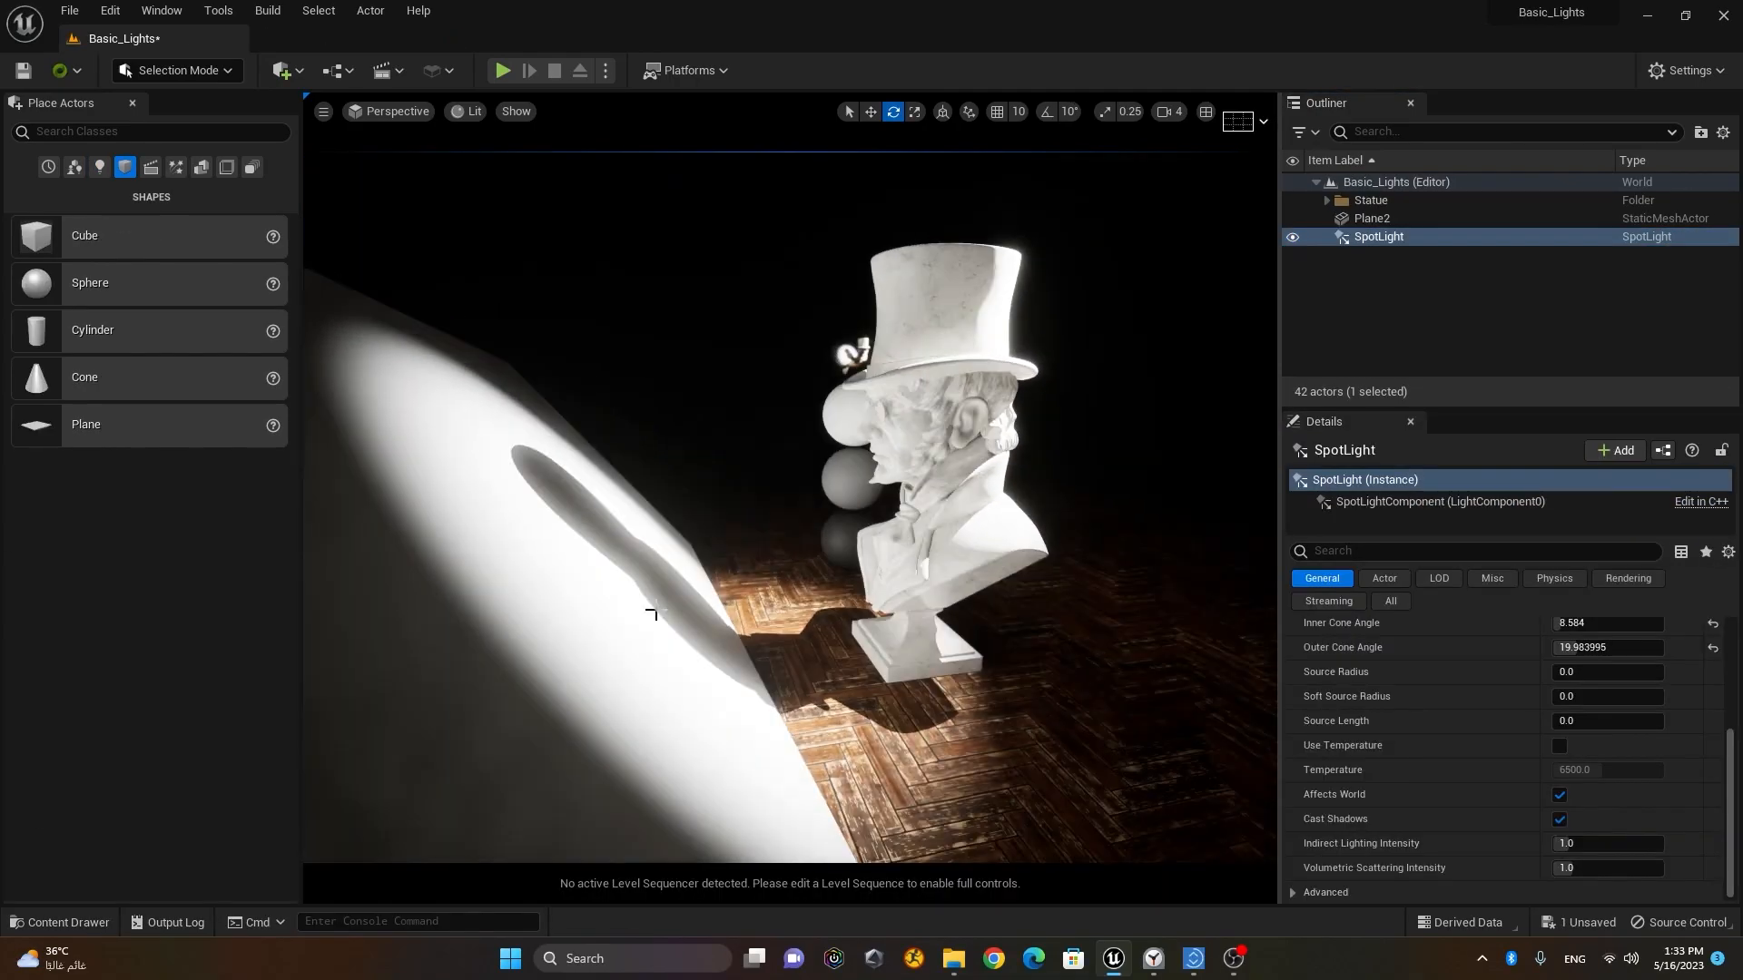
{"action": "left_click", "coordinate": [649, 610]}
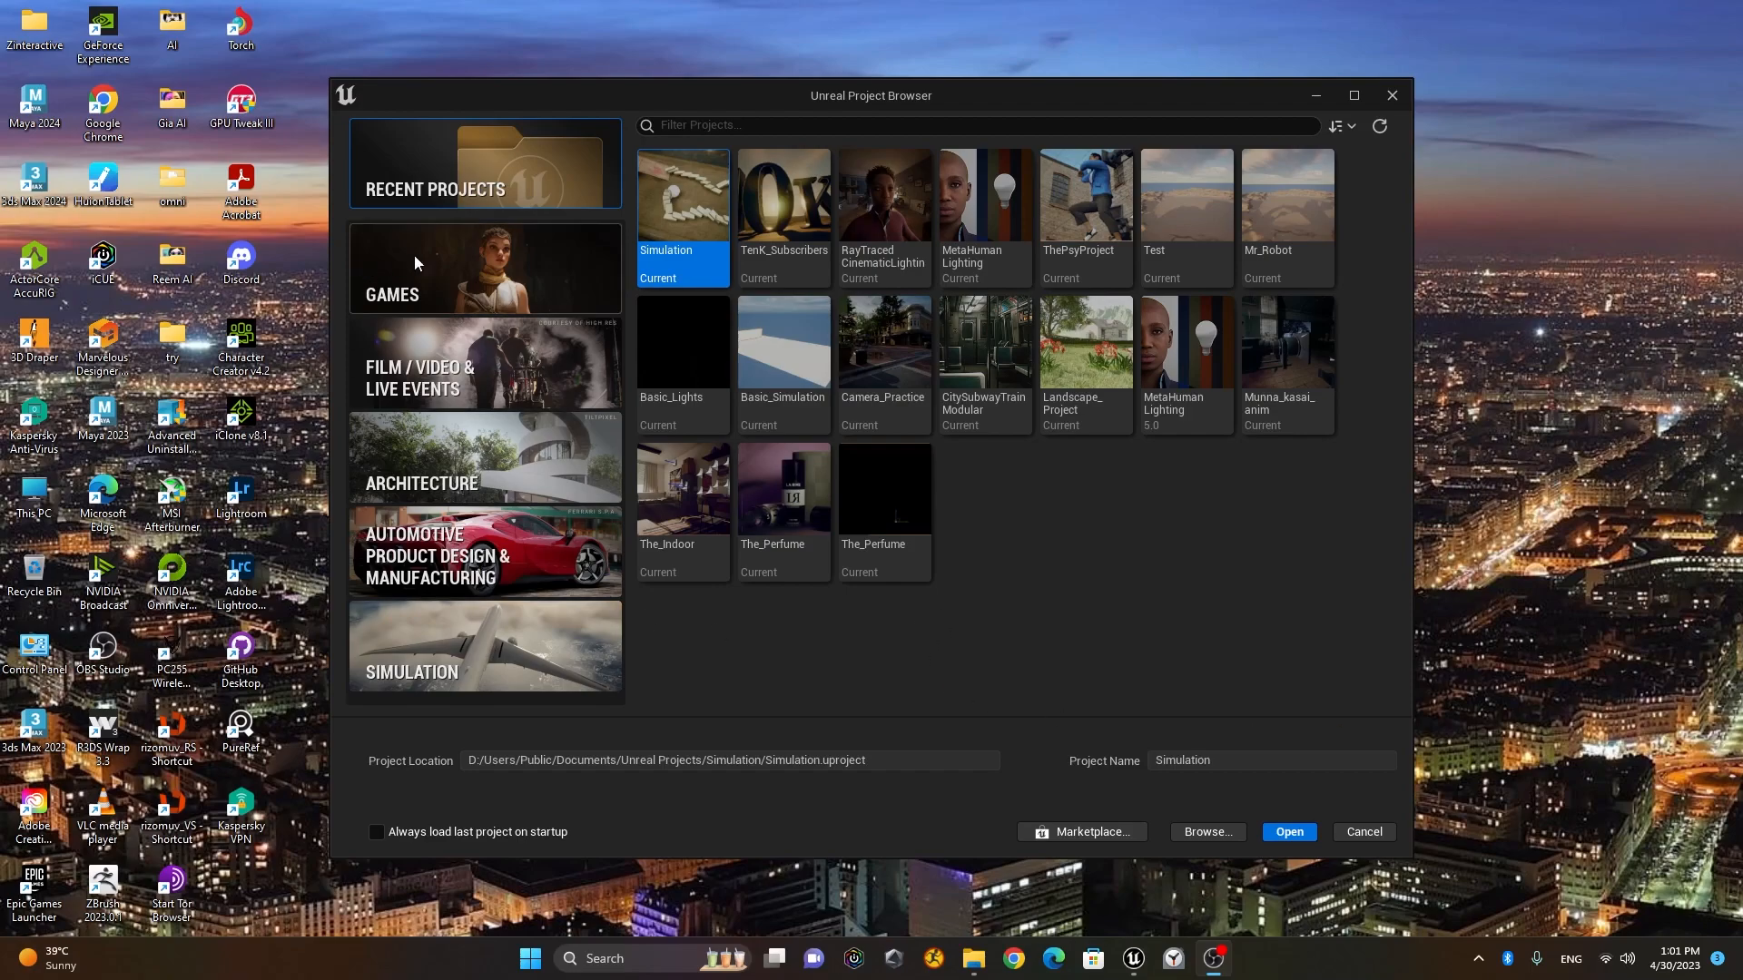
Step: Create a new blank Games project named Types_Lights
{"action": "left_click", "coordinate": [506, 302]}
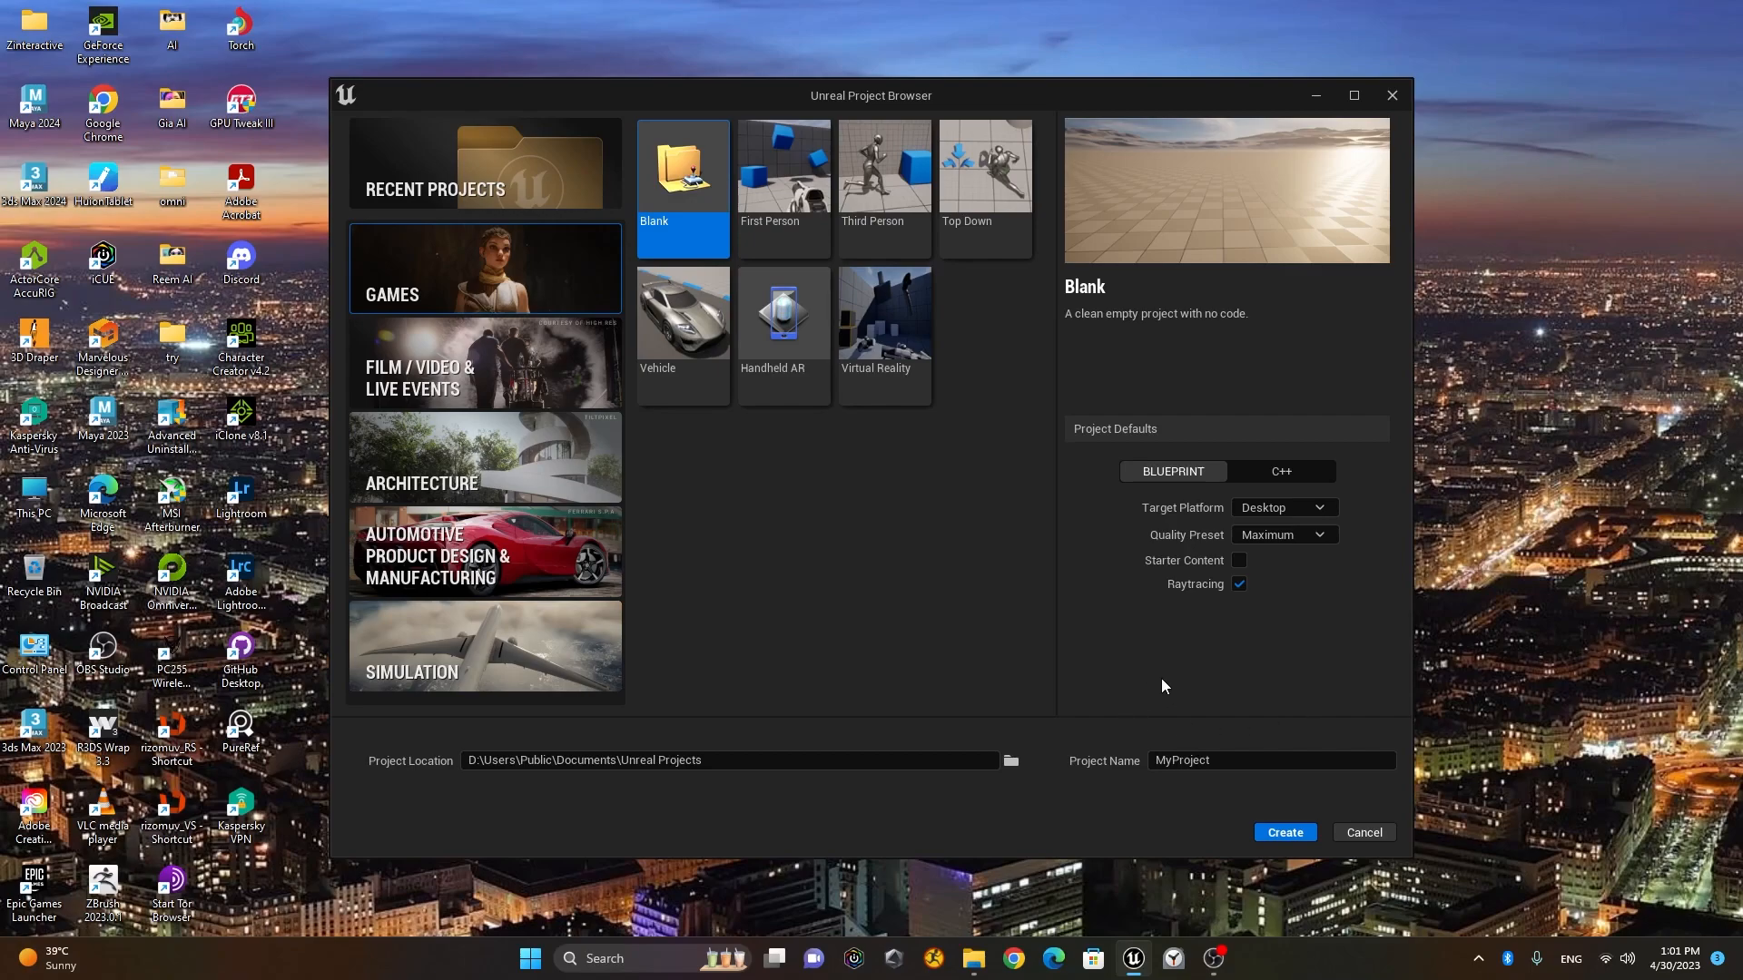
{"action": "double_click", "coordinate": [1251, 755]}
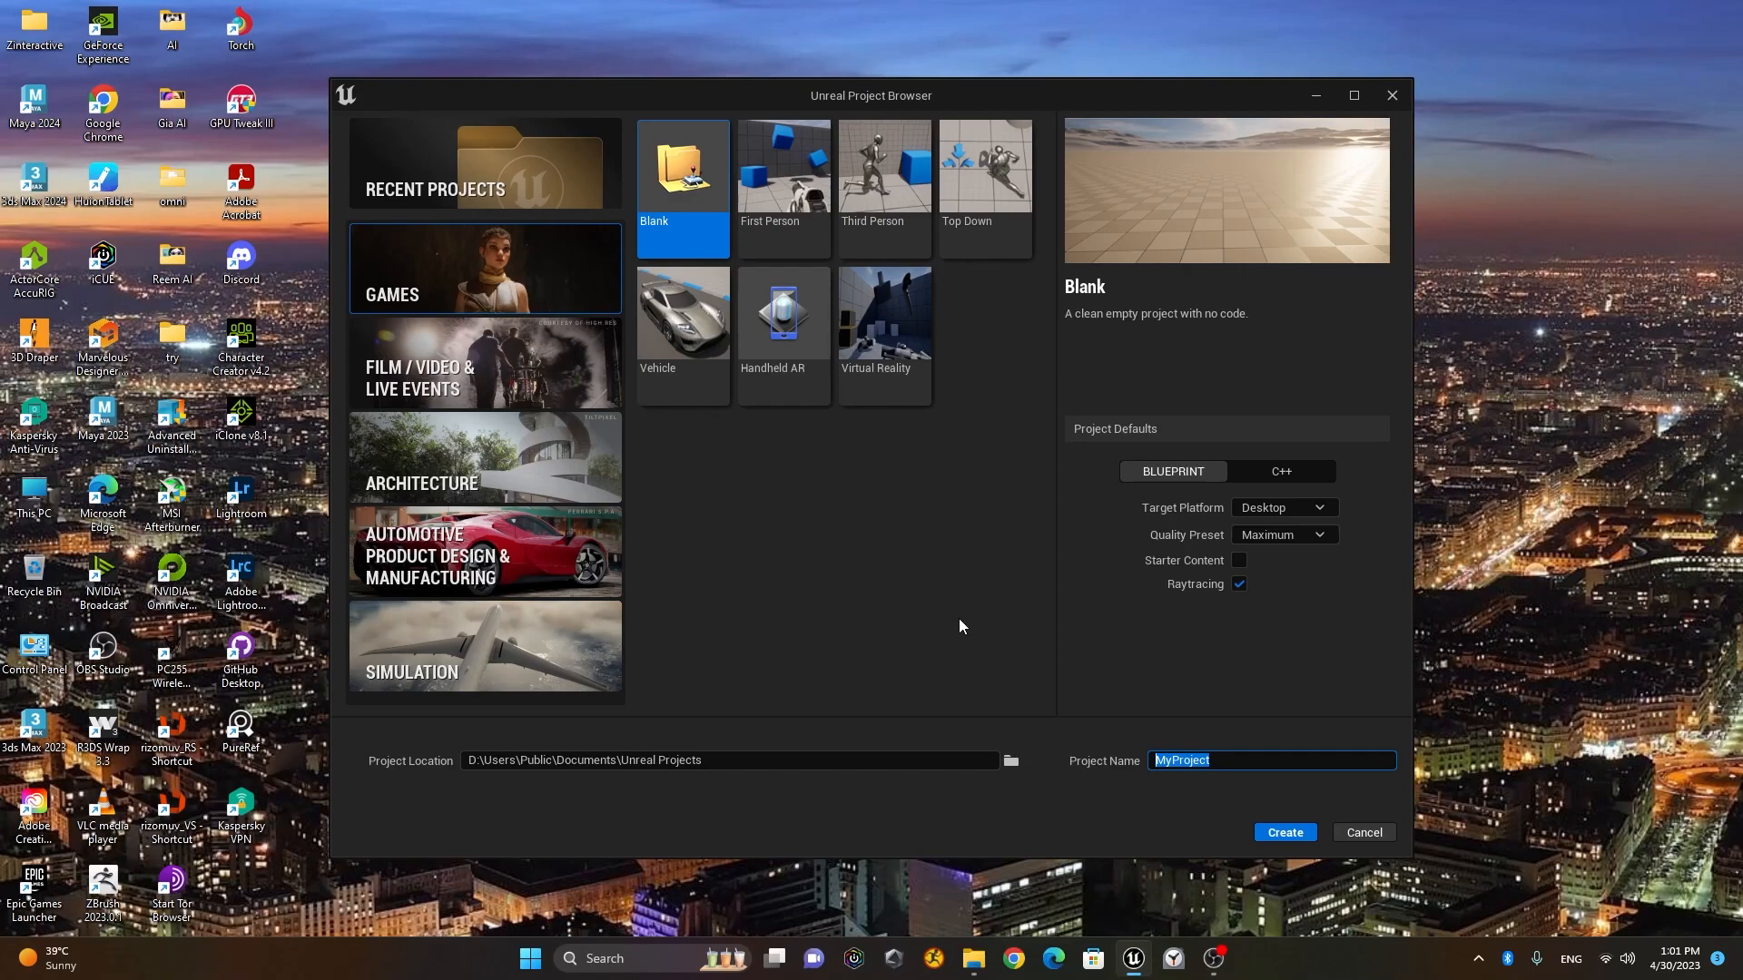
{"action": "type", "text": "Types_Lights"}
{"action": "left_click", "coordinate": [1295, 835]}
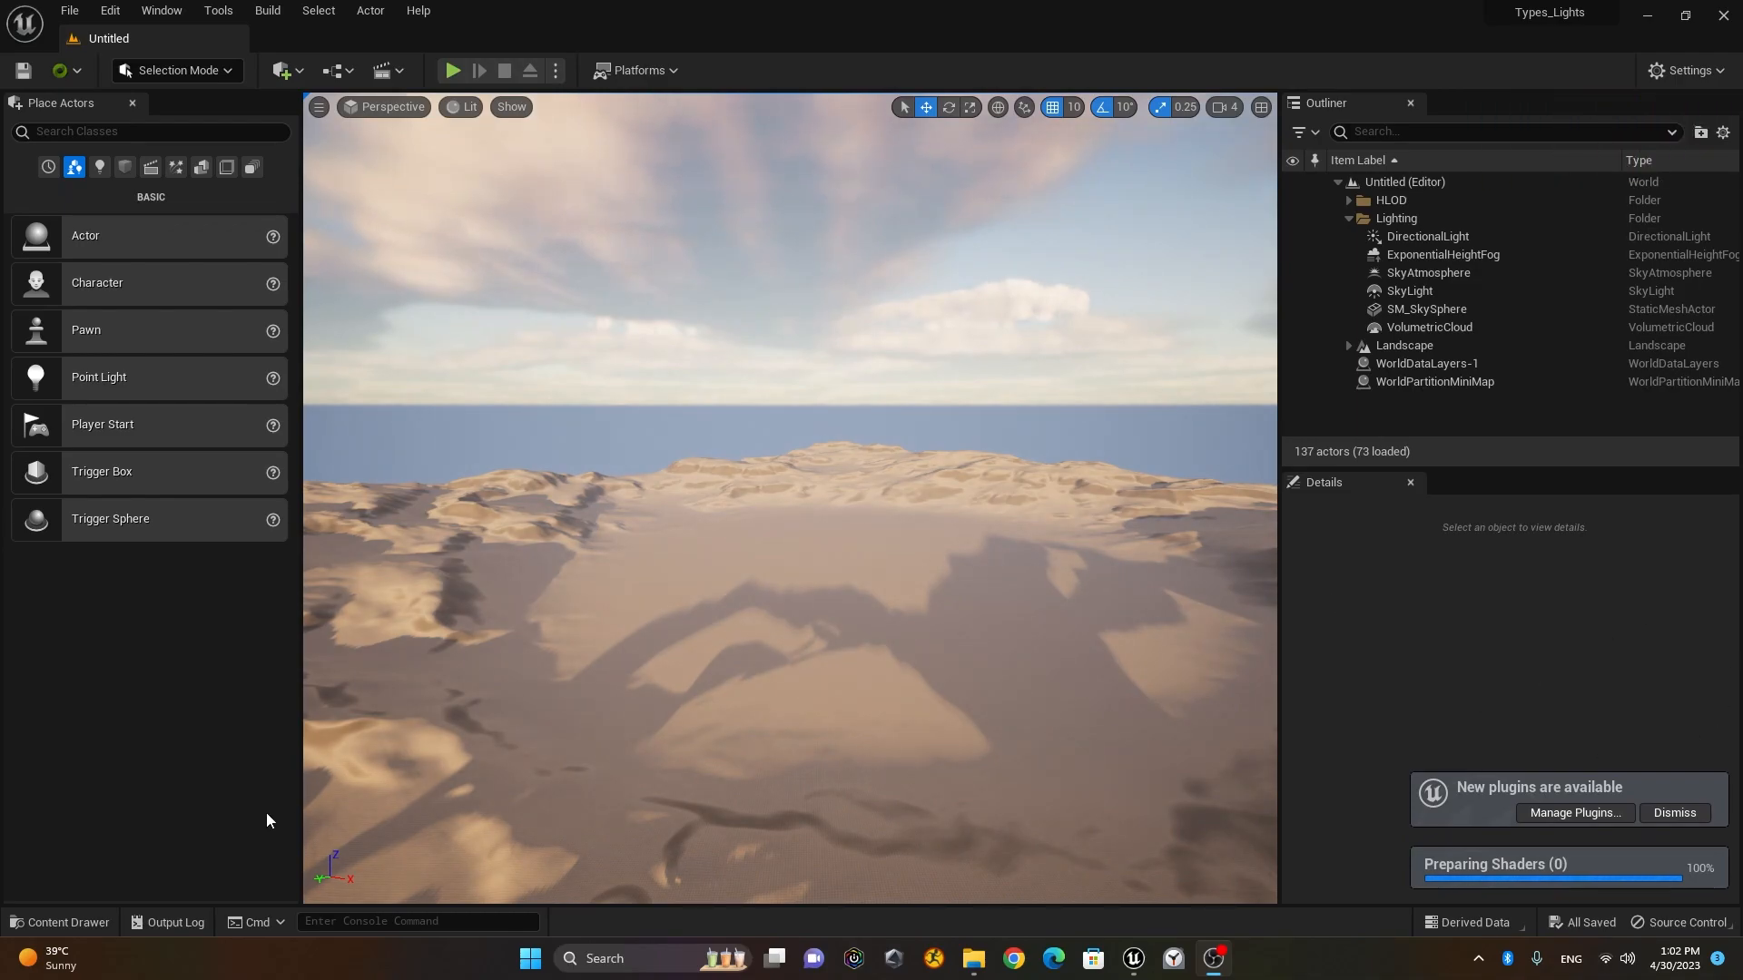
Step: Create a new folder named My_Levels inside the project's Content folder
{"action": "left_click", "coordinate": [91, 924]}
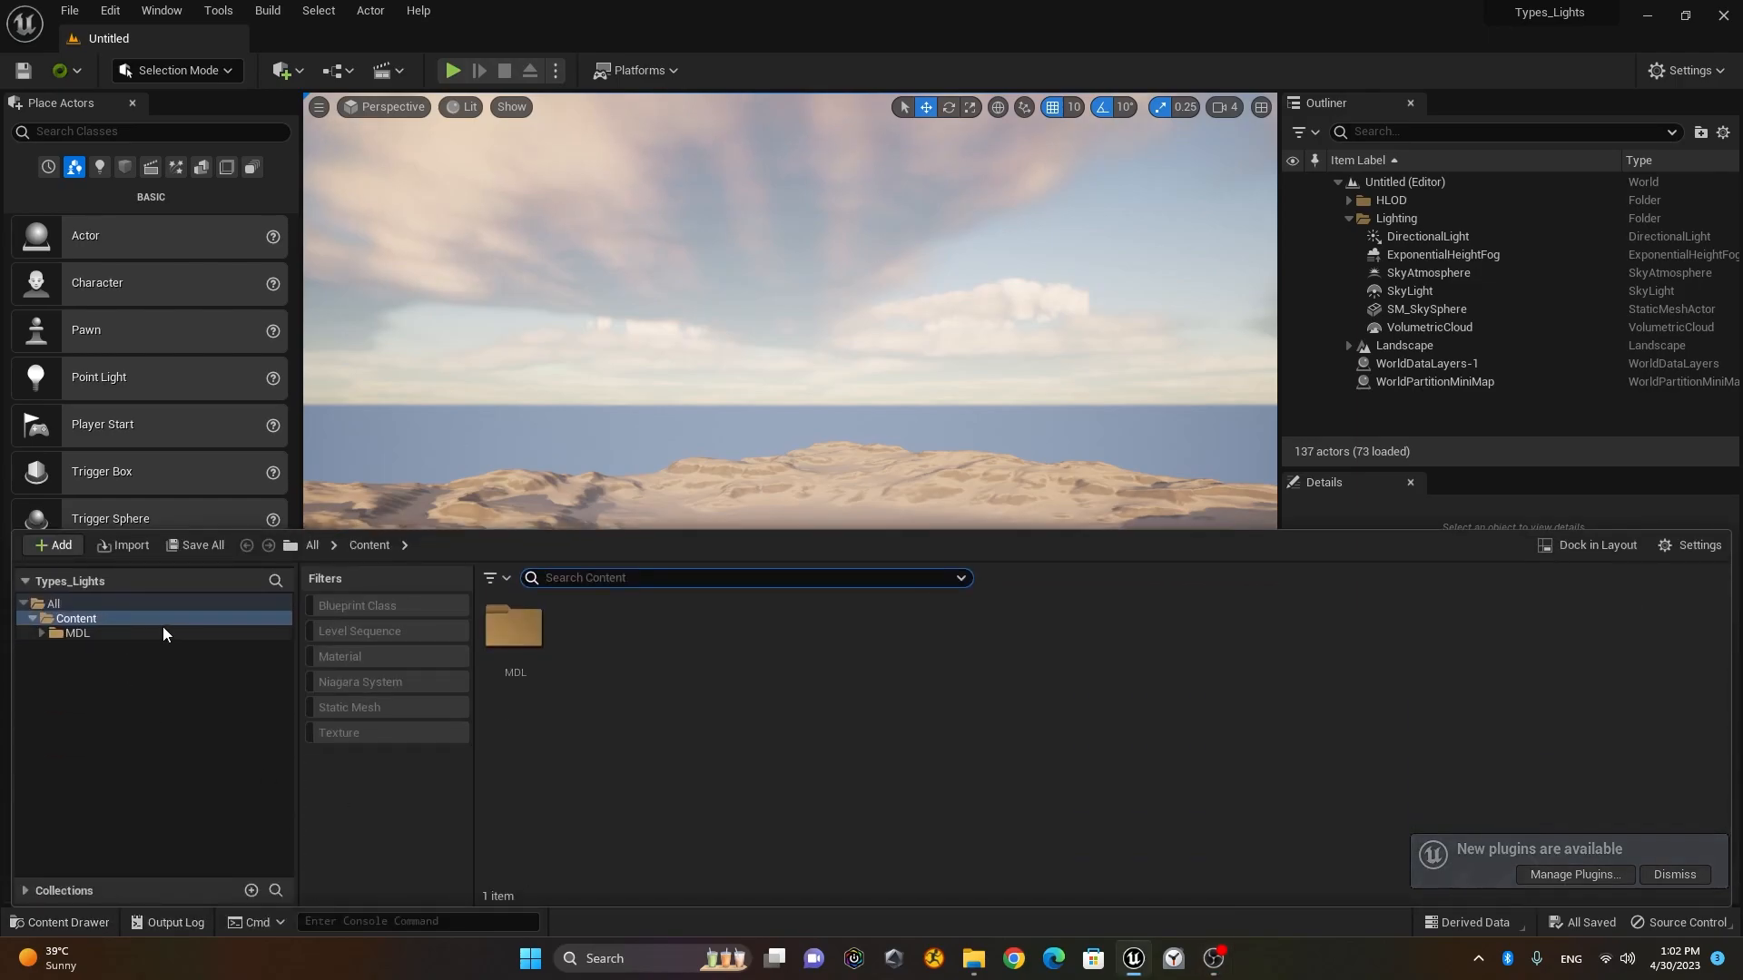
{"action": "right_click", "coordinate": [79, 625]}
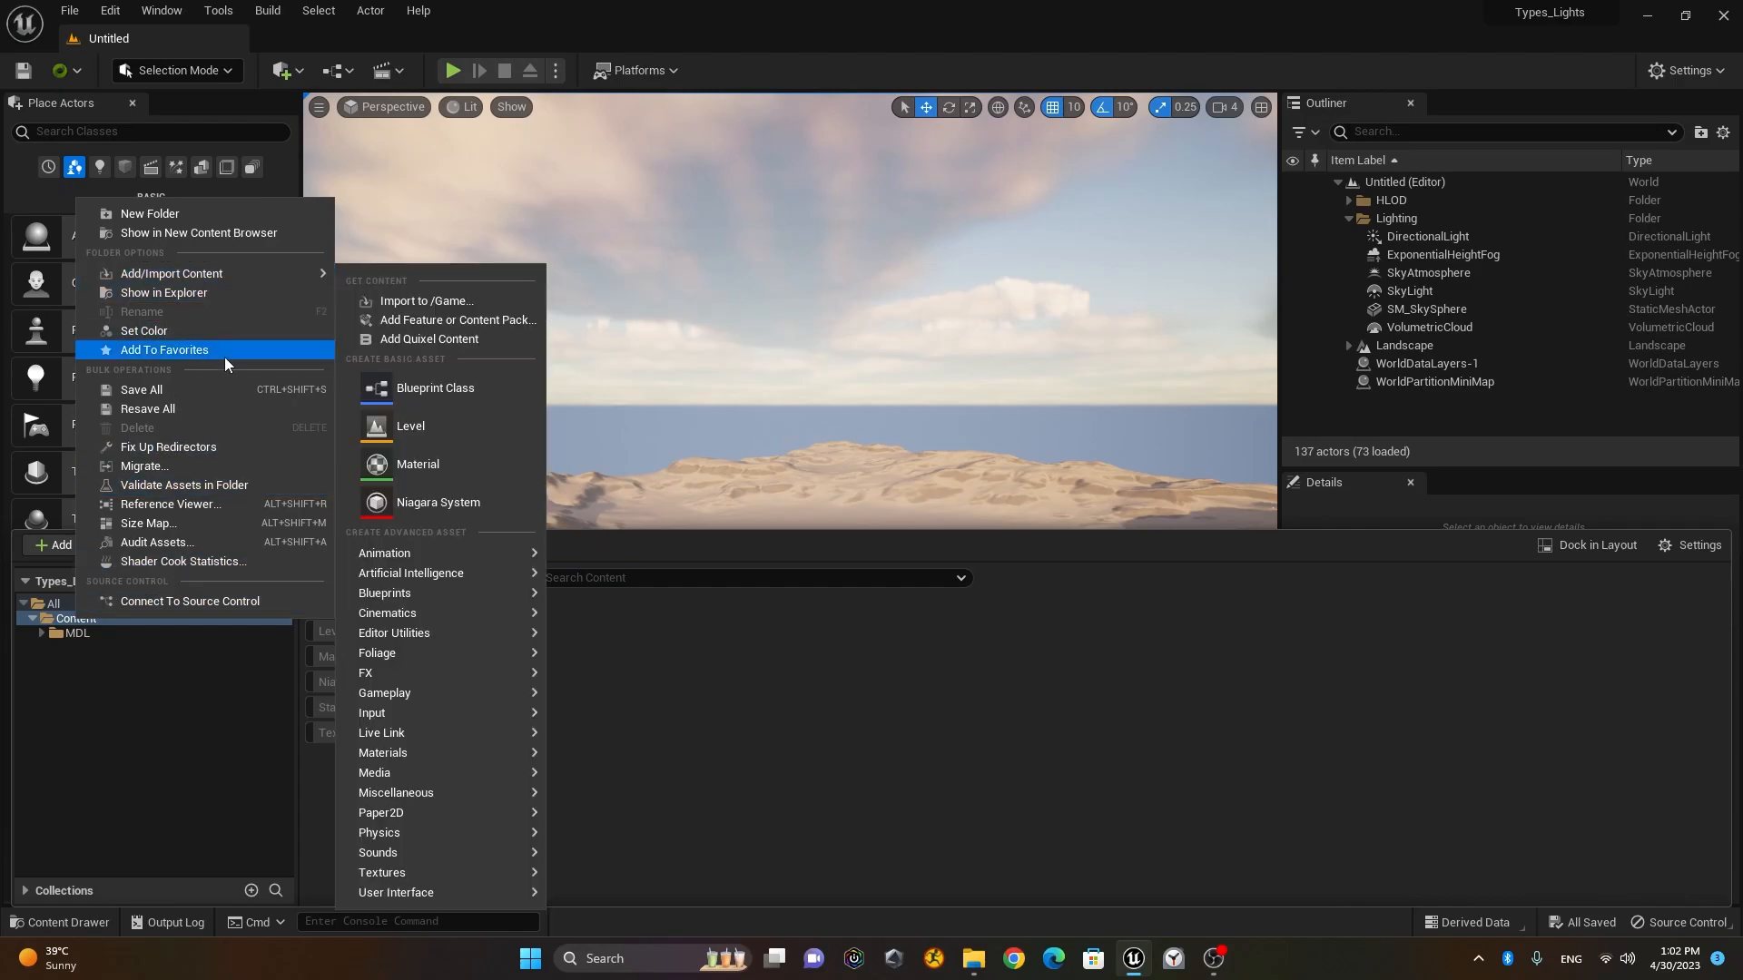
{"action": "left_click", "coordinate": [183, 214]}
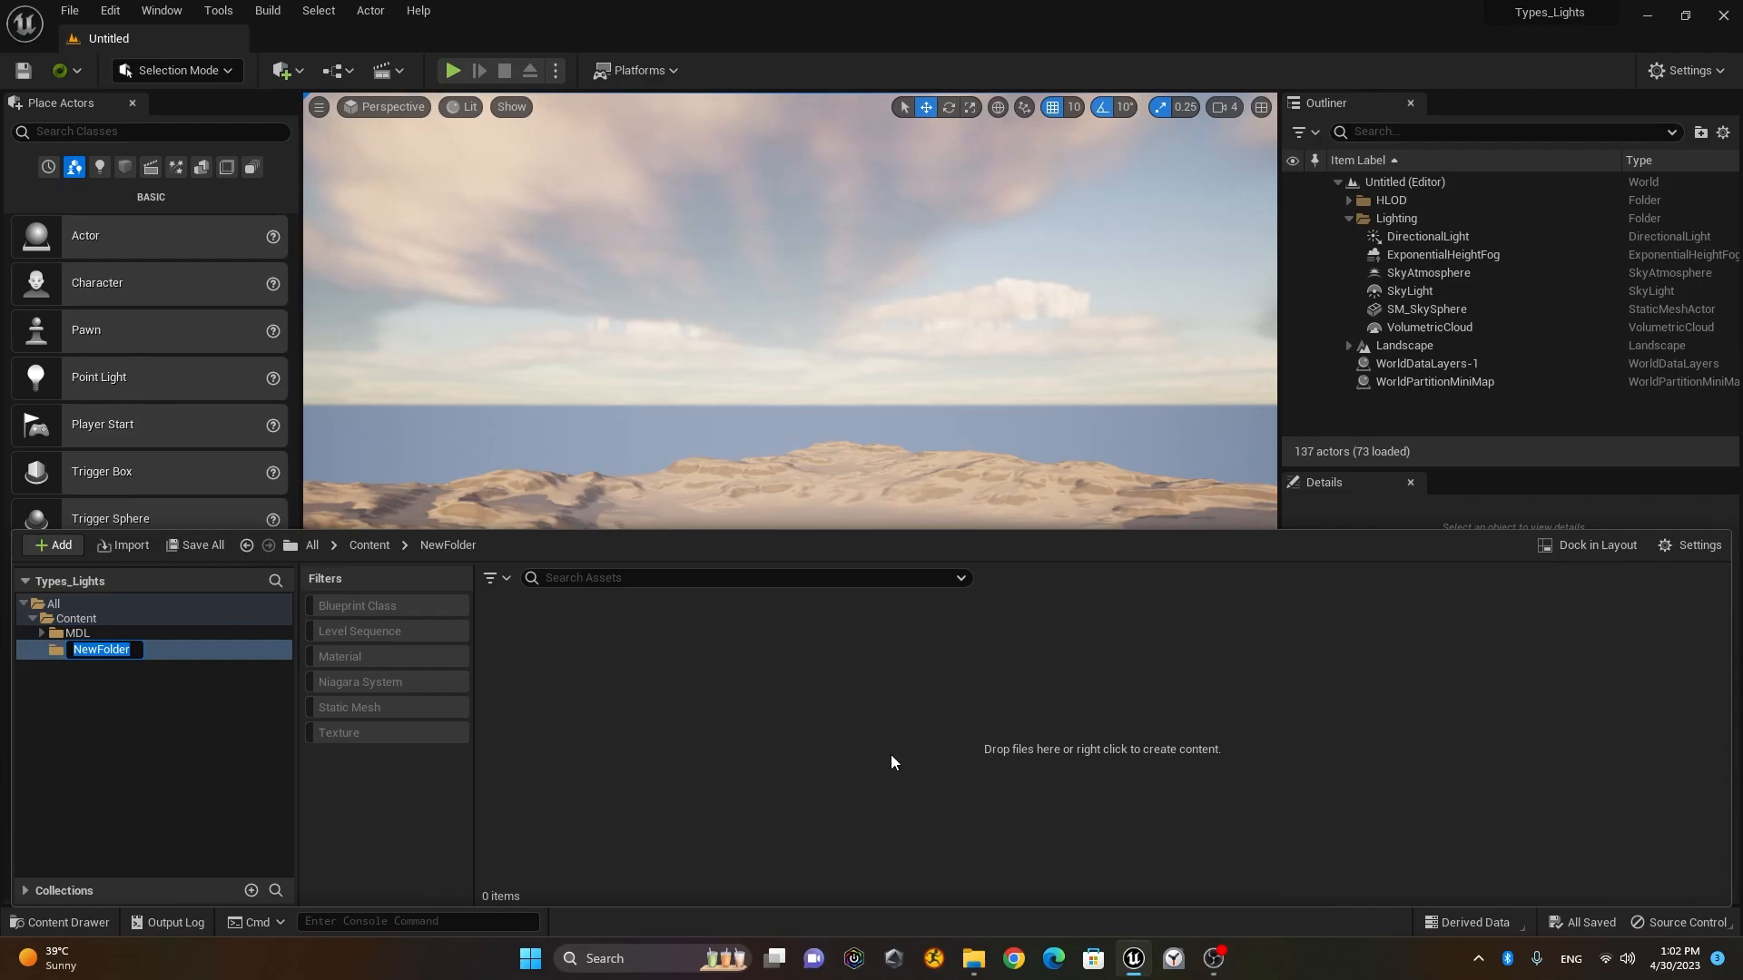
{"action": "type", "text": "My_"}
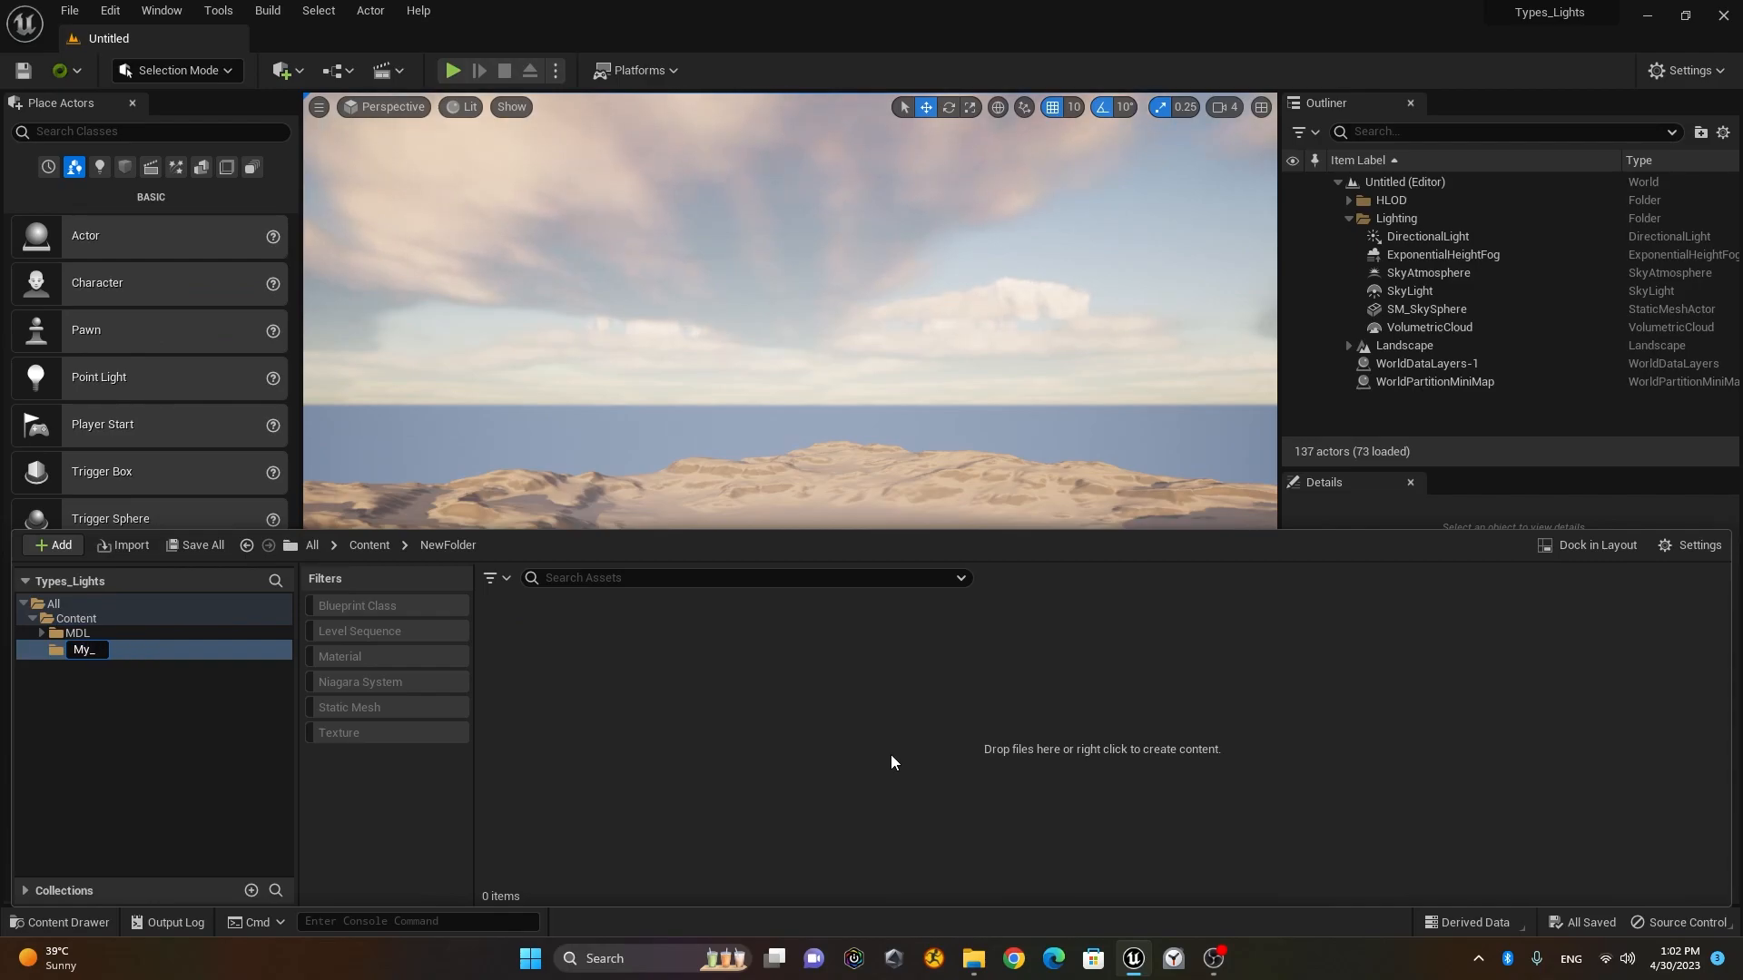
{"action": "type", "text": "Levels"}
{"action": "key", "text": "Return"}
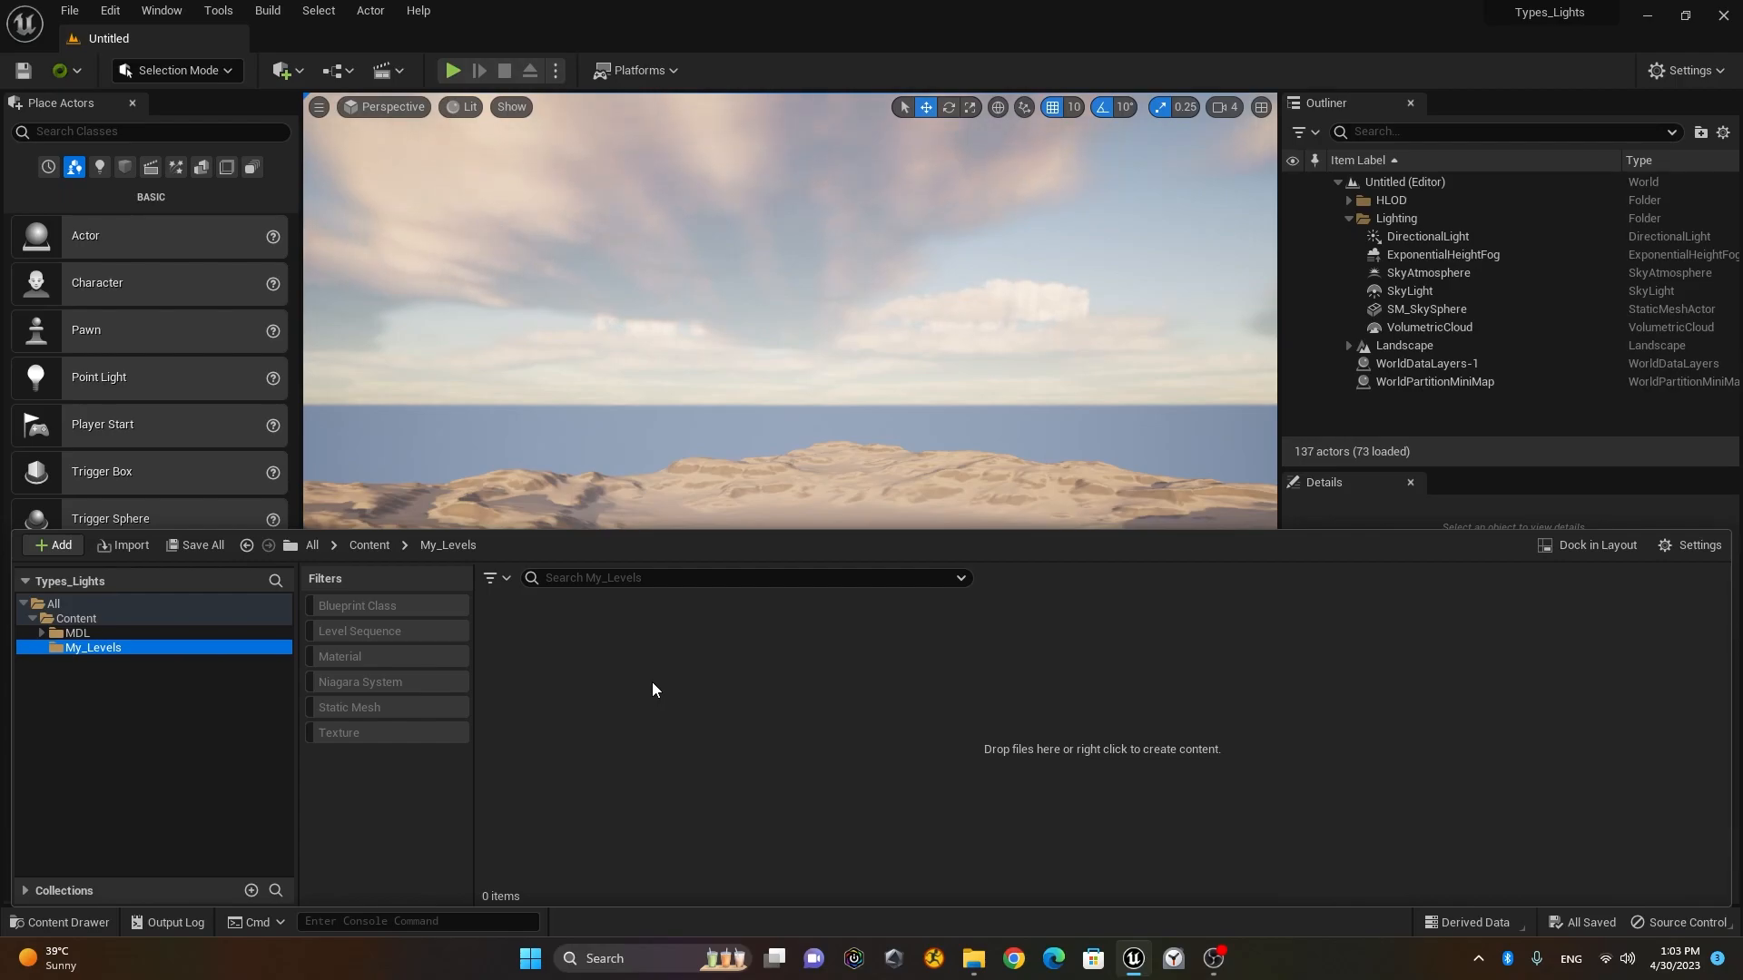
Step: Create a new level asset named Blank_Level in the My_Levels folder
{"action": "right_click", "coordinate": [548, 649]}
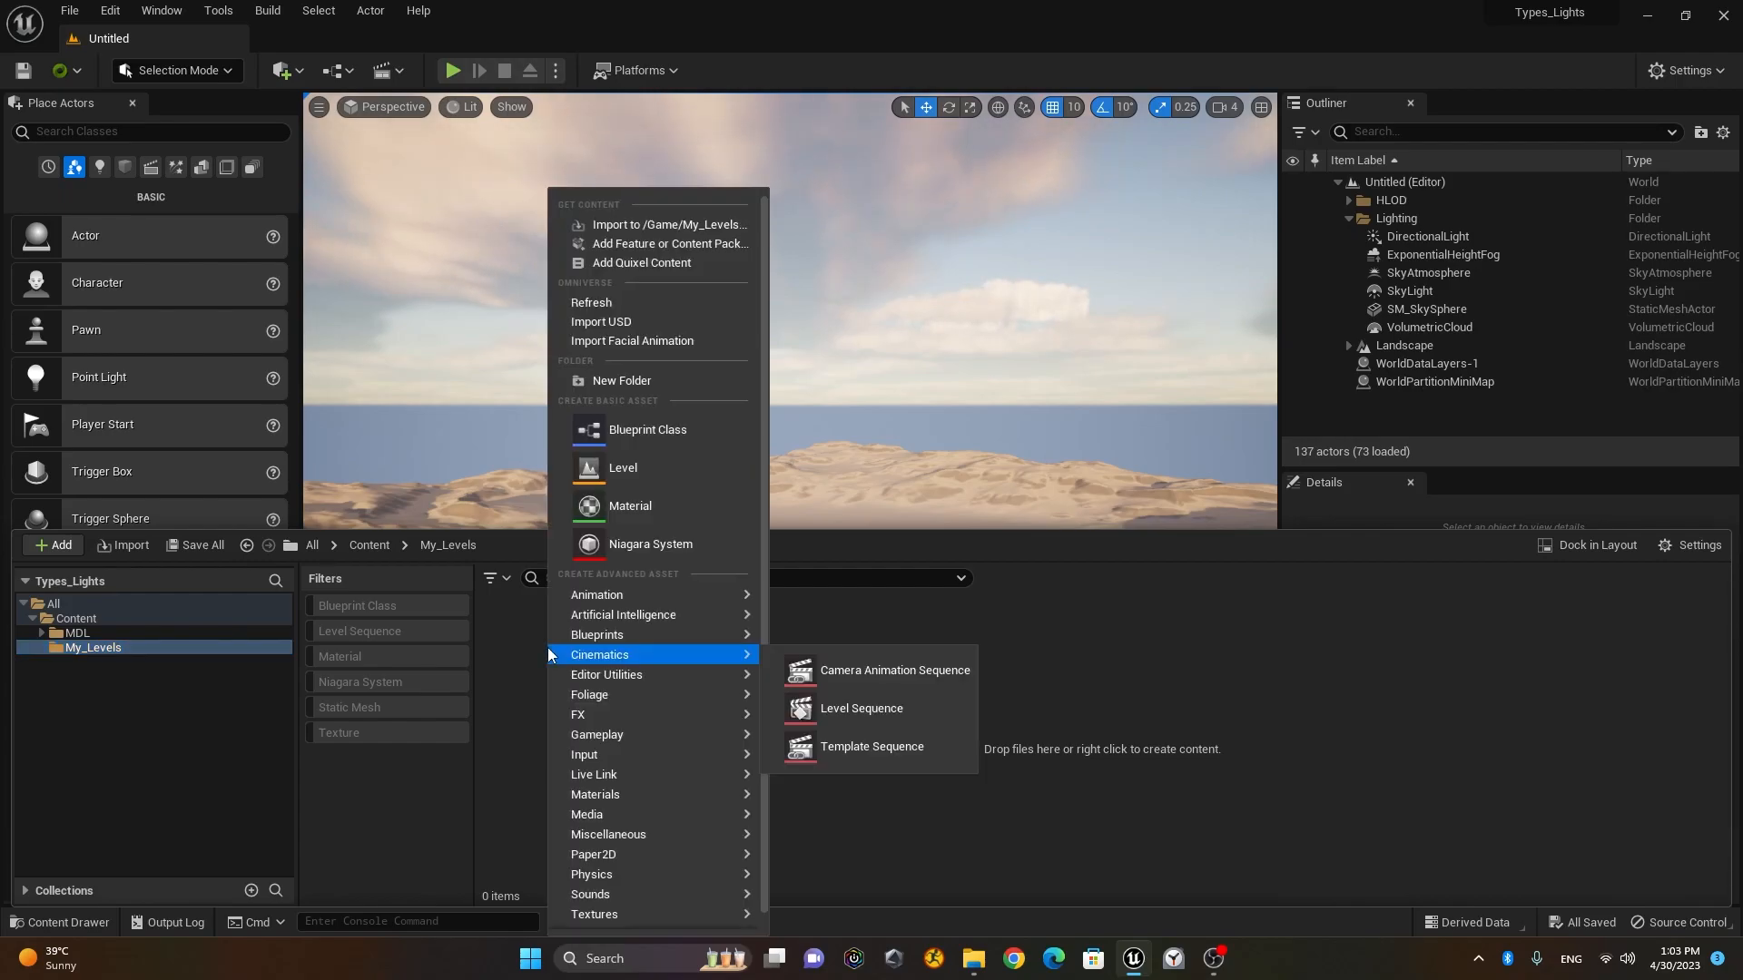
{"action": "left_click", "coordinate": [623, 468]}
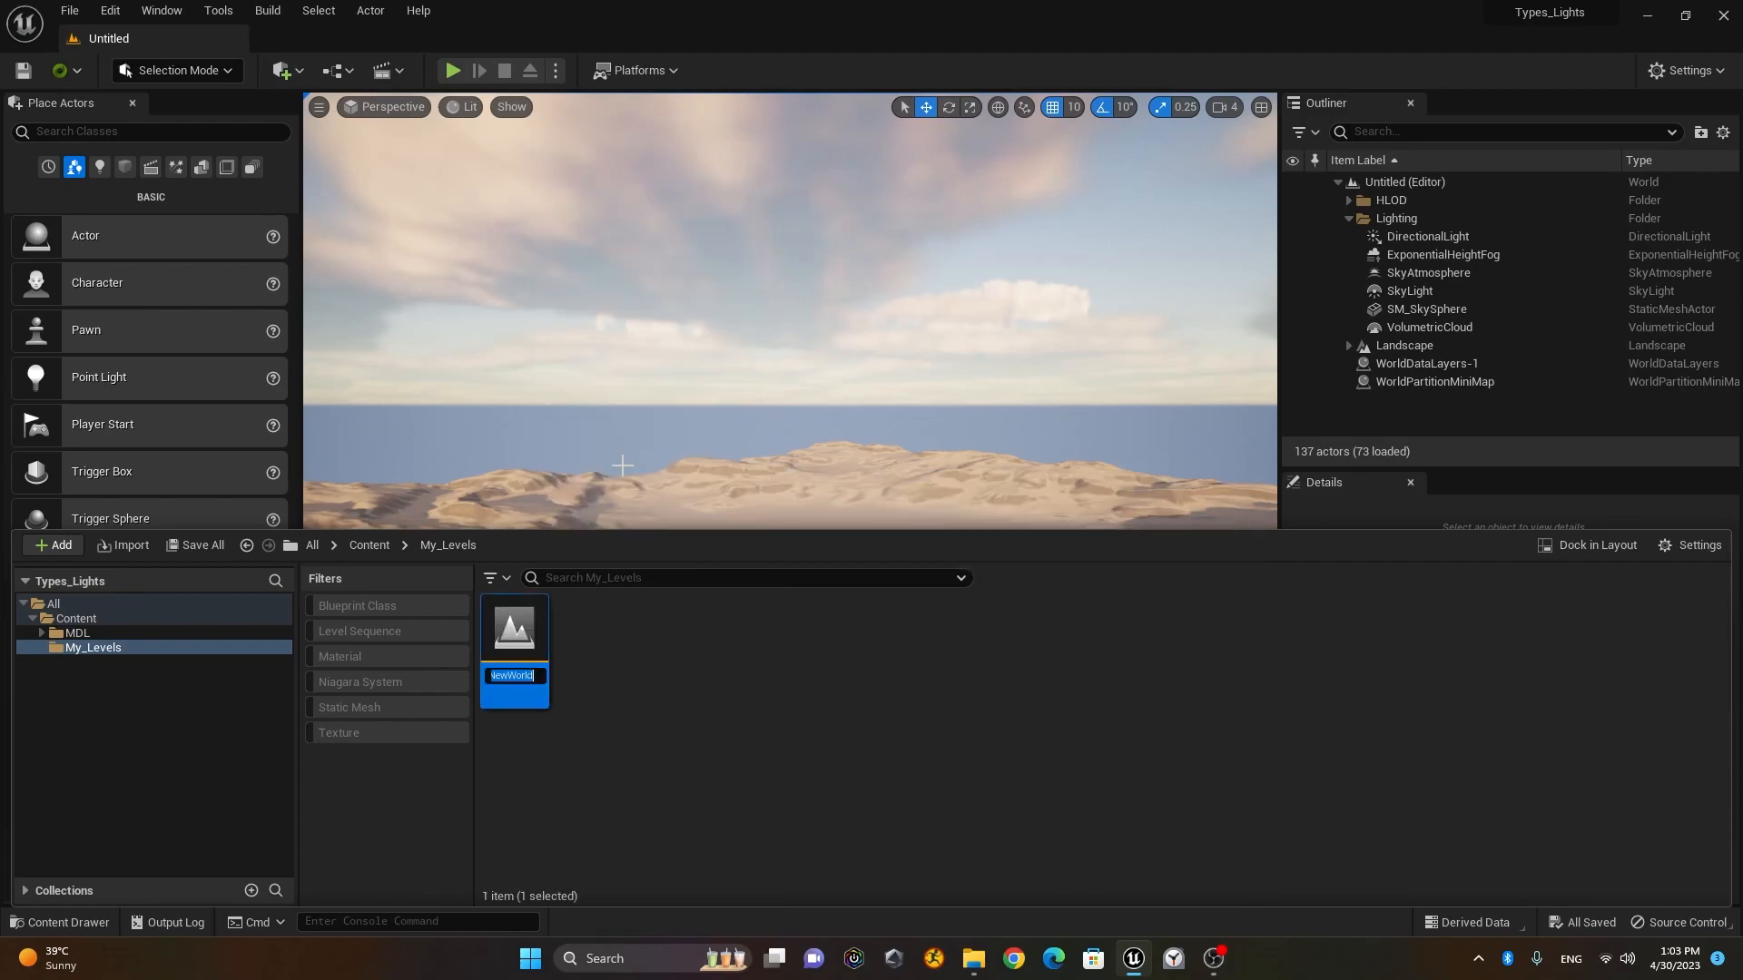
{"action": "type", "text": "Blank_Level"}
{"action": "key", "text": "Return"}
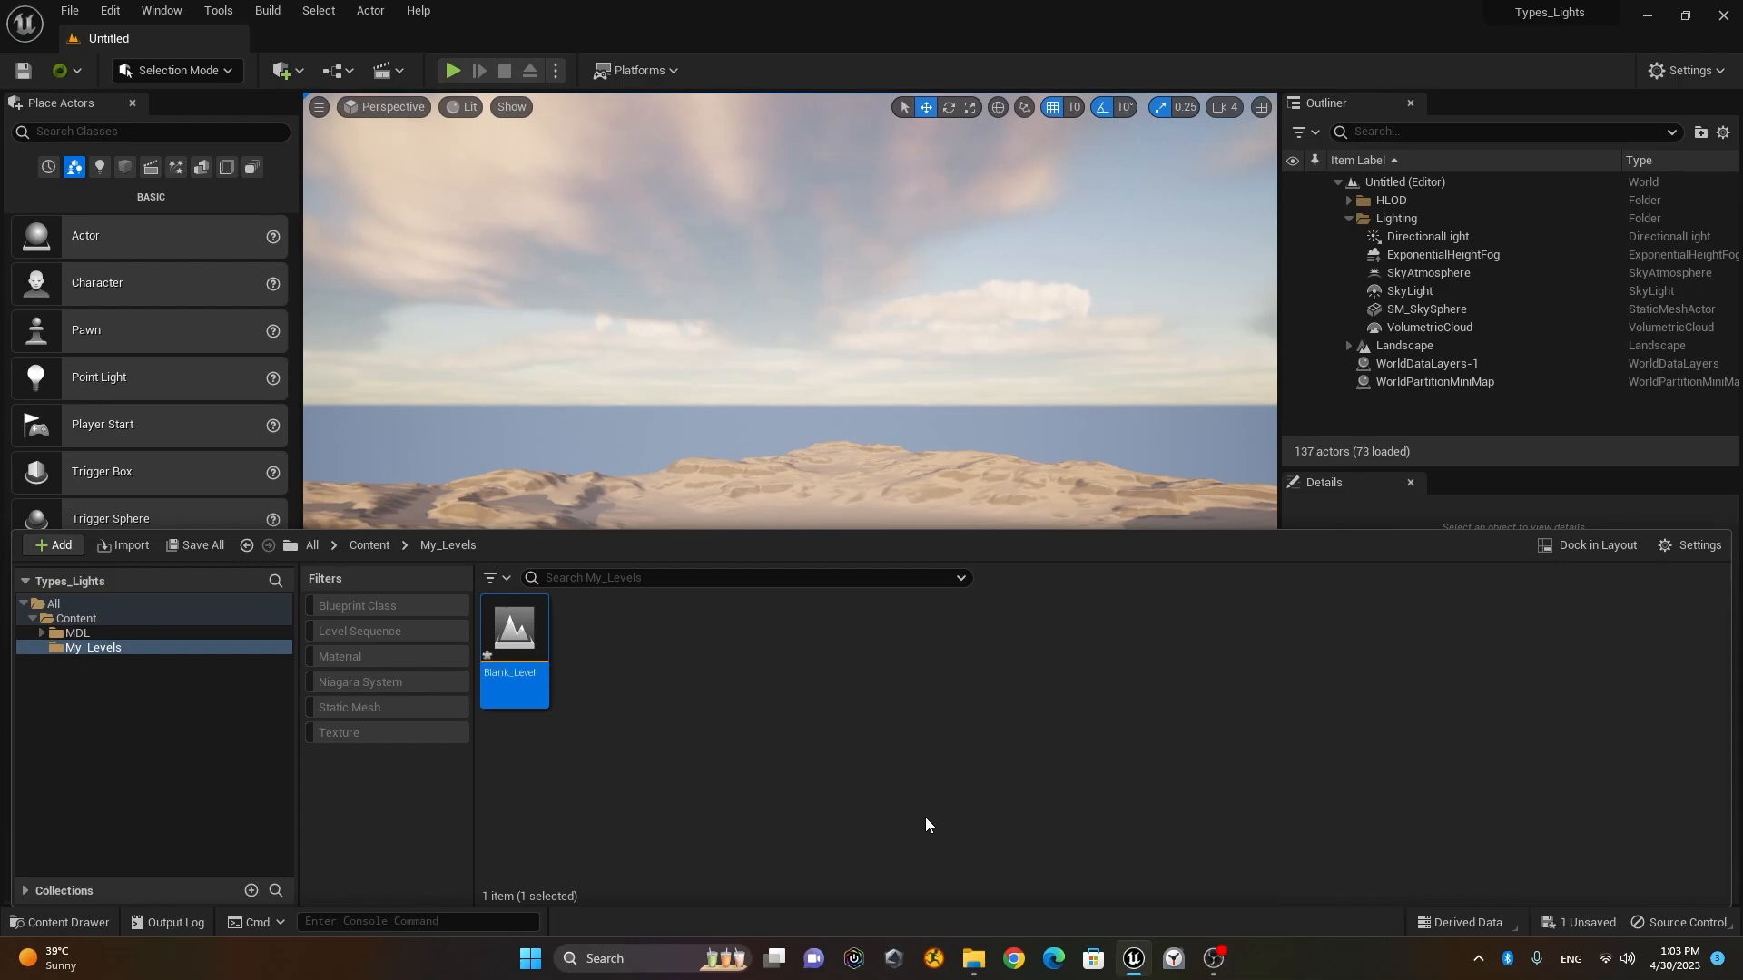
Step: Open Blank_Level, saving the level asset when asked, and return to the viewport
{"action": "double_click", "coordinate": [520, 625]}
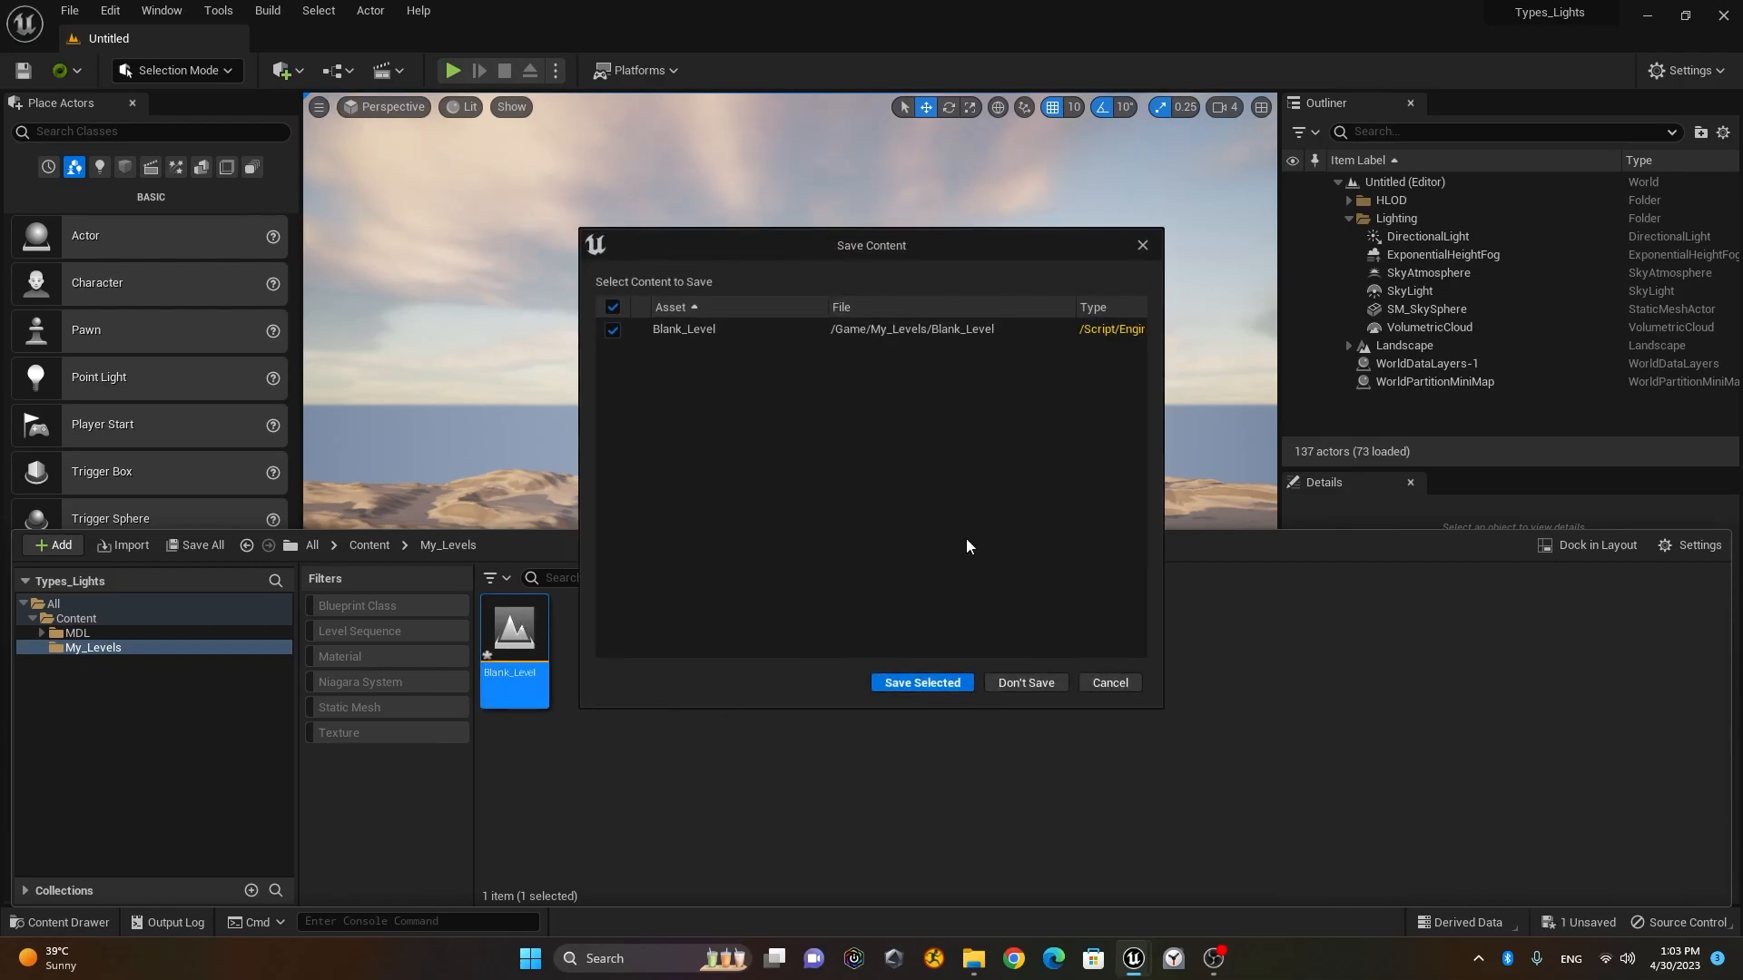
{"action": "left_click", "coordinate": [941, 680]}
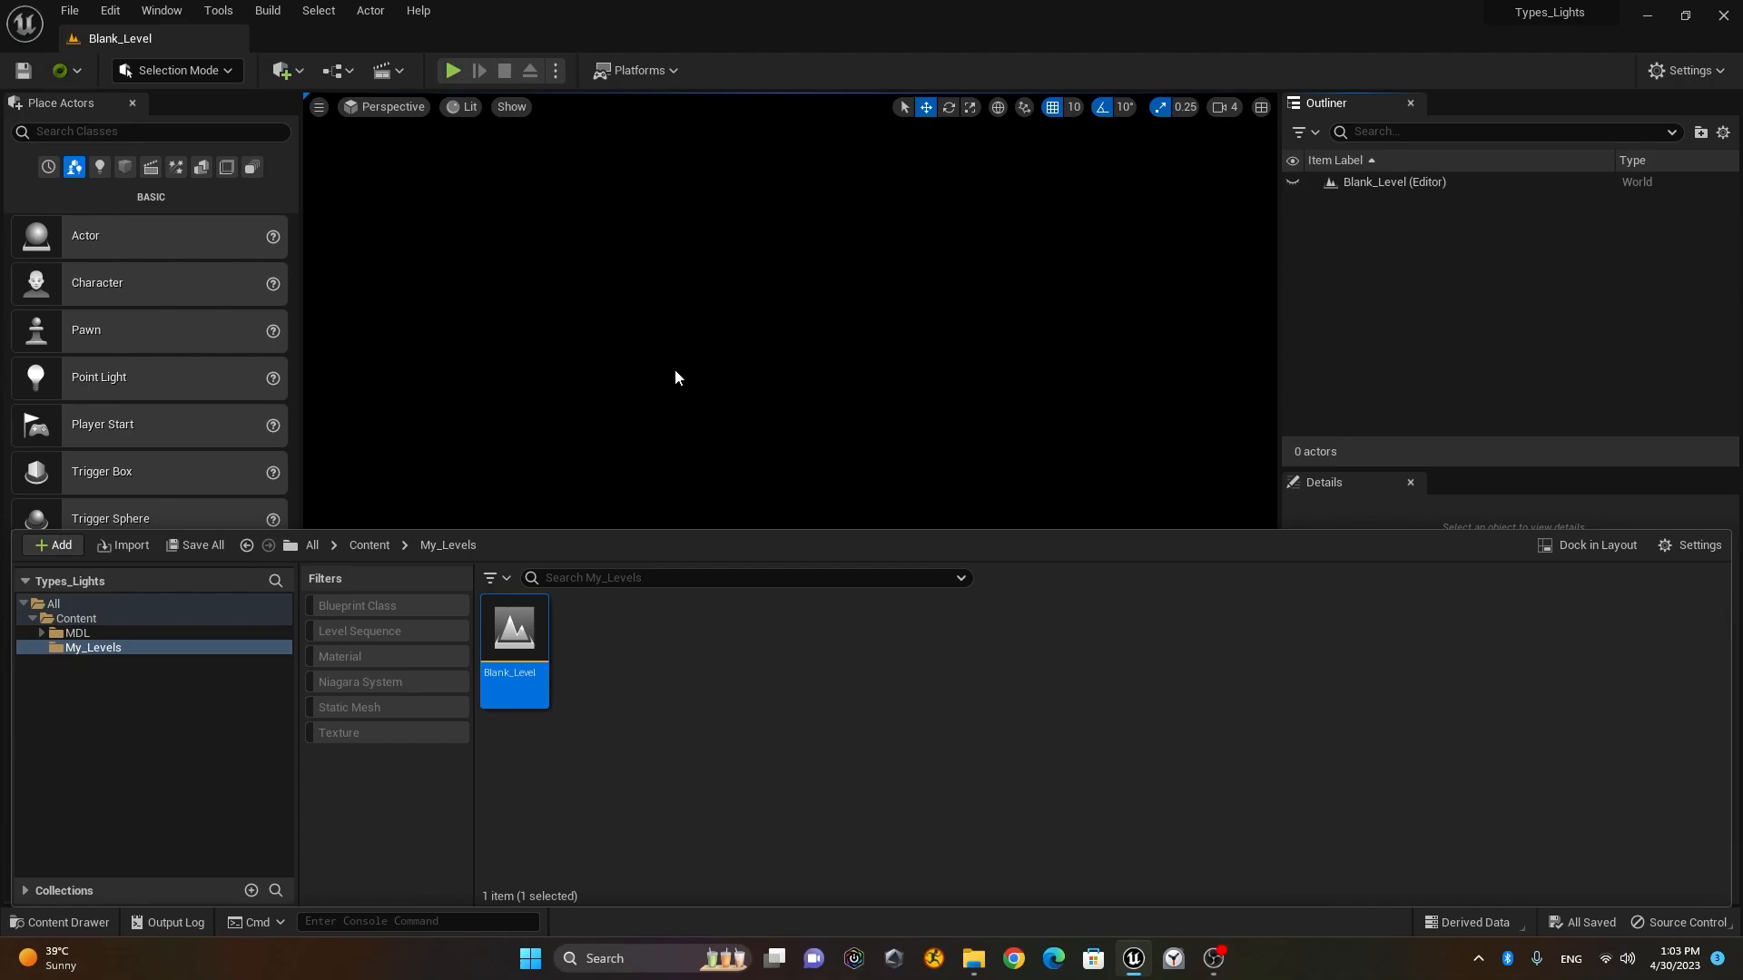
{"action": "left_click", "coordinate": [685, 416]}
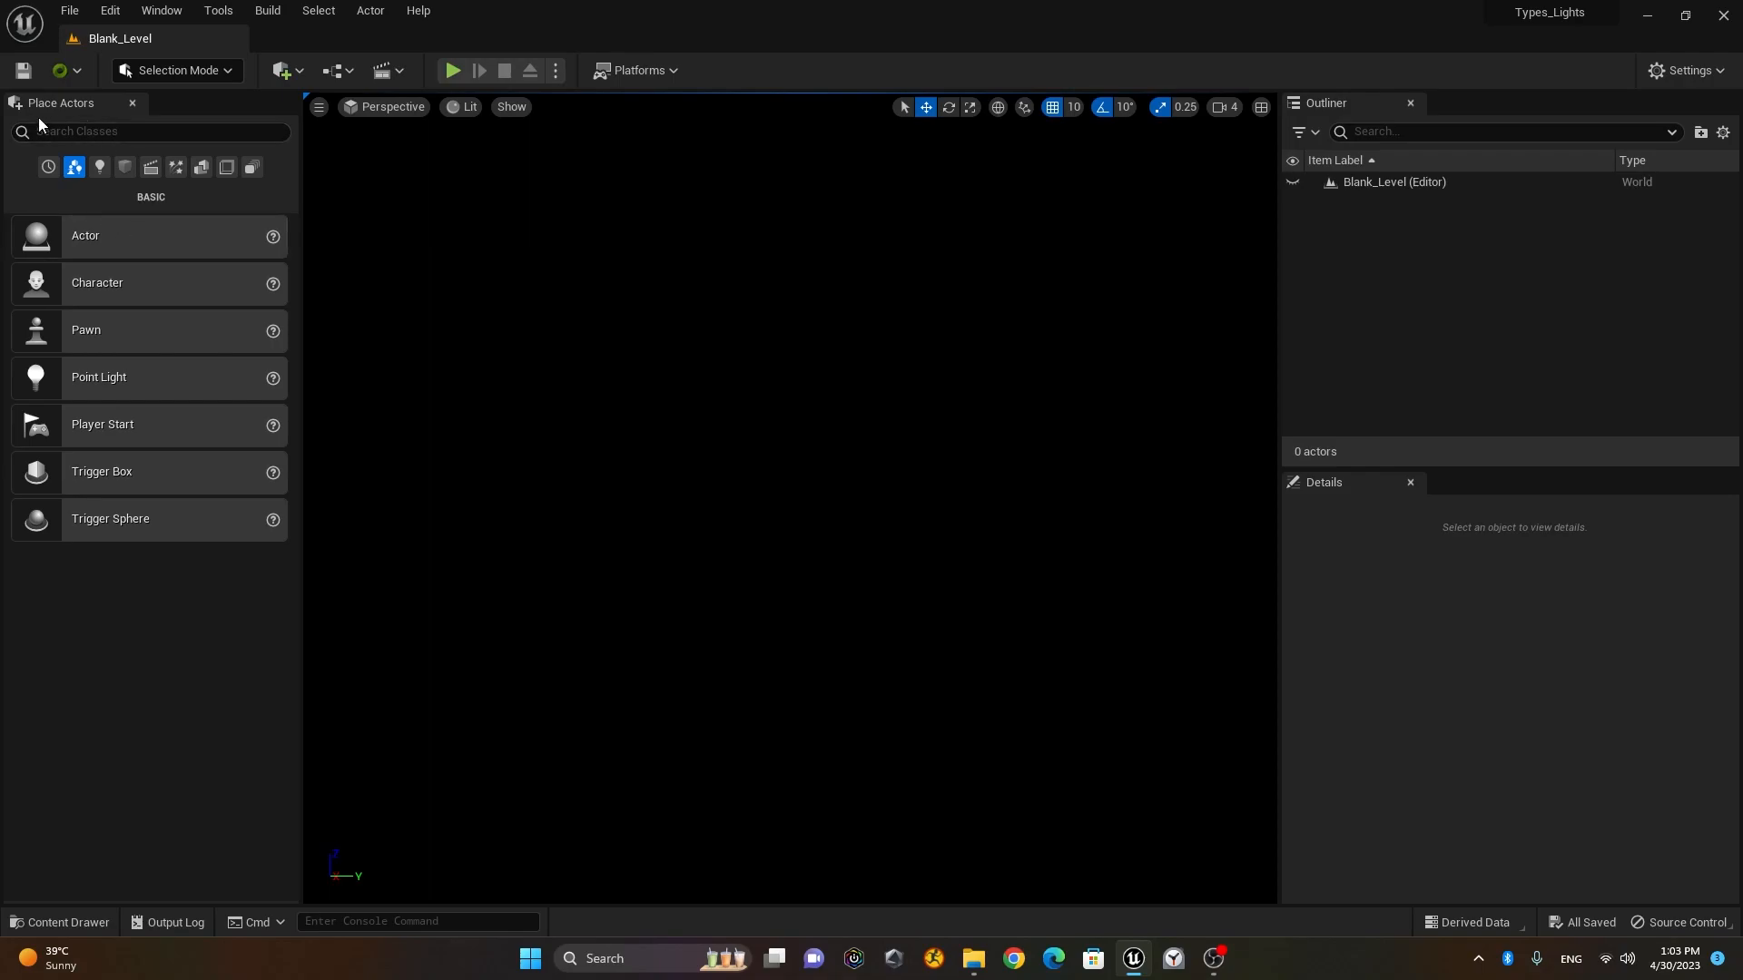
{"action": "left_click", "coordinate": [164, 12]}
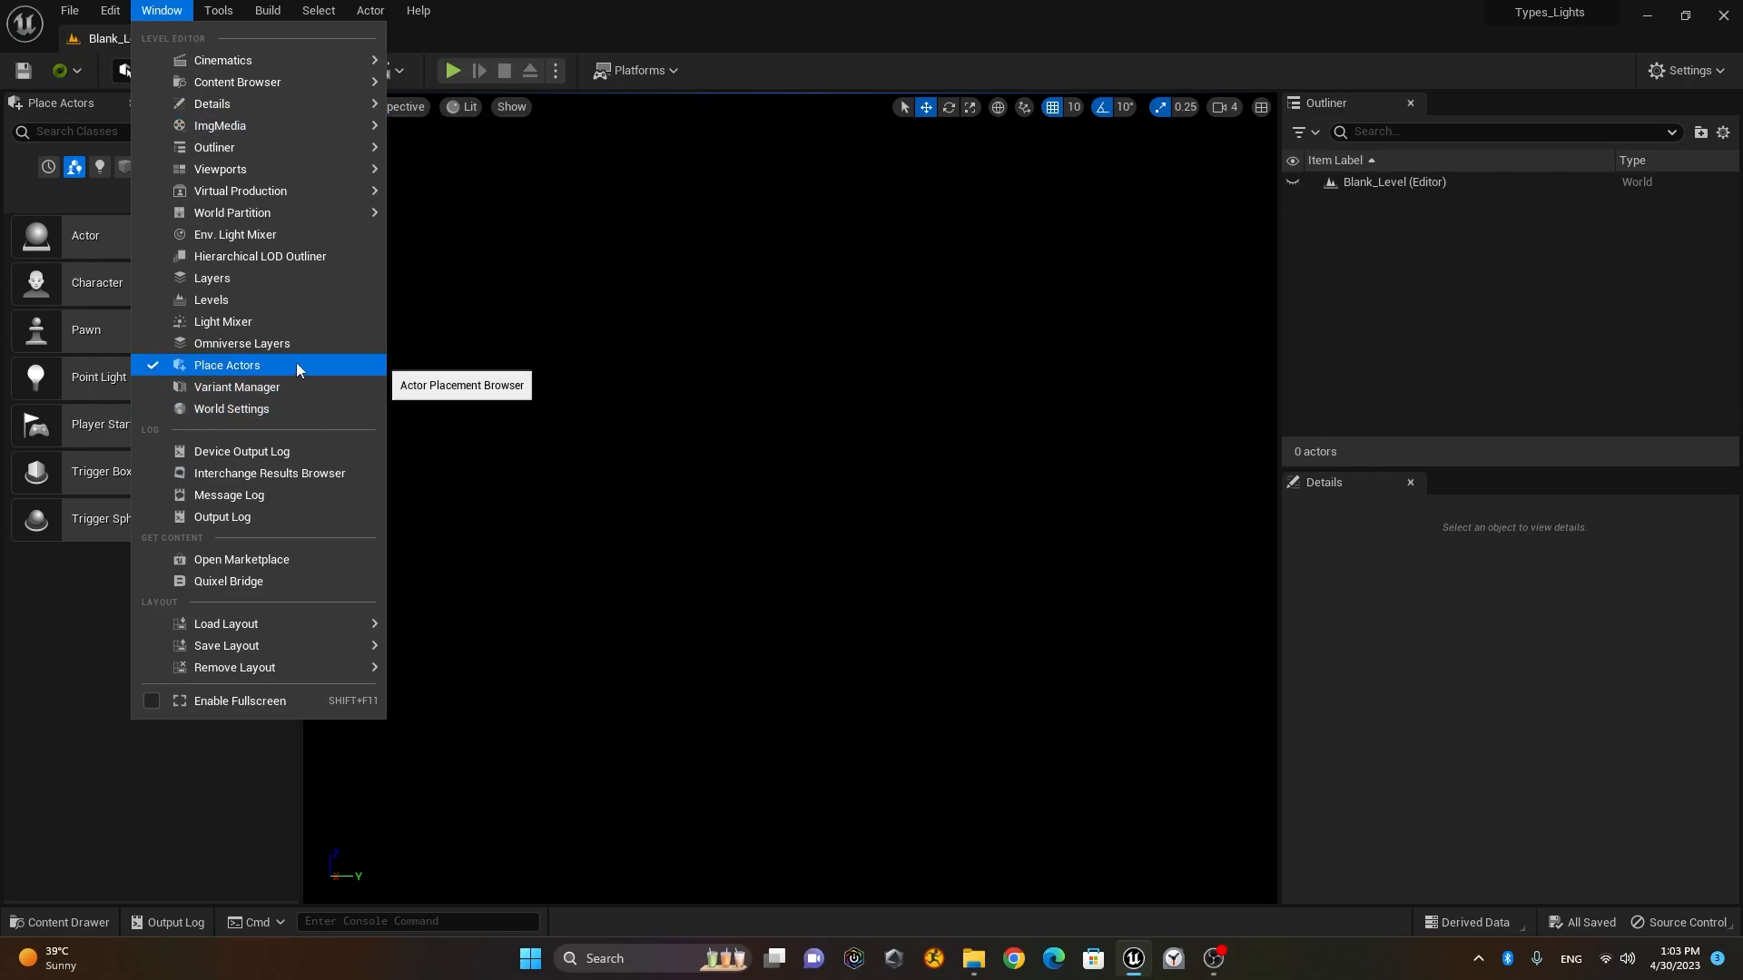
{"action": "left_click", "coordinate": [58, 602]}
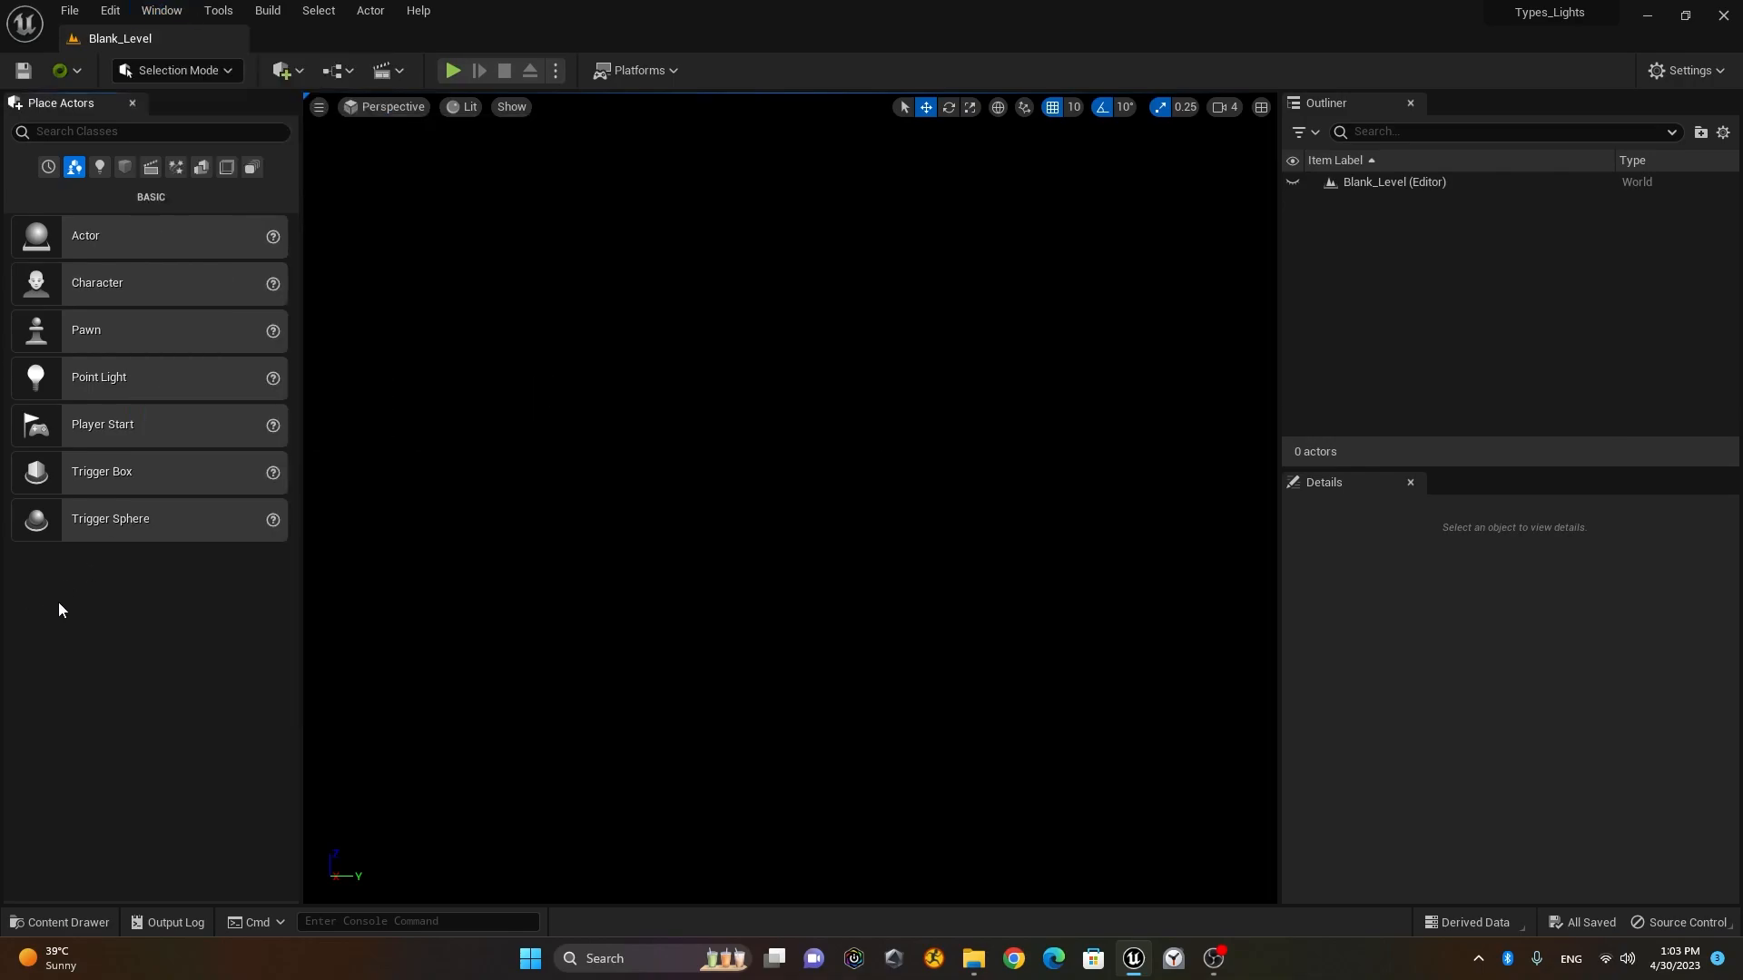
Step: Place a plane shape in the empty level and scale it up uniformly to 7.25
{"action": "left_click", "coordinate": [125, 169]}
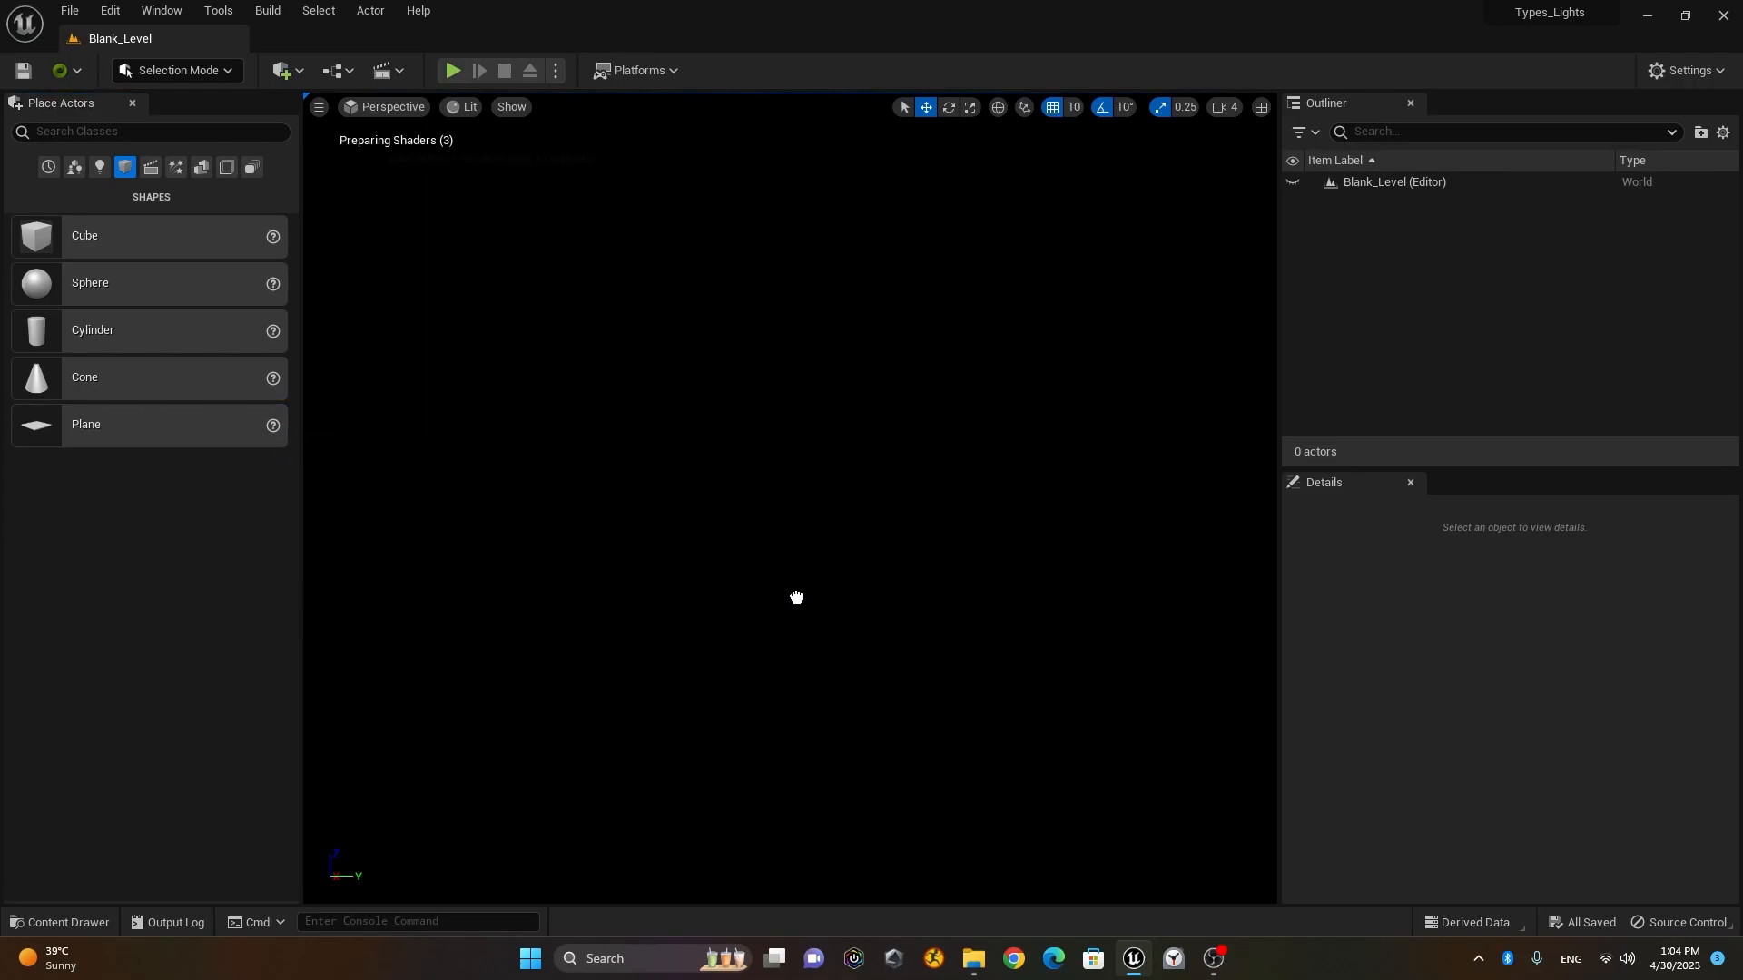
{"action": "left_click_drag", "start_coordinate": [777, 556], "coordinate": [777, 555]}
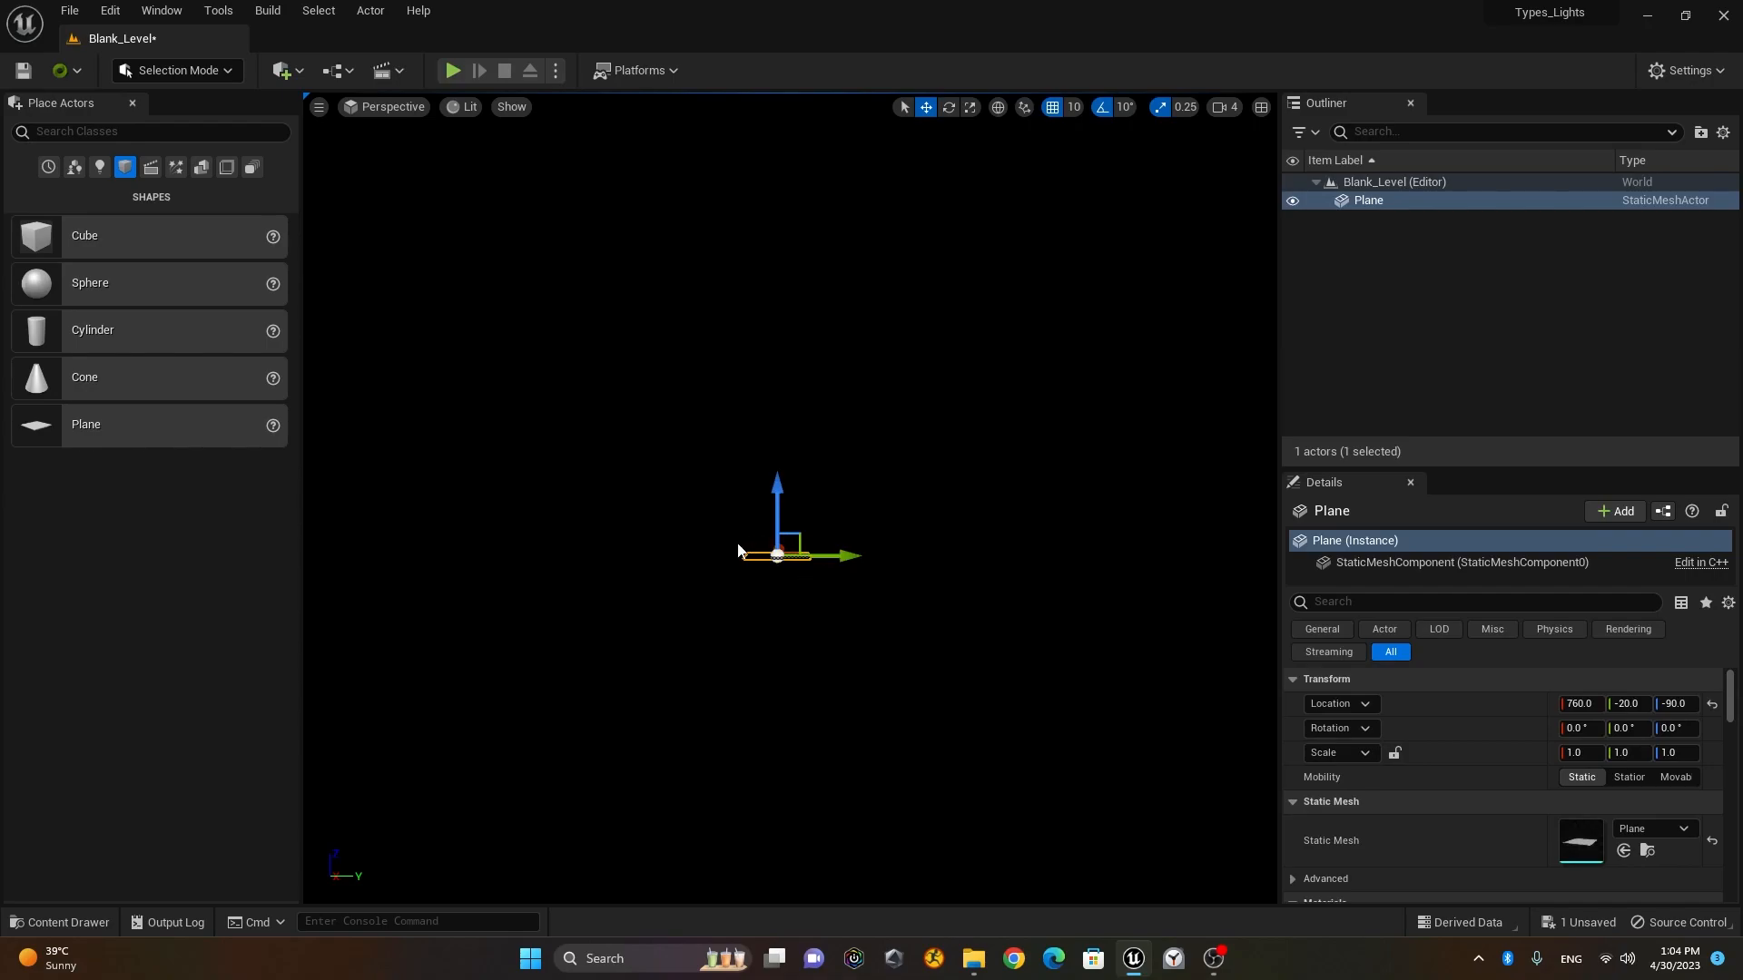
{"action": "left_click_drag", "start_coordinate": [708, 606], "coordinate": [844, 672], "text": "alt"}
{"action": "left_click_drag", "start_coordinate": [940, 620], "coordinate": [958, 632], "text": "alt"}
{"action": "middle_click_drag", "start_coordinate": [958, 632], "coordinate": [1065, 703]}
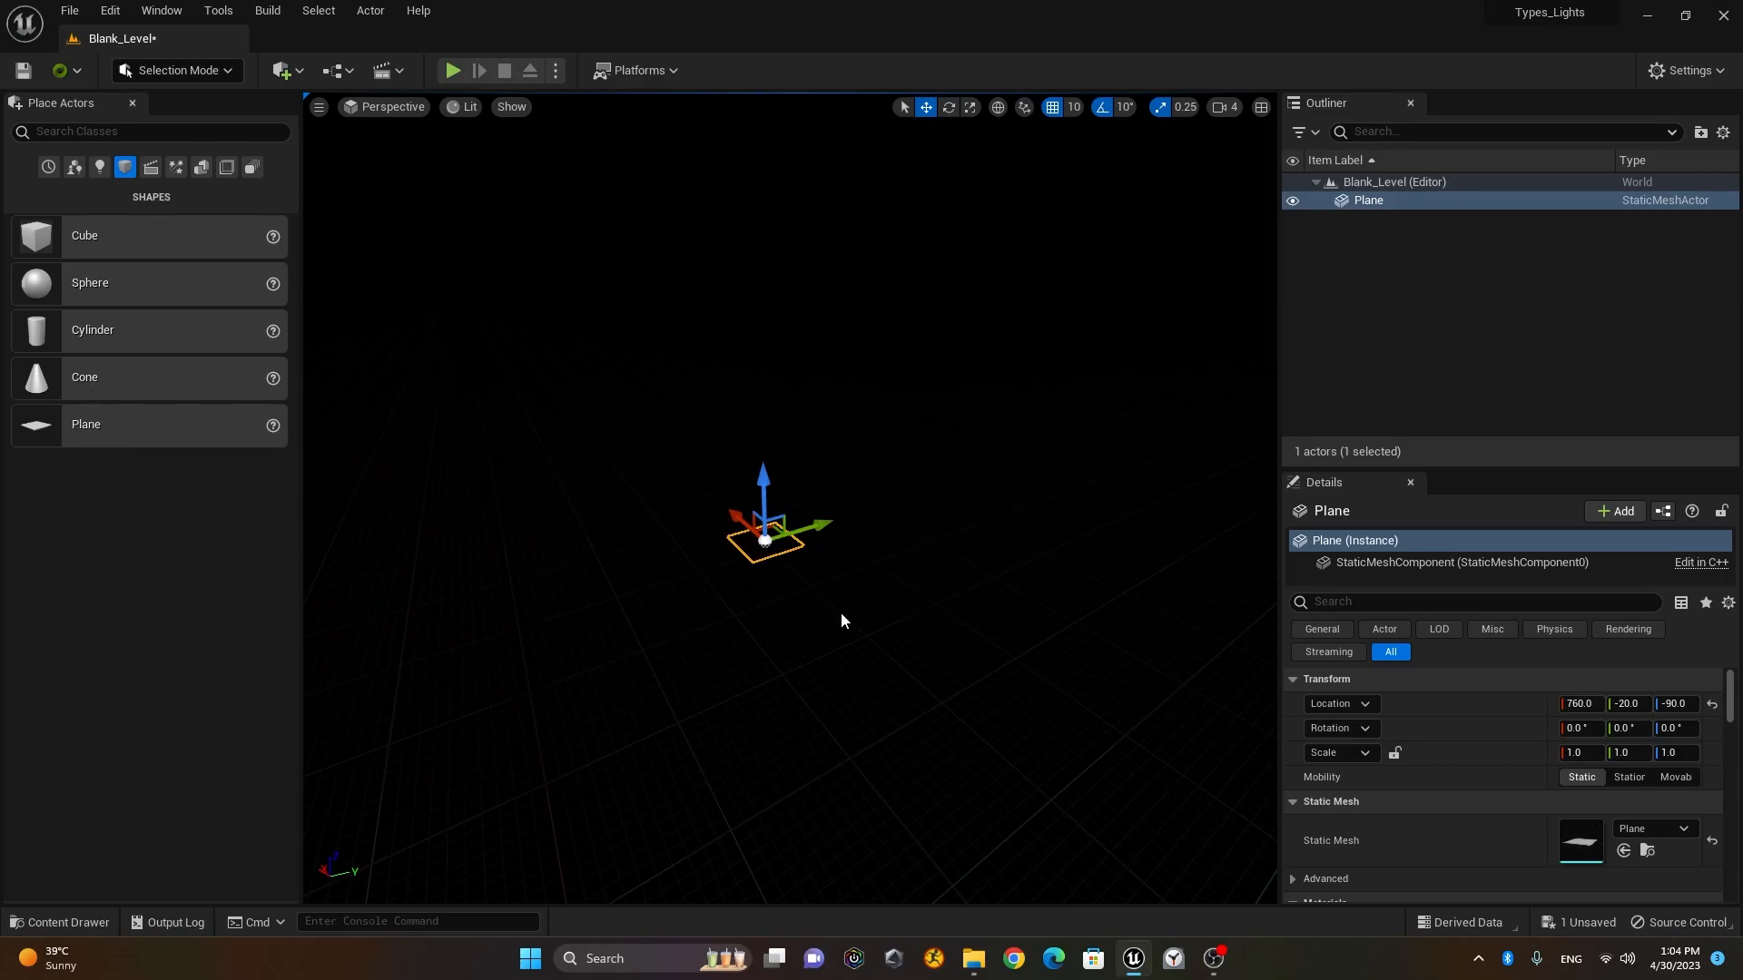
{"action": "key", "text": "r"}
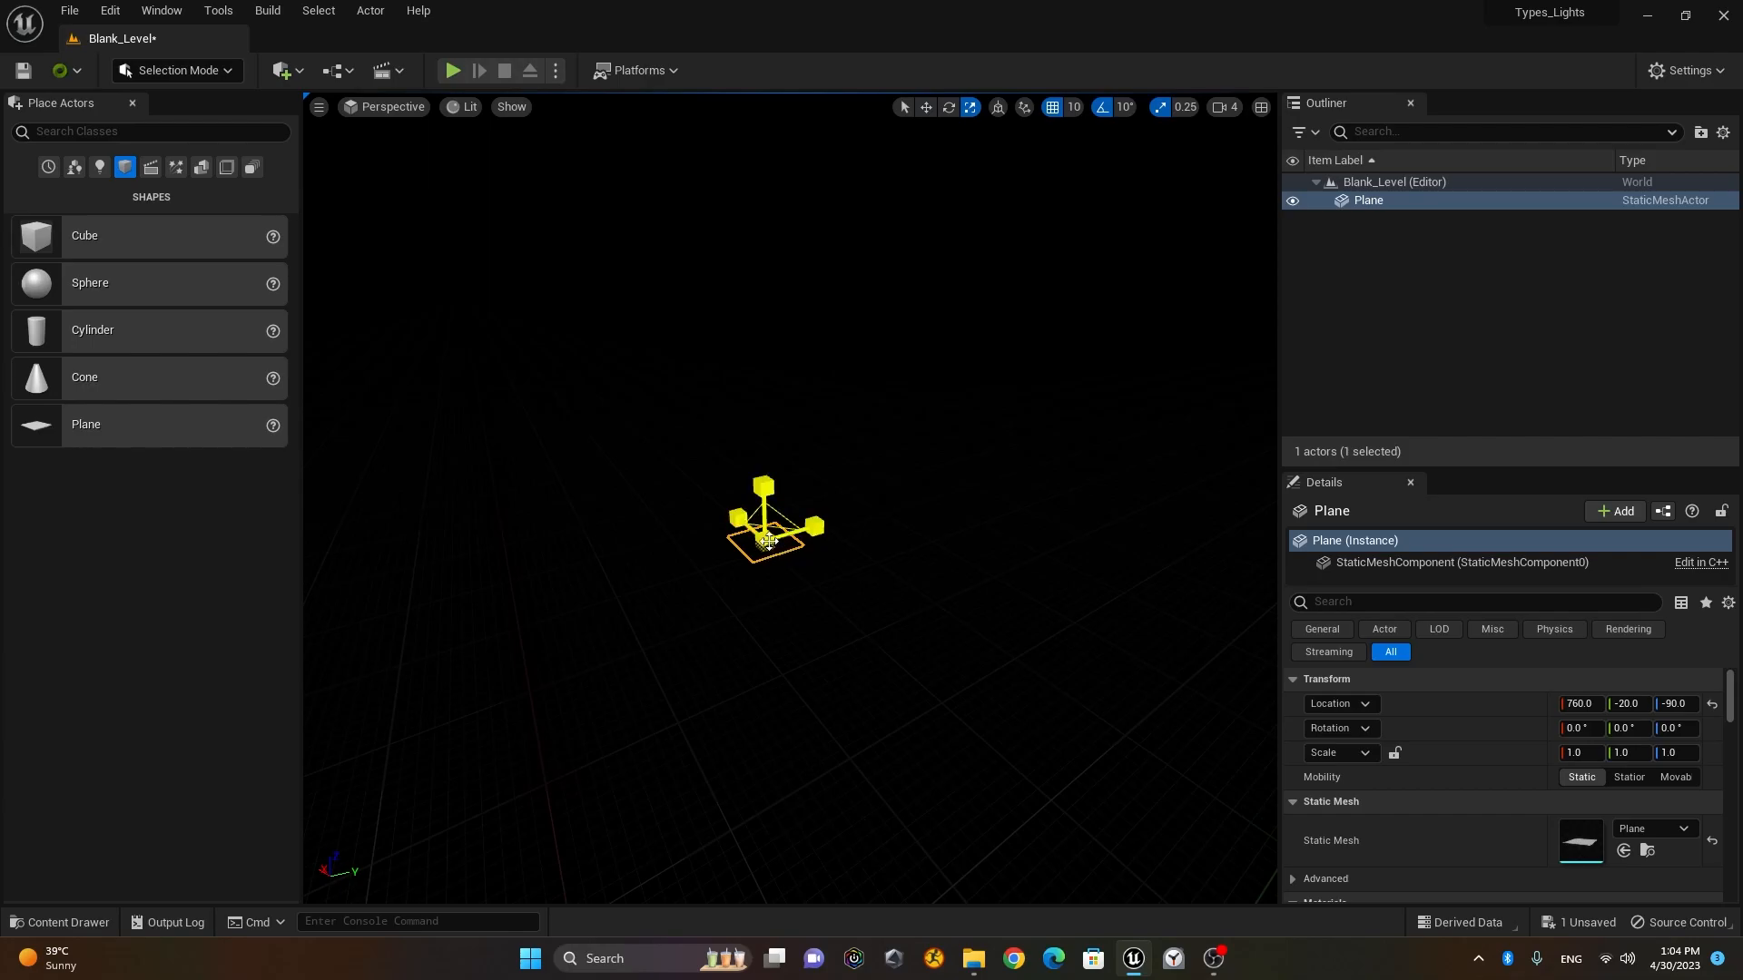
{"action": "left_click_drag", "start_coordinate": [768, 542], "coordinate": [611, 517]}
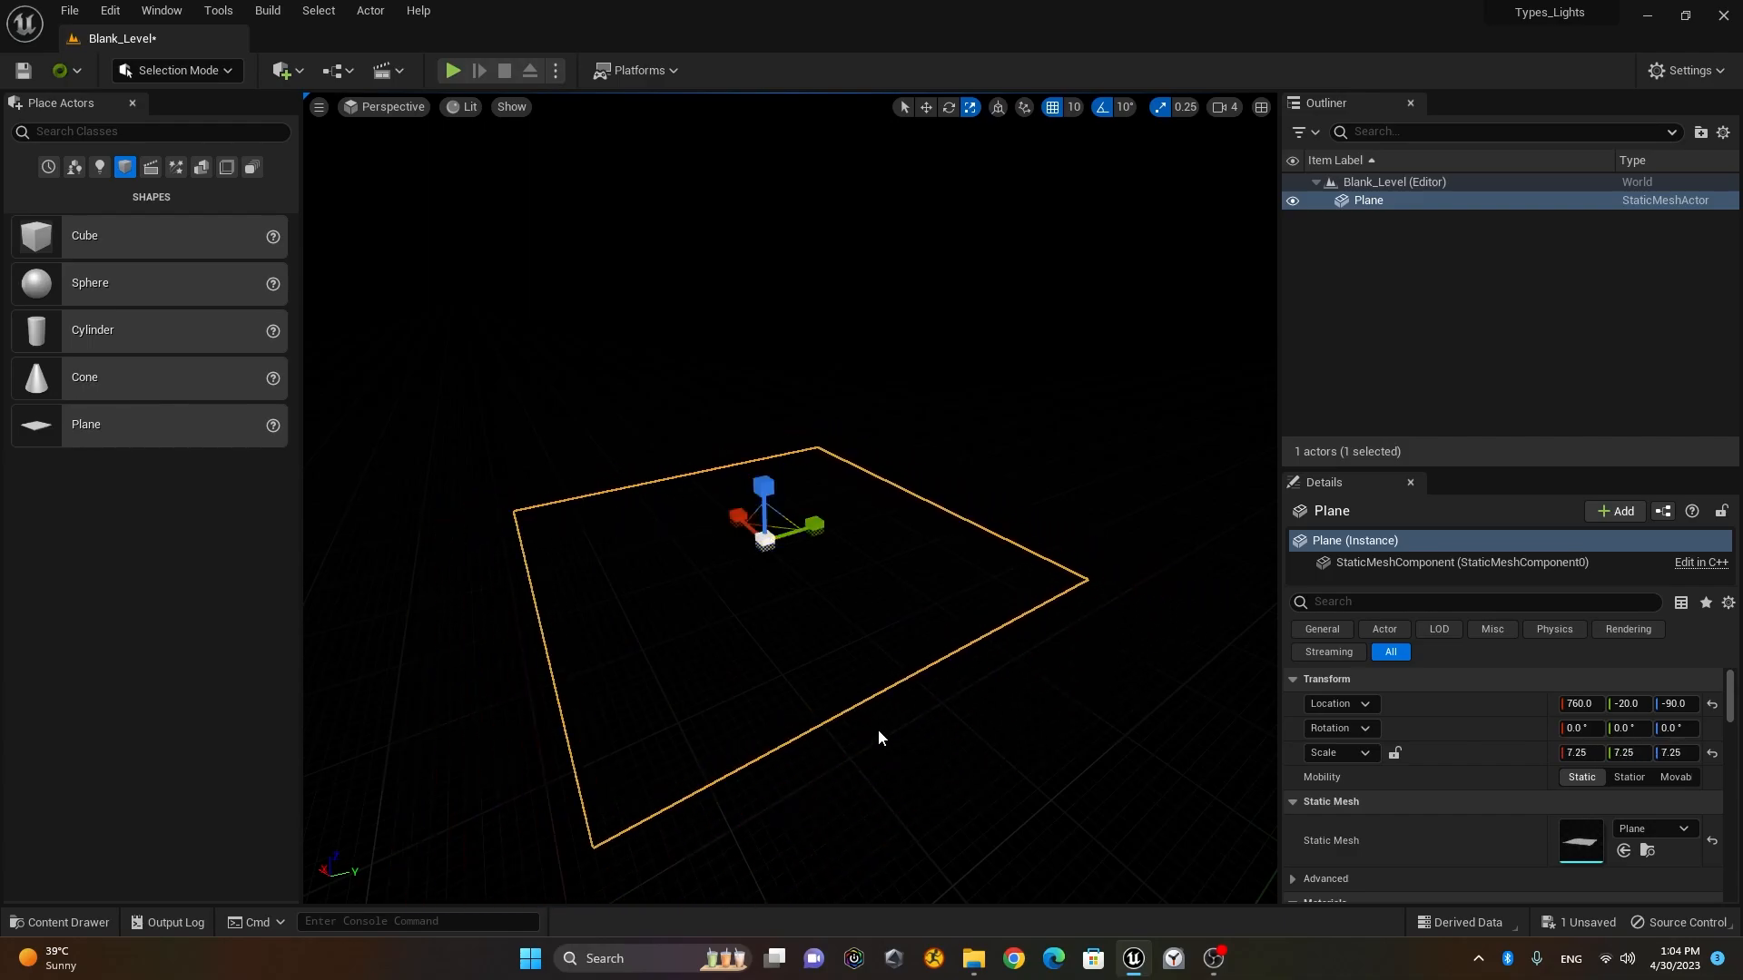
Step: Reselect the plane and switch the viewport's view mode from Lit to Unlit
{"action": "left_click", "coordinate": [414, 585]}
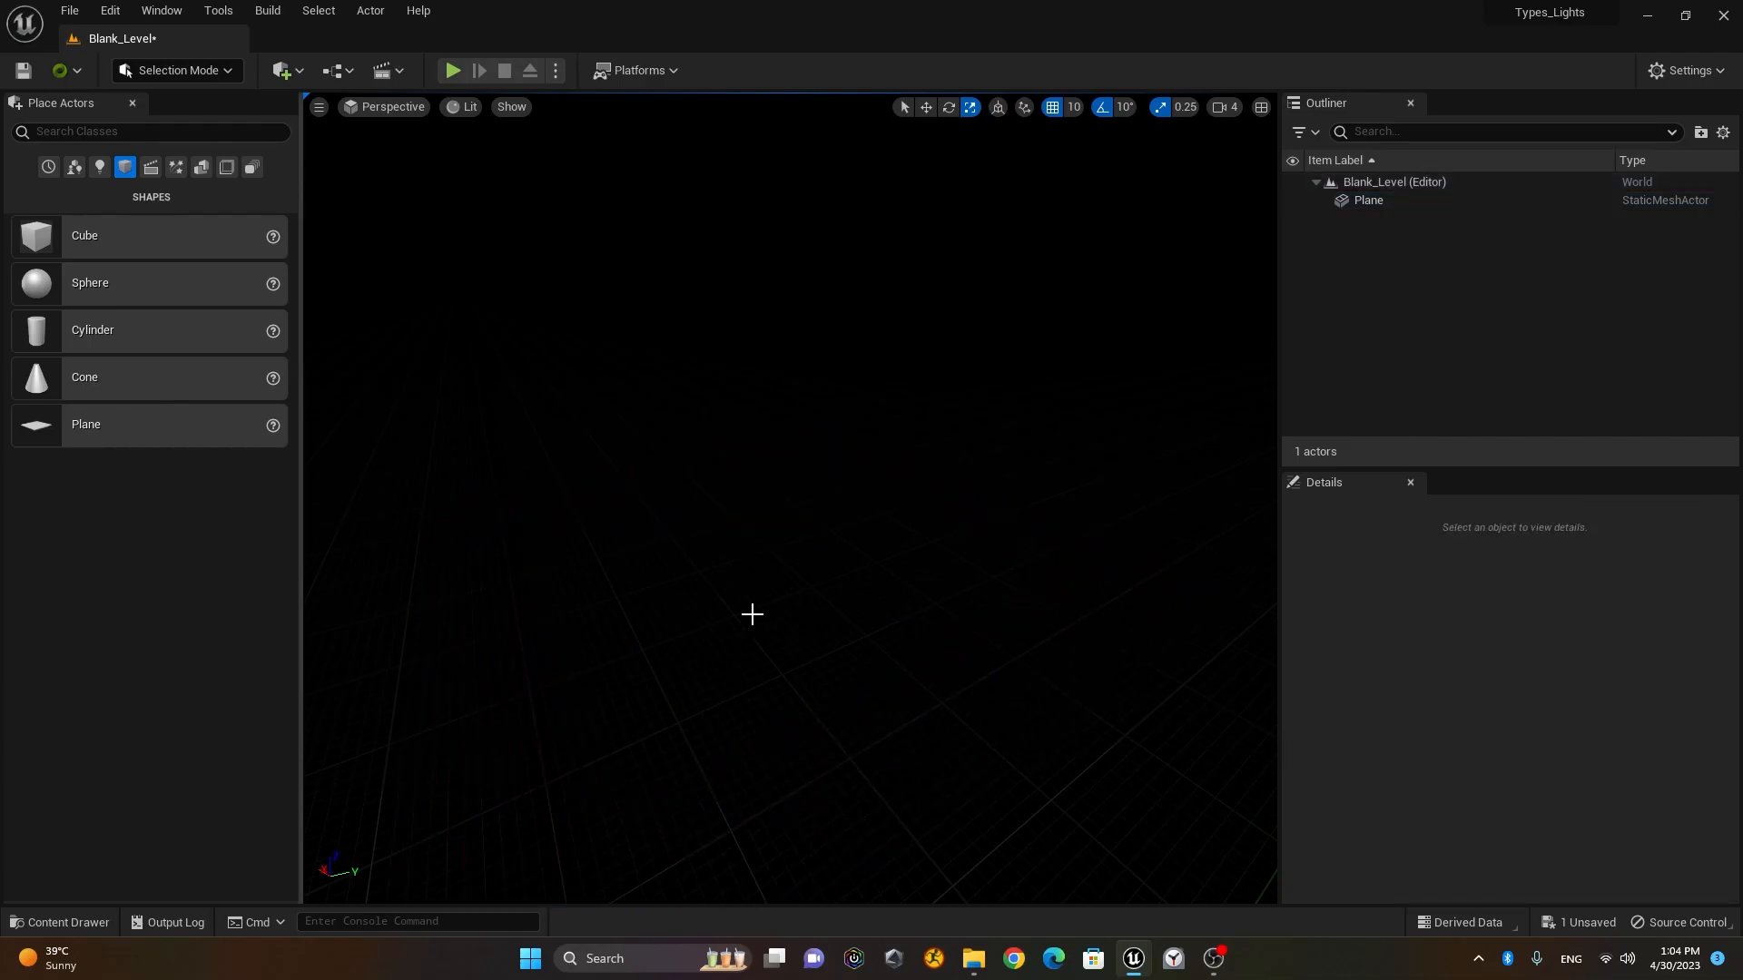
{"action": "left_click", "coordinate": [1379, 201]}
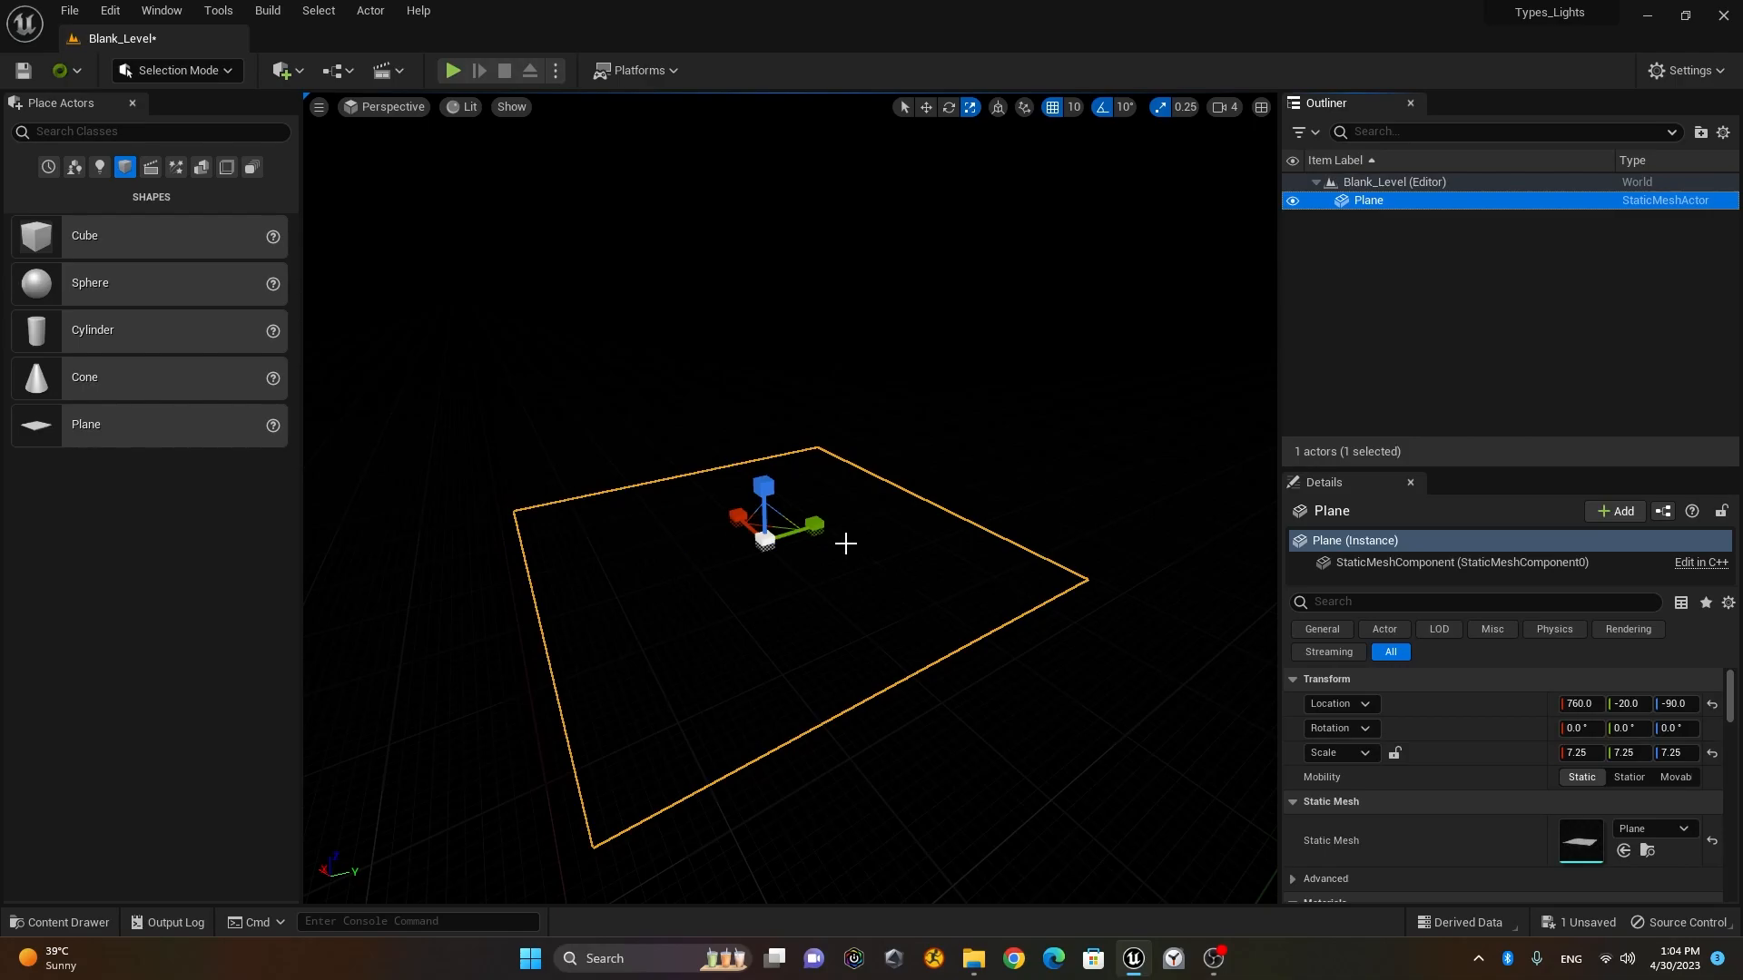
{"action": "left_click", "coordinate": [469, 109]}
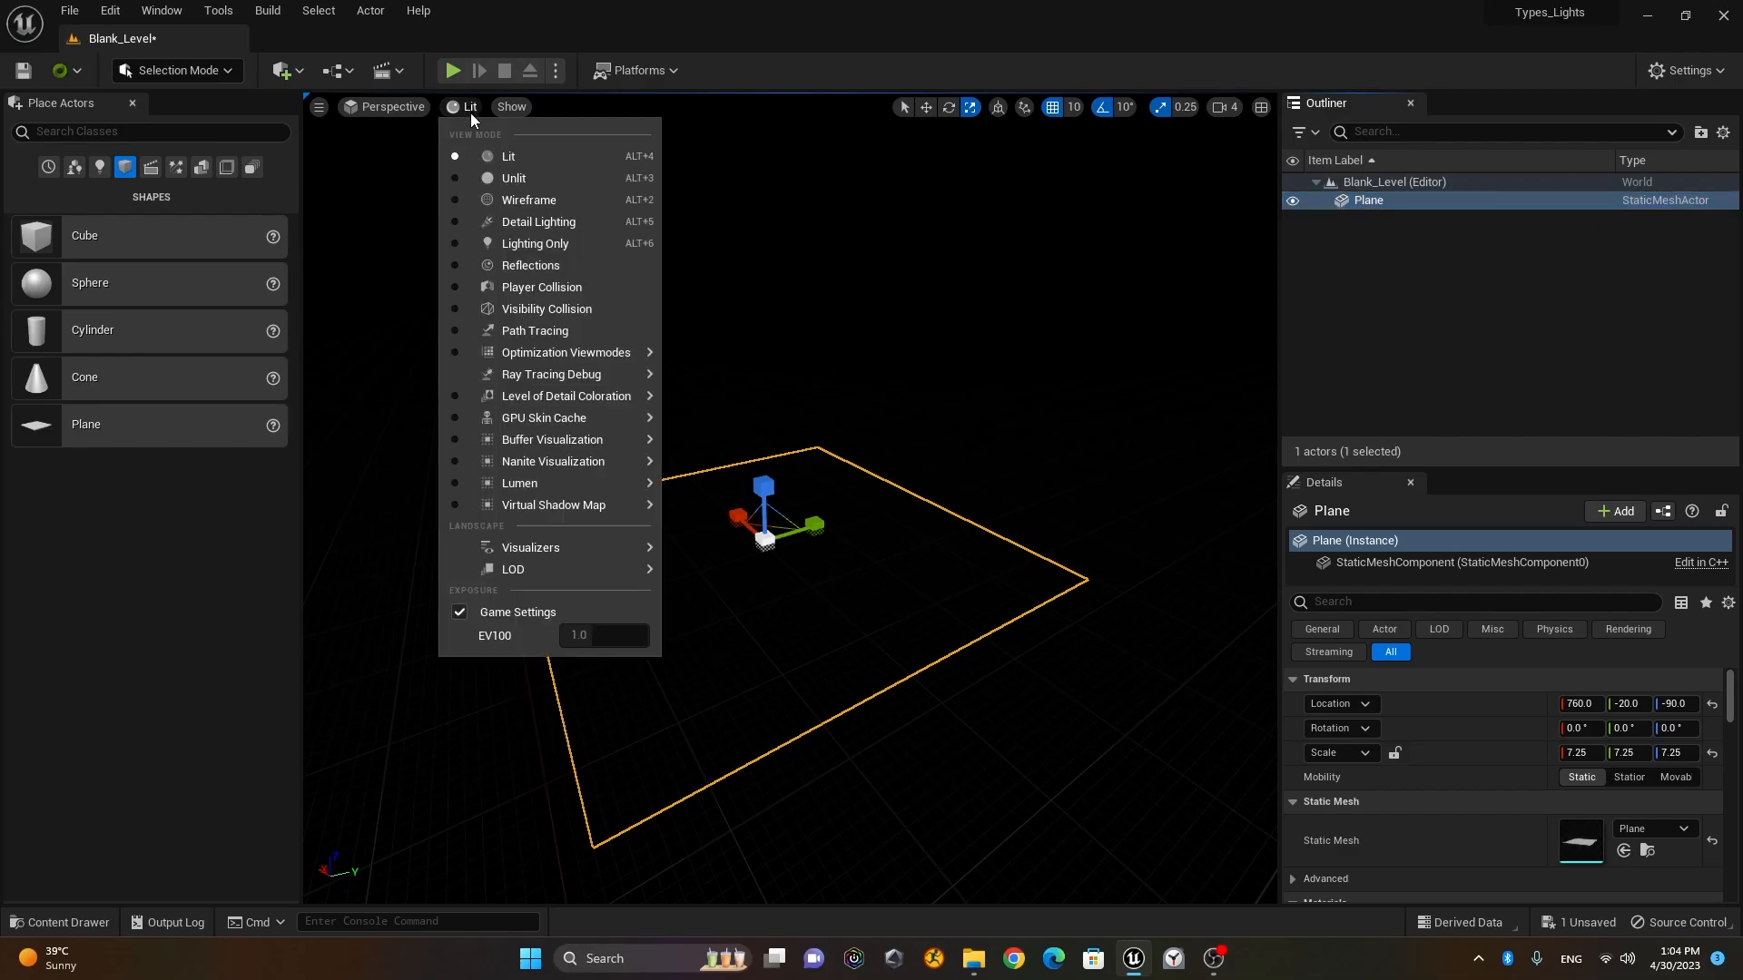
{"action": "left_click", "coordinate": [517, 180]}
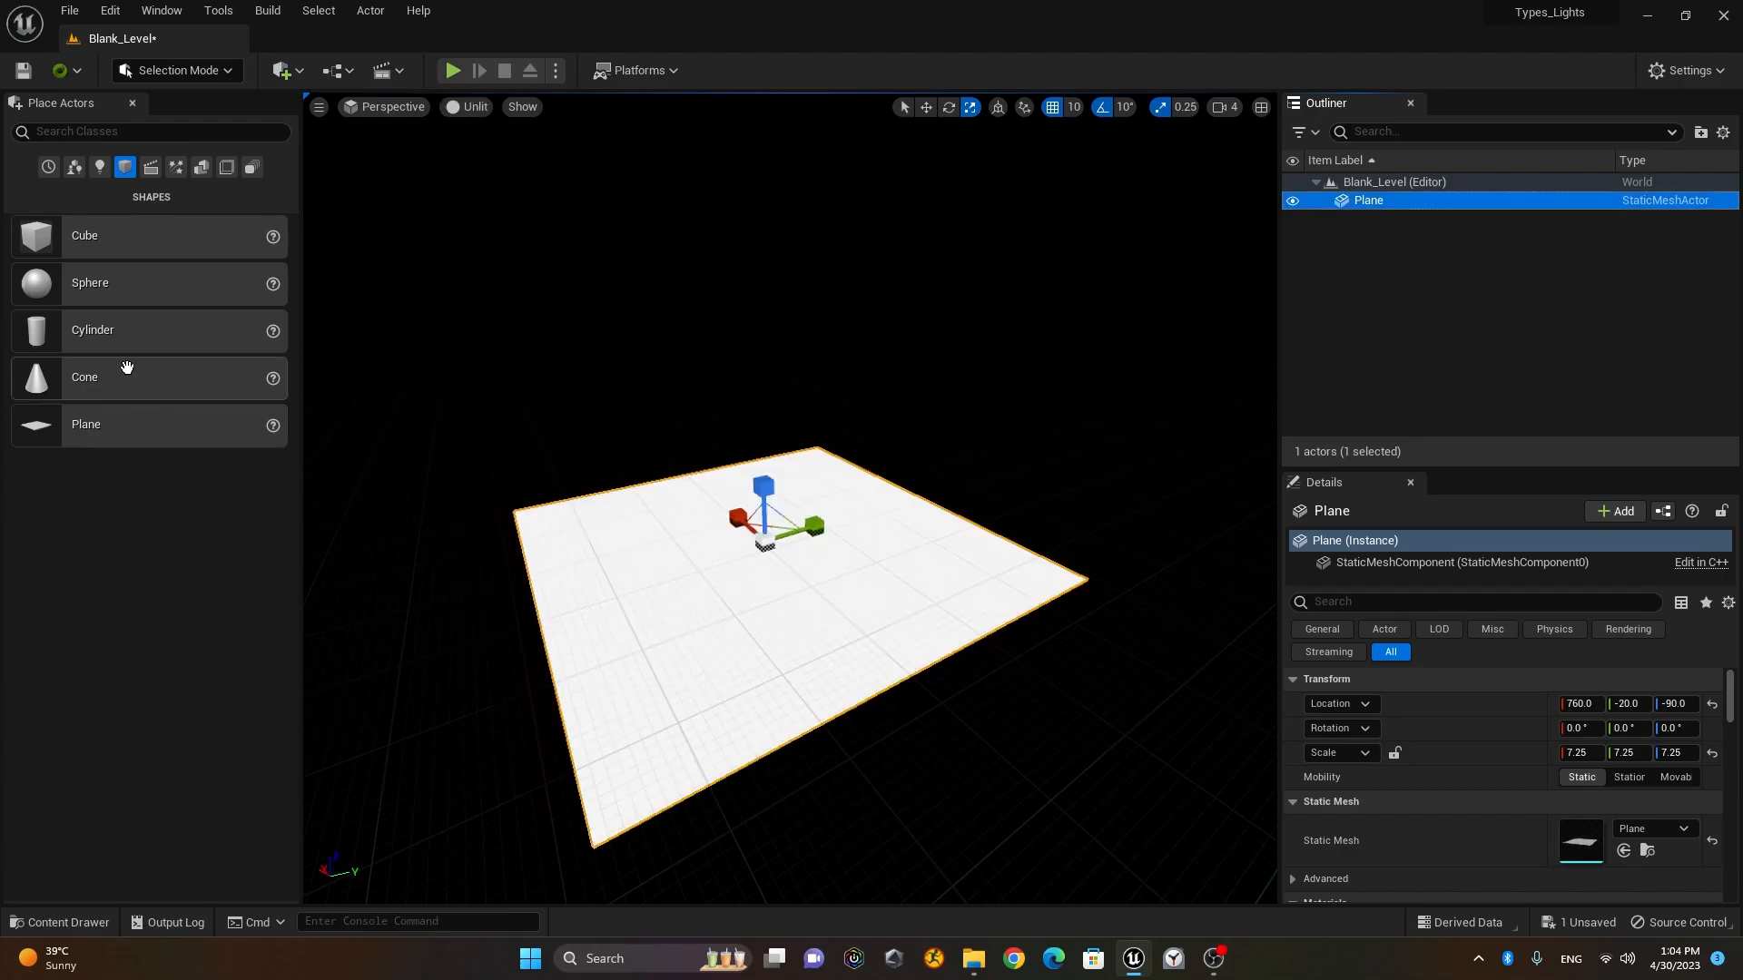
Step: Place a cylinder on the plane and scale it uniformly to 1.75
{"action": "left_click_drag", "start_coordinate": [136, 337], "coordinate": [742, 519]}
{"action": "key", "text": "w"}
{"action": "key", "text": "r"}
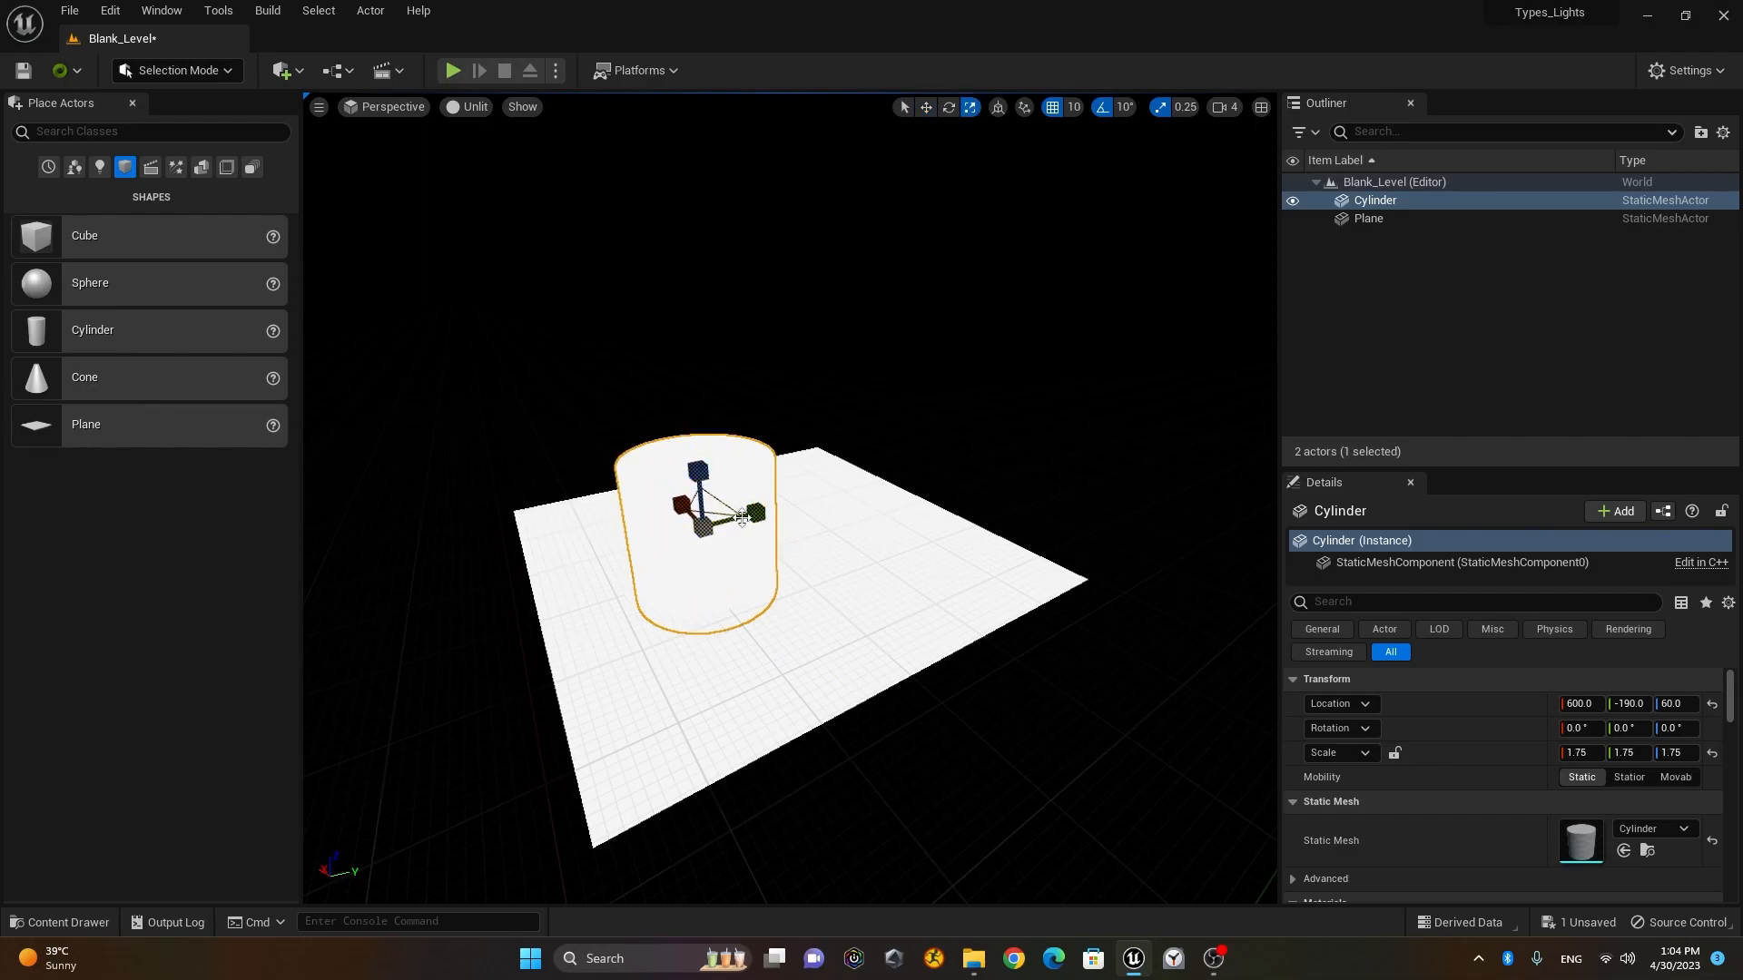
Step: Check the available view modes without changing the mode, and delete the cylinder
{"action": "left_click", "coordinate": [469, 107]}
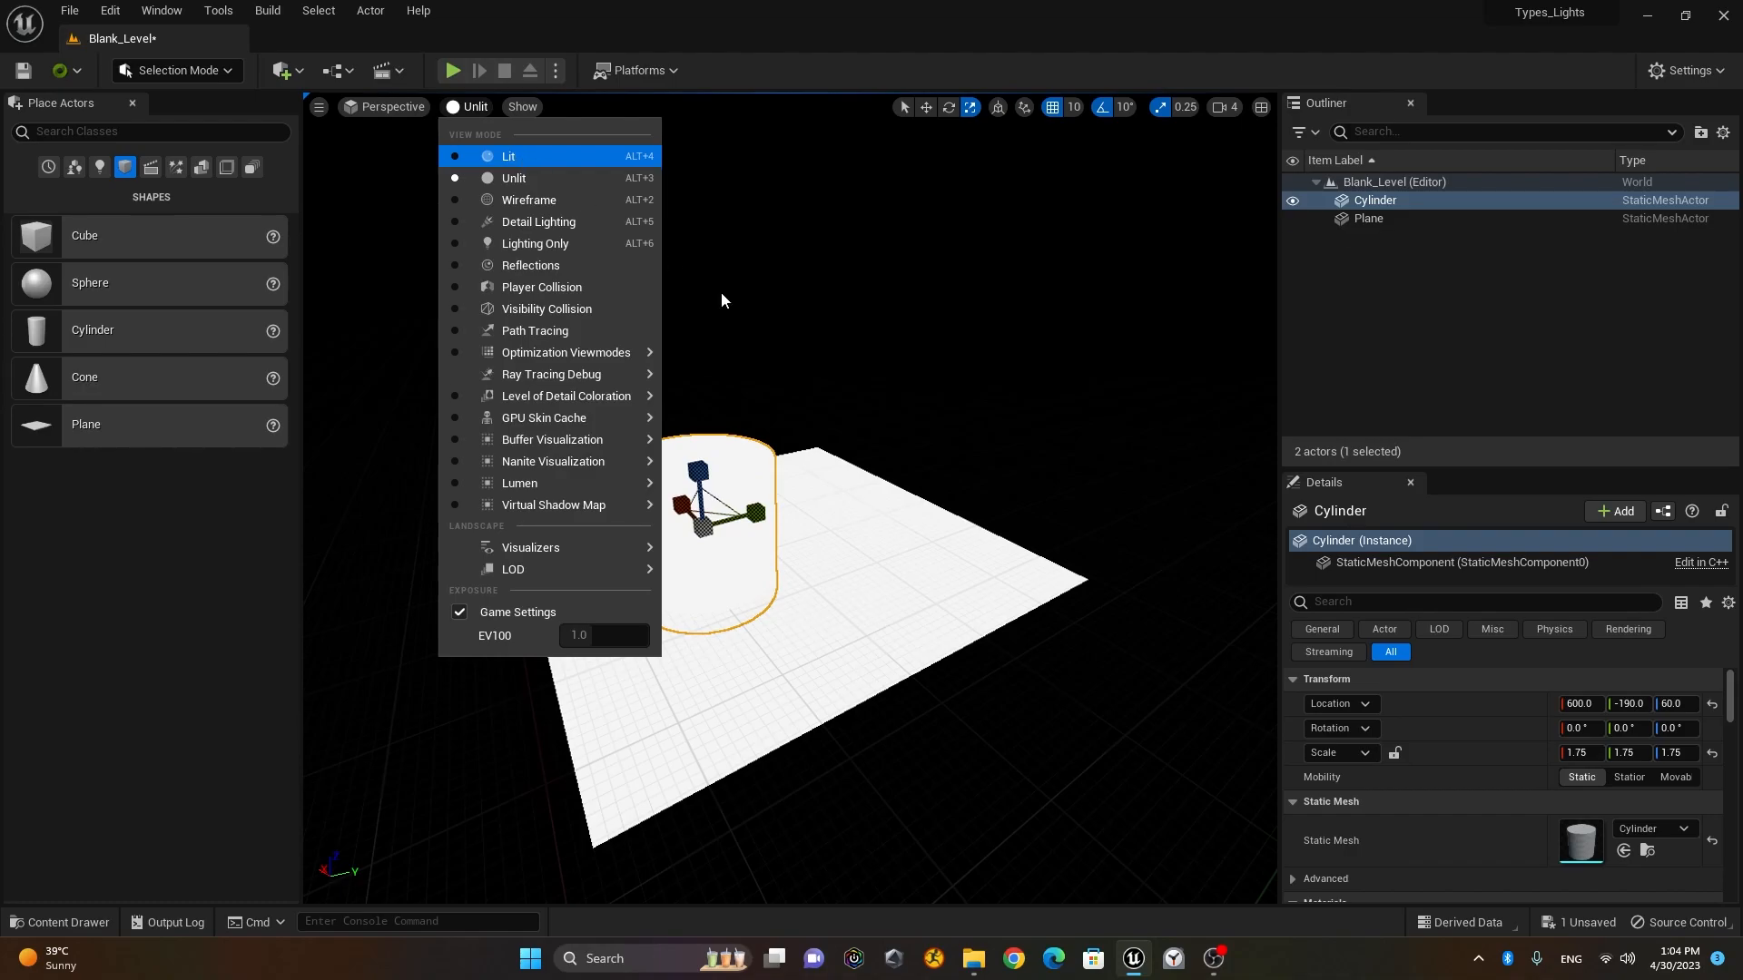
{"action": "left_click", "coordinate": [854, 412]}
{"action": "left_click", "coordinate": [687, 541]}
{"action": "key", "text": "Delete"}
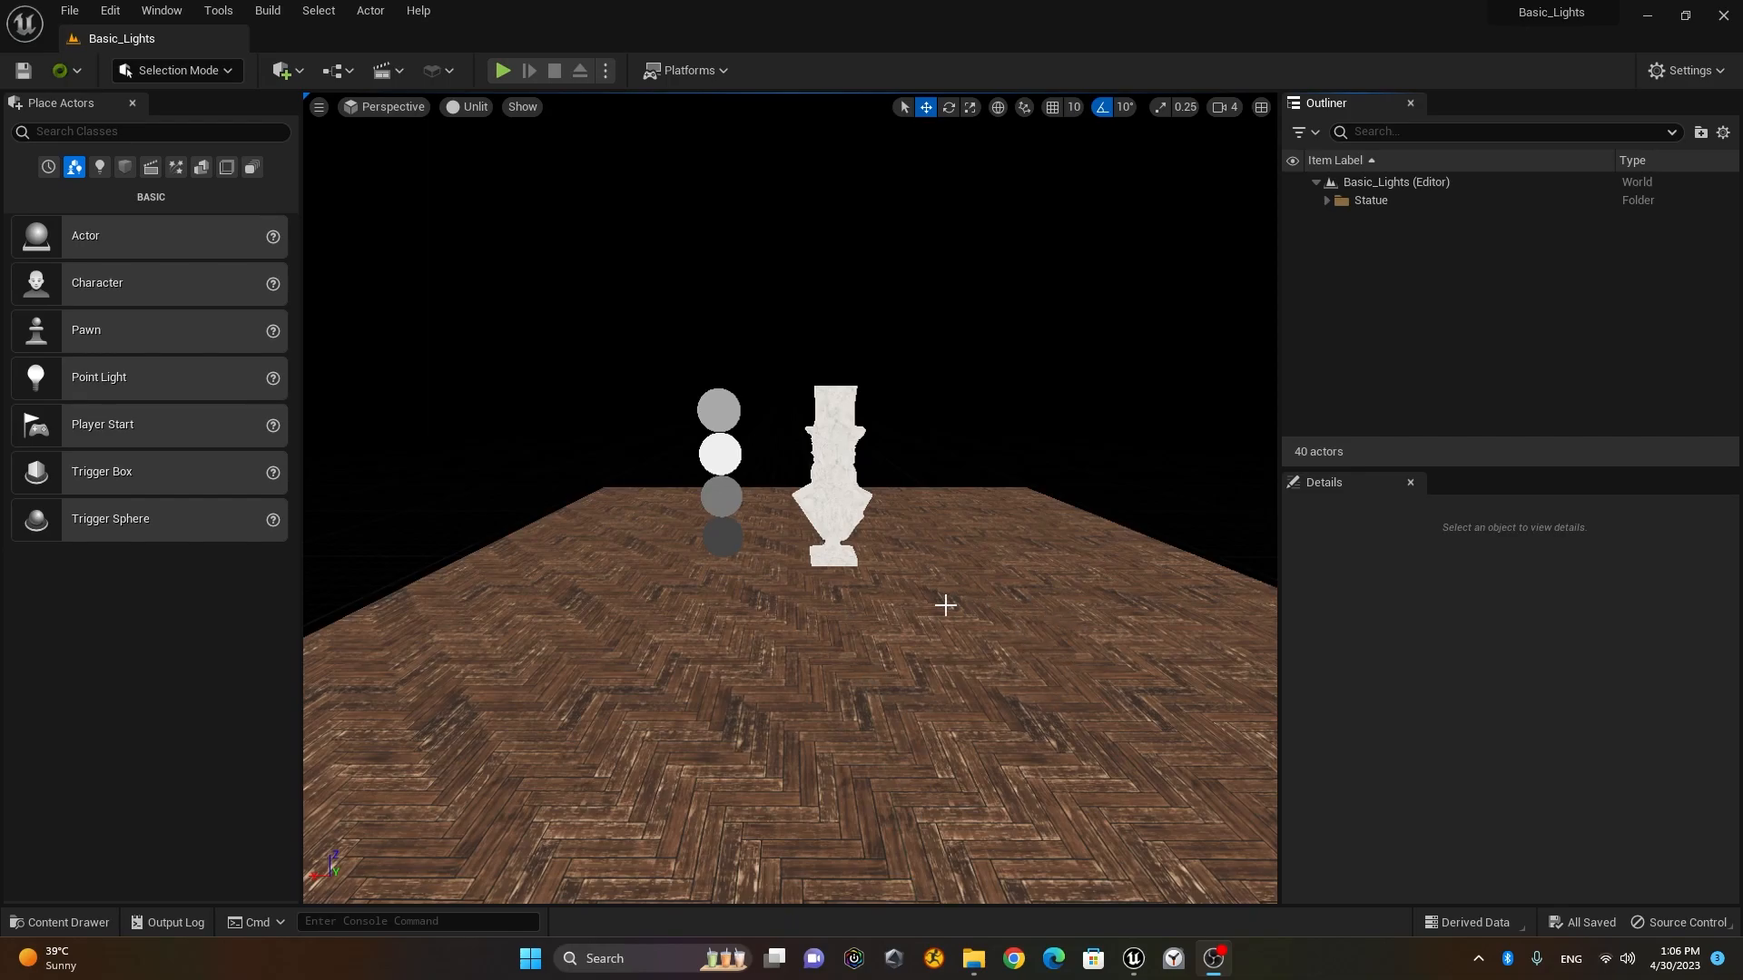
Step: Inspect the statue bust and the four spheres up close in the Basic_Lights scene
{"action": "key", "text": "w"}
{"action": "right_click_drag", "start_coordinate": [959, 477], "coordinate": [1007, 510]}
{"action": "key", "text": "s"}
{"action": "right_click_drag", "start_coordinate": [916, 554], "coordinate": [906, 551]}
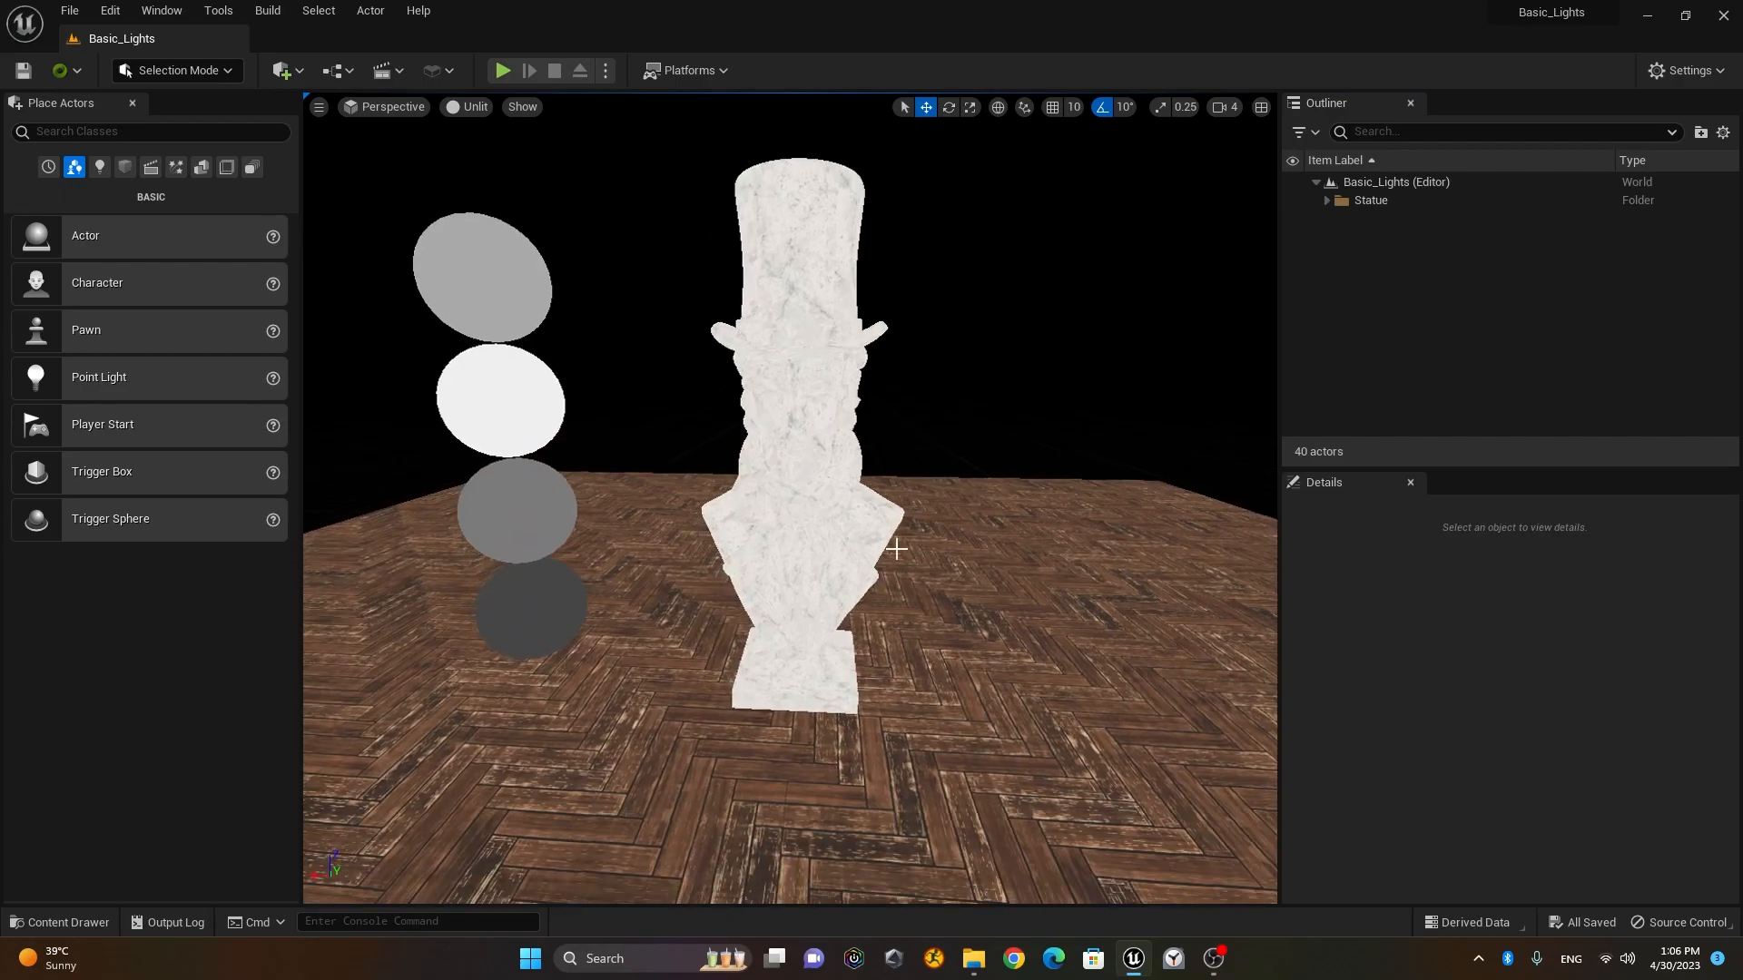
{"action": "left_click", "coordinate": [840, 516]}
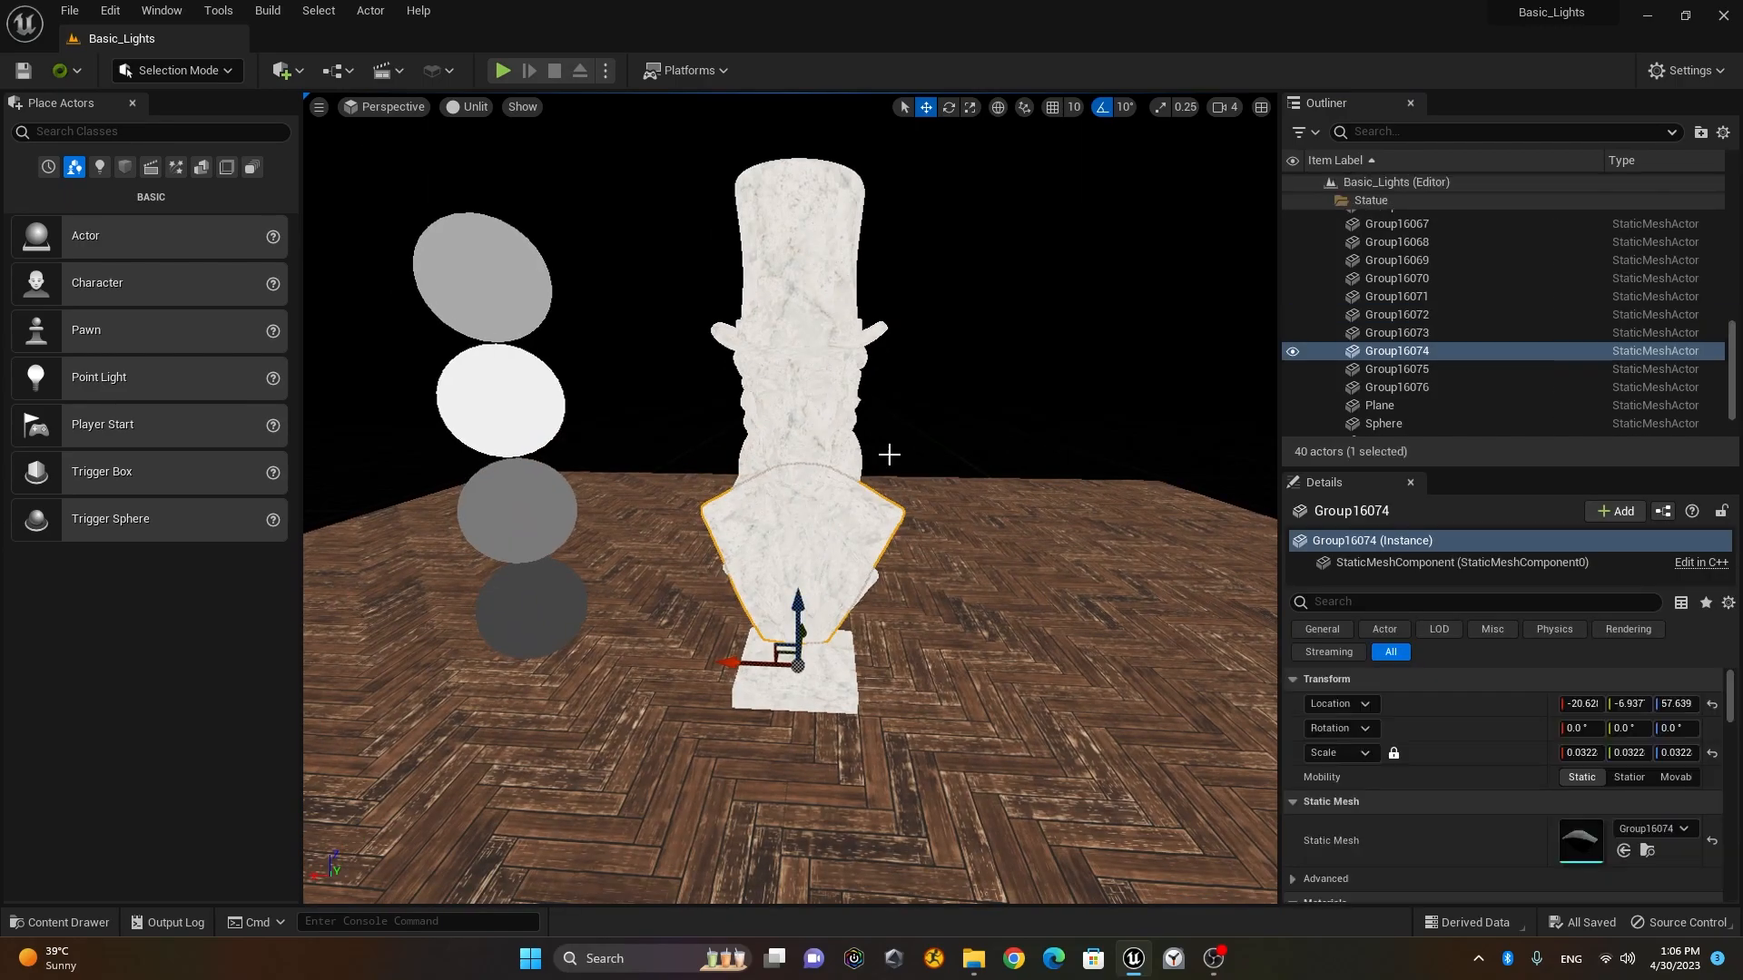
{"action": "left_click", "coordinate": [983, 380]}
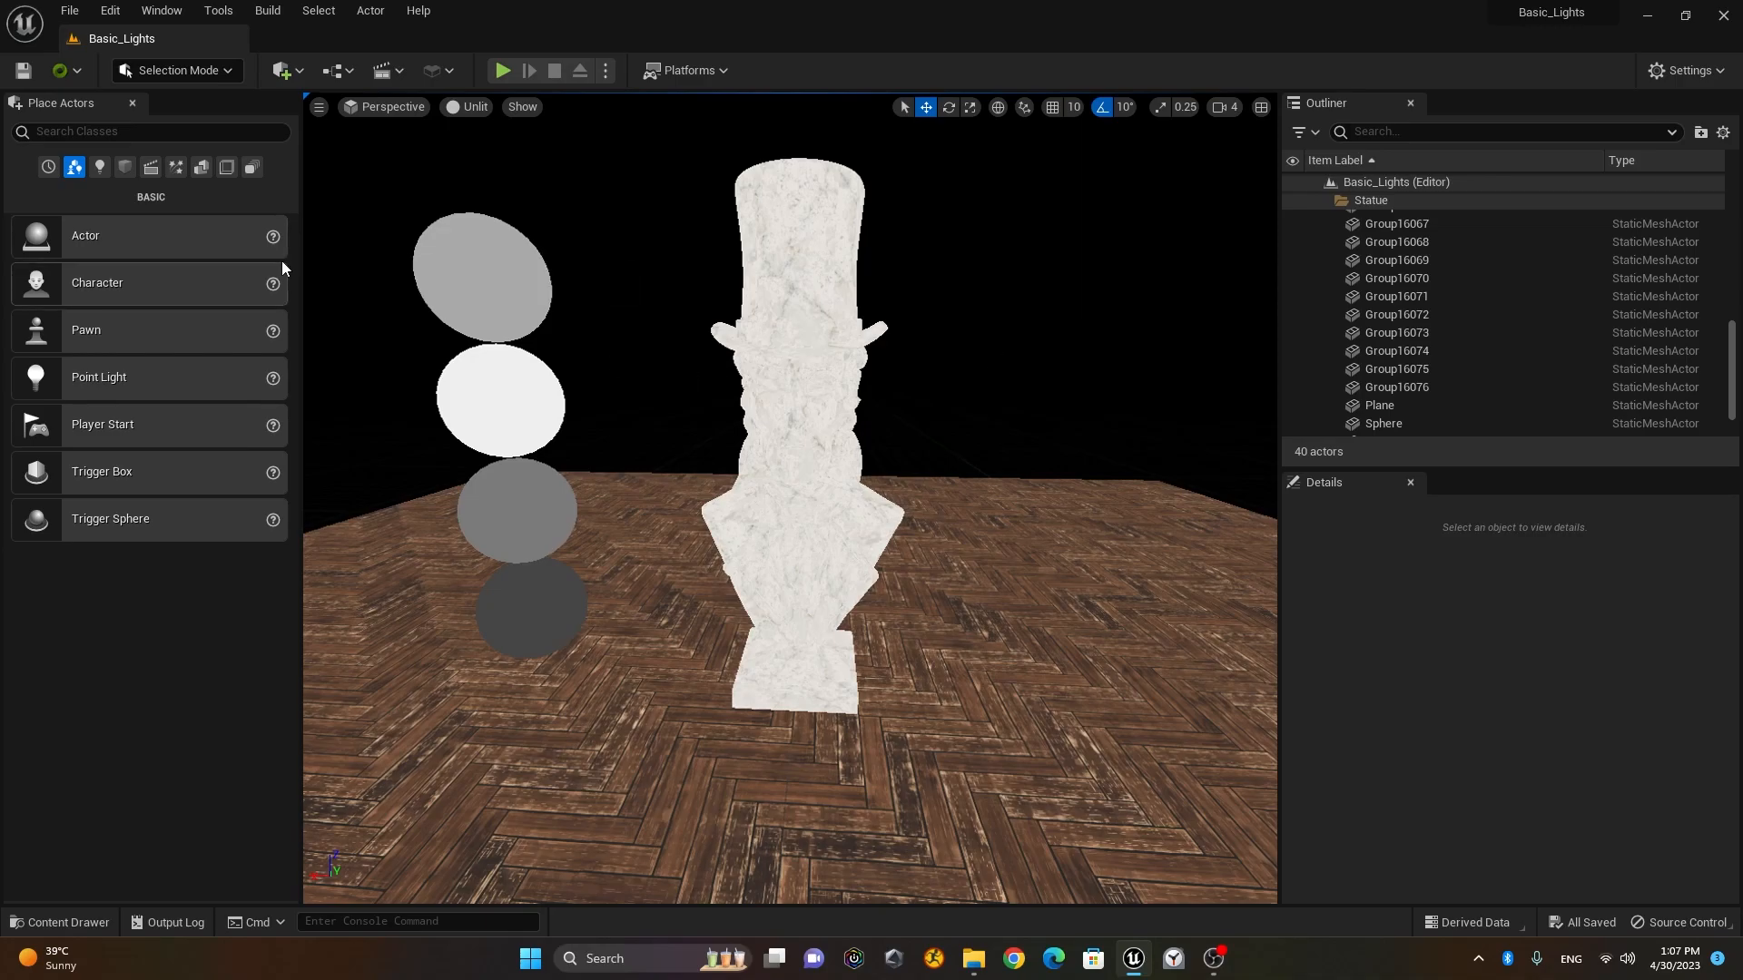
Step: Find the HDRIBackdrop plugin by searching for "HDRI", enable it and restart the editor
{"action": "left_click", "coordinate": [105, 172]}
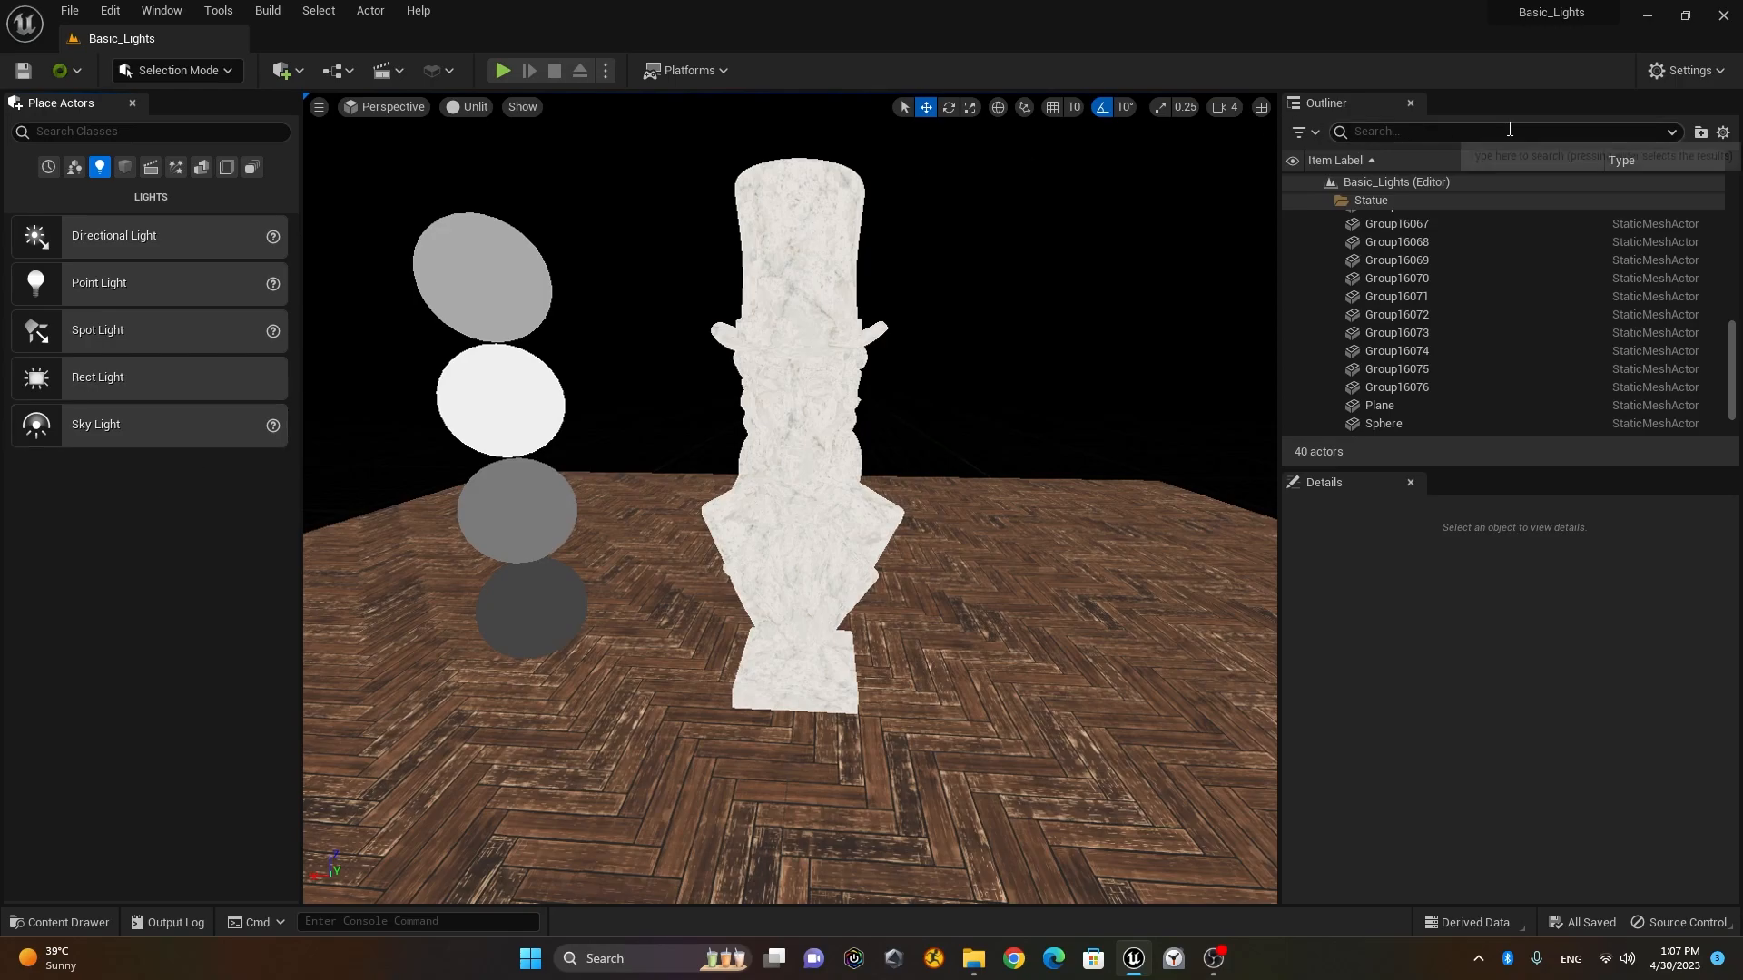
{"action": "left_click", "coordinate": [1687, 69]}
{"action": "left_click", "coordinate": [1630, 166]}
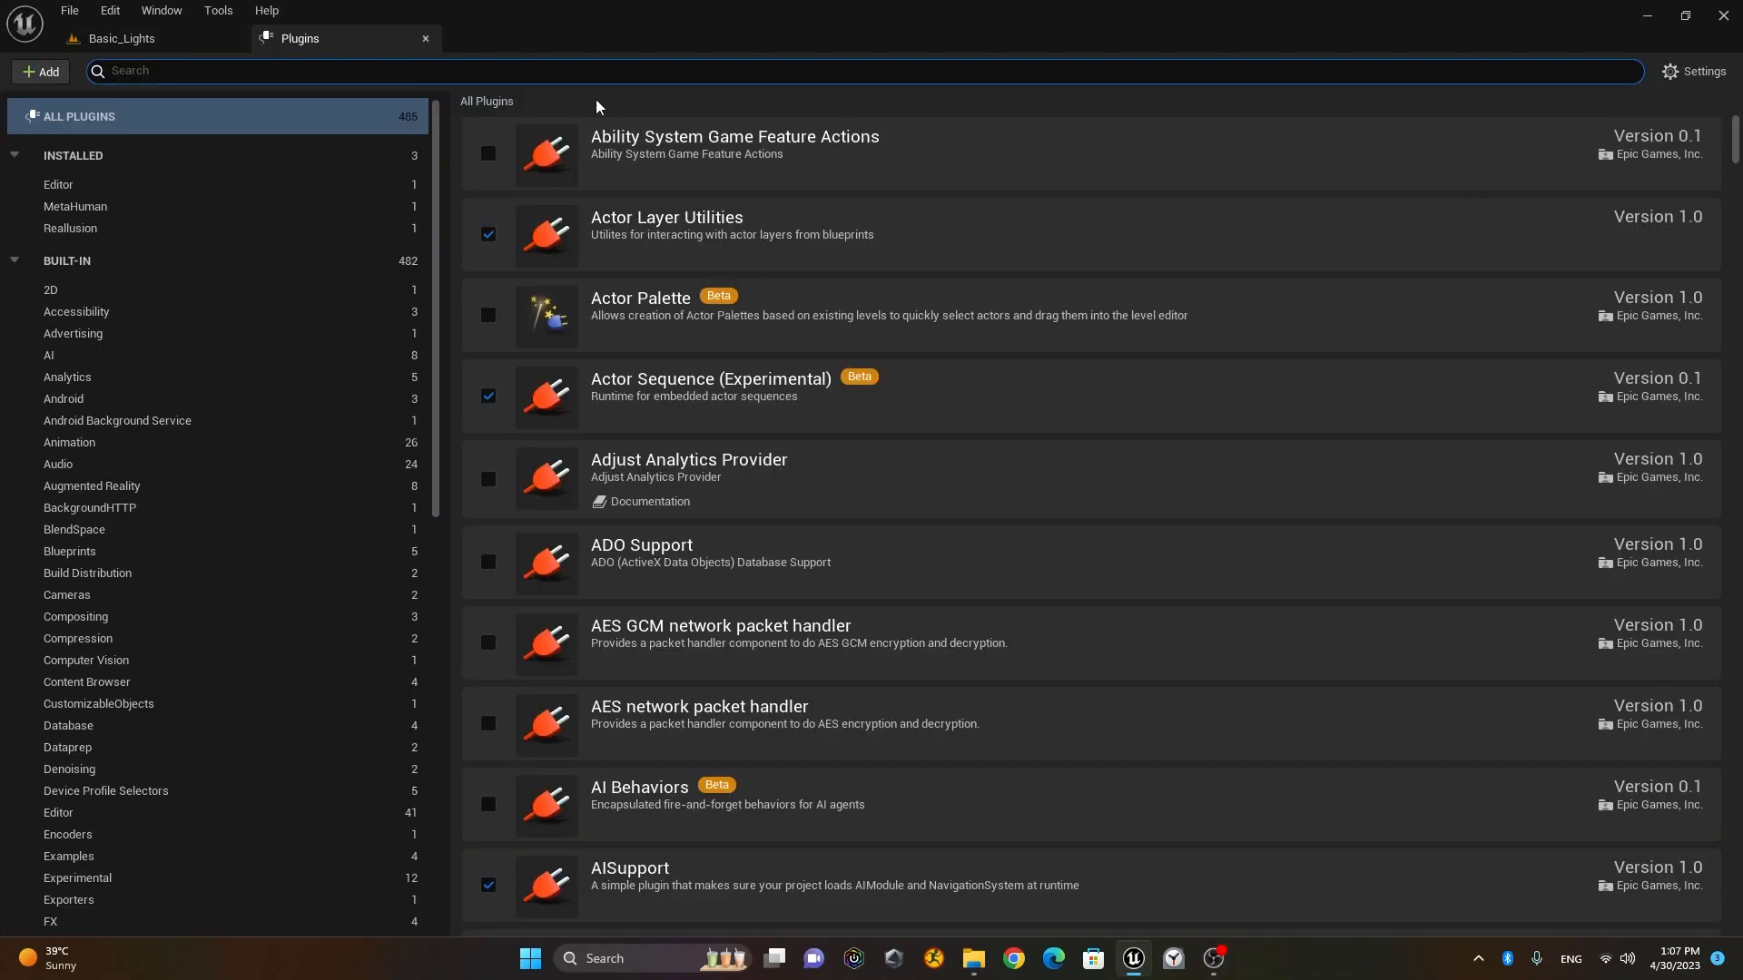
{"action": "type", "text": "HDRI"}
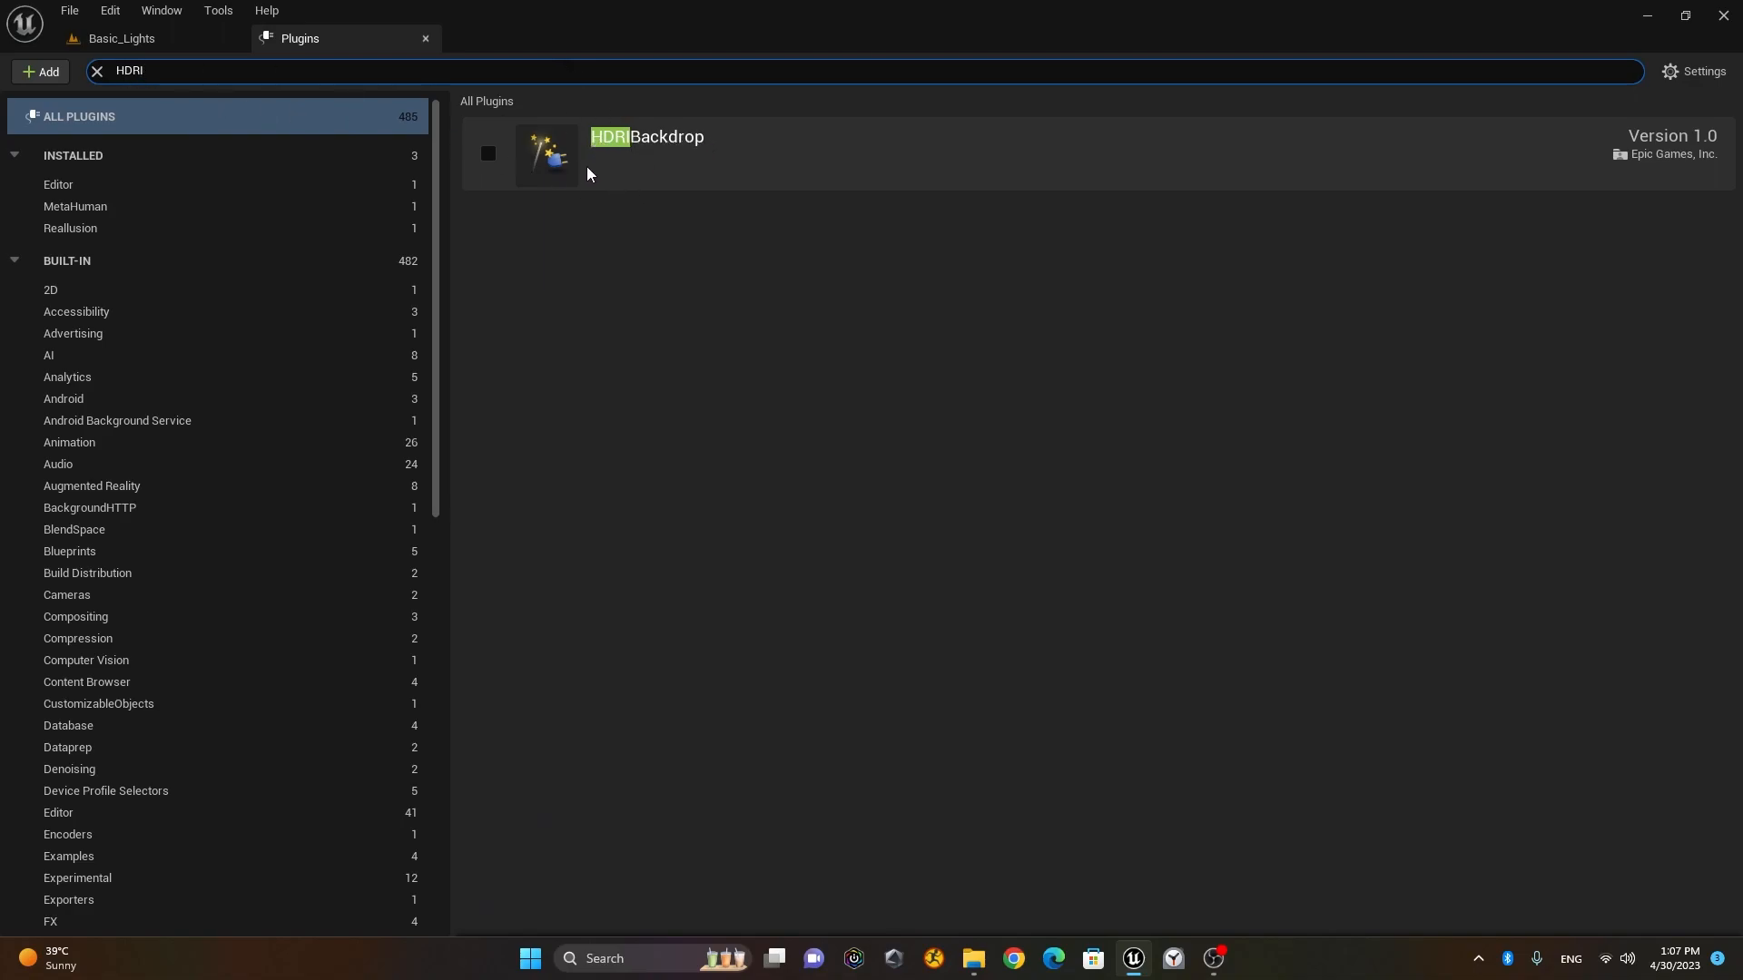
{"action": "left_click", "coordinate": [488, 154]}
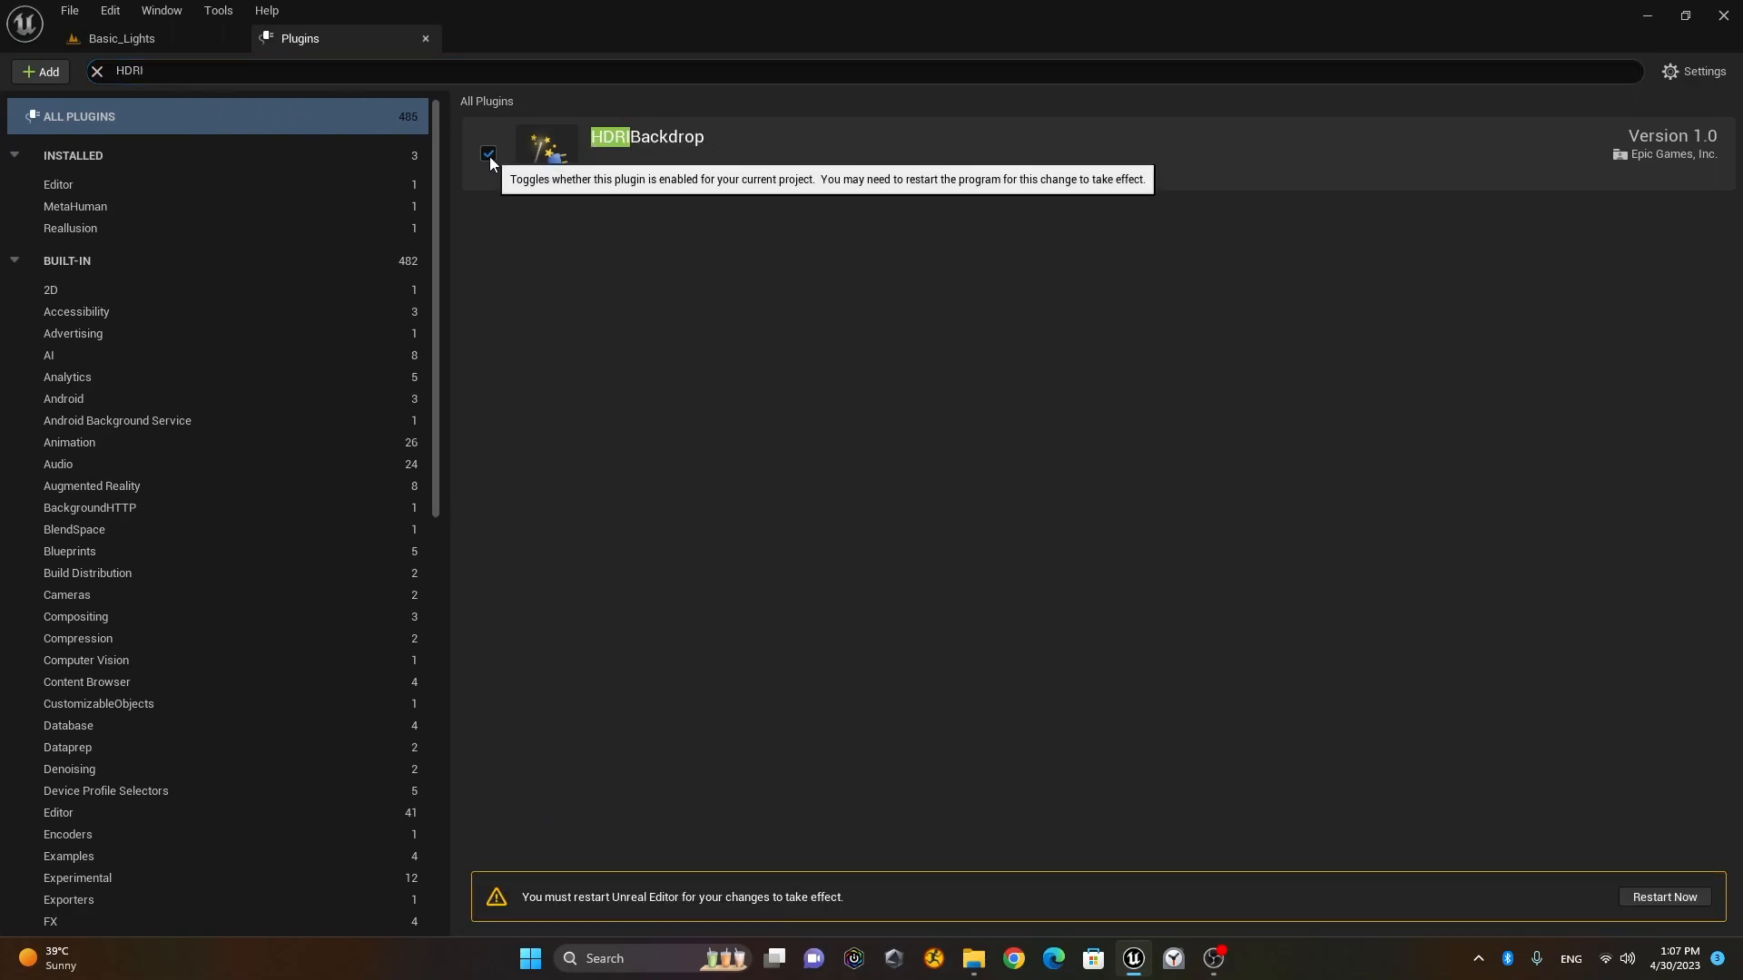
{"action": "left_click", "coordinate": [1664, 897]}
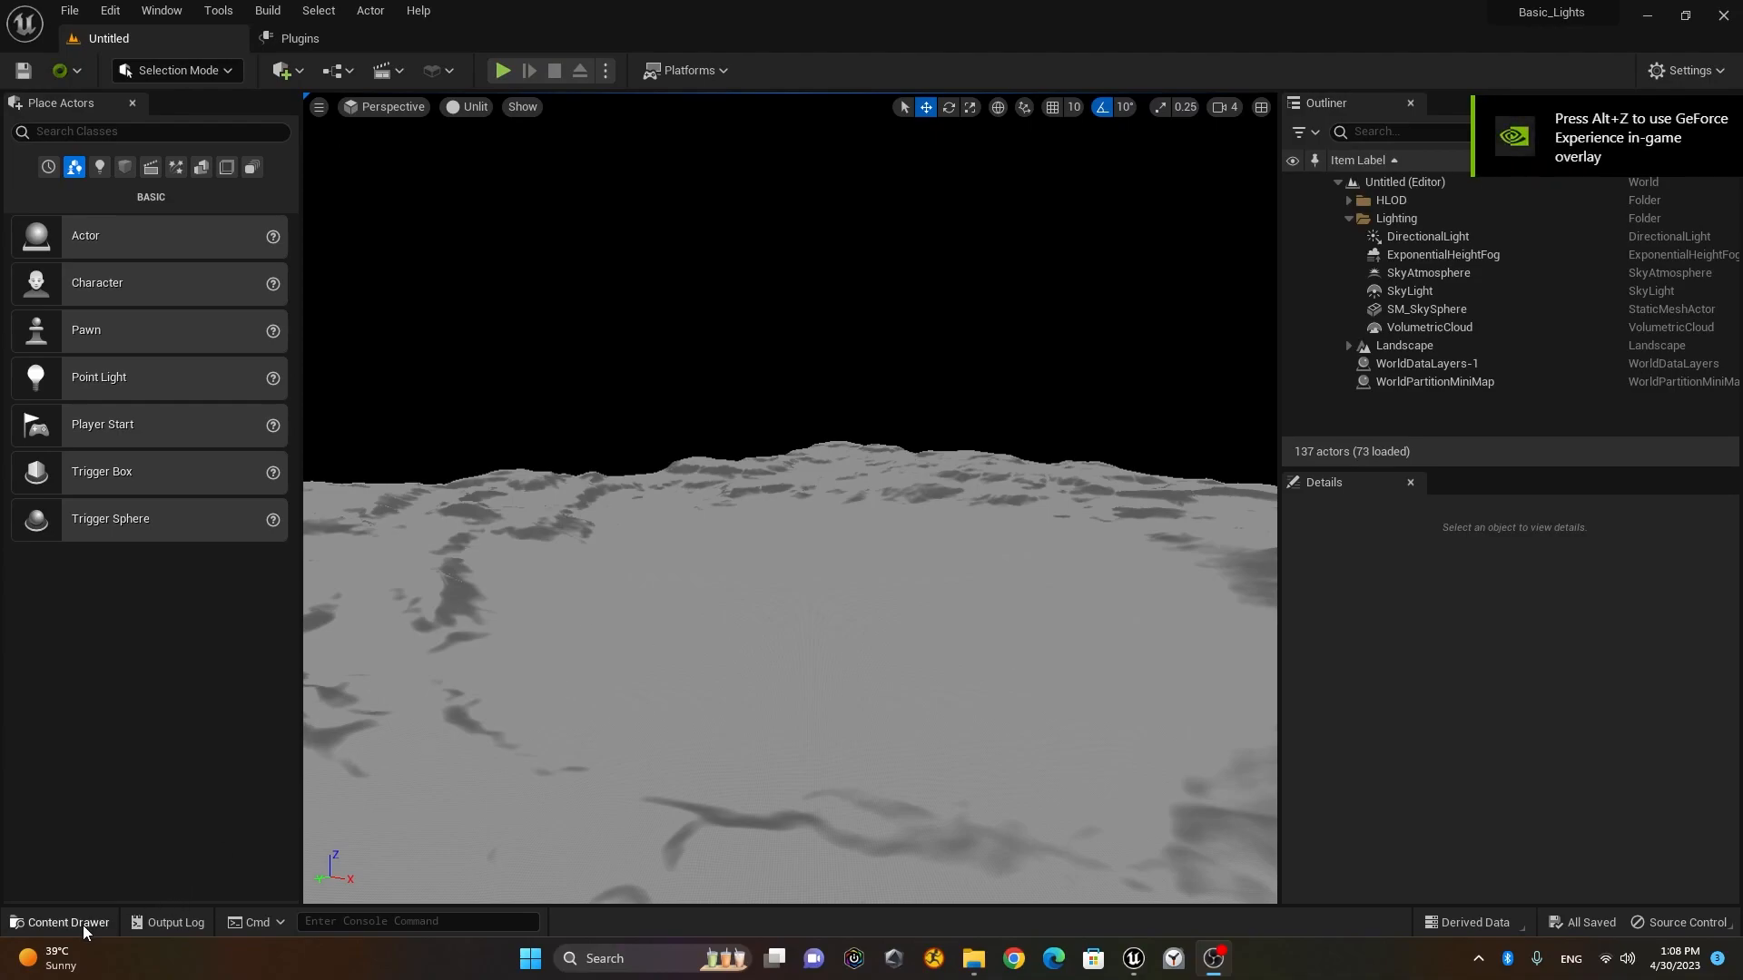
Step: Reopen the Basic_Lights level from the Levels folder and show the placeable light actors, including HDRI Backdrop
{"action": "left_click", "coordinate": [115, 919]}
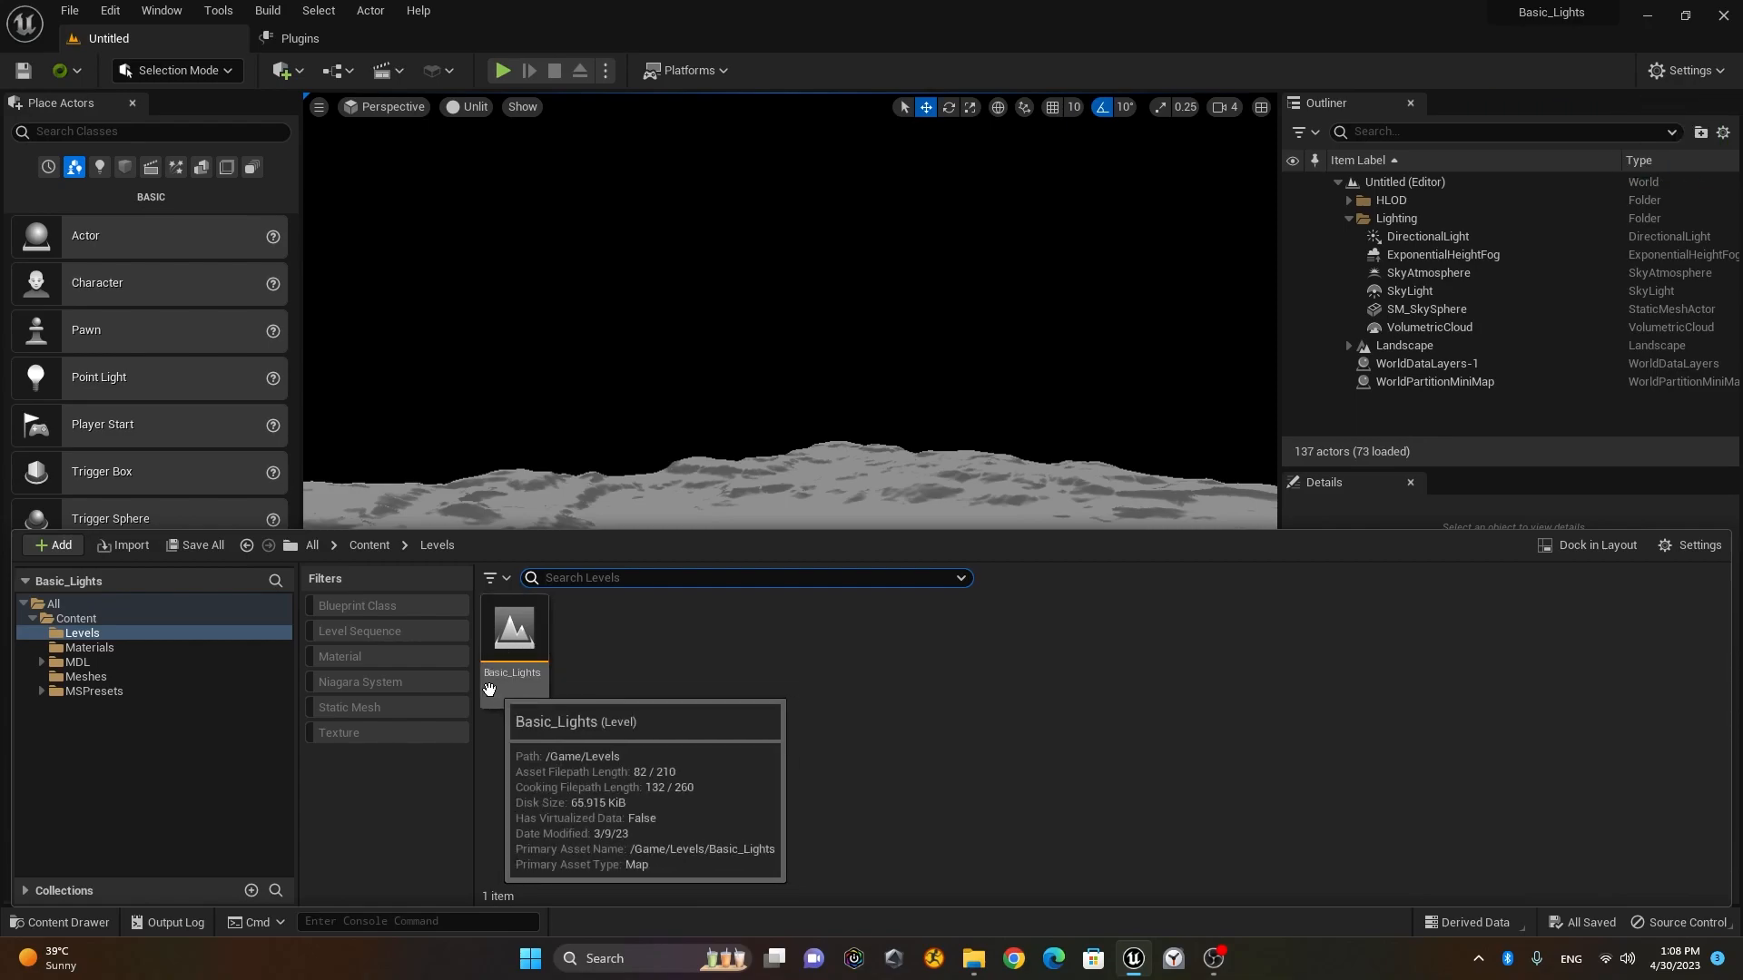
{"action": "double_click", "coordinate": [530, 679]}
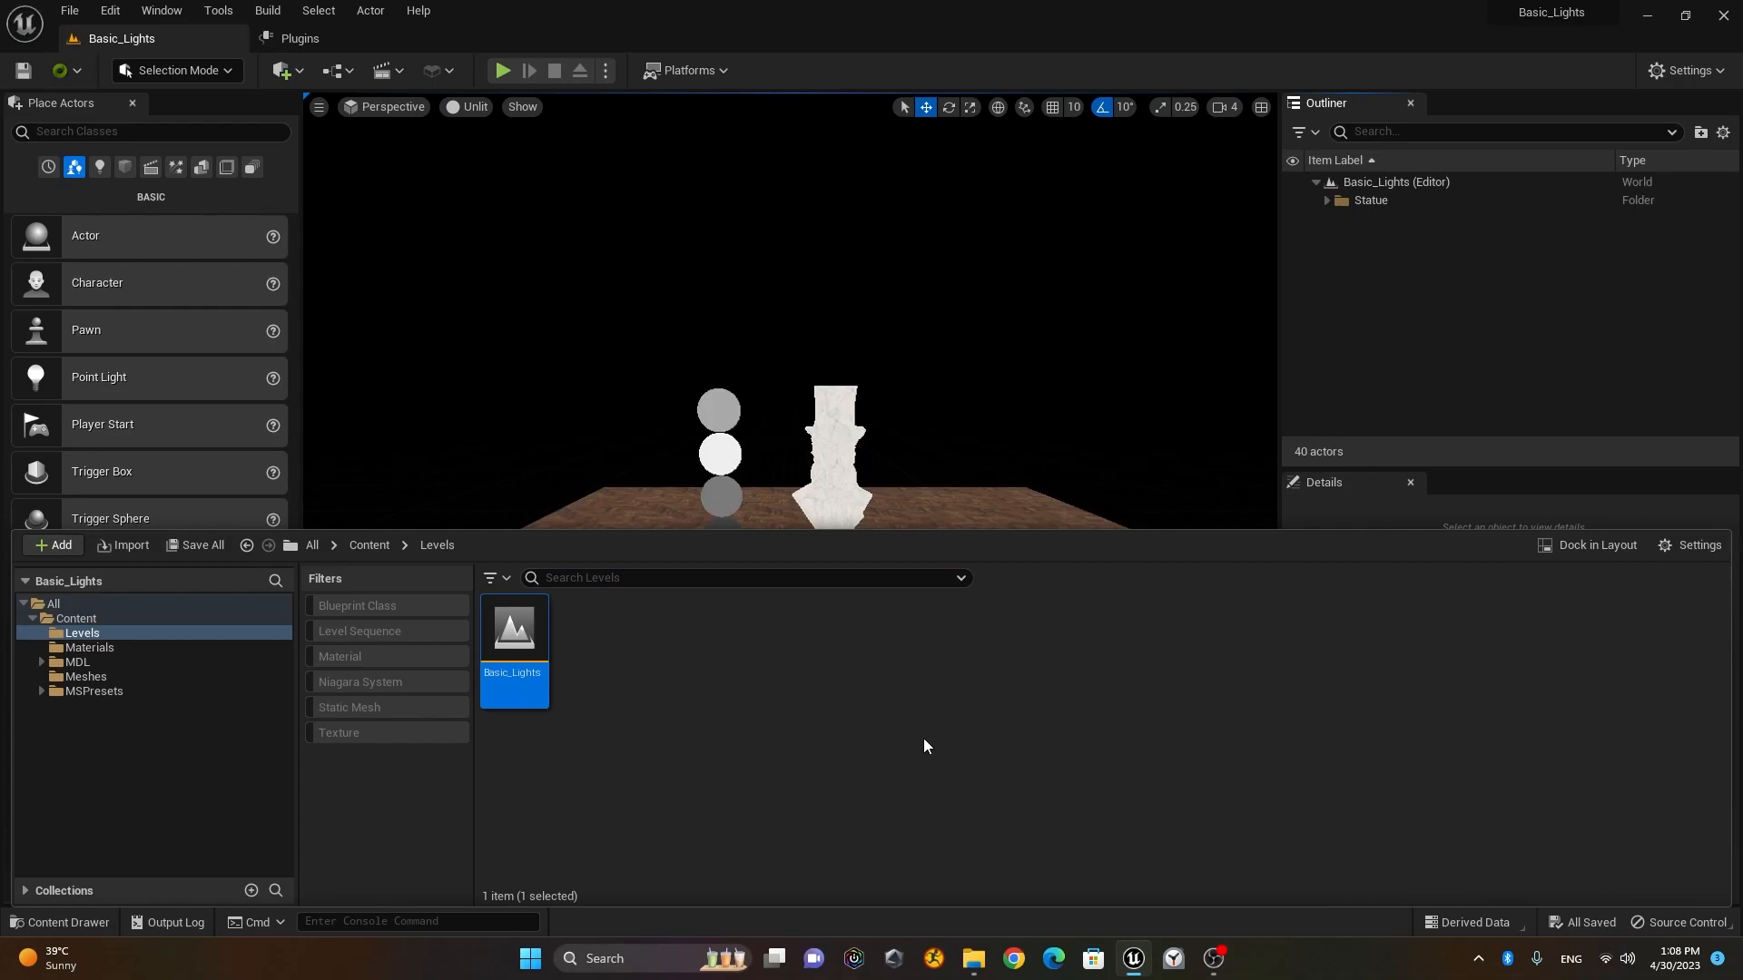
{"action": "left_click", "coordinate": [71, 924]}
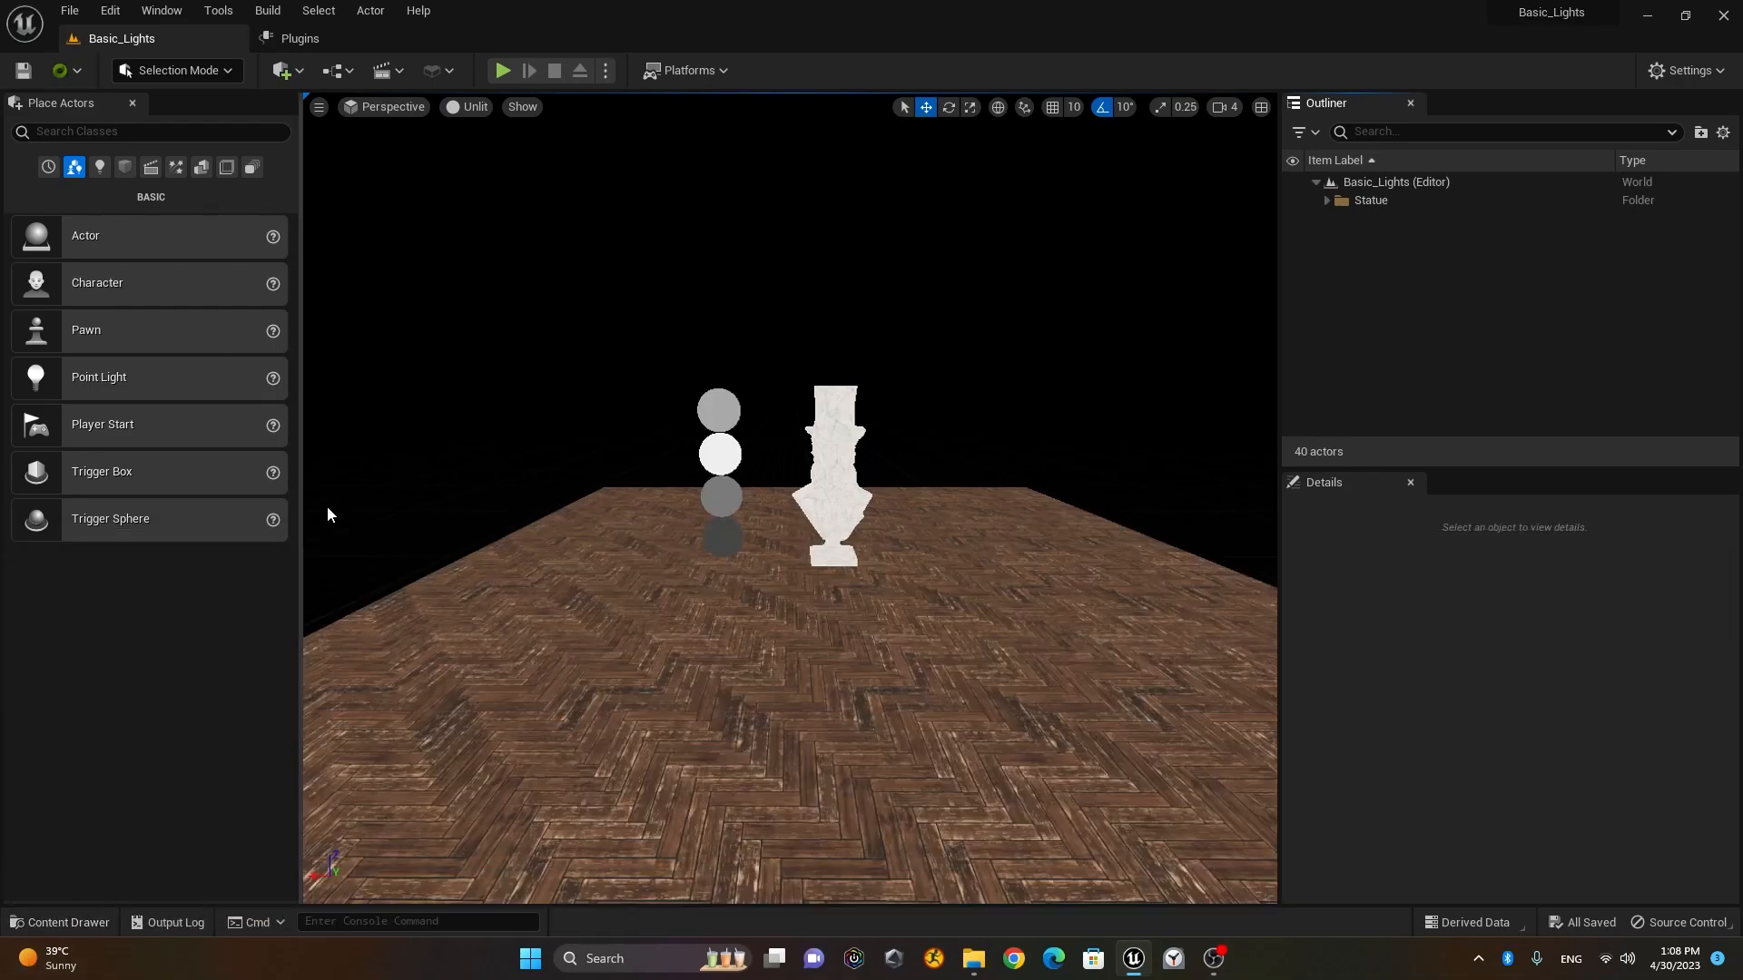
{"action": "left_click", "coordinate": [100, 171]}
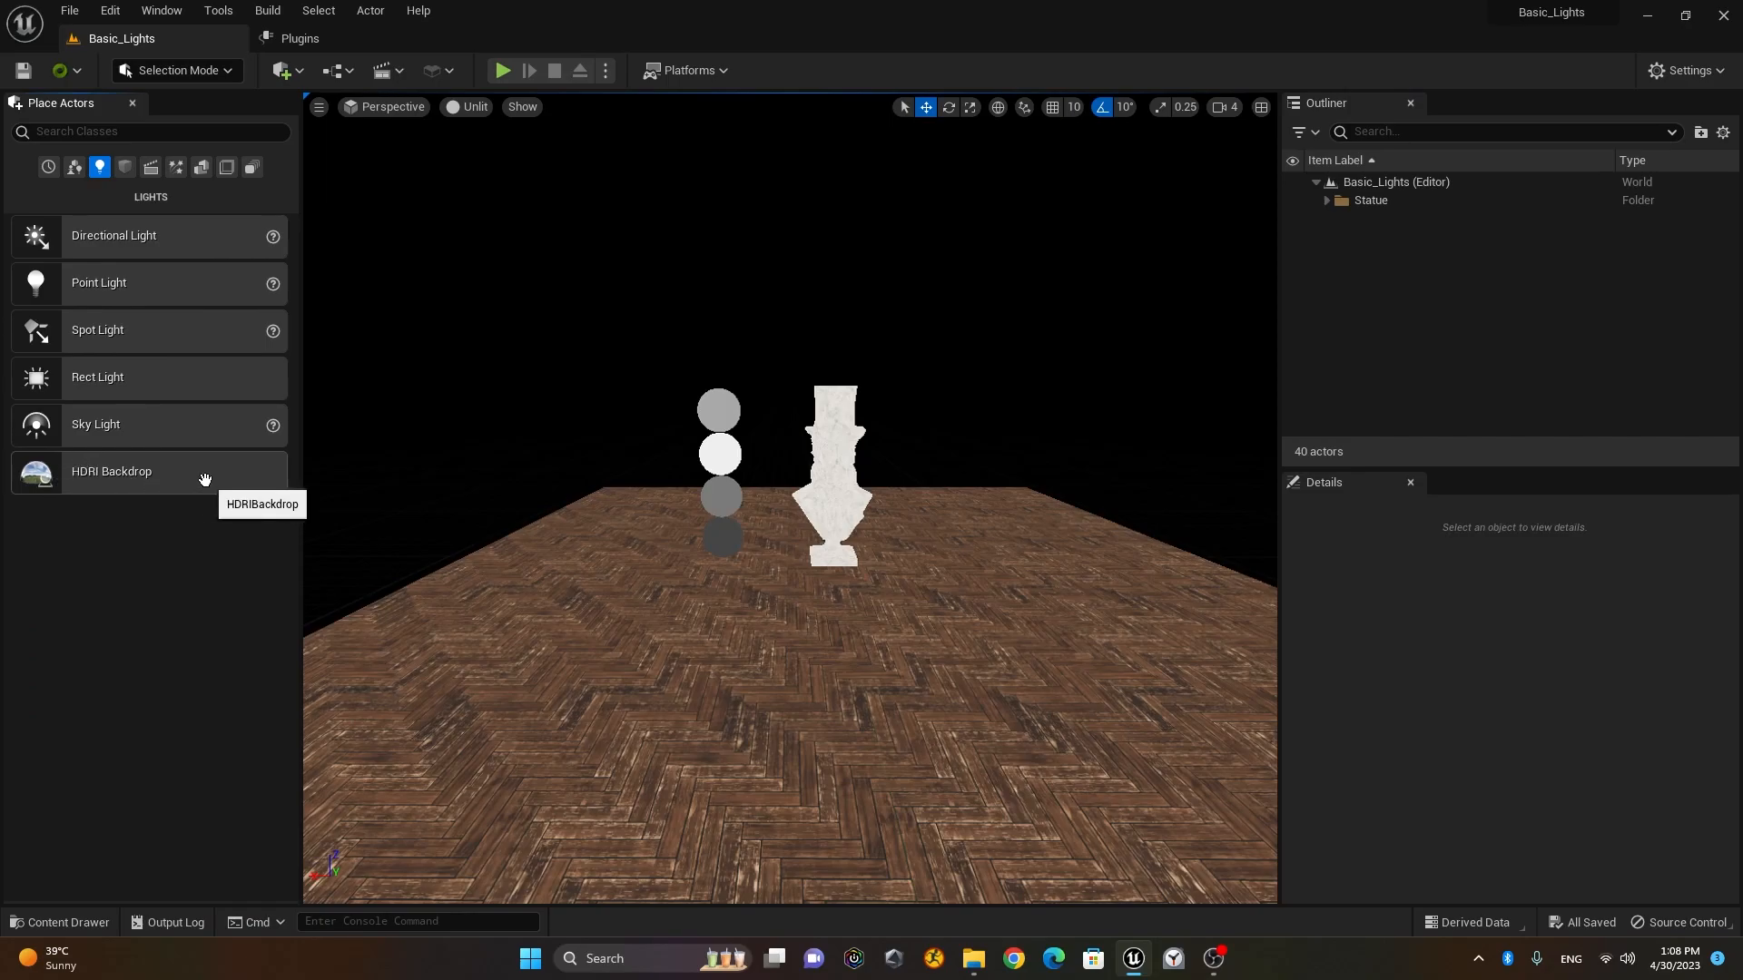
Step: Open the project settings and filter them by "Ray"
{"action": "left_click", "coordinate": [163, 10]}
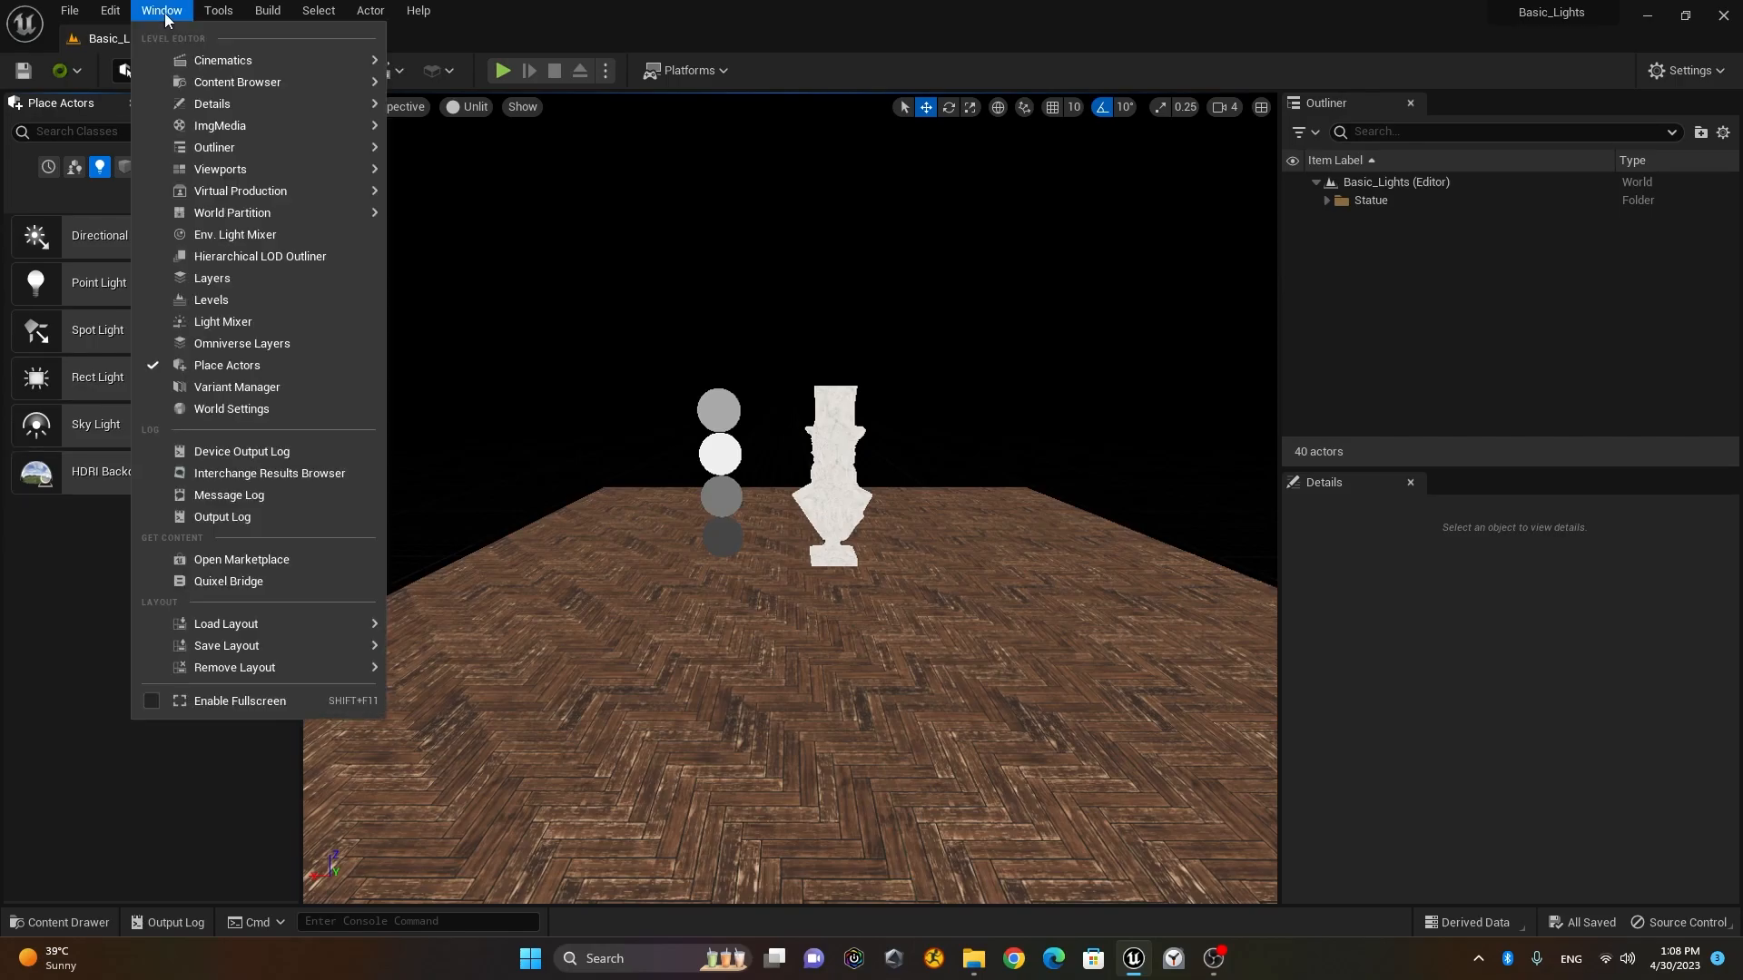
{"action": "mouse_move", "coordinate": [110, 13]}
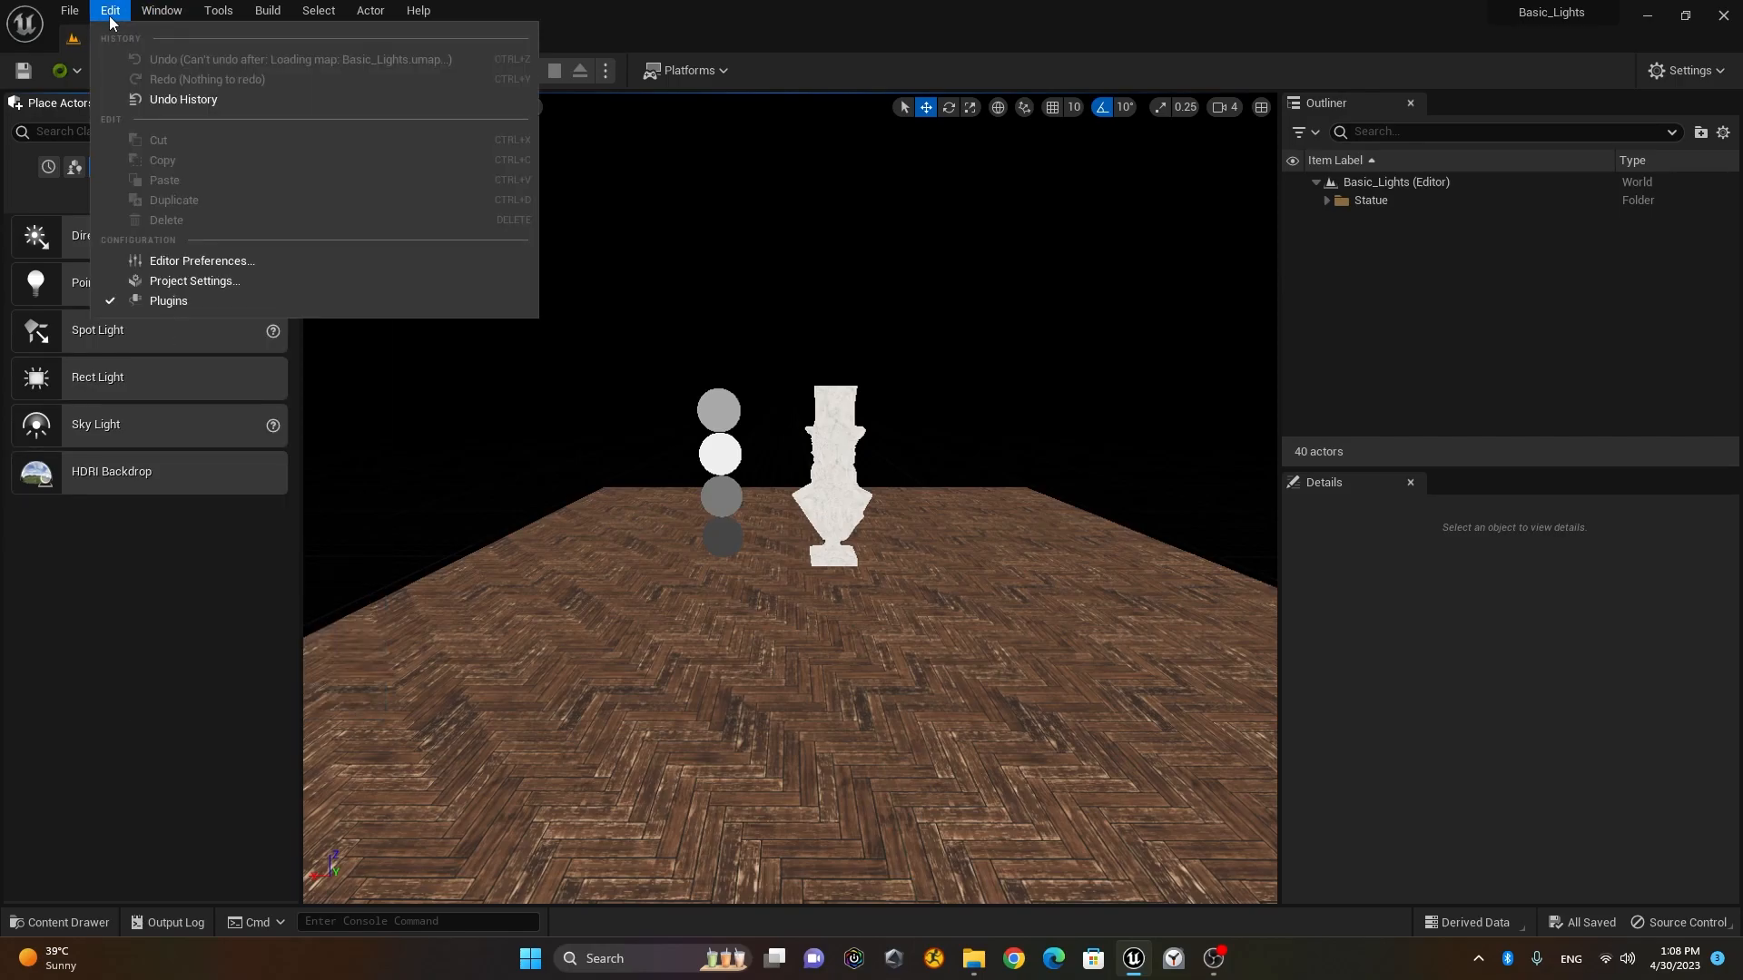
{"action": "left_click", "coordinate": [232, 282]}
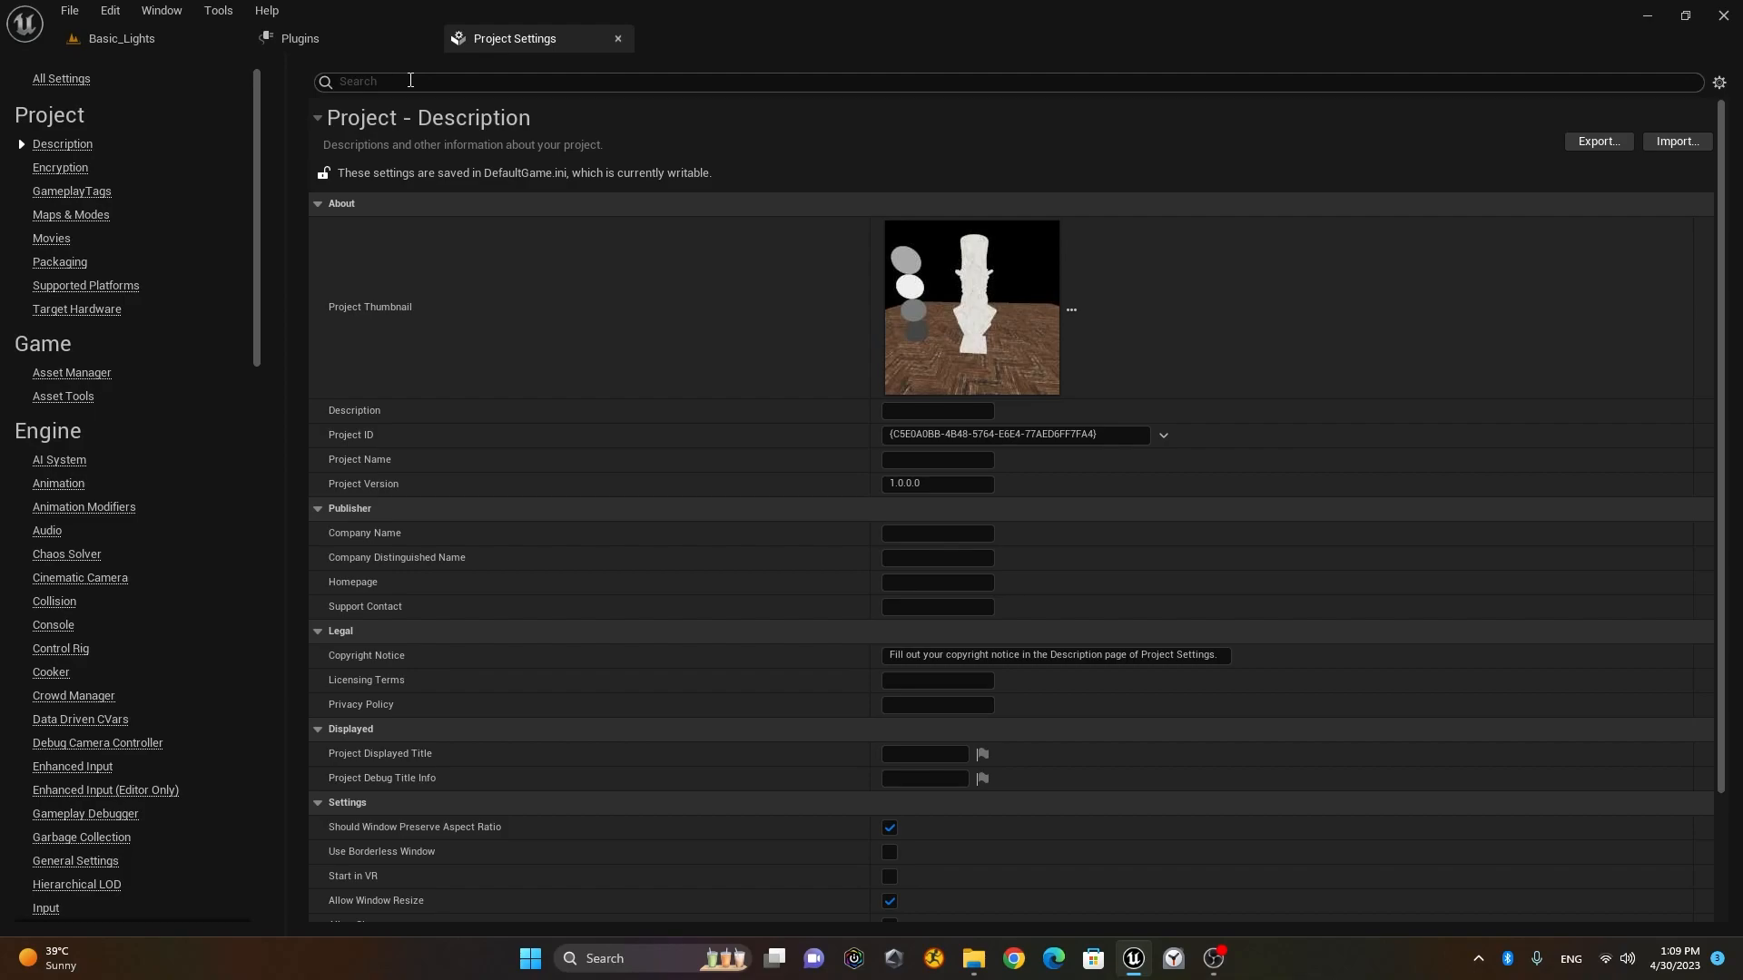
{"action": "left_click", "coordinate": [410, 79]}
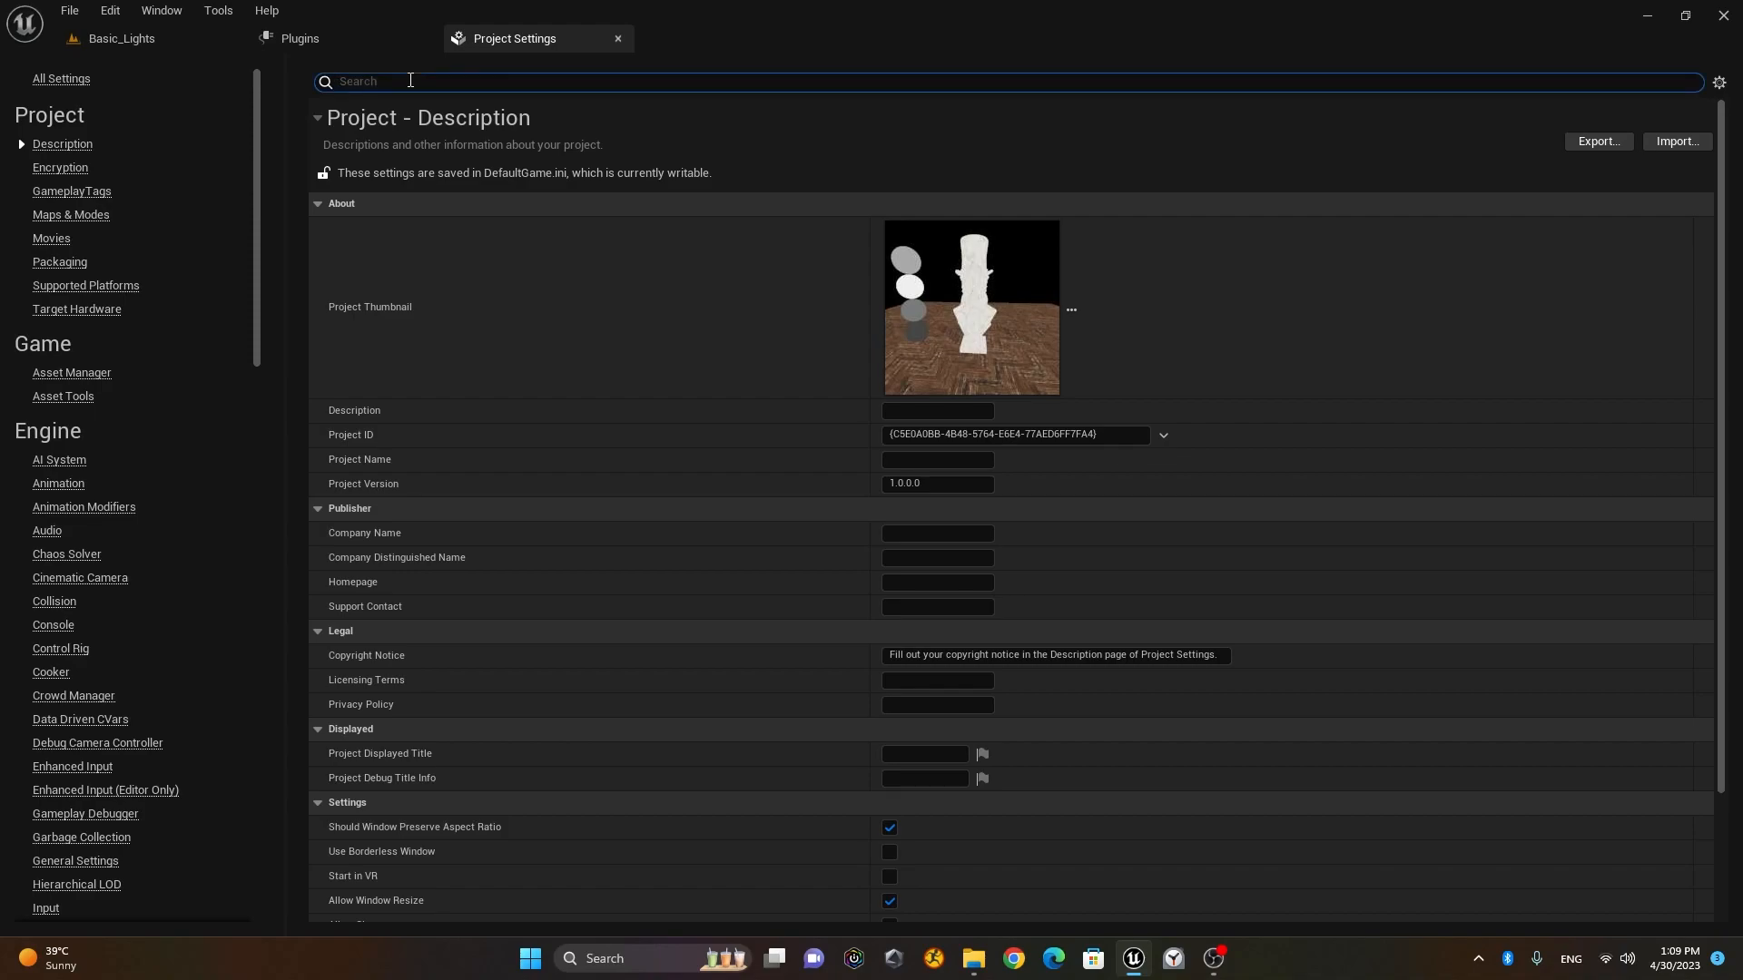
{"action": "type", "text": "Ray"}
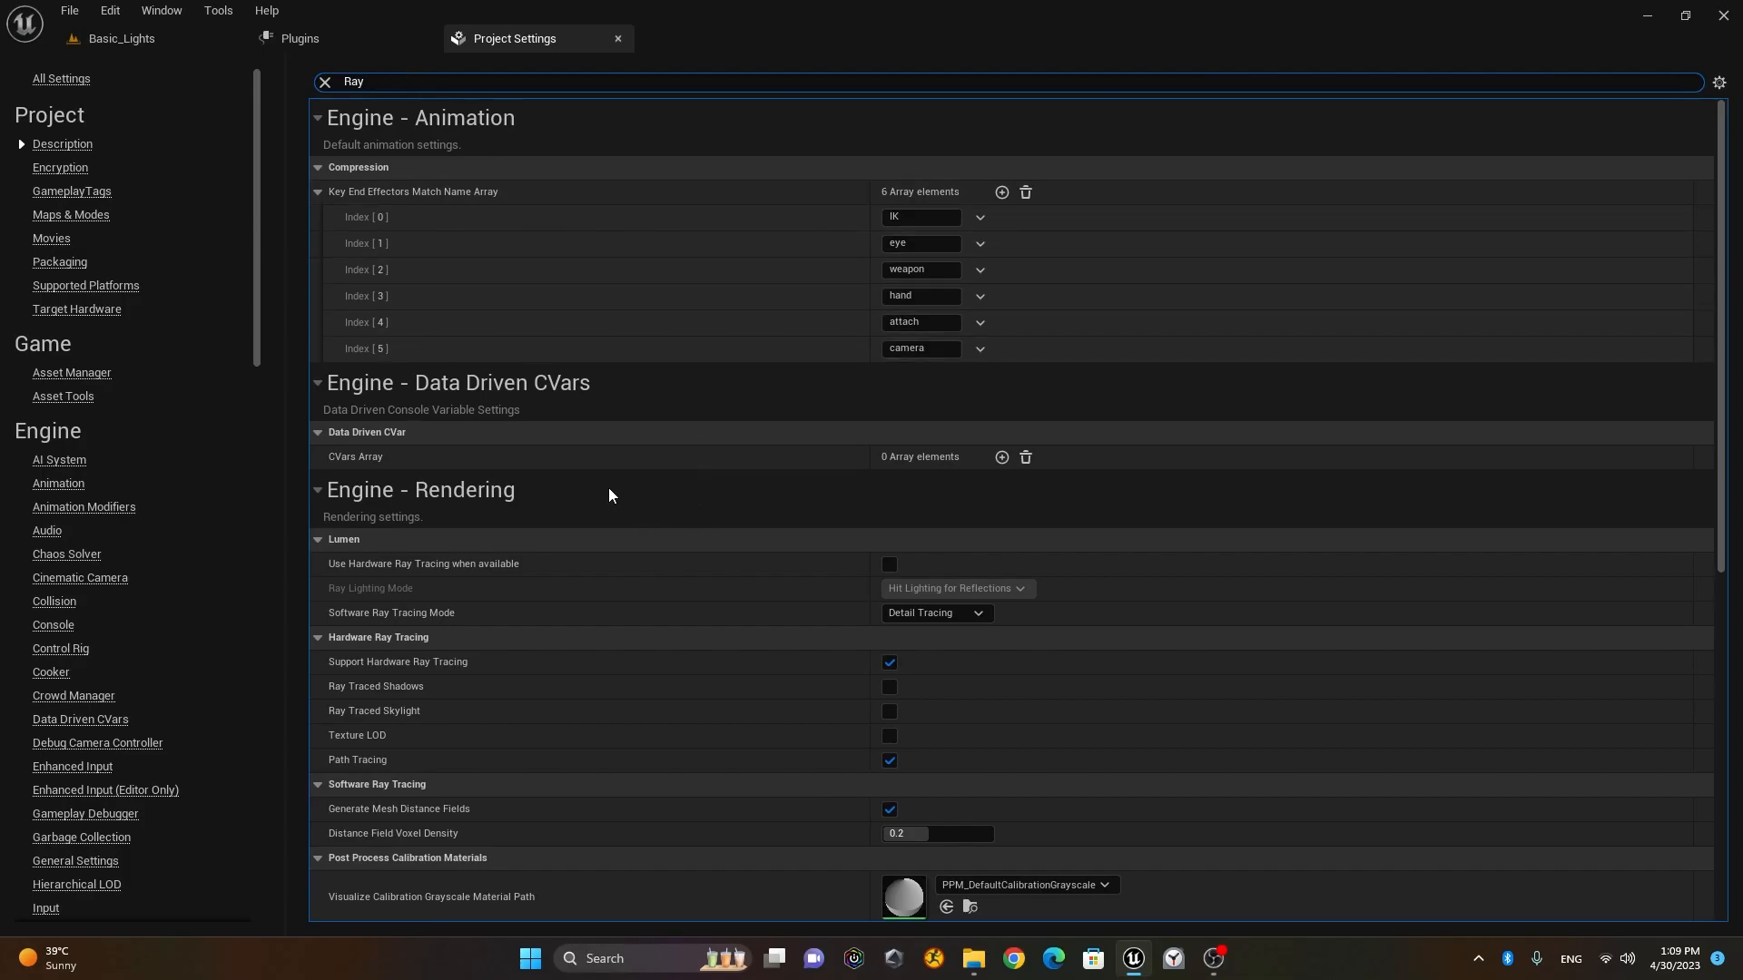
Step: Enable Use Hardware Ray Tracing when available for Lumen and check the Ray Lighting Mode options, keeping Hit Lighting for Reflections
{"action": "scroll", "coordinate": [608, 466], "scroll_direction": "down", "scroll_amount": 2}
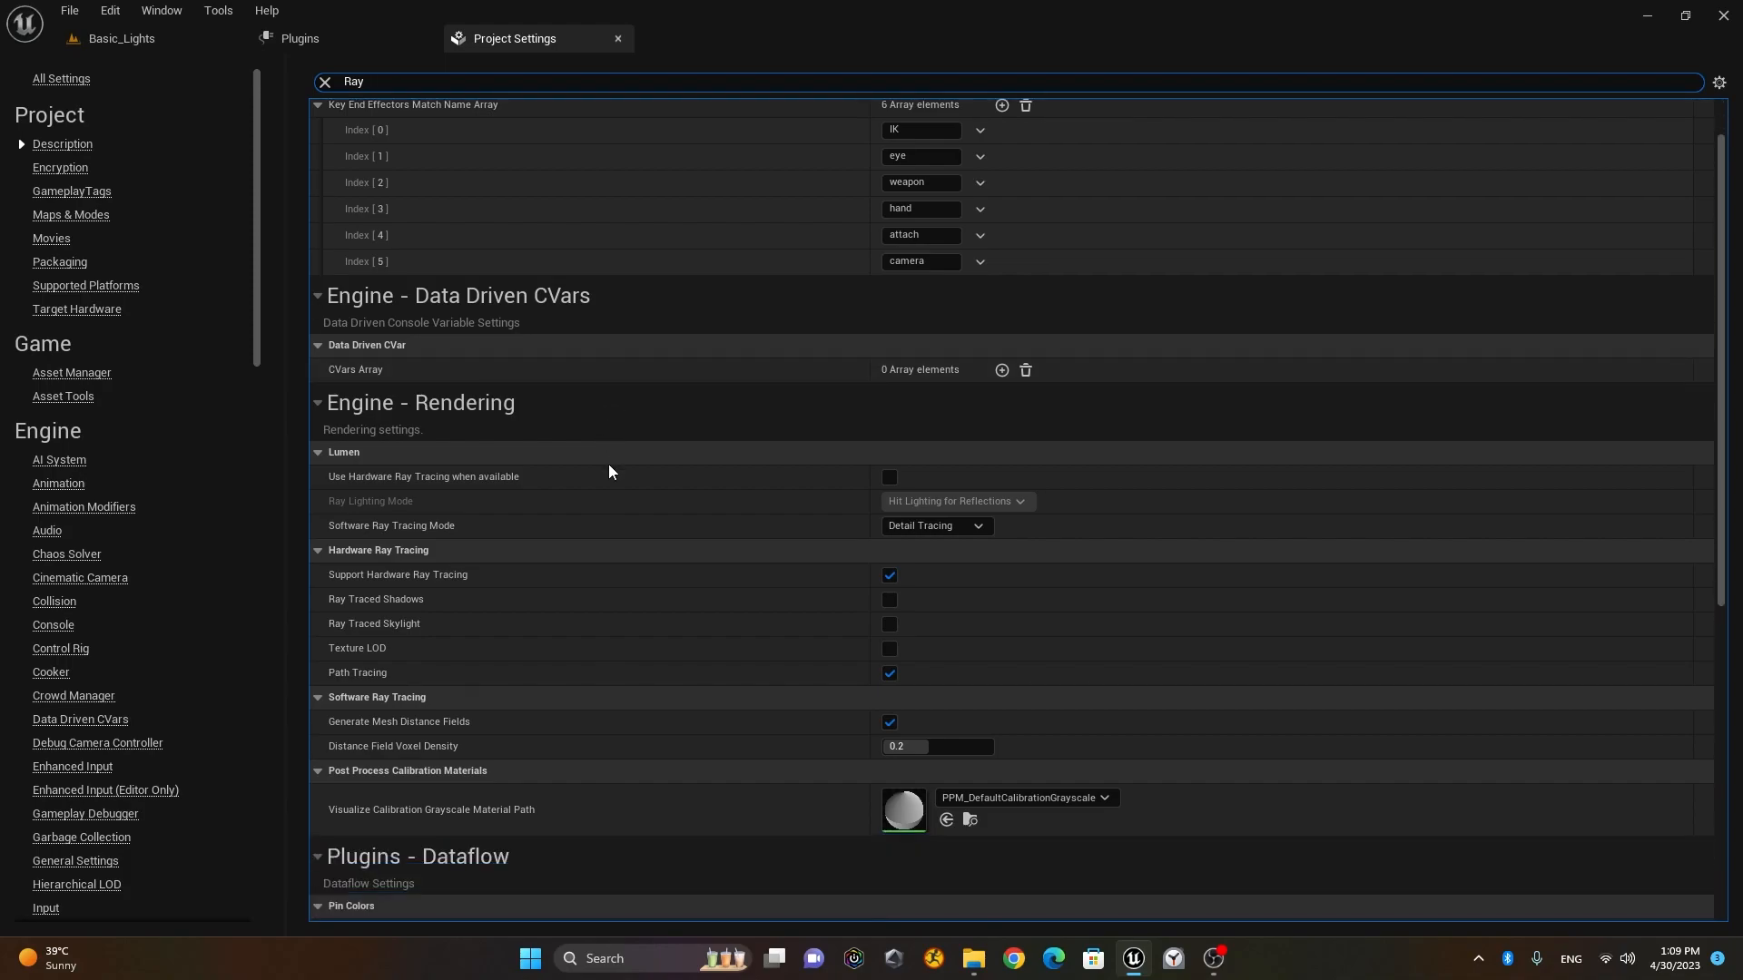
{"action": "scroll", "coordinate": [608, 466], "scroll_direction": "down", "scroll_amount": 3}
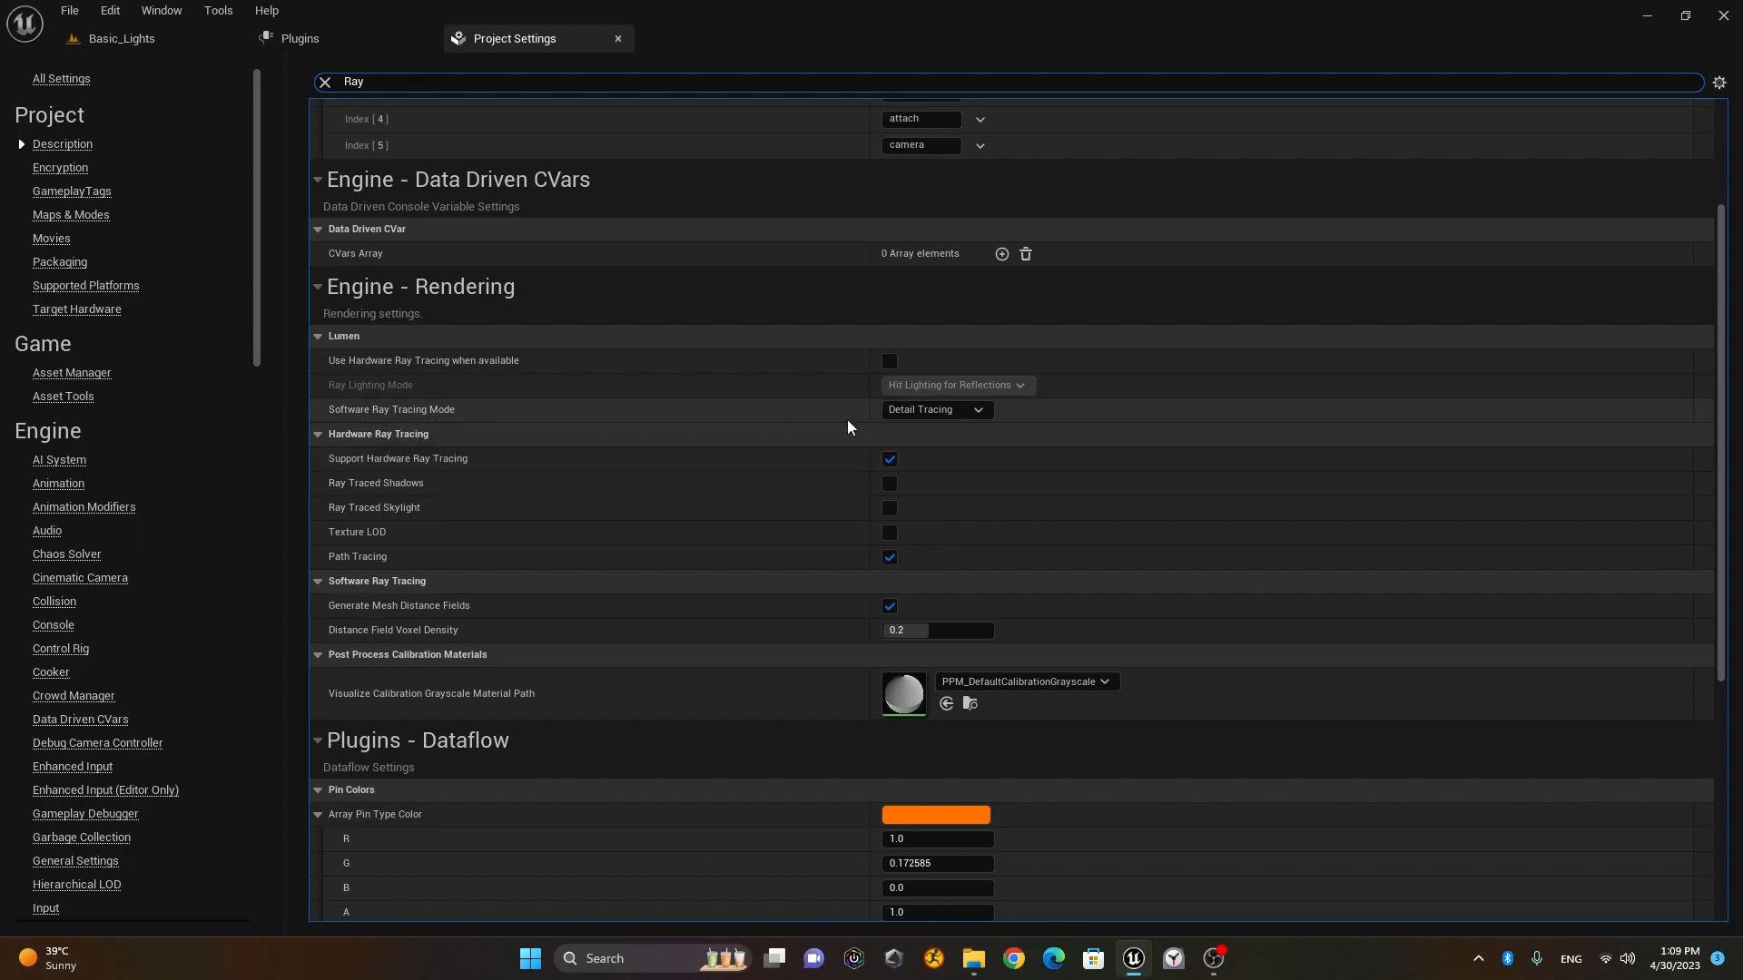
{"action": "left_click", "coordinate": [964, 410]}
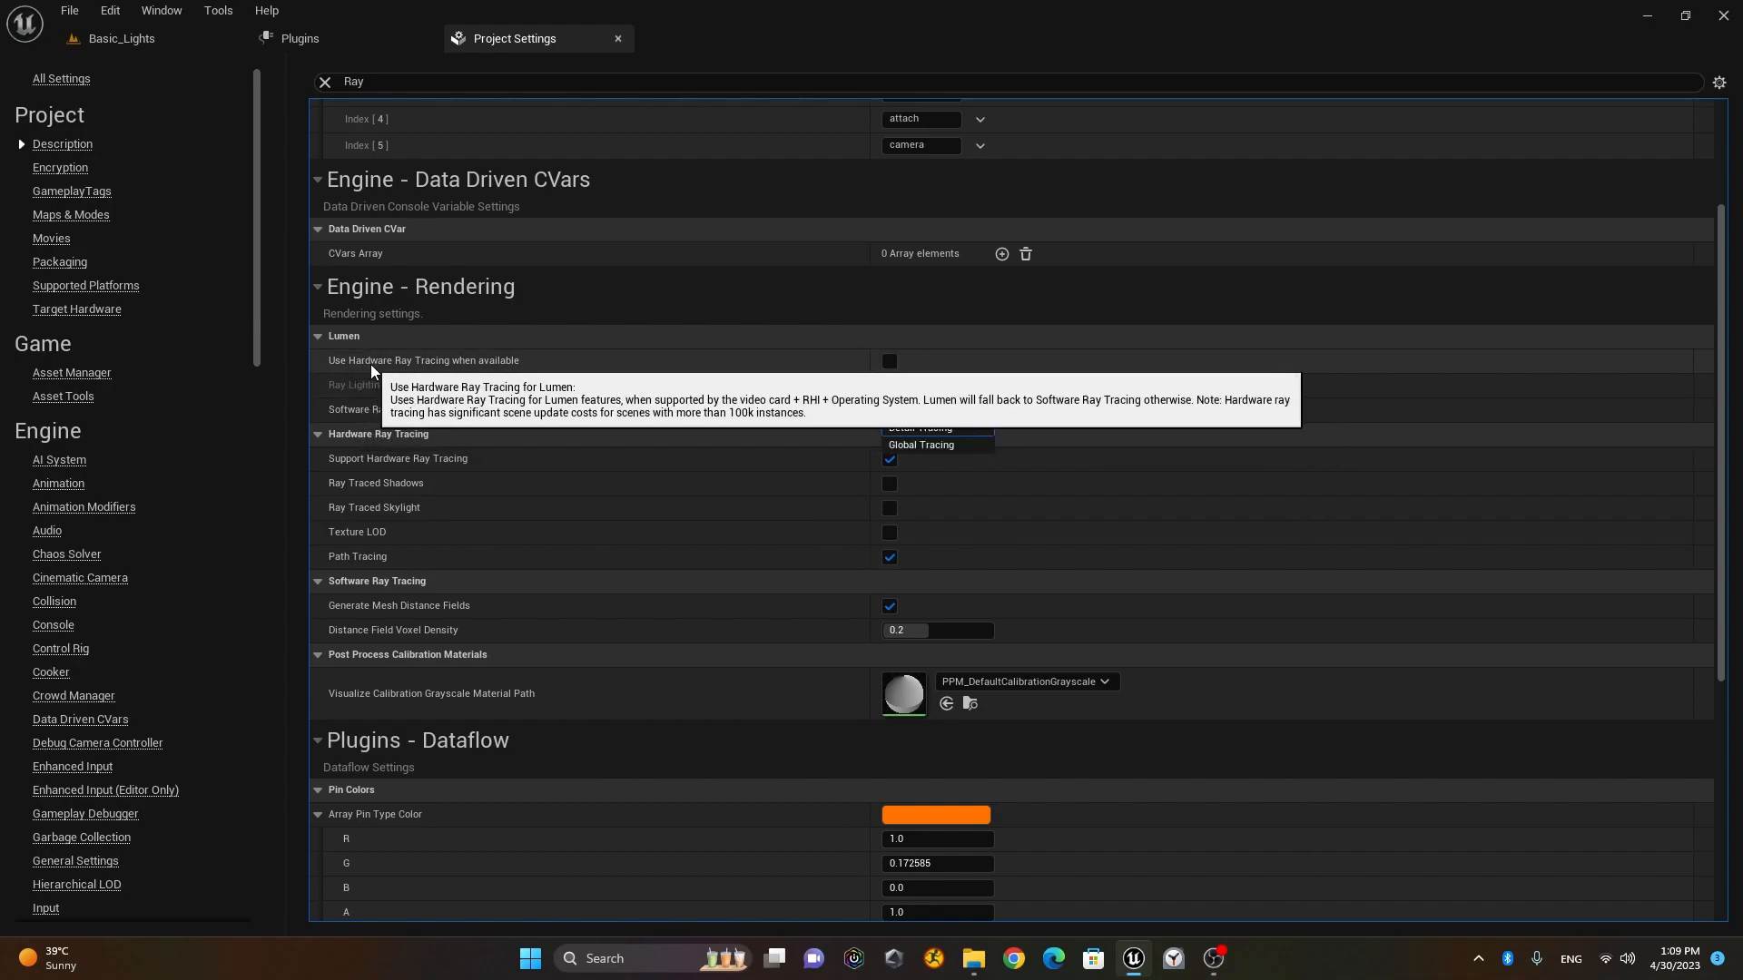
{"action": "left_click", "coordinate": [889, 361]}
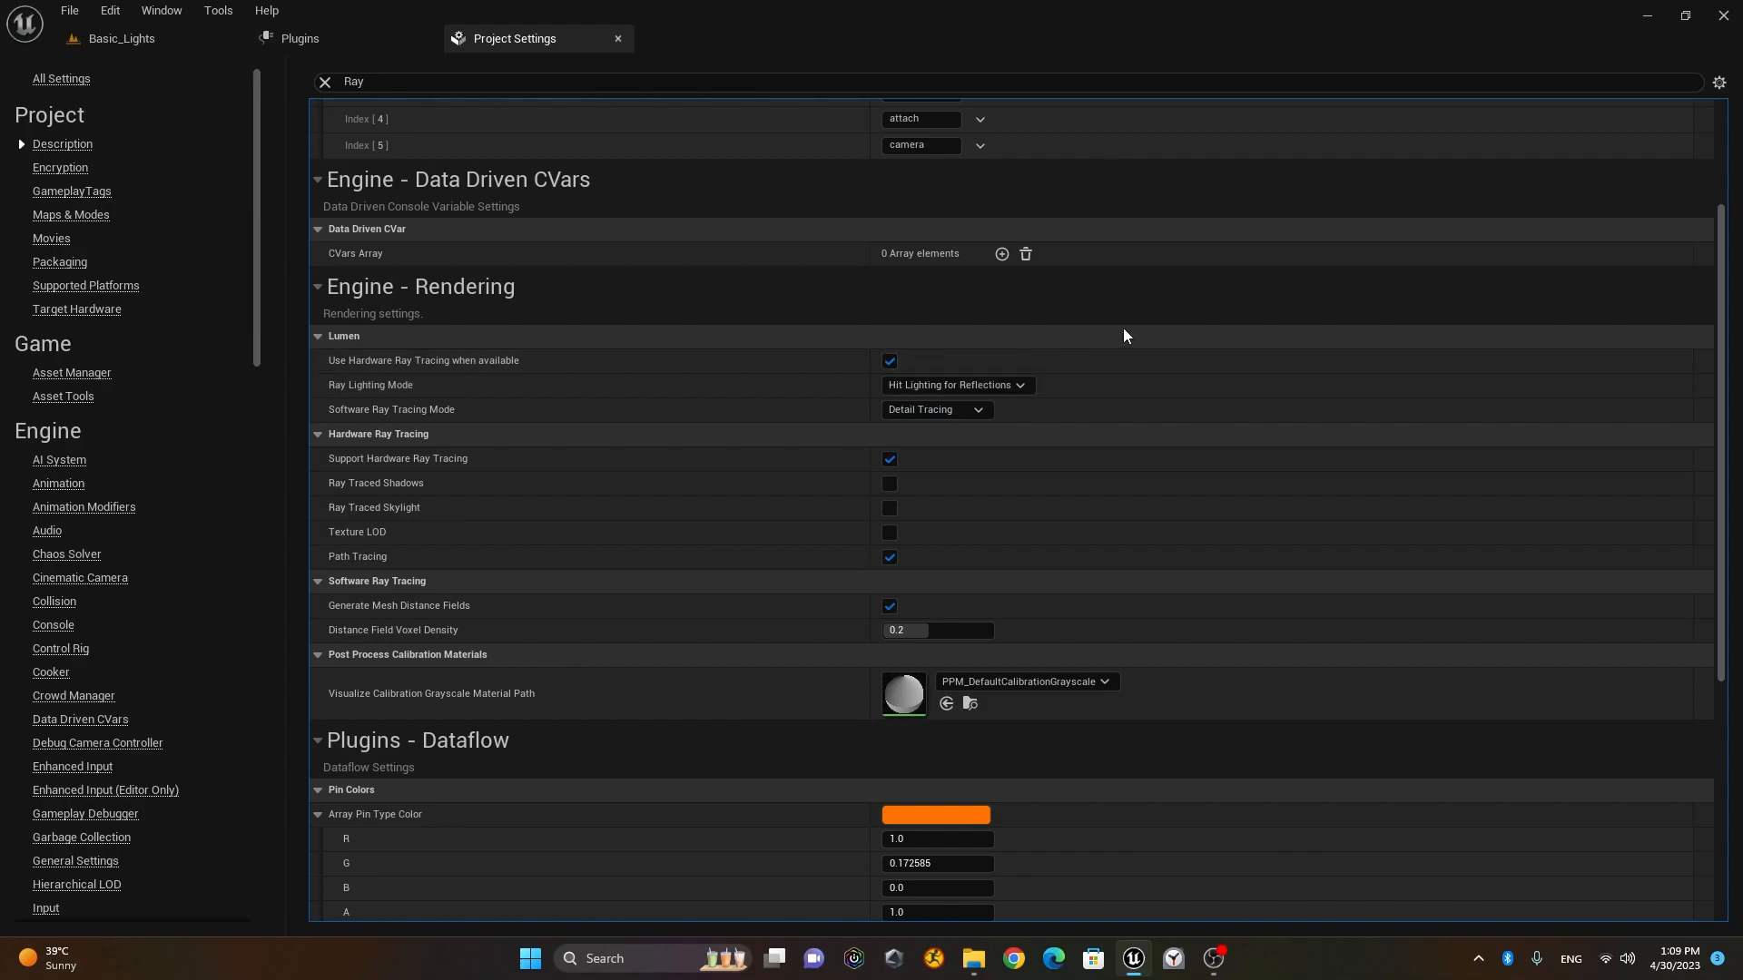
{"action": "mouse_move", "coordinate": [365, 392]}
{"action": "left_click", "coordinate": [1006, 385]}
{"action": "mouse_move", "coordinate": [959, 427]}
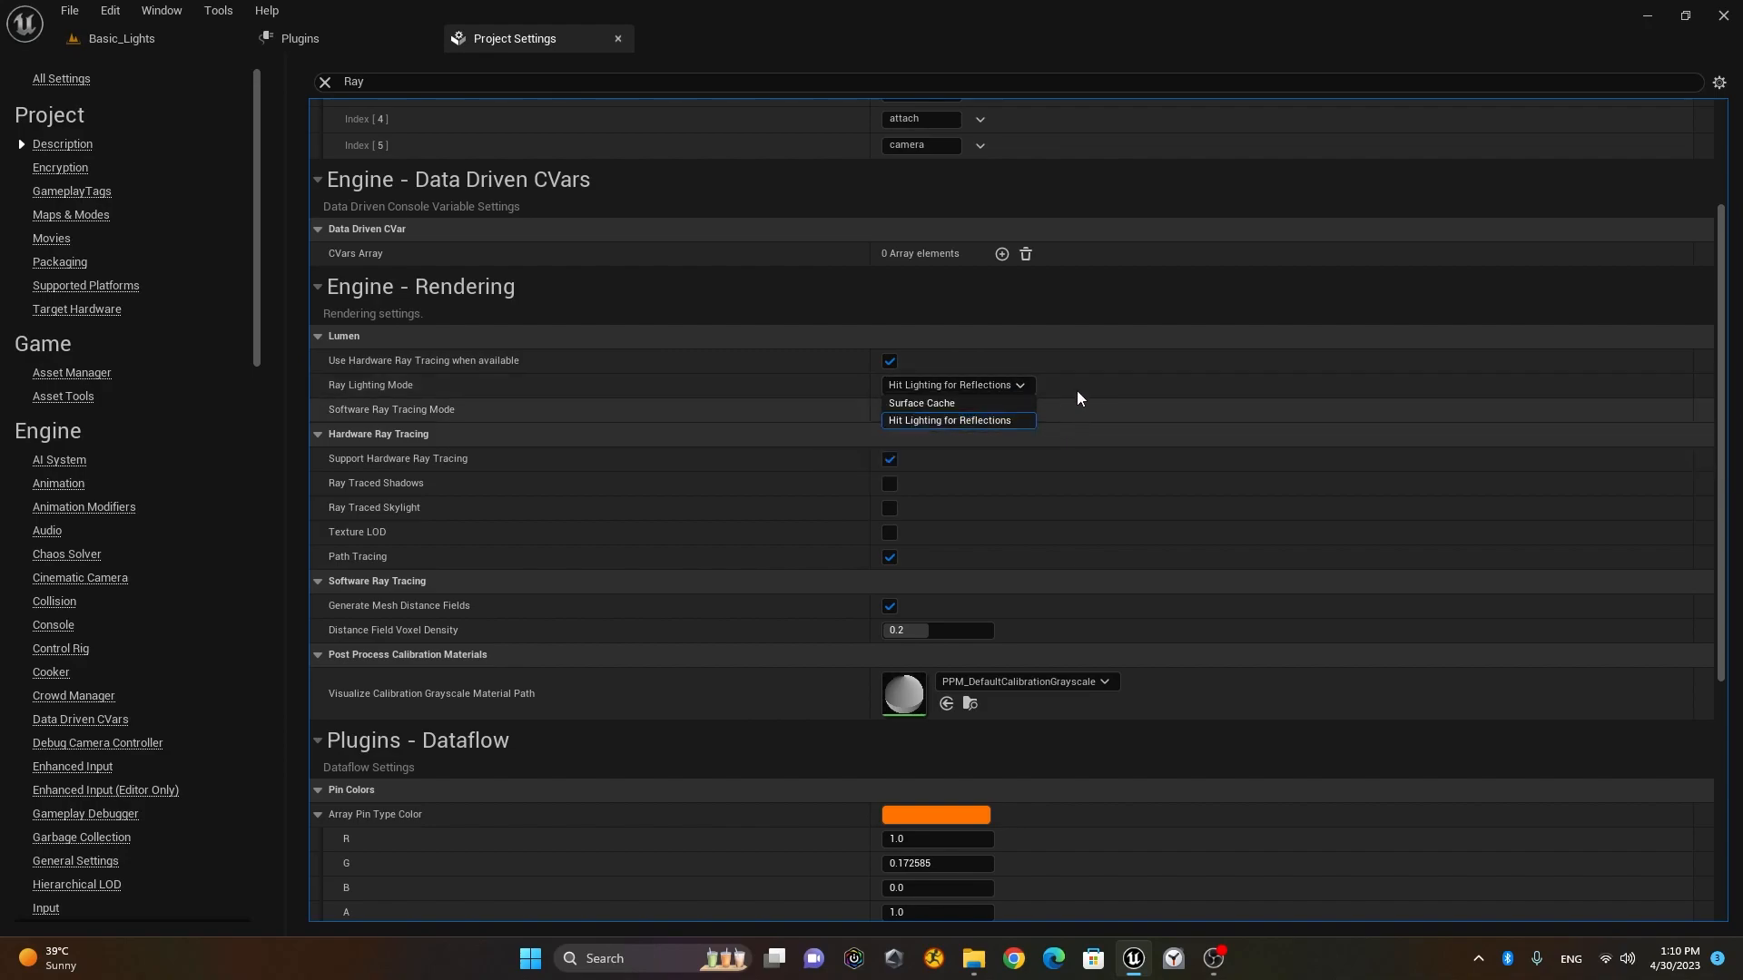
{"action": "left_click", "coordinate": [1067, 335]}
{"action": "left_click", "coordinate": [1068, 332]}
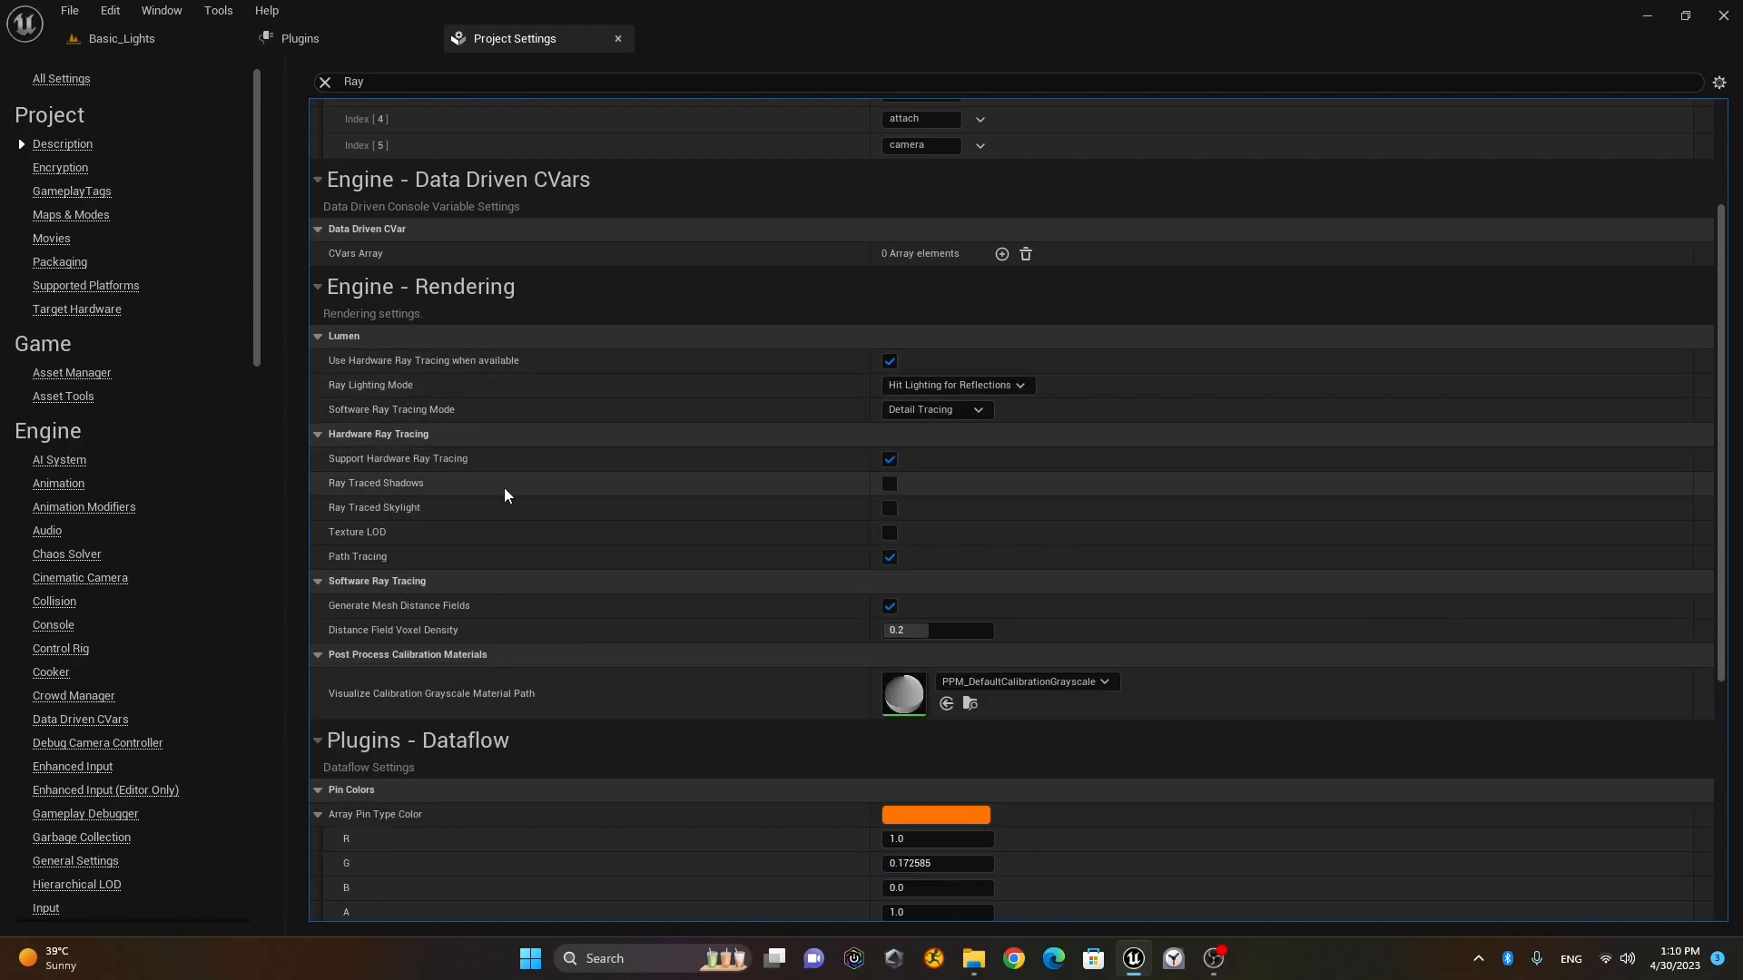
Step: Enable Ray Traced Shadows, Ray Traced Skylight and Texture LOD in the Hardware Ray Tracing settings
{"action": "left_click", "coordinate": [890, 485]}
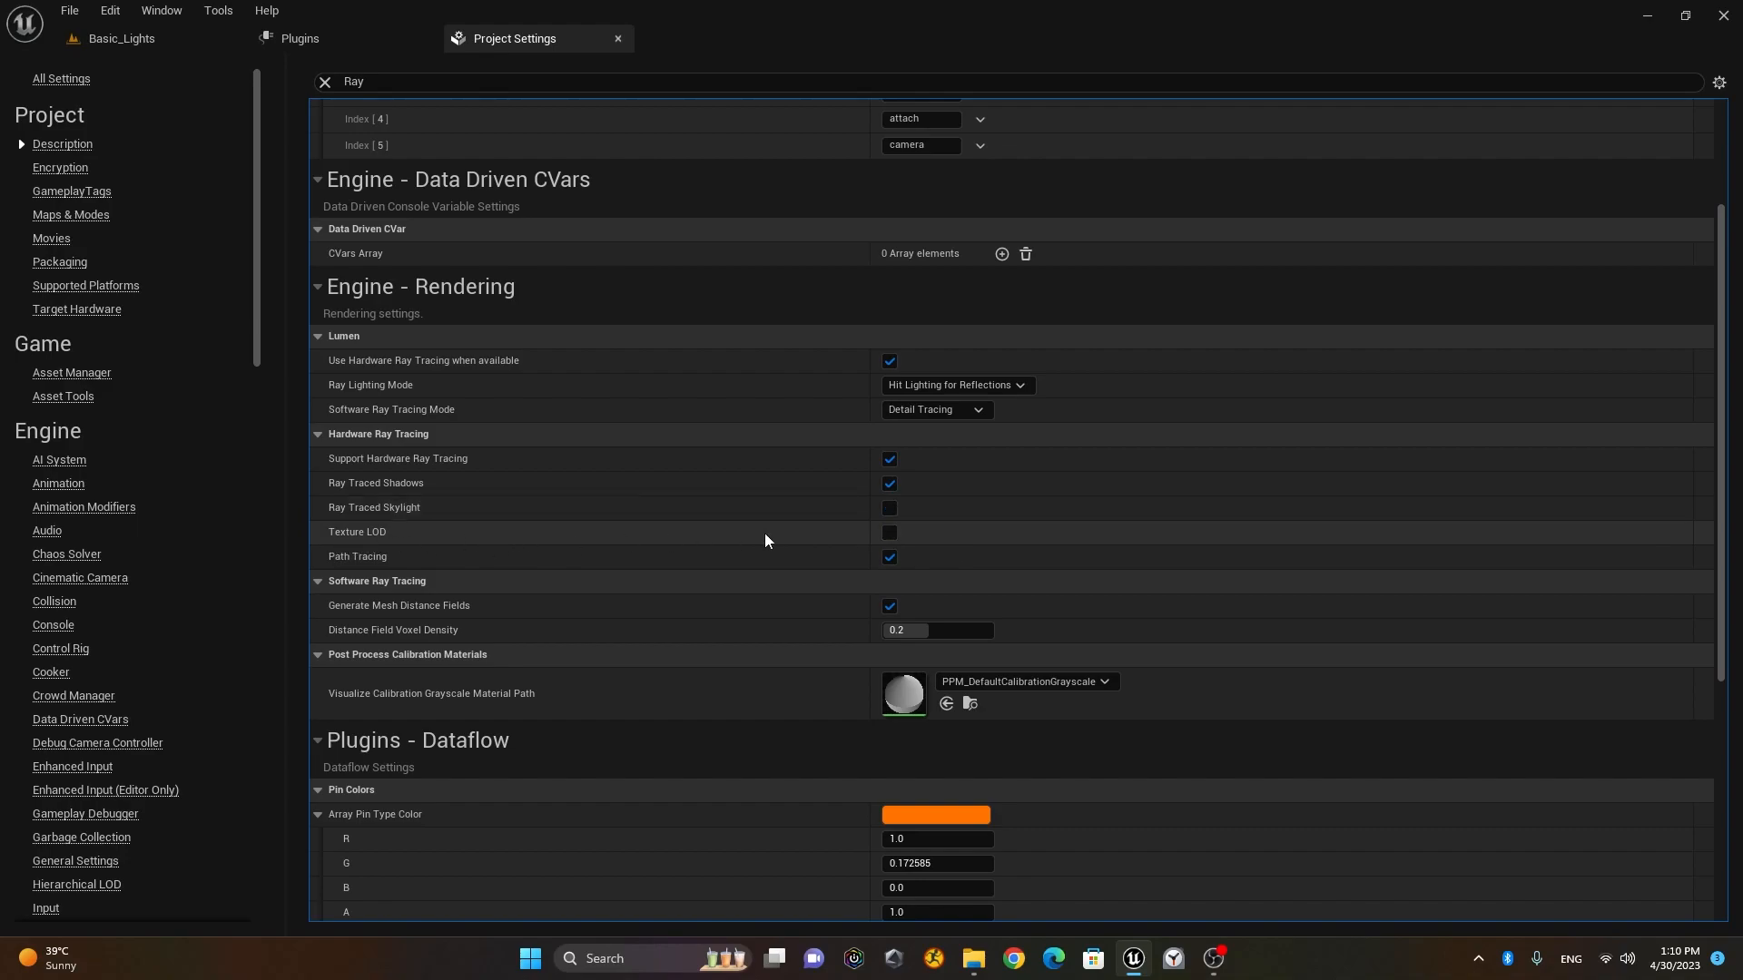
{"action": "left_click", "coordinate": [890, 508]}
{"action": "left_click", "coordinate": [889, 533]}
Step: Review the remaining ray tracing settings, and filter the project settings by "Lum" to examine the Lumen global illumination and reflection methods
{"action": "scroll", "coordinate": [1009, 540], "scroll_direction": "down", "scroll_amount": 2}
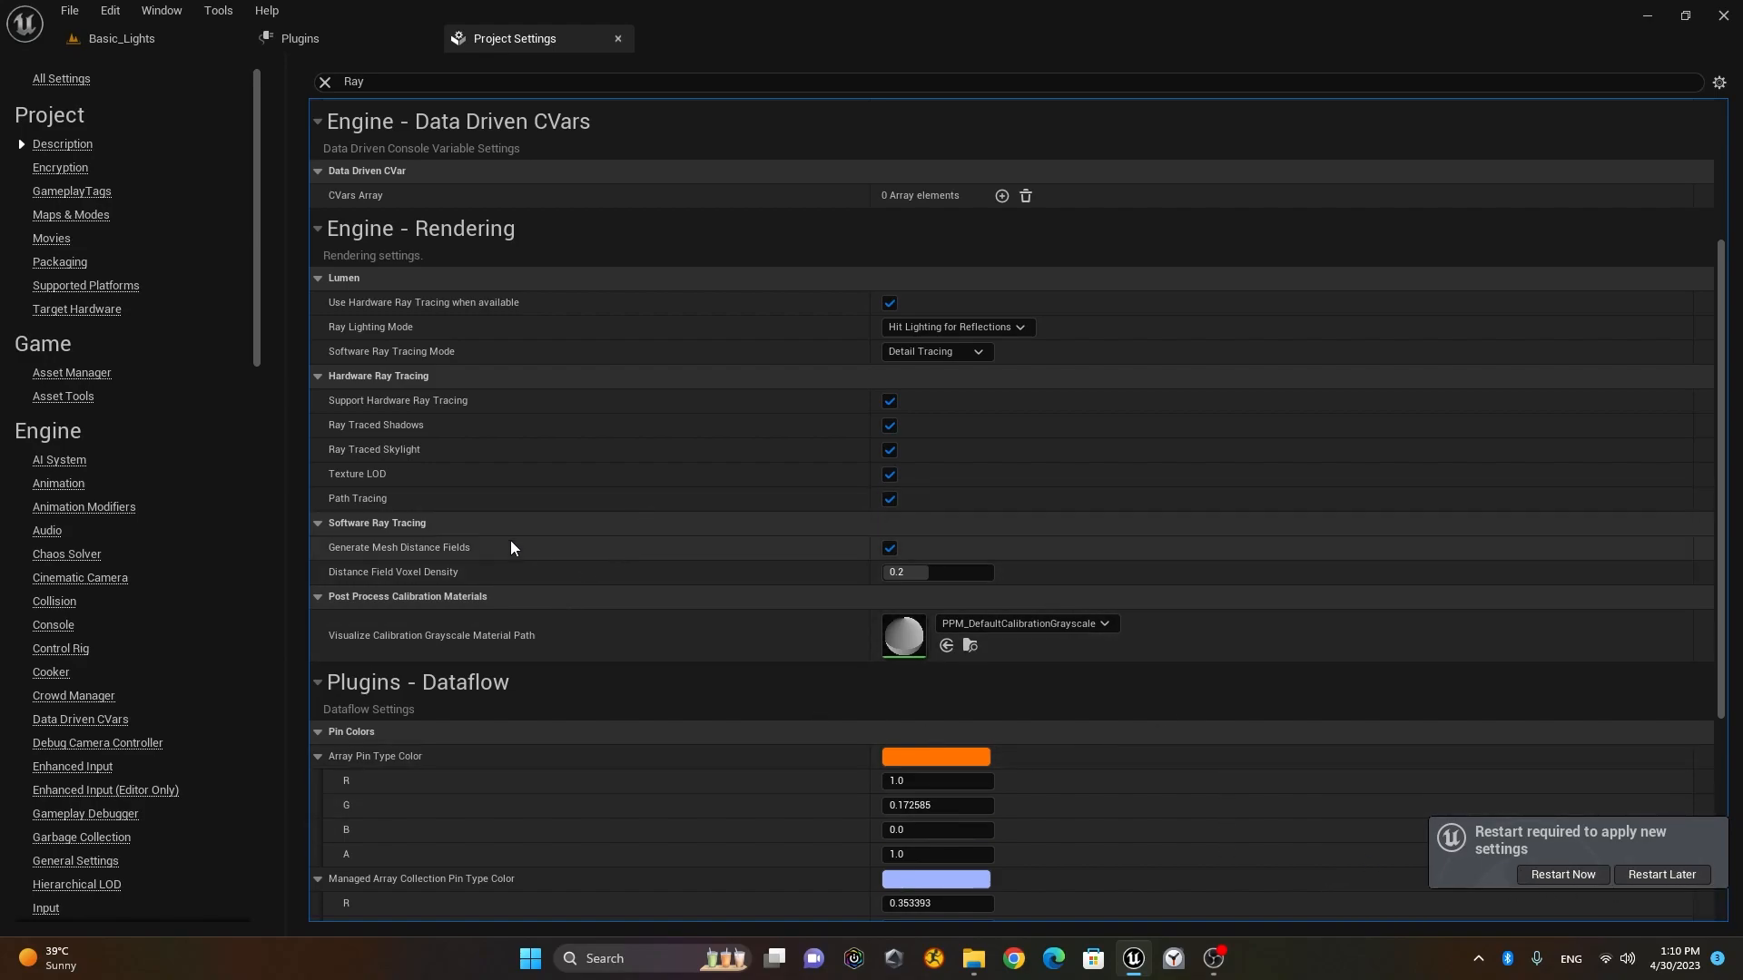
{"action": "scroll", "coordinate": [441, 541], "scroll_direction": "down", "scroll_amount": 1}
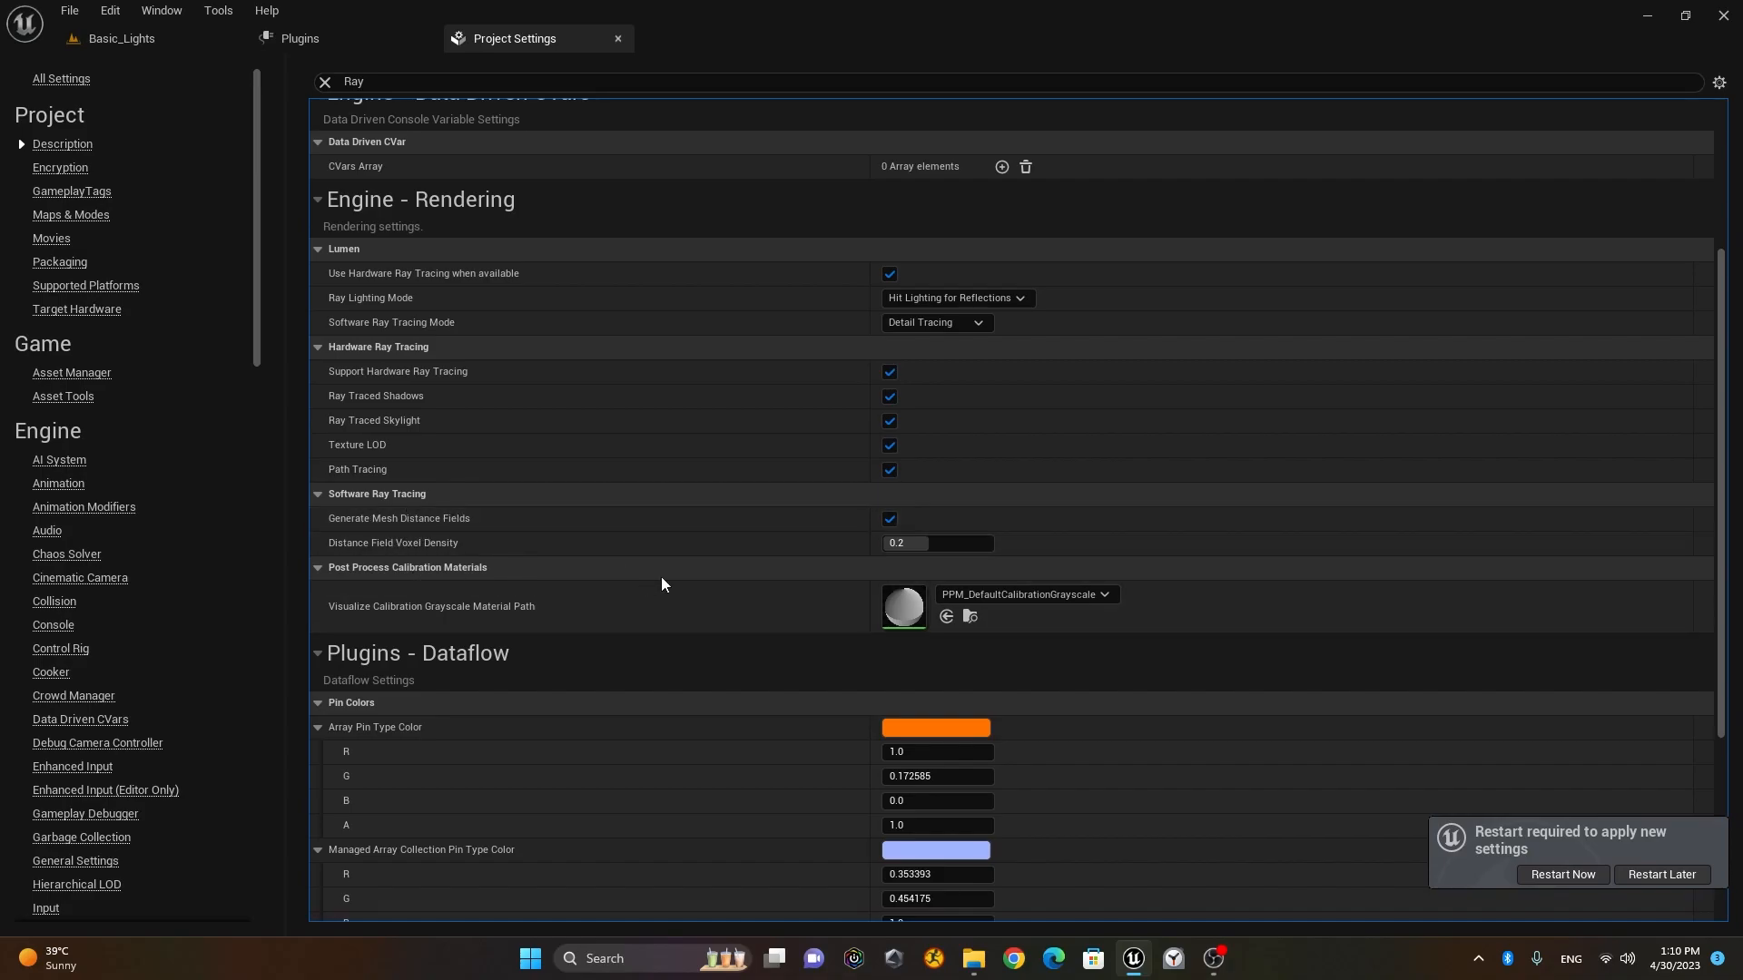
{"action": "scroll", "coordinate": [662, 579], "scroll_direction": "down", "scroll_amount": 10}
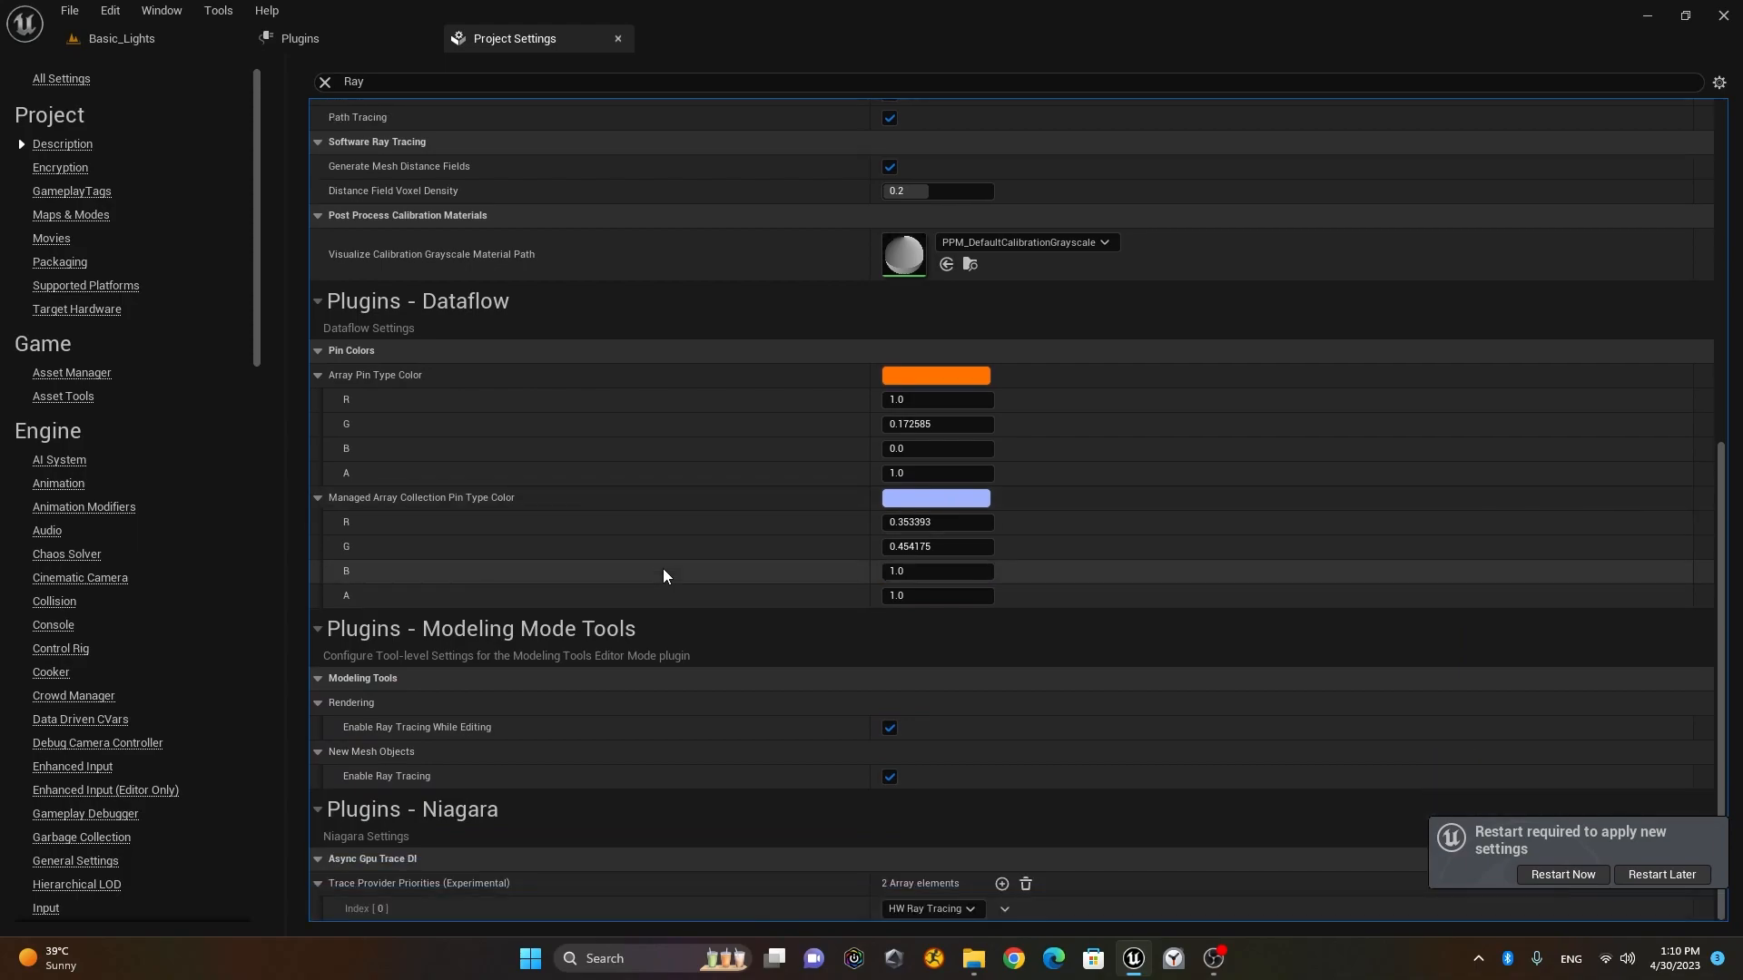
{"action": "scroll", "coordinate": [686, 555], "scroll_direction": "up", "scroll_amount": 5}
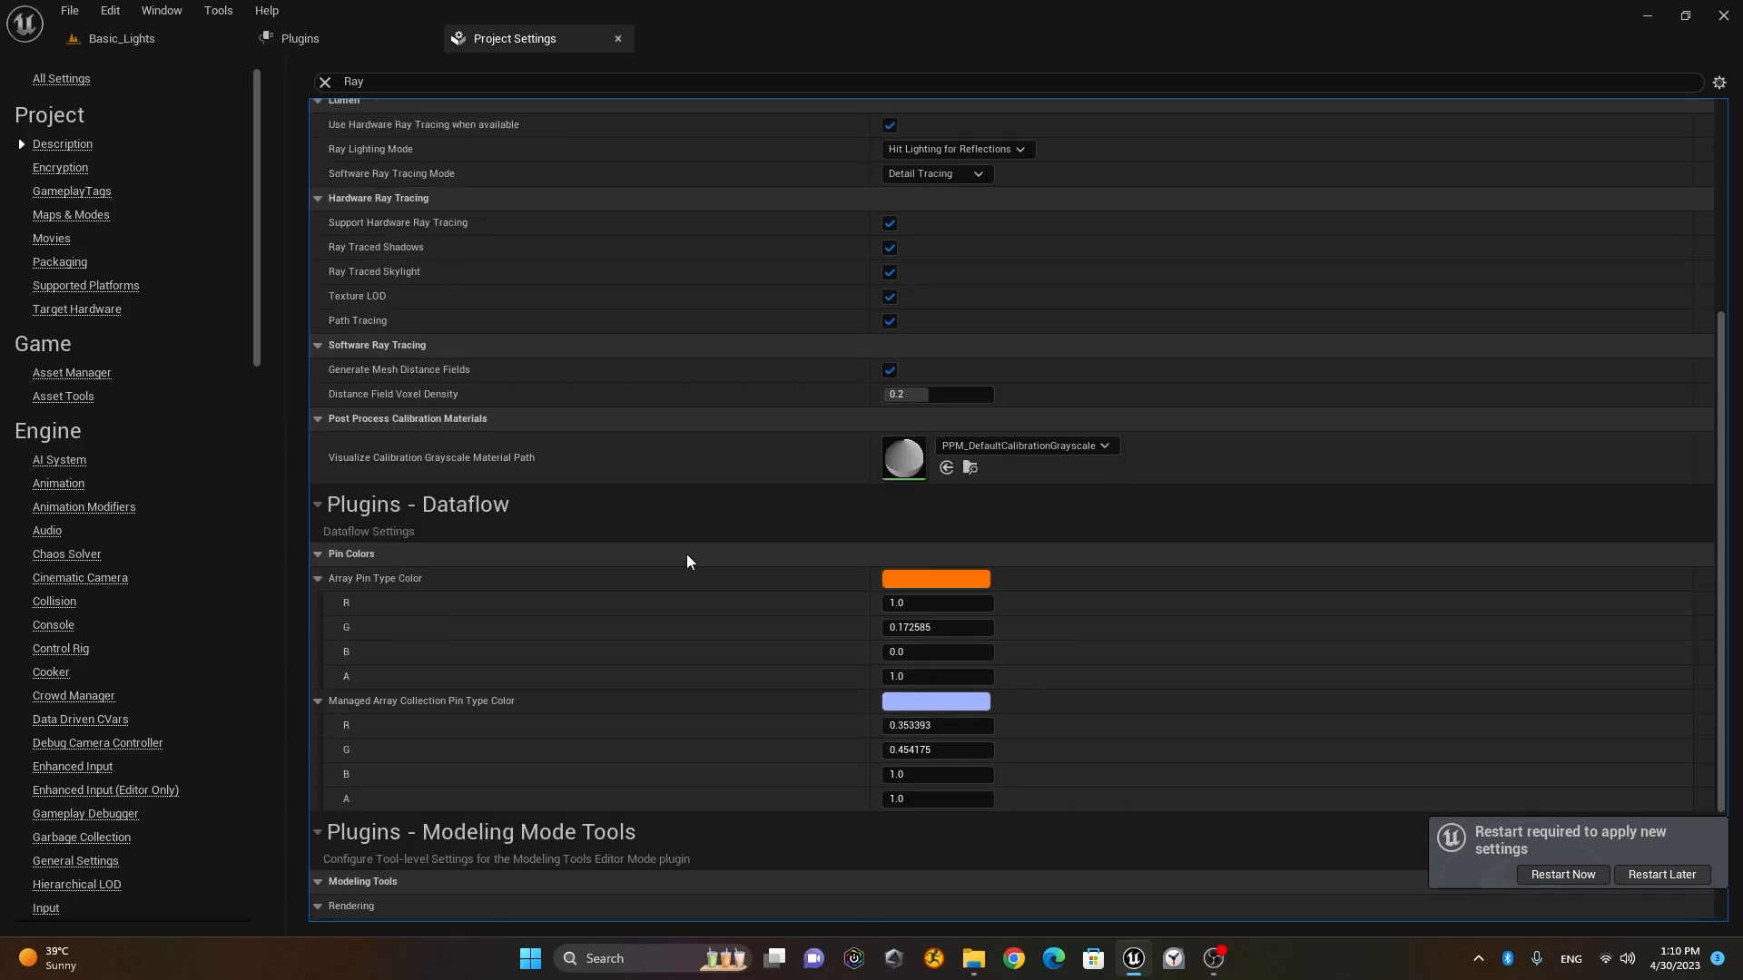
{"action": "scroll", "coordinate": [687, 553], "scroll_direction": "up", "scroll_amount": 10}
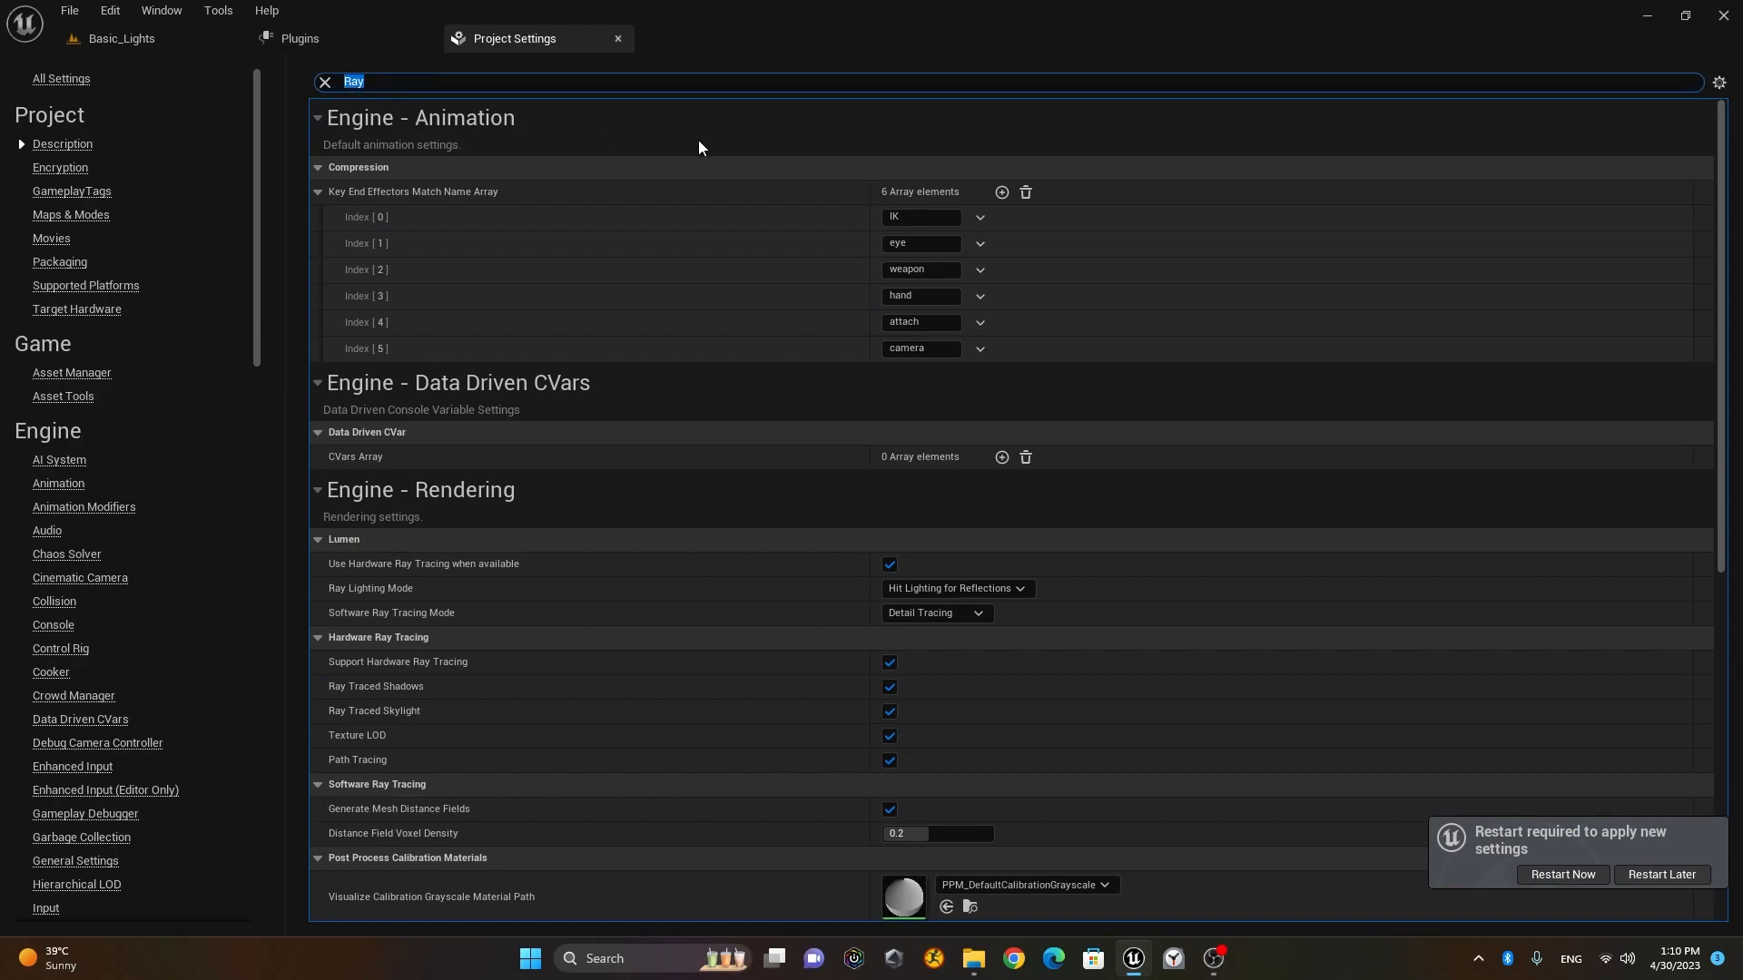
{"action": "type", "text": "Lum"}
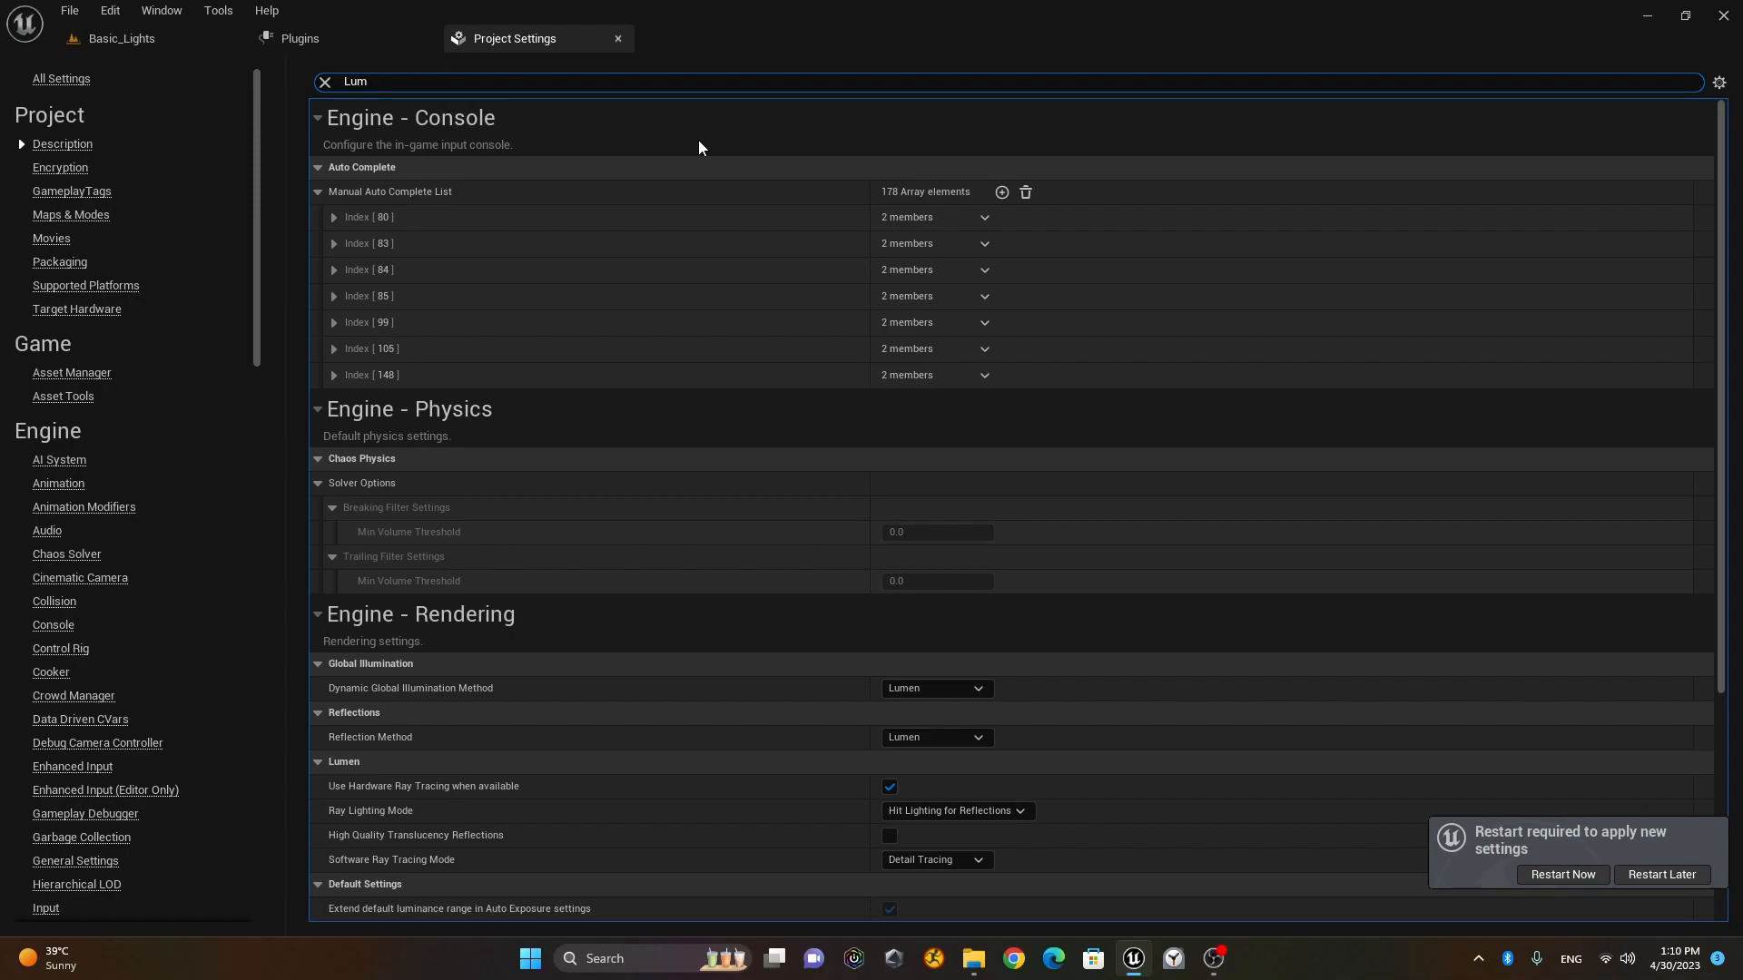
{"action": "scroll", "coordinate": [788, 368], "scroll_direction": "down", "scroll_amount": 6}
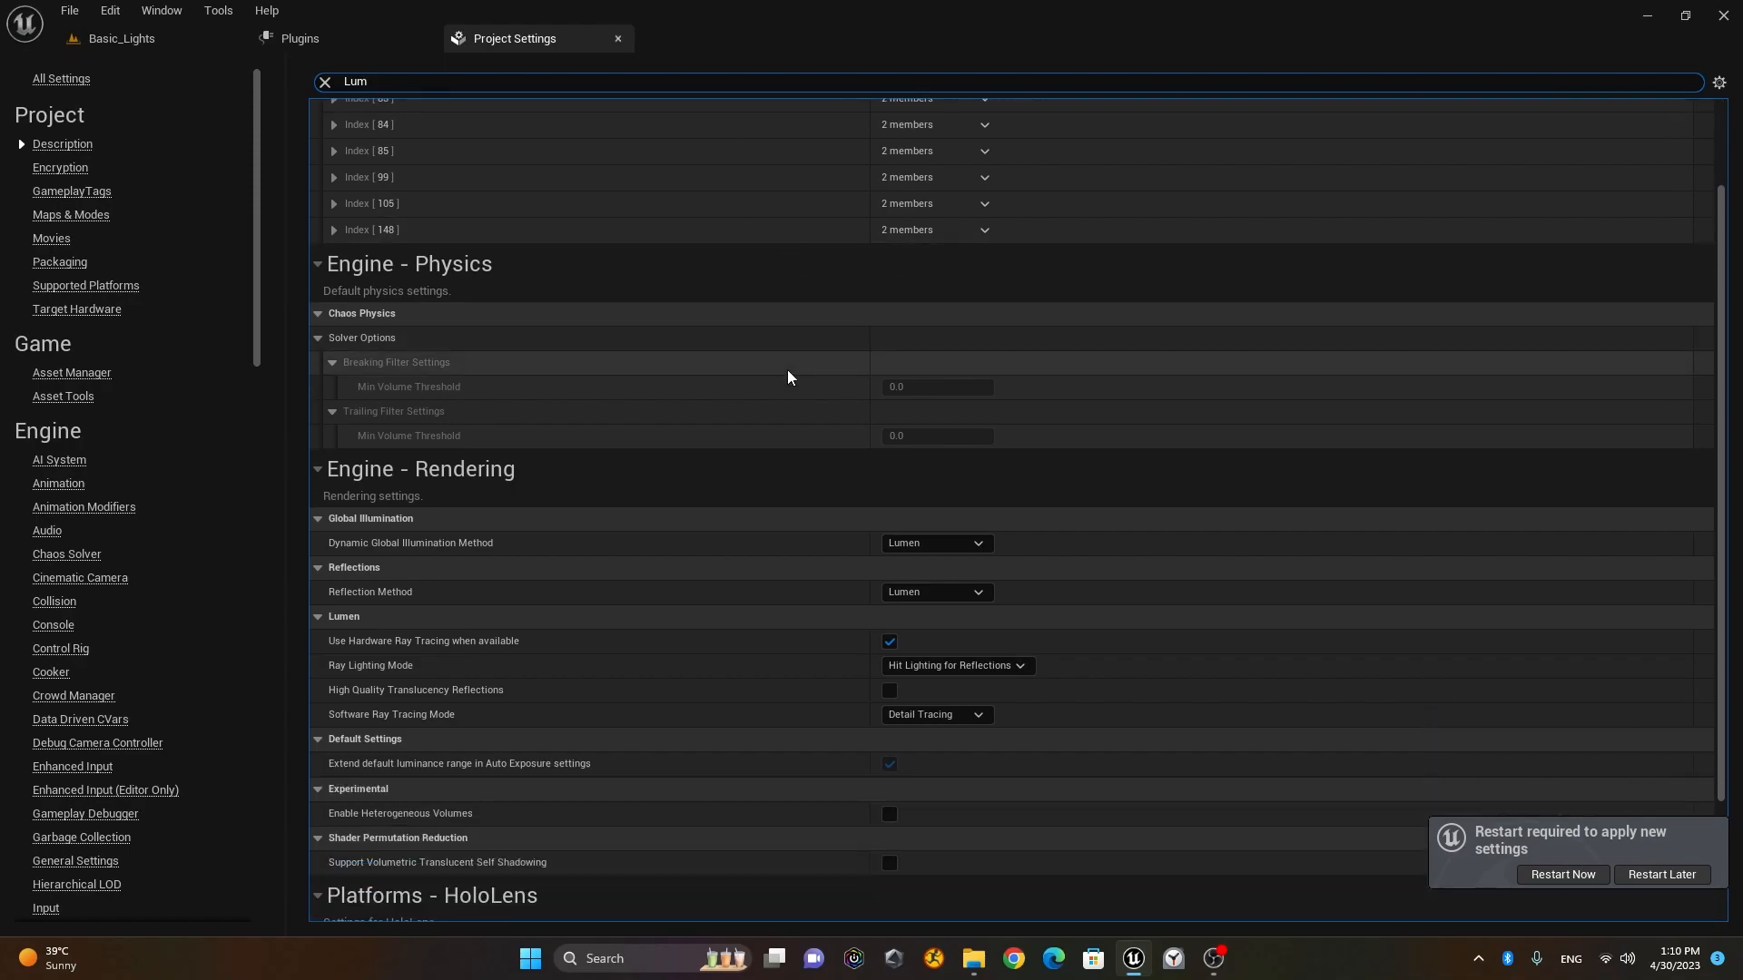
{"action": "scroll", "coordinate": [763, 370], "scroll_direction": "down", "scroll_amount": 2}
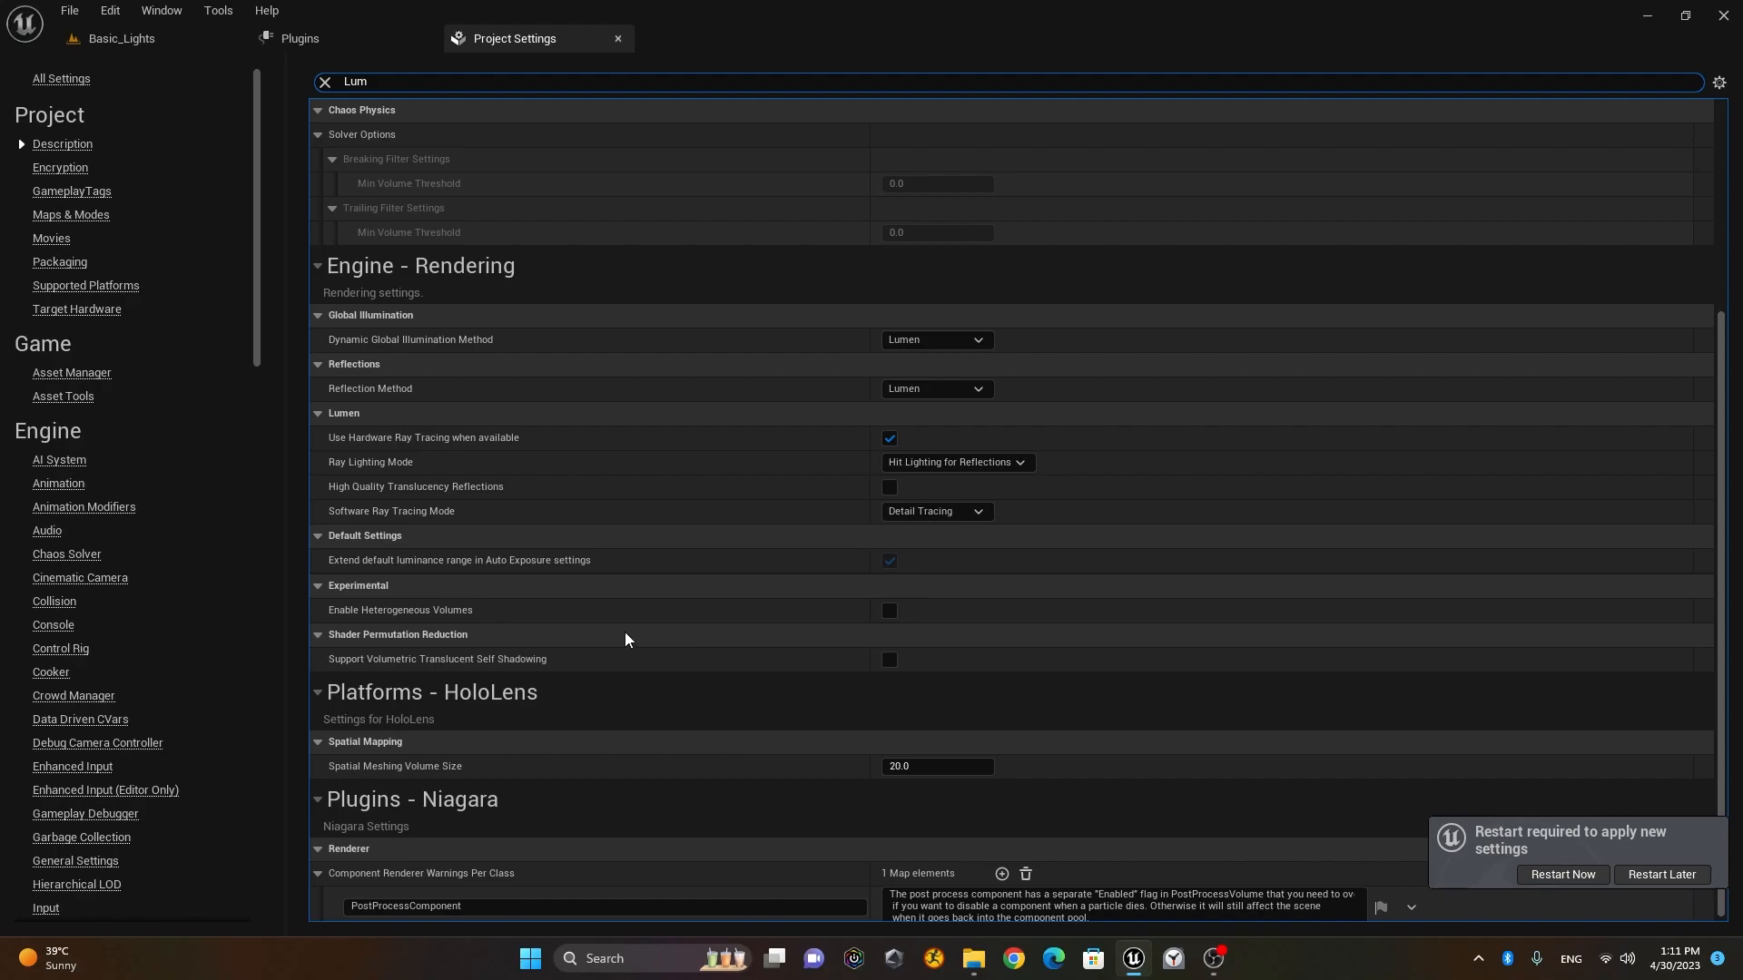
{"action": "scroll", "coordinate": [776, 615], "scroll_direction": "down", "scroll_amount": 1}
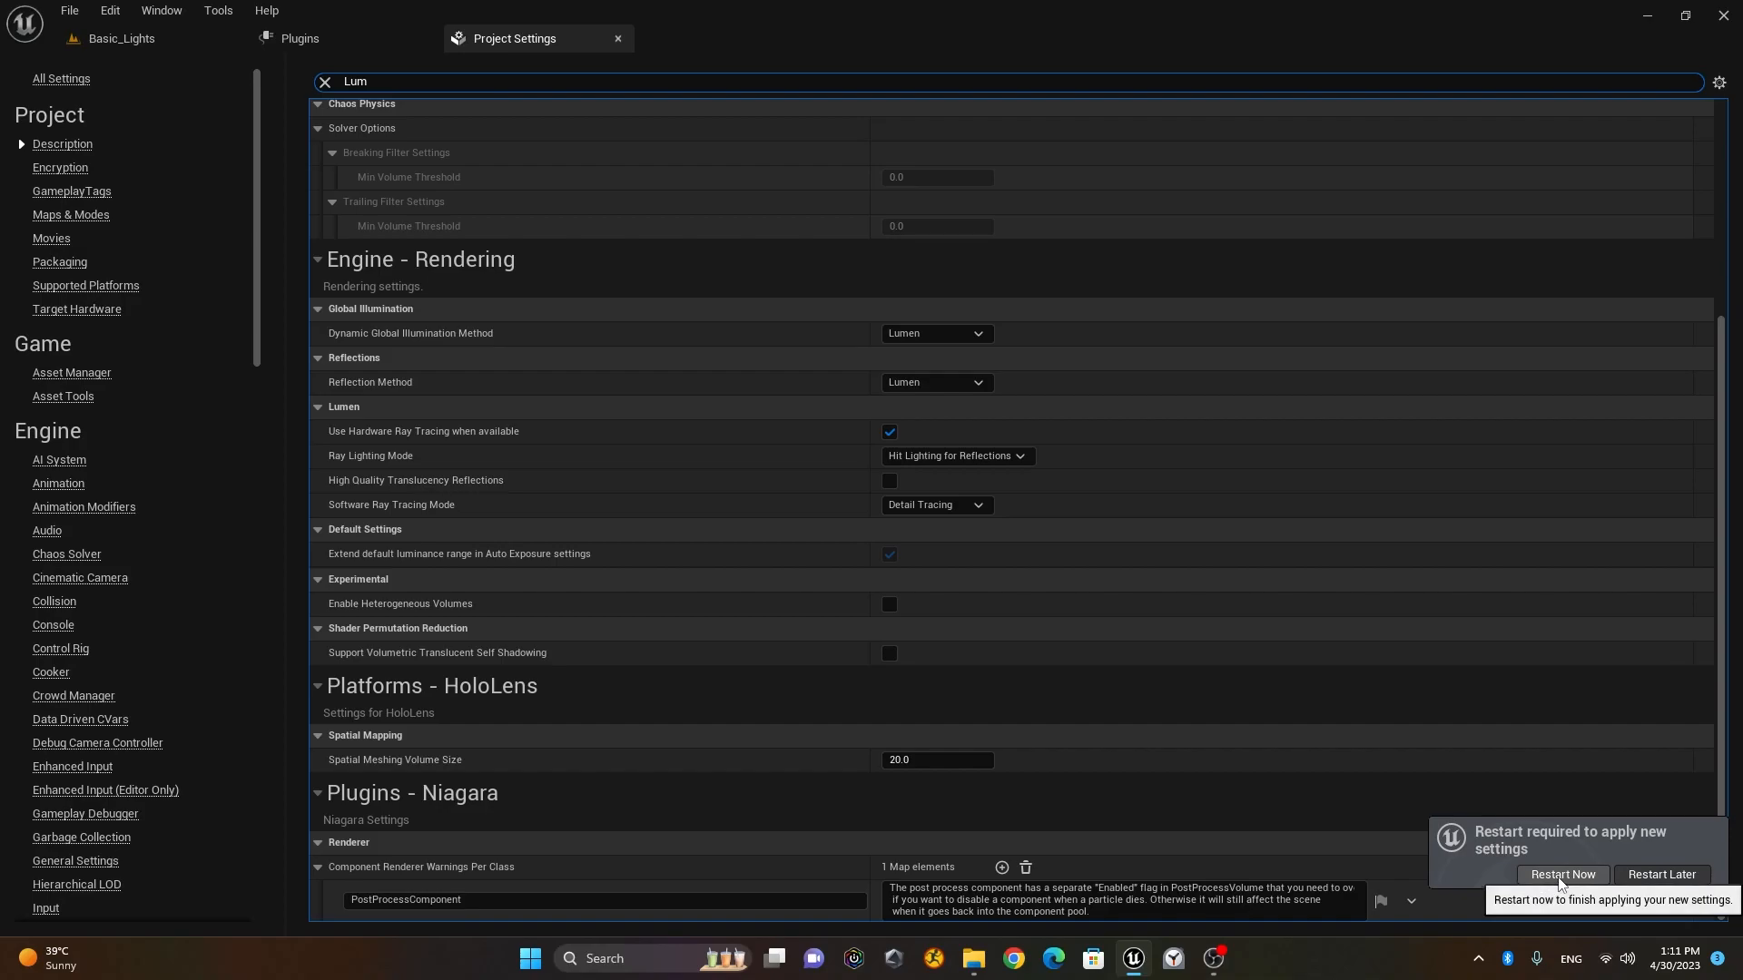
Step: Restart the editor to apply the new rendering settings and reopen the Basic_Lights level
{"action": "left_click", "coordinate": [1661, 875]}
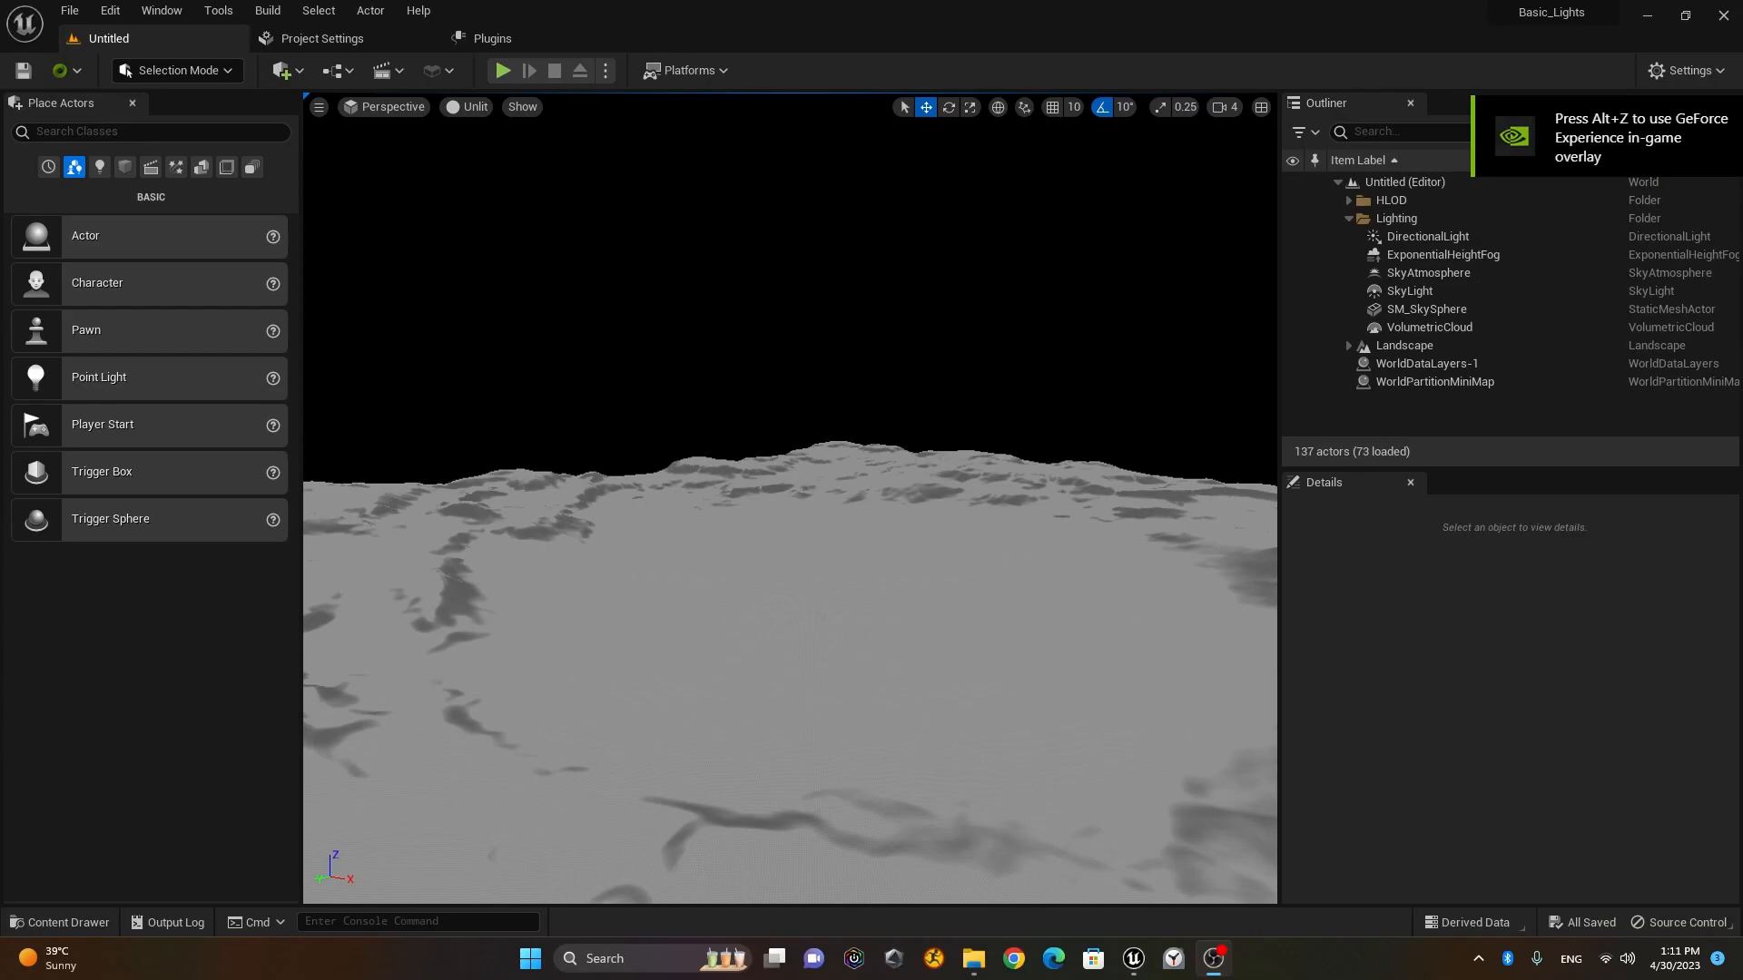
{"action": "left_click", "coordinate": [62, 922]}
{"action": "double_click", "coordinate": [513, 635]}
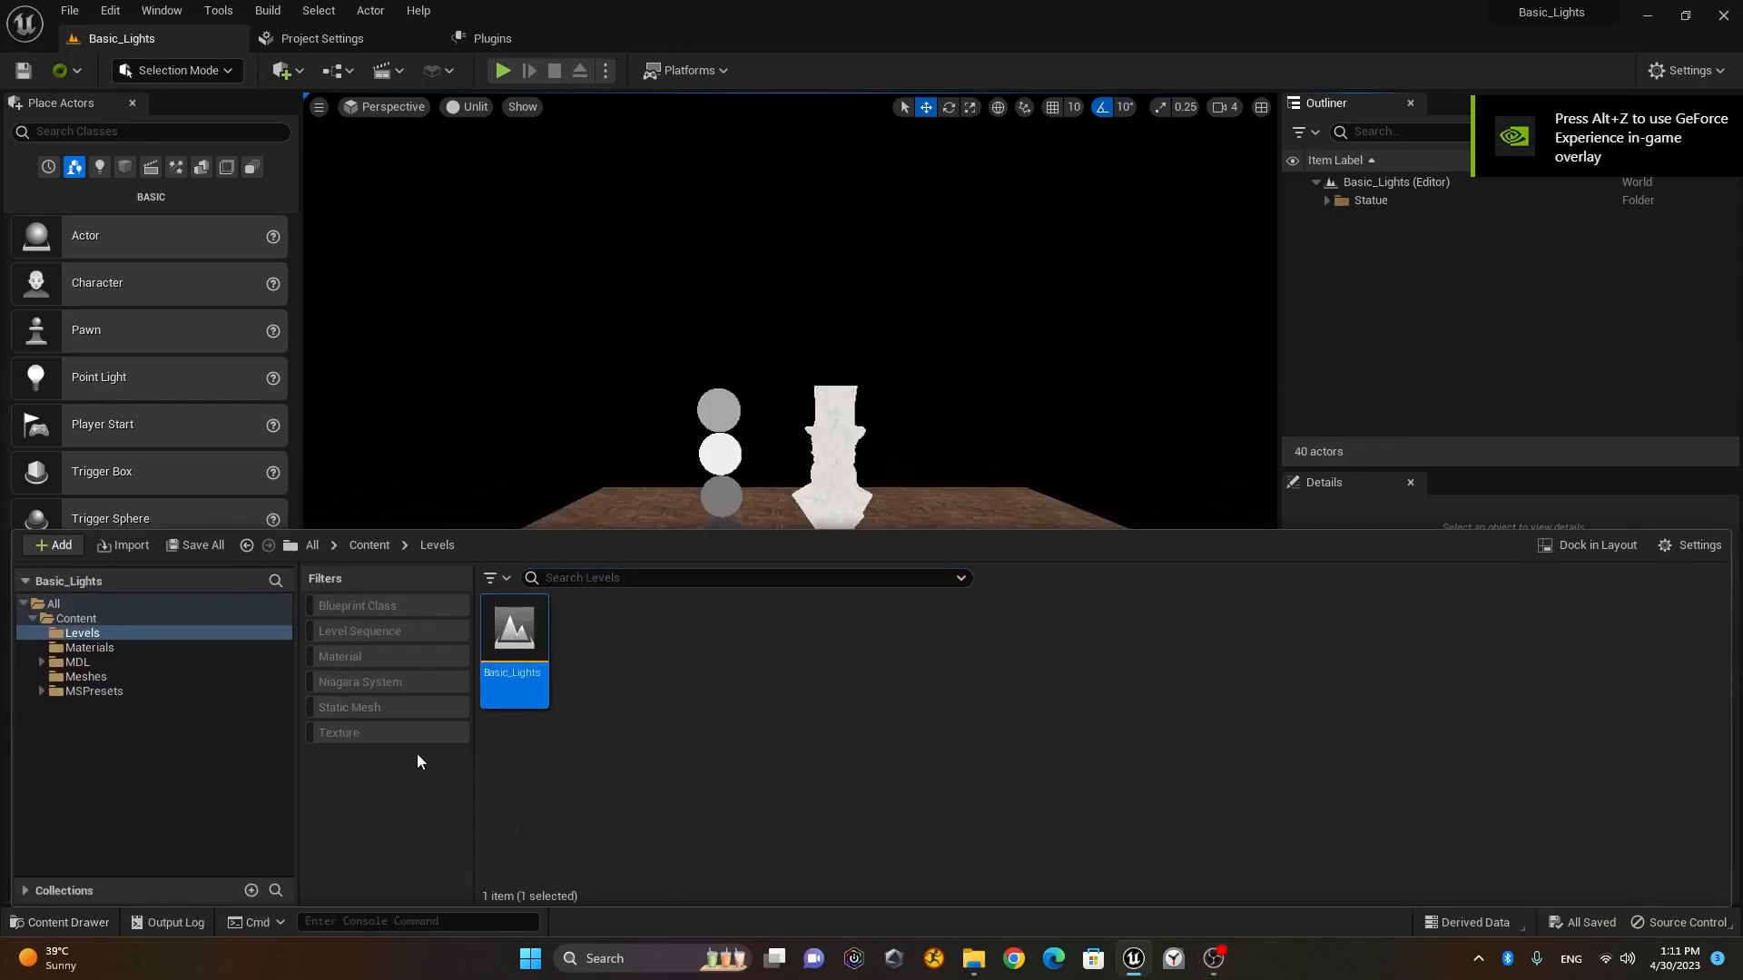
{"action": "left_click", "coordinate": [97, 924]}
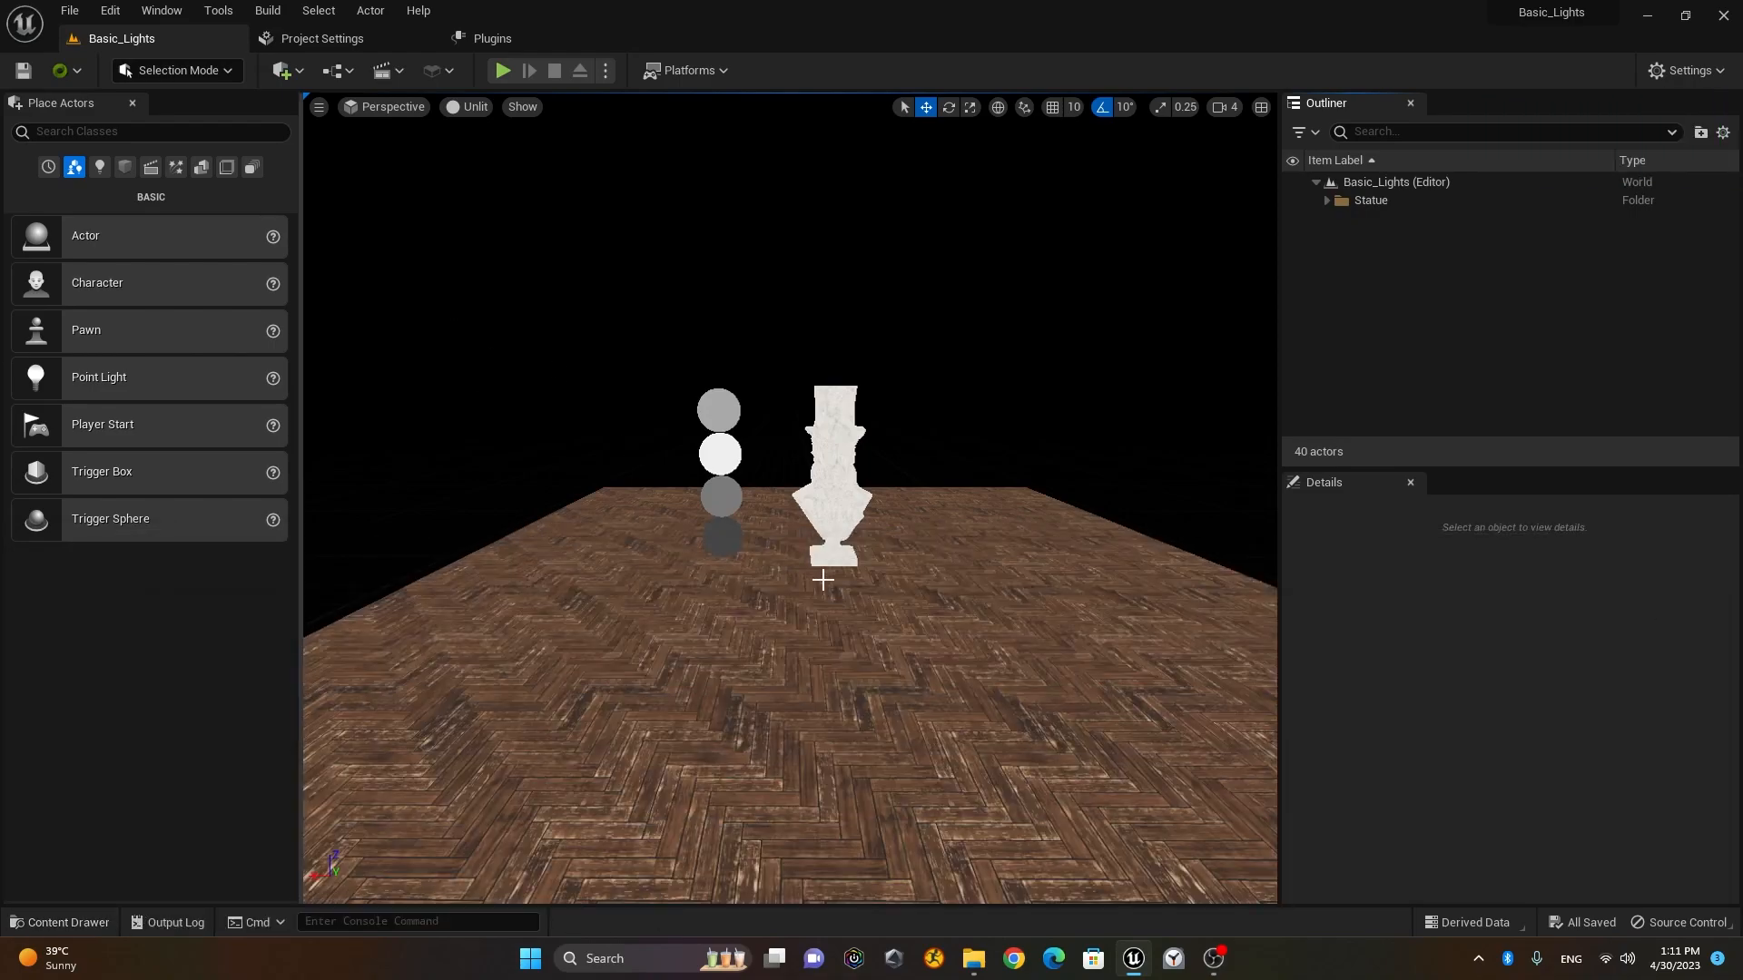
Step: Switch the viewport shading from Unlit to Lit and place a Point Light on the floor beside the statue
{"action": "left_click", "coordinate": [100, 167]}
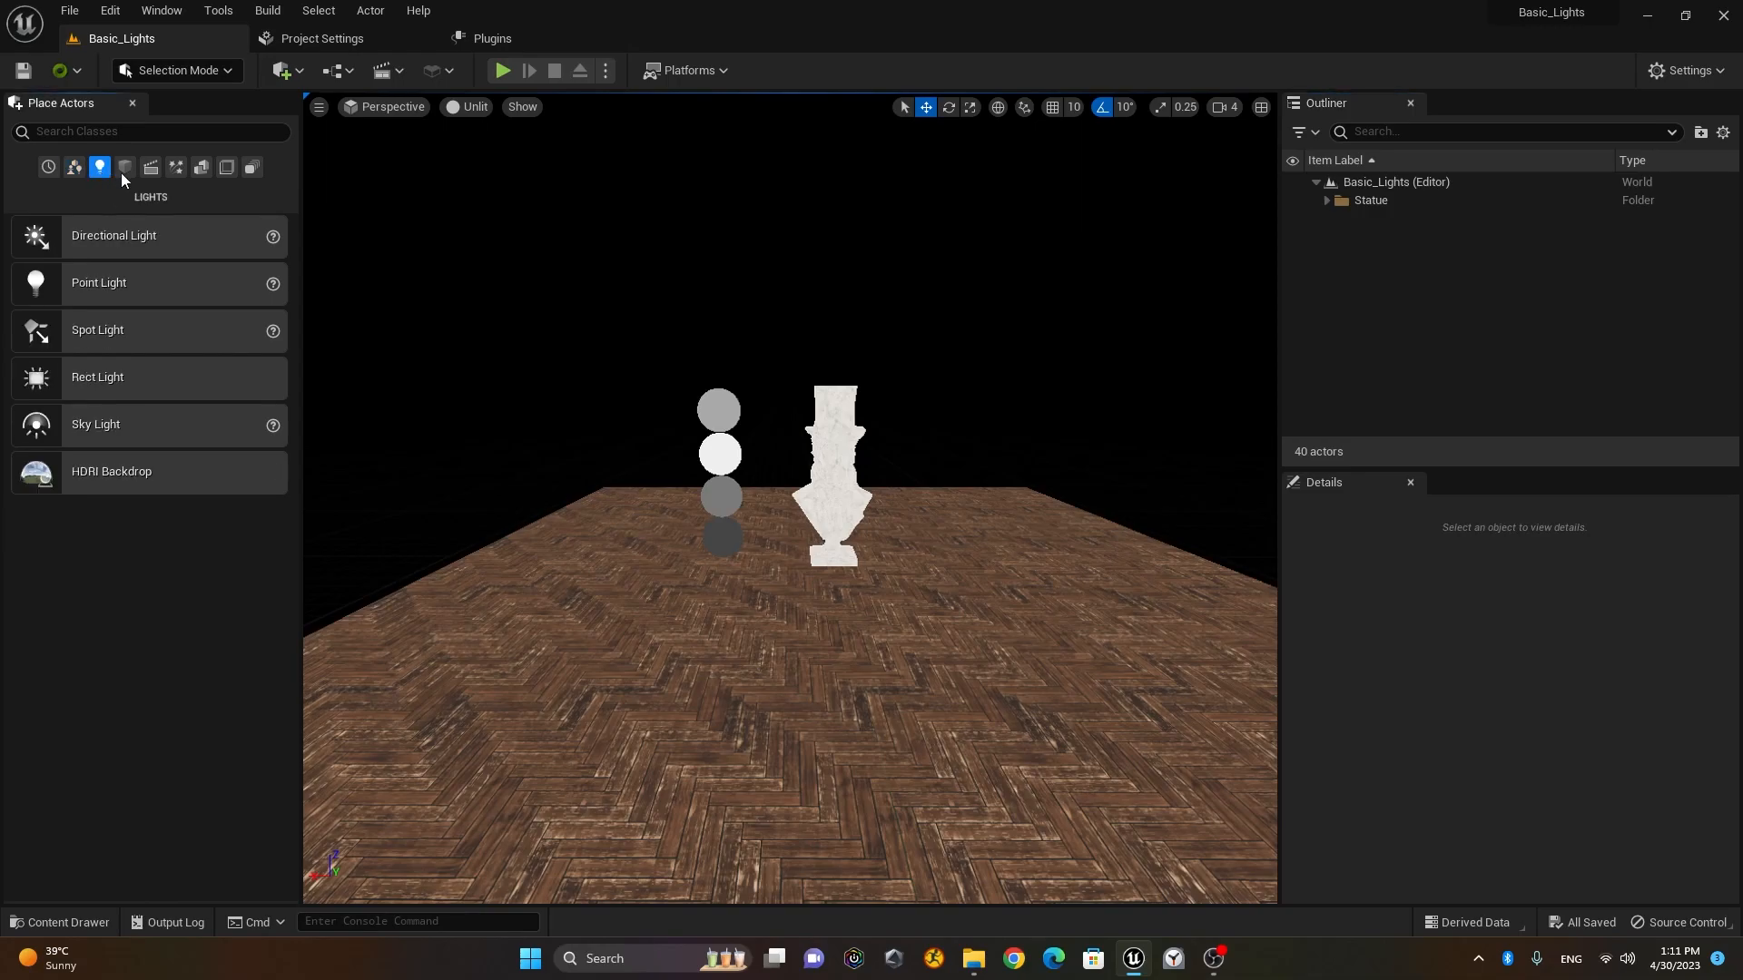
{"action": "left_click", "coordinate": [467, 109]}
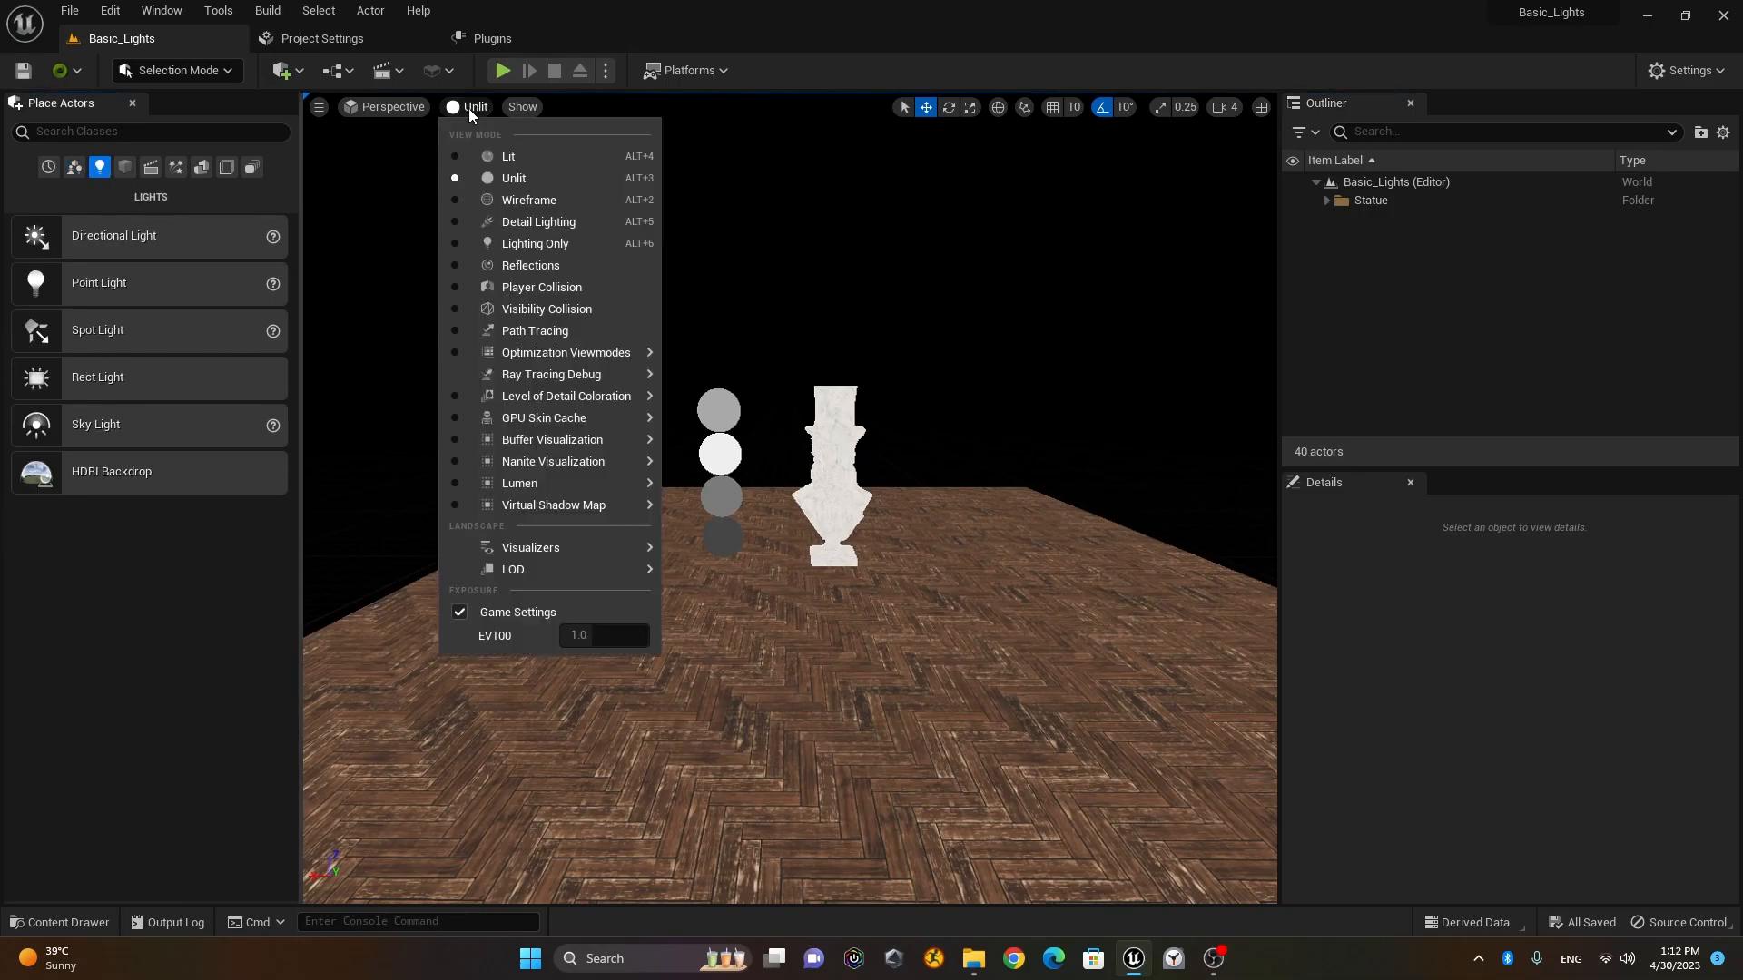
{"action": "left_click", "coordinate": [516, 157]}
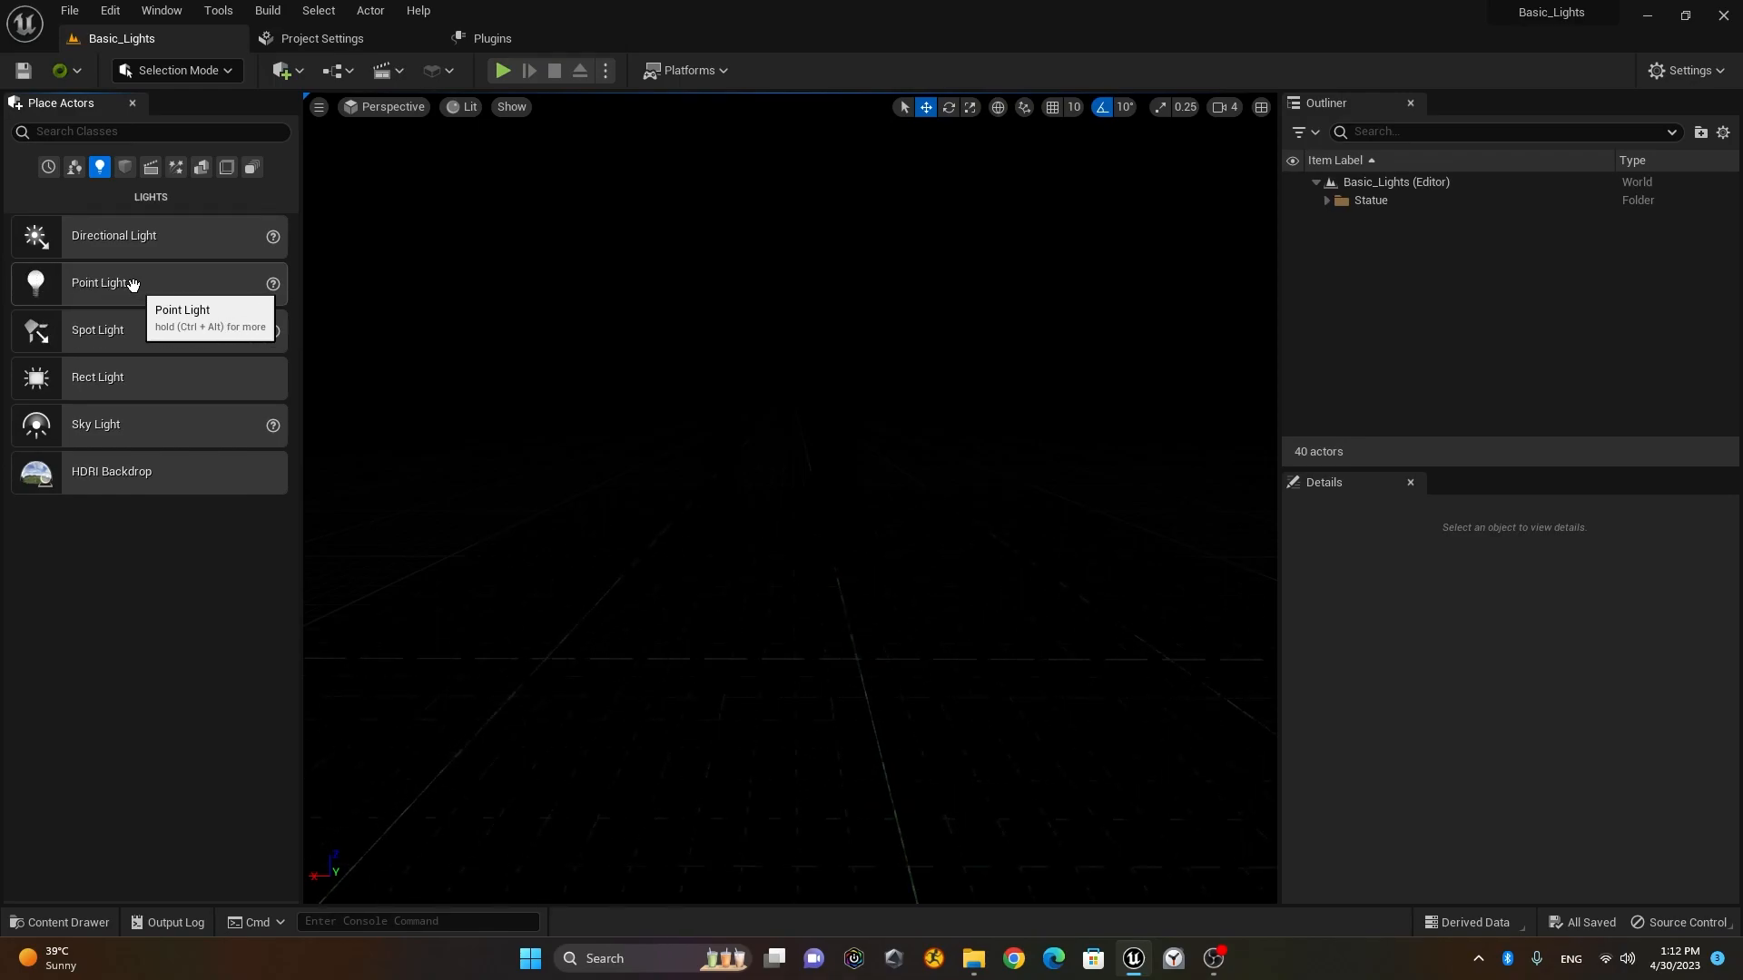
{"action": "left_click_drag", "start_coordinate": [161, 287], "coordinate": [953, 603]}
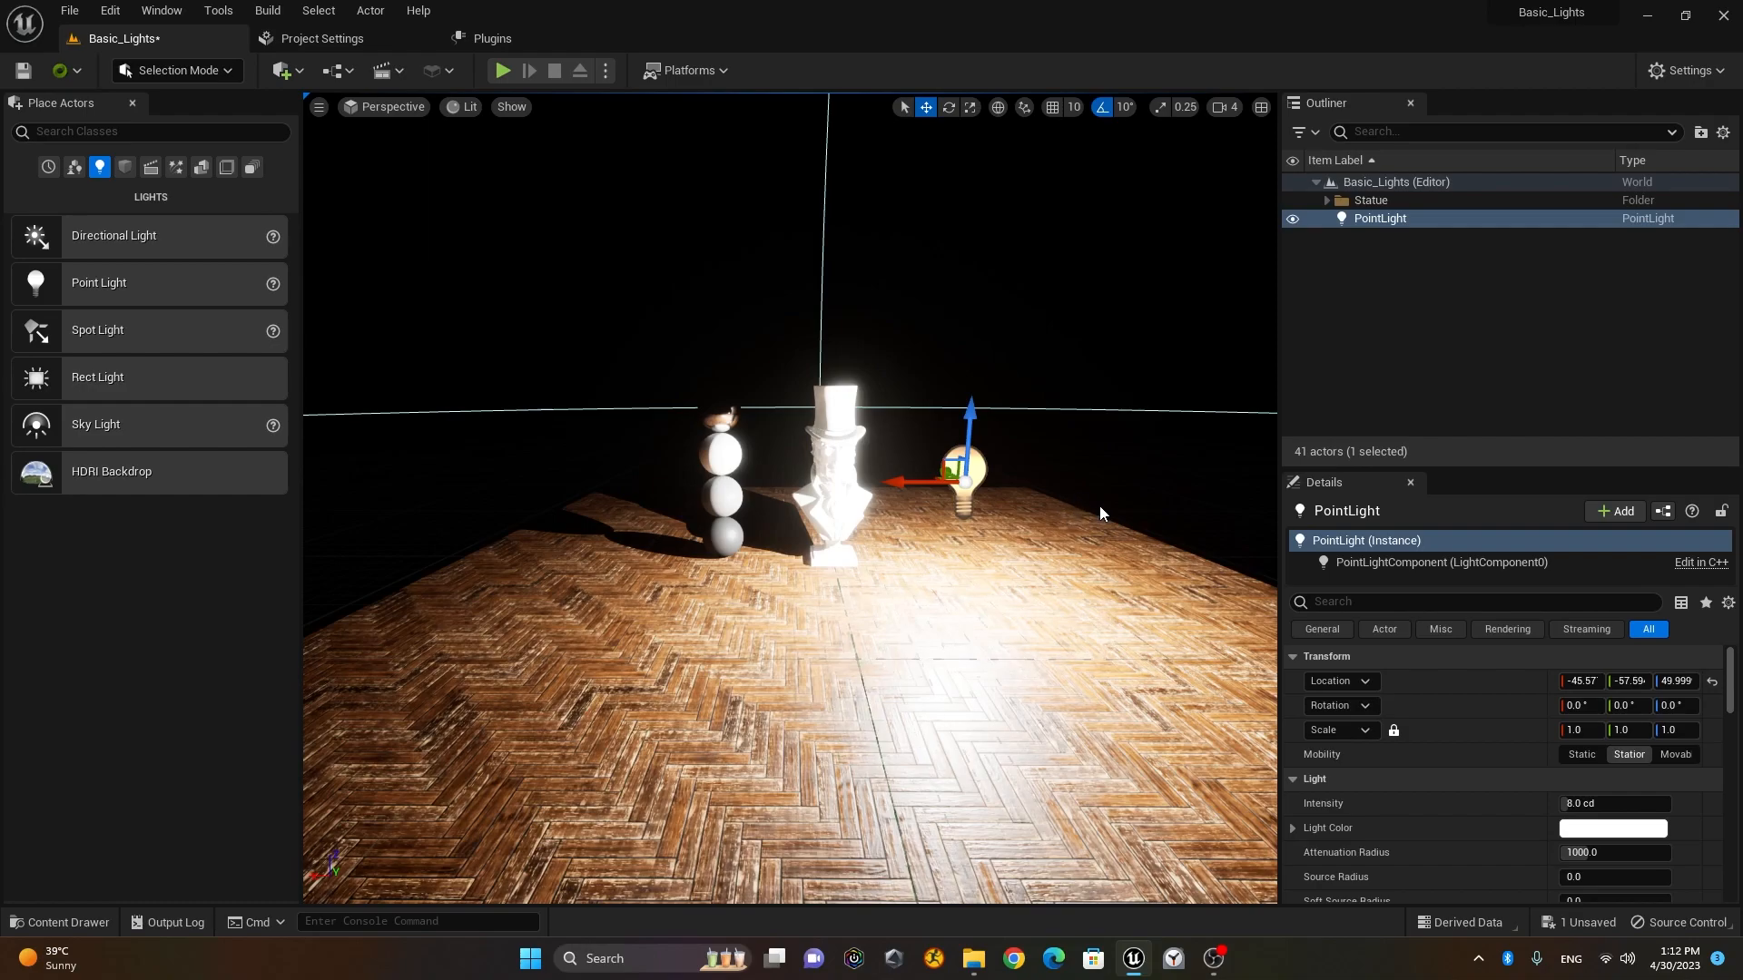
Step: Move the point light around the statue to about X 14.2, Y -64.5, Z 89.1, checking the lighting from several angles
{"action": "left_click_drag", "start_coordinate": [1036, 546], "coordinate": [720, 567], "text": "alt"}
{"action": "left_click_drag", "start_coordinate": [872, 532], "coordinate": [673, 623], "text": "alt"}
{"action": "left_click_drag", "start_coordinate": [582, 577], "coordinate": [514, 556]}
{"action": "right_click_drag", "start_coordinate": [514, 557], "coordinate": [672, 544]}
{"action": "right_click_drag", "start_coordinate": [814, 557], "coordinate": [762, 556]}
{"action": "left_click_drag", "start_coordinate": [620, 578], "coordinate": [414, 560]}
{"action": "key", "text": "a"}
{"action": "right_click_drag", "start_coordinate": [436, 581], "coordinate": [544, 577]}
{"action": "key", "text": "d"}
{"action": "right_click_drag", "start_coordinate": [835, 619], "coordinate": [830, 567]}
{"action": "key", "text": "a"}
{"action": "key", "text": "d"}
{"action": "key", "text": "a"}
{"action": "key", "text": "a"}
{"action": "key", "text": "d"}
{"action": "key", "text": "d"}
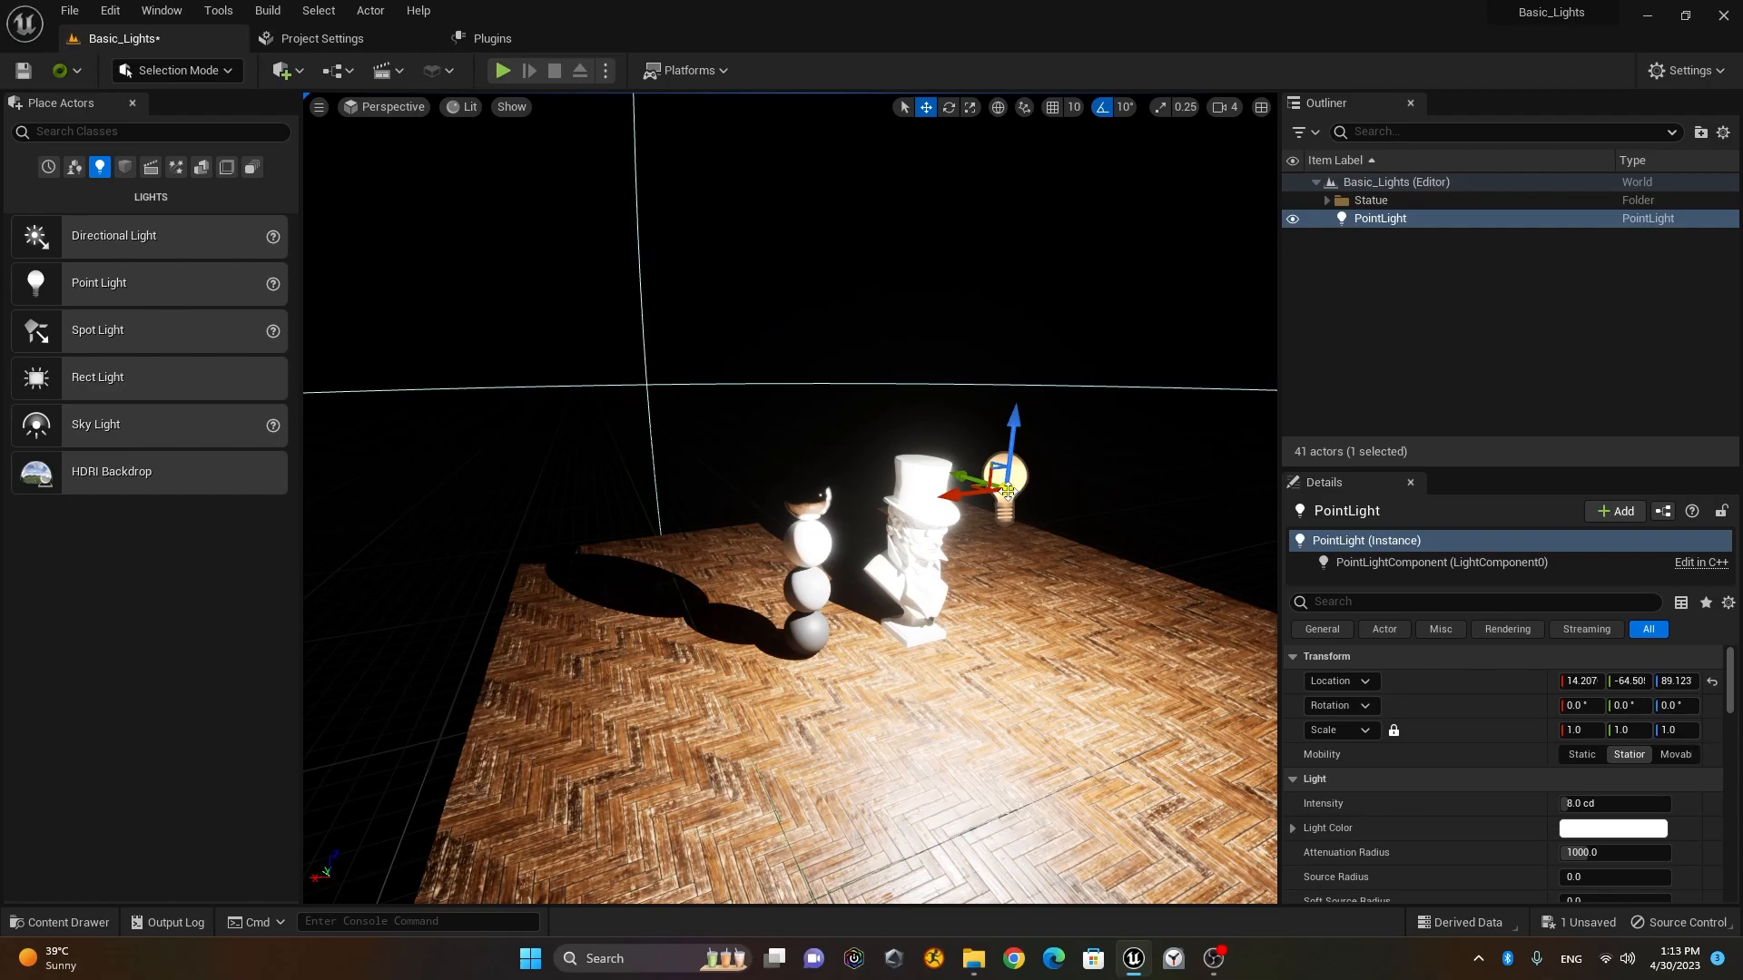
Step: Enlarge the light's Details area and shift the point light slightly to about X 13.6, Z 87.5 above the statue
{"action": "key", "text": "f"}
{"action": "left_click_drag", "start_coordinate": [832, 529], "coordinate": [760, 476], "text": "alt"}
{"action": "scroll", "coordinate": [786, 560], "scroll_direction": "up", "scroll_amount": 5}
{"action": "left_click_drag", "start_coordinate": [786, 560], "coordinate": [758, 534], "text": "alt"}
{"action": "mouse_move", "coordinate": [818, 600]}
{"action": "middle_mouse_down"}
{"action": "mouse_move", "coordinate": [841, 672]}
{"action": "mouse_move", "coordinate": [813, 685]}
{"action": "mouse_move", "coordinate": [818, 601]}
{"action": "middle_mouse_up"}
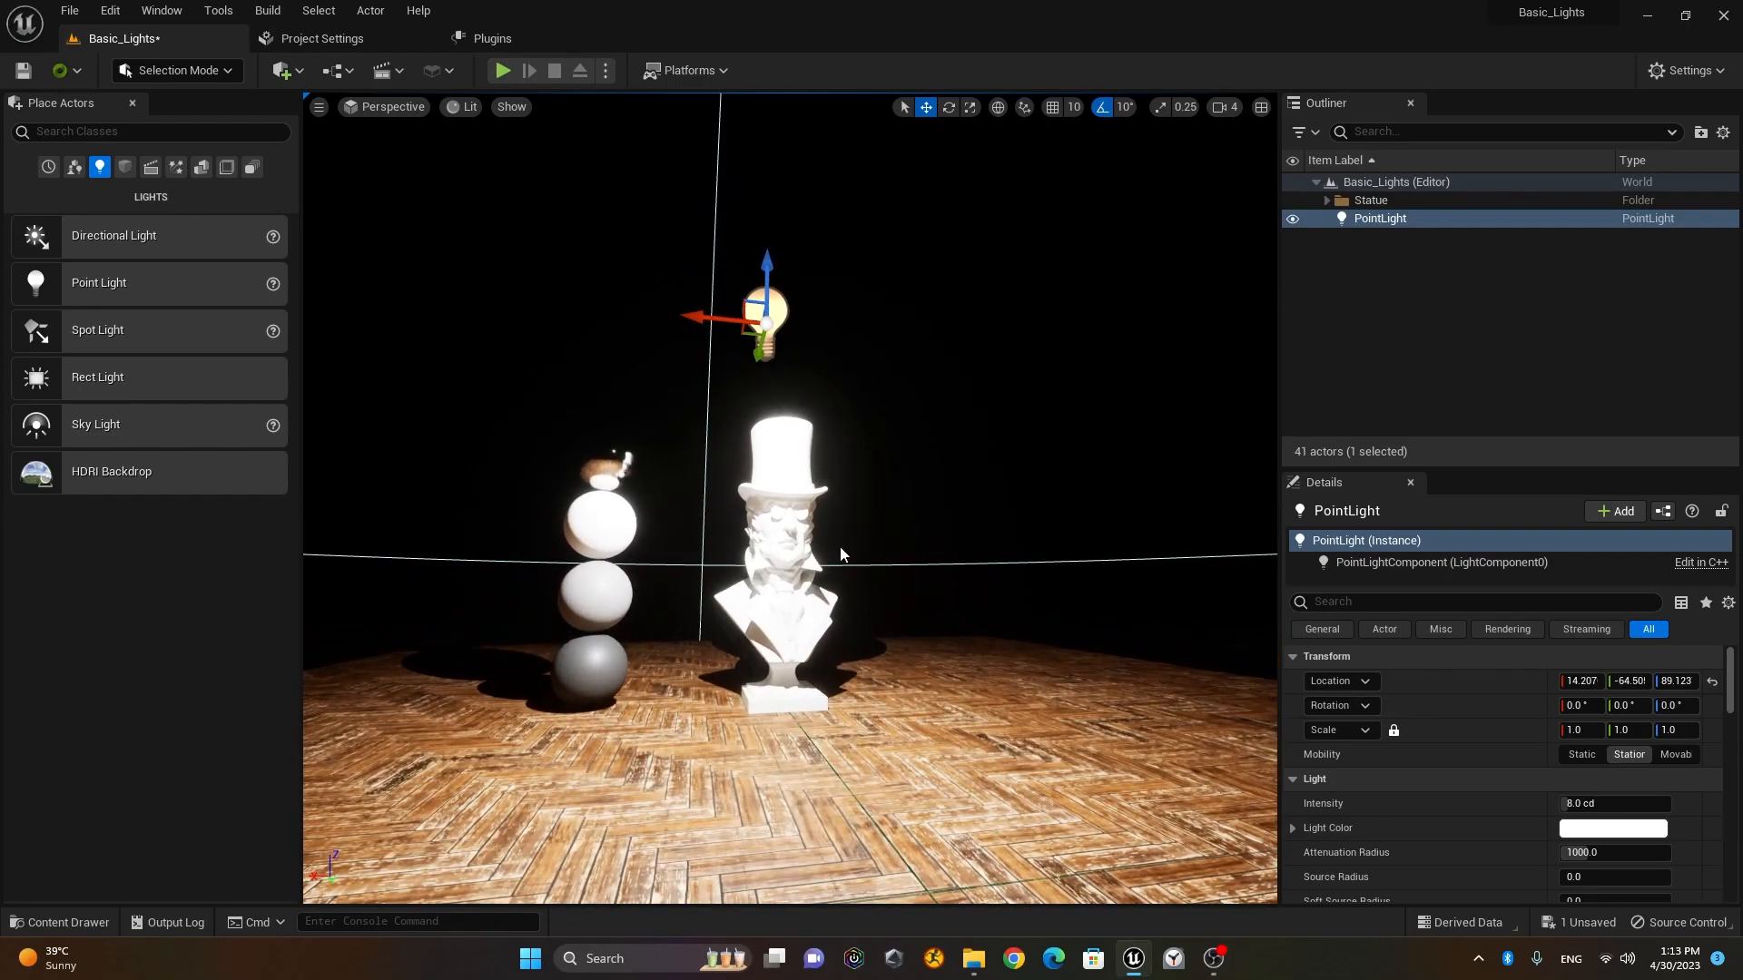
{"action": "left_click_drag", "start_coordinate": [779, 638], "coordinate": [679, 670], "text": "alt"}
{"action": "scroll", "coordinate": [933, 583], "scroll_direction": "up", "scroll_amount": 2}
{"action": "scroll", "coordinate": [925, 587], "scroll_direction": "down", "scroll_amount": 1}
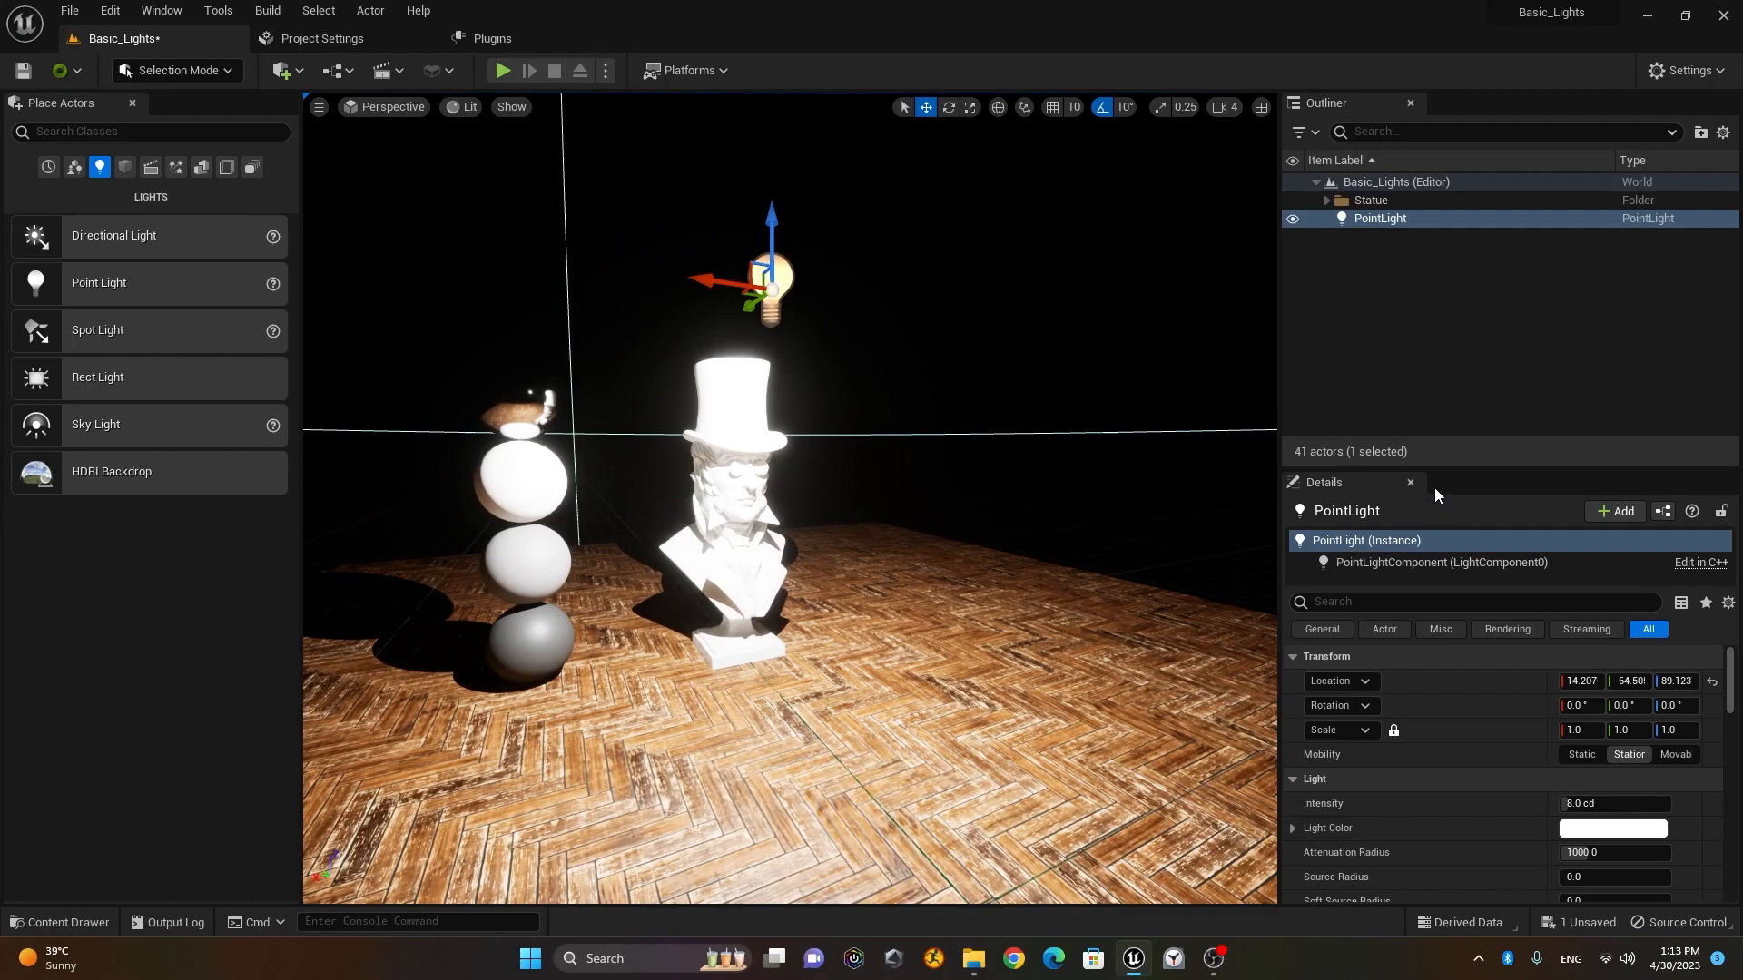
{"action": "left_click_drag", "start_coordinate": [1451, 470], "coordinate": [1445, 333]}
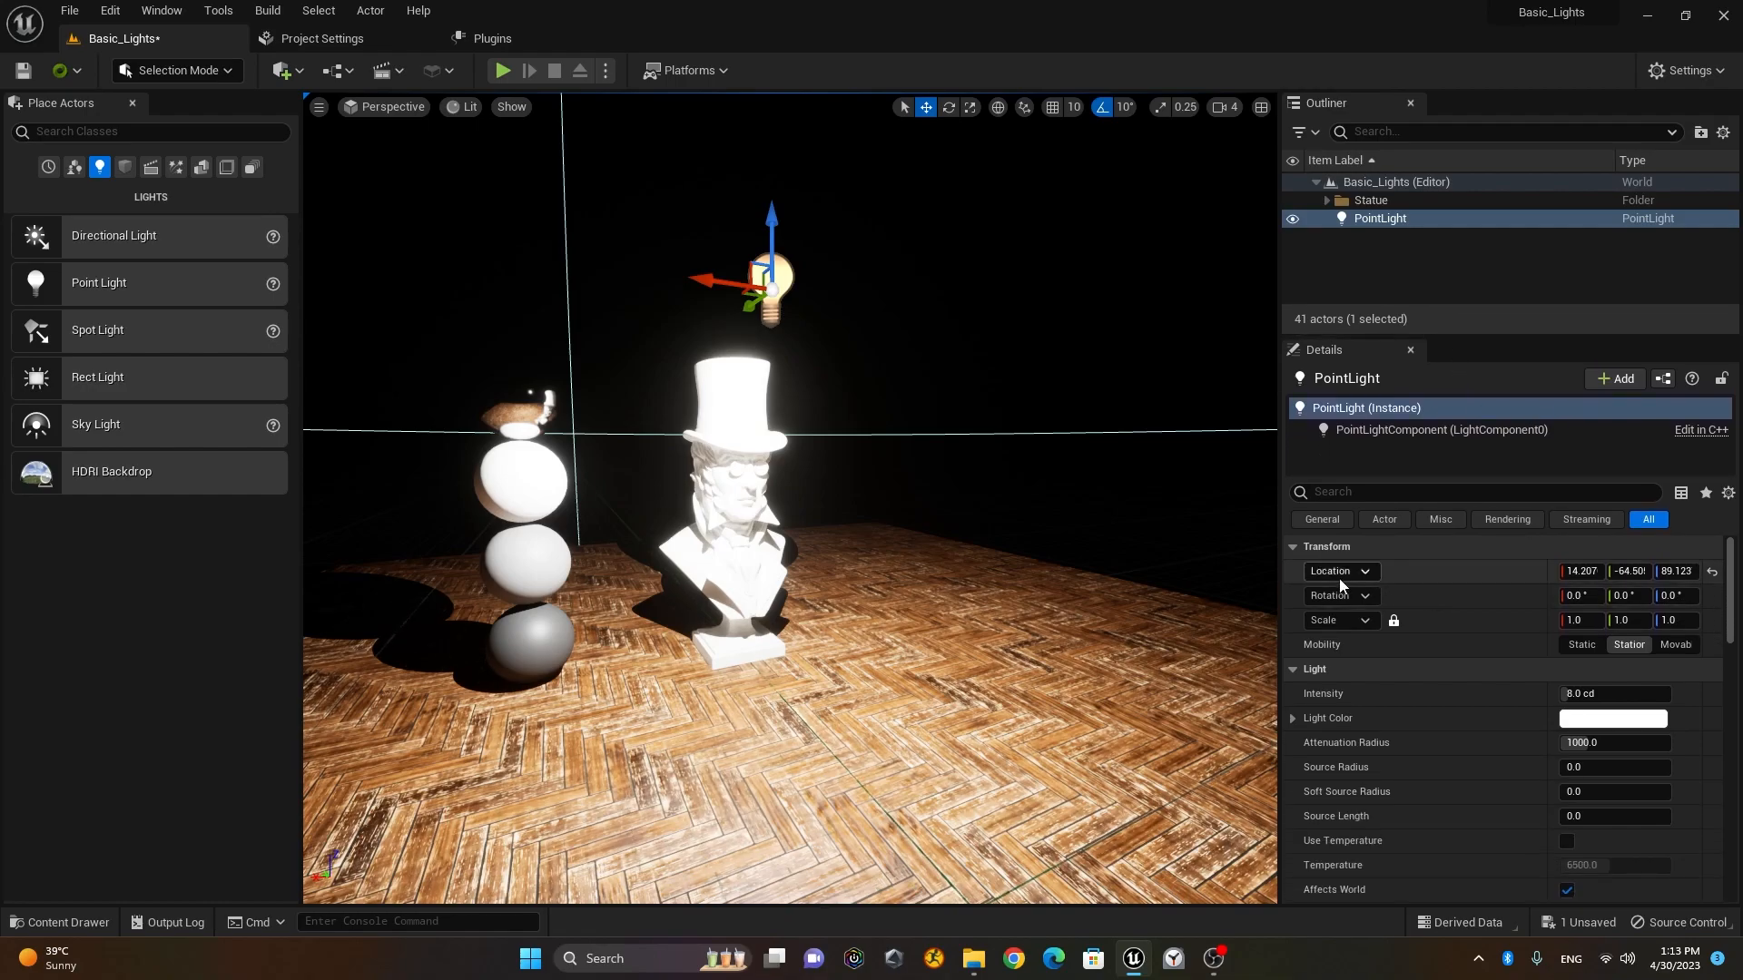
{"action": "left_click_drag", "start_coordinate": [723, 278], "coordinate": [769, 335]}
{"action": "left_click_drag", "start_coordinate": [771, 238], "coordinate": [772, 246]}
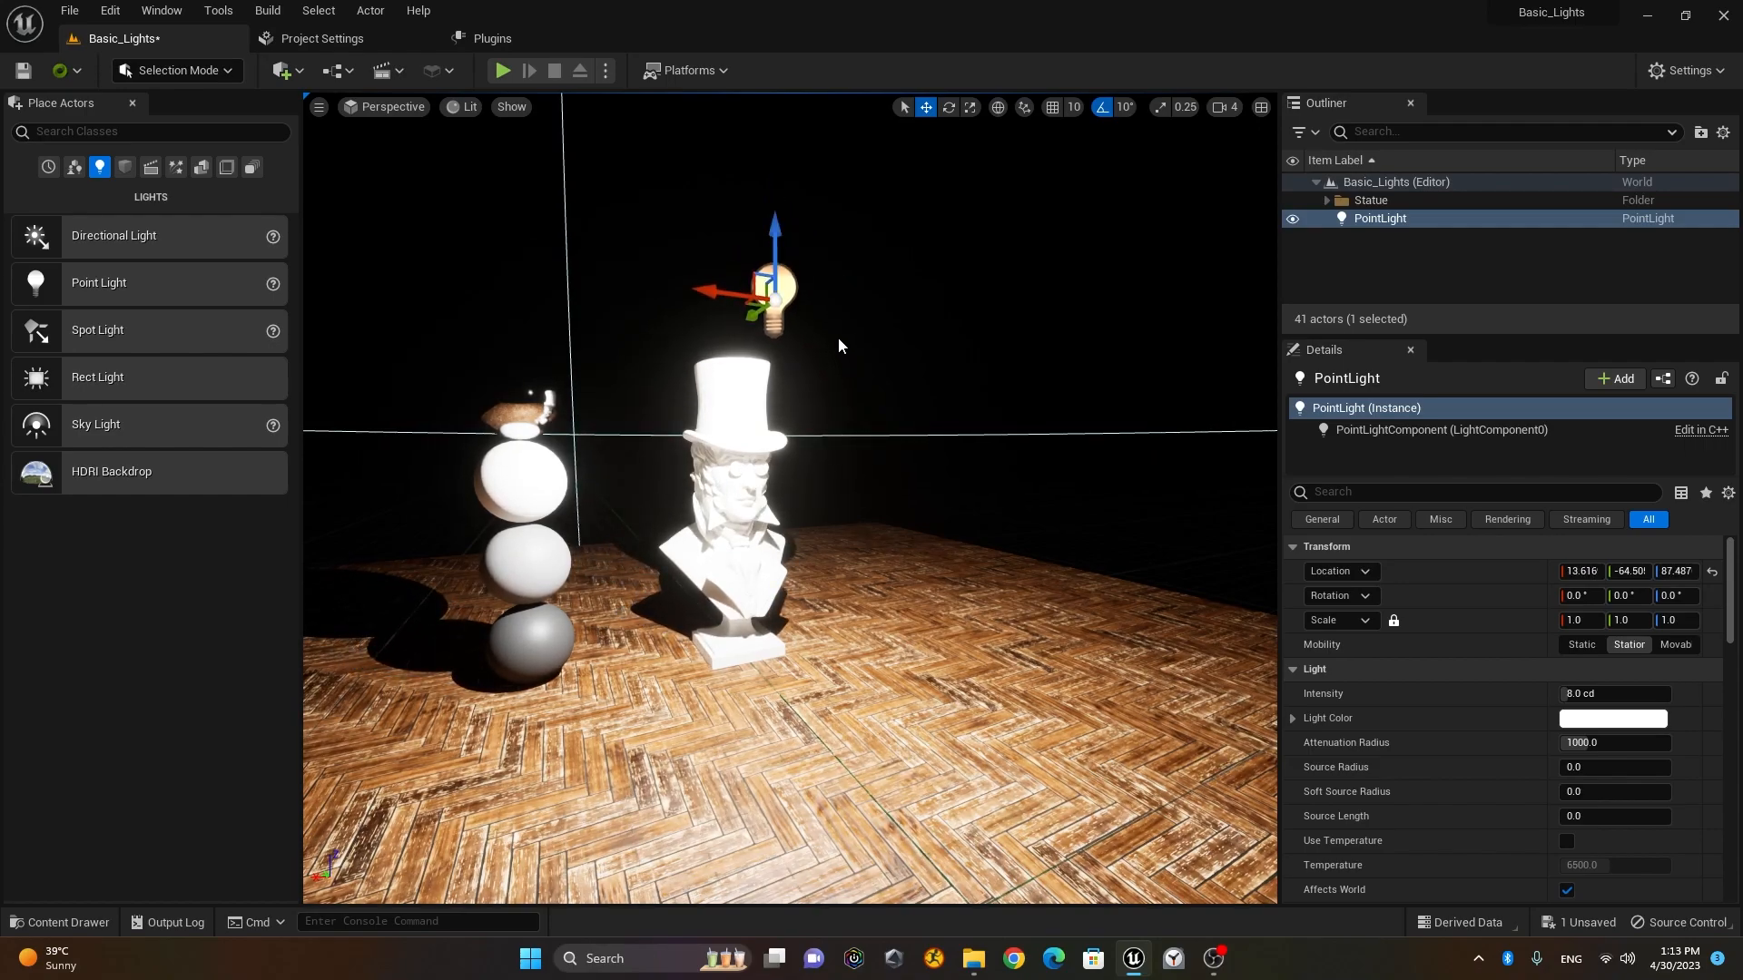
Step: Try rotating the point light, and undo the rotation
{"action": "key", "text": "e"}
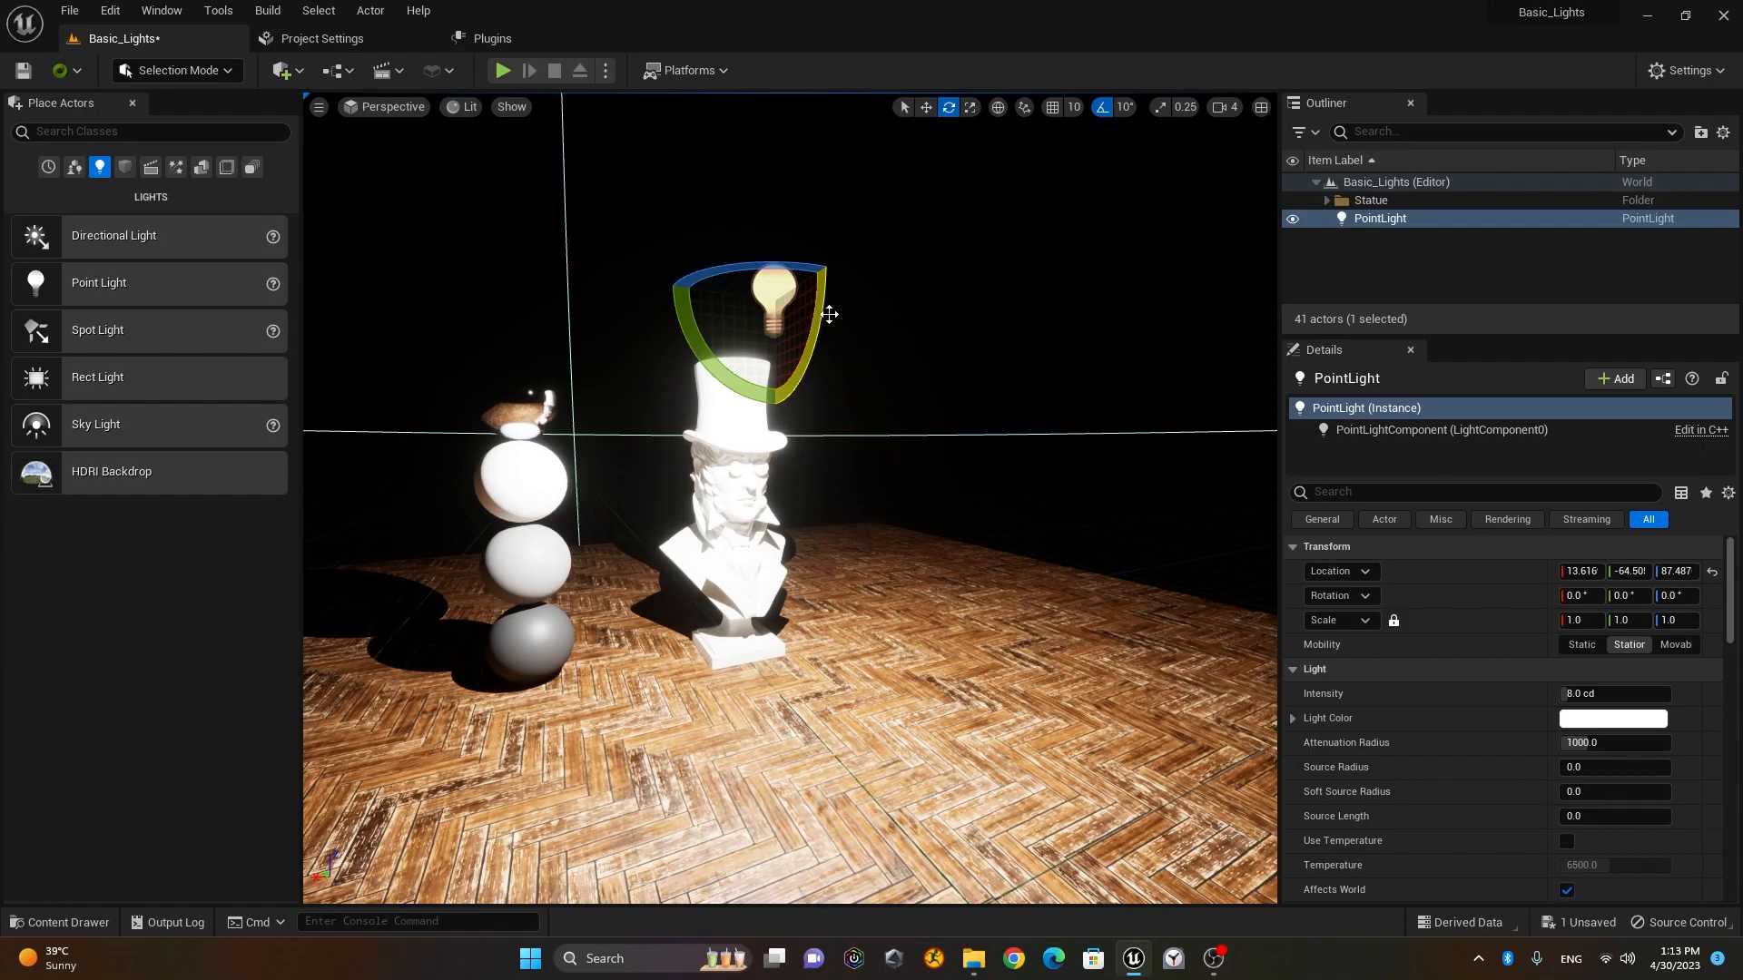
{"action": "left_click_drag", "start_coordinate": [811, 345], "coordinate": [821, 358]}
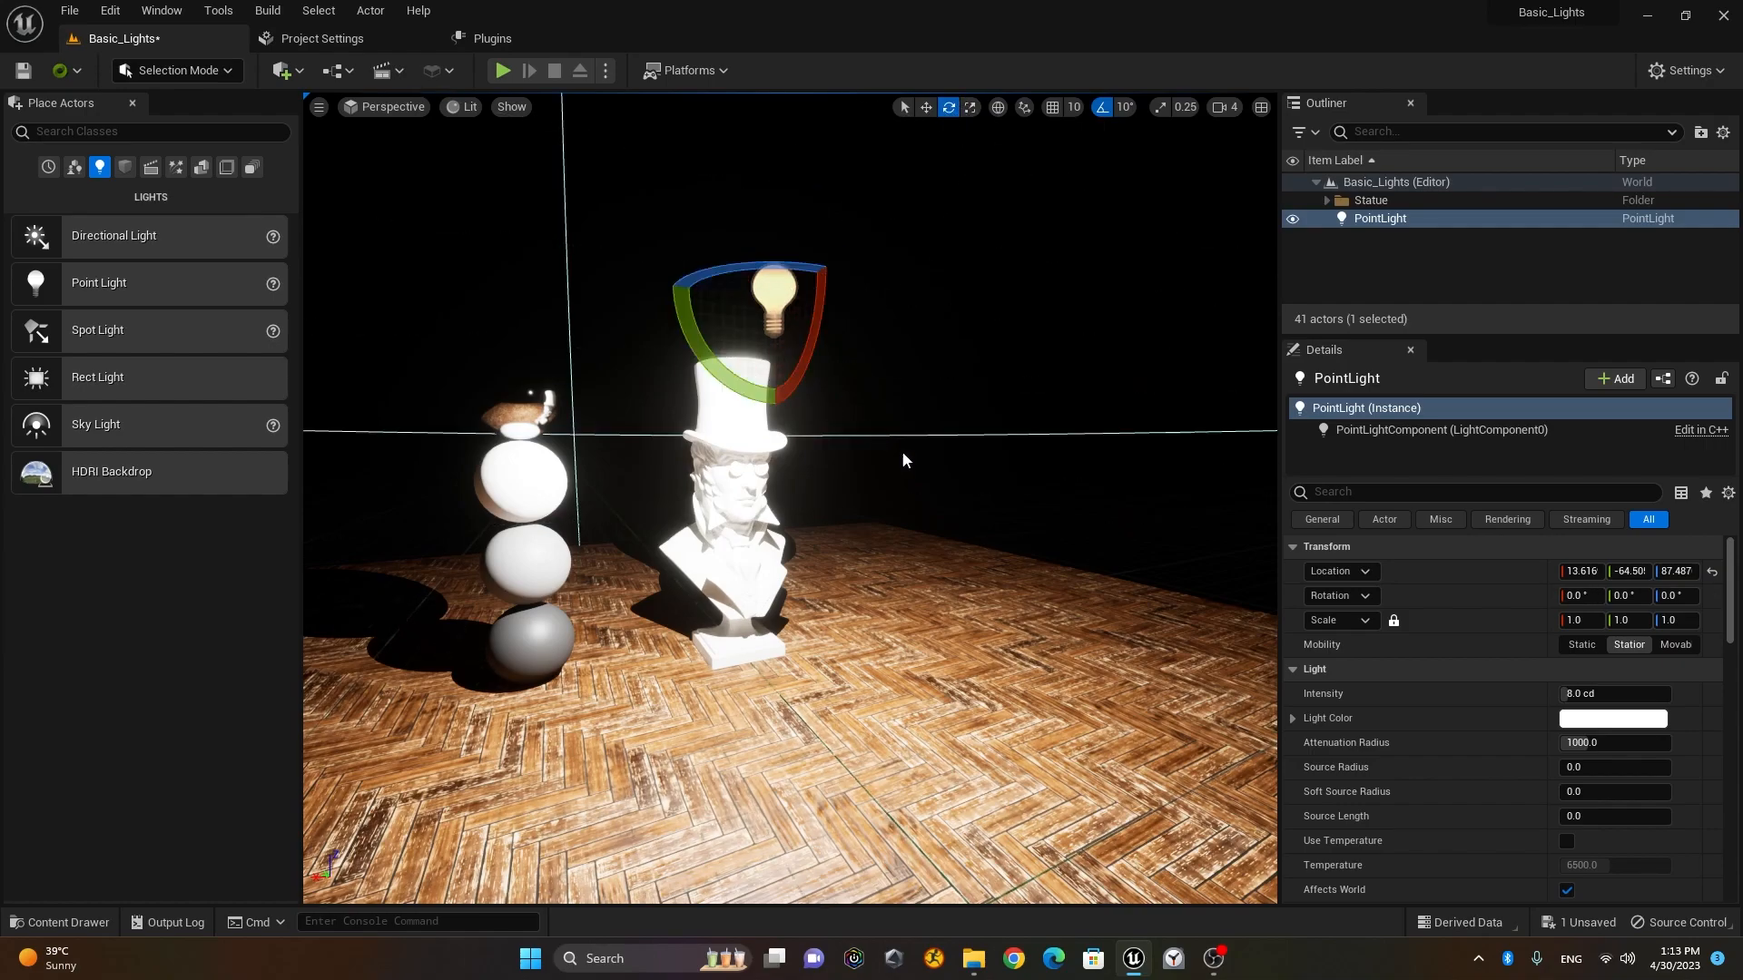
{"action": "key", "text": "ctrl+z"}
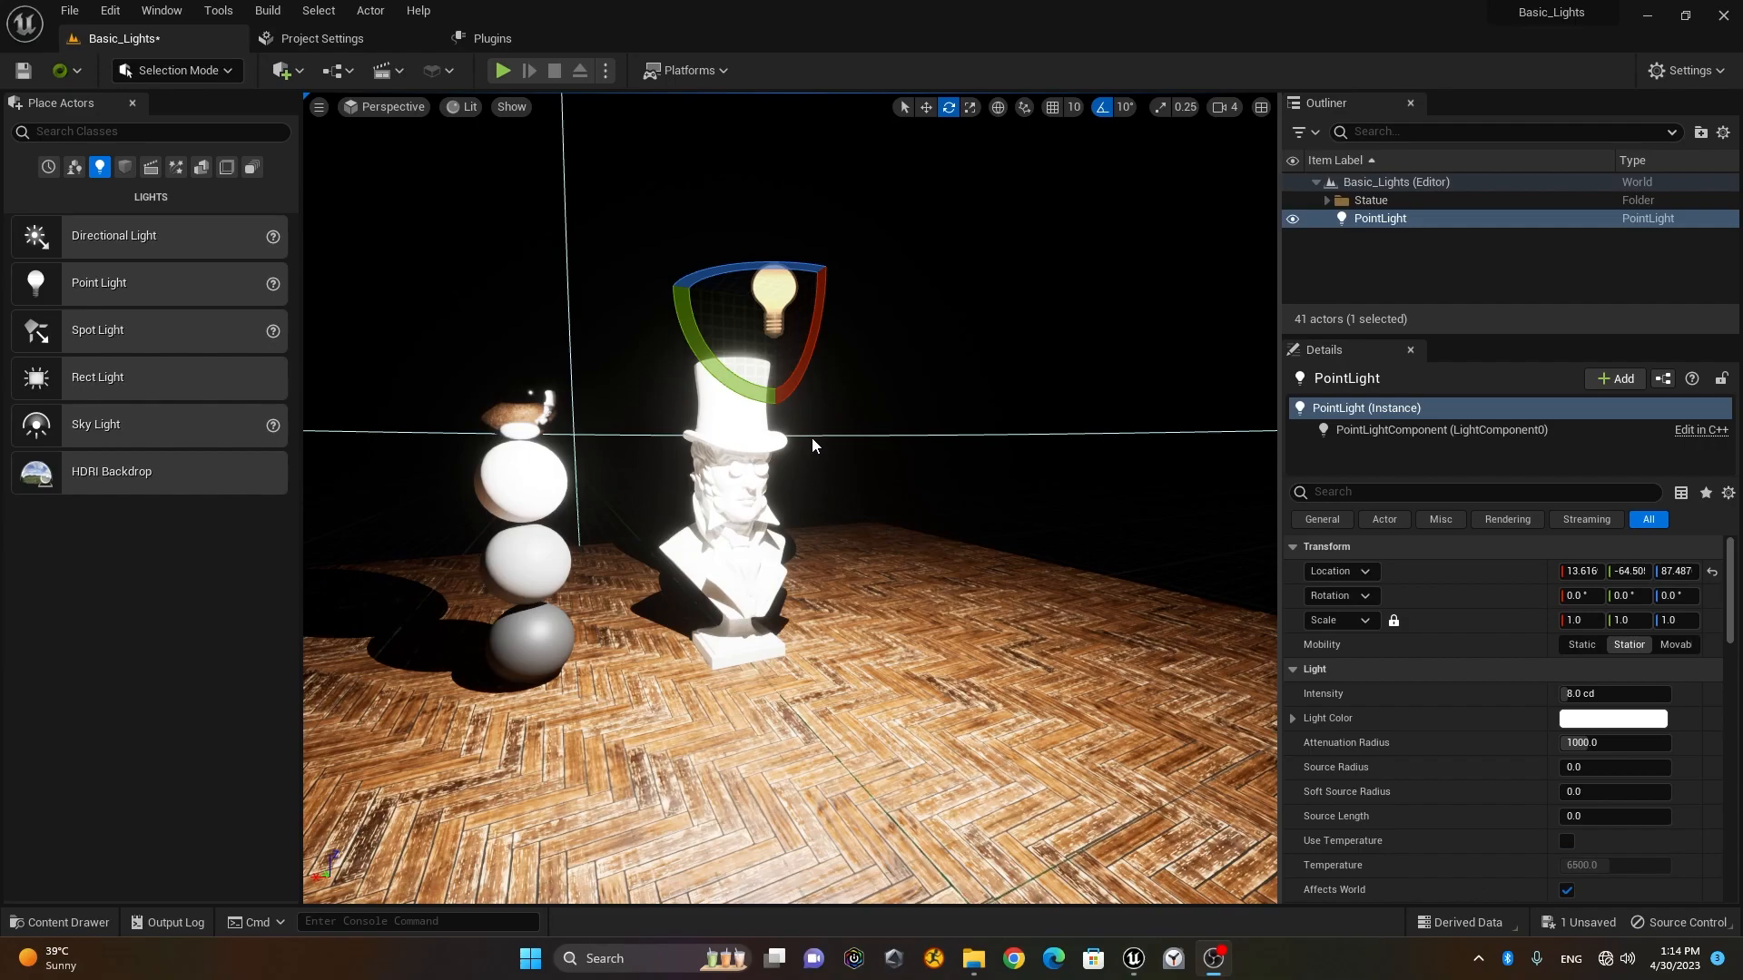
Step: Examine the point light's full attenuation sphere and scale its attenuation radius down to about 348
{"action": "scroll", "coordinate": [806, 425], "scroll_direction": "down", "scroll_amount": 10}
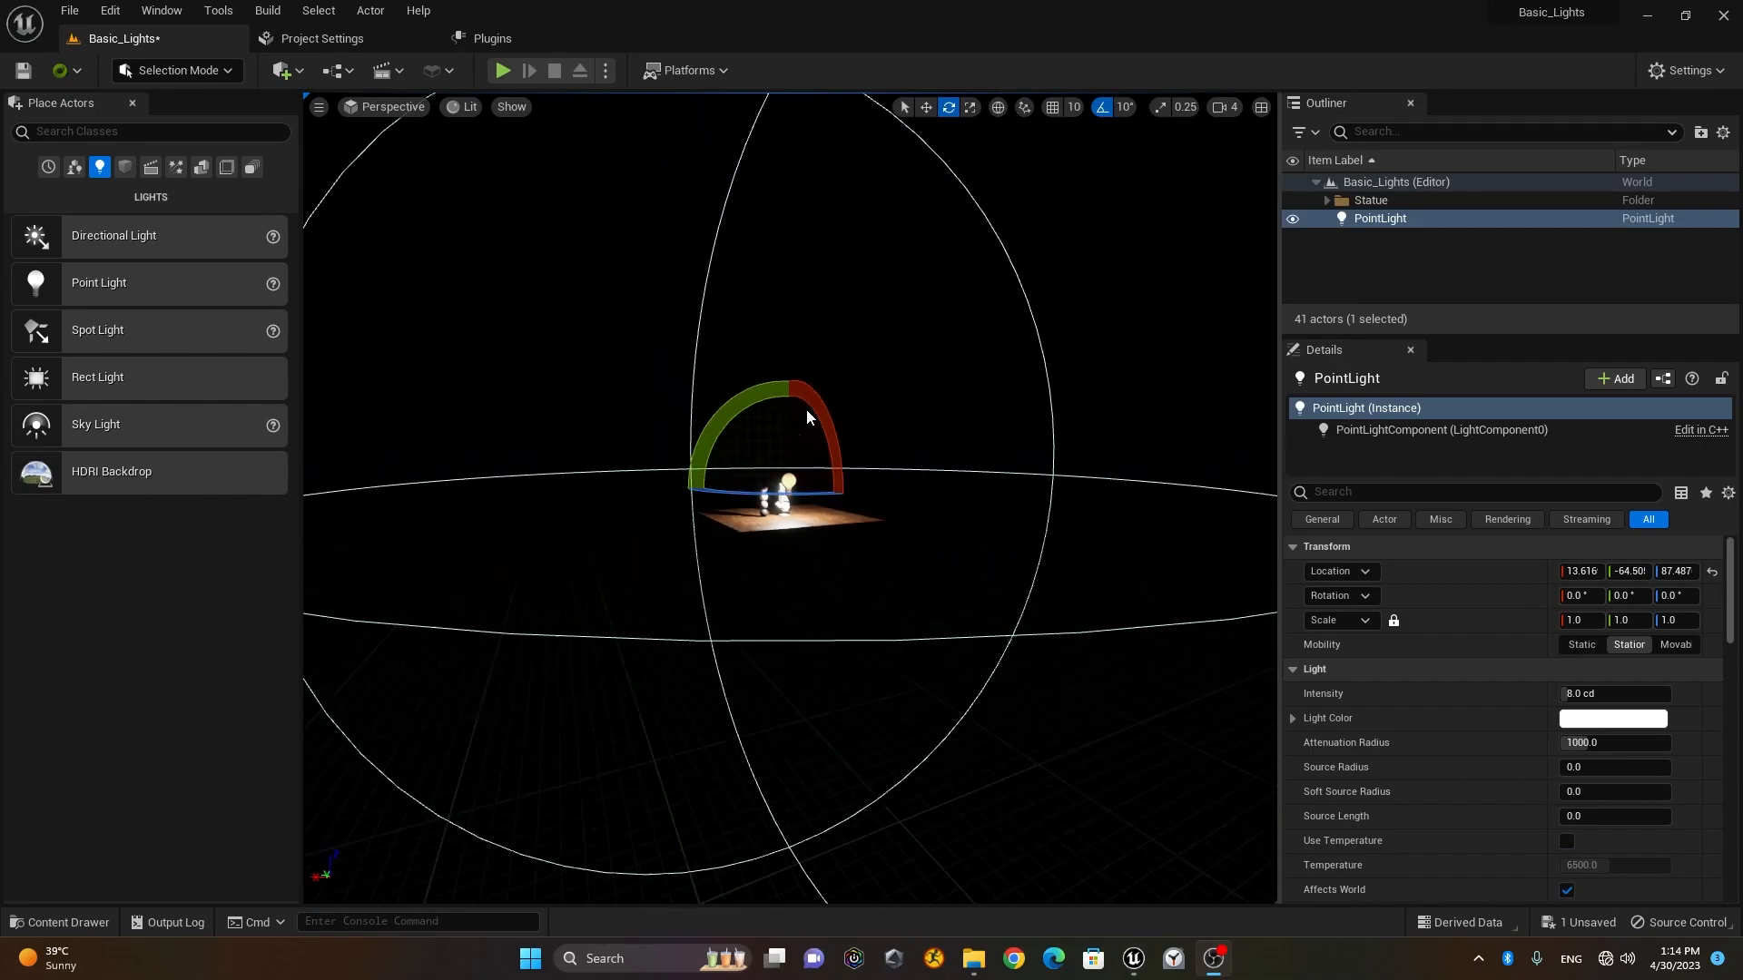
{"action": "left_click_drag", "start_coordinate": [832, 465], "coordinate": [976, 555], "text": "alt"}
{"action": "key", "text": "ctrl+z"}
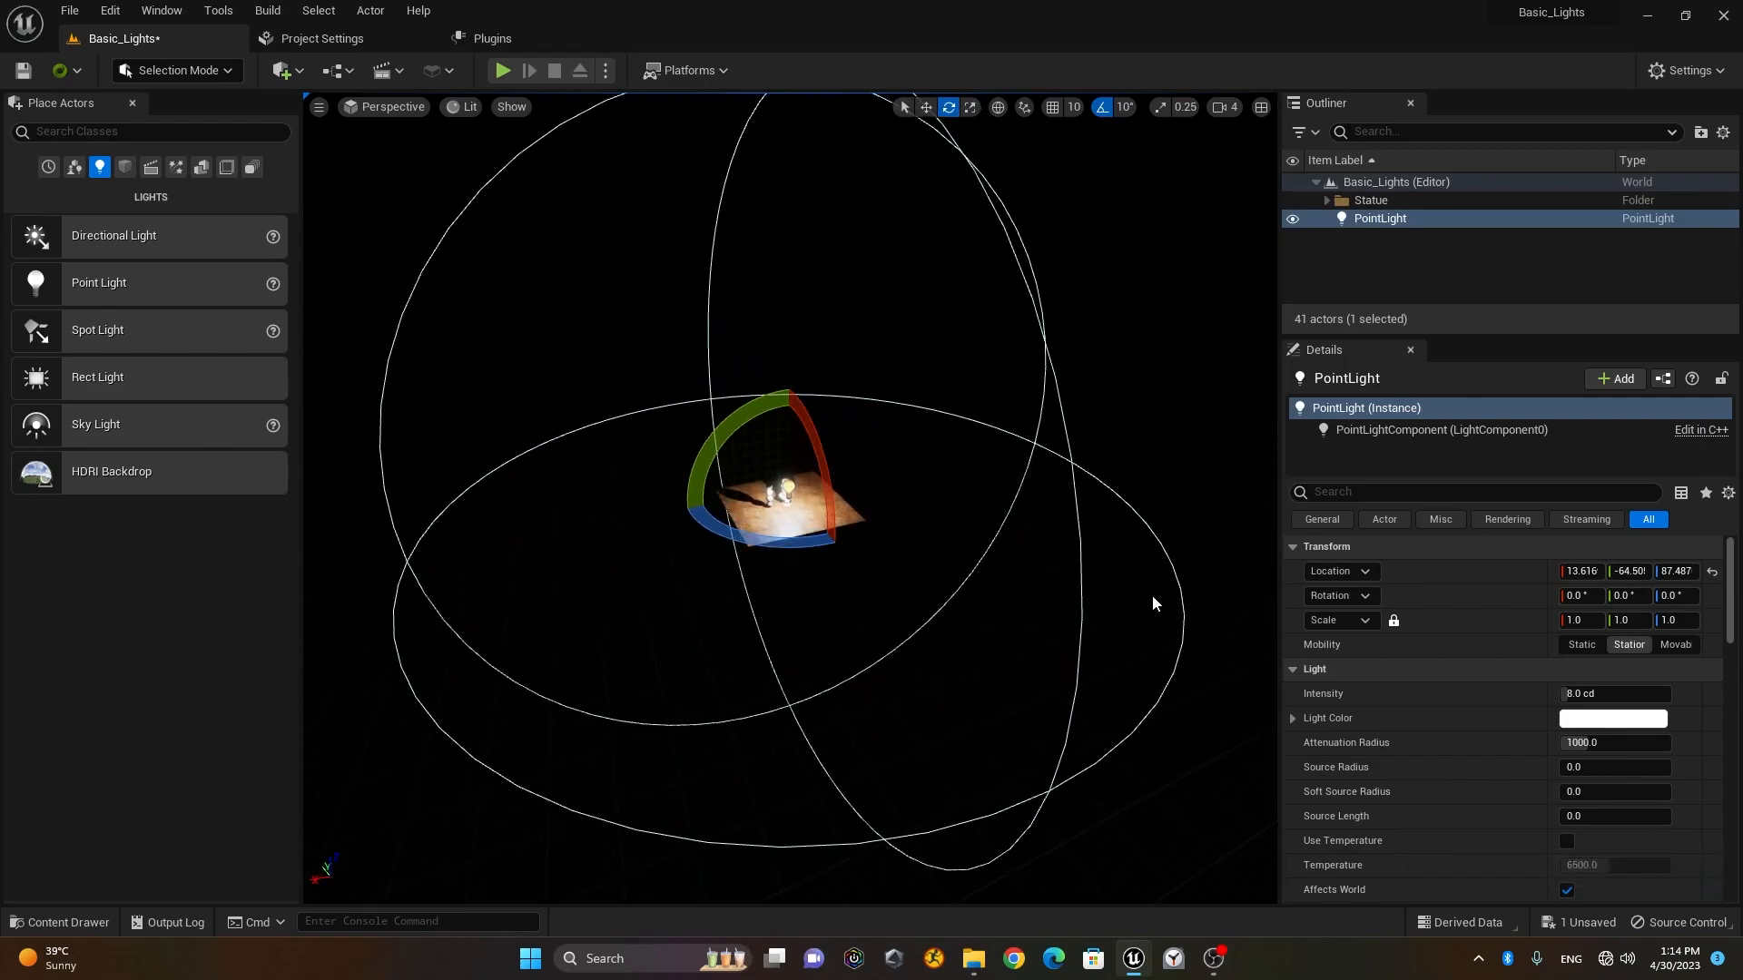
{"action": "left_click_drag", "start_coordinate": [731, 772], "coordinate": [953, 722], "text": "alt"}
{"action": "right_click_drag", "start_coordinate": [953, 723], "coordinate": [1033, 708], "text": "alt"}
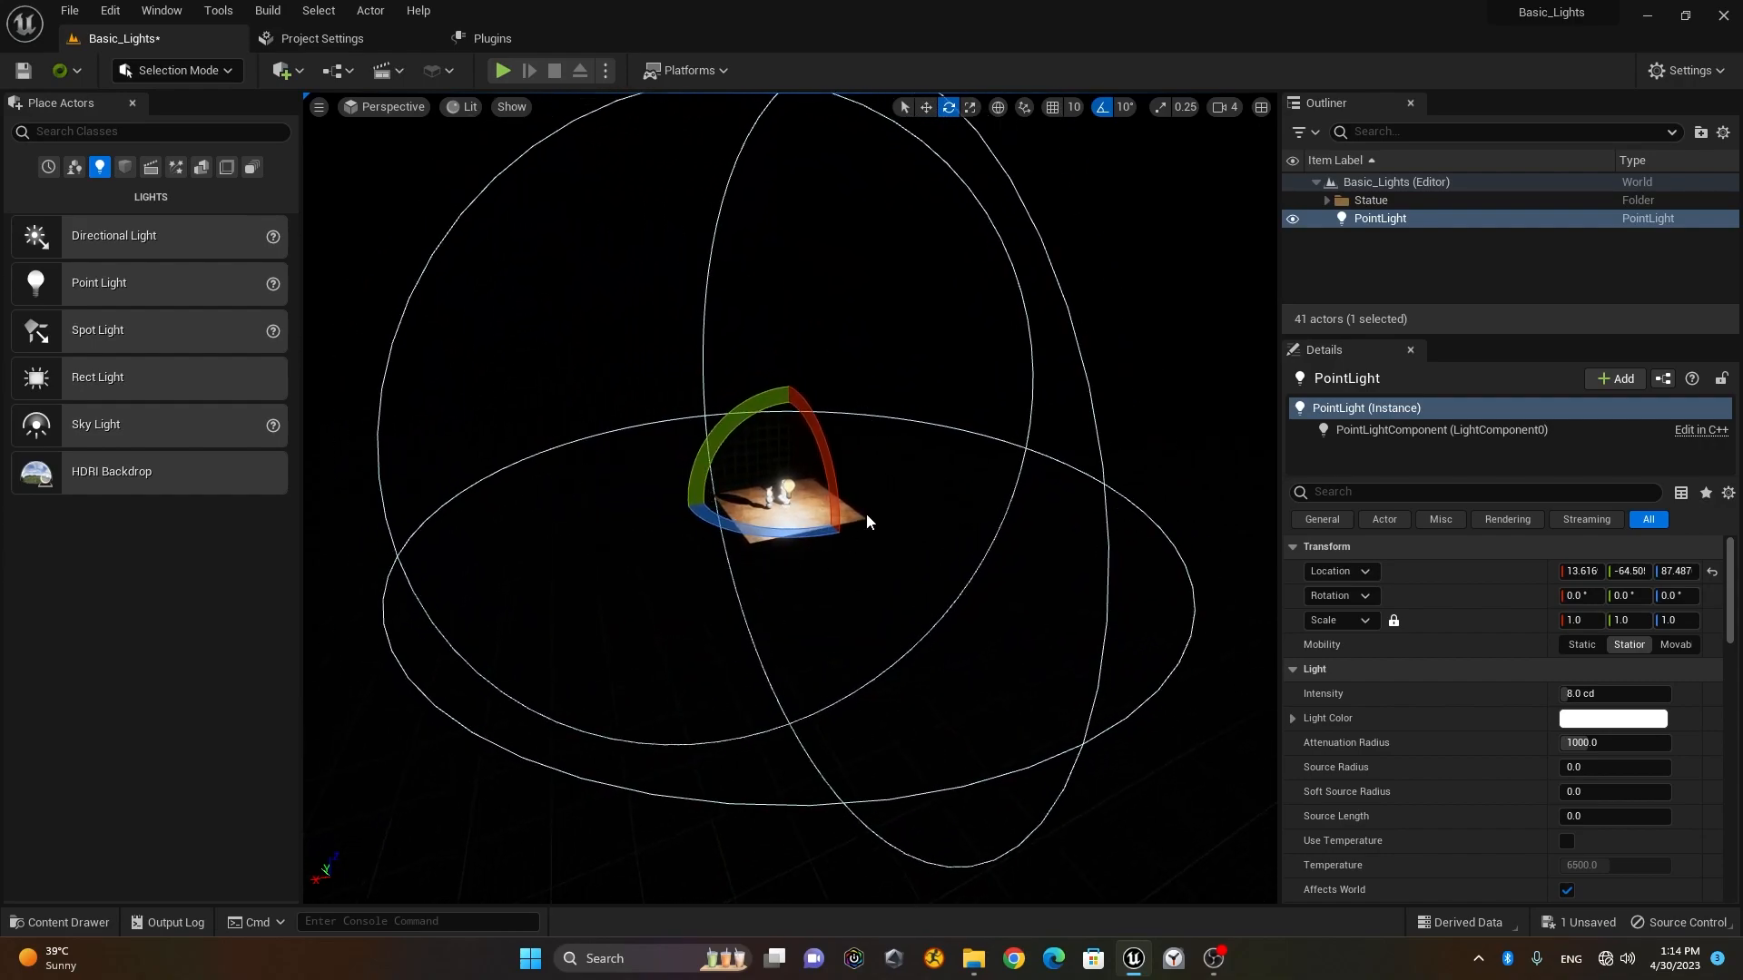
{"action": "mouse_move", "coordinate": [885, 410]}
{"action": "right_mouse_down", "text": "alt"}
{"action": "mouse_move", "coordinate": [1008, 404]}
{"action": "mouse_move", "coordinate": [872, 413]}
{"action": "mouse_move", "coordinate": [879, 401]}
{"action": "right_mouse_up", "text": "alt"}
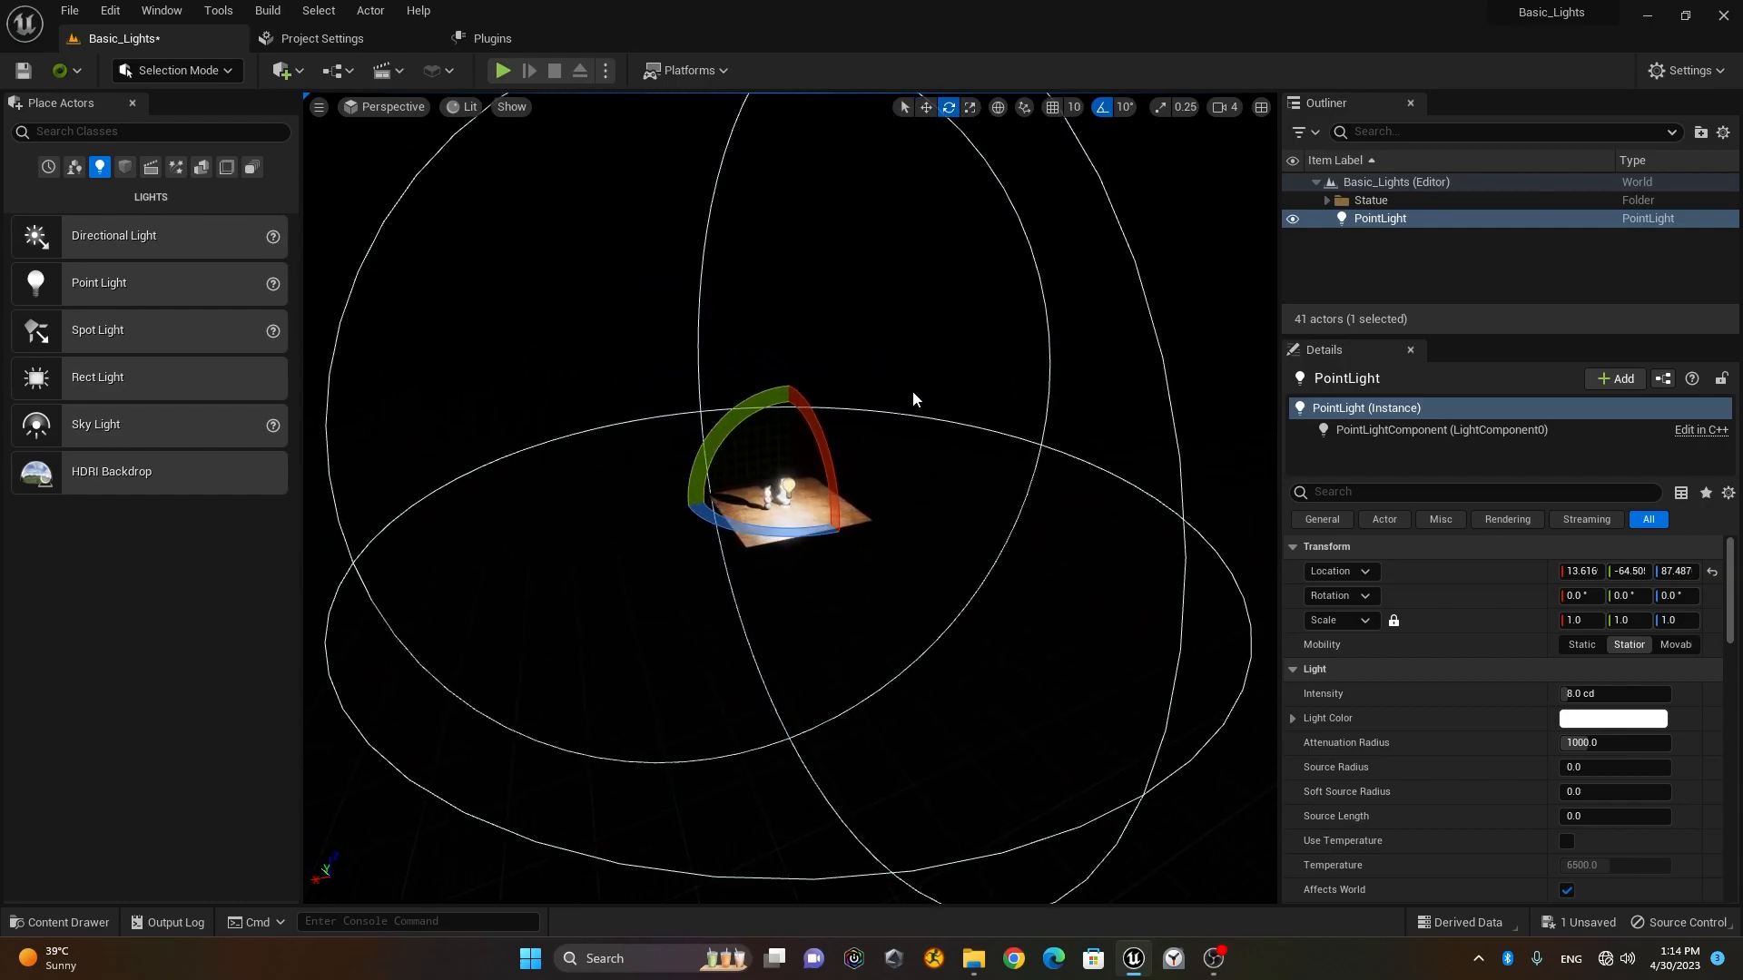
{"action": "key", "text": "w"}
{"action": "key", "text": "r"}
{"action": "left_click_drag", "start_coordinate": [788, 490], "coordinate": [752, 448]}
{"action": "scroll", "coordinate": [751, 448], "scroll_direction": "up", "scroll_amount": 5}
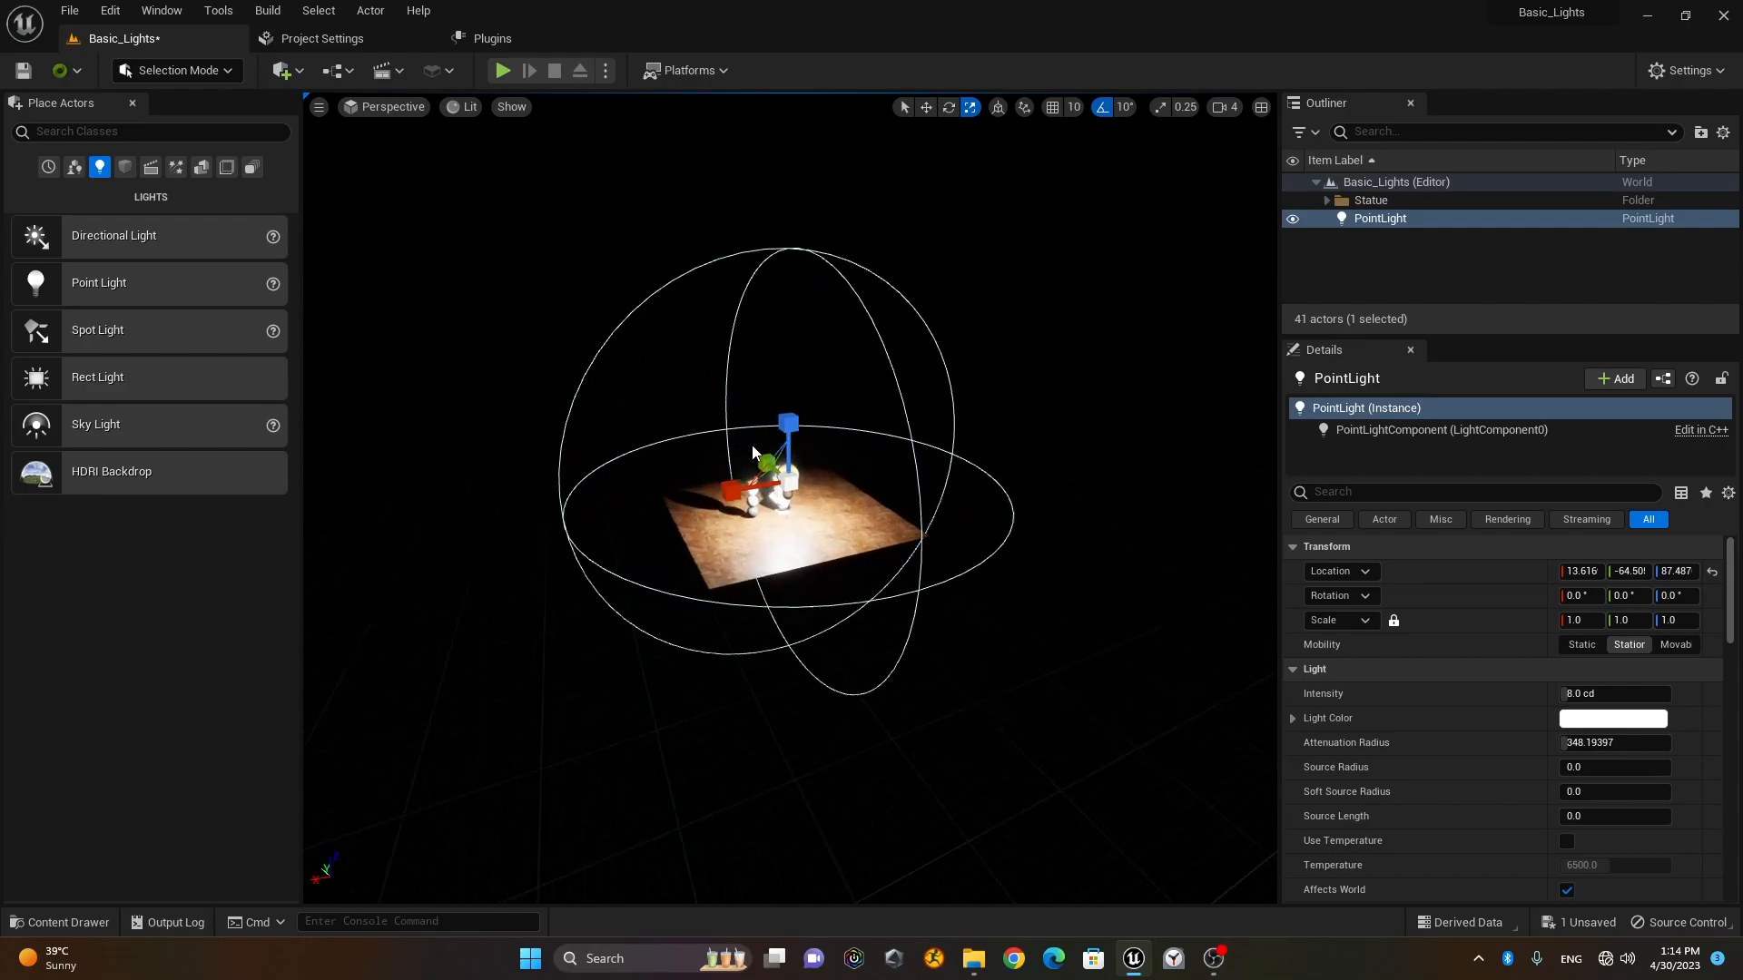
Step: Shrink the point light's attenuation radius to about 79 and examine how far its light reaches around the statue
{"action": "right_click_drag", "start_coordinate": [752, 449], "coordinate": [757, 381]}
{"action": "key", "text": "w"}
{"action": "left_click_drag", "start_coordinate": [757, 381], "coordinate": [771, 430], "text": "alt"}
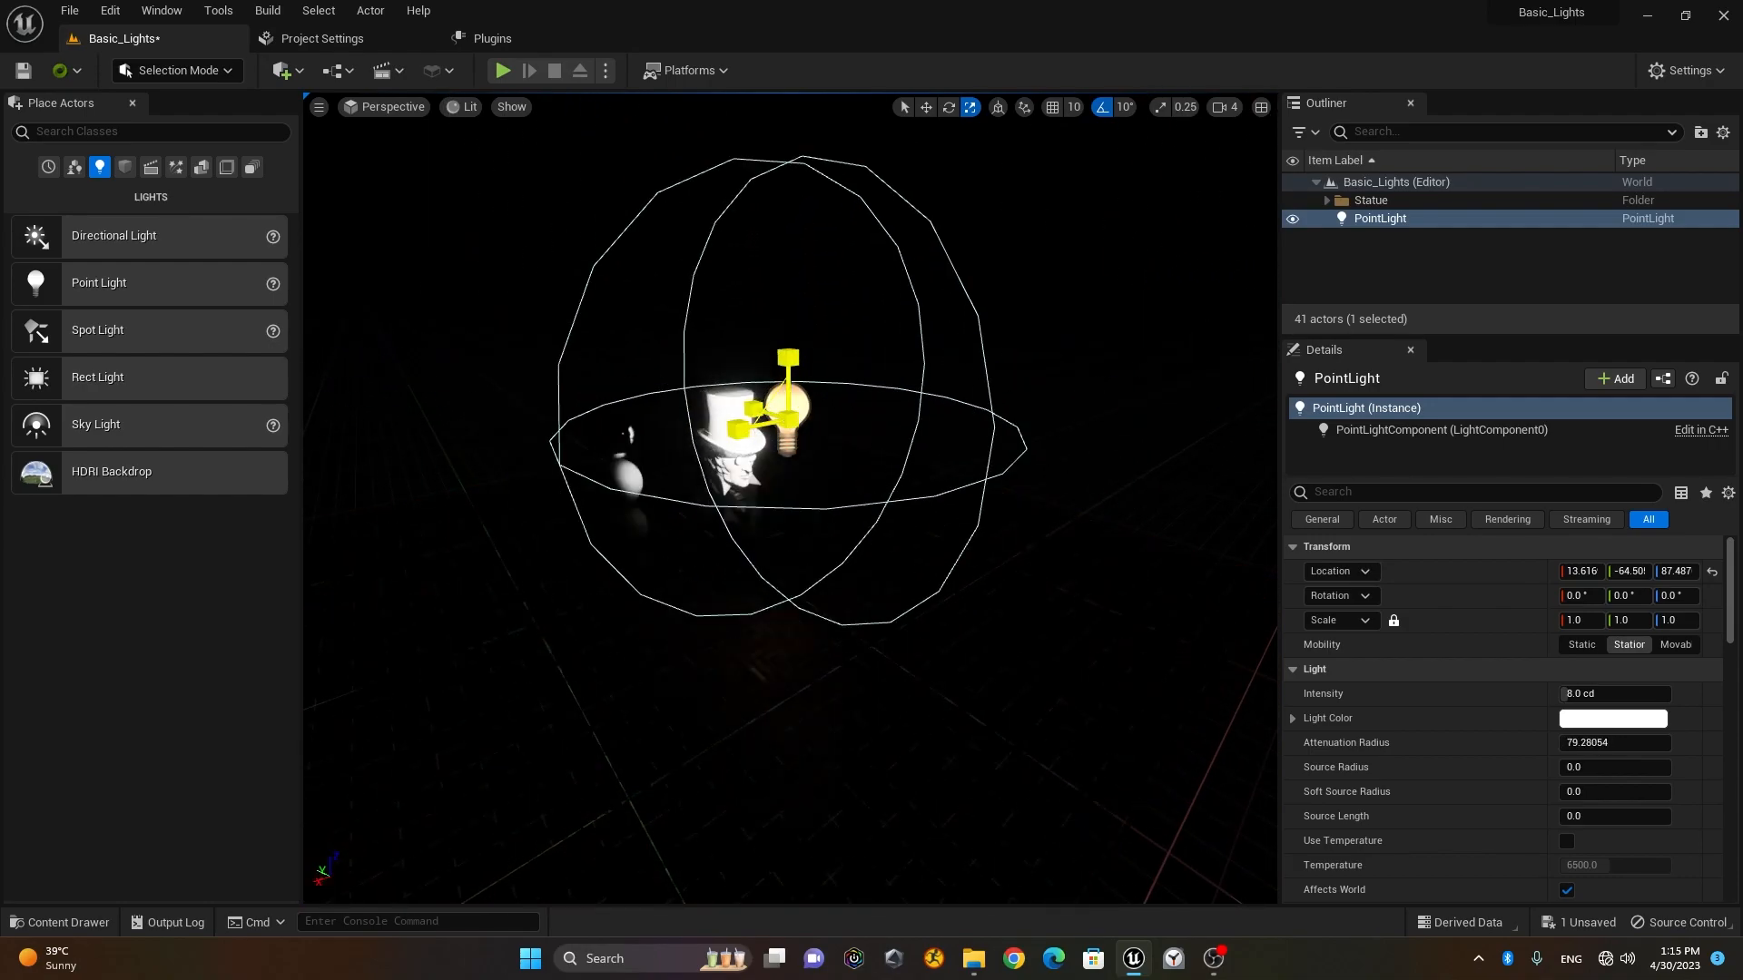
{"action": "right_click_drag", "start_coordinate": [623, 541], "coordinate": [623, 541]}
{"action": "key", "text": "w"}
{"action": "left_click_drag", "start_coordinate": [724, 445], "coordinate": [669, 390], "text": "alt"}
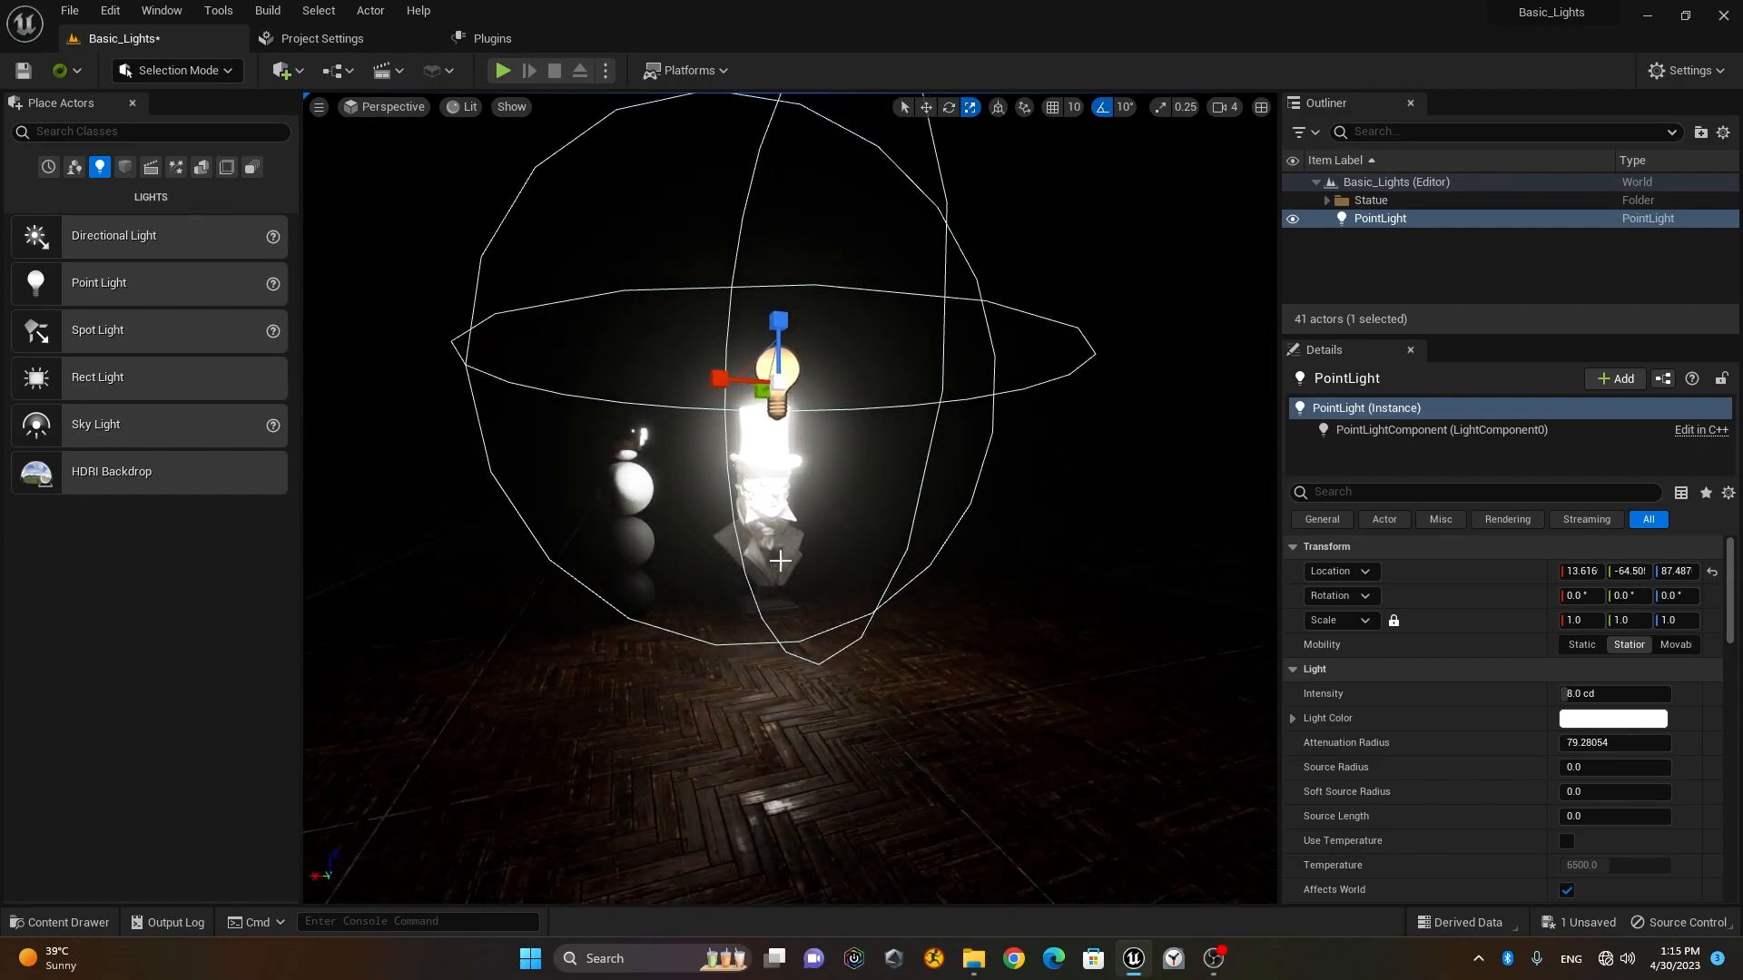
{"action": "left_click_drag", "start_coordinate": [680, 511], "coordinate": [692, 479], "text": "alt"}
Step: Scale the point light's attenuation radius up to about 543 and check the lit floor around the statue
{"action": "left_click_drag", "start_coordinate": [774, 383], "coordinate": [846, 332]}
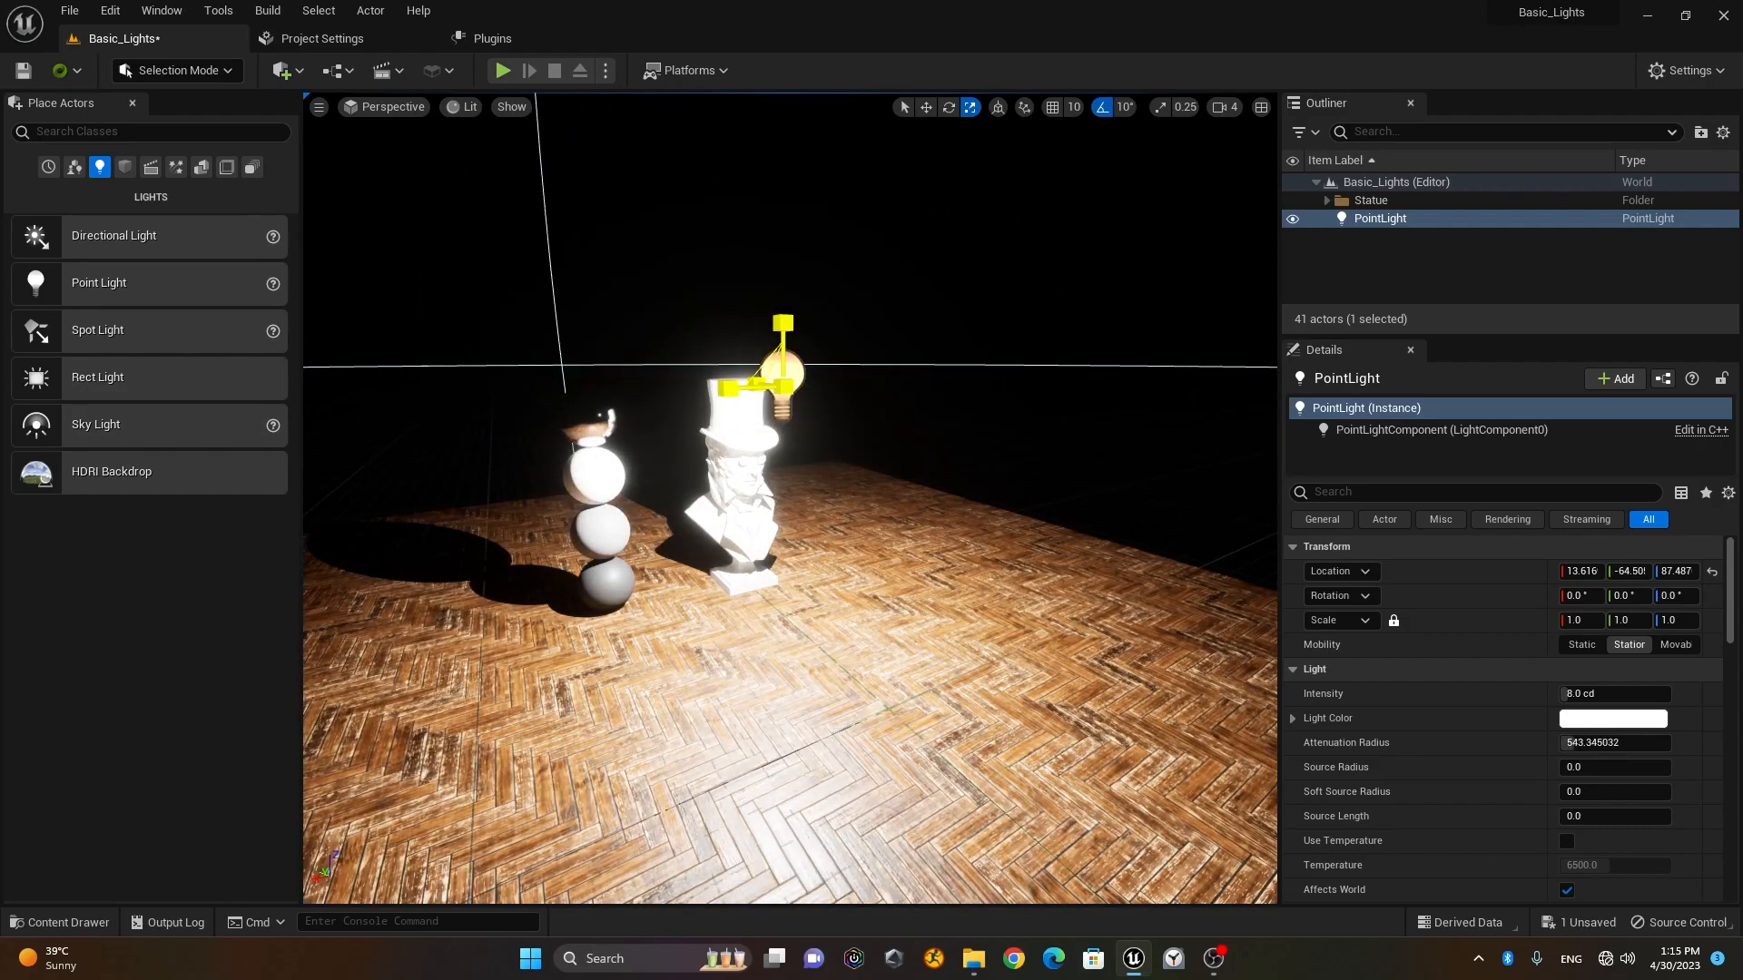
{"action": "right_click_drag", "start_coordinate": [1024, 447], "coordinate": [980, 518], "text": "alt"}
{"action": "left_click_drag", "start_coordinate": [1000, 427], "coordinate": [1062, 386], "text": "alt"}
{"action": "right_click_drag", "start_coordinate": [1000, 427], "coordinate": [1044, 381], "text": "alt"}
{"action": "left_click_drag", "start_coordinate": [999, 427], "coordinate": [1007, 418], "text": "alt"}
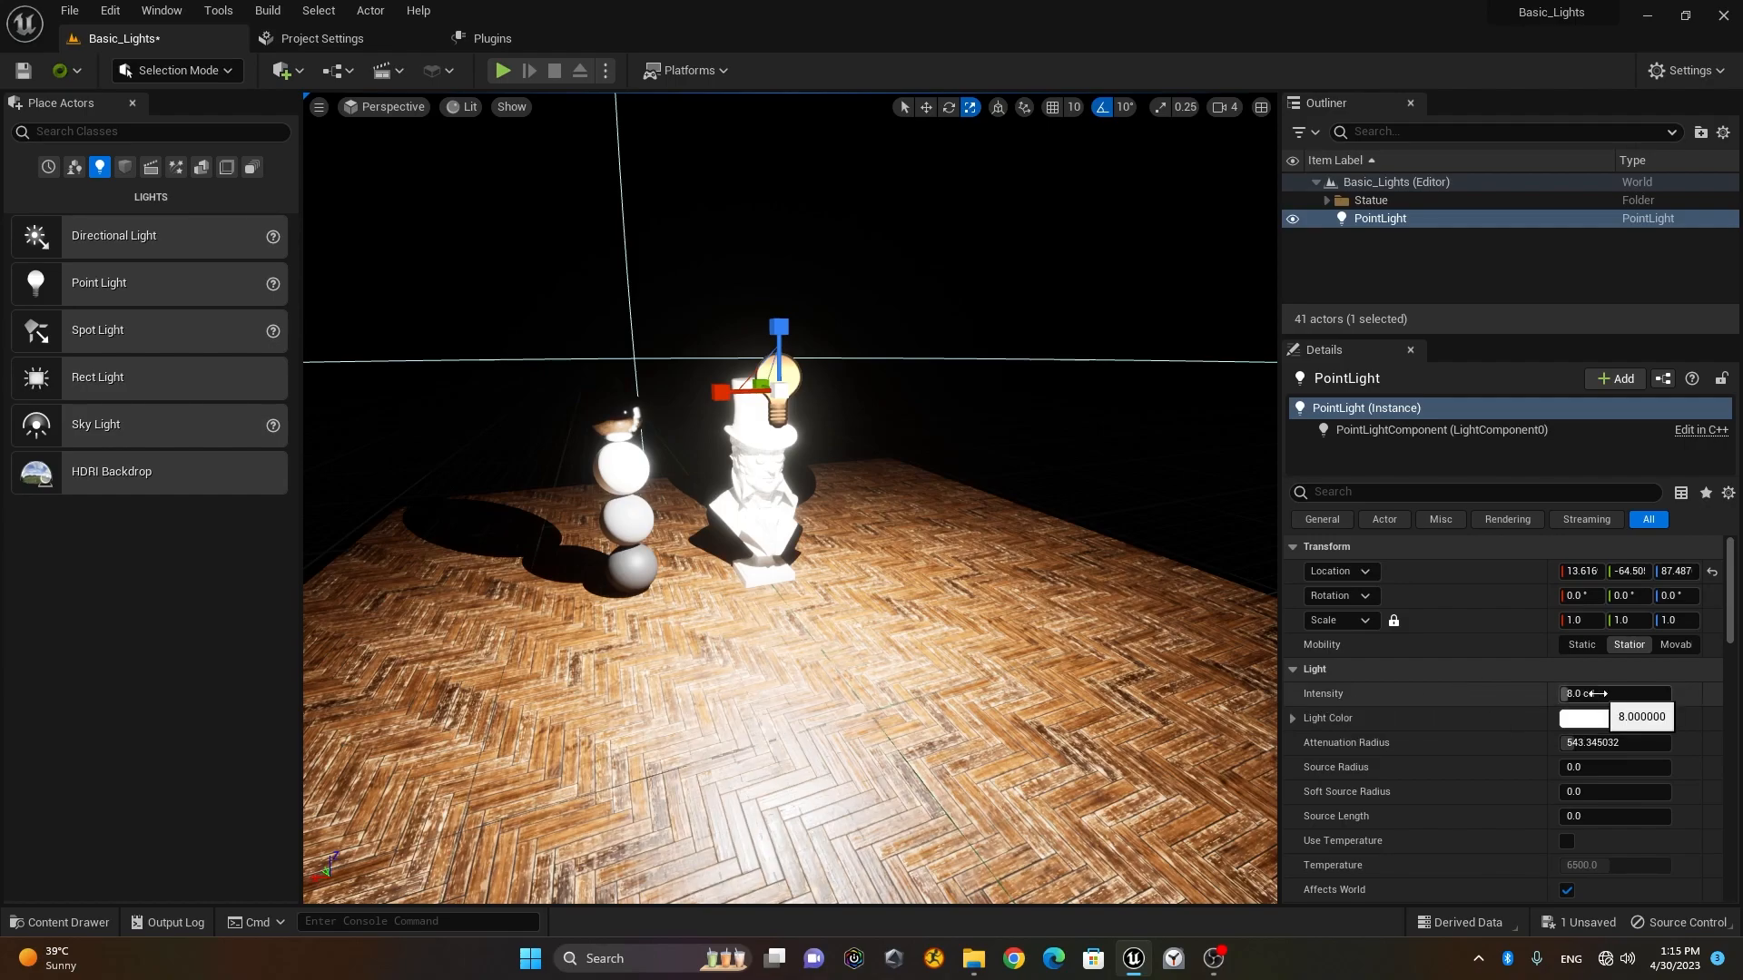
Step: Try the point light's Intensity at 0, 1 and 0.5 cd, and set it to 0.1 cd
{"action": "left_click_drag", "start_coordinate": [1598, 695], "coordinate": [1648, 701]}
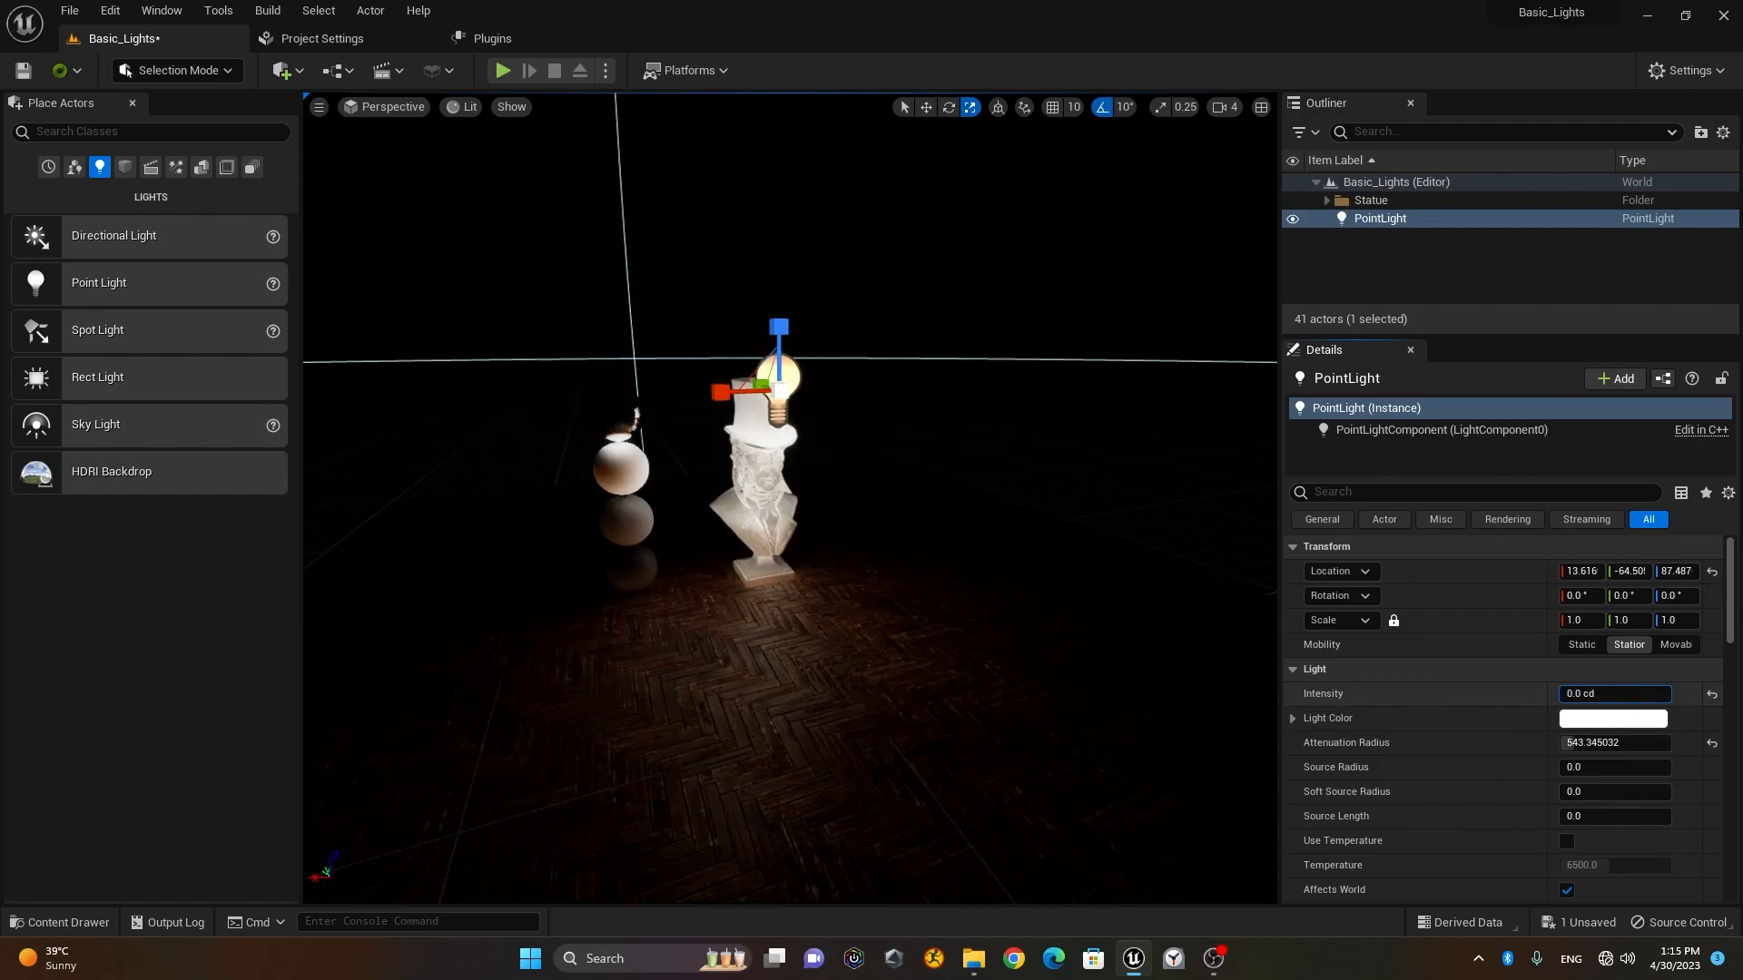
{"action": "left_click", "coordinate": [1603, 696]}
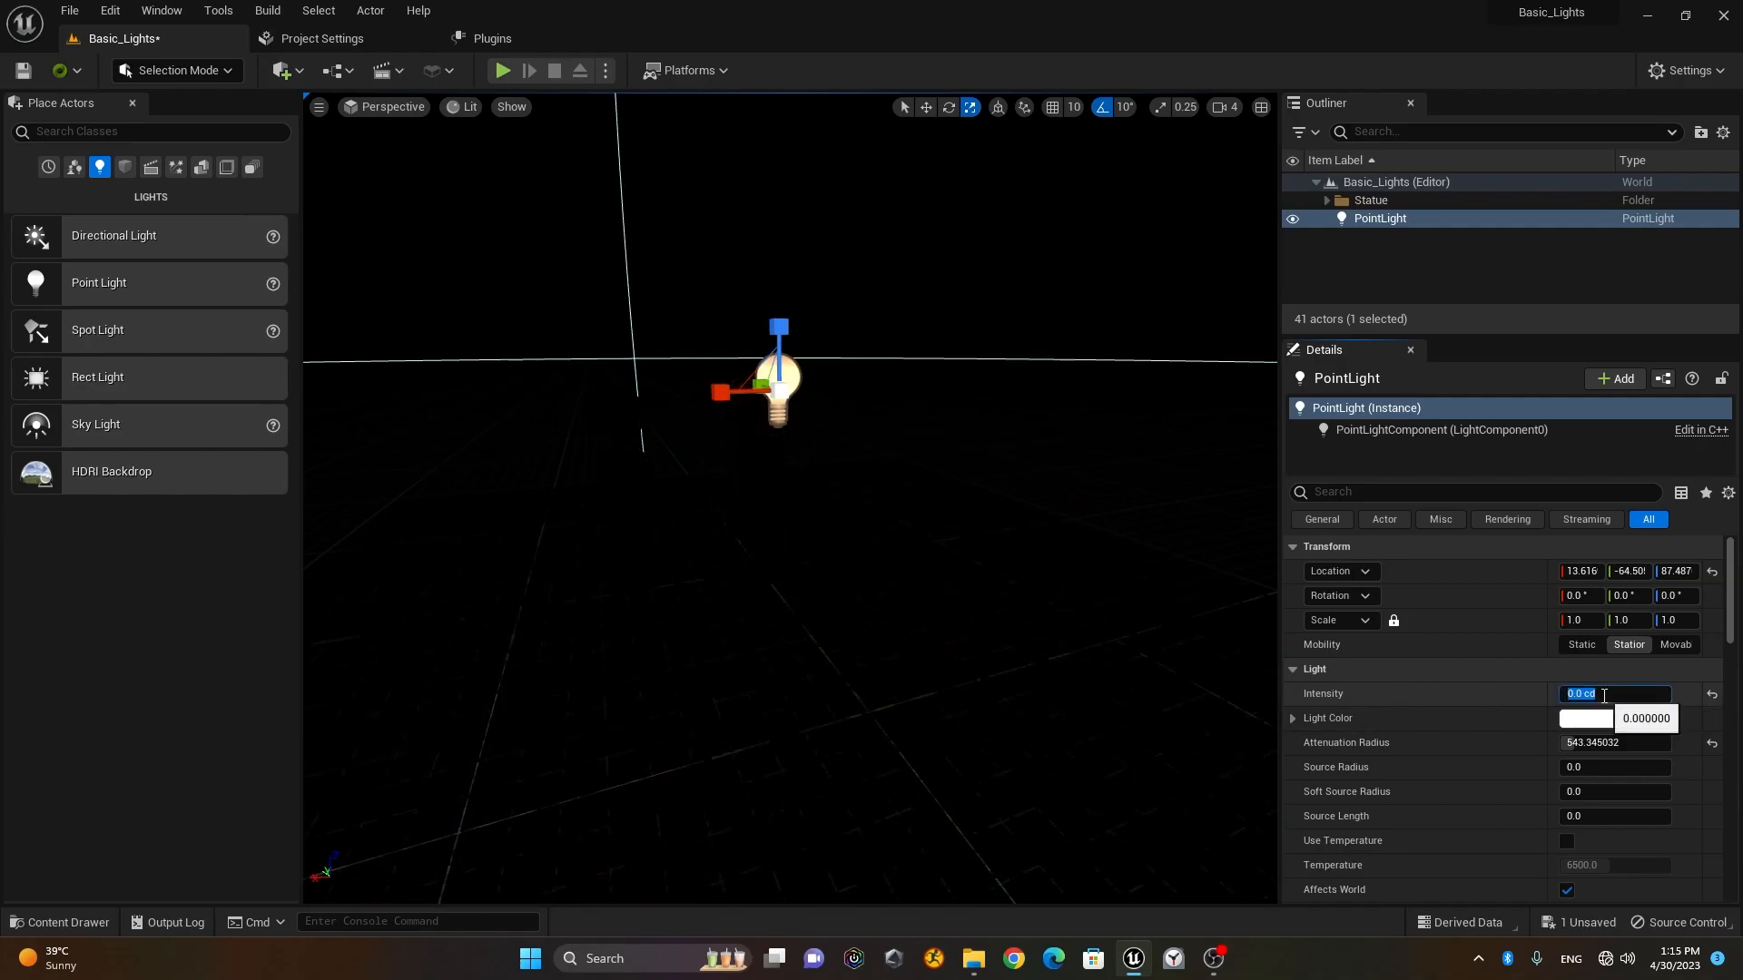
{"action": "key", "text": "Return"}
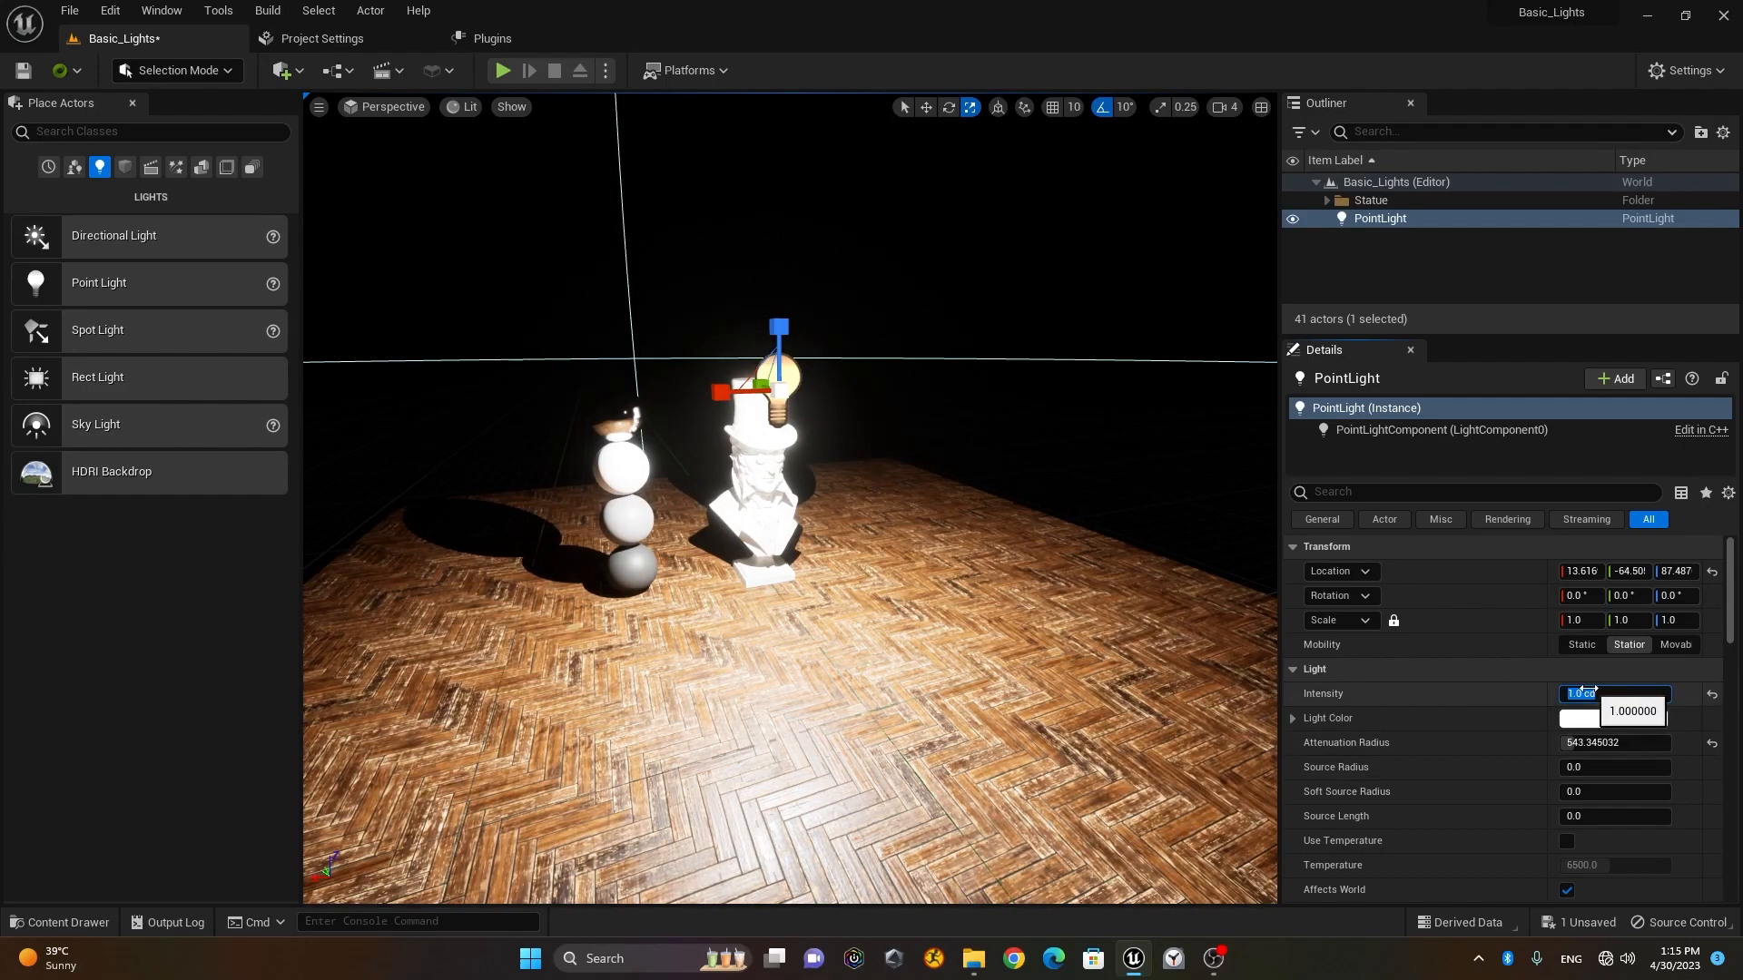
{"action": "key", "text": "Return"}
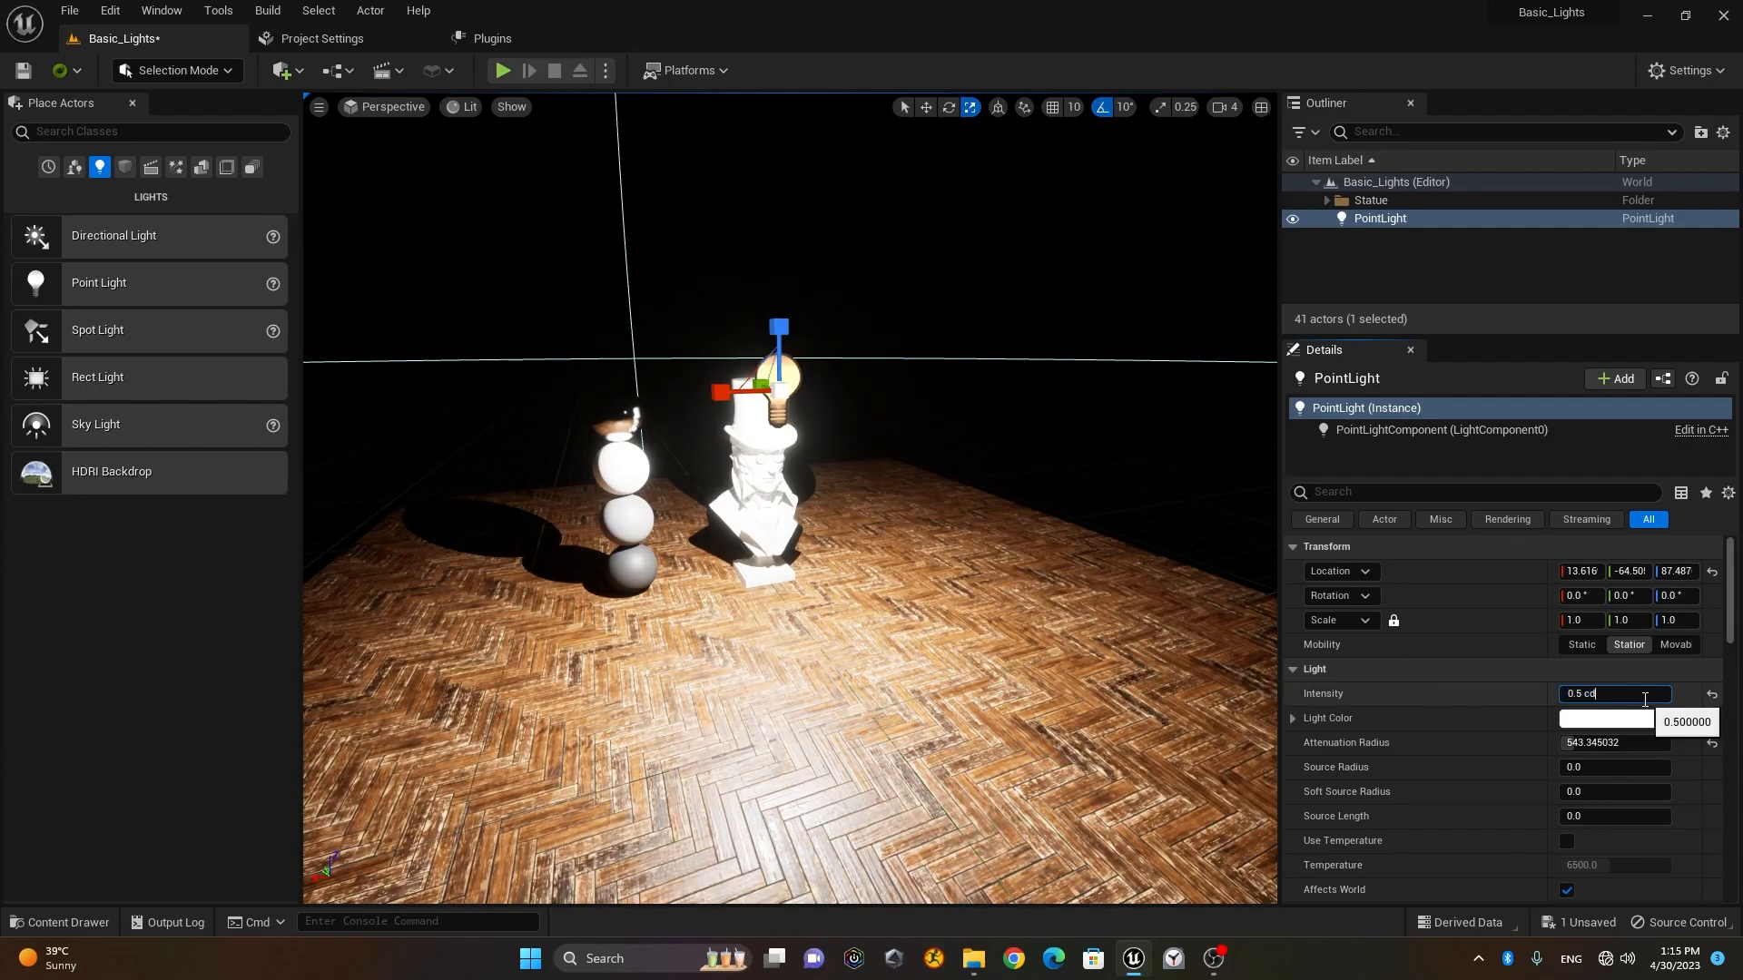
{"action": "type", "text": "0.1"}
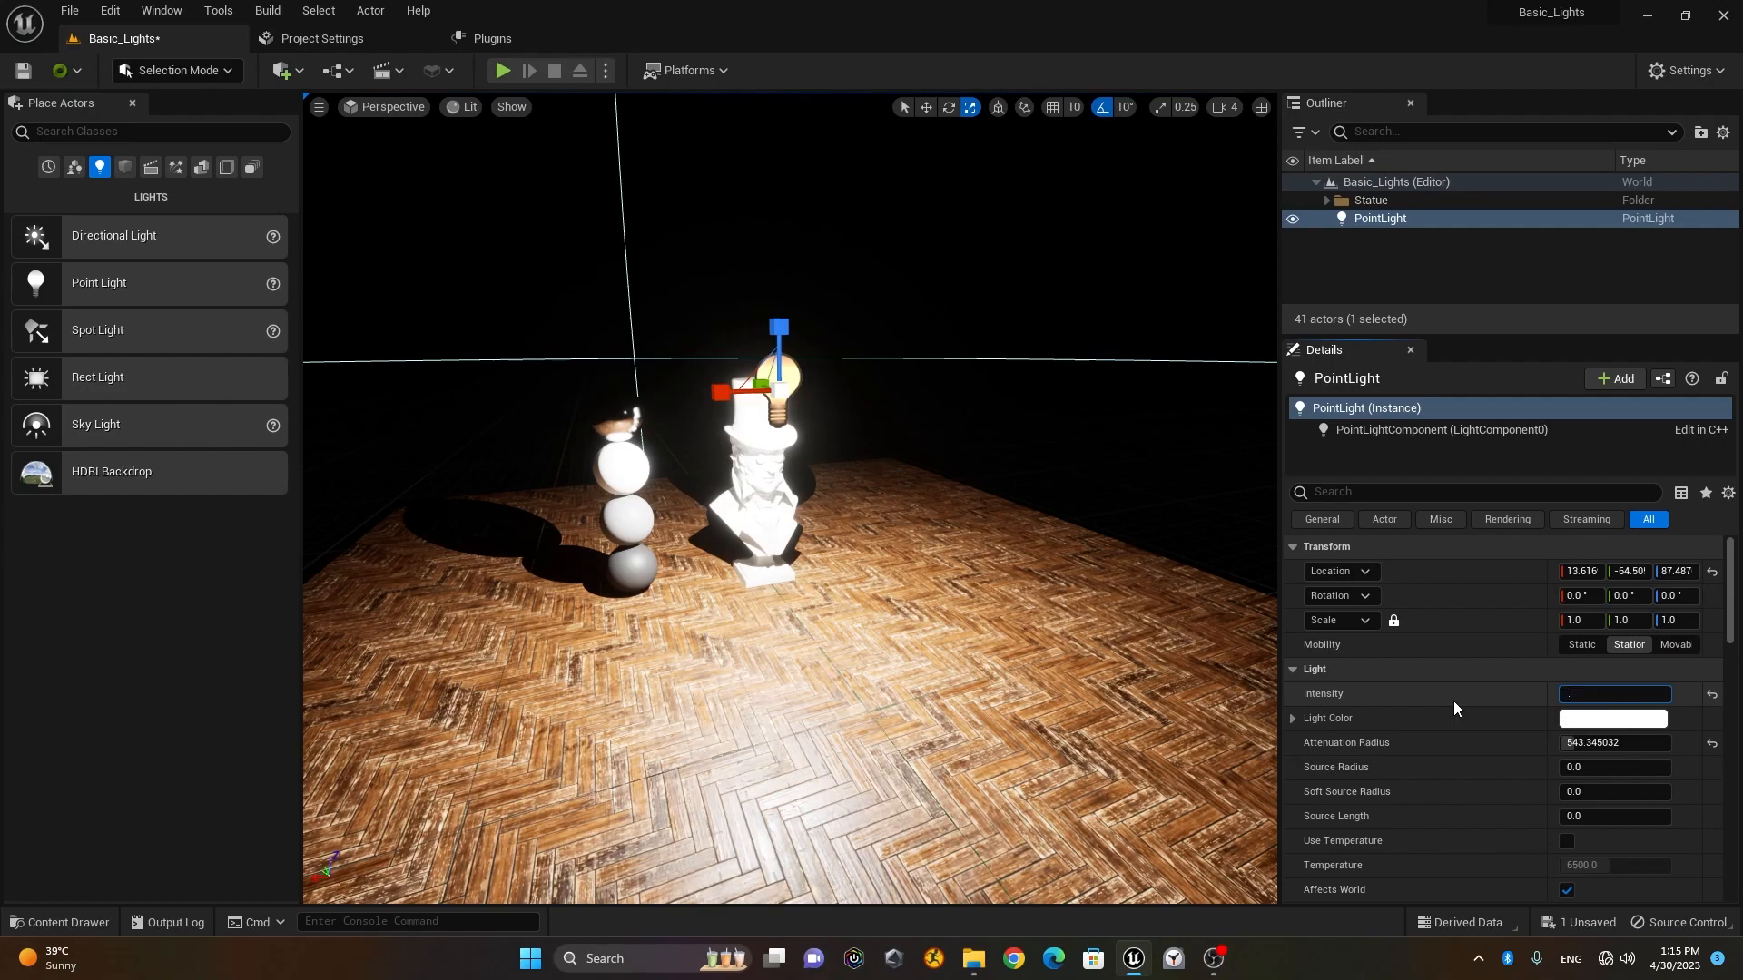
{"action": "key", "text": "Return"}
Step: Lower the point light vertically to about Z 82.1, just above the statue's hat
{"action": "key", "text": "w"}
{"action": "right_click_drag", "start_coordinate": [919, 548], "coordinate": [919, 549]}
{"action": "key", "text": "w"}
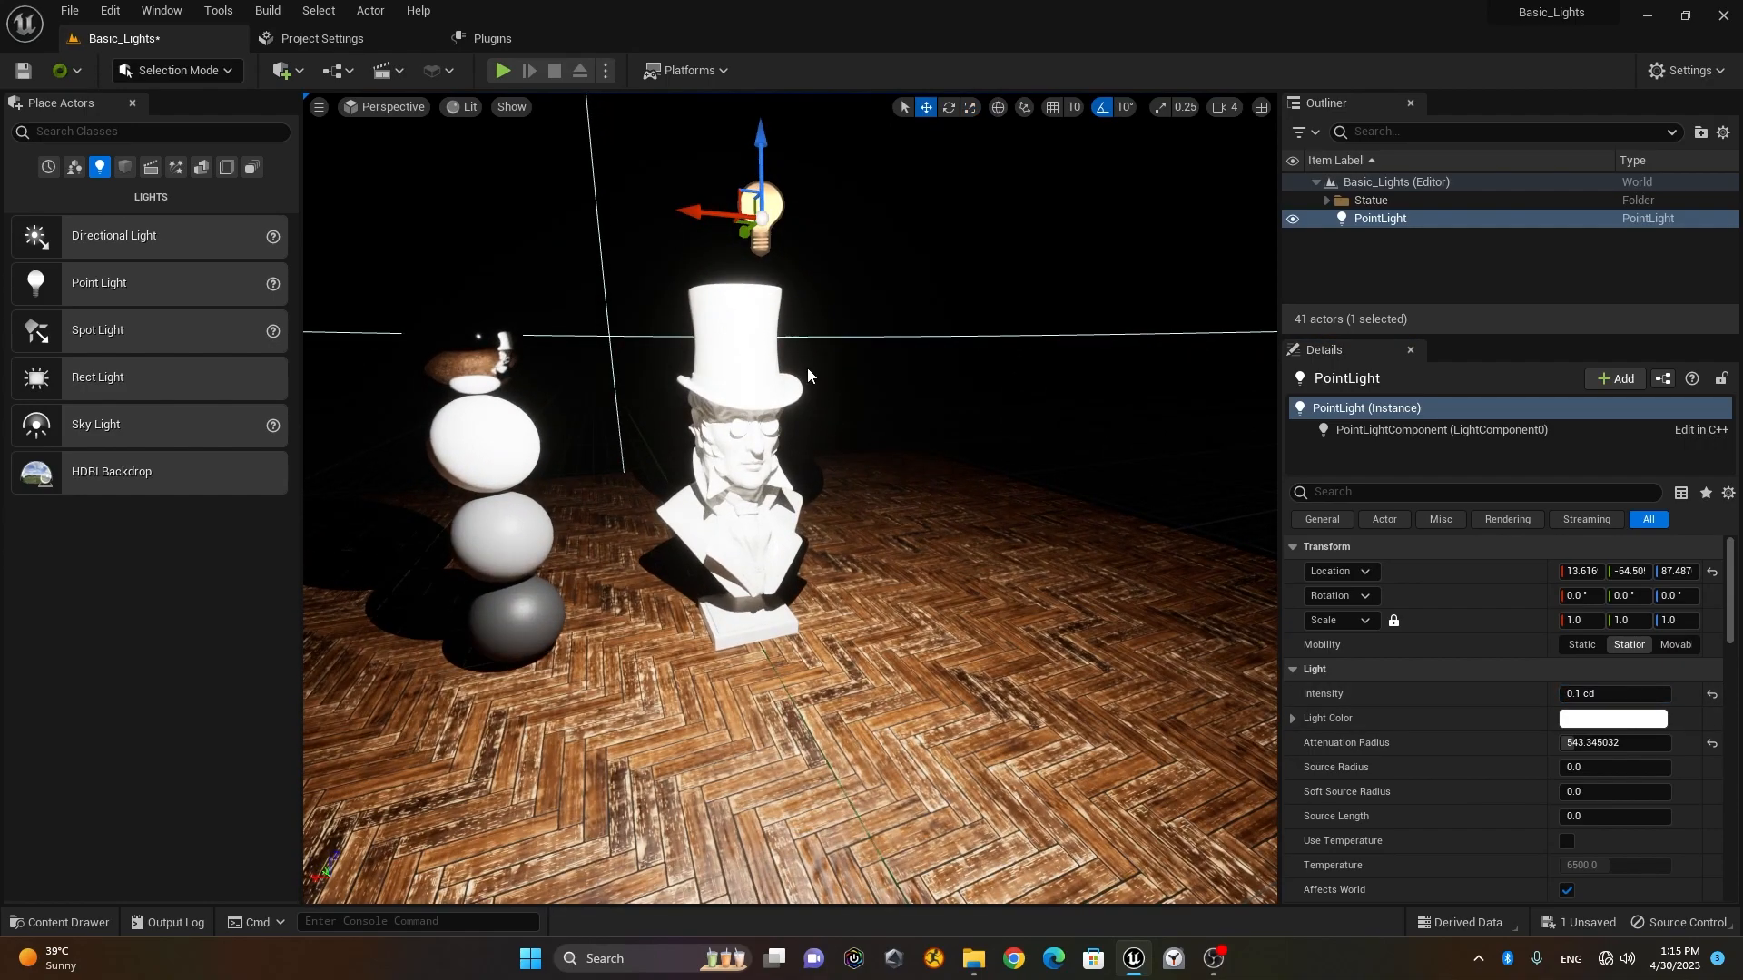
{"action": "left_click_drag", "start_coordinate": [757, 171], "coordinate": [734, 225]}
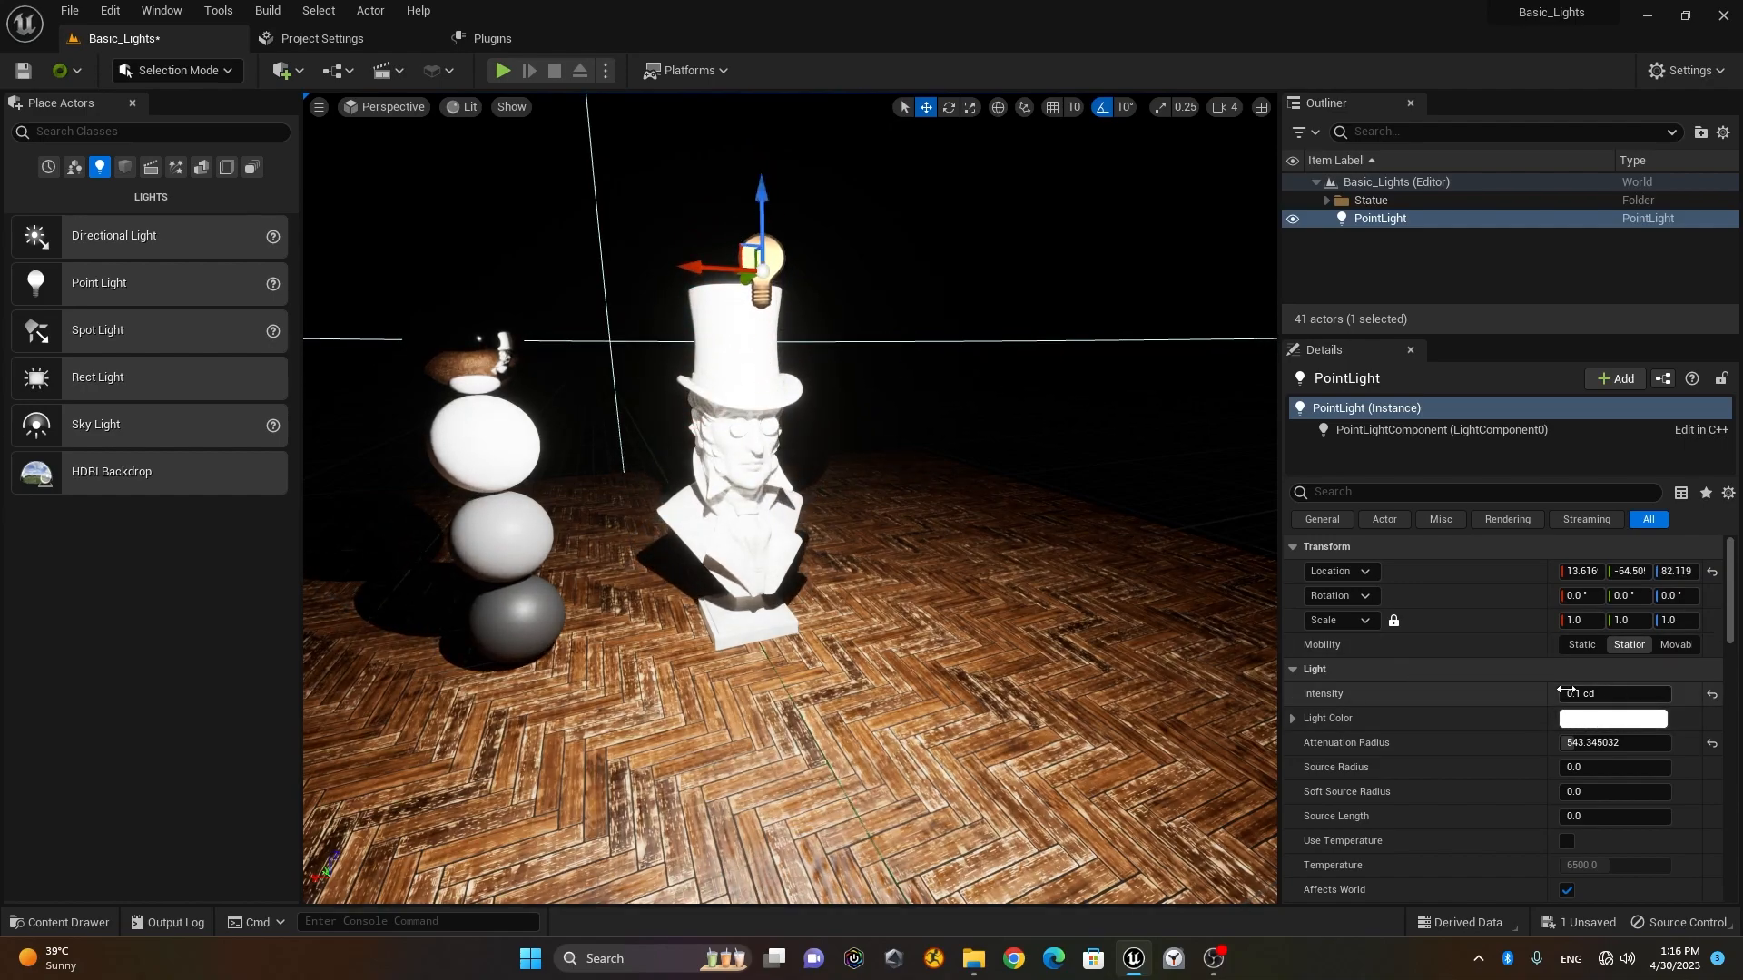
Step: Set the point light's Light Color to a very pale yellow
{"action": "left_click", "coordinate": [1613, 719]}
{"action": "mouse_move", "coordinate": [1331, 644]}
{"action": "left_mouse_down"}
{"action": "mouse_move", "coordinate": [1370, 687]}
{"action": "mouse_move", "coordinate": [1357, 667]}
{"action": "left_mouse_up"}
{"action": "left_click_drag", "start_coordinate": [1459, 617], "coordinate": [1462, 666]}
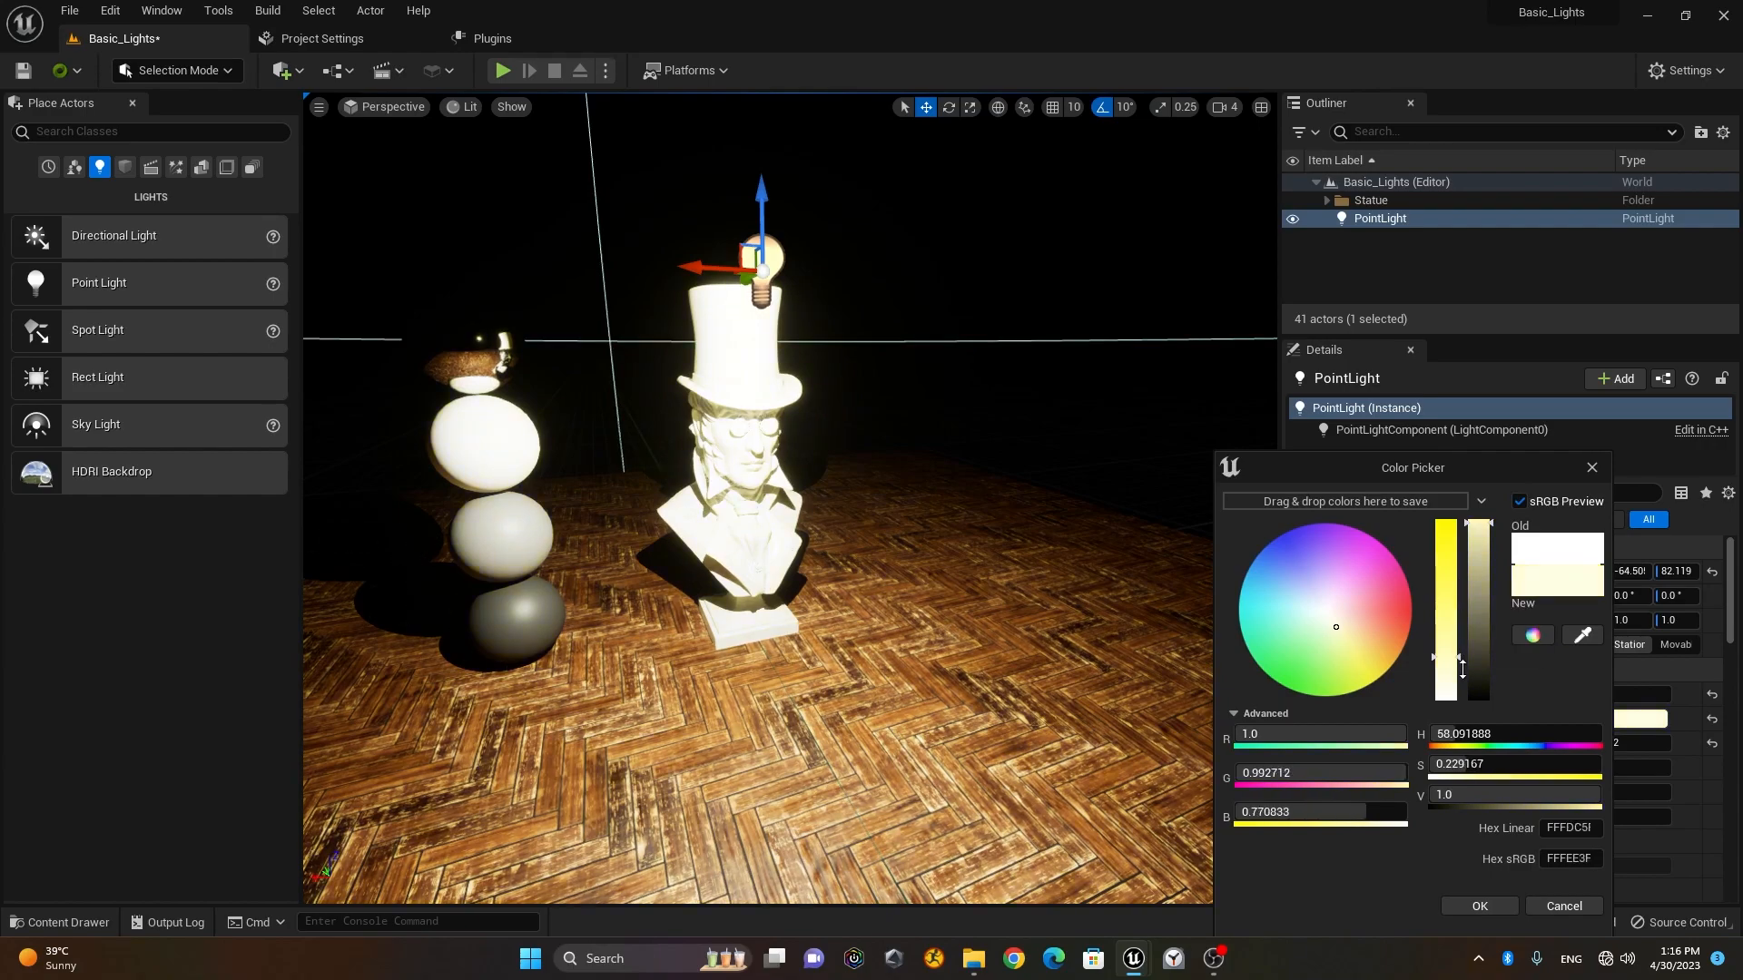
{"action": "left_click", "coordinate": [1500, 910]}
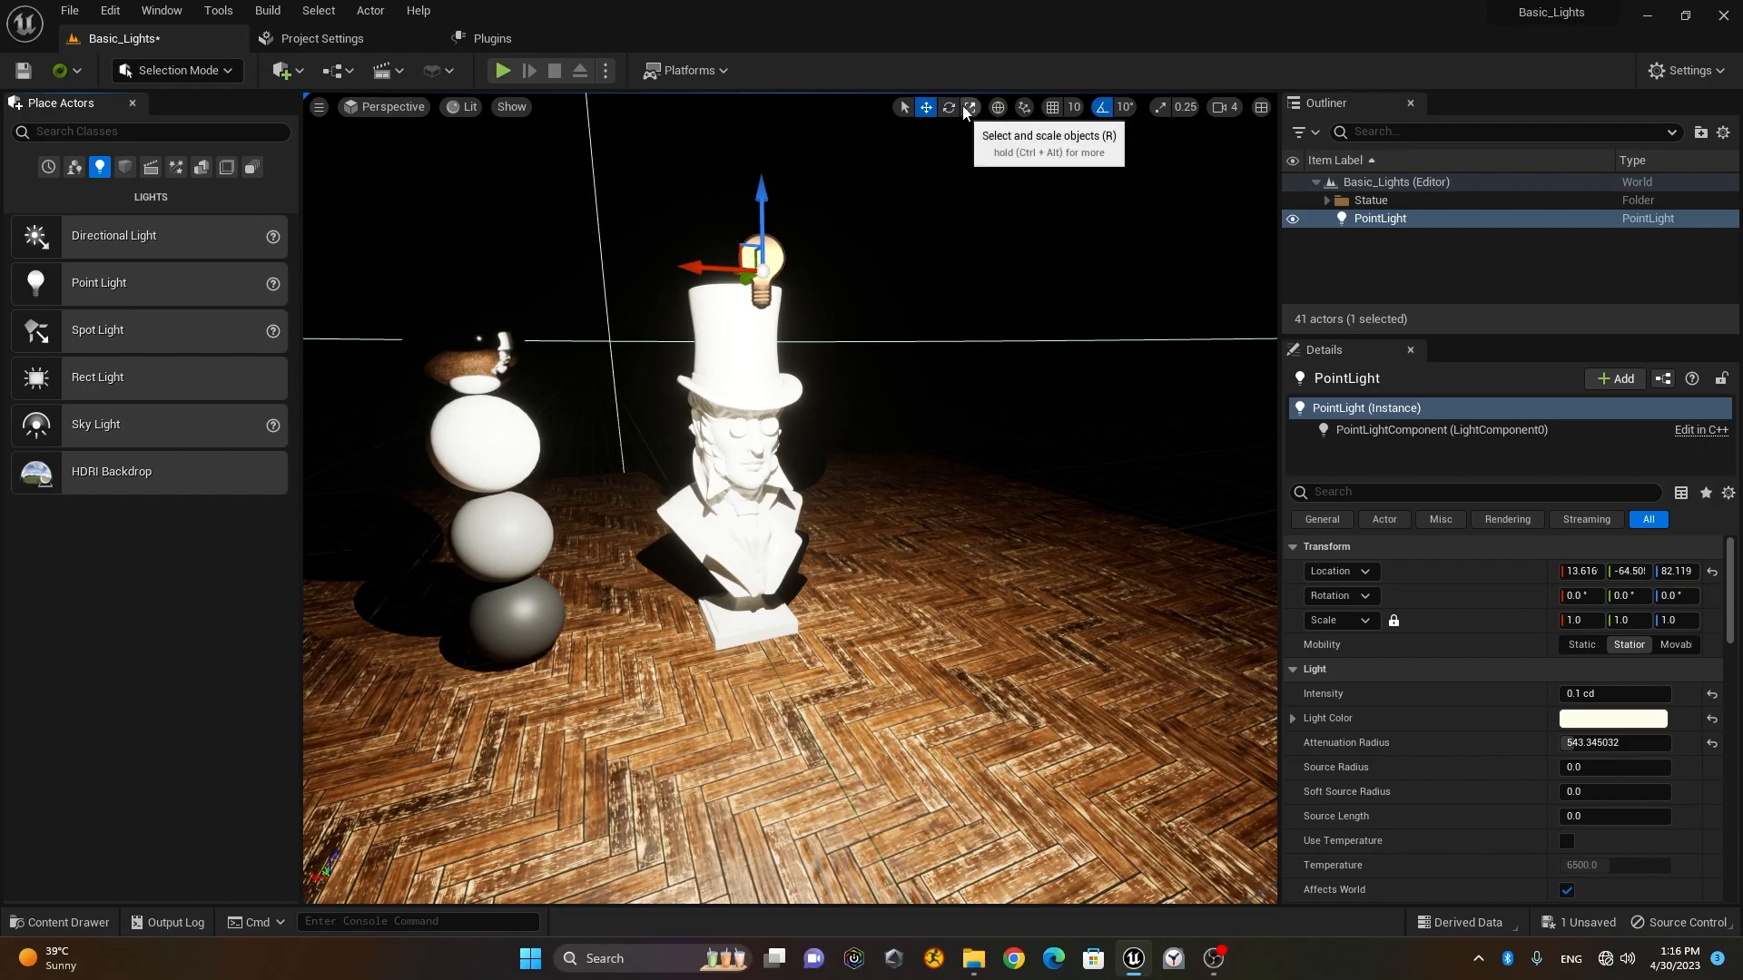
Step: Try scaling the point light to 0.75 through its transform values, and reset the scale to default
{"action": "left_click_drag", "start_coordinate": [1569, 623], "coordinate": [1543, 622]}
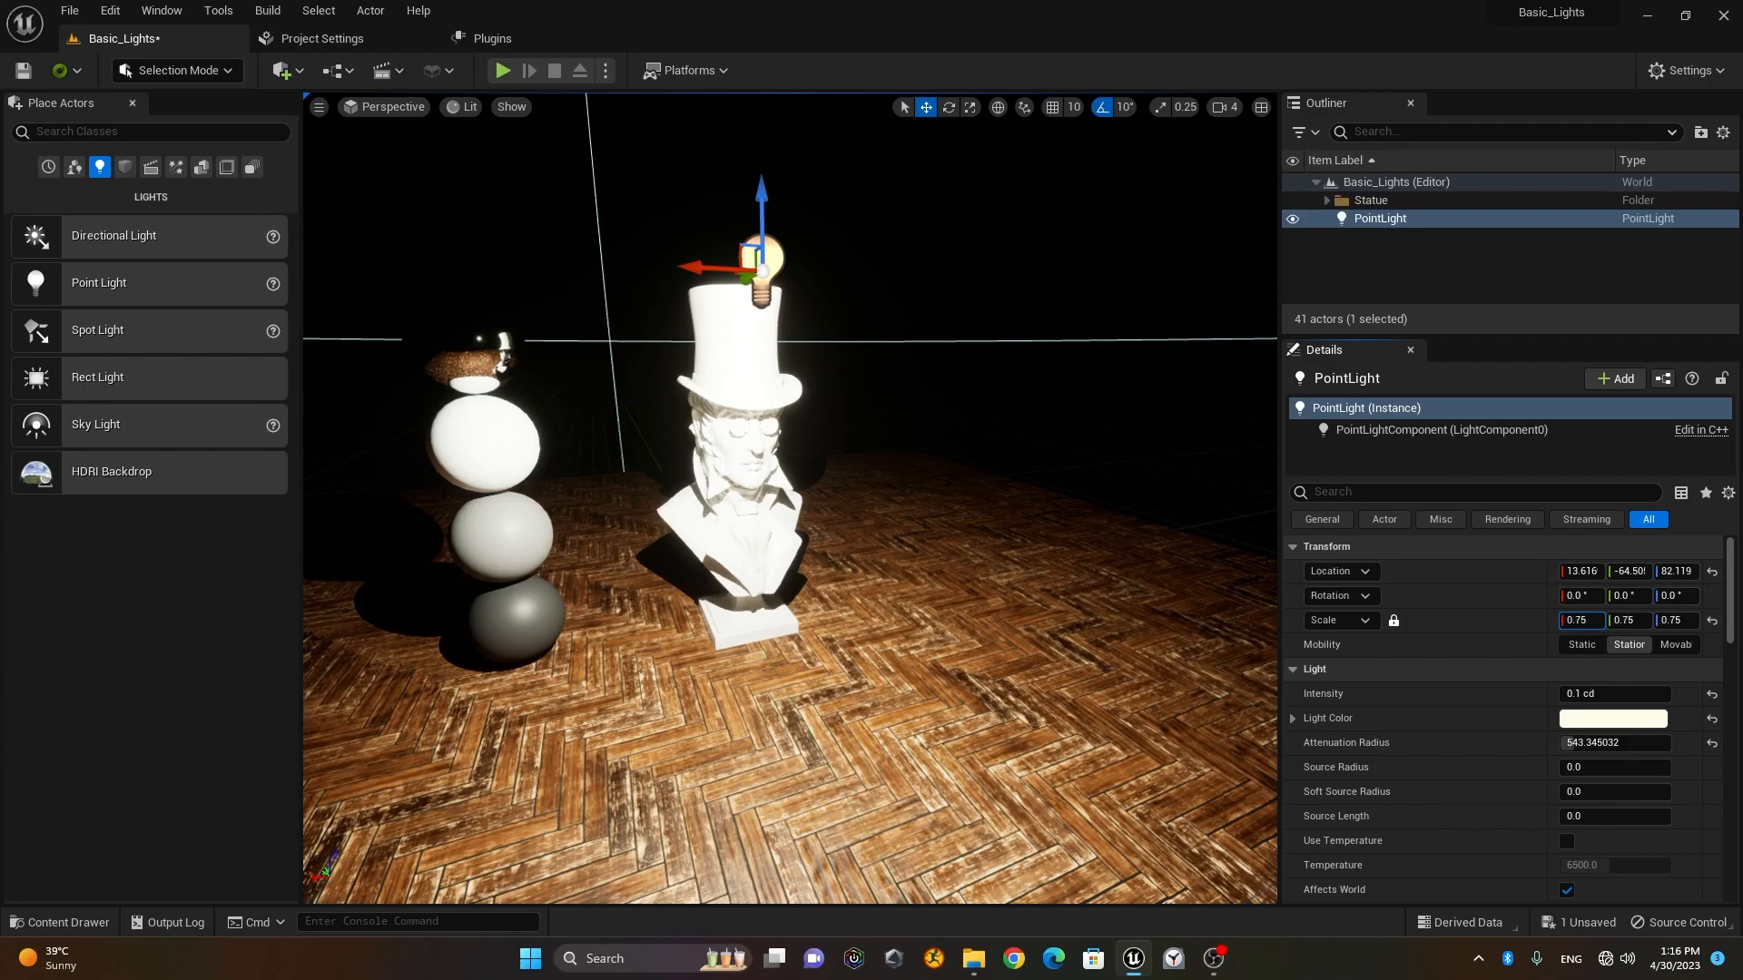
{"action": "left_click", "coordinate": [1712, 621]}
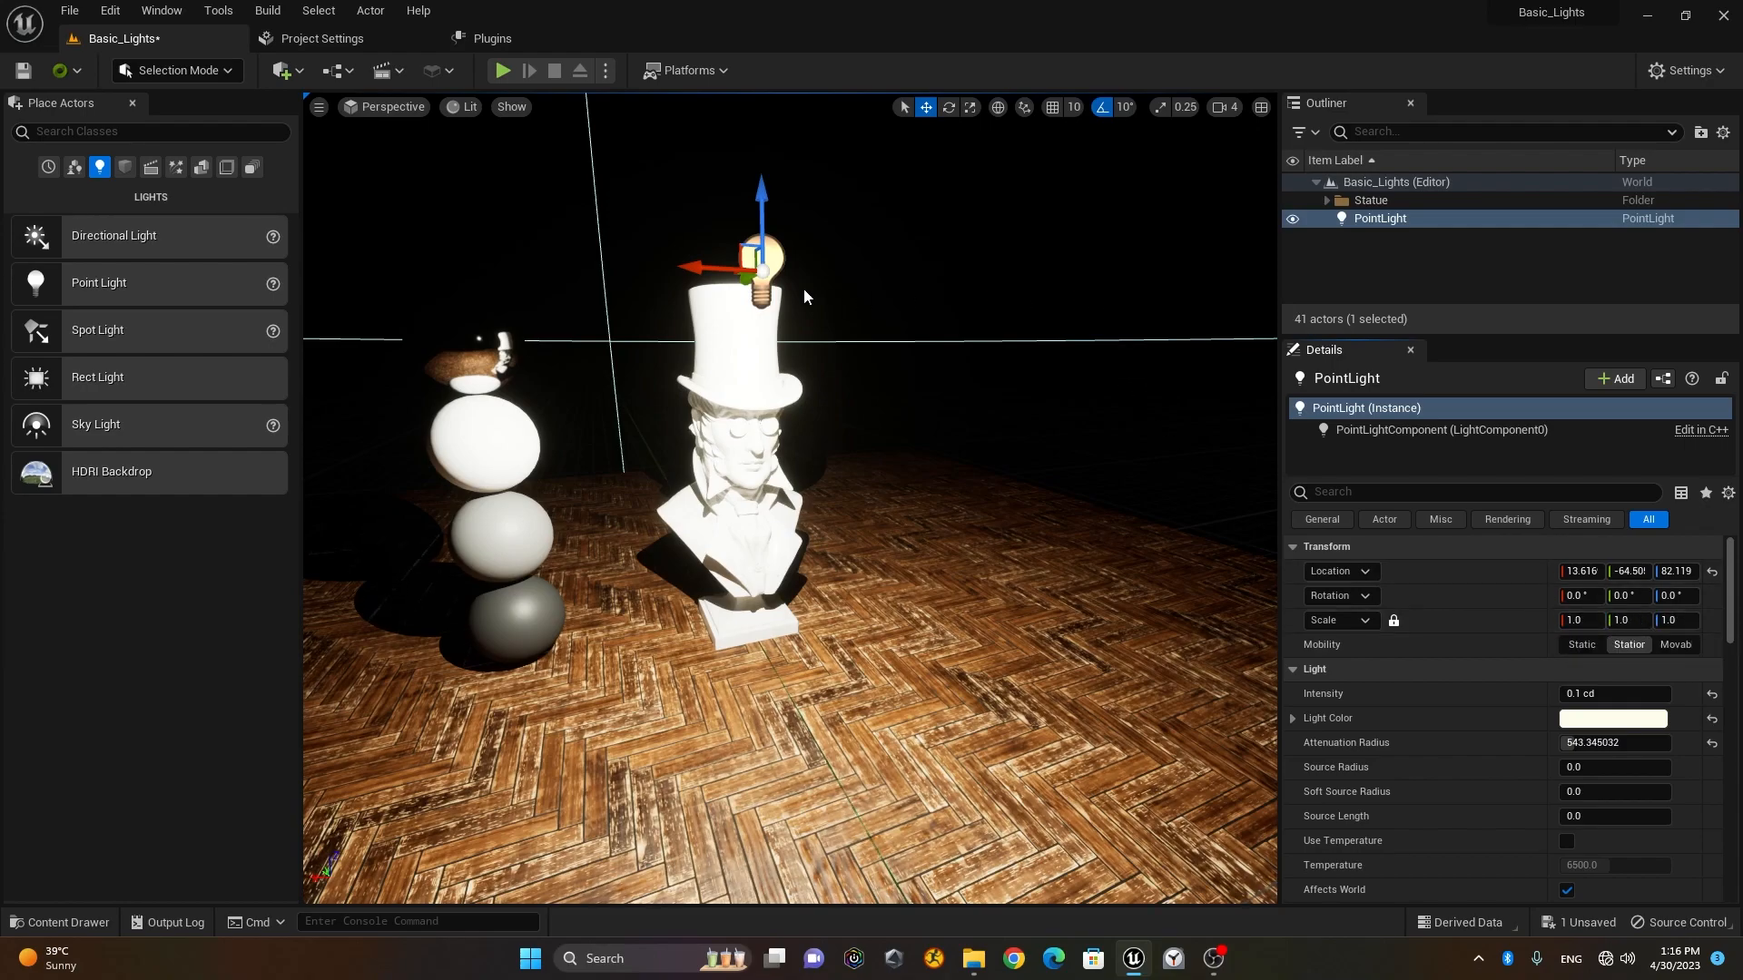
Step: Scale the point light's attenuation radius to about 360 in the viewport
{"action": "scroll", "coordinate": [800, 292], "scroll_direction": "down", "scroll_amount": 10}
{"action": "scroll", "coordinate": [801, 294], "scroll_direction": "up", "scroll_amount": 4}
{"action": "scroll", "coordinate": [814, 290], "scroll_direction": "up", "scroll_amount": 2}
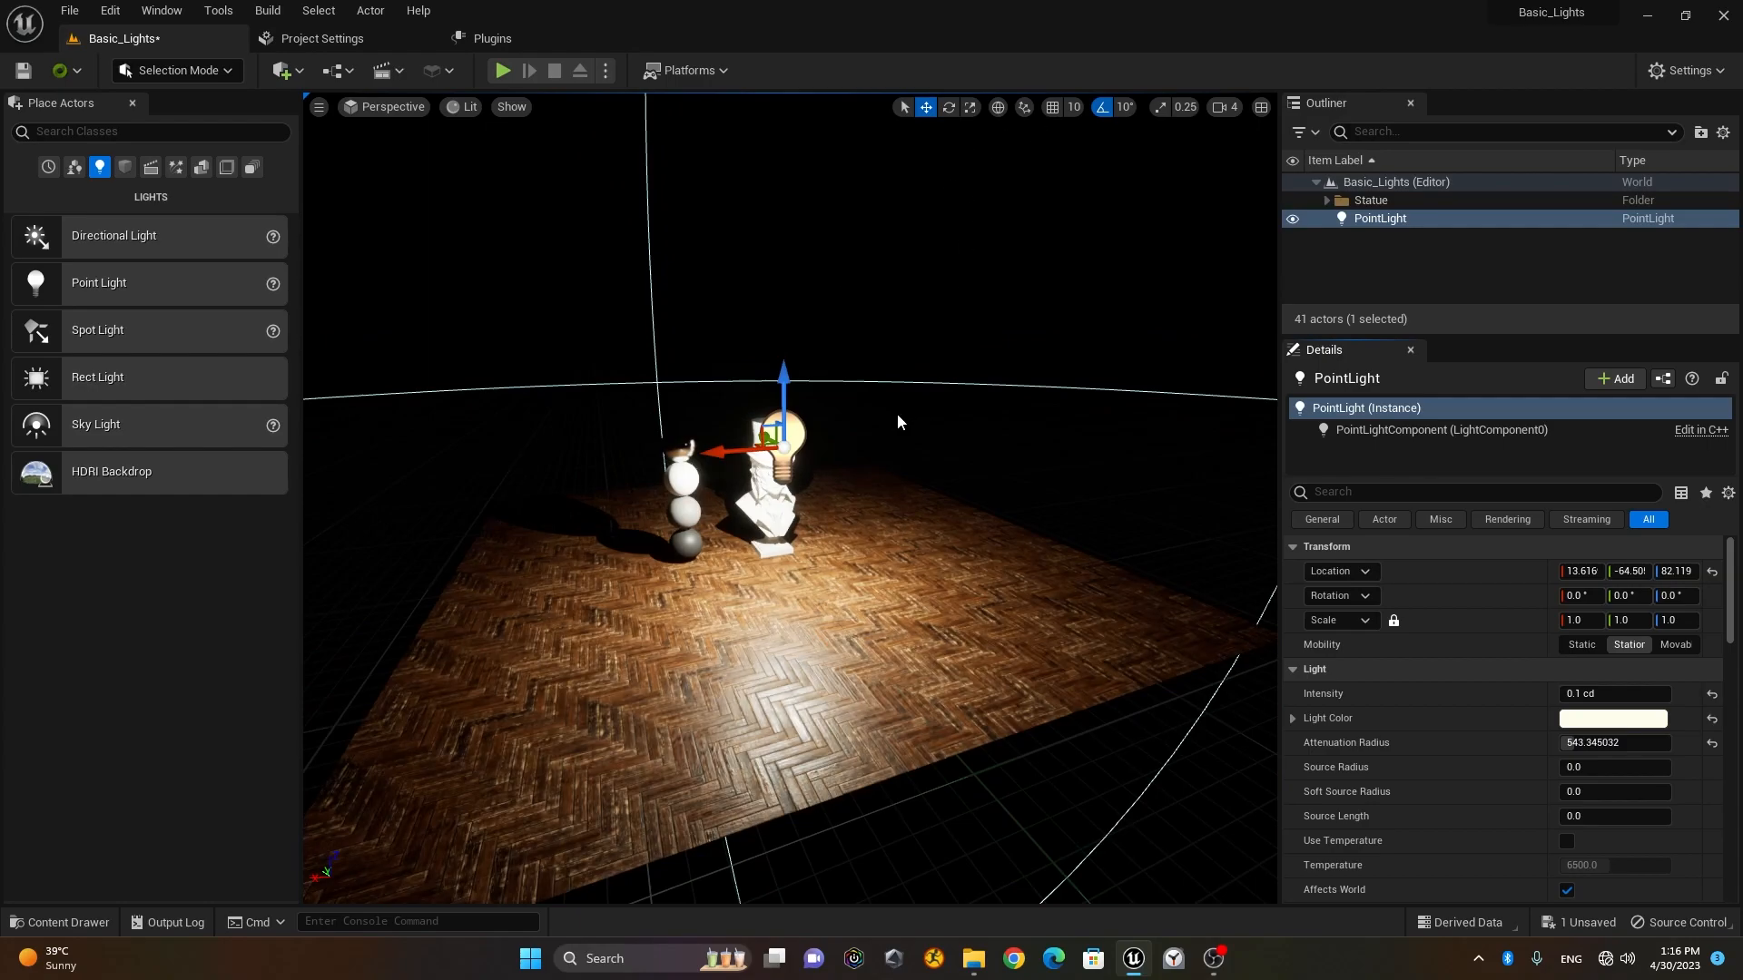
{"action": "key", "text": "r"}
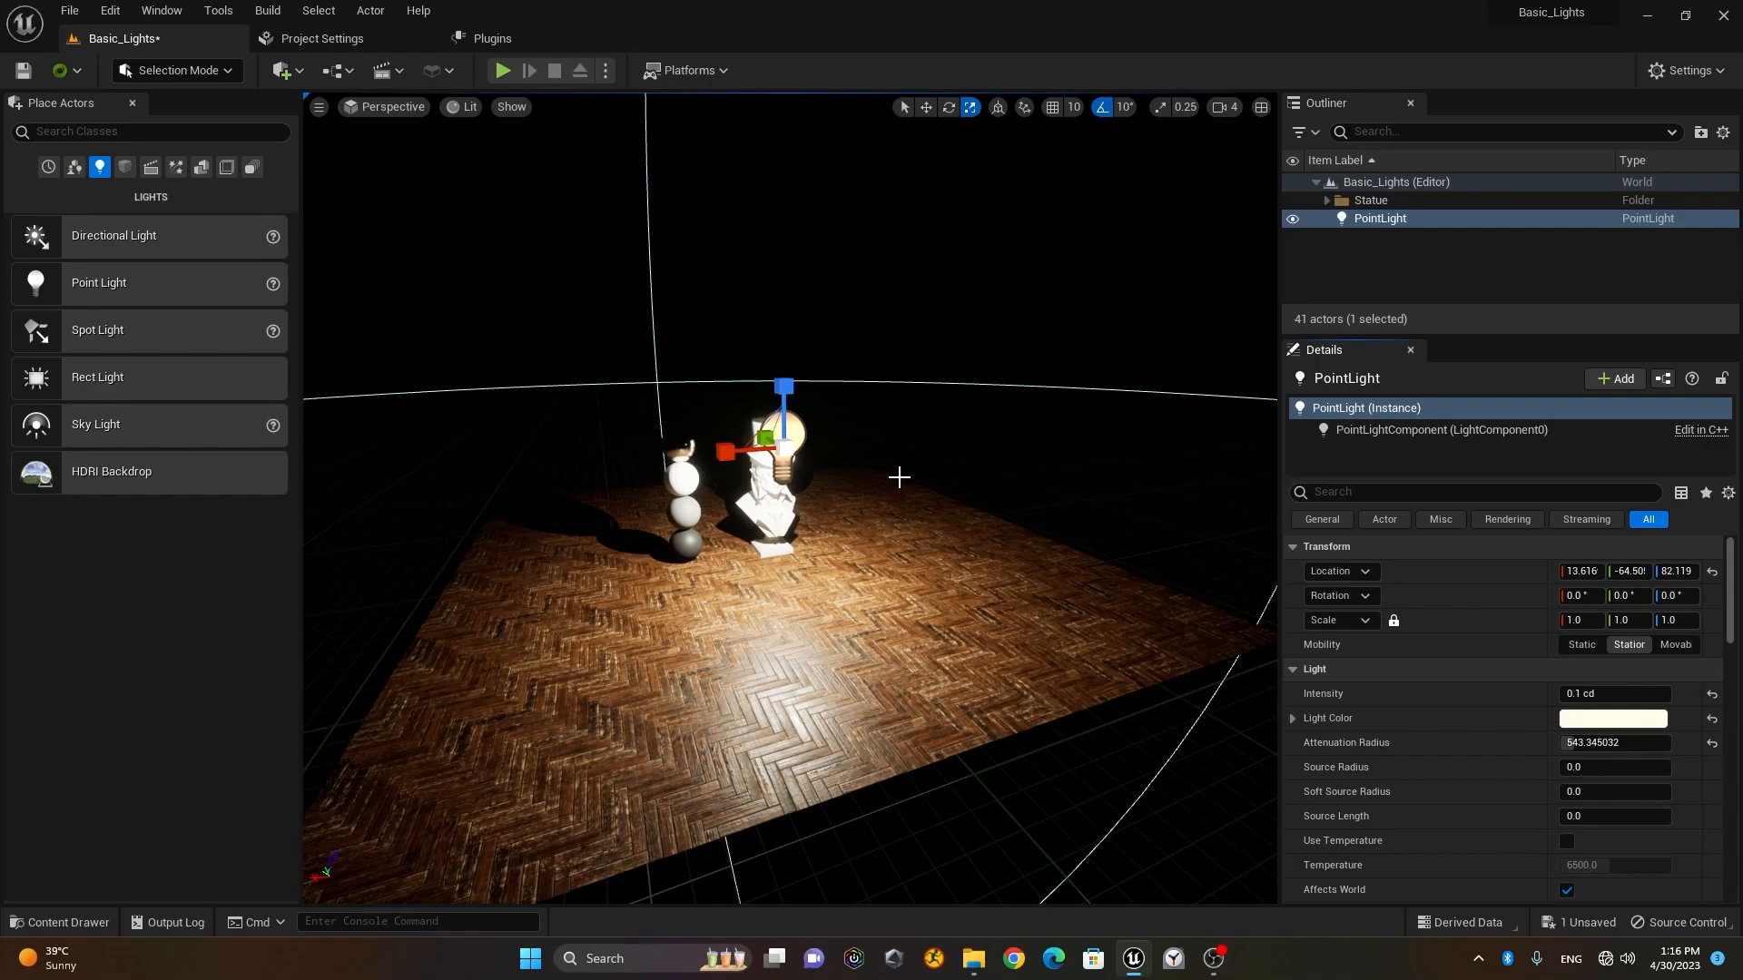
{"action": "mouse_move", "coordinate": [783, 453]}
{"action": "left_mouse_down"}
{"action": "mouse_move", "coordinate": [717, 490]}
{"action": "mouse_move", "coordinate": [801, 445]}
{"action": "left_mouse_up"}
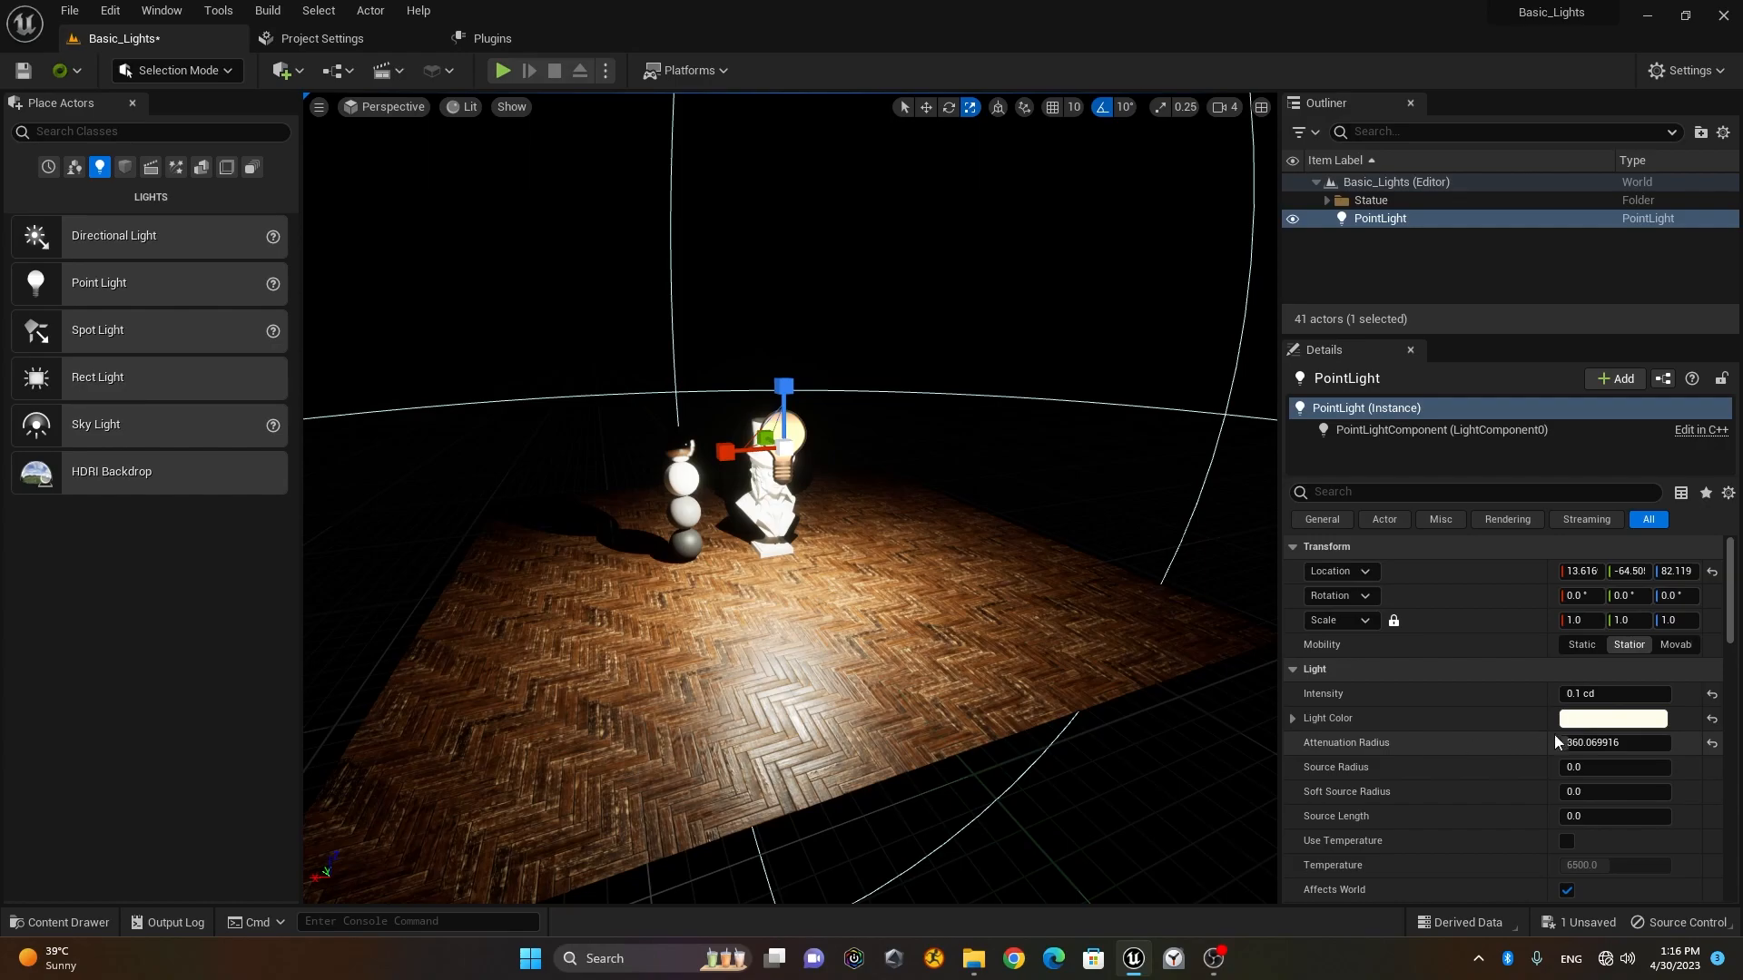
Step: Try a smaller attenuation radius of about 279 on the point light, and settle on about 421.7
{"action": "mouse_move", "coordinate": [786, 449]}
{"action": "left_mouse_down"}
{"action": "mouse_move", "coordinate": [749, 491]}
{"action": "mouse_move", "coordinate": [773, 461]}
{"action": "left_mouse_up"}
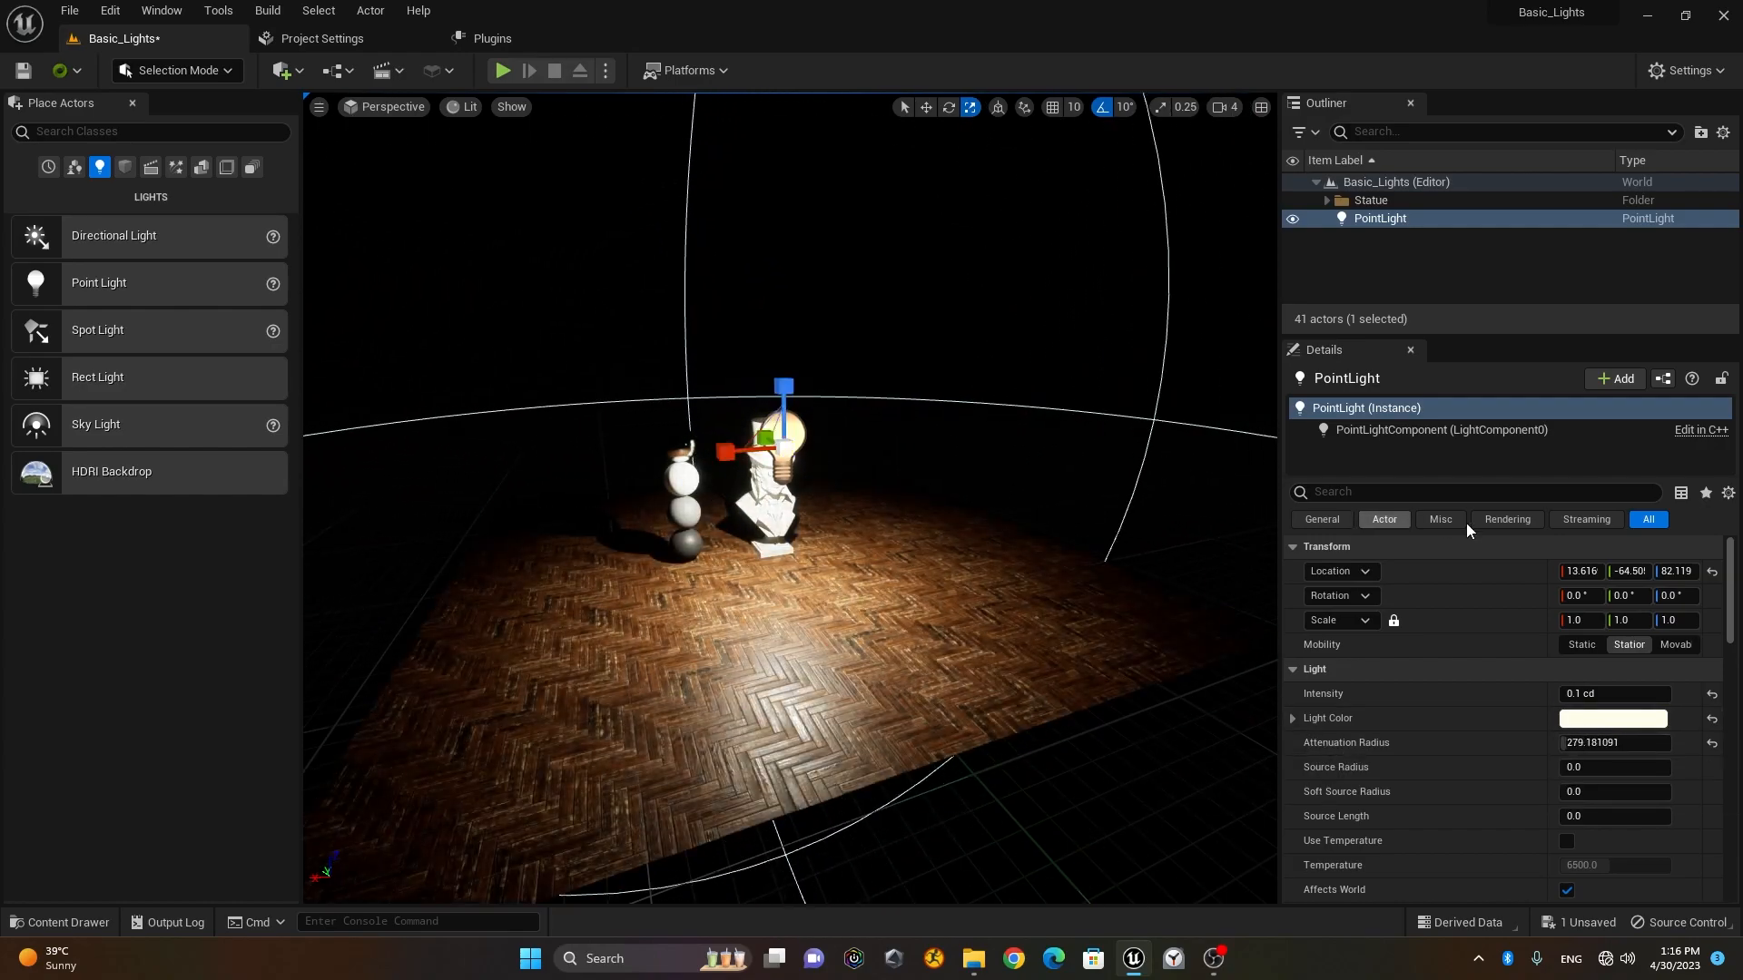
{"action": "left_click", "coordinate": [1593, 743]}
{"action": "mouse_move", "coordinate": [1593, 742]}
{"action": "left_mouse_down"}
{"action": "mouse_move", "coordinate": [1634, 742]}
{"action": "mouse_move", "coordinate": [1599, 742]}
{"action": "left_mouse_up"}
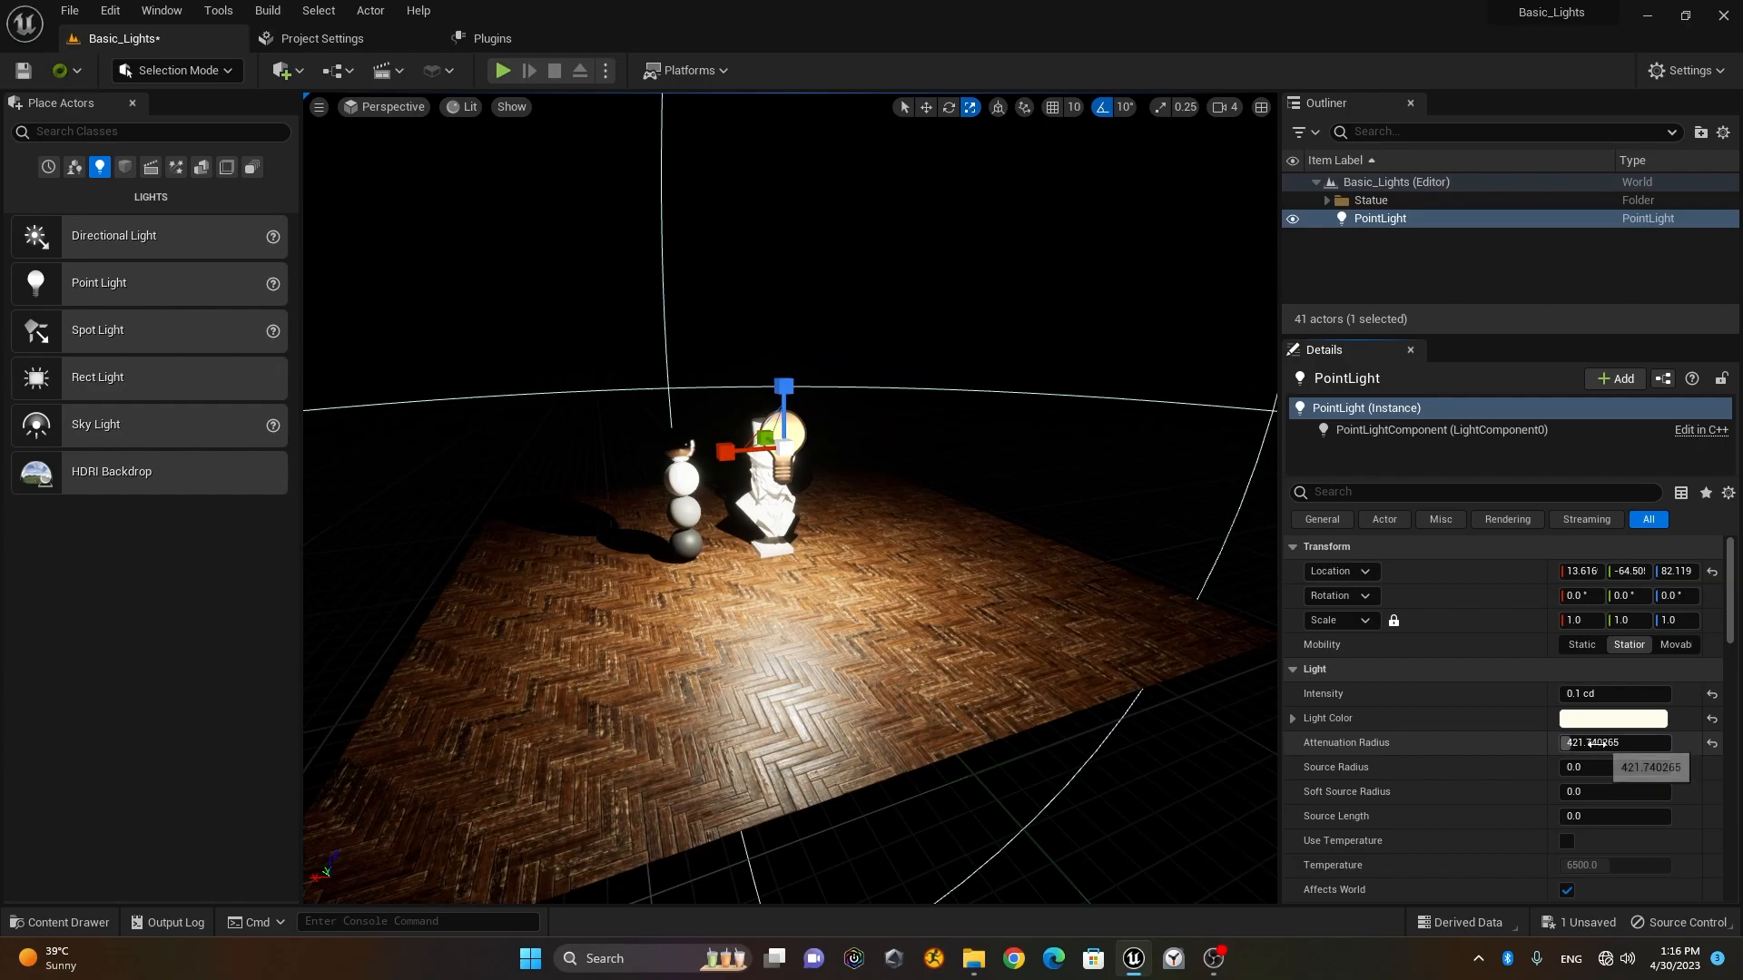
Step: View the Build Lighting Only command among the build options without starting a build
{"action": "scroll", "coordinate": [726, 505], "scroll_direction": "up", "scroll_amount": 6}
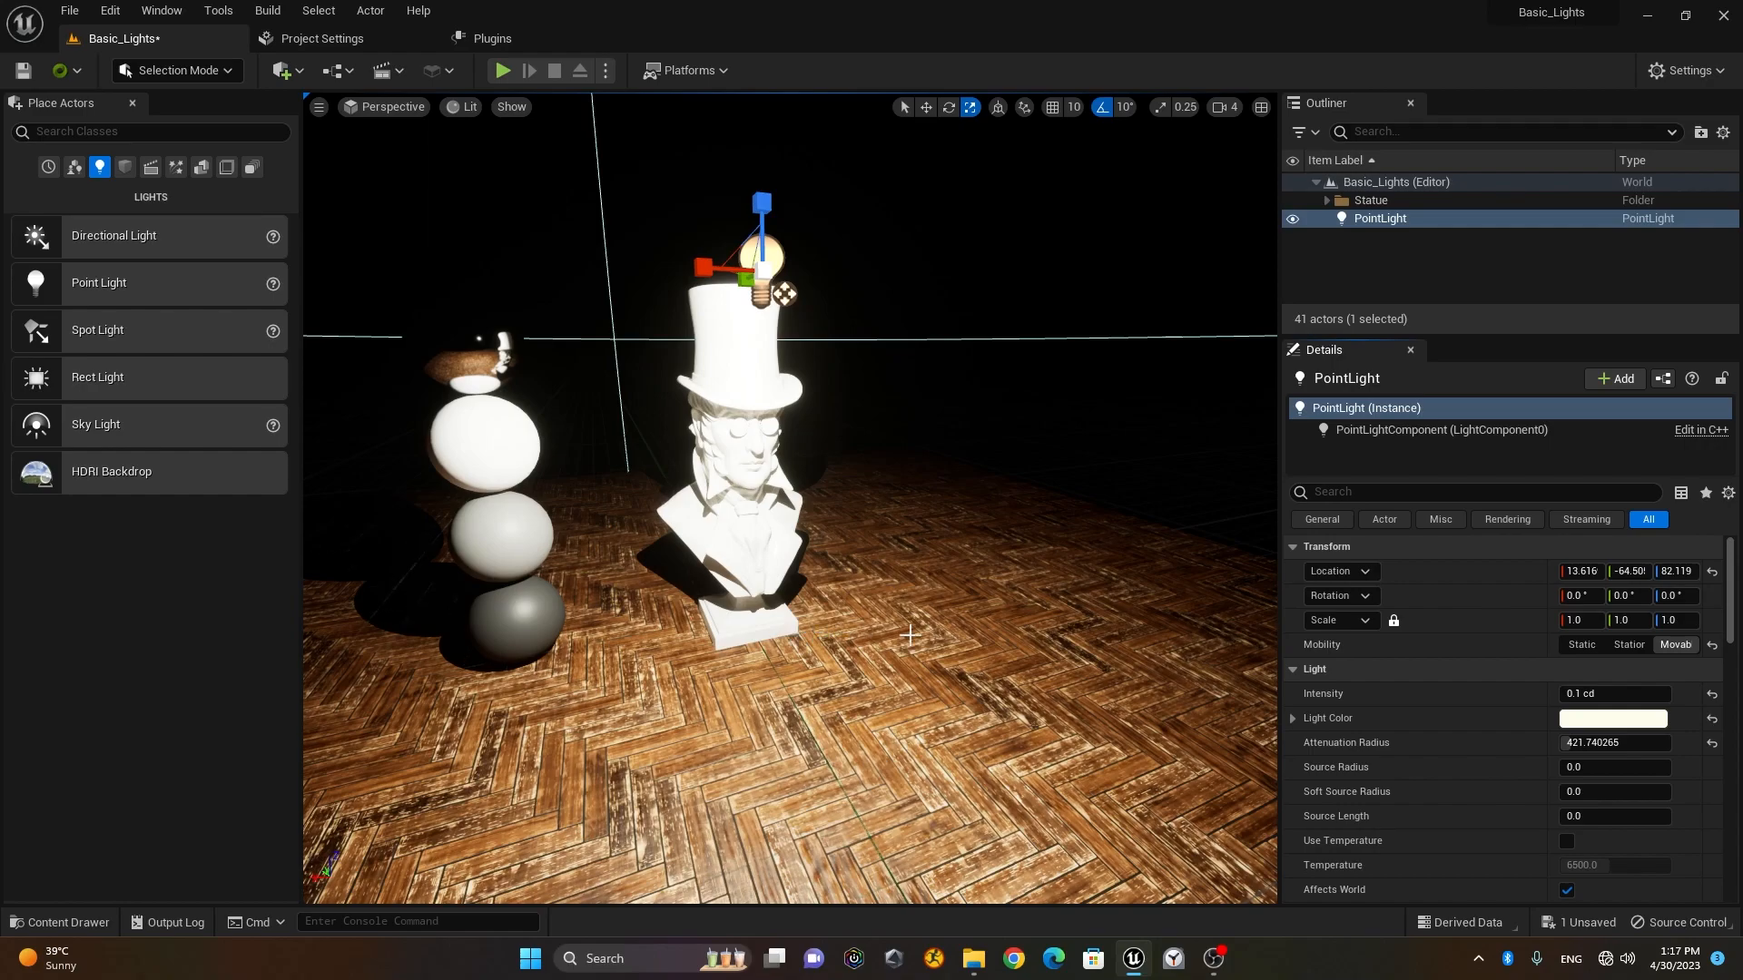
{"action": "left_click", "coordinate": [268, 10]}
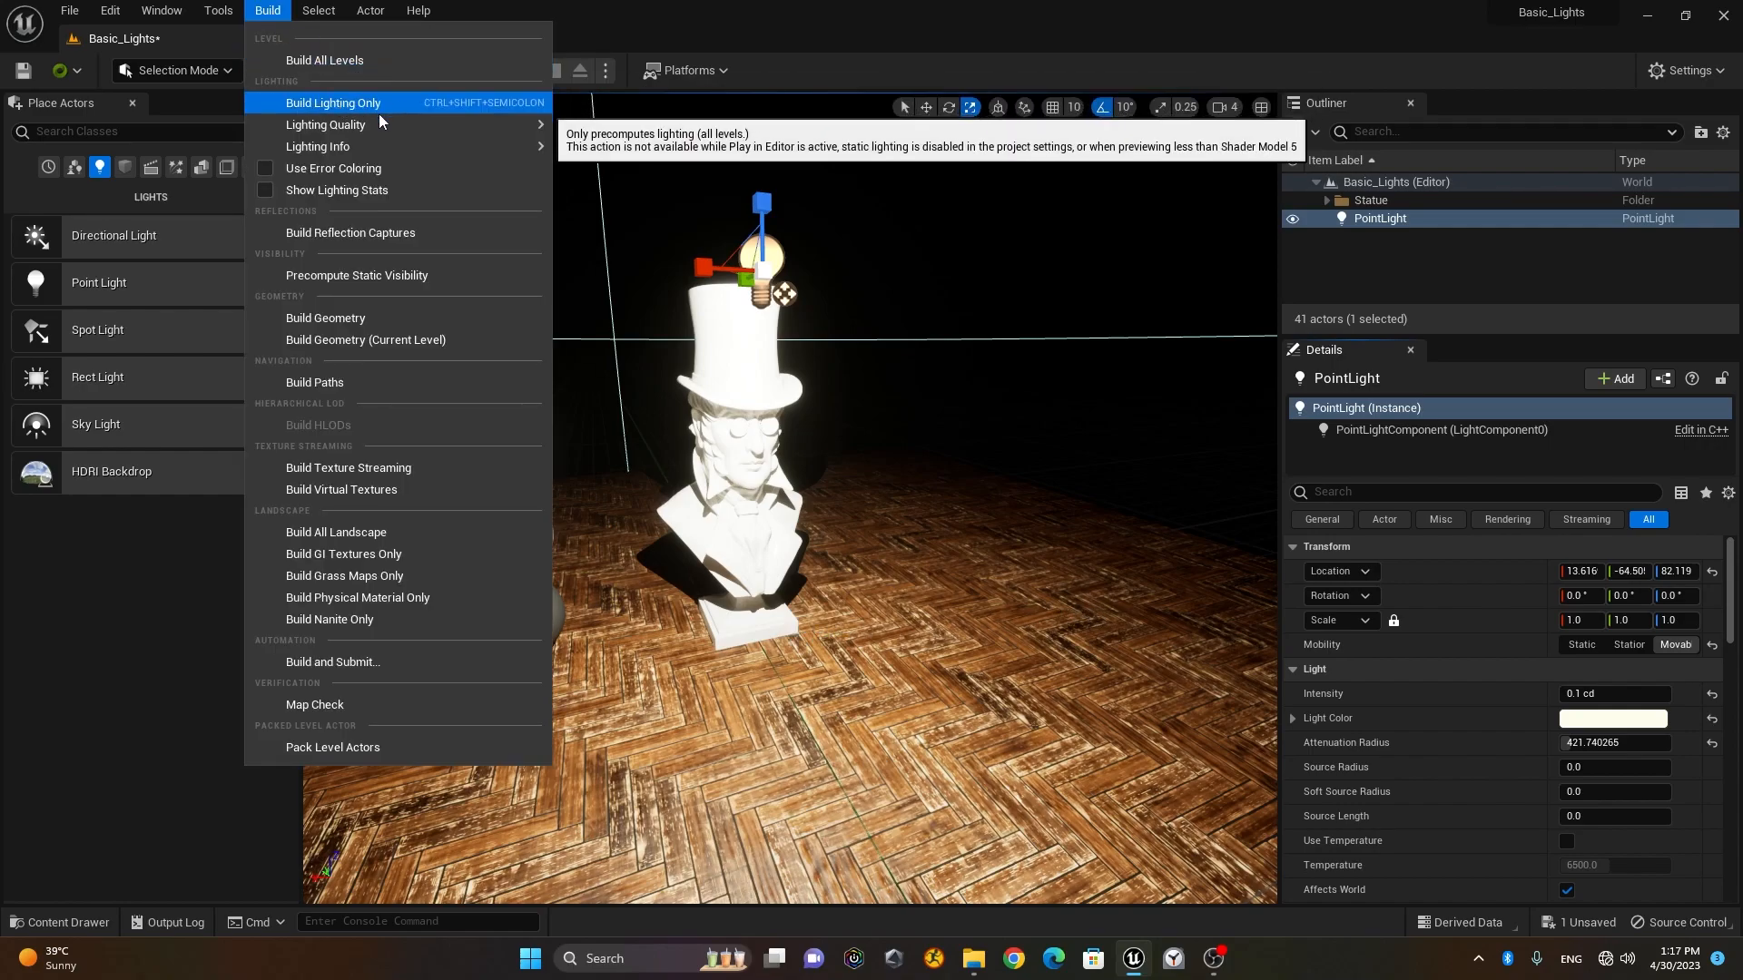
{"action": "left_click", "coordinate": [828, 8]}
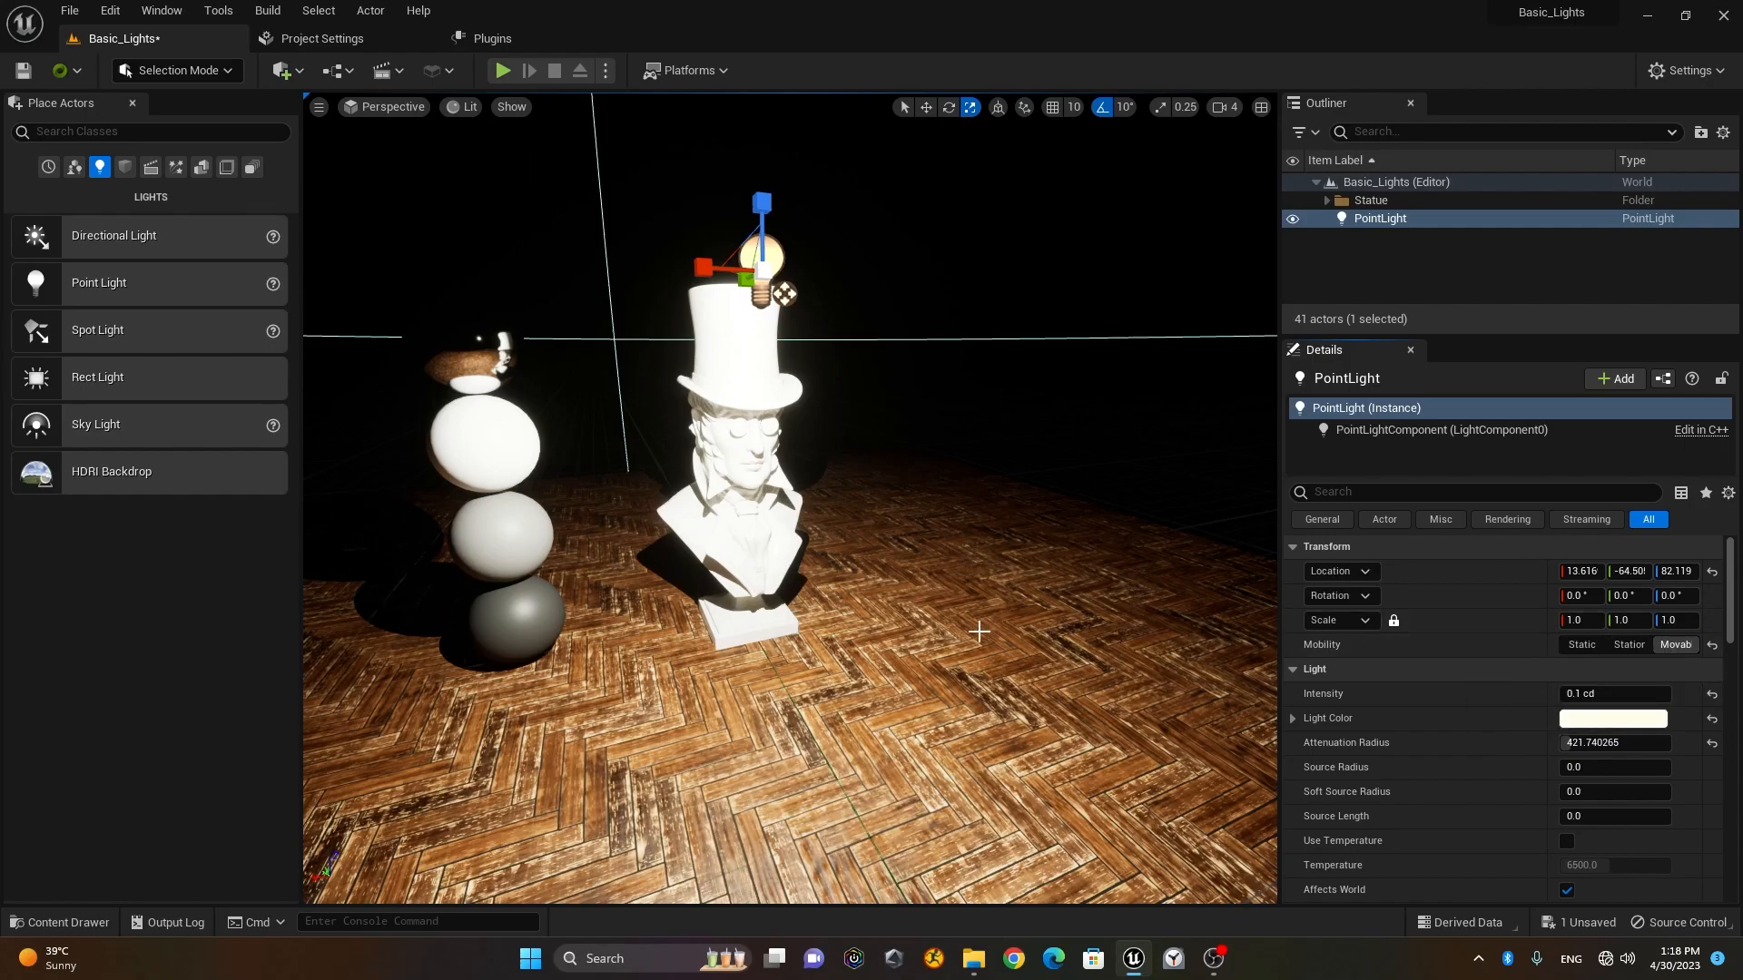
Step: Examine the point light's illumination and shadows on the statue, sphere stack and floor from several distances and angles
{"action": "scroll", "coordinate": [976, 633], "scroll_direction": "down", "scroll_amount": 4}
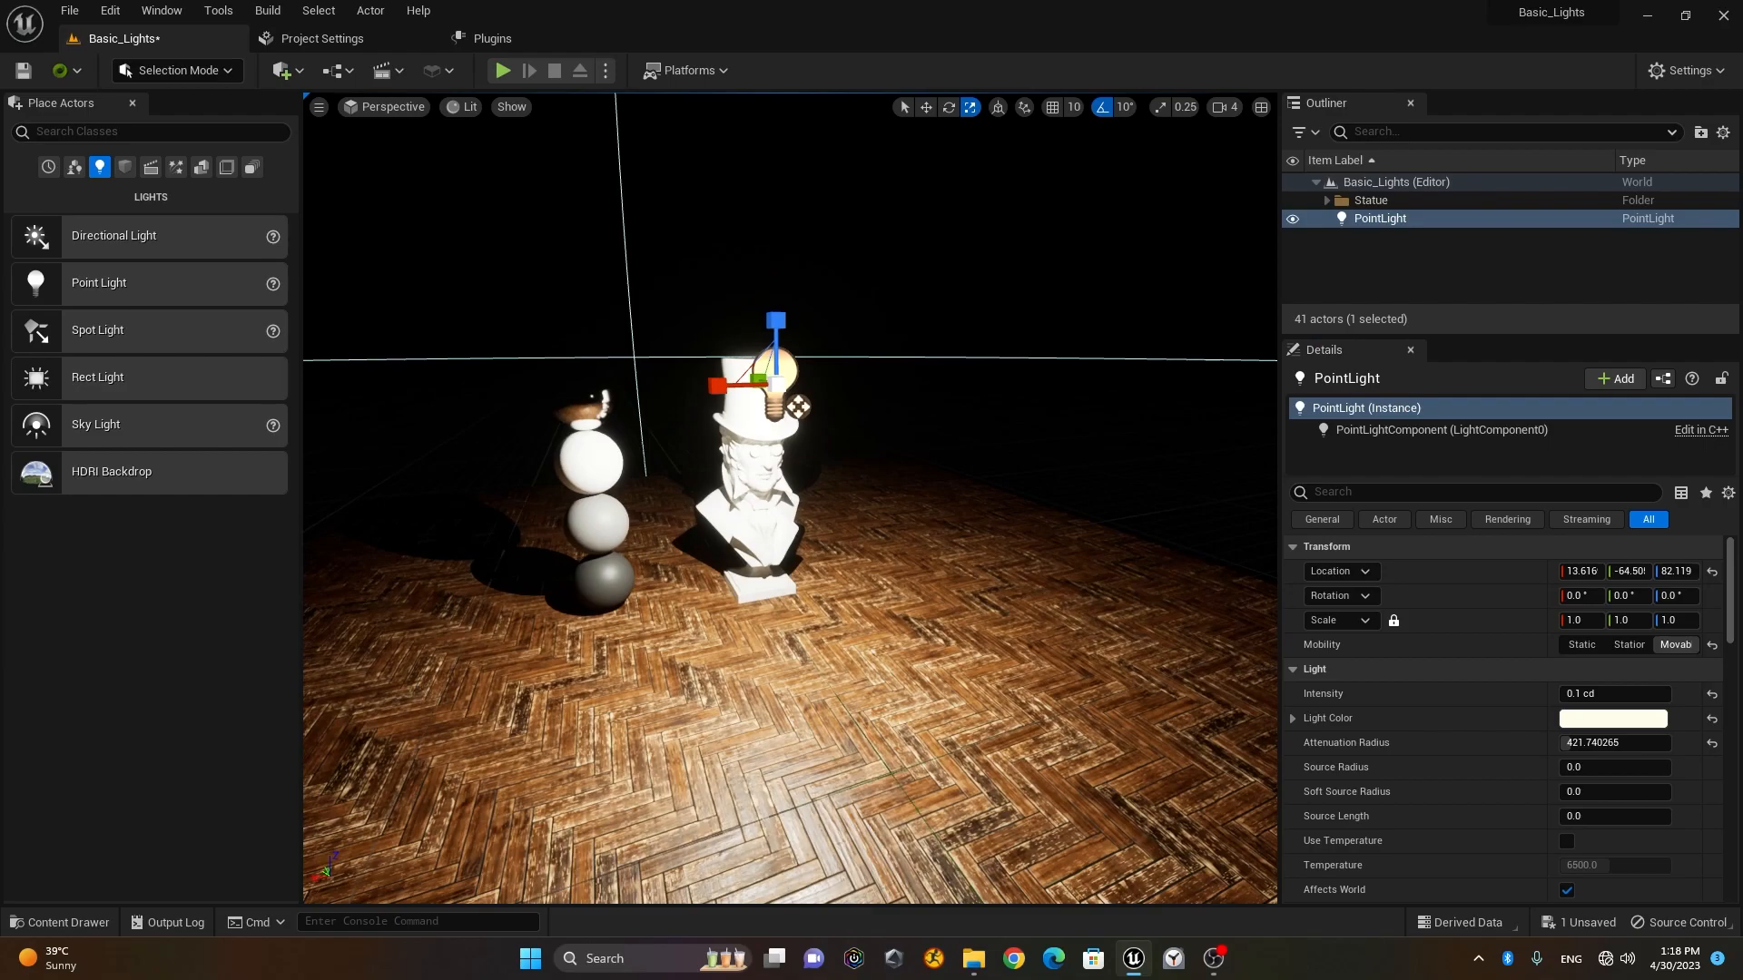
{"action": "scroll", "coordinate": [982, 650], "scroll_direction": "up", "scroll_amount": 1}
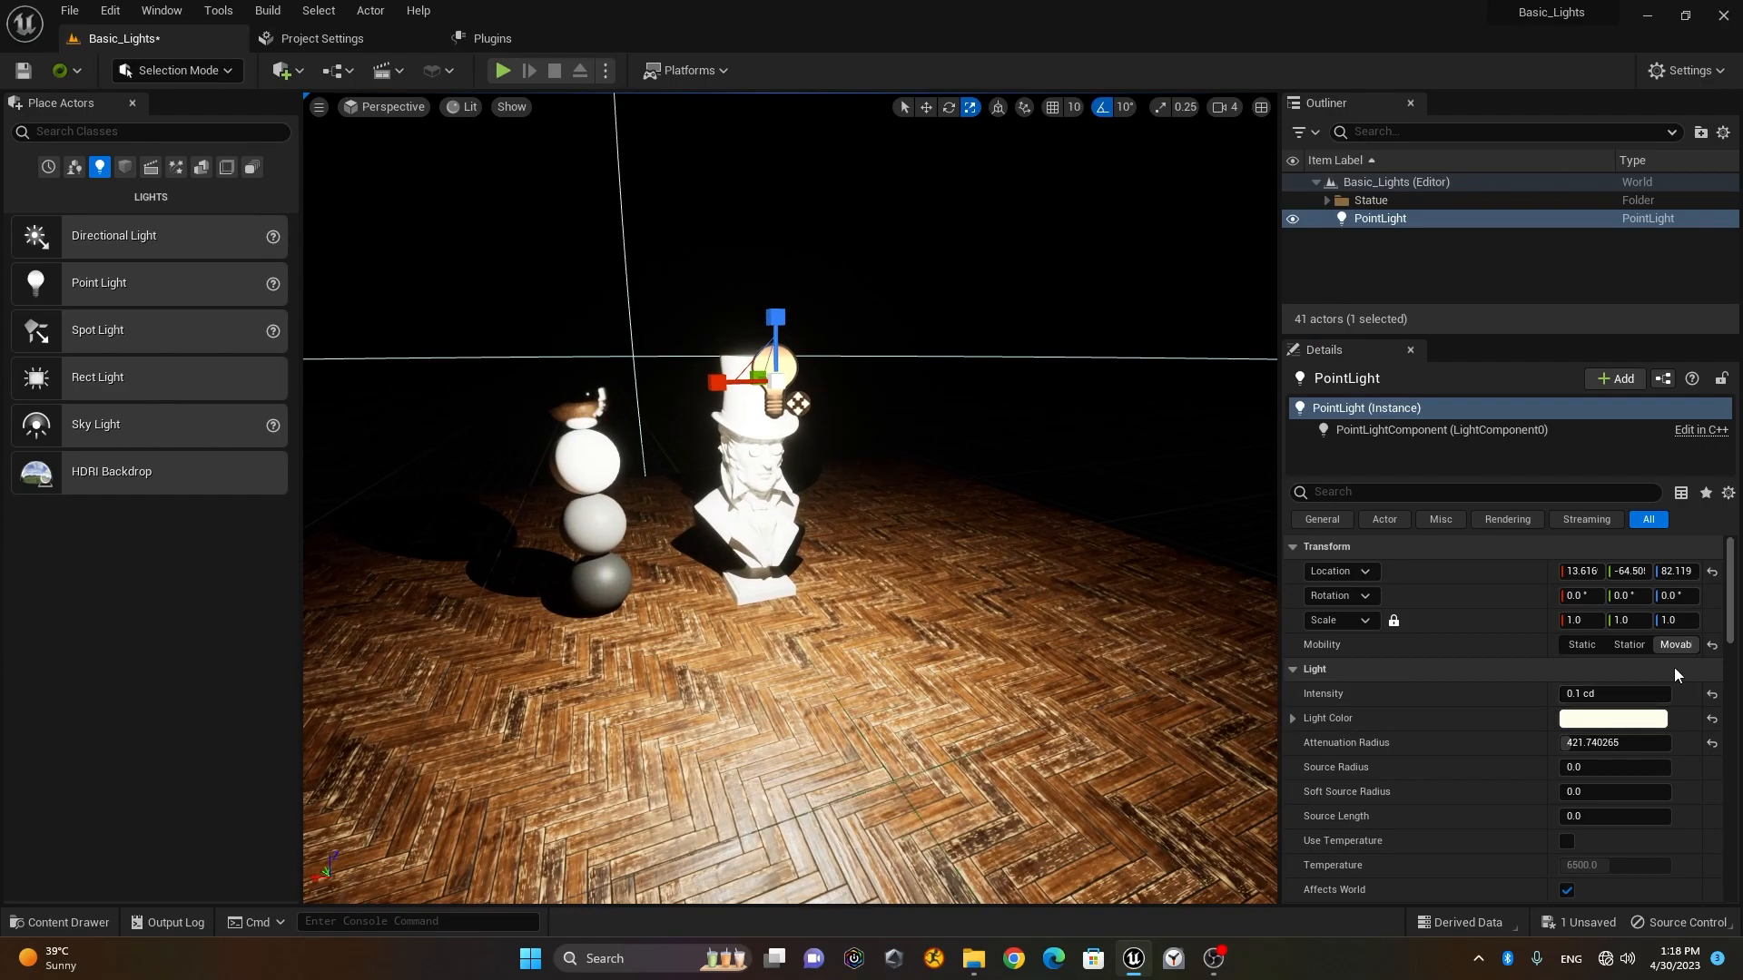
{"action": "left_click_drag", "start_coordinate": [965, 719], "coordinate": [900, 657], "text": "alt"}
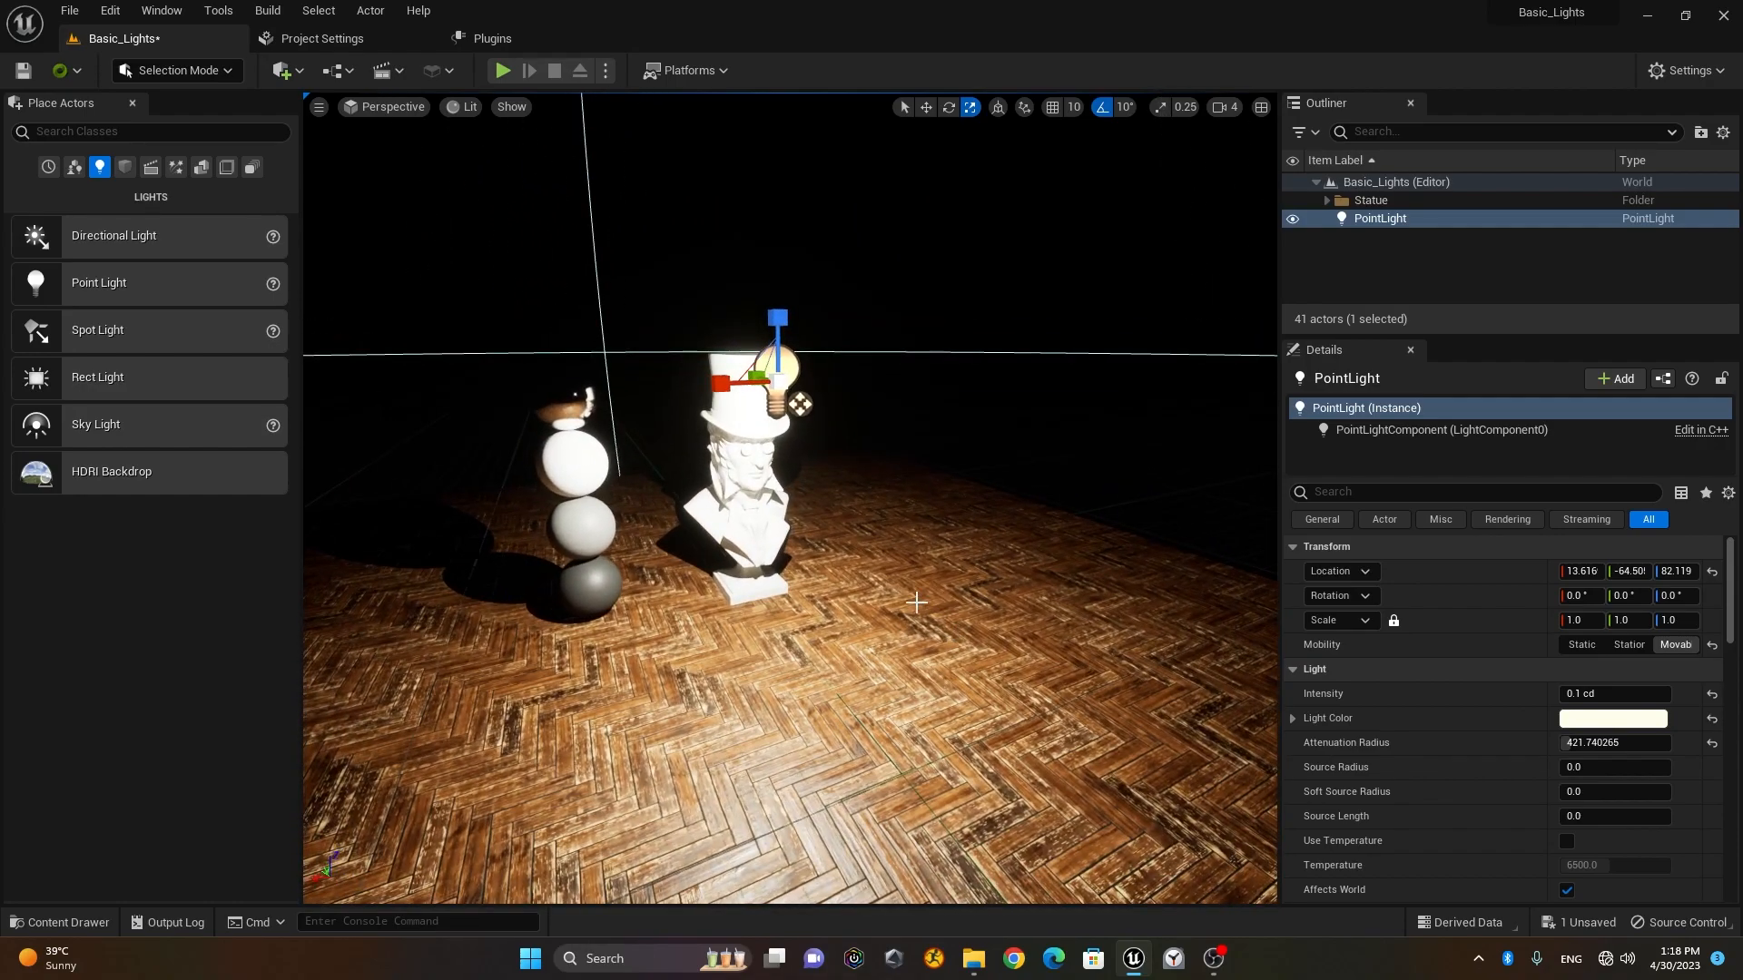
{"action": "scroll", "coordinate": [916, 602], "scroll_direction": "up", "scroll_amount": 3}
{"action": "scroll", "coordinate": [1407, 782], "scroll_direction": "down", "scroll_amount": 1}
{"action": "scroll", "coordinate": [1407, 782], "scroll_direction": "down", "scroll_amount": 1}
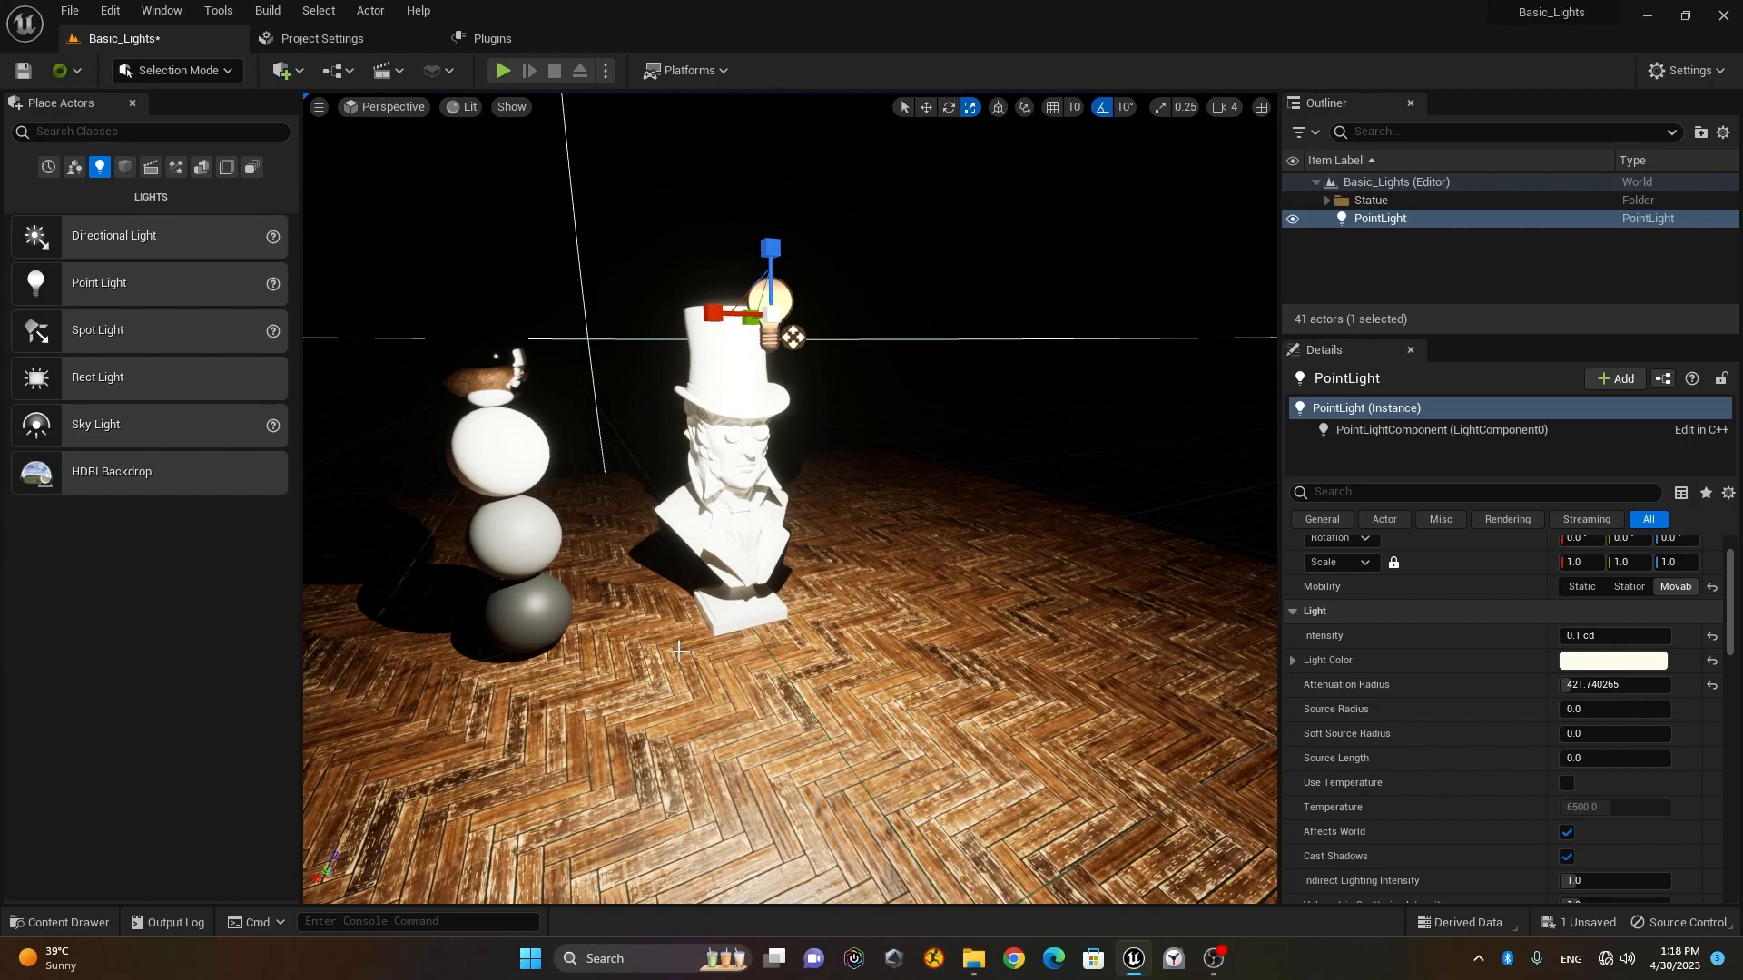
{"action": "right_click_drag", "start_coordinate": [795, 659], "coordinate": [670, 716]}
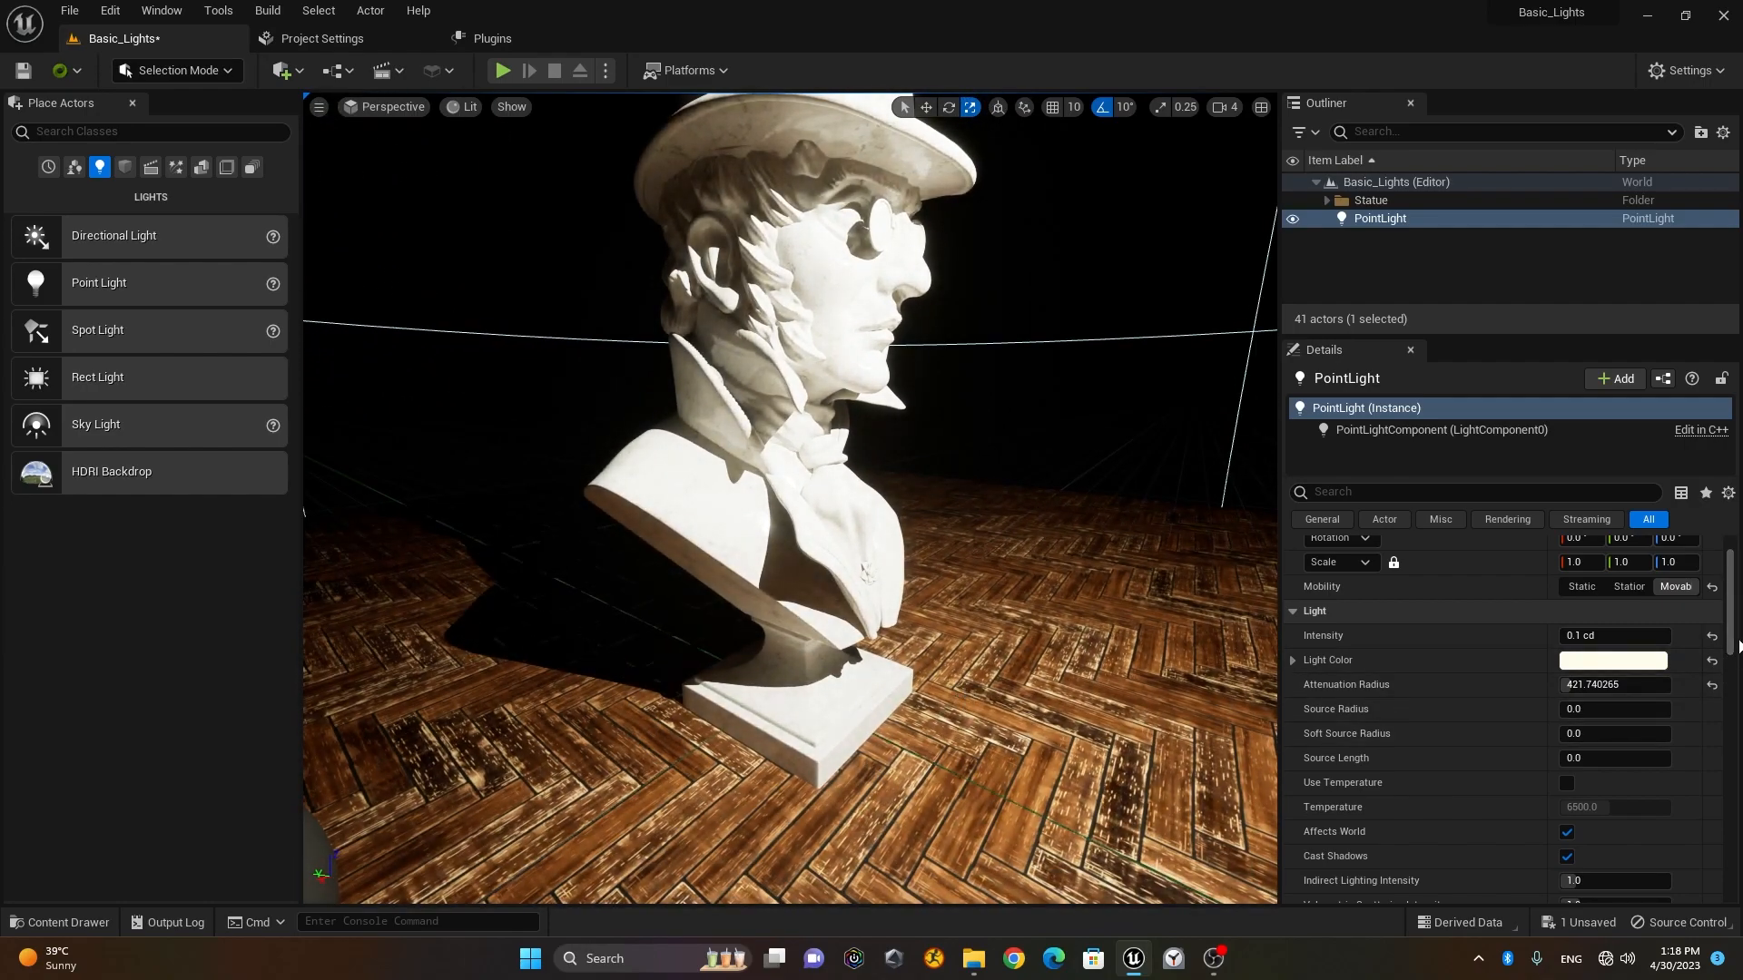
Step: Set the point light's Source Radius to about 22.3 and check its effect on the spheres and statue
{"action": "left_click", "coordinate": [1410, 490]}
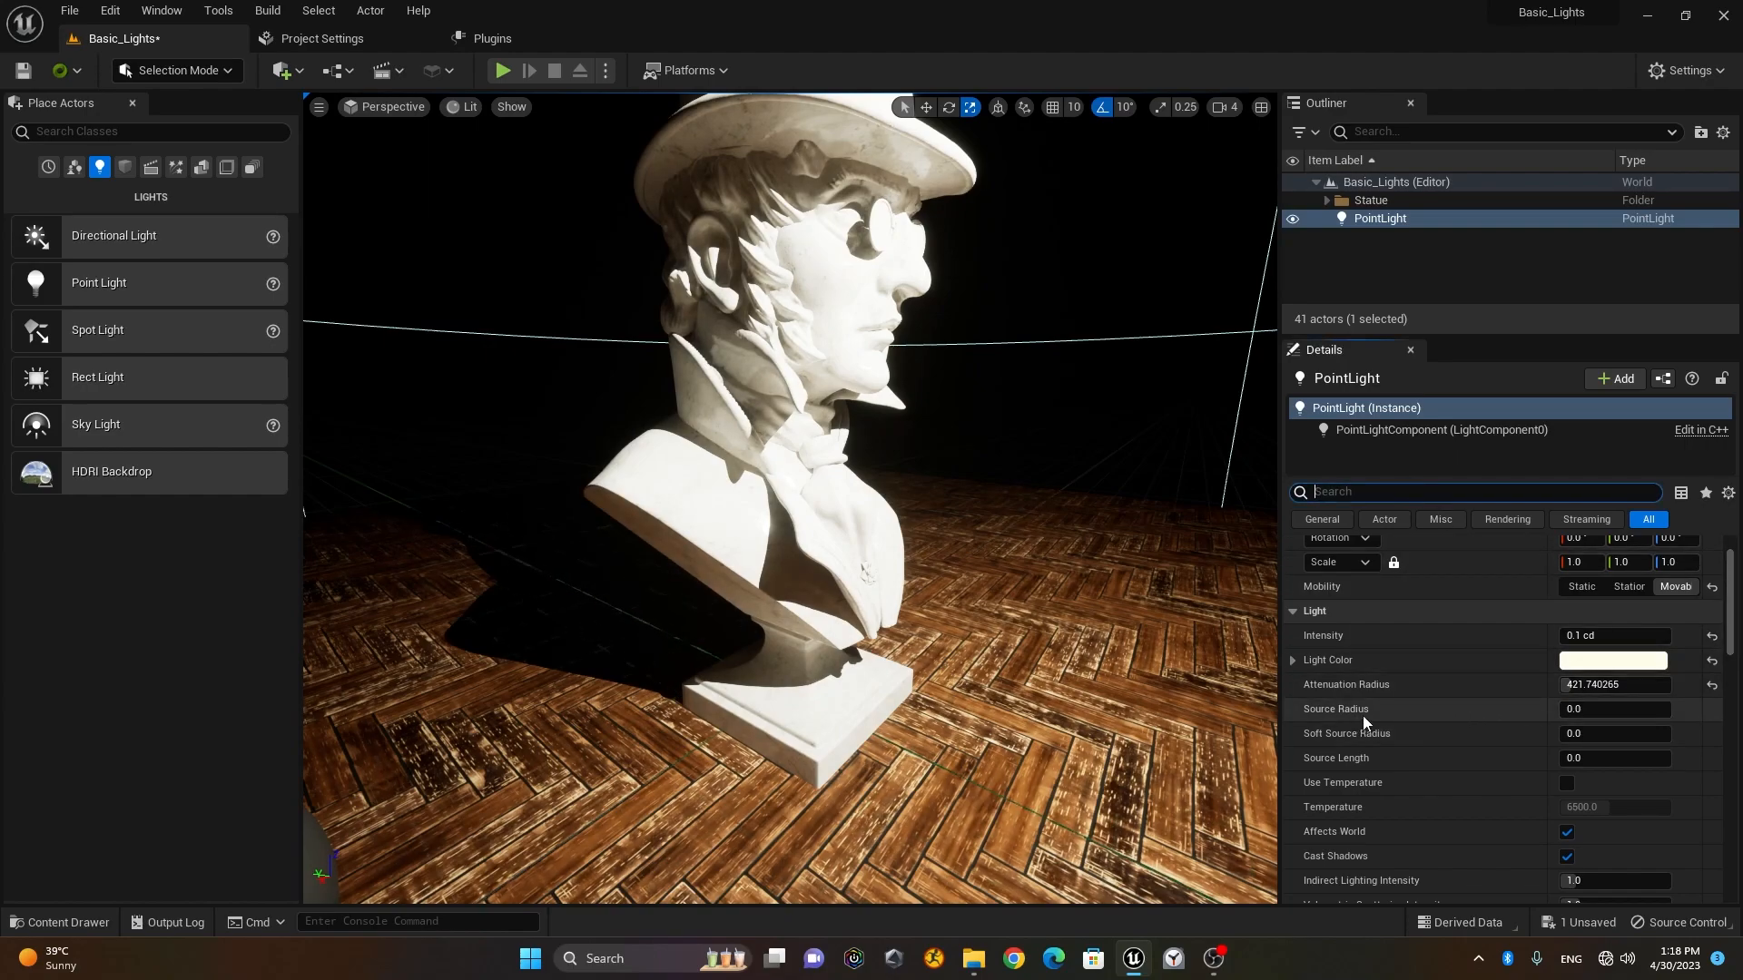
{"action": "left_click_drag", "start_coordinate": [1572, 711], "coordinate": [1665, 710]}
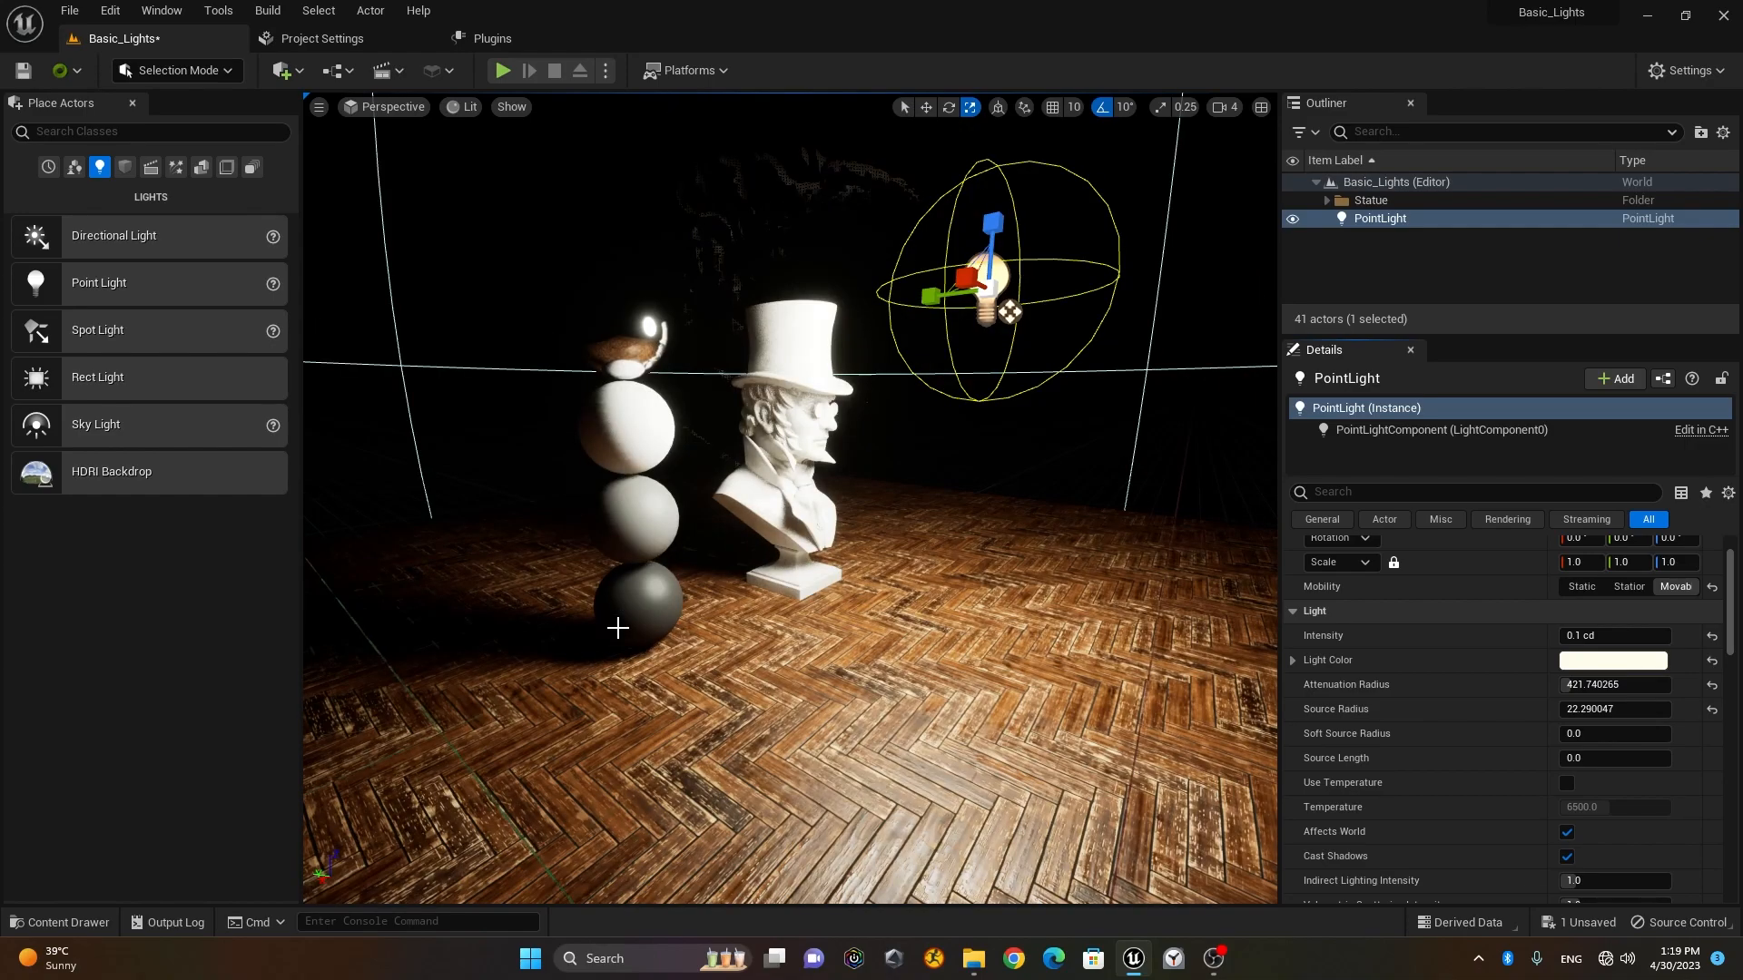
{"action": "right_click_drag", "start_coordinate": [685, 682], "coordinate": [685, 682]}
{"action": "right_click_drag", "start_coordinate": [726, 624], "coordinate": [697, 592]}
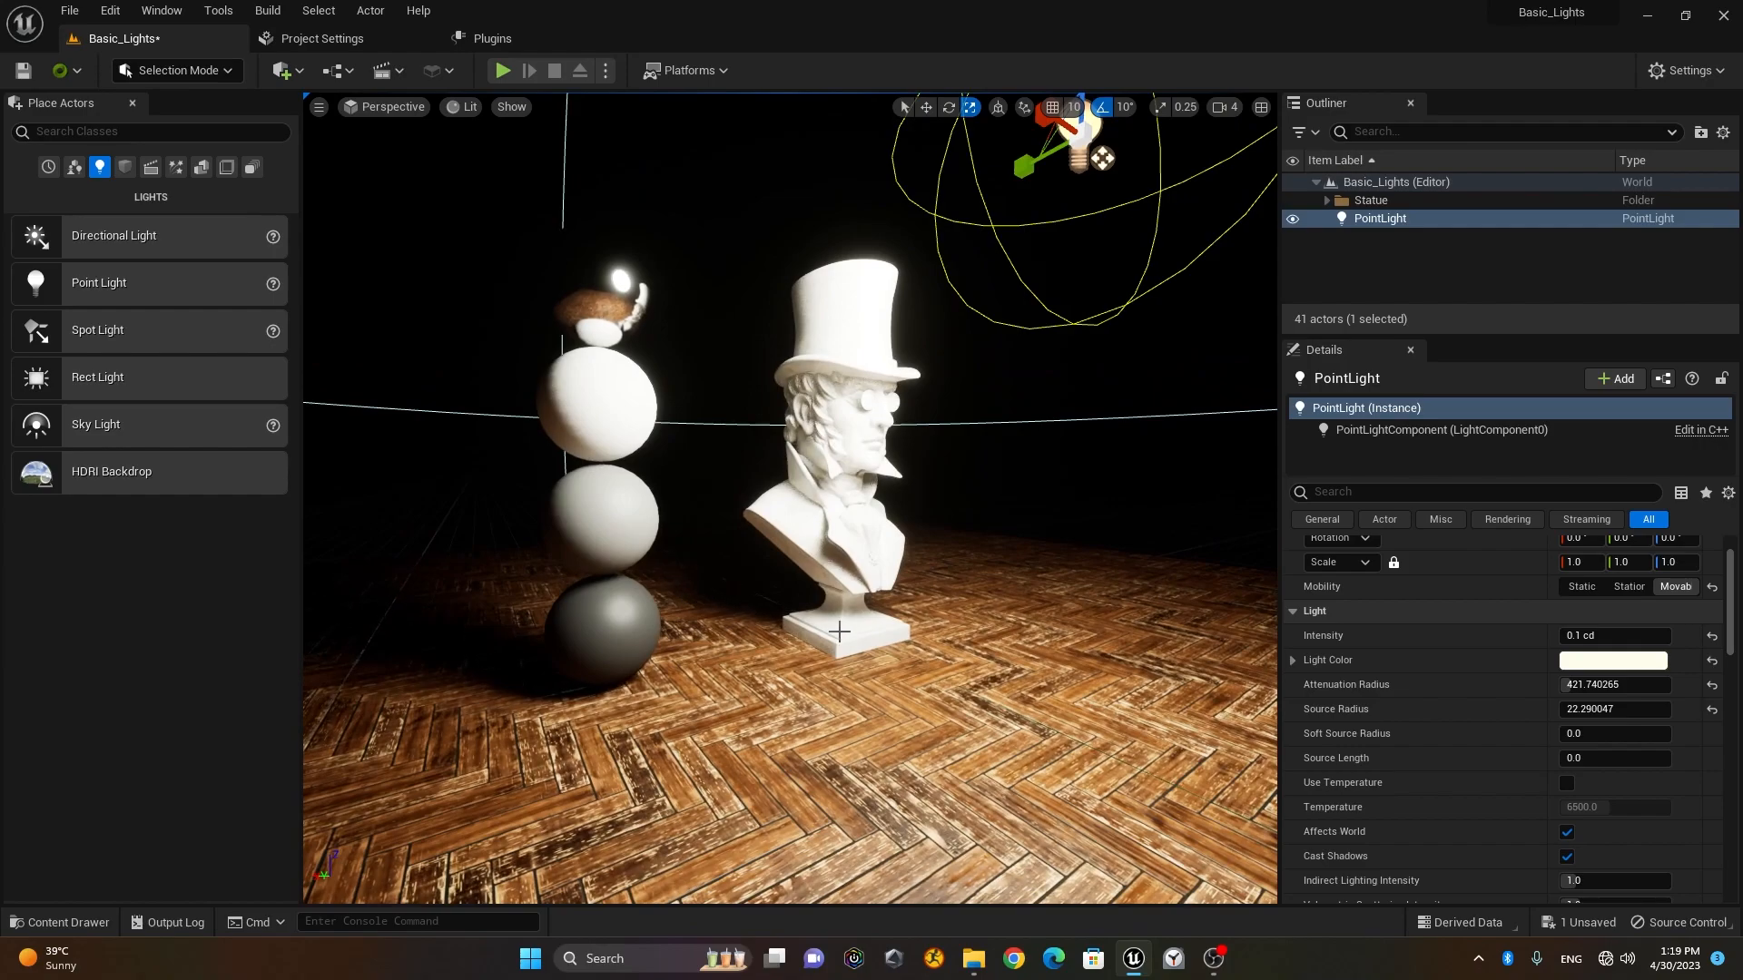
{"action": "right_click_drag", "start_coordinate": [865, 644], "coordinate": [865, 644]}
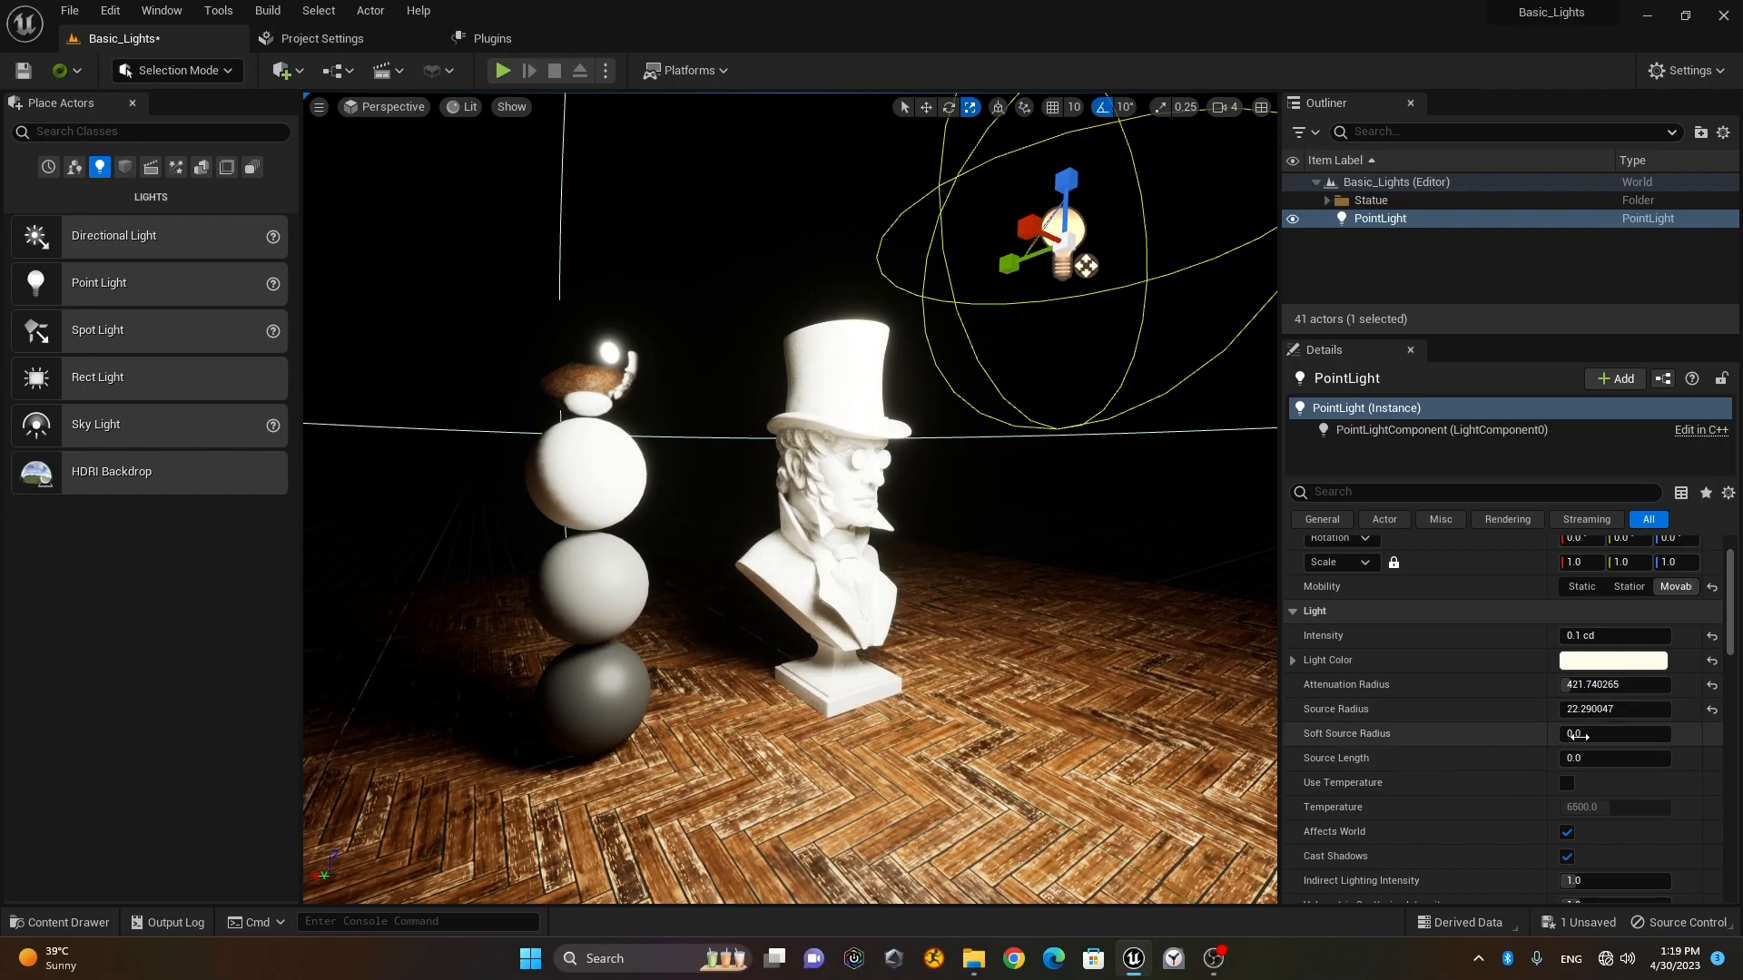
Step: Try a Source Radius of about 6.3 on the point light, and settle on about 18.6
{"action": "left_click", "coordinate": [1618, 708]}
{"action": "left_click_drag", "start_coordinate": [1617, 708], "coordinate": [1554, 708]}
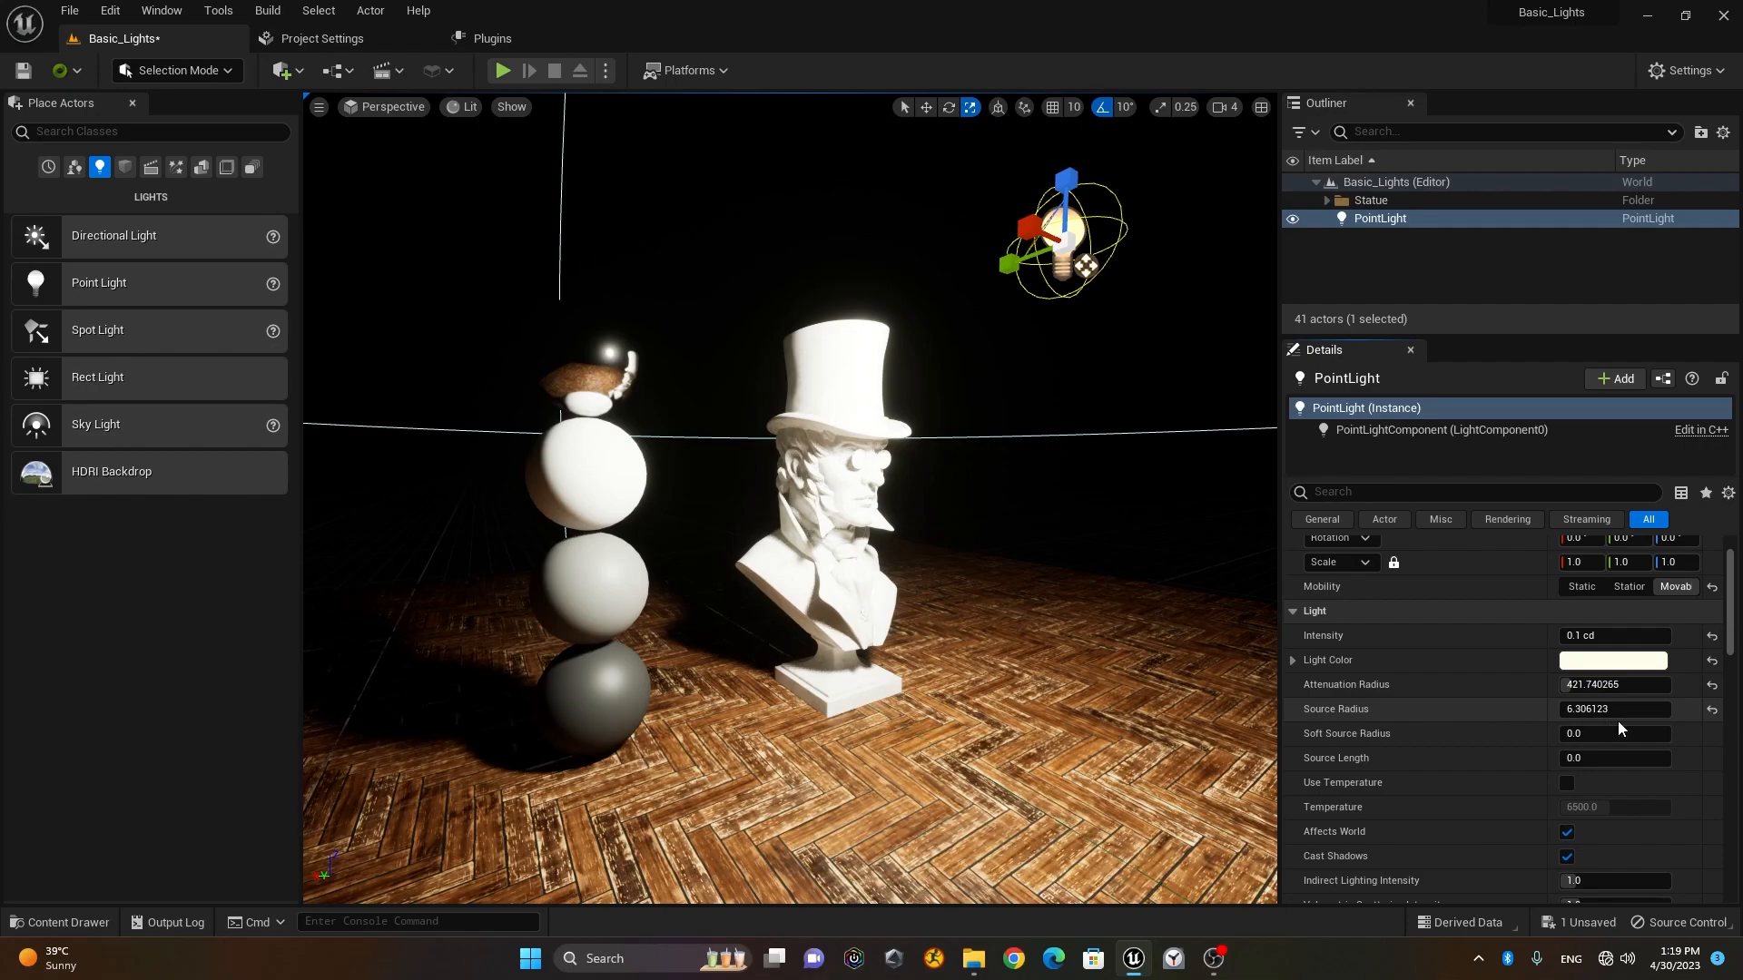
{"action": "left_click_drag", "start_coordinate": [1615, 709], "coordinate": [1653, 709]}
Step: Move the point light horizontally away from the statue to about X -38.5, Y -74.4, and inspect the statue's shadow
{"action": "right_click_drag", "start_coordinate": [790, 498], "coordinate": [783, 548]}
{"action": "key", "text": "w"}
{"action": "key", "text": "q"}
{"action": "right_click_drag", "start_coordinate": [878, 659], "coordinate": [878, 659]}
{"action": "key", "text": "s"}
{"action": "scroll", "coordinate": [885, 653], "scroll_direction": "down", "scroll_amount": 6}
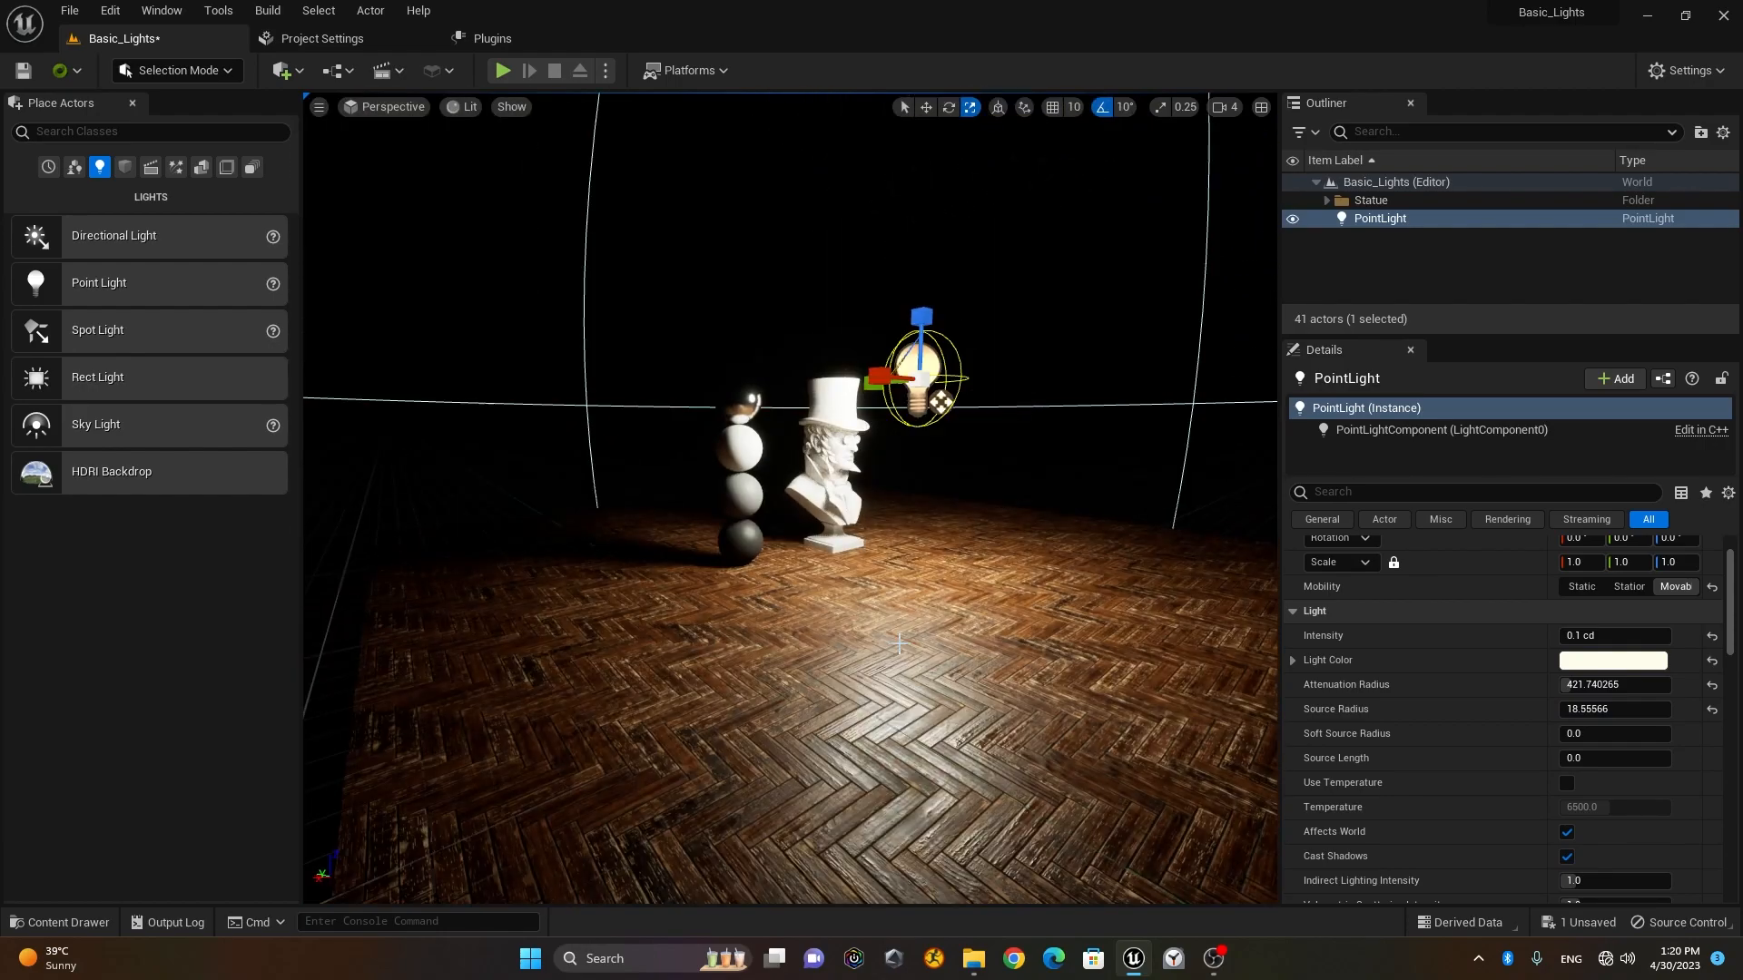
{"action": "key", "text": "w"}
{"action": "scroll", "coordinate": [899, 642], "scroll_direction": "up", "scroll_amount": 3}
{"action": "left_click_drag", "start_coordinate": [1049, 295], "coordinate": [1167, 282]}
{"action": "left_click_drag", "start_coordinate": [1108, 363], "coordinate": [726, 367], "text": "alt"}
{"action": "right_click_drag", "start_coordinate": [789, 454], "coordinate": [1035, 499]}
{"action": "mouse_move", "coordinate": [816, 508]}
{"action": "right_mouse_down"}
{"action": "mouse_move", "coordinate": [844, 567]}
{"action": "mouse_move", "coordinate": [789, 612]}
{"action": "mouse_move", "coordinate": [771, 590]}
{"action": "mouse_move", "coordinate": [836, 572]}
{"action": "mouse_move", "coordinate": [827, 521]}
{"action": "right_mouse_up"}
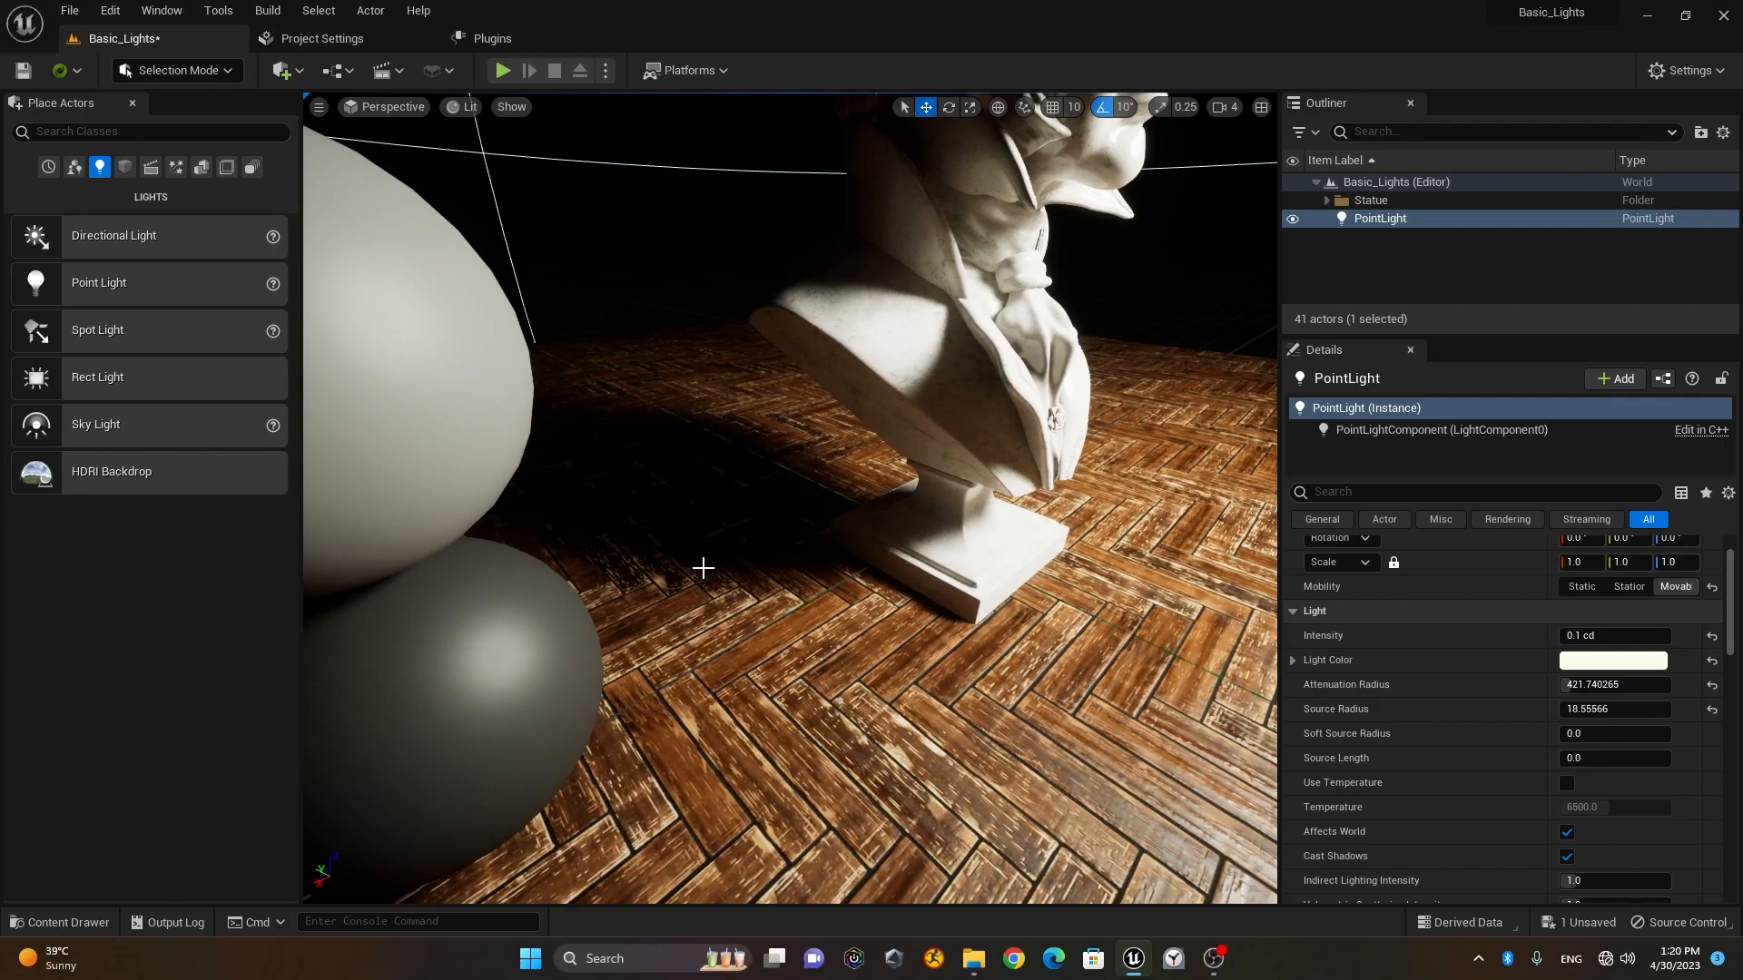
Step: Filter the point light's properties by "ray" and set Cast Ray Traced Shadows to Disabled
{"action": "left_click", "coordinate": [1384, 492]}
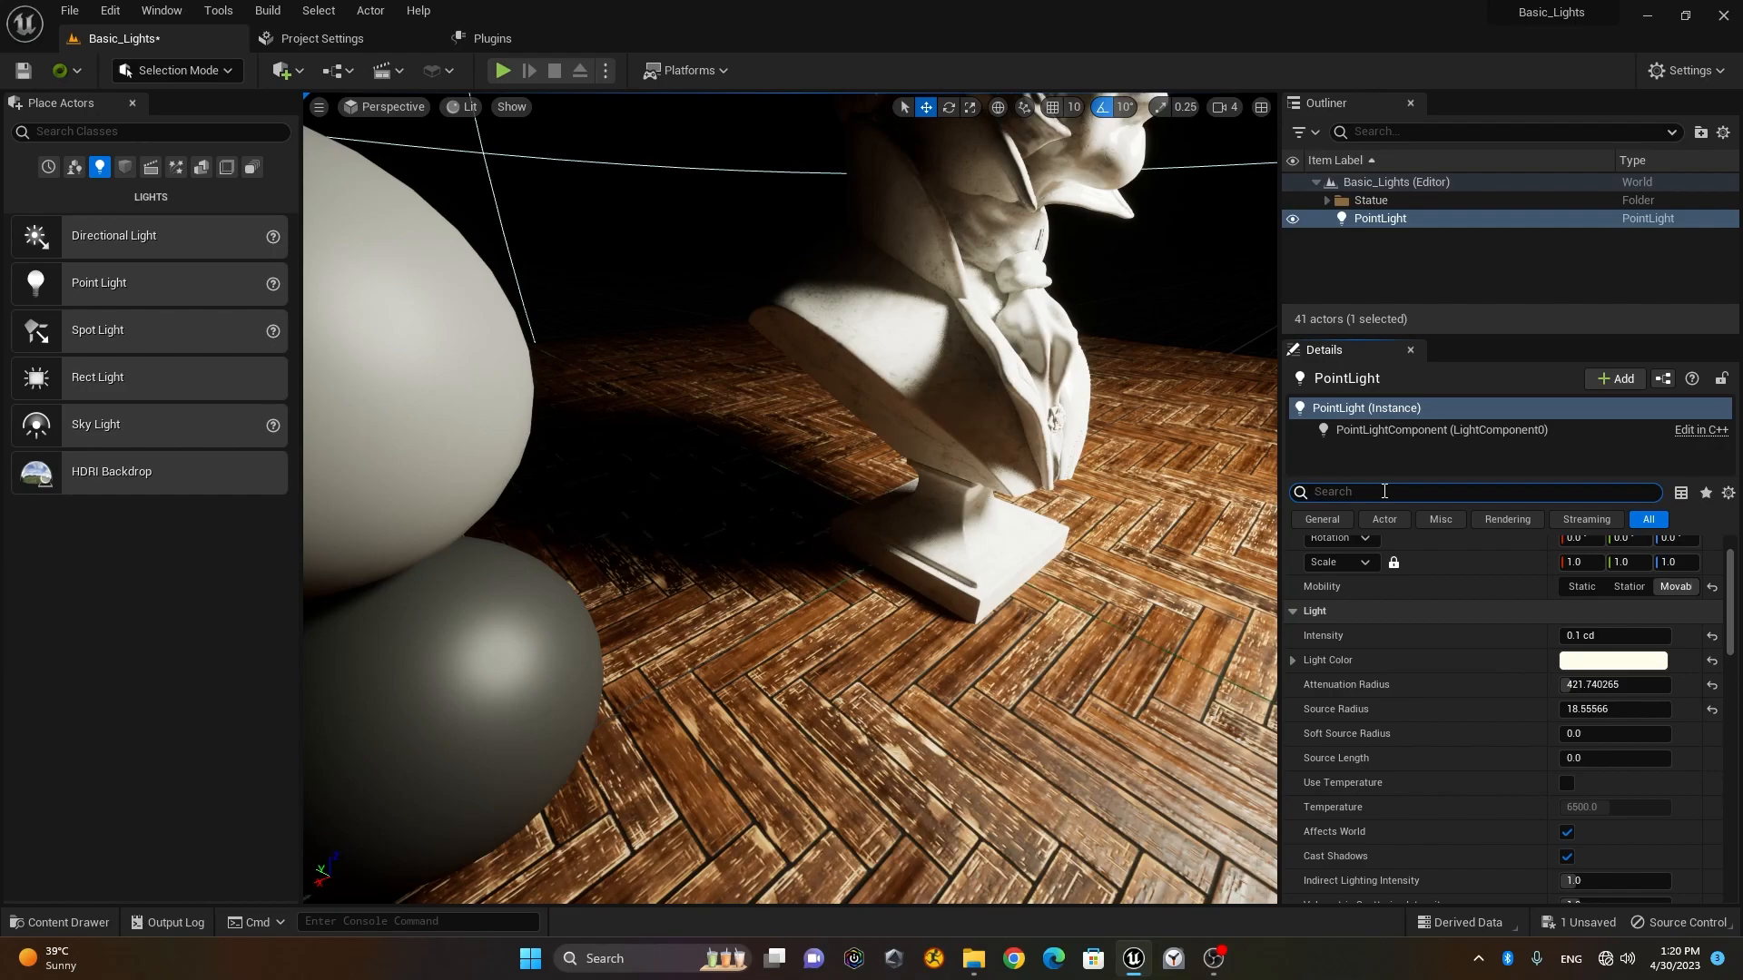
{"action": "type", "text": "ray"}
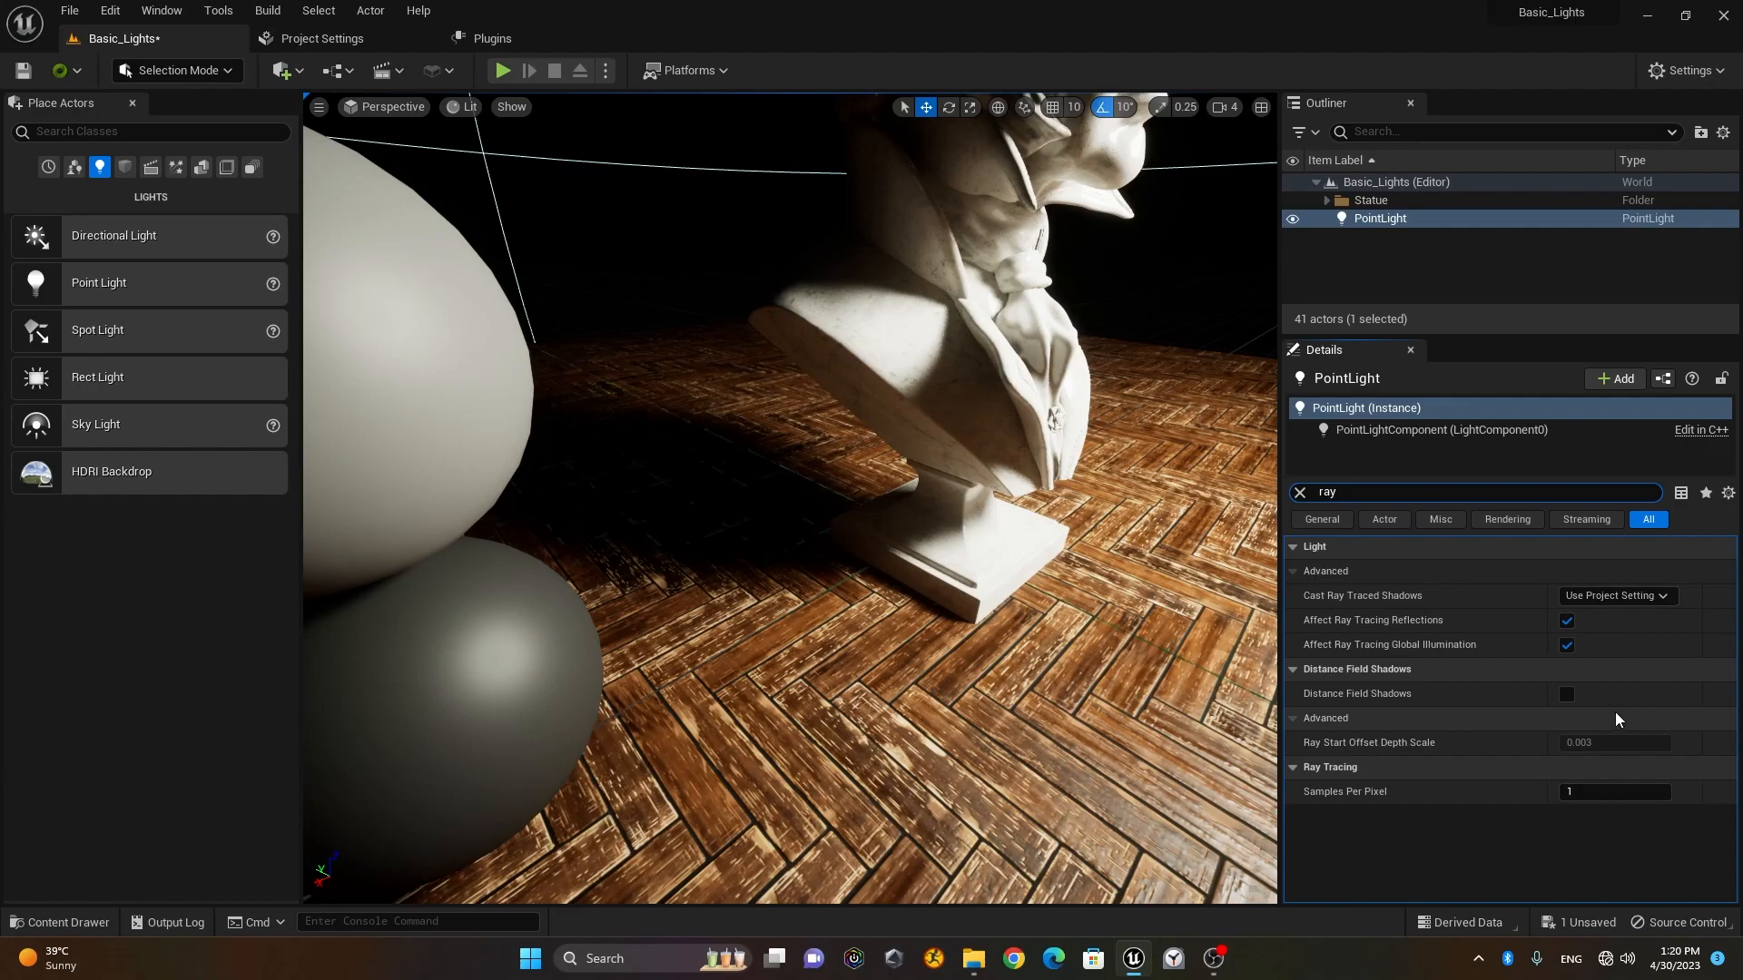
{"action": "left_click", "coordinate": [1637, 597]}
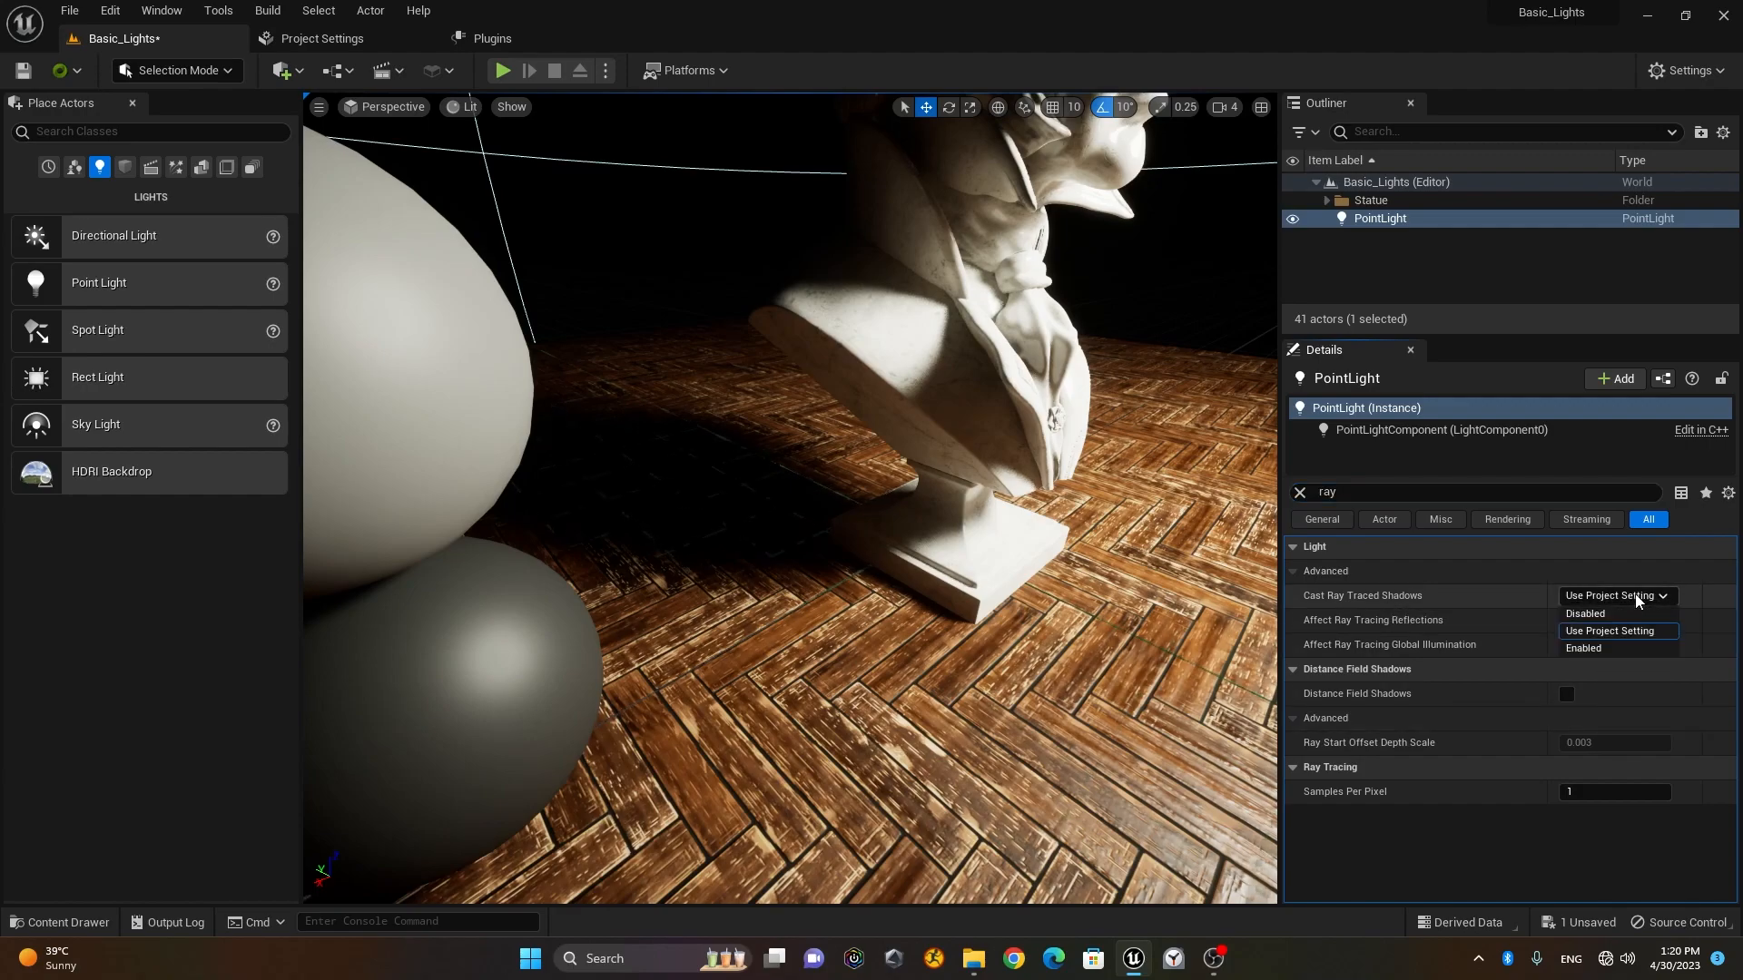
{"action": "left_click", "coordinate": [1639, 617]}
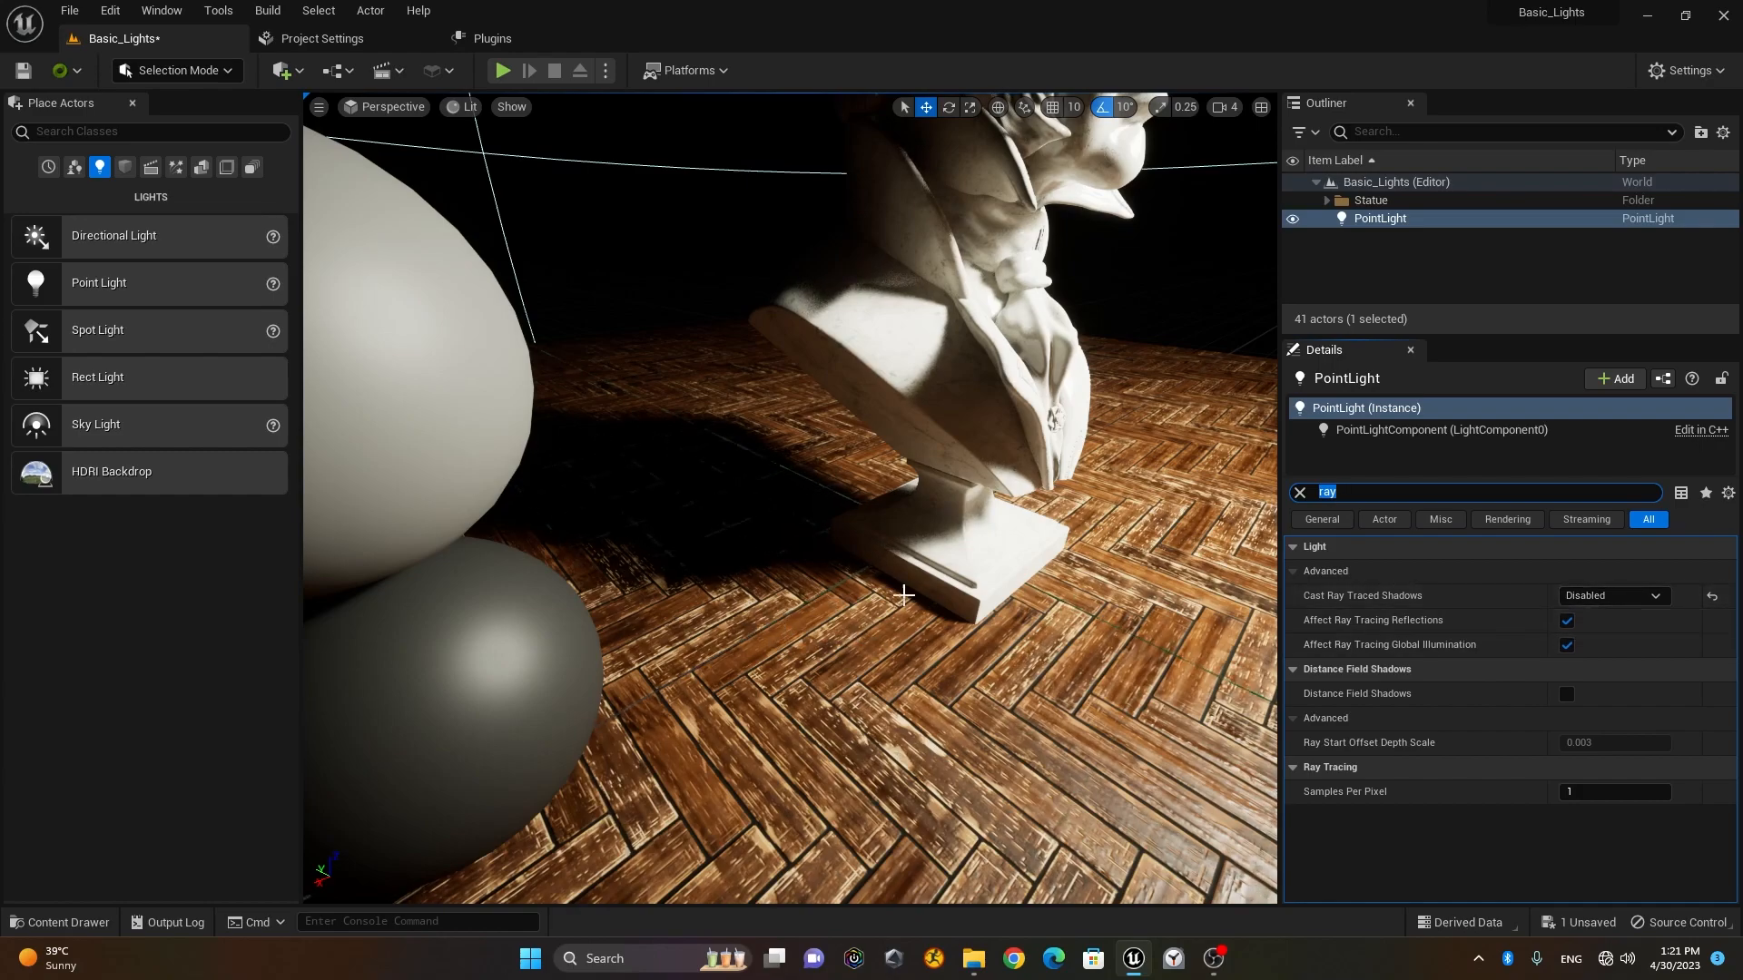
Step: Try Cast Ray Traced Shadows as Enabled, and return it to Use Project Setting
{"action": "left_click", "coordinate": [1625, 597]}
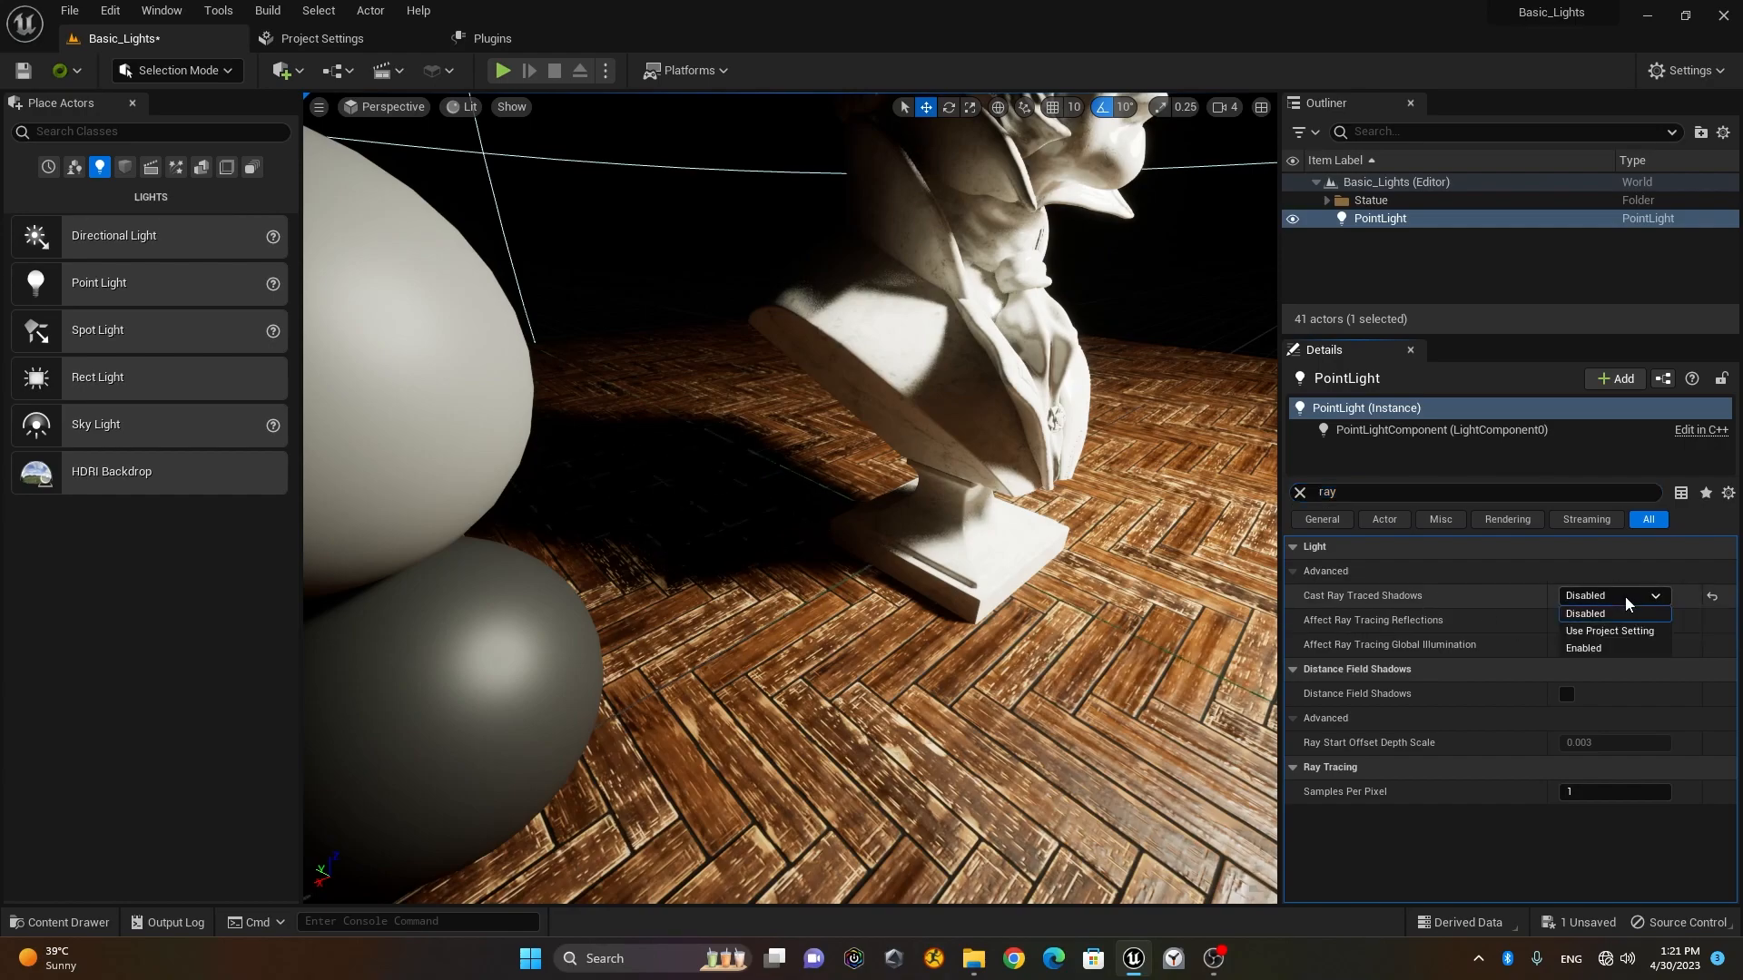
{"action": "left_click", "coordinate": [1636, 648]}
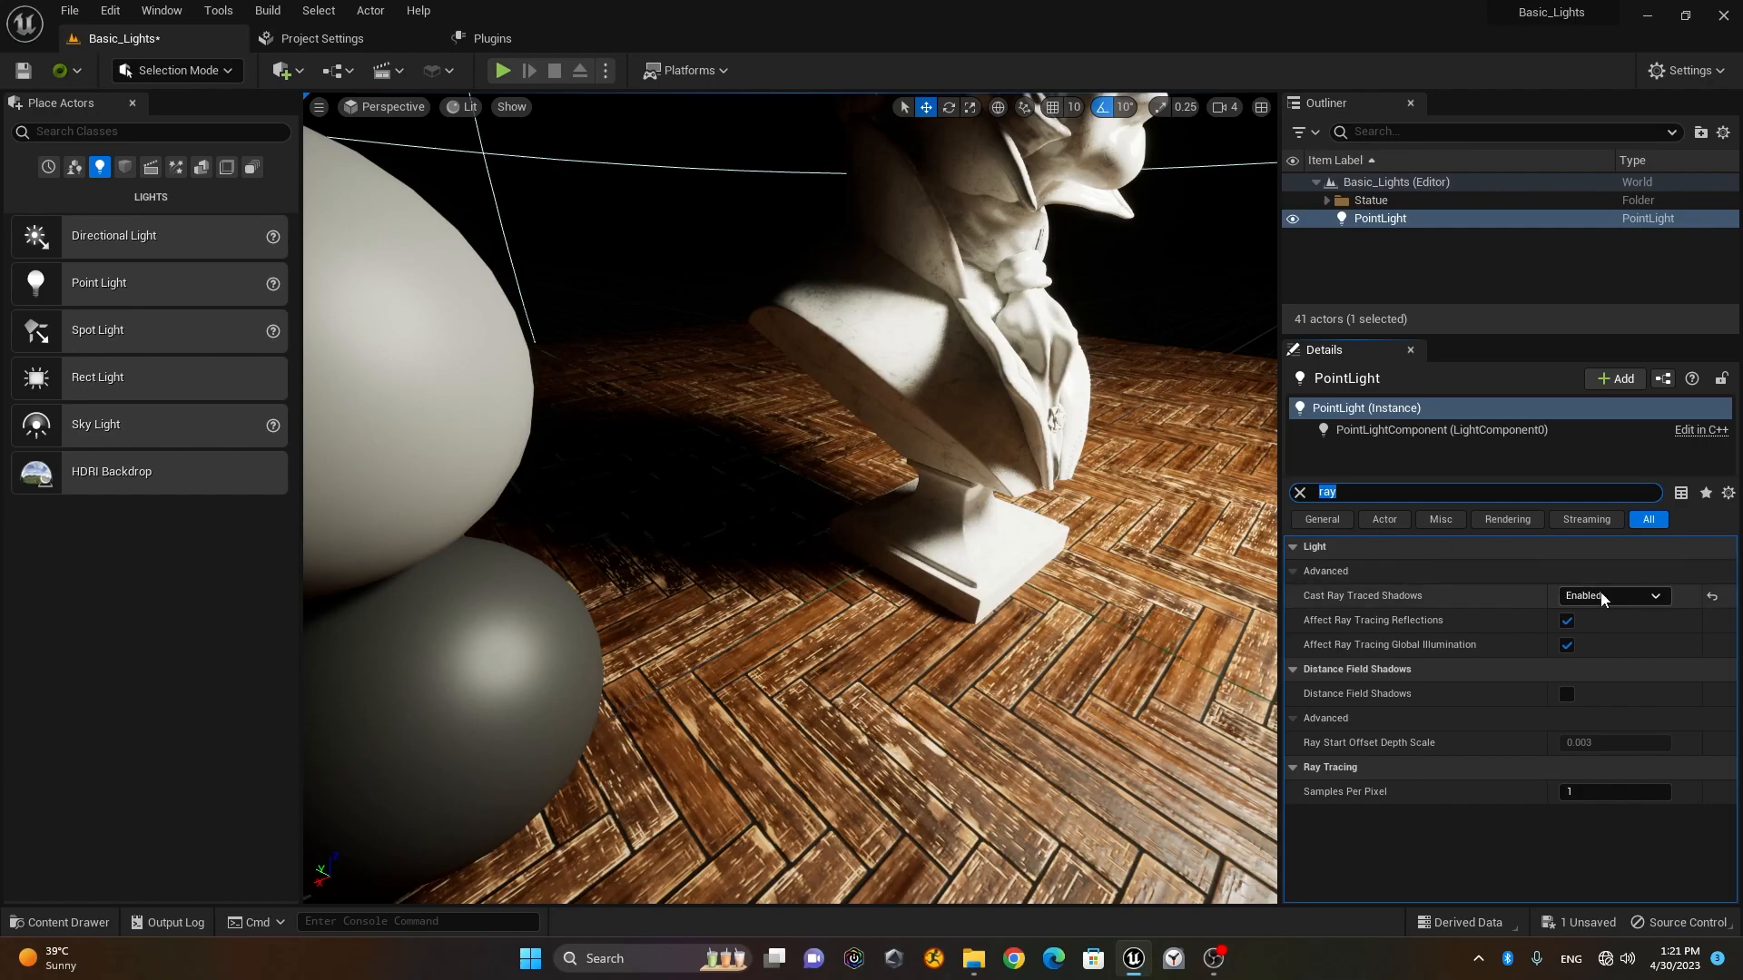
{"action": "left_click", "coordinate": [1598, 597]}
{"action": "left_click", "coordinate": [1626, 633]}
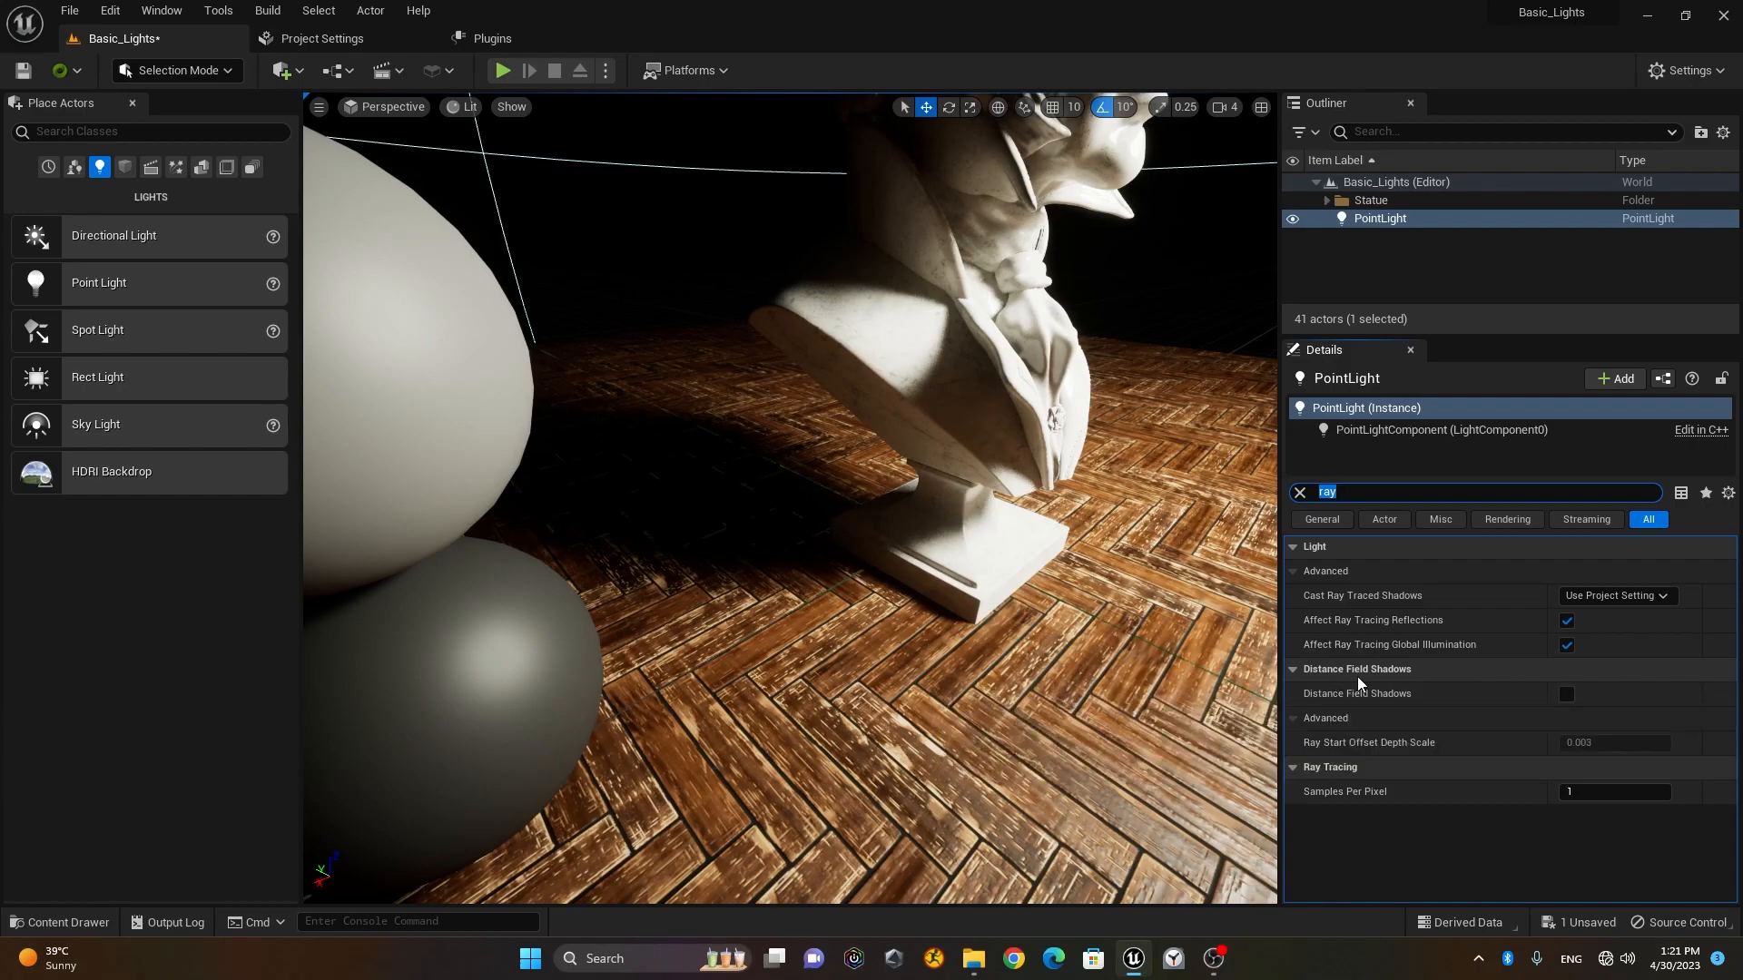
Step: Enable Distance Field Shadows on the point light and inspect the shadows around the spheres and statue base
{"action": "left_click", "coordinate": [1566, 694]}
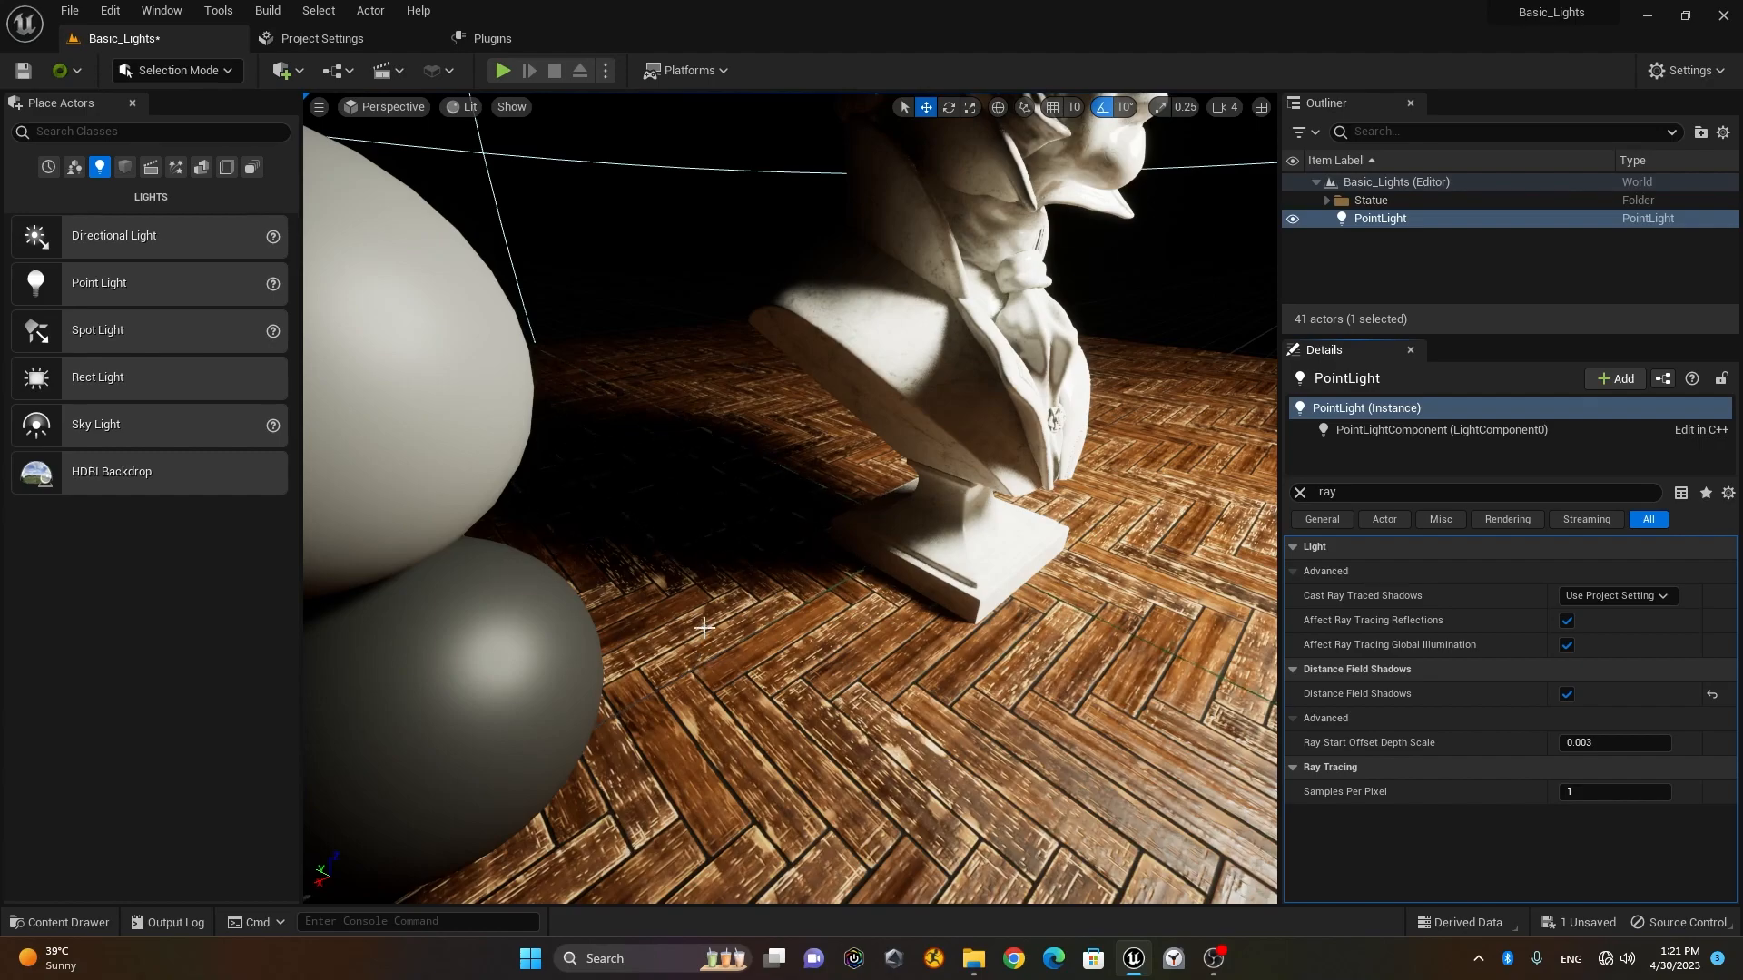
{"action": "right_click_drag", "start_coordinate": [739, 677], "coordinate": [535, 672]}
{"action": "right_click_drag", "start_coordinate": [923, 605], "coordinate": [1040, 601]}
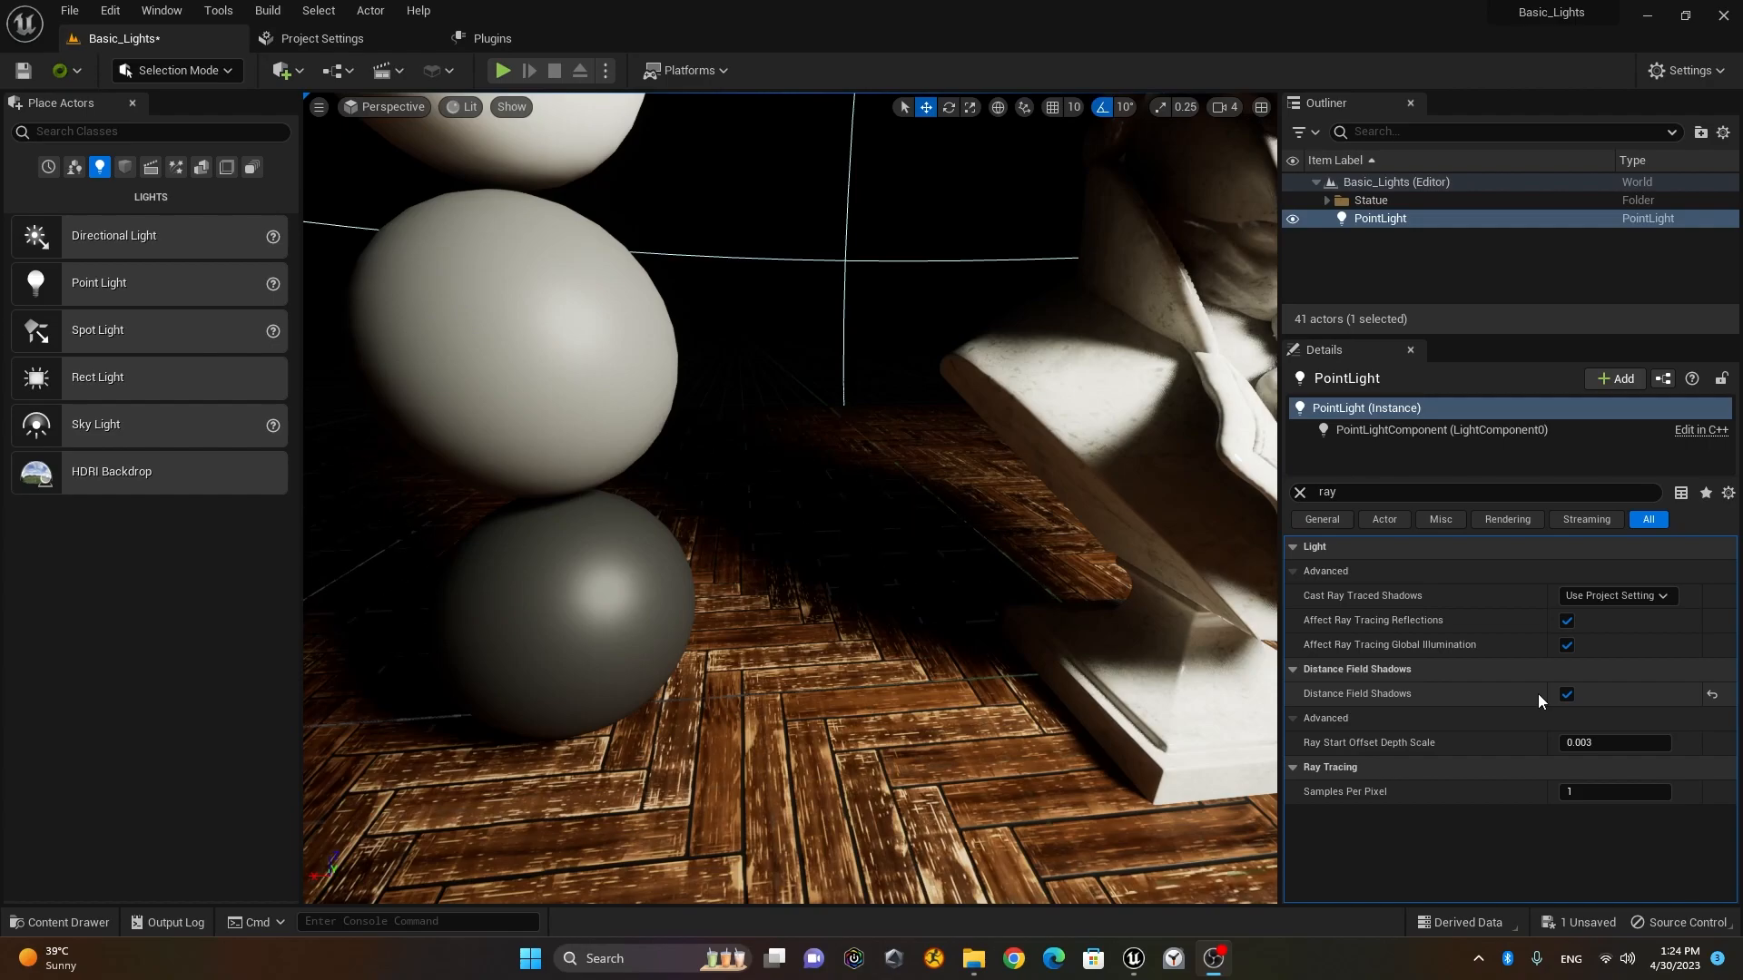
Step: Clear the property filter, try a higher Soft Source Radius on the point light, and reset it to default
{"action": "left_click", "coordinate": [1300, 493]}
{"action": "scroll", "coordinate": [1450, 695], "scroll_direction": "down", "scroll_amount": 2}
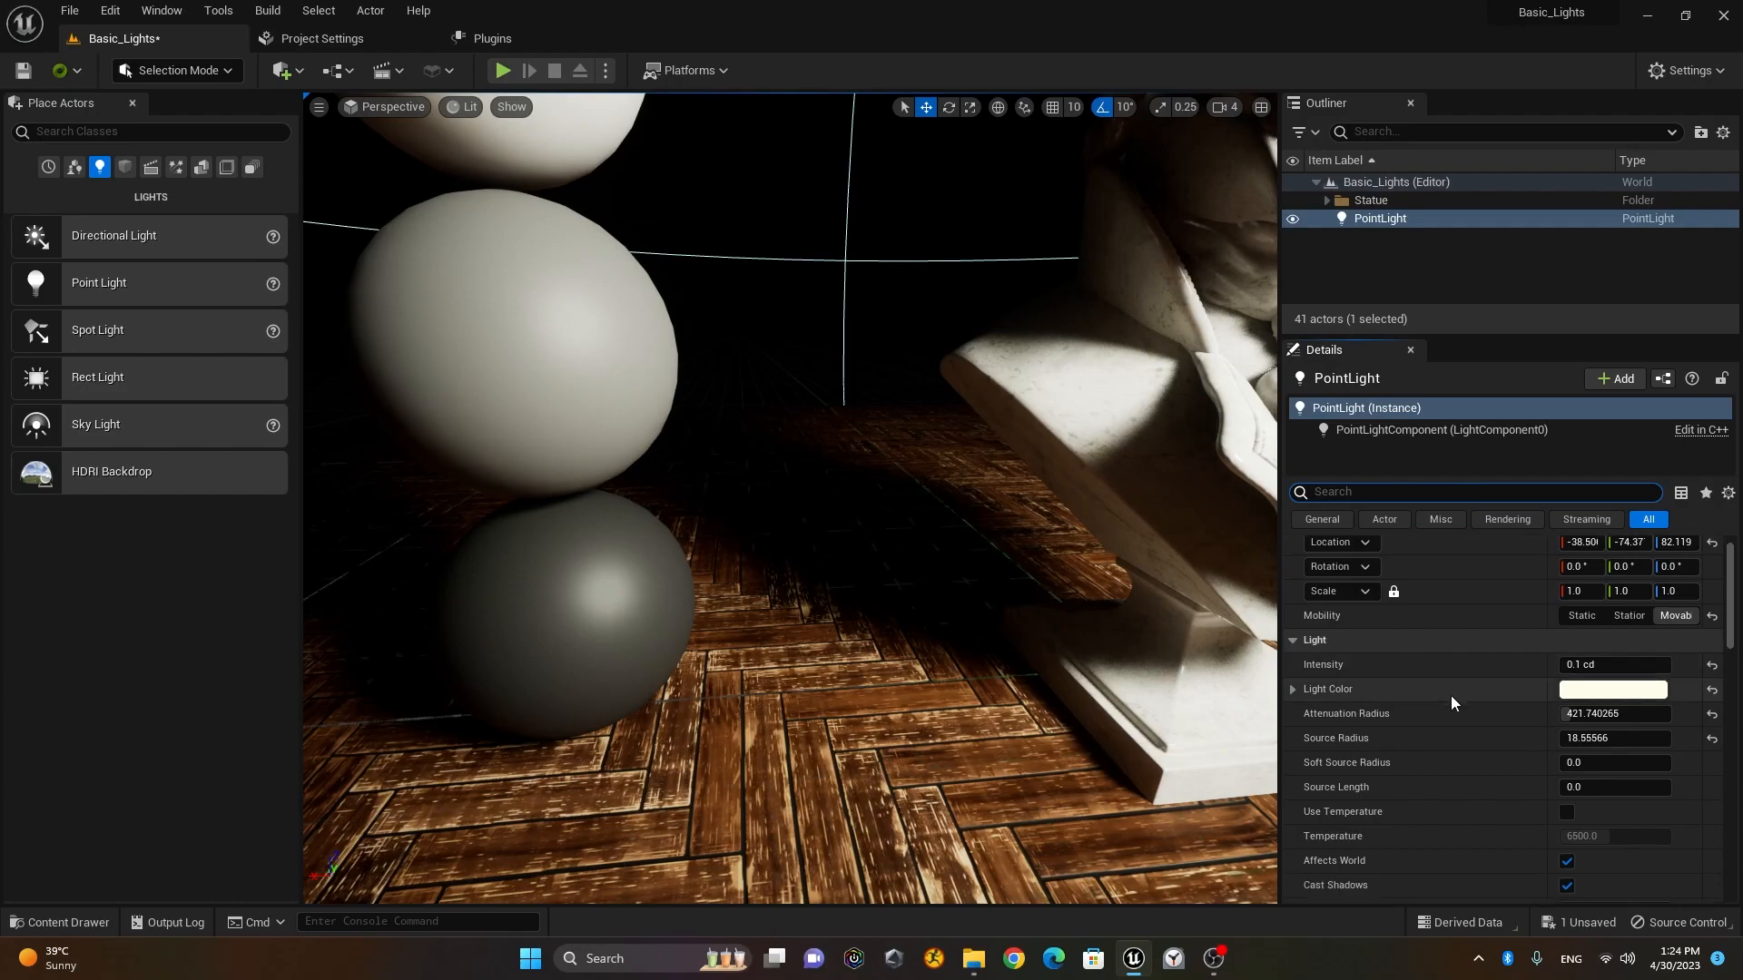
{"action": "scroll", "coordinate": [1445, 690], "scroll_direction": "down", "scroll_amount": 1}
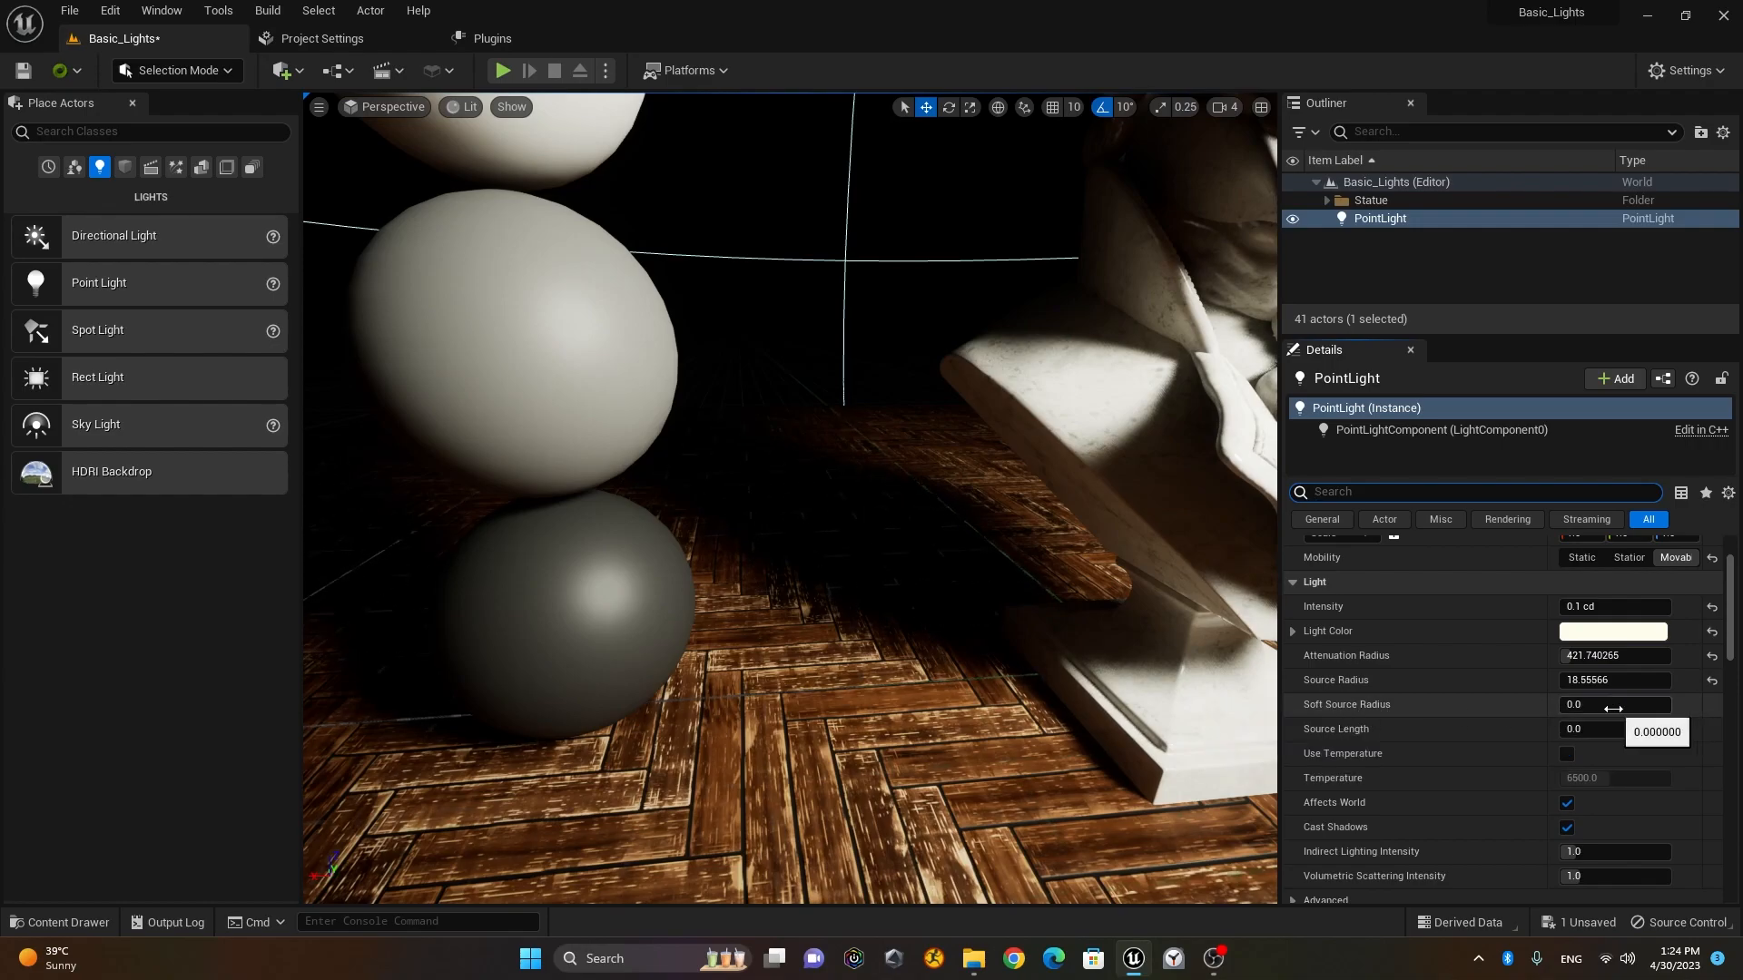
{"action": "mouse_move", "coordinate": [1589, 707]}
{"action": "left_mouse_down"}
{"action": "mouse_move", "coordinate": [1643, 706]}
{"action": "mouse_move", "coordinate": [1600, 706]}
{"action": "left_mouse_up"}
{"action": "left_click", "coordinate": [1712, 706]}
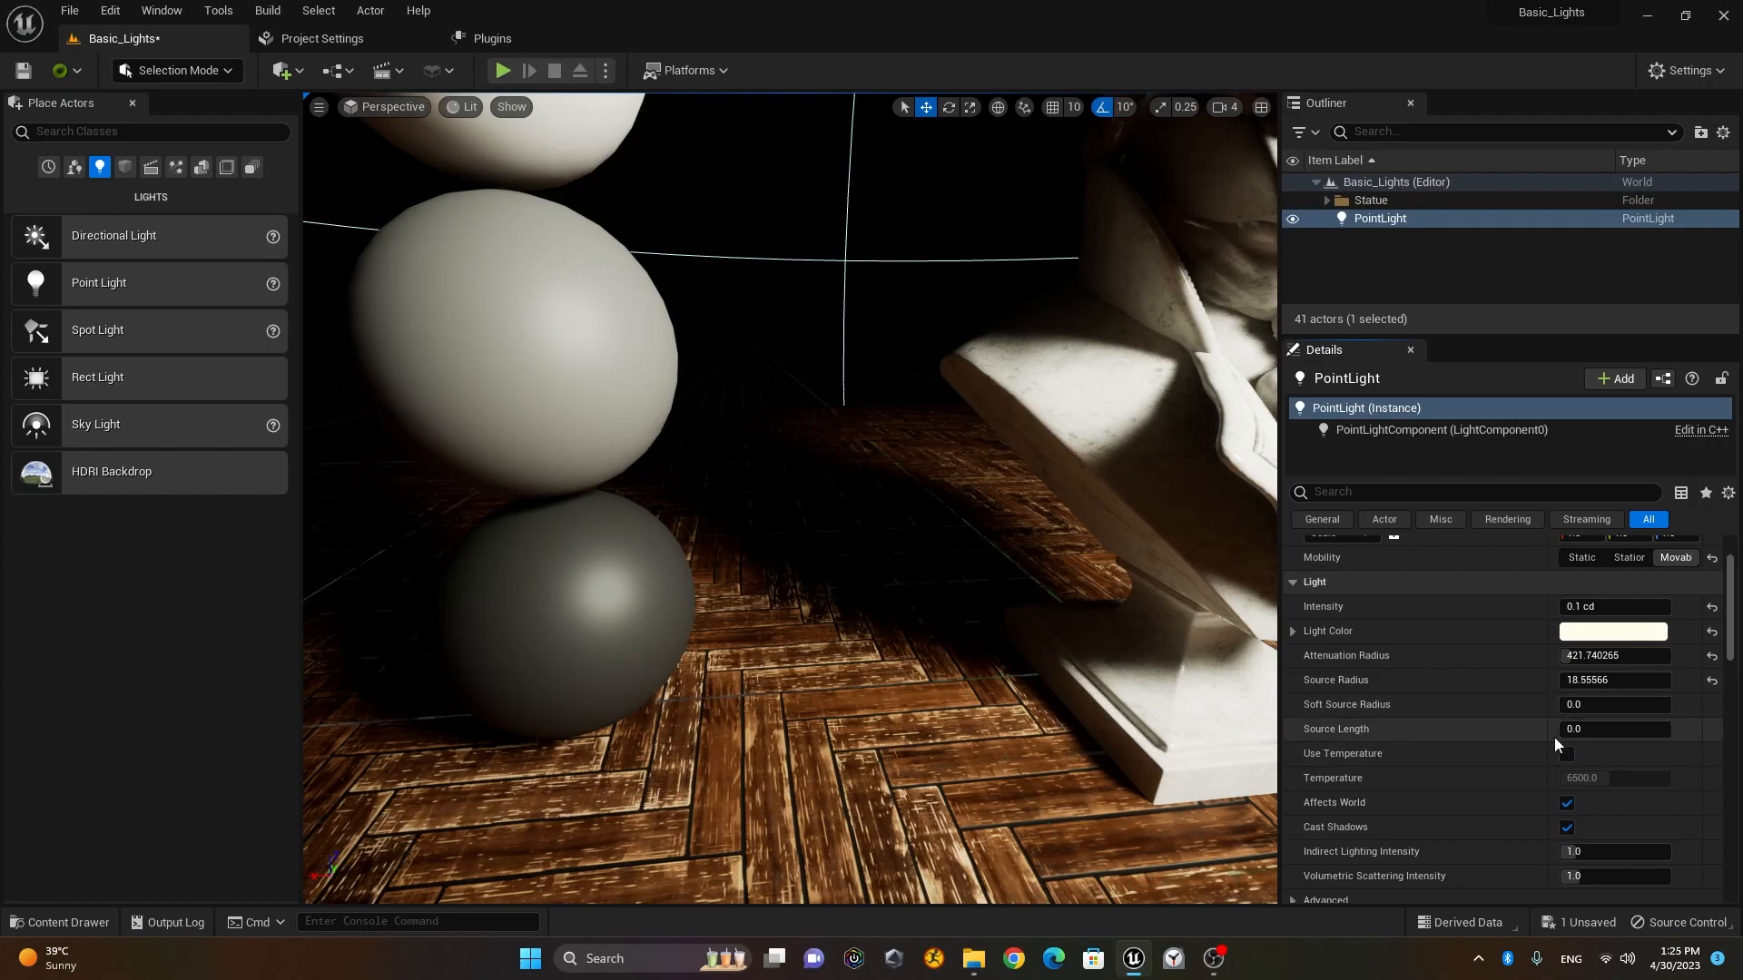
Step: Raise the point light's Source Length to about 347.9 and on to about 536.2, with the light framed in view
{"action": "left_click_drag", "start_coordinate": [1578, 730], "coordinate": [1685, 730]}
{"action": "key", "text": "f"}
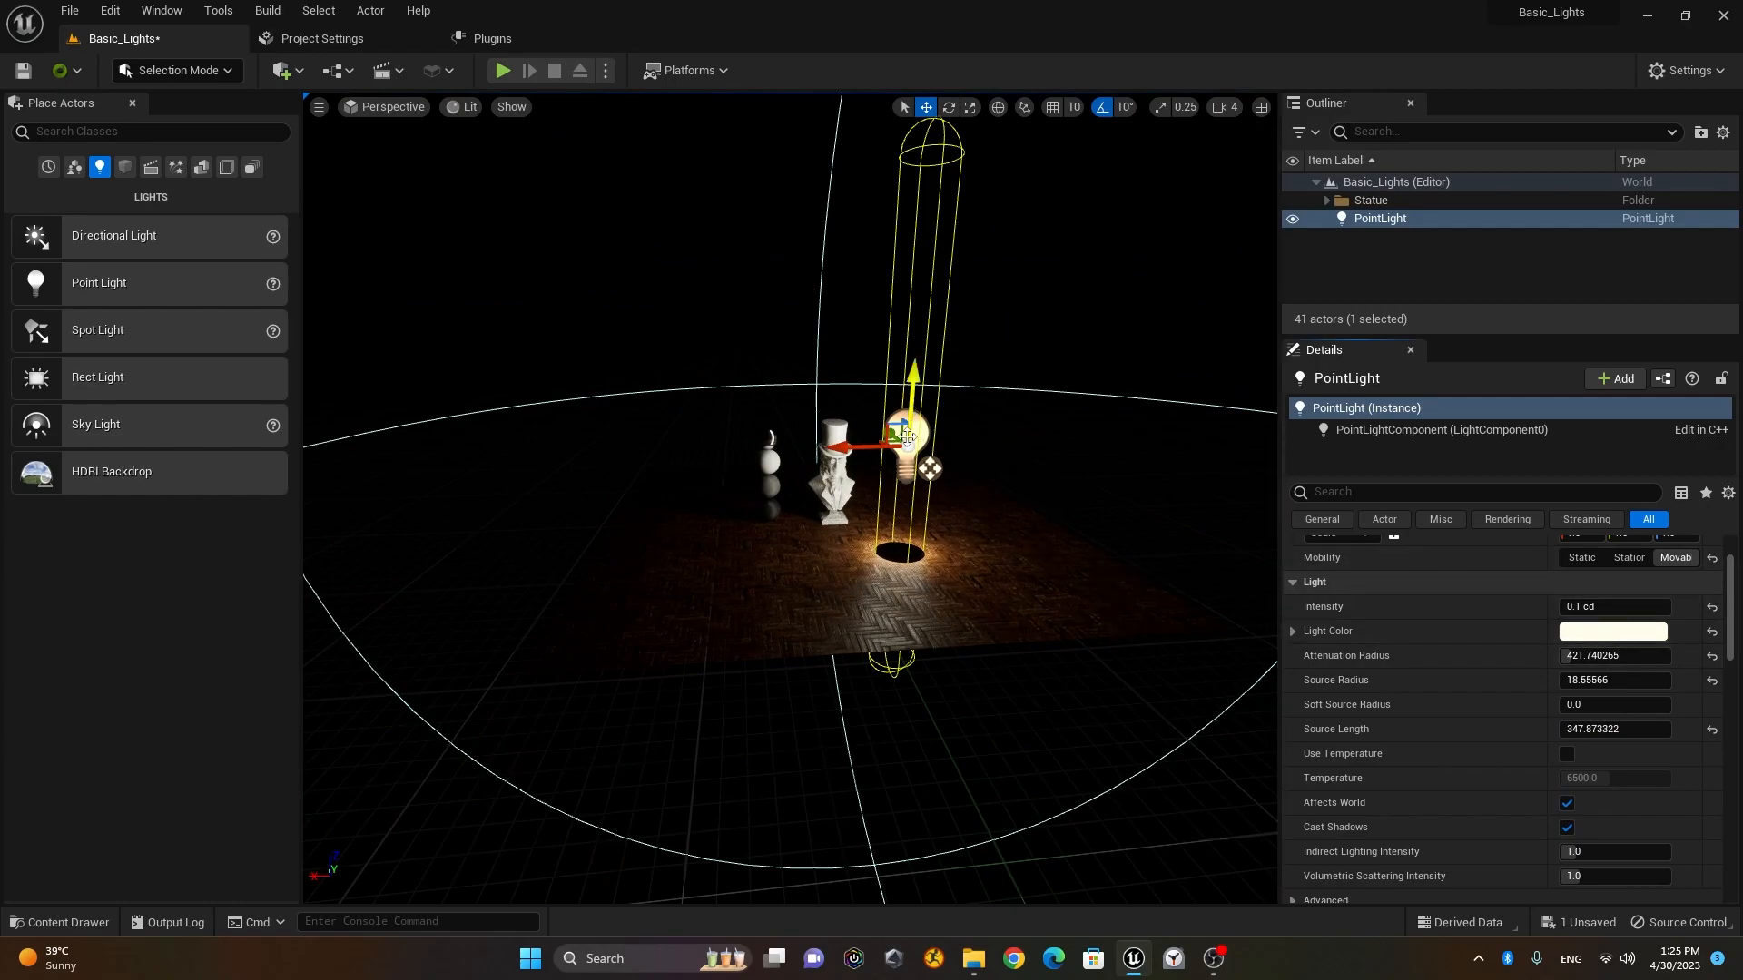
{"action": "left_click_drag", "start_coordinate": [1624, 731], "coordinate": [1670, 730]}
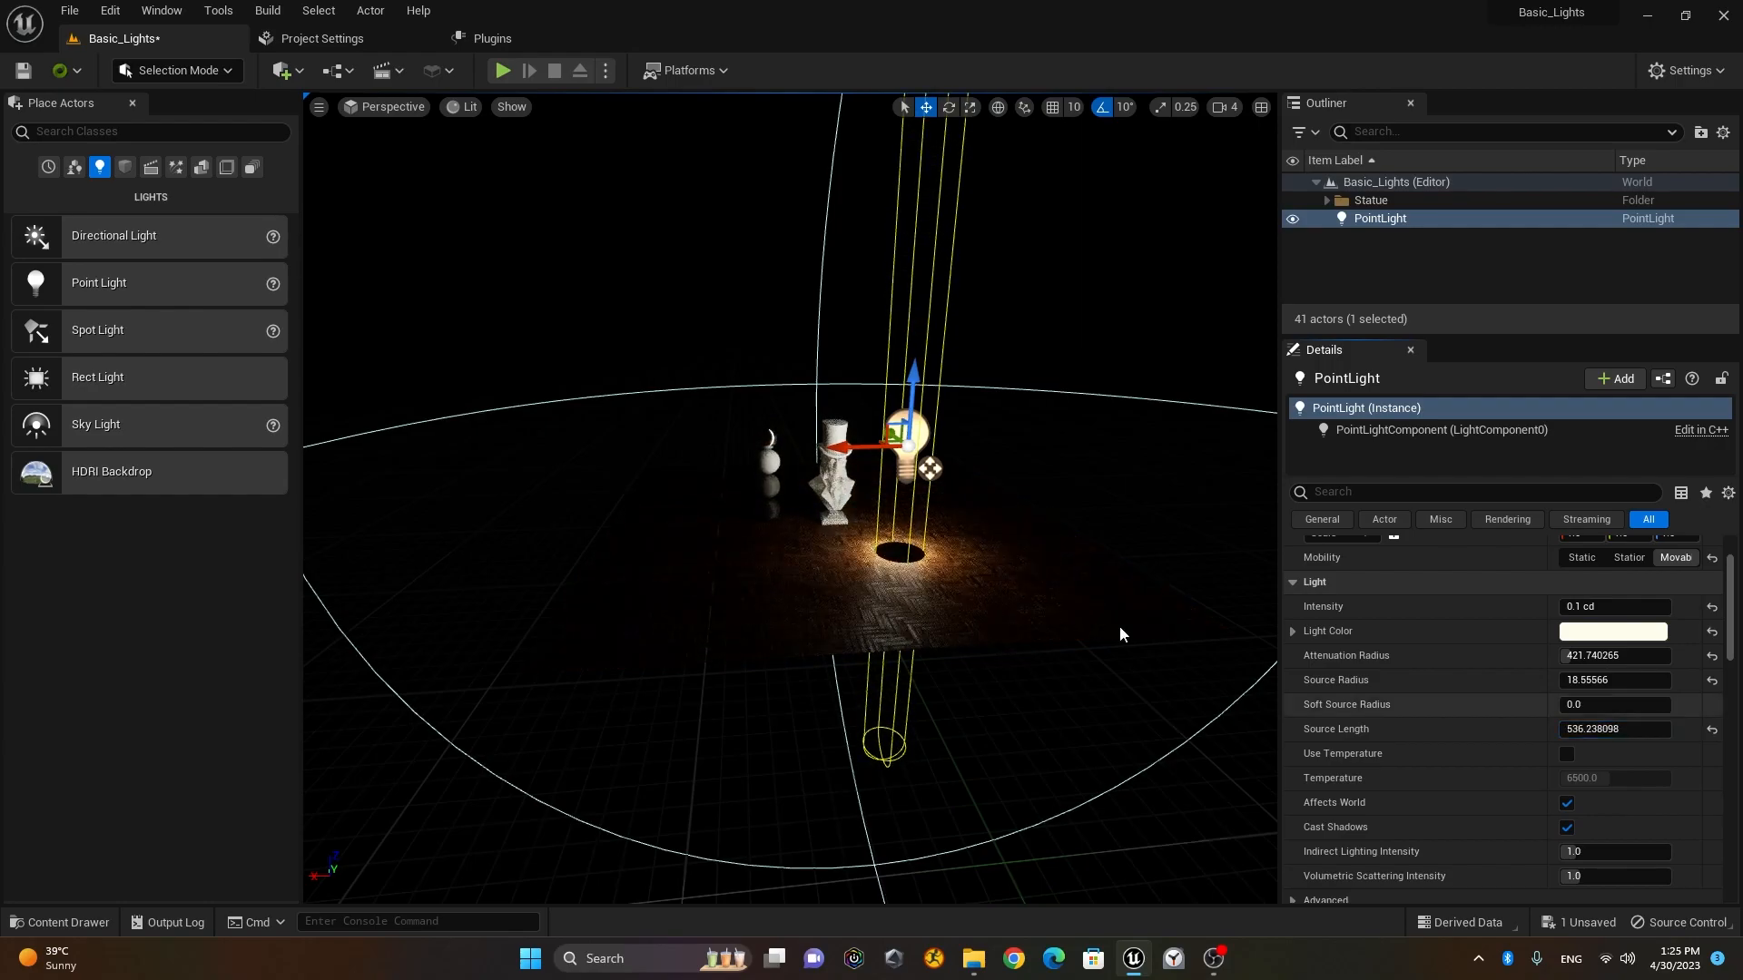
Step: Rotate the point light 90° about its Y axis so its long tubular source lies horizontally above the floor
{"action": "middle_click_drag", "start_coordinate": [1037, 536], "coordinate": [1145, 400]}
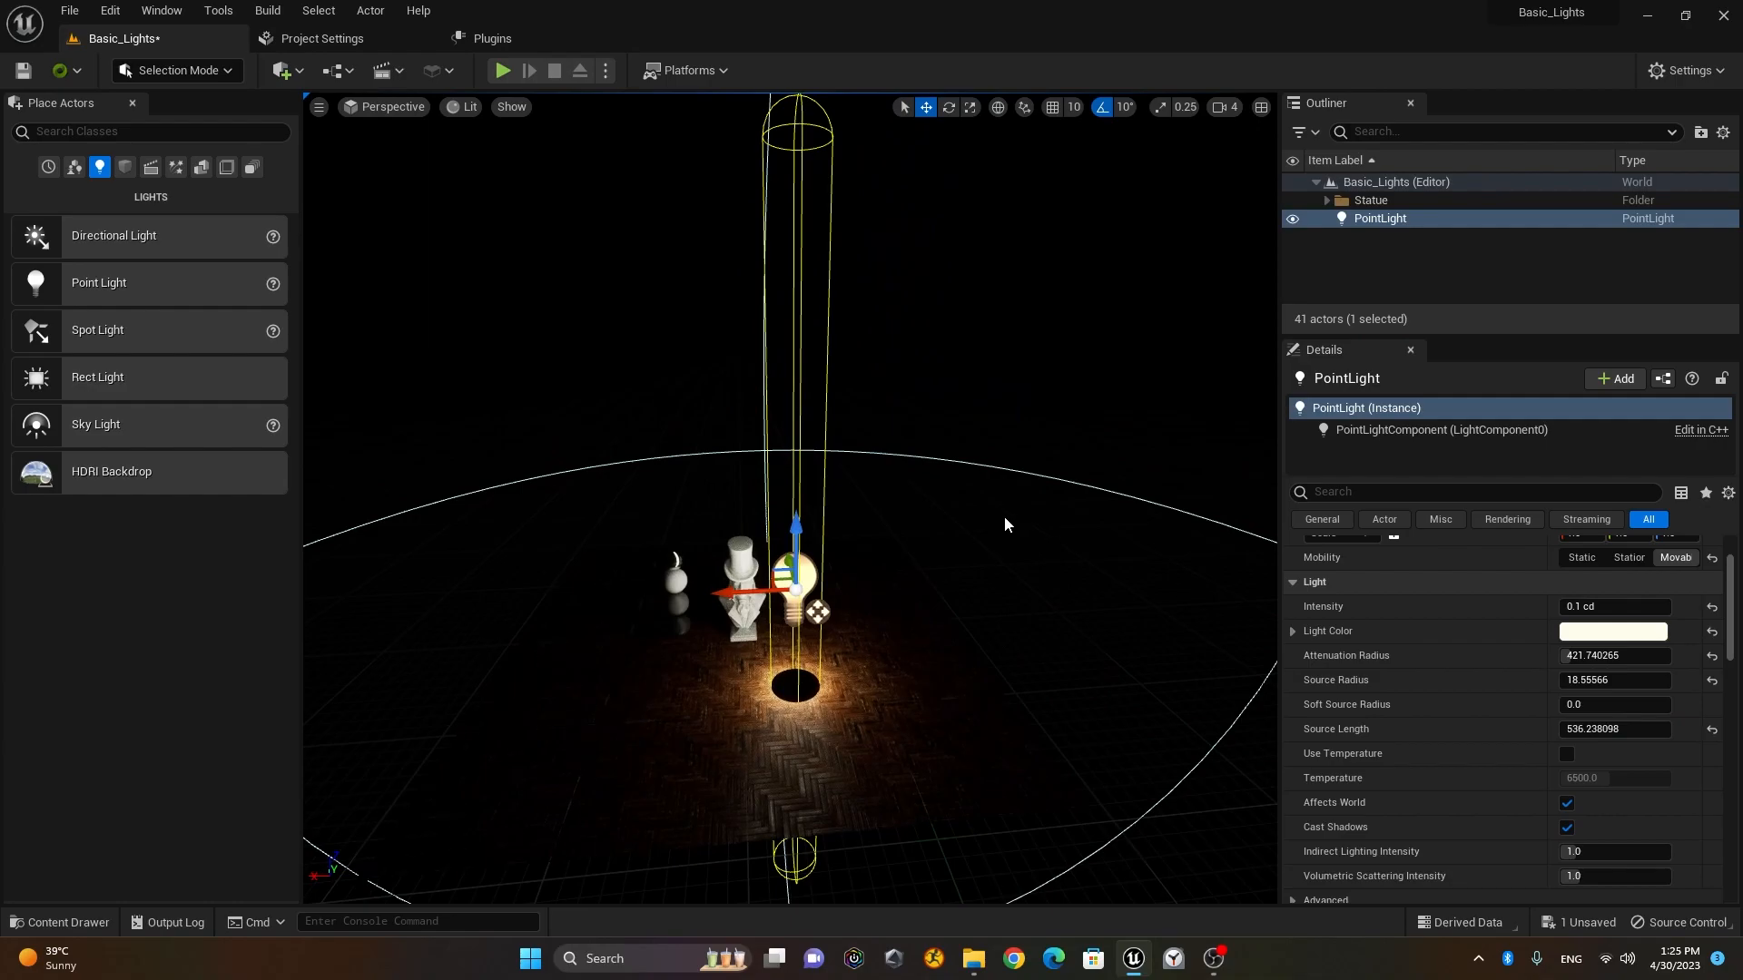
{"action": "key", "text": "e"}
{"action": "left_click_drag", "start_coordinate": [740, 518], "coordinate": [796, 481]}
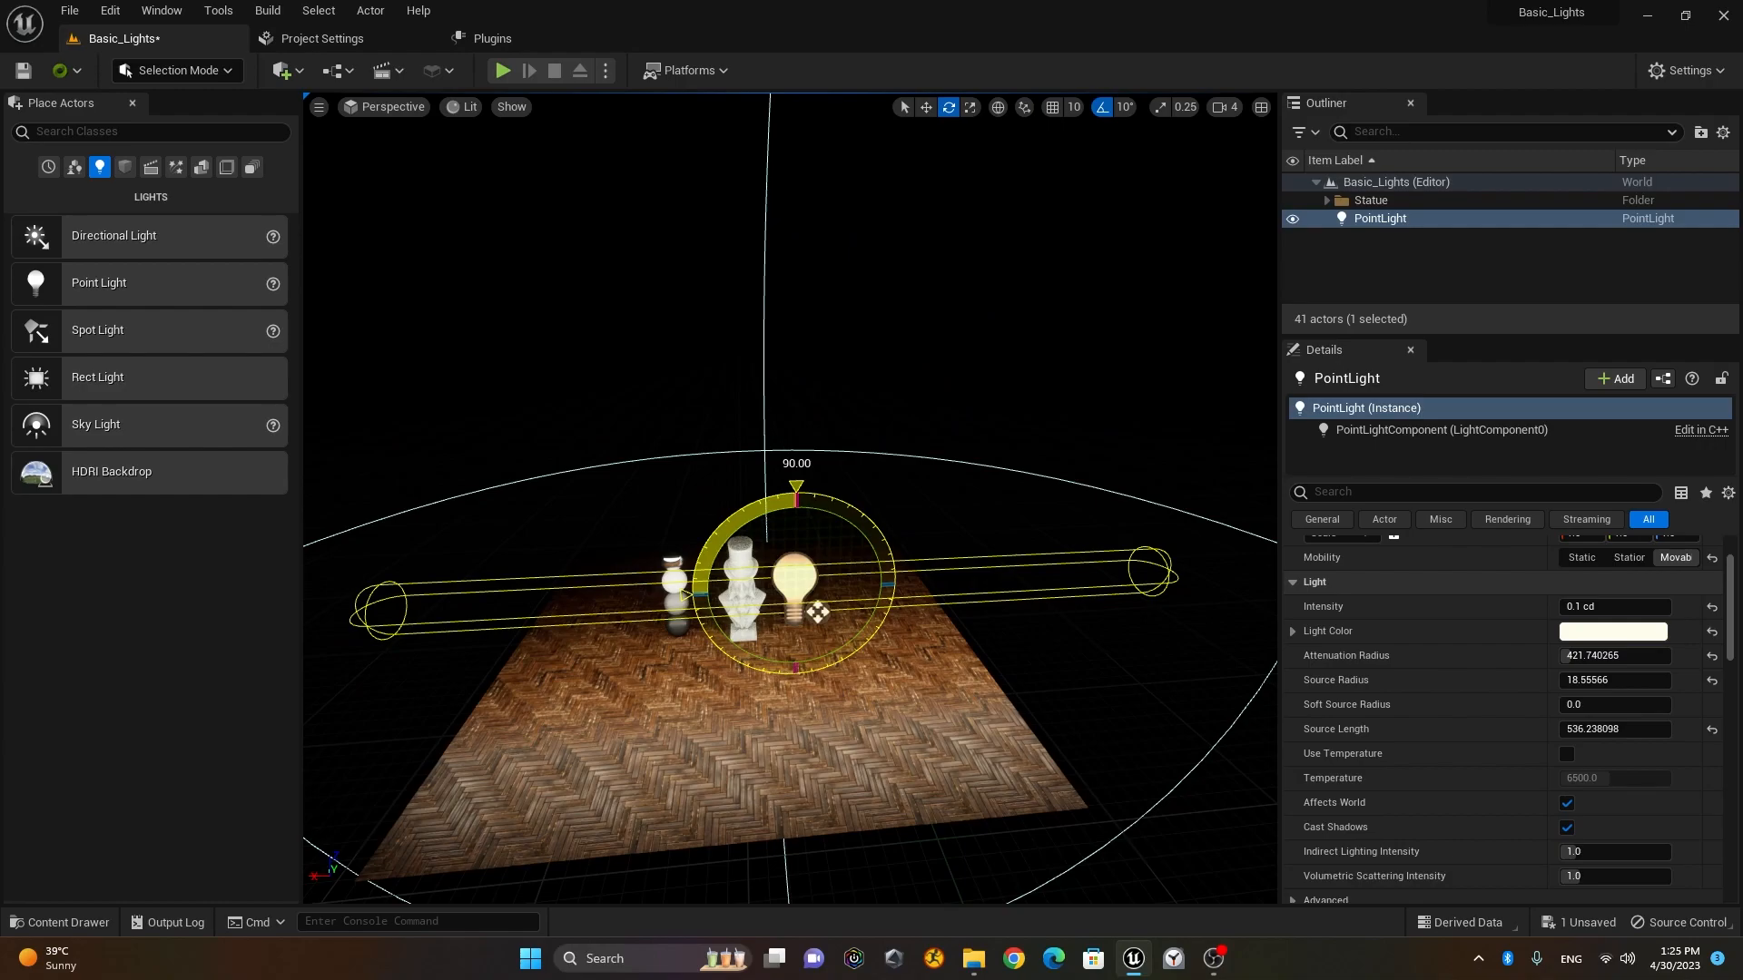
Step: Examine the elongated light source's reflections and shadows on the spheres, statue and floor from closer angles
{"action": "left_click_drag", "start_coordinate": [585, 630], "coordinate": [685, 626], "text": "alt"}
{"action": "scroll", "coordinate": [735, 642], "scroll_direction": "up", "scroll_amount": 8}
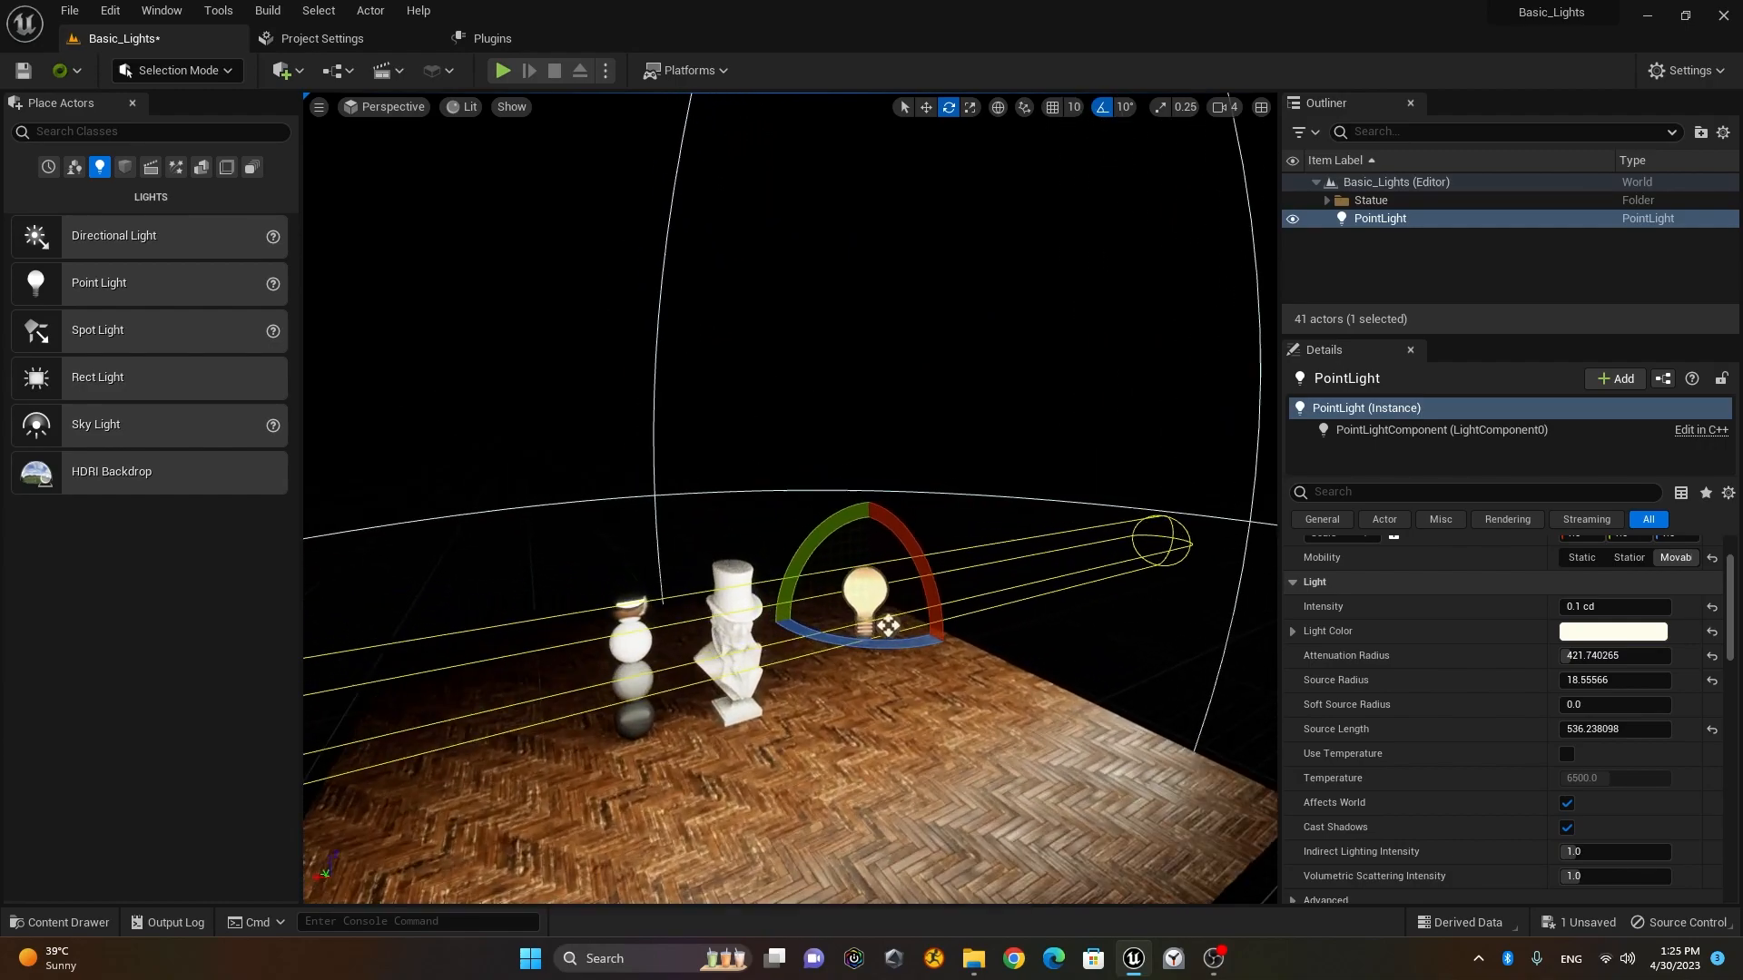
{"action": "middle_click_drag", "start_coordinate": [774, 650], "coordinate": [793, 721]}
{"action": "left_click_drag", "start_coordinate": [839, 646], "coordinate": [979, 579], "text": "alt"}
{"action": "left_click_drag", "start_coordinate": [367, 636], "coordinate": [408, 534], "text": "alt"}
{"action": "left_click_drag", "start_coordinate": [514, 646], "coordinate": [554, 647], "text": "alt"}
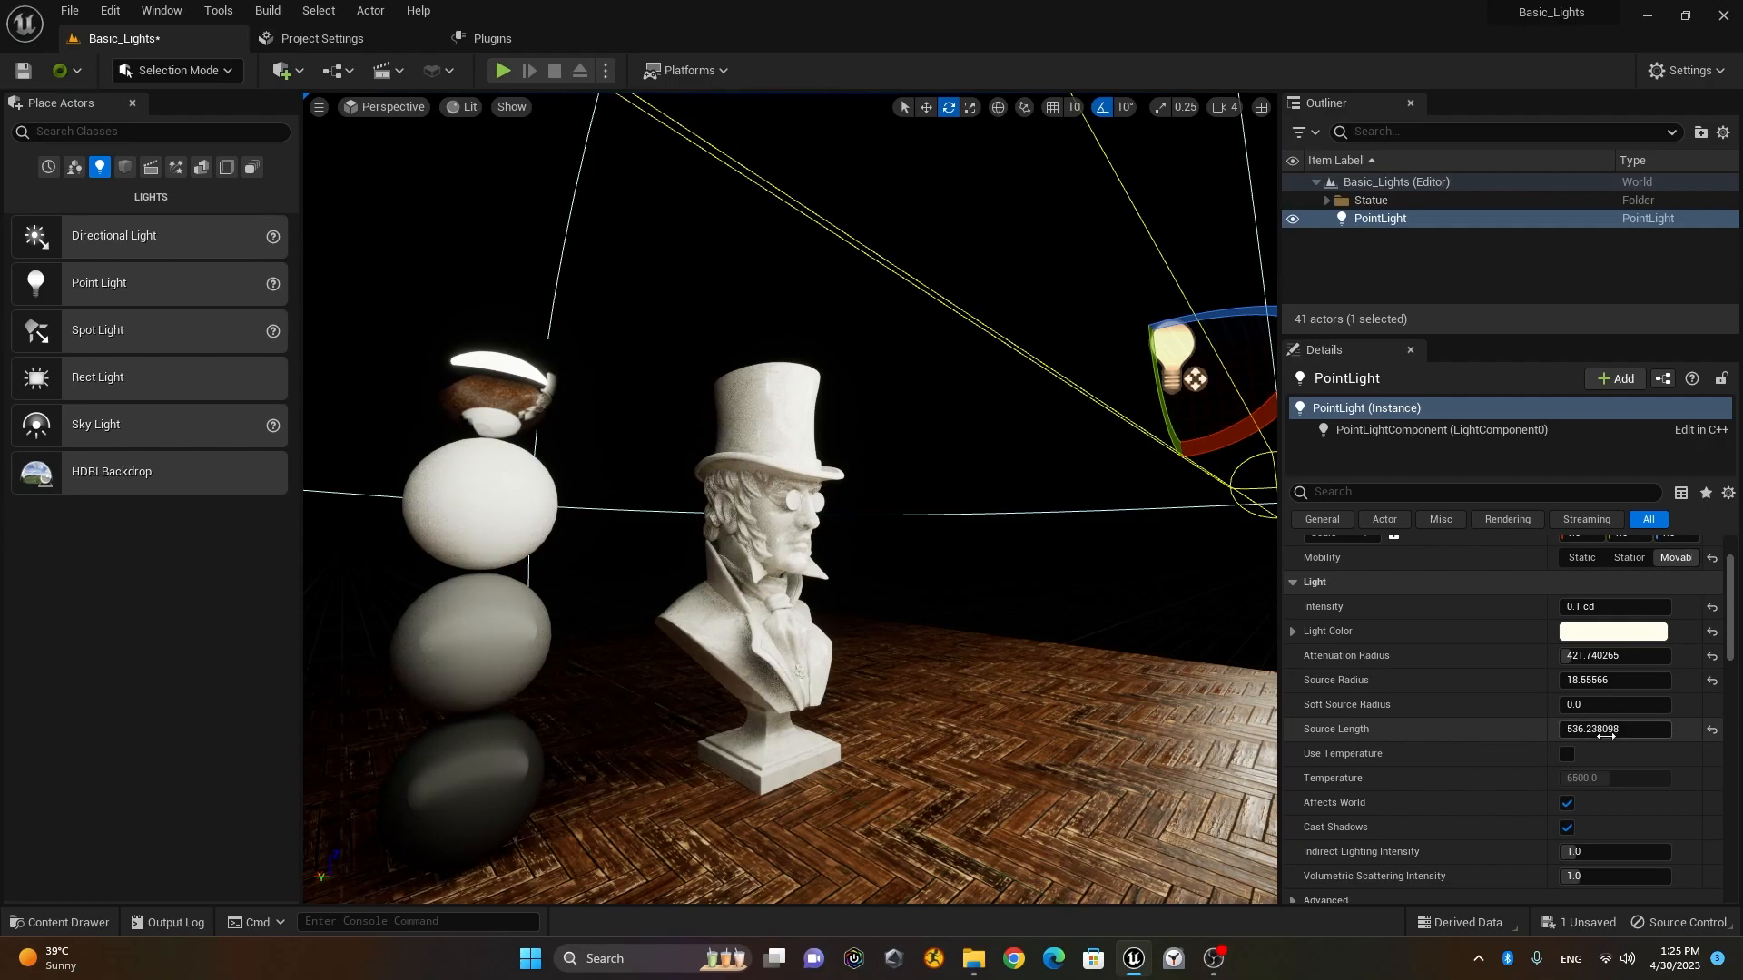
Step: Reduce the point light's Source Length to 0, raise it to about 192.3, and view the spheres and statue up close
{"action": "left_click_drag", "start_coordinate": [1618, 729], "coordinate": [1420, 729]}
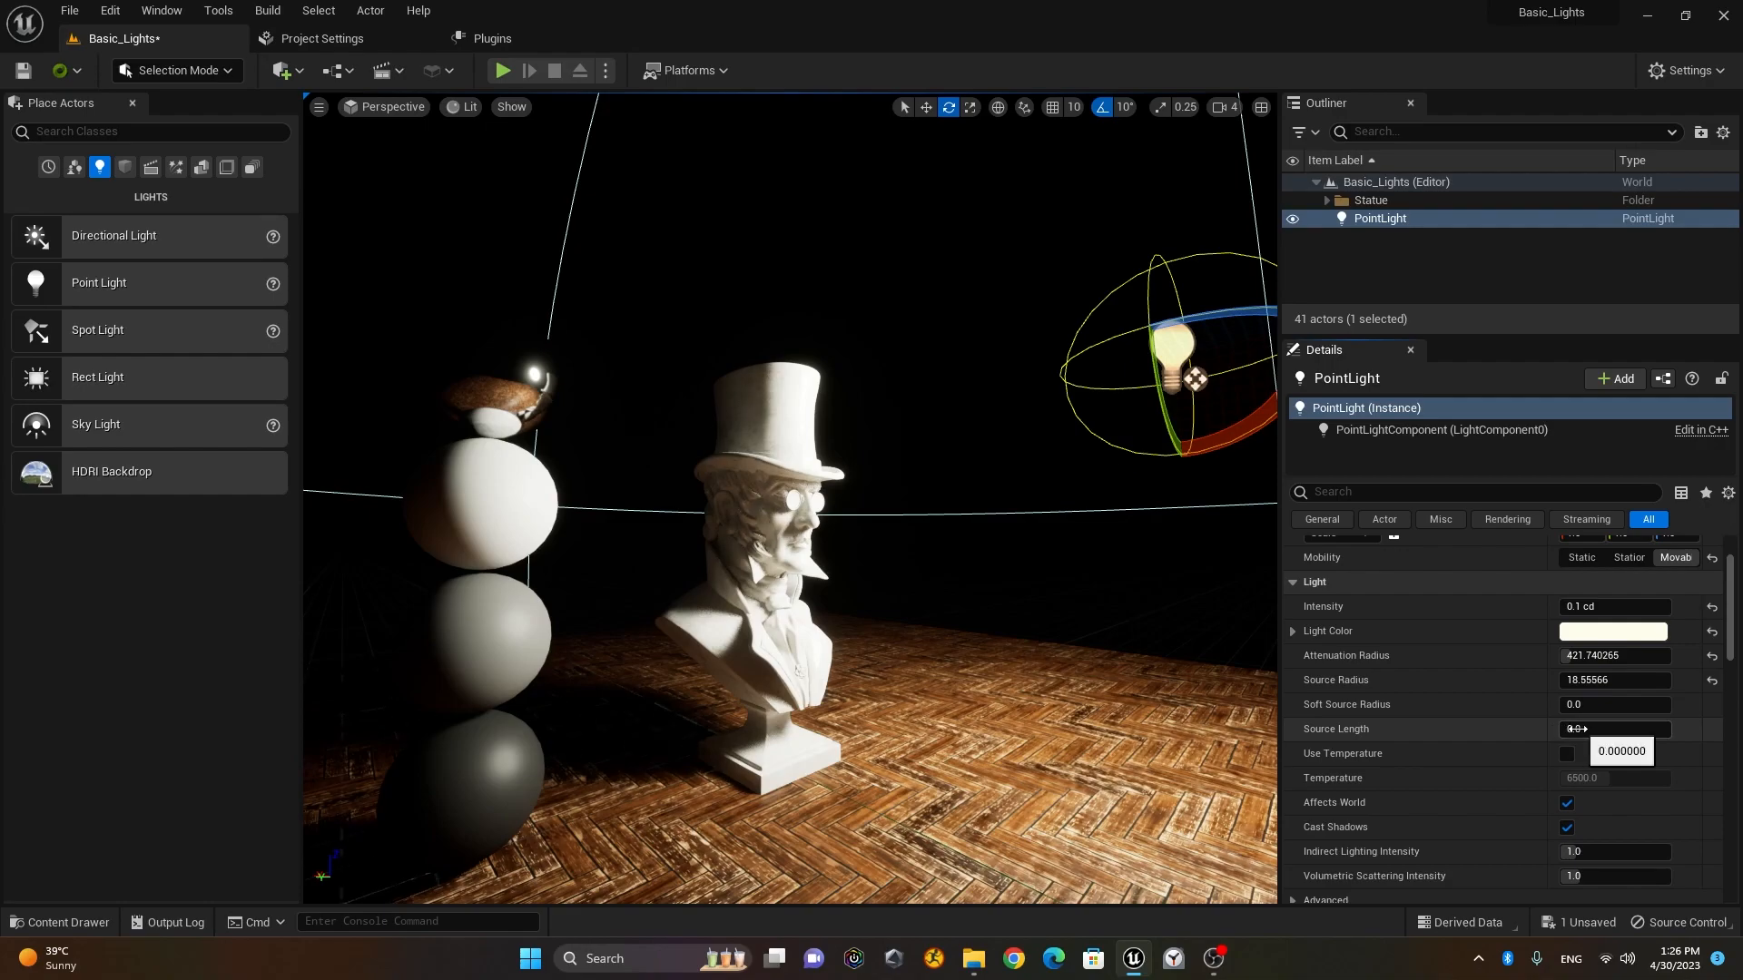
{"action": "left_click_drag", "start_coordinate": [1590, 728], "coordinate": [1608, 729]}
{"action": "mouse_move", "coordinate": [1594, 731]}
{"action": "left_mouse_down"}
{"action": "mouse_move", "coordinate": [1652, 731]}
{"action": "mouse_move", "coordinate": [1615, 731]}
{"action": "left_mouse_up"}
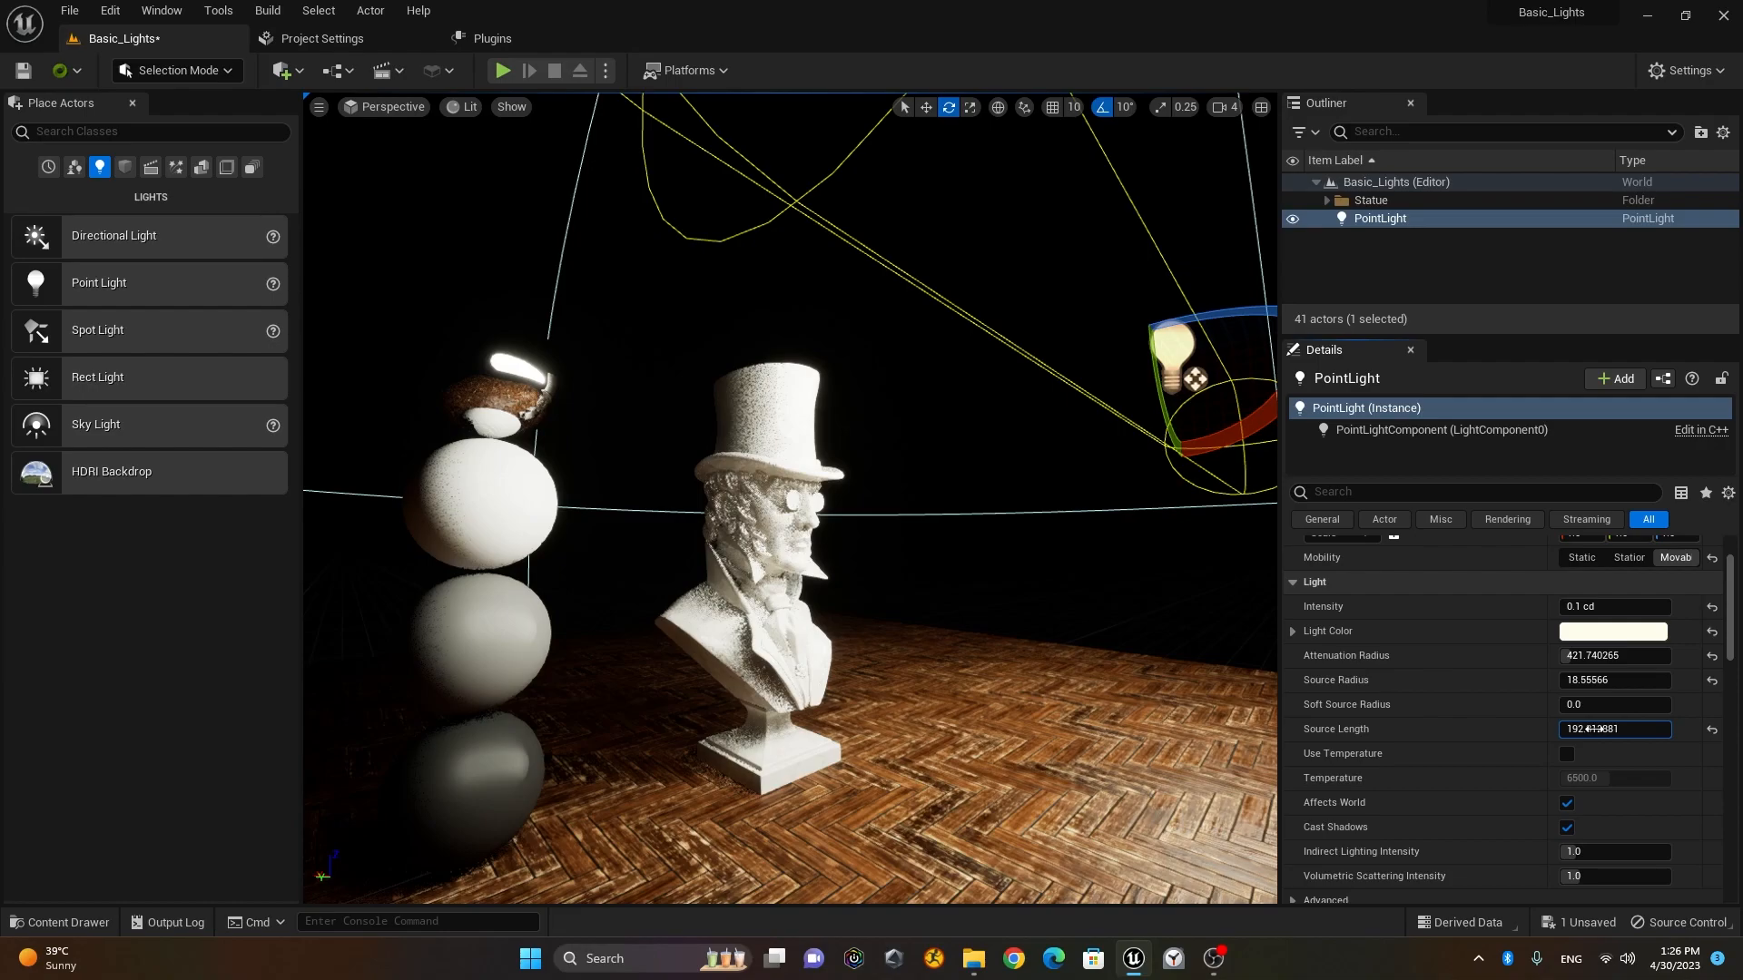
{"action": "right_click_drag", "start_coordinate": [805, 744], "coordinate": [753, 786]}
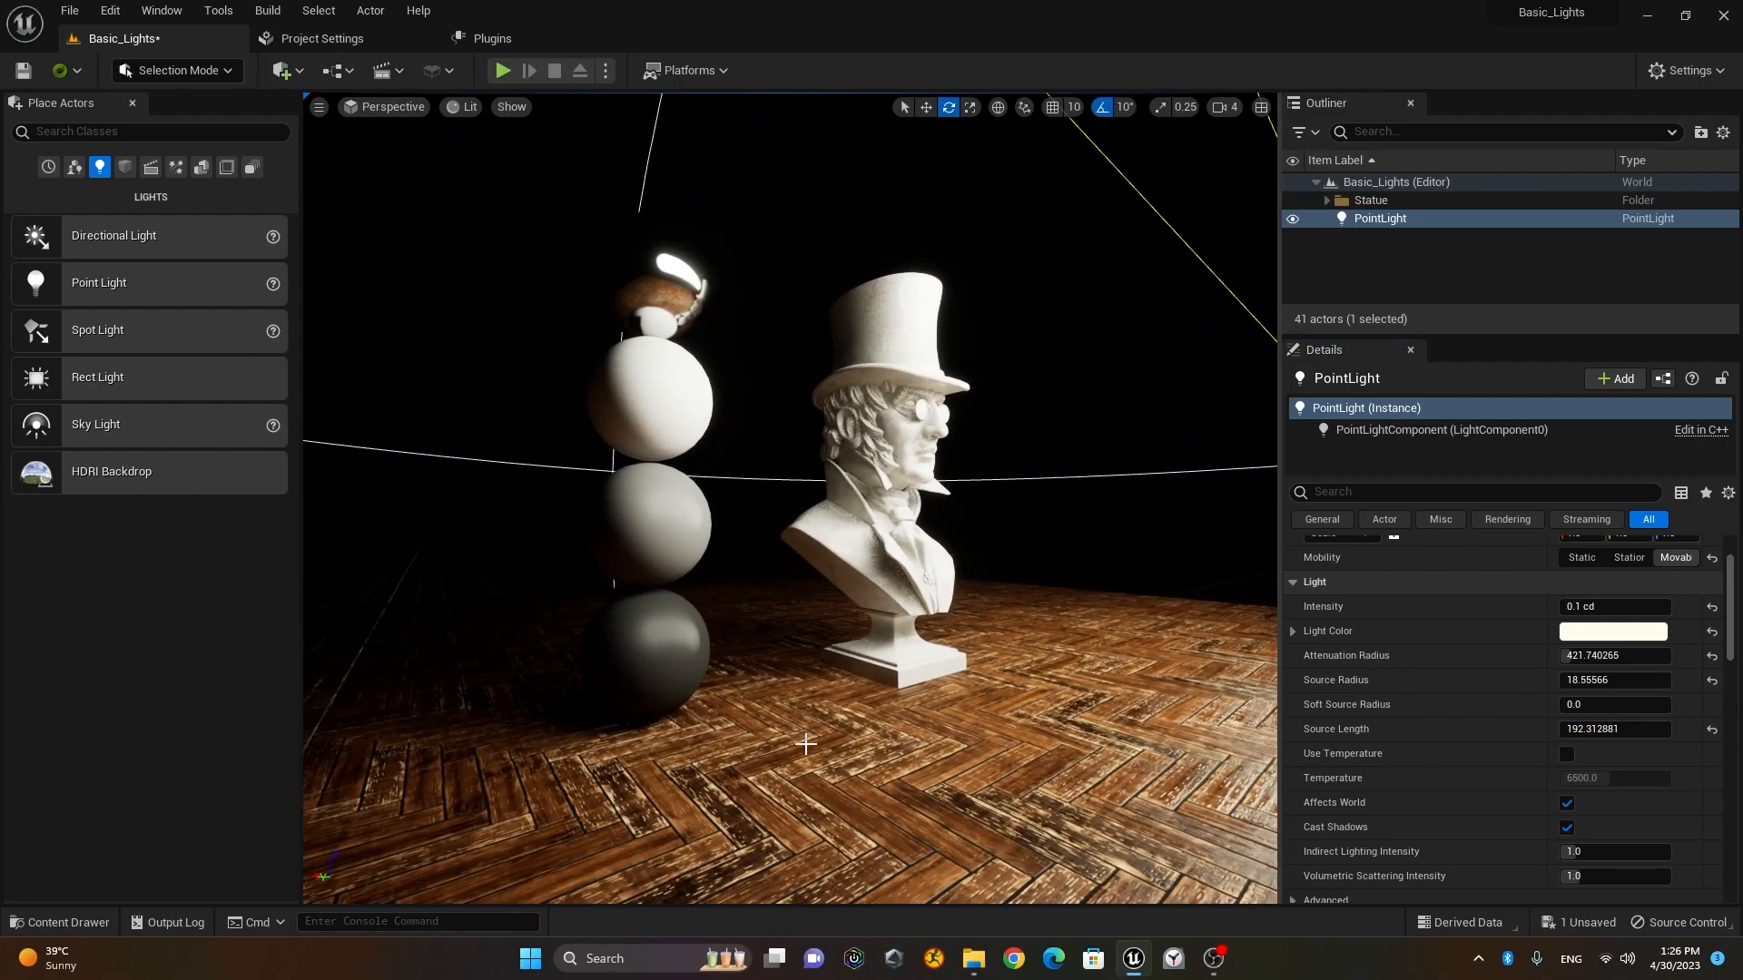
{"action": "mouse_move", "coordinate": [762, 680]}
{"action": "right_mouse_down"}
{"action": "mouse_move", "coordinate": [690, 717]}
{"action": "mouse_move", "coordinate": [760, 648]}
{"action": "right_mouse_up"}
{"action": "left_click_drag", "start_coordinate": [1000, 709], "coordinate": [880, 670], "text": "alt"}
{"action": "right_click_drag", "start_coordinate": [880, 670], "coordinate": [948, 711]}
{"action": "mouse_move", "coordinate": [948, 712]}
{"action": "left_mouse_down", "text": "alt"}
{"action": "mouse_move", "coordinate": [826, 706]}
{"action": "mouse_move", "coordinate": [953, 712]}
{"action": "left_mouse_up", "text": "alt"}
{"action": "mouse_move", "coordinate": [947, 712]}
{"action": "right_mouse_down", "text": "alt"}
{"action": "mouse_move", "coordinate": [1008, 726]}
{"action": "mouse_move", "coordinate": [953, 712]}
{"action": "right_mouse_up", "text": "alt"}
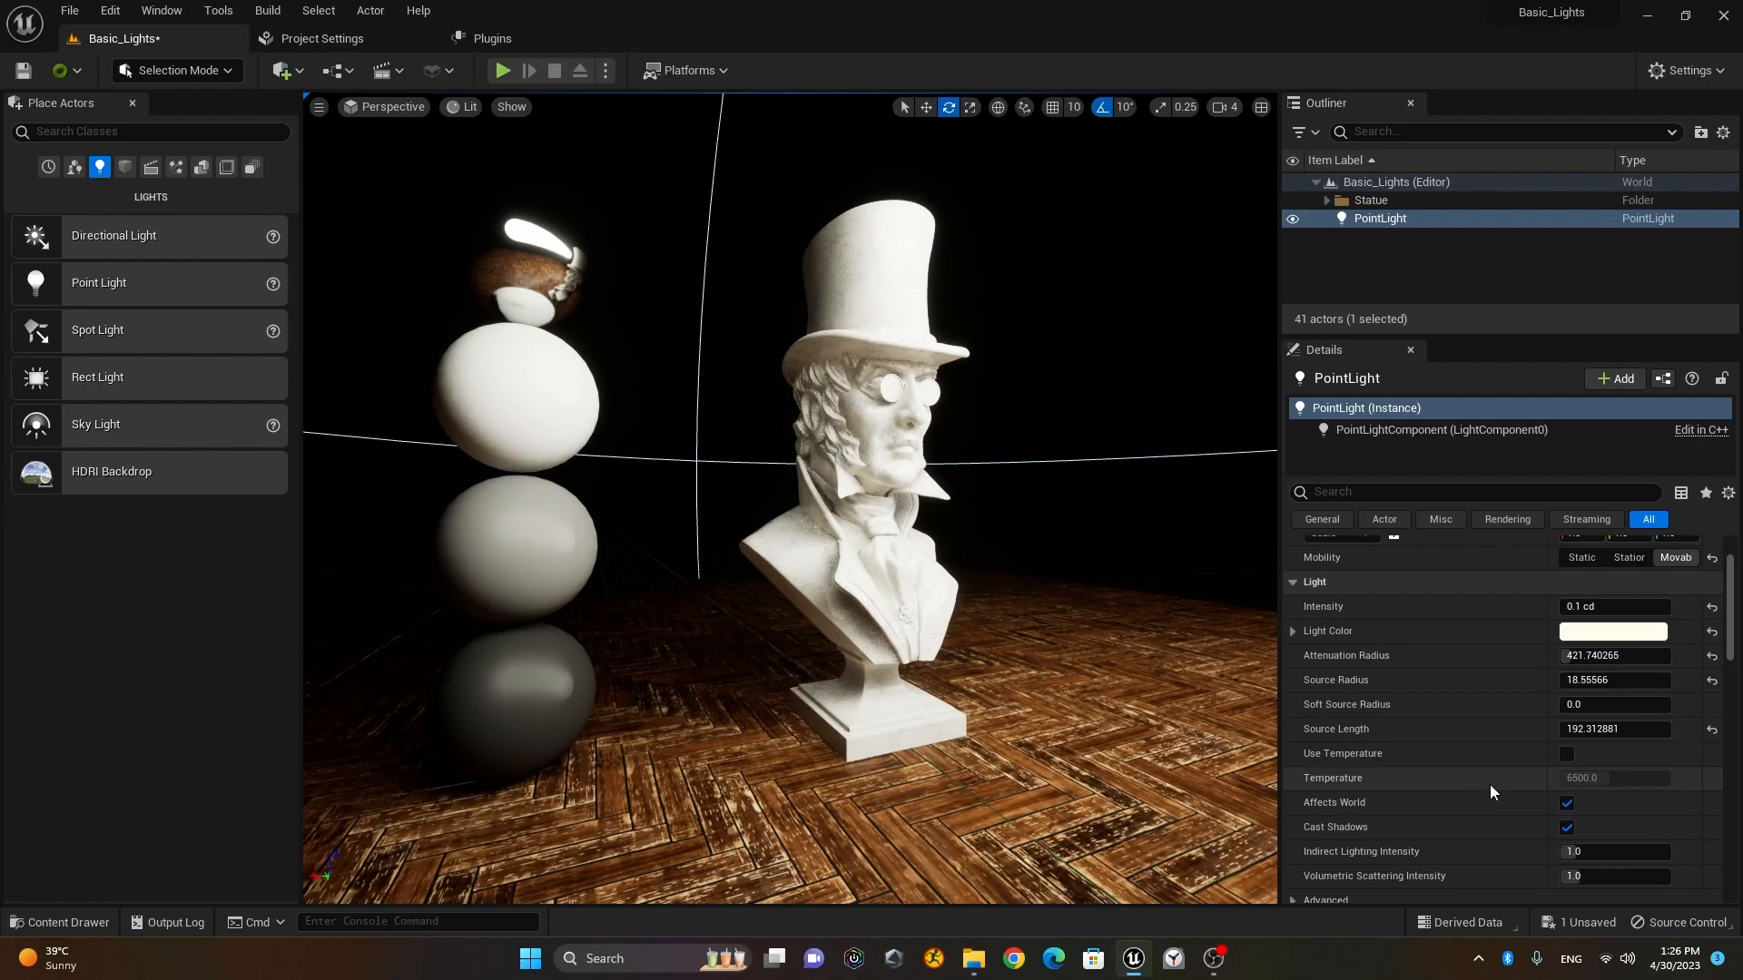
Step: Enable Use Temperature on the point light and set its Temperature to about 7406.4
{"action": "scroll", "coordinate": [1485, 738], "scroll_direction": "down", "scroll_amount": 2}
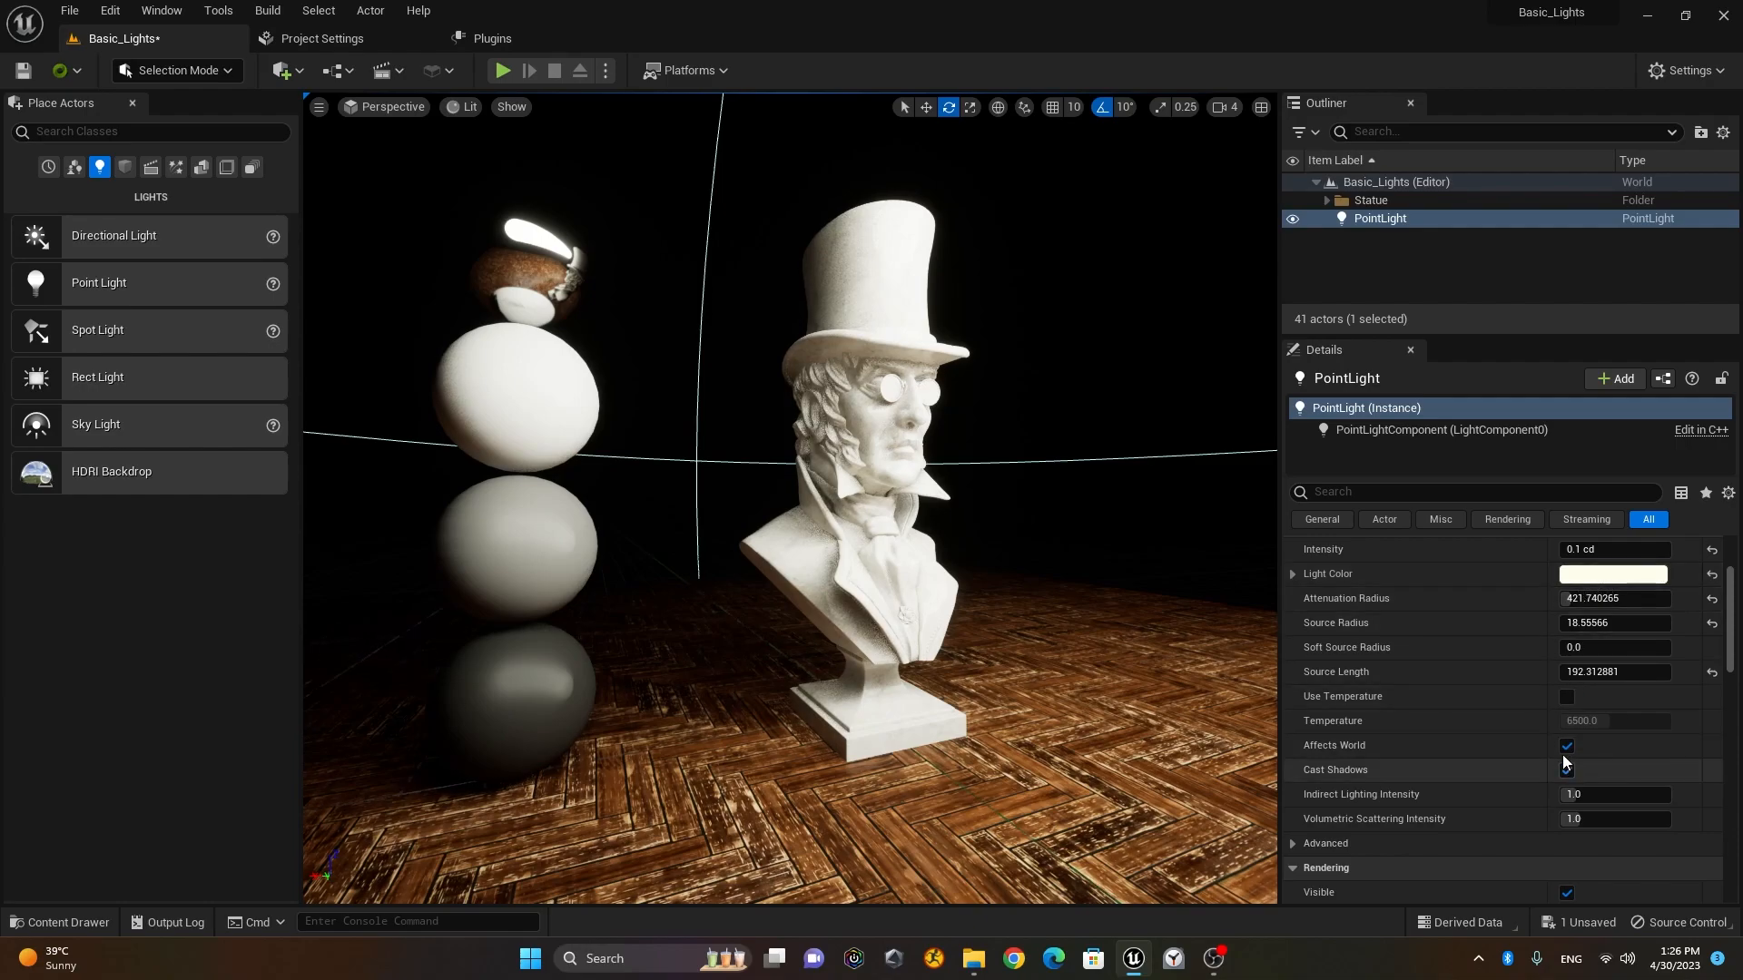
{"action": "left_click", "coordinate": [1566, 697]}
{"action": "mouse_move", "coordinate": [1602, 721]}
{"action": "left_mouse_down"}
{"action": "mouse_move", "coordinate": [1563, 720]}
{"action": "mouse_move", "coordinate": [1645, 720]}
{"action": "mouse_move", "coordinate": [1598, 721]}
{"action": "mouse_move", "coordinate": [1621, 720]}
{"action": "left_mouse_up"}
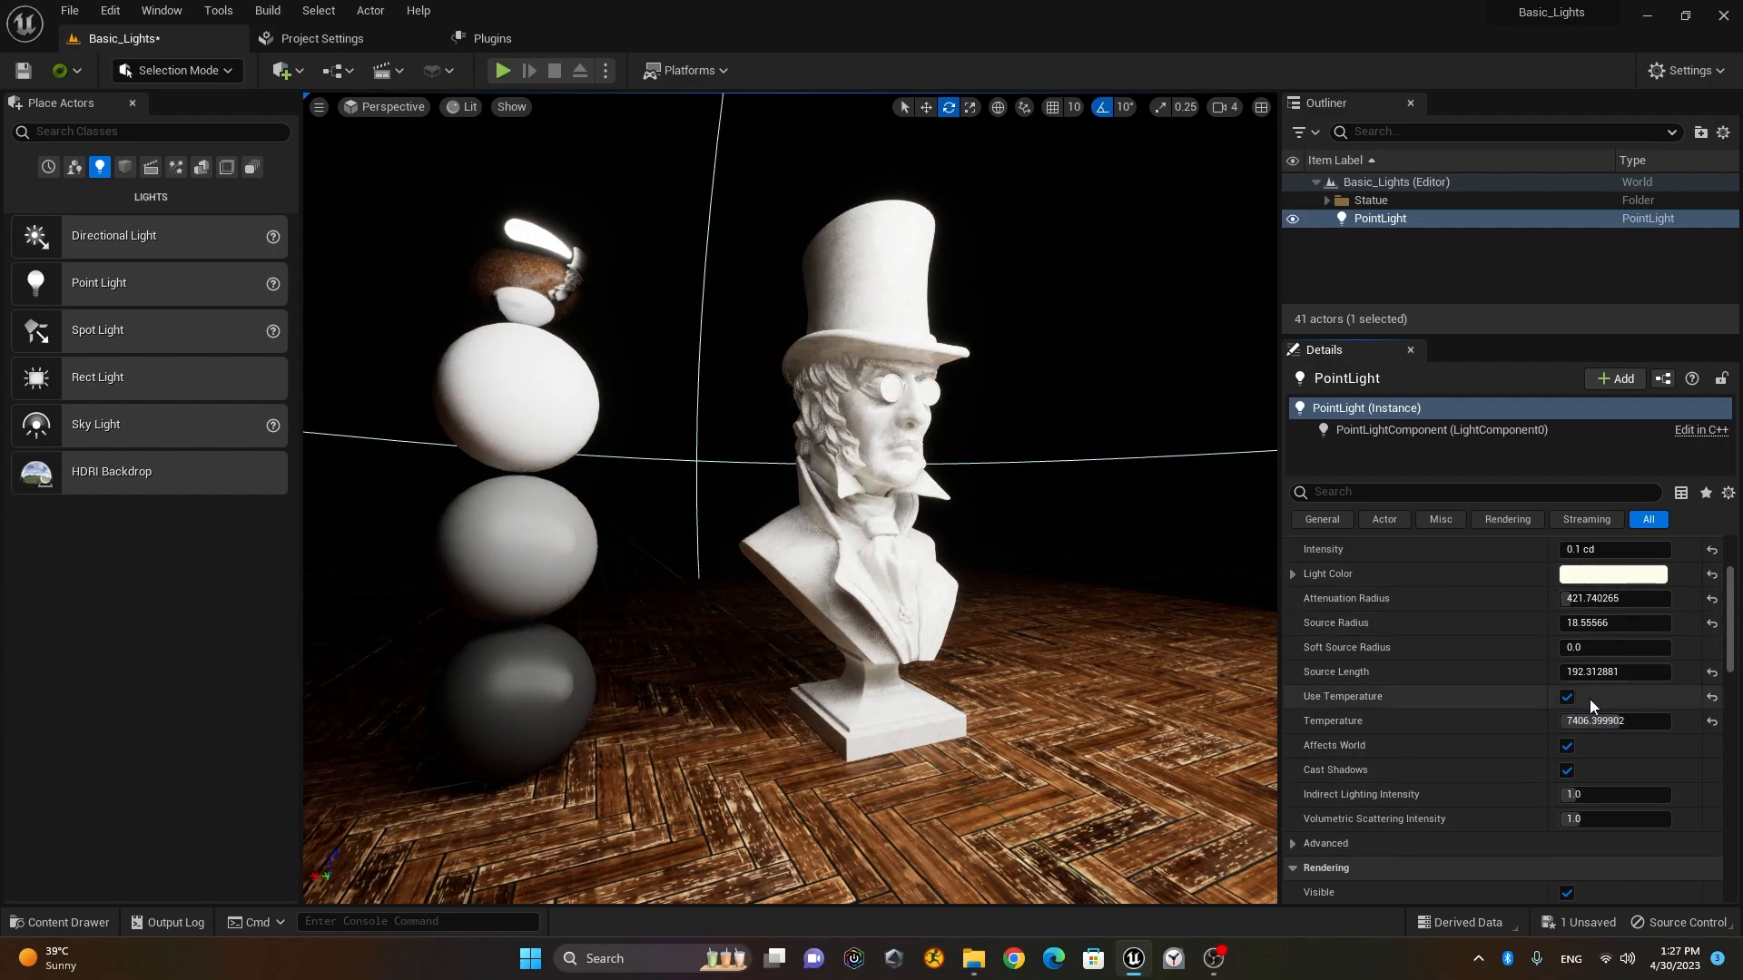
Step: Turn the point light's Affects World option off and back on, and do the same with Cast Shadows
{"action": "scroll", "coordinate": [1429, 699], "scroll_direction": "down", "scroll_amount": 1}
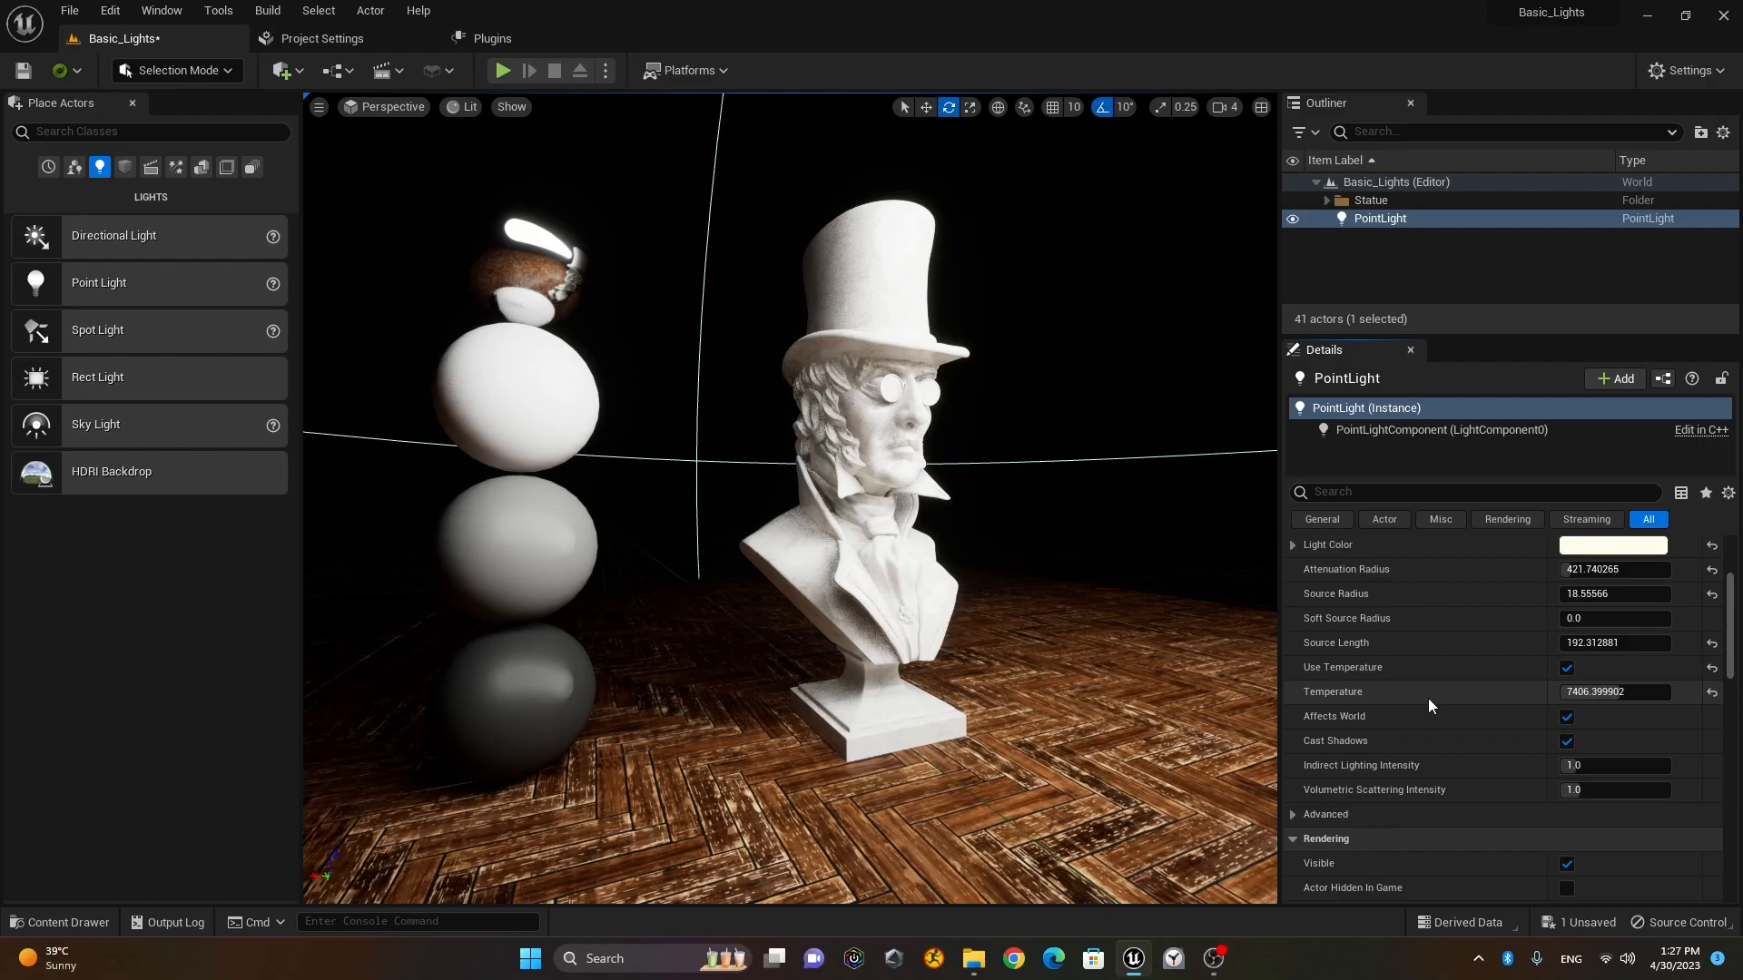
{"action": "left_click", "coordinate": [1565, 719]}
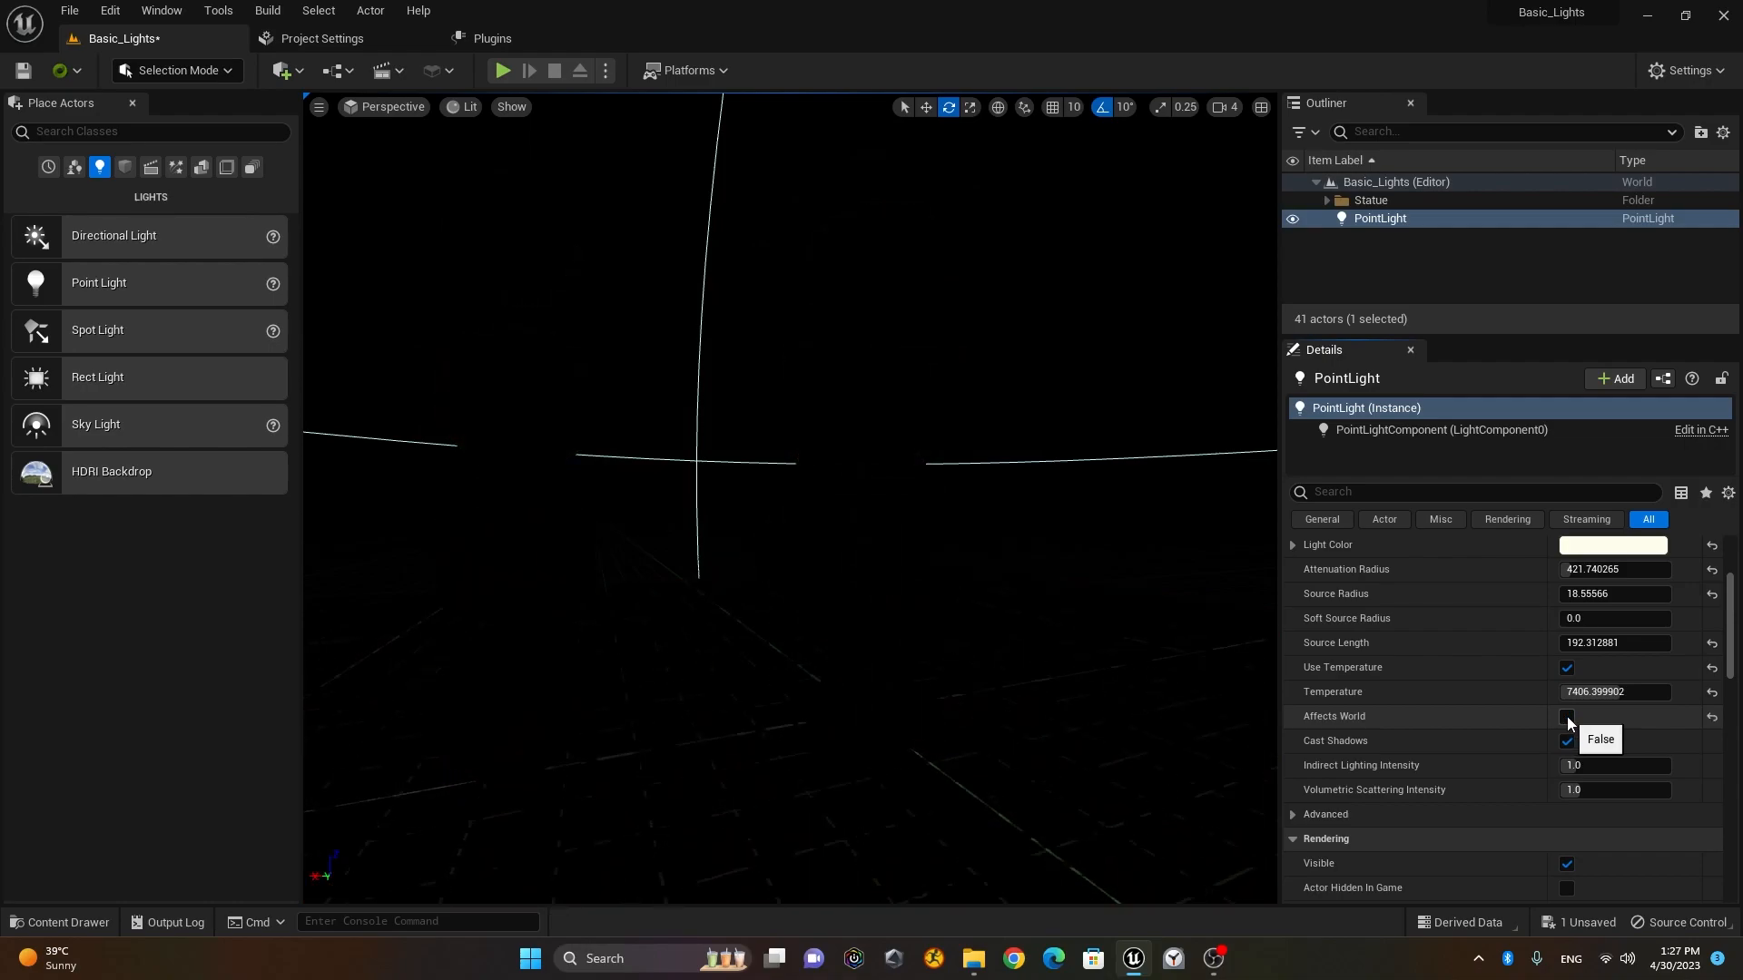
{"action": "left_click", "coordinate": [1567, 719]}
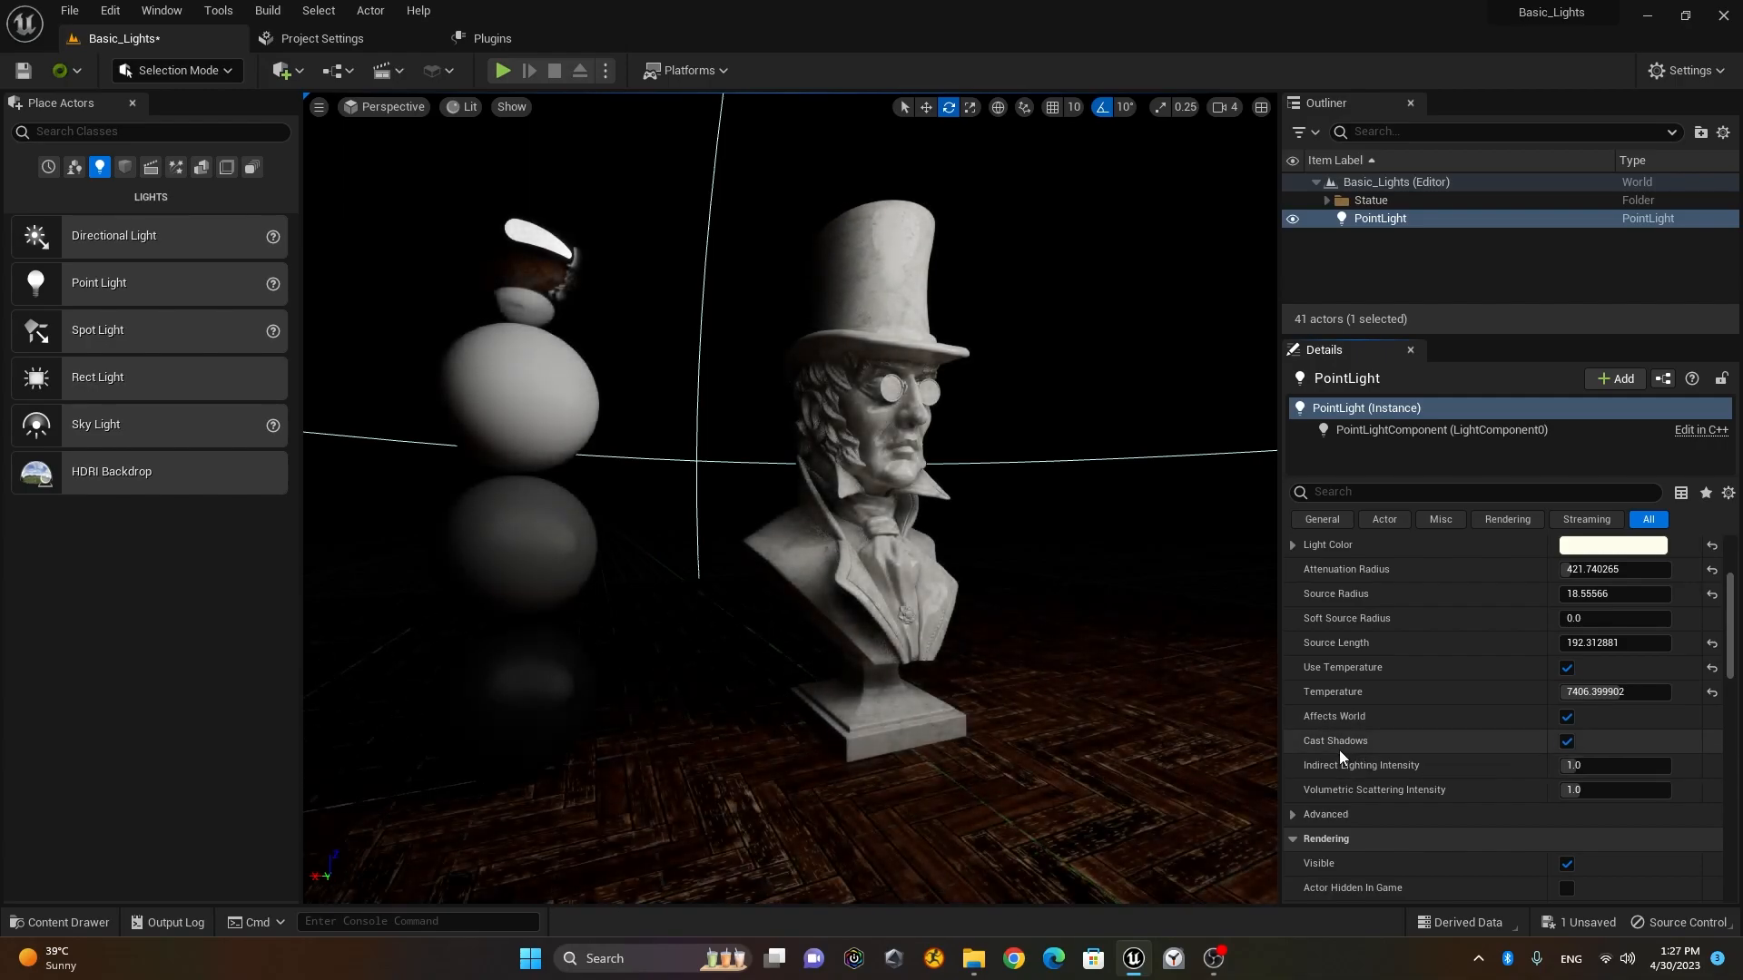
{"action": "left_click", "coordinate": [1567, 743]}
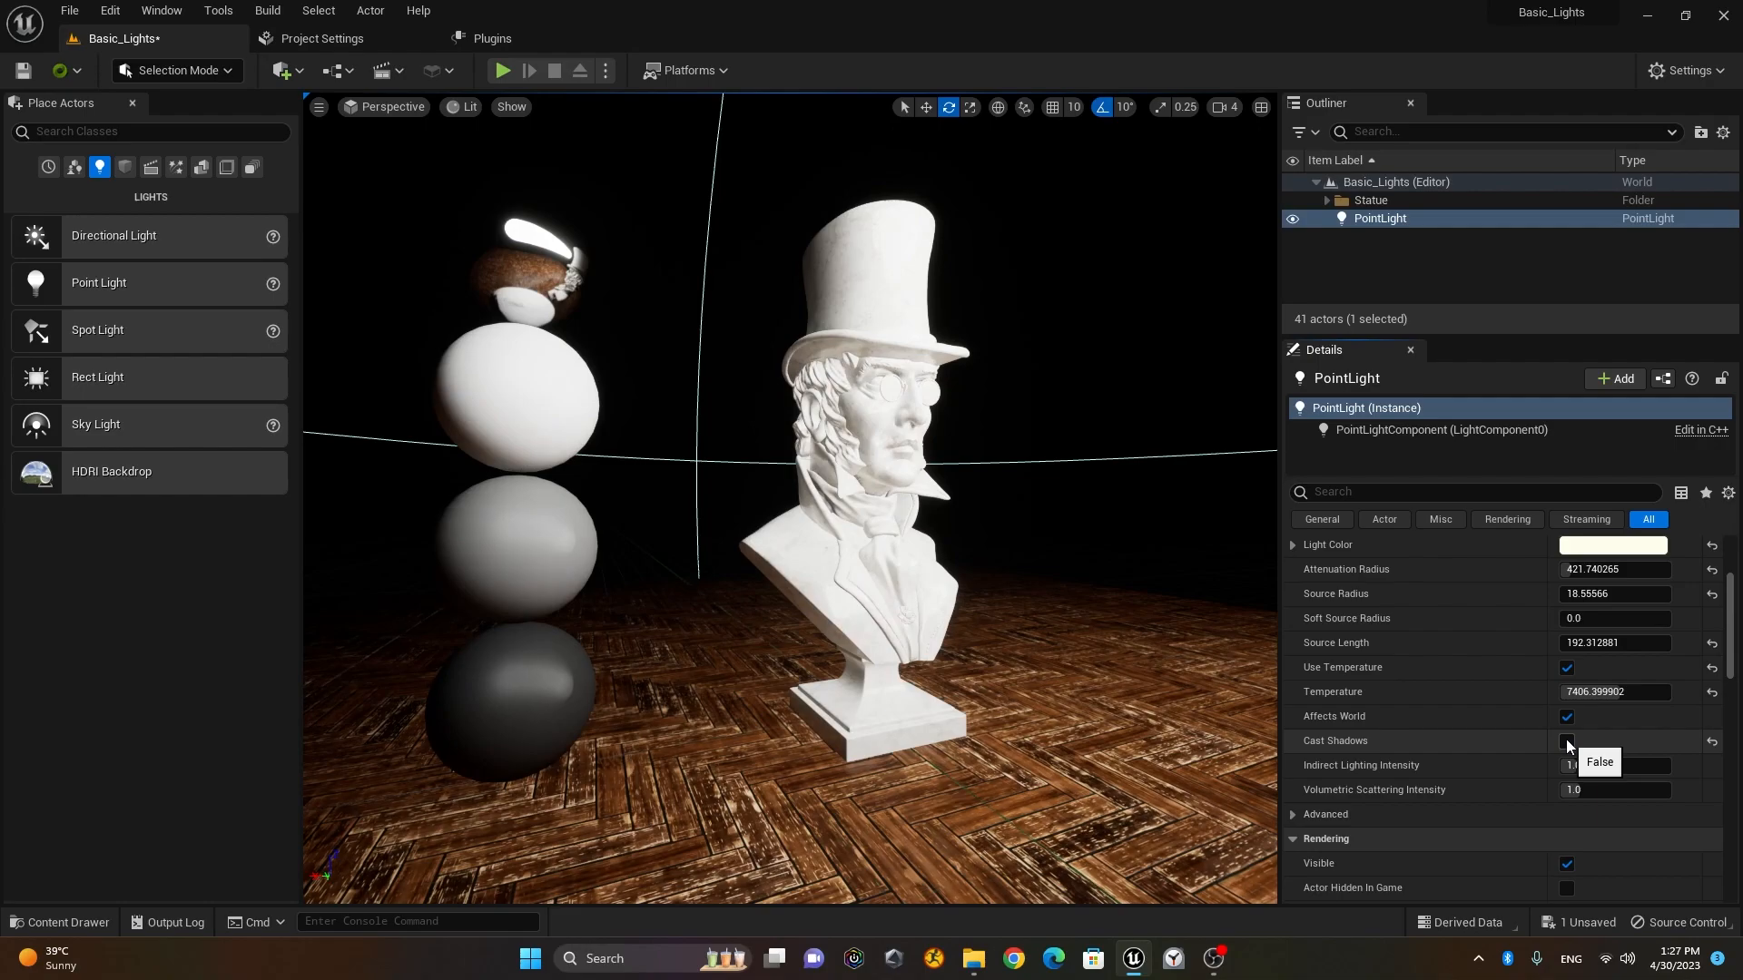
{"action": "left_click", "coordinate": [1566, 740]}
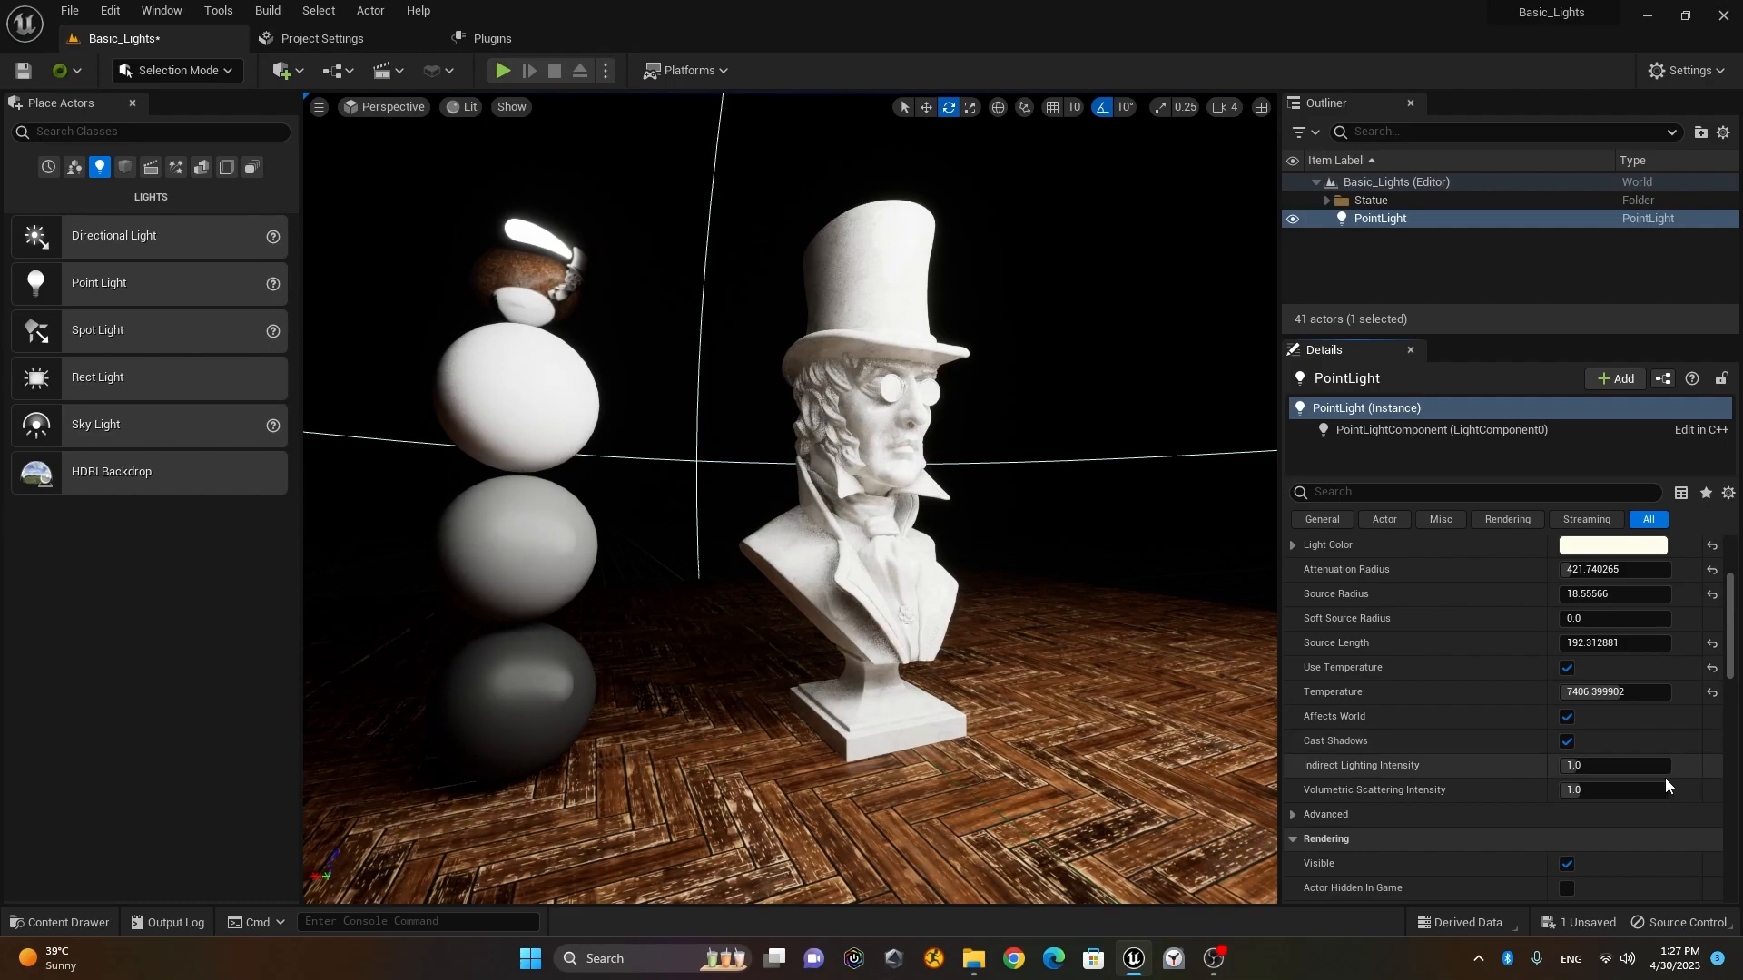
Step: Examine the lighting and shadows on the statue, spheres and floor from several angles, both close up and from farther away
{"action": "left_click_drag", "start_coordinate": [891, 715], "coordinate": [835, 716], "text": "alt"}
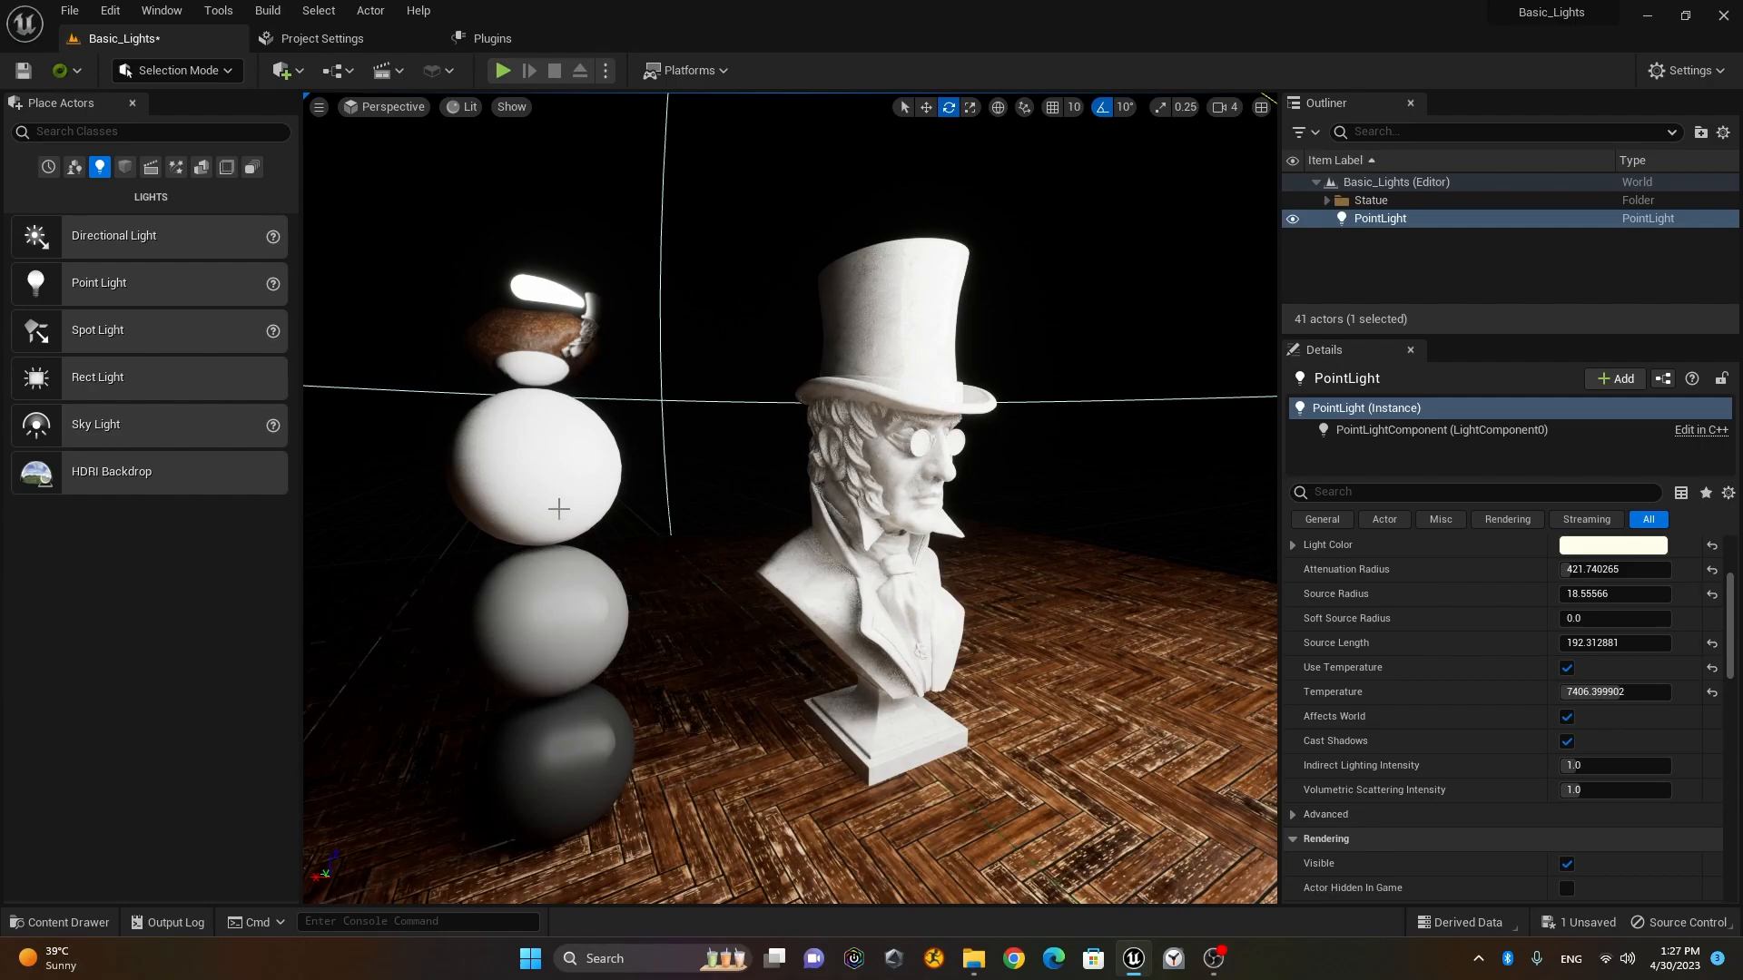
{"action": "left_click_drag", "start_coordinate": [693, 601], "coordinate": [627, 590], "text": "alt"}
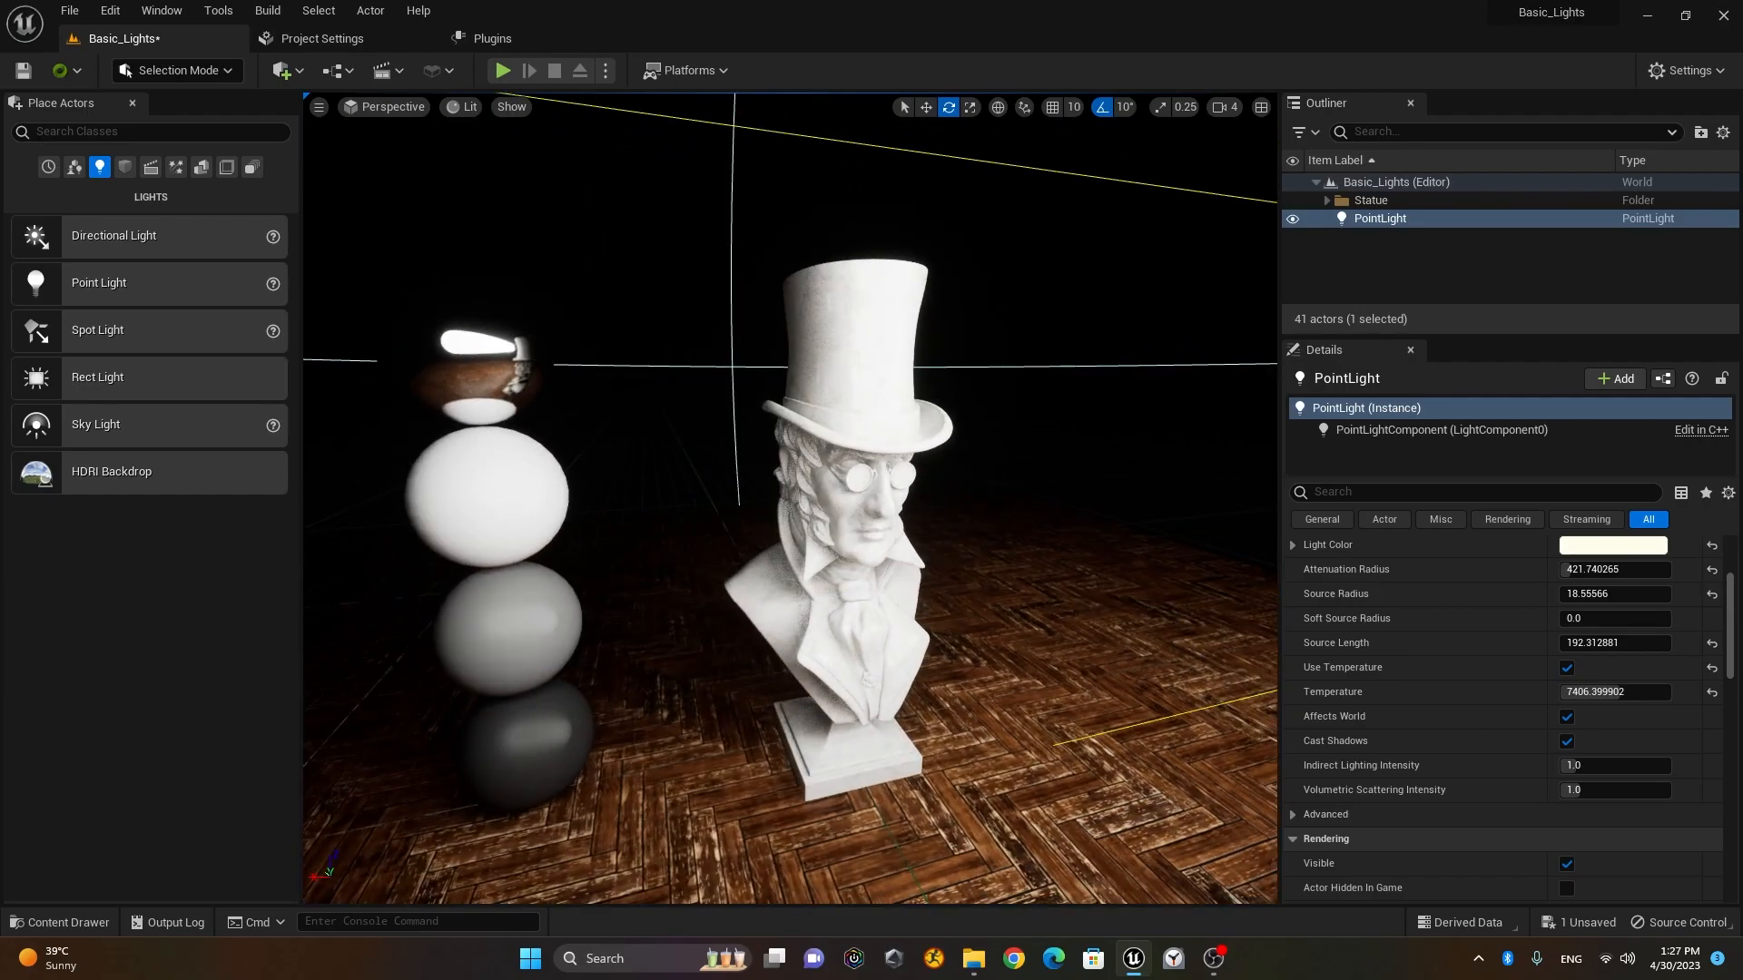
{"action": "middle_click_drag", "start_coordinate": [829, 595], "coordinate": [833, 712]}
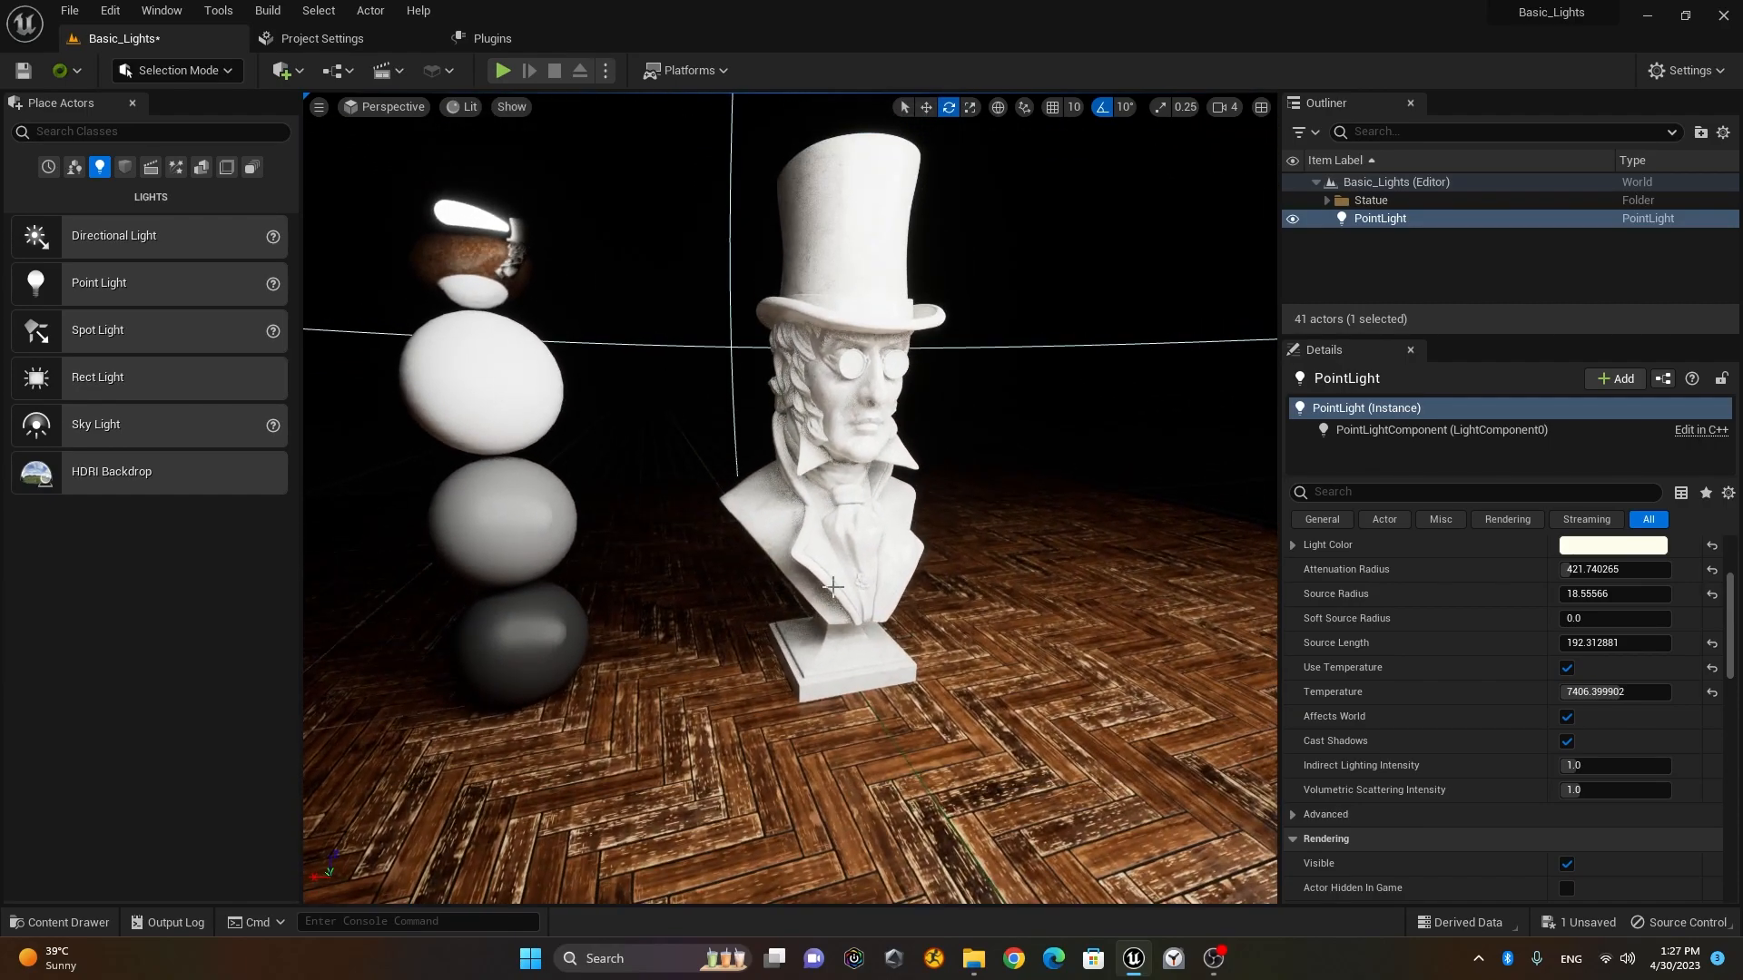
{"action": "scroll", "coordinate": [869, 501], "scroll_direction": "up", "scroll_amount": 2}
{"action": "left_click_drag", "start_coordinate": [868, 501], "coordinate": [745, 498], "text": "alt"}
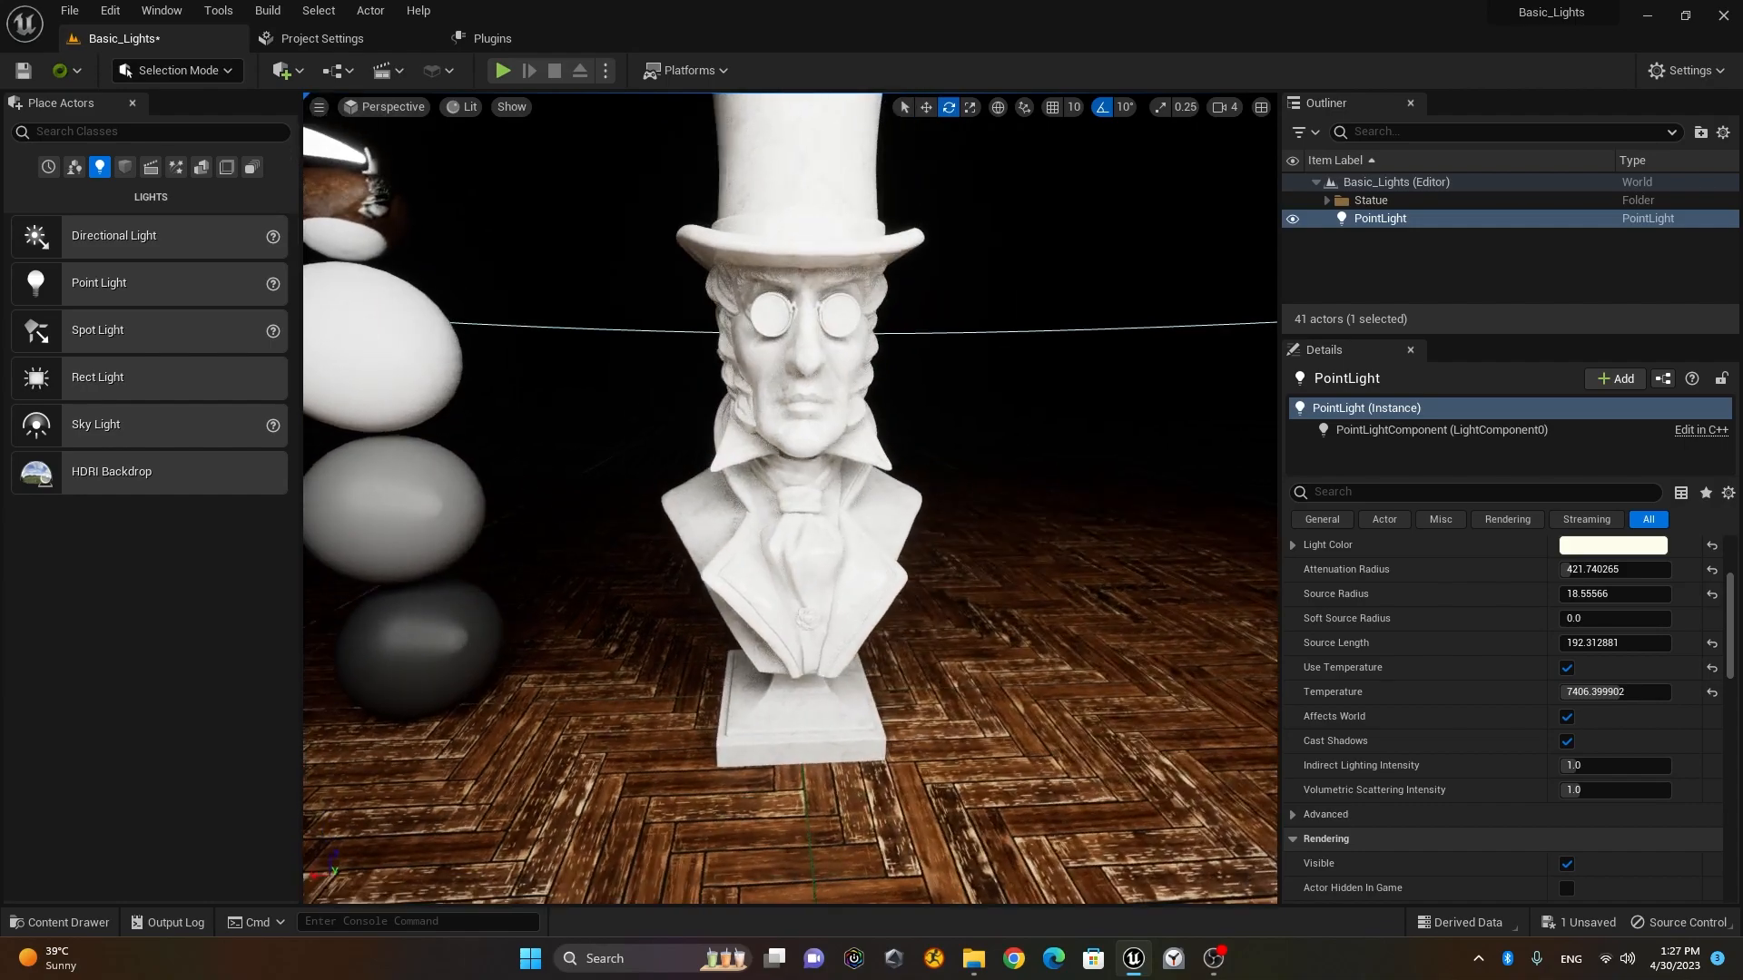
{"action": "left_click_drag", "start_coordinate": [811, 599], "coordinate": [843, 437], "text": "alt"}
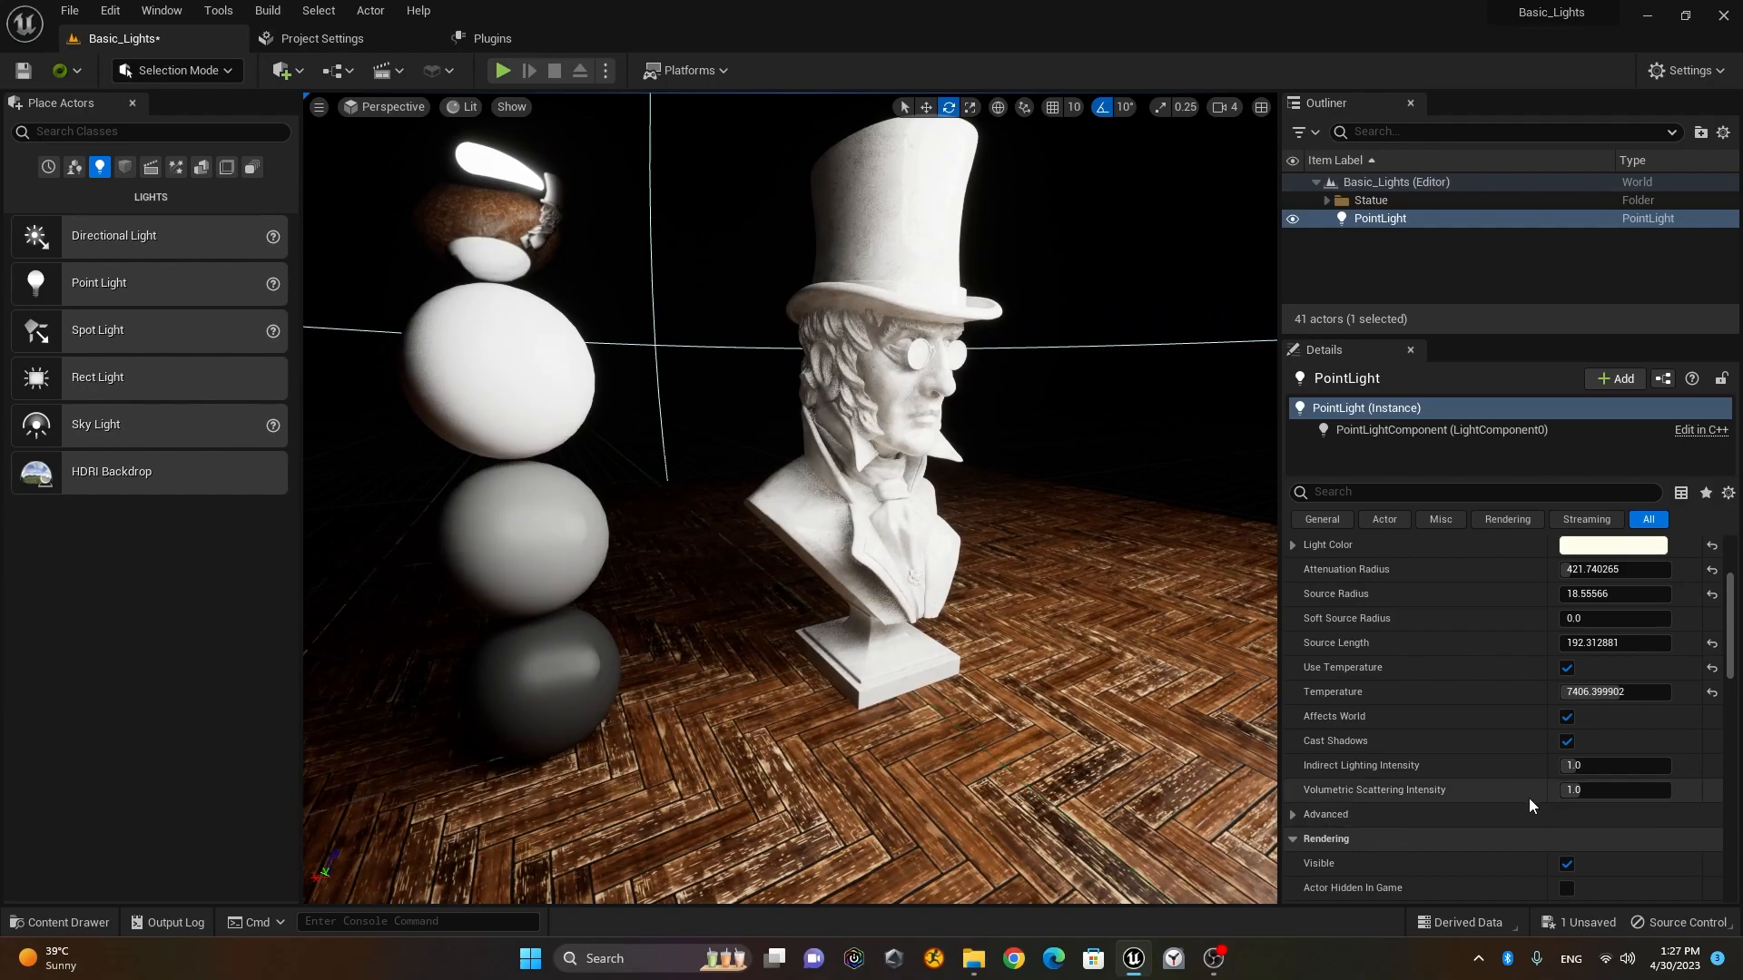
{"action": "scroll", "coordinate": [1490, 749], "scroll_direction": "down", "scroll_amount": 3}
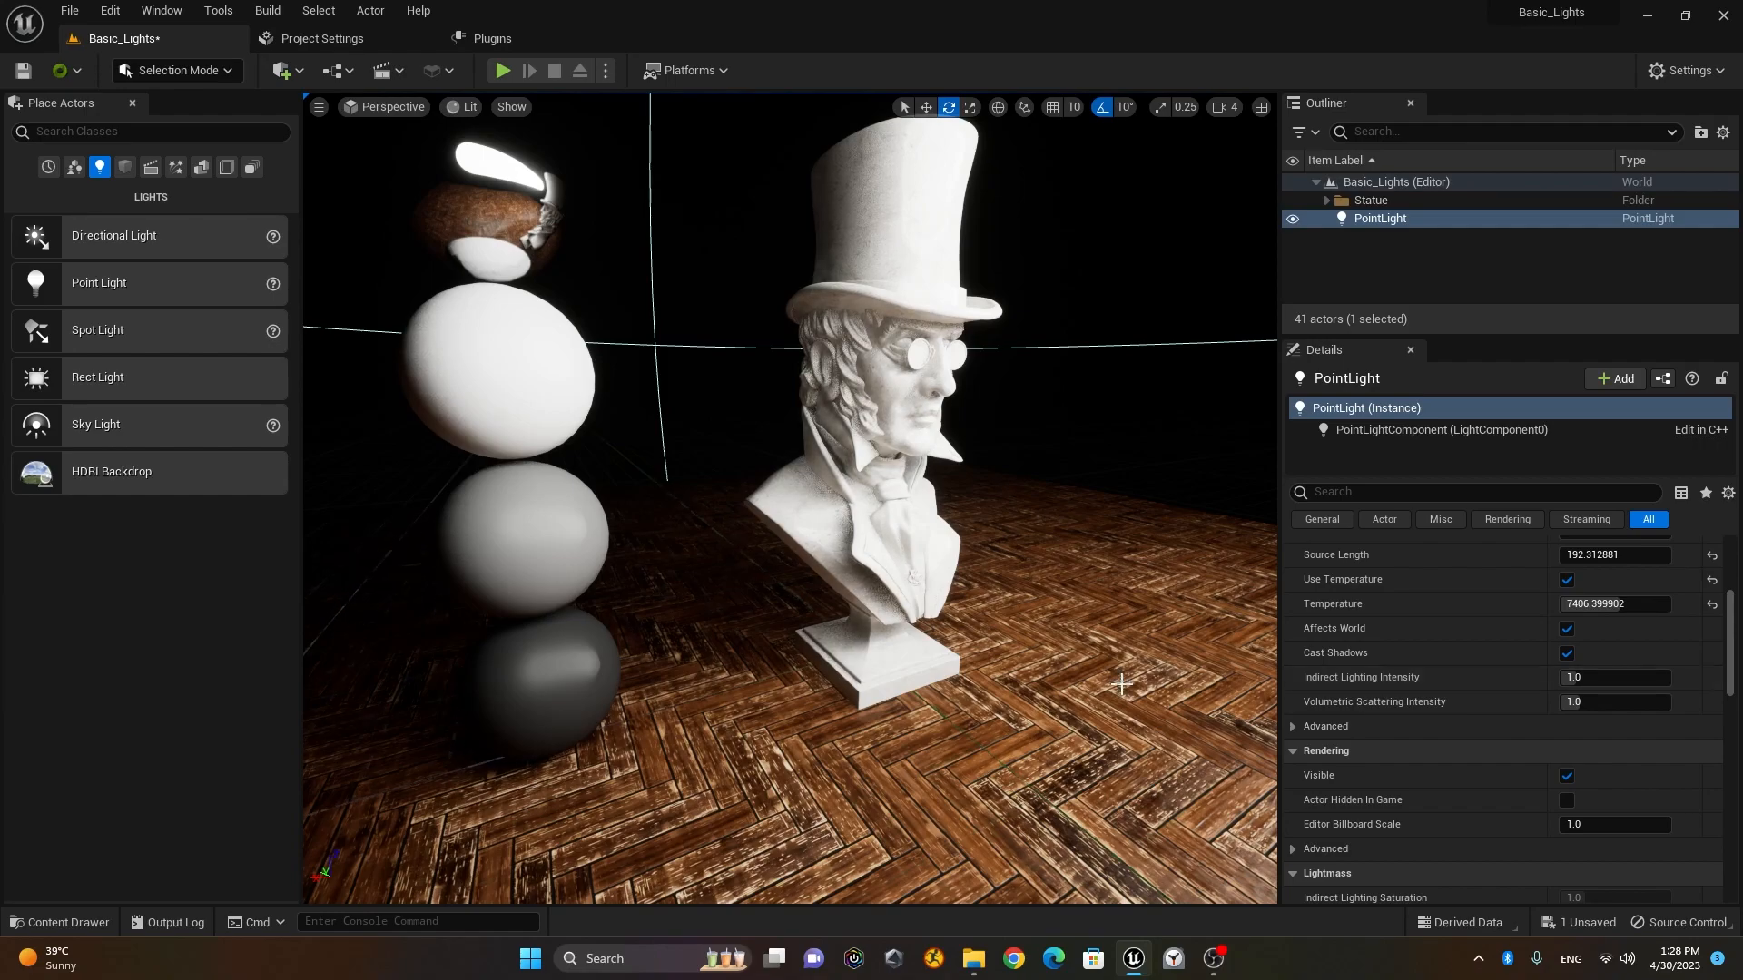
{"action": "scroll", "coordinate": [1122, 684], "scroll_direction": "down", "scroll_amount": 5}
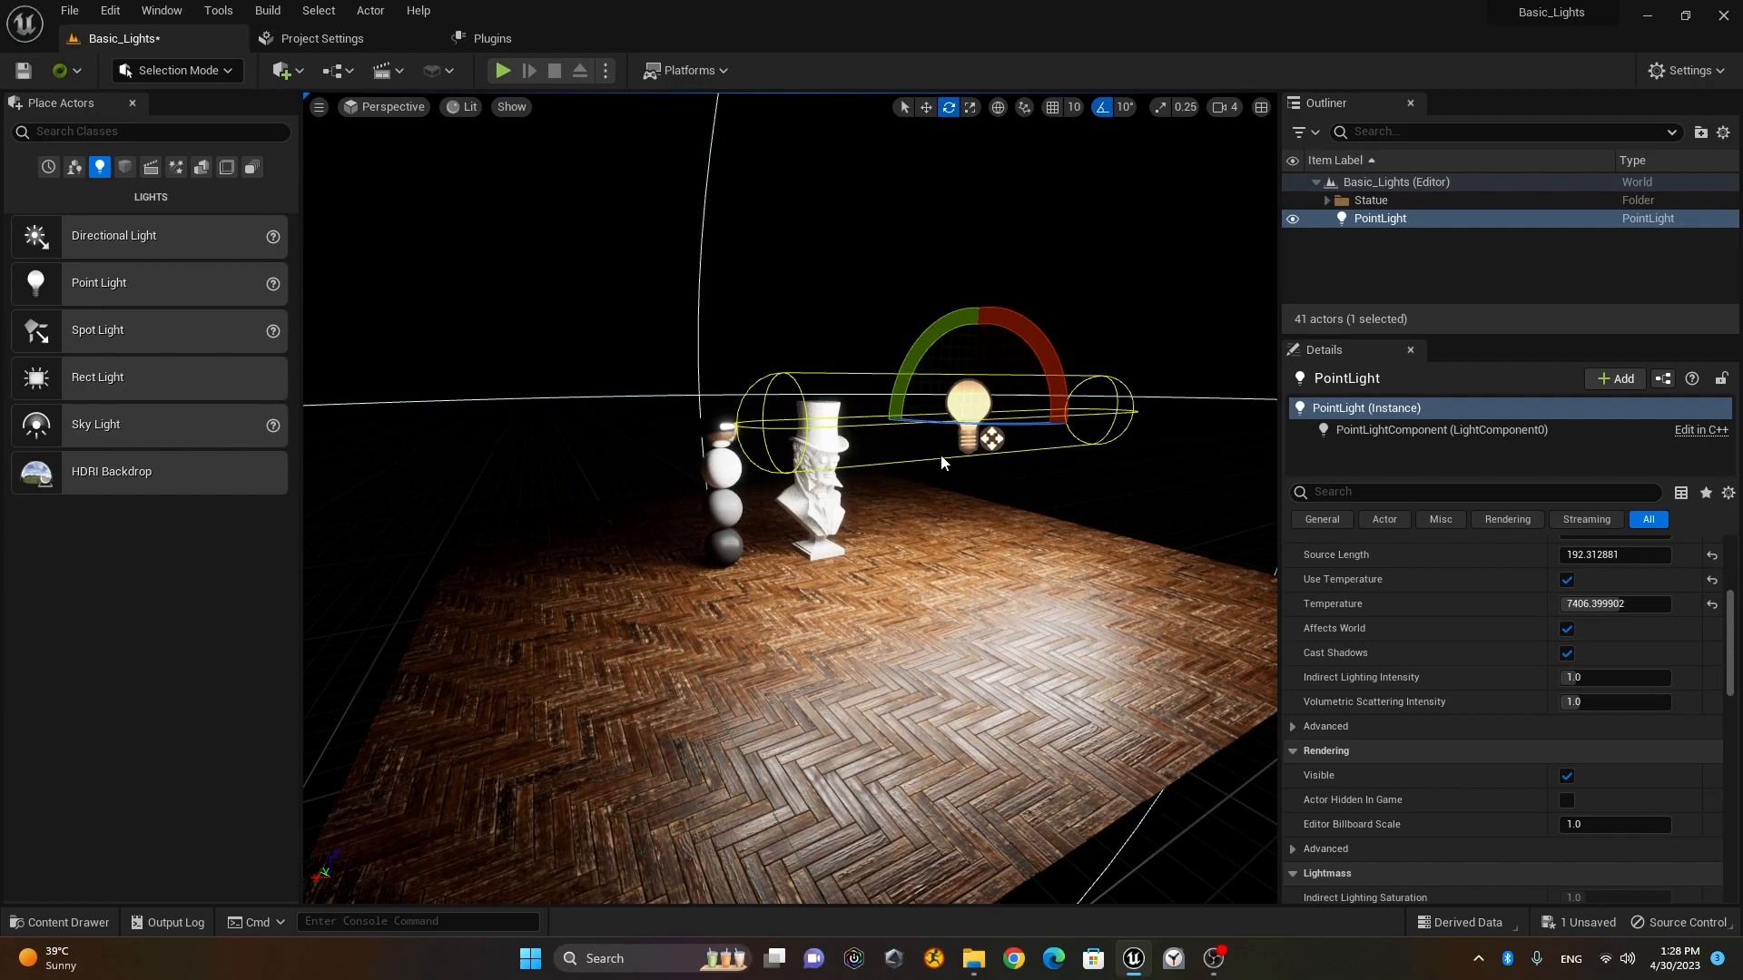
{"action": "scroll", "coordinate": [941, 454], "scroll_direction": "up", "scroll_amount": 5}
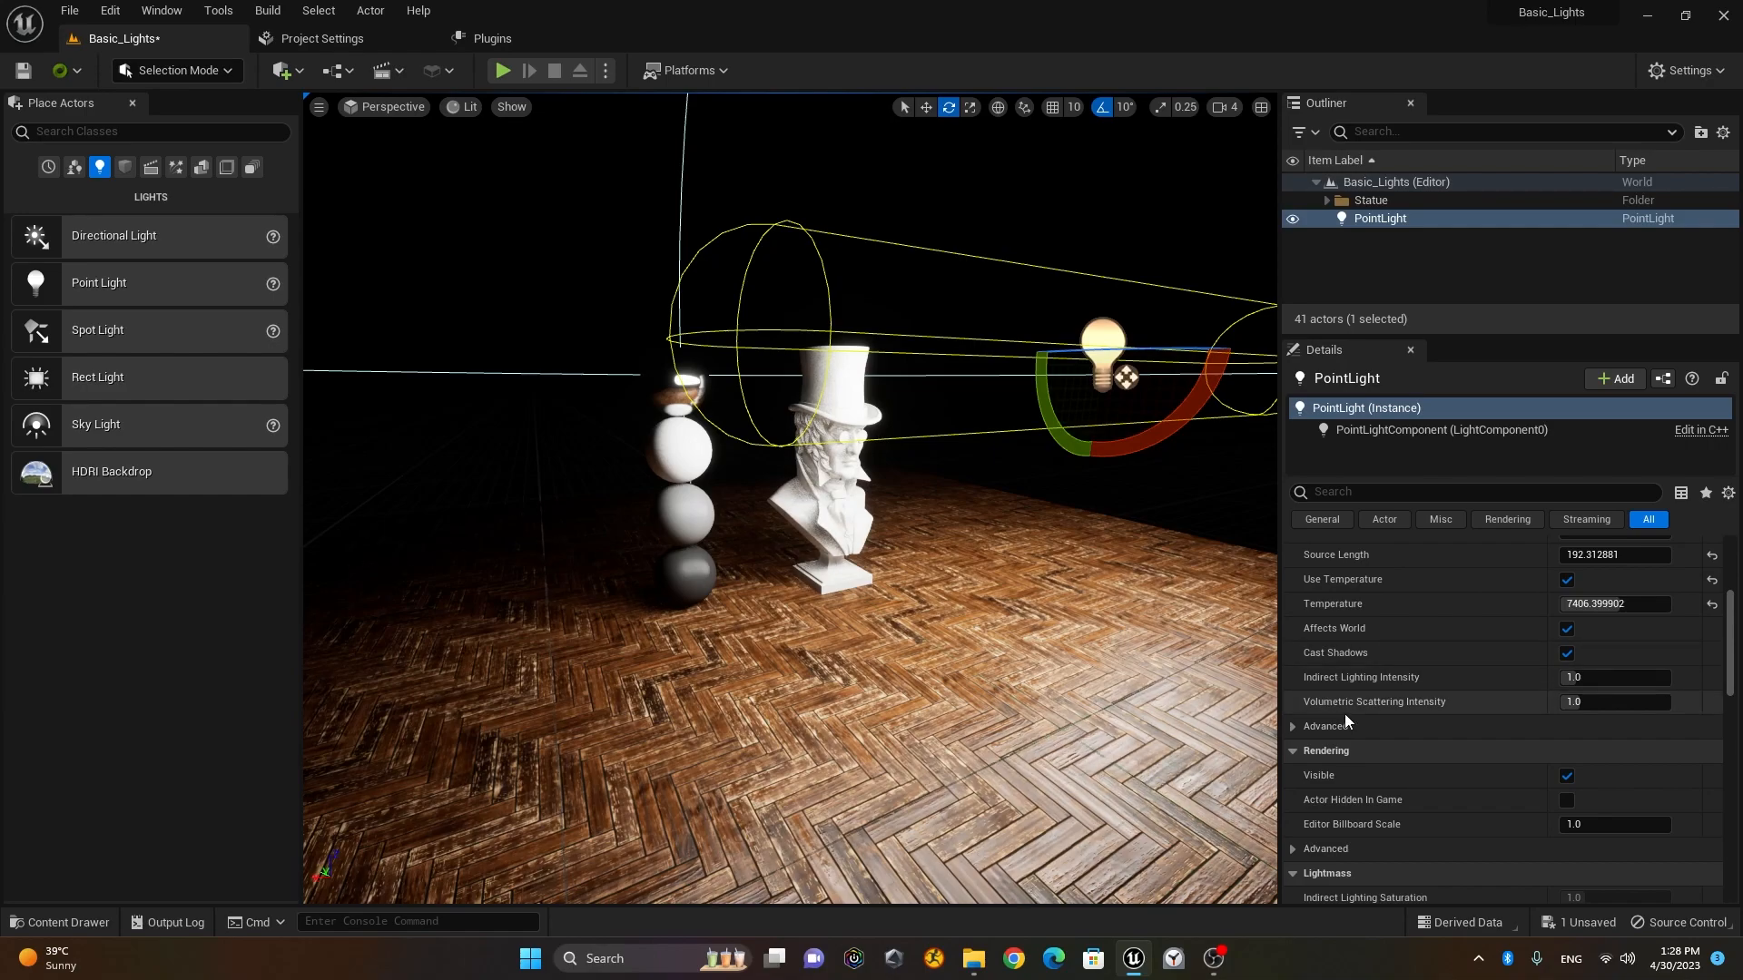
{"action": "scroll", "coordinate": [946, 494], "scroll_direction": "up", "scroll_amount": 5}
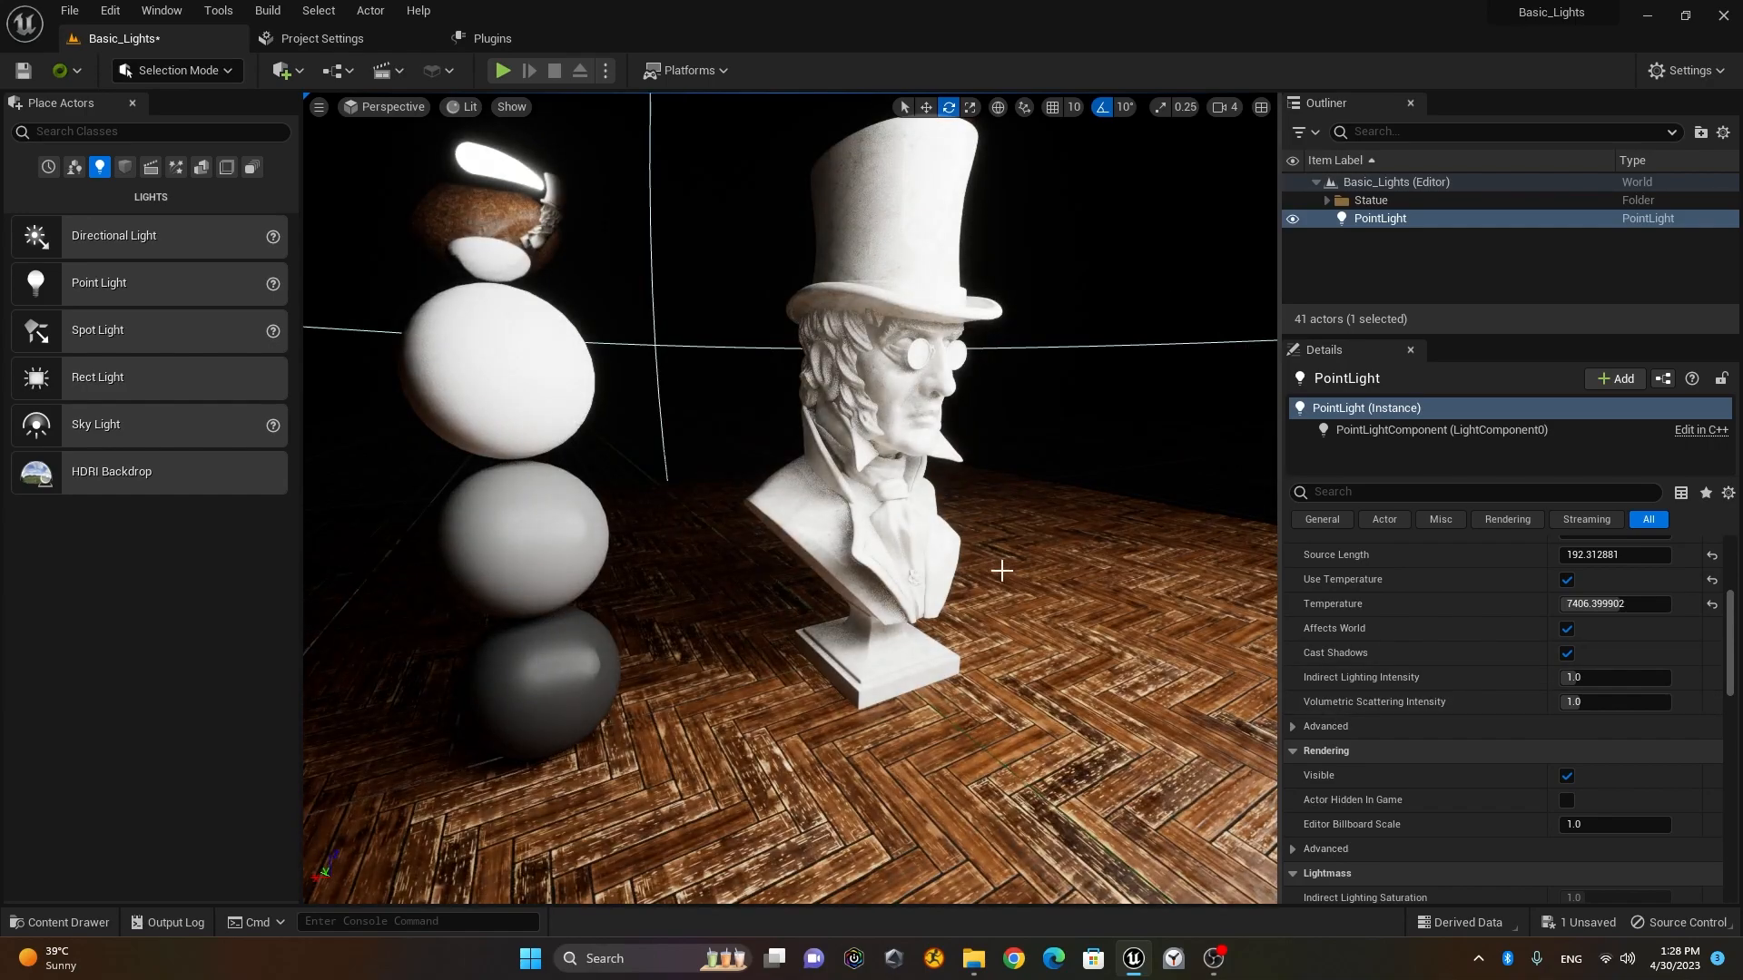
Step: Reduce the point light's Source Length to 0 with the light and the whole floor in view
{"action": "left_click_drag", "start_coordinate": [1731, 662], "coordinate": [1725, 639]}
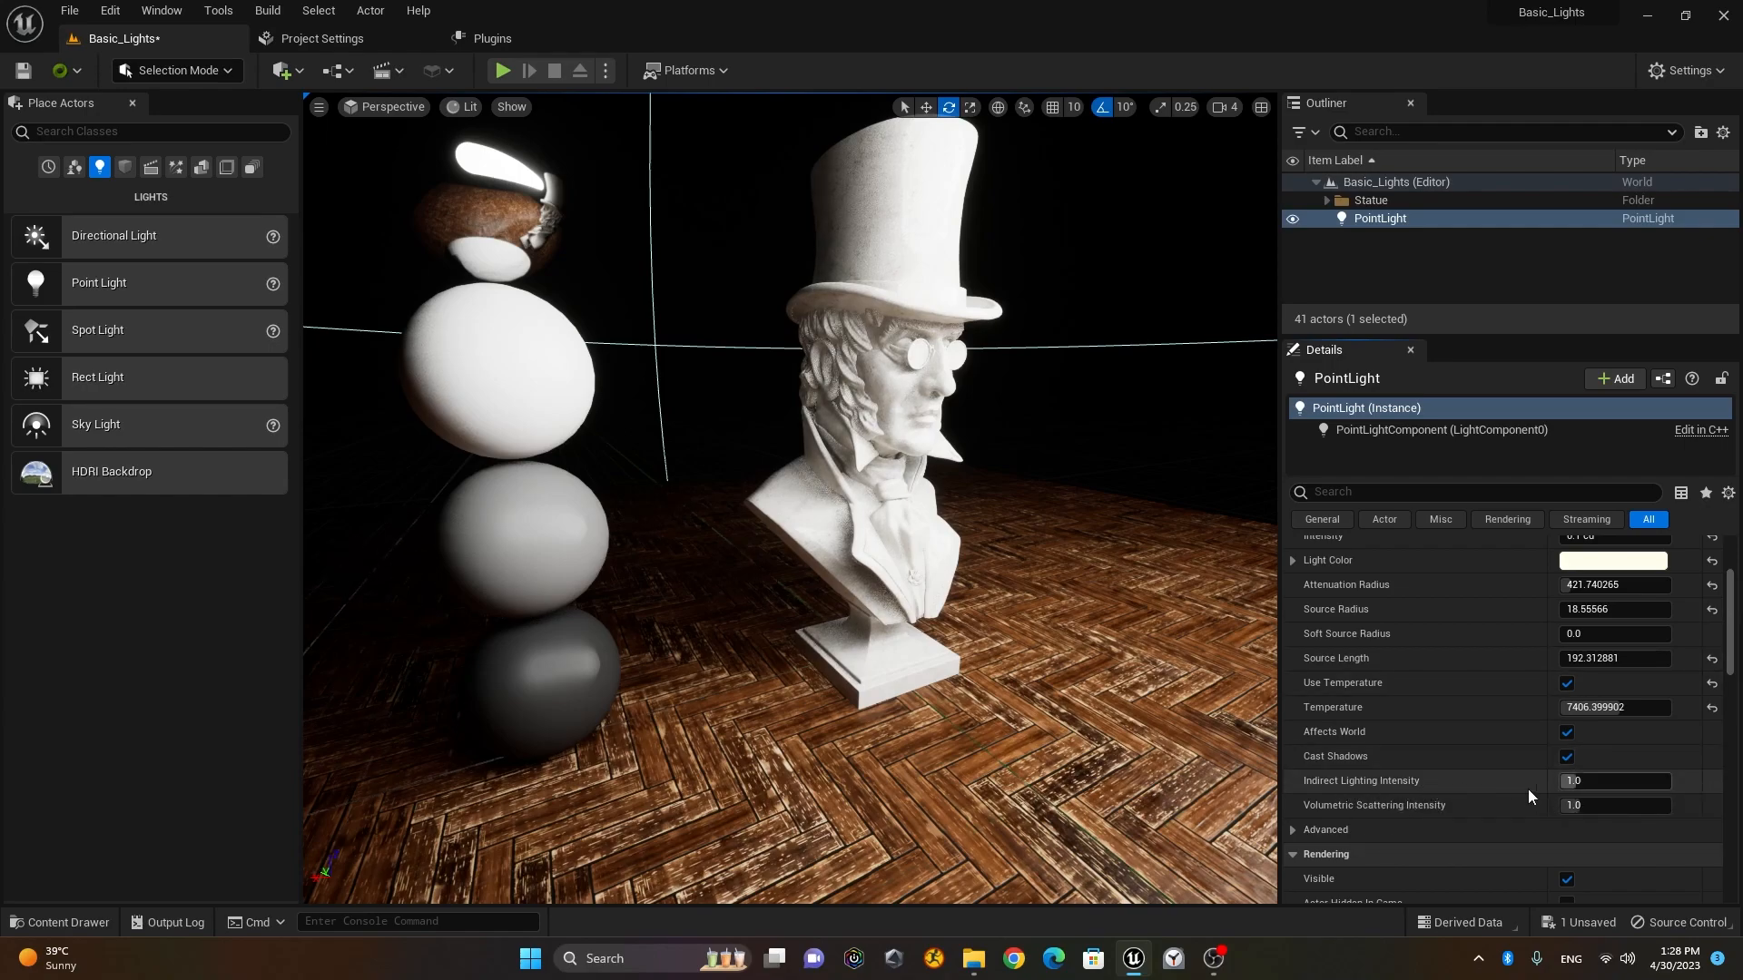
{"action": "scroll", "coordinate": [1155, 617], "scroll_direction": "down", "scroll_amount": 8}
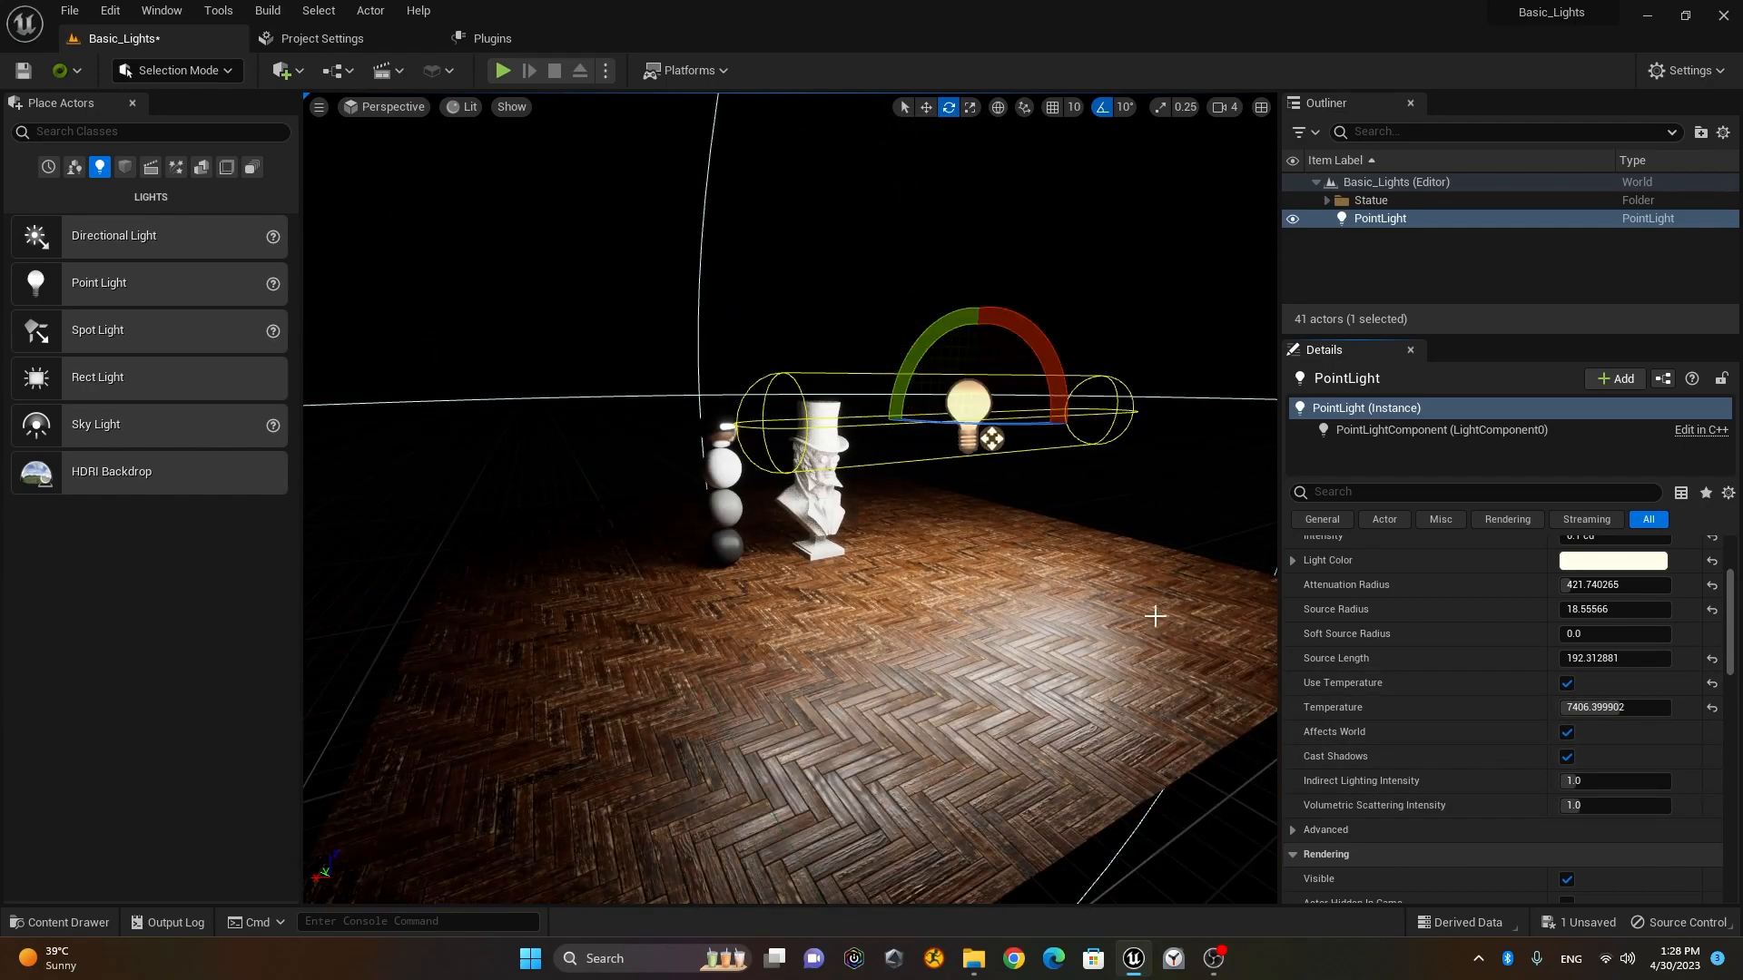
{"action": "left_click_drag", "start_coordinate": [1616, 658], "coordinate": [1565, 659]}
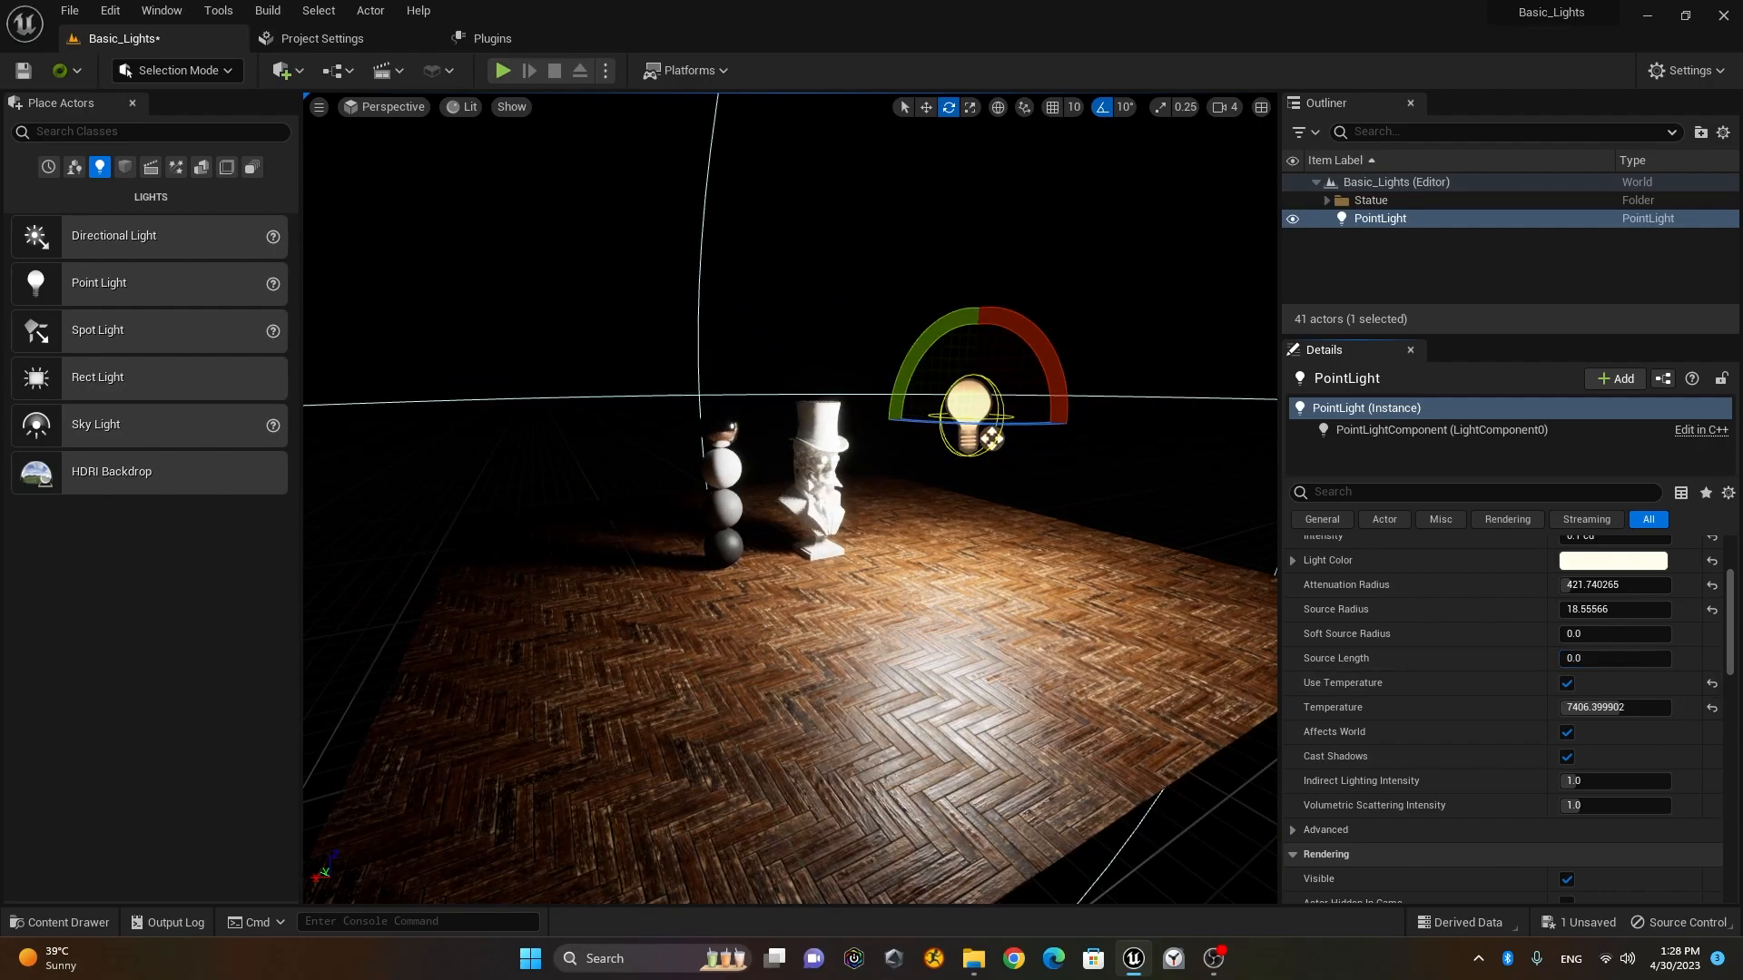
Step: Move the point light horizontally so that it lights the statue and spheres from the side
{"action": "scroll", "coordinate": [960, 468], "scroll_direction": "up", "scroll_amount": 3}
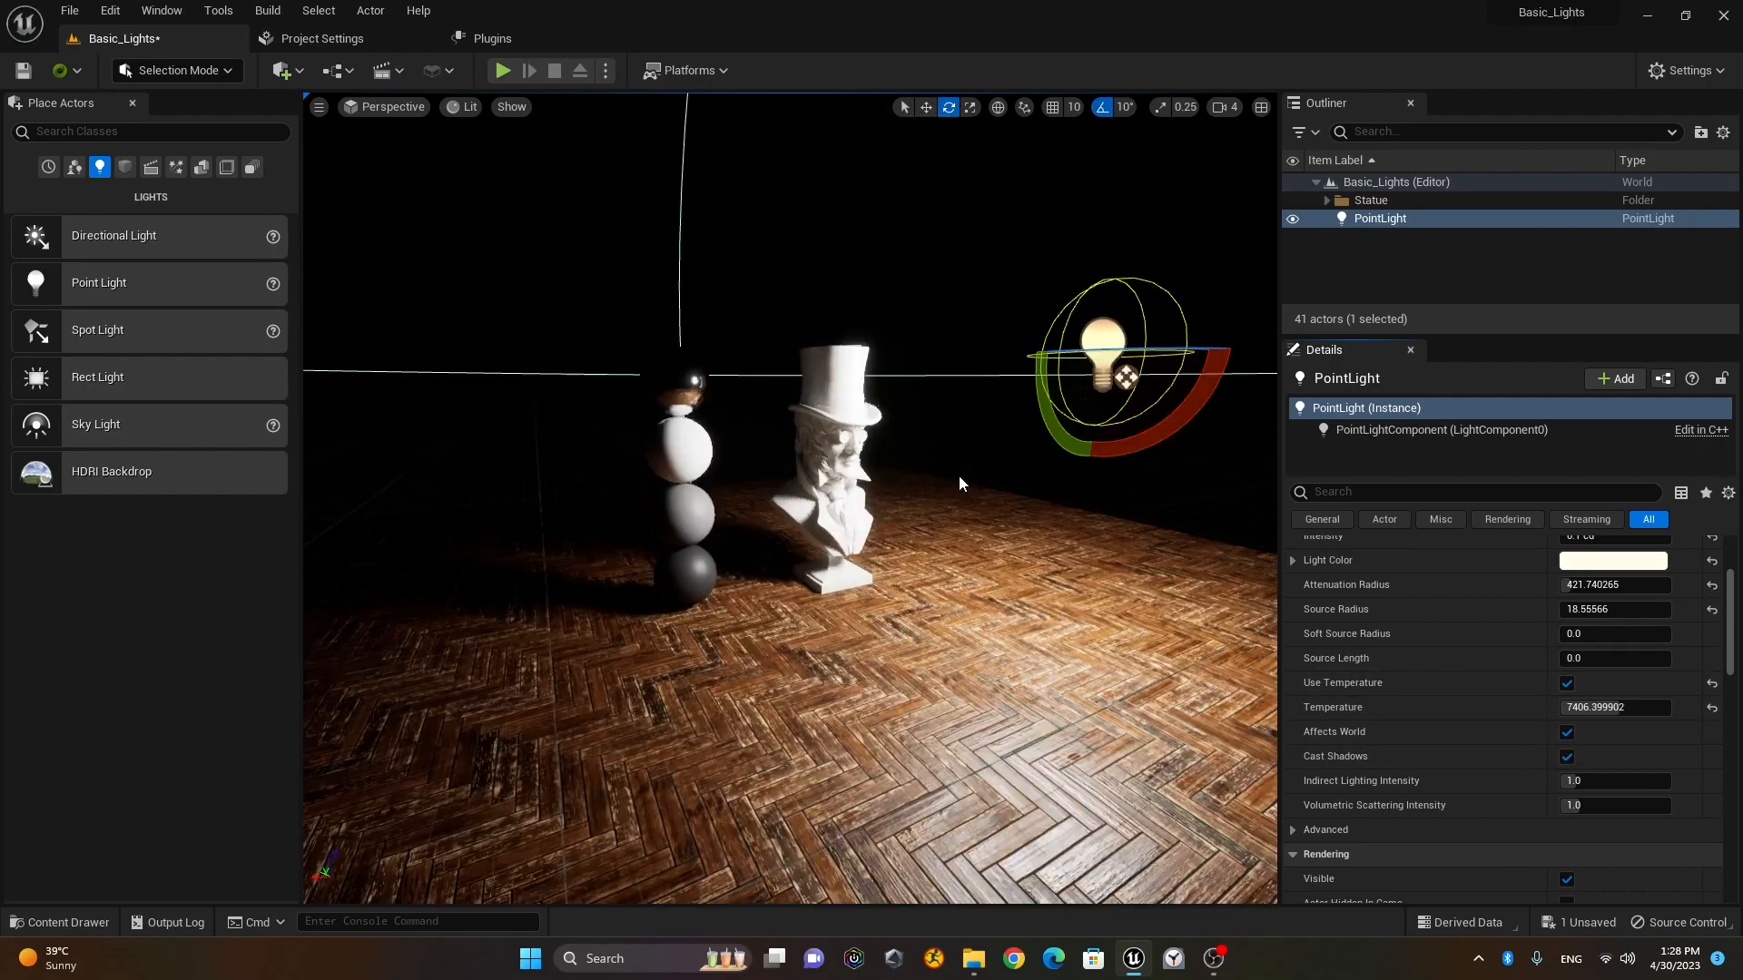
{"action": "key", "text": "w"}
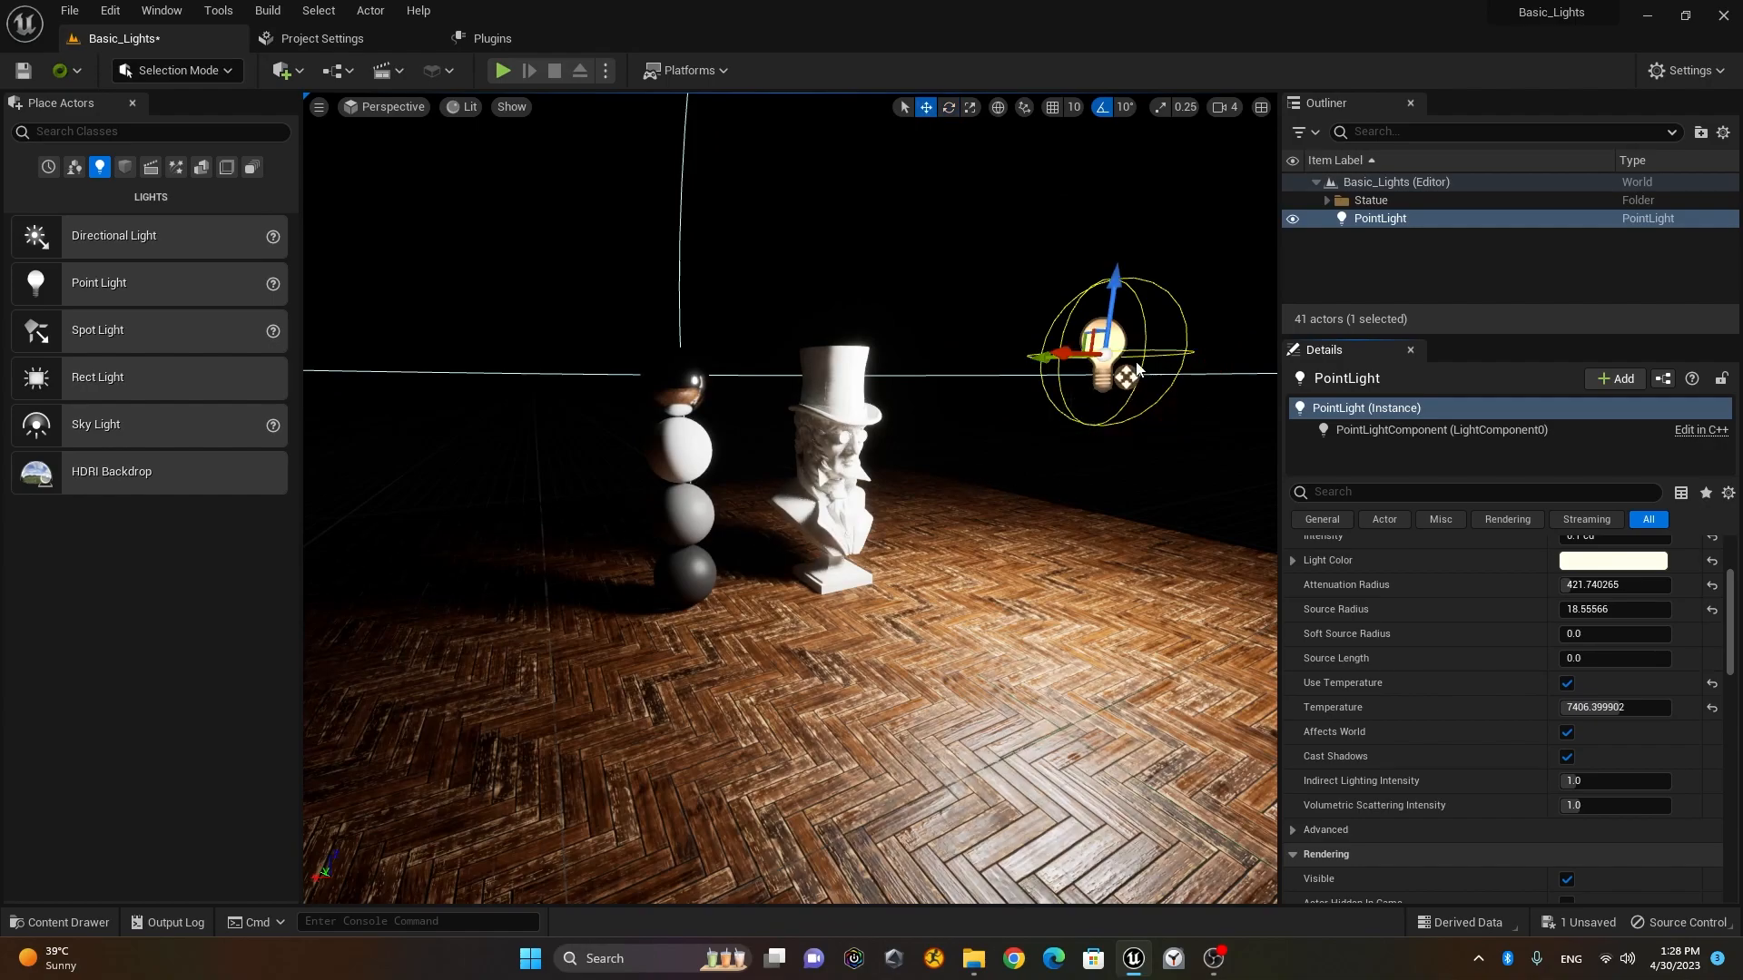
{"action": "left_click_drag", "start_coordinate": [1049, 353], "coordinate": [1043, 445]}
{"action": "left_click_drag", "start_coordinate": [1035, 530], "coordinate": [1033, 622], "text": "alt"}
{"action": "left_click_drag", "start_coordinate": [1038, 516], "coordinate": [1100, 405]}
{"action": "scroll", "coordinate": [959, 468], "scroll_direction": "up", "scroll_amount": 5}
{"action": "scroll", "coordinate": [958, 467], "scroll_direction": "down", "scroll_amount": 3}
{"action": "left_click_drag", "start_coordinate": [1101, 405], "coordinate": [1105, 340], "text": "alt"}
{"action": "scroll", "coordinate": [1098, 354], "scroll_direction": "up", "scroll_amount": 5}
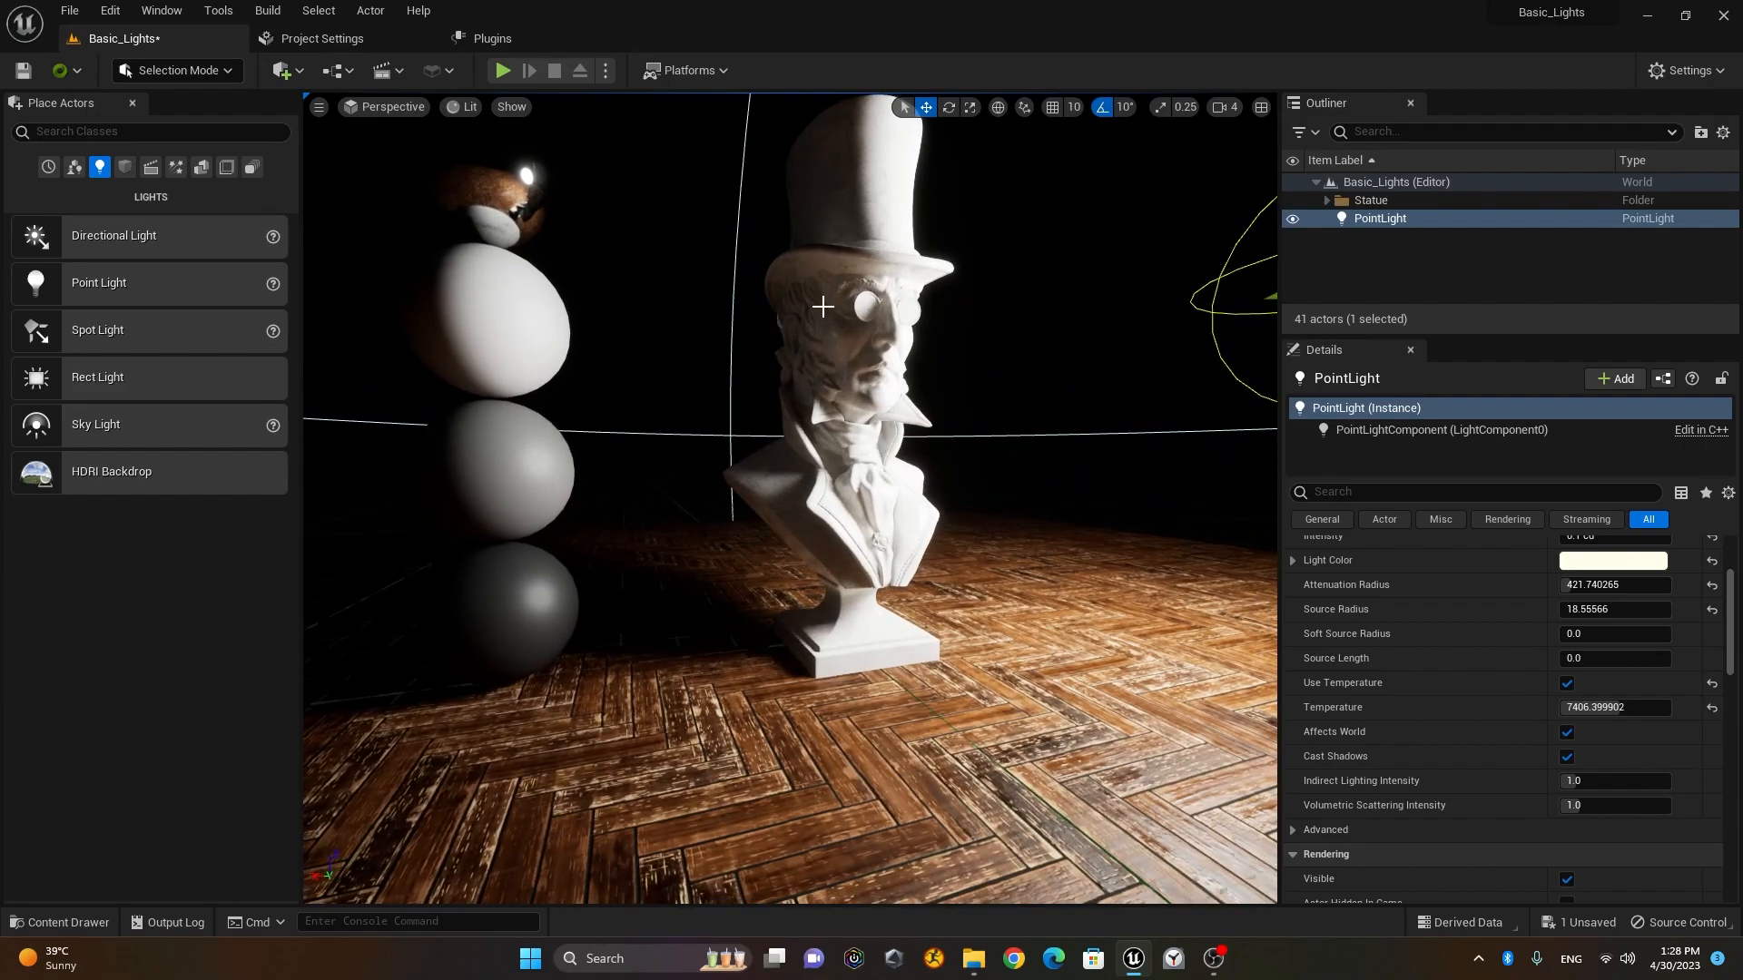
Step: Set the point light's Indirect Lighting Intensity to 50 and compare the bounced light on the statue's shaded side
{"action": "left_click_drag", "start_coordinate": [783, 486], "coordinate": [718, 487], "text": "alt"}
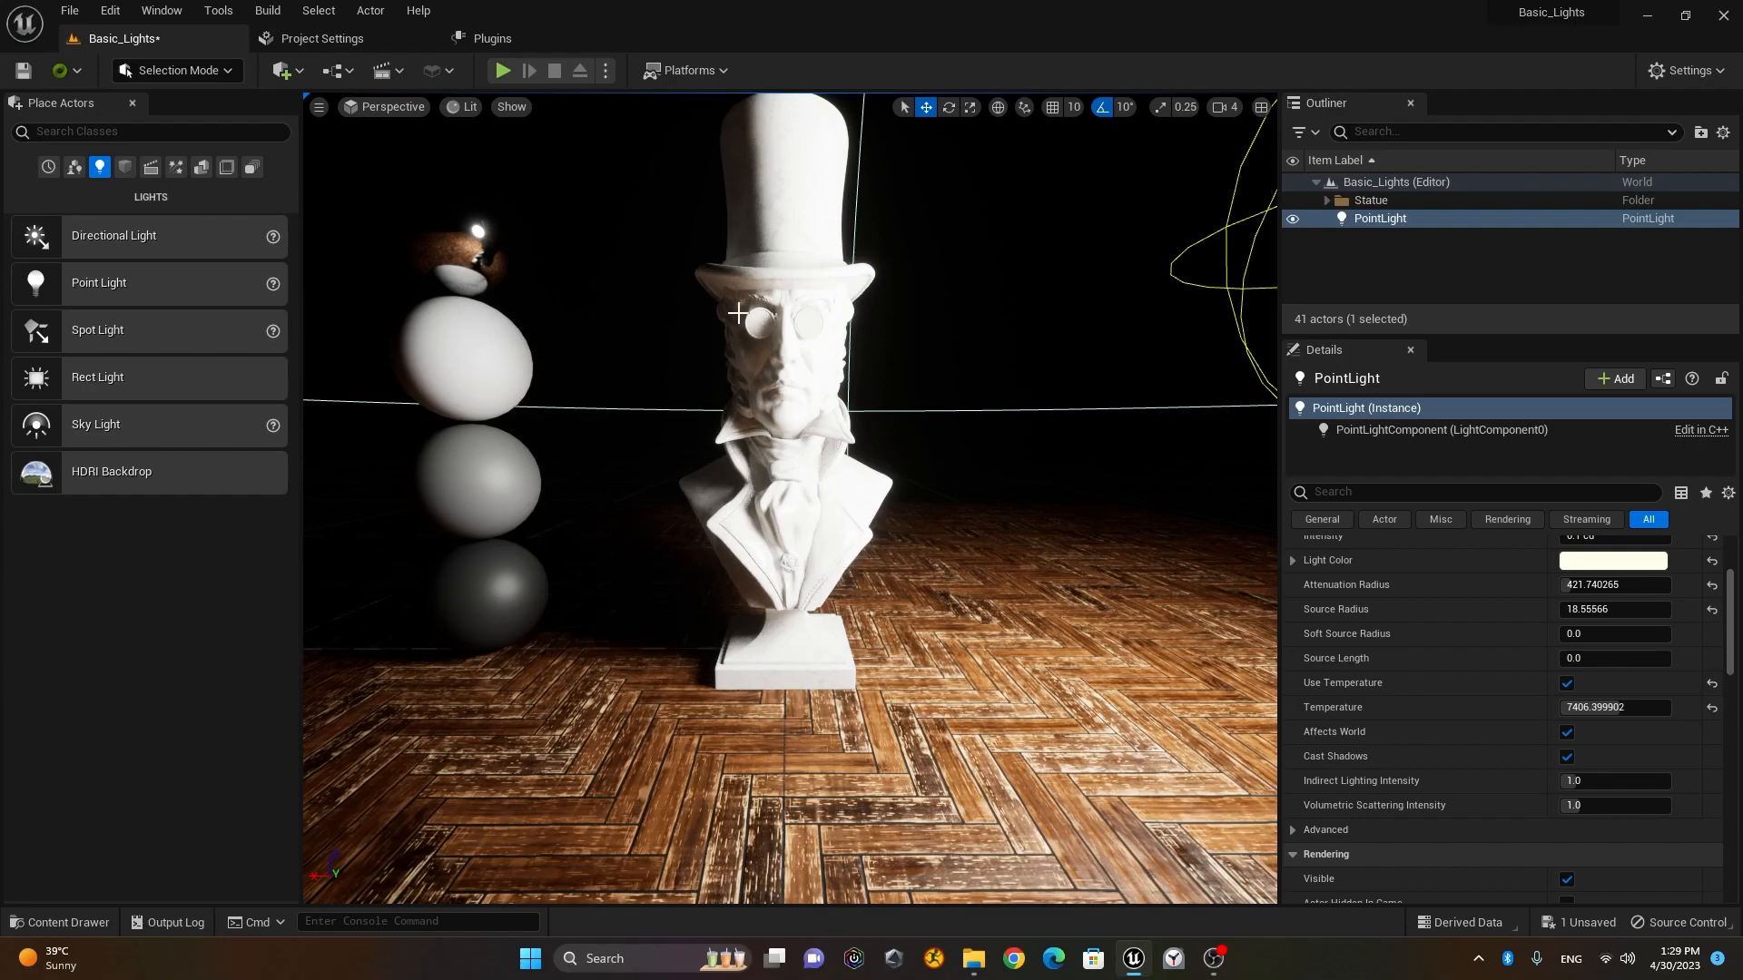
{"action": "left_click_drag", "start_coordinate": [646, 557], "coordinate": [668, 558], "text": "alt"}
{"action": "right_click_drag", "start_coordinate": [668, 499], "coordinate": [805, 358]}
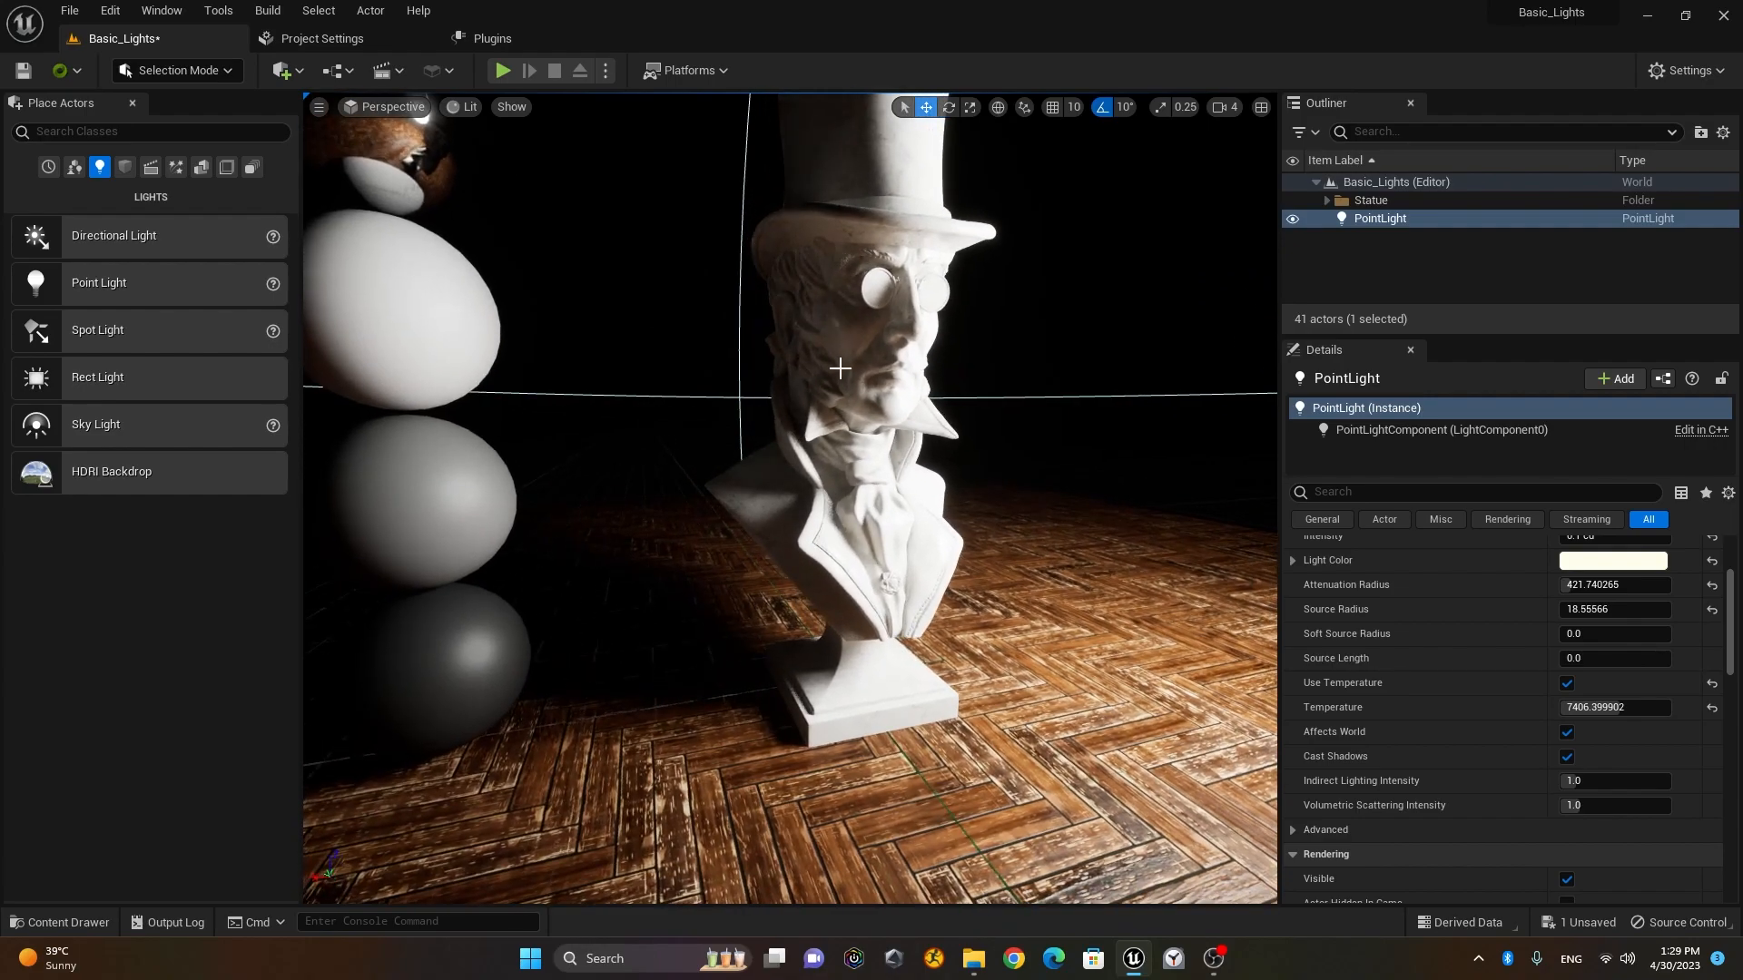
{"action": "left_click", "coordinate": [1597, 787]}
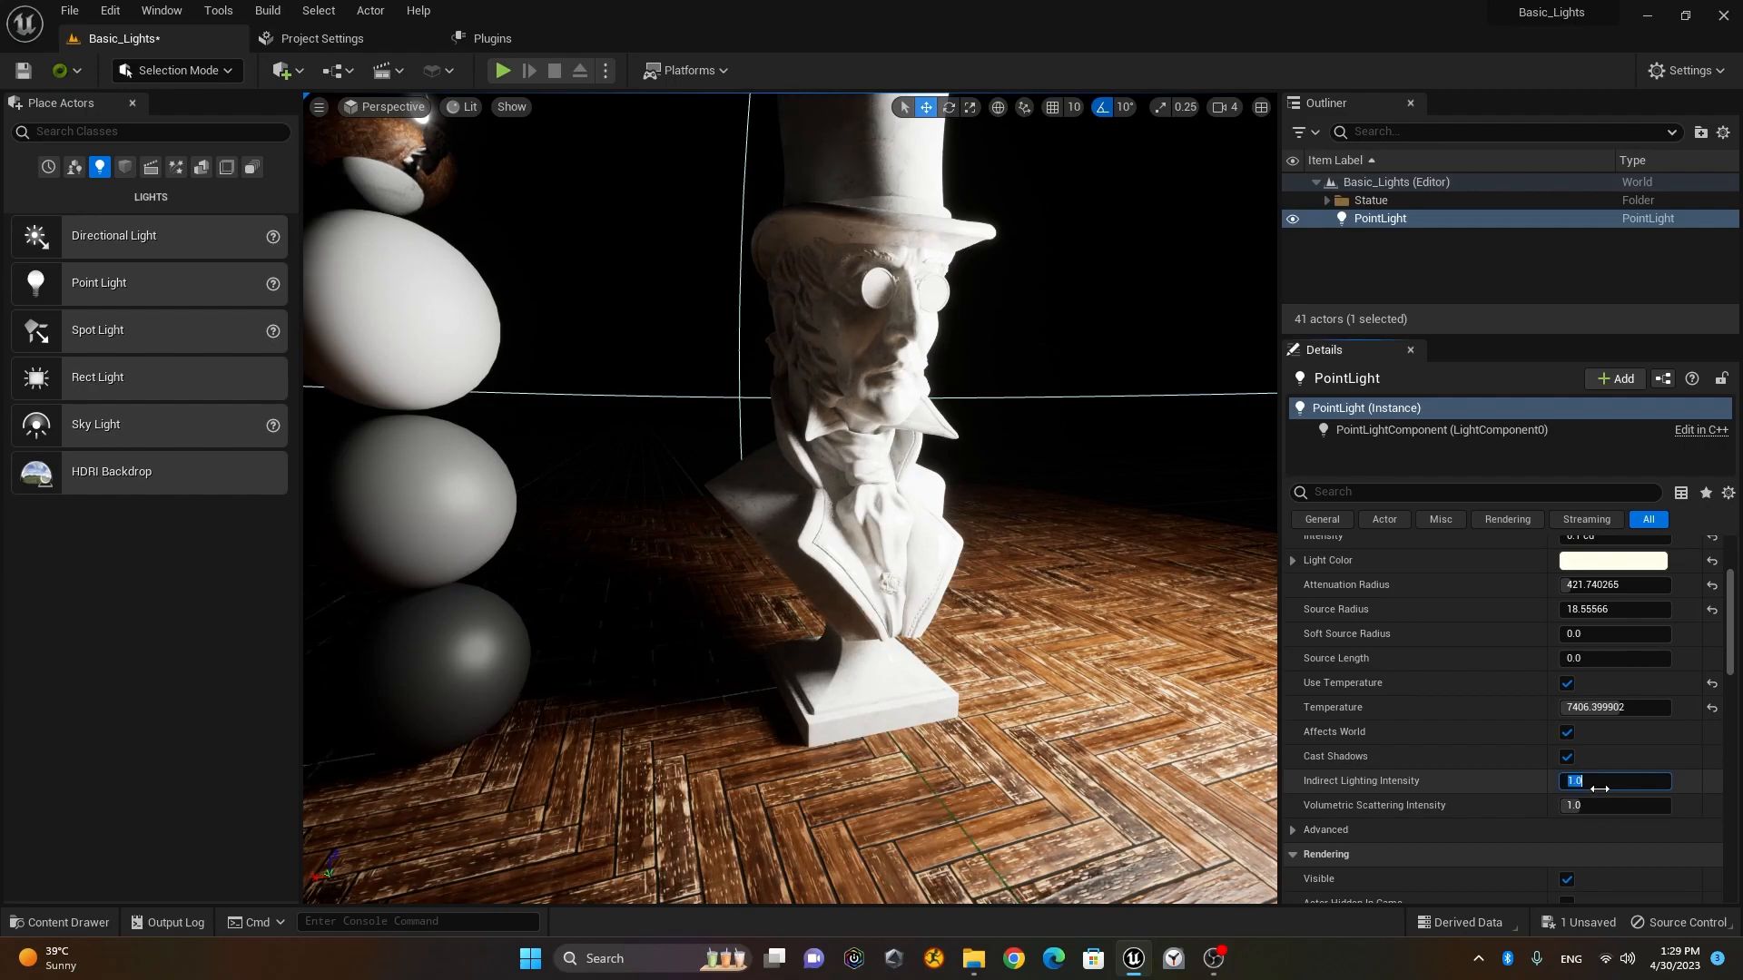
{"action": "type", "text": "50"}
{"action": "key", "text": "Return"}
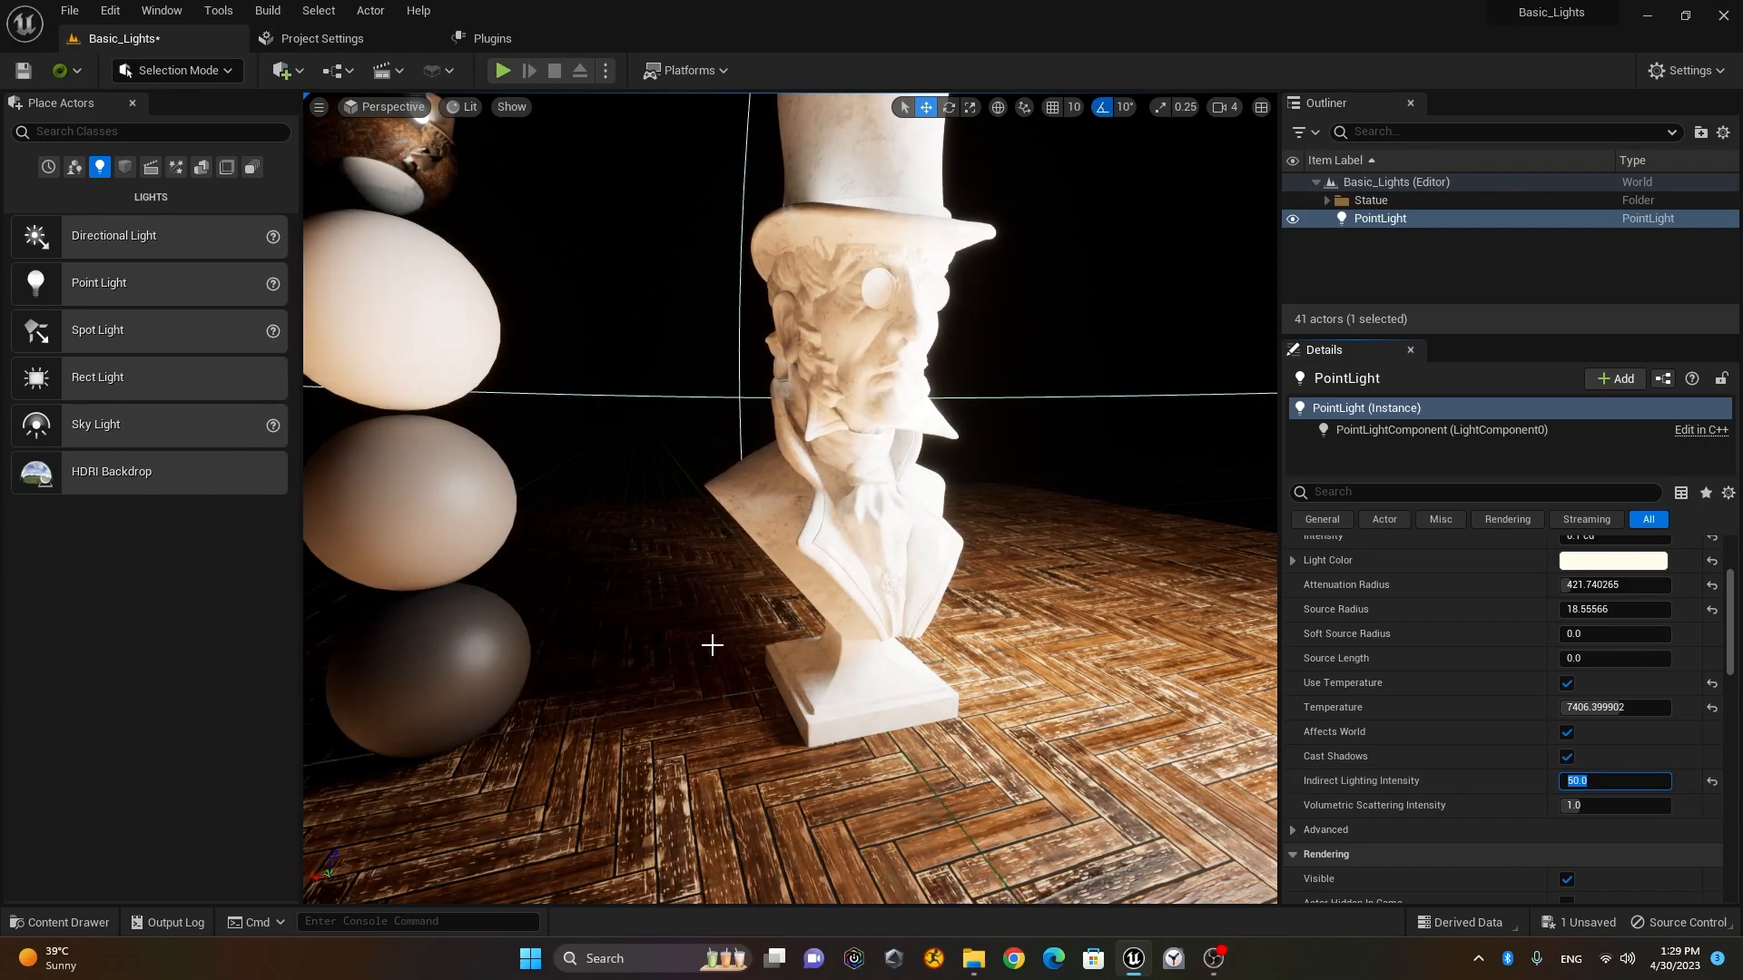
{"action": "scroll", "coordinate": [699, 586], "scroll_direction": "down", "scroll_amount": 5}
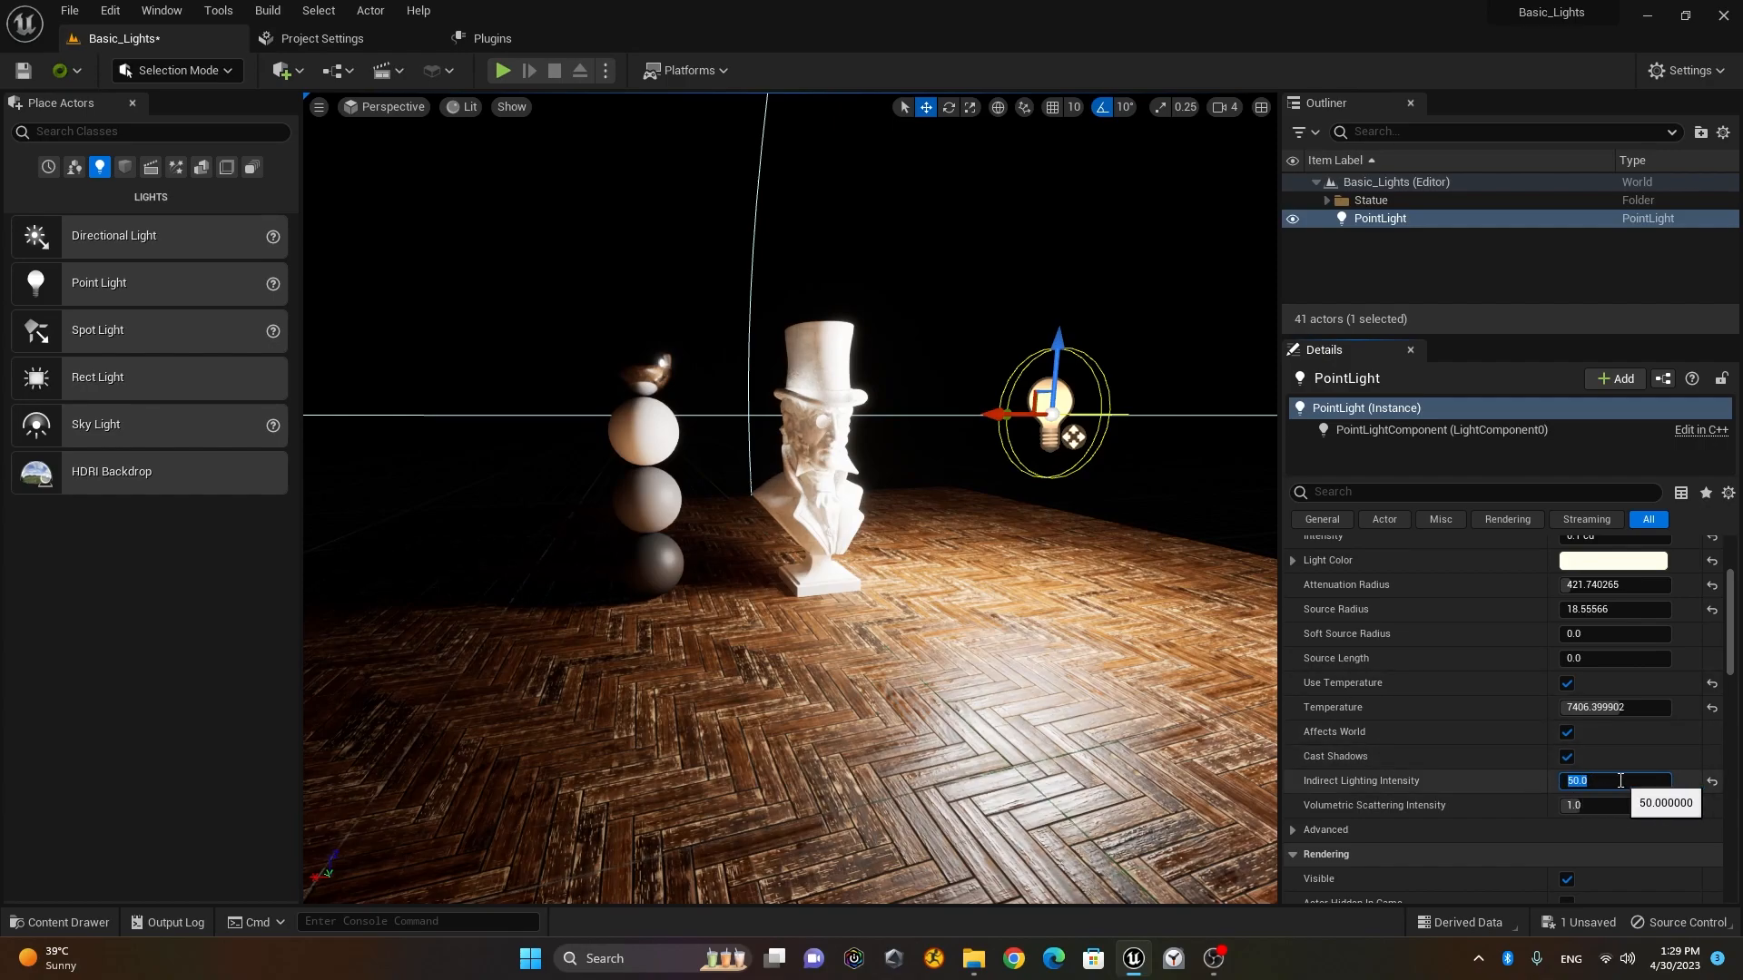
{"action": "scroll", "coordinate": [867, 486], "scroll_direction": "up", "scroll_amount": 5}
{"action": "left_click_drag", "start_coordinate": [870, 487], "coordinate": [653, 494], "text": "alt"}
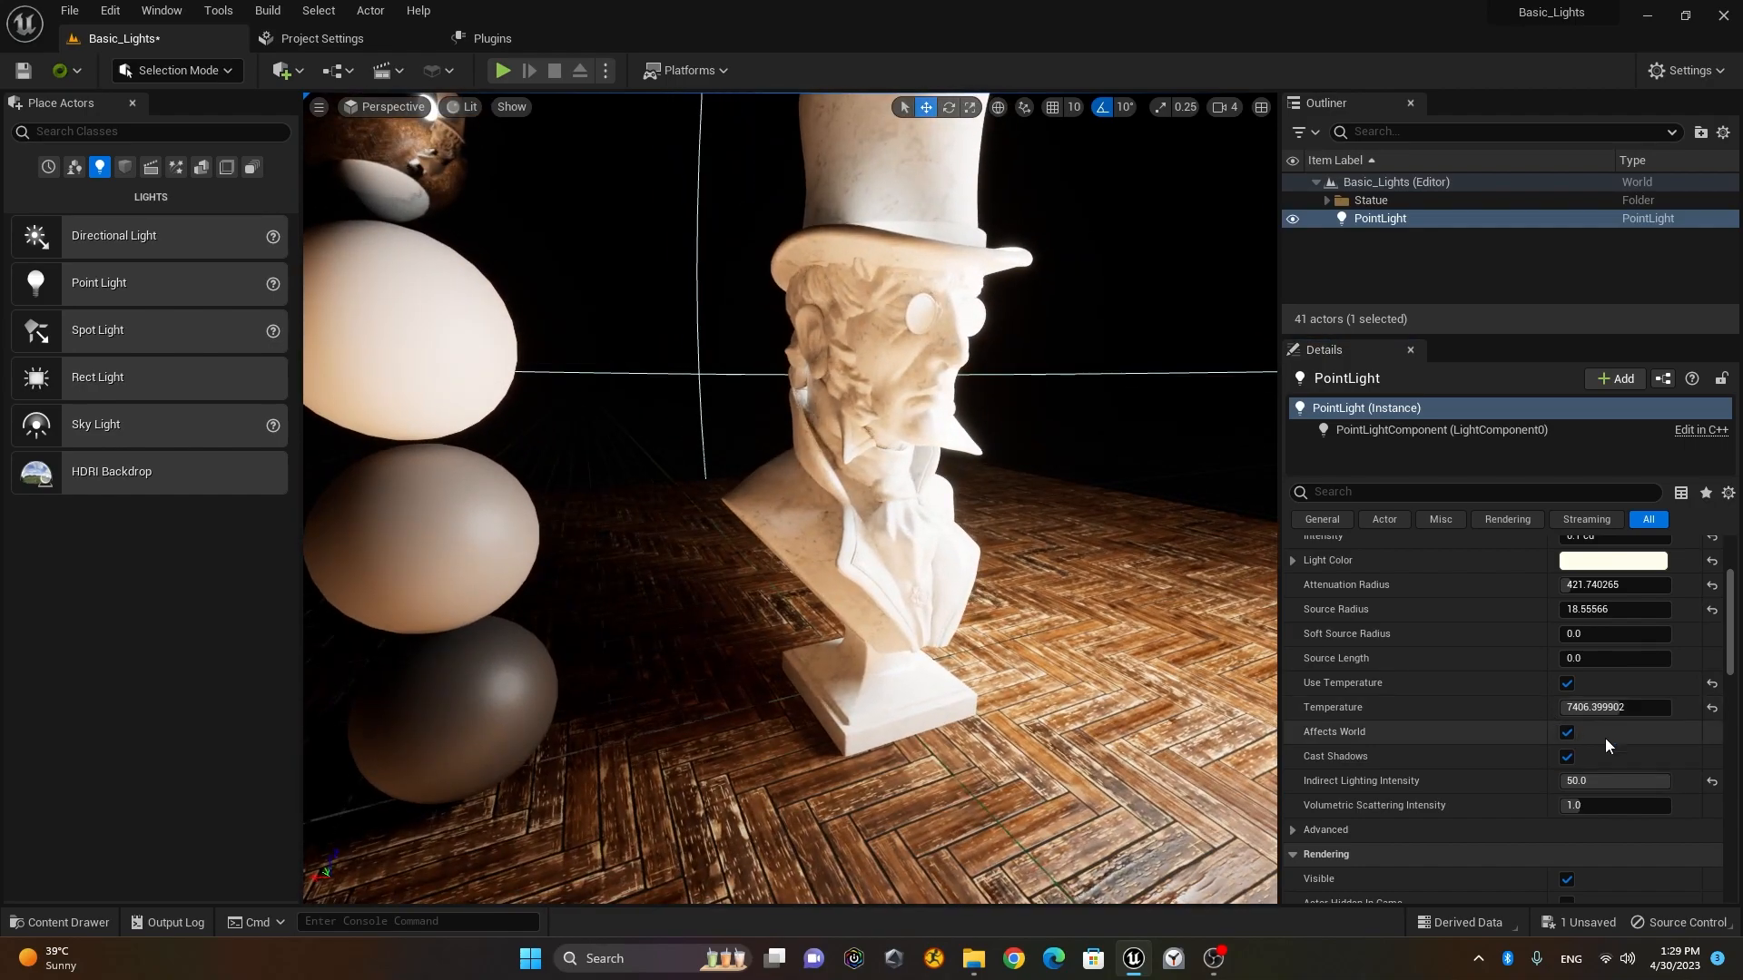
Step: Set the point light's Indirect Lighting Intensity to 0 and inspect the statue's shaded side up close
{"action": "left_click", "coordinate": [1616, 780]}
{"action": "type", "text": "0"}
{"action": "key", "text": "Return"}
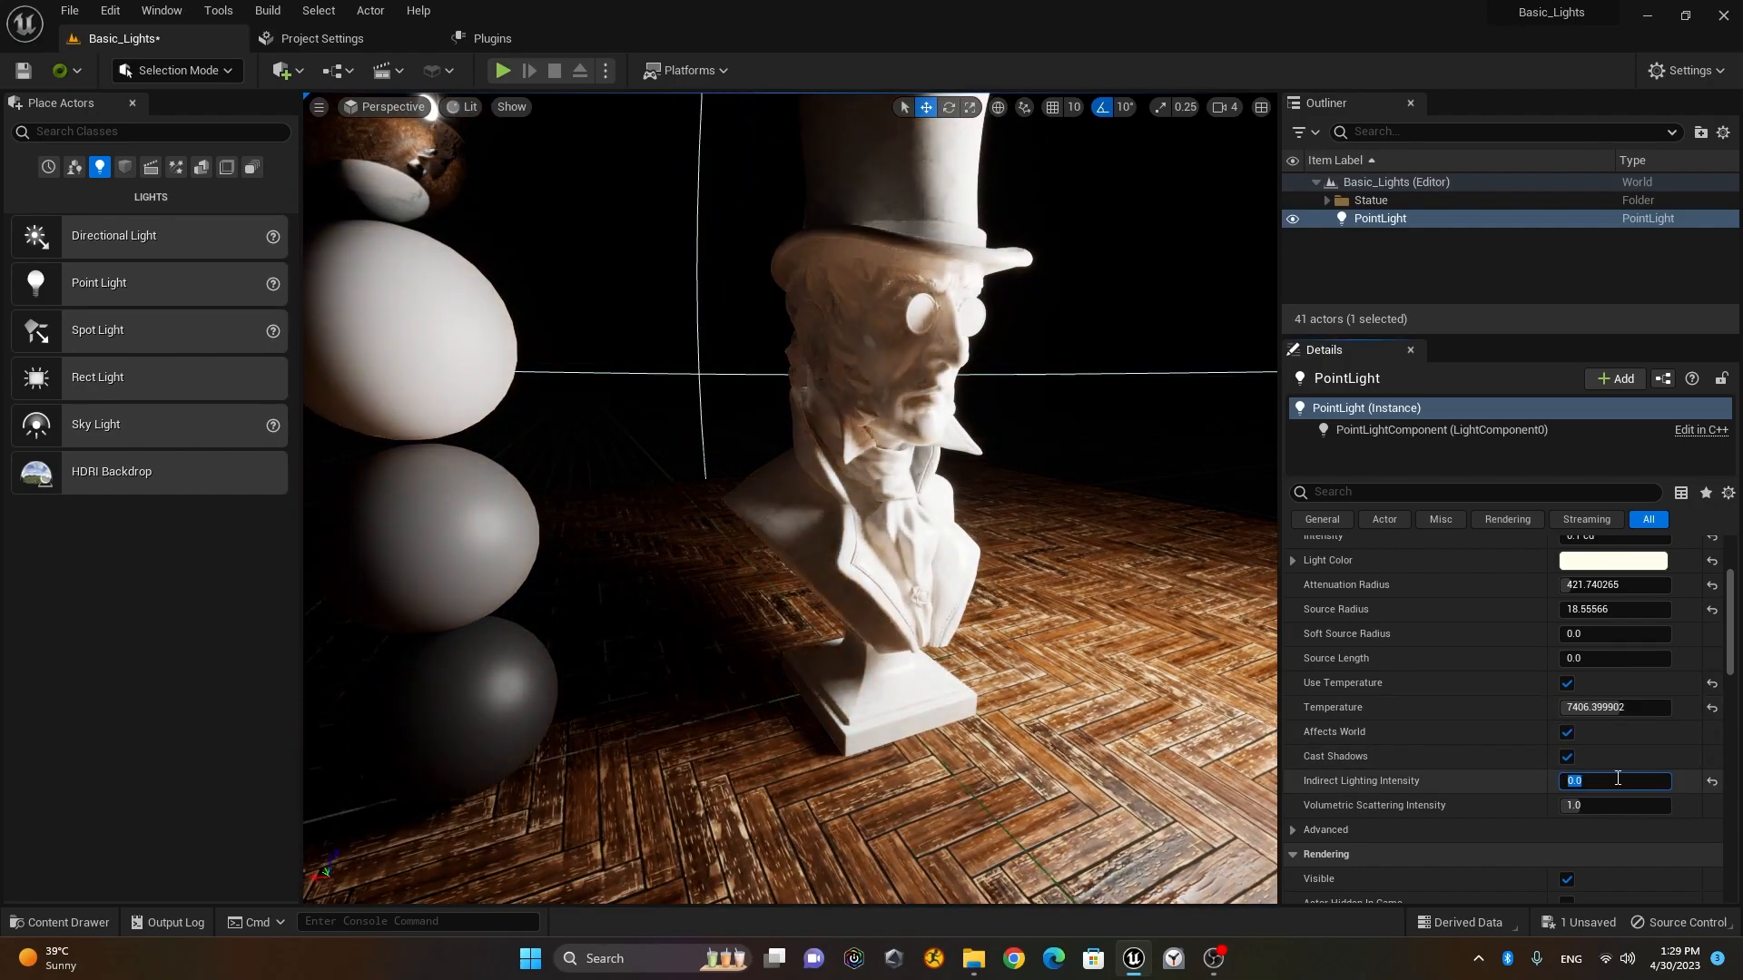
{"action": "right_click_drag", "start_coordinate": [812, 315], "coordinate": [649, 318]}
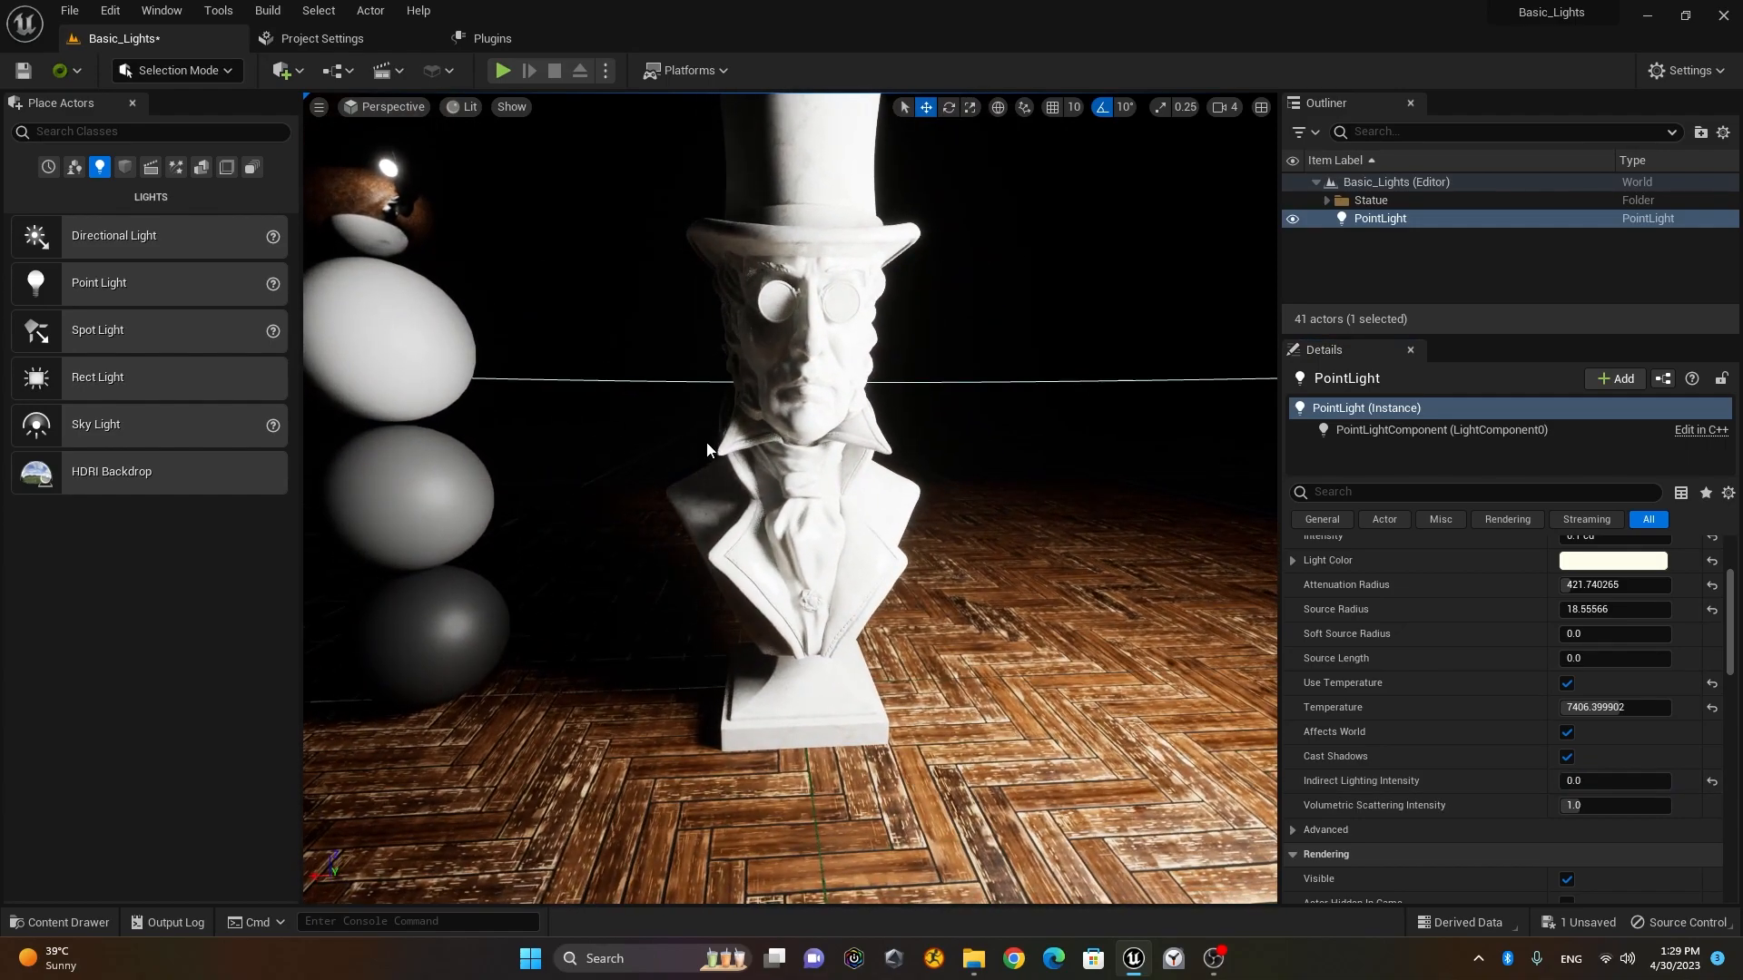
{"action": "scroll", "coordinate": [735, 378], "scroll_direction": "up", "scroll_amount": 3}
{"action": "left_click_drag", "start_coordinate": [700, 423], "coordinate": [804, 440], "text": "alt"}
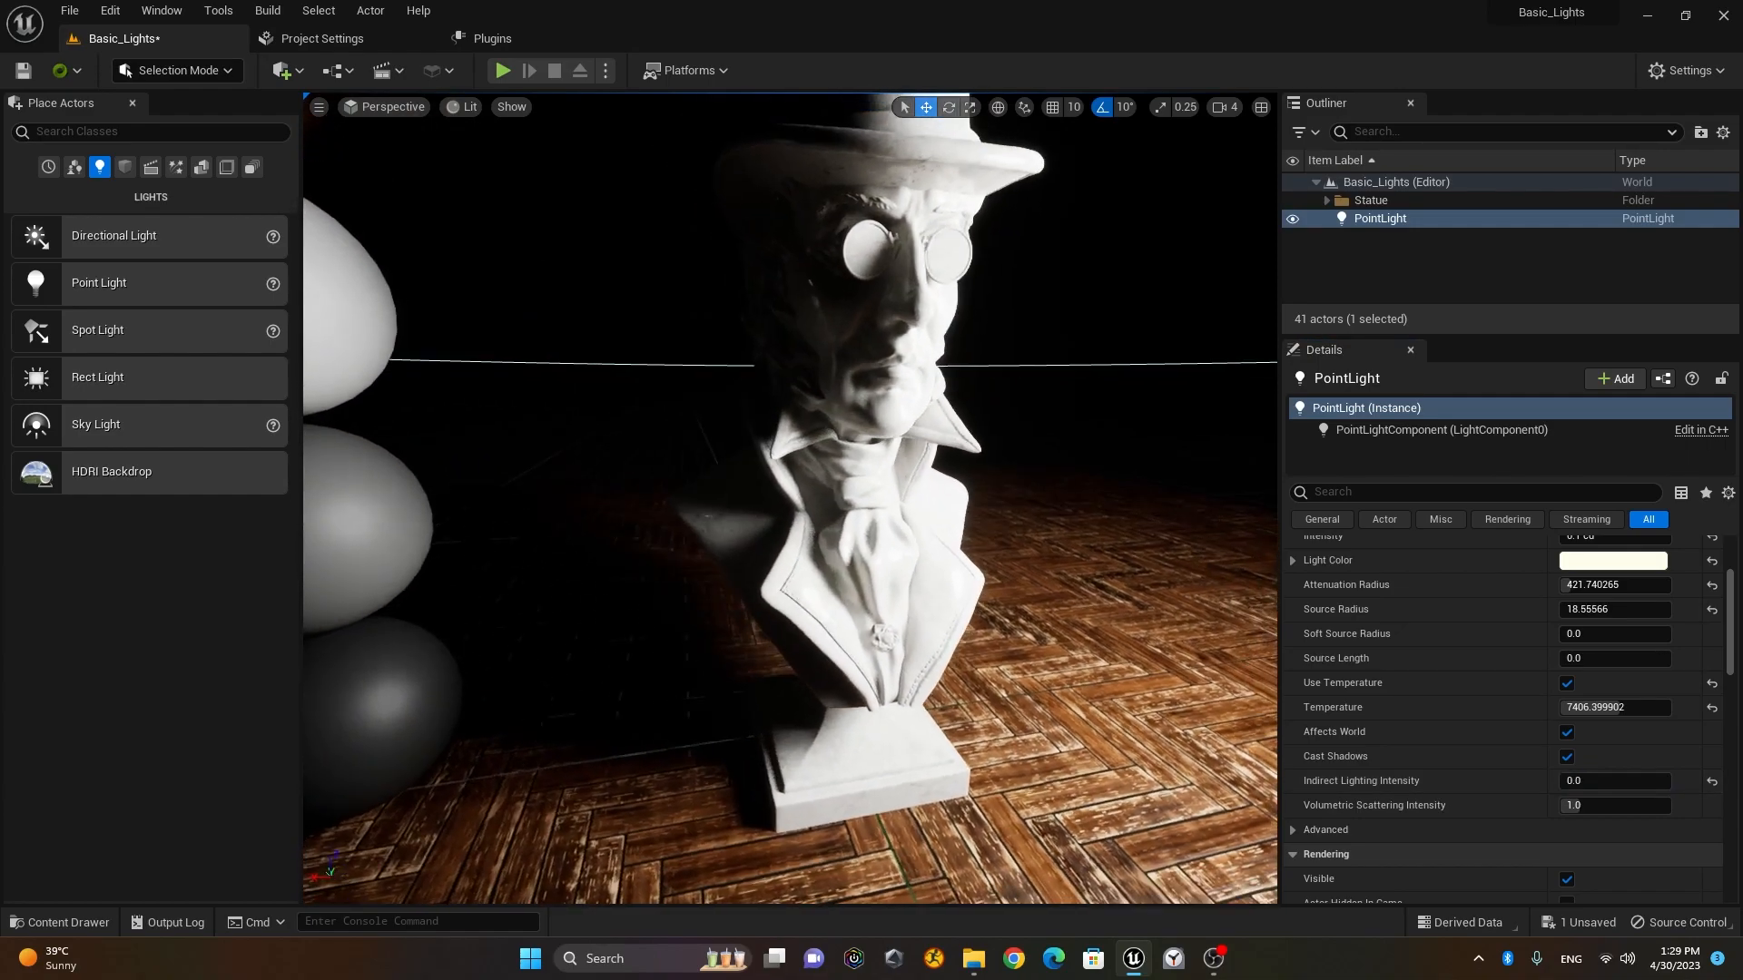
Step: Set the point light's Indirect Lighting Intensity to 1 and bring the light, statue and spheres into view
{"action": "left_click", "coordinate": [1608, 782]}
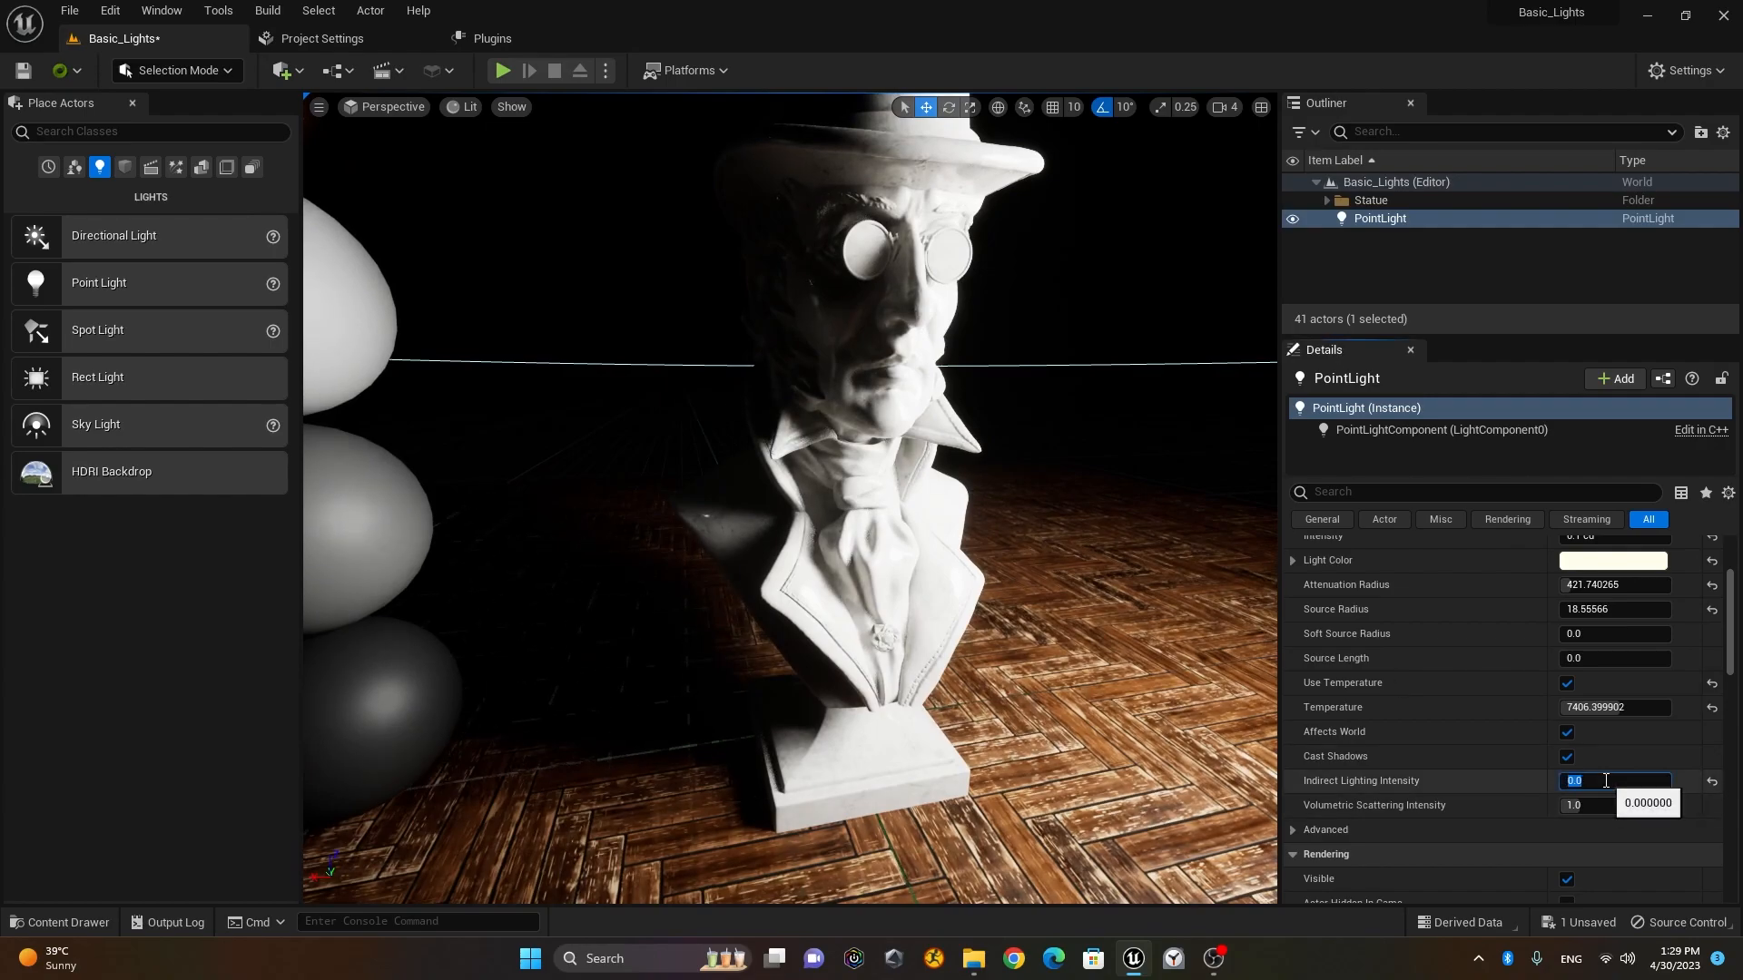
{"action": "type", "text": "1"}
{"action": "key", "text": "Return"}
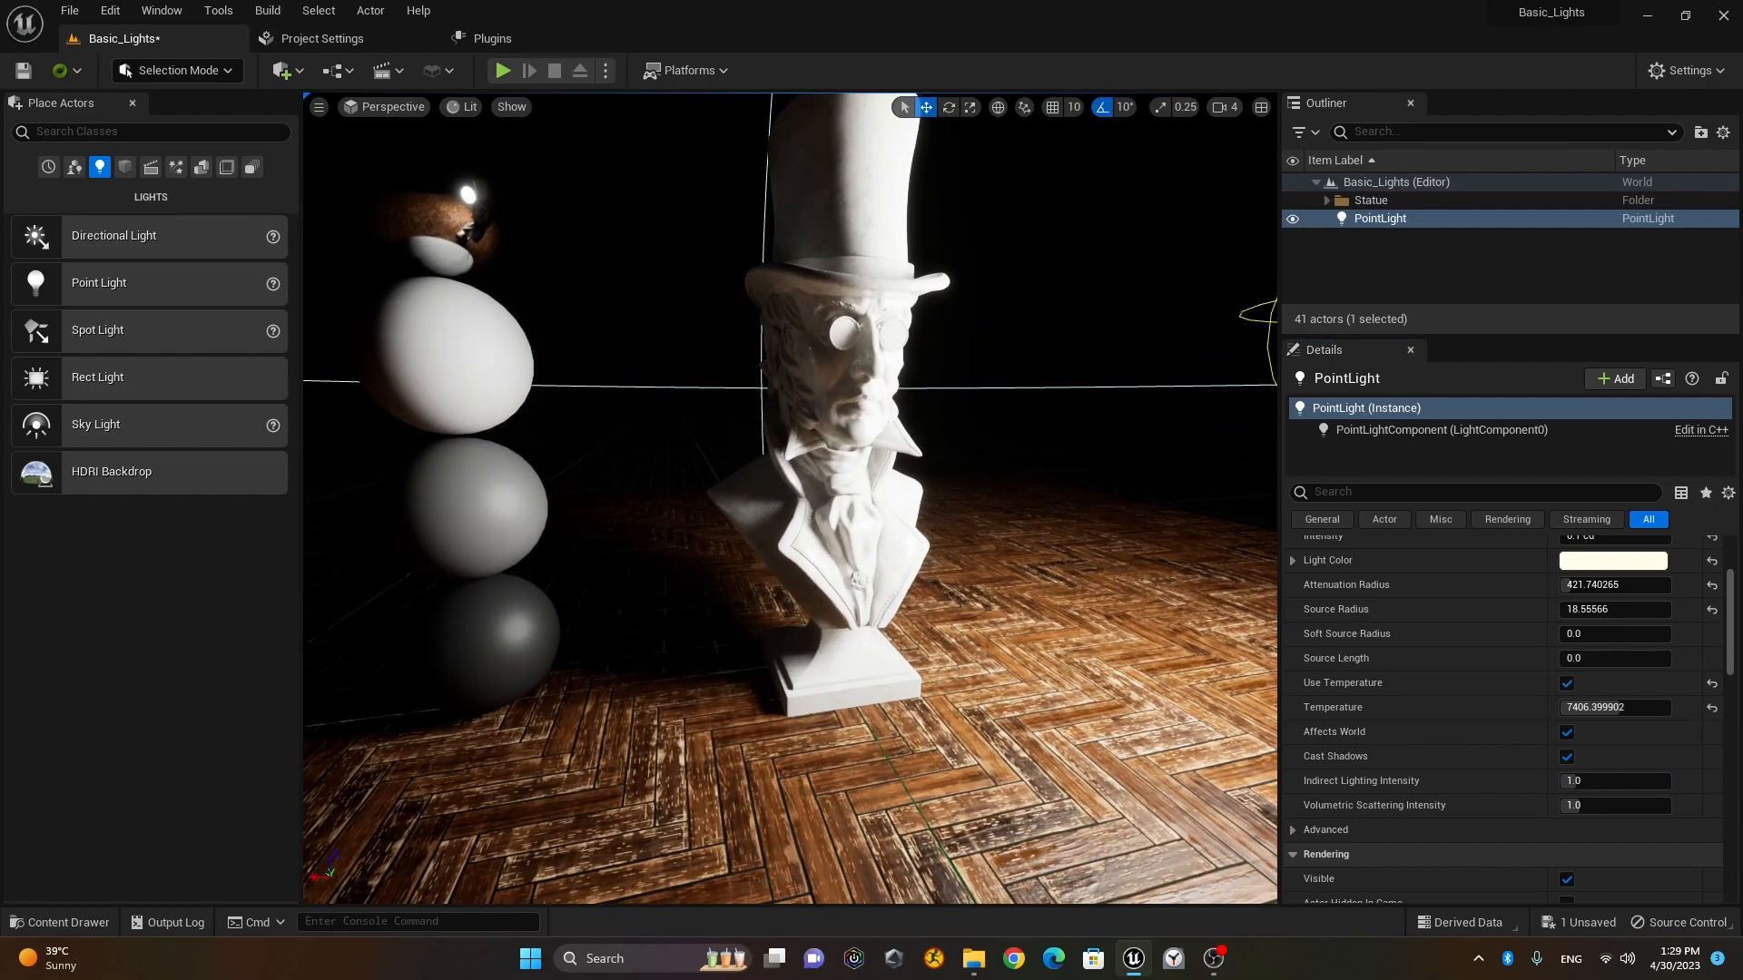
{"action": "middle_click_drag", "start_coordinate": [920, 477], "coordinate": [962, 505]}
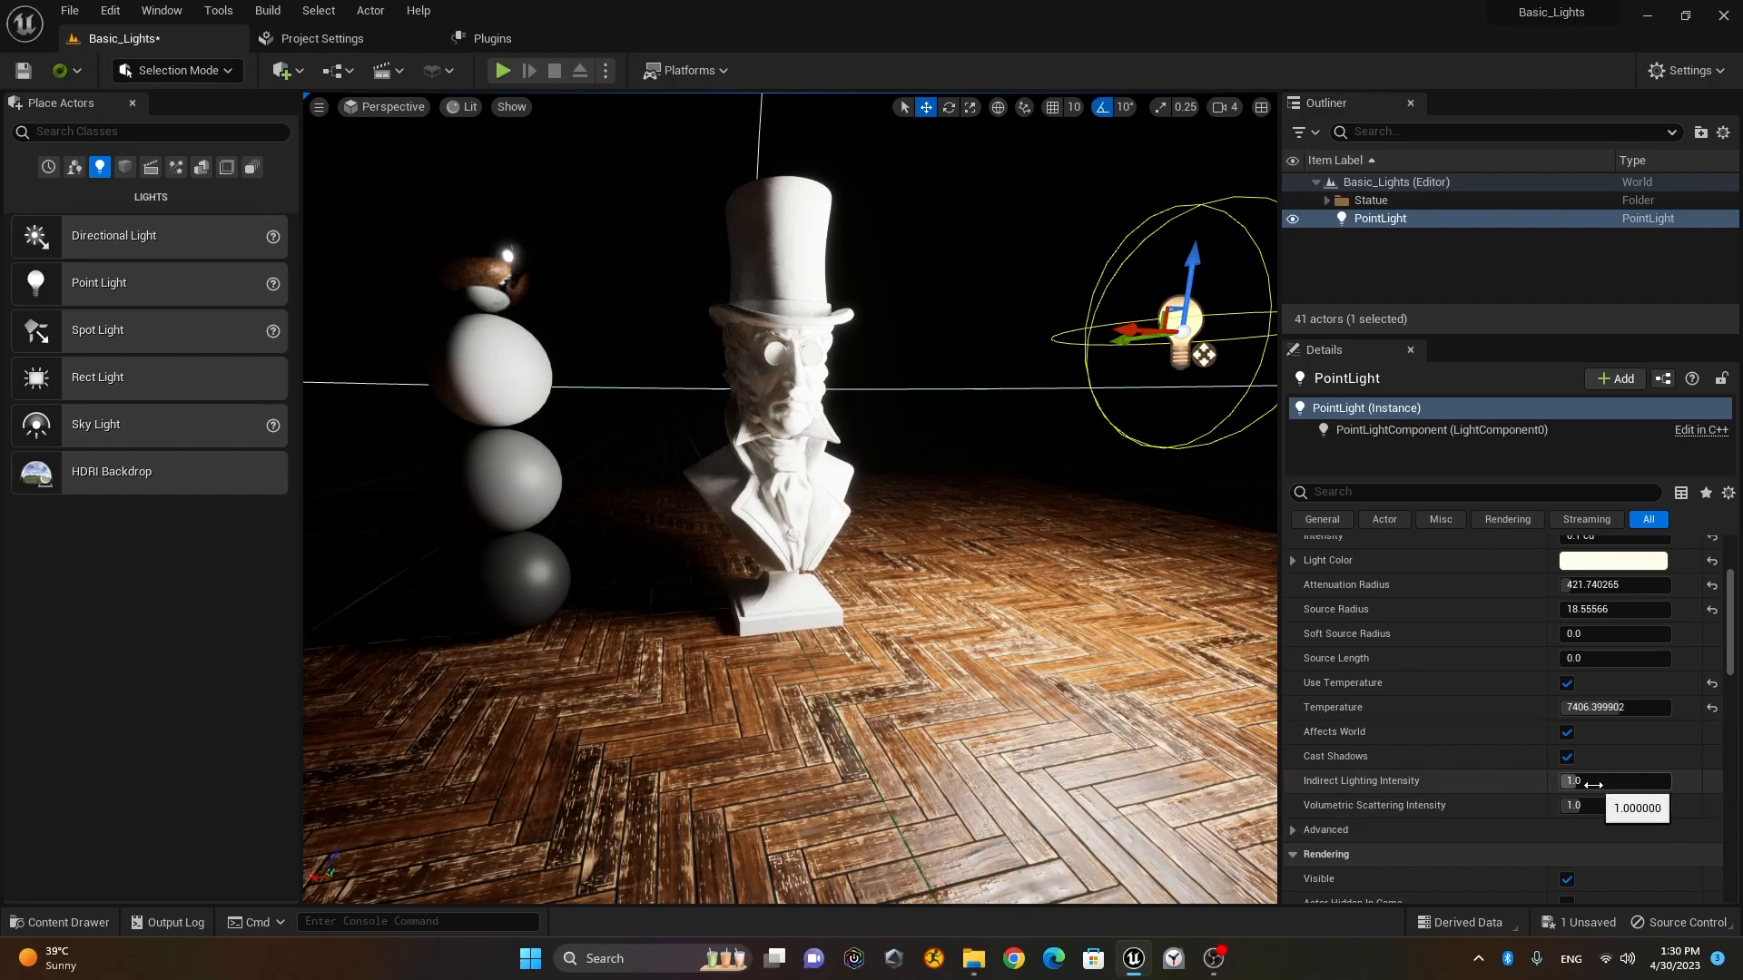
Step: Switch the point light's Visible option off and back on, and toggle Actor Hidden In Game on and back off
{"action": "scroll", "coordinate": [1471, 710], "scroll_direction": "down", "scroll_amount": 1}
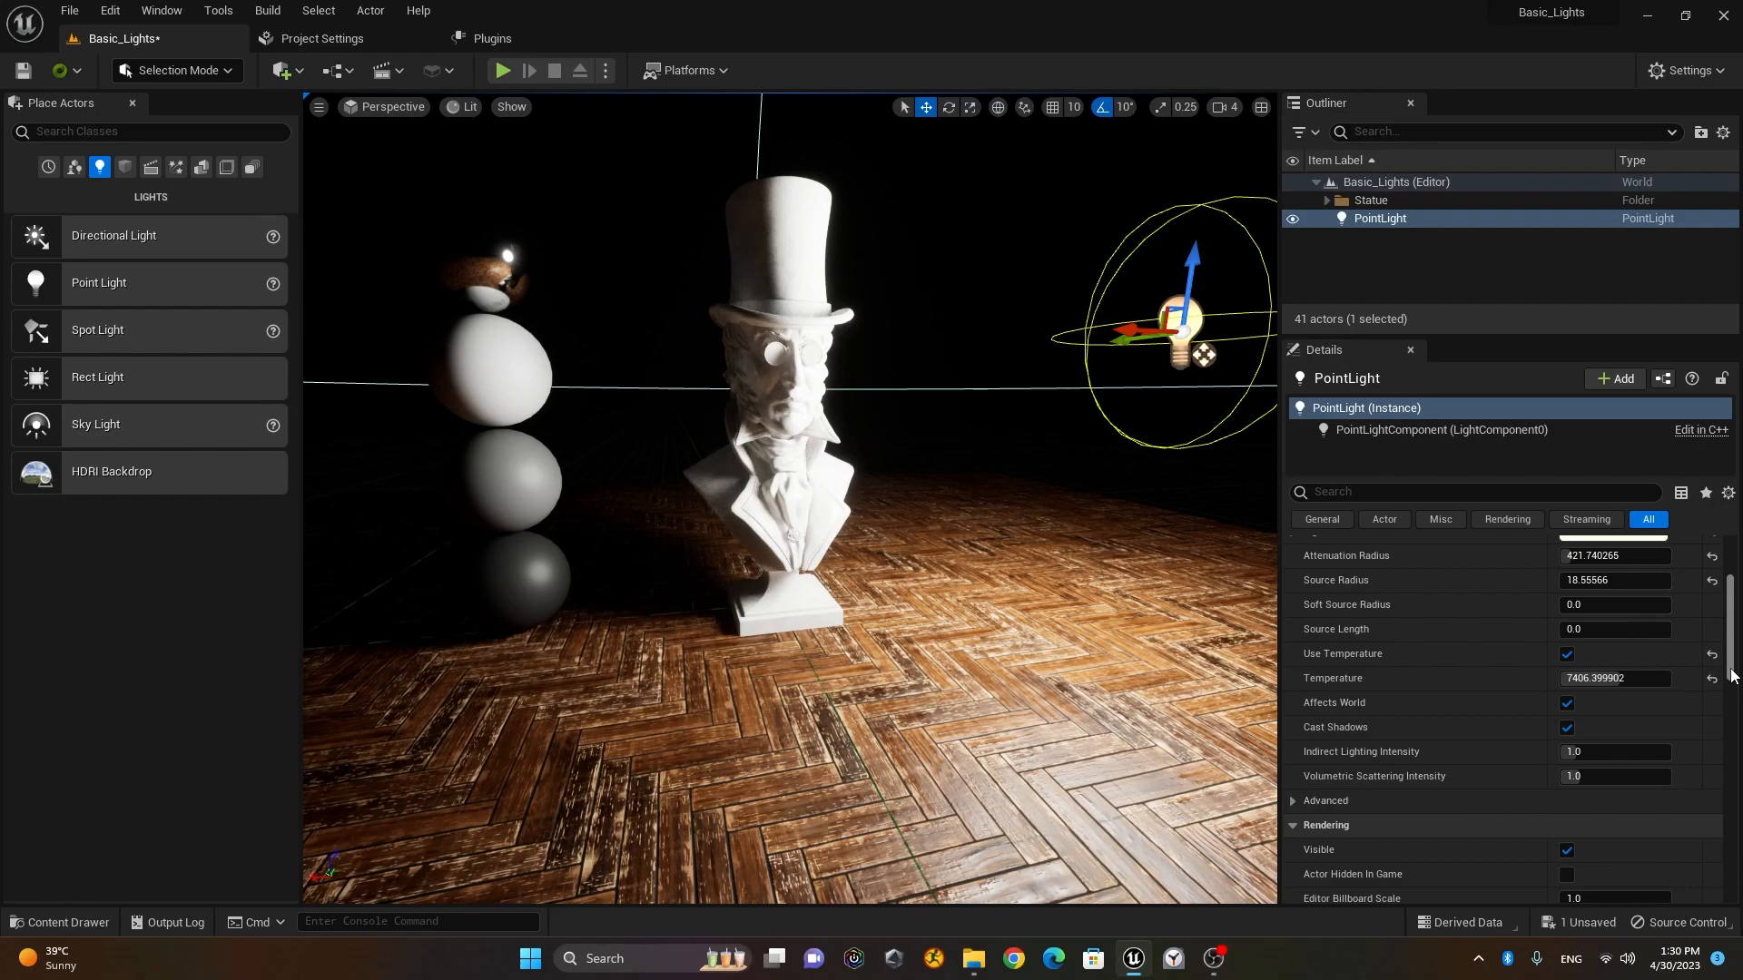
{"action": "scroll", "coordinate": [1732, 674], "scroll_direction": "down", "scroll_amount": 4}
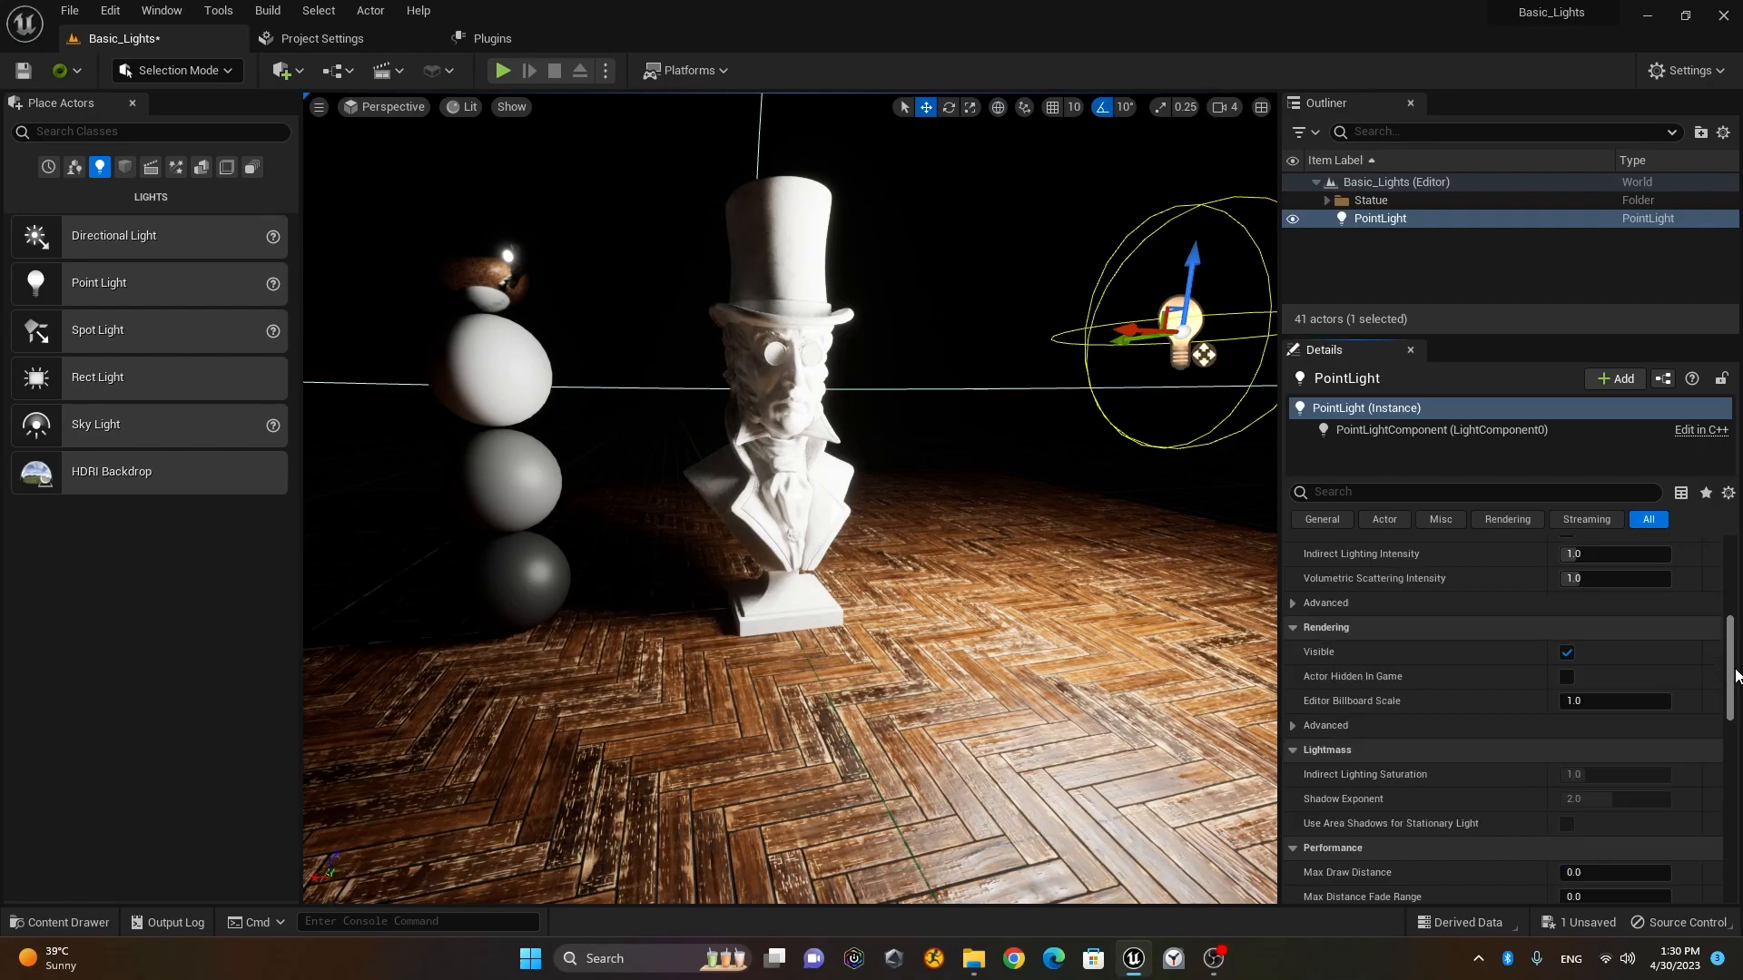
{"action": "scroll", "coordinate": [1730, 687], "scroll_direction": "up", "scroll_amount": 2}
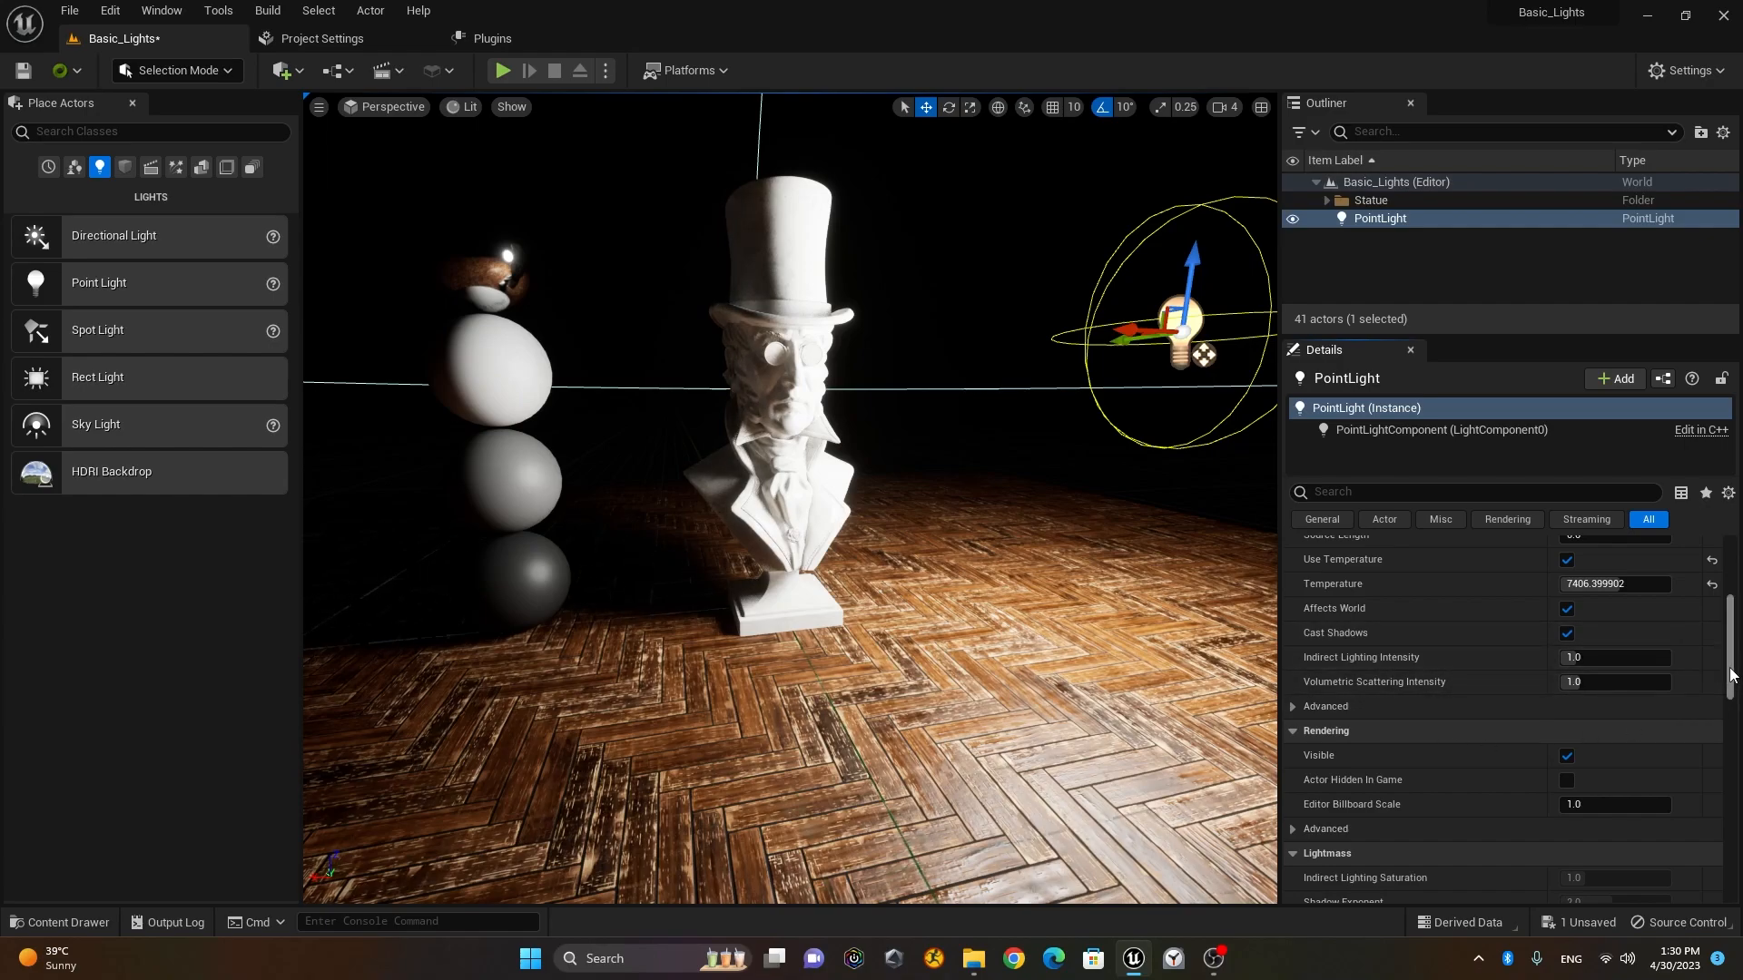
{"action": "left_click_drag", "start_coordinate": [1729, 661], "coordinate": [1730, 692]}
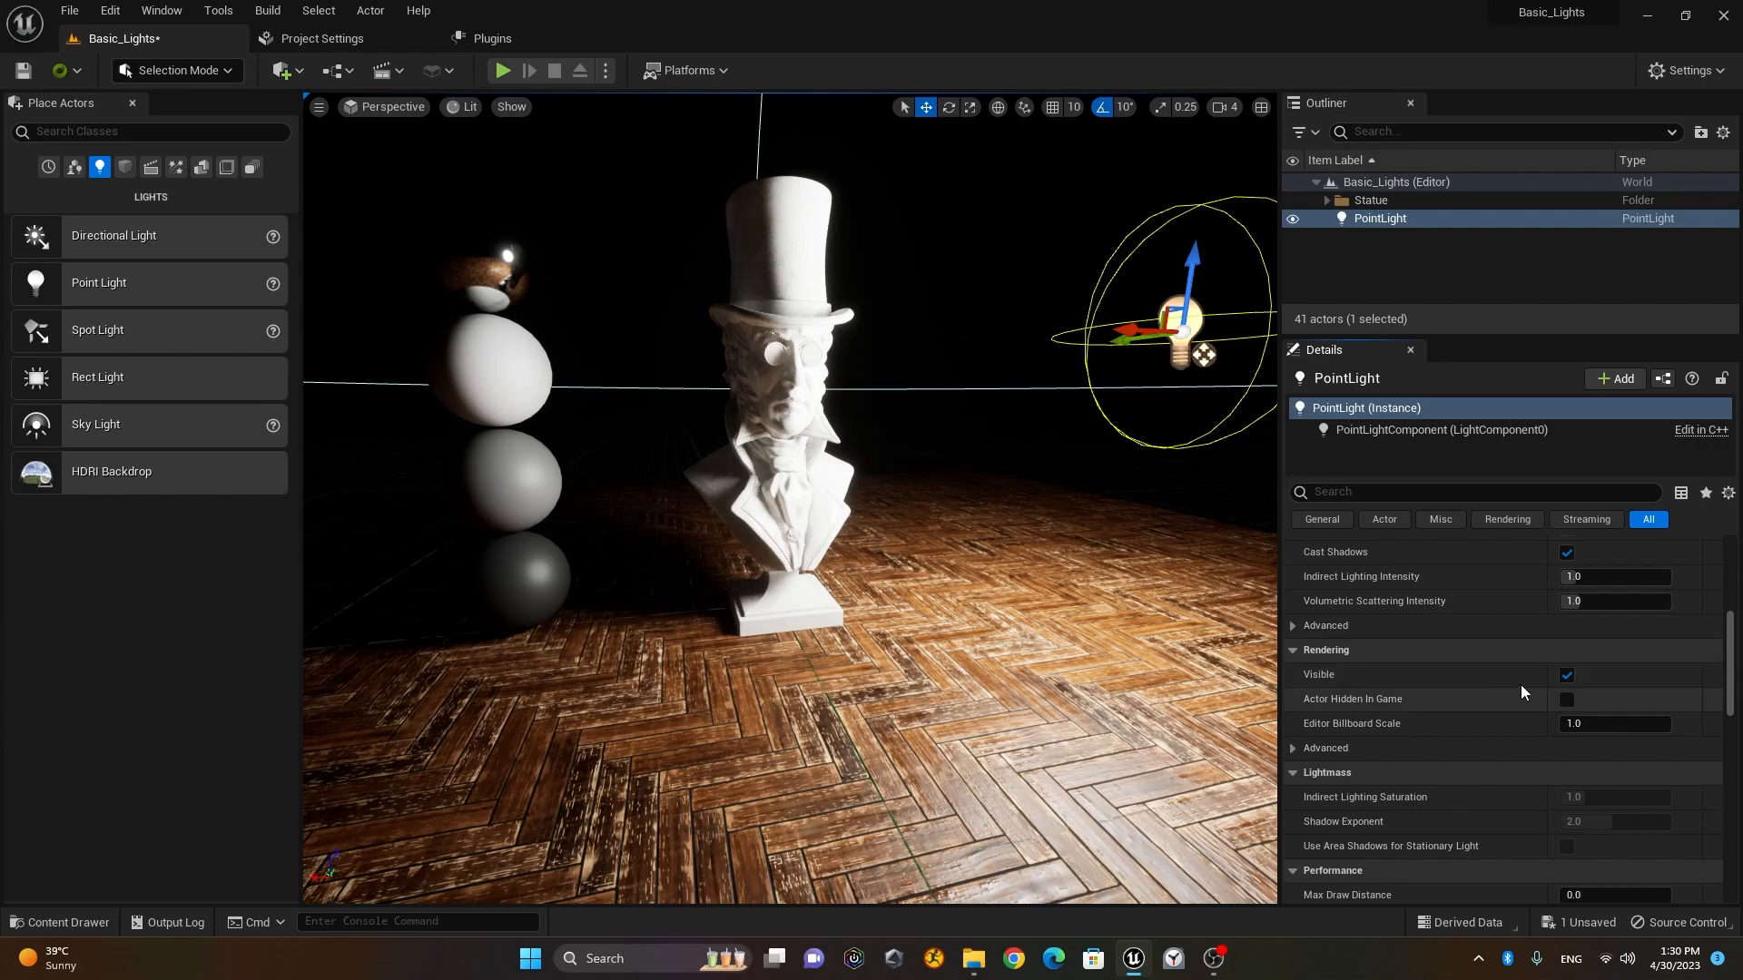
{"action": "left_click", "coordinate": [1566, 676]}
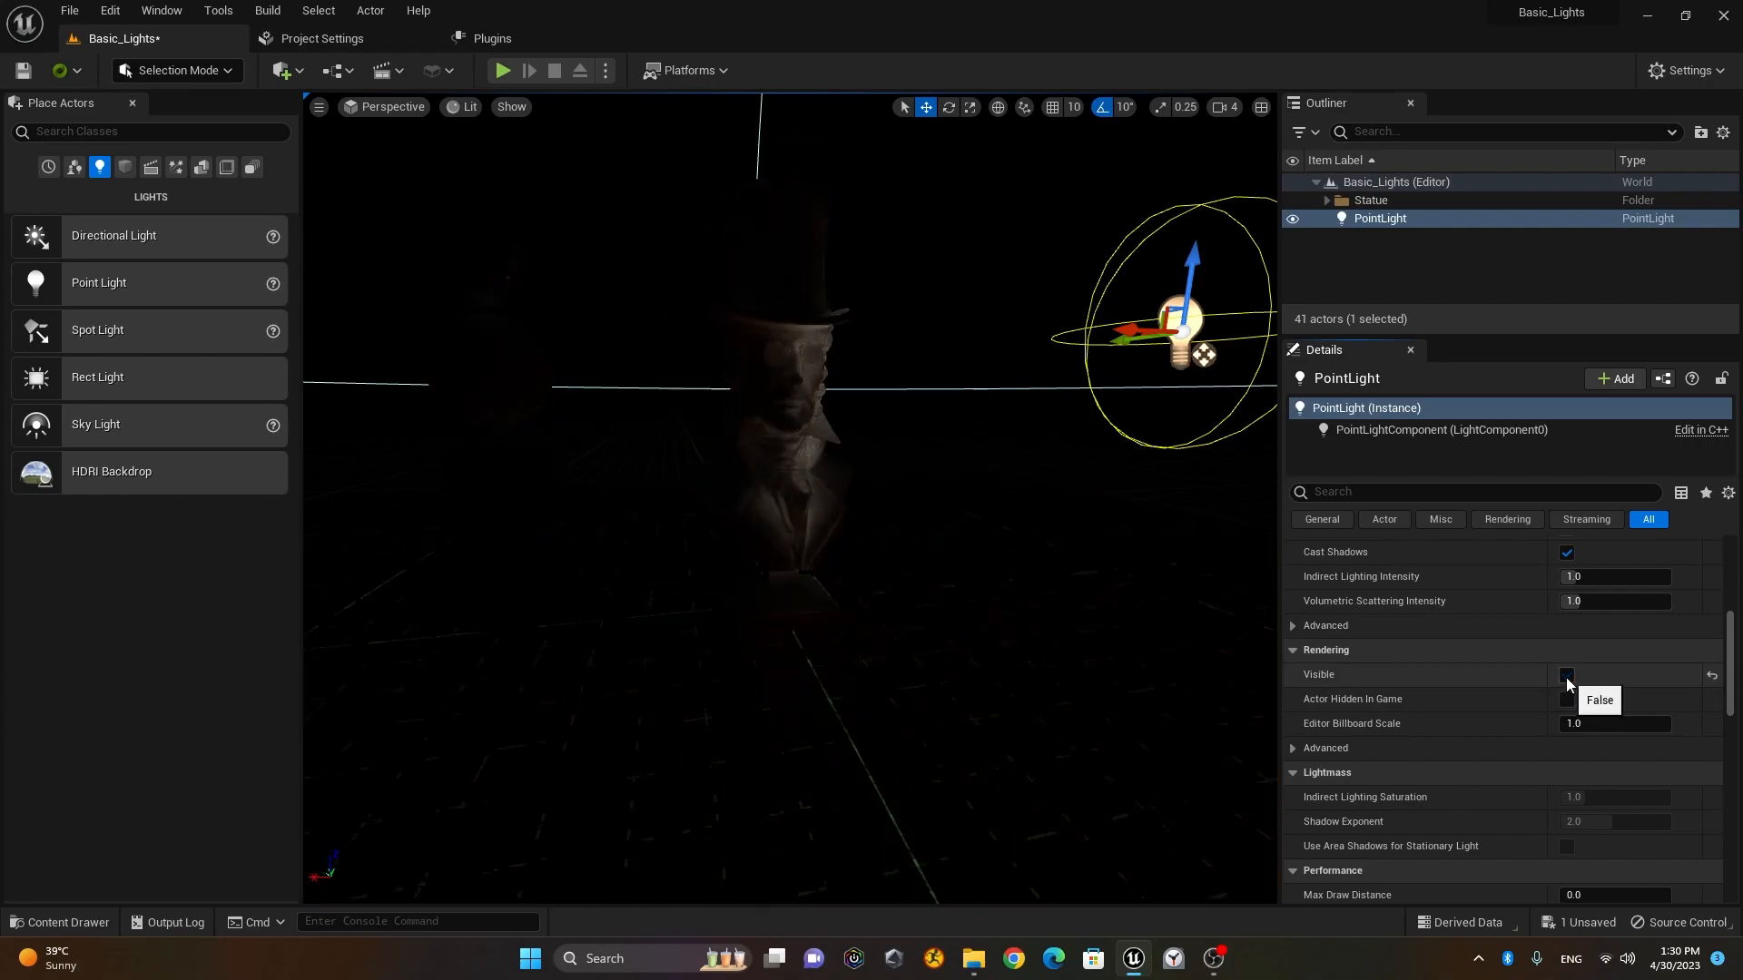
{"action": "left_click", "coordinate": [1566, 677]}
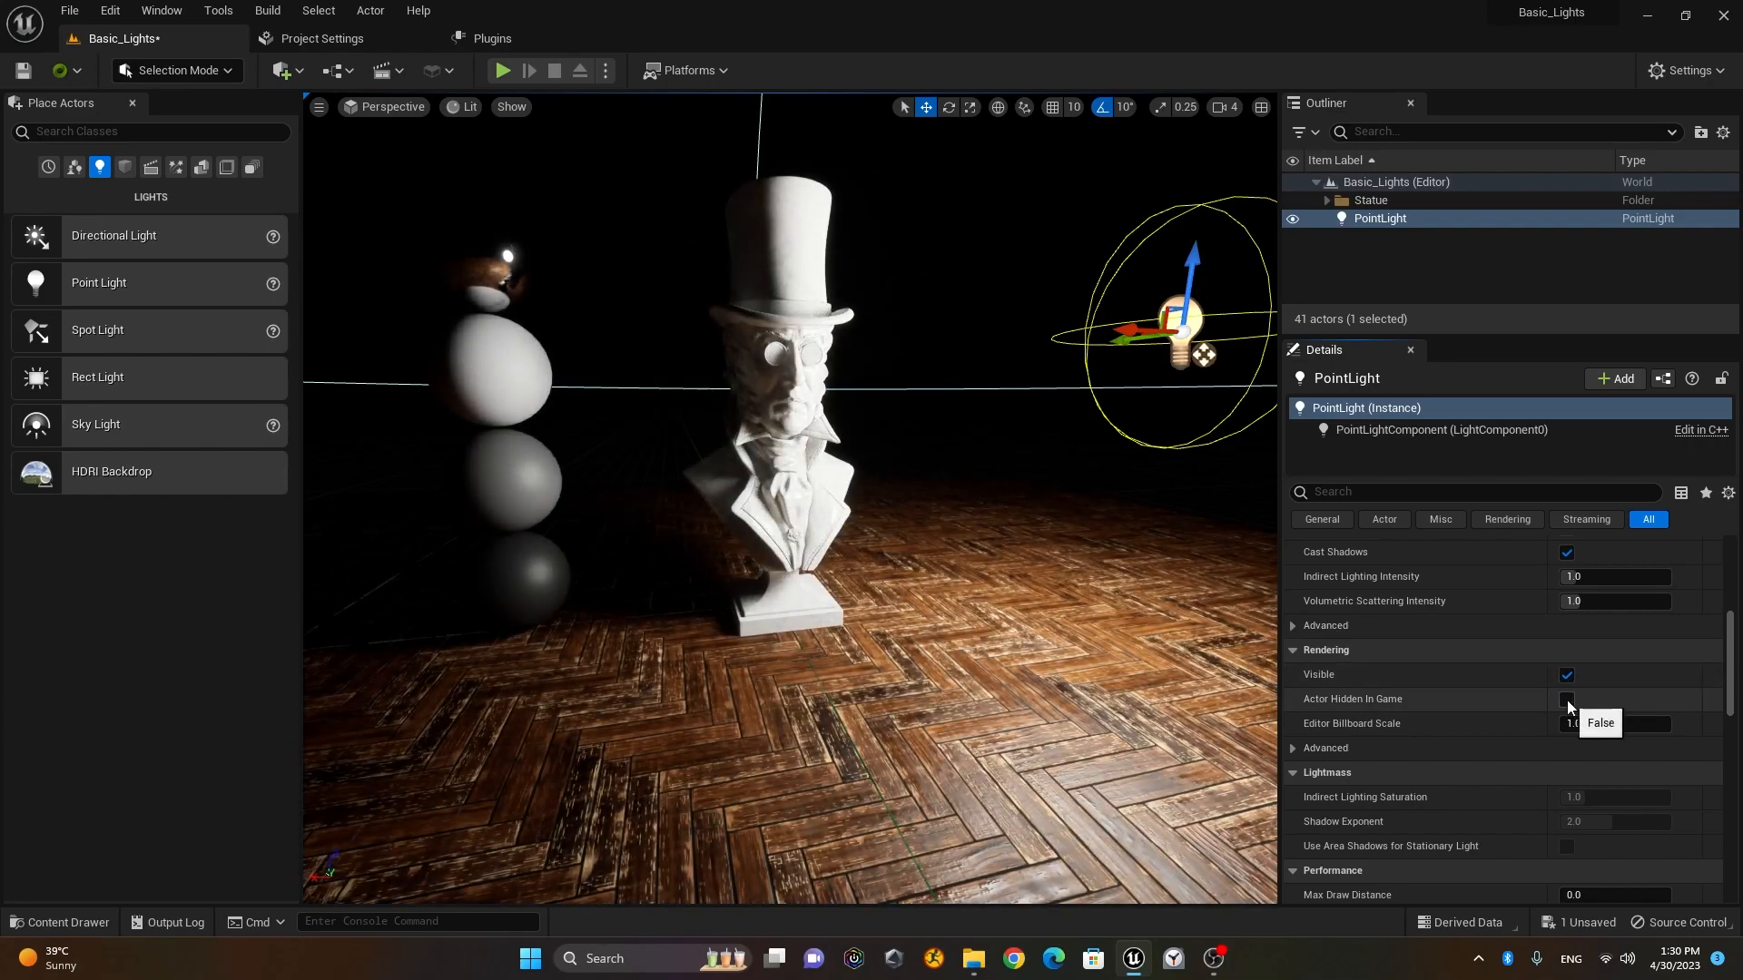
{"action": "left_click", "coordinate": [1566, 700]}
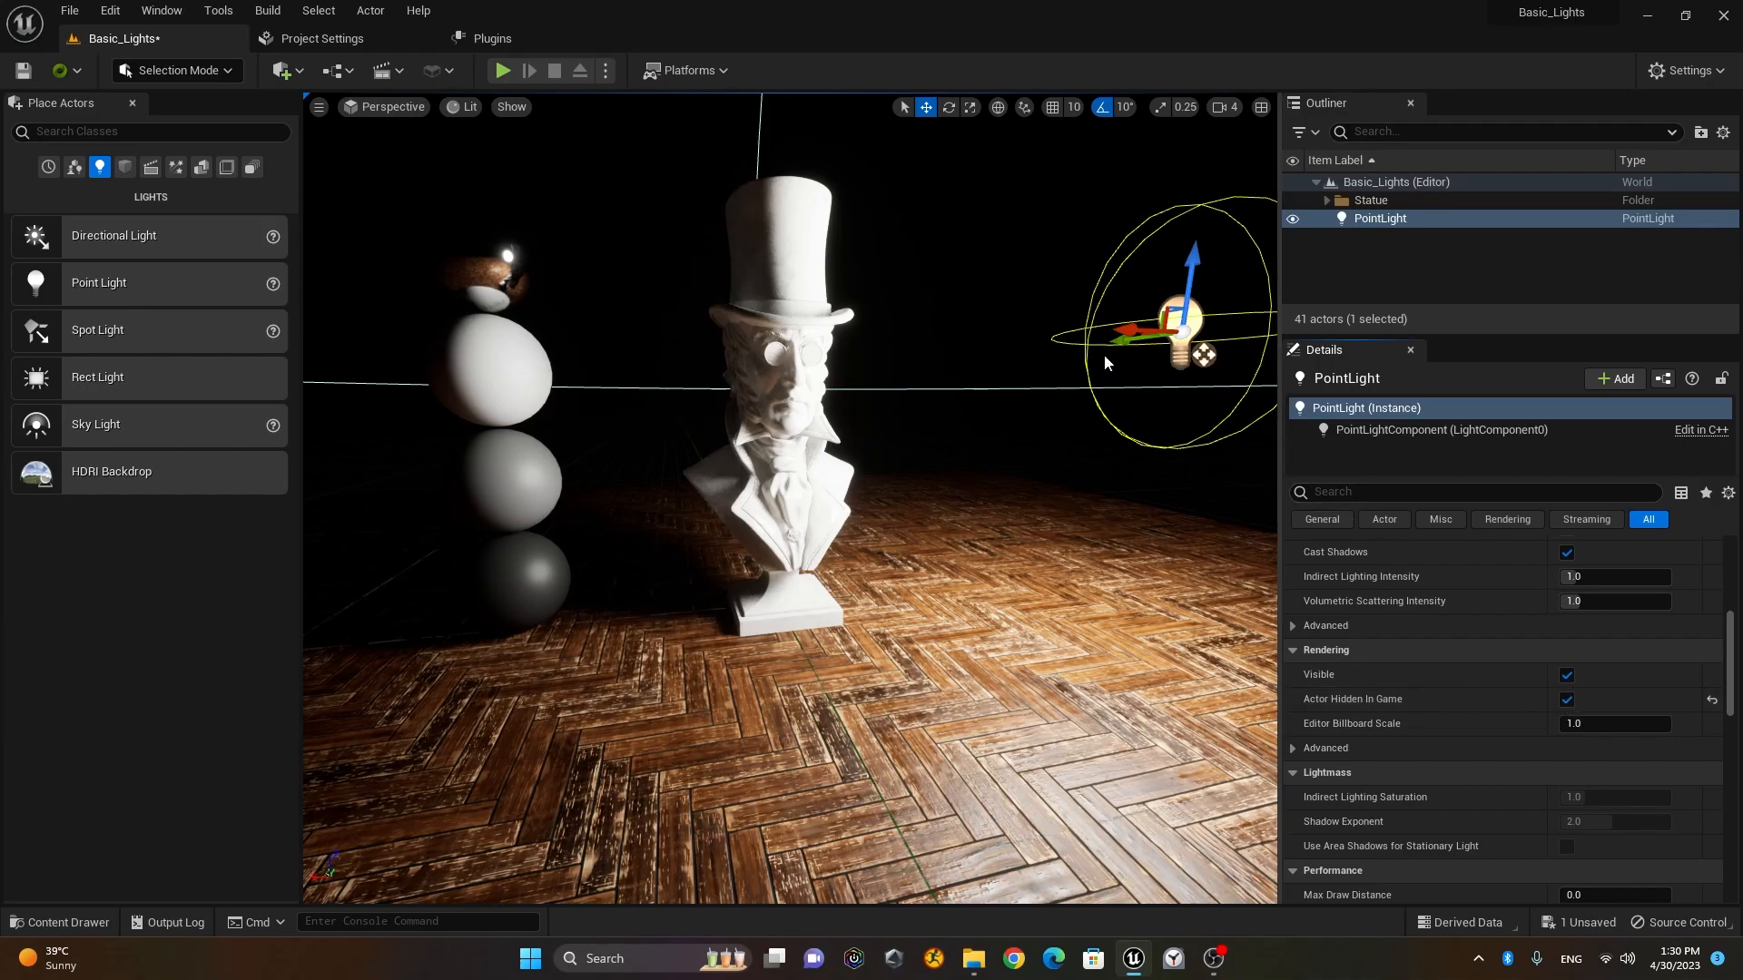
{"action": "left_click", "coordinate": [1566, 699]}
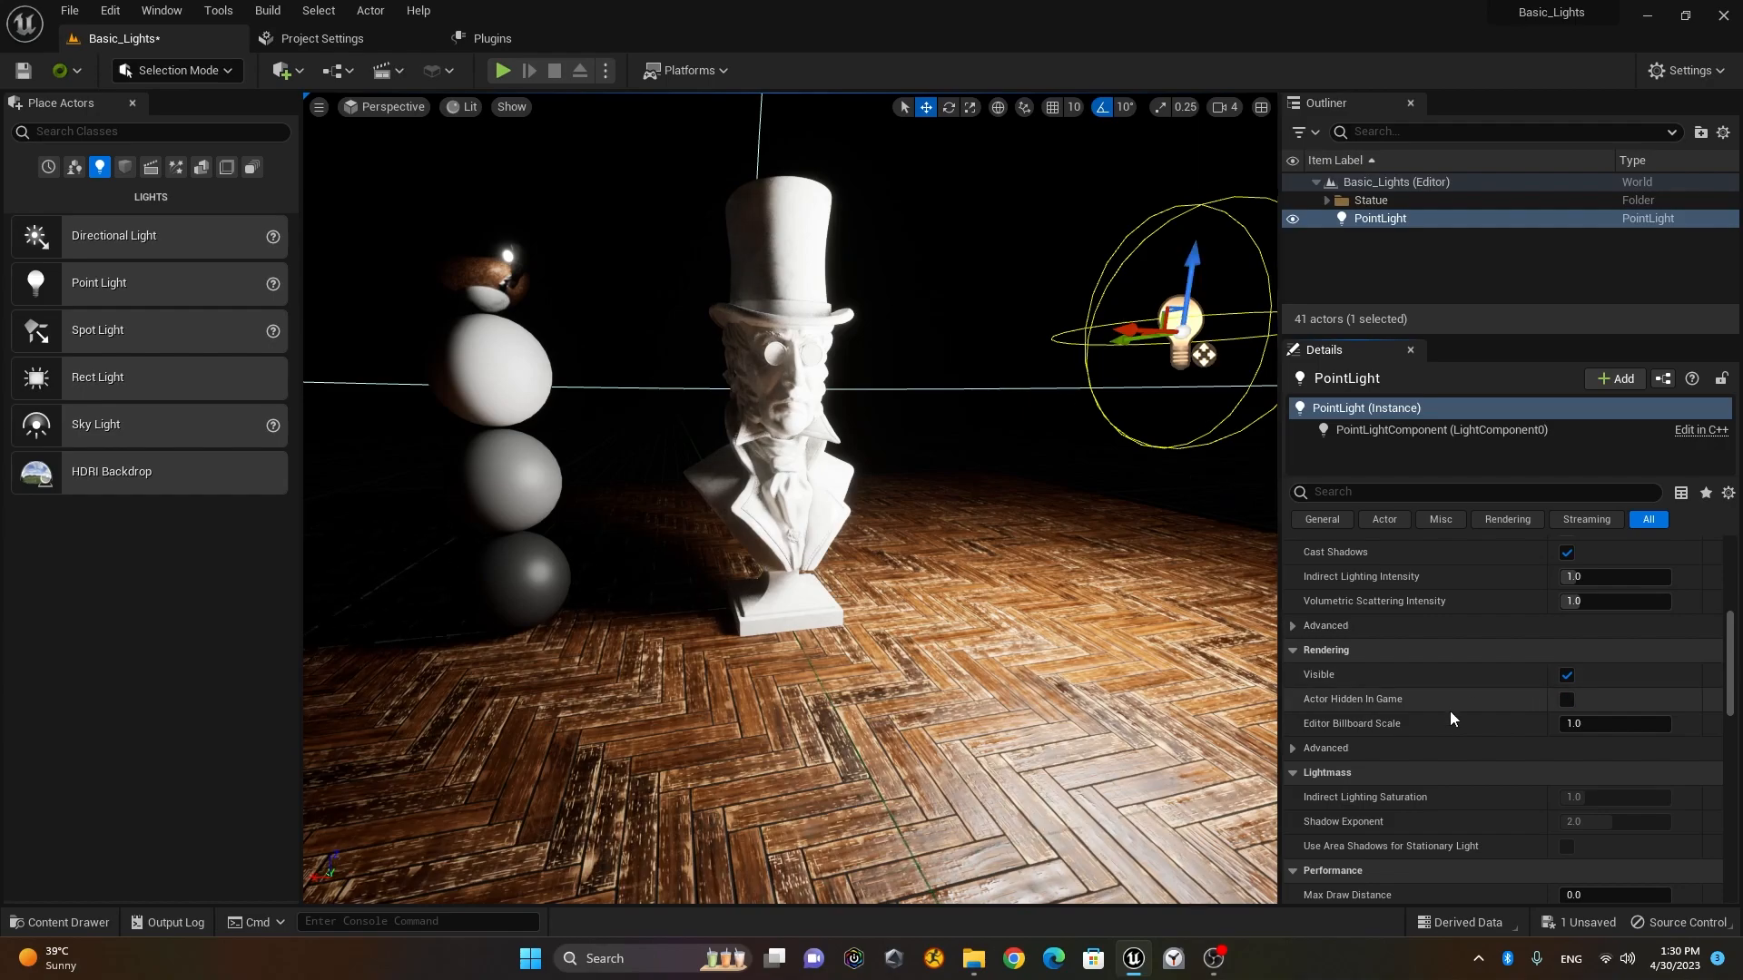
Step: Review the point light's Lightmass, Performance, Light Function and Light Profiles settings down to IES Texture
{"action": "scroll", "coordinate": [1496, 726], "scroll_direction": "down", "scroll_amount": 4}
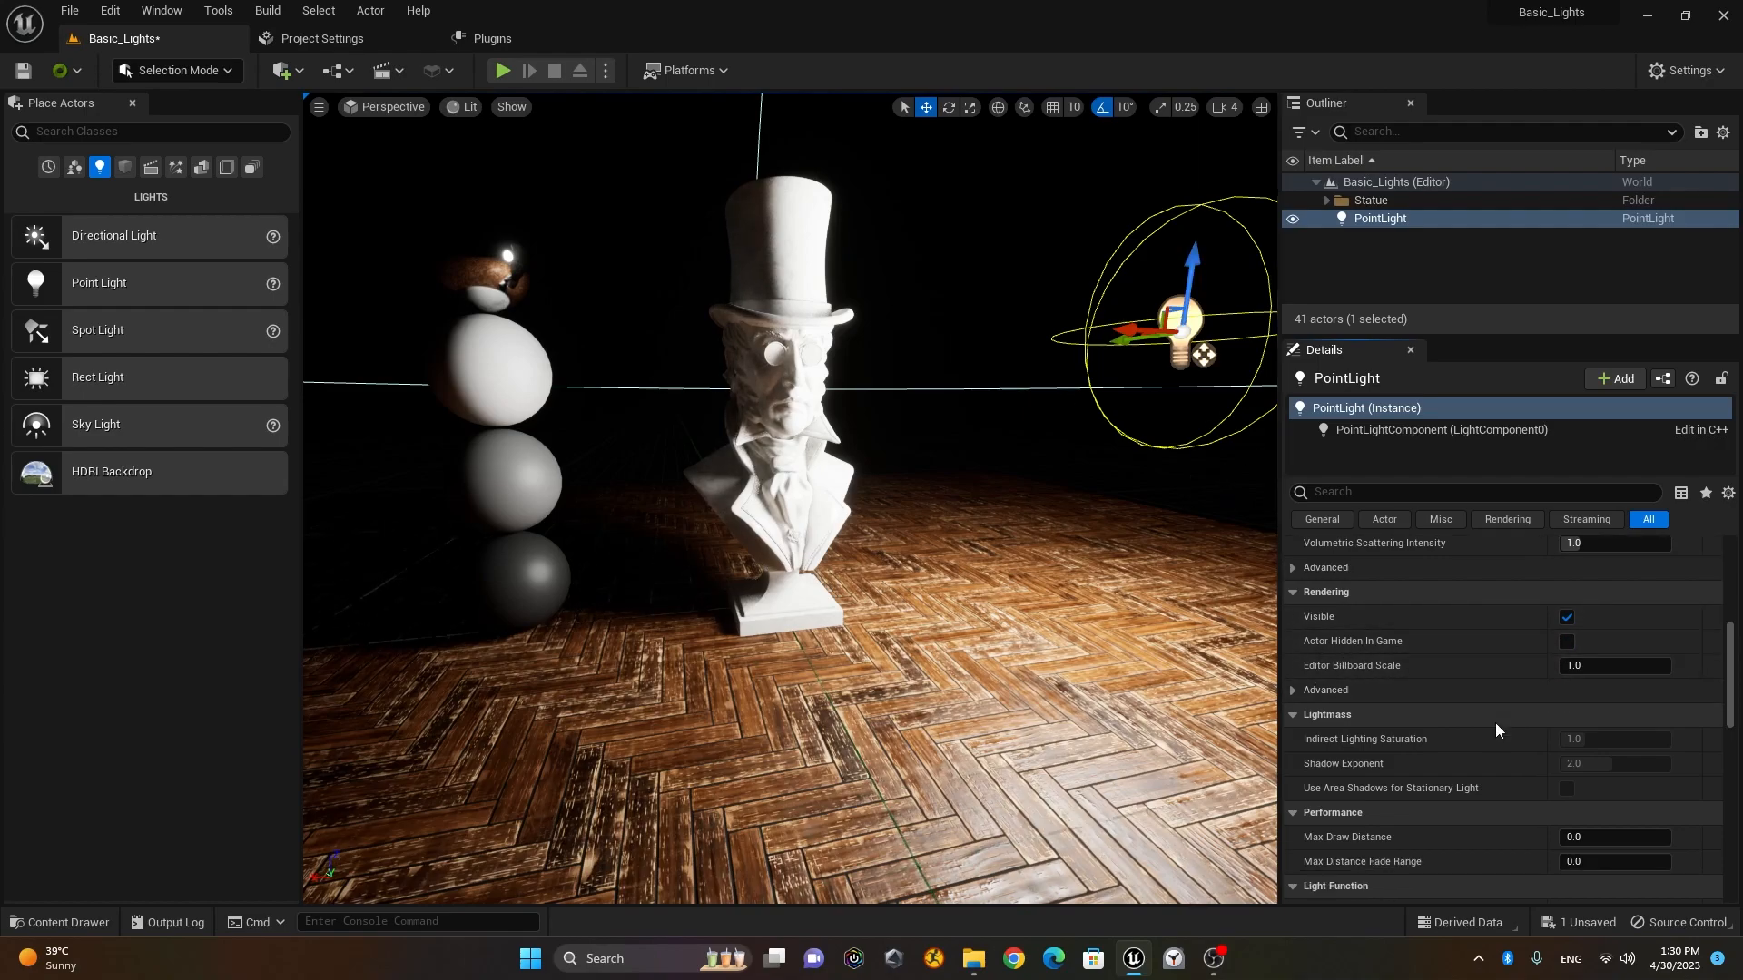
{"action": "scroll", "coordinate": [1495, 723], "scroll_direction": "down", "scroll_amount": 1}
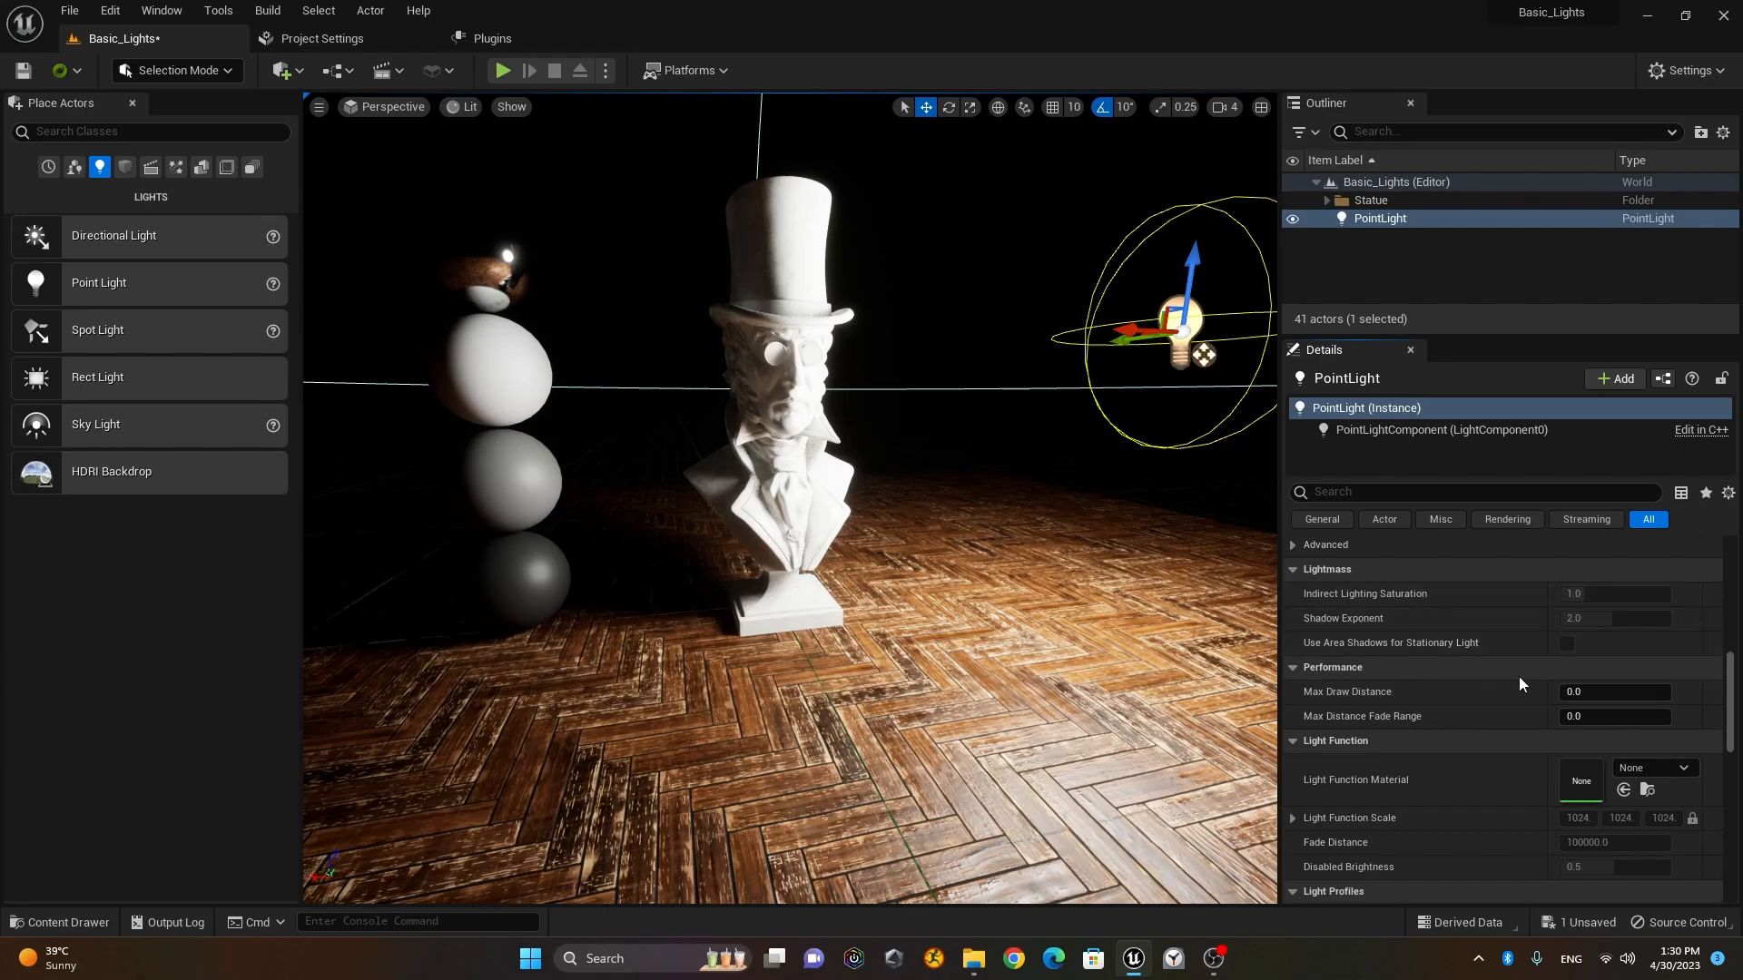
{"action": "scroll", "coordinate": [1517, 677], "scroll_direction": "down", "scroll_amount": 4}
{"action": "scroll", "coordinate": [1498, 682], "scroll_direction": "down", "scroll_amount": 3}
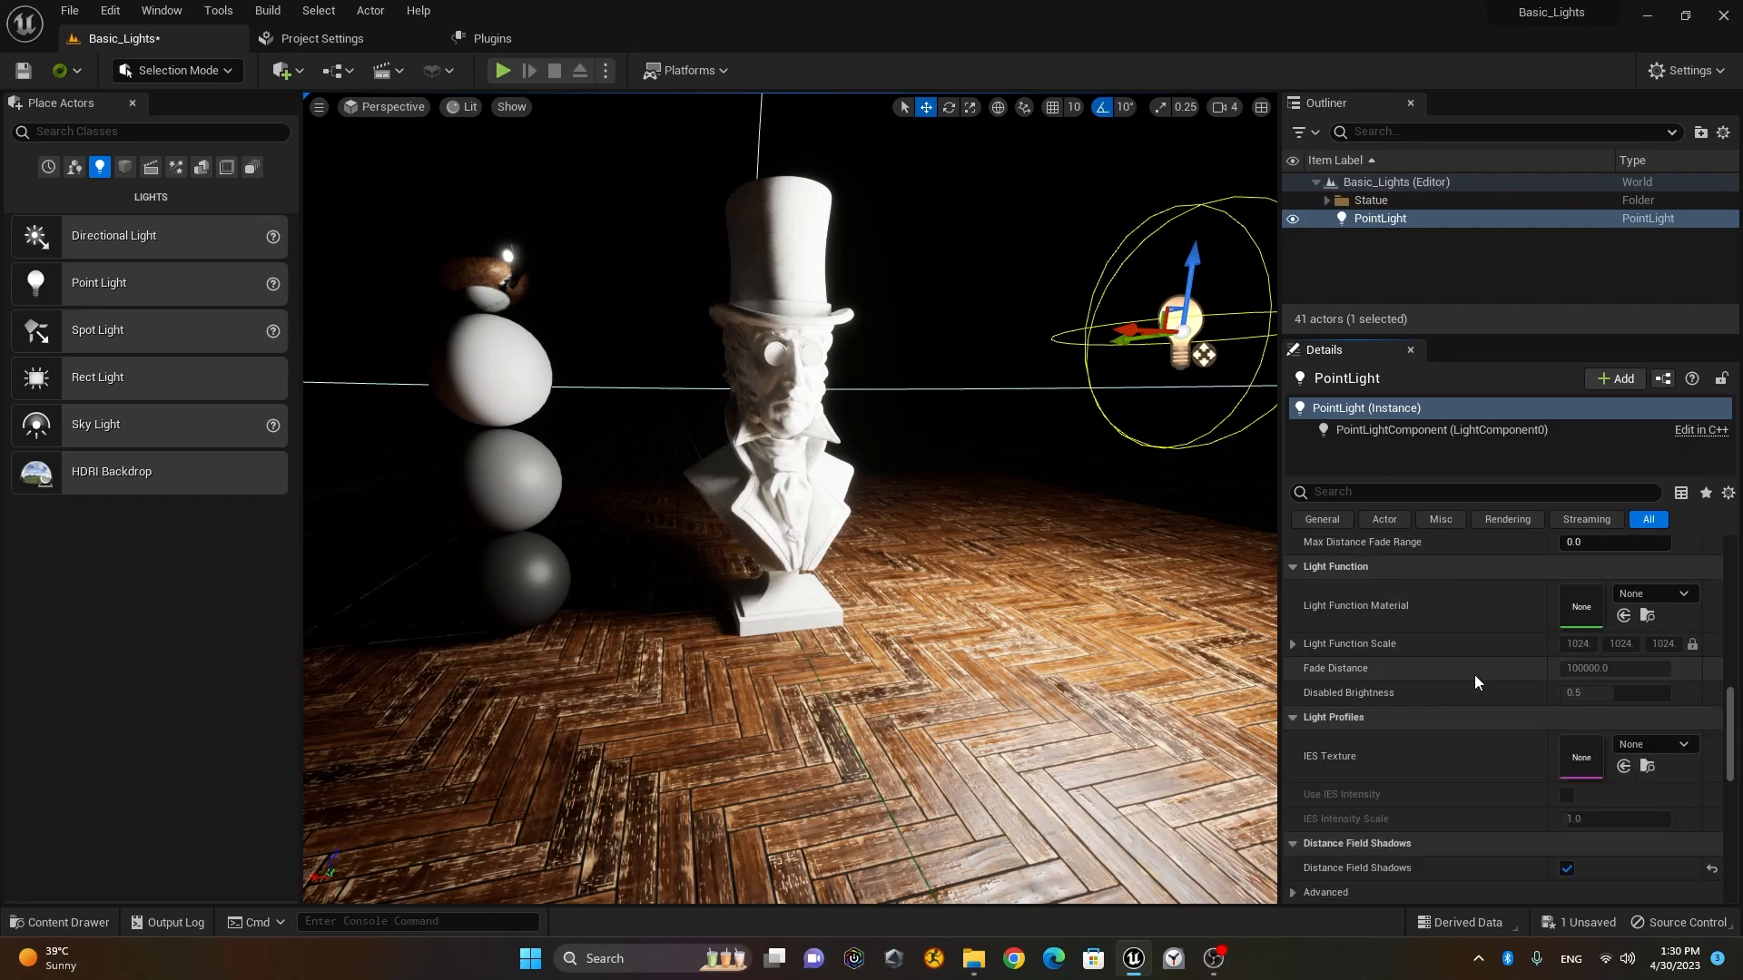
{"action": "scroll", "coordinate": [1462, 766], "scroll_direction": "up", "scroll_amount": 1}
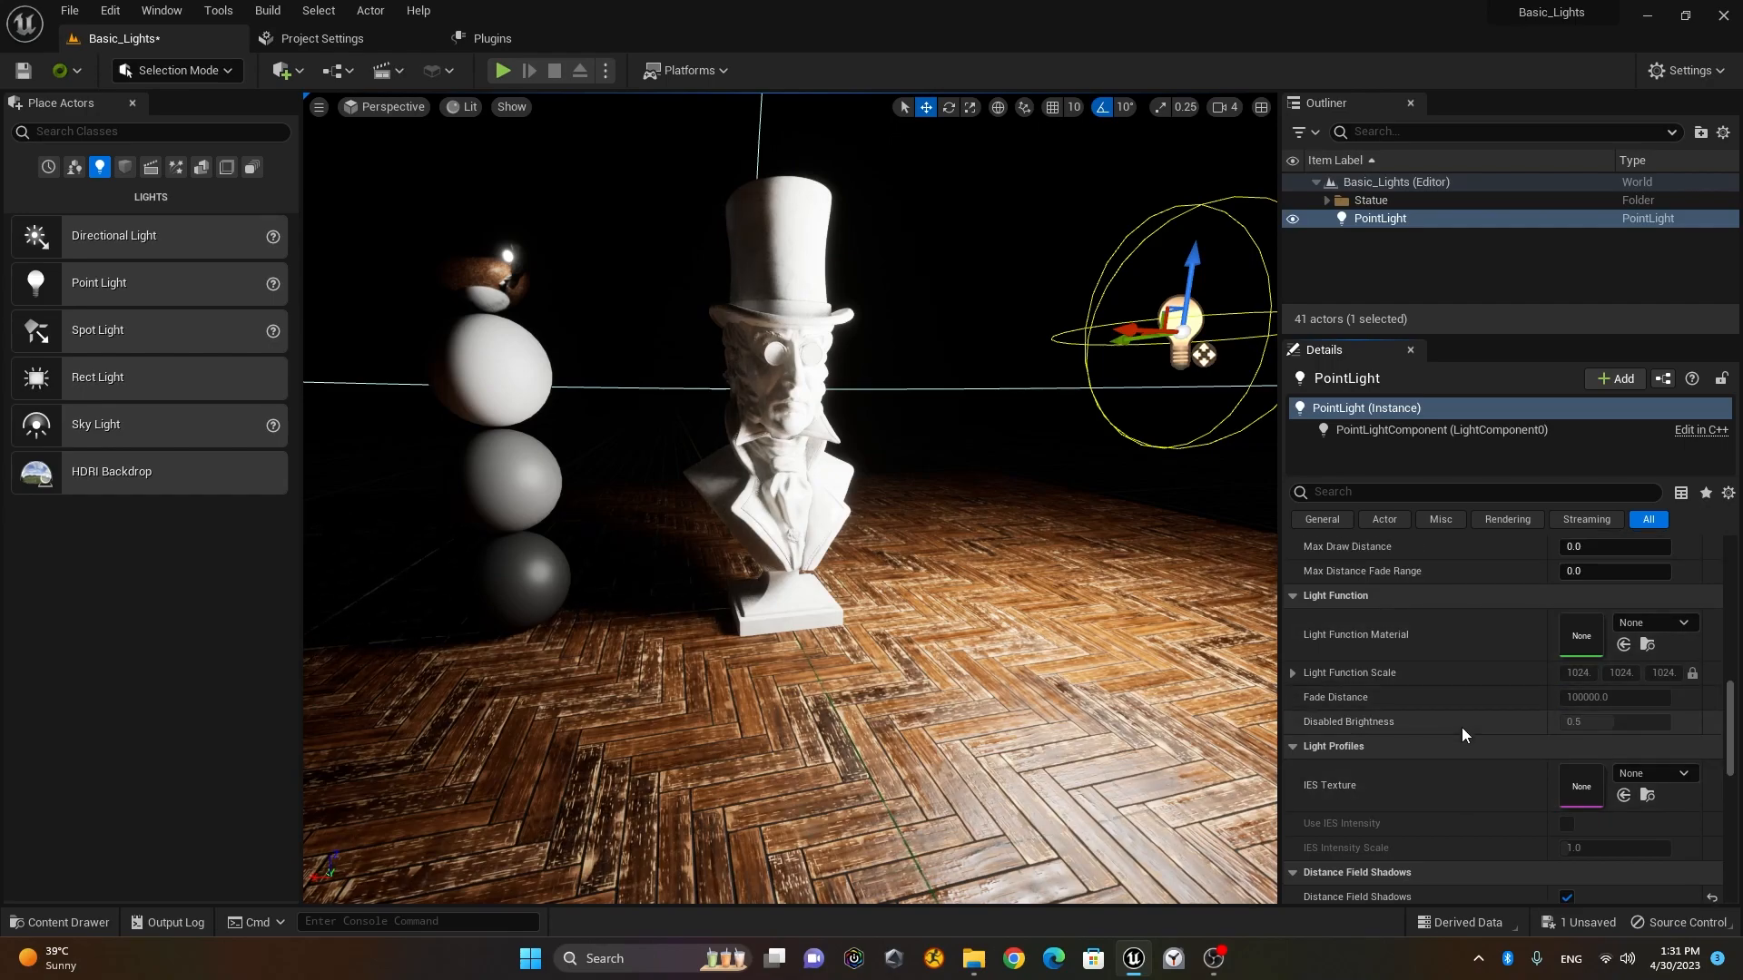
{"action": "scroll", "coordinate": [1462, 727], "scroll_direction": "down", "scroll_amount": 1}
{"action": "scroll", "coordinate": [1461, 727], "scroll_direction": "up", "scroll_amount": 1}
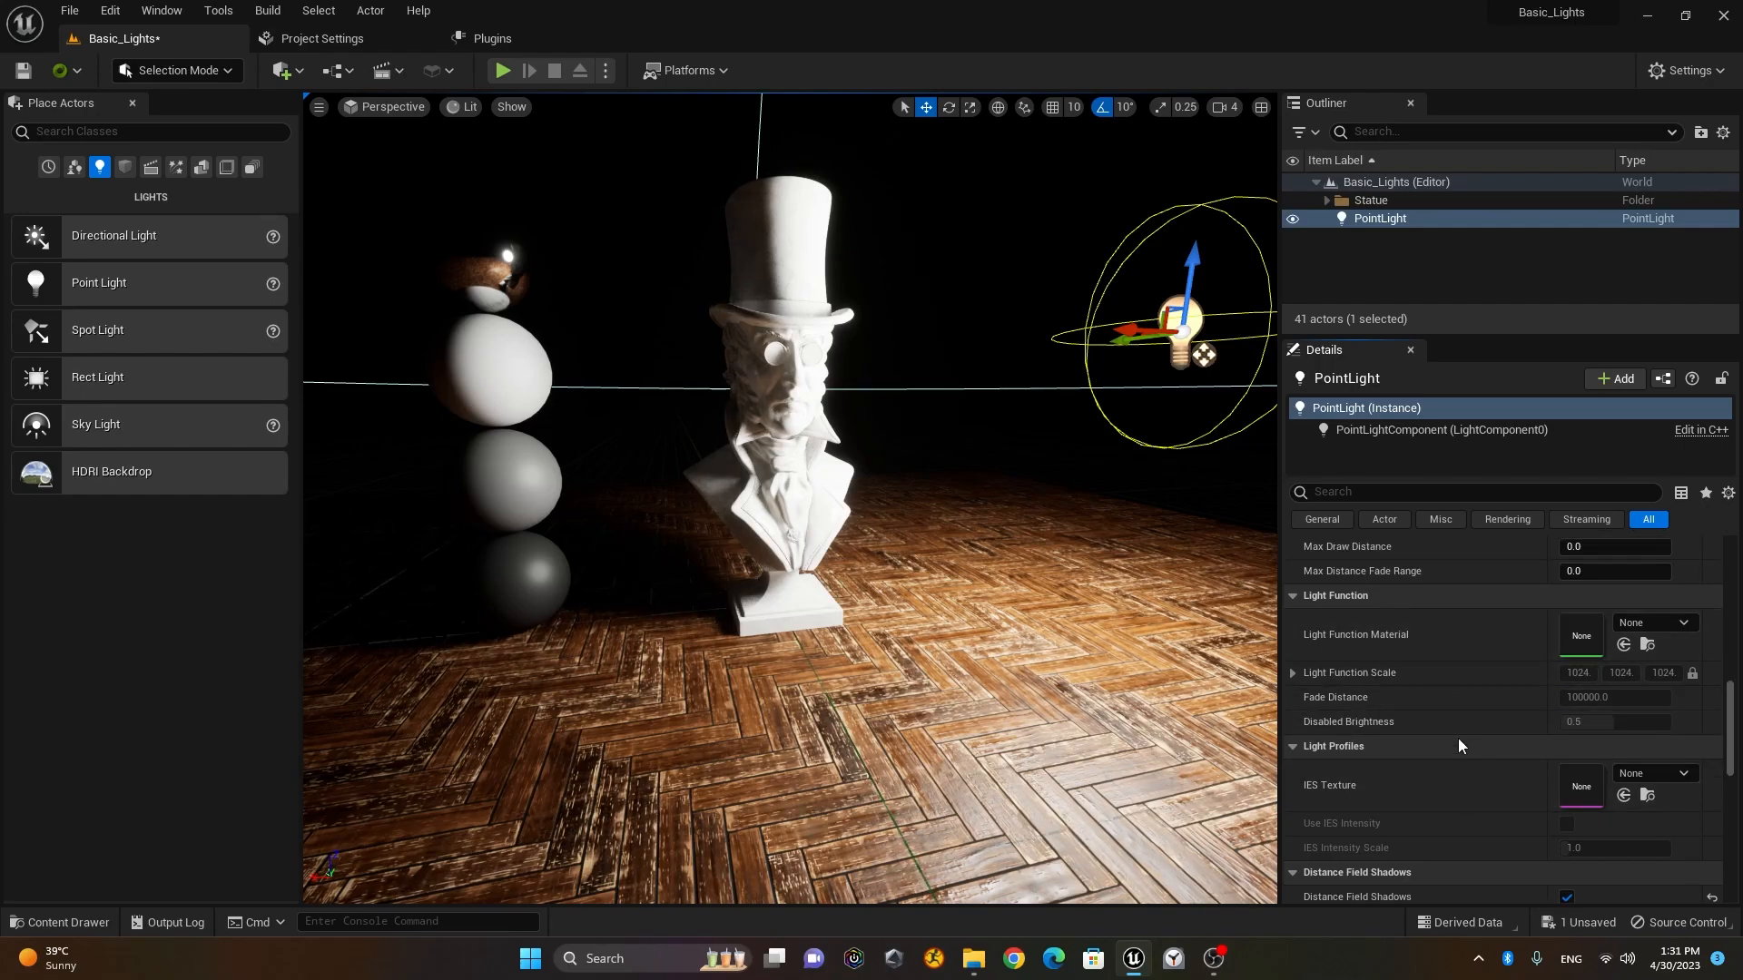
{"action": "scroll", "coordinate": [1458, 745], "scroll_direction": "down", "scroll_amount": 3}
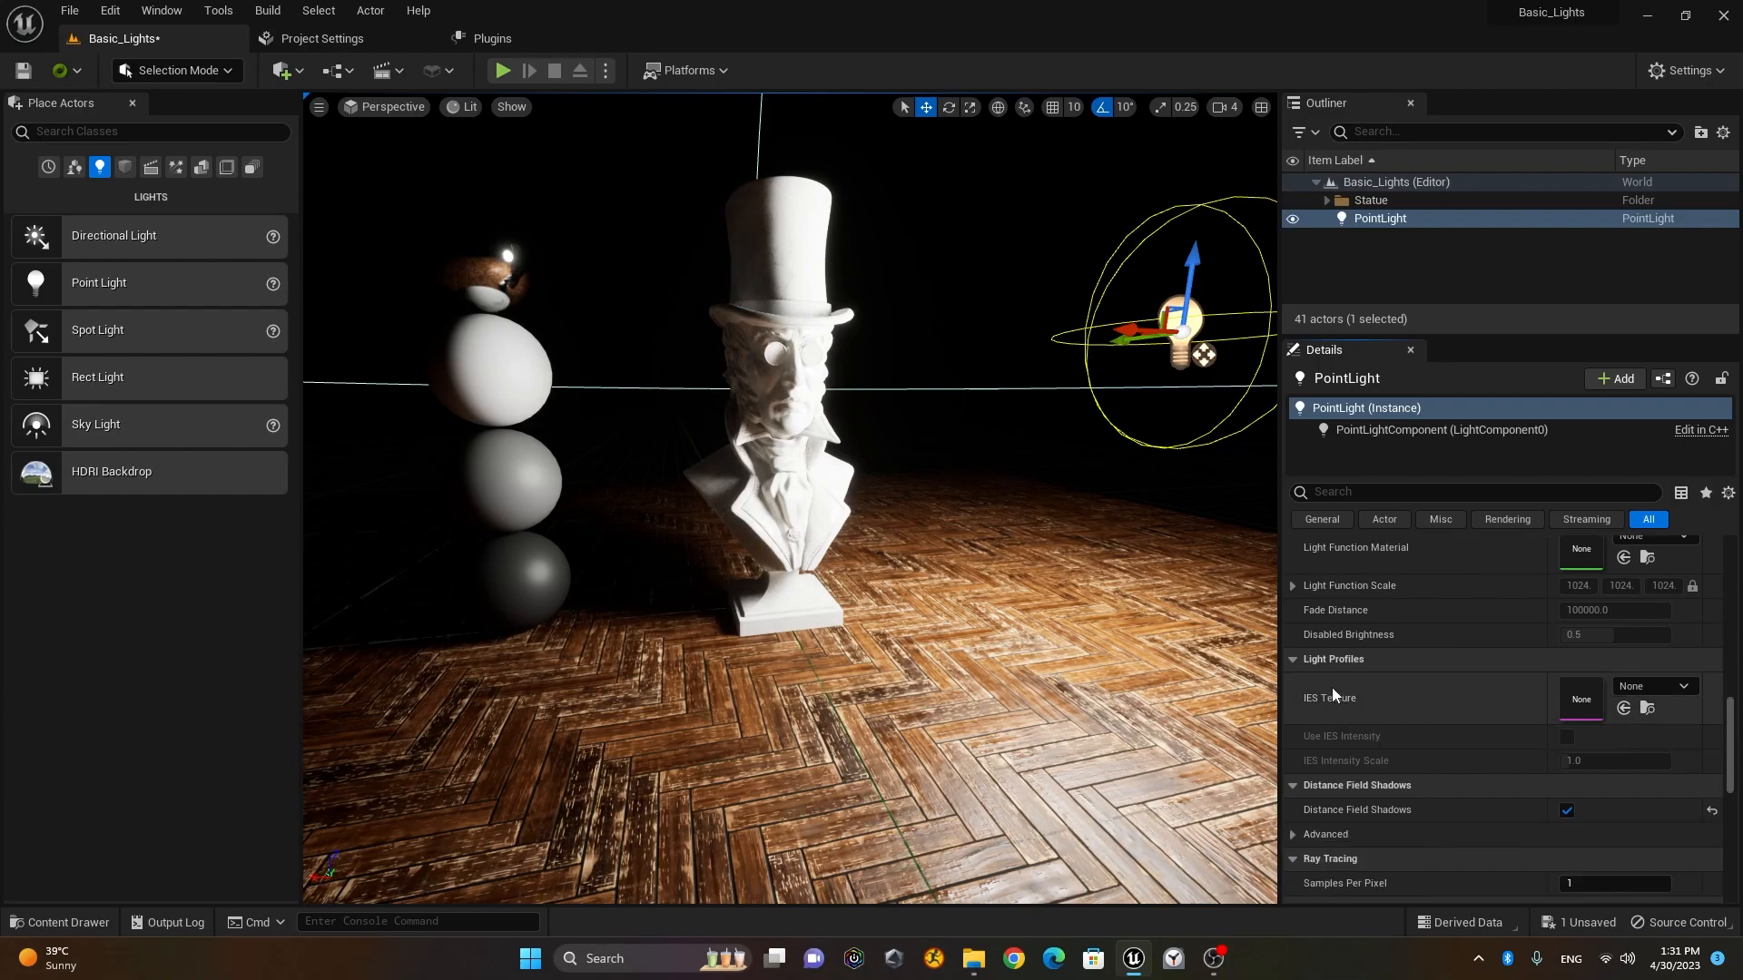
{"action": "scroll", "coordinate": [1381, 668], "scroll_direction": "down", "scroll_amount": 1}
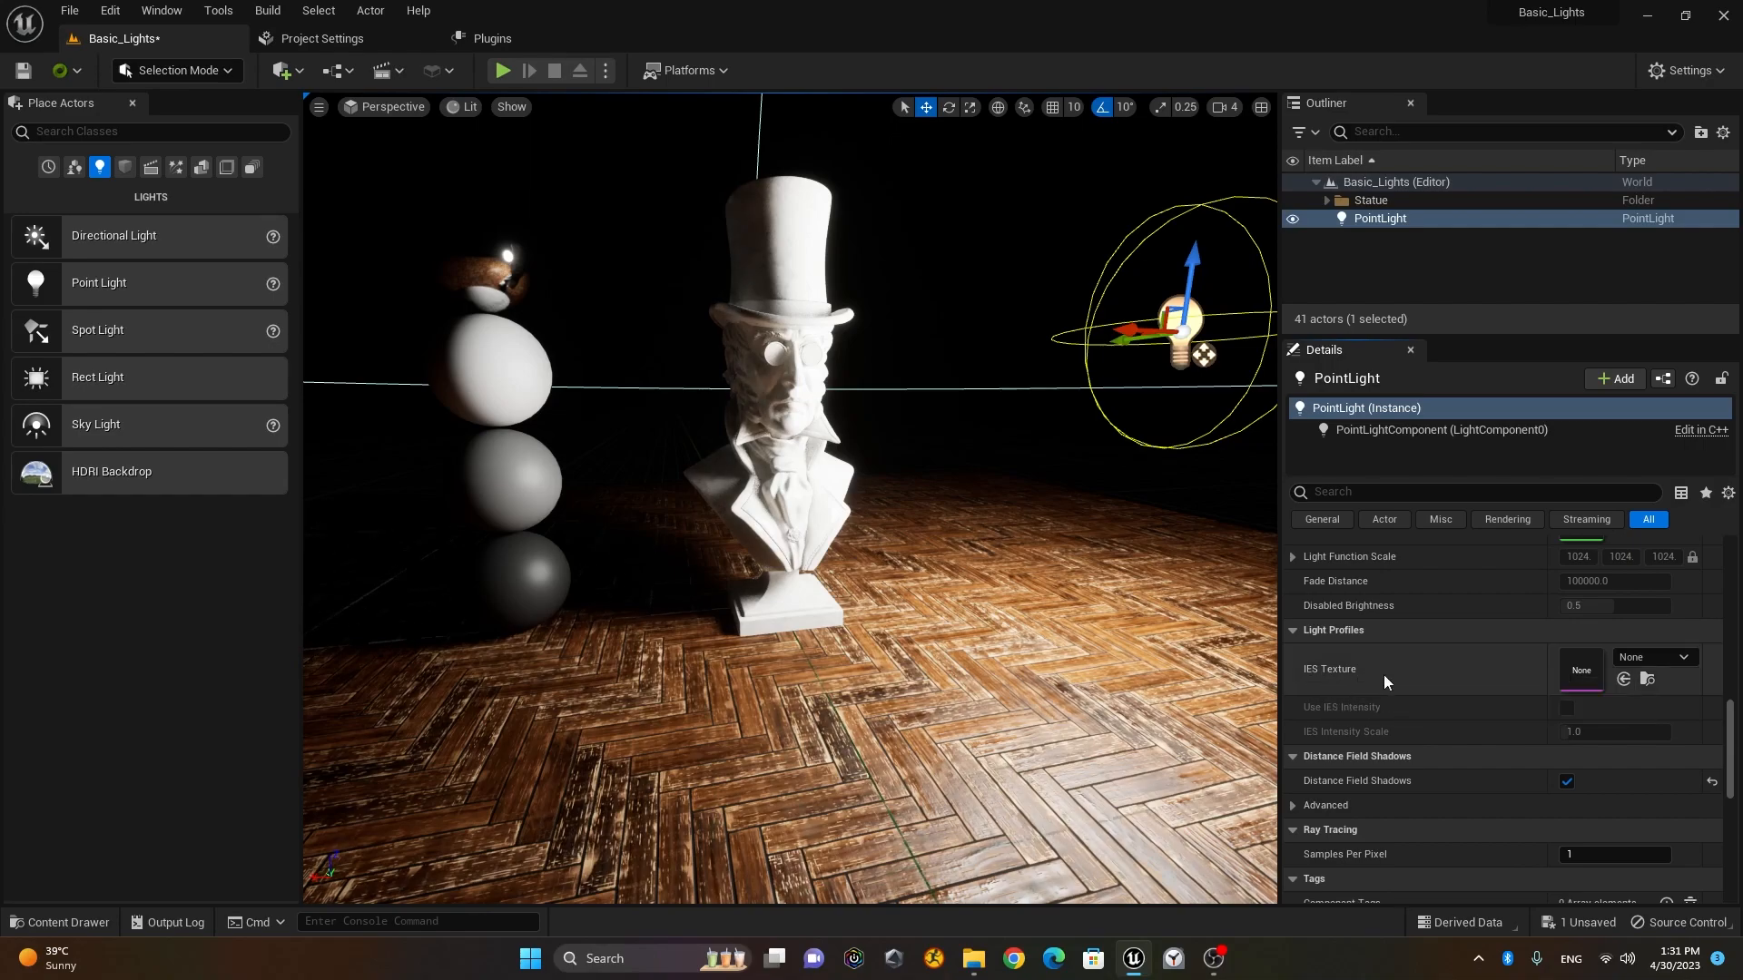
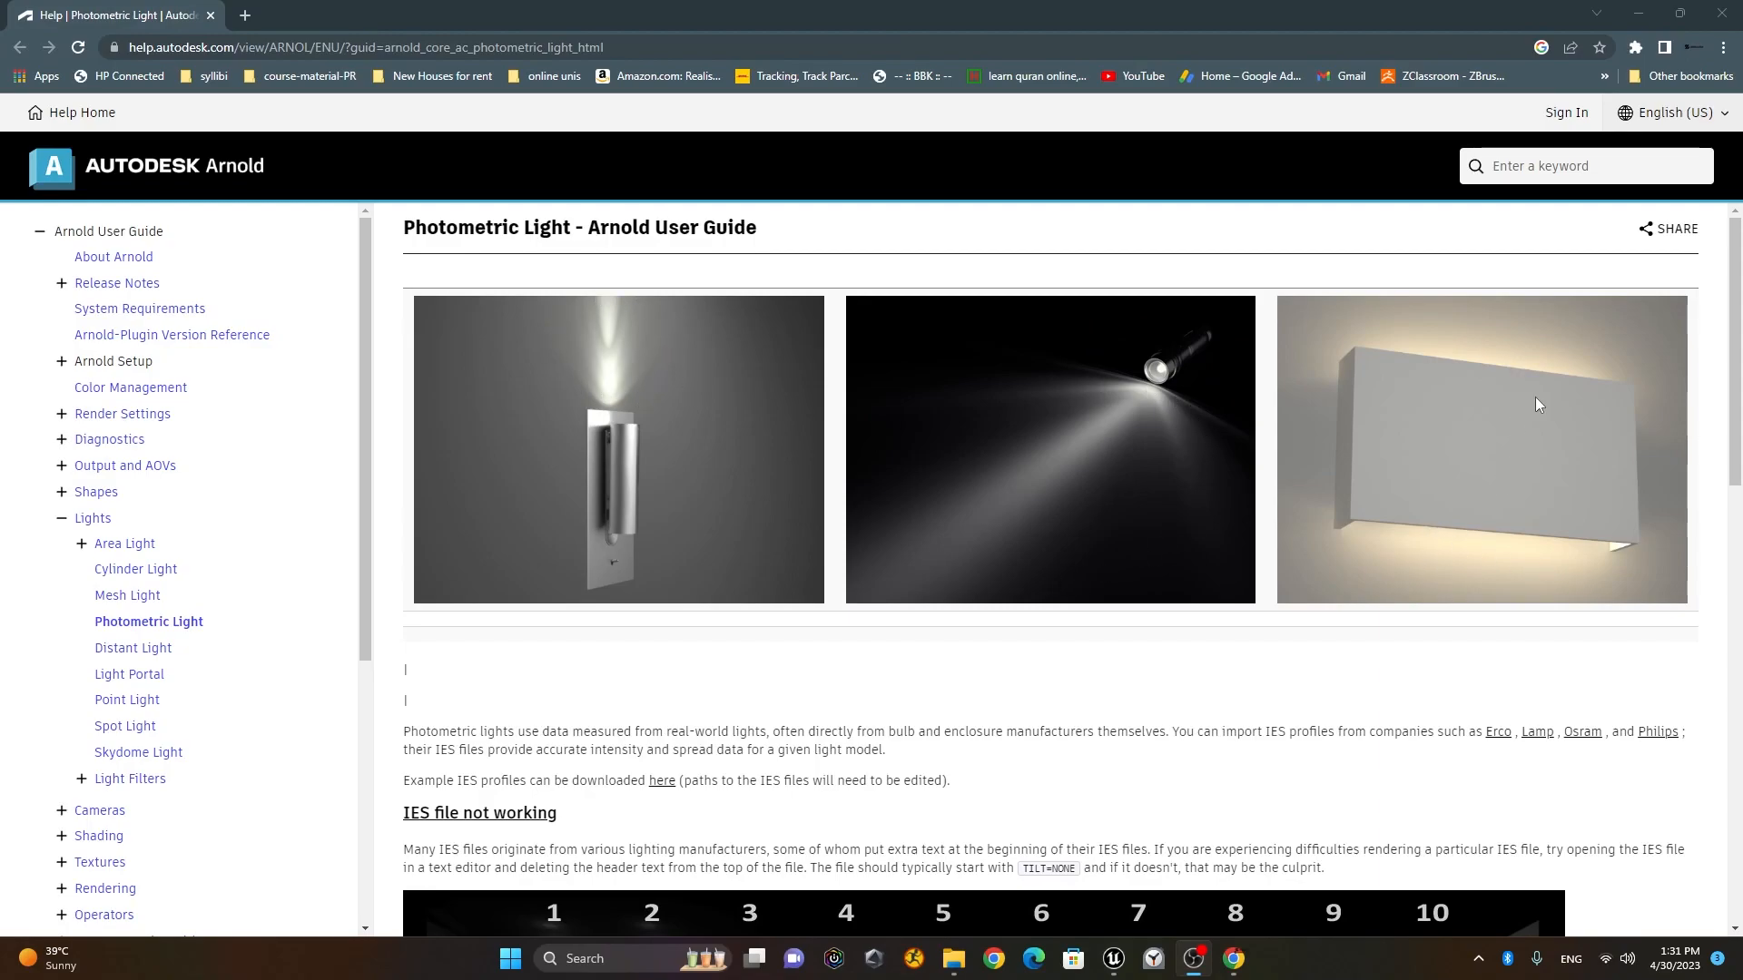
Step: In the browser, review the example IES lighting profiles on Autodesk Arnold's Photometric Light page
{"action": "scroll", "coordinate": [939, 540], "scroll_direction": "down", "scroll_amount": 3}
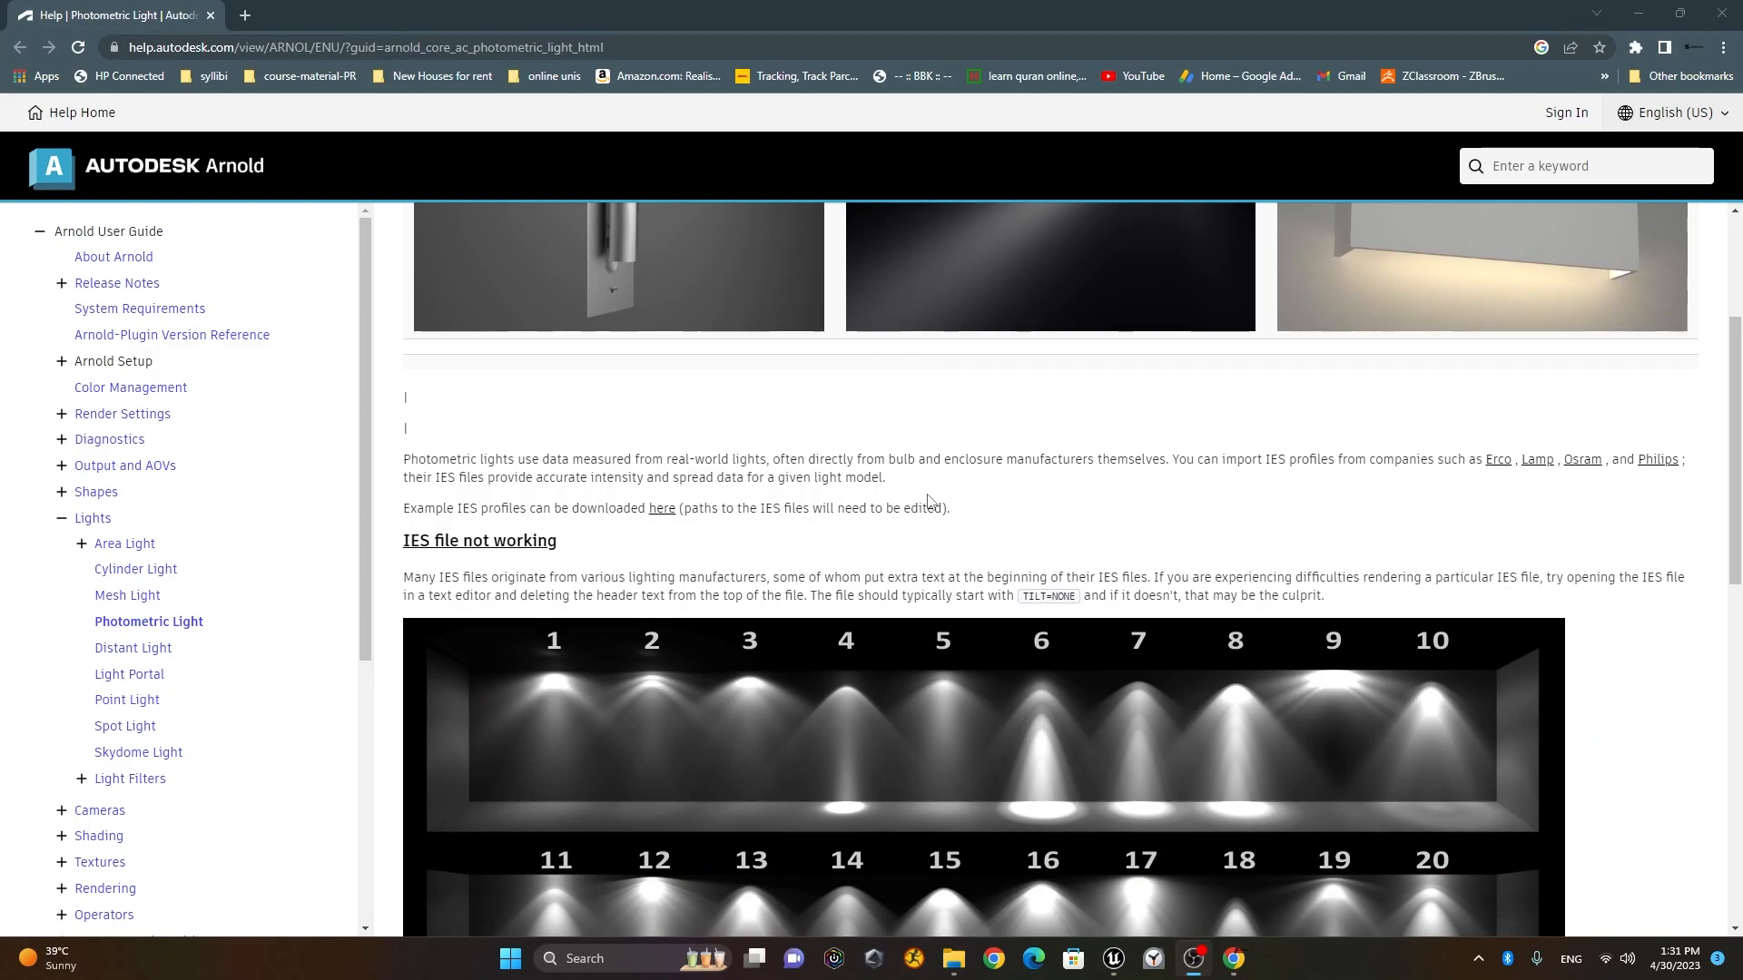
{"action": "scroll", "coordinate": [927, 500], "scroll_direction": "down", "scroll_amount": 4}
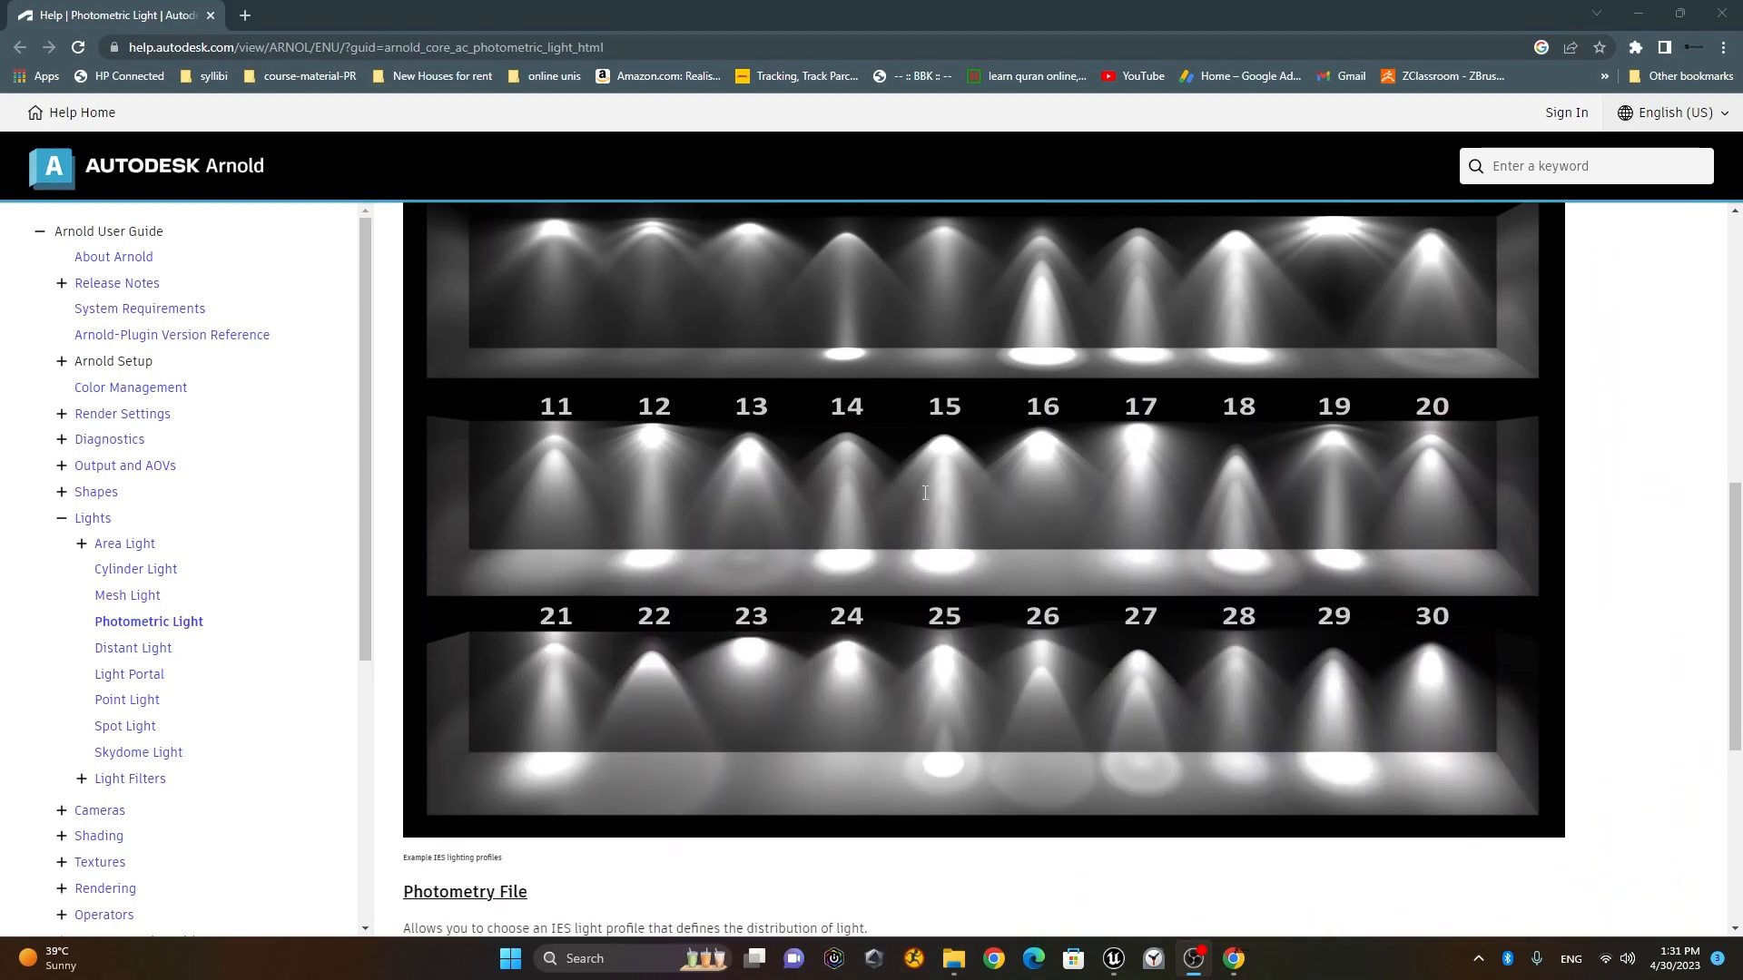
{"action": "scroll", "coordinate": [925, 493], "scroll_direction": "down", "scroll_amount": 1}
{"action": "scroll", "coordinate": [1100, 509], "scroll_direction": "up", "scroll_amount": 1}
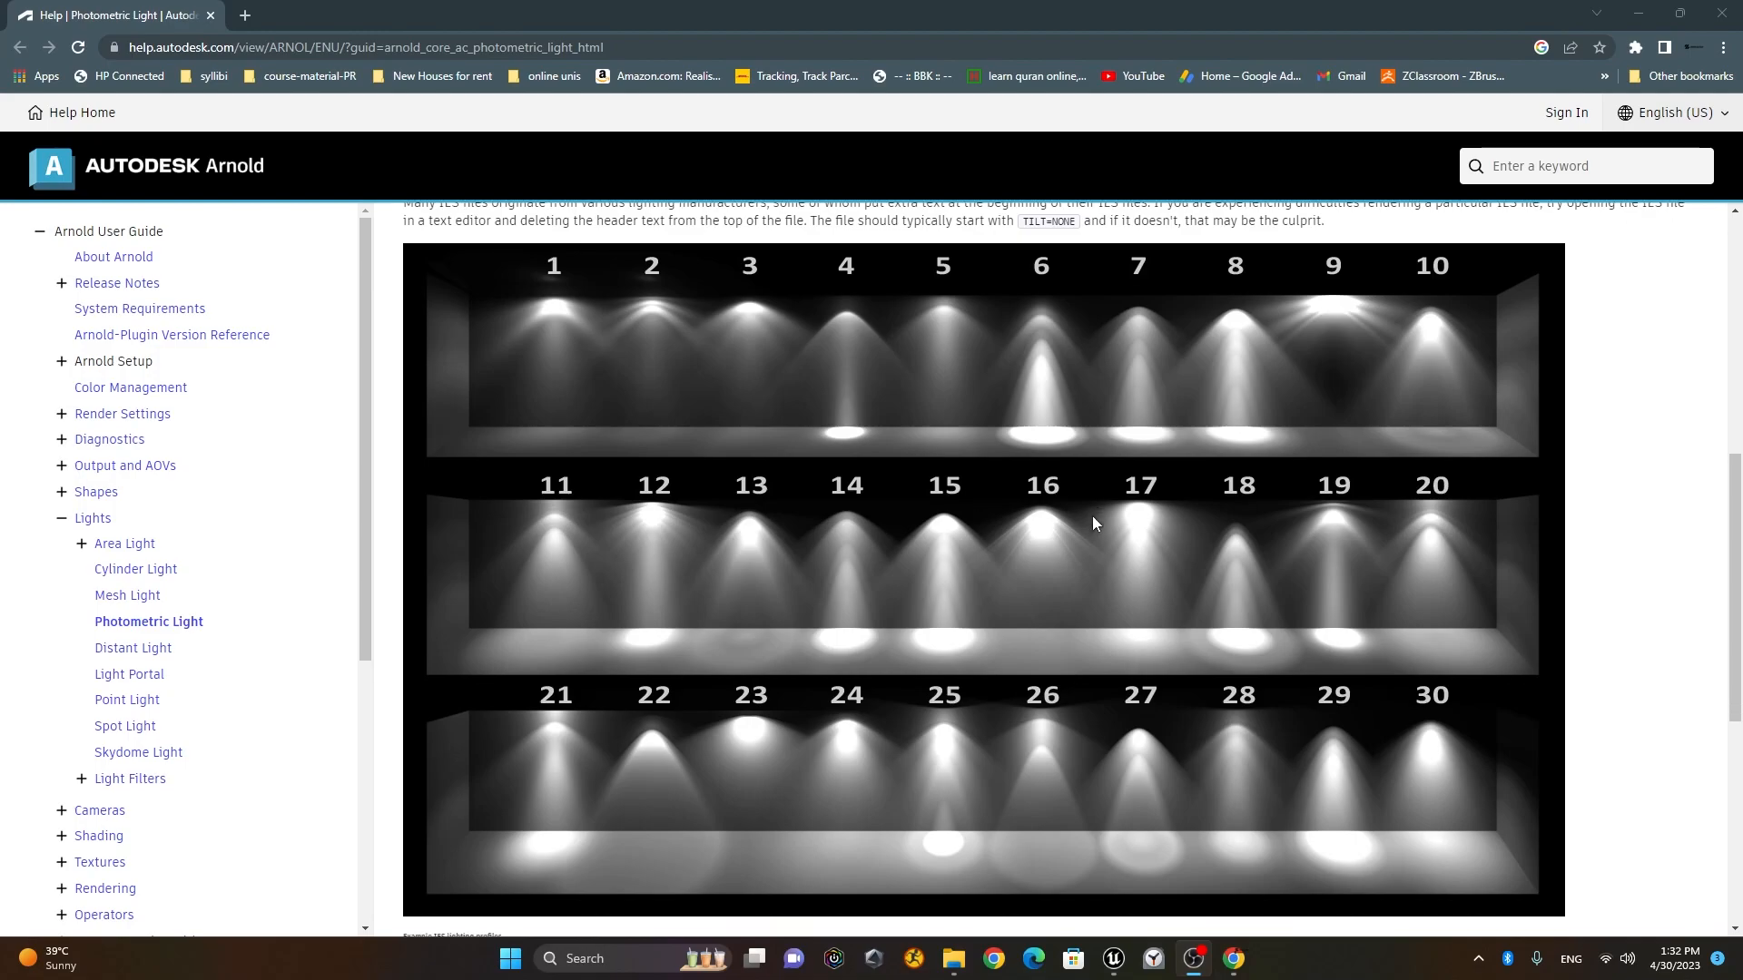
{"action": "scroll", "coordinate": [1092, 516], "scroll_direction": "down", "scroll_amount": 4}
{"action": "scroll", "coordinate": [1092, 516], "scroll_direction": "down", "scroll_amount": 2}
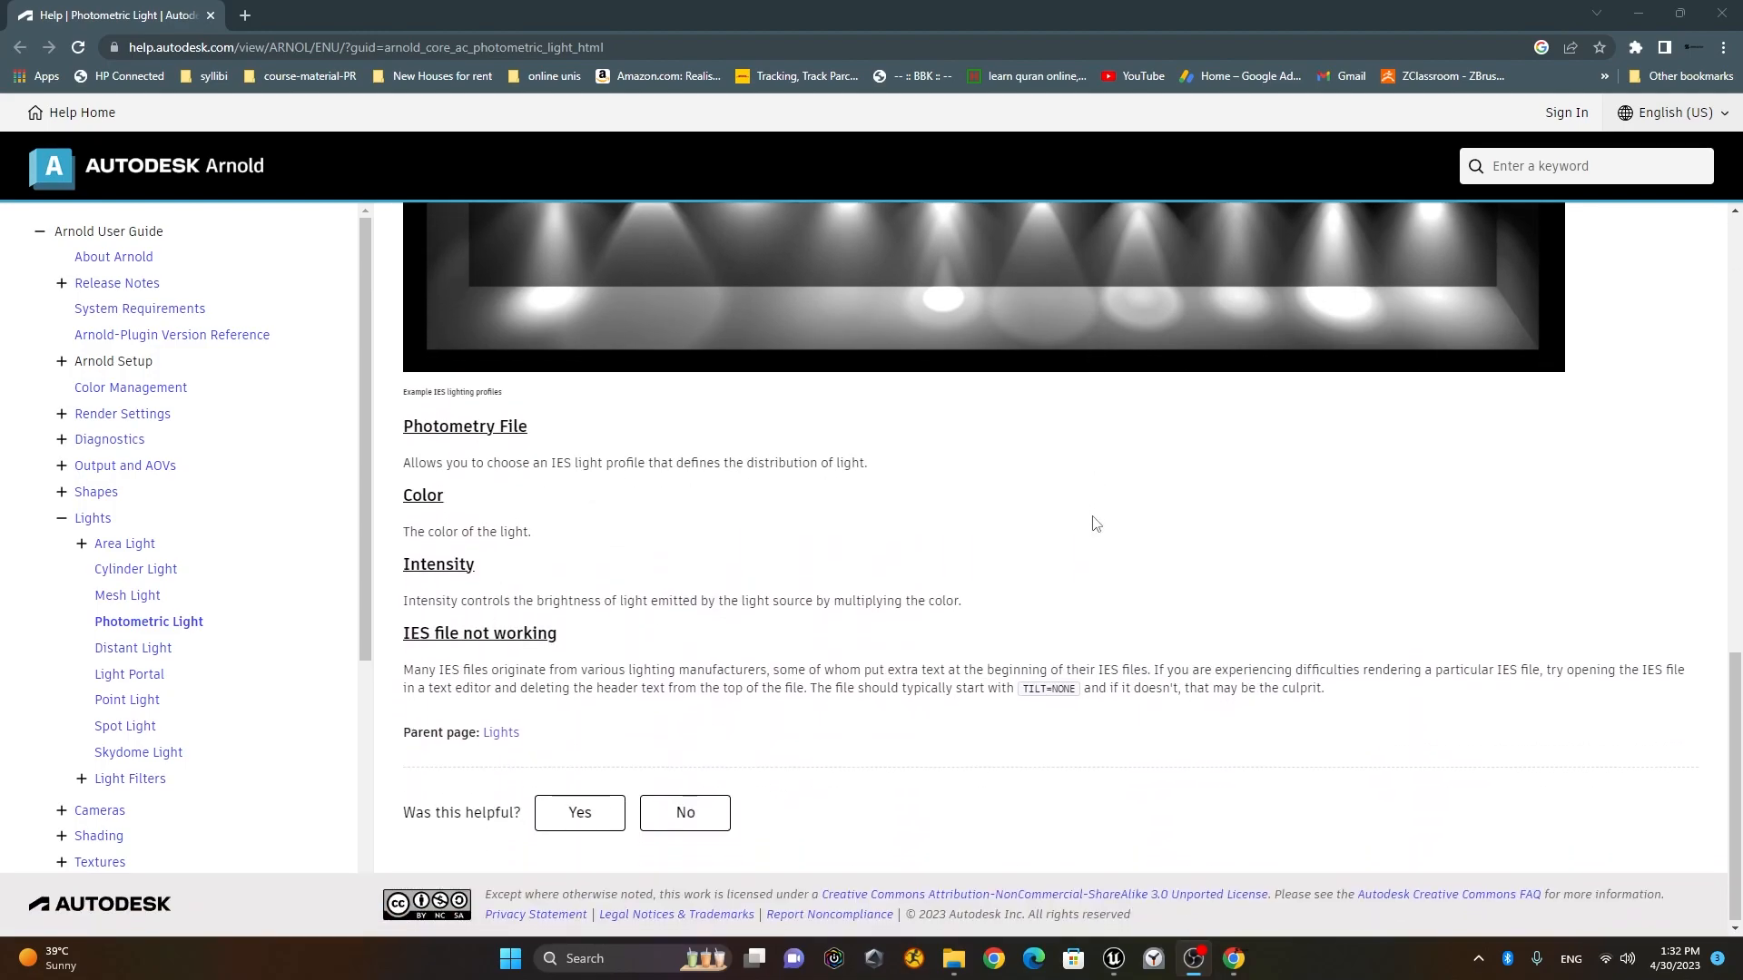
{"action": "scroll", "coordinate": [1094, 524], "scroll_direction": "up", "scroll_amount": 5}
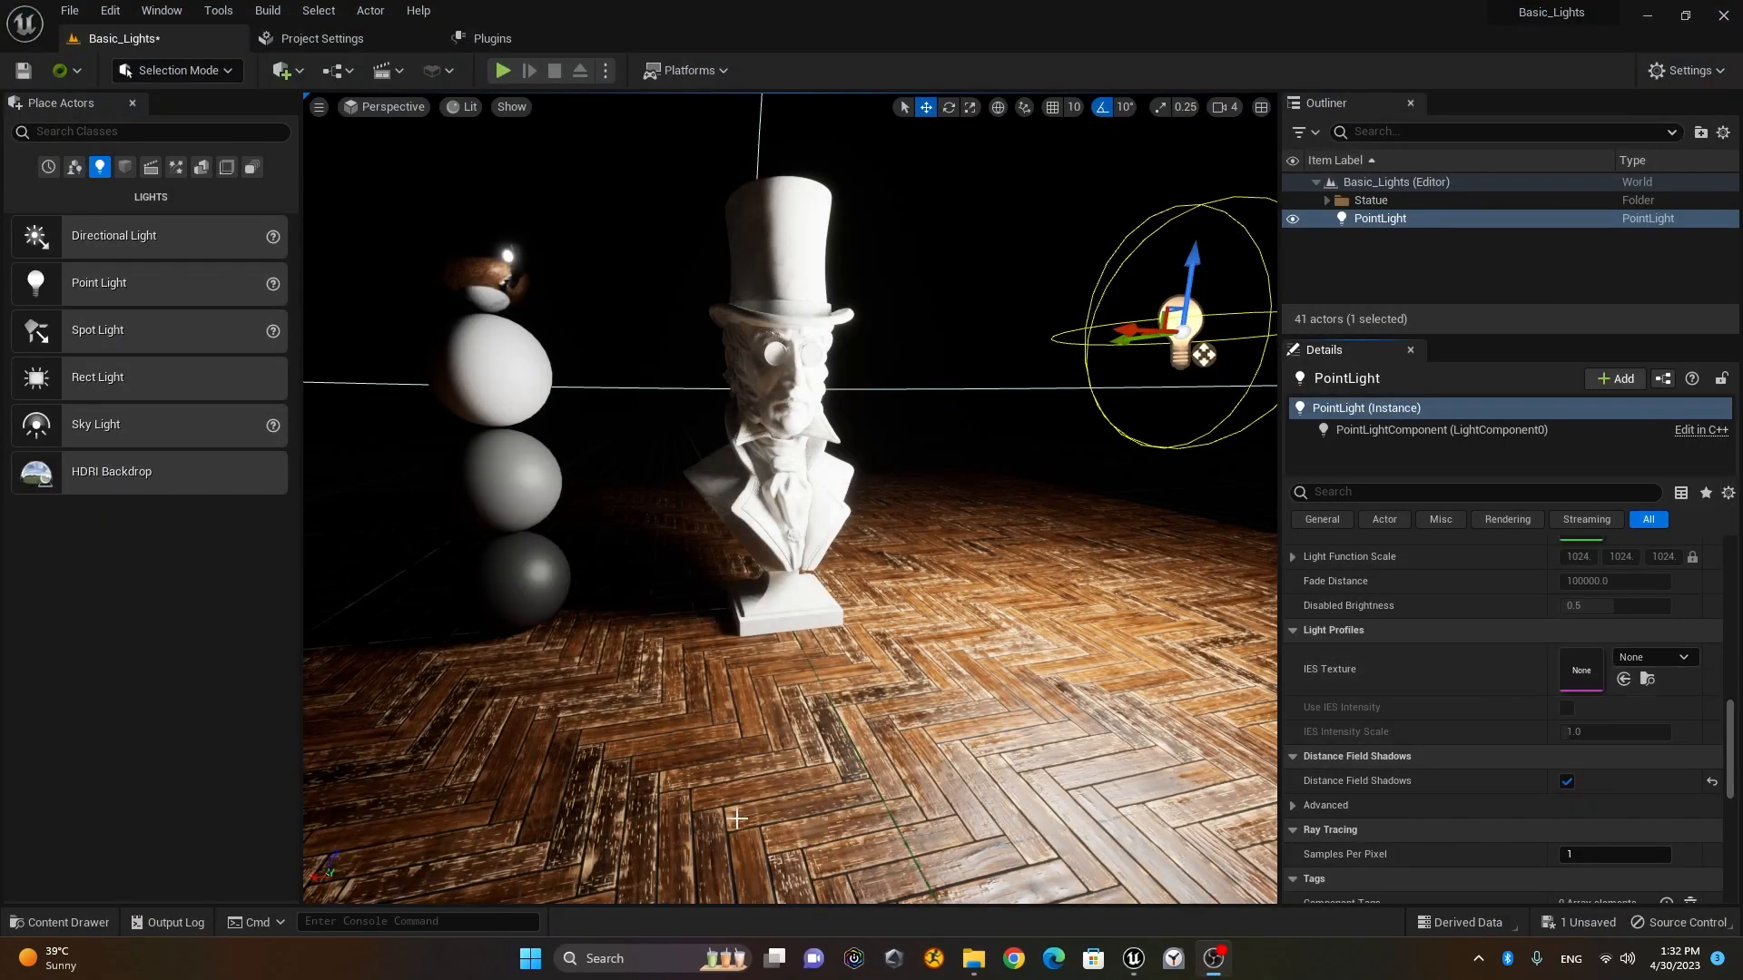
Step: Back in Unreal Editor, demonstrate assigning an asset from the project content to the point light's IES Texture
{"action": "left_click", "coordinate": [71, 921]}
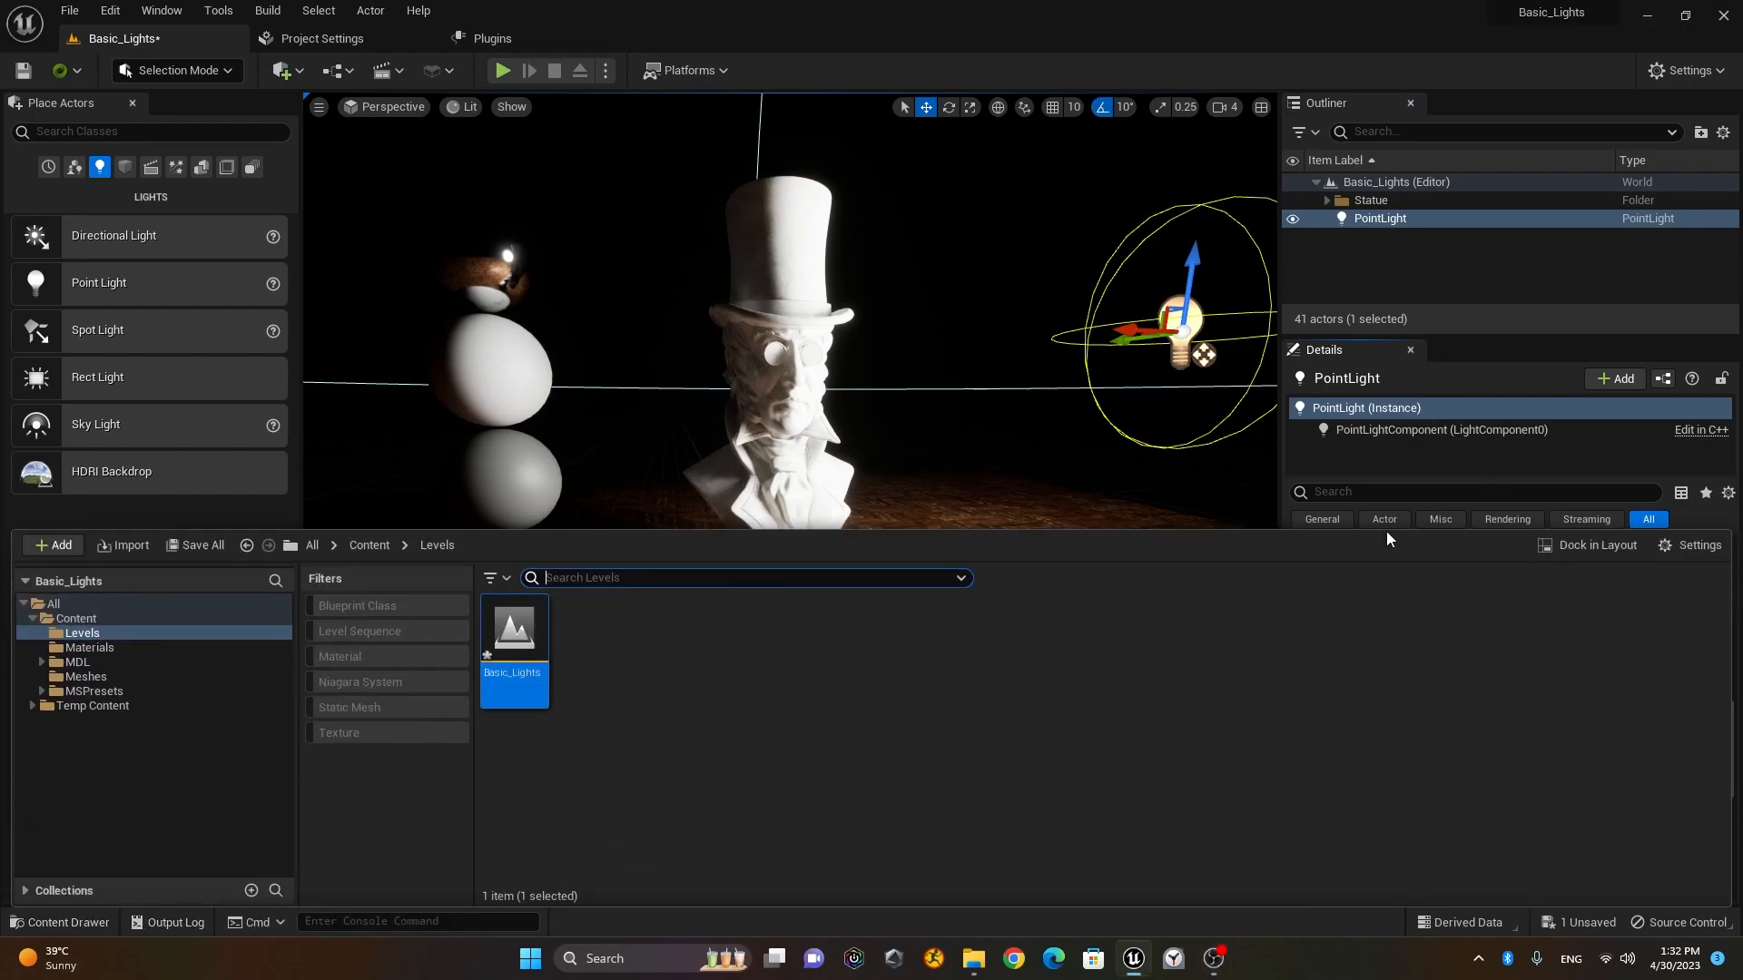
{"action": "left_click_drag", "start_coordinate": [1393, 530], "coordinate": [1396, 720]}
{"action": "left_click_drag", "start_coordinate": [546, 828], "coordinate": [1701, 672]}
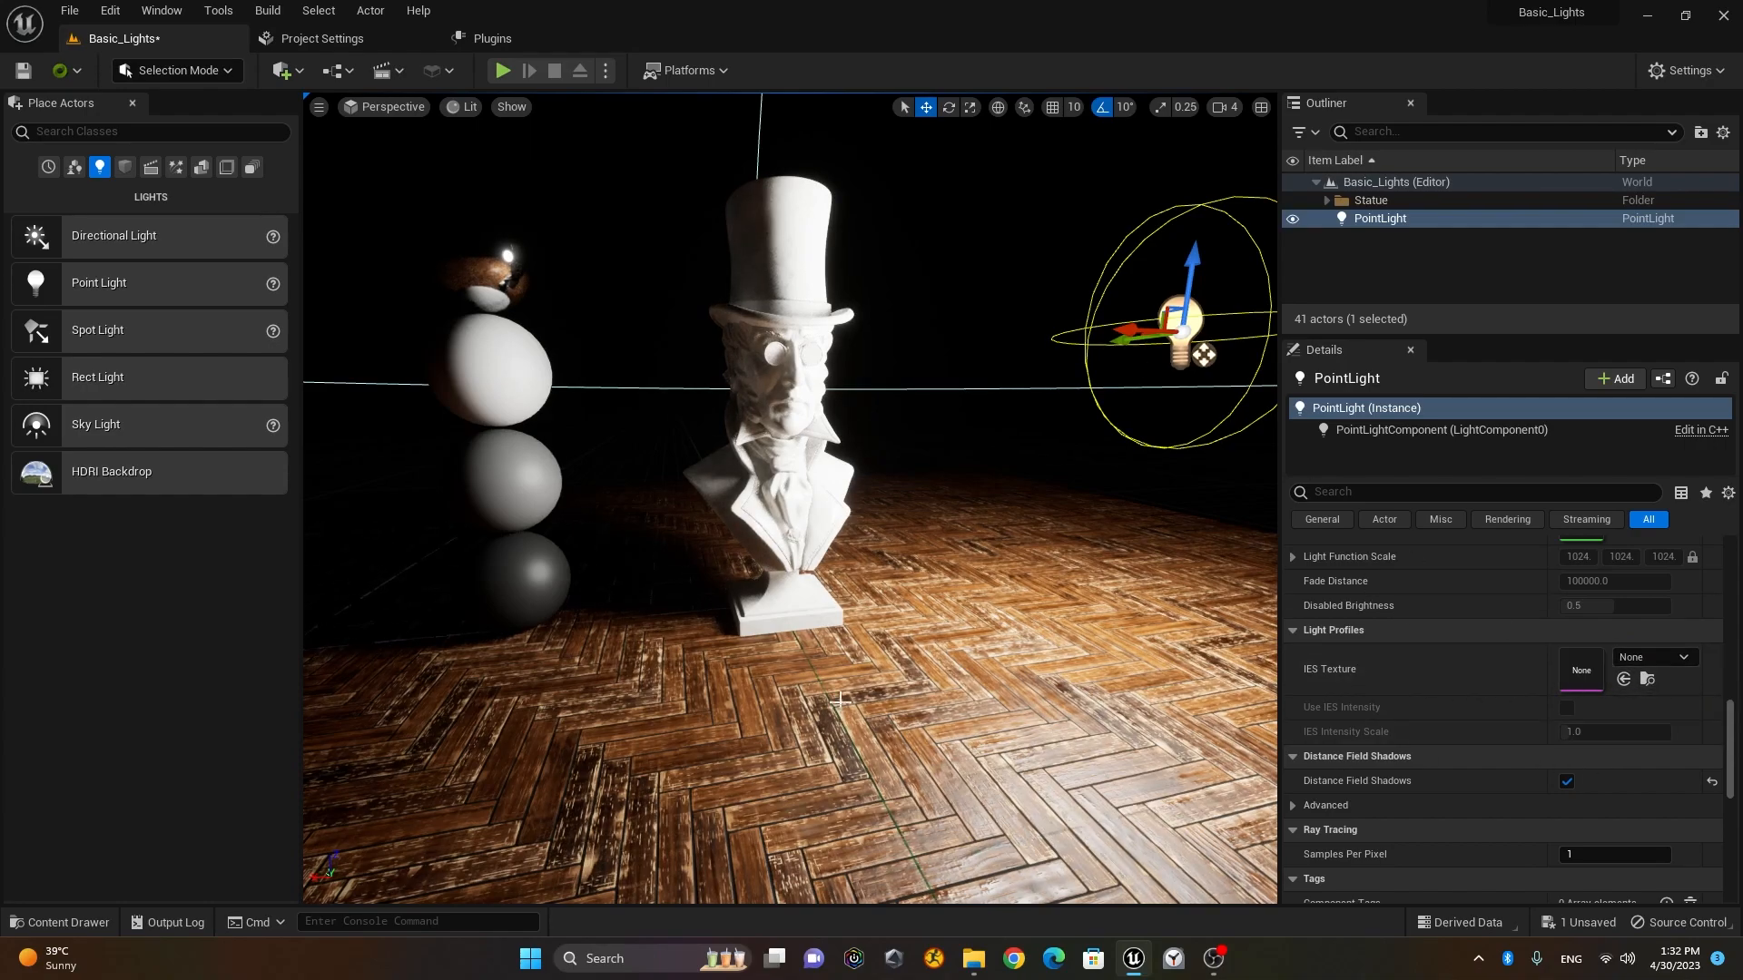
Step: Review the point light's remaining settings from Distance Field Shadows and Ray Tracing down to Actor and Asset User Data
{"action": "scroll", "coordinate": [1439, 744], "scroll_direction": "down", "scroll_amount": 2}
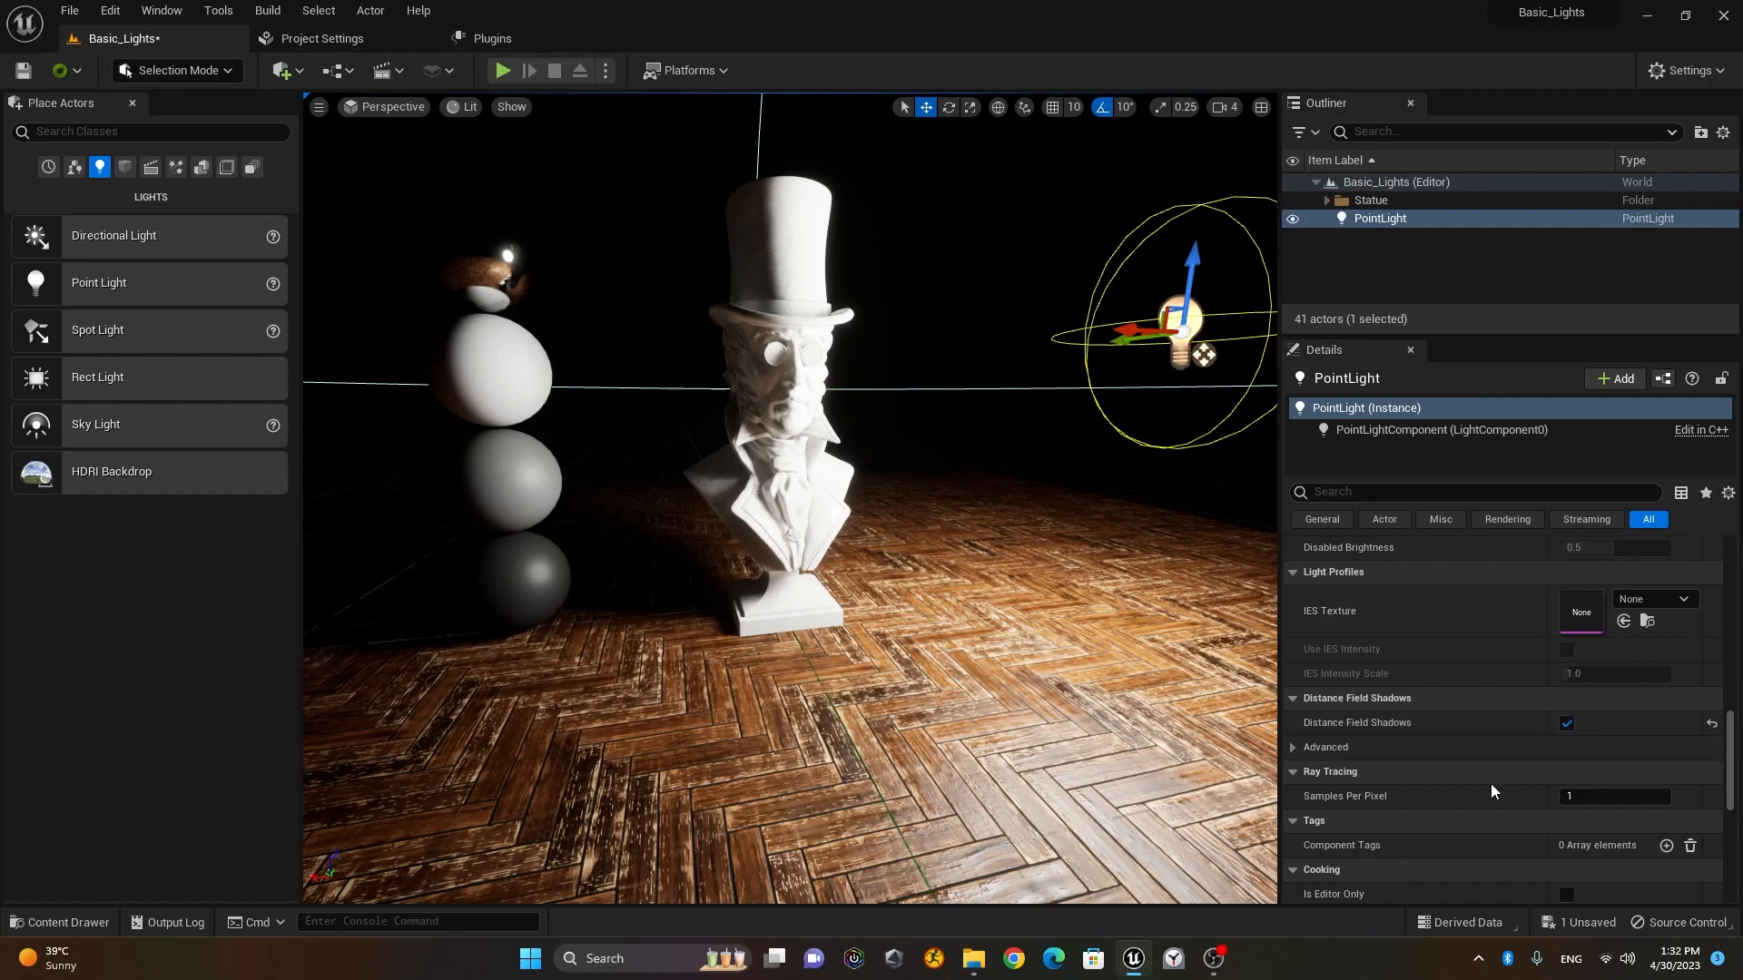
{"action": "scroll", "coordinate": [1451, 766], "scroll_direction": "down", "scroll_amount": 6}
{"action": "scroll", "coordinate": [1451, 765], "scroll_direction": "down", "scroll_amount": 6}
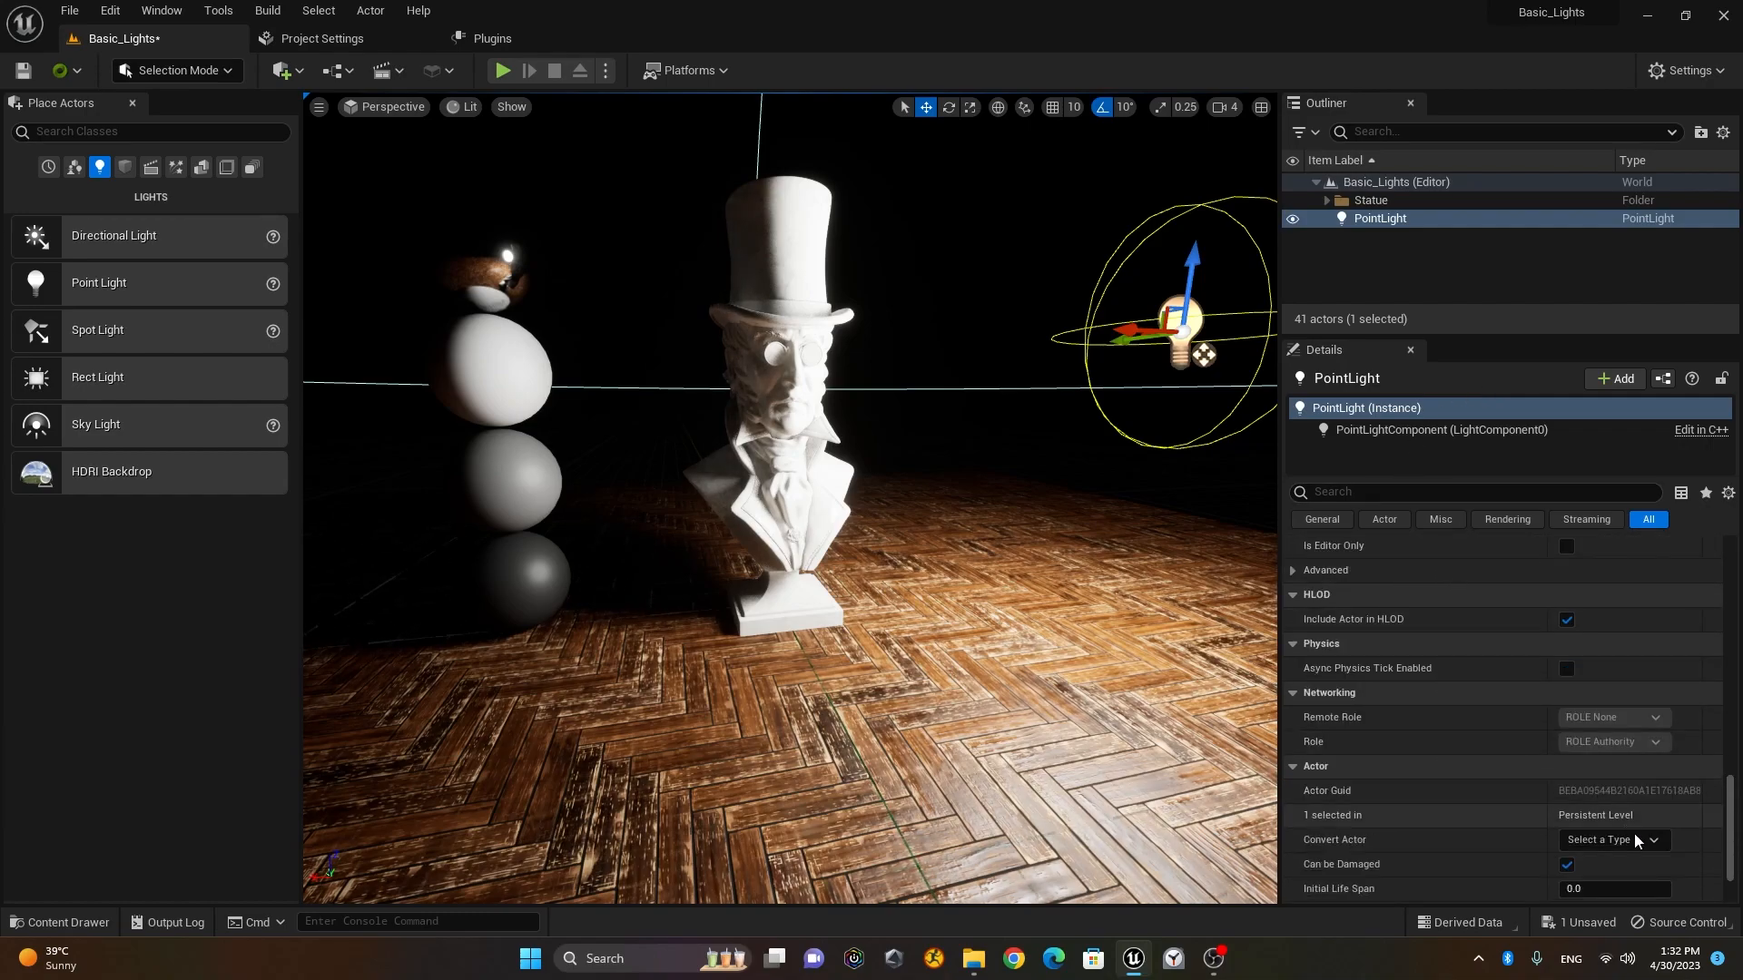
{"action": "left_click_drag", "start_coordinate": [1732, 873], "coordinate": [1731, 897]}
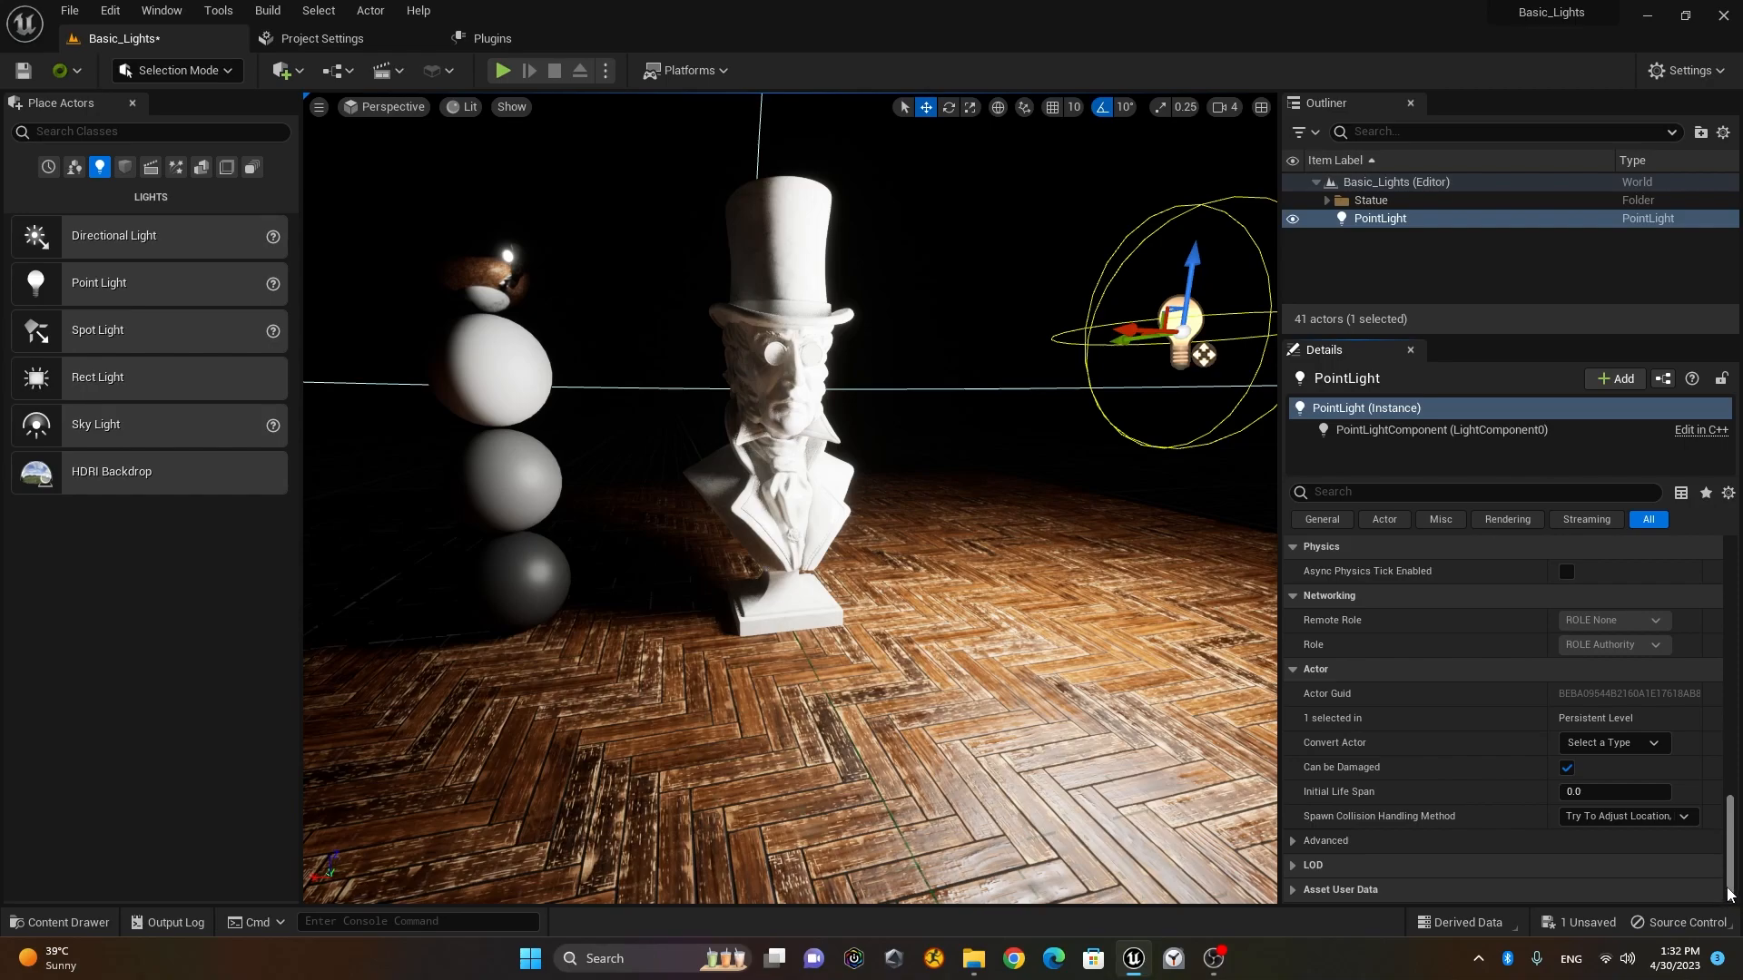
{"action": "scroll", "coordinate": [1565, 647], "scroll_direction": "up", "scroll_amount": 5}
{"action": "scroll", "coordinate": [1565, 646], "scroll_direction": "up", "scroll_amount": 10}
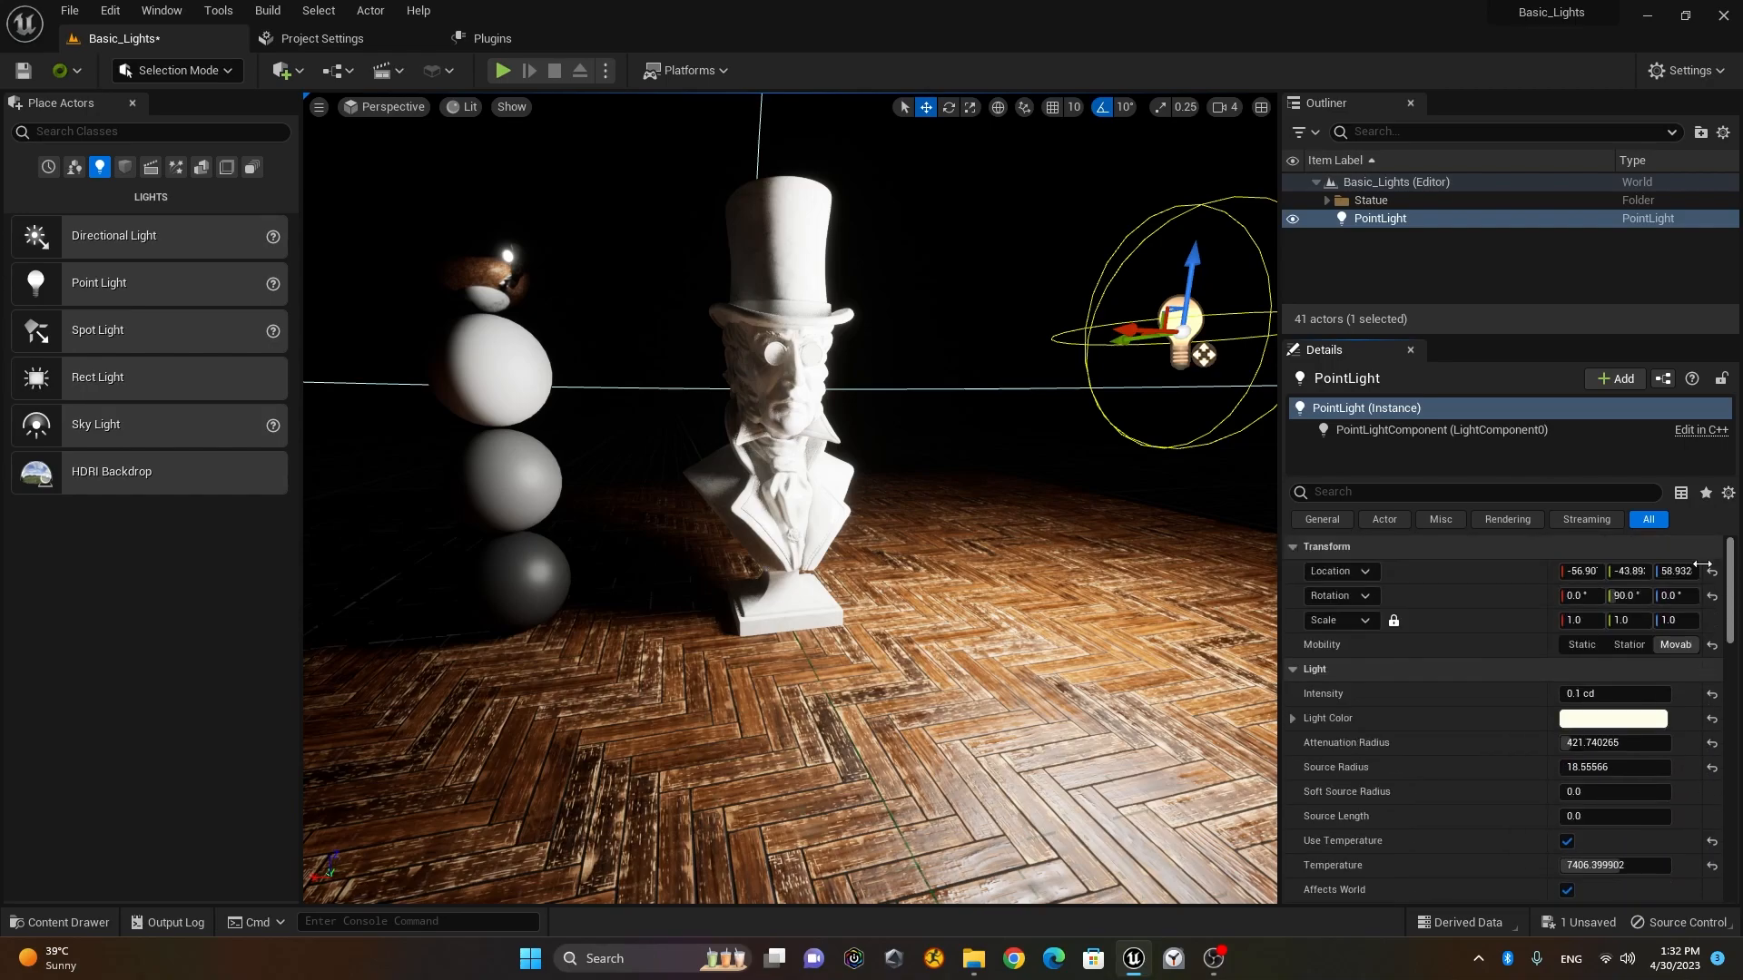
Step: Filter the point light's properties by "Lum", toggle Affect Ray Tracing Global Illumination off and back on, and clear the filter
{"action": "left_click", "coordinate": [1390, 491]}
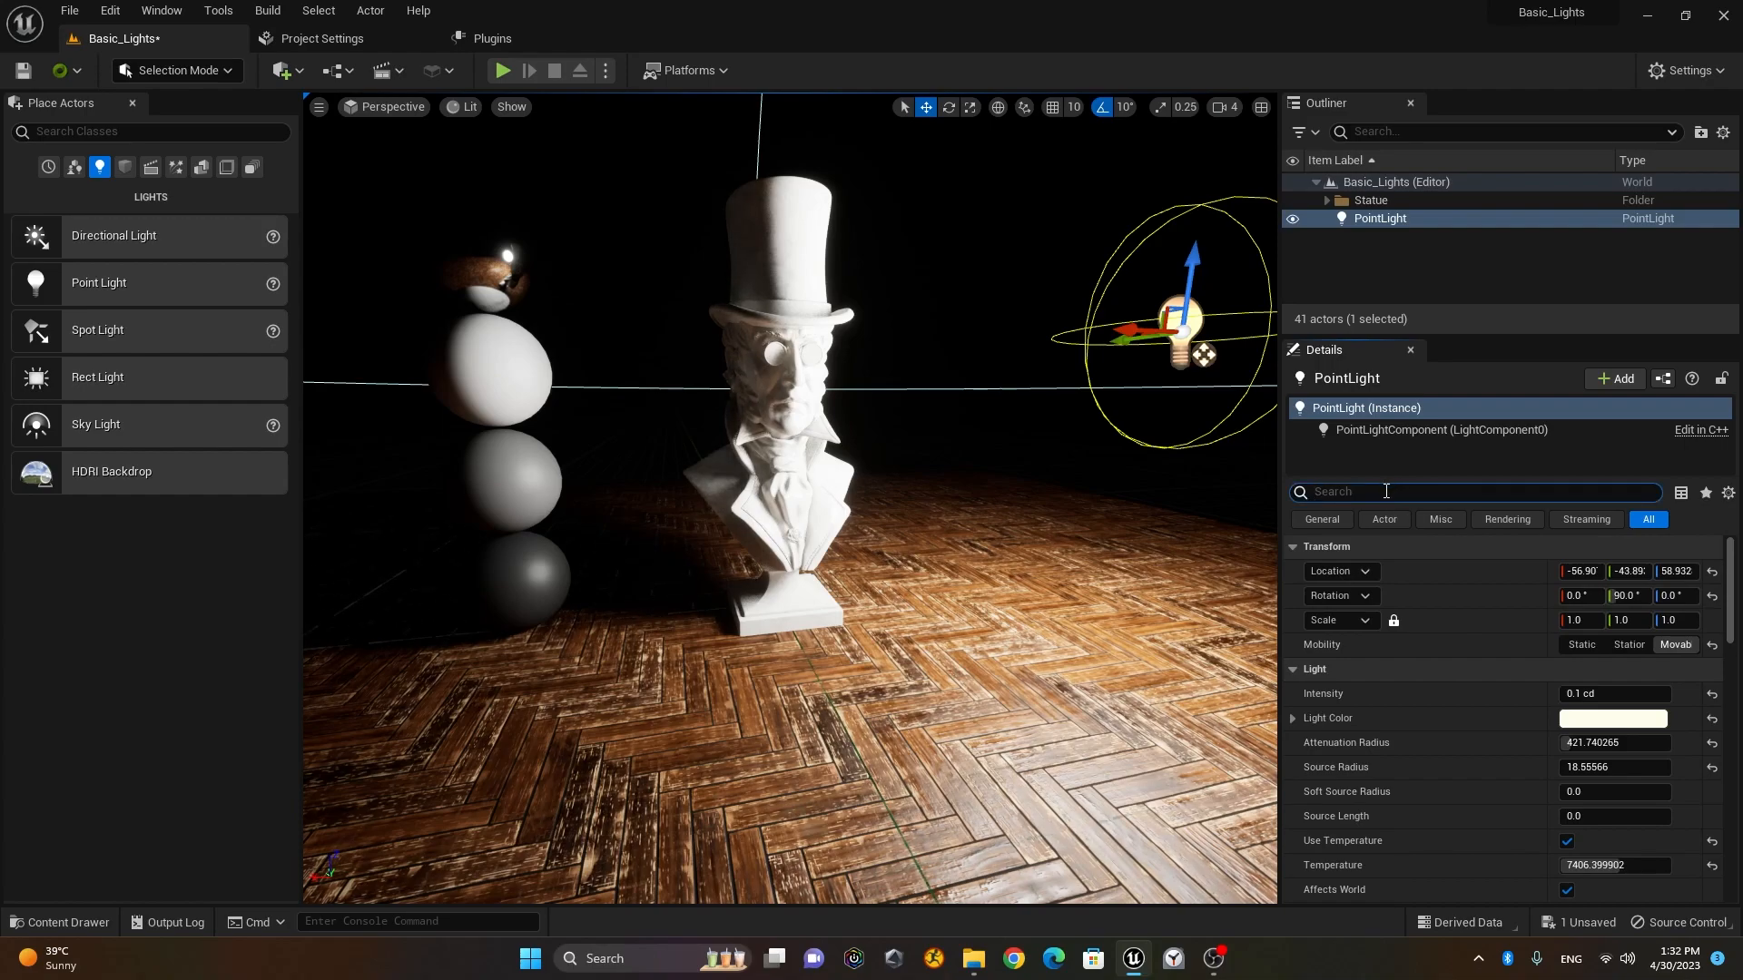
{"action": "type", "text": "Lum"}
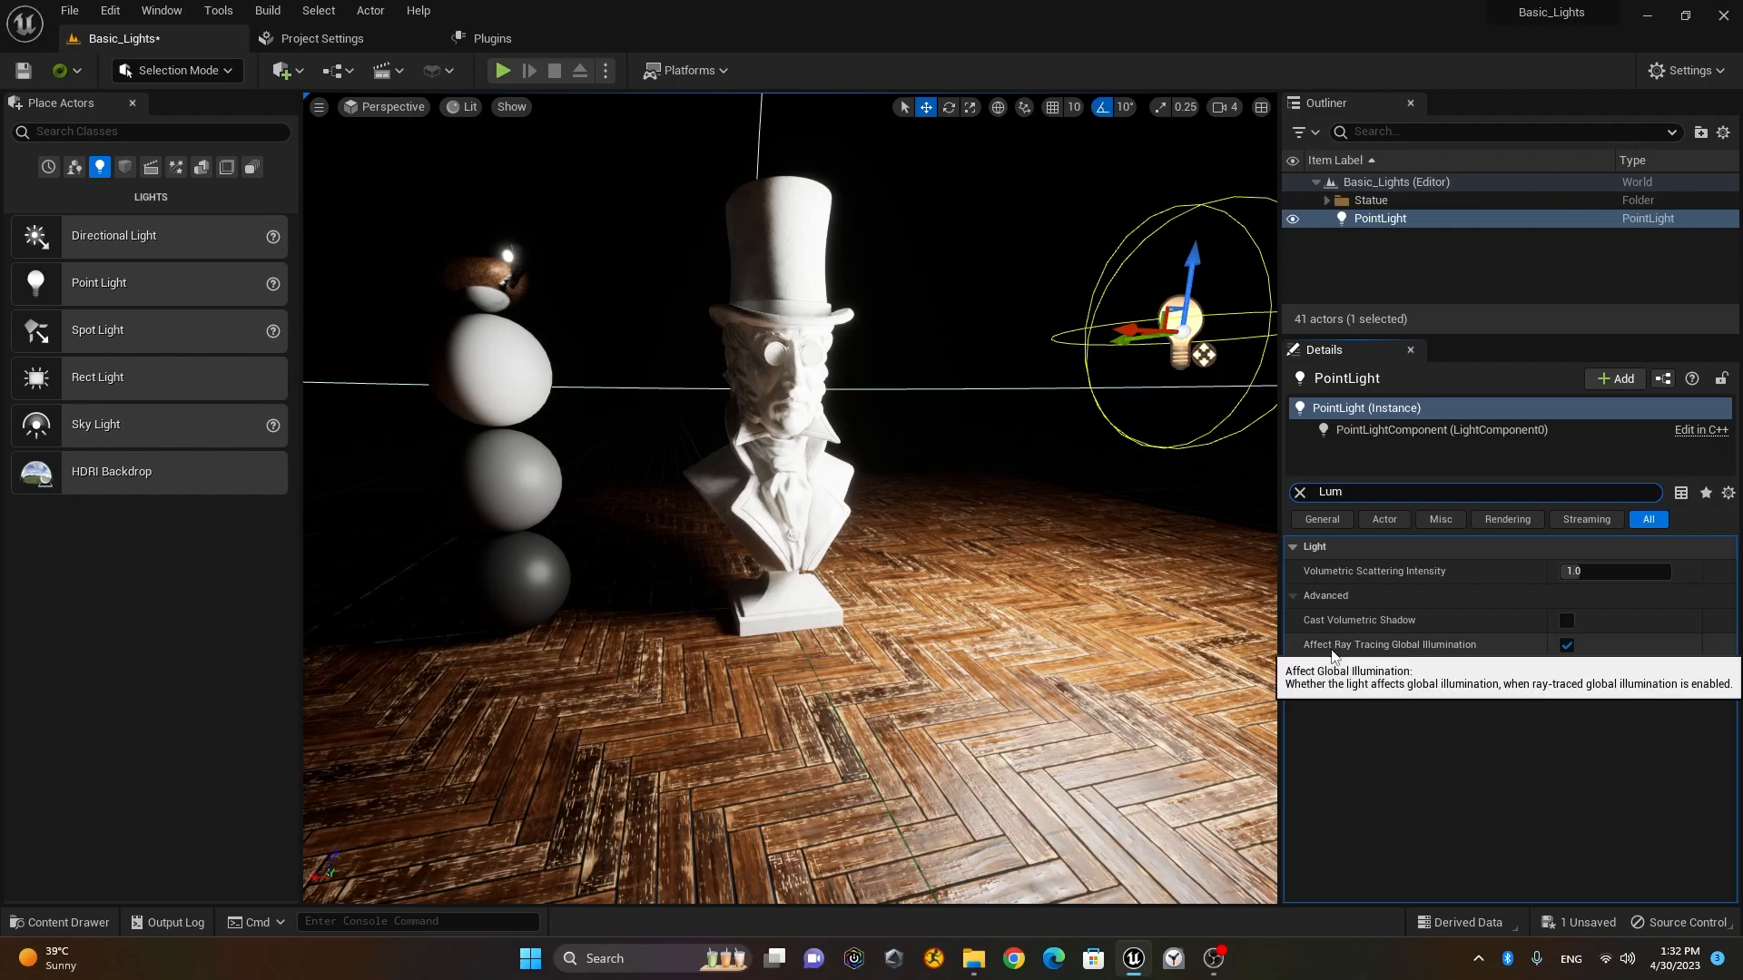
{"action": "left_click", "coordinate": [1565, 646]}
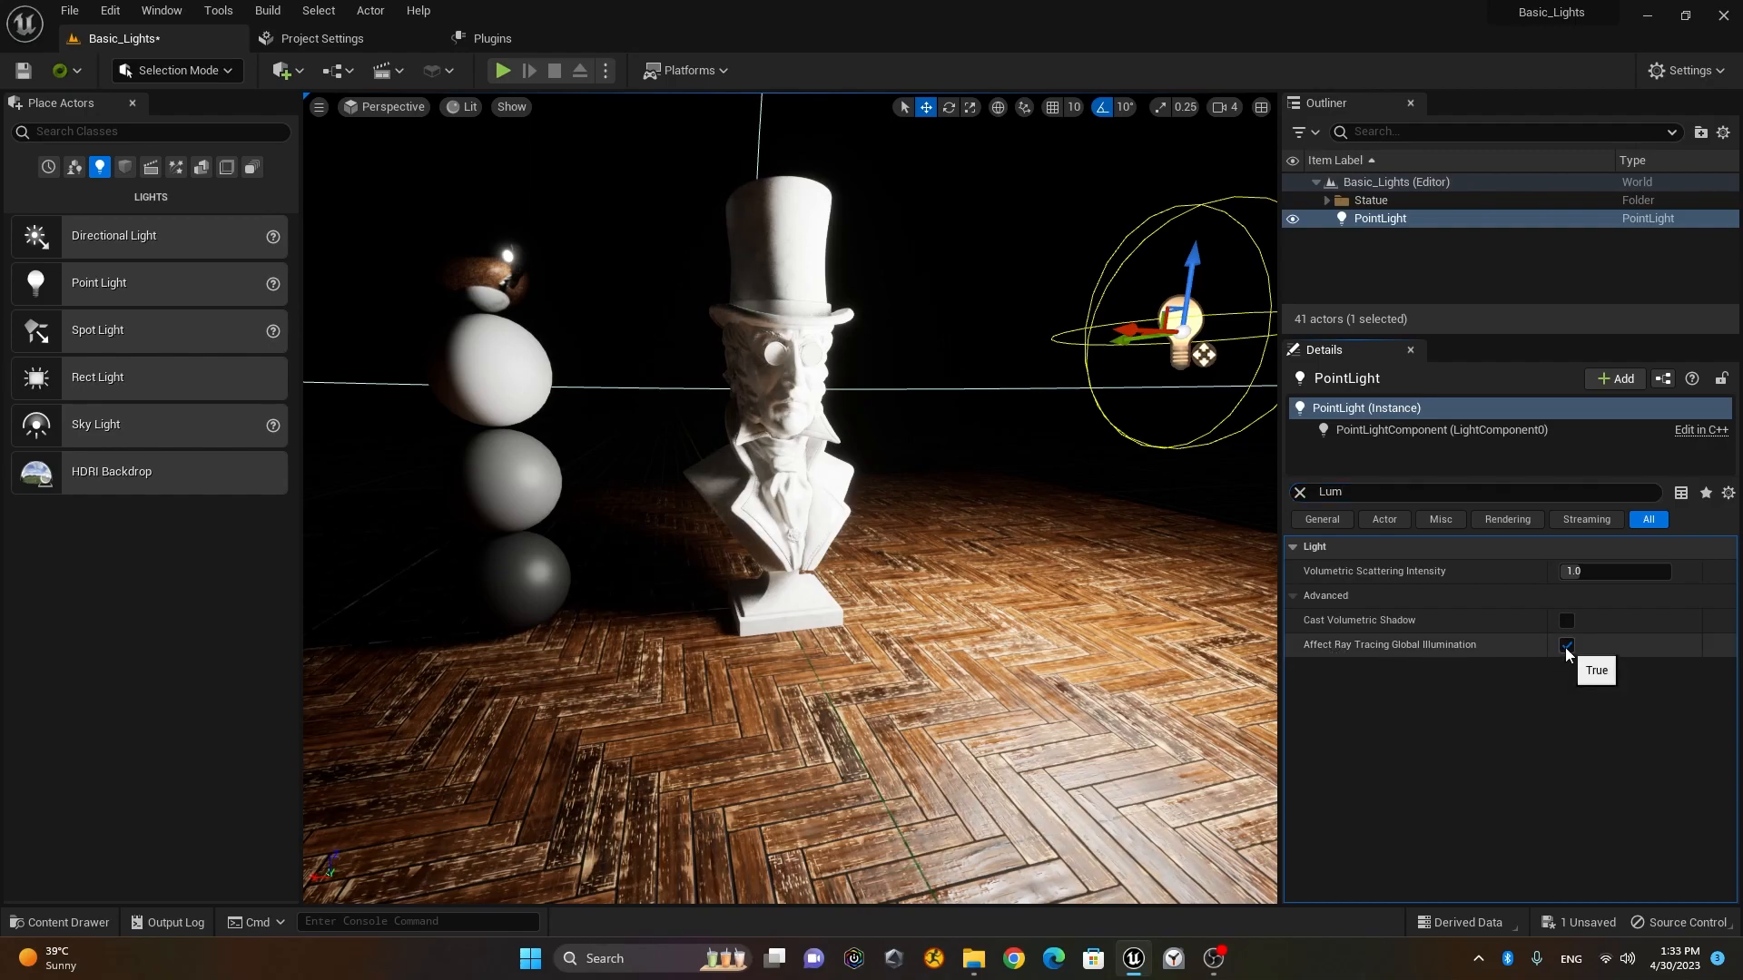
{"action": "left_click", "coordinate": [1566, 647]}
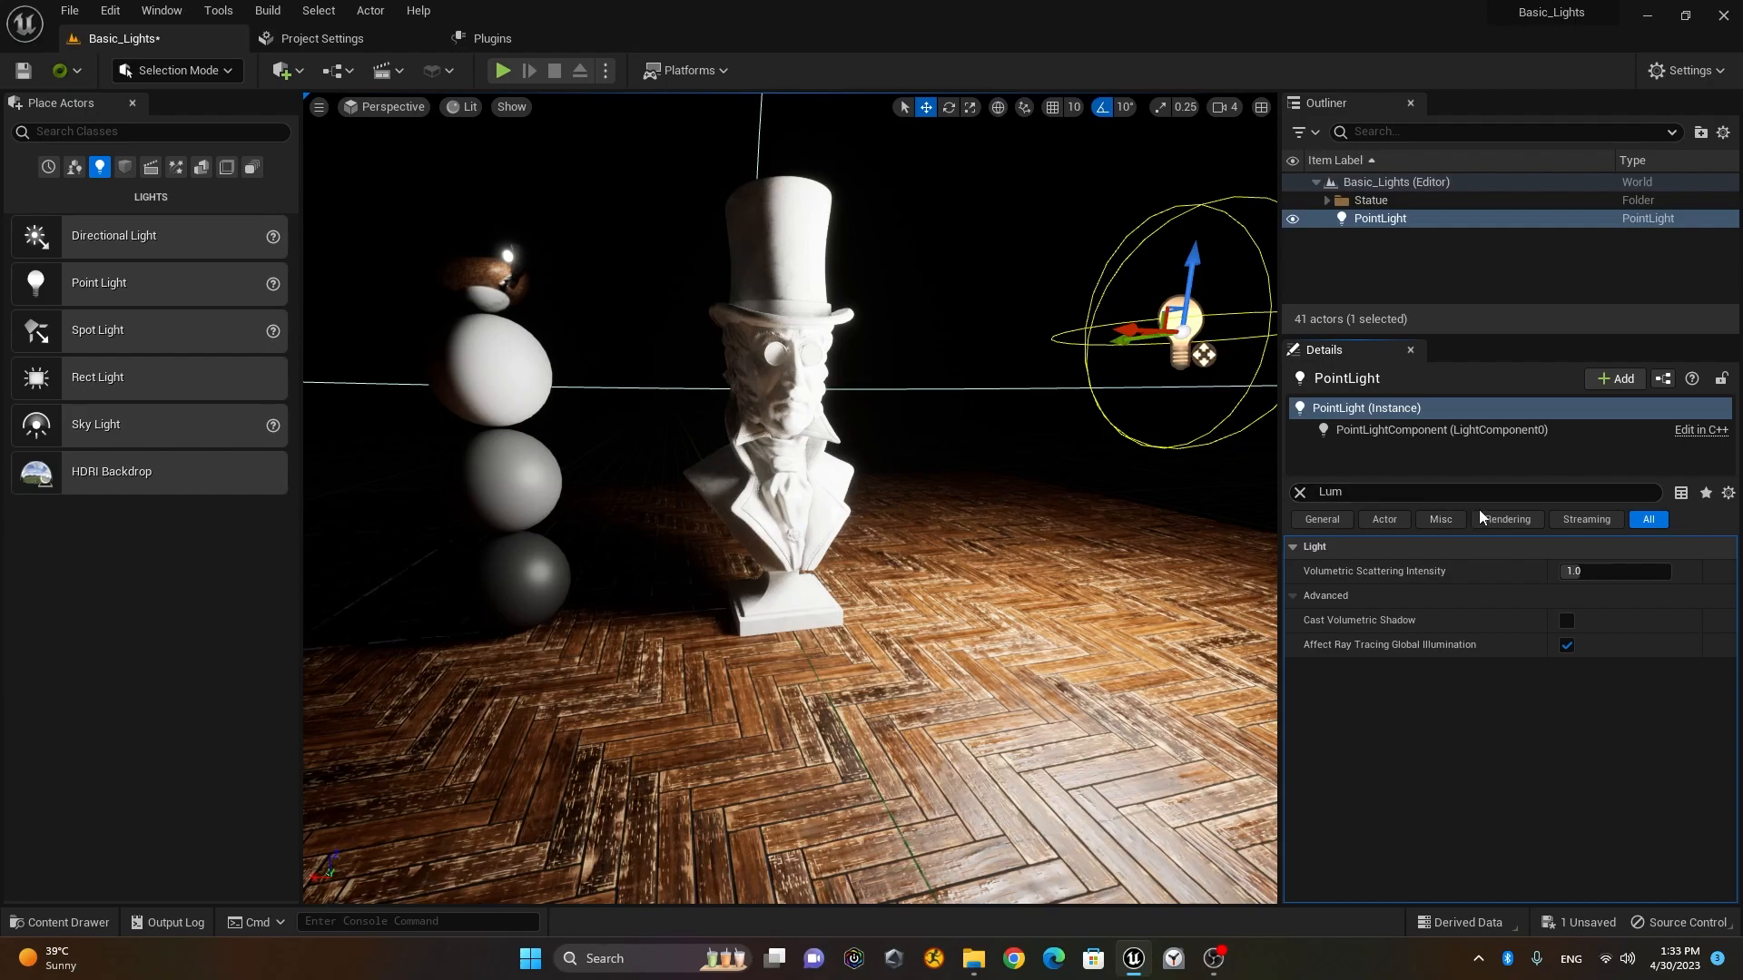
{"action": "left_click", "coordinate": [1300, 493]}
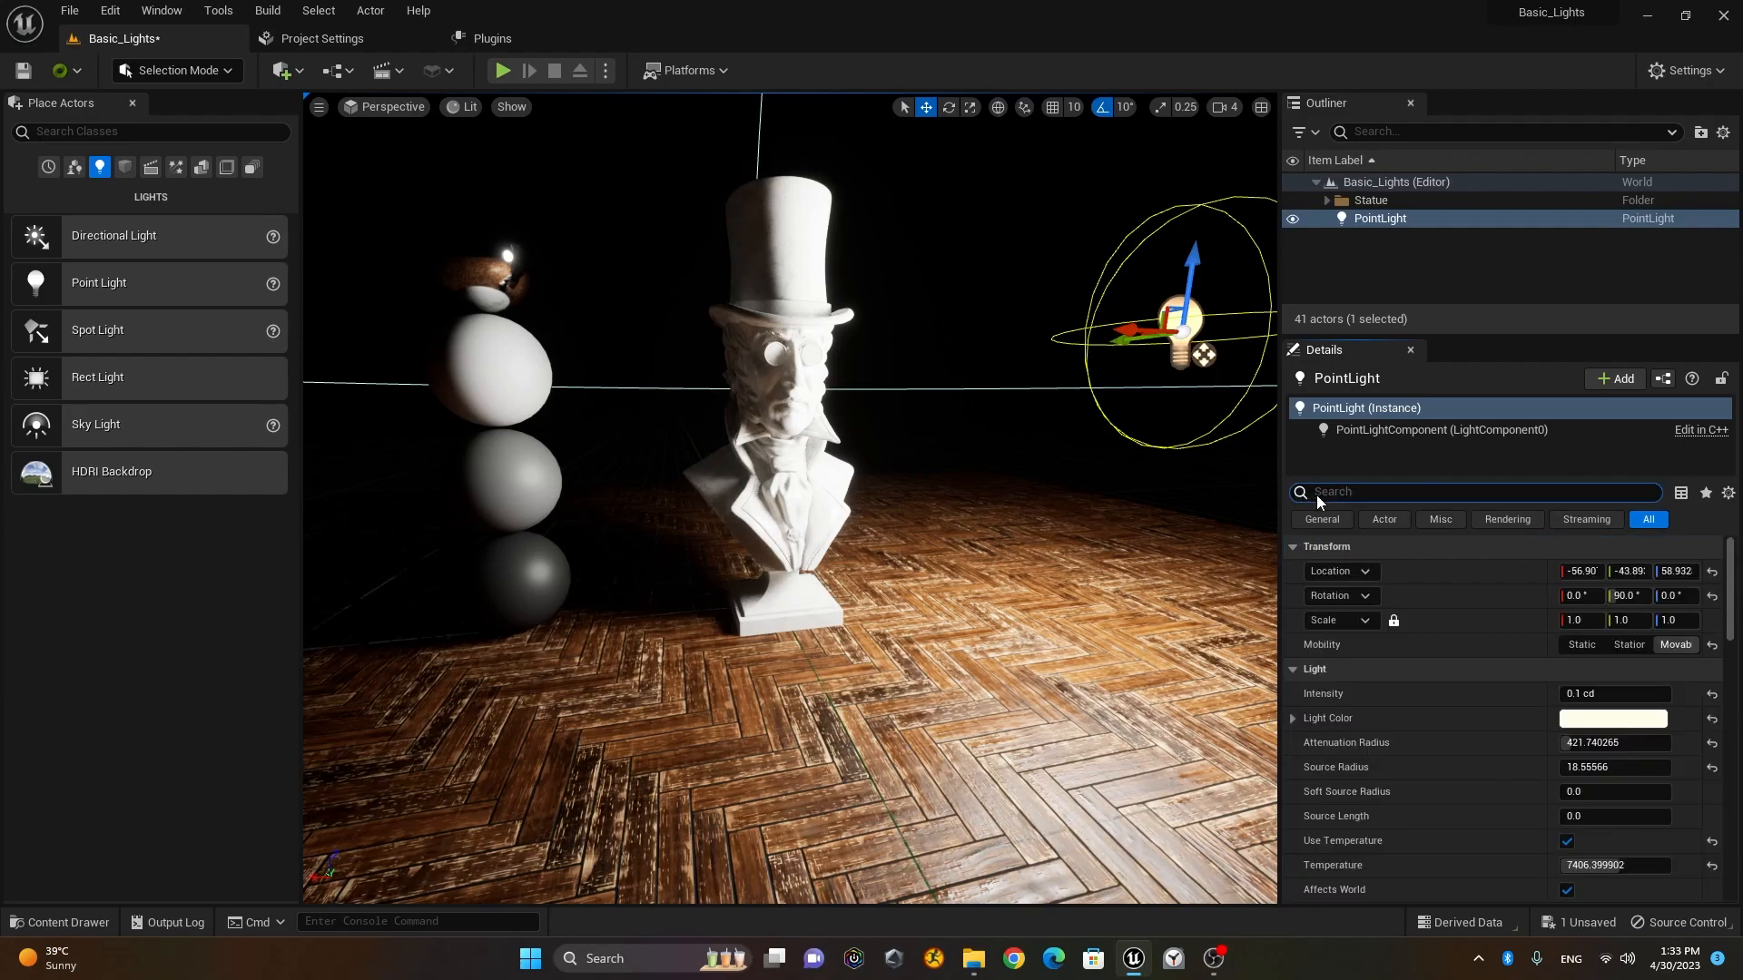
Step: Replace the point light with a spot light placed above the floor beside the statue
{"action": "scroll", "coordinate": [913, 428], "scroll_direction": "down", "scroll_amount": 5}
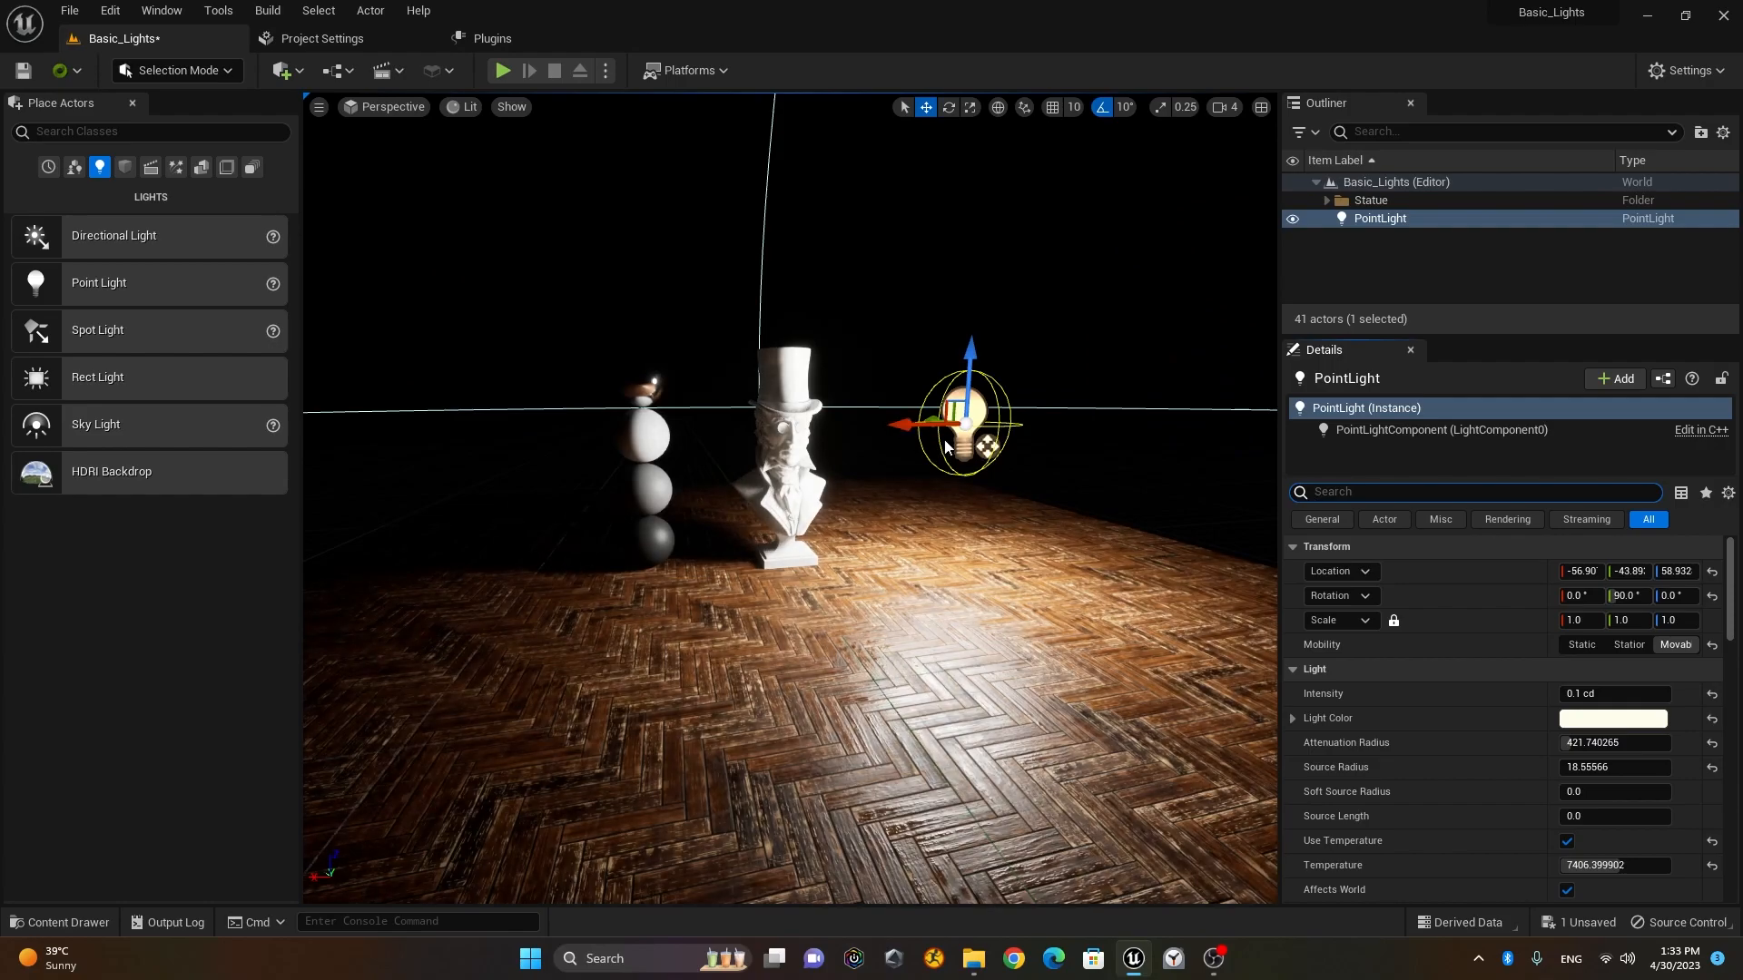
{"action": "left_click", "coordinate": [955, 430]}
{"action": "key", "text": "Delete"}
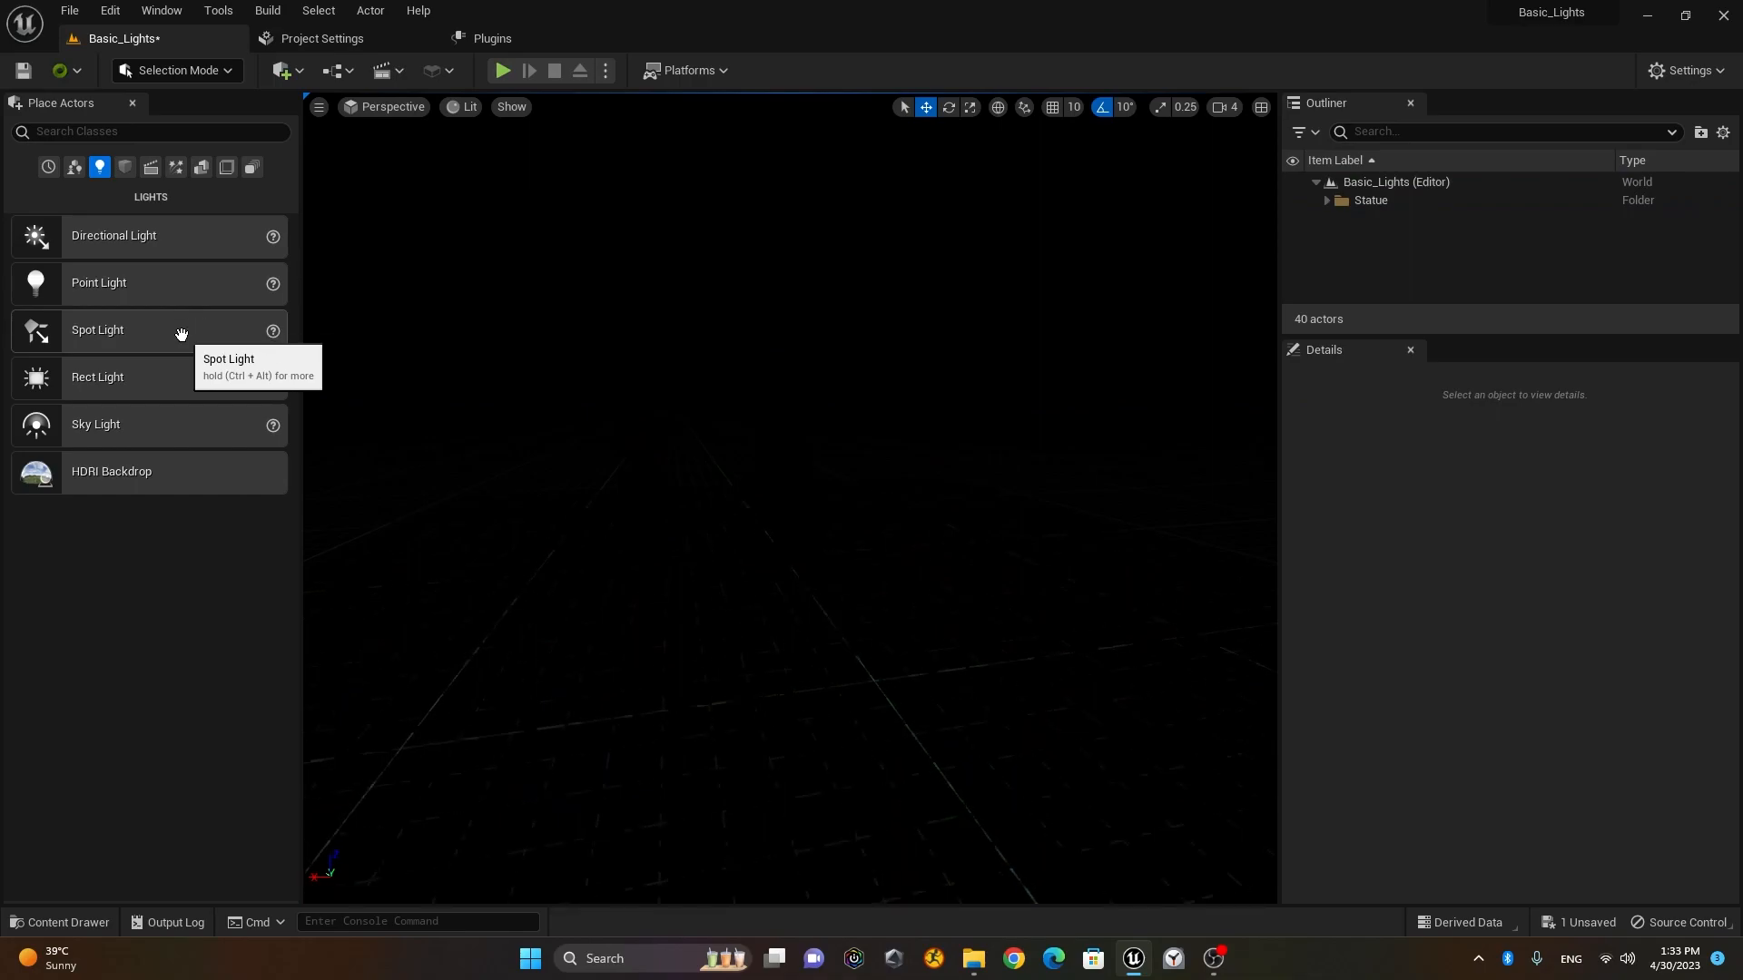
{"action": "left_click_drag", "start_coordinate": [181, 335], "coordinate": [839, 468]}
{"action": "left_click_drag", "start_coordinate": [933, 581], "coordinate": [941, 618]}
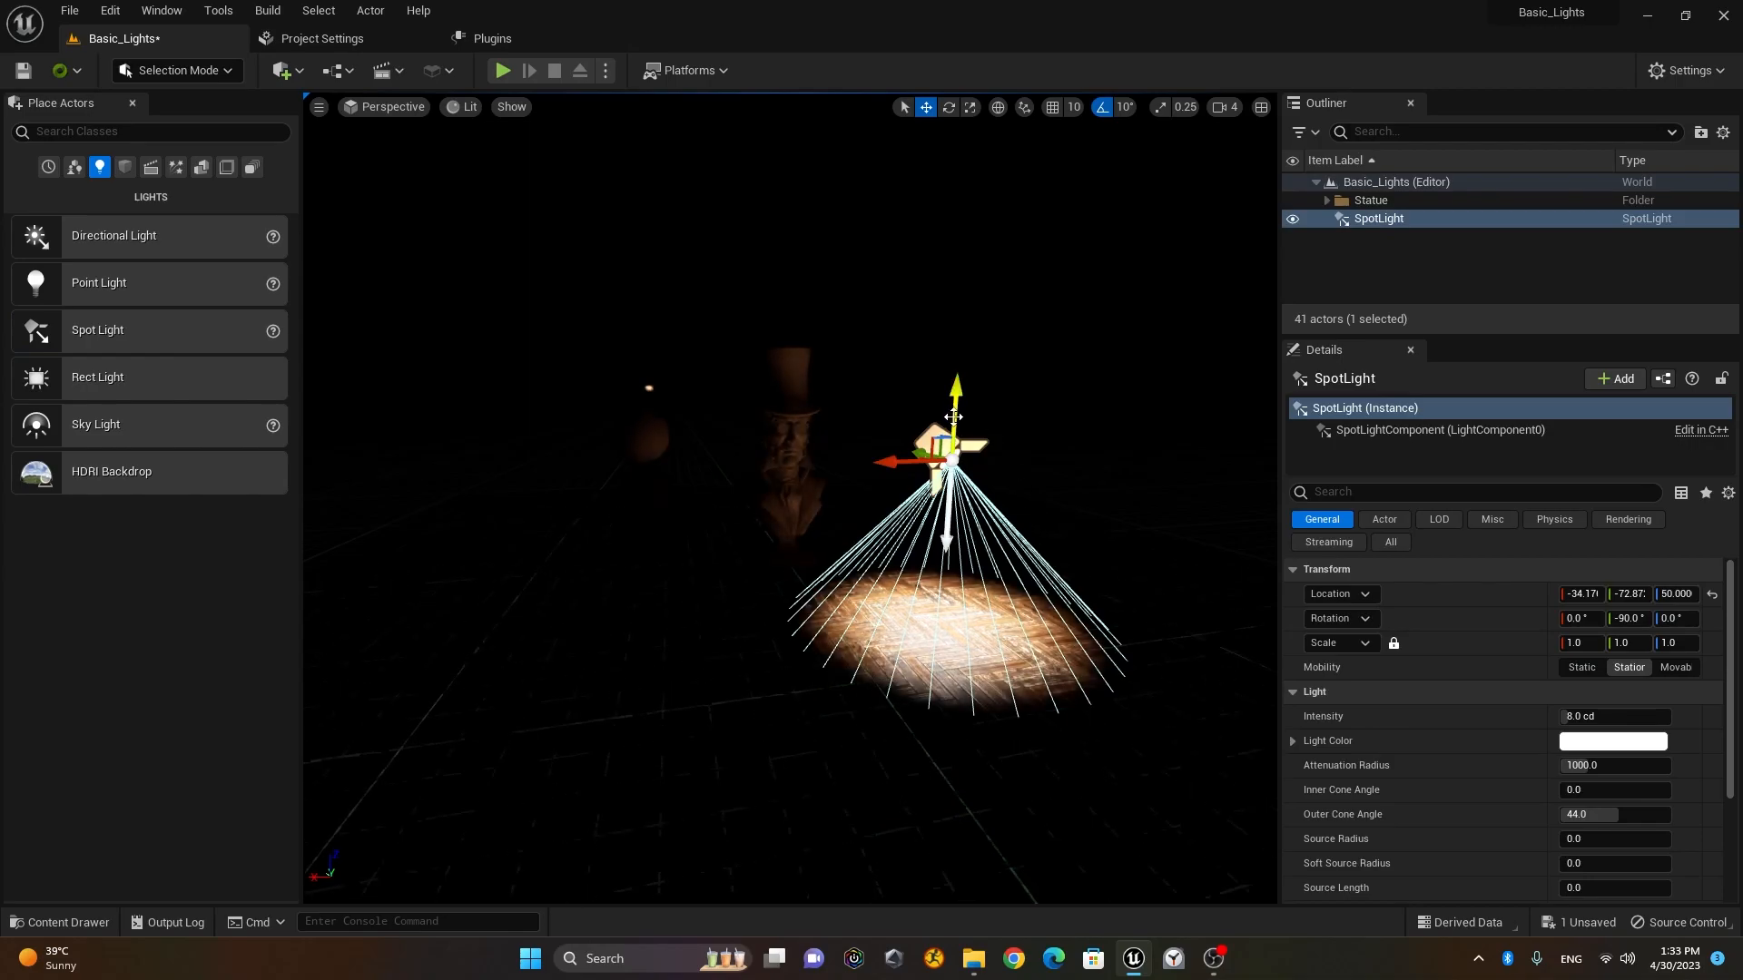
Step: Raise the spot light high above the wooden floor to a Z location of about 697
{"action": "left_click_drag", "start_coordinate": [955, 401], "coordinate": [970, 156]}
{"action": "scroll", "coordinate": [963, 282], "scroll_direction": "down", "scroll_amount": 5}
{"action": "scroll", "coordinate": [962, 280], "scroll_direction": "down", "scroll_amount": 6}
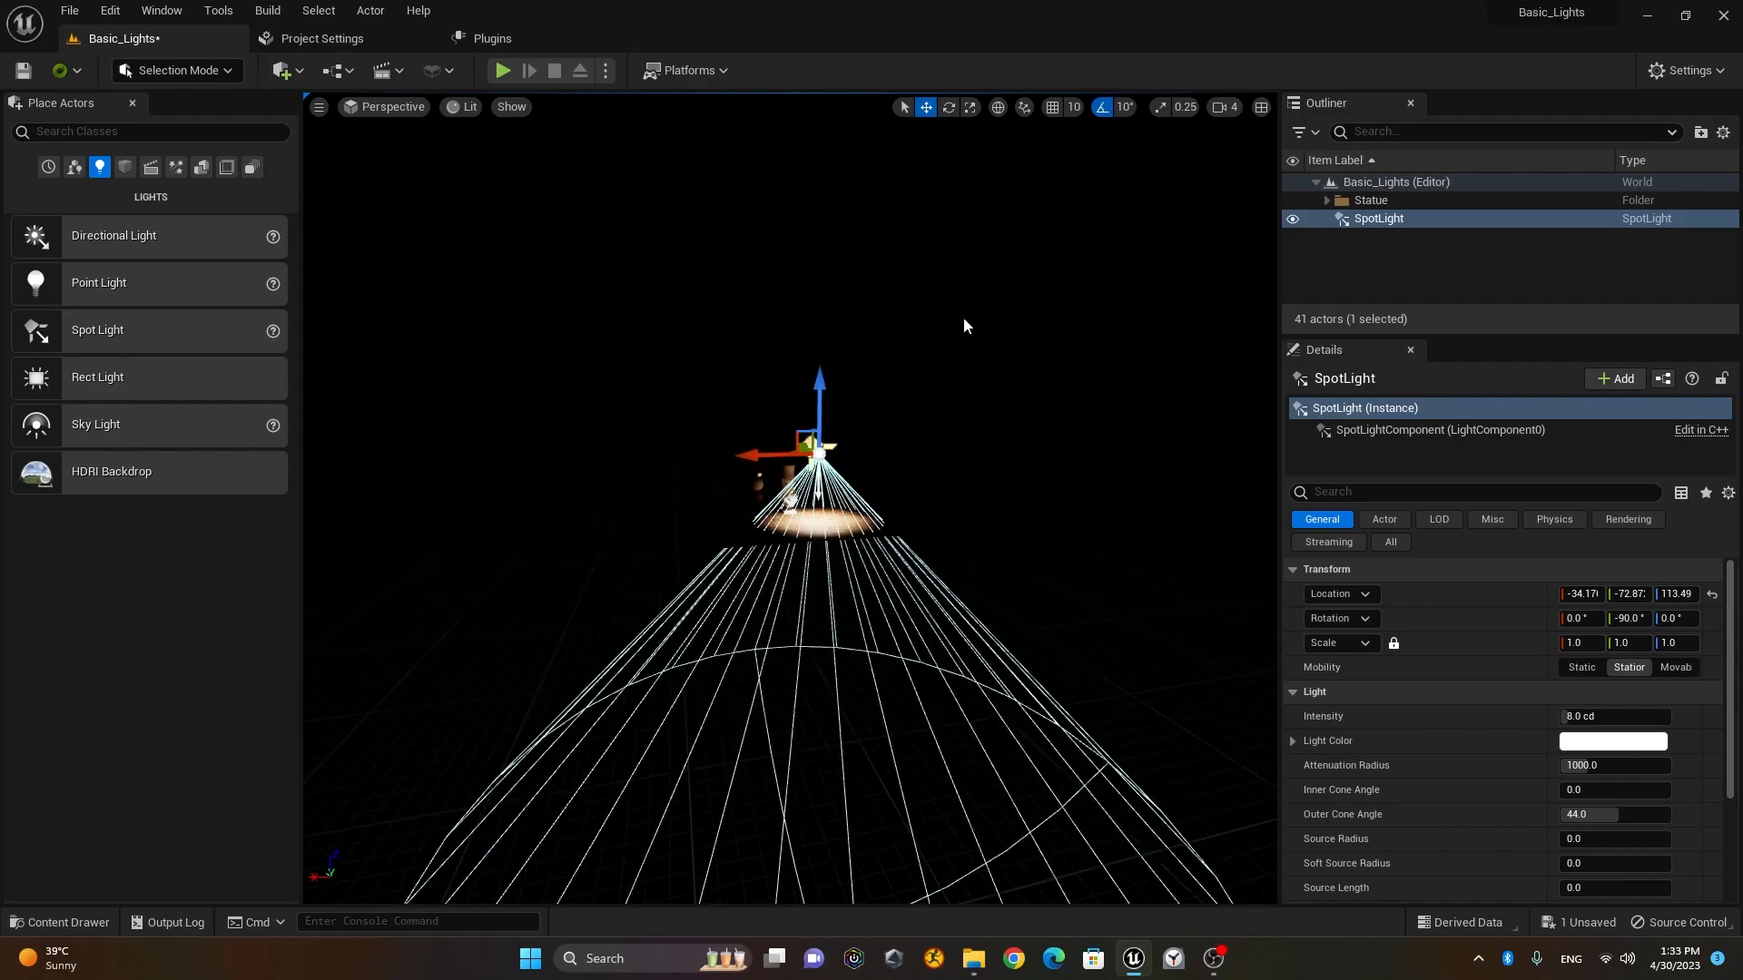
{"action": "left_click_drag", "start_coordinate": [803, 435], "coordinate": [804, 257]}
{"action": "left_click_drag", "start_coordinate": [656, 432], "coordinate": [694, 500], "text": "alt"}
{"action": "scroll", "coordinate": [862, 438], "scroll_direction": "up", "scroll_amount": 5}
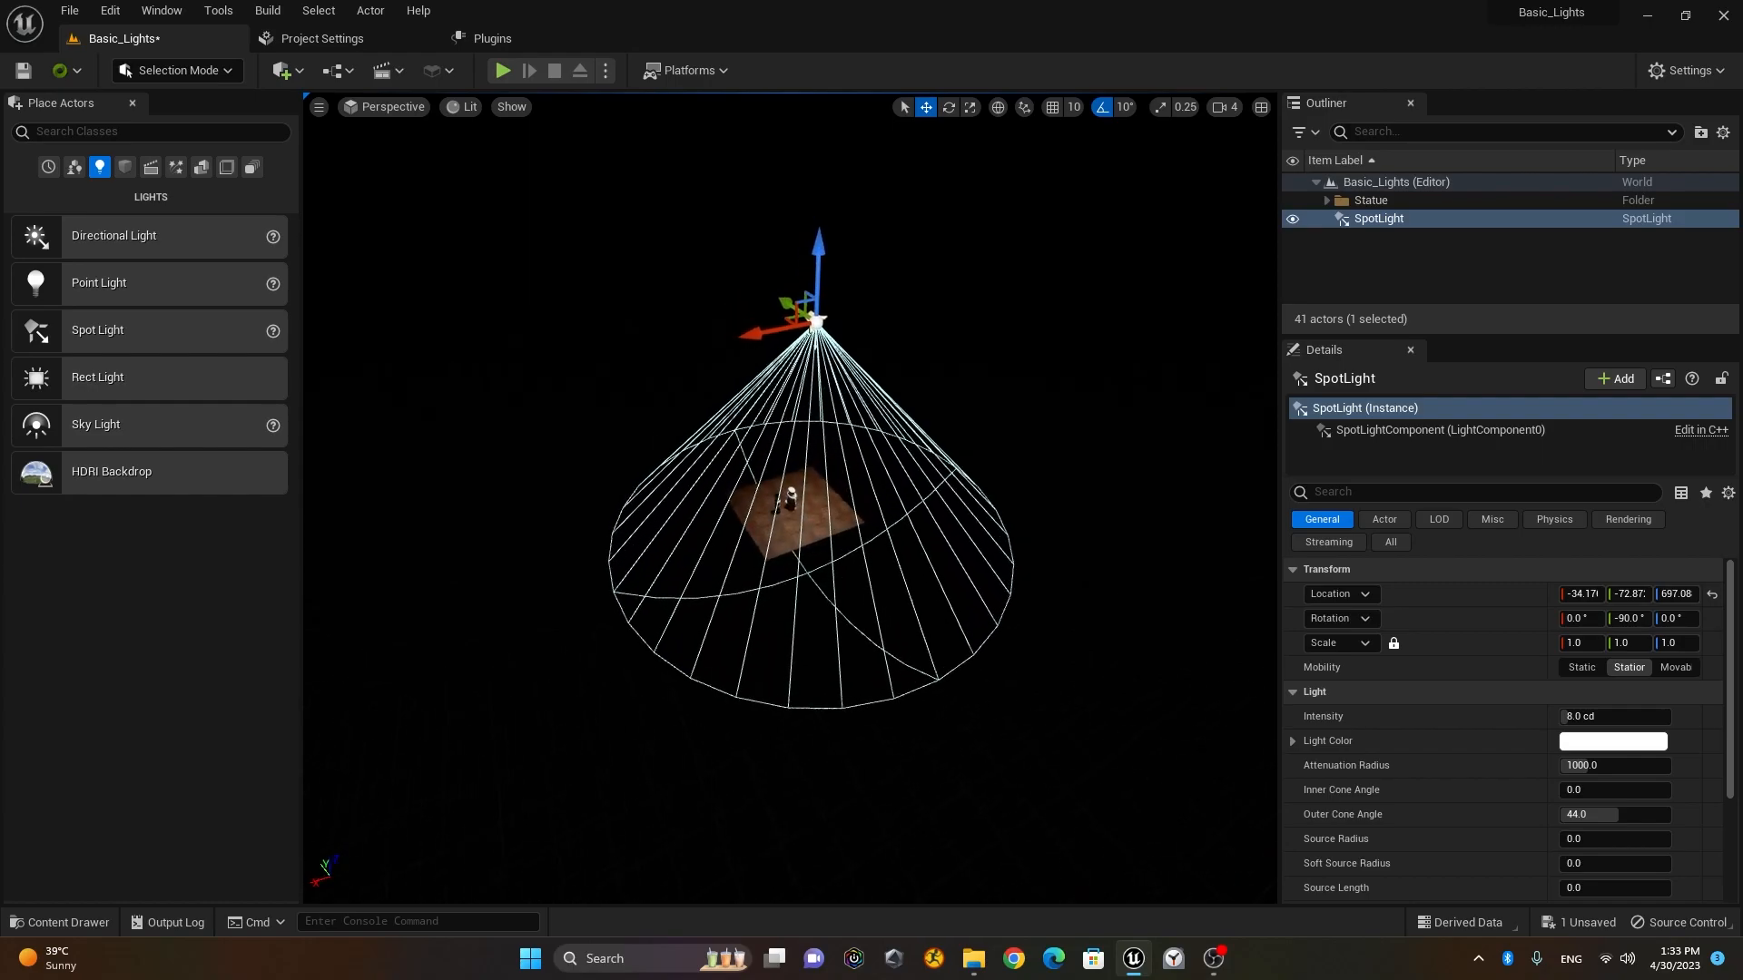
Step: Examine the spot light's source and the full extent of its light cone from several angles and distances
{"action": "left_click_drag", "start_coordinate": [861, 439], "coordinate": [824, 352], "text": "alt"}
{"action": "middle_click_drag", "start_coordinate": [861, 438], "coordinate": [850, 372]}
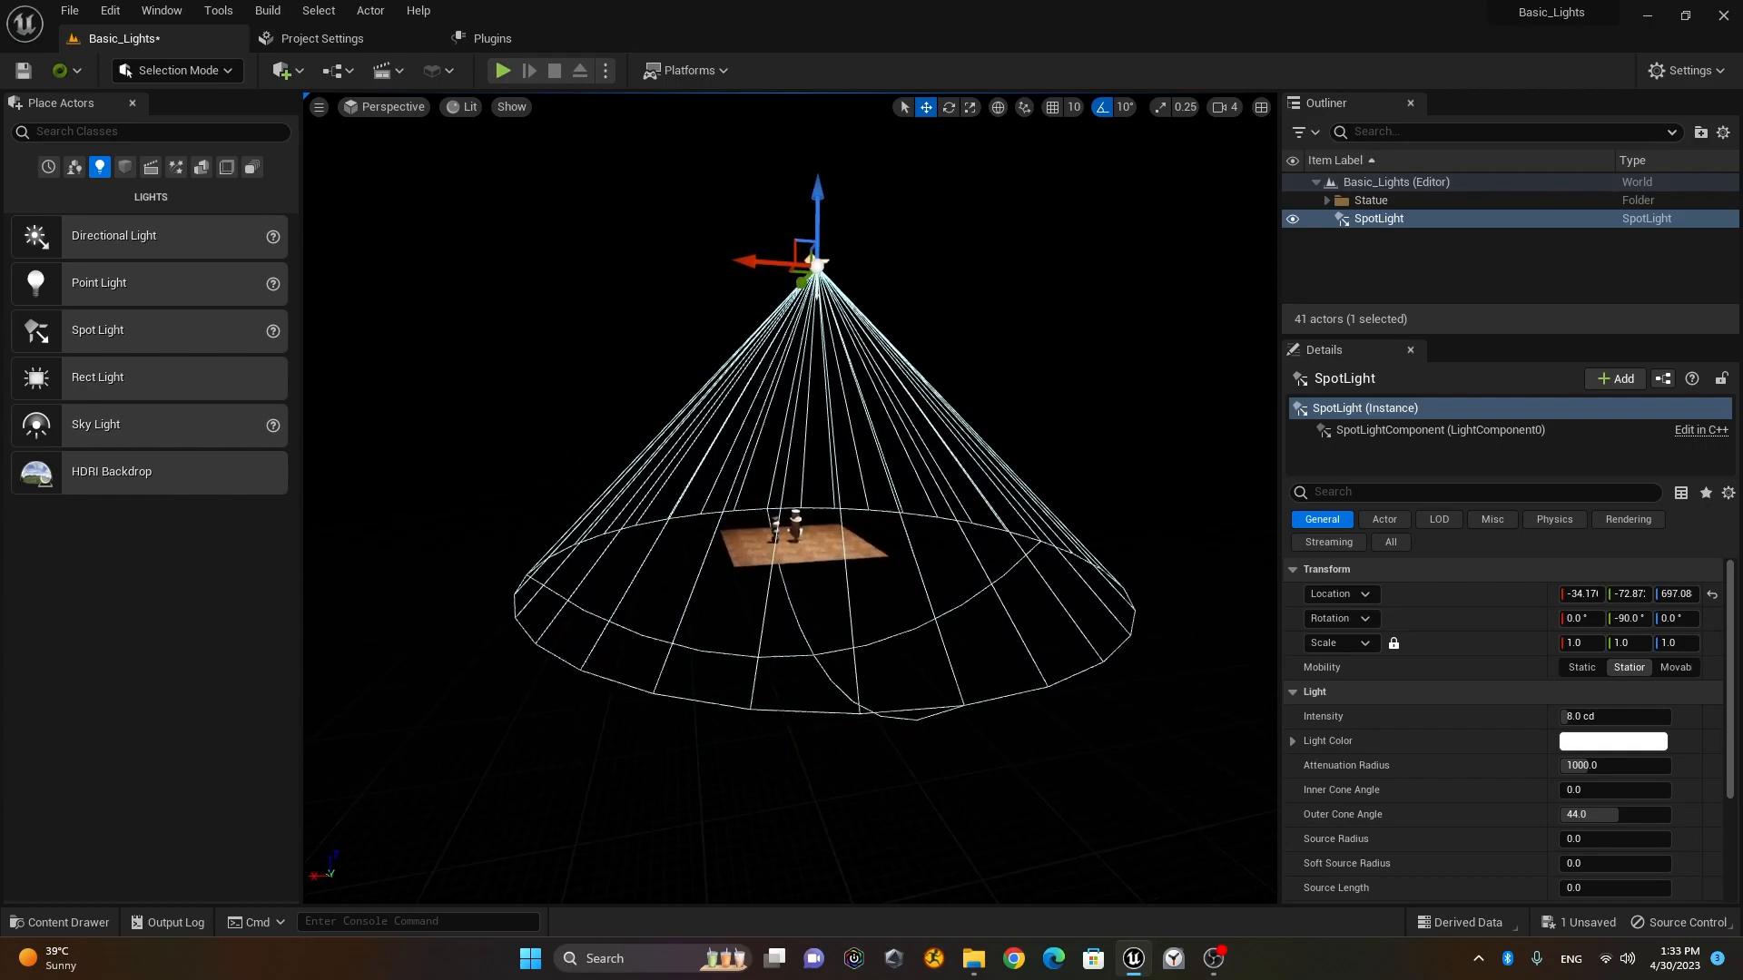
{"action": "scroll", "coordinate": [832, 216], "scroll_direction": "up", "scroll_amount": 5}
{"action": "middle_click_drag", "start_coordinate": [872, 193], "coordinate": [892, 107]}
{"action": "scroll", "coordinate": [824, 328], "scroll_direction": "up", "scroll_amount": 5}
{"action": "scroll", "coordinate": [821, 334], "scroll_direction": "down", "scroll_amount": 2}
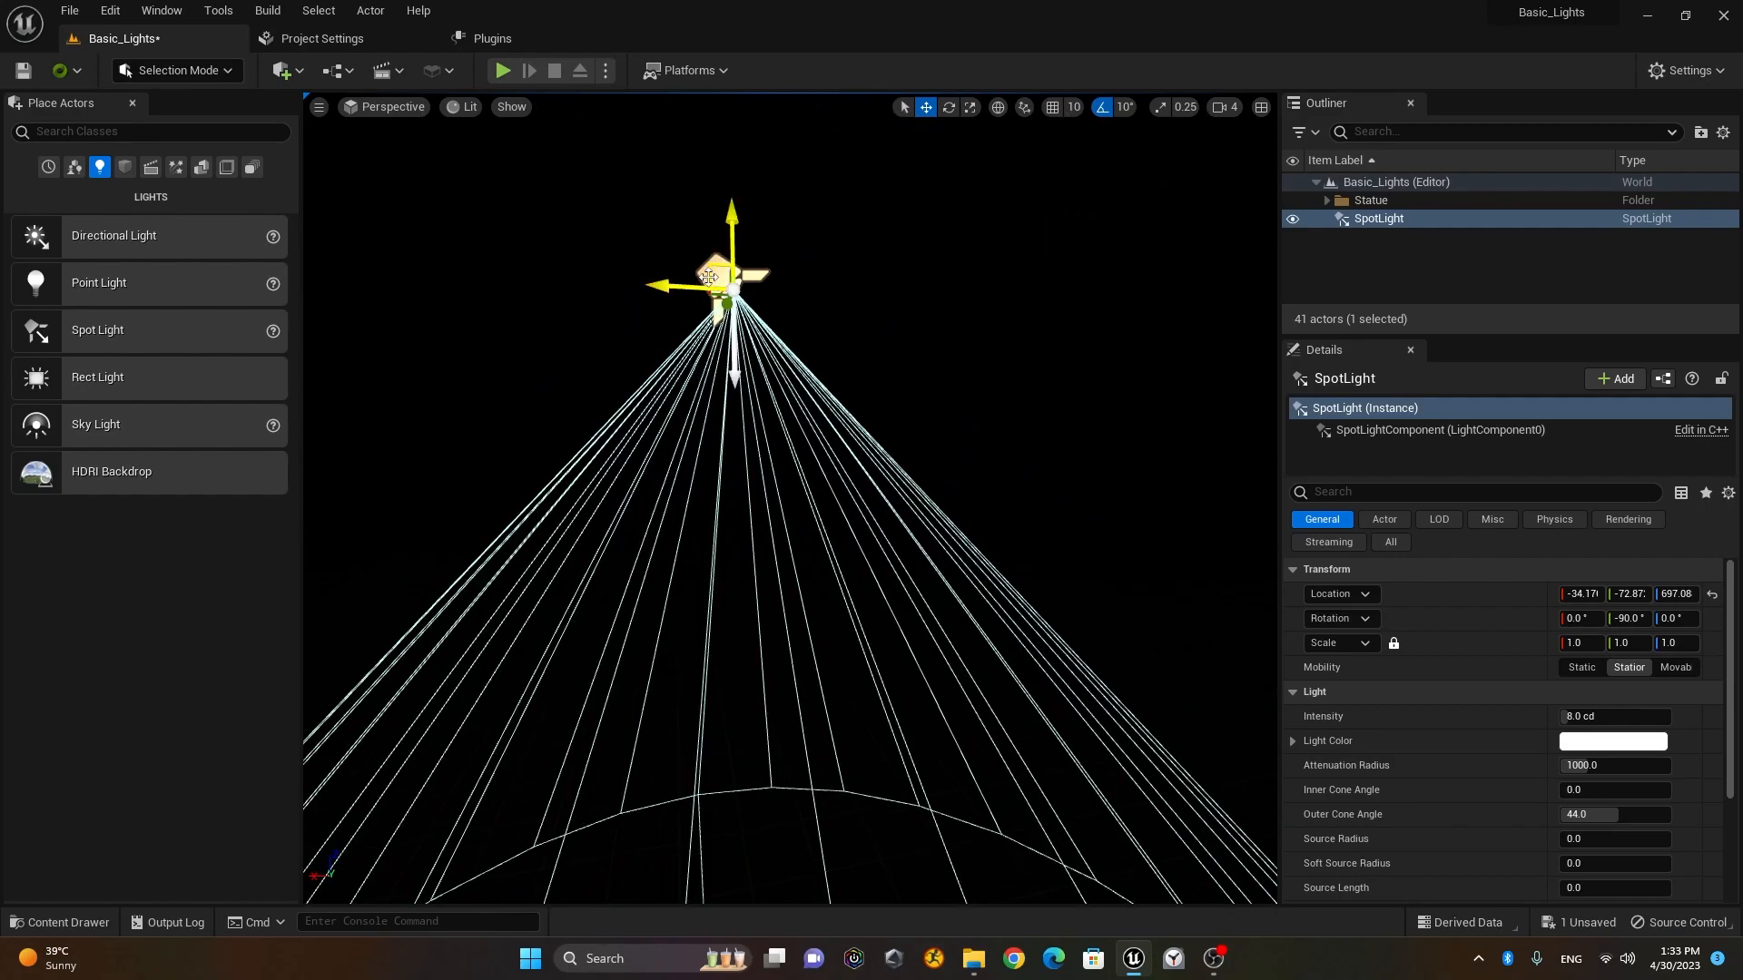
{"action": "scroll", "coordinate": [788, 547], "scroll_direction": "down", "scroll_amount": 3}
{"action": "middle_click_drag", "start_coordinate": [791, 553], "coordinate": [837, 703]}
{"action": "scroll", "coordinate": [837, 708], "scroll_direction": "down", "scroll_amount": 5}
{"action": "left_click_drag", "start_coordinate": [837, 710], "coordinate": [841, 661], "text": "alt"}
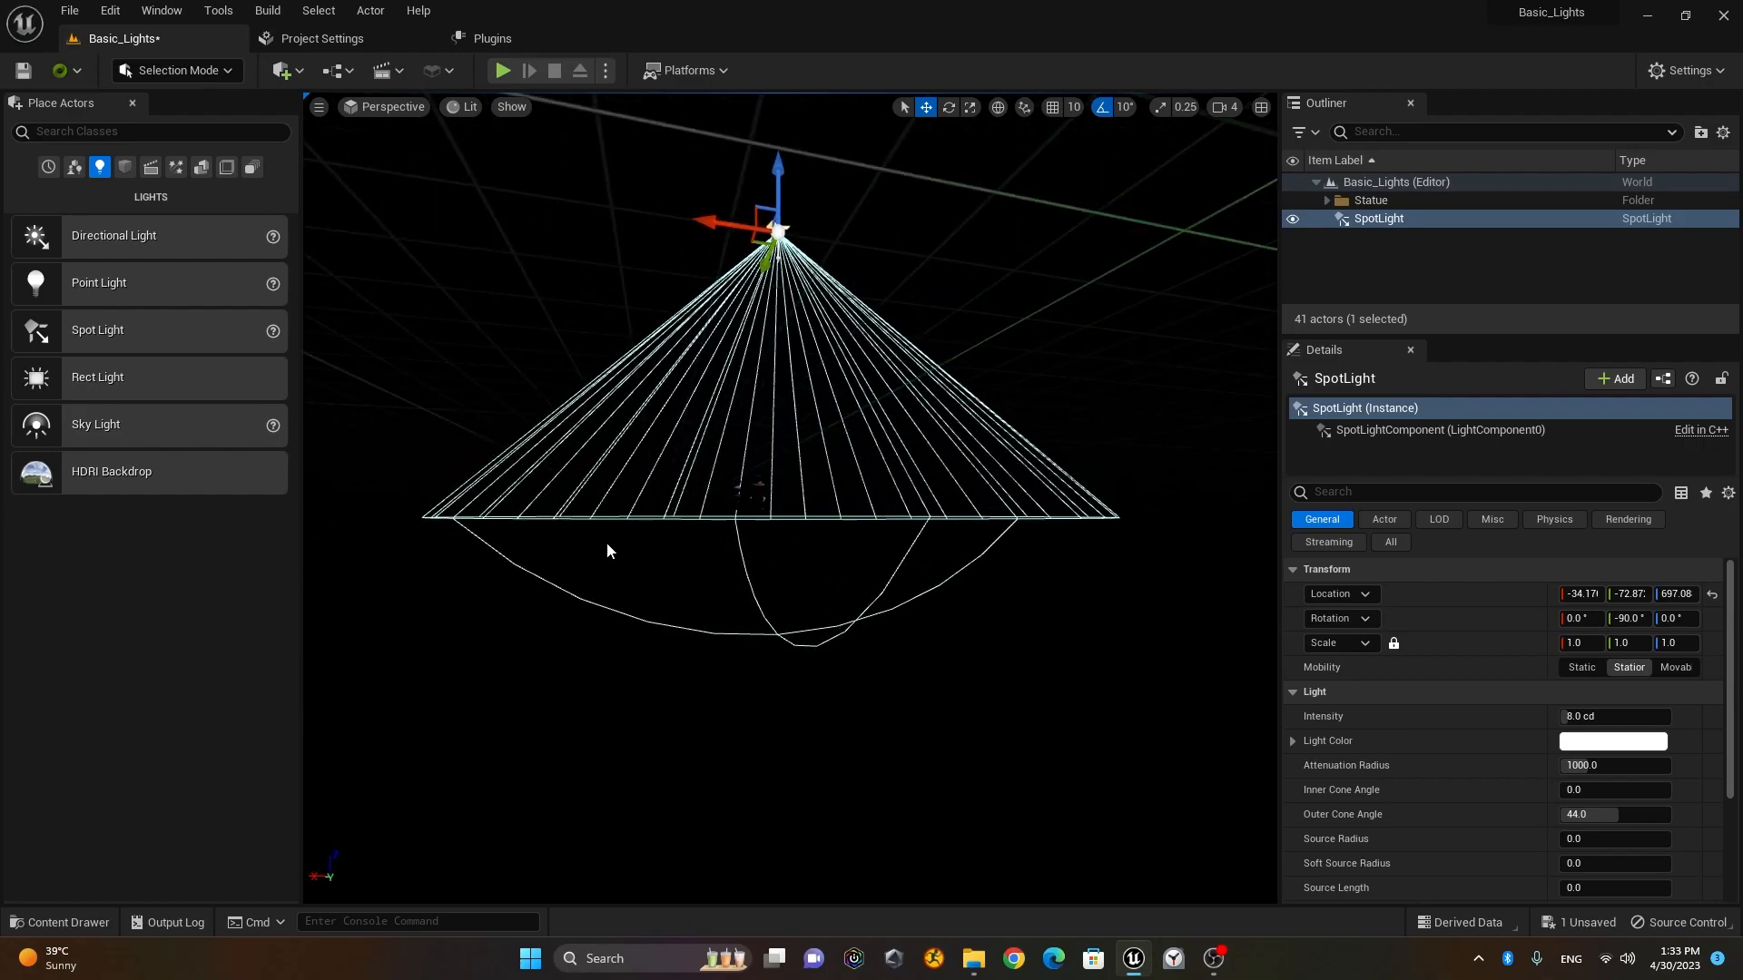
{"action": "left_click_drag", "start_coordinate": [708, 563], "coordinate": [724, 515], "text": "alt"}
Step: Lower the spot light and centre it over the statue and spheres, at about X 15, Y 10, Z 389
{"action": "left_click_drag", "start_coordinate": [791, 243], "coordinate": [803, 468]}
{"action": "scroll", "coordinate": [805, 469], "scroll_direction": "up", "scroll_amount": 6}
{"action": "left_click_drag", "start_coordinate": [799, 252], "coordinate": [396, 463]}
{"action": "left_click_drag", "start_coordinate": [824, 321], "coordinate": [736, 324]}
{"action": "left_click_drag", "start_coordinate": [745, 408], "coordinate": [481, 454], "text": "alt"}
{"action": "left_click_drag", "start_coordinate": [729, 389], "coordinate": [681, 343], "text": "alt"}
{"action": "left_click_drag", "start_coordinate": [547, 397], "coordinate": [595, 383], "text": "alt"}
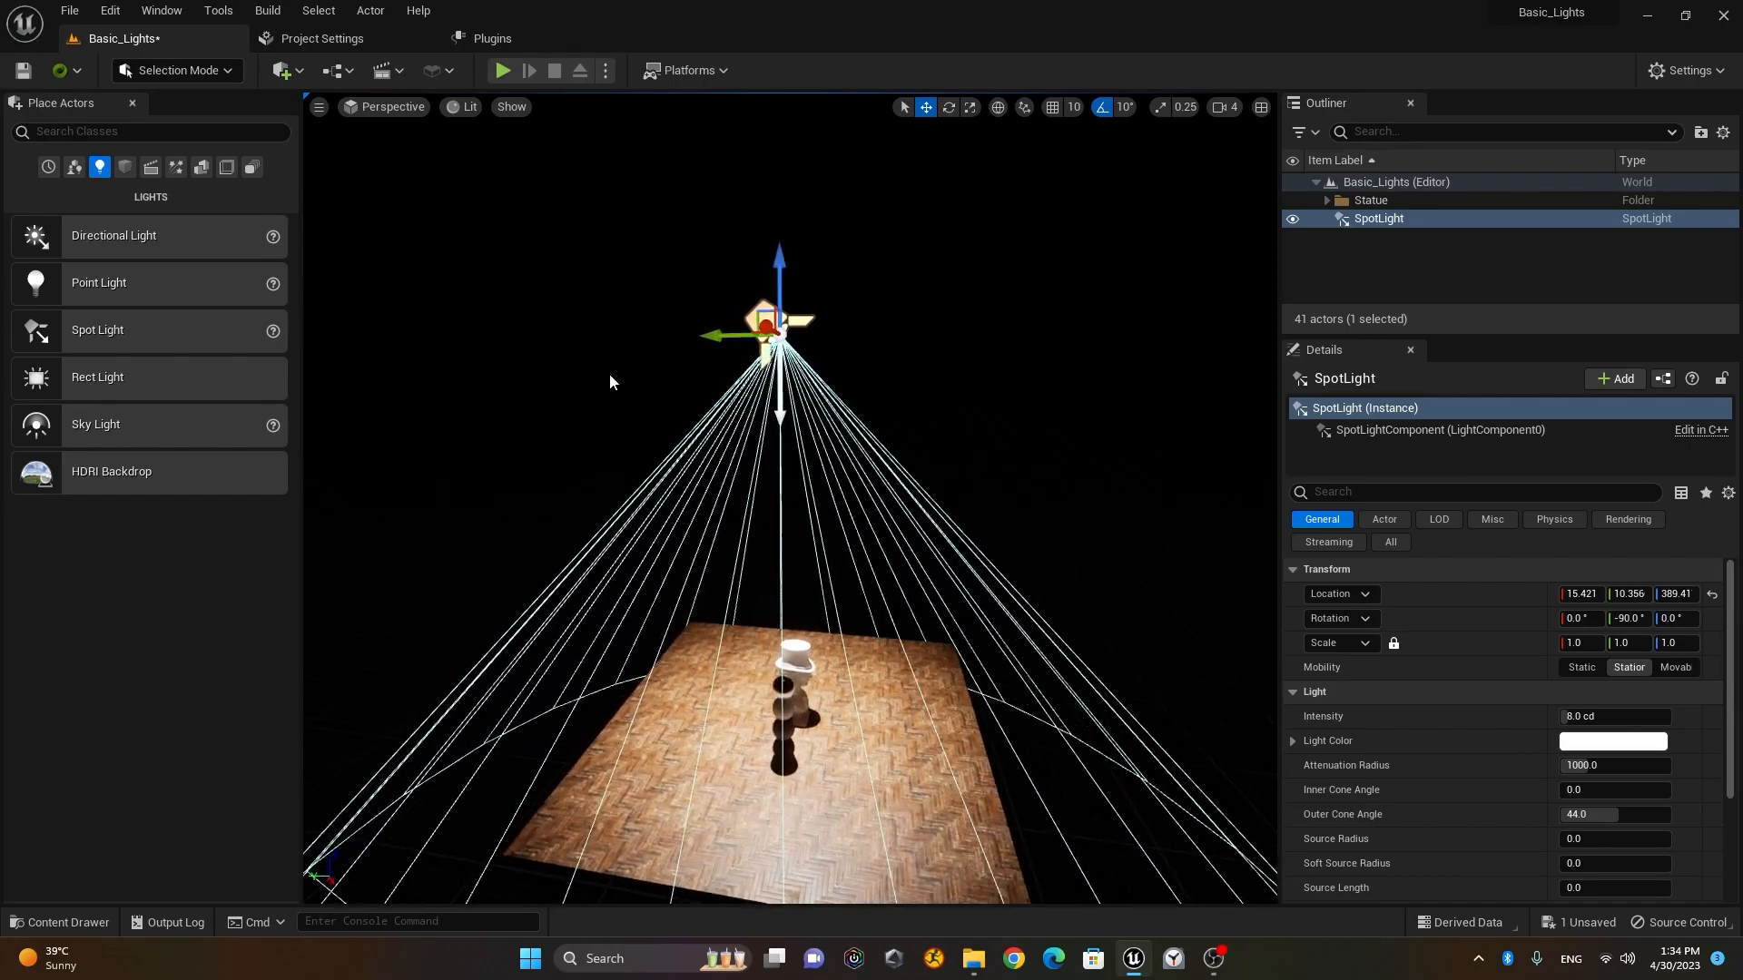
Step: Move the spot light along Y to about -41 and tilt it 60° to a pitch of -30°
{"action": "left_click_drag", "start_coordinate": [700, 339], "coordinate": [758, 346]}
{"action": "left_click_drag", "start_coordinate": [935, 526], "coordinate": [941, 504], "text": "alt"}
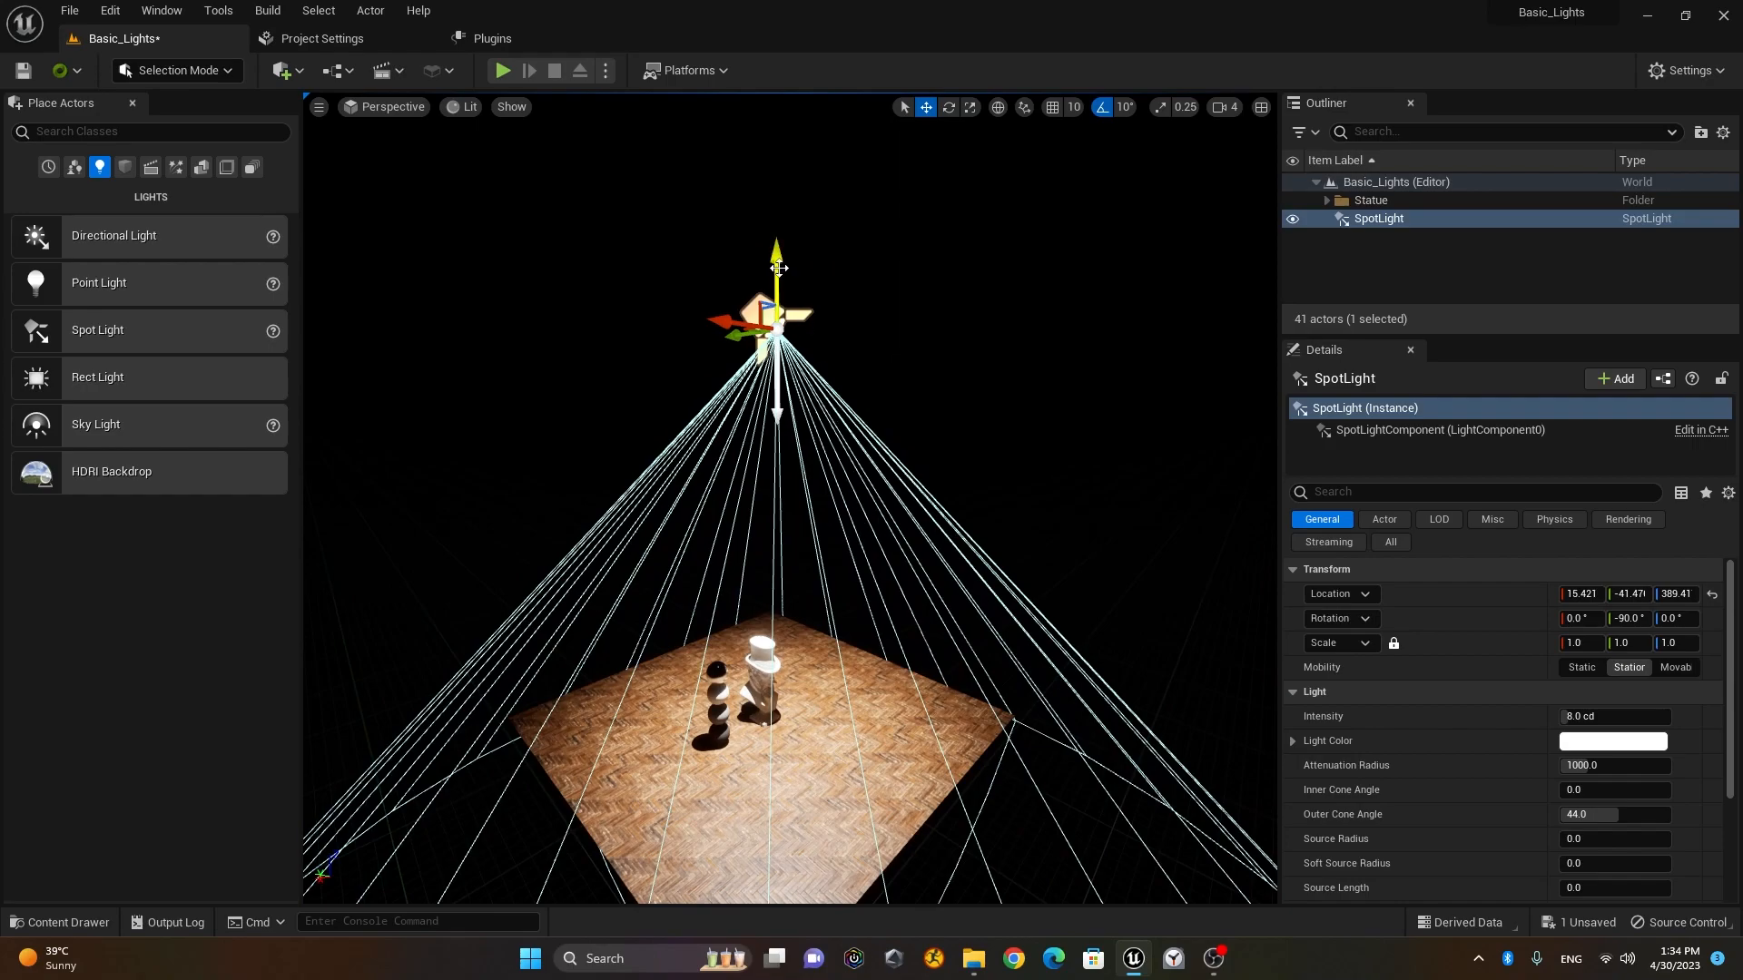
{"action": "key", "text": "e"}
{"action": "left_click_drag", "start_coordinate": [841, 373], "coordinate": [854, 247]}
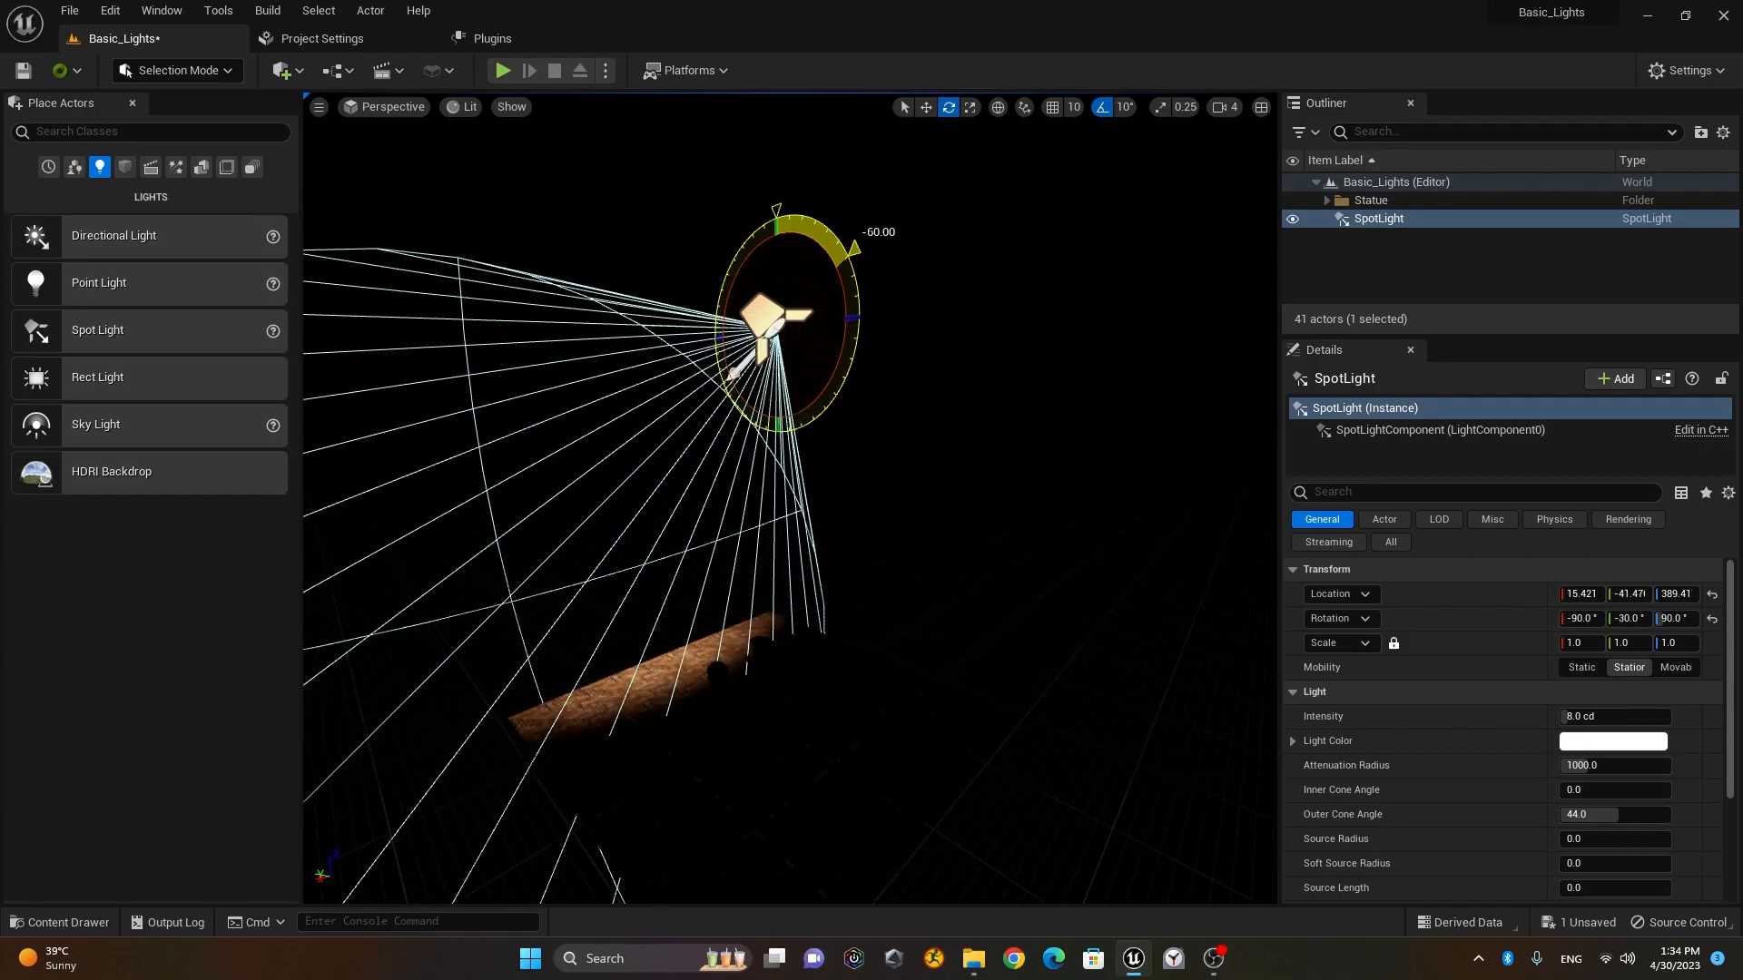
Step: Lower the spot light to a height of about 180 and pull it back along Y to about -273
{"action": "key", "text": "w"}
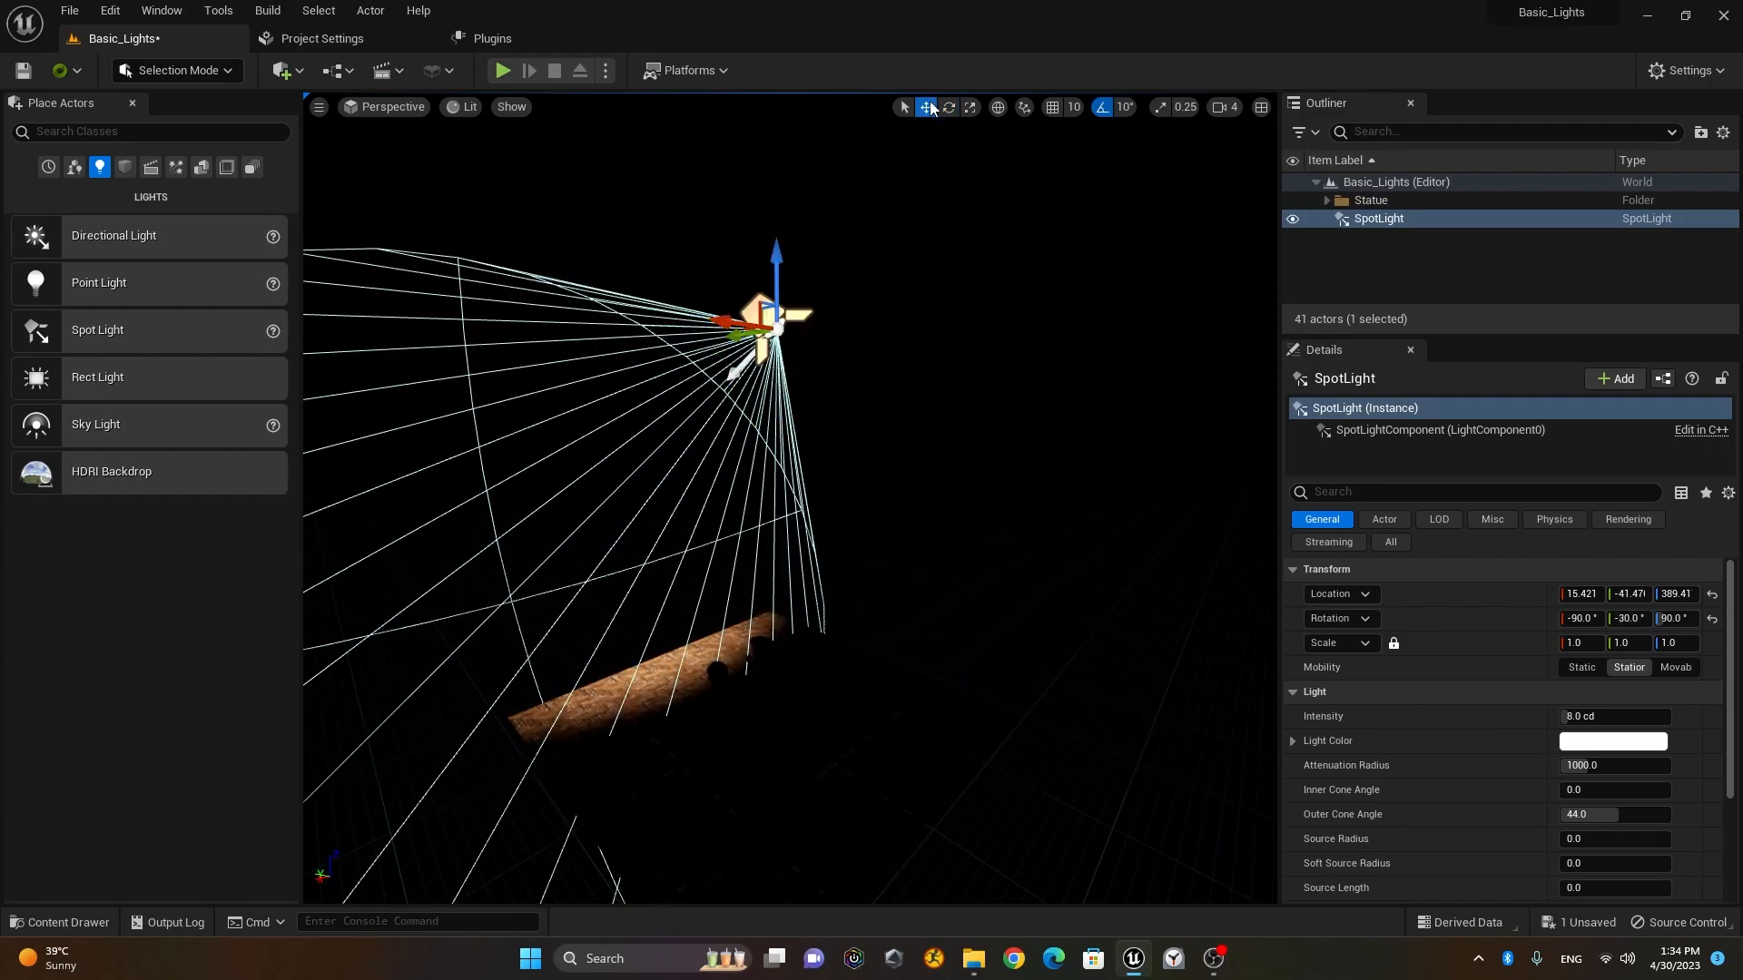
{"action": "left_click_drag", "start_coordinate": [786, 265], "coordinate": [786, 403]}
{"action": "right_click_drag", "start_coordinate": [737, 511], "coordinate": [645, 562]}
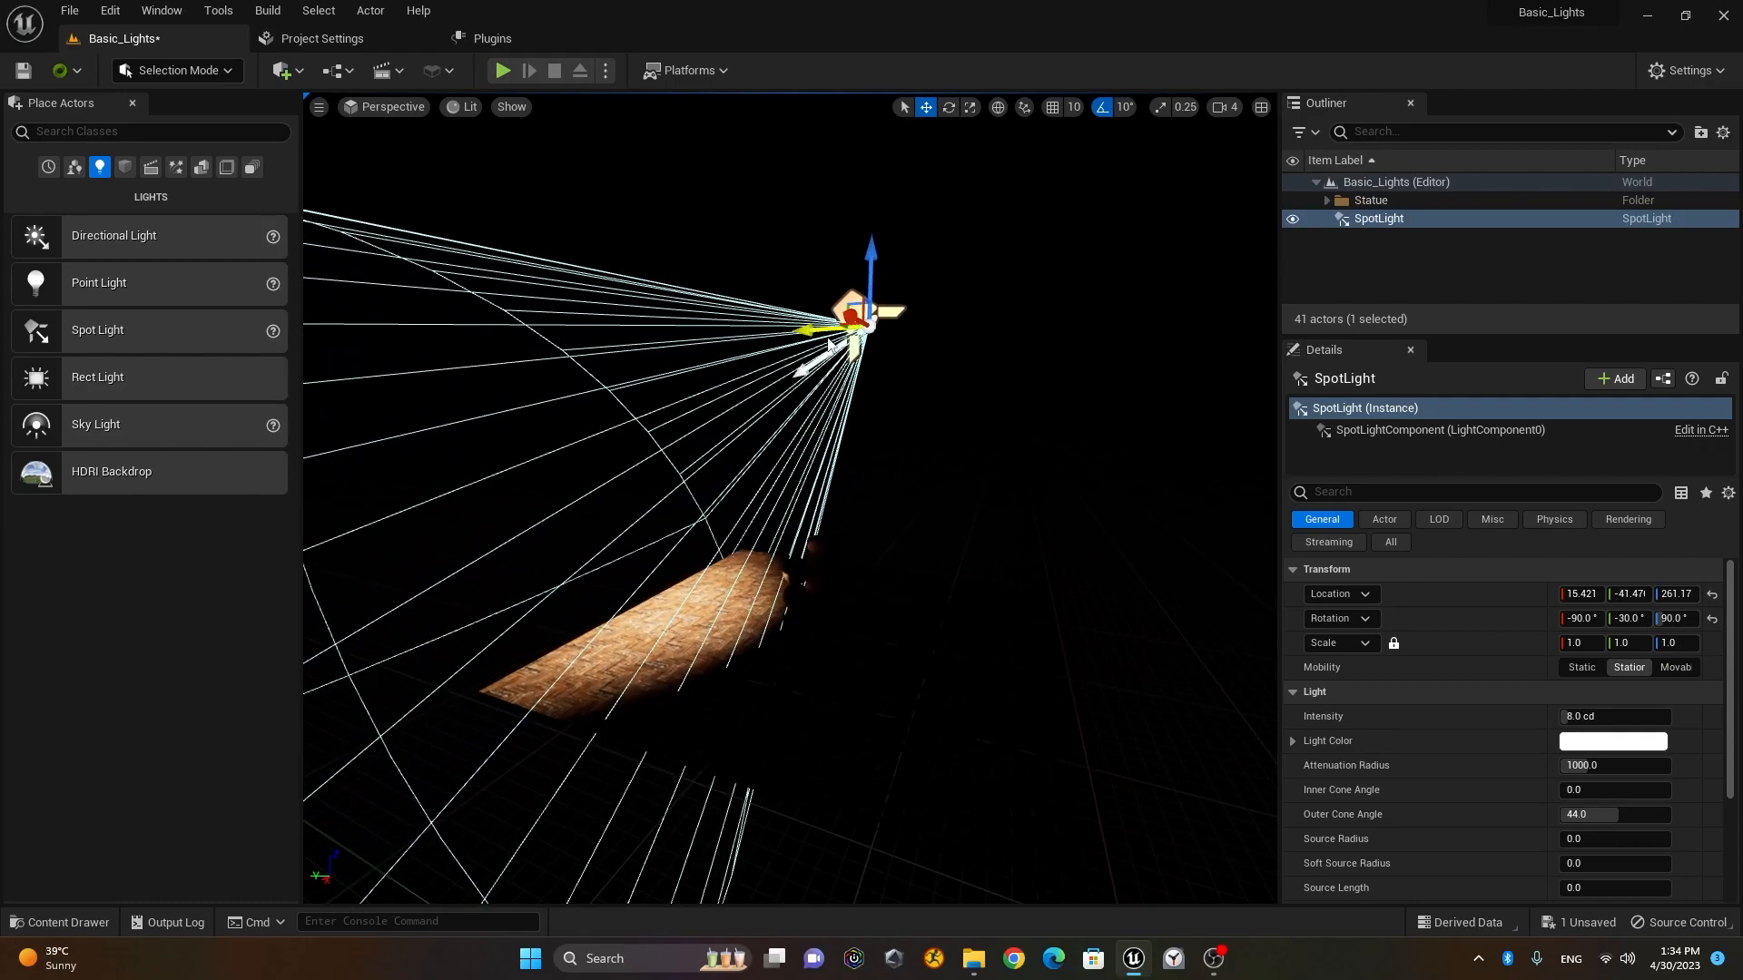
{"action": "left_click_drag", "start_coordinate": [812, 328], "coordinate": [978, 329]}
{"action": "left_click_drag", "start_coordinate": [1056, 263], "coordinate": [1169, 440]}
{"action": "right_click_drag", "start_coordinate": [935, 587], "coordinate": [799, 581]}
Step: Turn the spot light's yaw to 40° and reposition it to about X -176, Y -160 beside the statue
{"action": "key", "text": "e"}
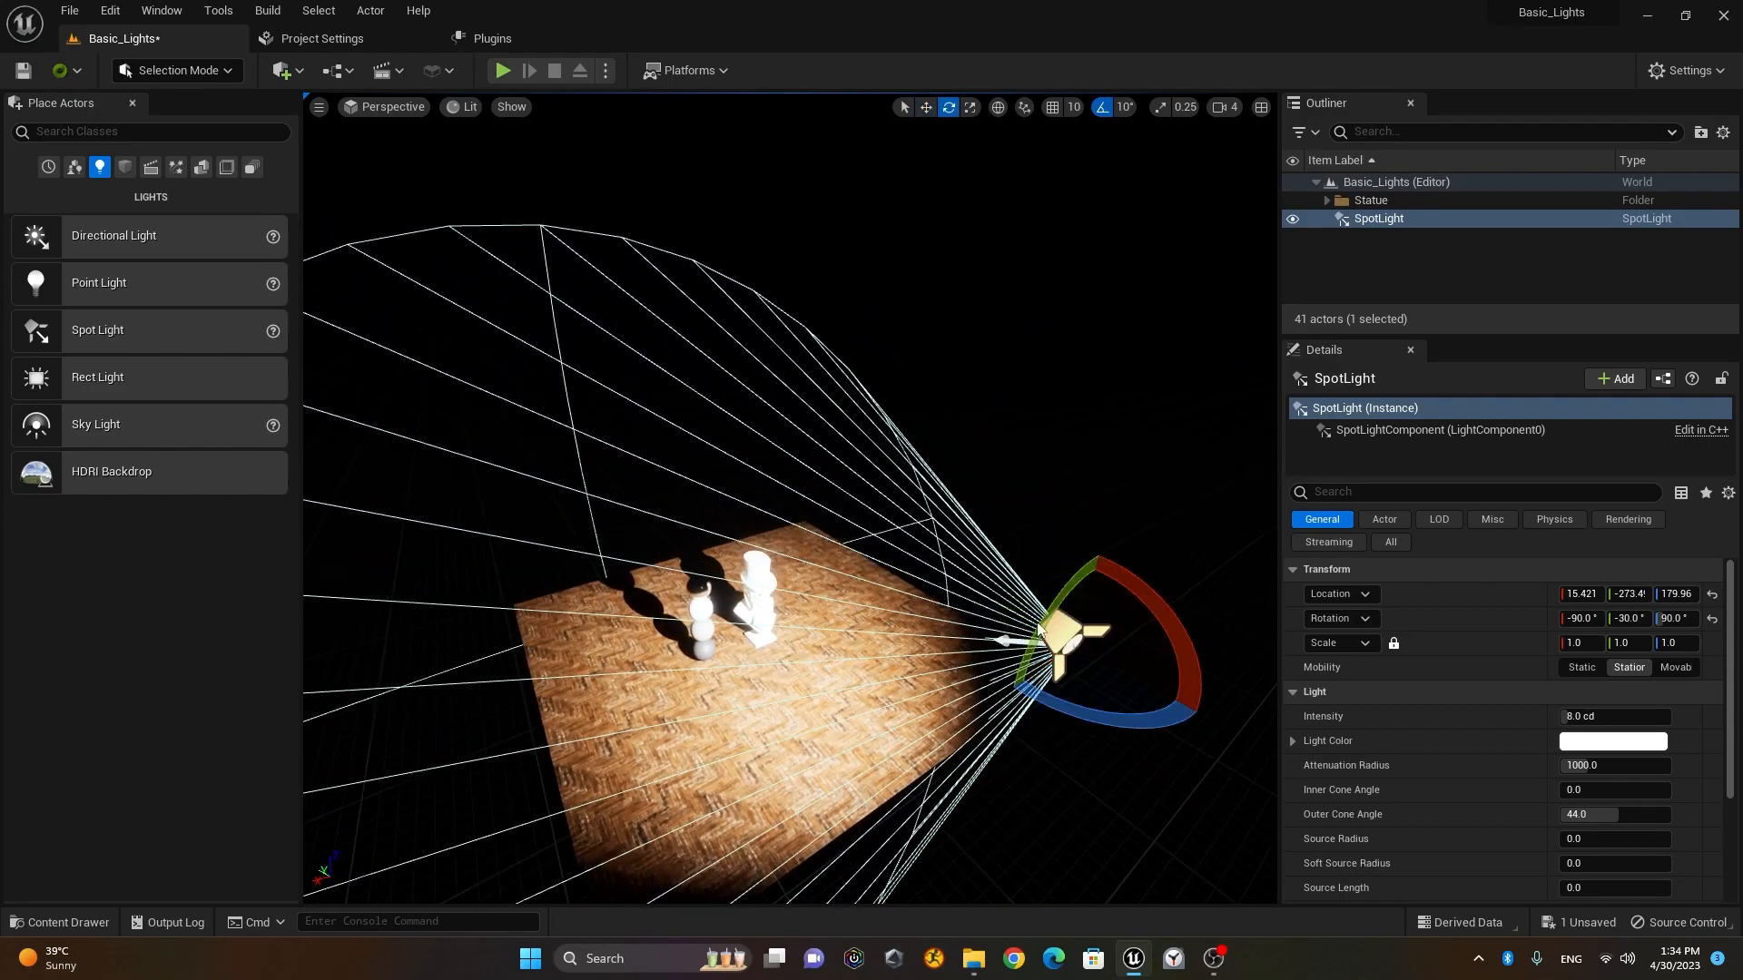
{"action": "left_click_drag", "start_coordinate": [1112, 713], "coordinate": [1079, 708]}
{"action": "key", "text": "w"}
{"action": "mouse_move", "coordinate": [1029, 618]}
{"action": "right_mouse_down"}
{"action": "mouse_move", "coordinate": [953, 581]}
{"action": "mouse_move", "coordinate": [1029, 618]}
{"action": "right_mouse_up"}
{"action": "left_click_drag", "start_coordinate": [1041, 688], "coordinate": [971, 493]}
{"action": "left_click_drag", "start_coordinate": [734, 710], "coordinate": [676, 608], "text": "alt"}
{"action": "right_click_drag", "start_coordinate": [735, 709], "coordinate": [691, 708]}
{"action": "right_click_drag", "start_coordinate": [898, 653], "coordinate": [898, 653]}
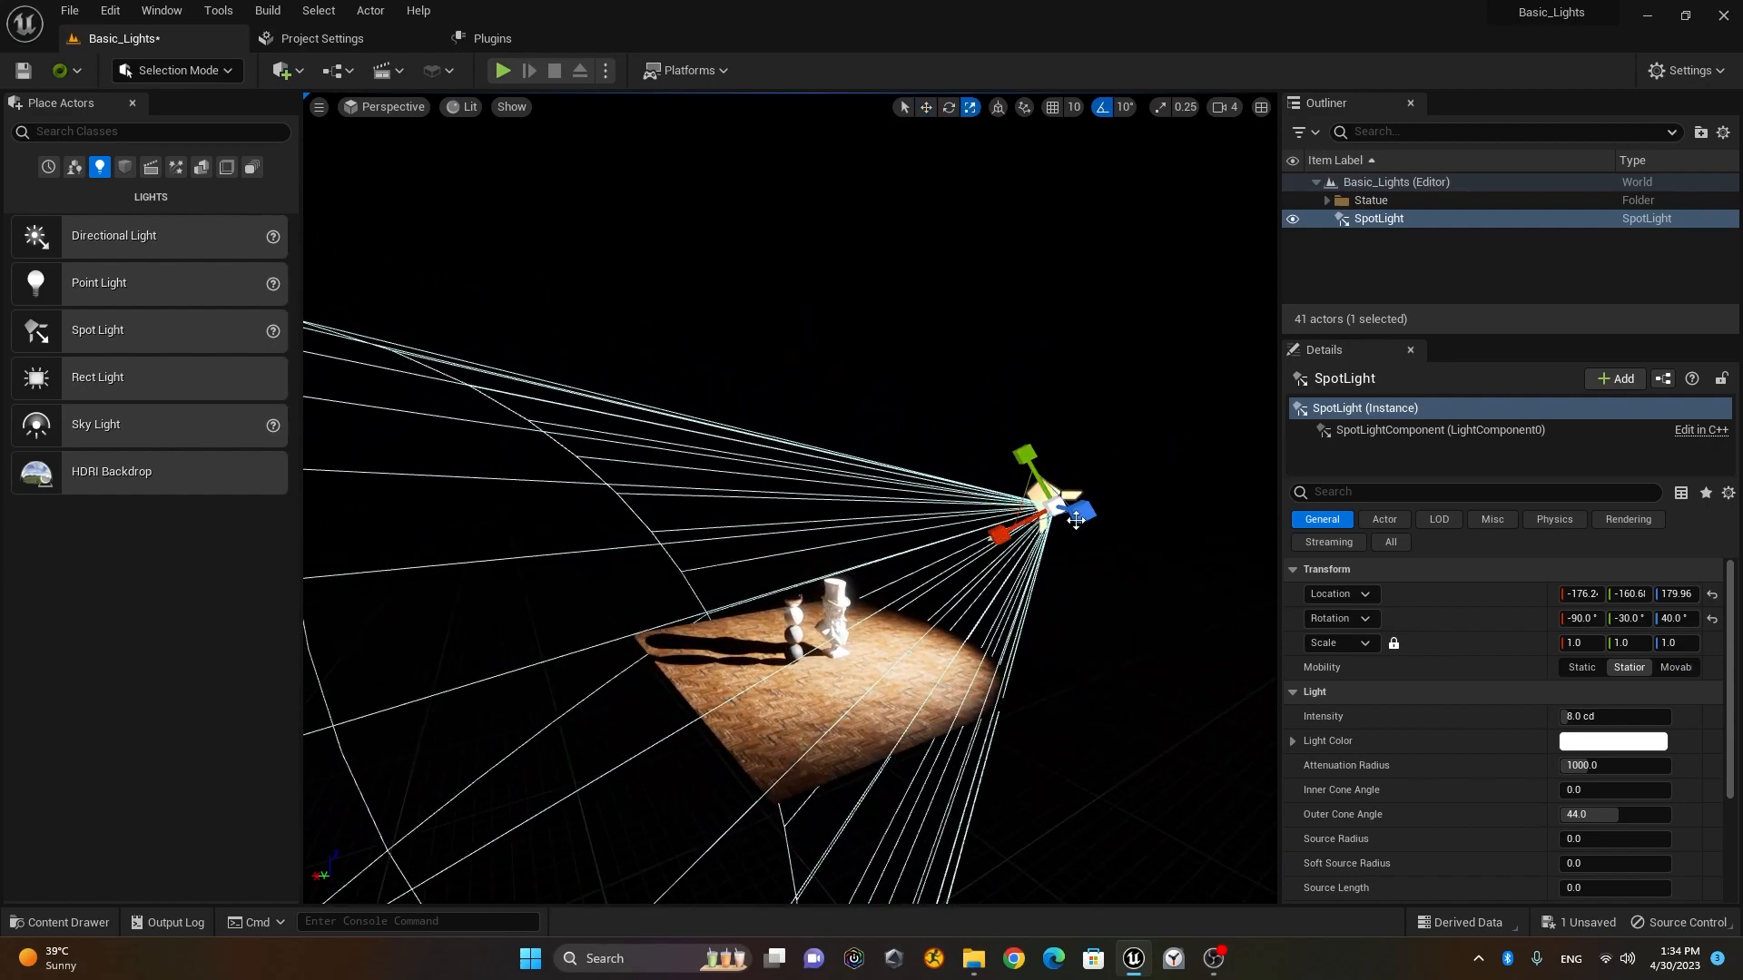
Step: Scale the spot light in the viewport to an attenuation radius of about 652
{"action": "left_click_drag", "start_coordinate": [1054, 507], "coordinate": [988, 530]}
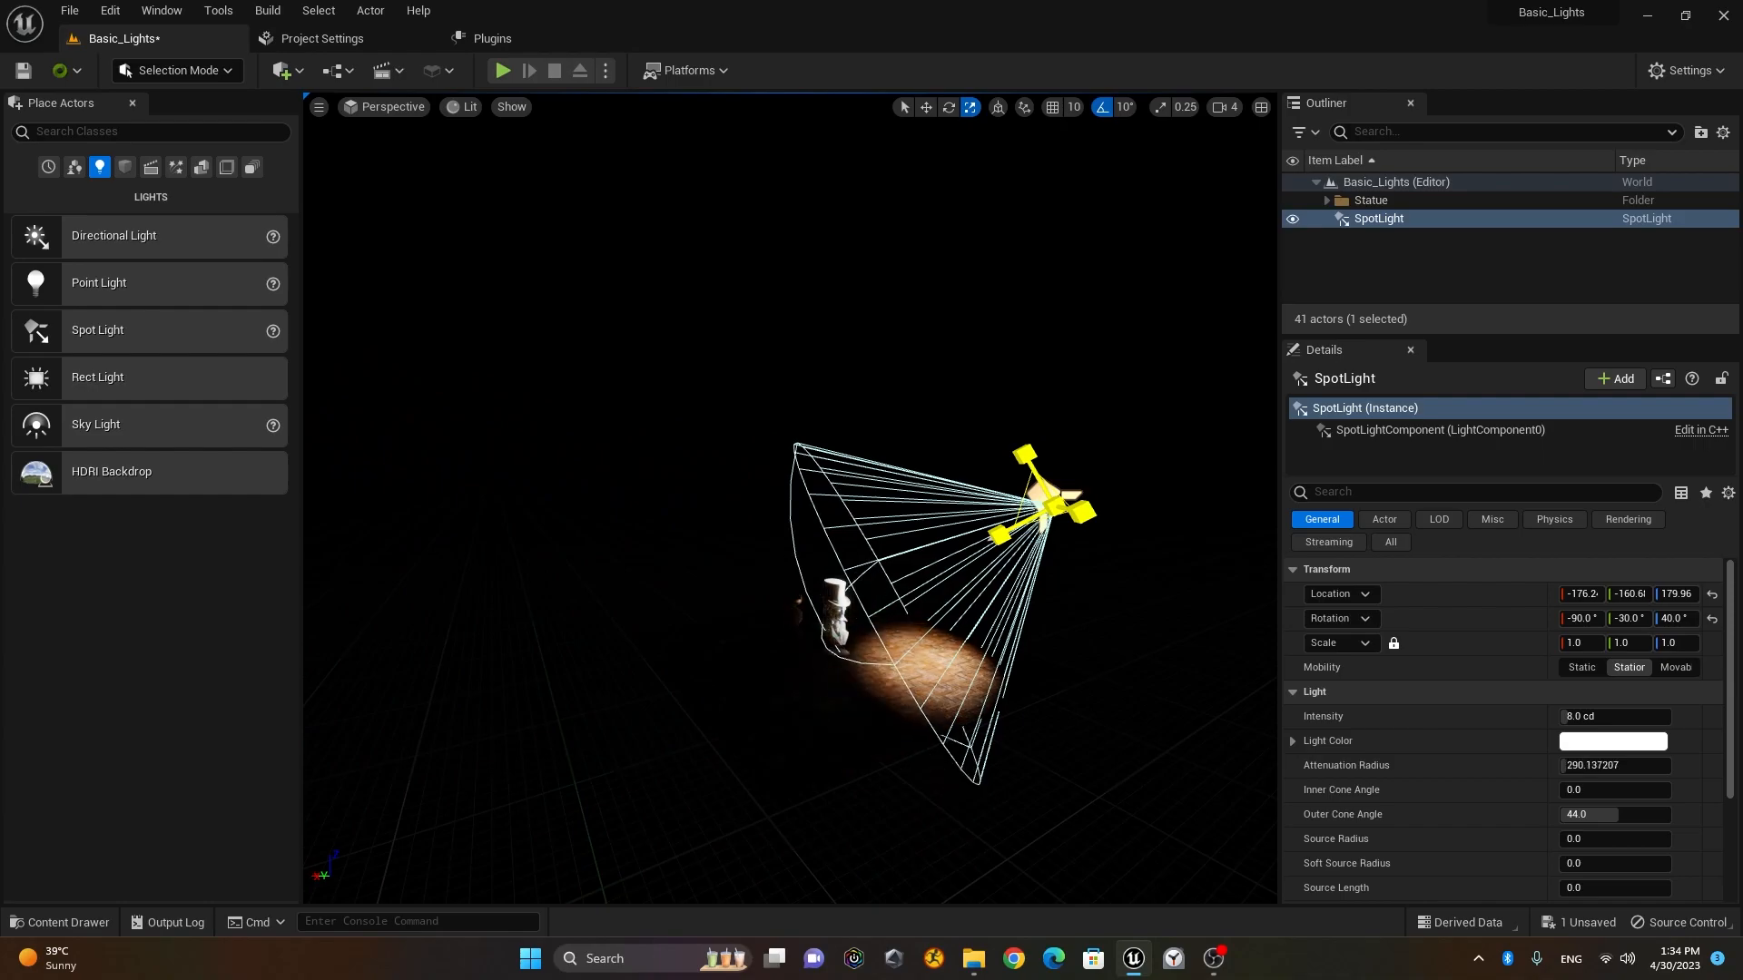
{"action": "left_click_drag", "start_coordinate": [988, 530], "coordinate": [992, 529]}
{"action": "right_click_drag", "start_coordinate": [995, 528], "coordinate": [998, 532]}
{"action": "key", "text": "w"}
{"action": "key", "text": "s"}
{"action": "right_click_drag", "start_coordinate": [810, 612], "coordinate": [810, 613]}
{"action": "key", "text": "w"}
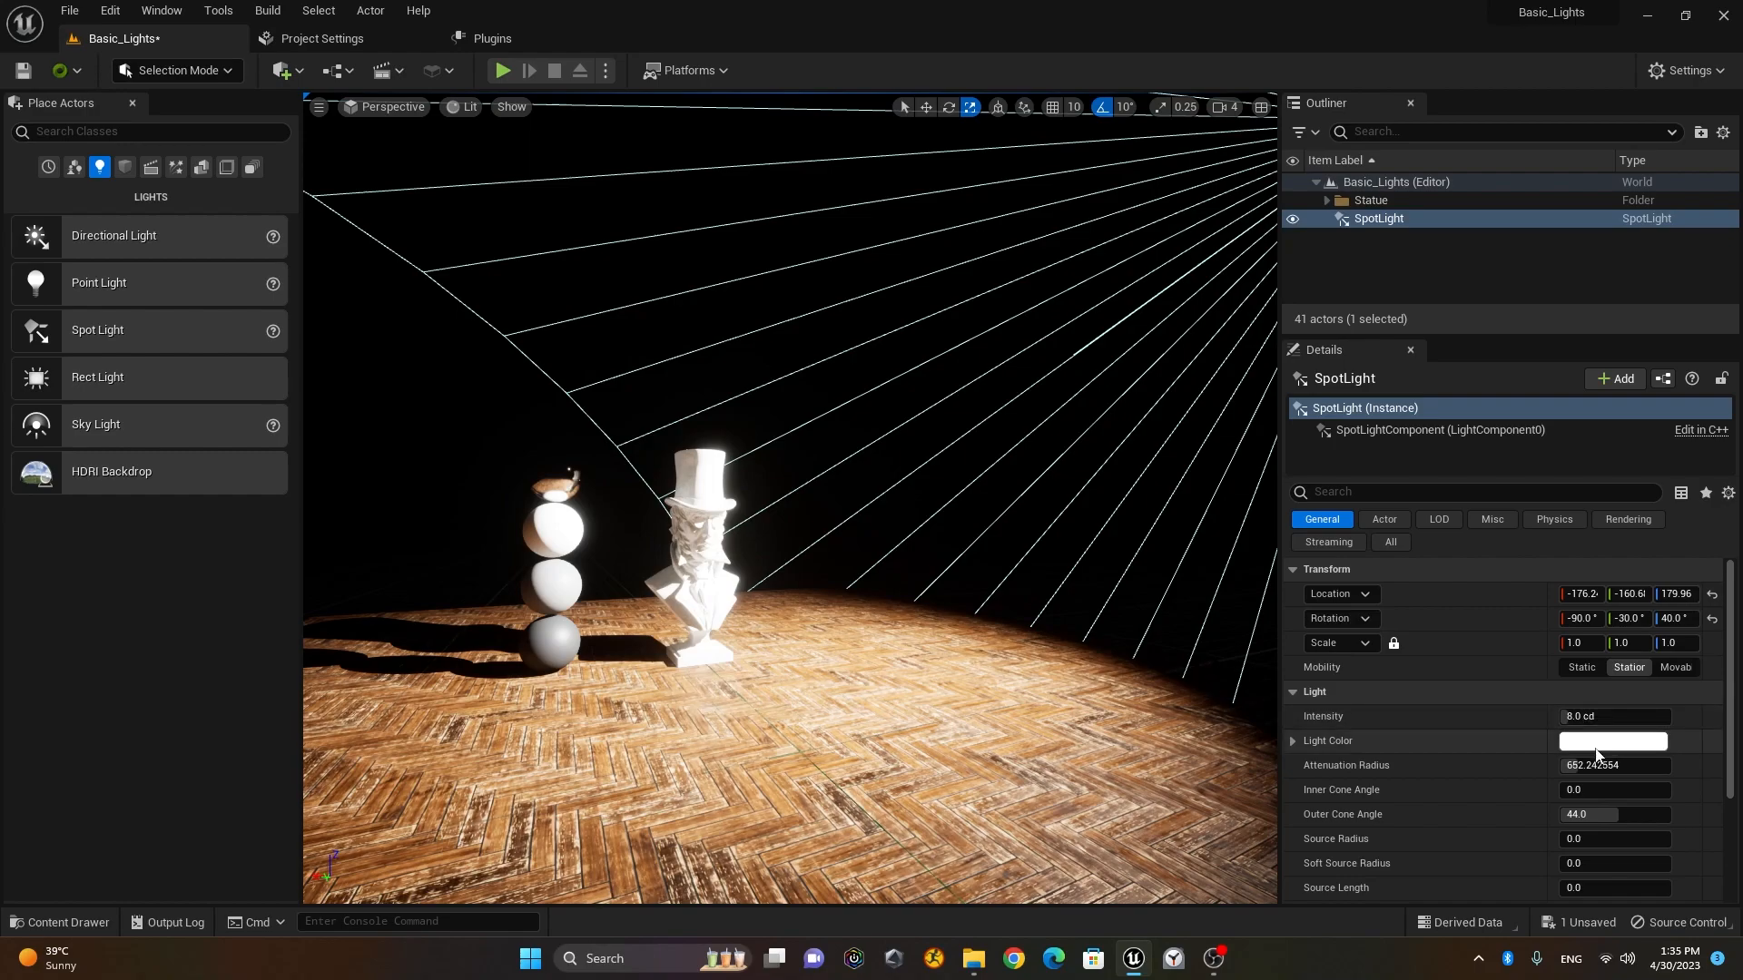
Step: Set the spot light's inner cone angle to about 24.4, outer cone angle to about 37 and source radius to about 13.5
{"action": "scroll", "coordinate": [1534, 773], "scroll_direction": "down", "scroll_amount": 1}
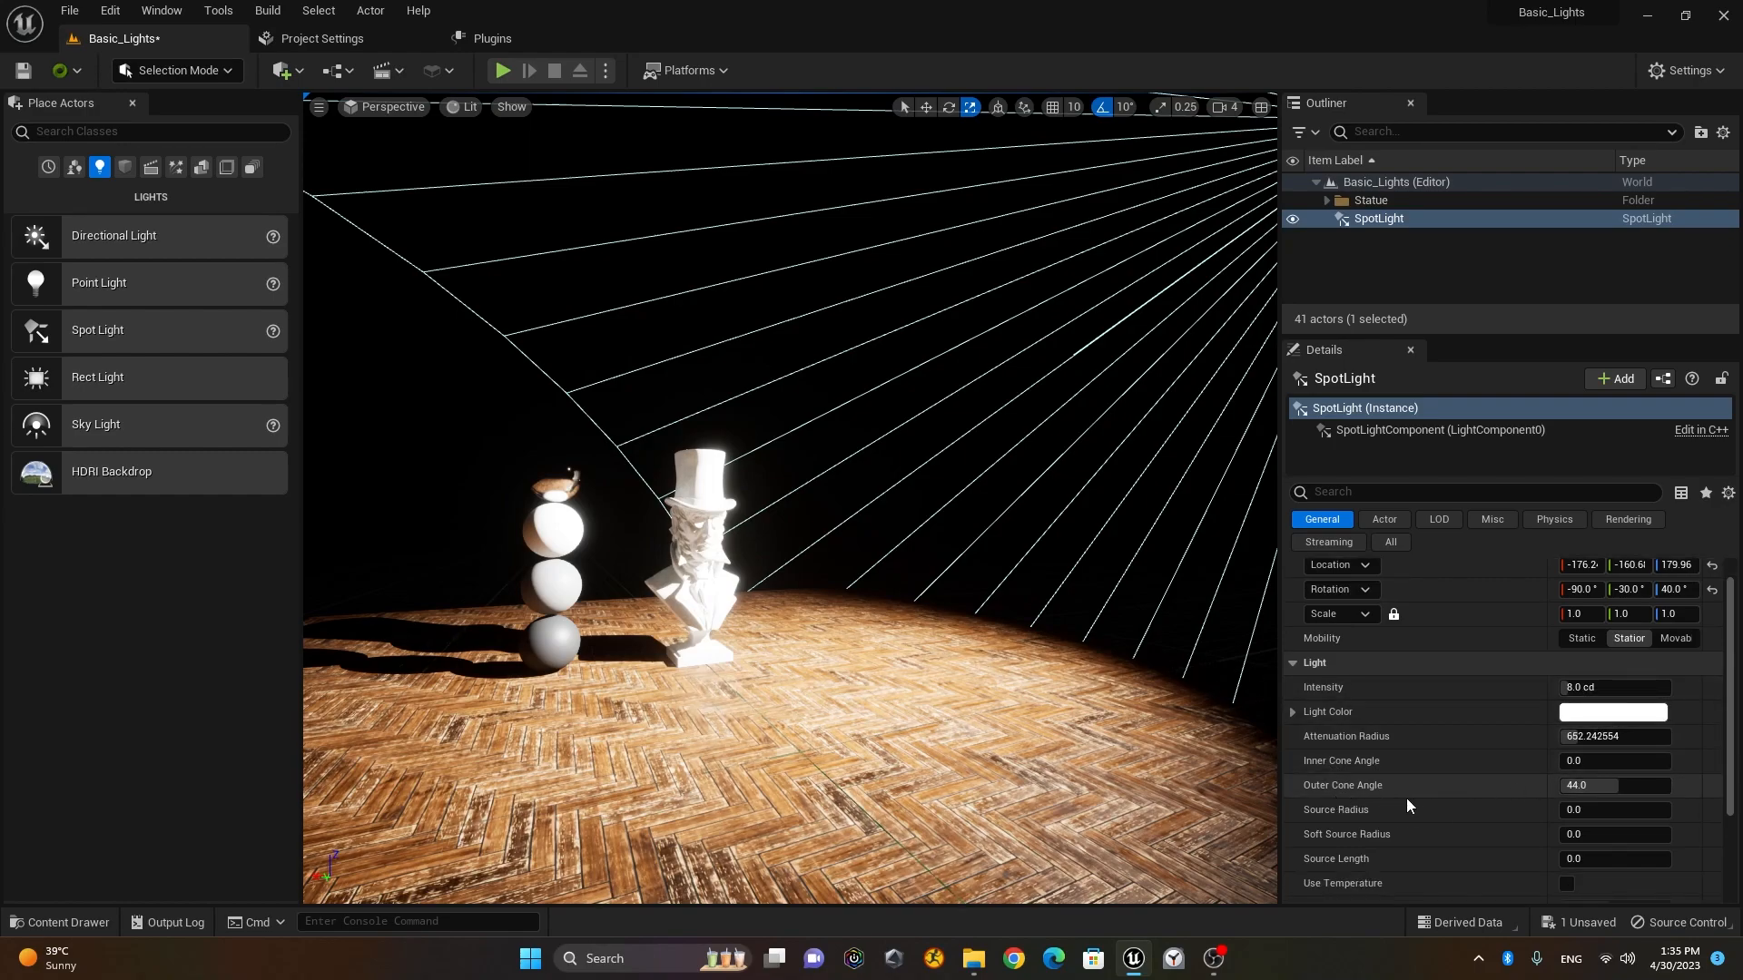
{"action": "scroll", "coordinate": [848, 688], "scroll_direction": "down", "scroll_amount": 5}
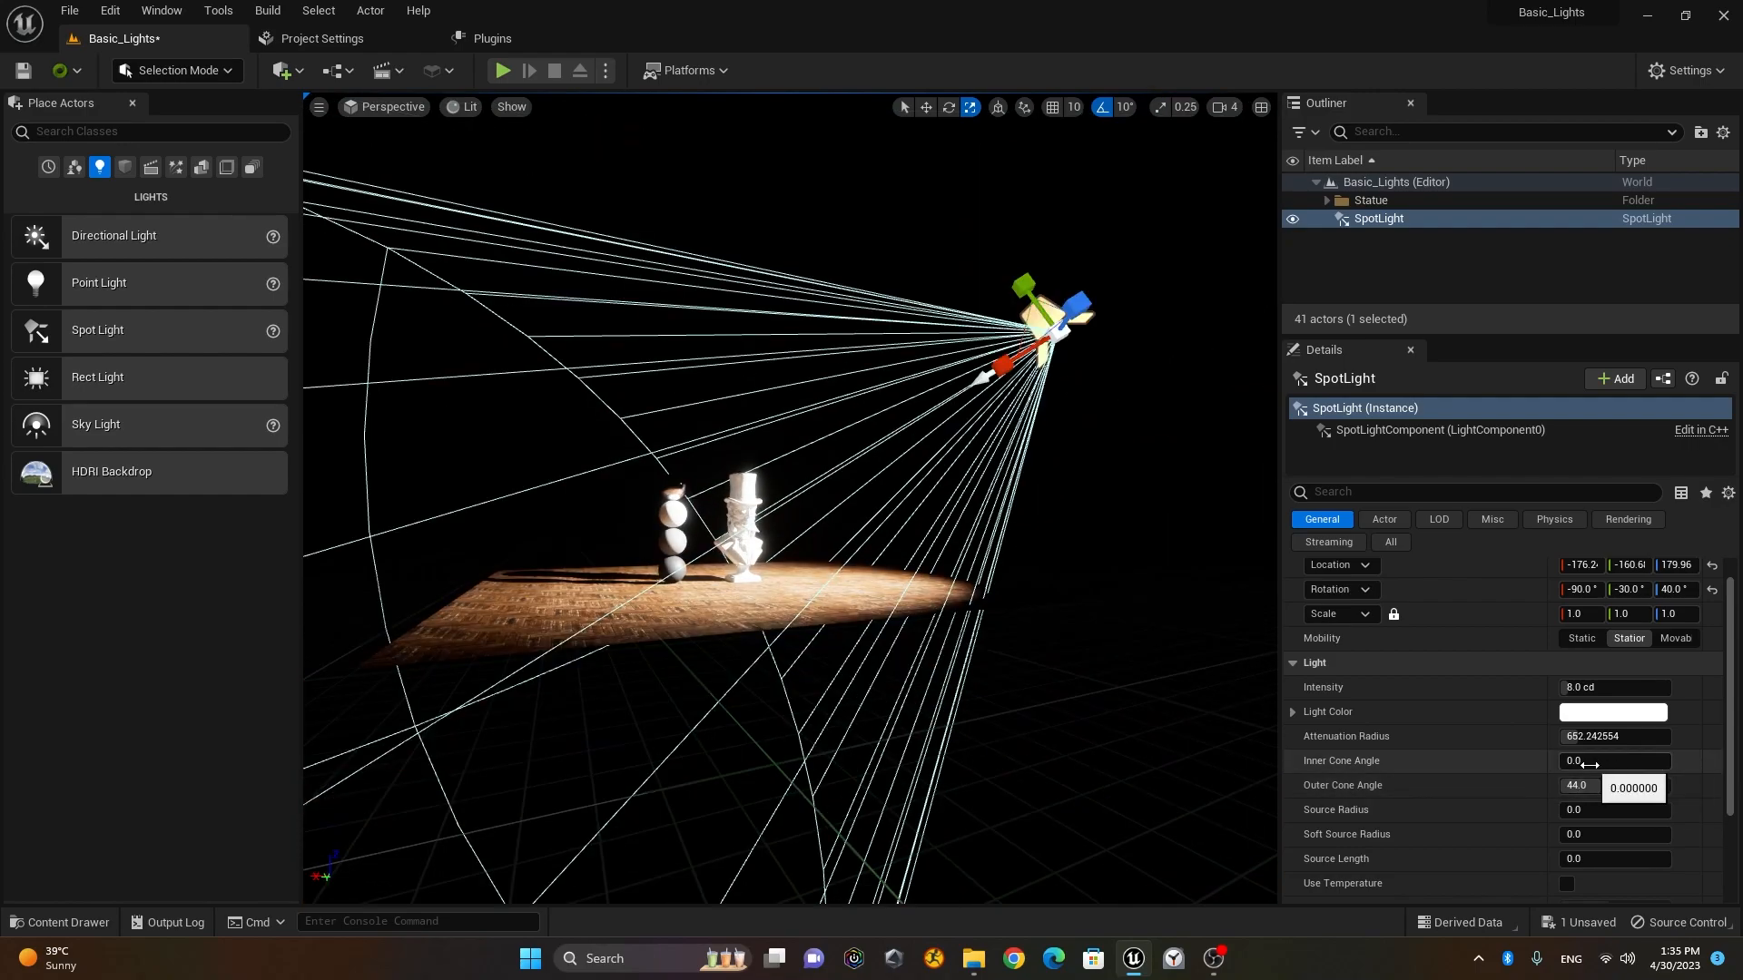
{"action": "mouse_move", "coordinate": [1585, 763]}
{"action": "left_mouse_down"}
{"action": "mouse_move", "coordinate": [1609, 764]}
{"action": "mouse_move", "coordinate": [1570, 762]}
{"action": "mouse_move", "coordinate": [1632, 787]}
{"action": "mouse_move", "coordinate": [1609, 786]}
{"action": "left_mouse_up"}
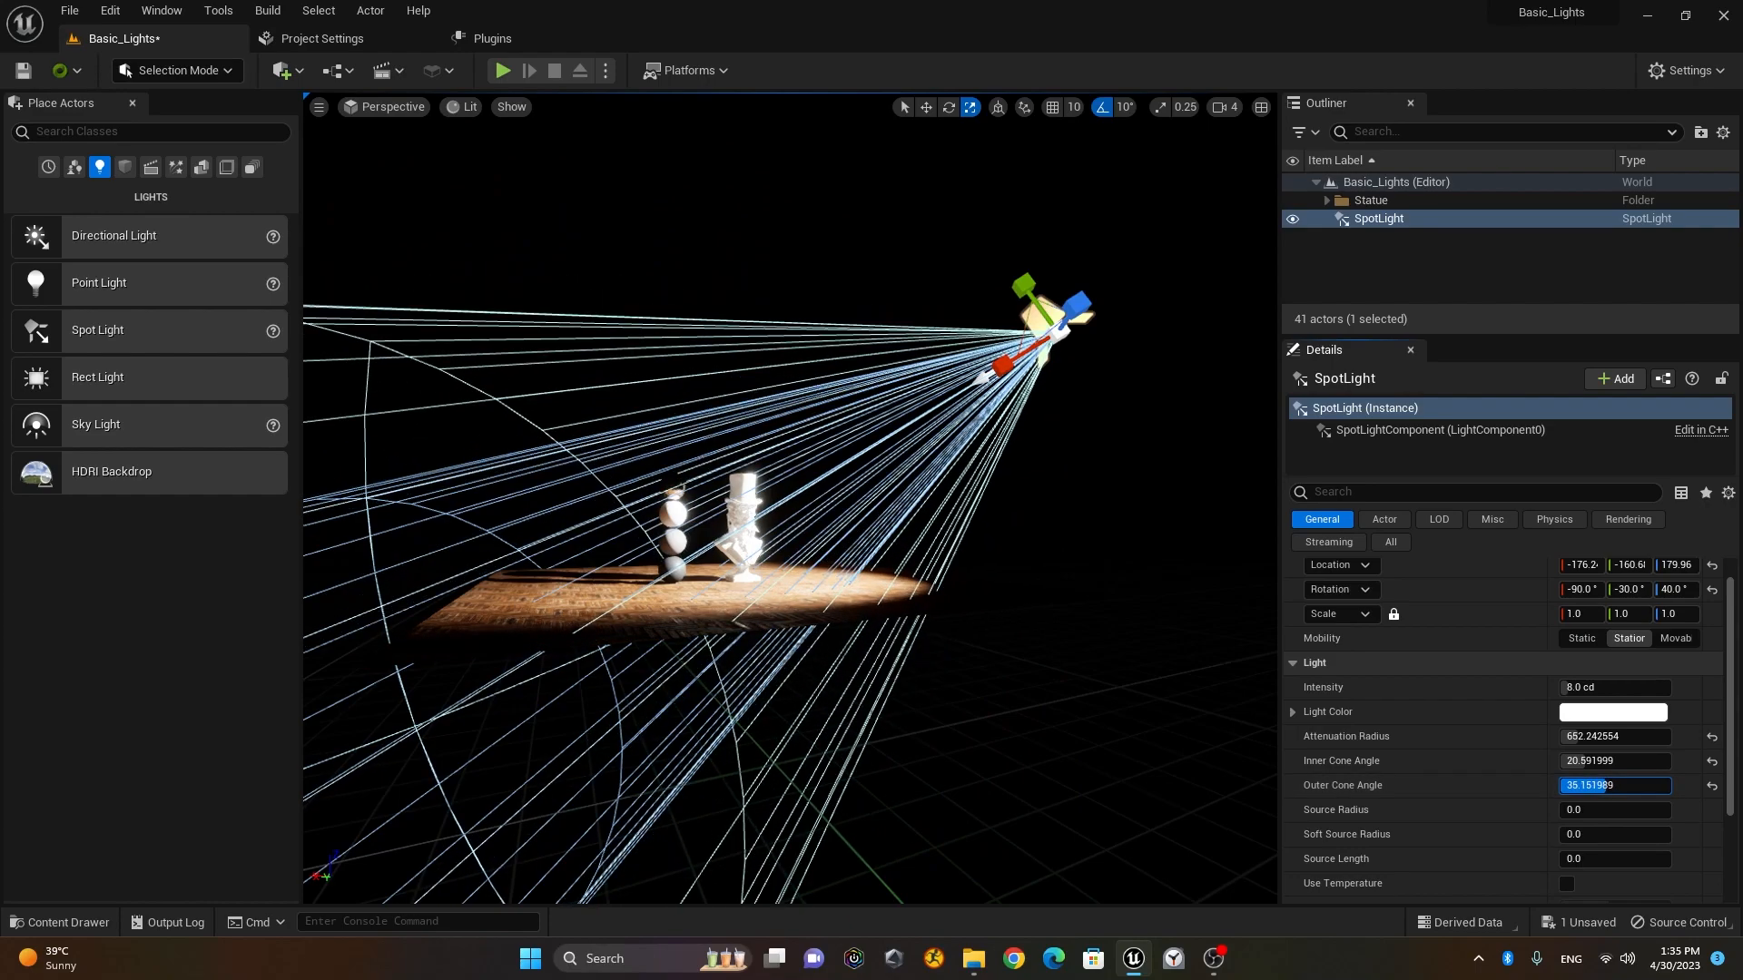
{"action": "left_click_drag", "start_coordinate": [989, 662], "coordinate": [993, 750], "text": "alt"}
{"action": "right_click_drag", "start_coordinate": [1049, 591], "coordinate": [890, 579]}
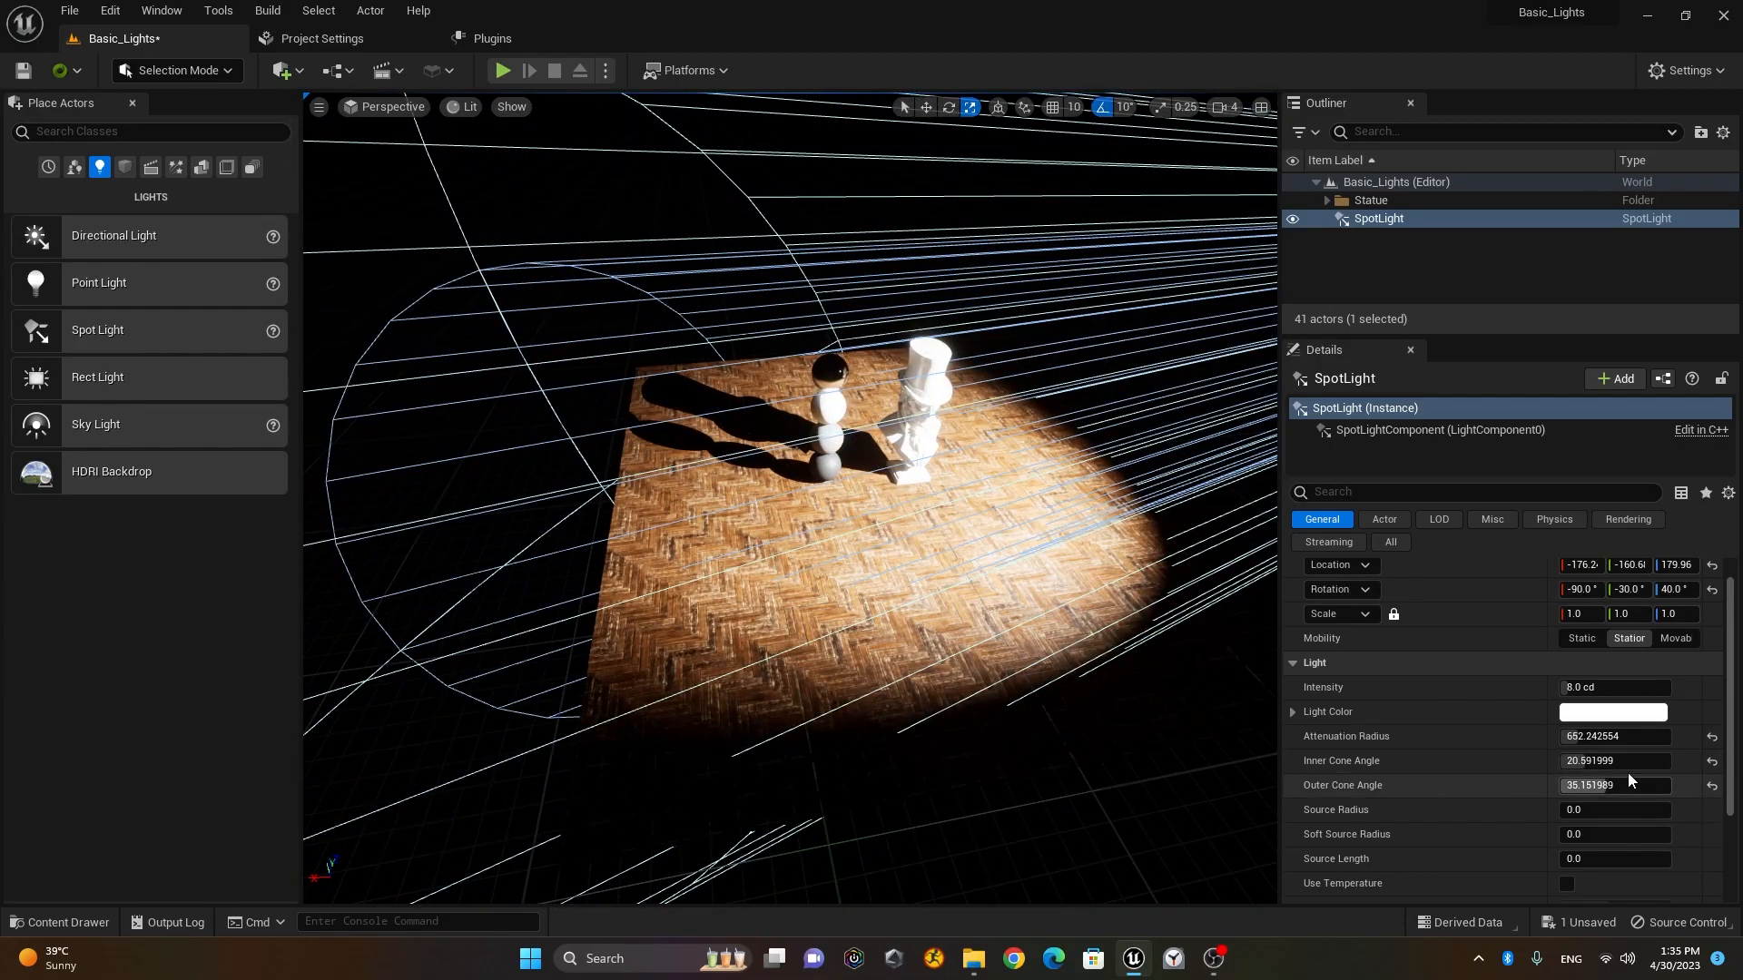
{"action": "mouse_move", "coordinate": [1587, 762]}
{"action": "left_mouse_down"}
{"action": "mouse_move", "coordinate": [1616, 762]}
{"action": "mouse_move", "coordinate": [1562, 762]}
{"action": "mouse_move", "coordinate": [1600, 761]}
{"action": "left_mouse_up"}
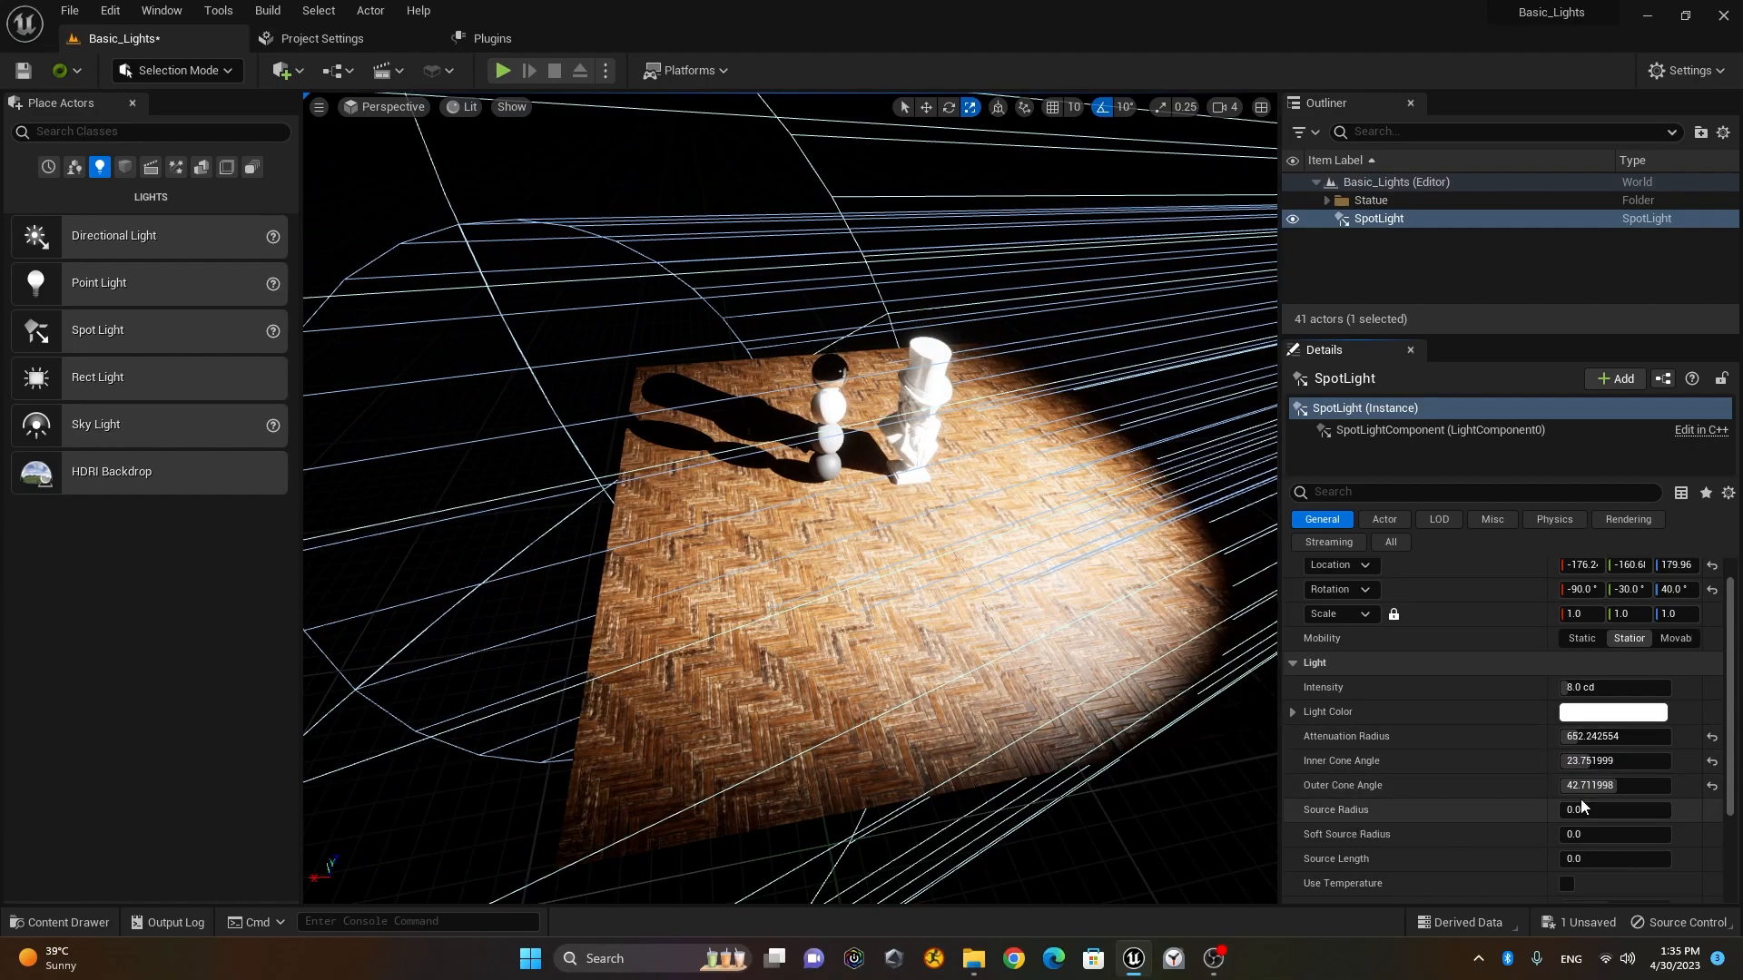
{"action": "left_click_drag", "start_coordinate": [1597, 785], "coordinate": [1575, 785]}
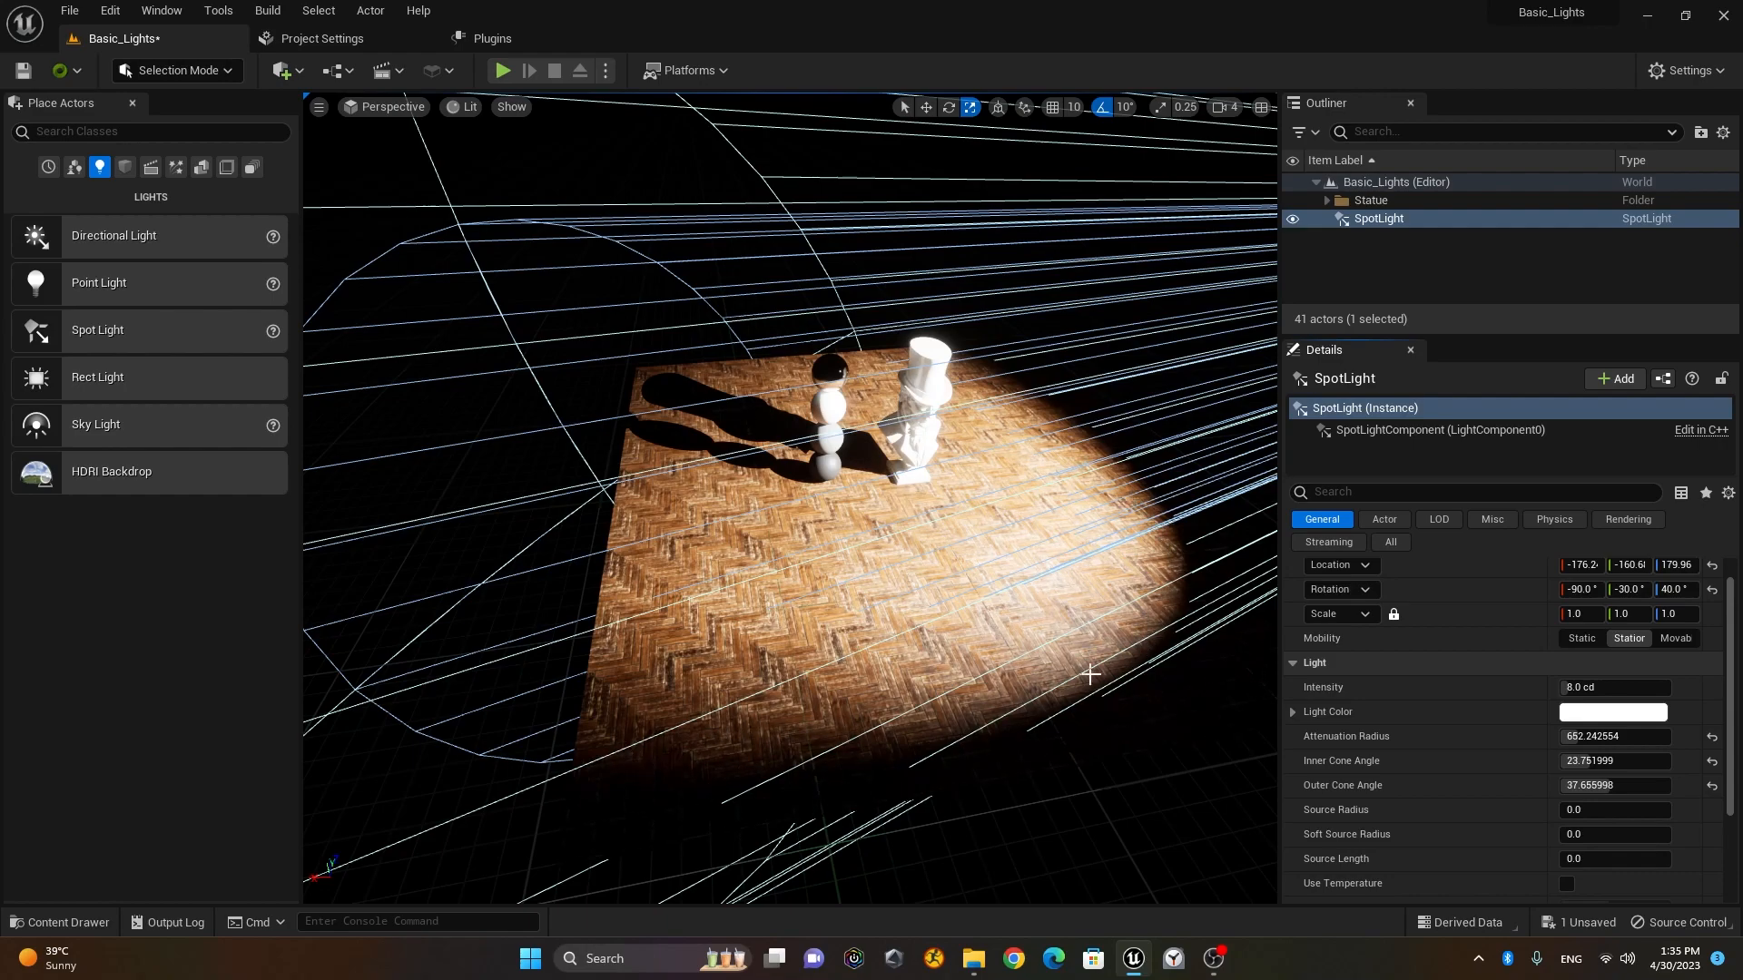
{"action": "mouse_move", "coordinate": [1598, 786]}
{"action": "left_mouse_down"}
{"action": "mouse_move", "coordinate": [1634, 785]}
{"action": "mouse_move", "coordinate": [1589, 785]}
{"action": "mouse_move", "coordinate": [1584, 761]}
{"action": "mouse_move", "coordinate": [1602, 810]}
{"action": "mouse_move", "coordinate": [1625, 810]}
{"action": "mouse_move", "coordinate": [1584, 810]}
{"action": "left_mouse_up"}
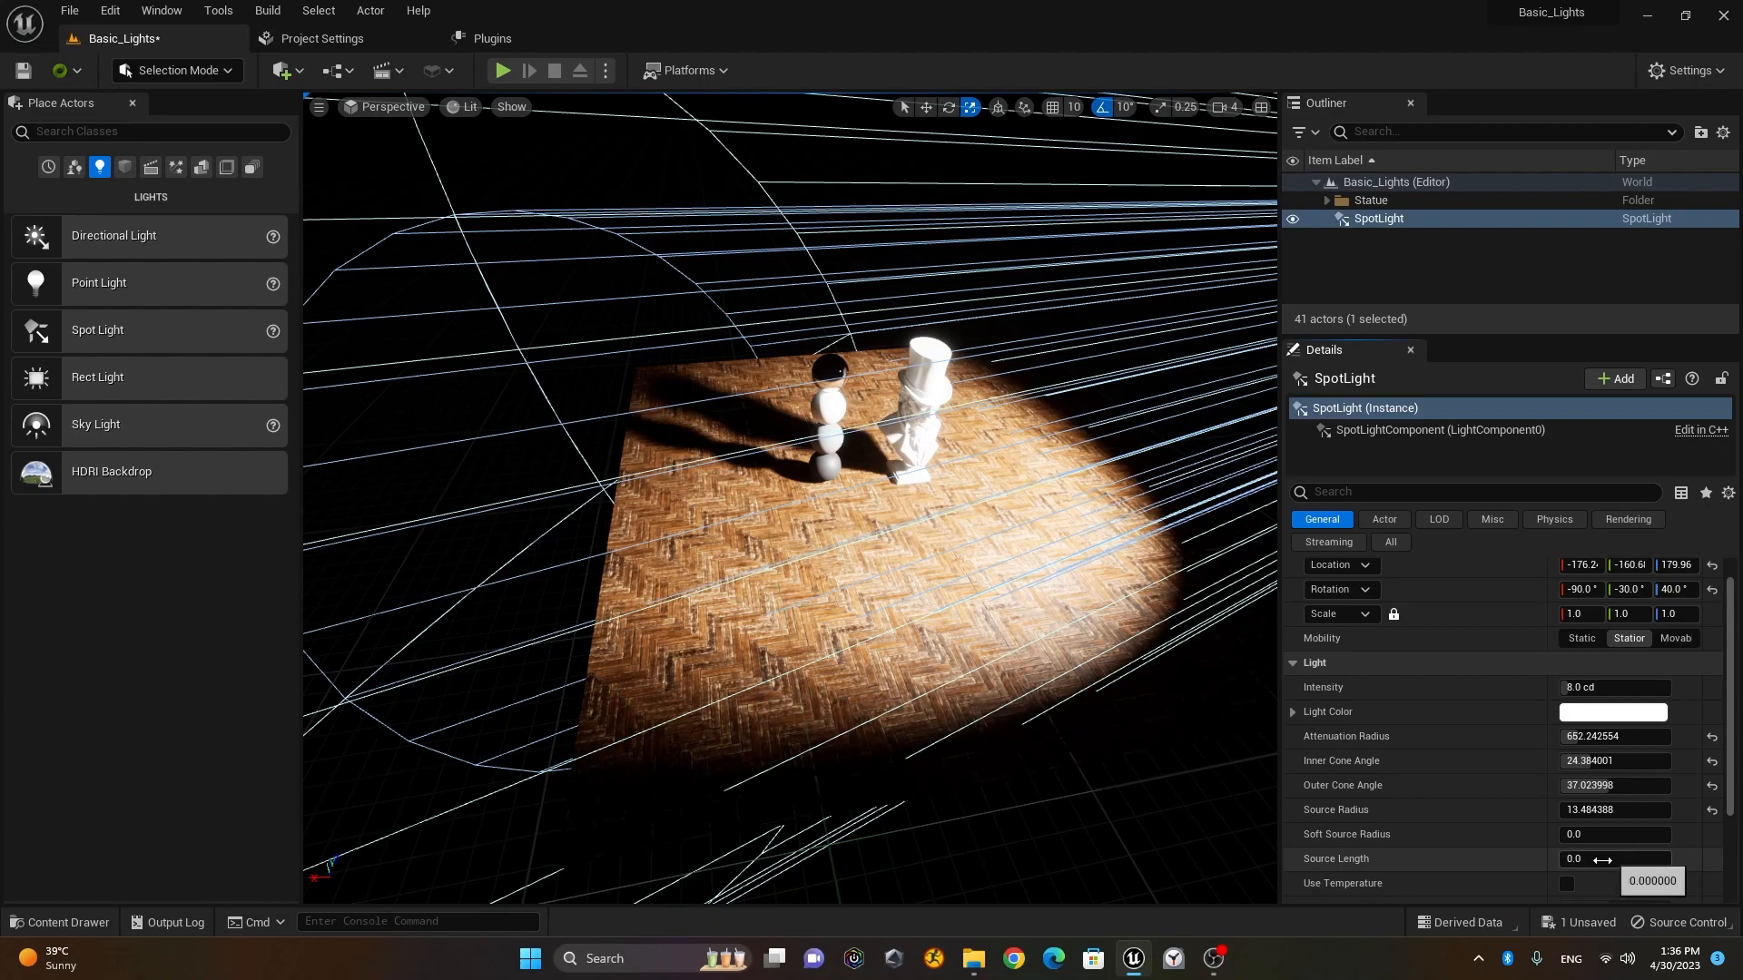
Step: Try stretching the spot light's source length to about 366, and return it to 0
{"action": "left_click_drag", "start_coordinate": [1581, 863], "coordinate": [1608, 860]}
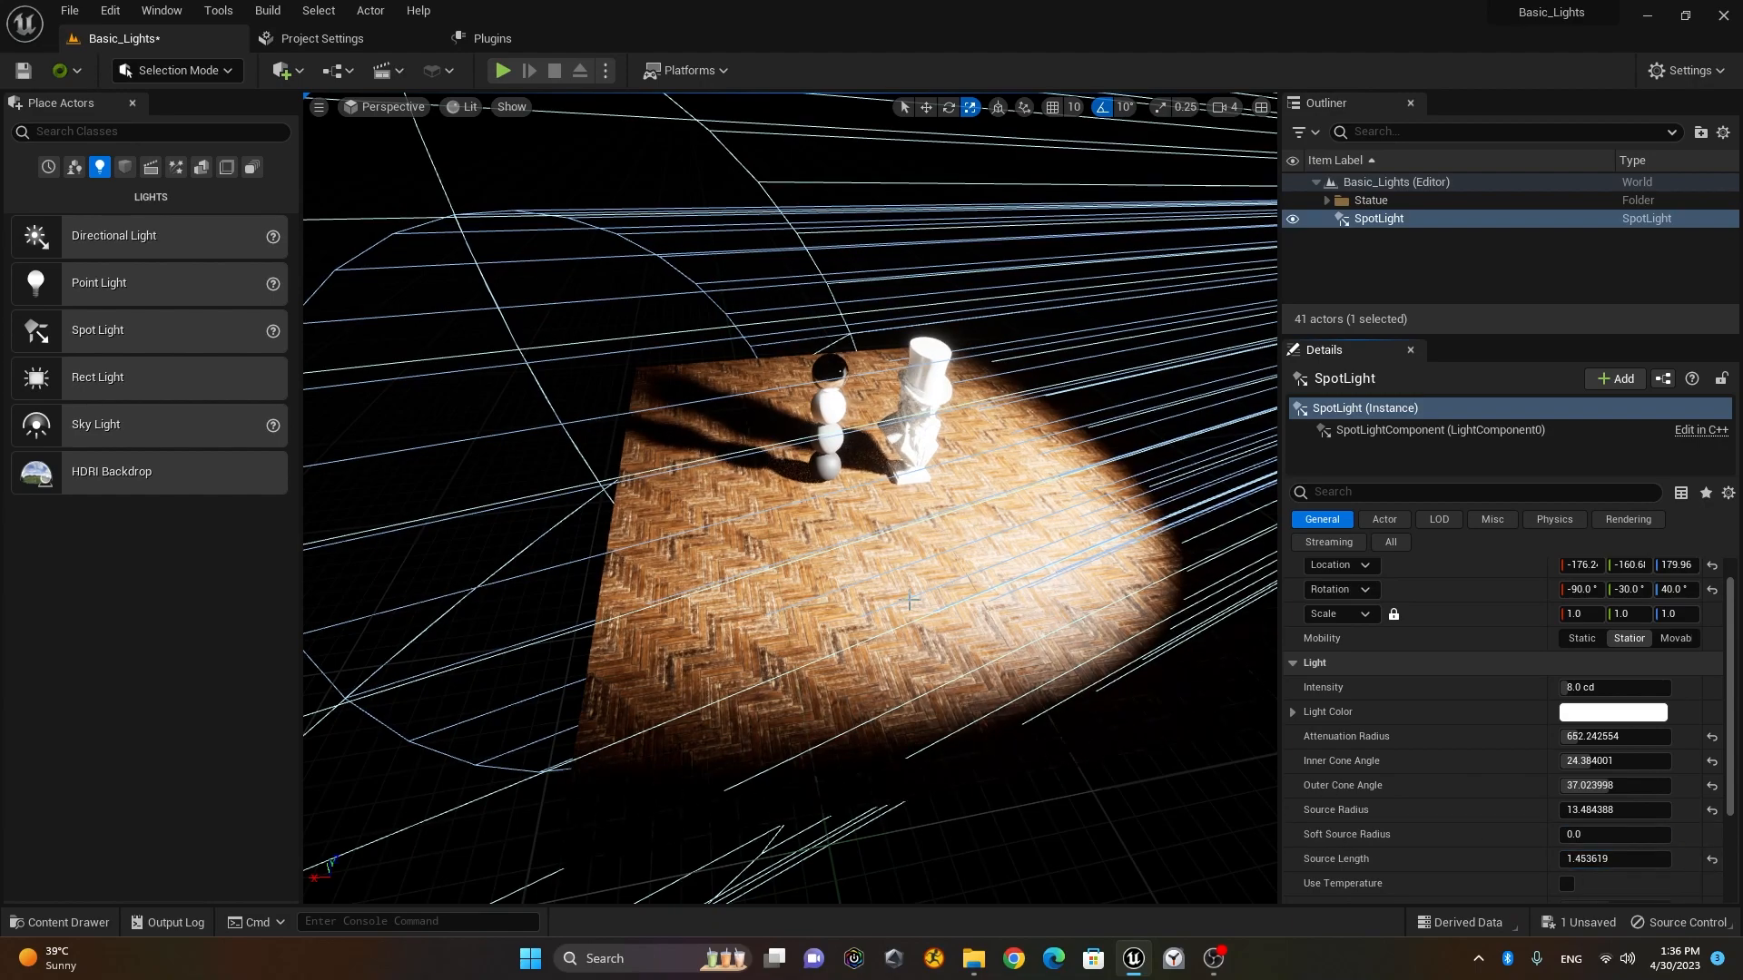
{"action": "key", "text": "f"}
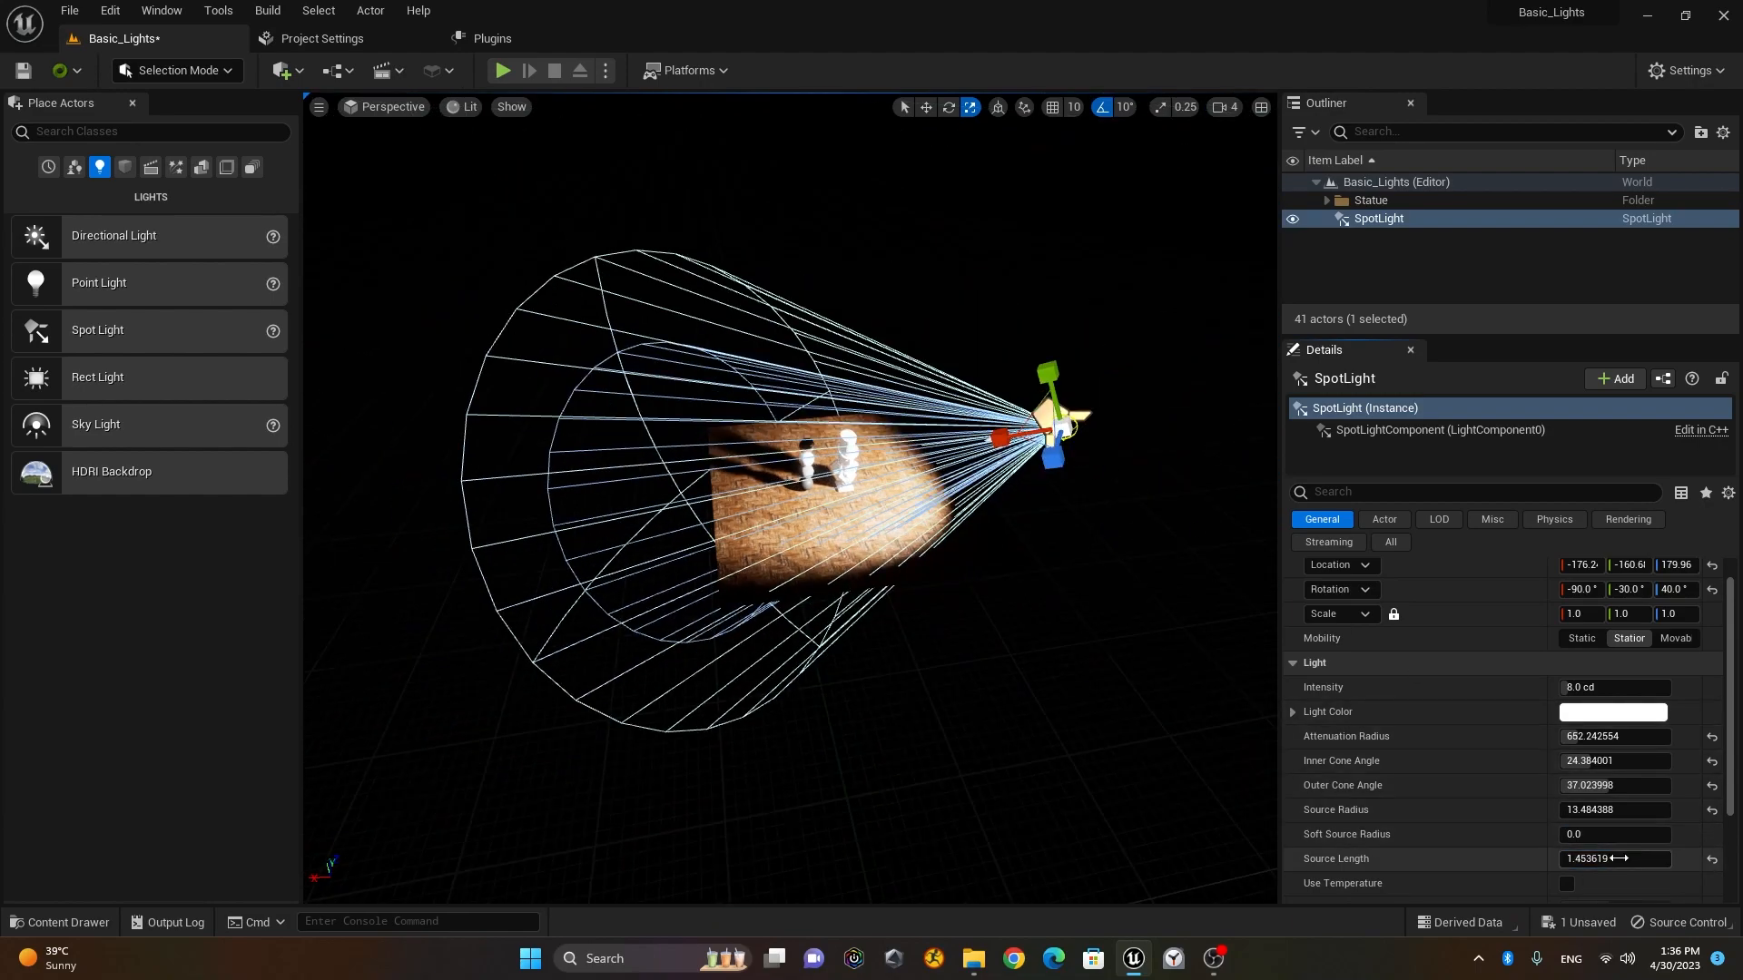
{"action": "left_click_drag", "start_coordinate": [1608, 860], "coordinate": [1643, 860]}
{"action": "left_click_drag", "start_coordinate": [898, 676], "coordinate": [916, 717], "text": "alt"}
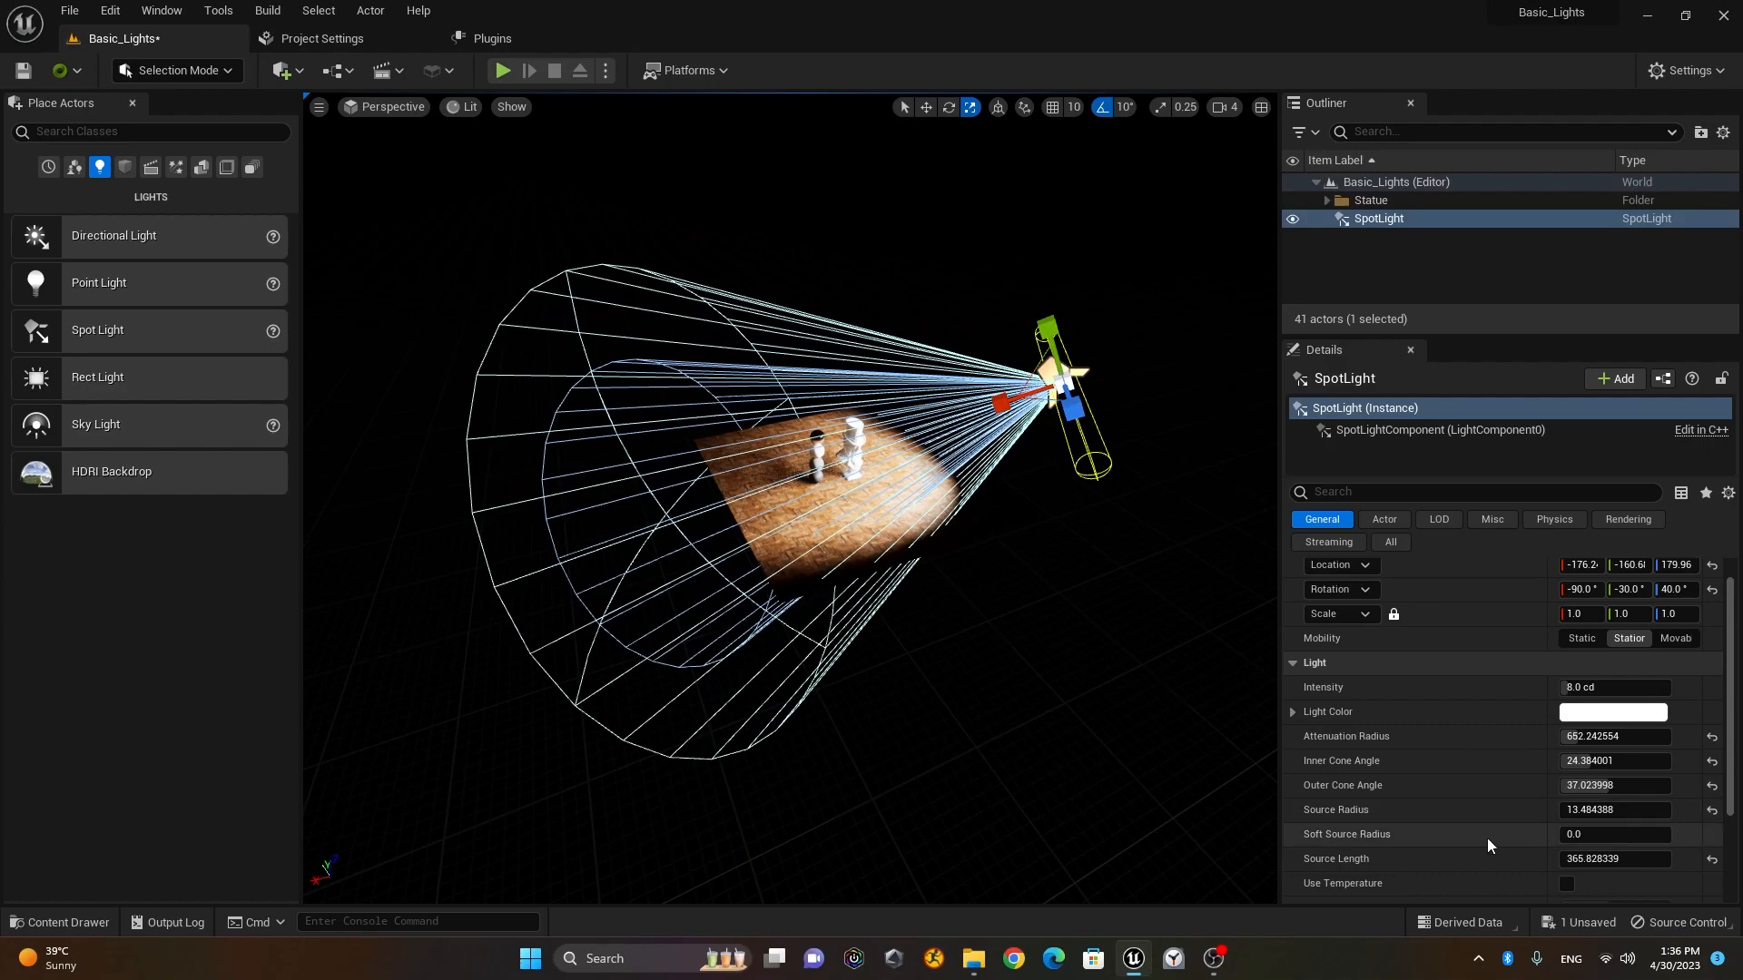
{"action": "left_click_drag", "start_coordinate": [1625, 859], "coordinate": [1579, 859]}
{"action": "scroll", "coordinate": [1058, 441], "scroll_direction": "up", "scroll_amount": 6}
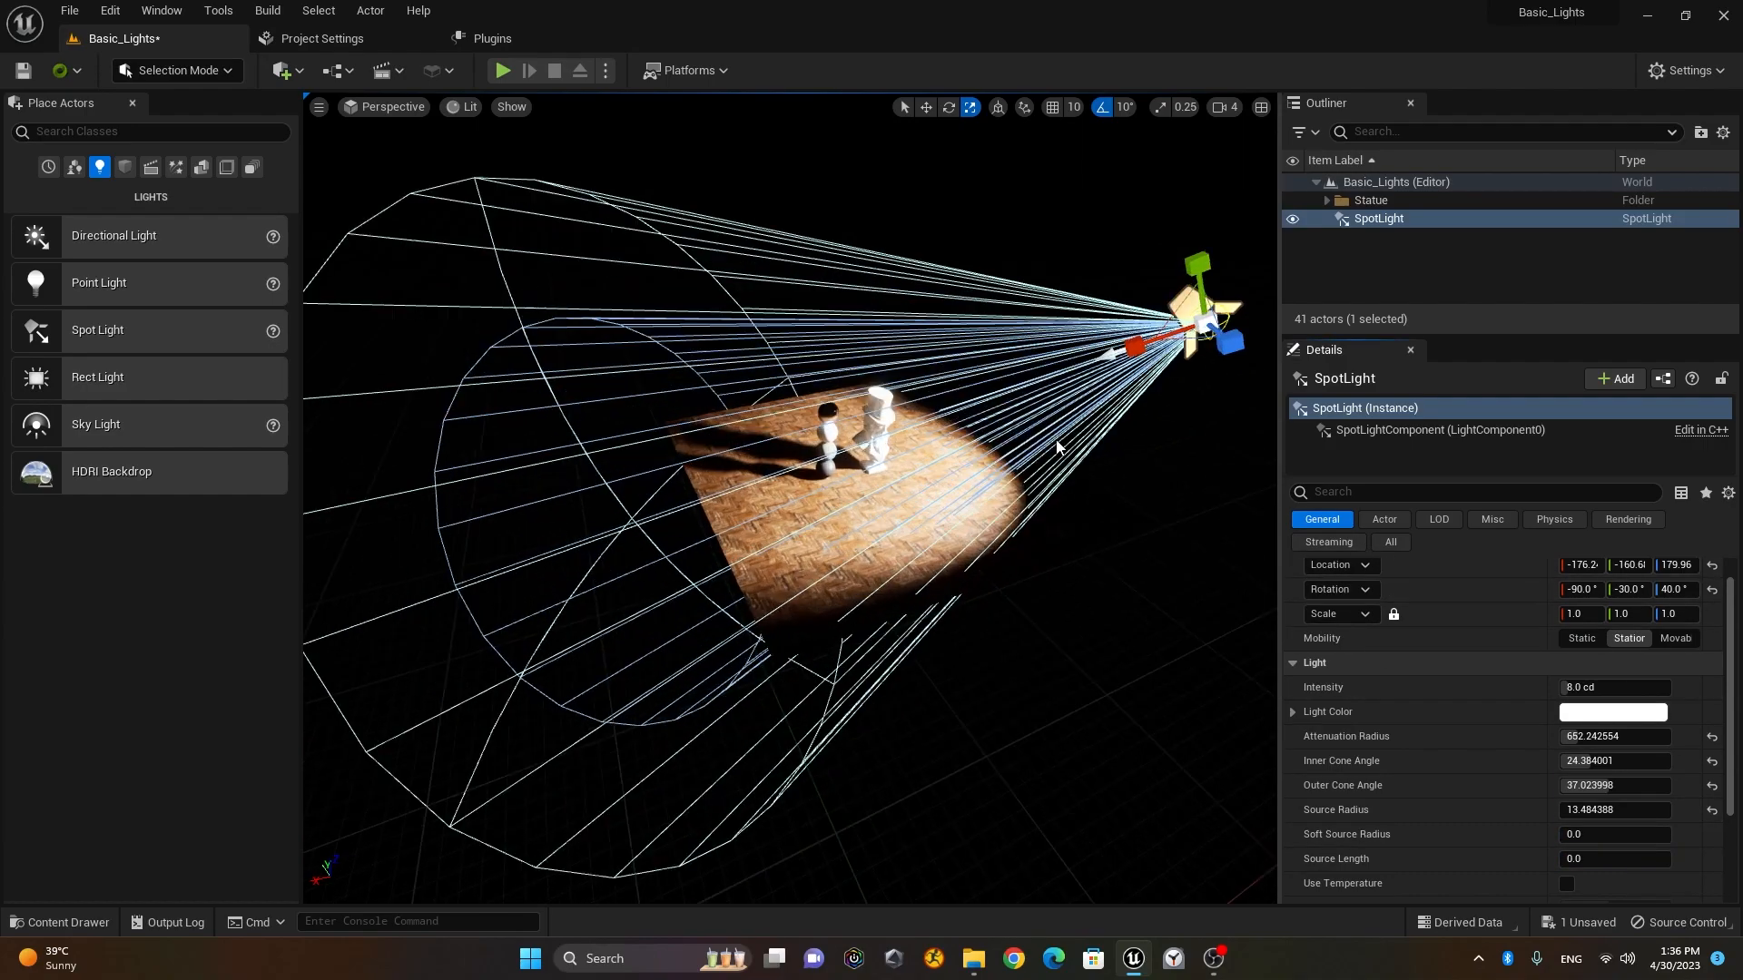
Step: Review the spot light's remaining light properties and examine its cone and soft shadows around the statue from several angles
{"action": "left_click_drag", "start_coordinate": [1059, 441], "coordinate": [962, 508], "text": "alt"}
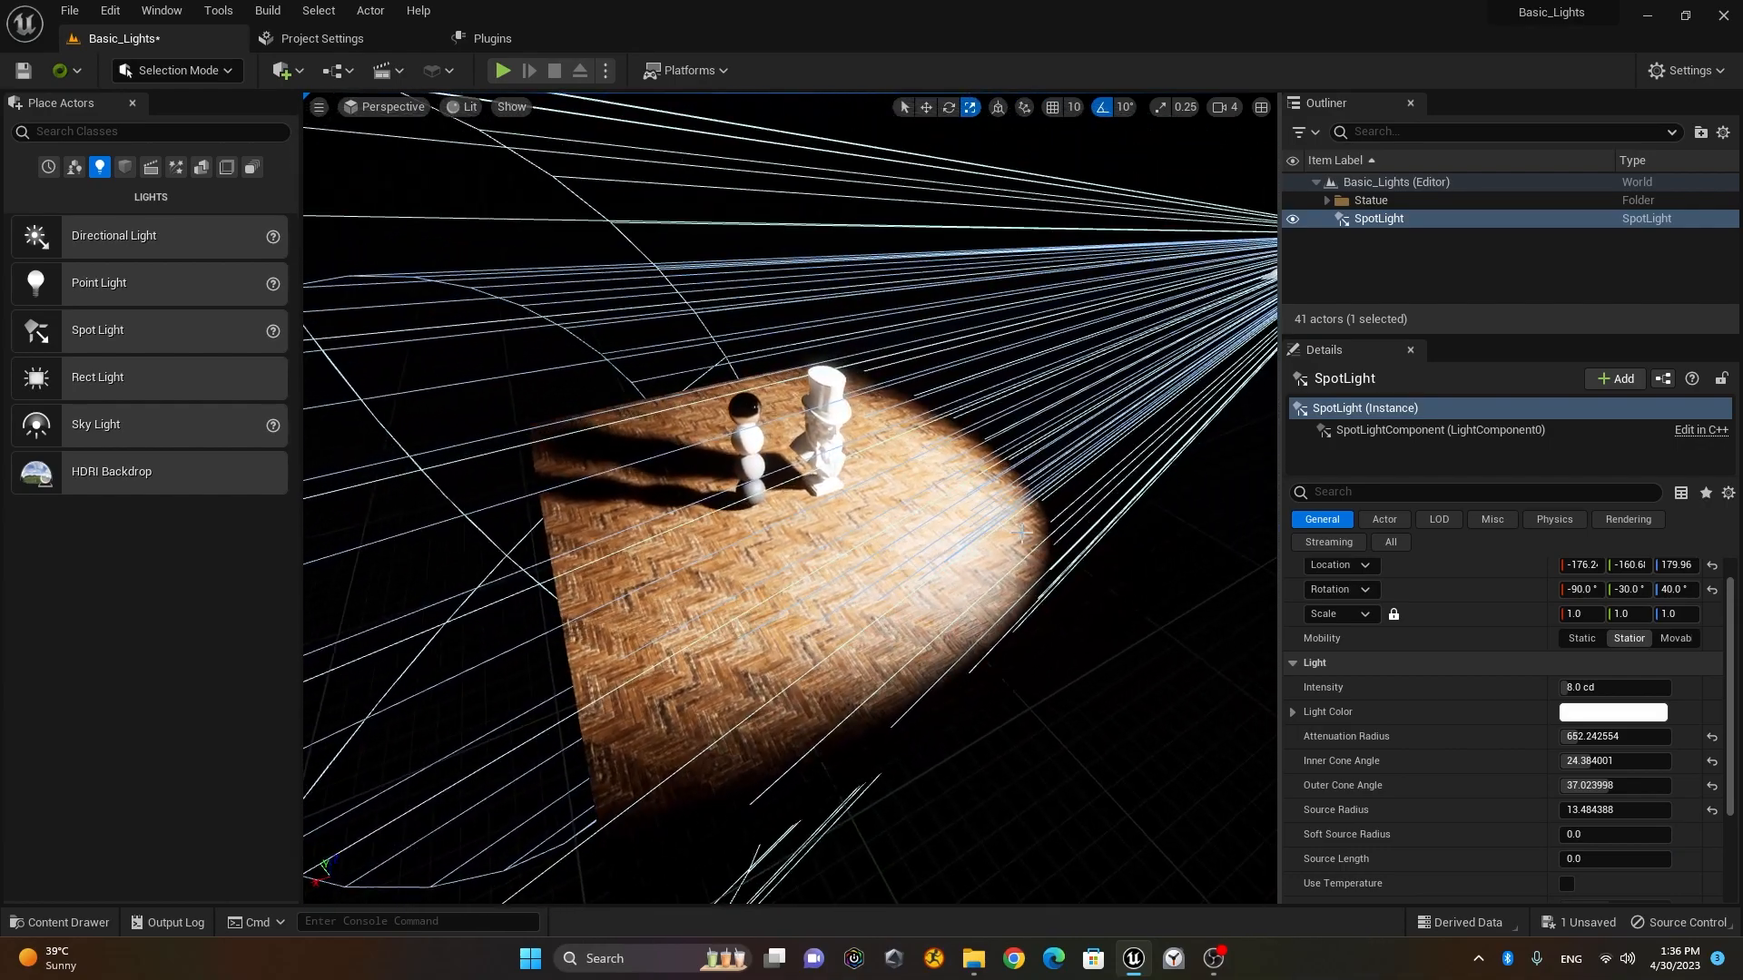
{"action": "scroll", "coordinate": [1424, 766], "scroll_direction": "down", "scroll_amount": 2}
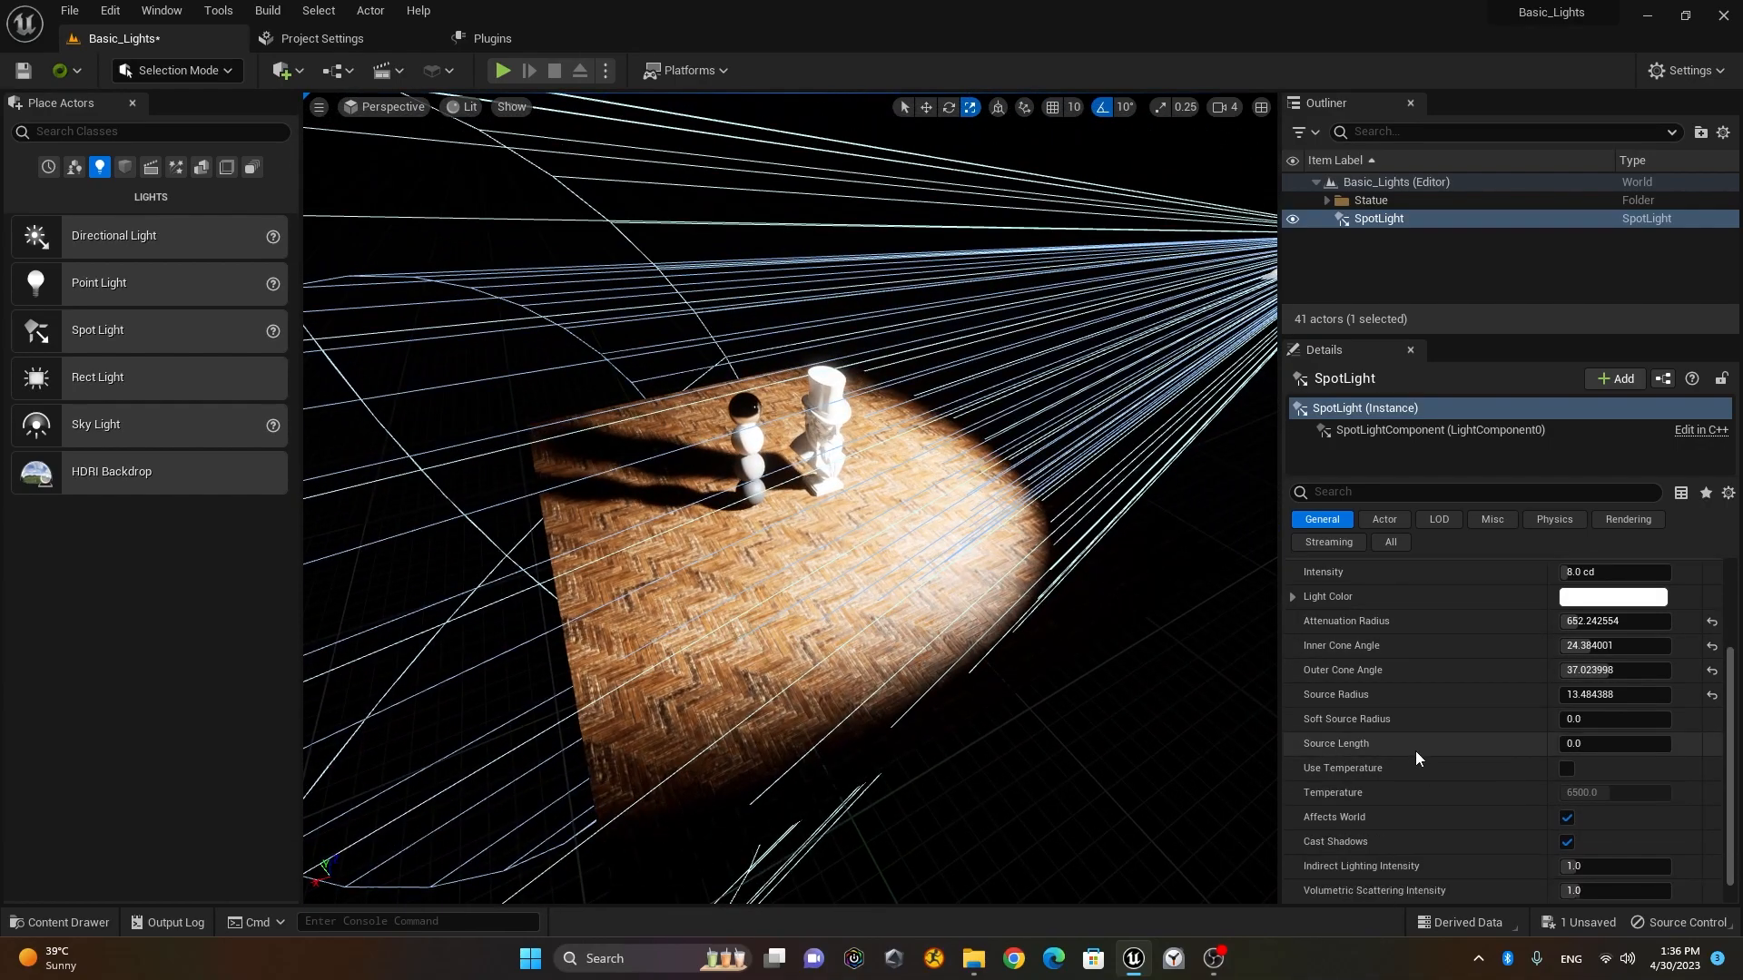
{"action": "scroll", "coordinate": [1415, 750], "scroll_direction": "down", "scroll_amount": 1}
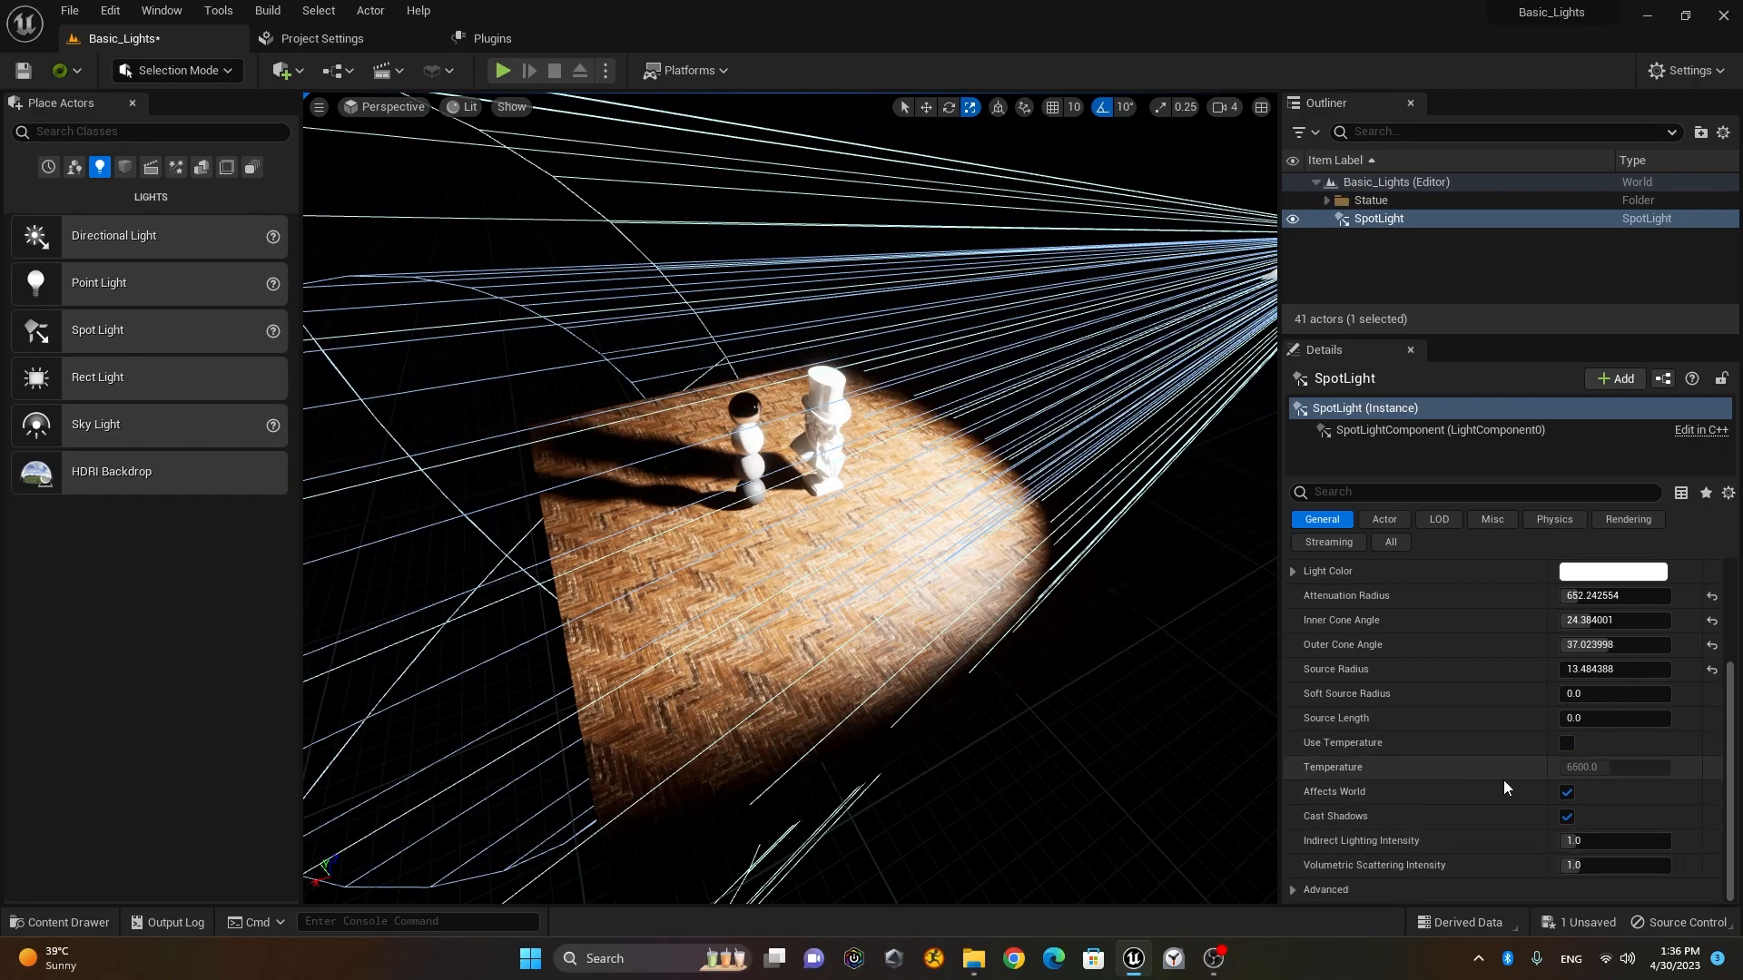
{"action": "scroll", "coordinate": [1448, 758], "scroll_direction": "up", "scroll_amount": 3}
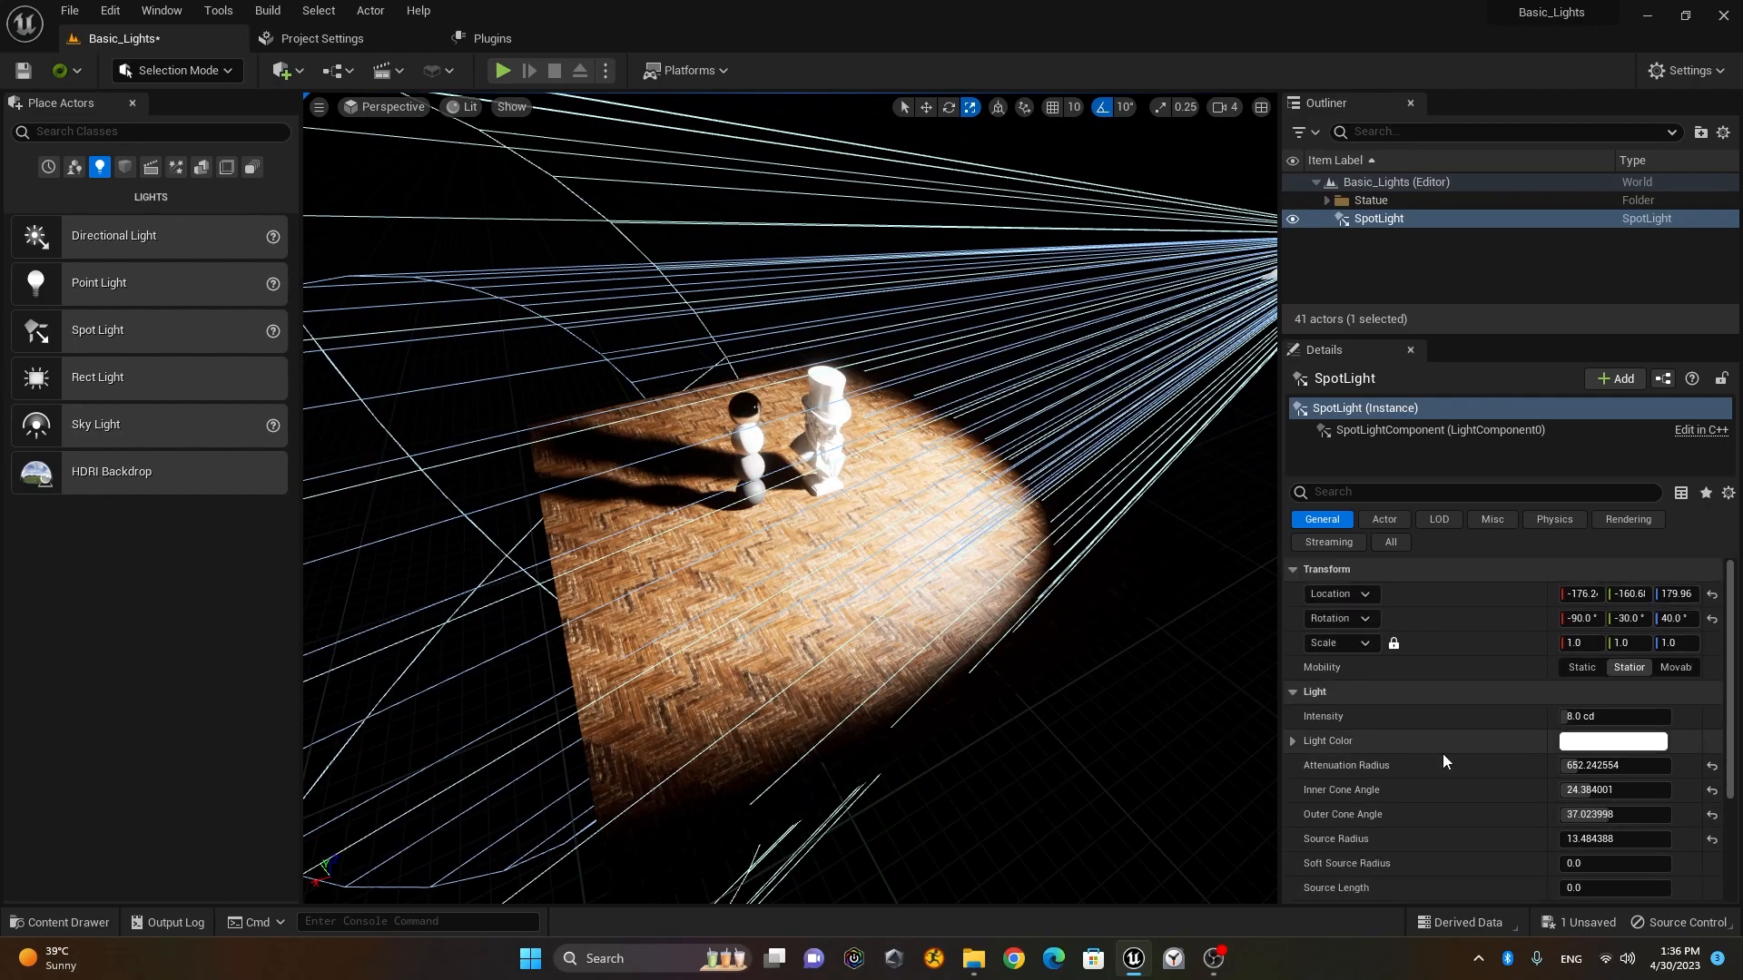
{"action": "left_click_drag", "start_coordinate": [1023, 669], "coordinate": [999, 663], "text": "alt"}
{"action": "right_click_drag", "start_coordinate": [900, 523], "coordinate": [946, 508]}
{"action": "scroll", "coordinate": [899, 523], "scroll_direction": "up", "scroll_amount": 5}
{"action": "scroll", "coordinate": [899, 522], "scroll_direction": "down", "scroll_amount": 5}
{"action": "scroll", "coordinate": [900, 523], "scroll_direction": "up", "scroll_amount": 4}
{"action": "scroll", "coordinate": [900, 523], "scroll_direction": "down", "scroll_amount": 4}
{"action": "left_click_drag", "start_coordinate": [946, 509], "coordinate": [885, 531], "text": "alt"}
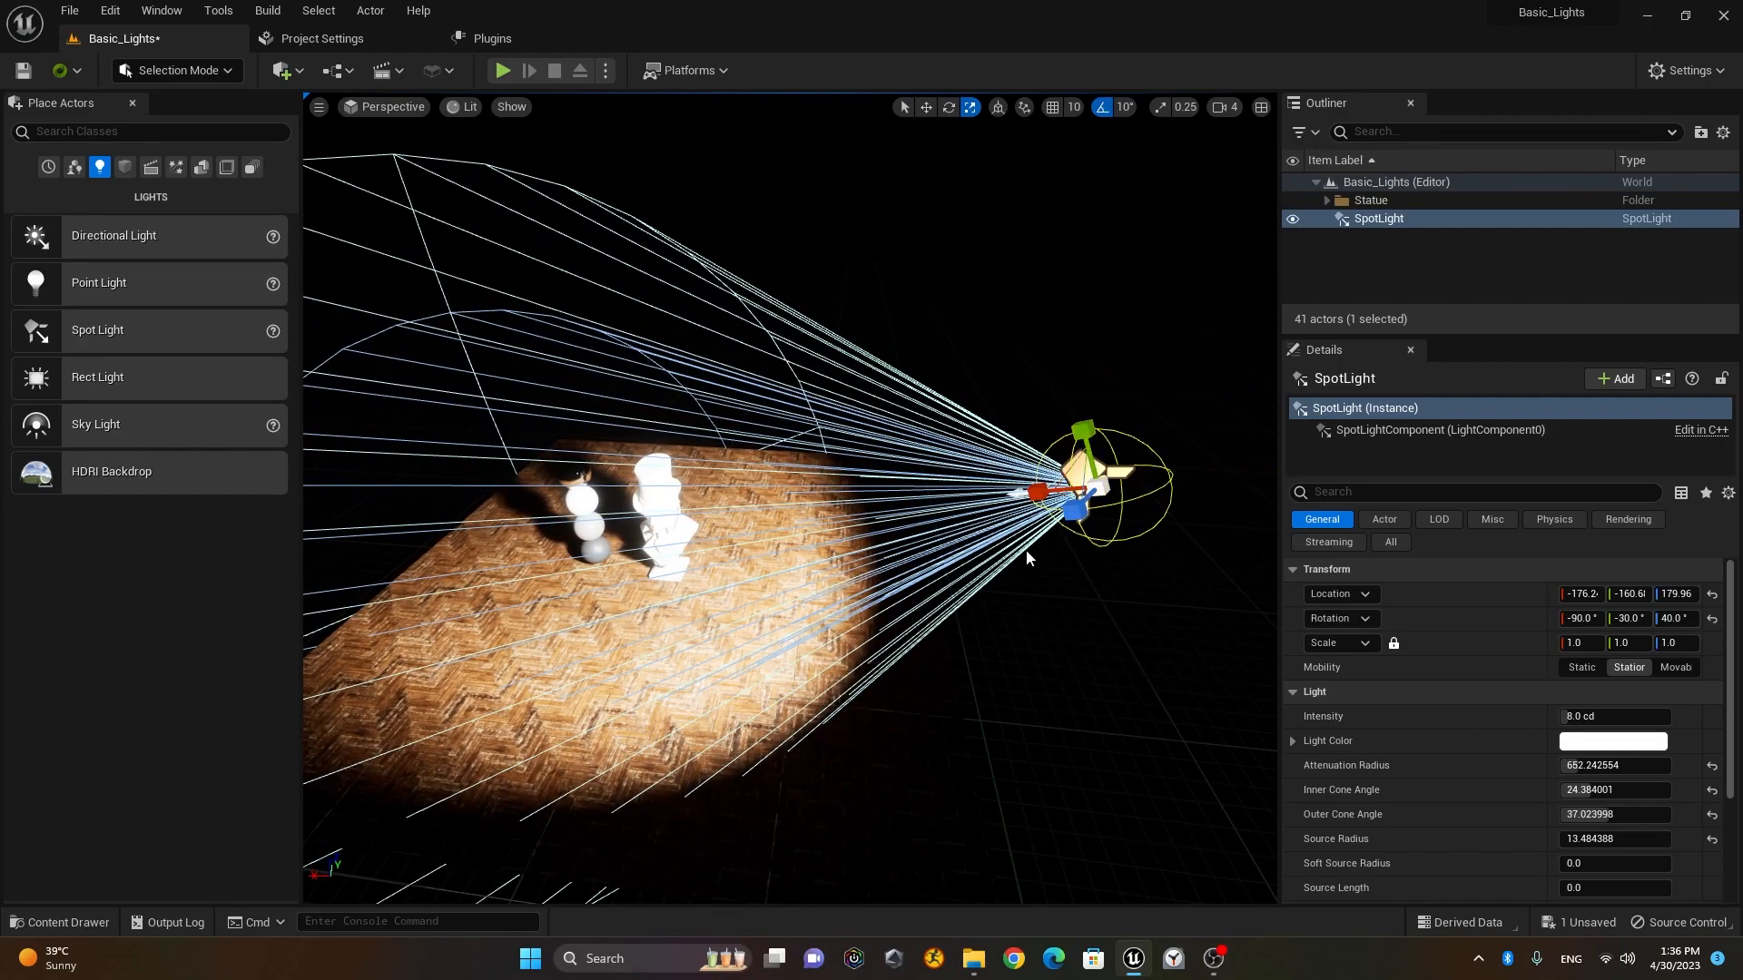
{"action": "key", "text": "w"}
{"action": "left_click_drag", "start_coordinate": [1055, 603], "coordinate": [382, 586], "text": "alt"}
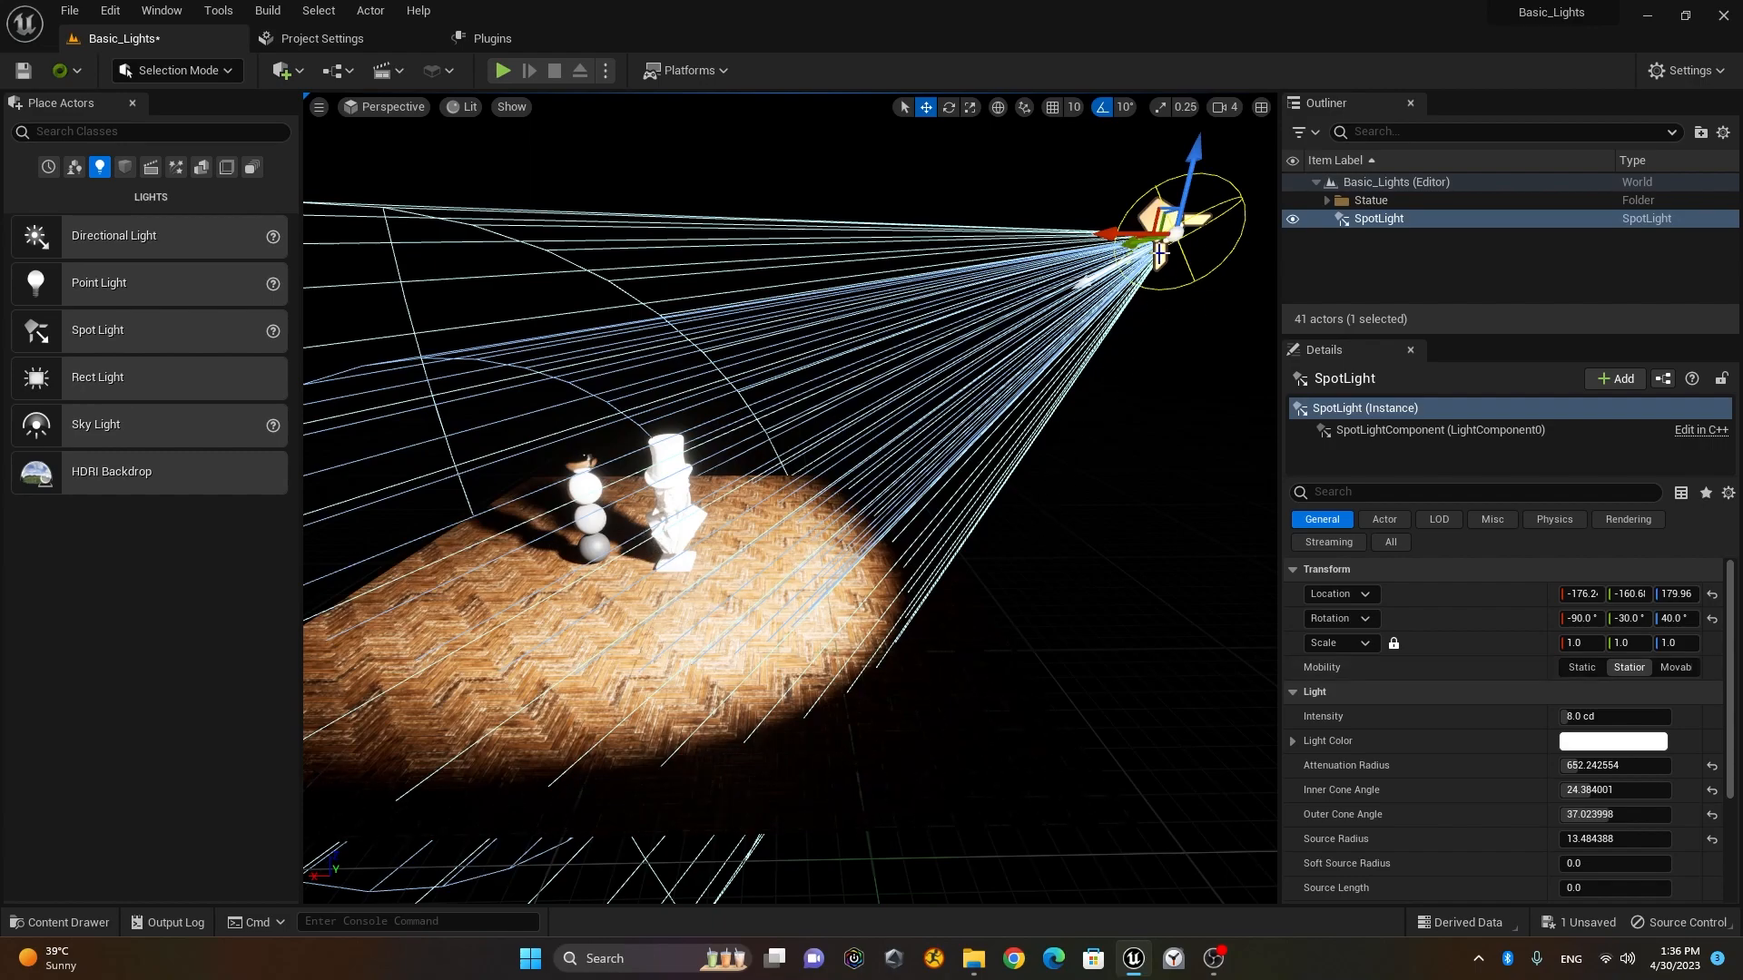
Step: Delete the spot light and place a rect light in the scene beside the statue
{"action": "key", "text": "Delete"}
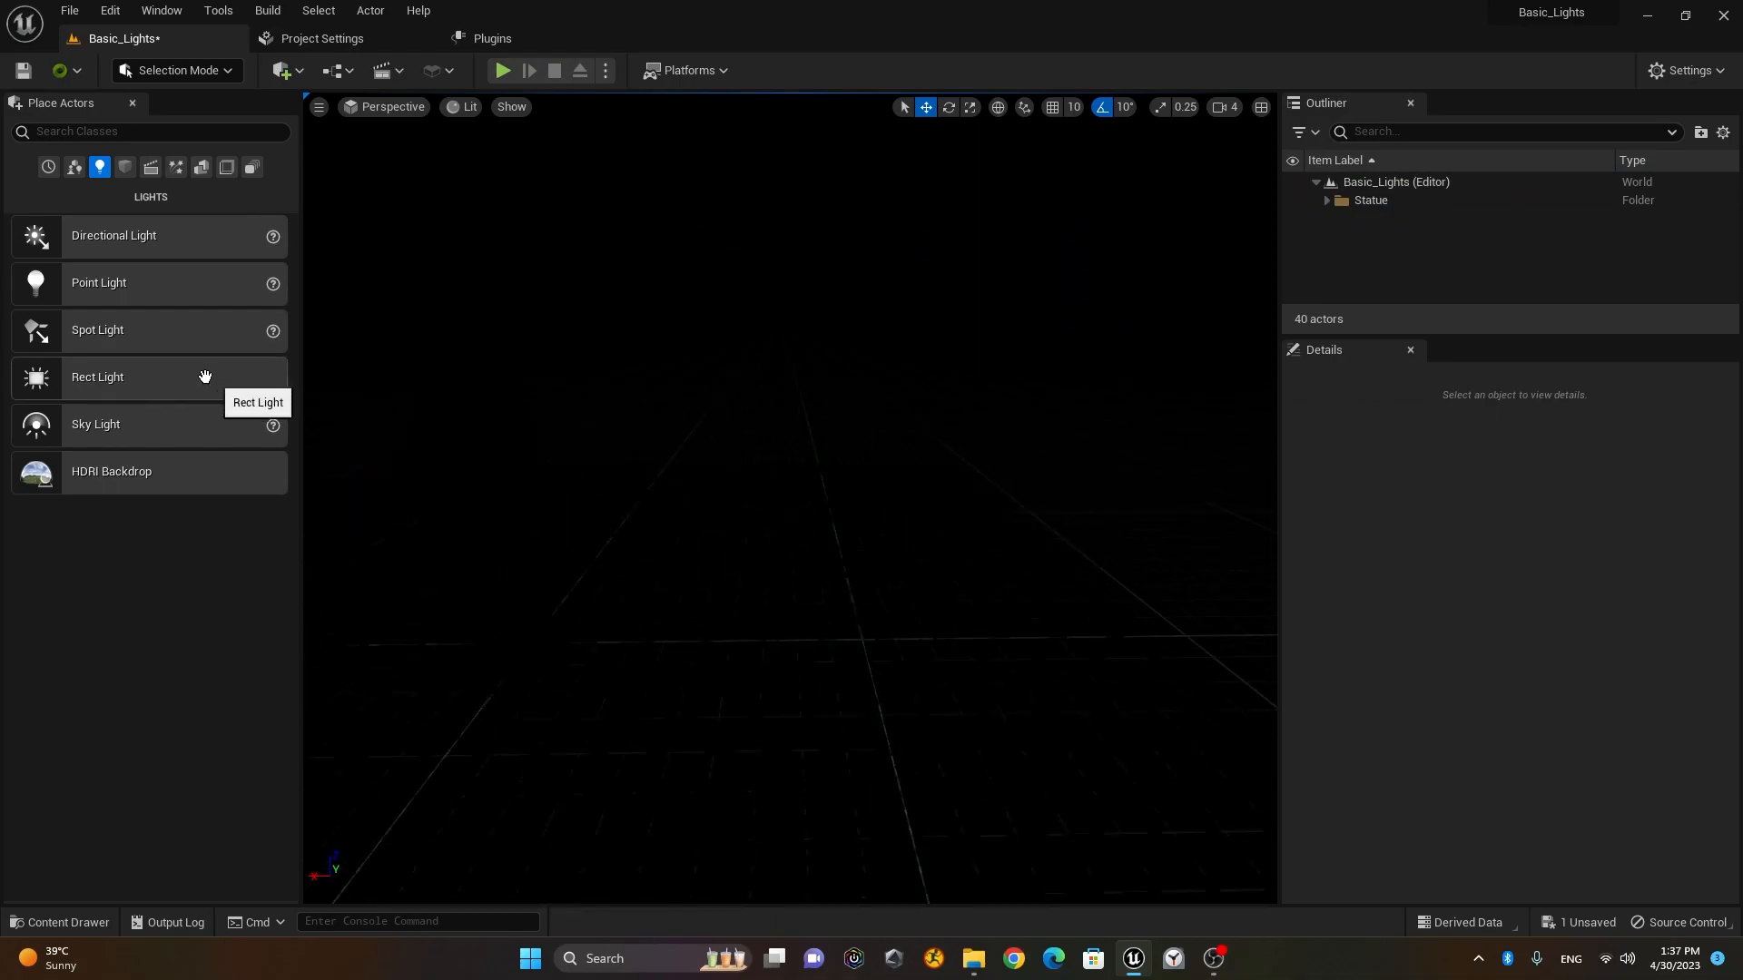
{"action": "left_click_drag", "start_coordinate": [189, 378], "coordinate": [848, 609]}
{"action": "right_click_drag", "start_coordinate": [848, 609], "coordinate": [946, 660]}
{"action": "key", "text": "s"}
{"action": "key", "text": "a"}
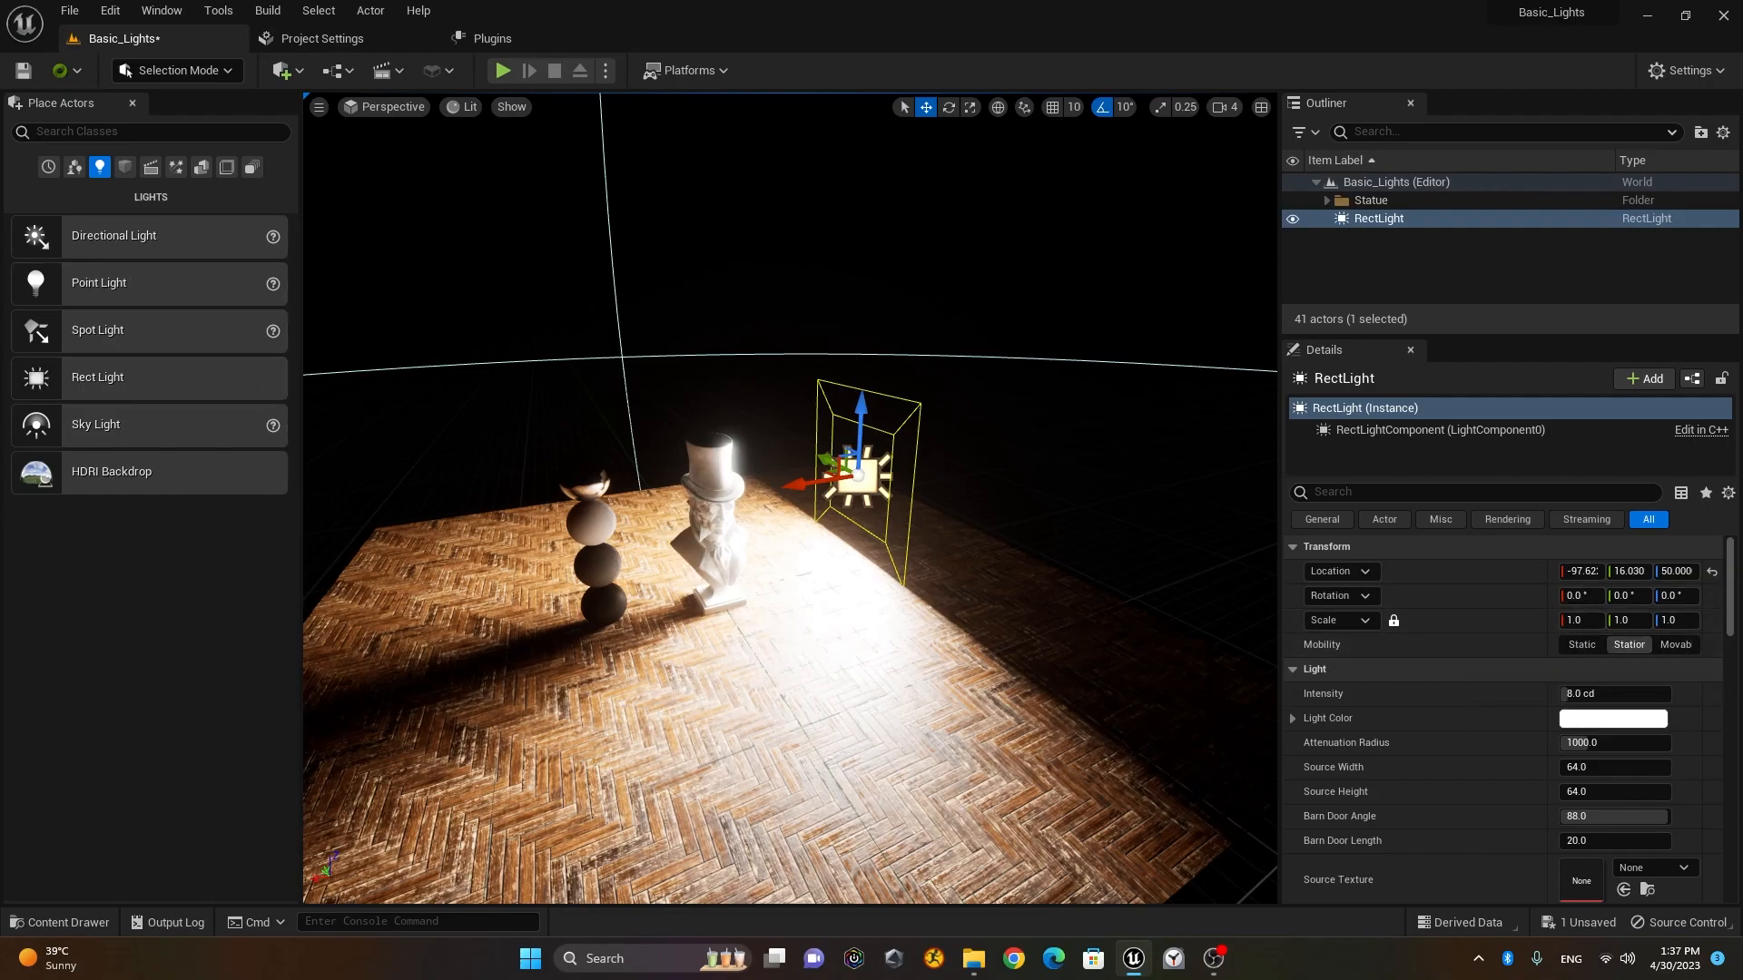
Step: Make the rect light movable and move it to about X -72, Y -61.5, Z 81
{"action": "left_click", "coordinate": [1676, 645]}
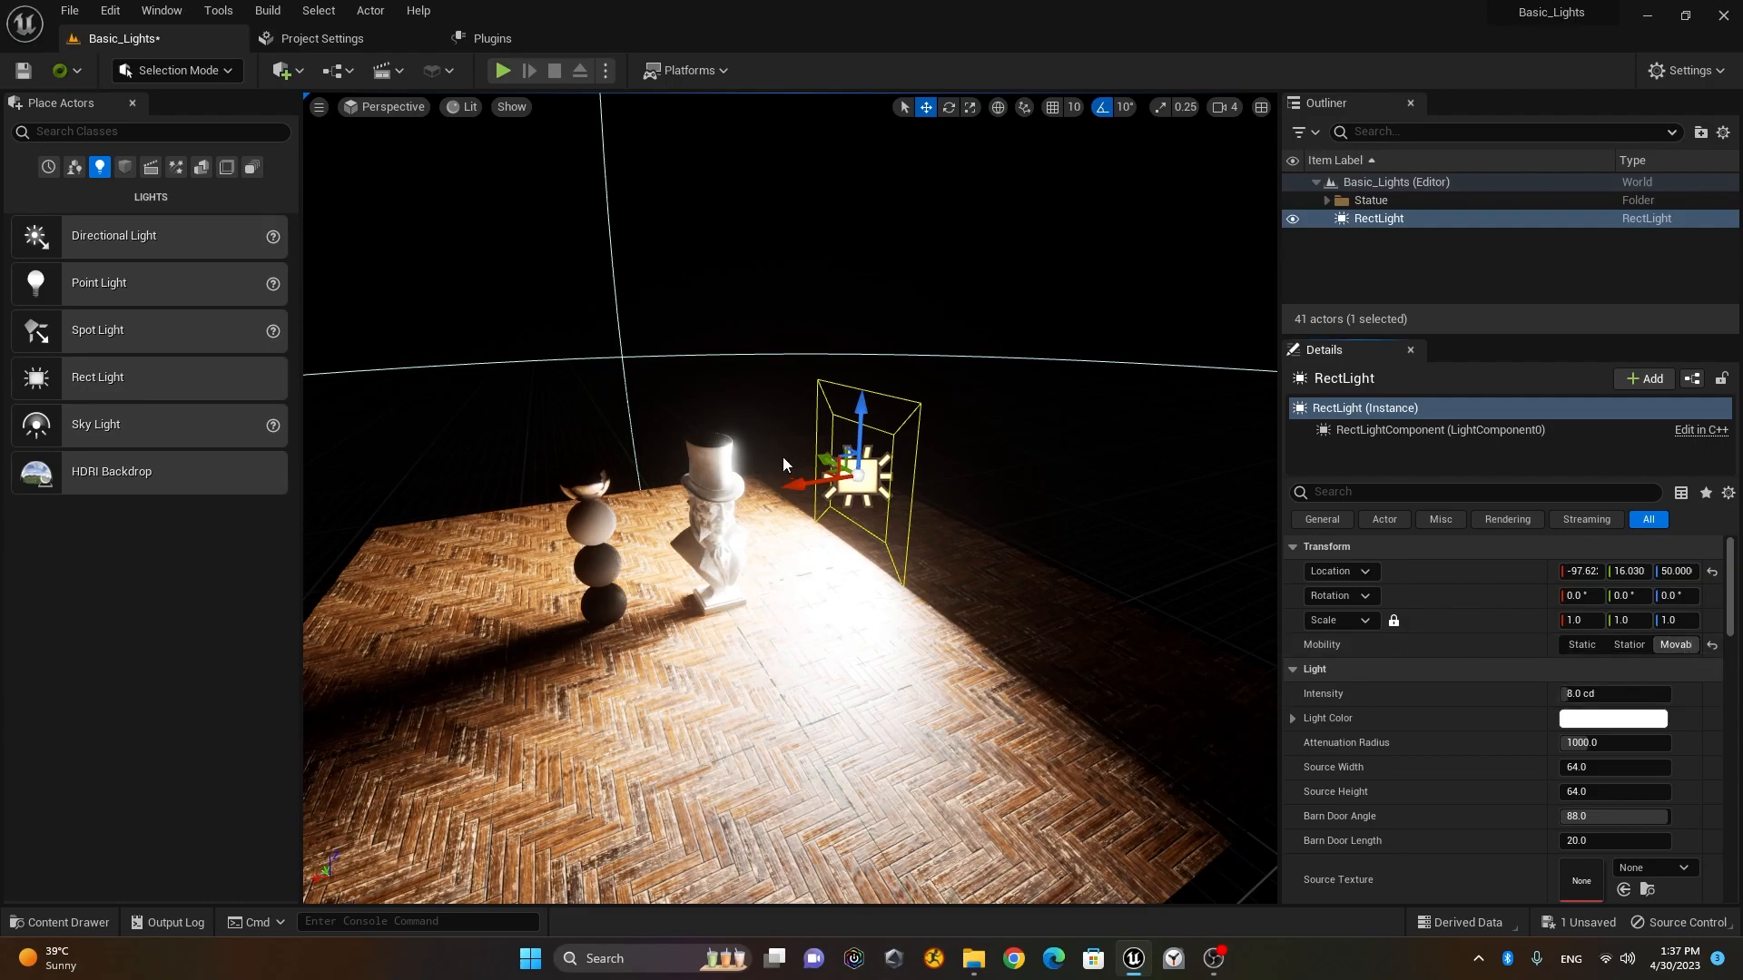
{"action": "key", "text": "w"}
{"action": "left_click_drag", "start_coordinate": [884, 426], "coordinate": [898, 463]}
{"action": "left_click_drag", "start_coordinate": [747, 572], "coordinate": [825, 553]}
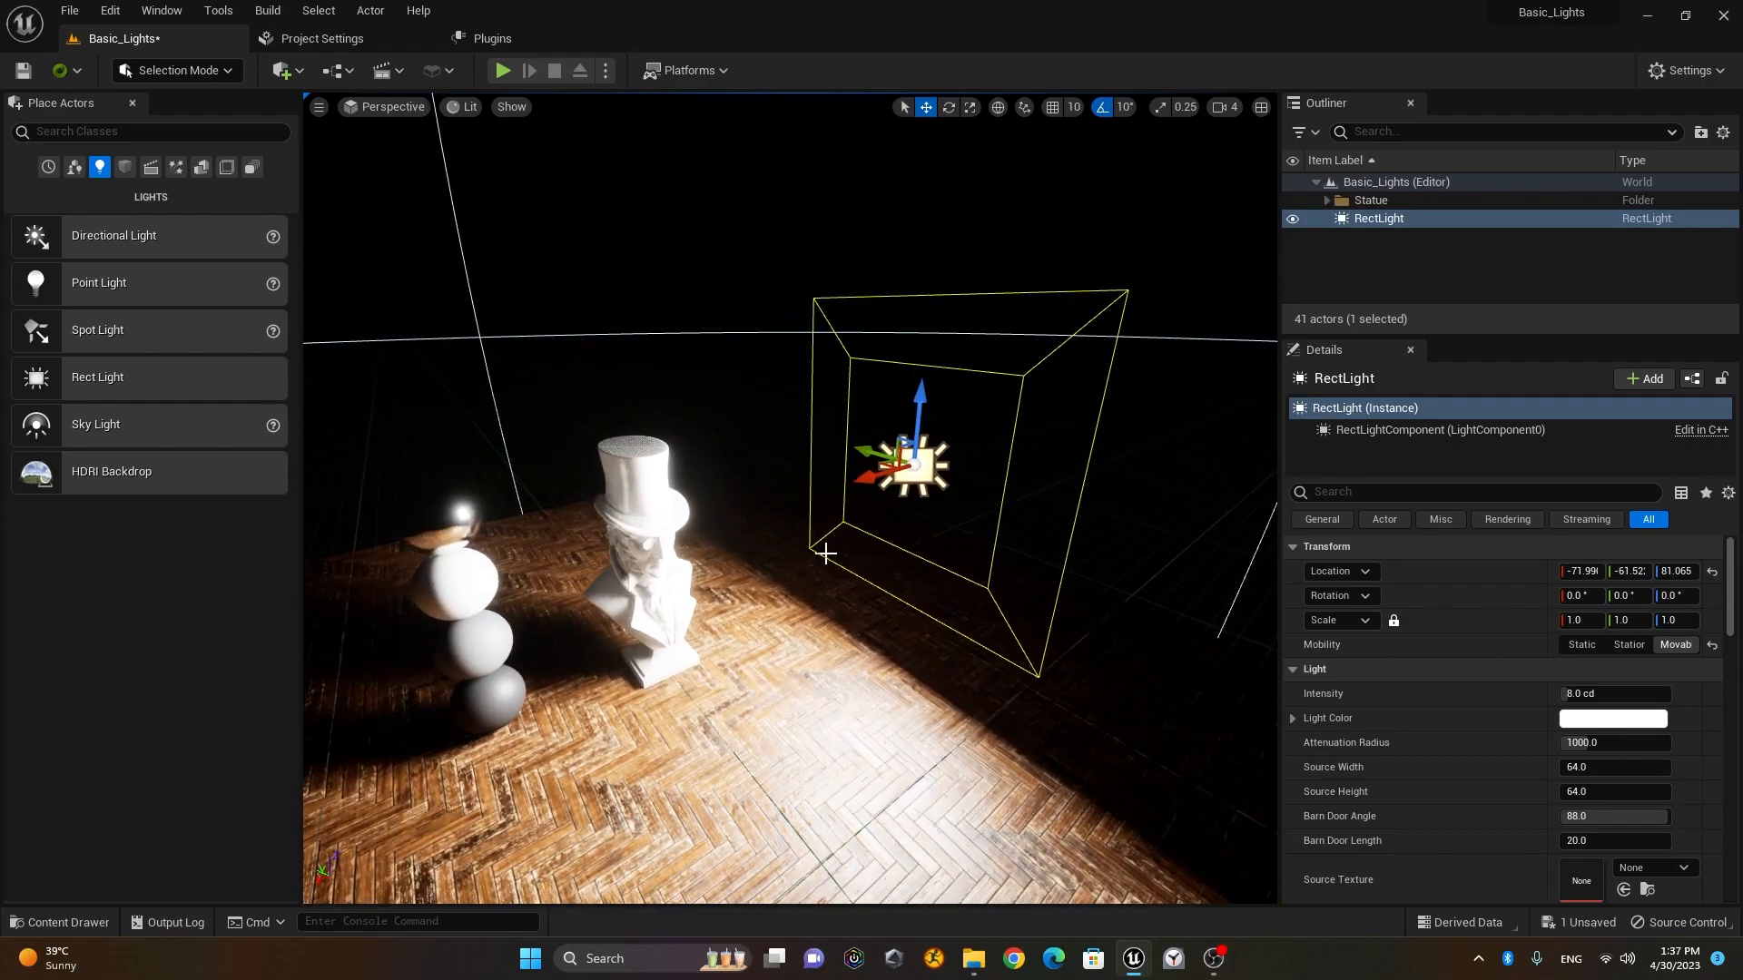
Step: Rotate the rect light to about 22.8°, -33.8°, 53° so it tilts down over the floor
{"action": "key", "text": "e"}
{"action": "left_click_drag", "start_coordinate": [961, 502], "coordinate": [1011, 479]}
{"action": "mouse_move", "coordinate": [924, 584]}
{"action": "left_mouse_down", "text": "alt"}
{"action": "mouse_move", "coordinate": [990, 554]}
{"action": "mouse_move", "coordinate": [890, 584]}
{"action": "mouse_move", "coordinate": [924, 584]}
{"action": "left_mouse_up", "text": "alt"}
{"action": "left_click_drag", "start_coordinate": [809, 581], "coordinate": [627, 599], "text": "alt"}
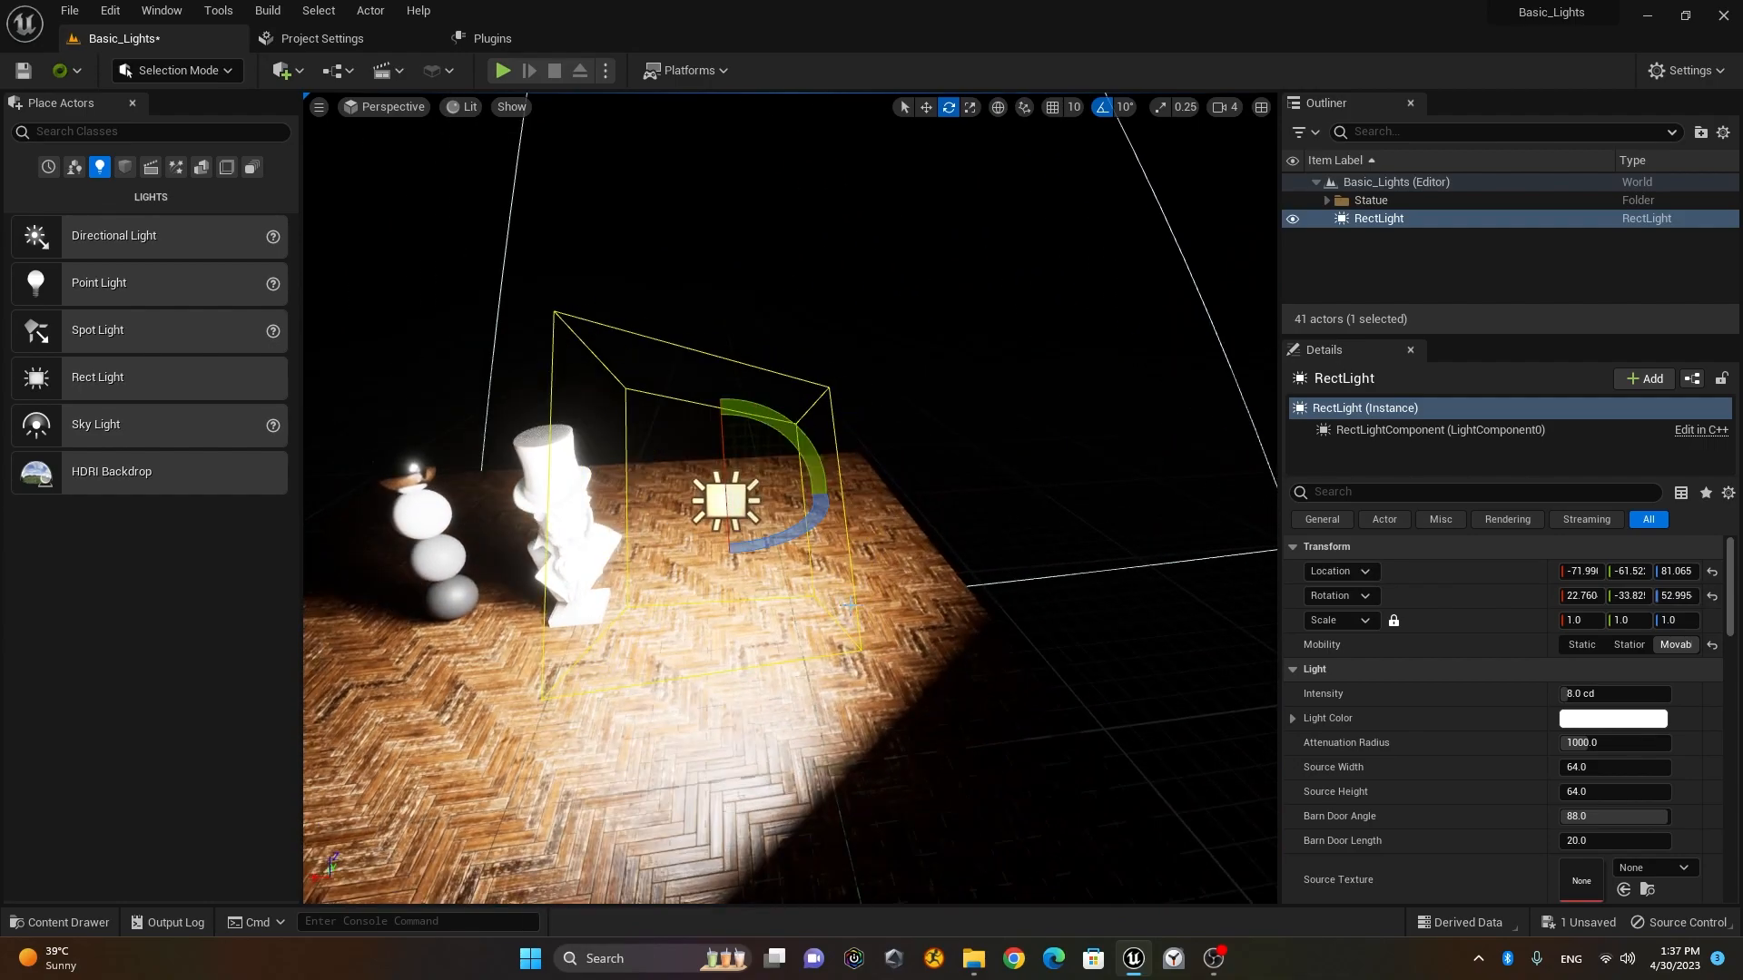
{"action": "left_click_drag", "start_coordinate": [767, 647], "coordinate": [981, 617], "text": "alt"}
Step: Switch to local transform axes, move the rect light to about (-103, -103, 116) and rotate it to 0°, -40°, 90°
{"action": "key", "text": "w"}
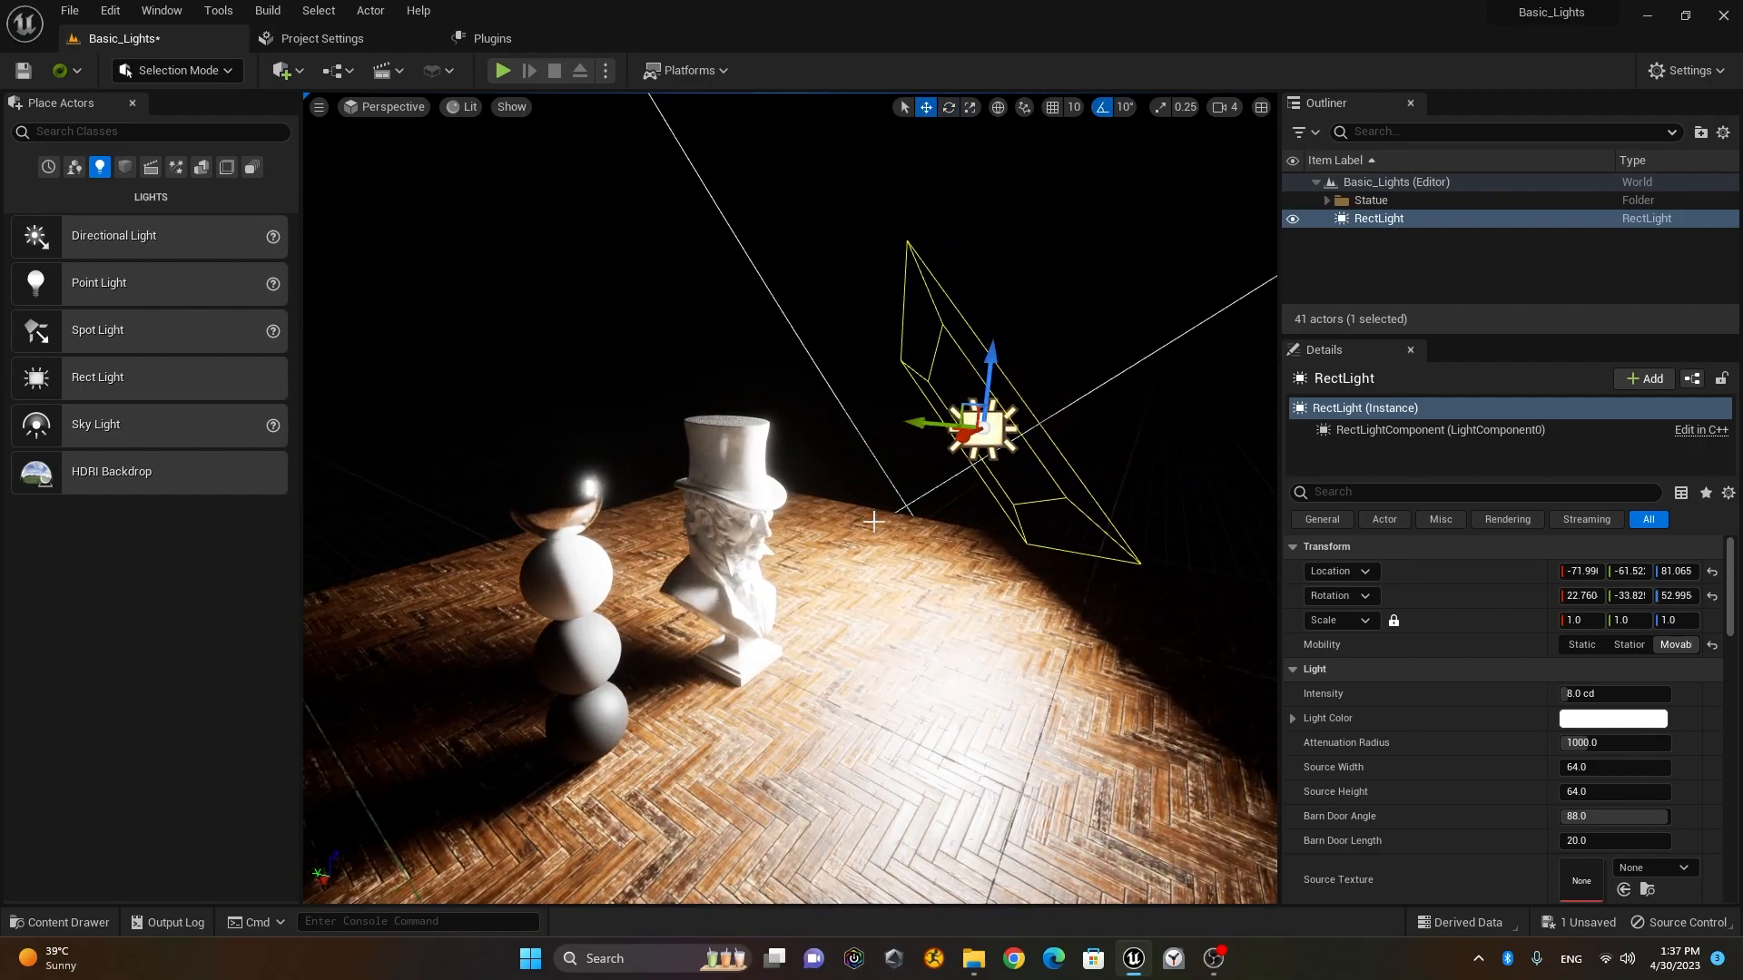
{"action": "left_click_drag", "start_coordinate": [922, 463], "coordinate": [1007, 438], "text": "alt"}
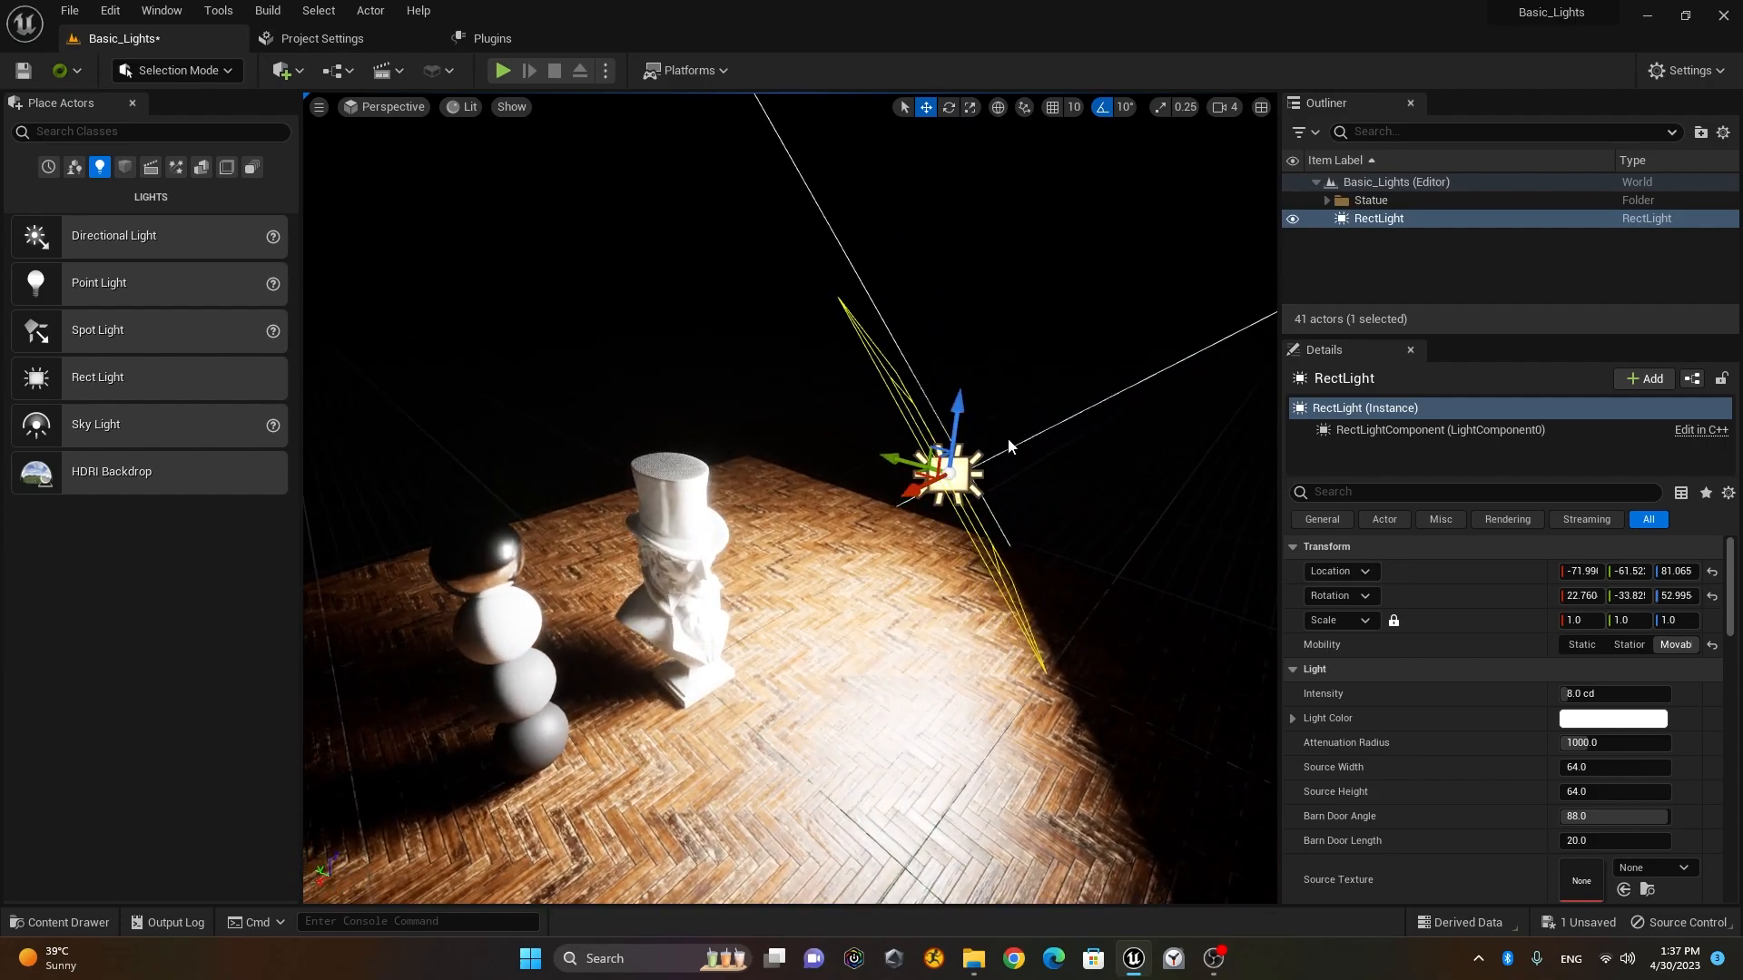
{"action": "left_click", "coordinate": [1000, 110]}
{"action": "left_click_drag", "start_coordinate": [880, 506], "coordinate": [1052, 419]}
{"action": "key", "text": "e"}
{"action": "key", "text": "s"}
{"action": "right_click_drag", "start_coordinate": [1053, 426], "coordinate": [1062, 430]}
{"action": "key", "text": "w"}
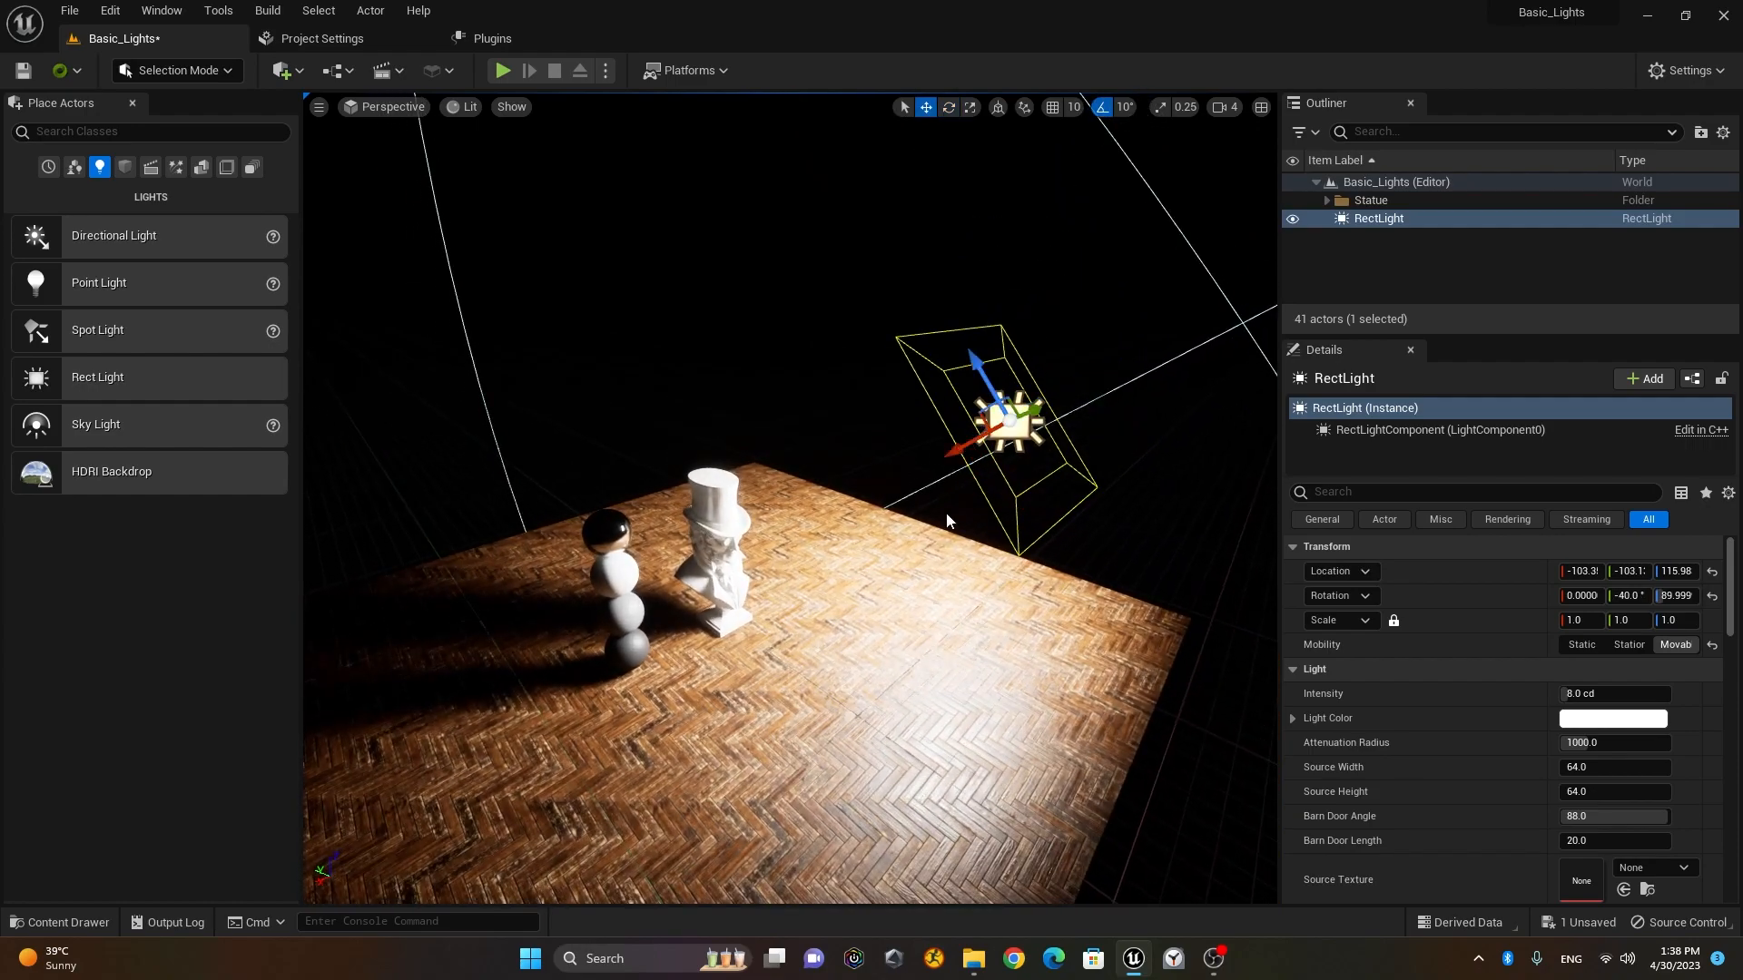
Step: Slide the rect light along its local Y axis to an X location of about -40
{"action": "right_click_drag", "start_coordinate": [948, 512], "coordinate": [916, 514]}
{"action": "left_click_drag", "start_coordinate": [948, 508], "coordinate": [942, 467], "text": "alt"}
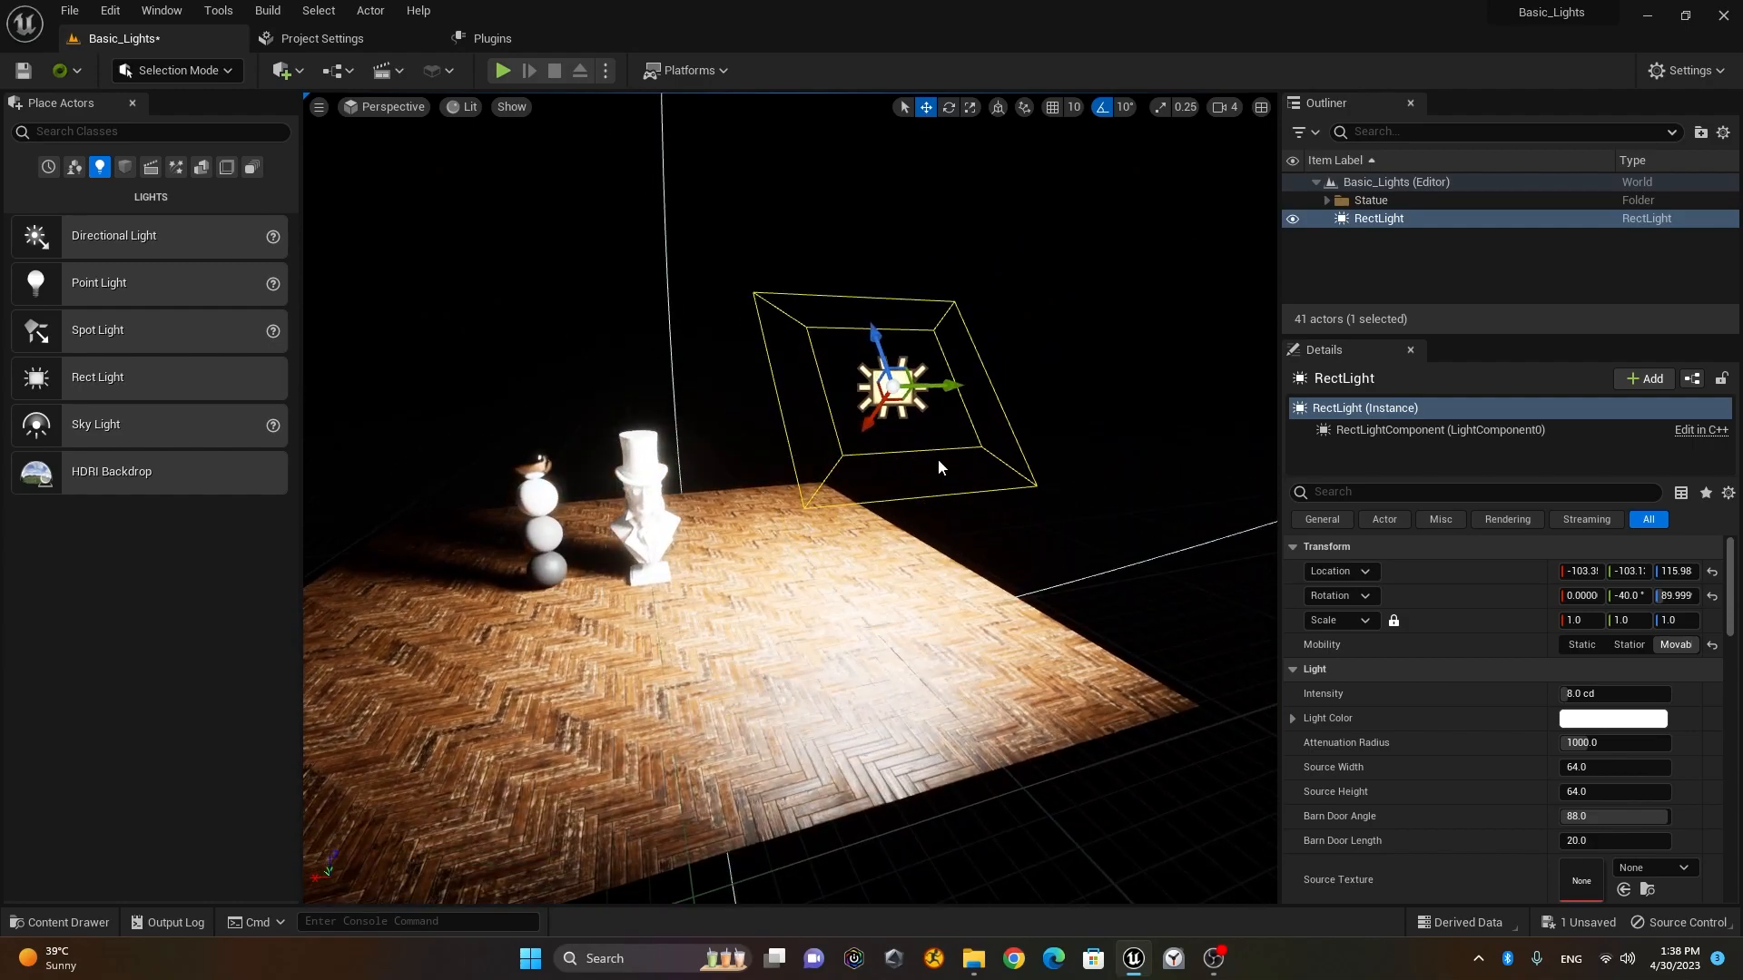
{"action": "left_click_drag", "start_coordinate": [947, 388], "coordinate": [1034, 373]}
{"action": "left_click_drag", "start_coordinate": [785, 511], "coordinate": [695, 550], "text": "alt"}
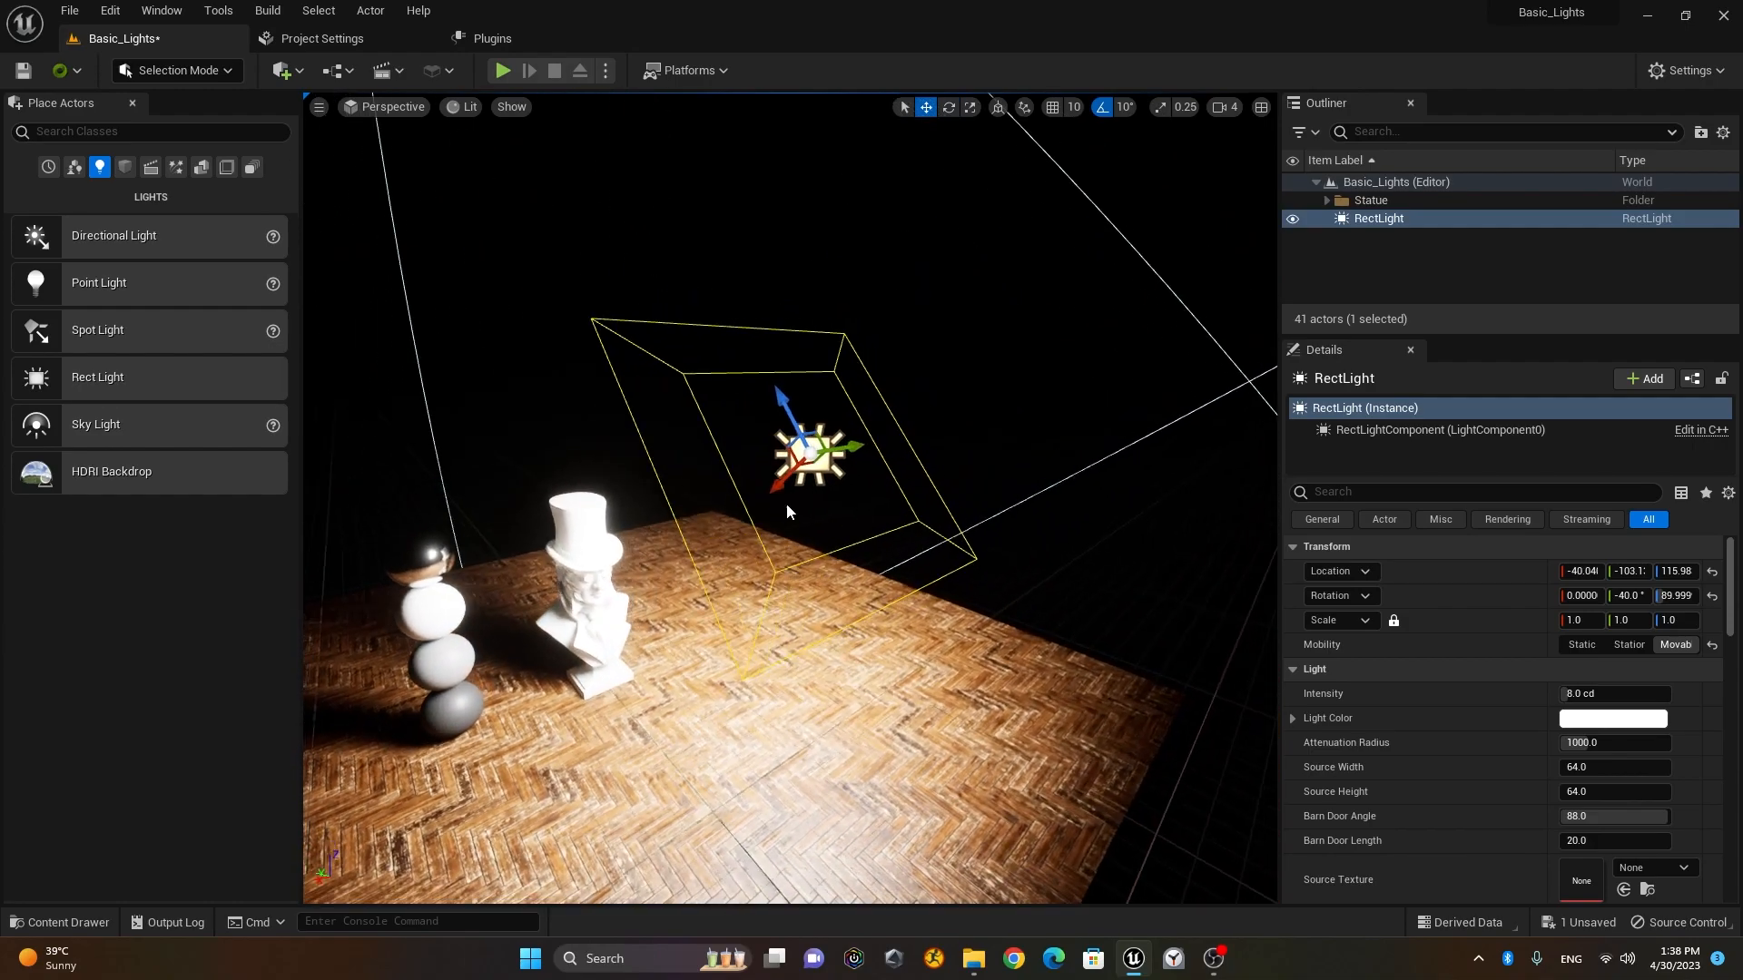
Step: Scale the rect light down to an attenuation radius of about 474 and keep it selected
{"action": "key", "text": "r"}
{"action": "mouse_move", "coordinate": [809, 454]}
{"action": "left_mouse_down"}
{"action": "mouse_move", "coordinate": [771, 480]}
{"action": "mouse_move", "coordinate": [800, 454]}
{"action": "left_mouse_up"}
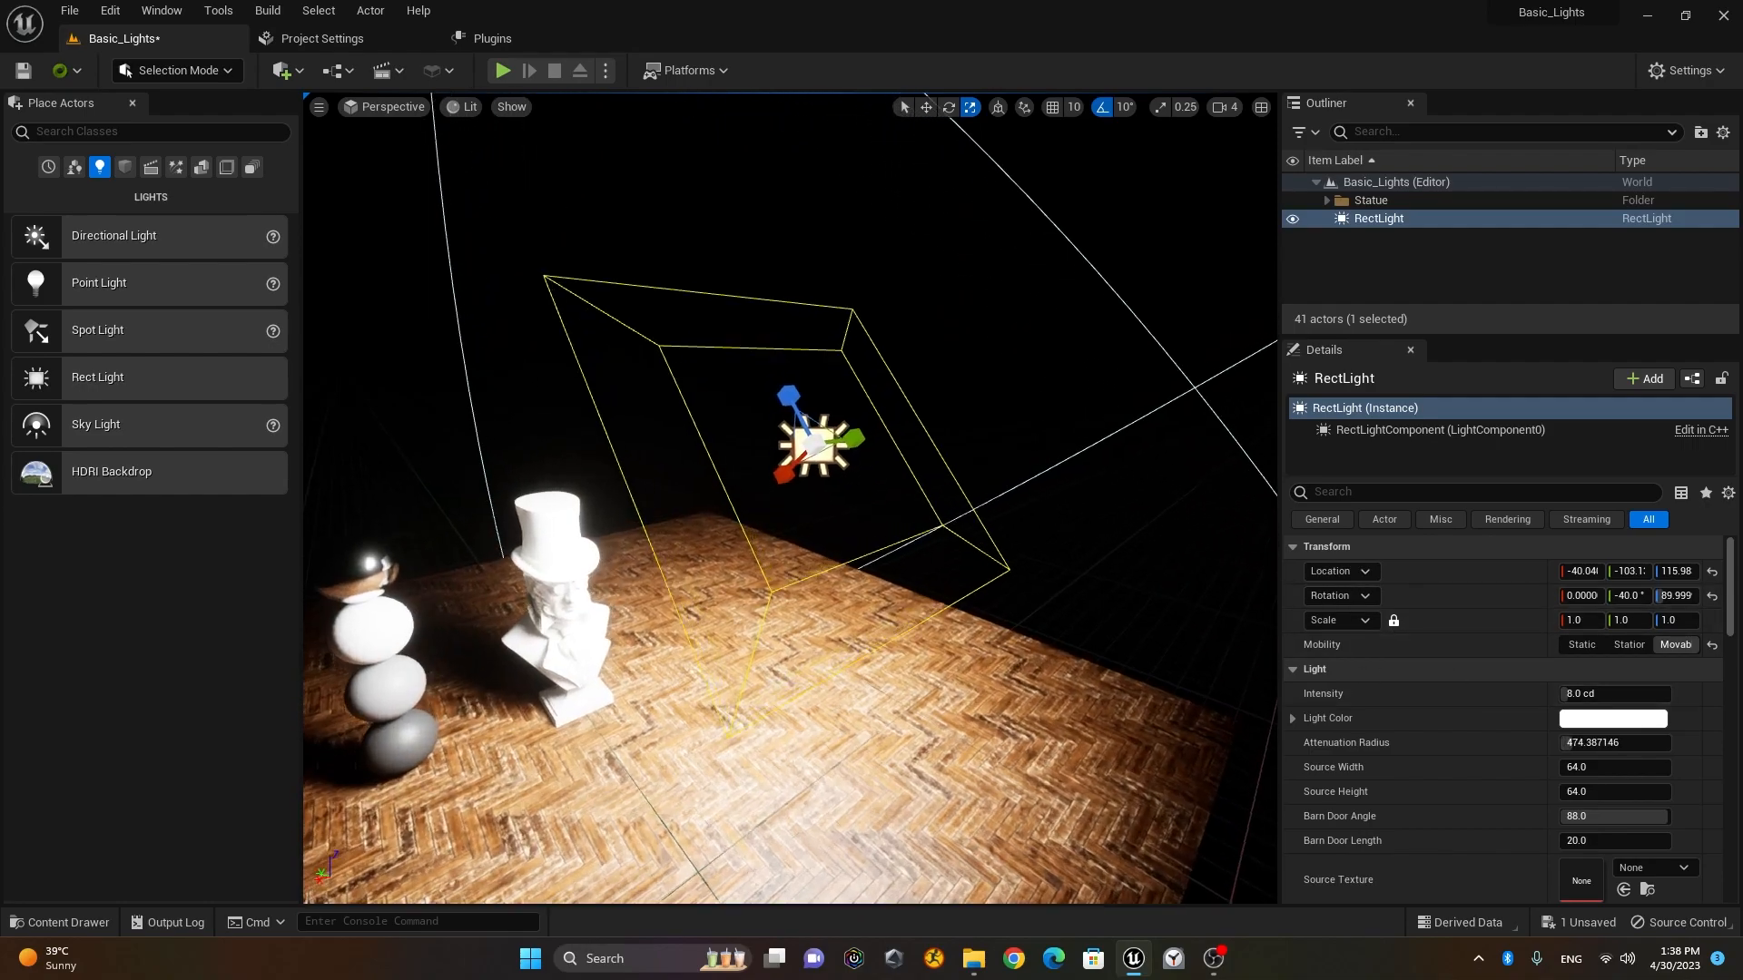
{"action": "right_click_drag", "start_coordinate": [765, 551], "coordinate": [622, 576]}
{"action": "right_click", "coordinate": [622, 577]}
{"action": "scroll", "coordinate": [1036, 555], "scroll_direction": "down", "scroll_amount": 3}
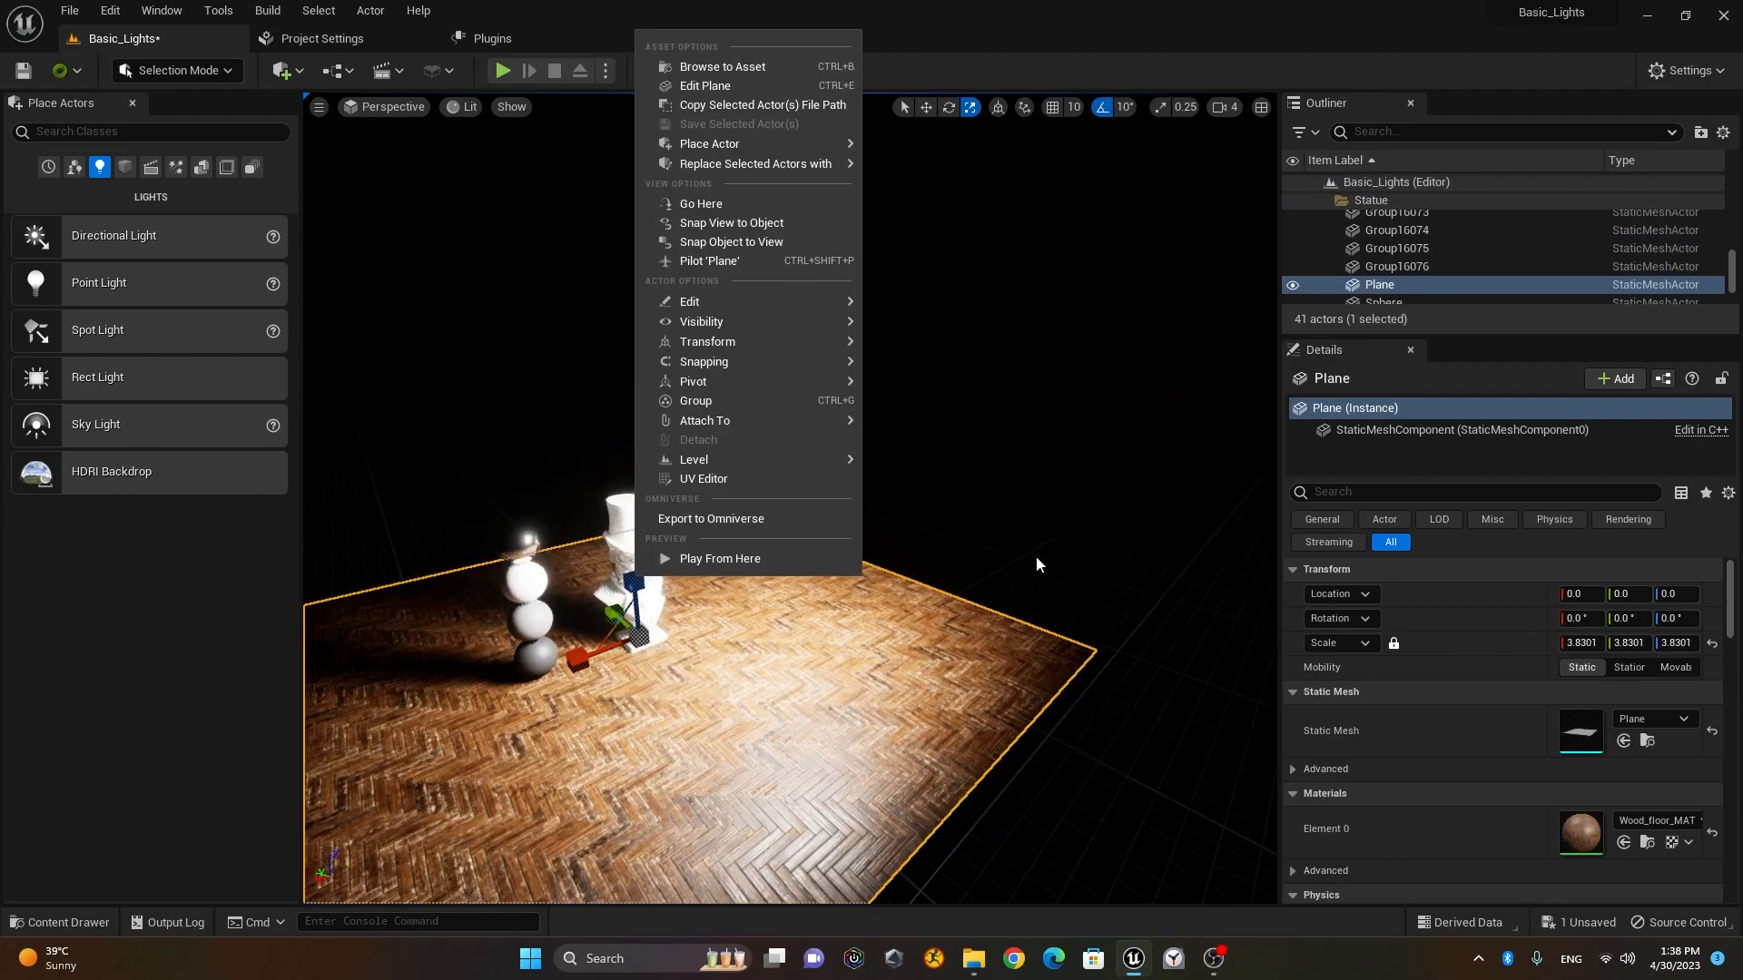
{"action": "left_click", "coordinate": [1026, 485]}
{"action": "left_click", "coordinate": [832, 467]}
{"action": "scroll", "coordinate": [607, 584], "scroll_direction": "up", "scroll_amount": 4}
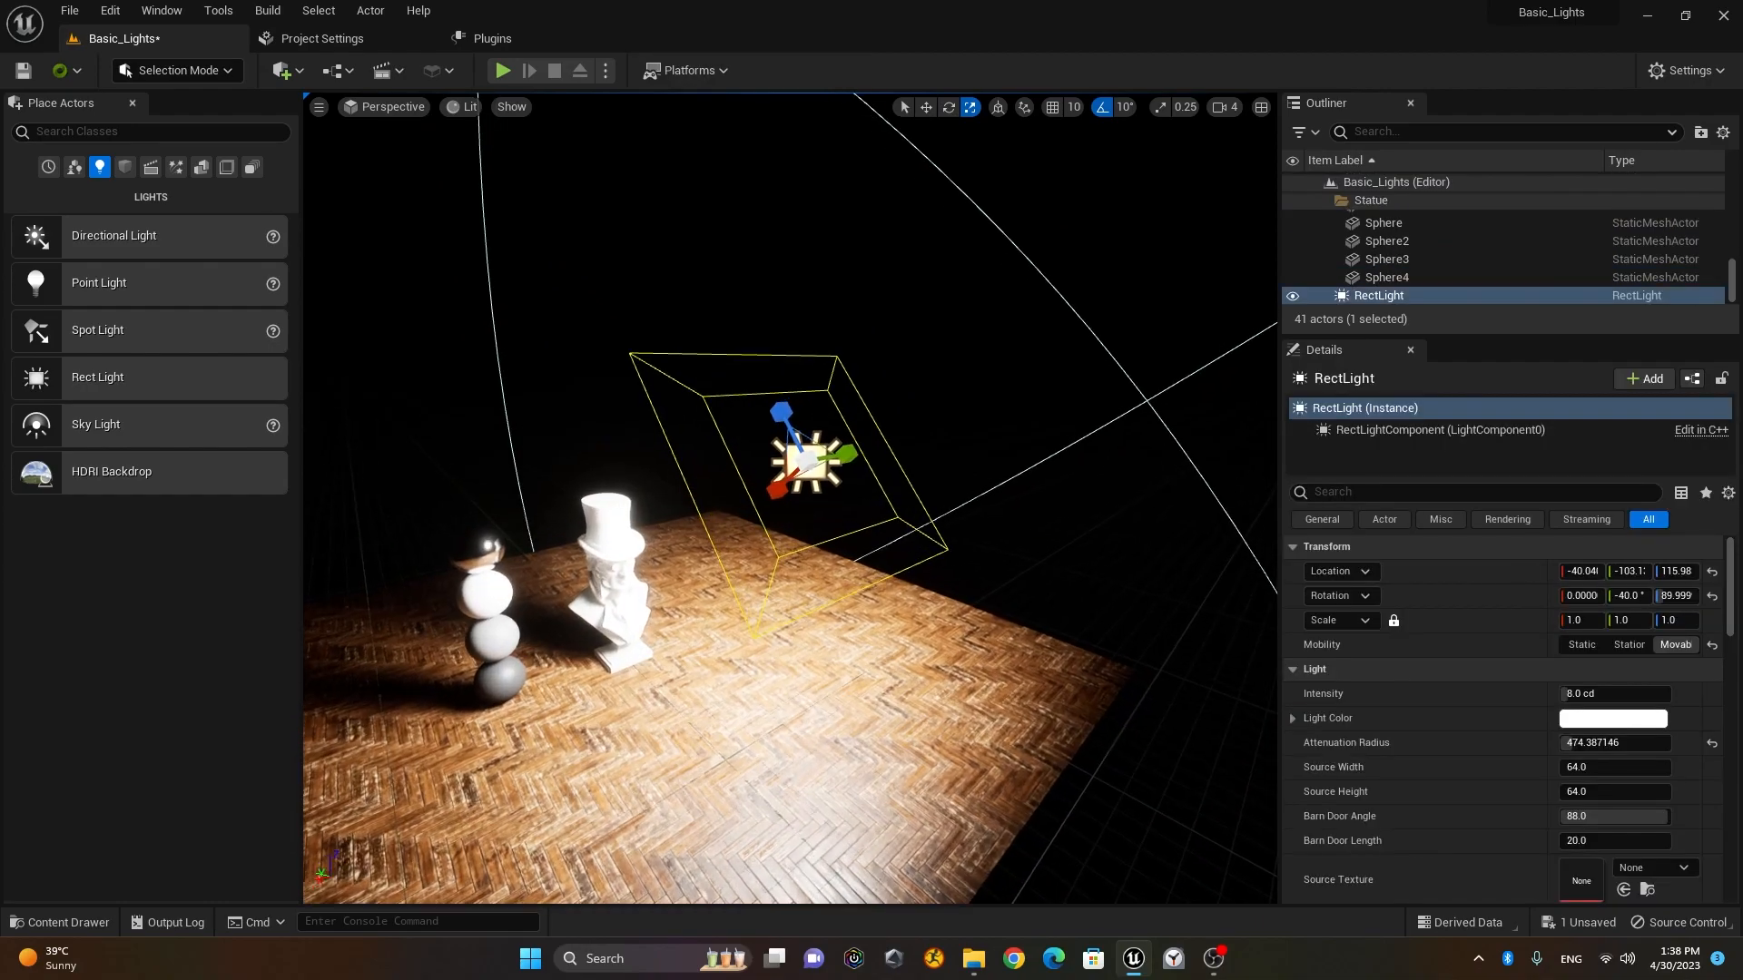
Step: Reduce the rect light's source width to about 45.2 and its source height to about 43.5
{"action": "left_click_drag", "start_coordinate": [607, 584], "coordinate": [676, 544], "text": "alt"}
{"action": "scroll", "coordinate": [1511, 748], "scroll_direction": "down", "scroll_amount": 1}
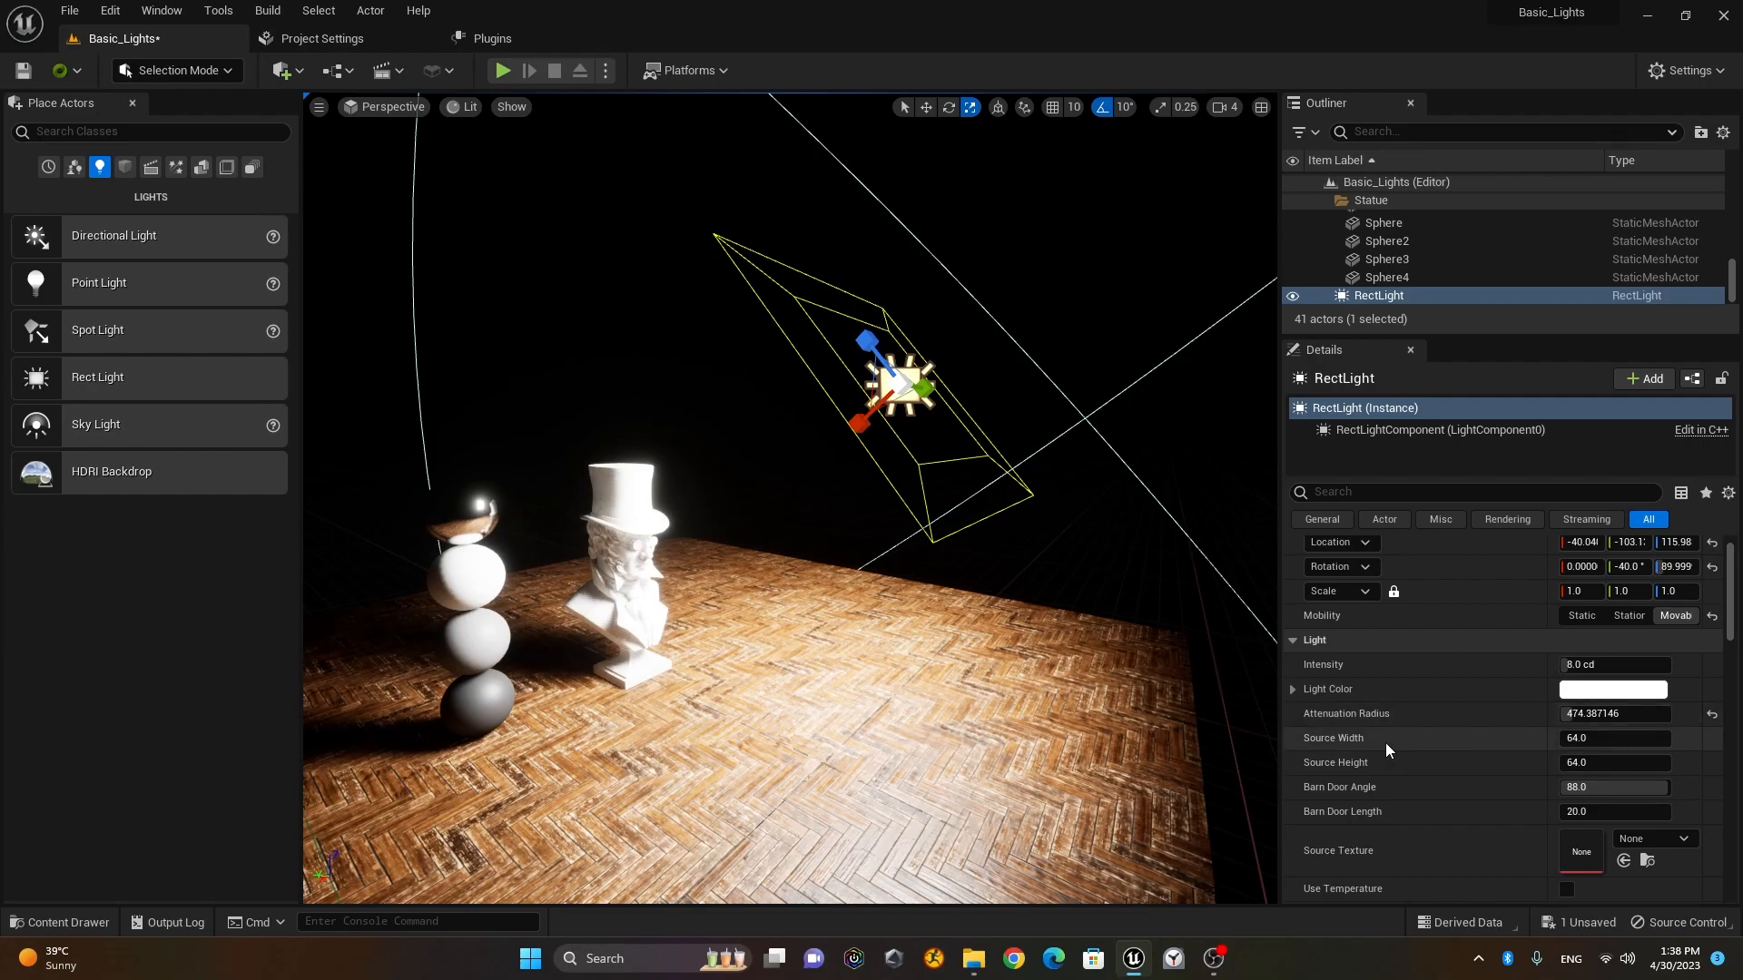
{"action": "mouse_move", "coordinate": [1579, 740]}
{"action": "left_mouse_down"}
{"action": "mouse_move", "coordinate": [1605, 740]}
{"action": "mouse_move", "coordinate": [1563, 762]}
{"action": "mouse_move", "coordinate": [1581, 738]}
{"action": "mouse_move", "coordinate": [1566, 738]}
{"action": "left_mouse_up"}
{"action": "right_click_drag", "start_coordinate": [1071, 654], "coordinate": [1017, 654]}
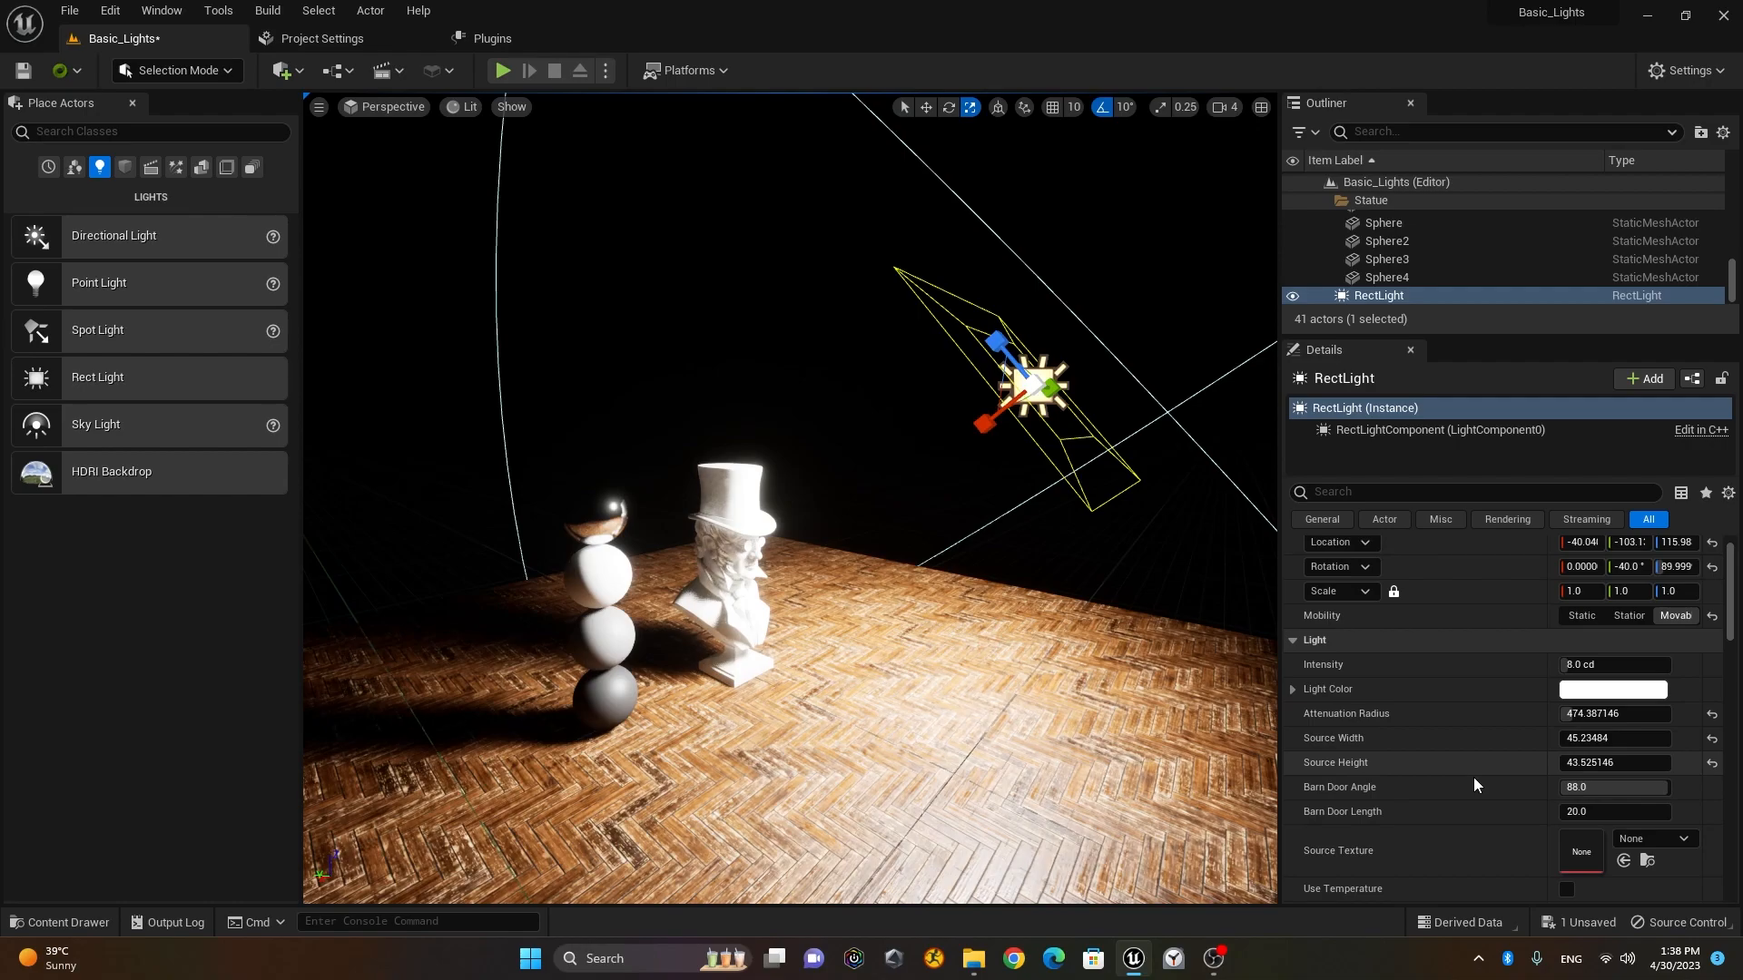
Step: Place a point light on the floor to compare its source settings, delete it and reselect the rect light
{"action": "scroll", "coordinate": [1463, 788], "scroll_direction": "down", "scroll_amount": 2}
{"action": "scroll", "coordinate": [1463, 795], "scroll_direction": "down", "scroll_amount": 1}
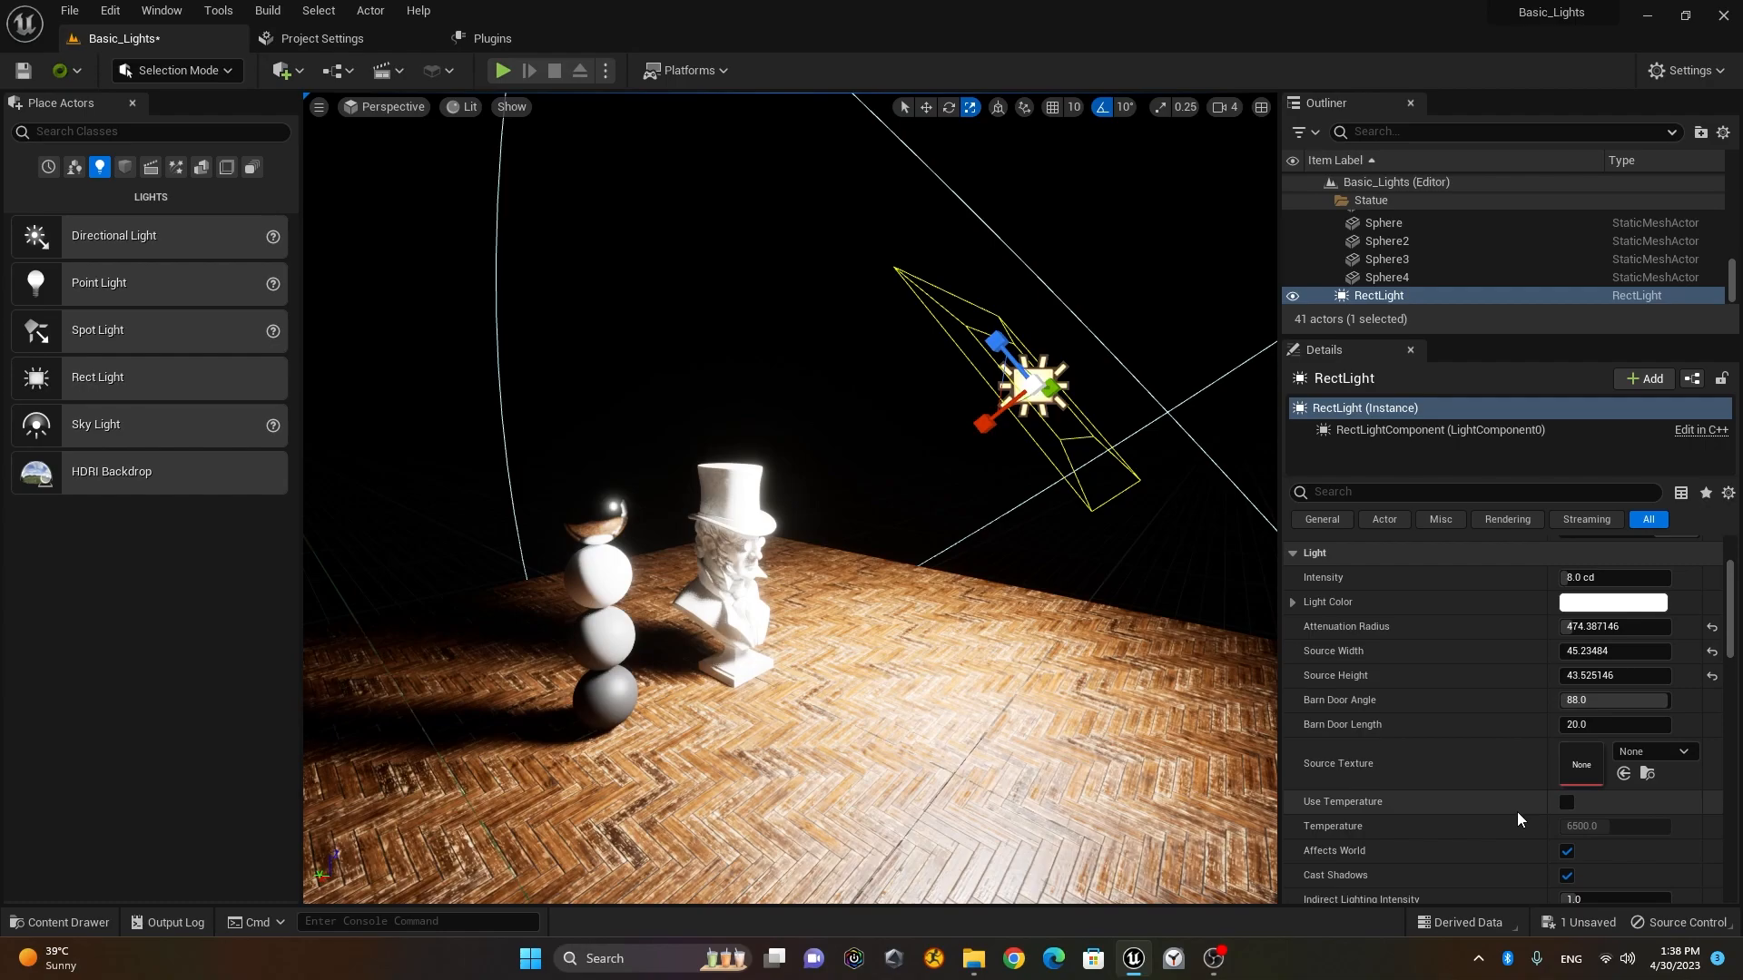
{"action": "scroll", "coordinate": [1517, 811], "scroll_direction": "down", "scroll_amount": 1}
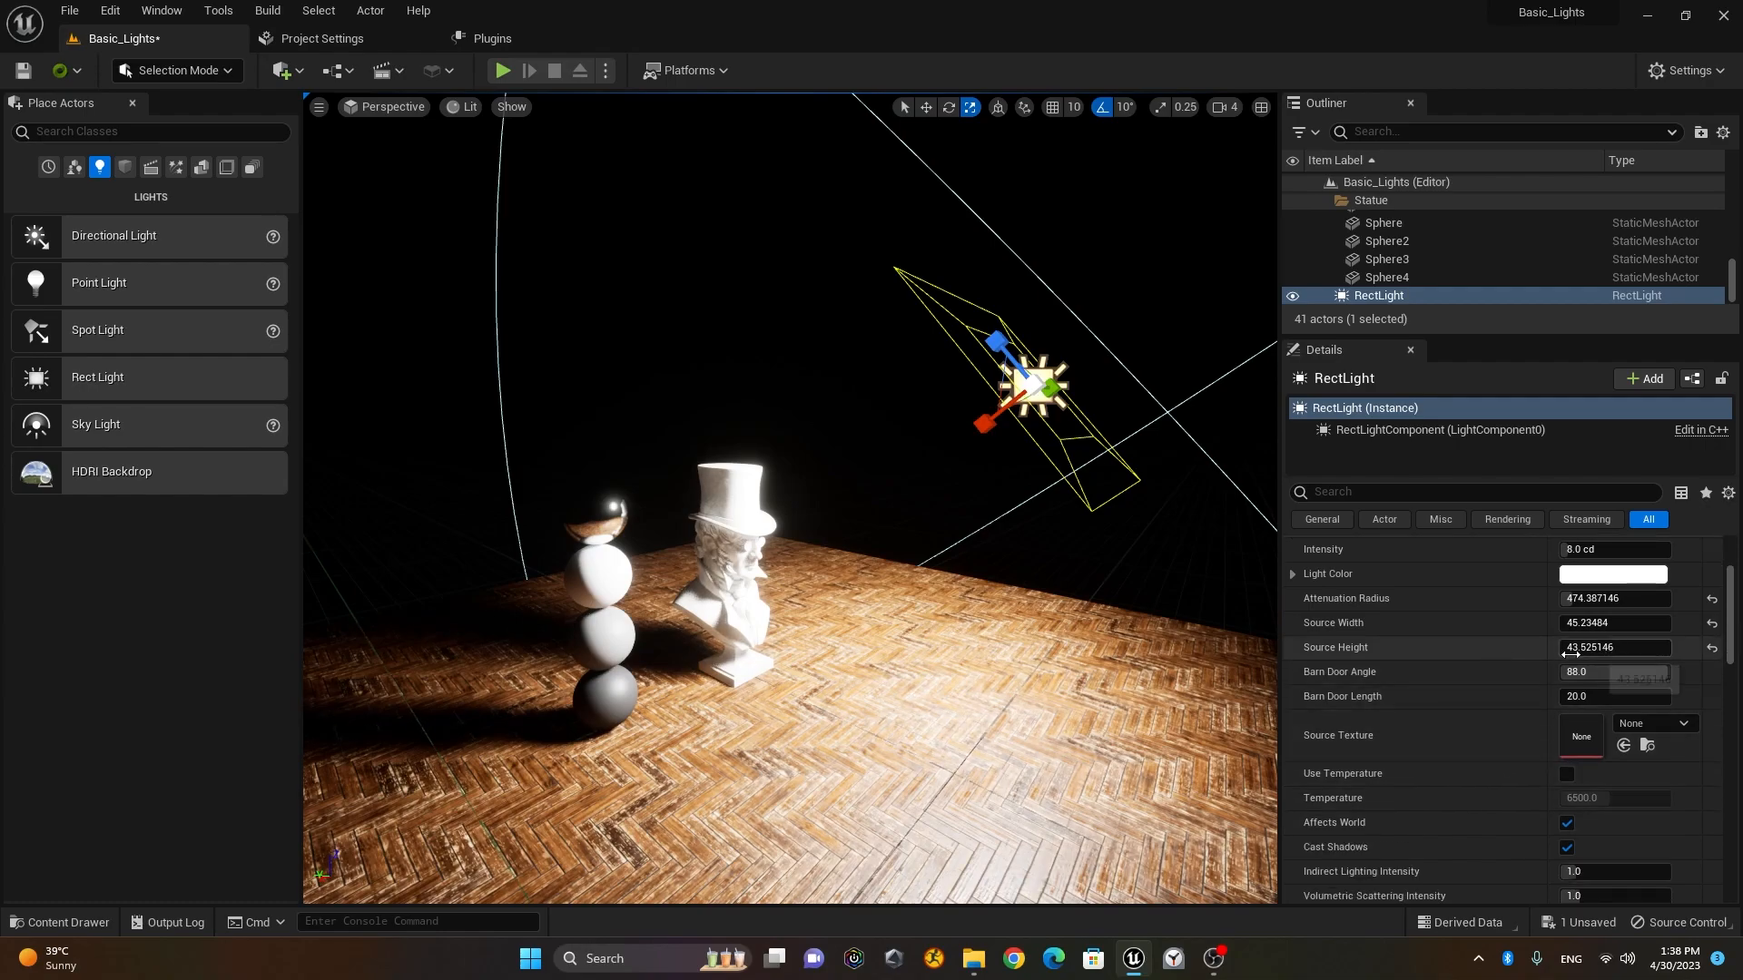
{"action": "scroll", "coordinate": [1502, 678], "scroll_direction": "up", "scroll_amount": 1}
{"action": "scroll", "coordinate": [1501, 678], "scroll_direction": "up", "scroll_amount": 1}
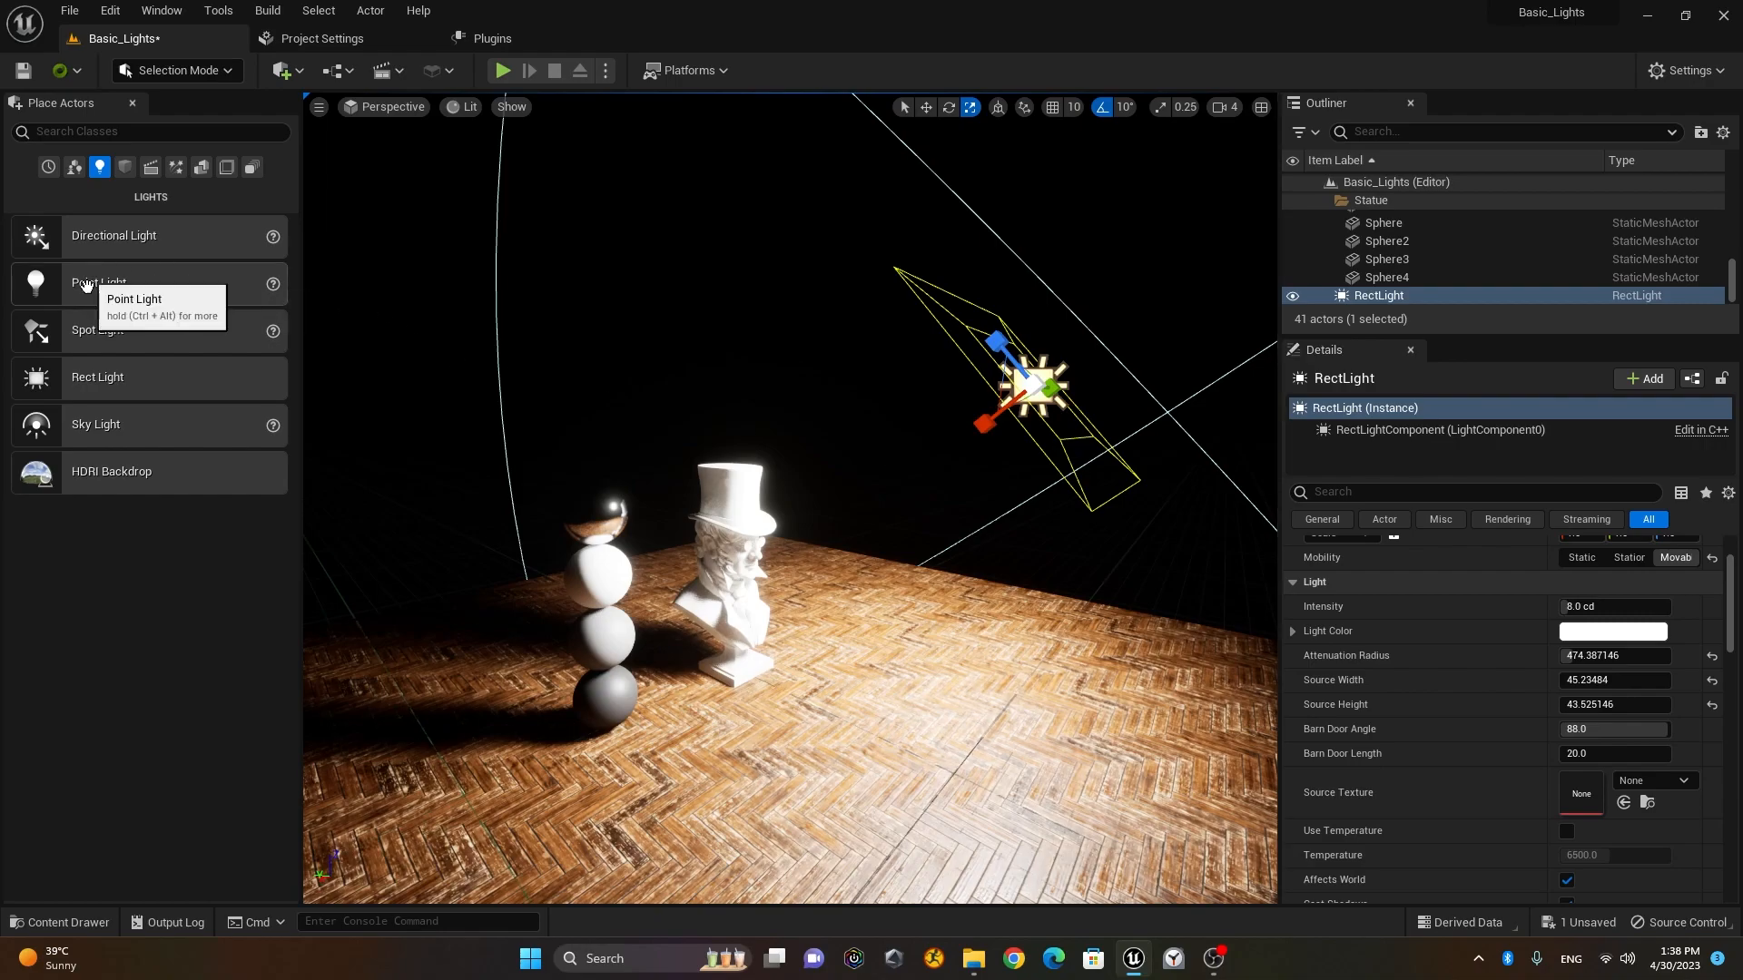
{"action": "left_click_drag", "start_coordinate": [91, 282], "coordinate": [1117, 767]}
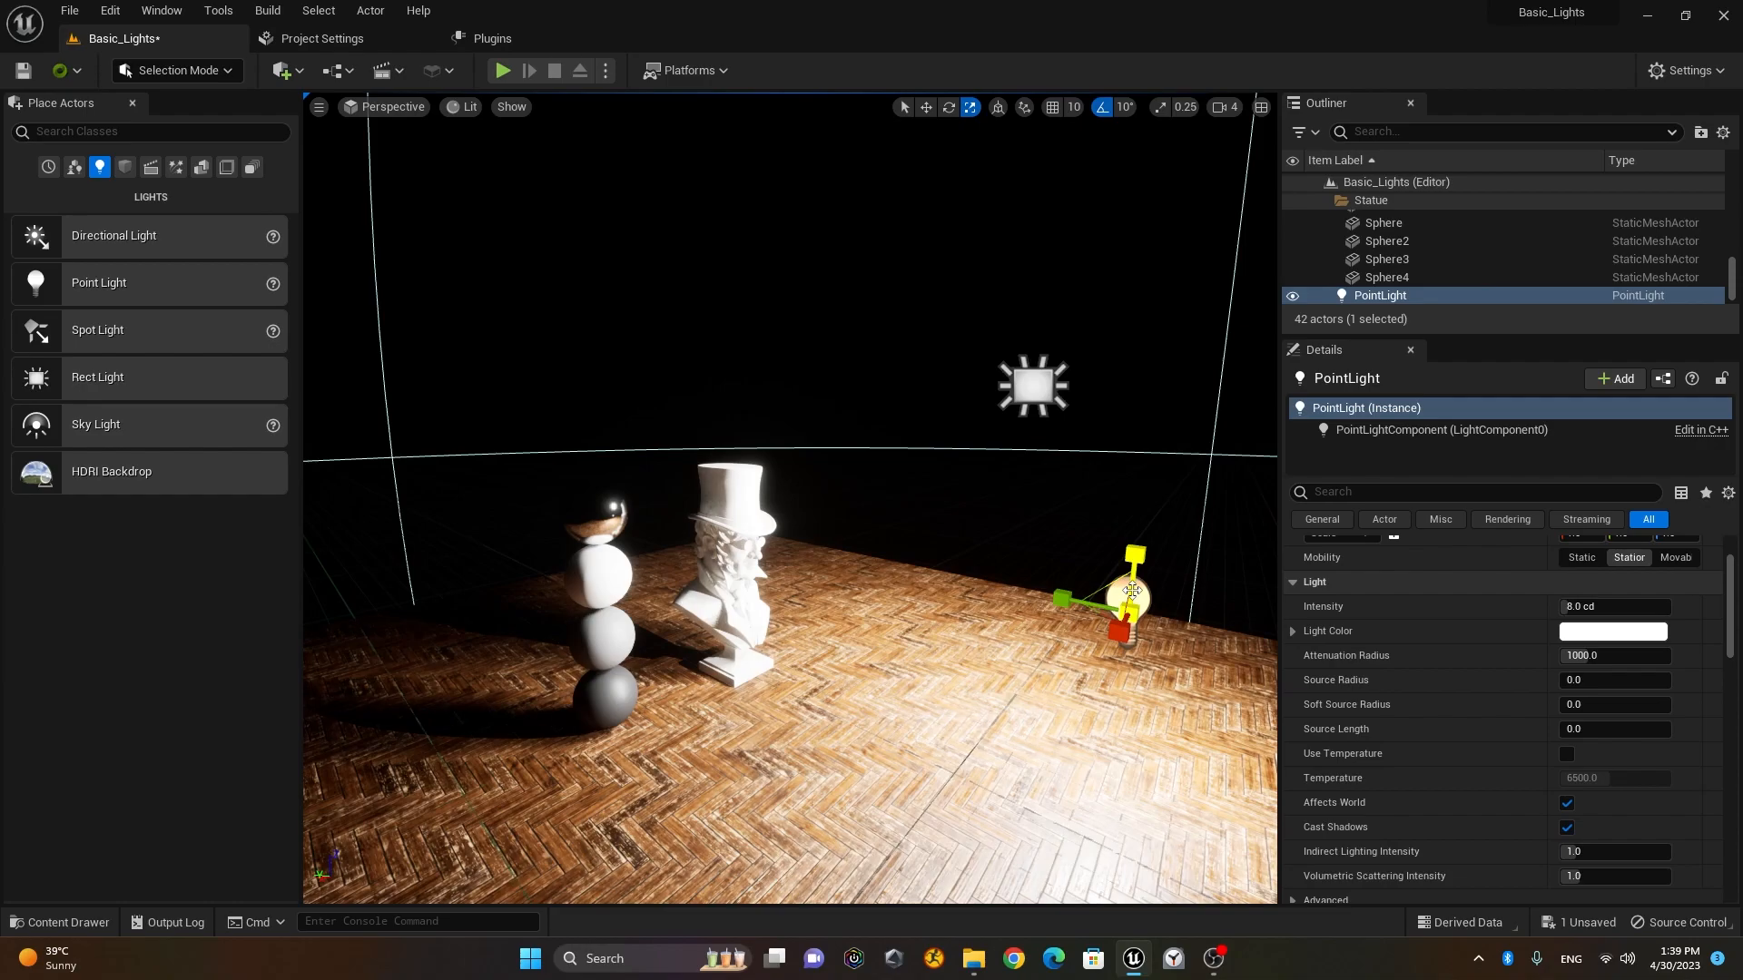
{"action": "key", "text": "Delete"}
{"action": "left_click", "coordinate": [1033, 386]}
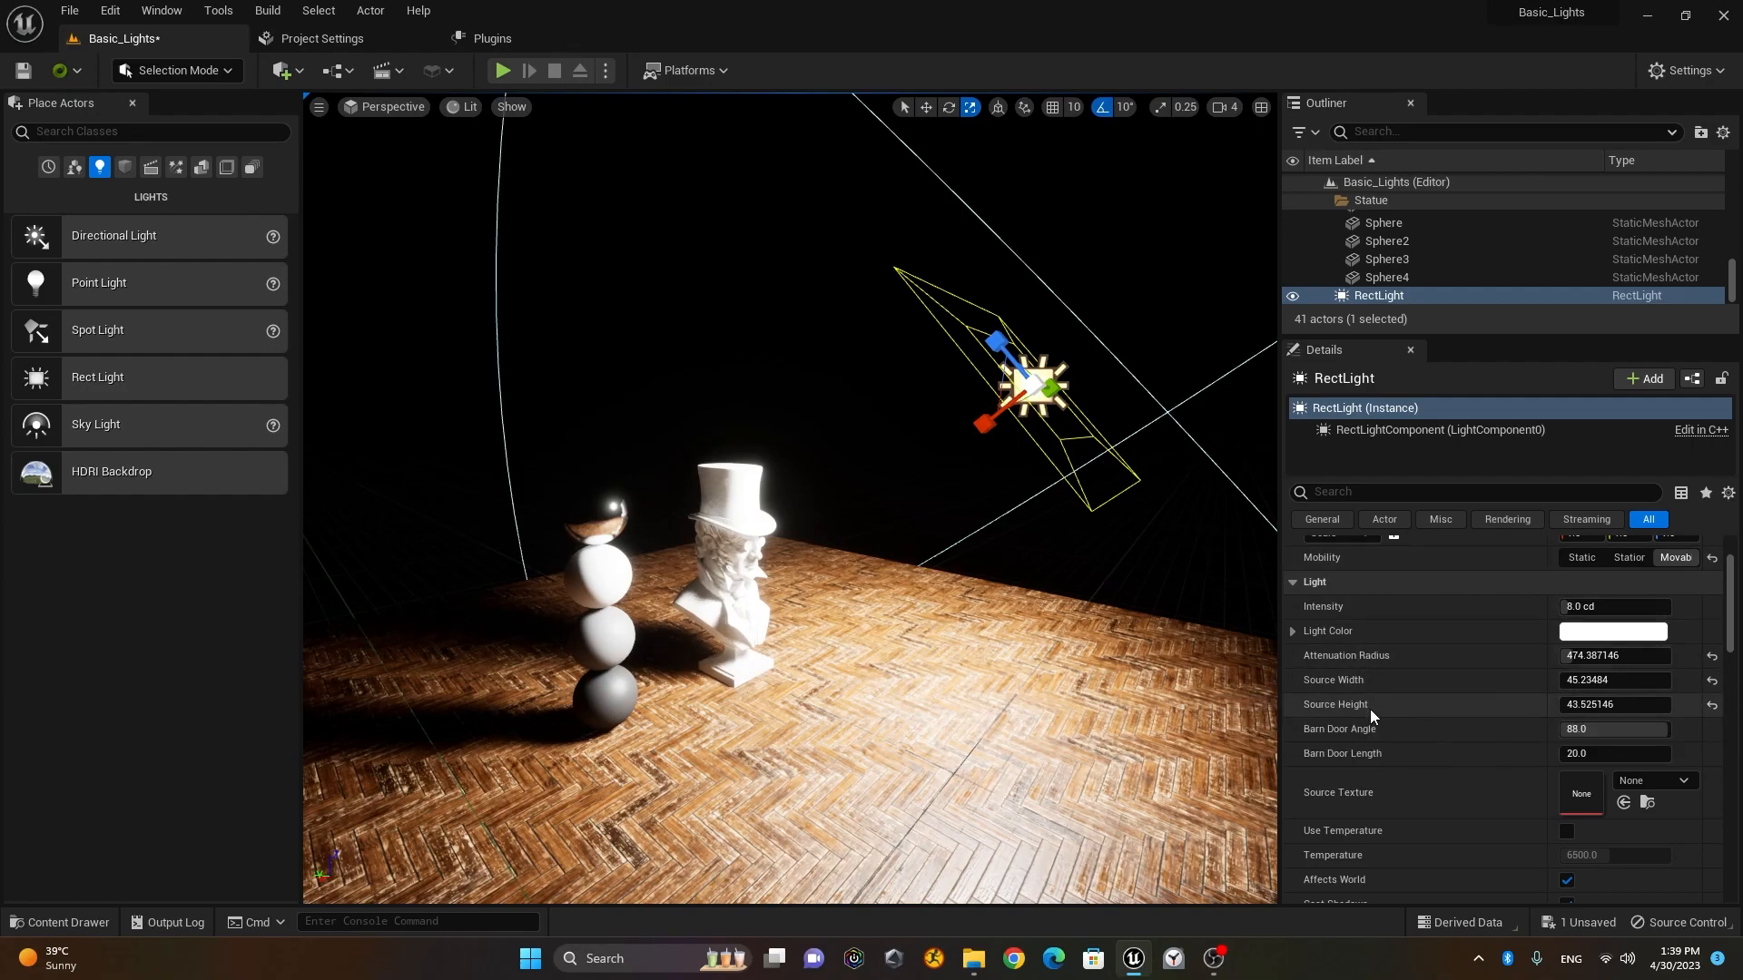
Step: Enlarge the rect light's source to a width of about 142 and a height of about 84.8
{"action": "left_click_drag", "start_coordinate": [1582, 680], "coordinate": [1704, 680]}
{"action": "left_click_drag", "start_coordinate": [1597, 705], "coordinate": [1640, 705]}
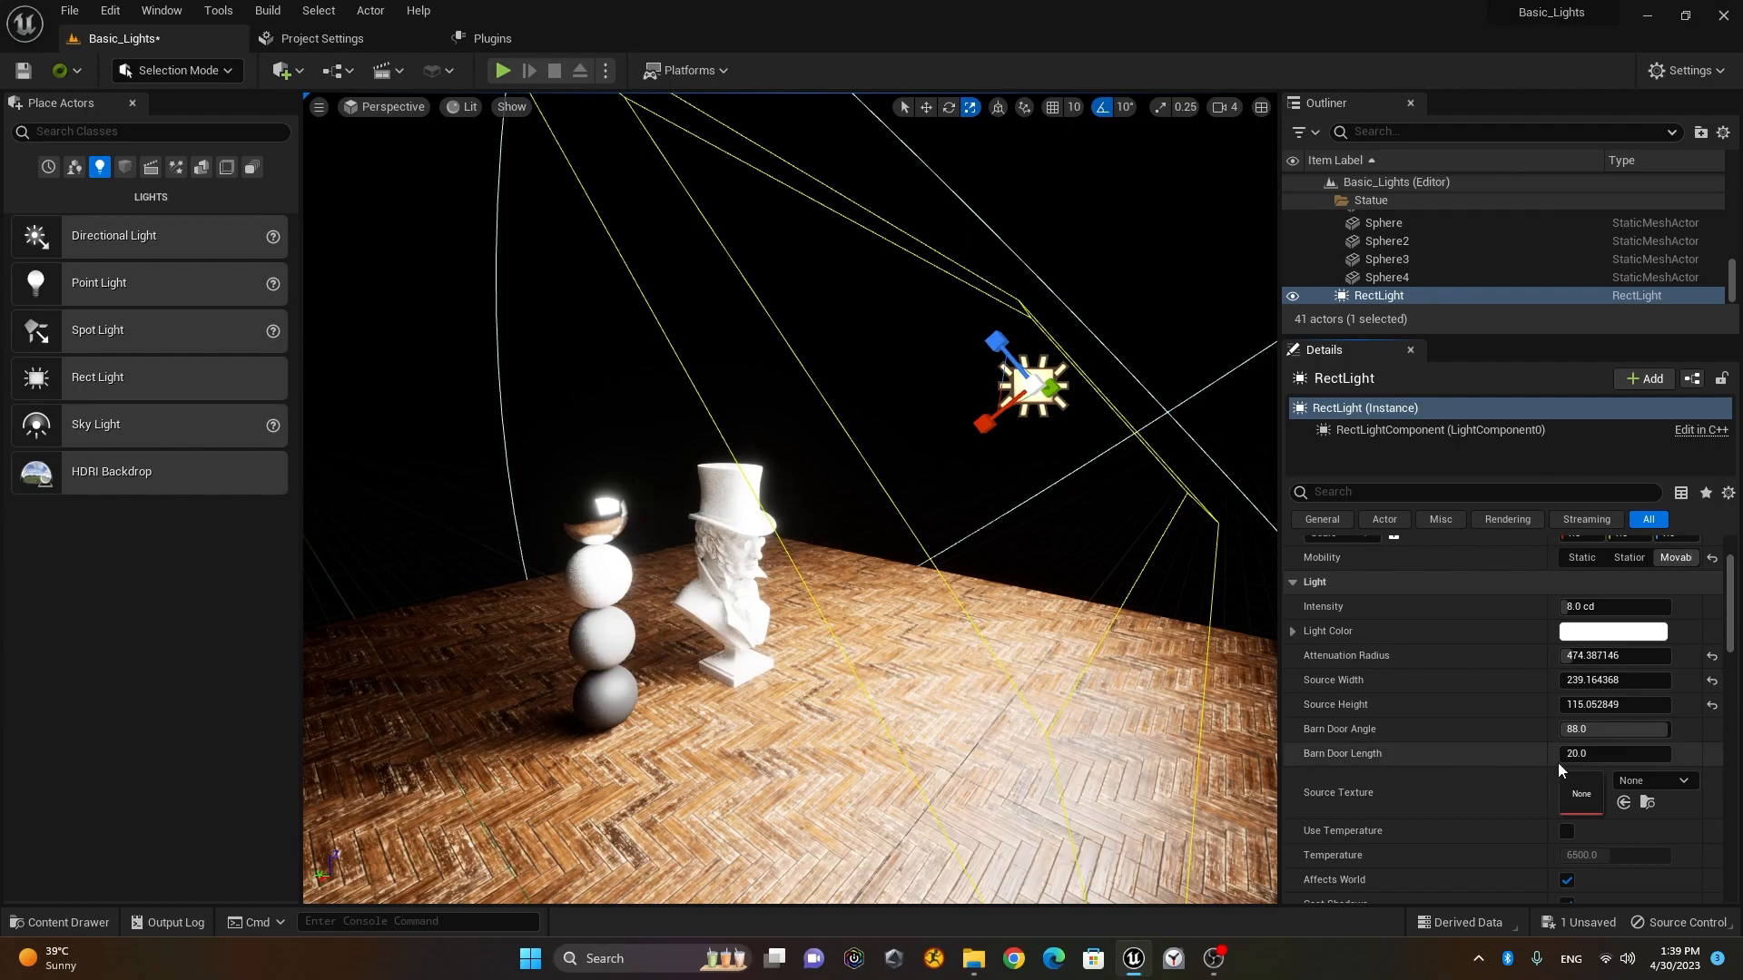
{"action": "mouse_move", "coordinate": [1620, 704]}
{"action": "left_mouse_down"}
{"action": "mouse_move", "coordinate": [1569, 704]}
{"action": "mouse_move", "coordinate": [1598, 679]}
{"action": "mouse_move", "coordinate": [1577, 679]}
{"action": "mouse_move", "coordinate": [1624, 680]}
{"action": "mouse_move", "coordinate": [1602, 704]}
{"action": "mouse_move", "coordinate": [1625, 705]}
{"action": "left_mouse_up"}
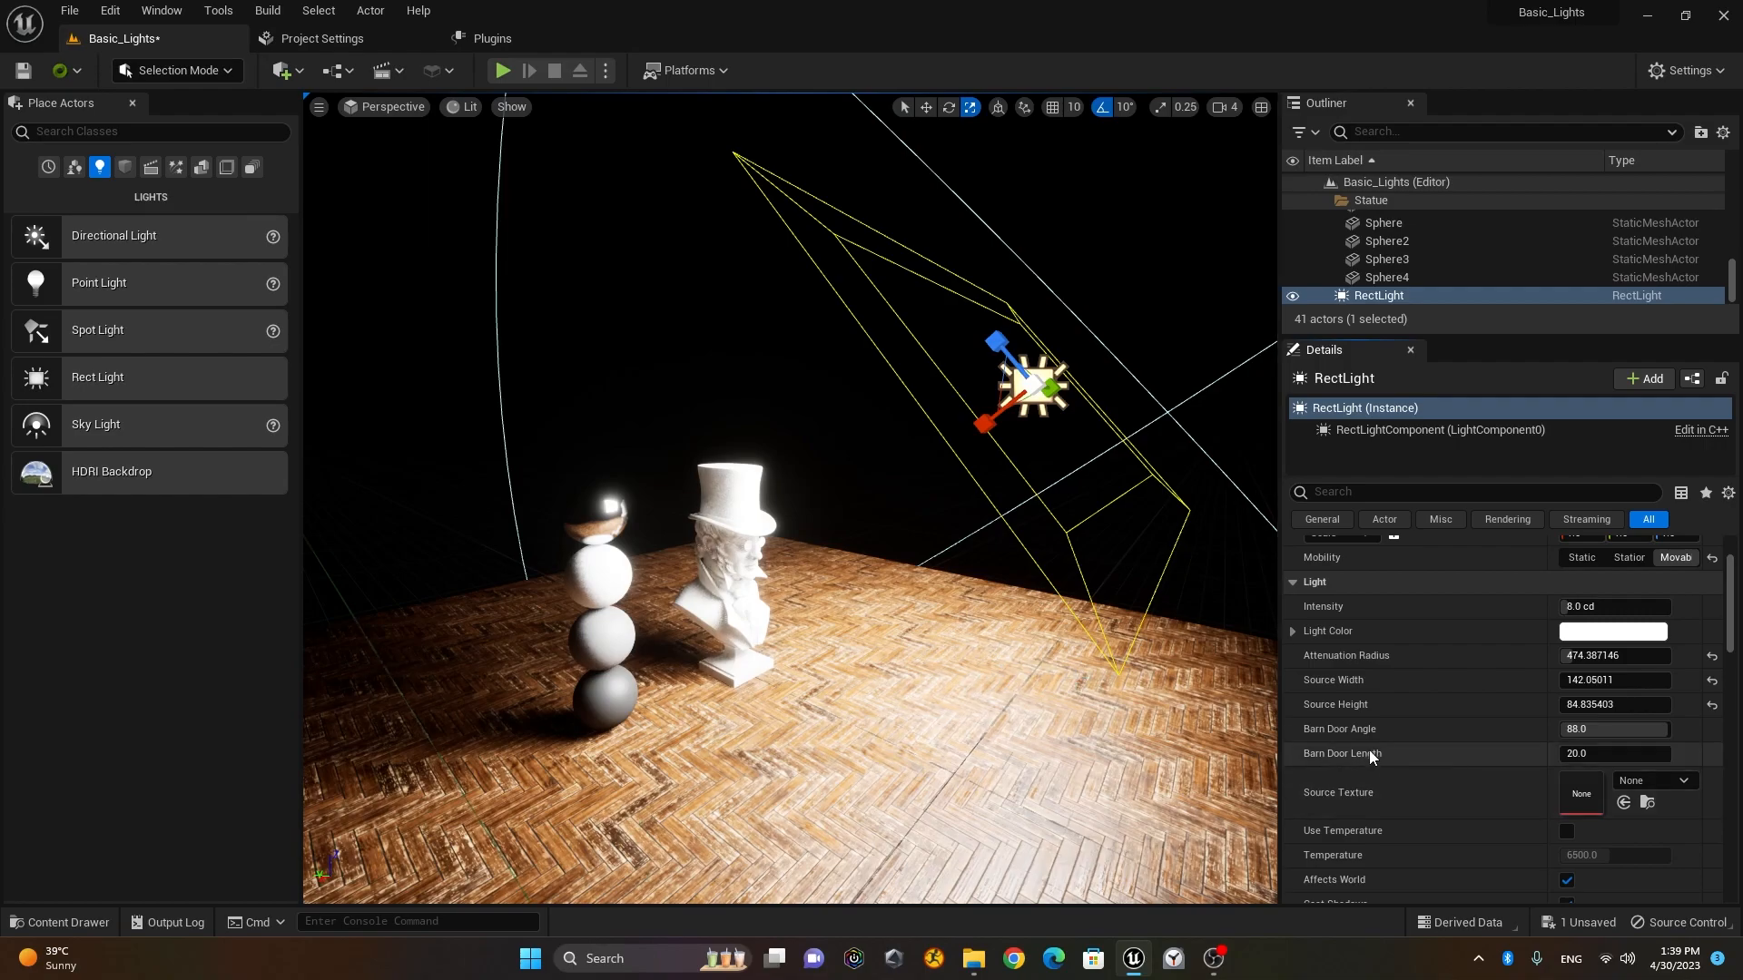
Step: Switch to the browser, examine the Lighting Barn Doors and DIY Barn Doors image results, and return to Unreal Editor
{"action": "scroll", "coordinate": [1383, 710], "scroll_direction": "down", "scroll_amount": 1}
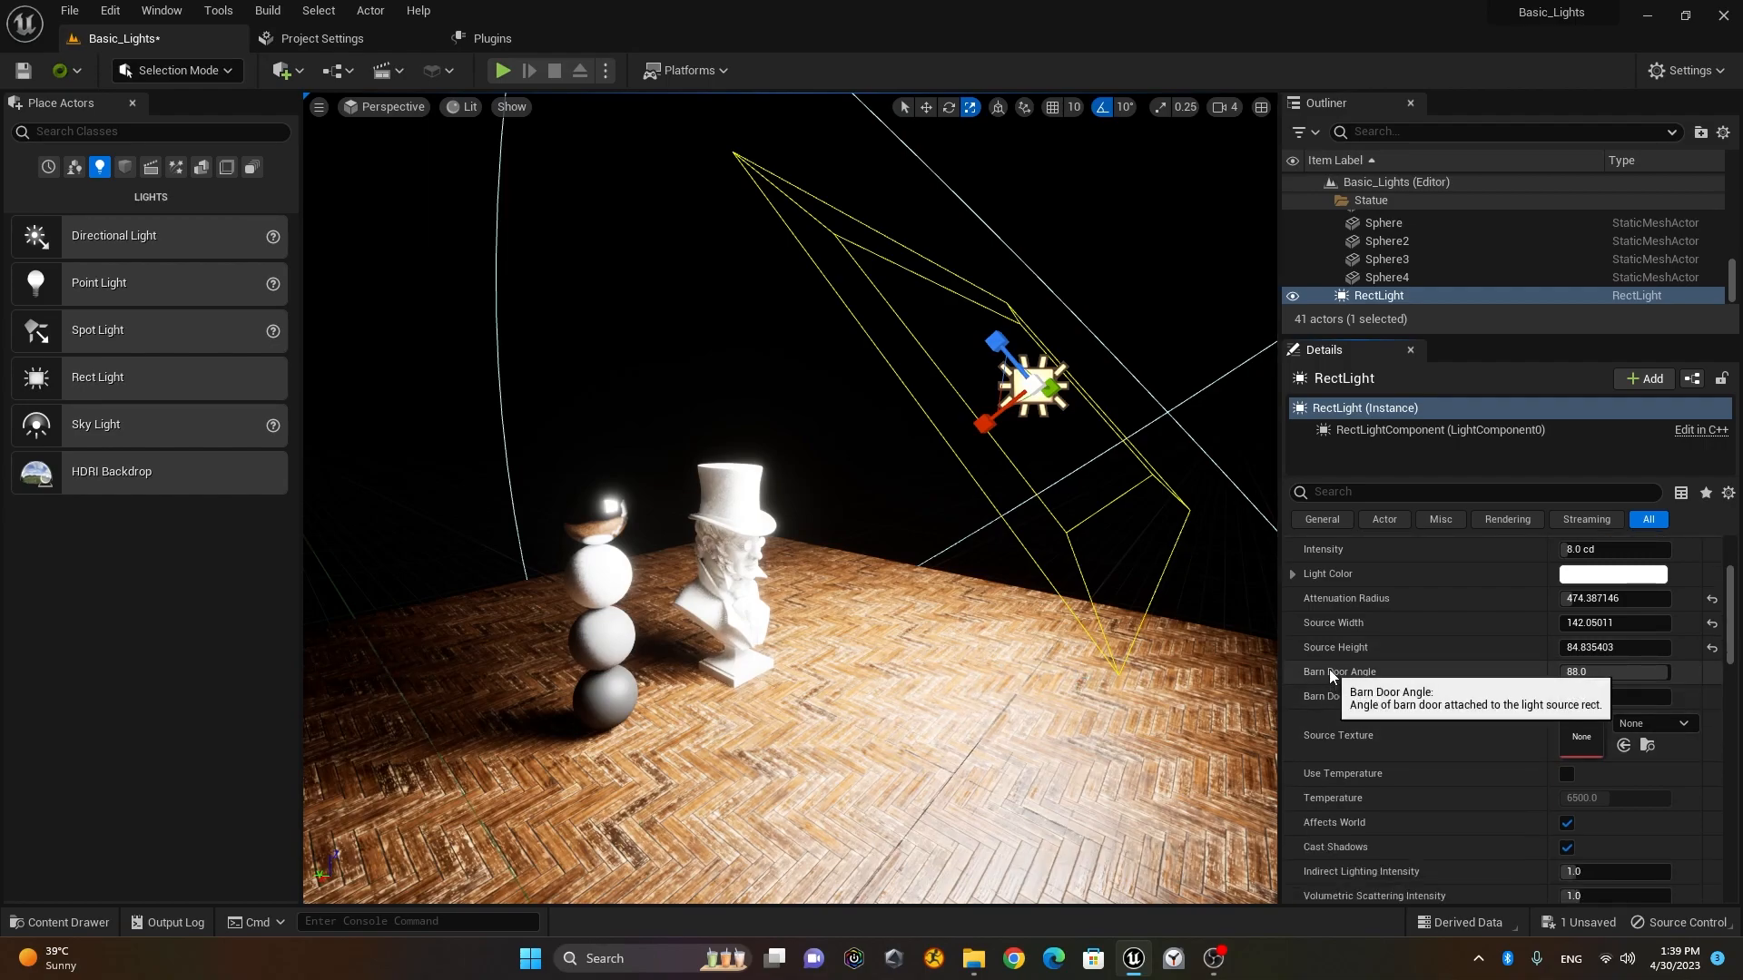
{"action": "left_click_drag", "start_coordinate": [703, 472], "coordinate": [660, 351], "text": "alt"}
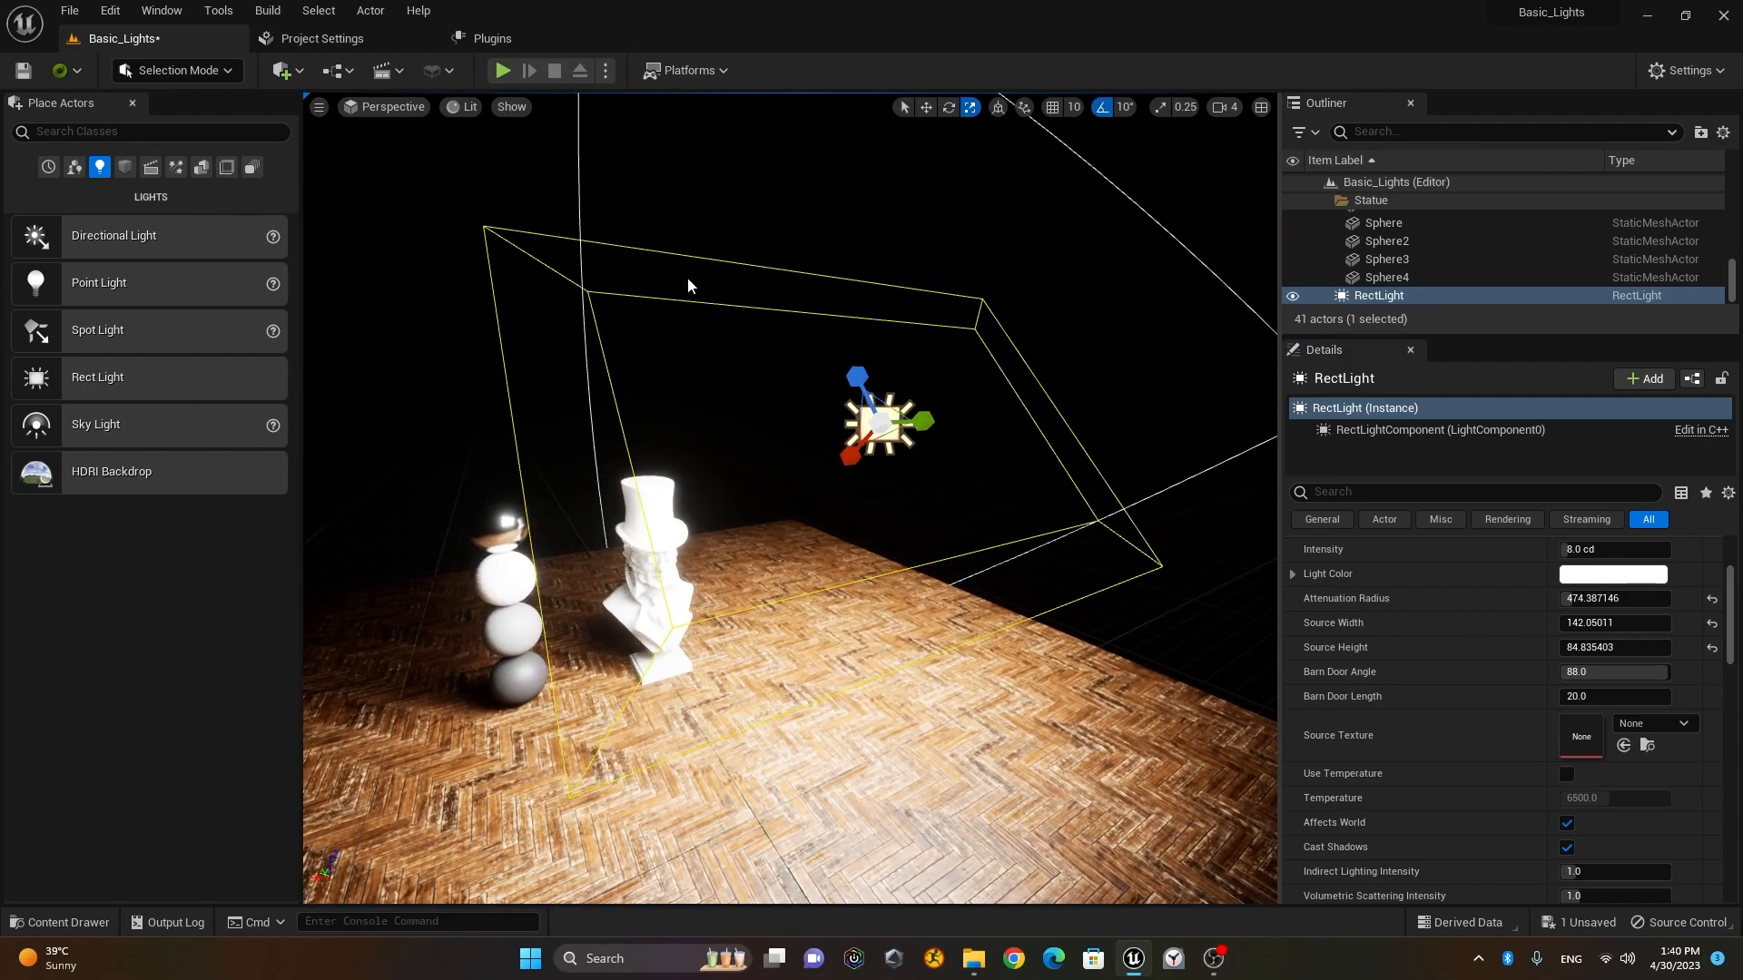
{"action": "left_click_drag", "start_coordinate": [794, 627], "coordinate": [900, 567], "text": "alt"}
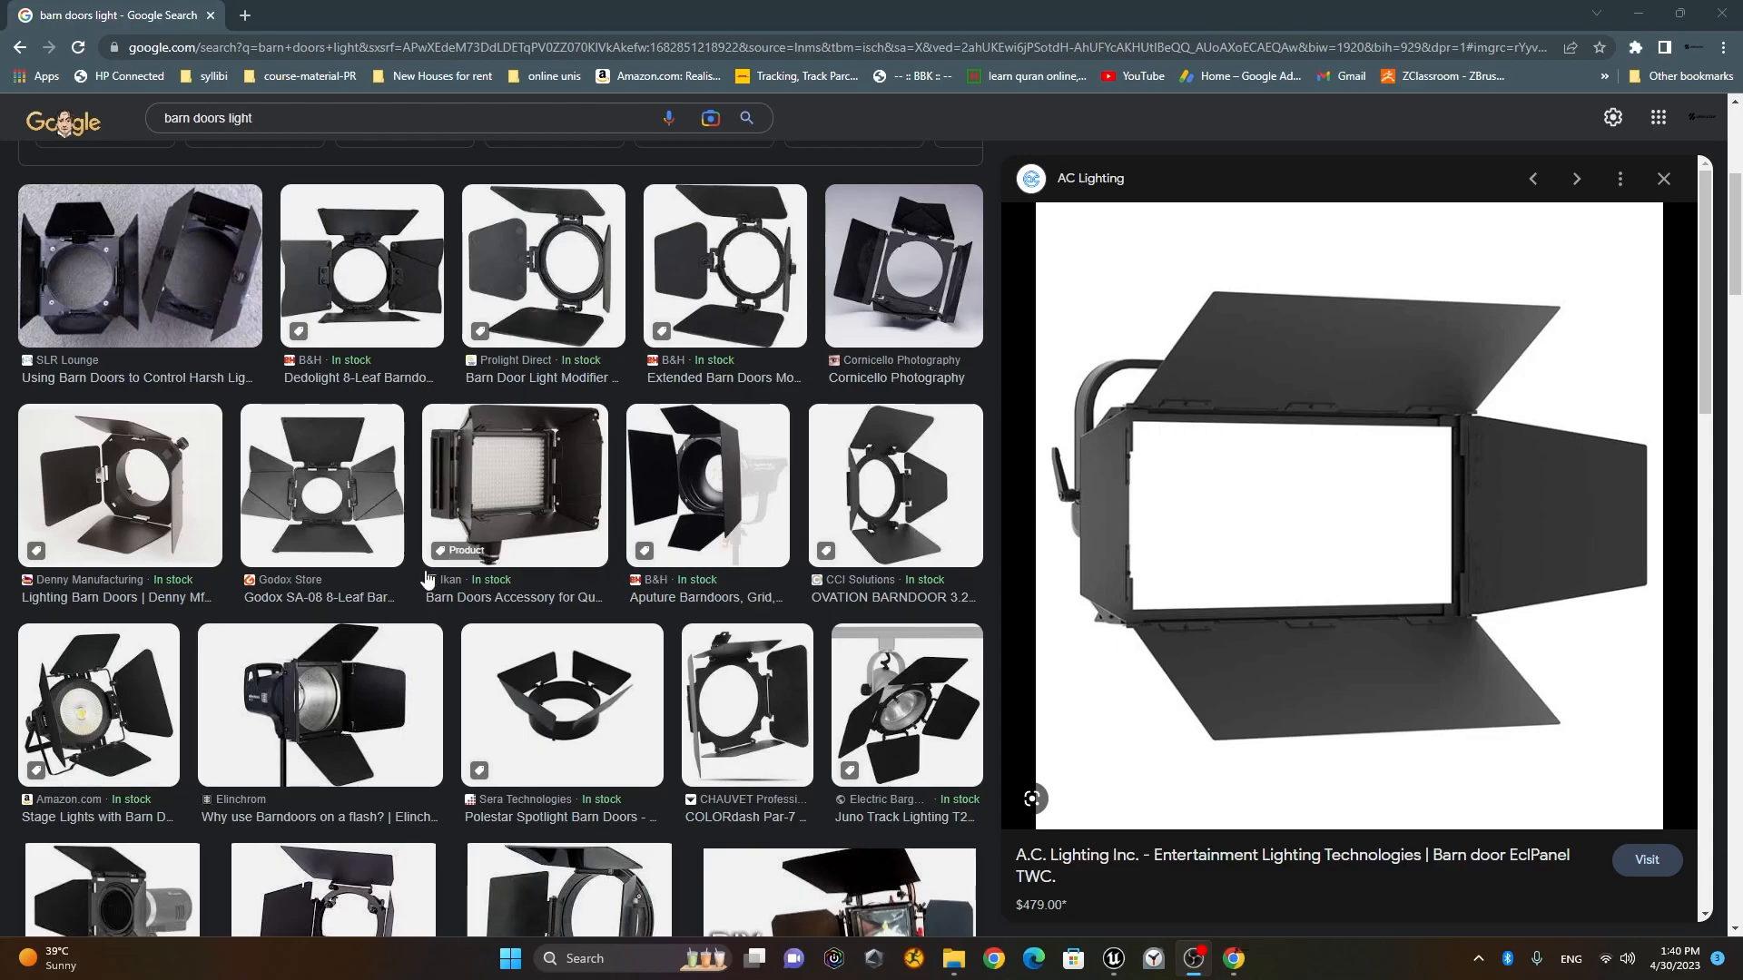
{"action": "left_click", "coordinate": [162, 481]}
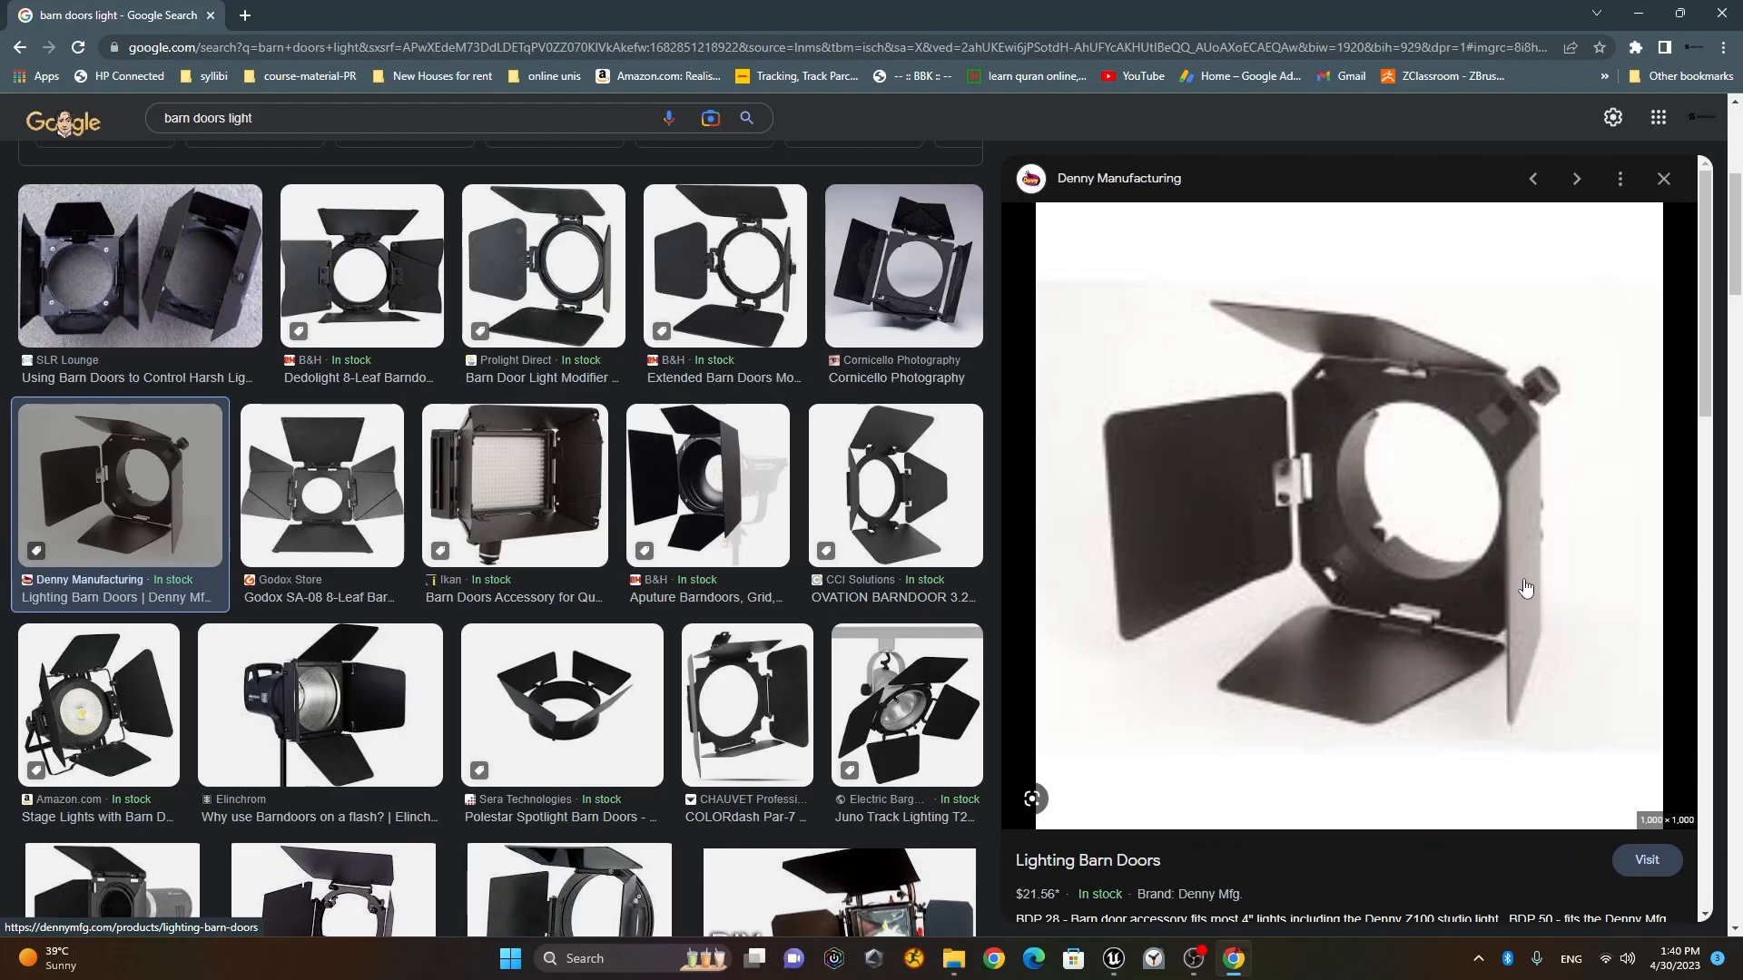
{"action": "scroll", "coordinate": [835, 771], "scroll_direction": "down", "scroll_amount": 2}
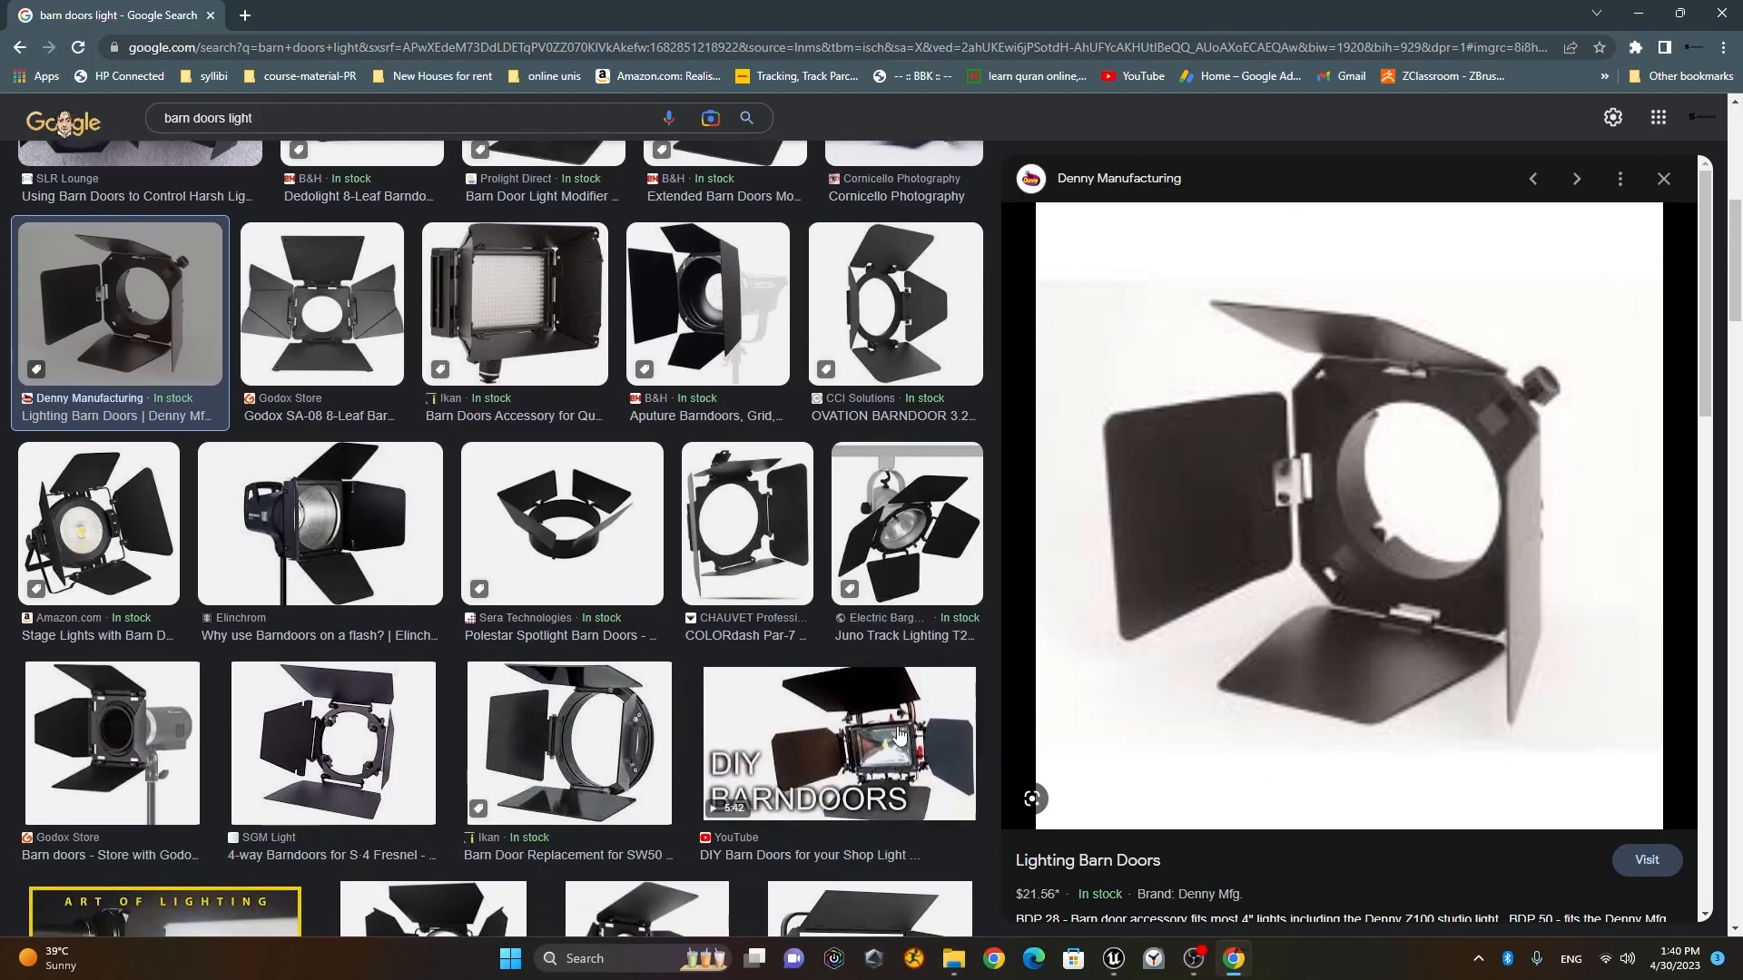
{"action": "left_click", "coordinate": [835, 744]}
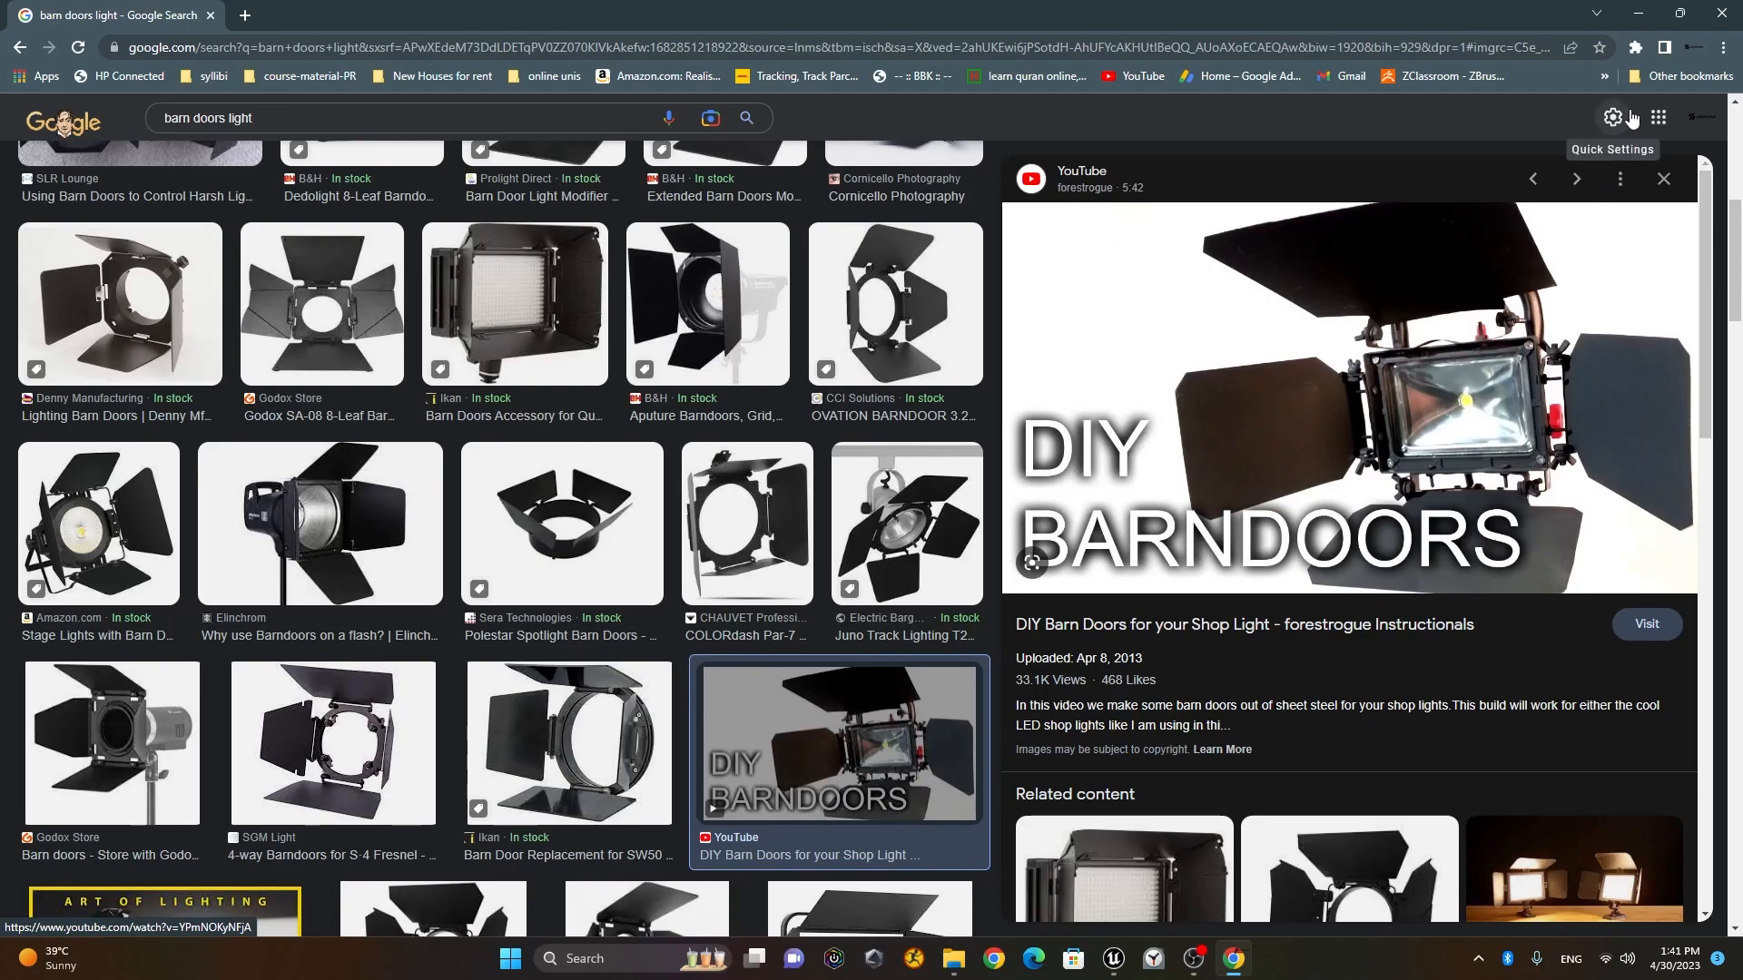
{"action": "left_click", "coordinate": [1721, 13]}
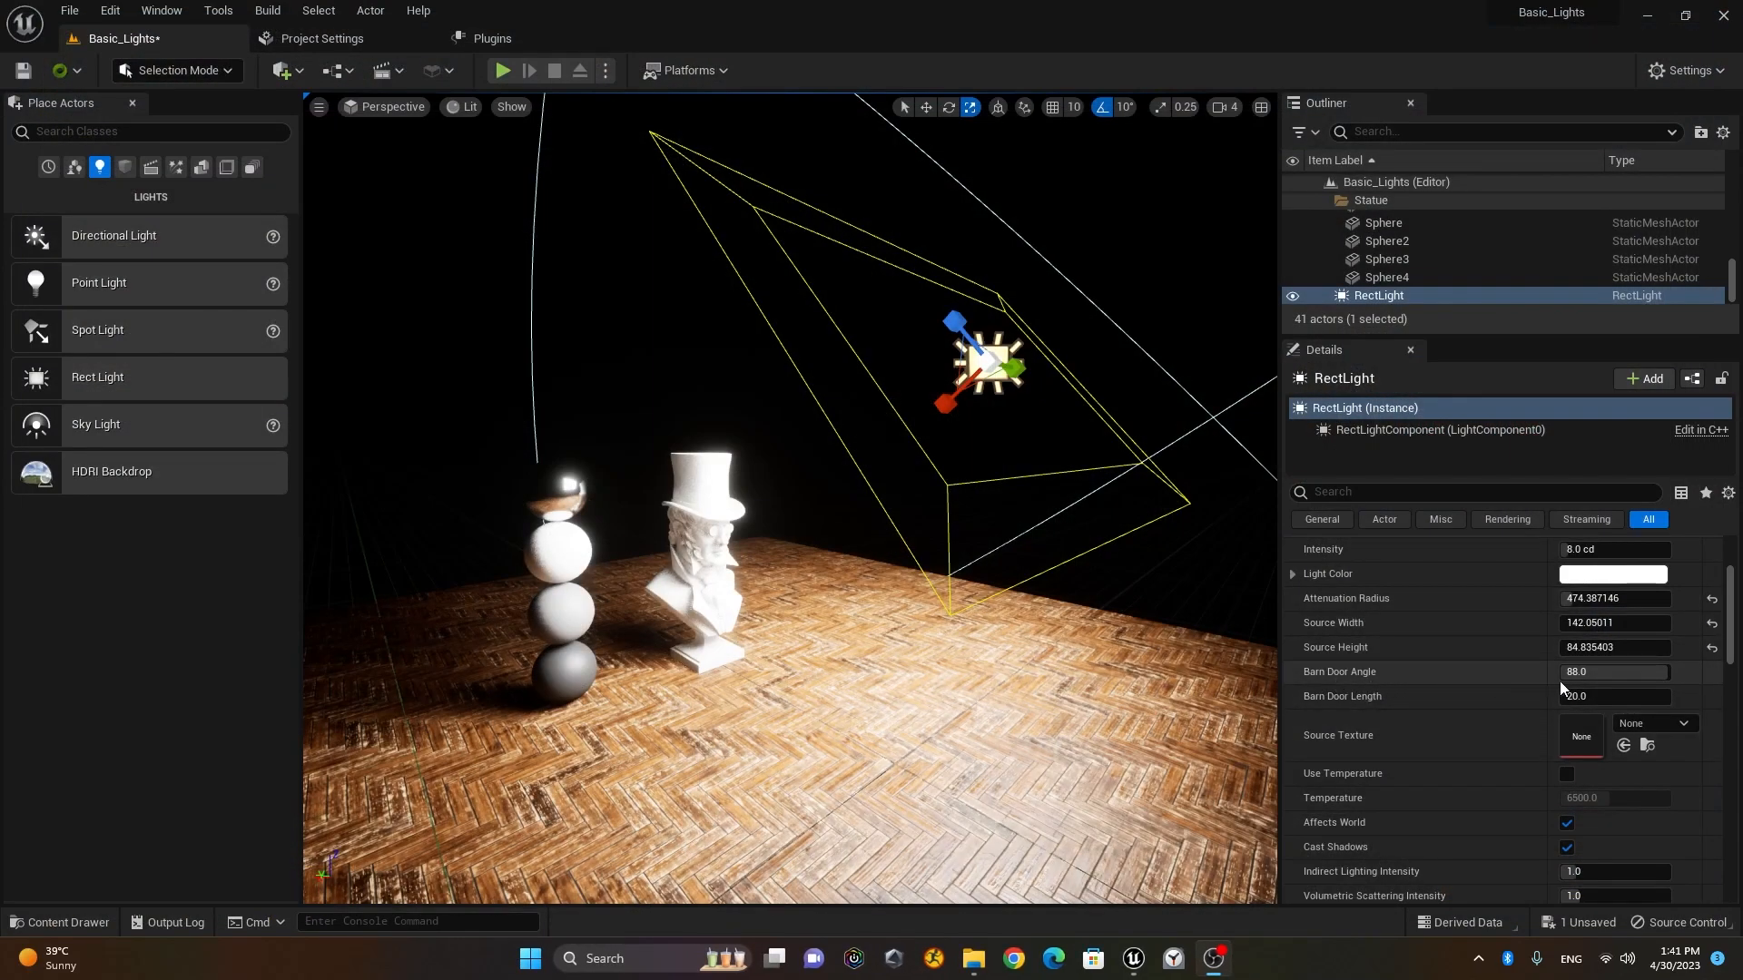
Step: Try barn door angles of about 39.6 and 15.1 on the rect light, then about 38.2 with a longer barn door length
{"action": "mouse_move", "coordinate": [1578, 673]}
{"action": "left_mouse_down"}
{"action": "mouse_move", "coordinate": [1512, 674]}
{"action": "mouse_move", "coordinate": [1552, 674]}
{"action": "left_mouse_up"}
{"action": "left_click_drag", "start_coordinate": [884, 550], "coordinate": [1053, 517], "text": "alt"}
{"action": "left_click_drag", "start_coordinate": [887, 512], "coordinate": [899, 454], "text": "alt"}
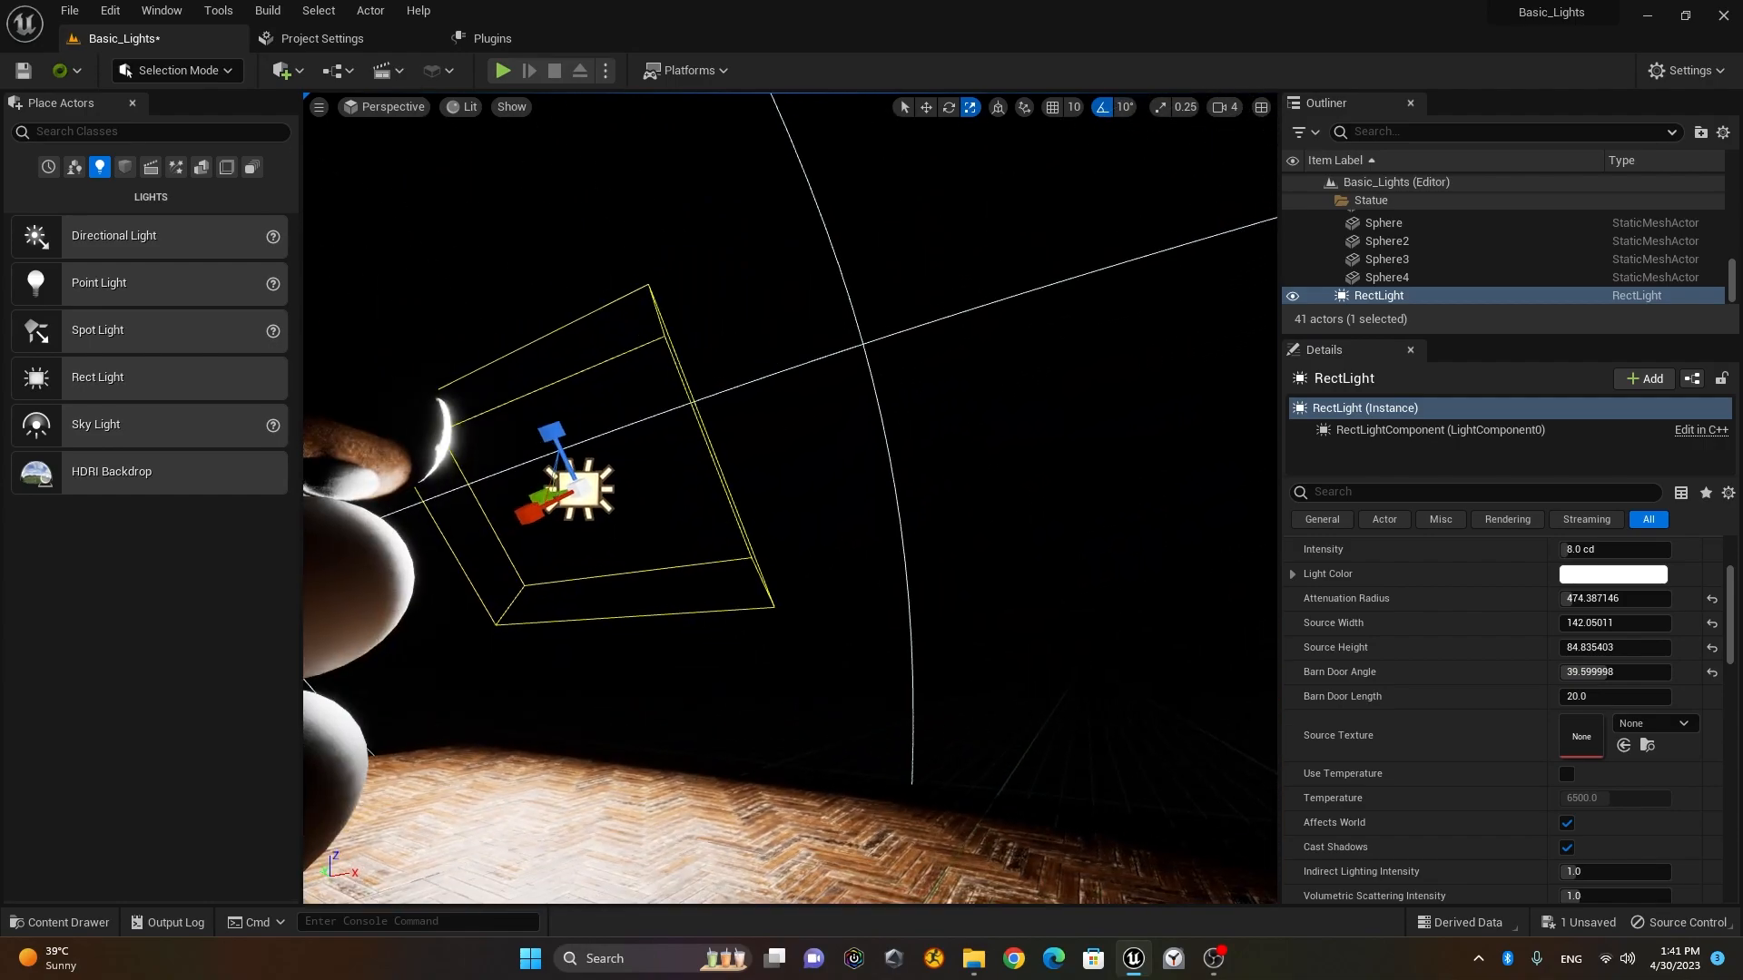
{"action": "left_click_drag", "start_coordinate": [1588, 671], "coordinate": [1547, 671]}
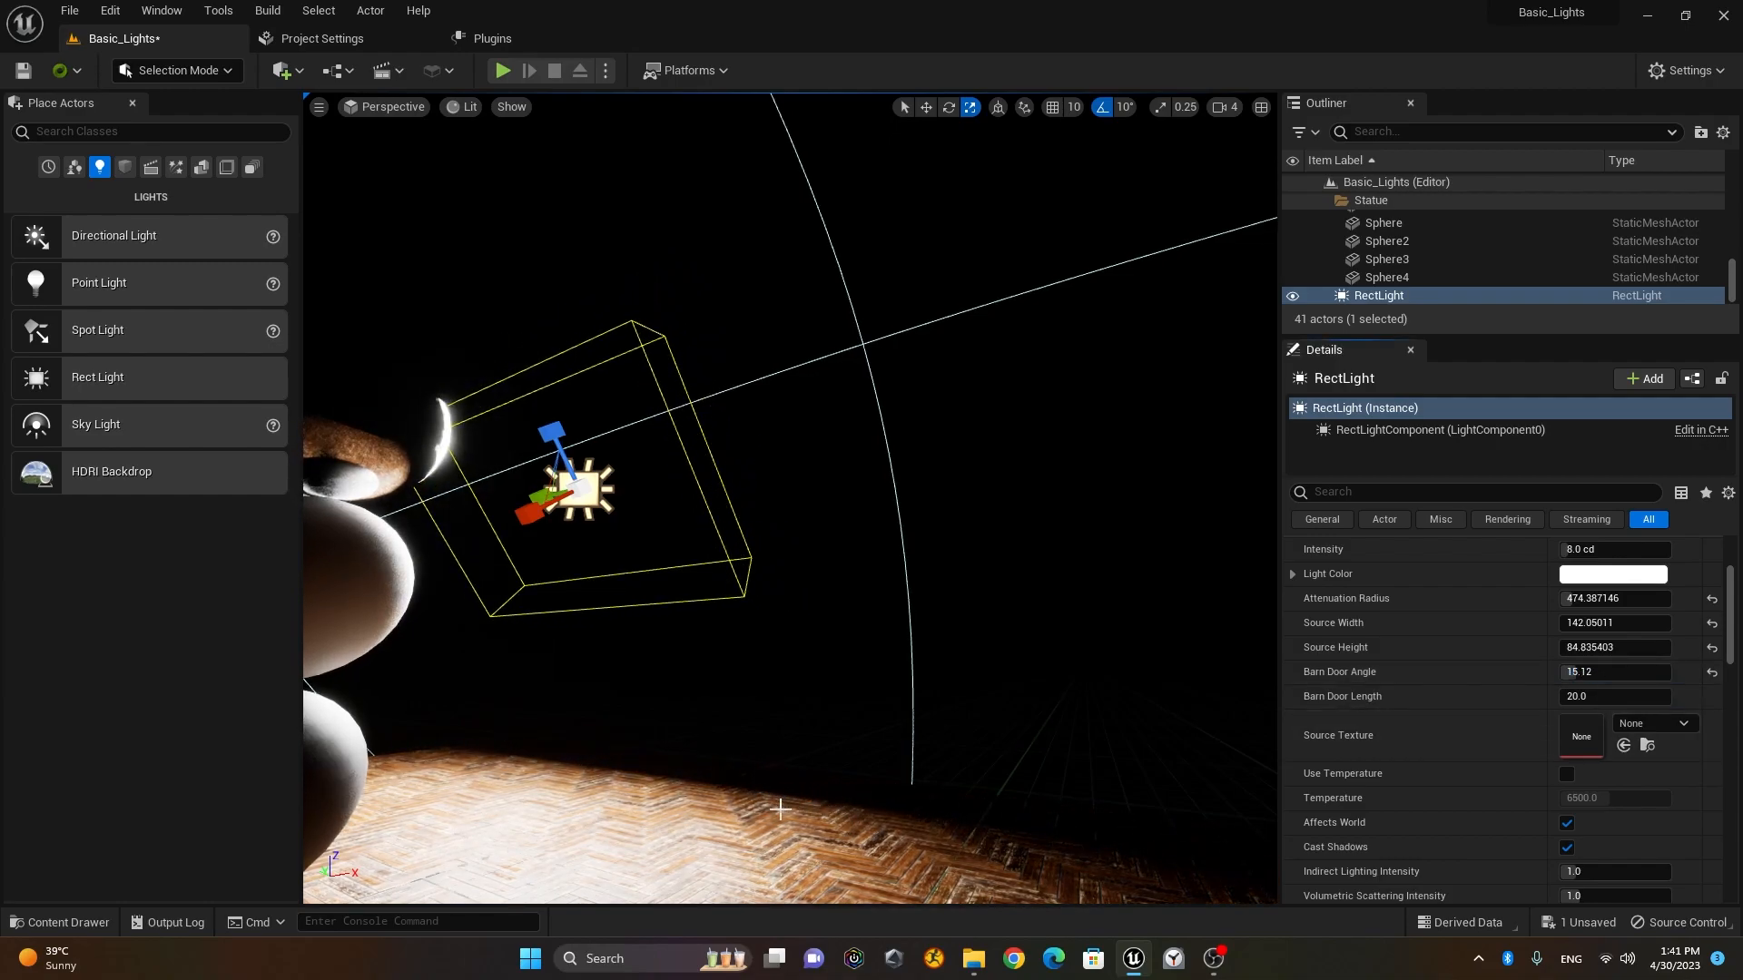
{"action": "mouse_move", "coordinate": [1580, 671]}
{"action": "left_mouse_down"}
{"action": "mouse_move", "coordinate": [1614, 671]}
{"action": "mouse_move", "coordinate": [1584, 696]}
{"action": "mouse_move", "coordinate": [1599, 696]}
{"action": "left_mouse_up"}
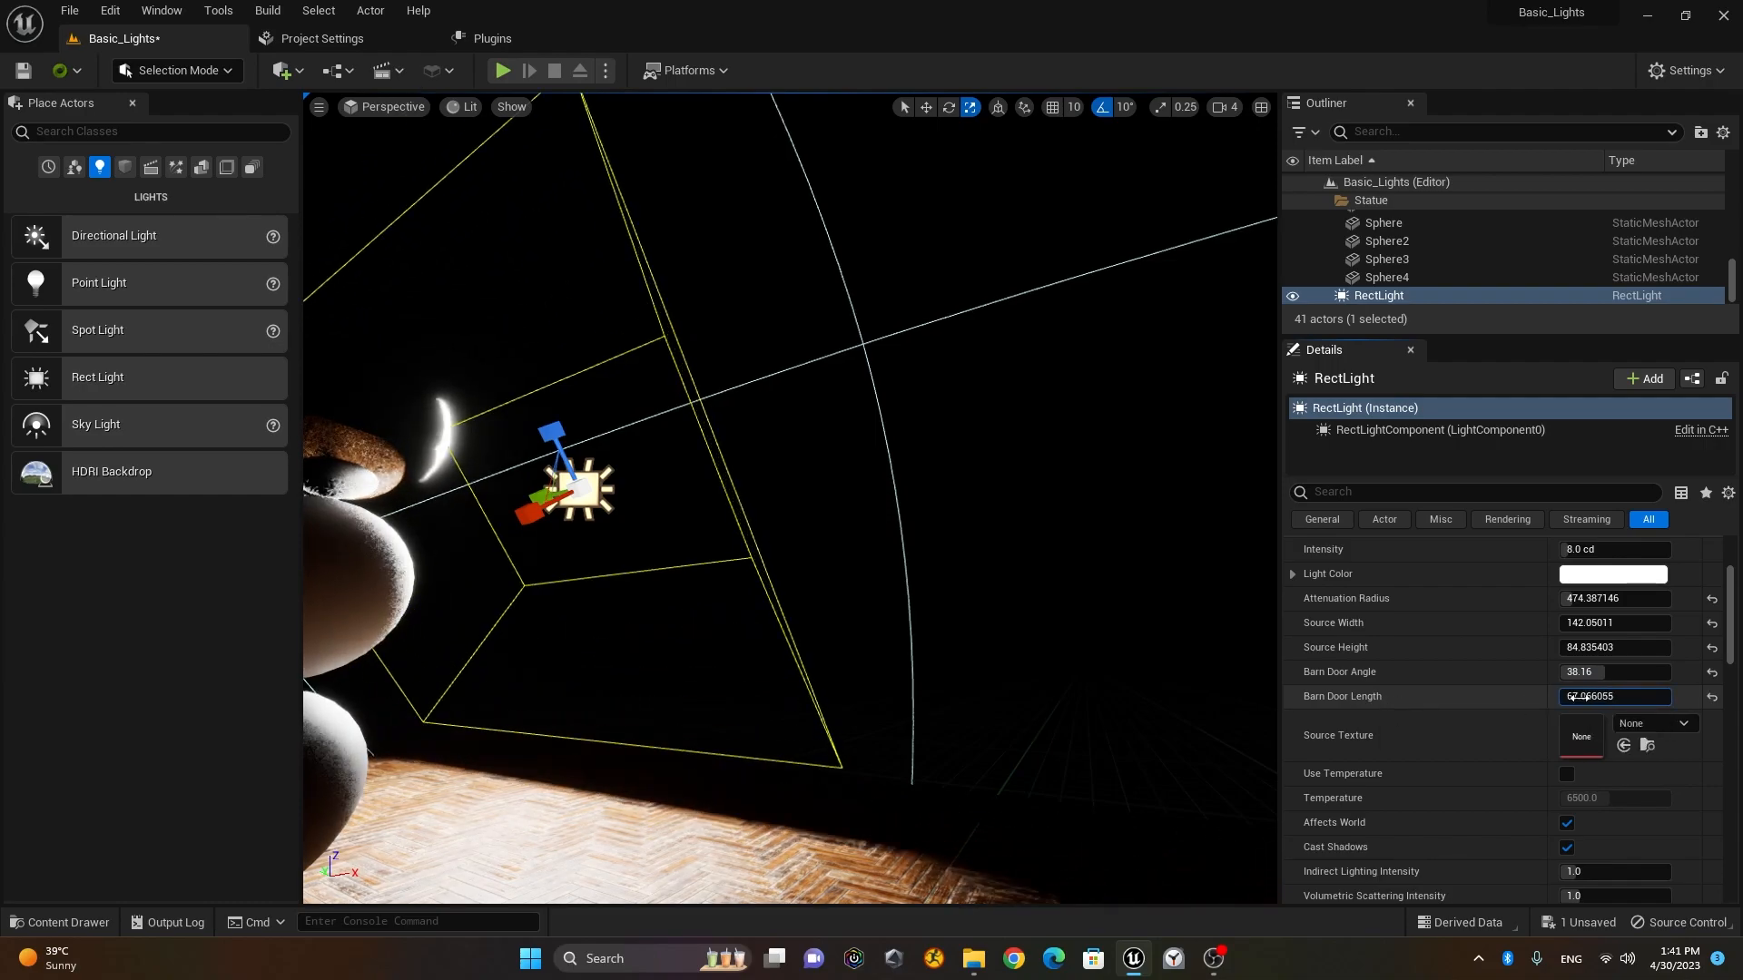
Step: Narrow the rect light's barn door angle to about 13 and extend the barn door length to about 189
{"action": "scroll", "coordinate": [930, 600], "scroll_direction": "down", "scroll_amount": 8}
{"action": "left_click_drag", "start_coordinate": [930, 599], "coordinate": [737, 685], "text": "alt"}
{"action": "left_click_drag", "start_coordinate": [1605, 673], "coordinate": [1670, 697]}
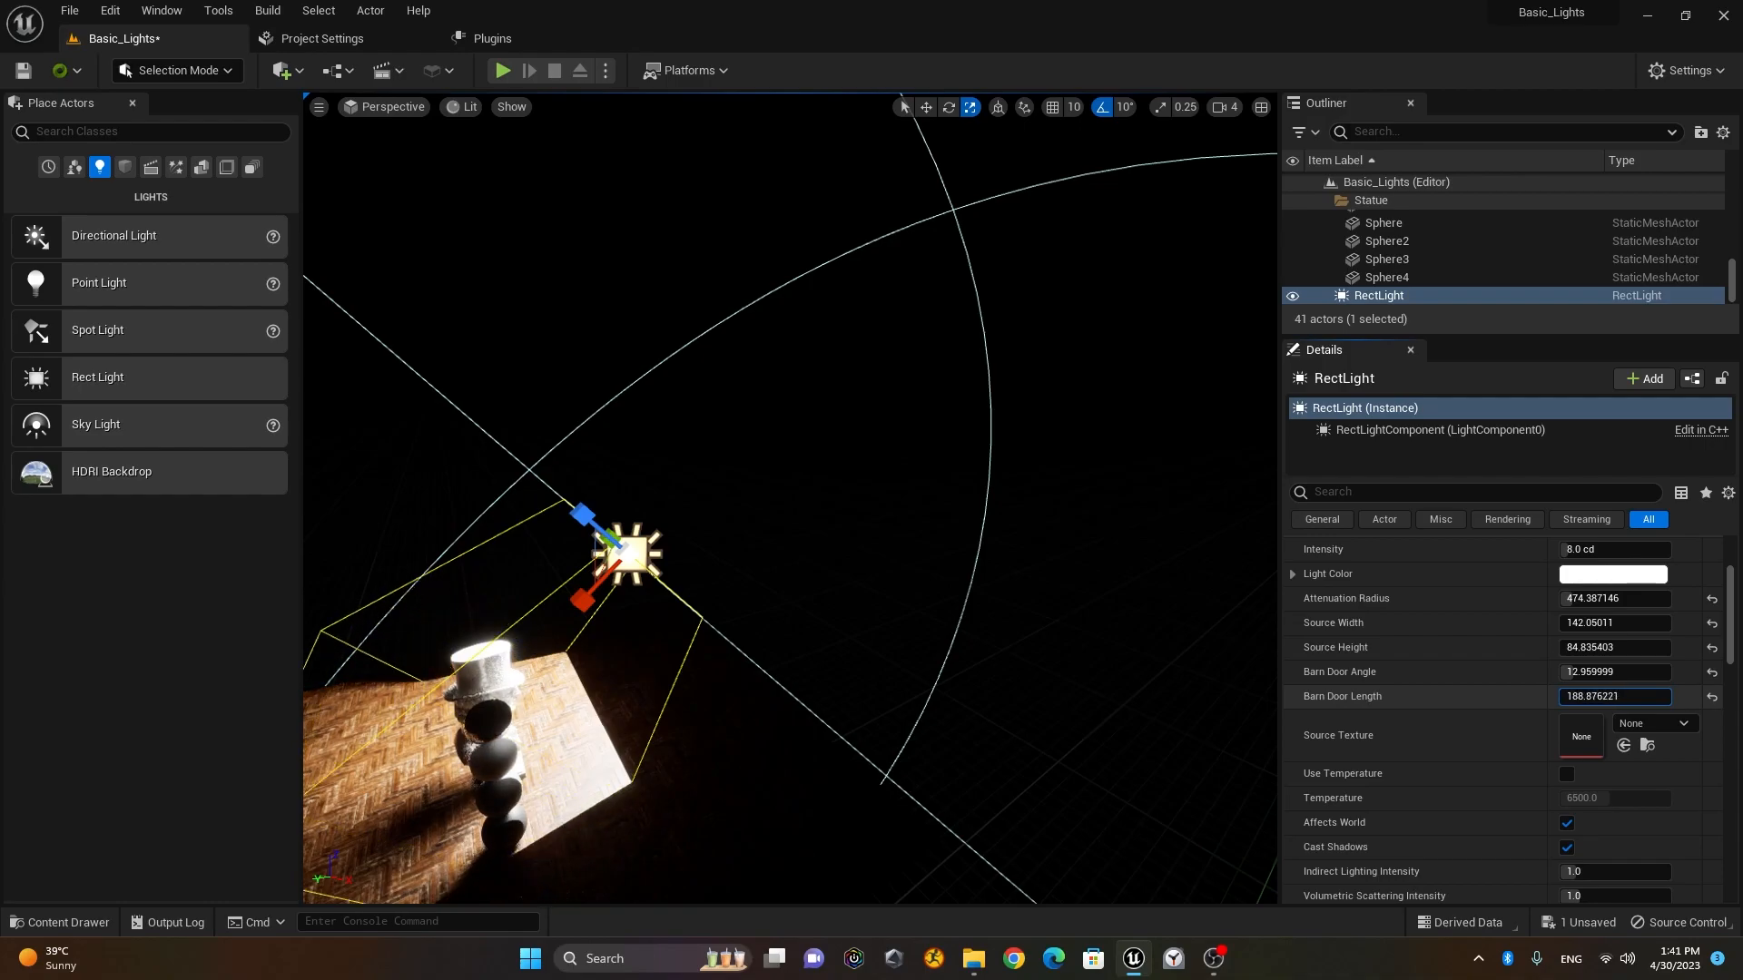
{"action": "left_click_drag", "start_coordinate": [713, 675], "coordinate": [783, 652], "text": "alt"}
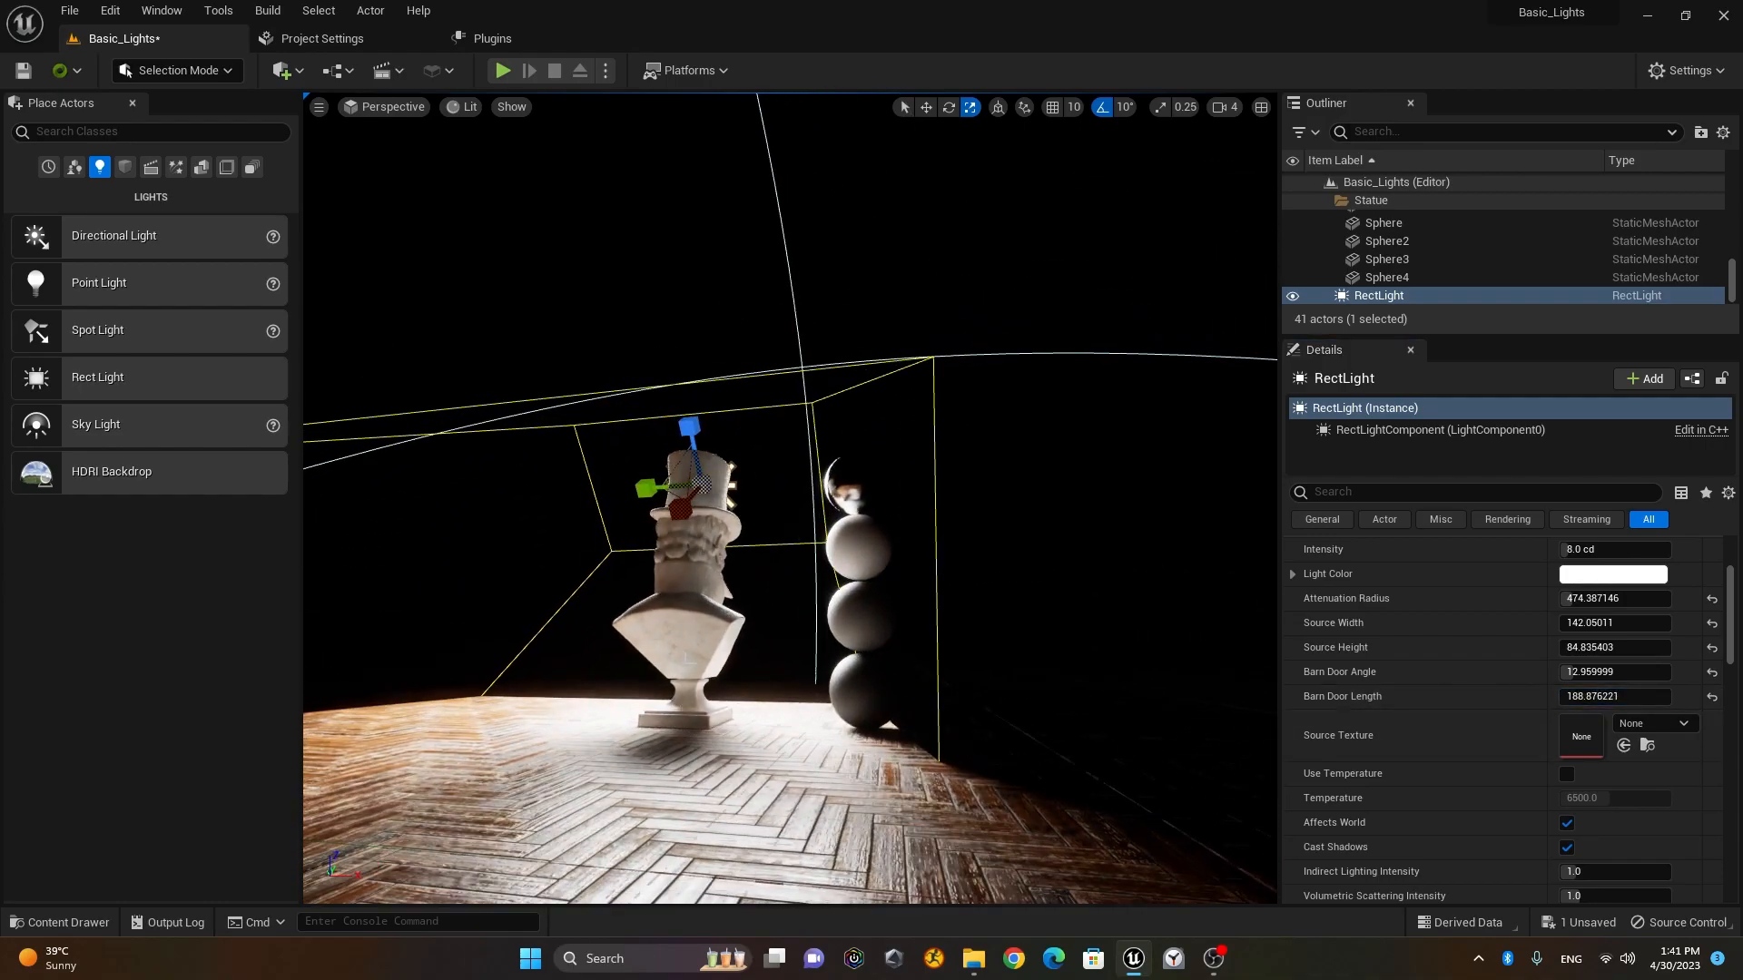
{"action": "left_click_drag", "start_coordinate": [734, 581], "coordinate": [752, 545], "text": "alt"}
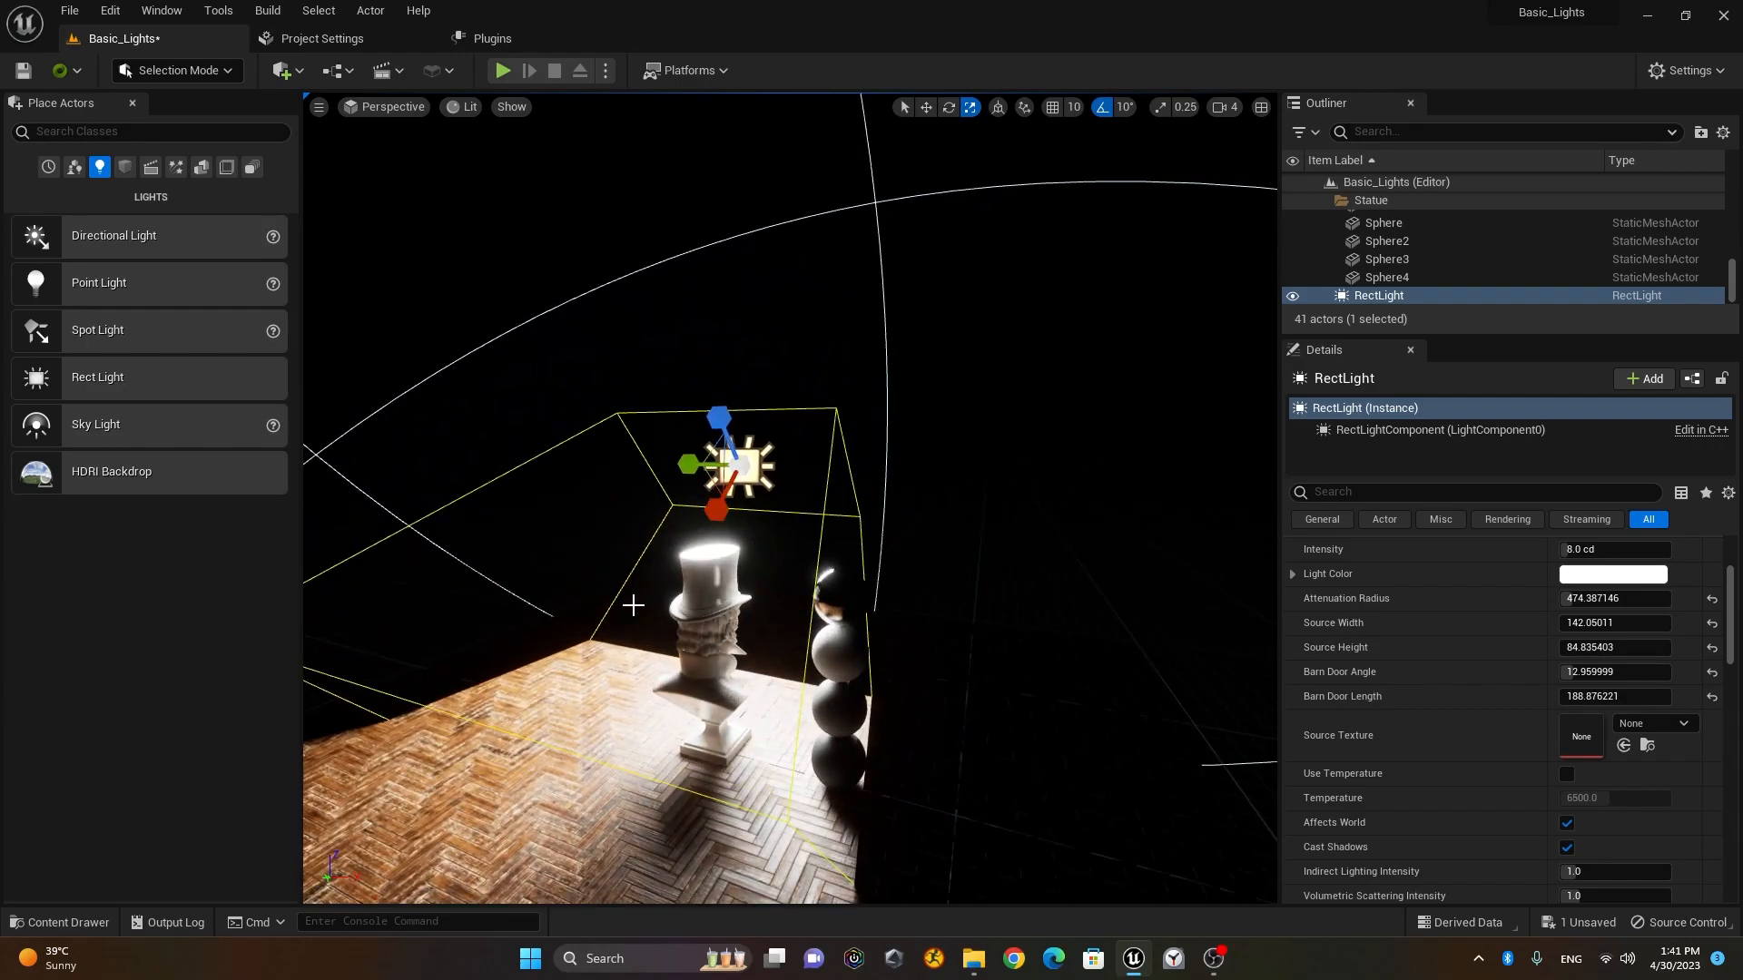
Step: Slide the rect light along its local Y axis so its beam covers both the statue and the stacked spheres
{"action": "key", "text": "w"}
{"action": "left_click_drag", "start_coordinate": [685, 464], "coordinate": [769, 468]}
{"action": "left_click_drag", "start_coordinate": [654, 604], "coordinate": [608, 609], "text": "alt"}
{"action": "right_click_drag", "start_coordinate": [608, 609], "coordinate": [817, 742], "text": "alt"}
{"action": "right_click_drag", "start_coordinate": [1089, 729], "coordinate": [798, 626], "text": "alt"}
{"action": "left_click_drag", "start_coordinate": [799, 627], "coordinate": [655, 647], "text": "alt"}
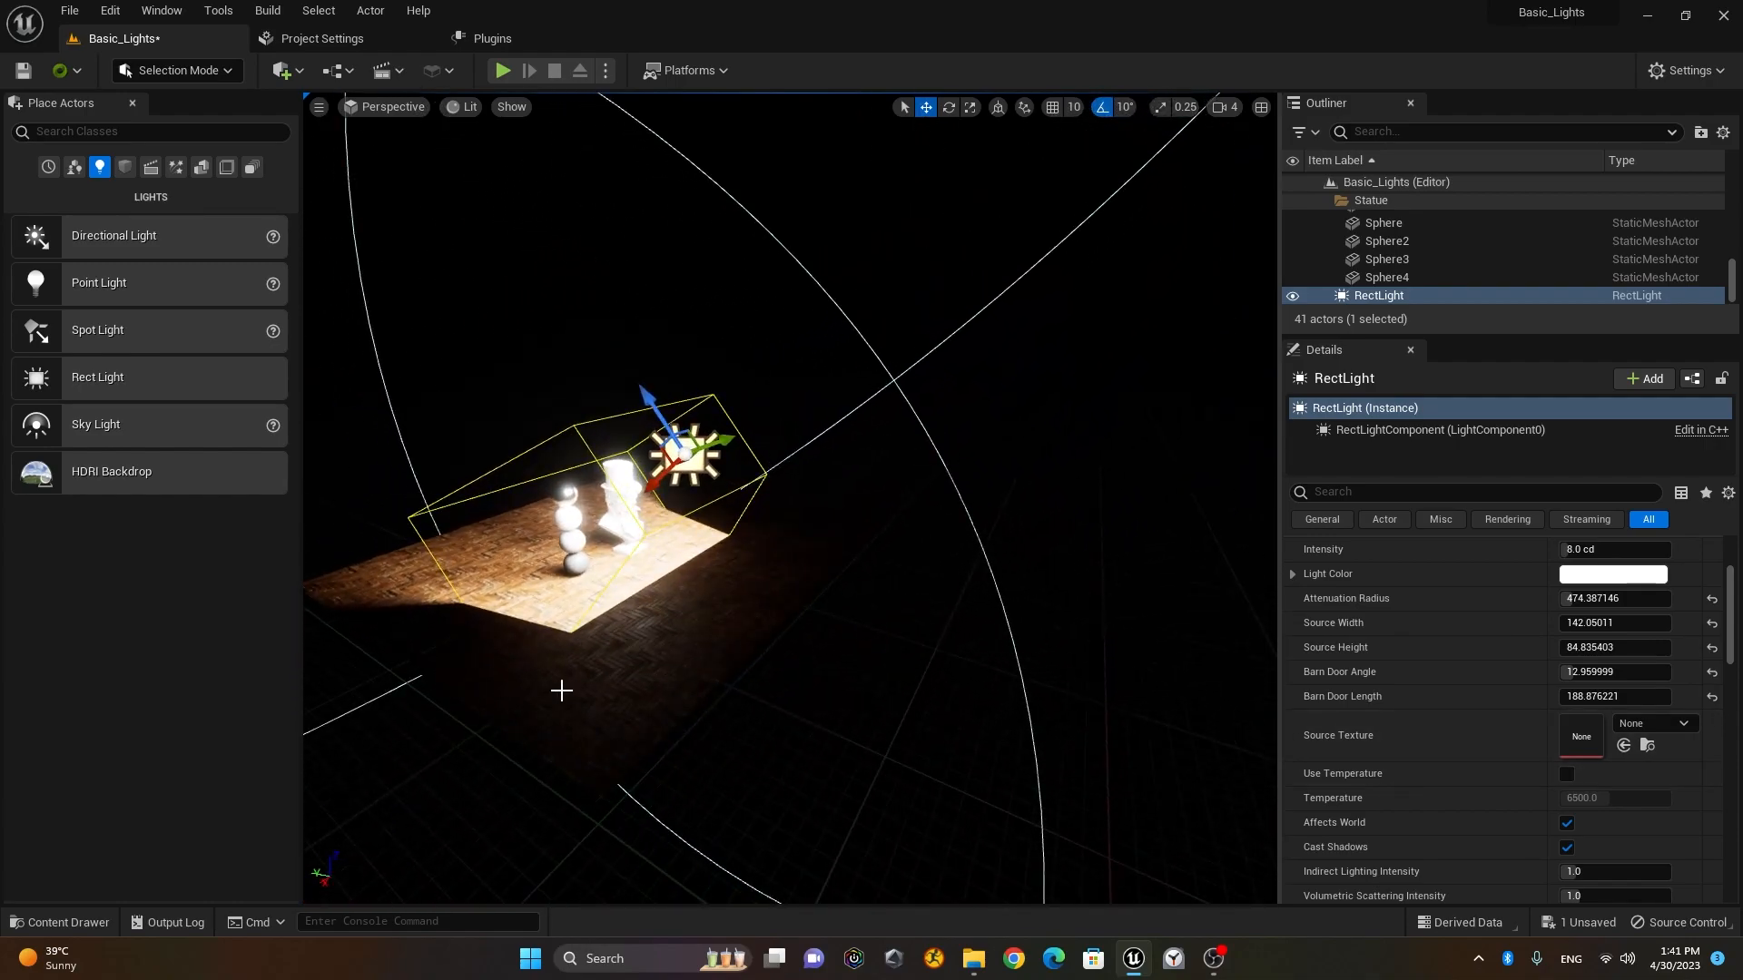
Step: Try a barn door angle of 30.24 on the rect light, then set the angle to 14.4
{"action": "key", "text": "w"}
{"action": "right_click_drag", "start_coordinate": [538, 628], "coordinate": [404, 594]}
{"action": "key", "text": "a"}
{"action": "key", "text": "w"}
{"action": "key", "text": "a"}
{"action": "mouse_move", "coordinate": [645, 544]}
{"action": "right_mouse_down"}
{"action": "mouse_move", "coordinate": [626, 547]}
{"action": "mouse_move", "coordinate": [645, 544]}
{"action": "right_mouse_up"}
{"action": "key", "text": "d"}
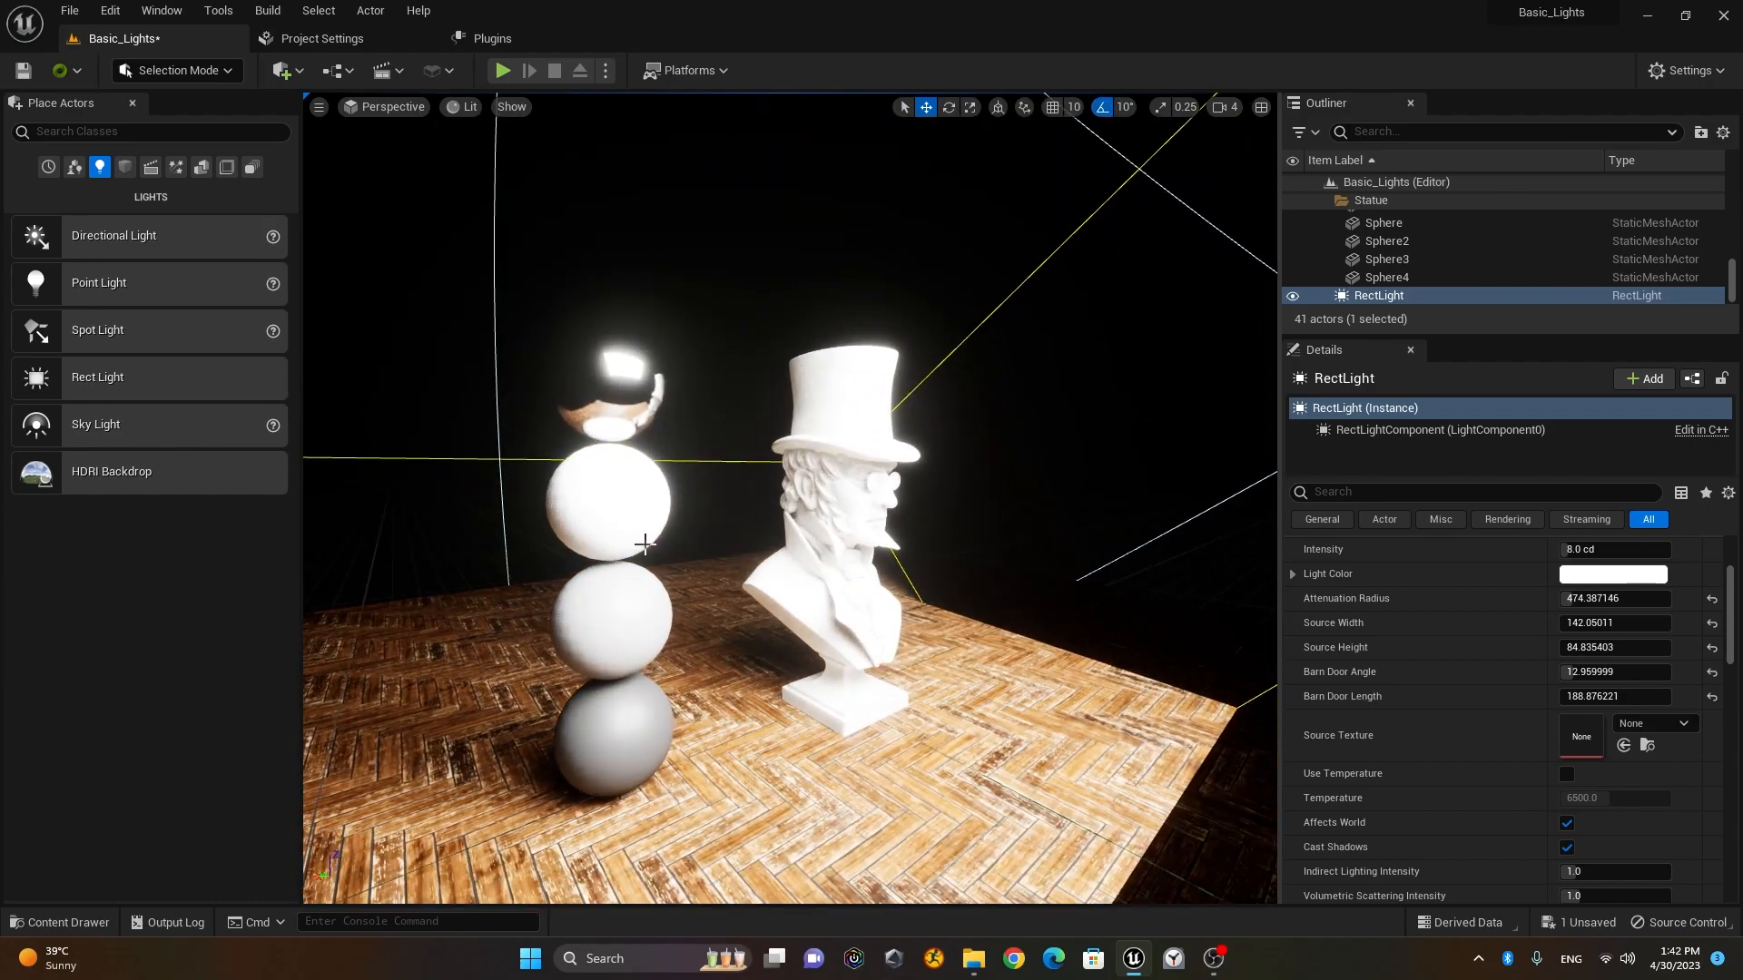
{"action": "left_click", "coordinate": [1614, 671]}
{"action": "type", "text": "30.24"}
{"action": "key", "text": "Return"}
{"action": "left_click_drag", "start_coordinate": [1596, 672], "coordinate": [1577, 672]}
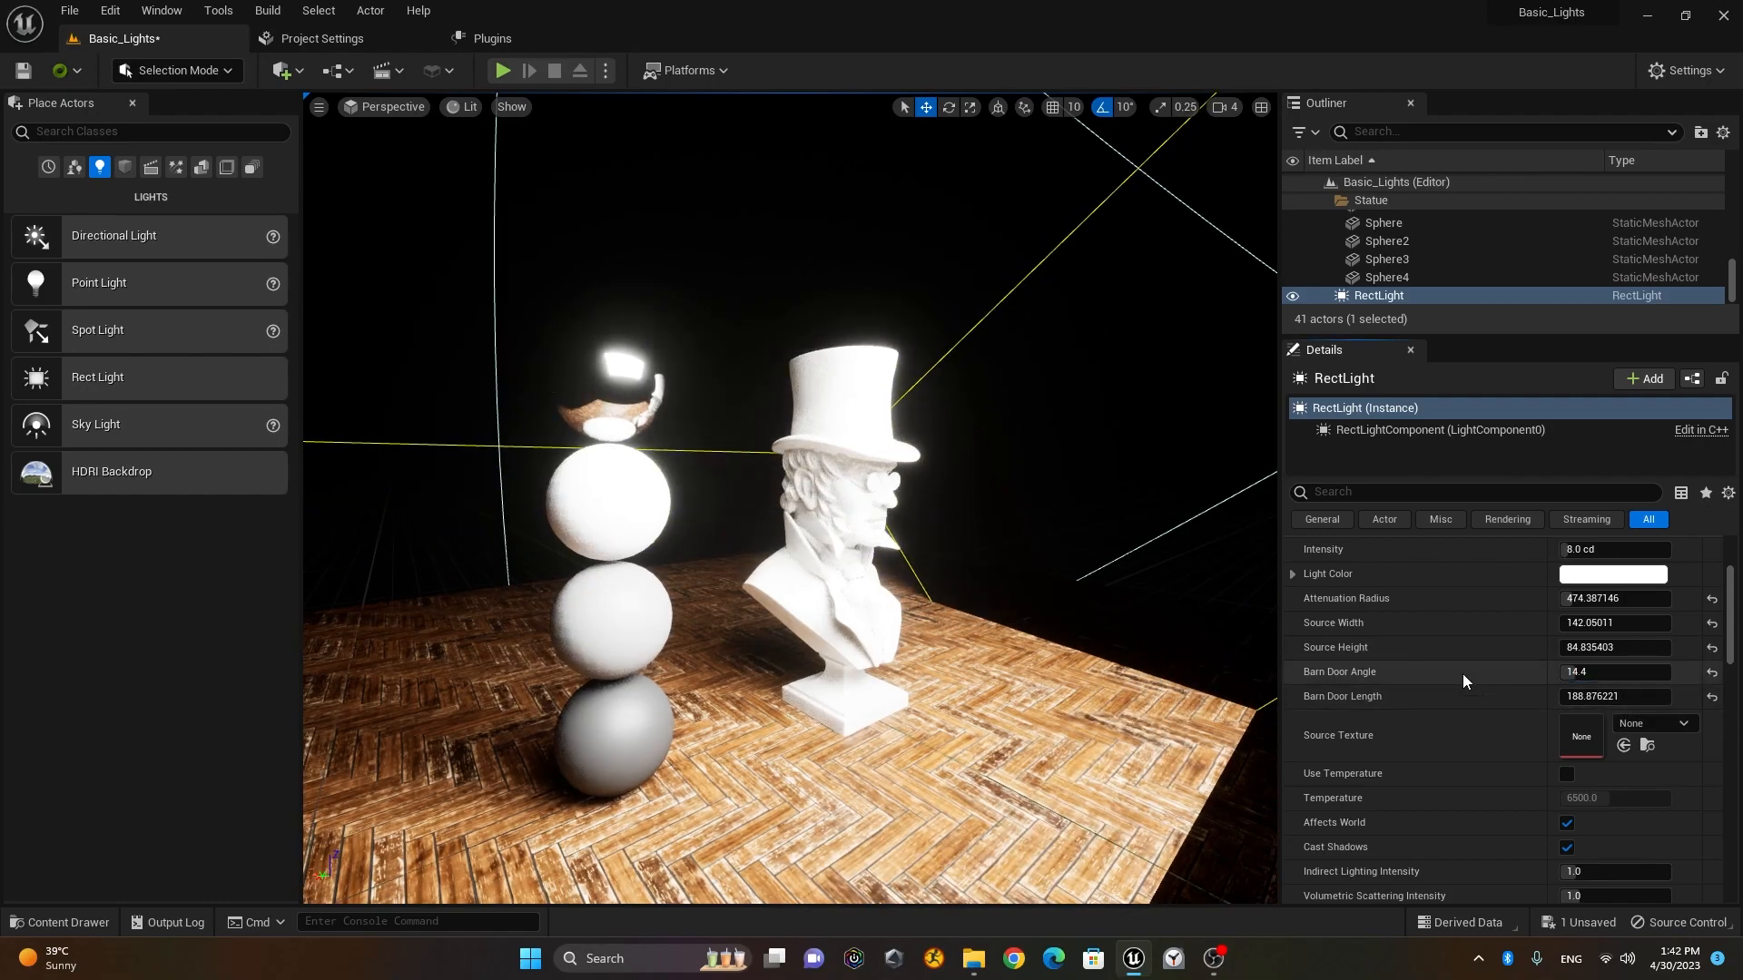
Step: Delete the rect light and place a directional light on the floor beside the statue
{"action": "scroll", "coordinate": [1387, 657], "scroll_direction": "down", "scroll_amount": 2}
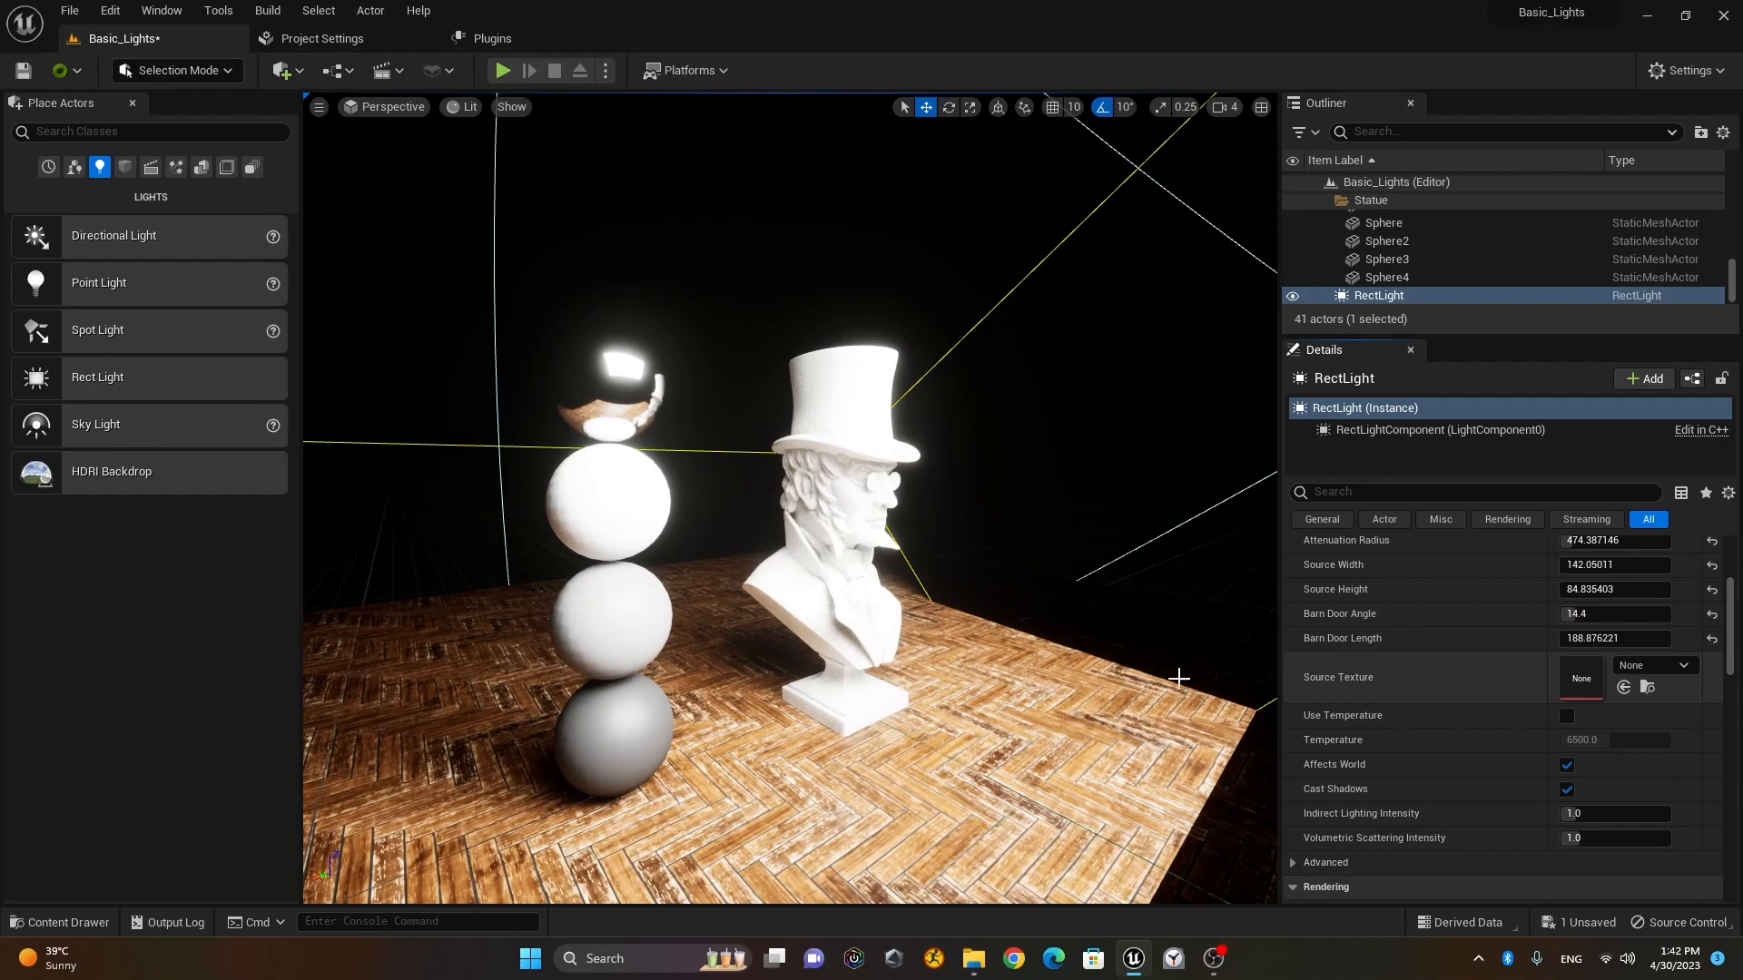
{"action": "key", "text": "f"}
{"action": "right_click_drag", "start_coordinate": [832, 486], "coordinate": [833, 494]}
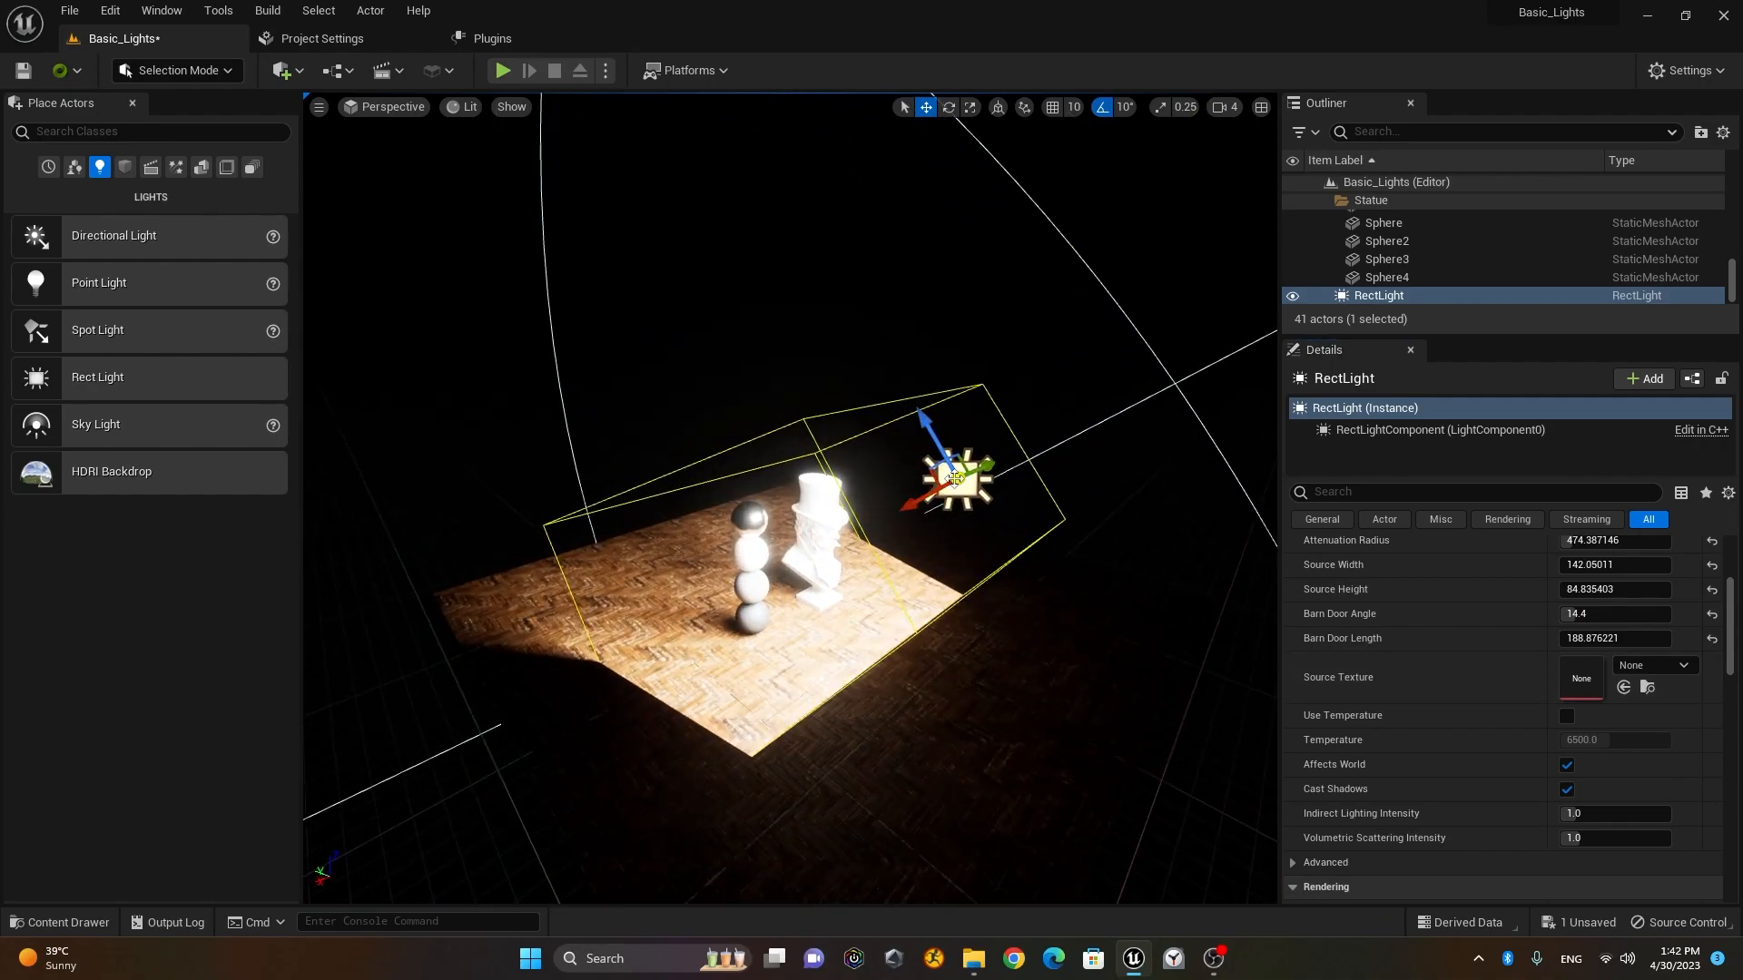
{"action": "key", "text": "Delete"}
{"action": "left_click_drag", "start_coordinate": [164, 245], "coordinate": [951, 624]}
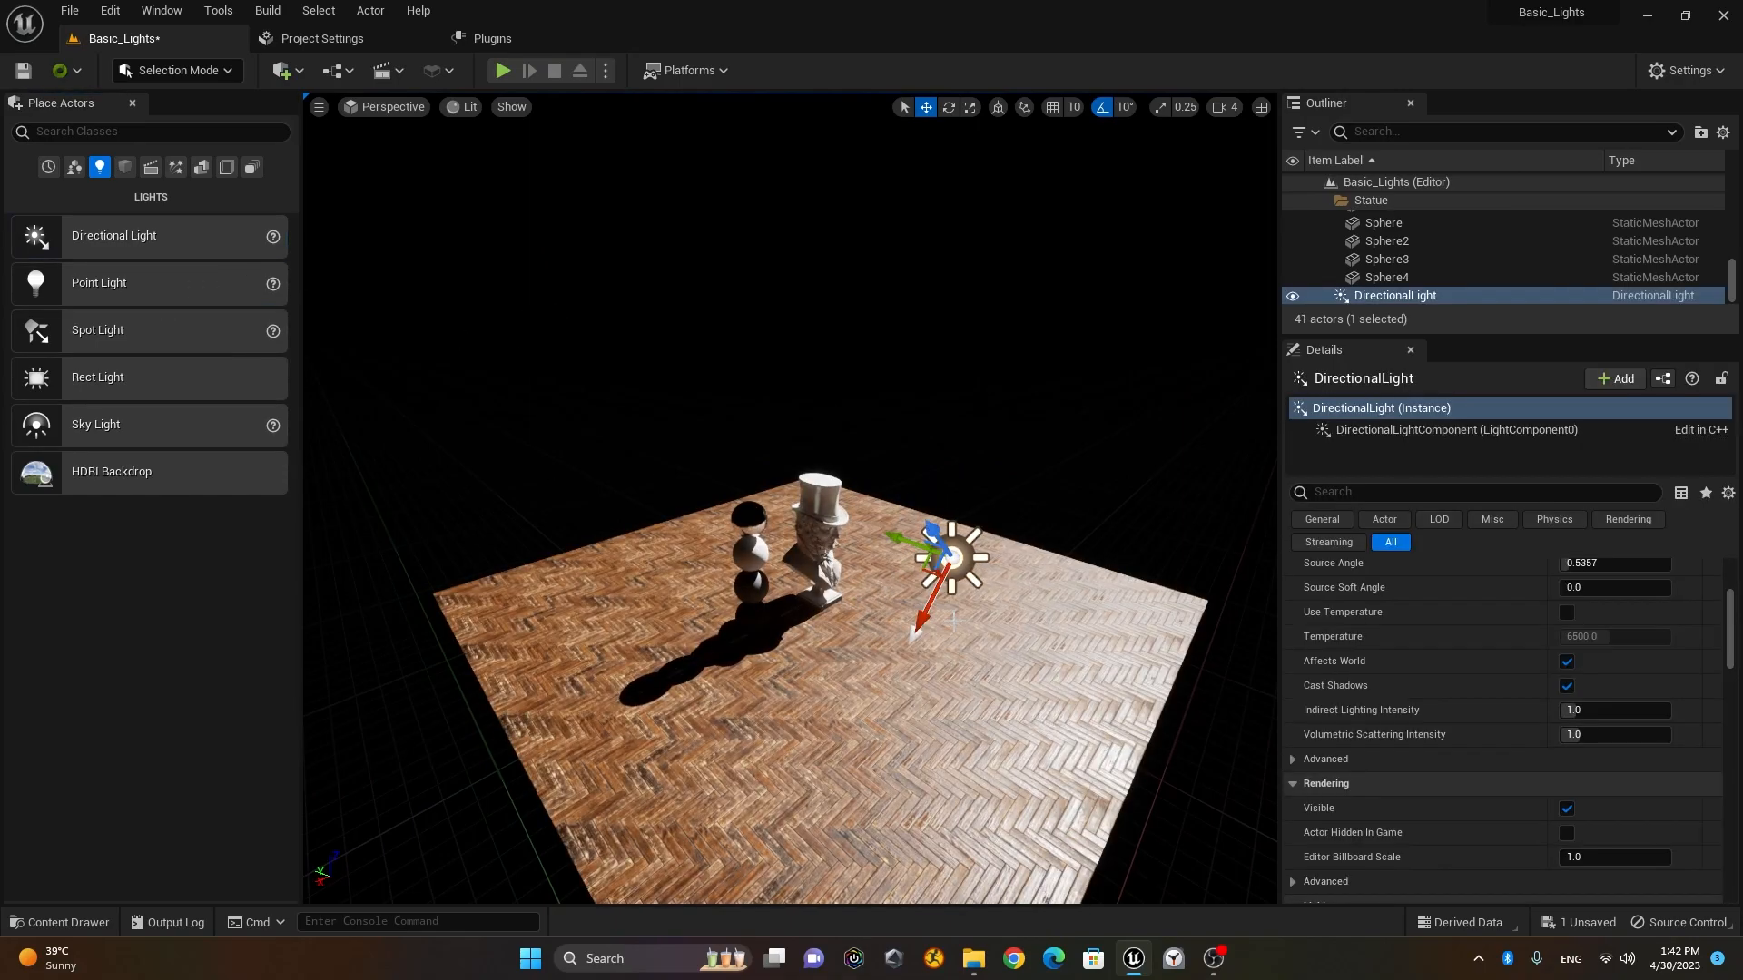
{"action": "right_click_drag", "start_coordinate": [775, 626], "coordinate": [782, 581]}
{"action": "scroll", "coordinate": [770, 634], "scroll_direction": "up", "scroll_amount": 2}
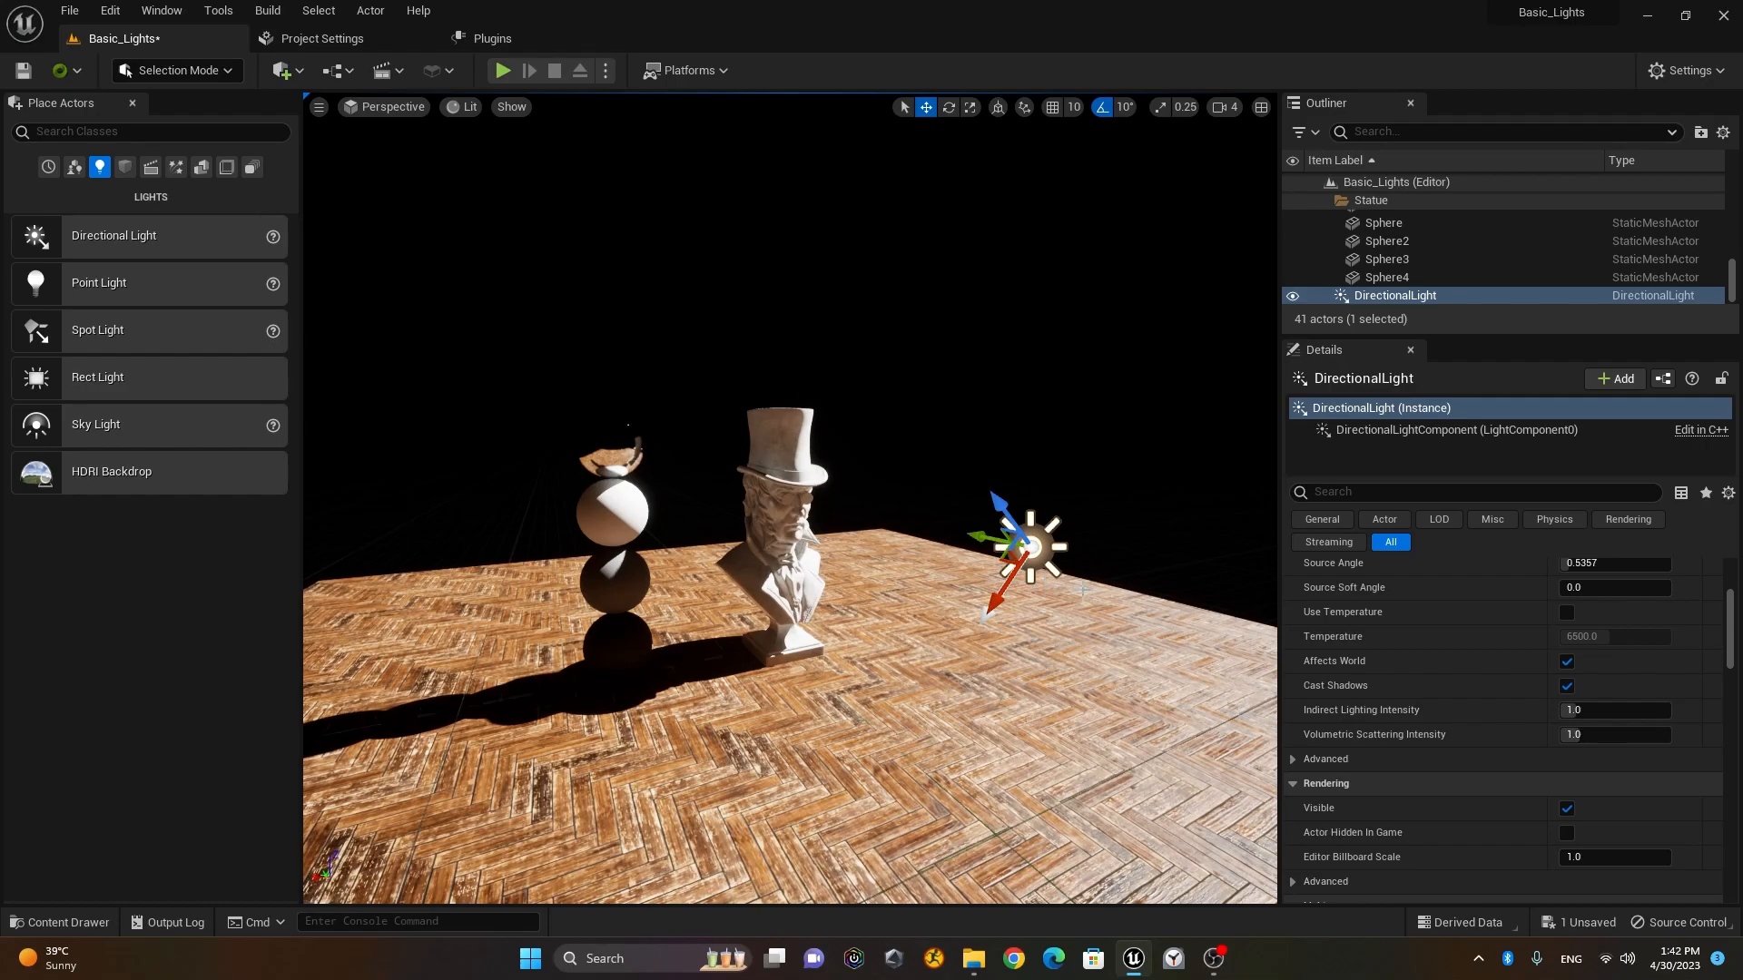
Step: Activate the Rotate tool for the directional light and make the light movable
{"action": "key", "text": "e"}
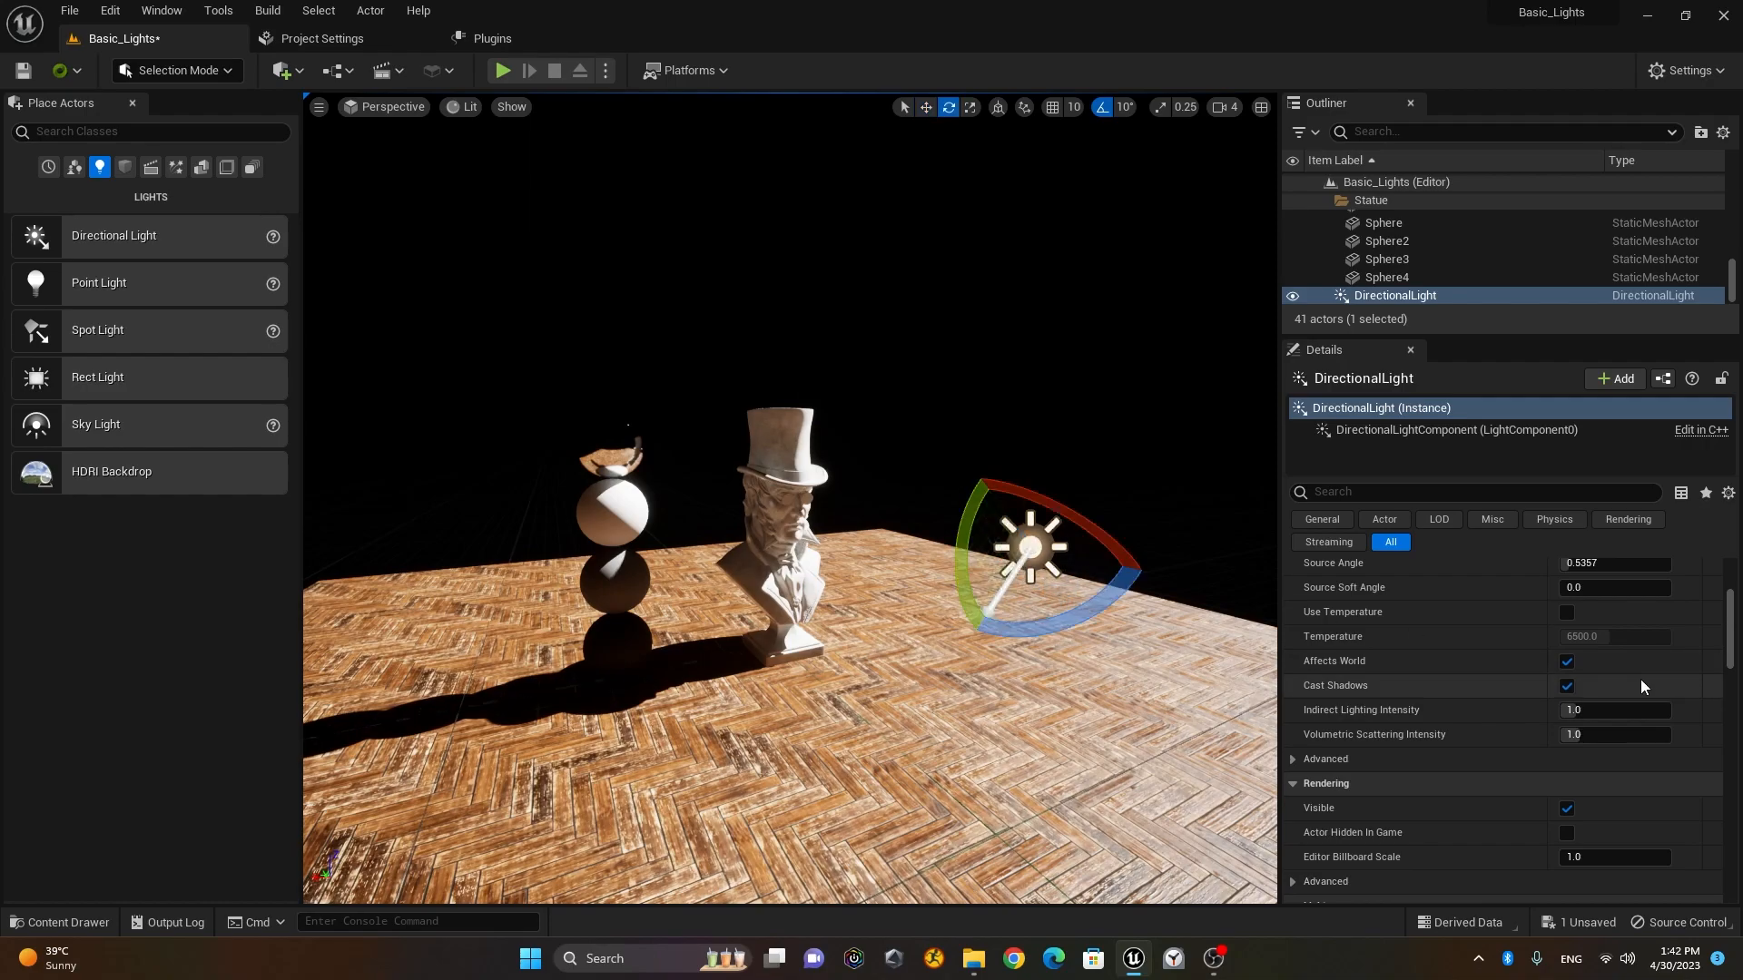
{"action": "scroll", "coordinate": [1730, 653], "scroll_direction": "up", "scroll_amount": 4}
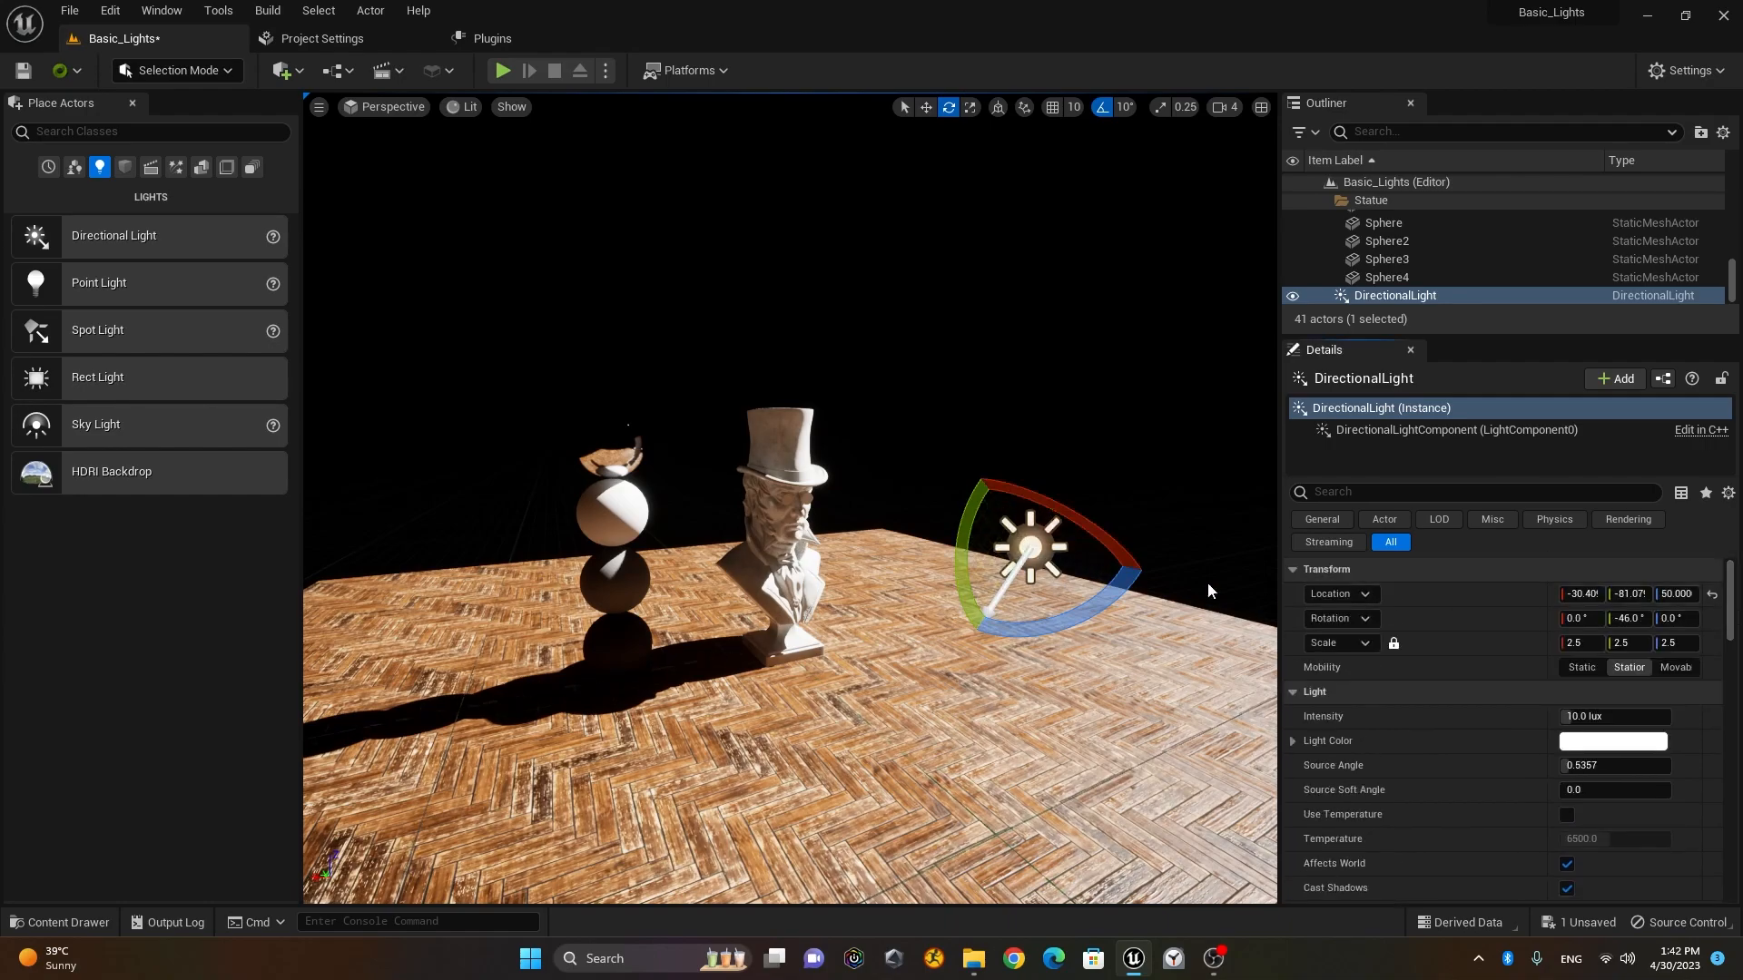
{"action": "left_click", "coordinate": [1676, 668]}
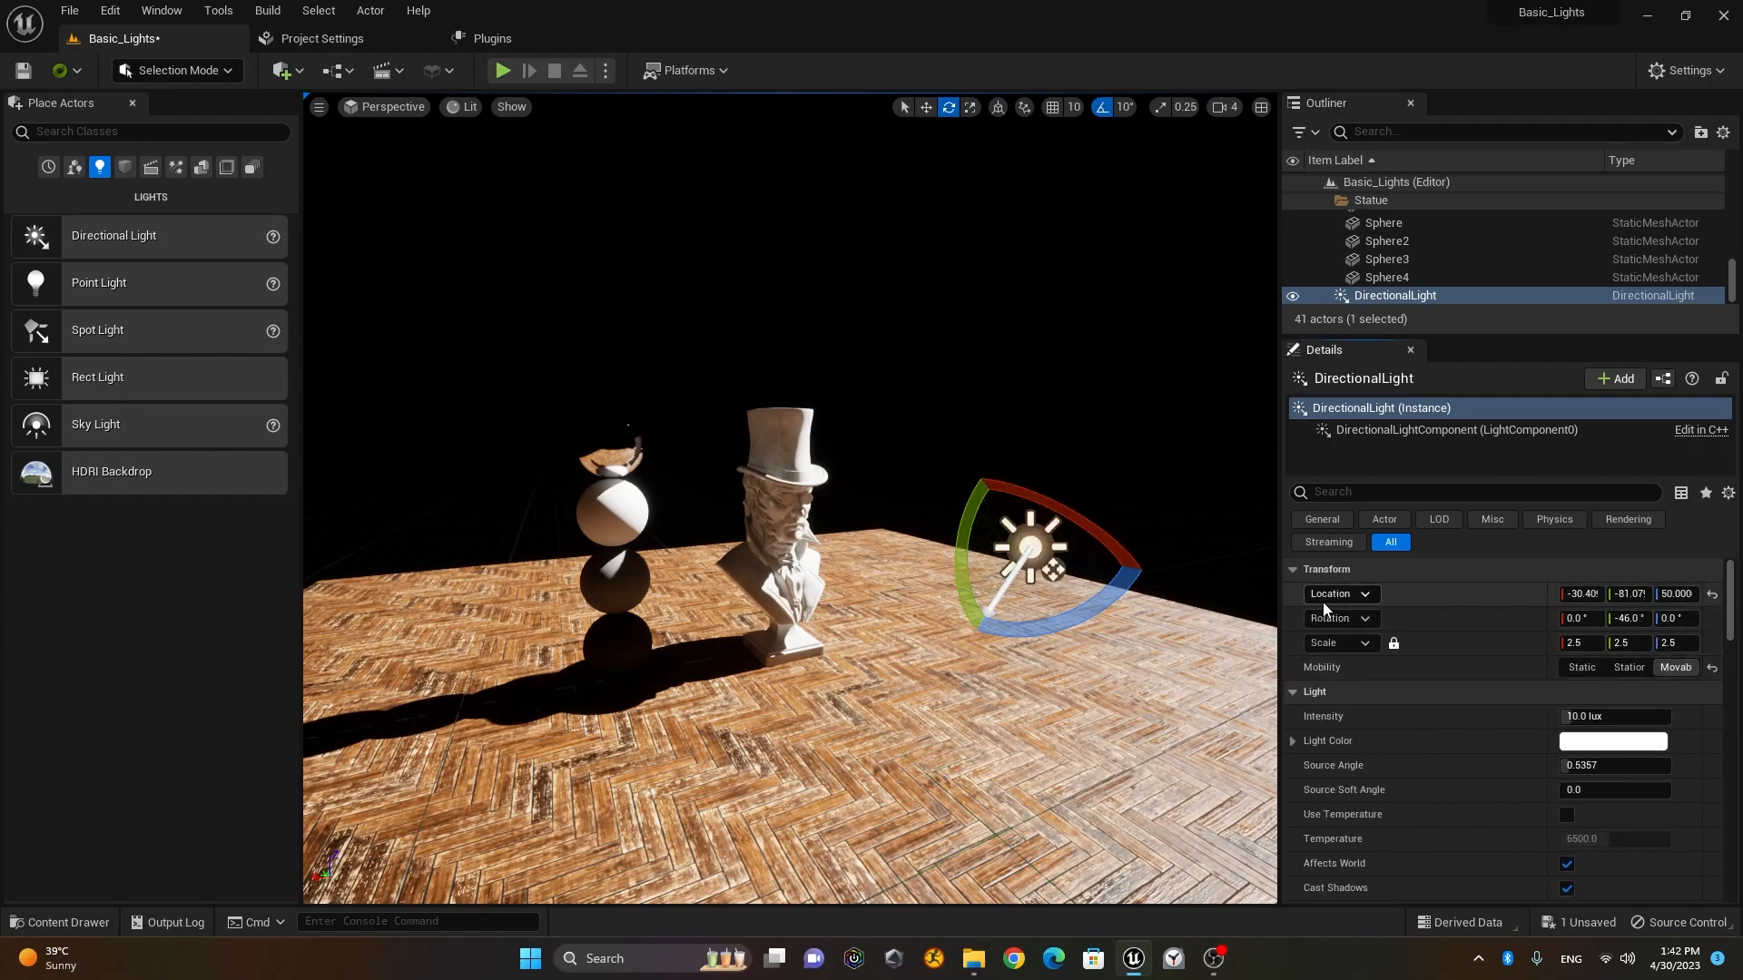
Step: Reset the directional light's location to the origin and set its Y rotation to 0°
{"action": "left_click", "coordinate": [1713, 595]}
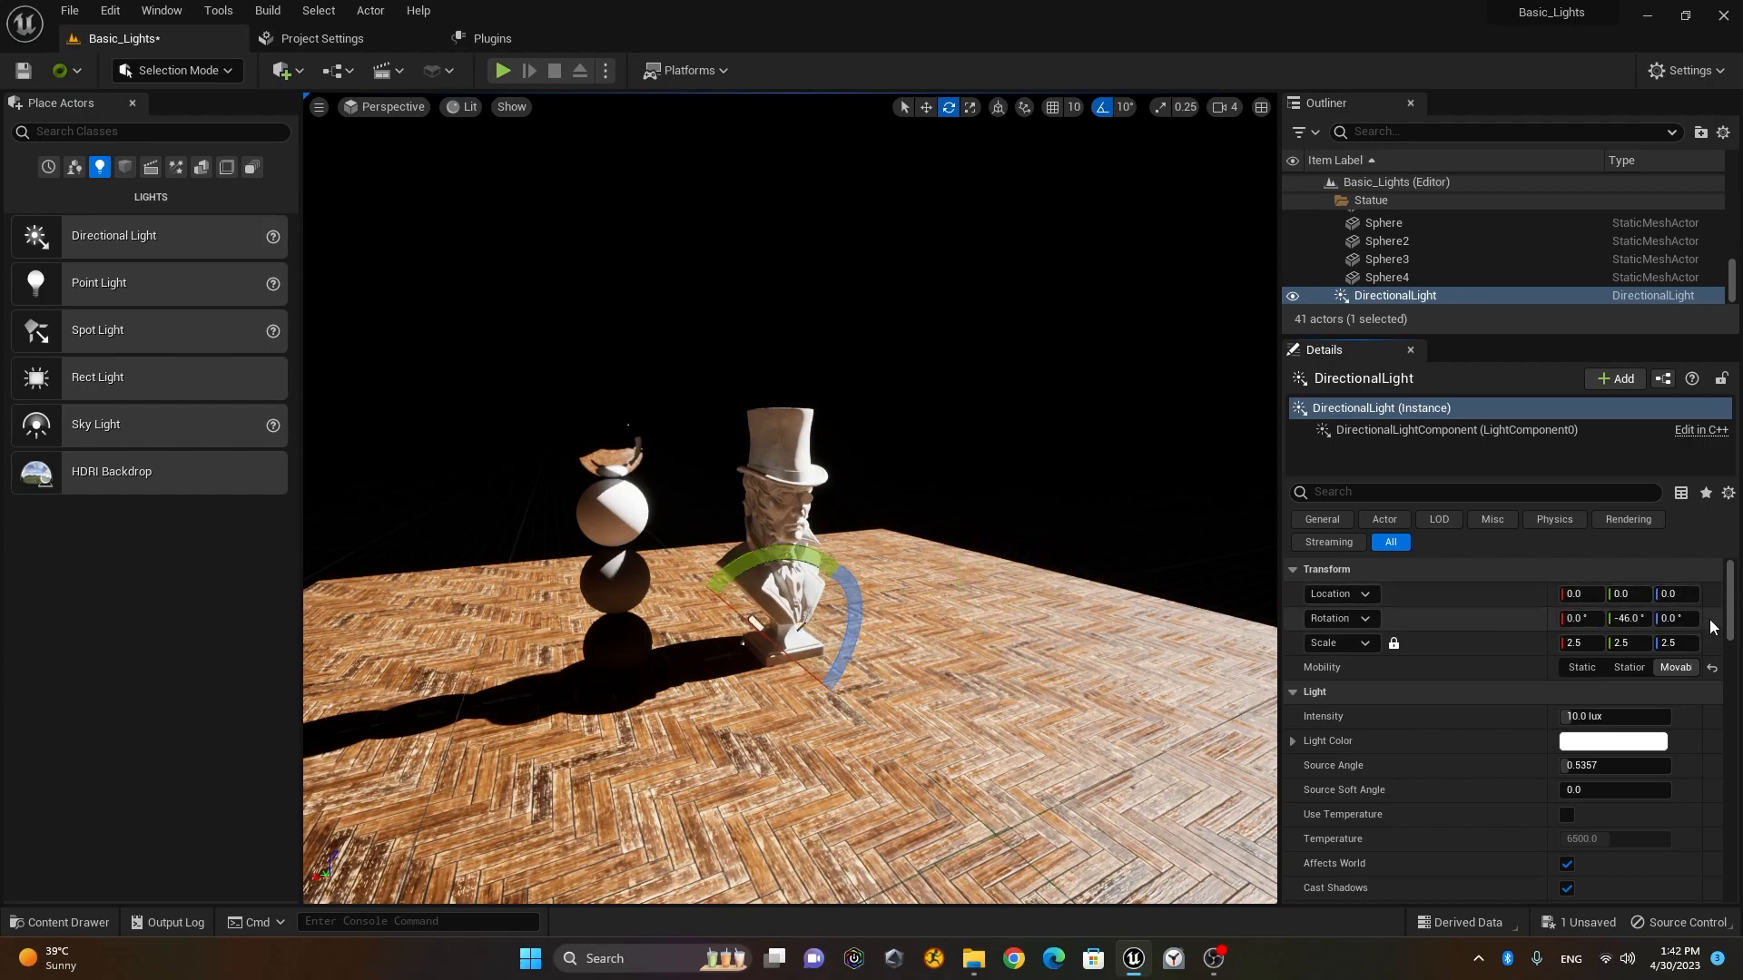
{"action": "left_click", "coordinate": [1631, 619]}
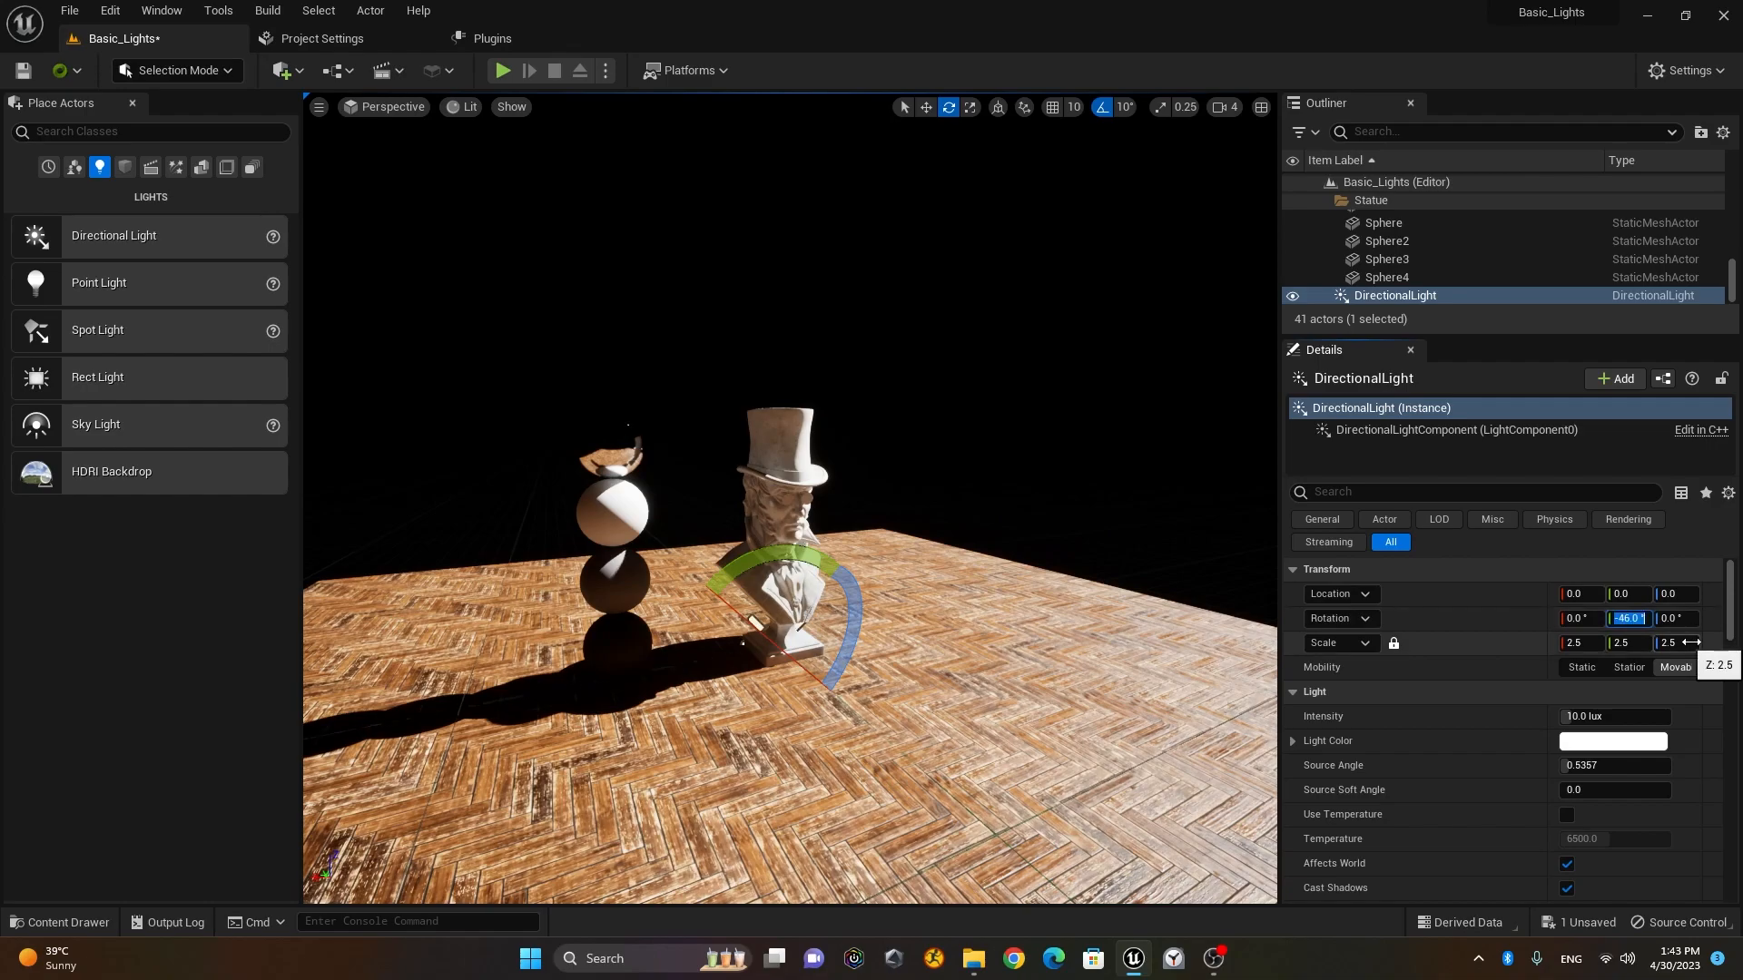
{"action": "type", "text": "0"}
{"action": "key", "text": "Return"}
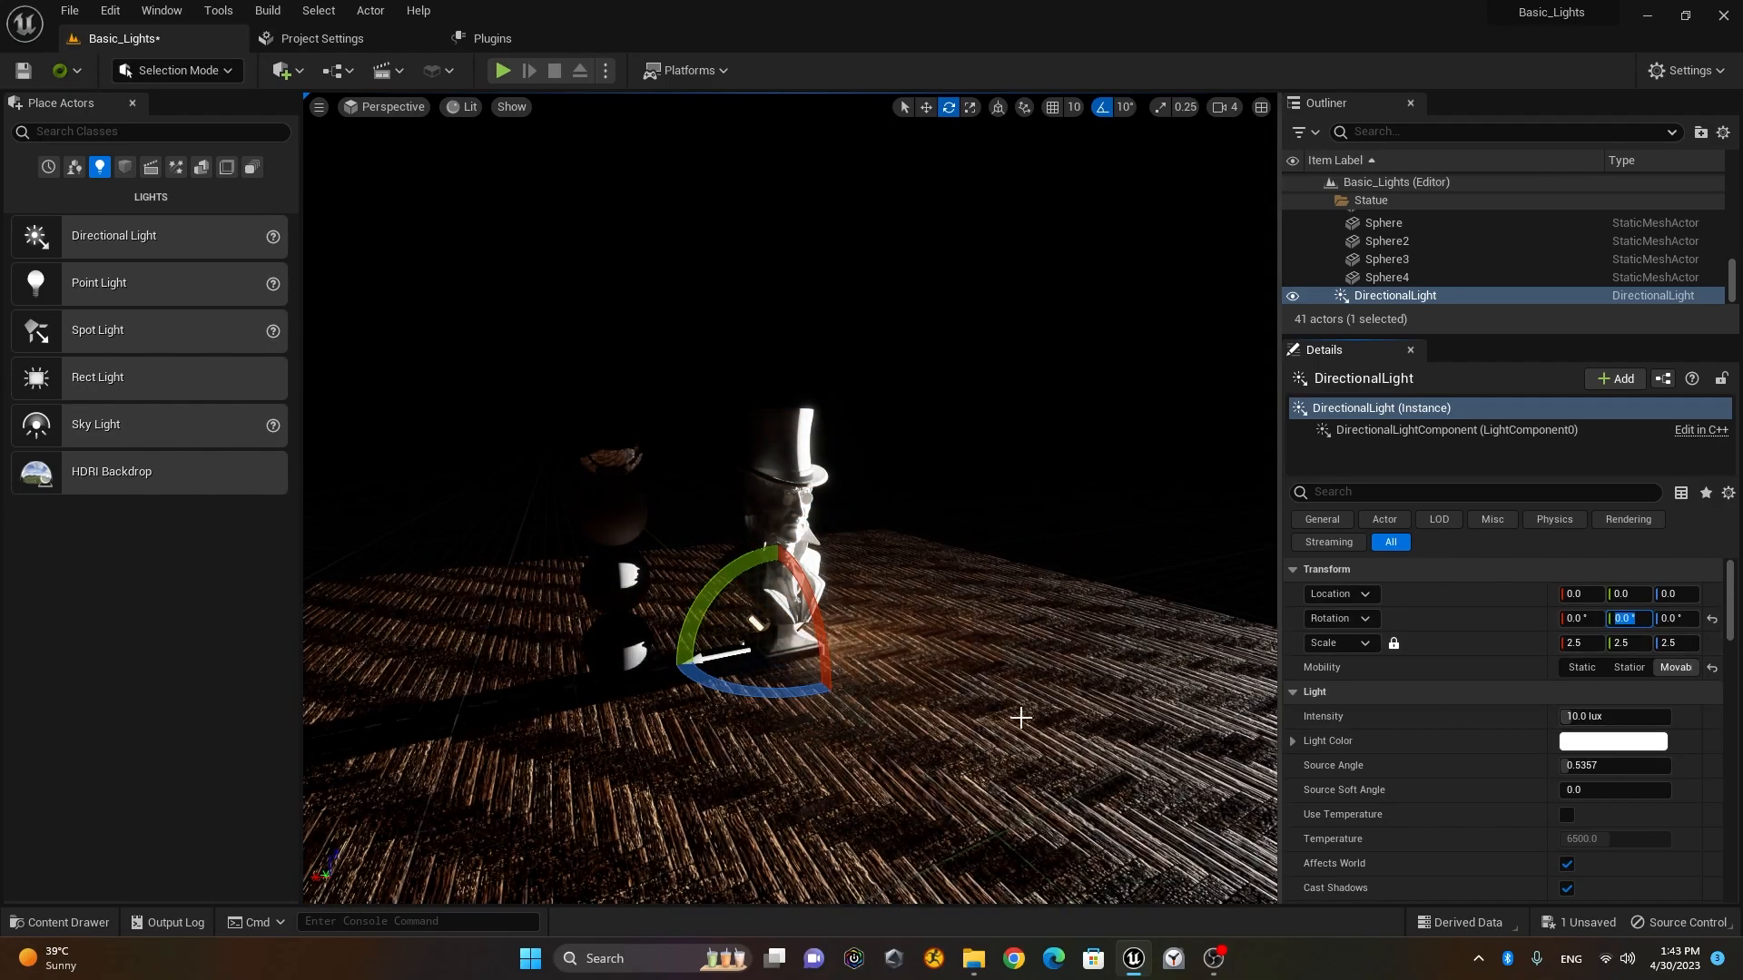
Step: Set the directional light's scale to 1 on all axes
{"action": "left_click", "coordinate": [1579, 643]}
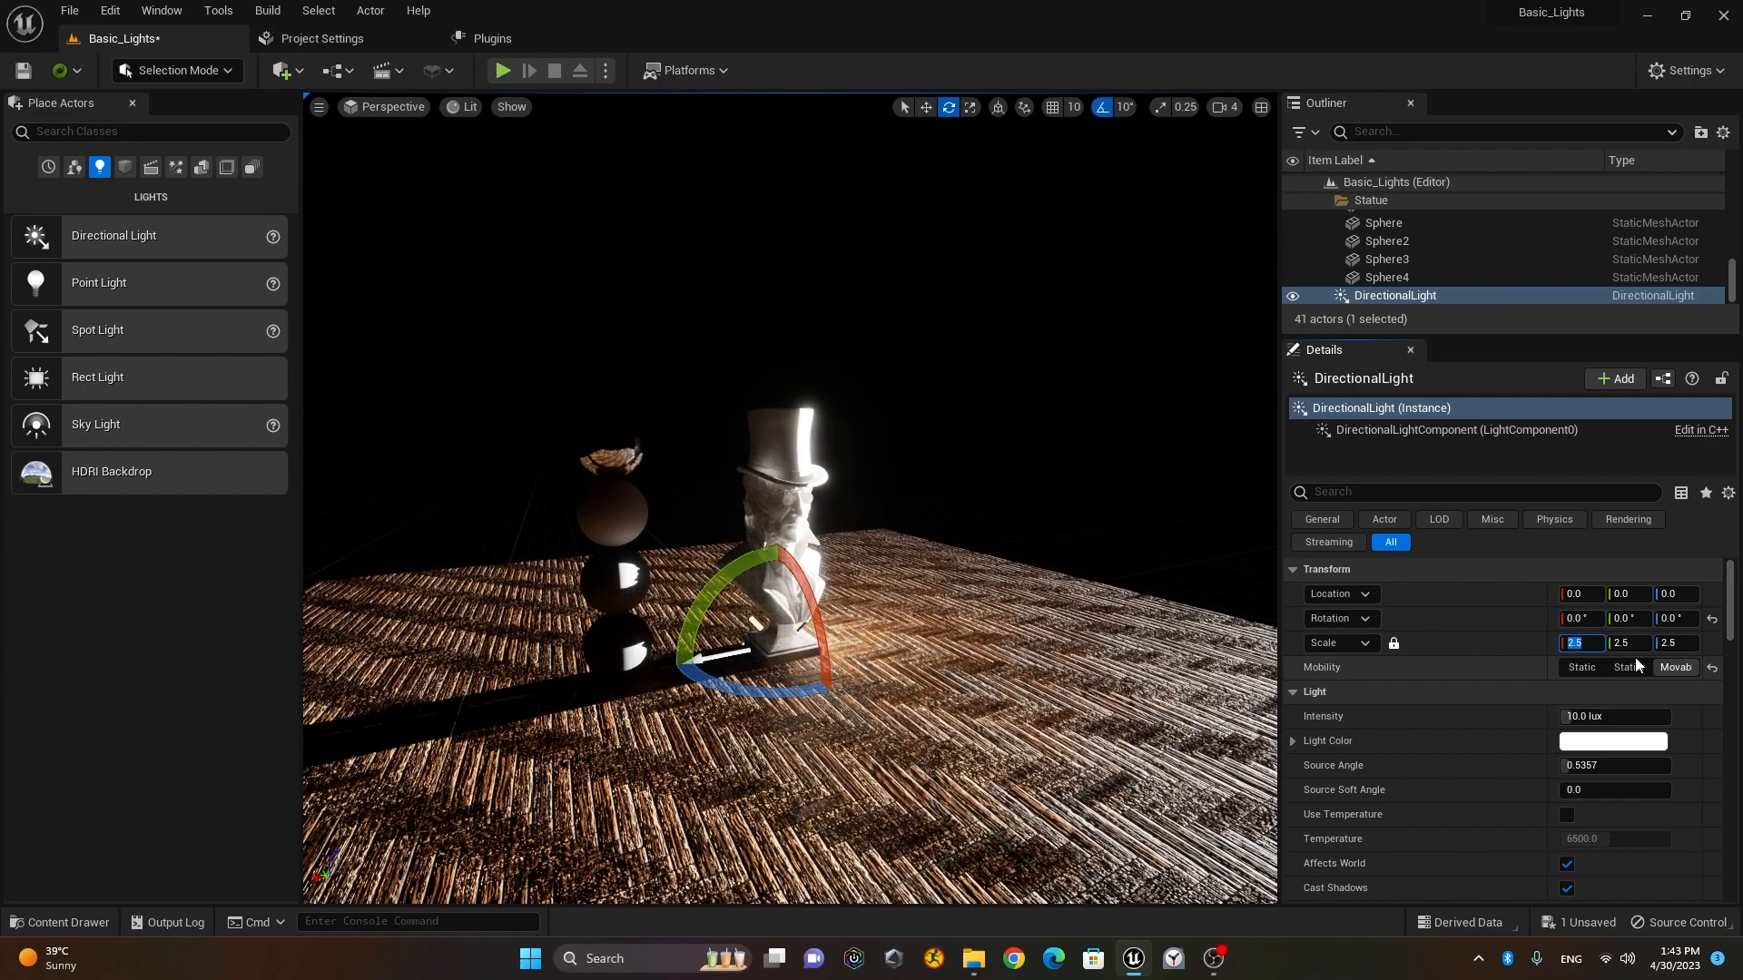
{"action": "type", "text": "1"}
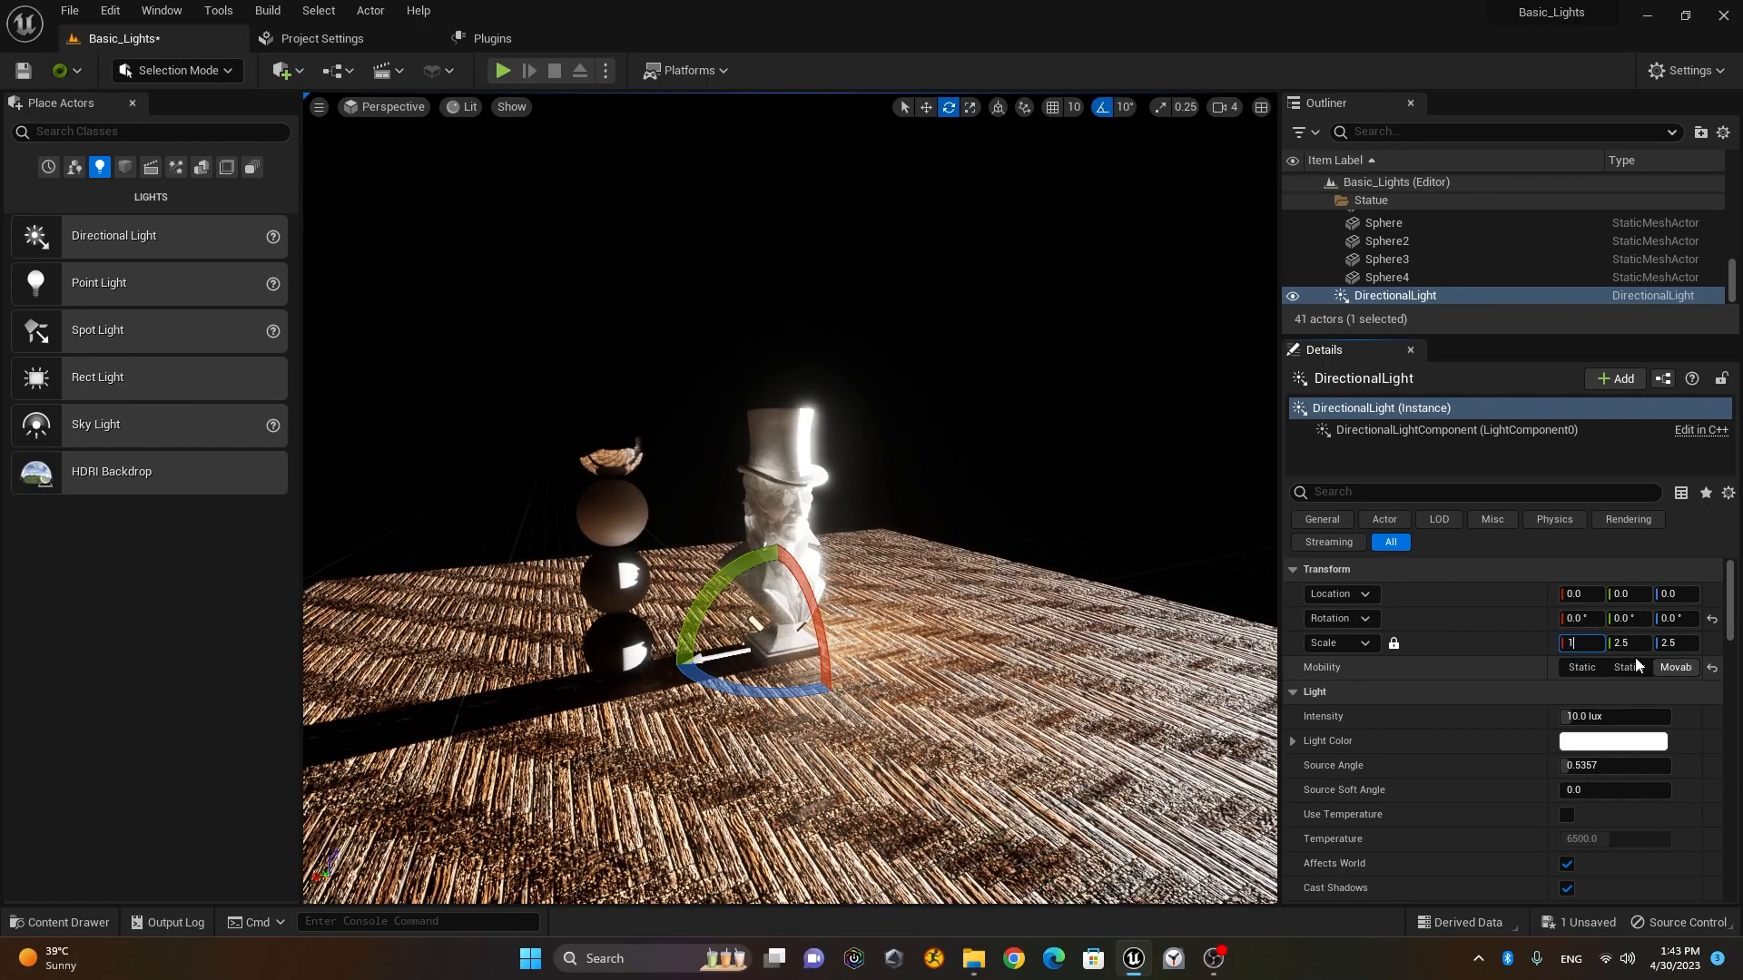
{"action": "left_click", "coordinate": [1622, 643]}
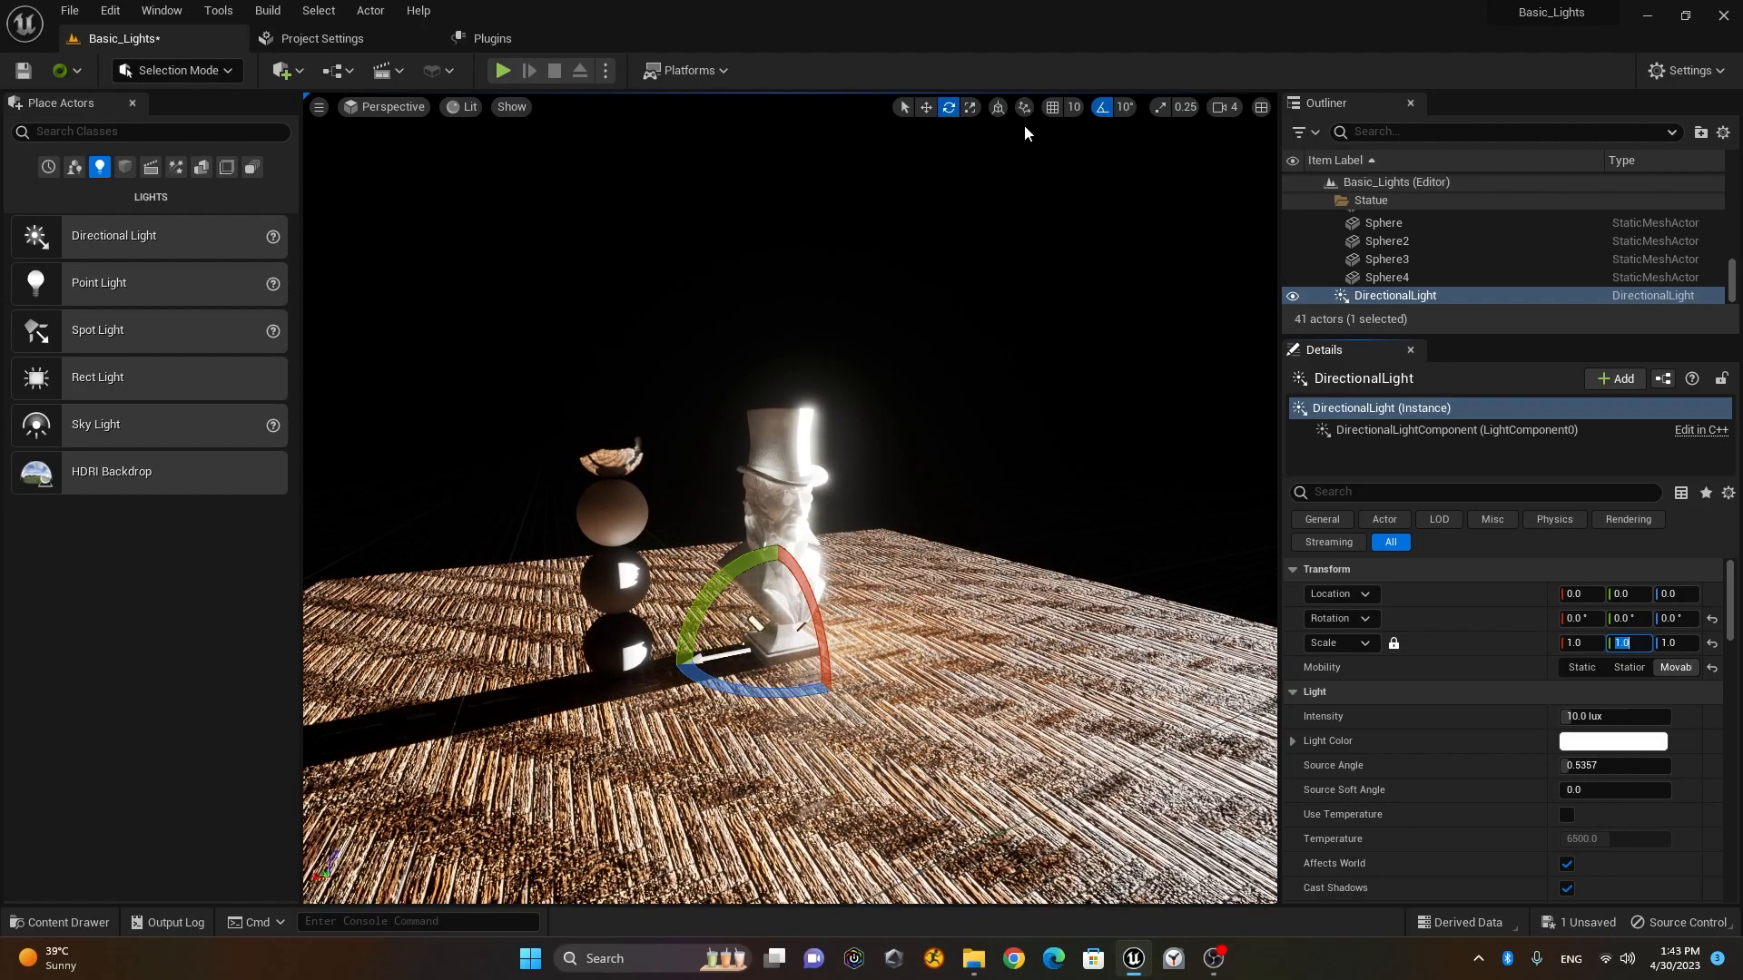
Step: Raise the directional light to about Z 73.65 and move it beside the statue, at about X -18.3, Y -88.2
{"action": "left_click", "coordinate": [926, 107]}
{"action": "left_click_drag", "start_coordinate": [779, 560], "coordinate": [778, 399]}
{"action": "key", "text": "f"}
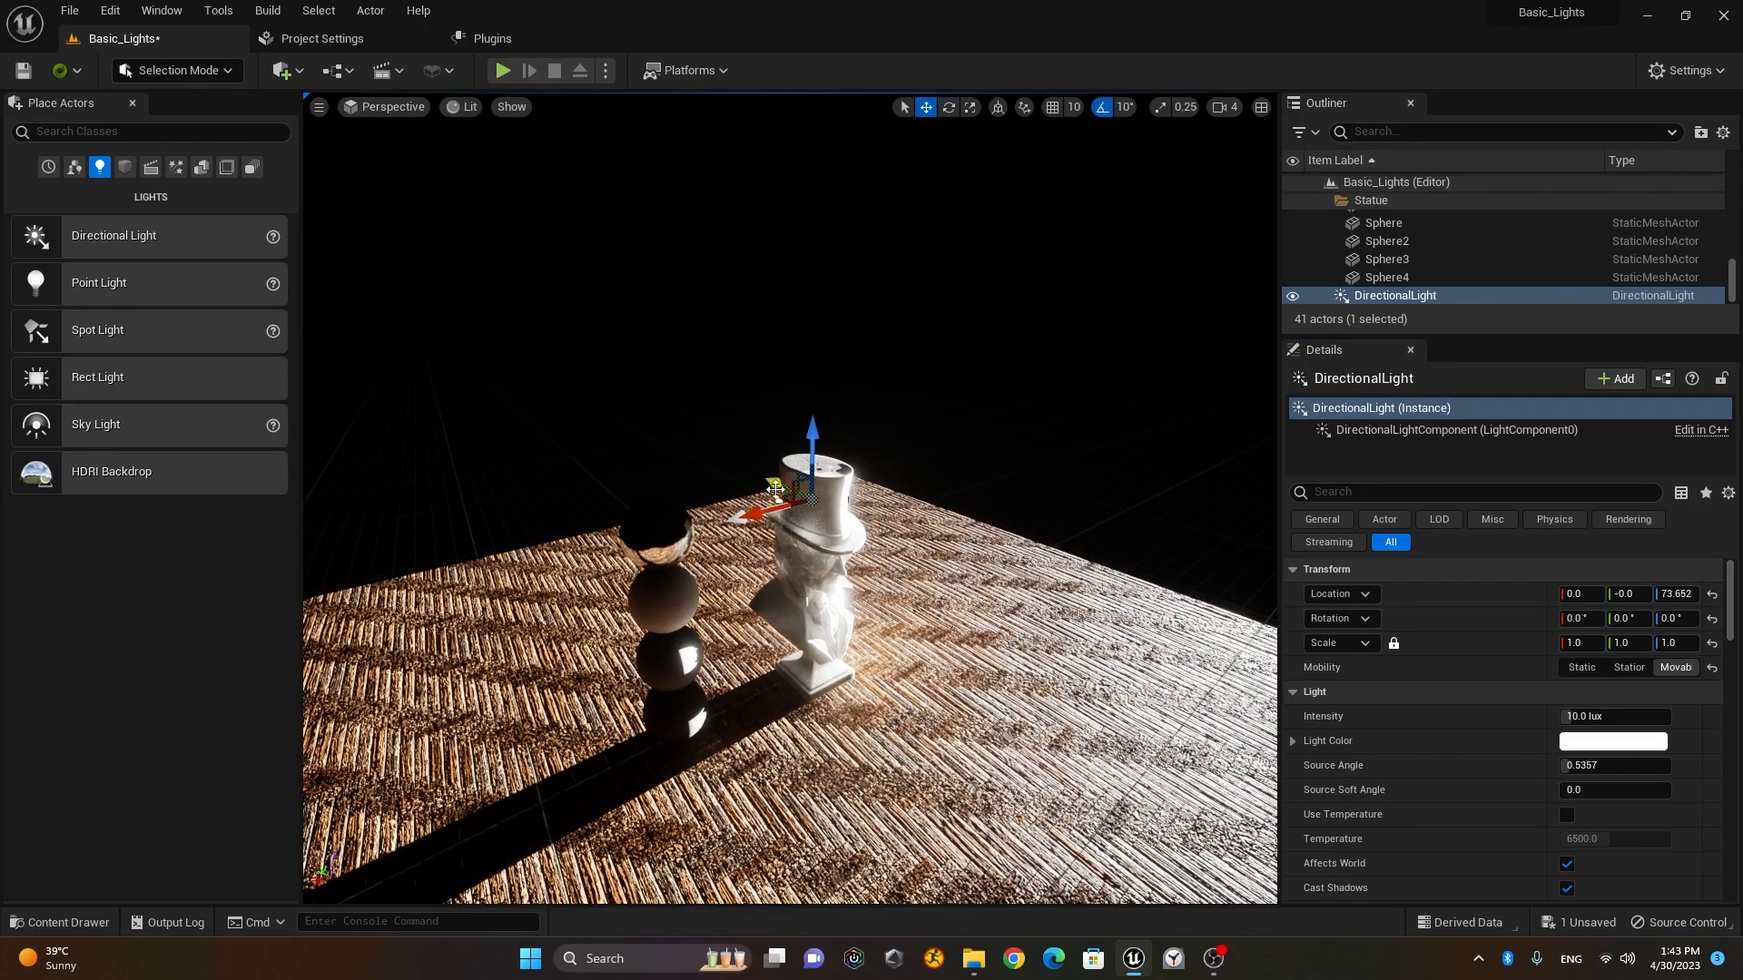
{"action": "left_click_drag", "start_coordinate": [772, 479], "coordinate": [1069, 622]}
{"action": "right_click_drag", "start_coordinate": [1069, 622], "coordinate": [1068, 480]}
Step: Try a uniform scale of 2.5 on the directional light, then return it to 1
{"action": "left_click", "coordinate": [1586, 643]}
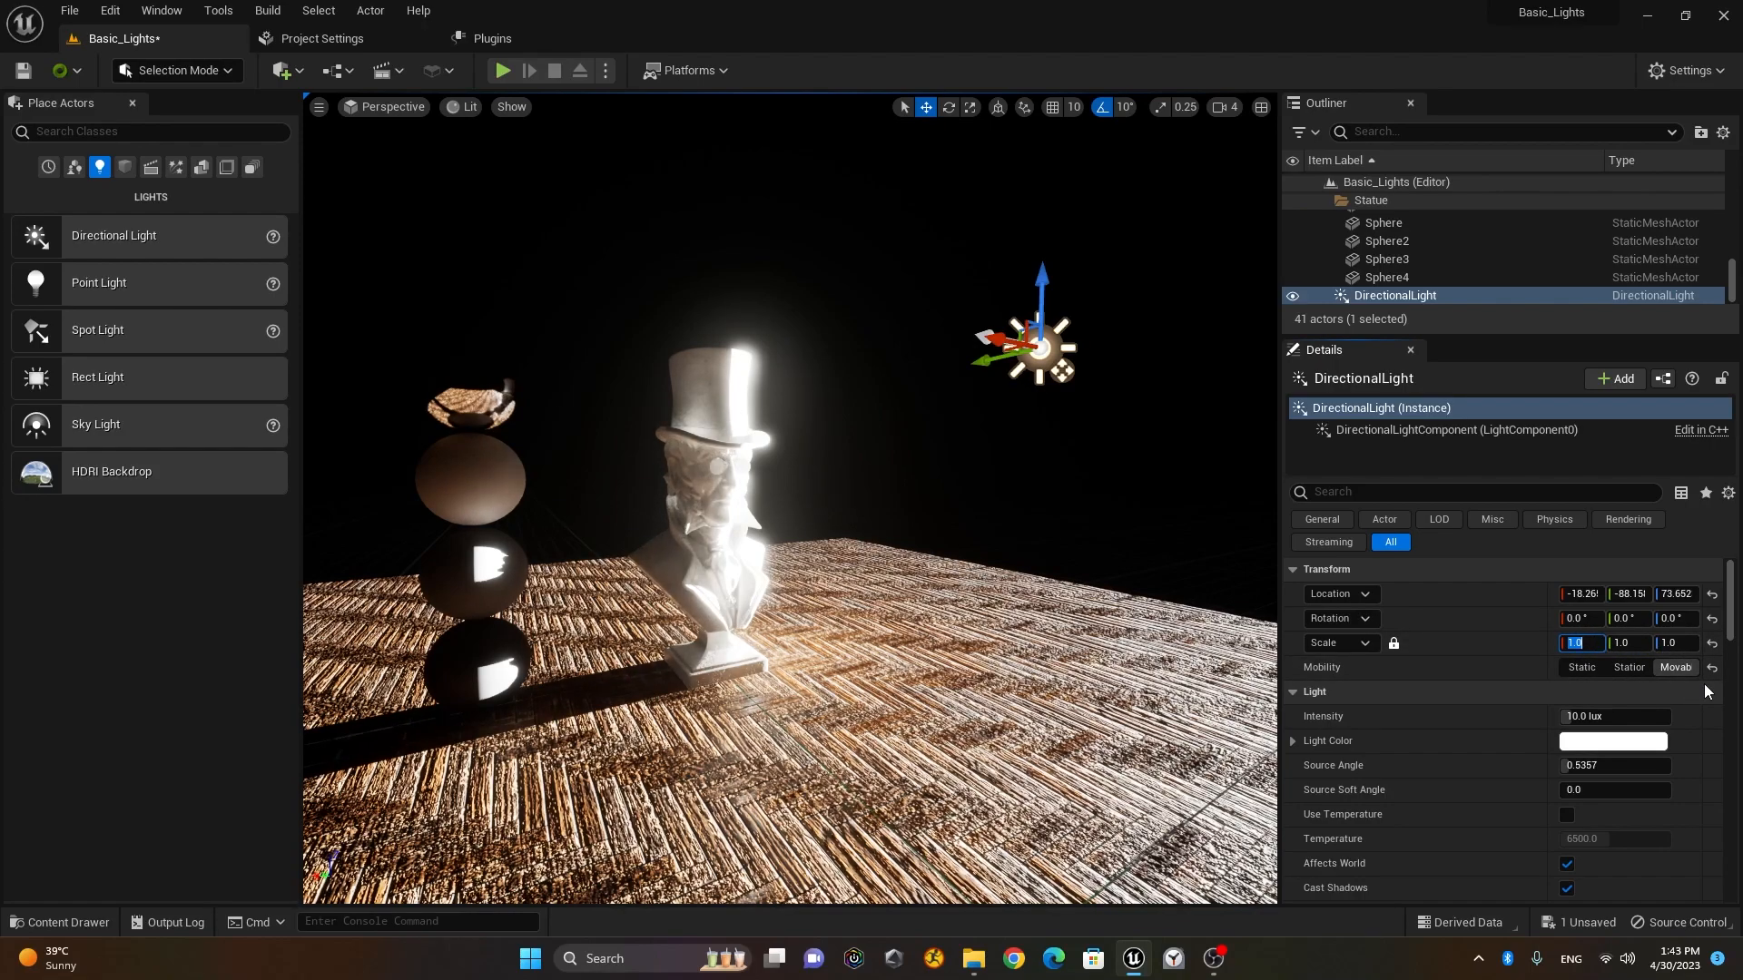
{"action": "left_click", "coordinate": [1595, 644]}
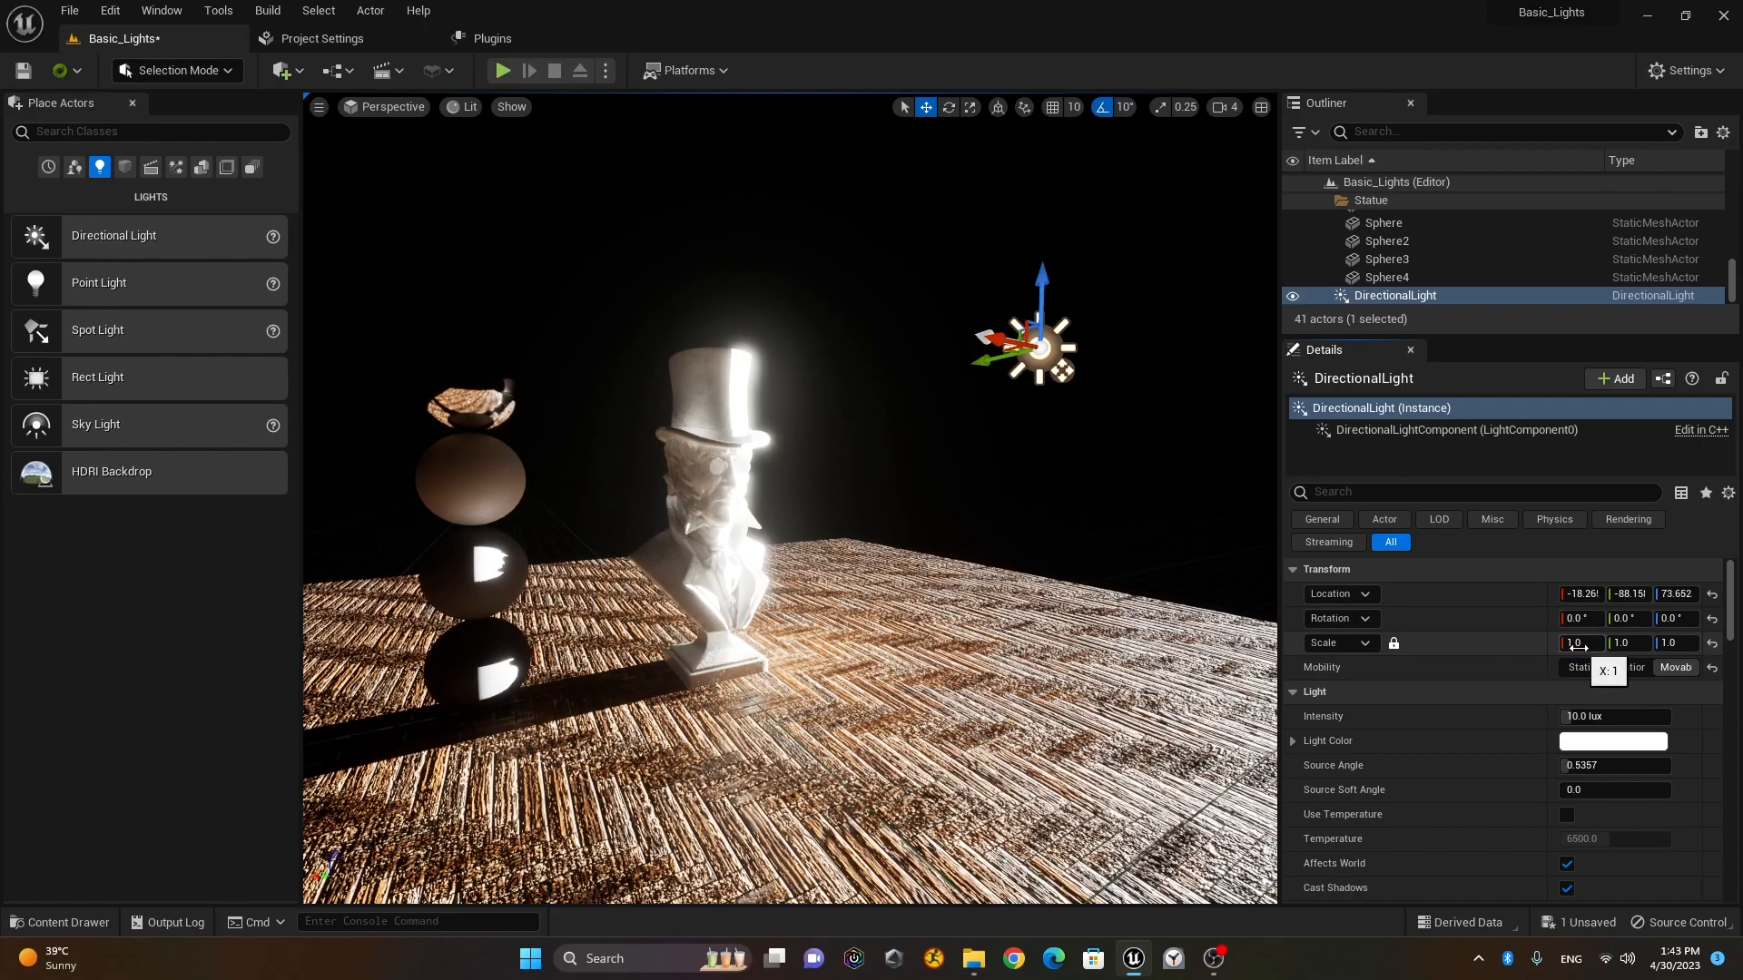
{"action": "left_click_drag", "start_coordinate": [1577, 645], "coordinate": [1601, 645]}
{"action": "left_click", "coordinate": [1598, 643]}
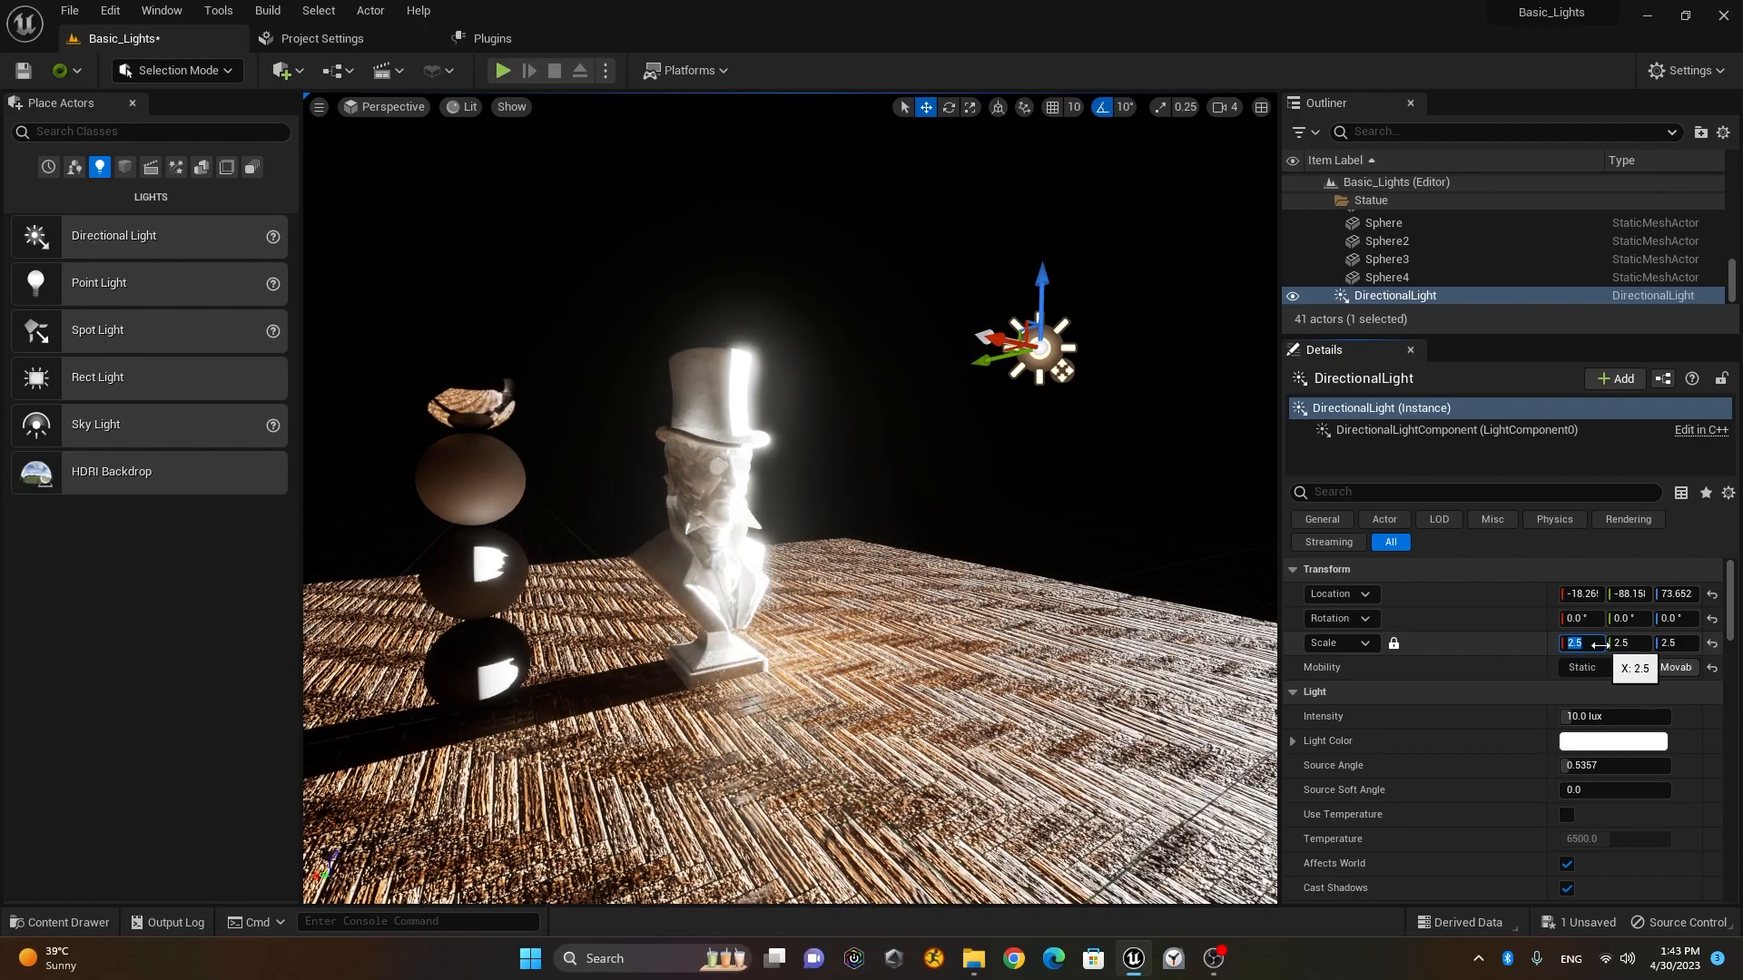
{"action": "left_click_drag", "start_coordinate": [867, 726], "coordinate": [853, 754], "text": "alt"}
{"action": "middle_click_drag", "start_coordinate": [867, 726], "coordinate": [899, 694]}
{"action": "scroll", "coordinate": [911, 692], "scroll_direction": "down", "scroll_amount": 3}
{"action": "left_click_drag", "start_coordinate": [912, 691], "coordinate": [877, 717], "text": "alt"}
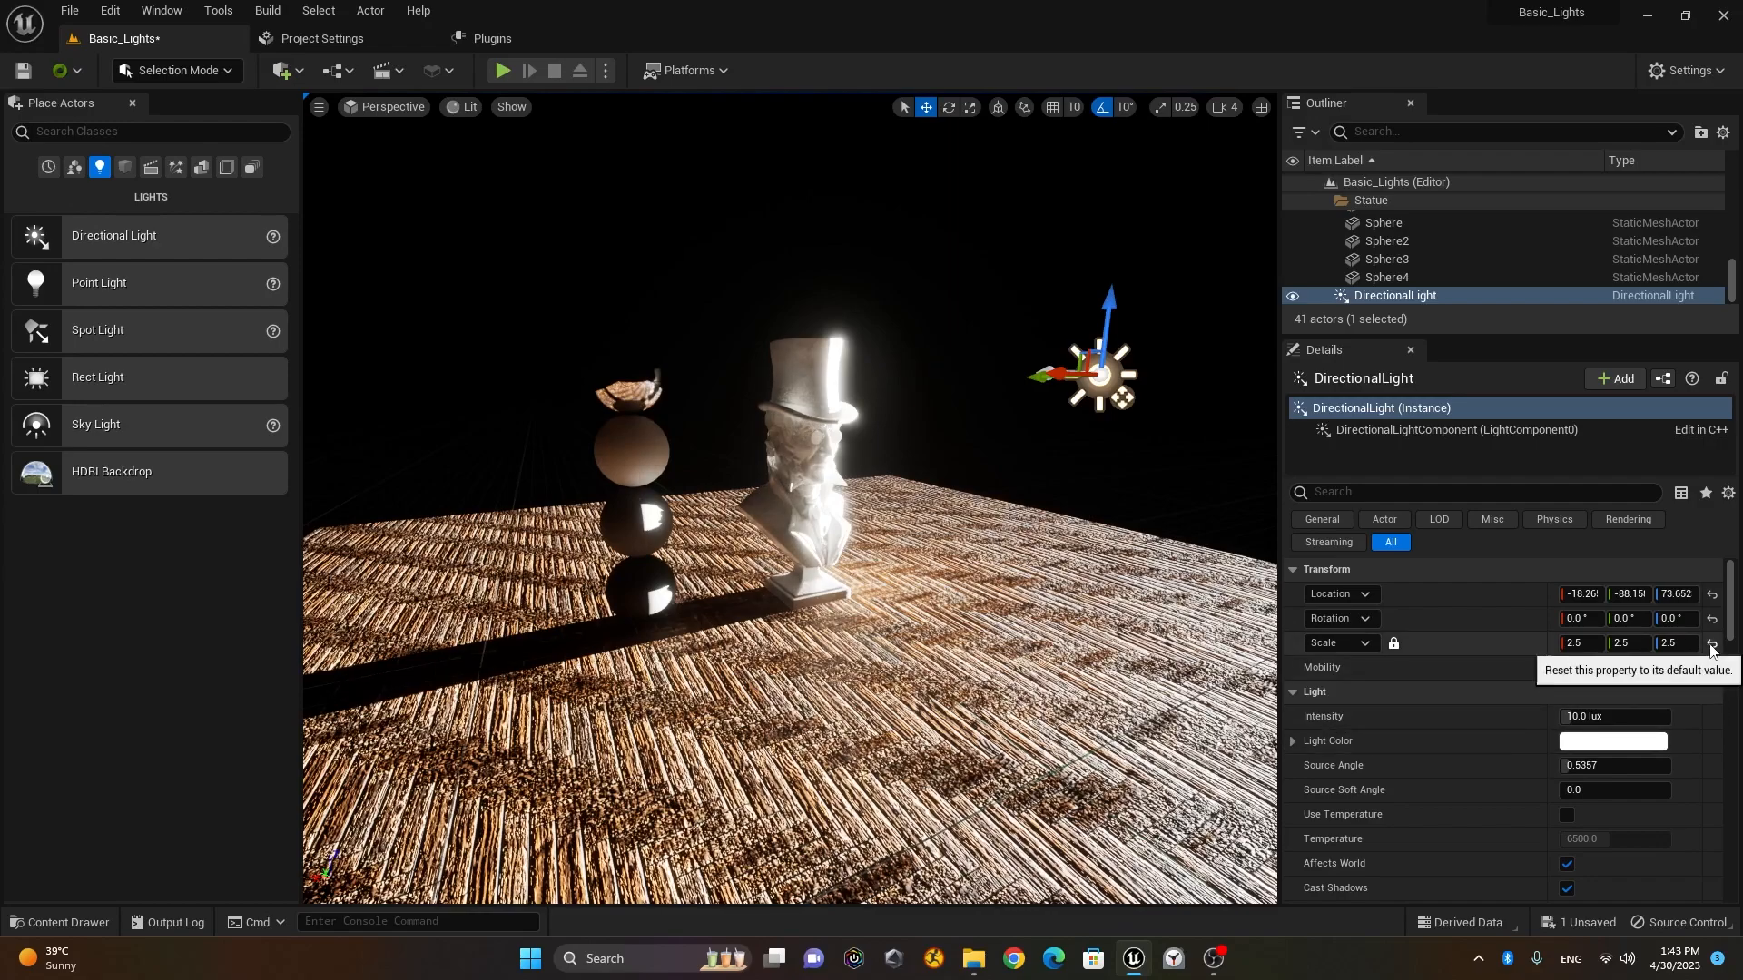
{"action": "left_click", "coordinate": [1596, 644]}
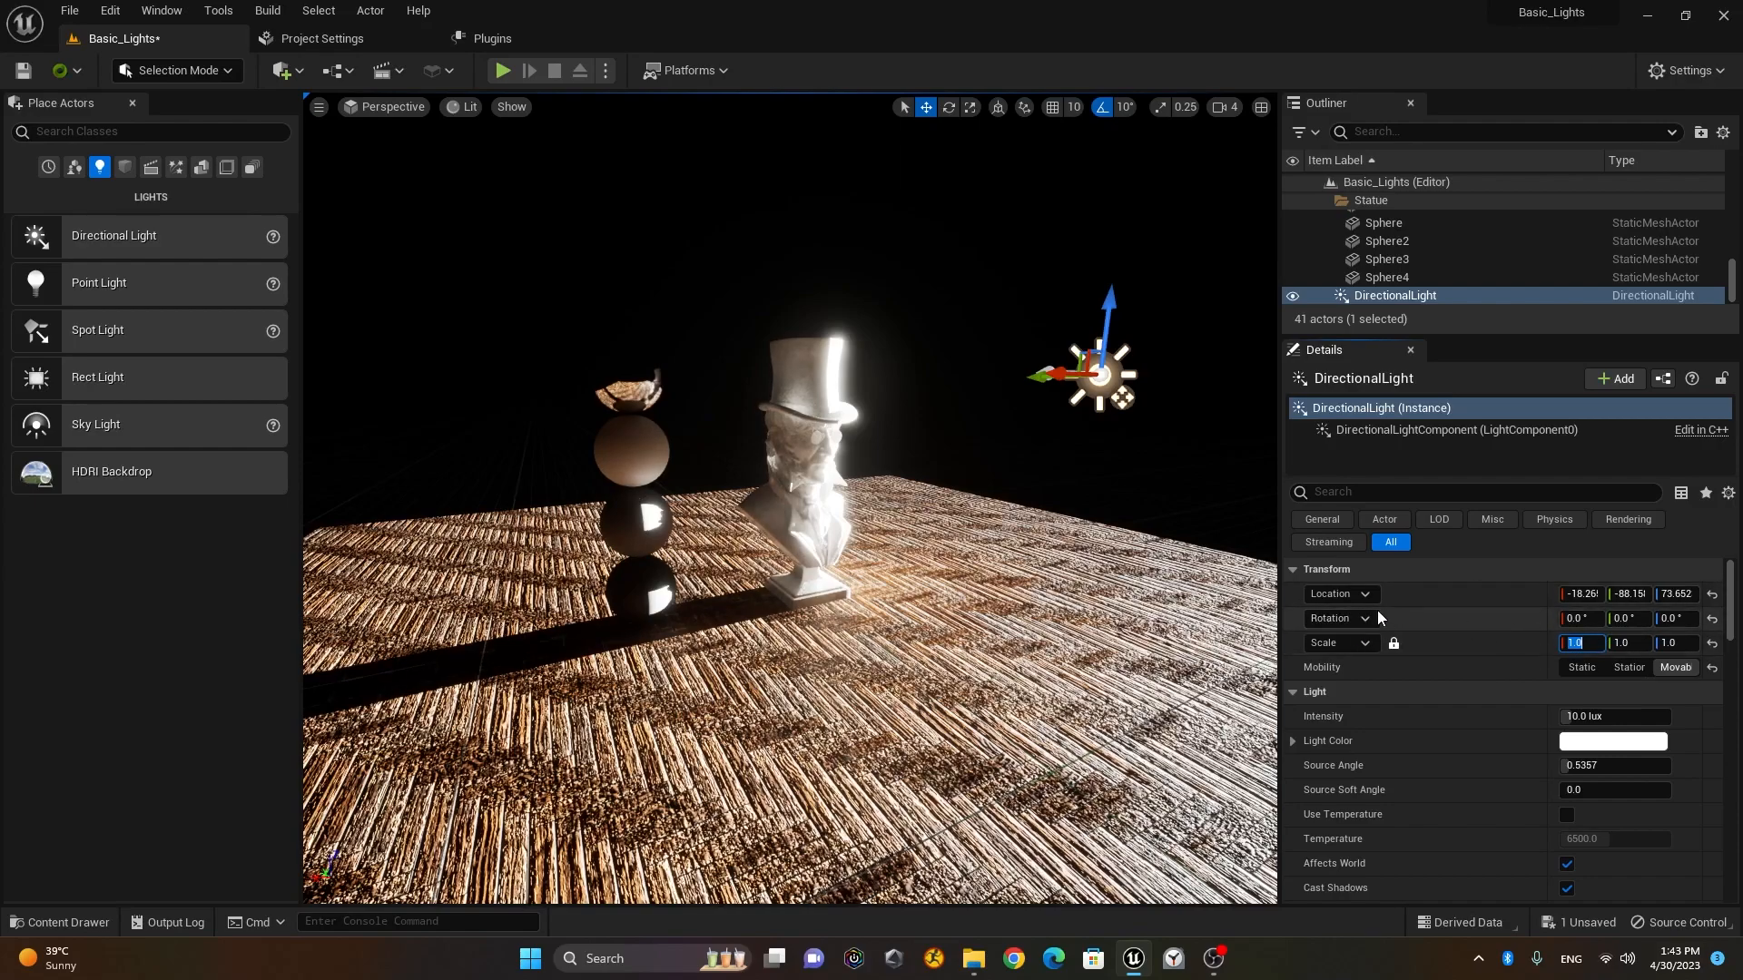
Step: Try rotating the directional light around its vertical axis to -40°, then undo the rotations
{"action": "scroll", "coordinate": [1055, 519], "scroll_direction": "down", "scroll_amount": 3}
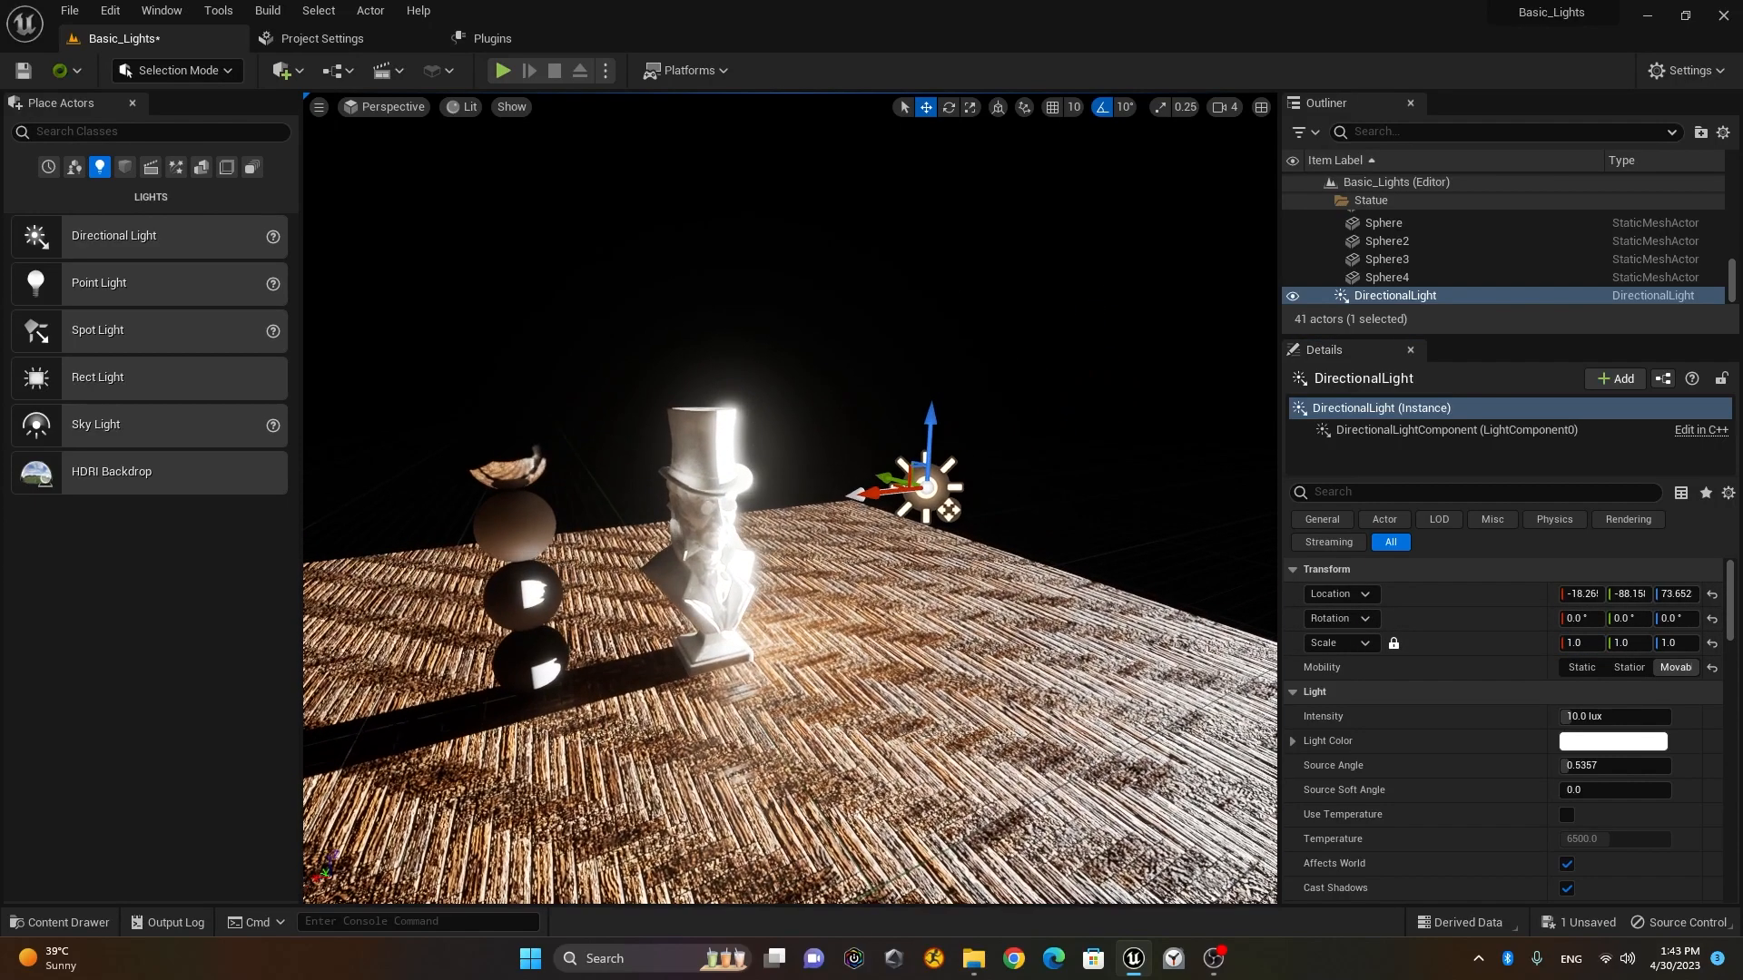
{"action": "scroll", "coordinate": [981, 503], "scroll_direction": "down", "scroll_amount": 4}
{"action": "scroll", "coordinate": [890, 483], "scroll_direction": "up", "scroll_amount": 5}
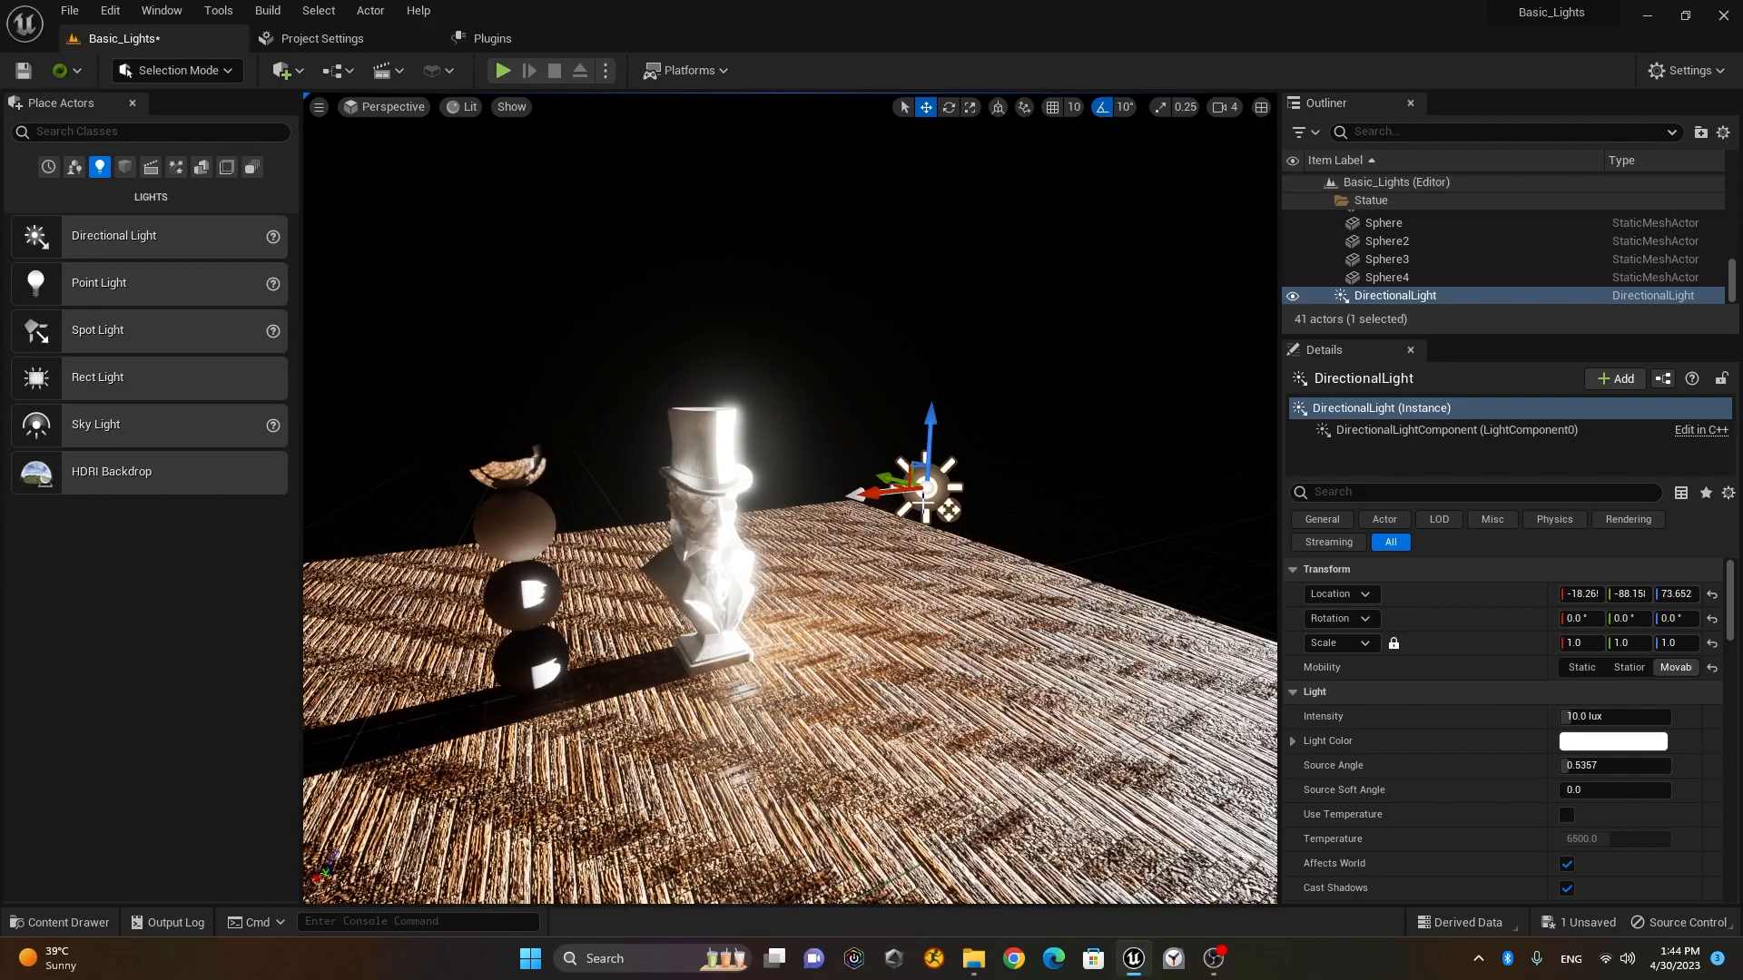
{"action": "key", "text": "e"}
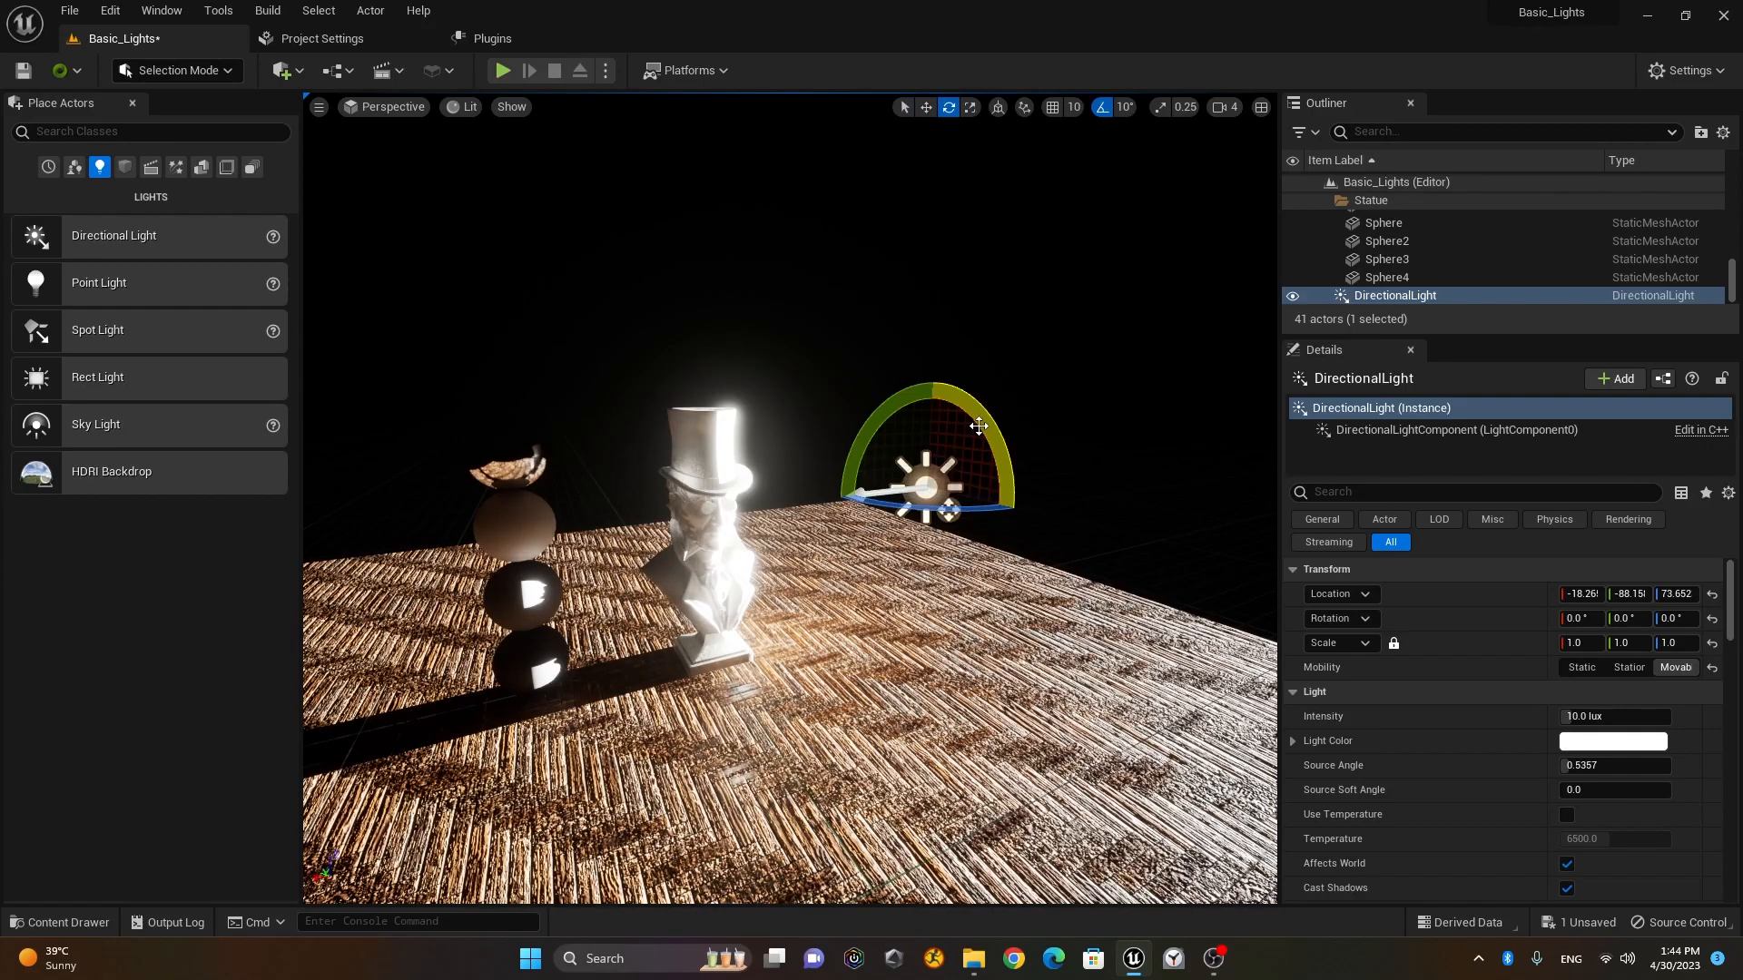
{"action": "left_click_drag", "start_coordinate": [948, 511], "coordinate": [897, 479]}
{"action": "mouse_move", "coordinate": [935, 391]}
{"action": "left_mouse_down"}
{"action": "mouse_move", "coordinate": [888, 376]}
{"action": "mouse_move", "coordinate": [840, 404]}
{"action": "mouse_move", "coordinate": [948, 374]}
{"action": "left_mouse_up"}
{"action": "key", "text": "ctrl+z"}
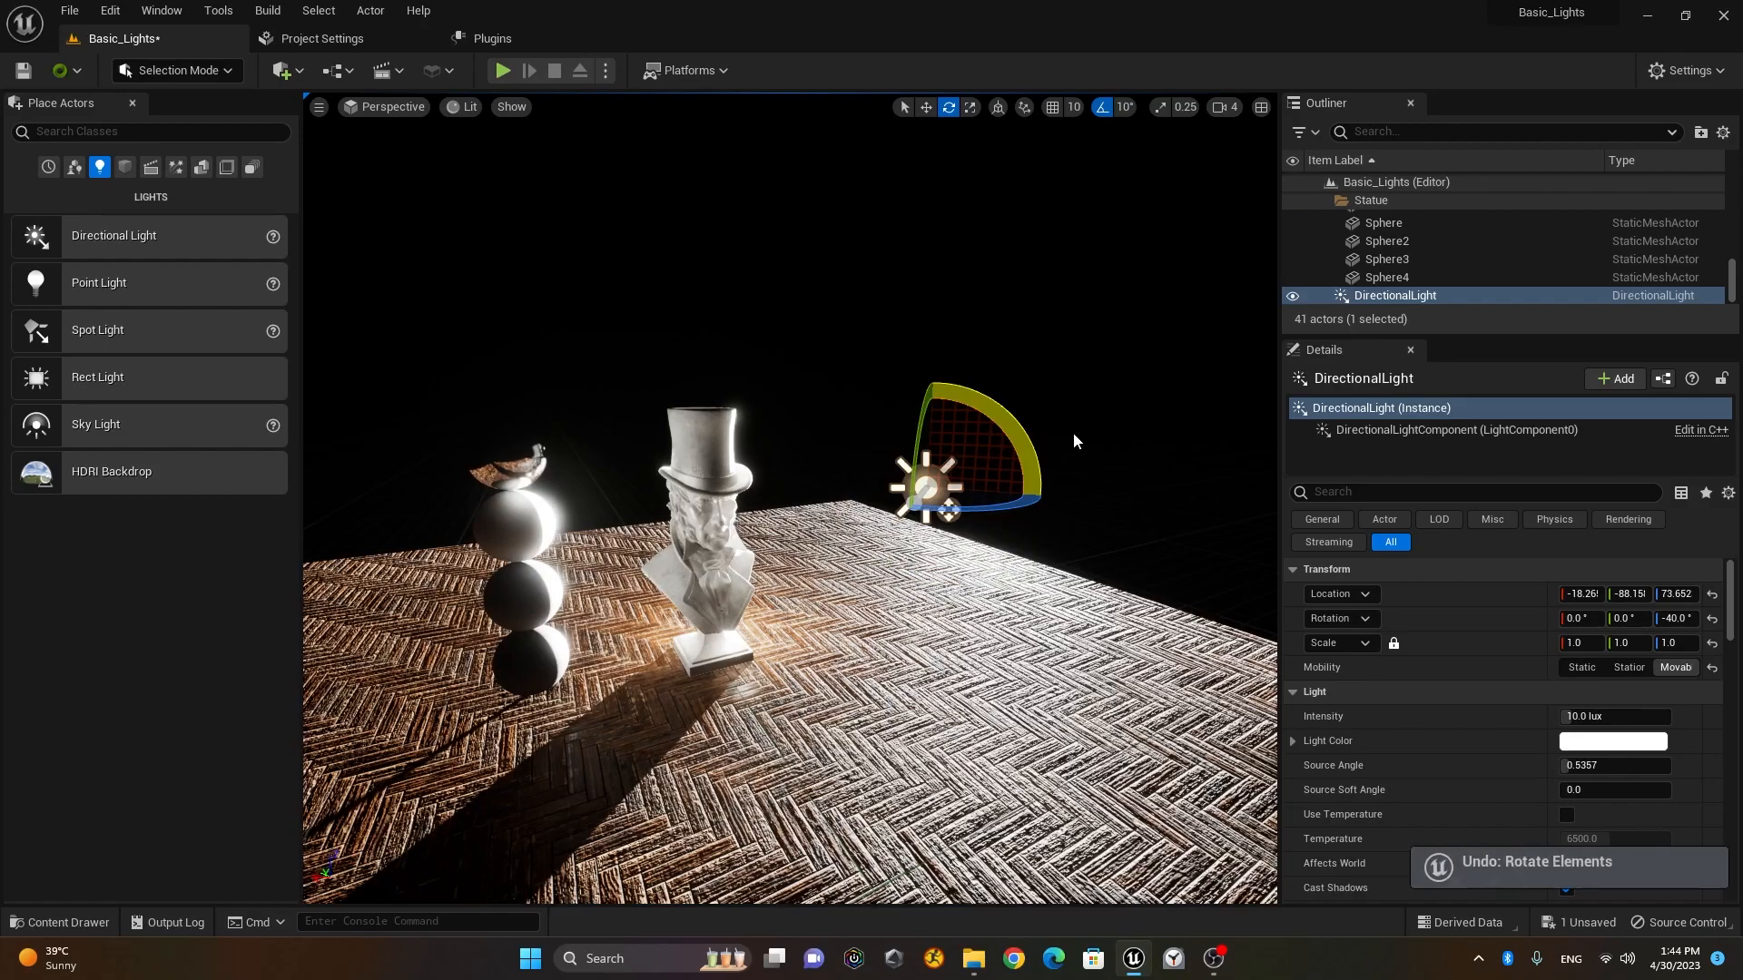
{"action": "key", "text": "ctrl+z"}
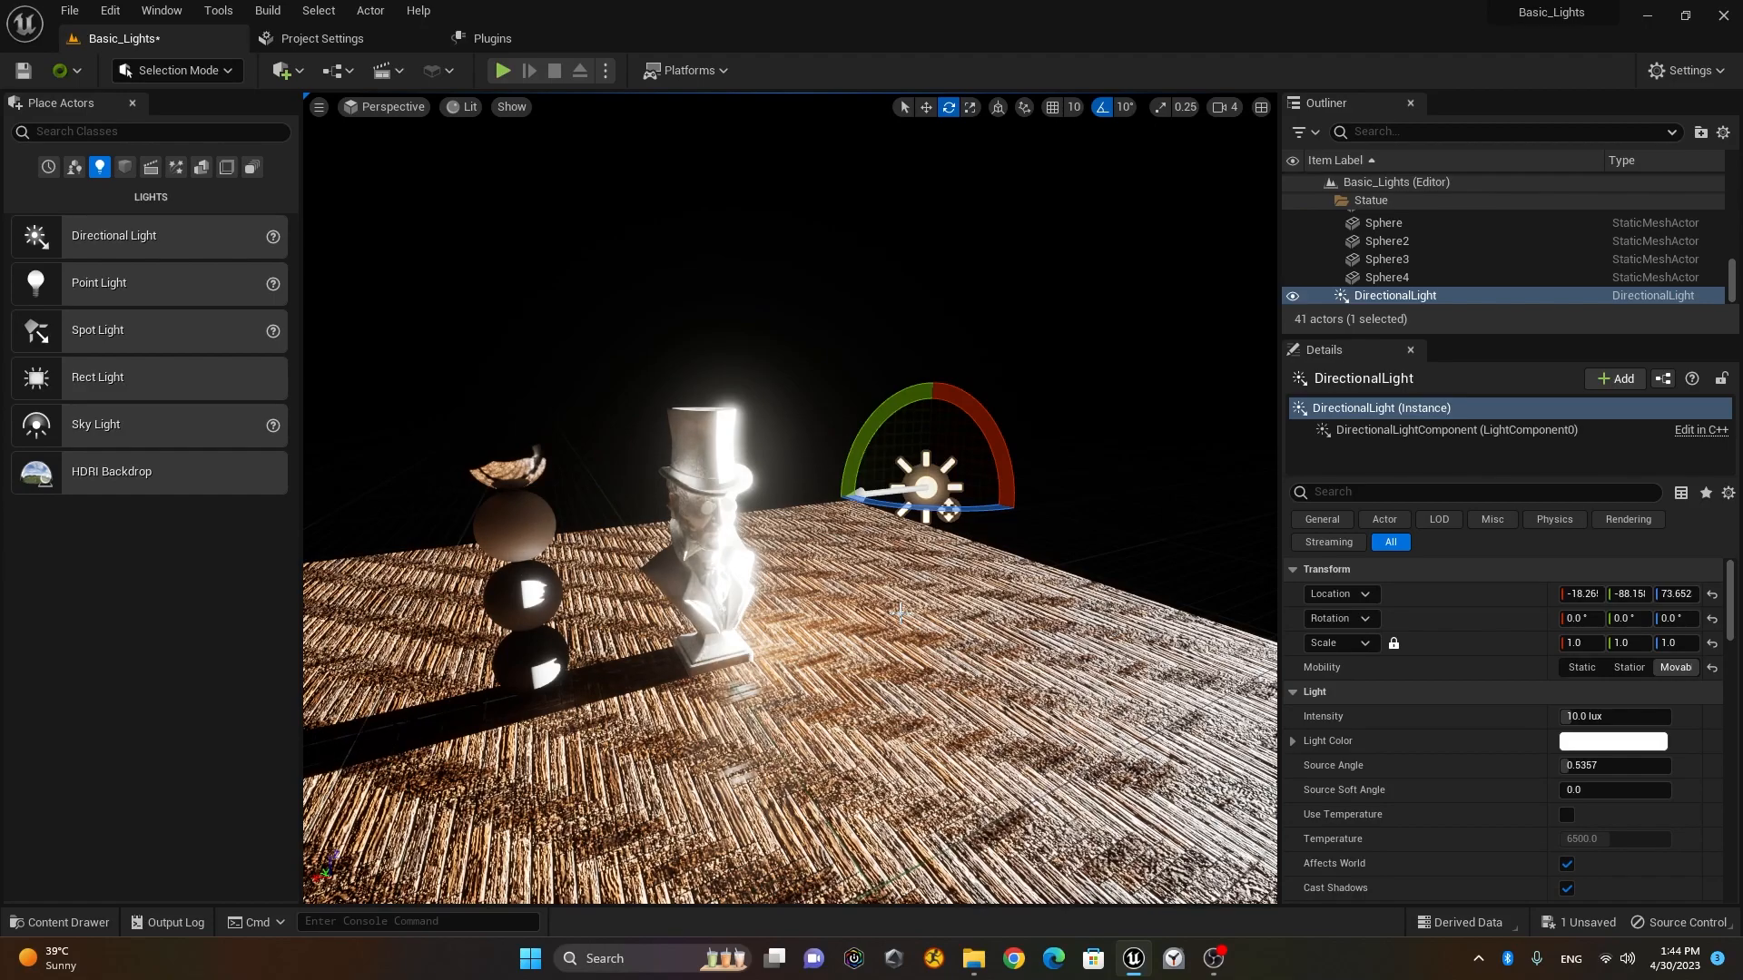
Step: Swing the directional light through various directions with the interactive sun-rotation gizmo, ending at about -13° Y and -40° Z rotation
{"action": "key", "text": "ctrl+l"}
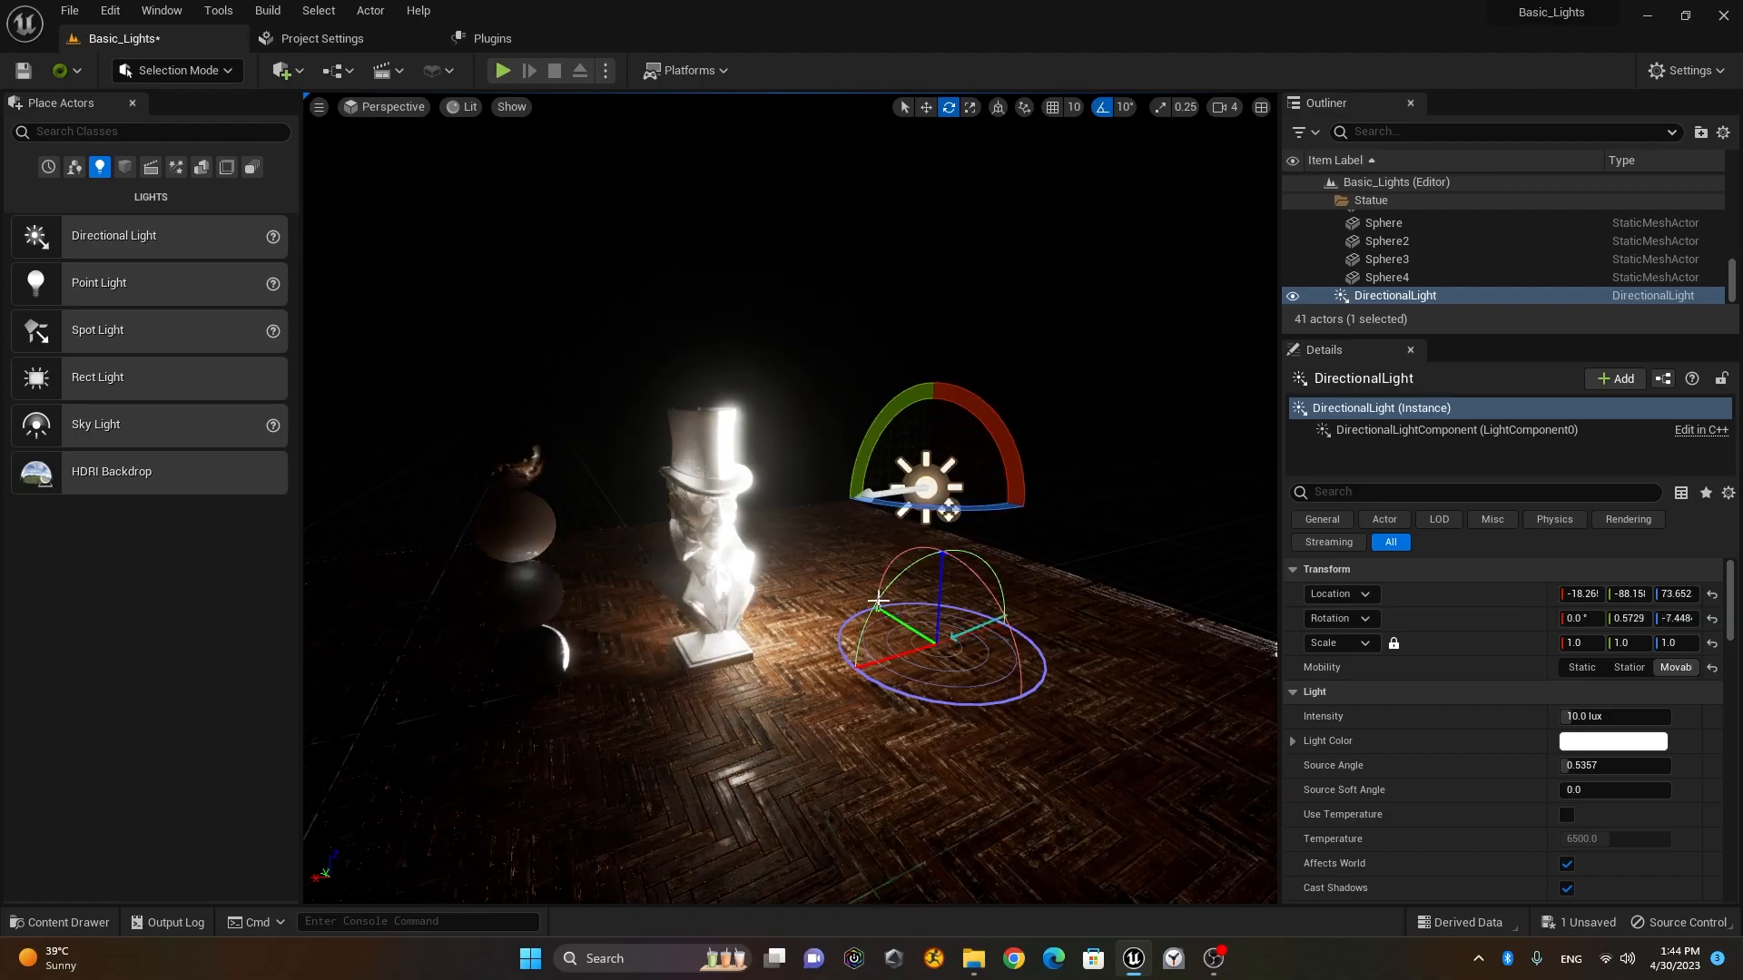
{"action": "key", "text": "ctrl+l"}
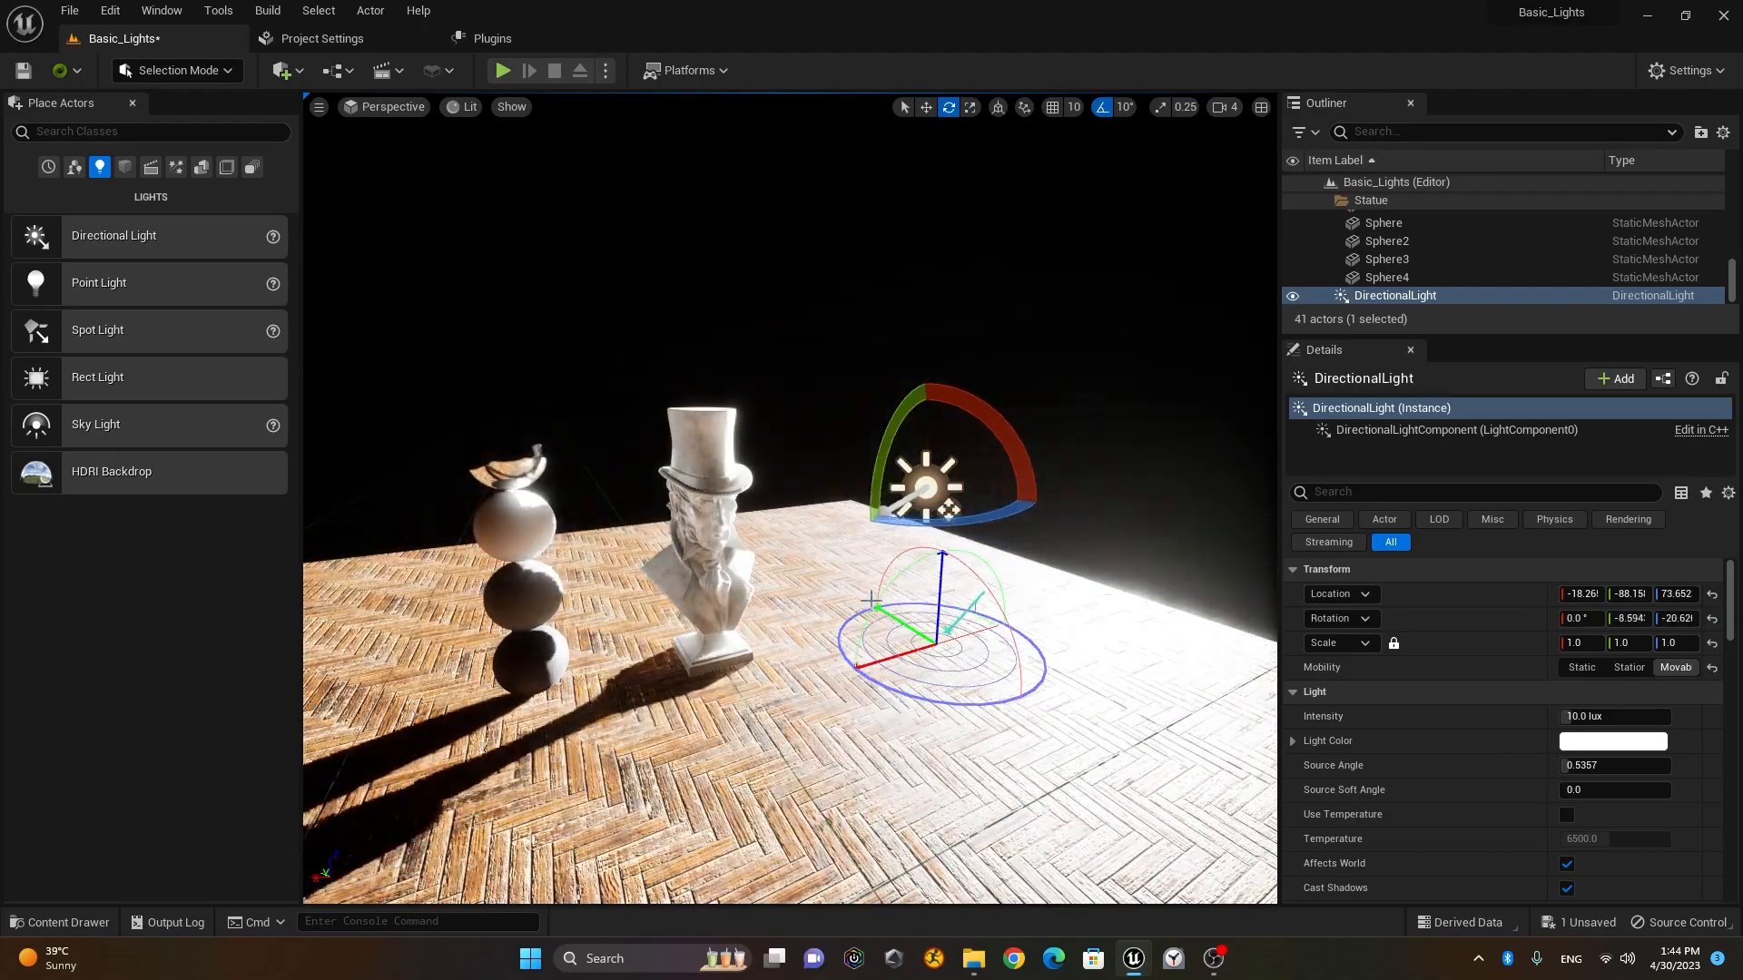
{"action": "key", "text": "ctrl+l"}
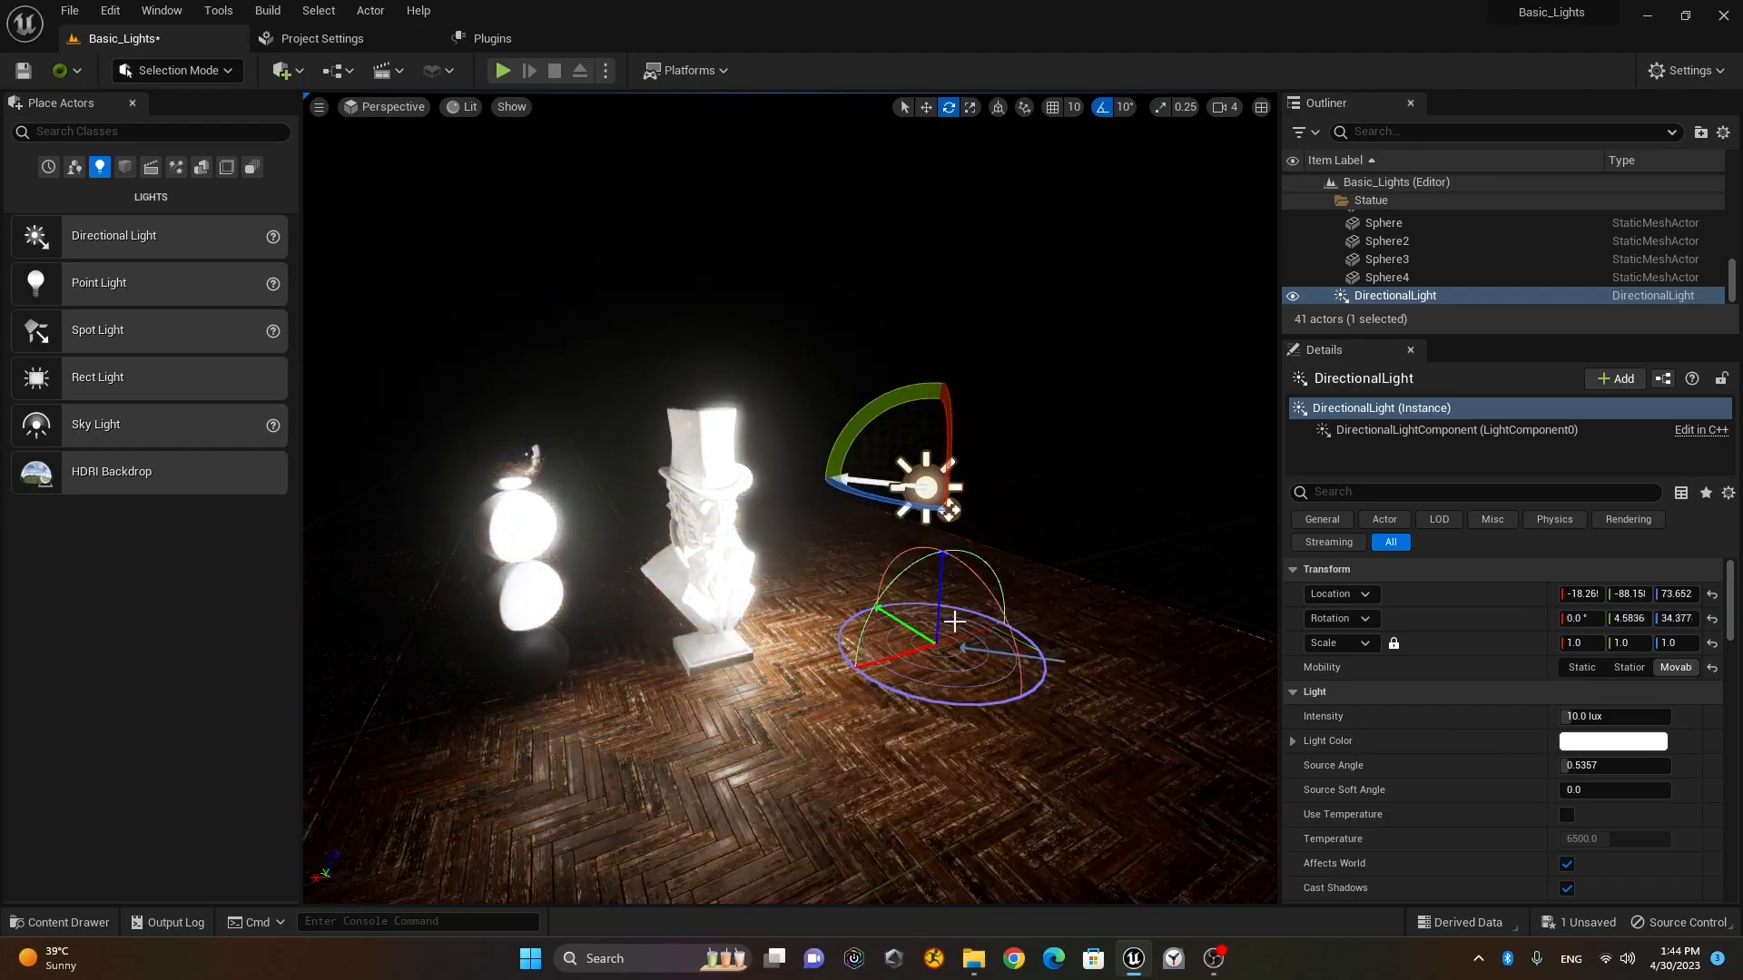
{"action": "key", "text": "ctrl+l"}
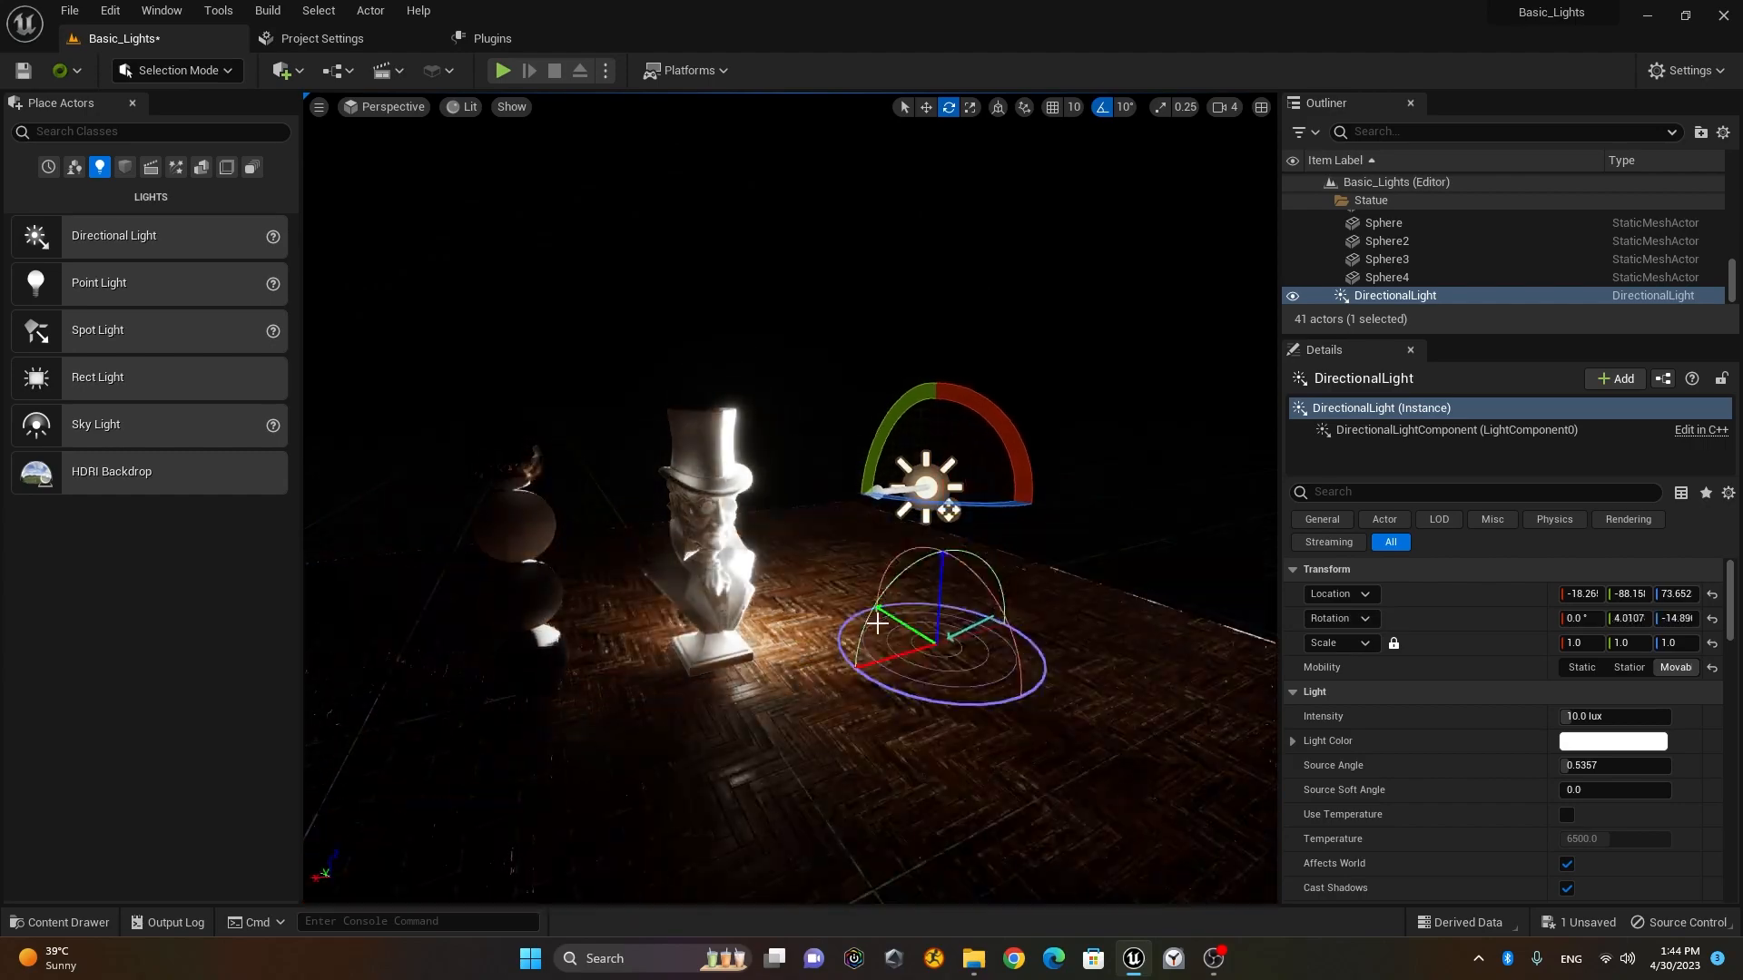
{"action": "key", "text": "ctrl+l"}
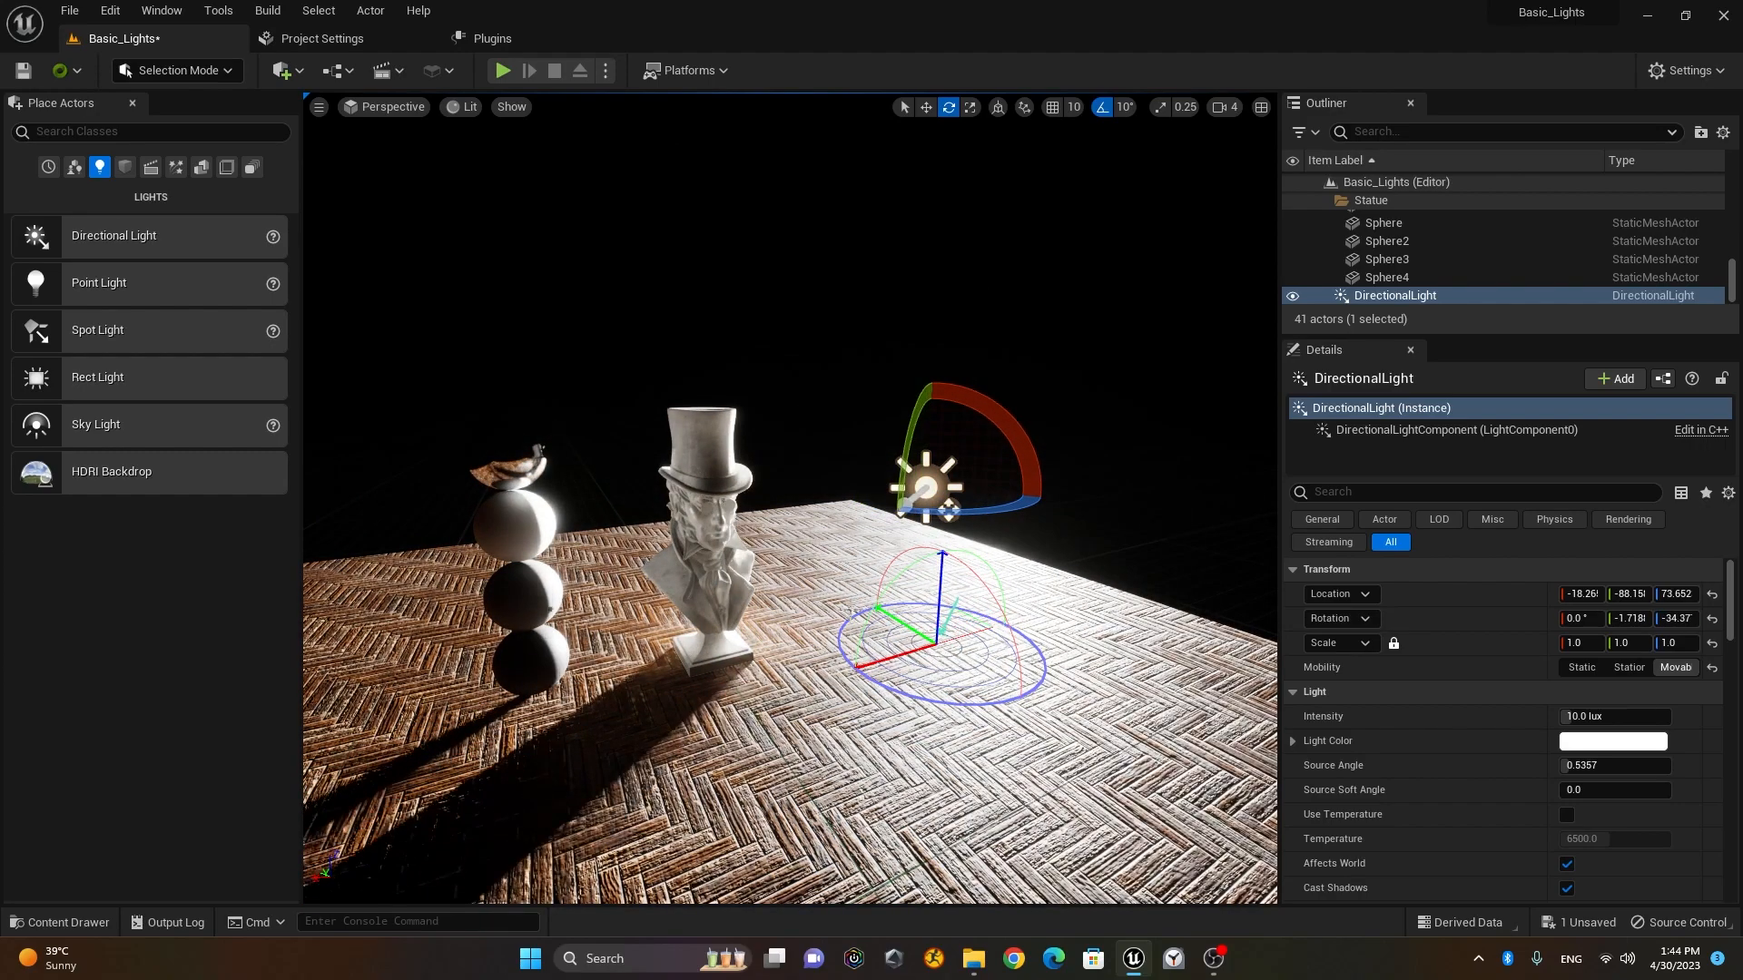
{"action": "key", "text": "ctrl+l"}
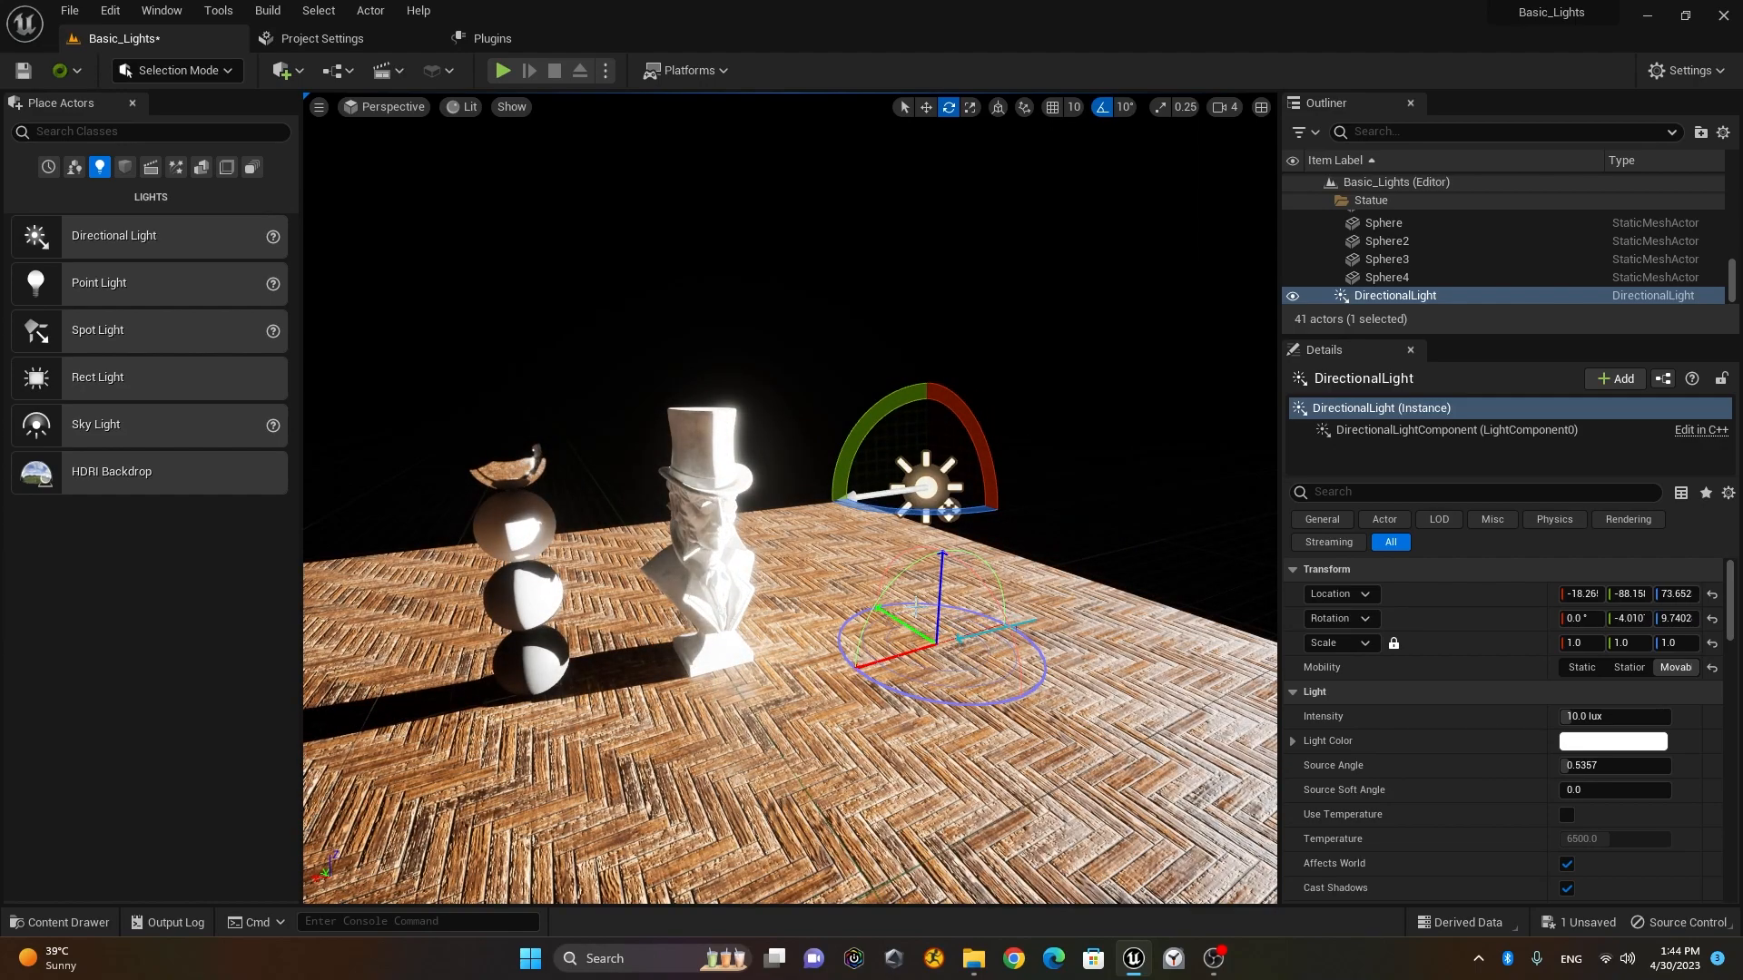
{"action": "key", "text": "ctrl+l"}
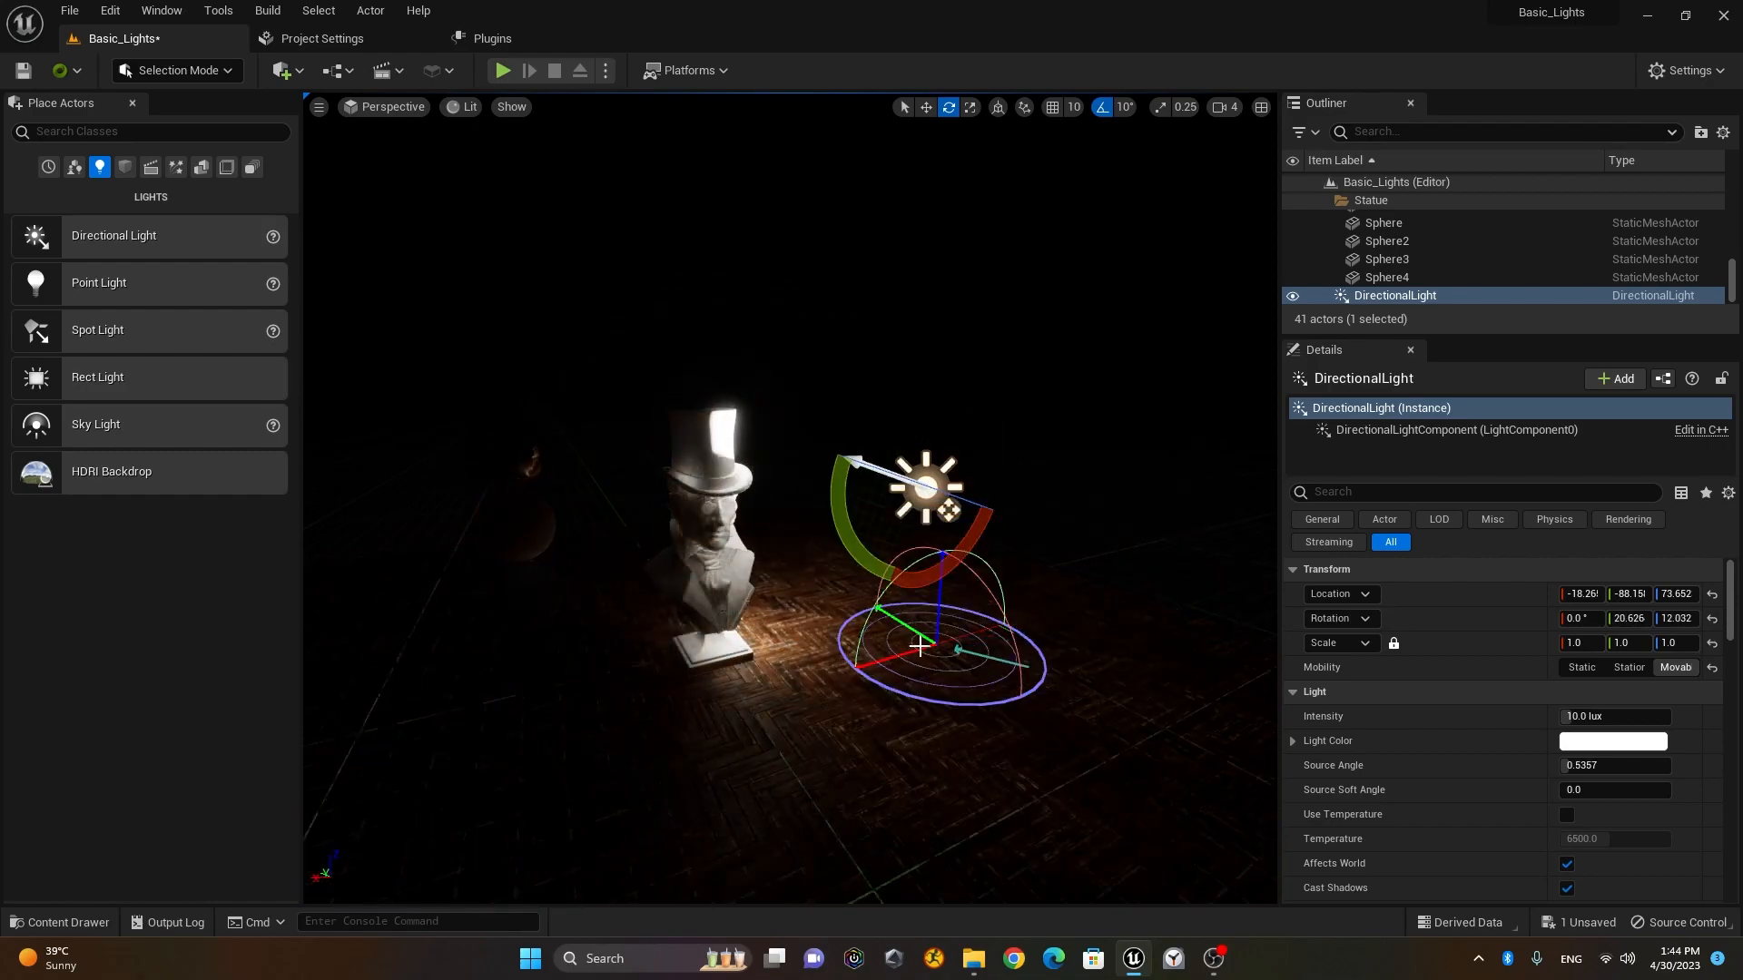
{"action": "key", "text": "ctrl+l"}
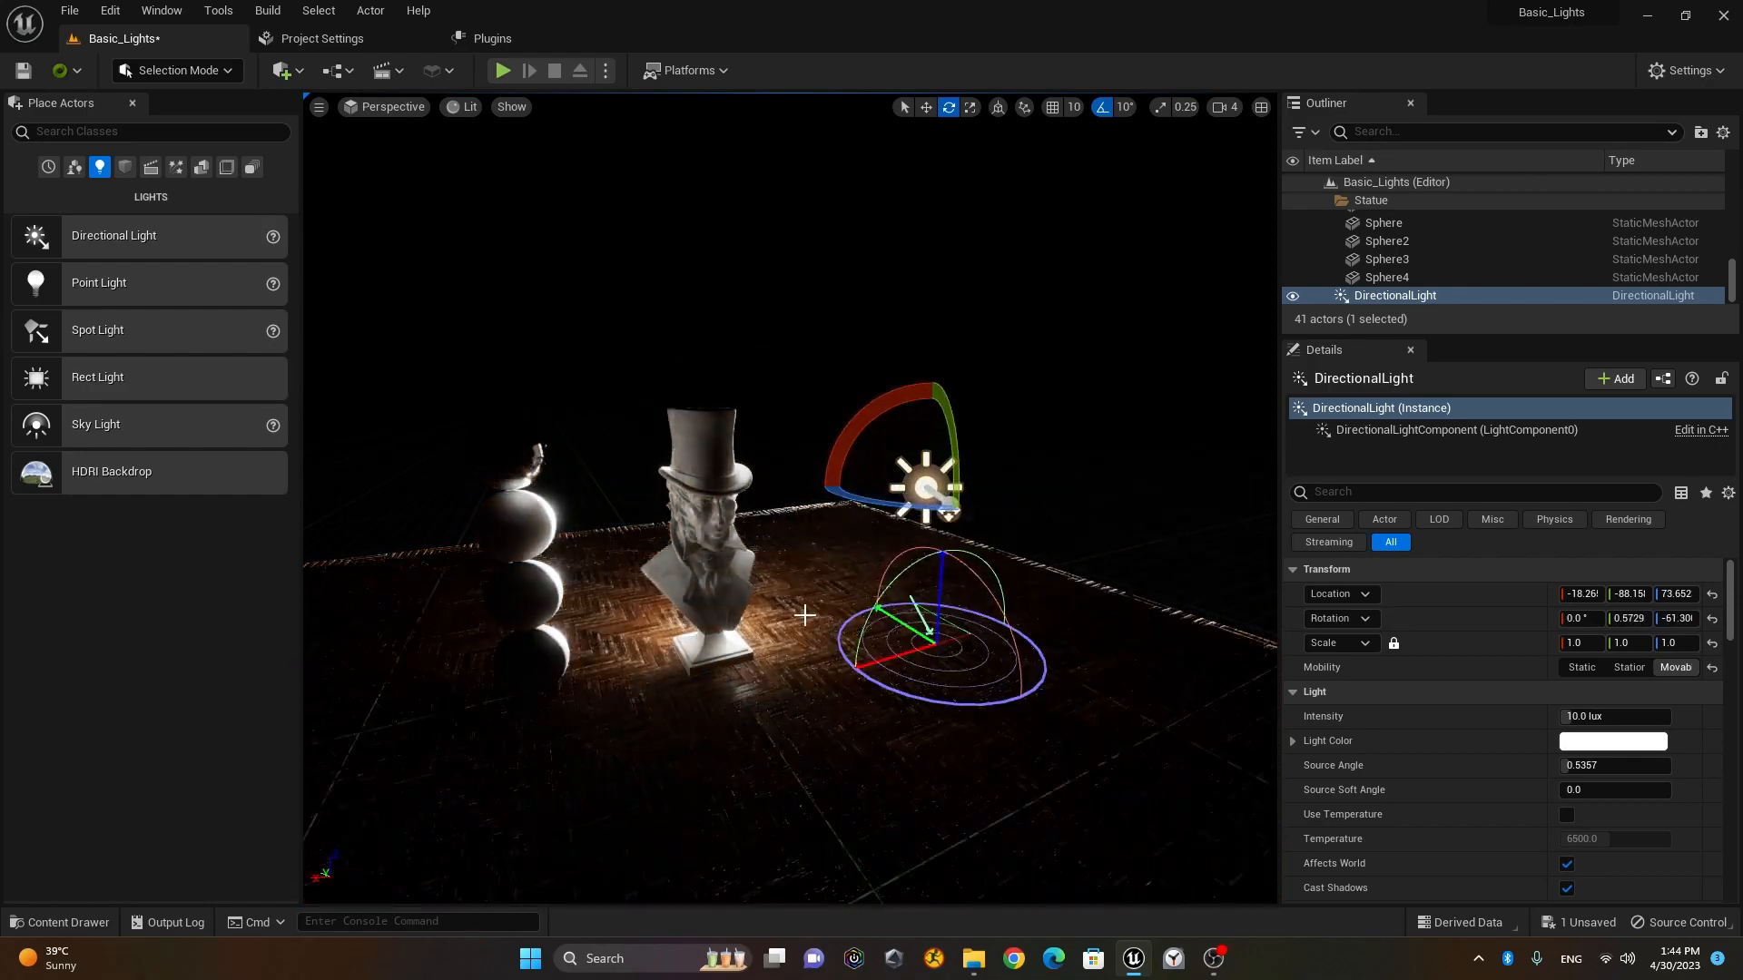
{"action": "key", "text": "ctrl+l"}
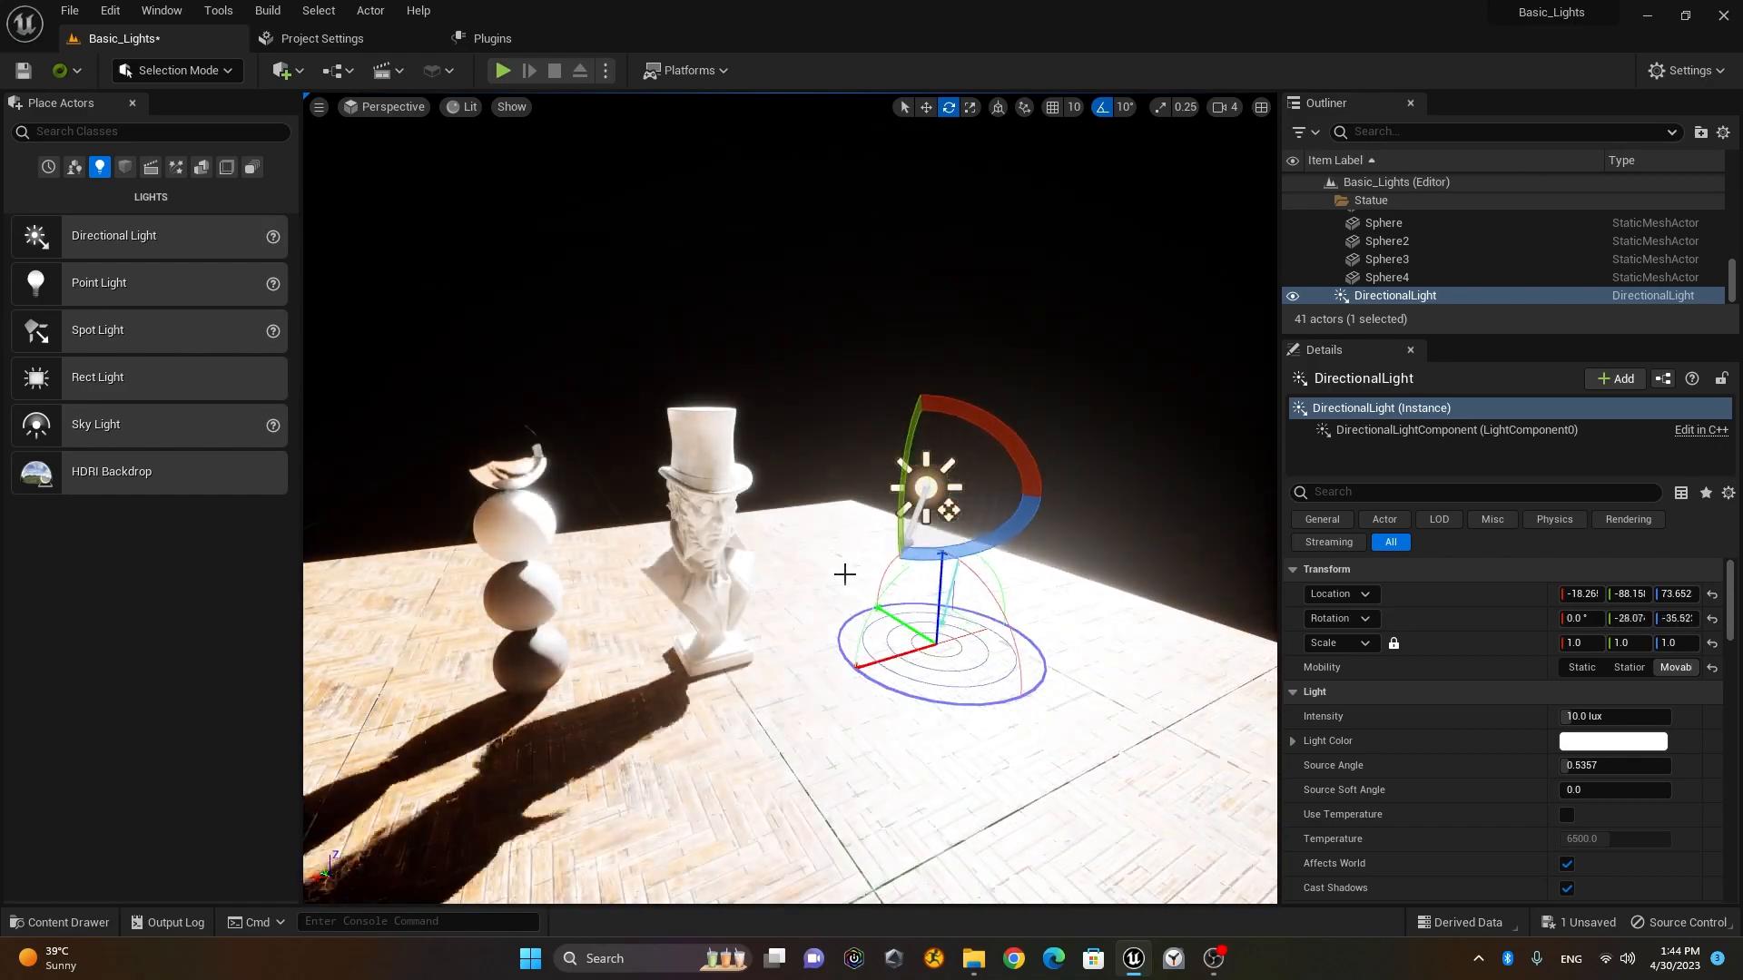
{"action": "key", "text": "ctrl+l"}
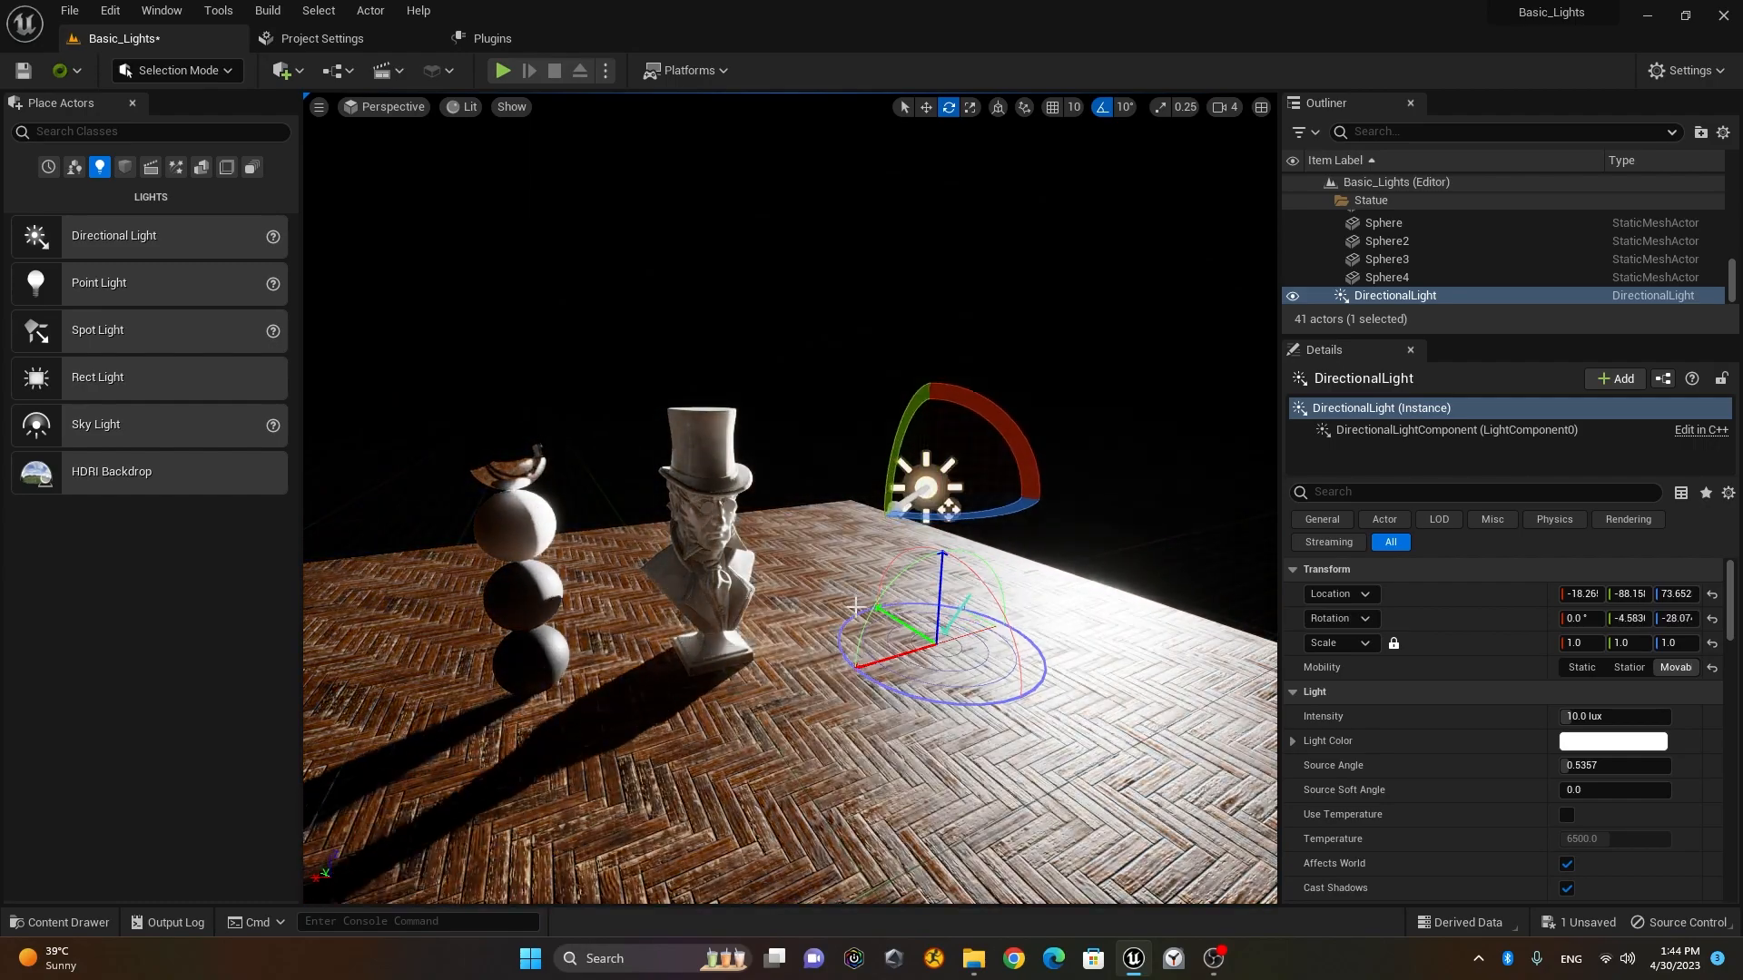
{"action": "key", "text": "ctrl+l"}
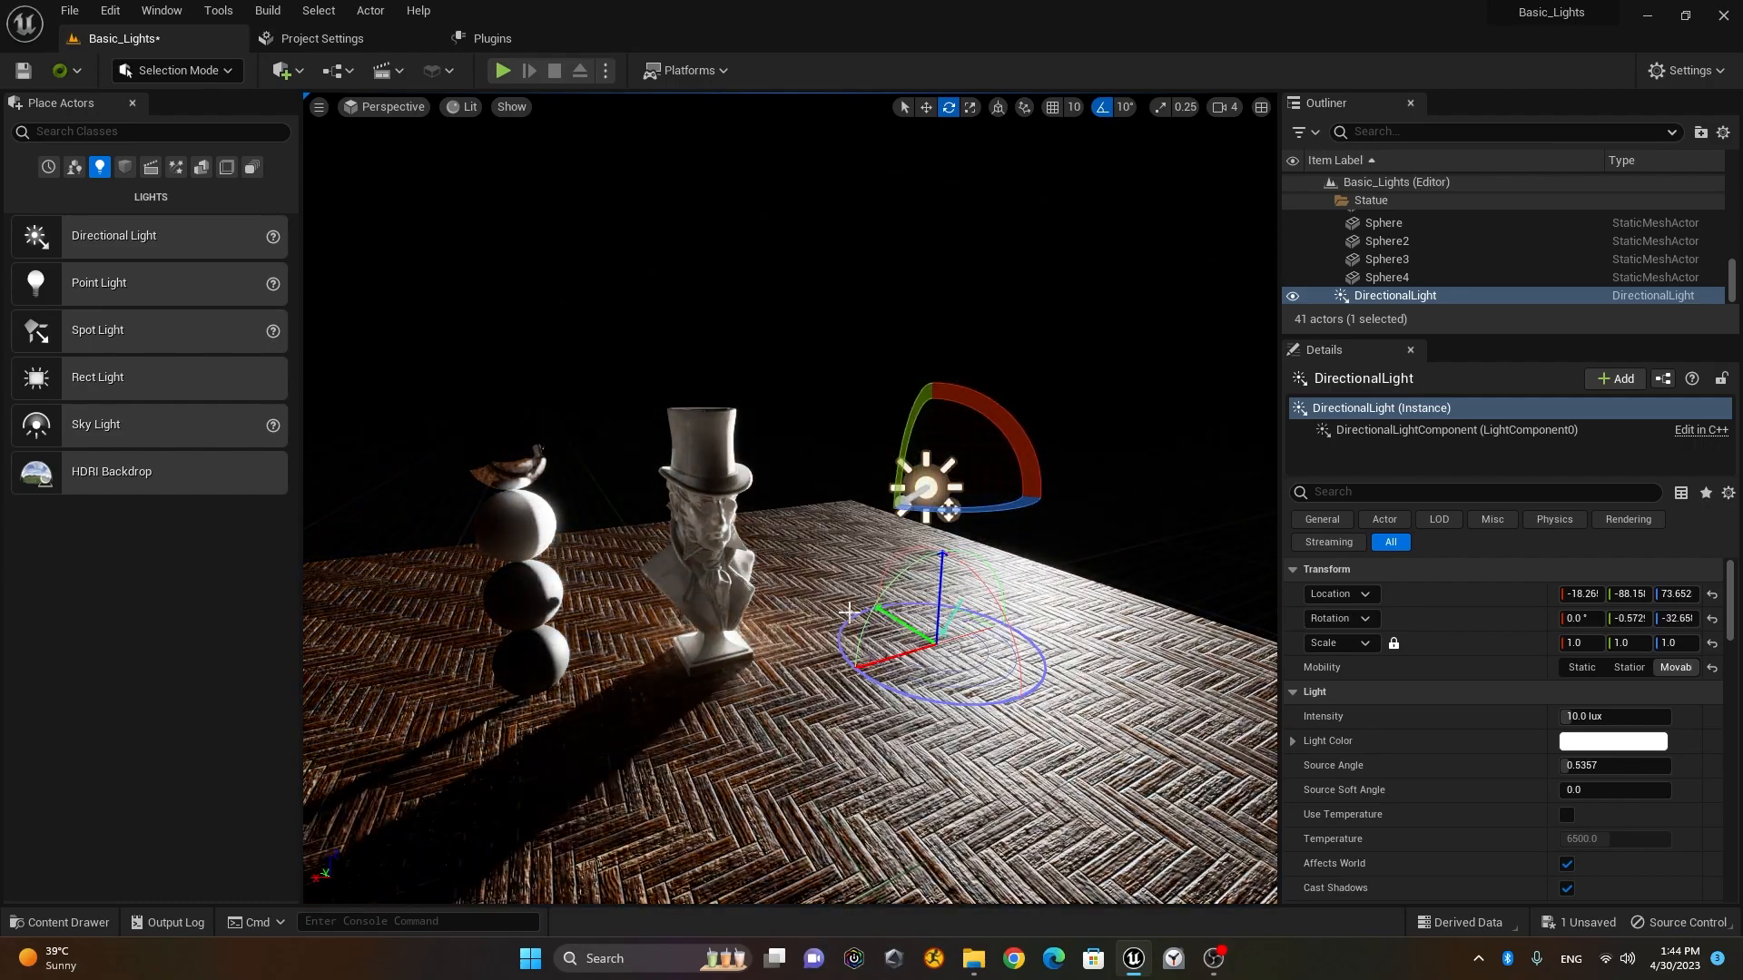
{"action": "key", "text": "ctrl+l"}
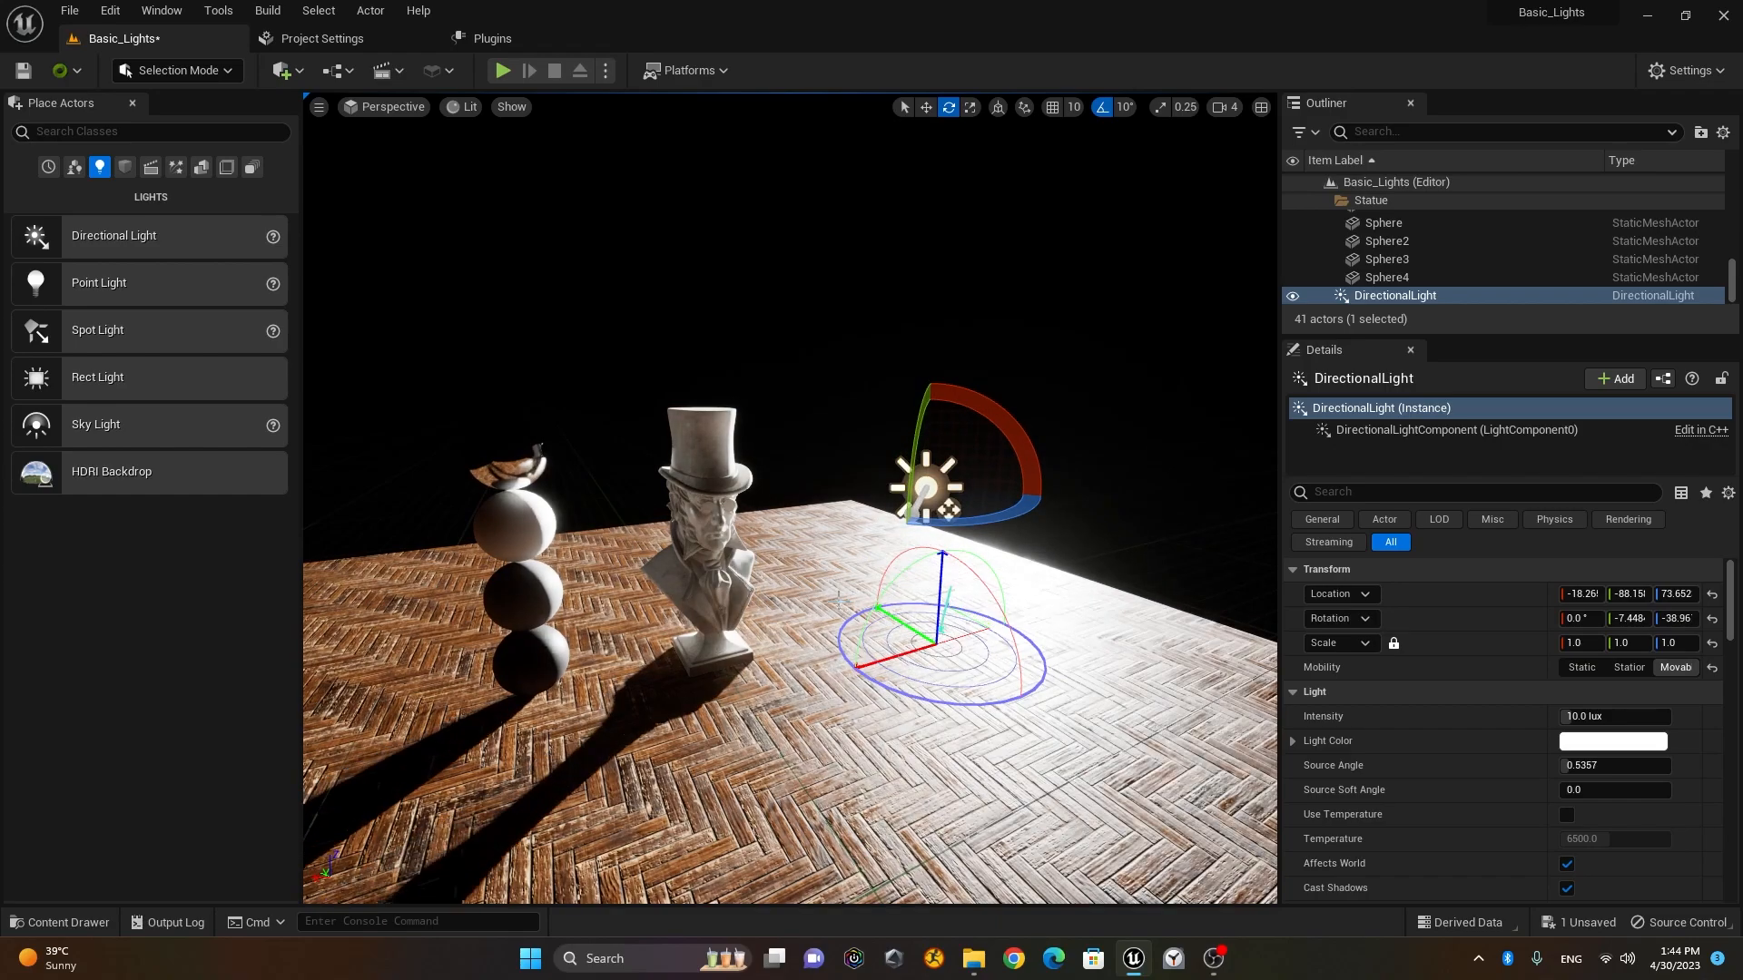
{"action": "key", "text": "ctrl+l"}
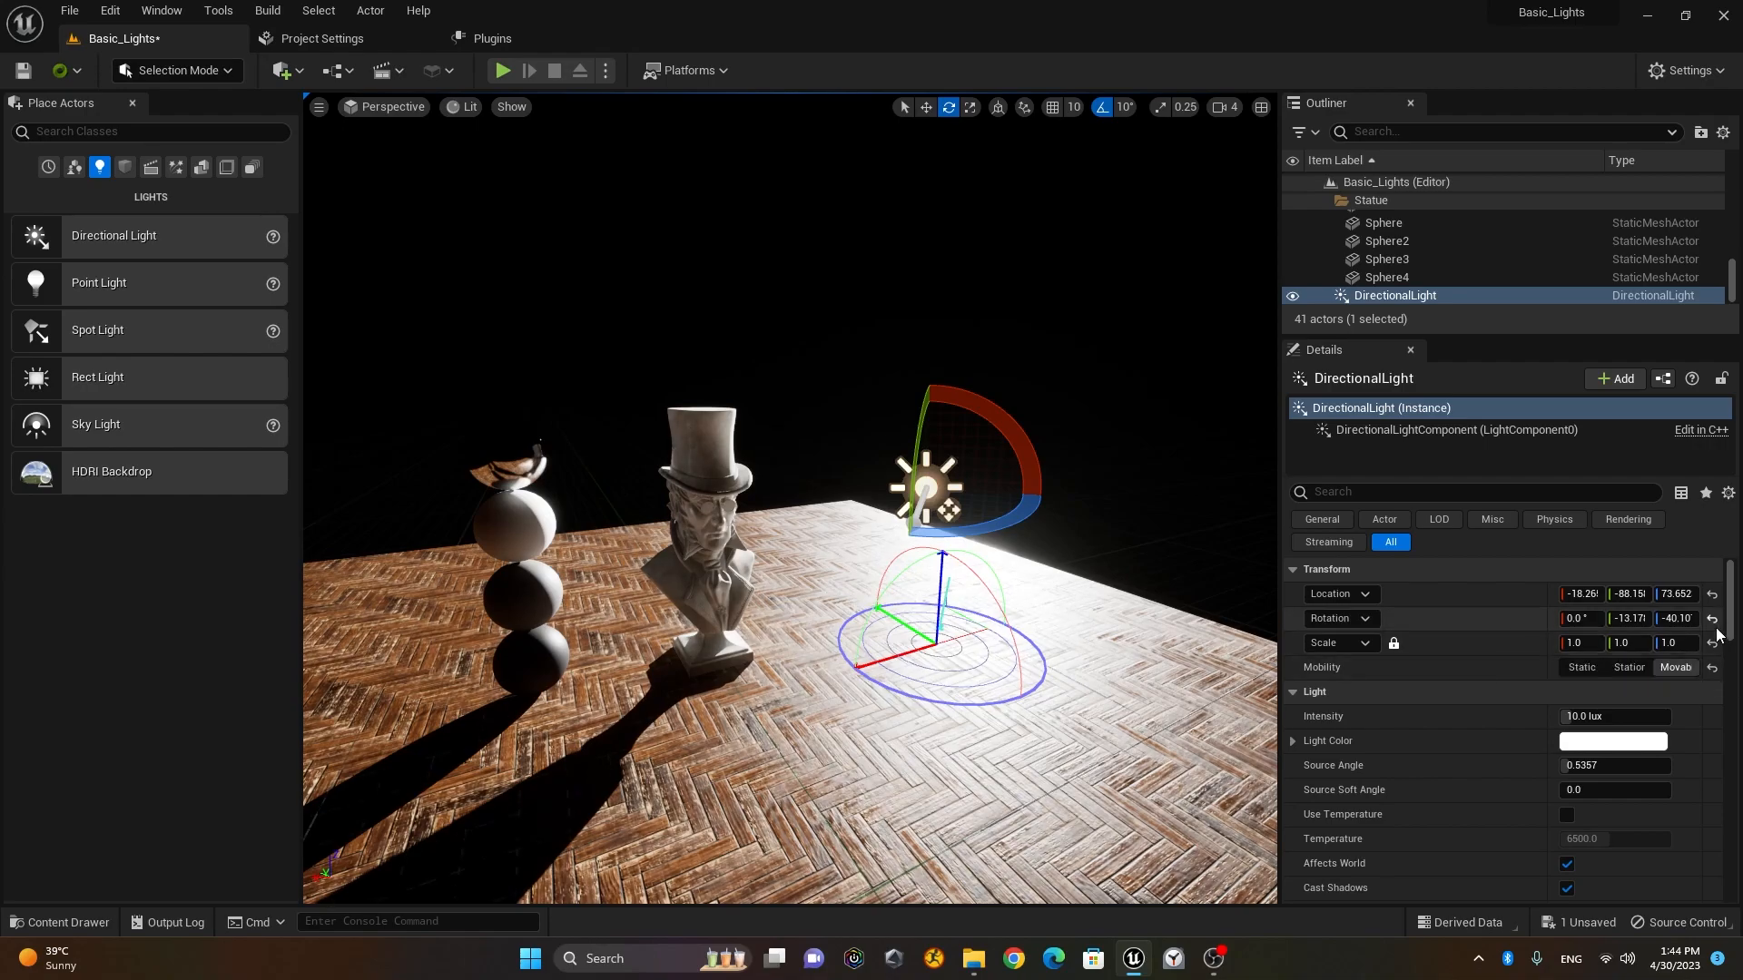
{"action": "left_click_drag", "start_coordinate": [1732, 637], "coordinate": [1734, 650]}
Step: Set the directional light's intensity to 5 lux
{"action": "left_click_drag", "start_coordinate": [935, 667], "coordinate": [899, 635], "text": "alt"}
{"action": "scroll", "coordinate": [935, 667], "scroll_direction": "up", "scroll_amount": 4}
{"action": "middle_click_drag", "start_coordinate": [935, 667], "coordinate": [1057, 625]}
{"action": "left_click", "coordinate": [1639, 628]}
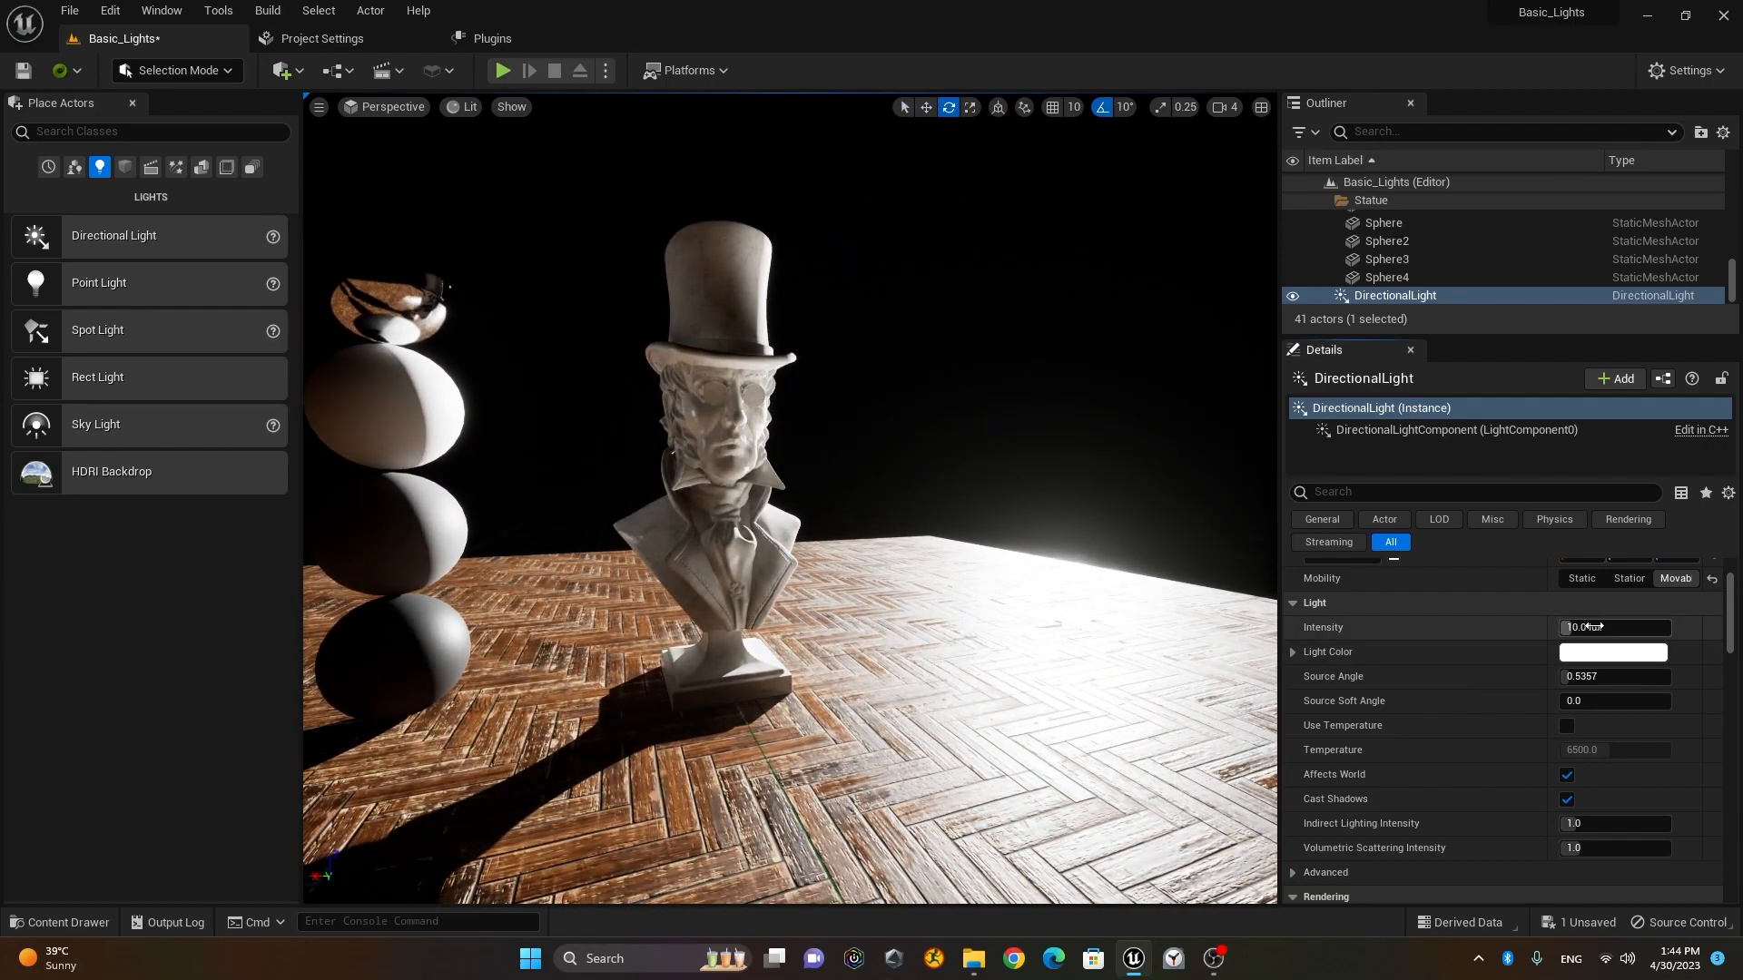
{"action": "type", "text": "5"}
{"action": "key", "text": "Return"}
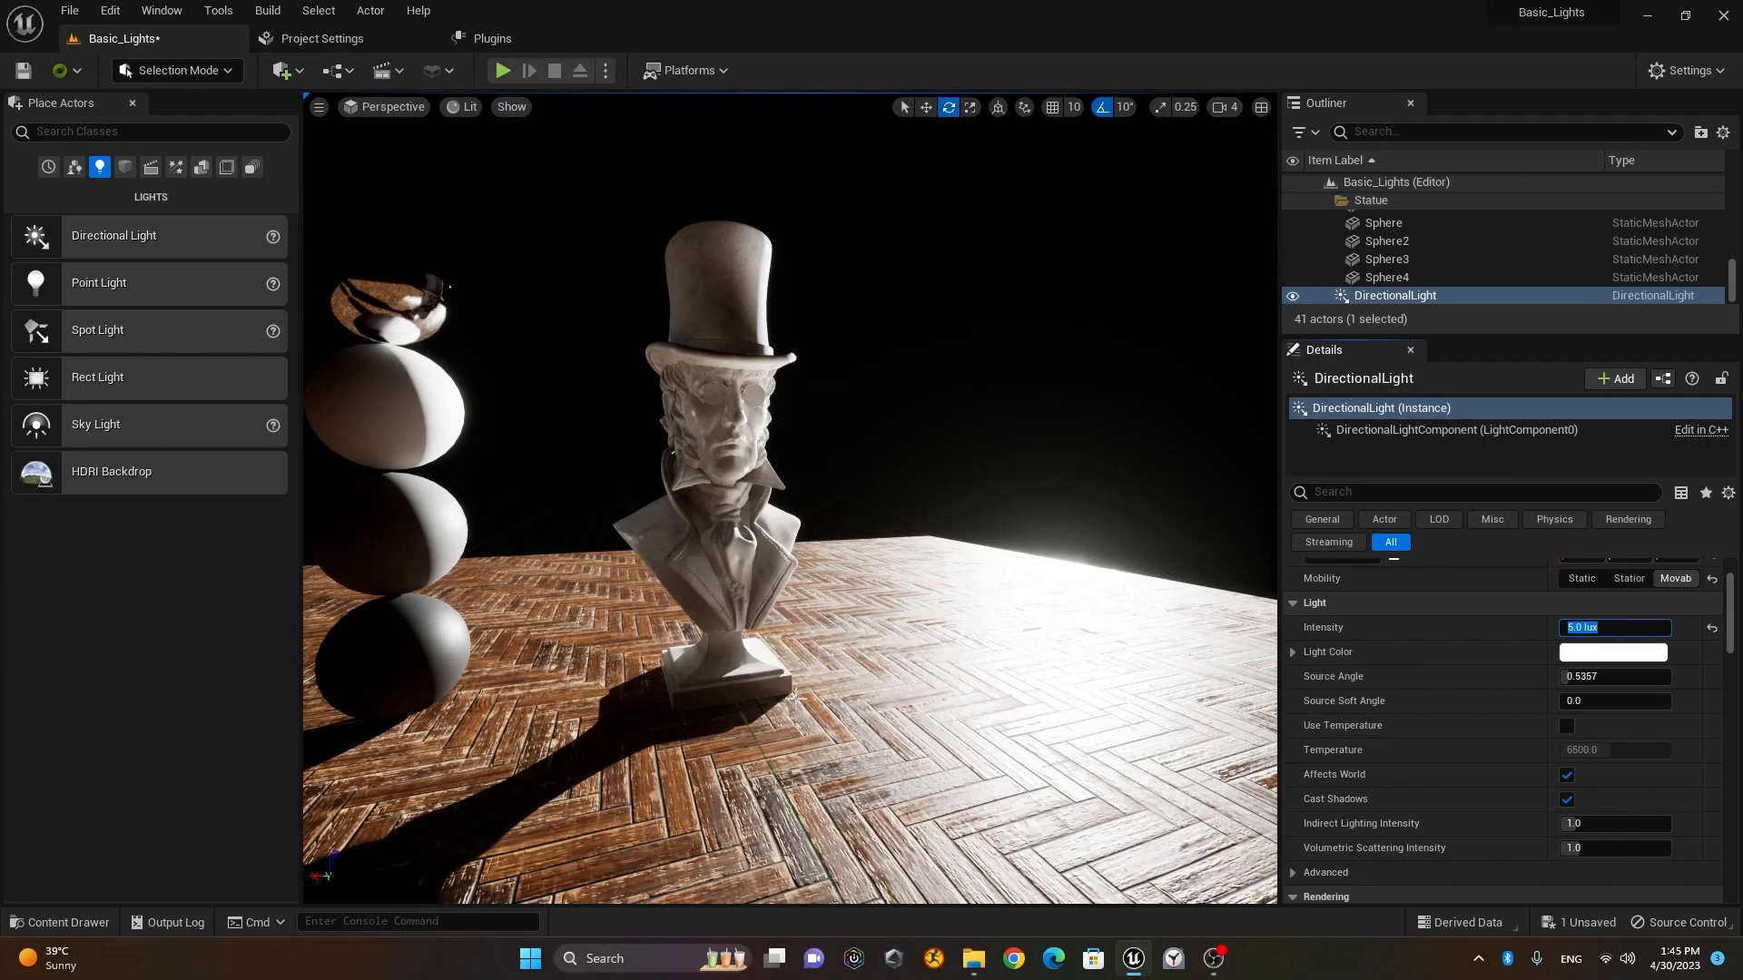
Step: Examine the shadows cast by the statue and stacked spheres across the whole floor from several distances and angles
{"action": "scroll", "coordinate": [675, 697], "scroll_direction": "down", "scroll_amount": 5}
{"action": "scroll", "coordinate": [517, 612], "scroll_direction": "down", "scroll_amount": 4}
{"action": "scroll", "coordinate": [625, 581], "scroll_direction": "up", "scroll_amount": 4}
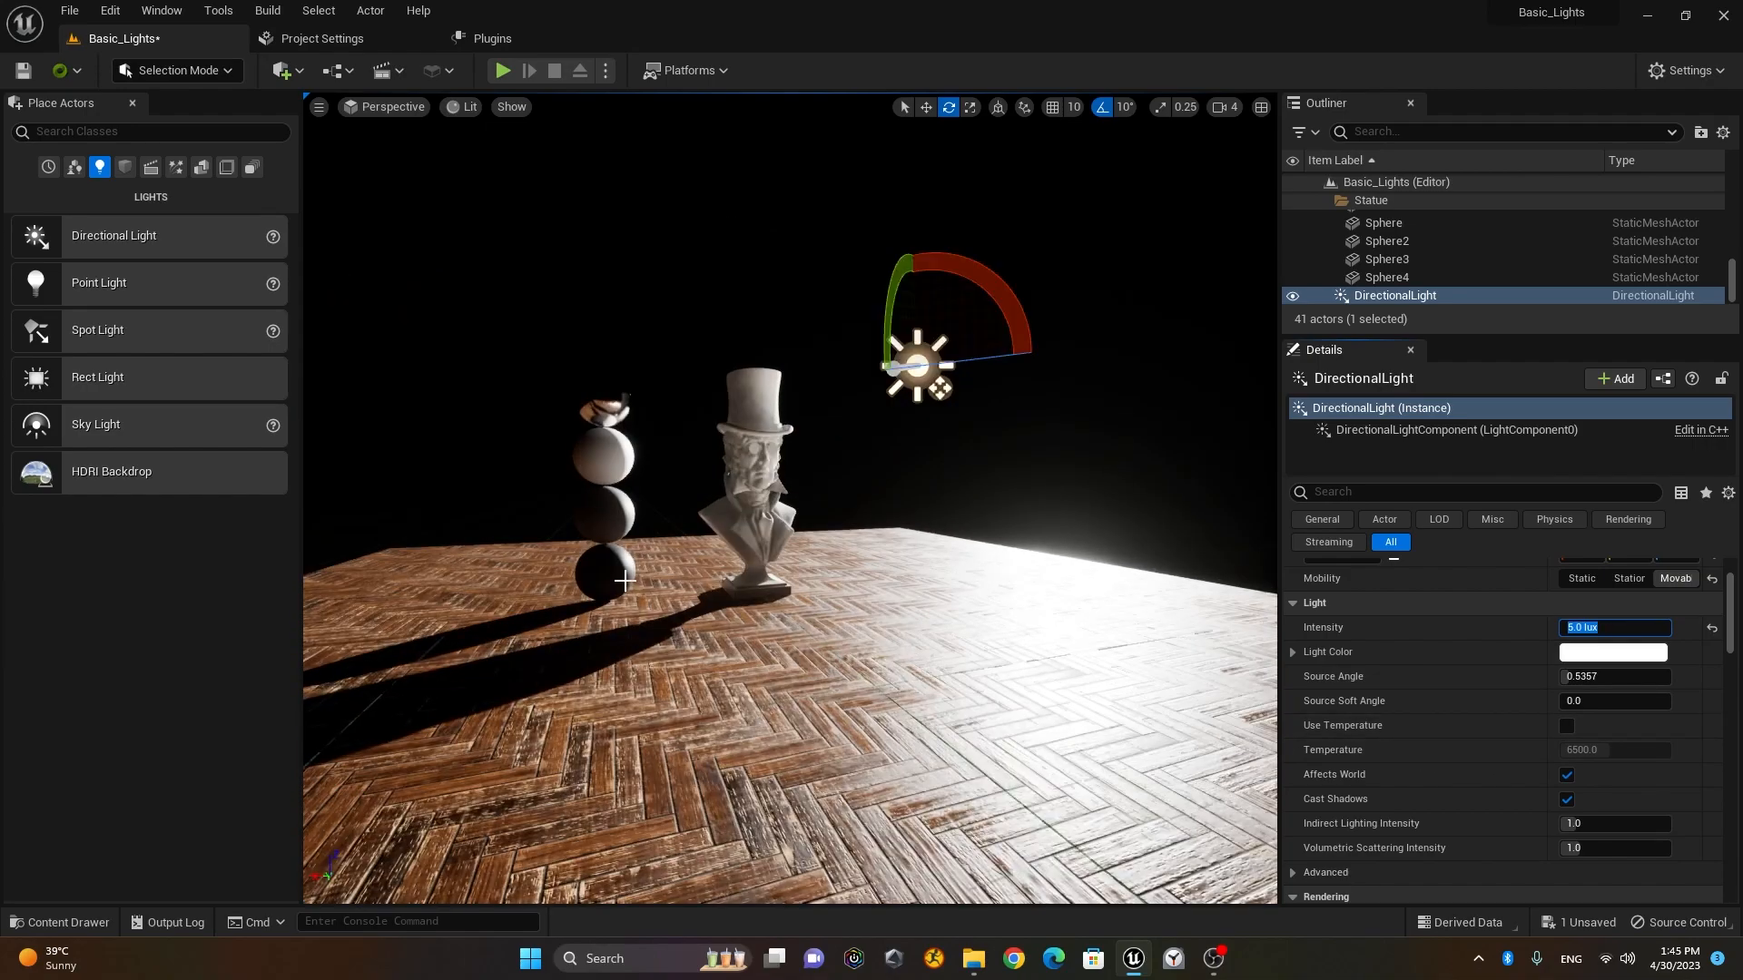
{"action": "scroll", "coordinate": [624, 581], "scroll_direction": "down", "scroll_amount": 5}
{"action": "scroll", "coordinate": [927, 614], "scroll_direction": "up", "scroll_amount": 8}
{"action": "scroll", "coordinate": [927, 614], "scroll_direction": "down", "scroll_amount": 1}
{"action": "middle_click_drag", "start_coordinate": [927, 614], "coordinate": [853, 708]}
{"action": "left_click_drag", "start_coordinate": [853, 708], "coordinate": [872, 644], "text": "alt"}
{"action": "scroll", "coordinate": [894, 608], "scroll_direction": "down", "scroll_amount": 6}
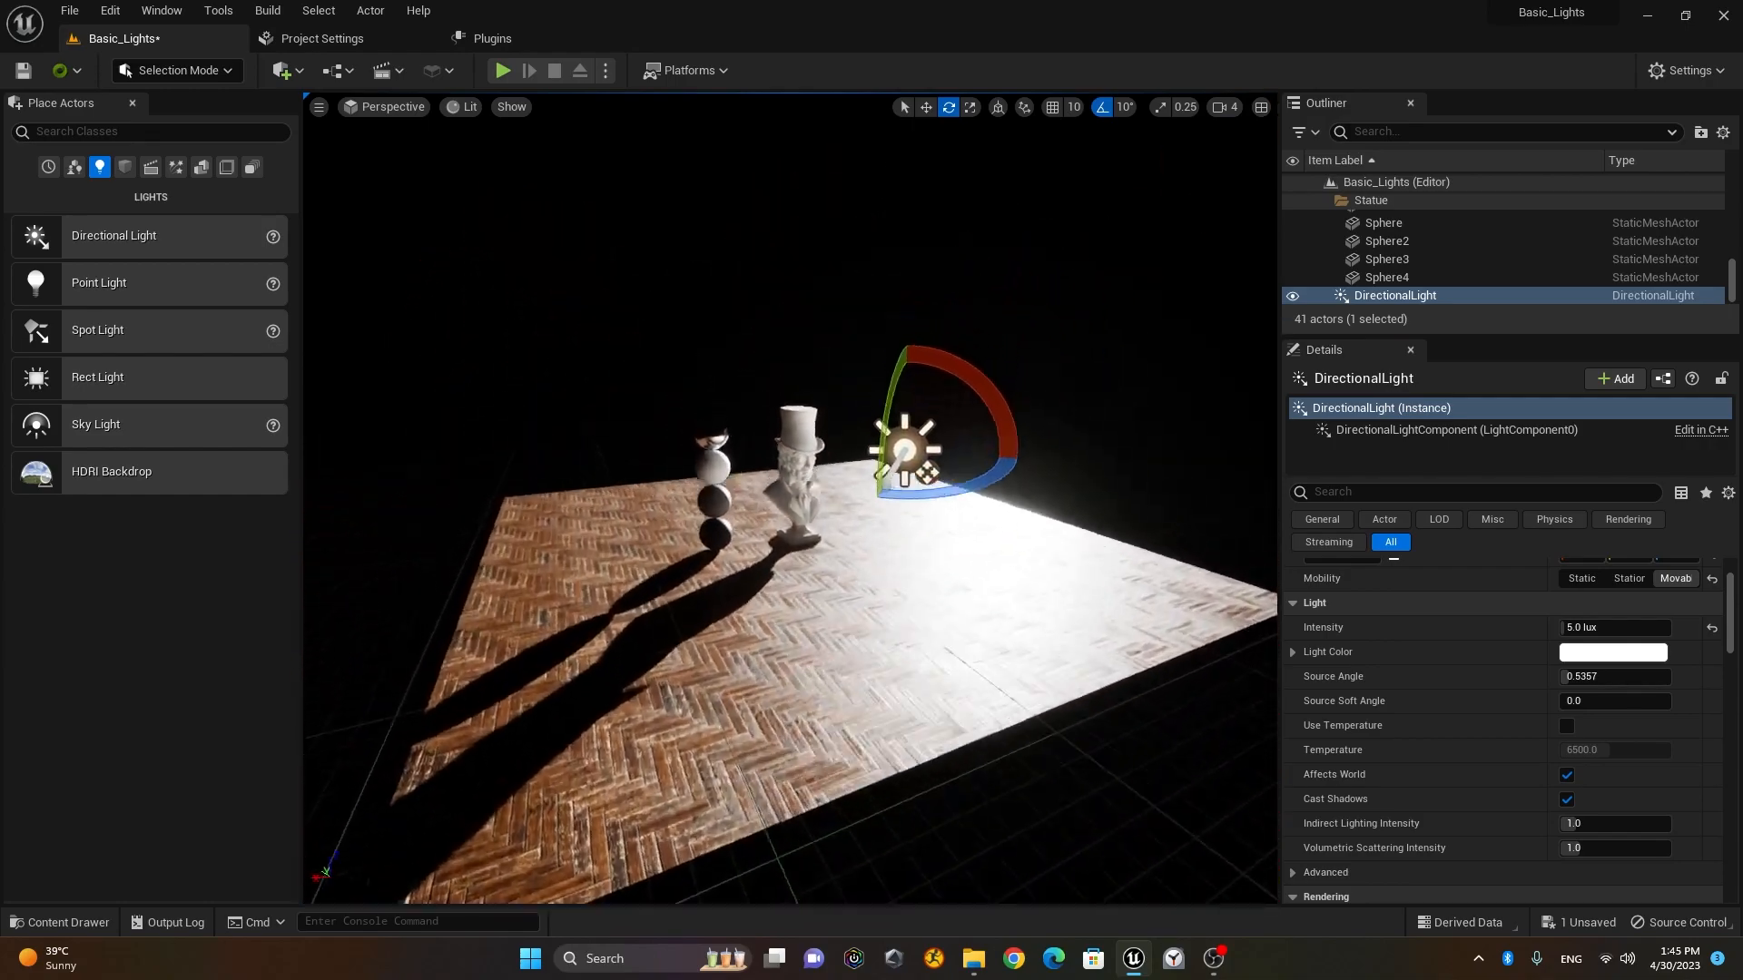
{"action": "left_click_drag", "start_coordinate": [726, 708], "coordinate": [729, 776], "text": "alt"}
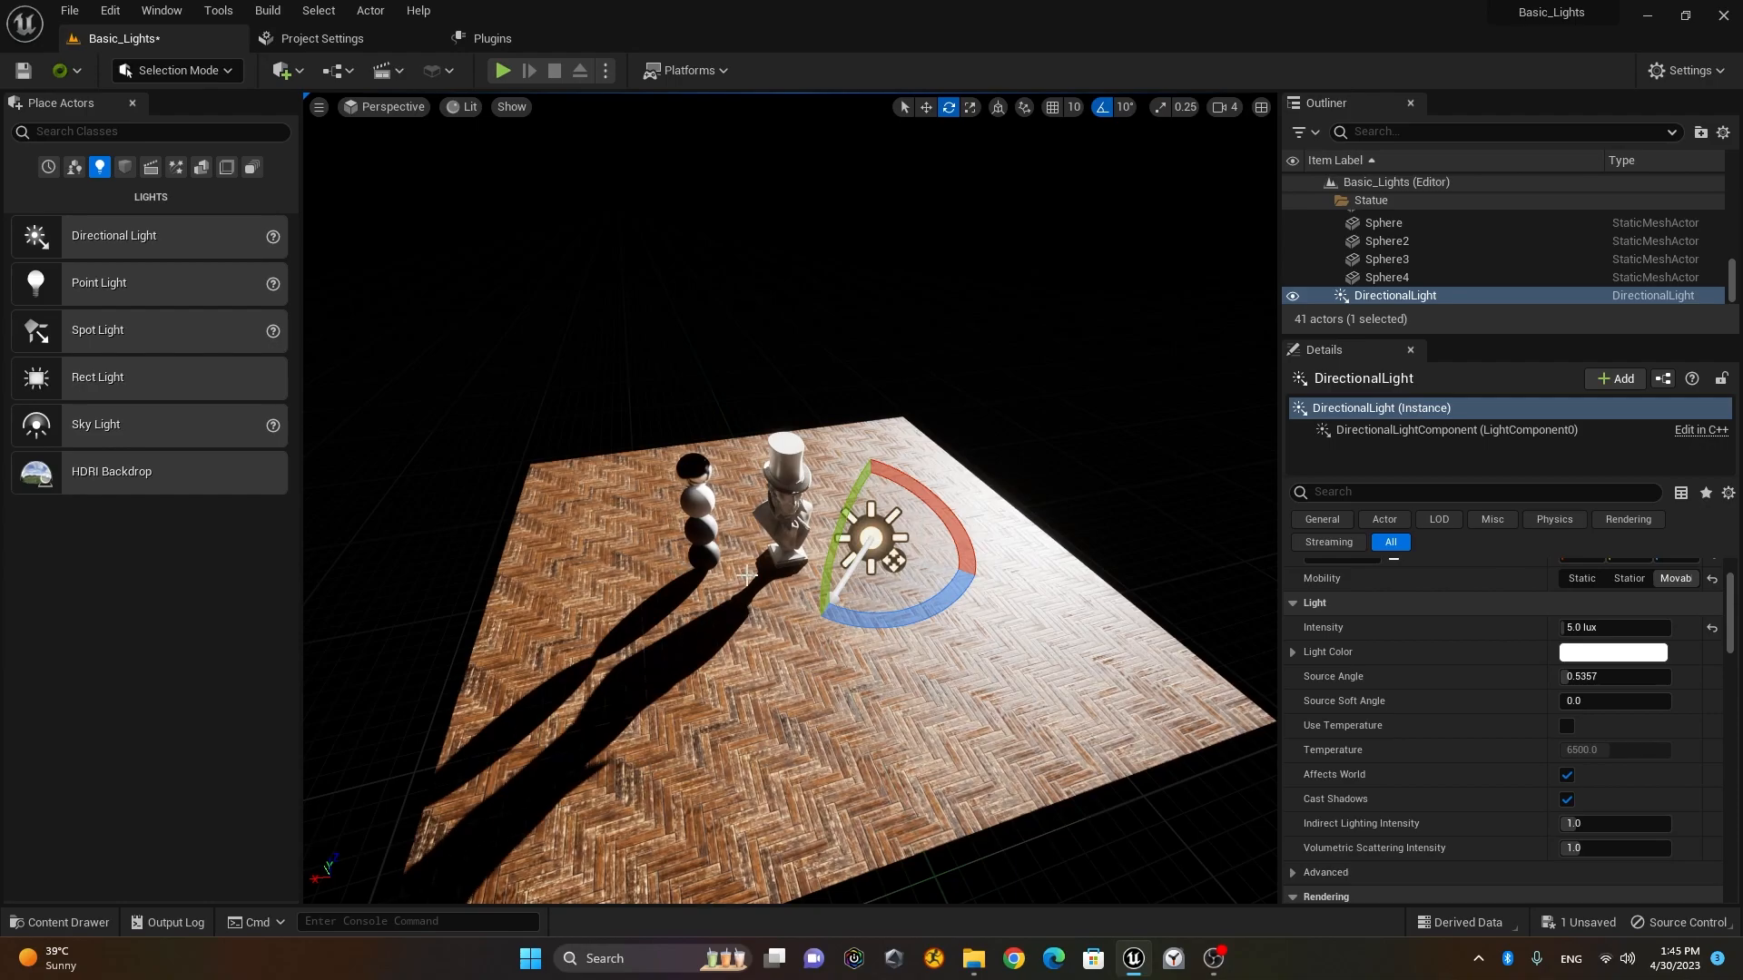
Step: Set the directional light's source angle to 0 and raise it to about 4.2 with the shadows seen close up
{"action": "scroll", "coordinate": [746, 575], "scroll_direction": "up", "scroll_amount": 10}
{"action": "left_click_drag", "start_coordinate": [722, 734], "coordinate": [724, 711], "text": "alt"}
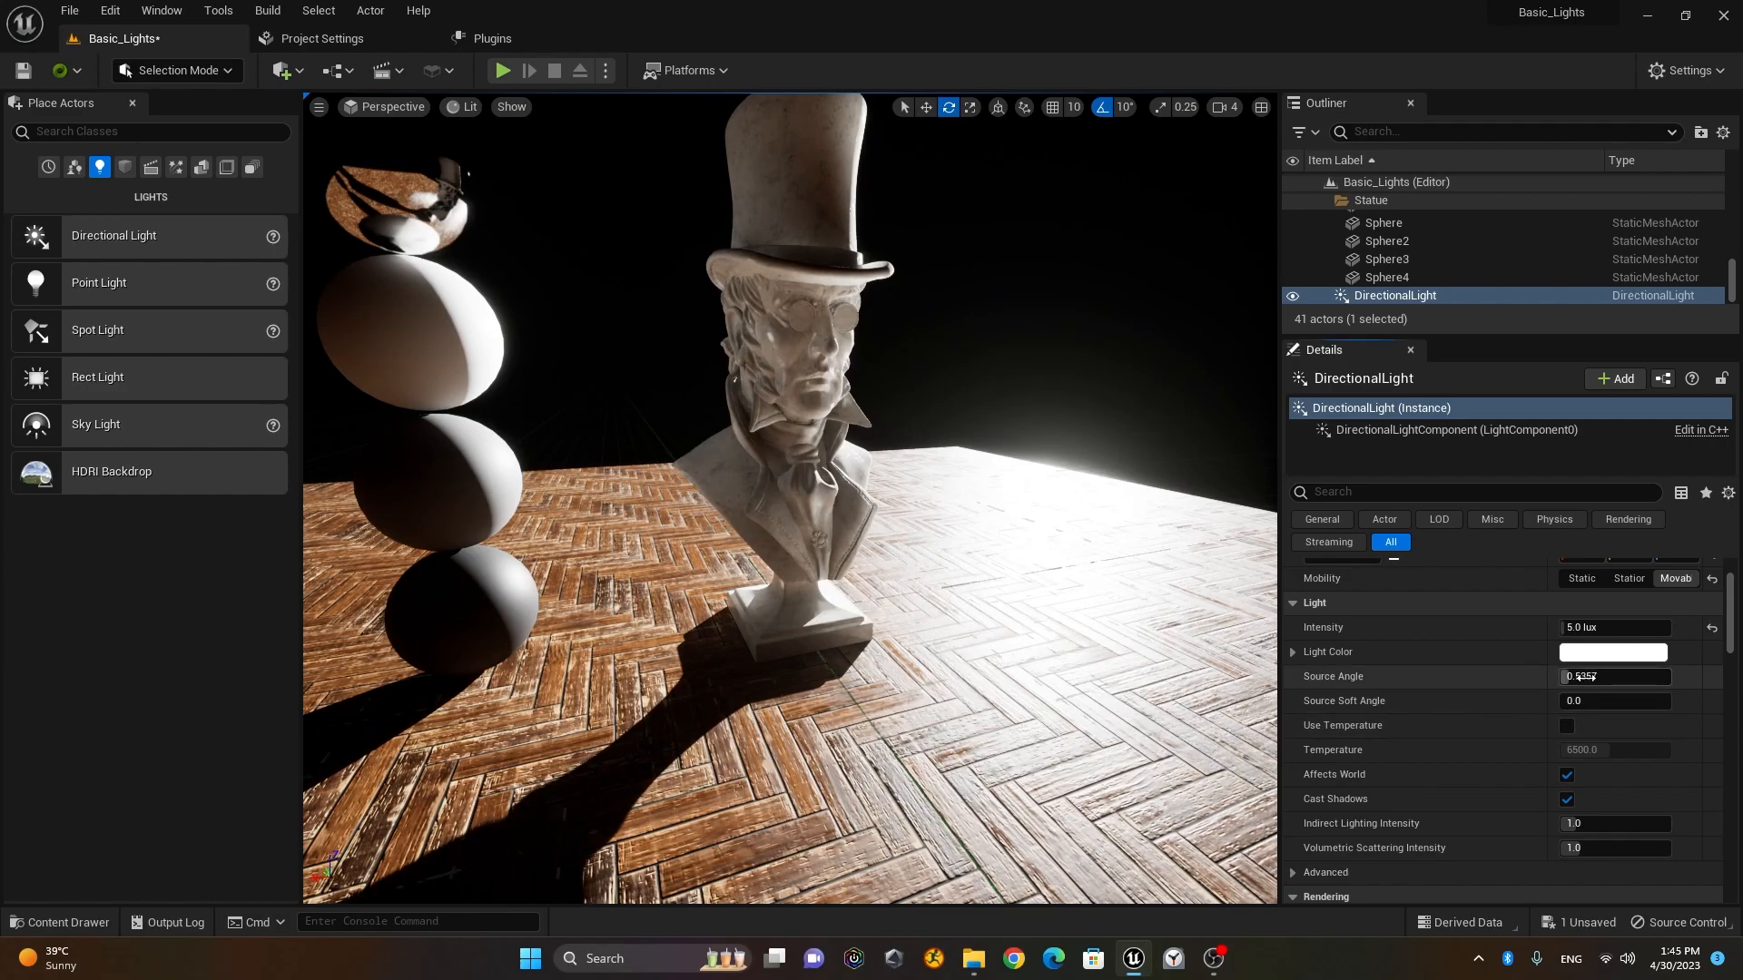
{"action": "left_click", "coordinate": [1580, 677]}
{"action": "type", "text": "0"}
{"action": "key", "text": "Return"}
{"action": "left_click_drag", "start_coordinate": [1562, 677], "coordinate": [1652, 677]}
{"action": "scroll", "coordinate": [757, 673], "scroll_direction": "down", "scroll_amount": 5}
{"action": "scroll", "coordinate": [757, 672], "scroll_direction": "down", "scroll_amount": 2}
{"action": "scroll", "coordinate": [757, 673], "scroll_direction": "up", "scroll_amount": 10}
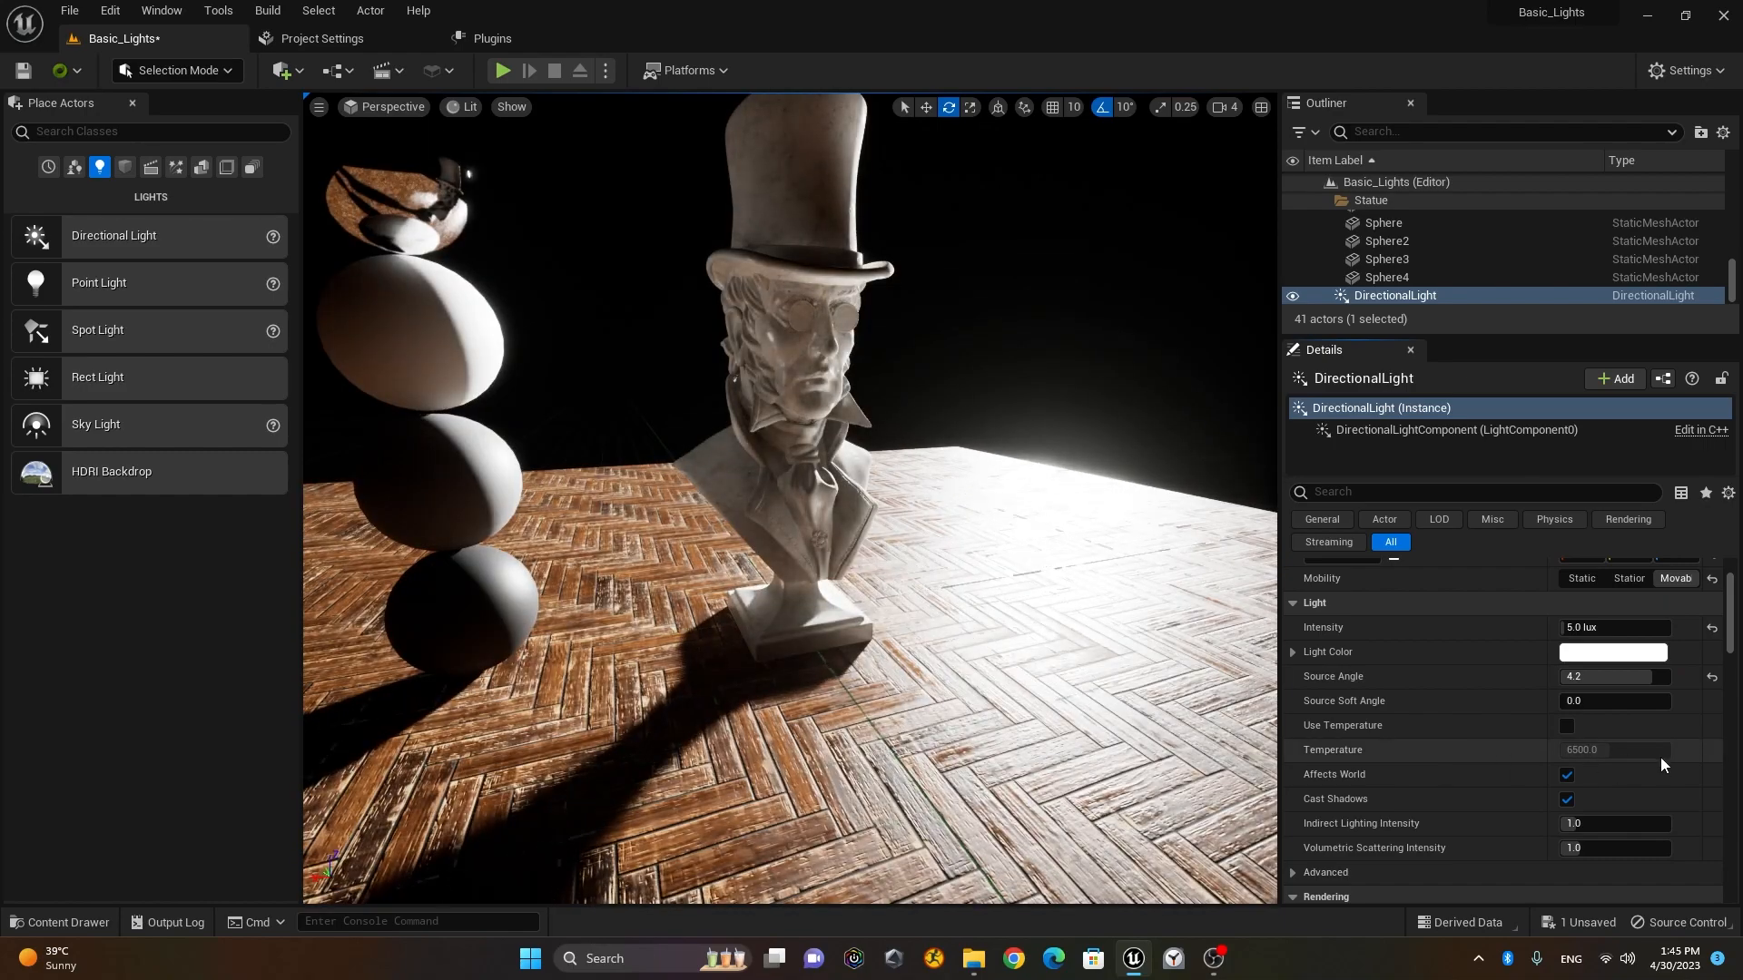
Step: Filter the directional light's properties for "ray", toggle Distance Field Shadows off and back on, and clear the filter
{"action": "left_click_drag", "start_coordinate": [1732, 635], "coordinate": [1678, 553]}
{"action": "left_click", "coordinate": [1363, 490]}
{"action": "type", "text": "ray"}
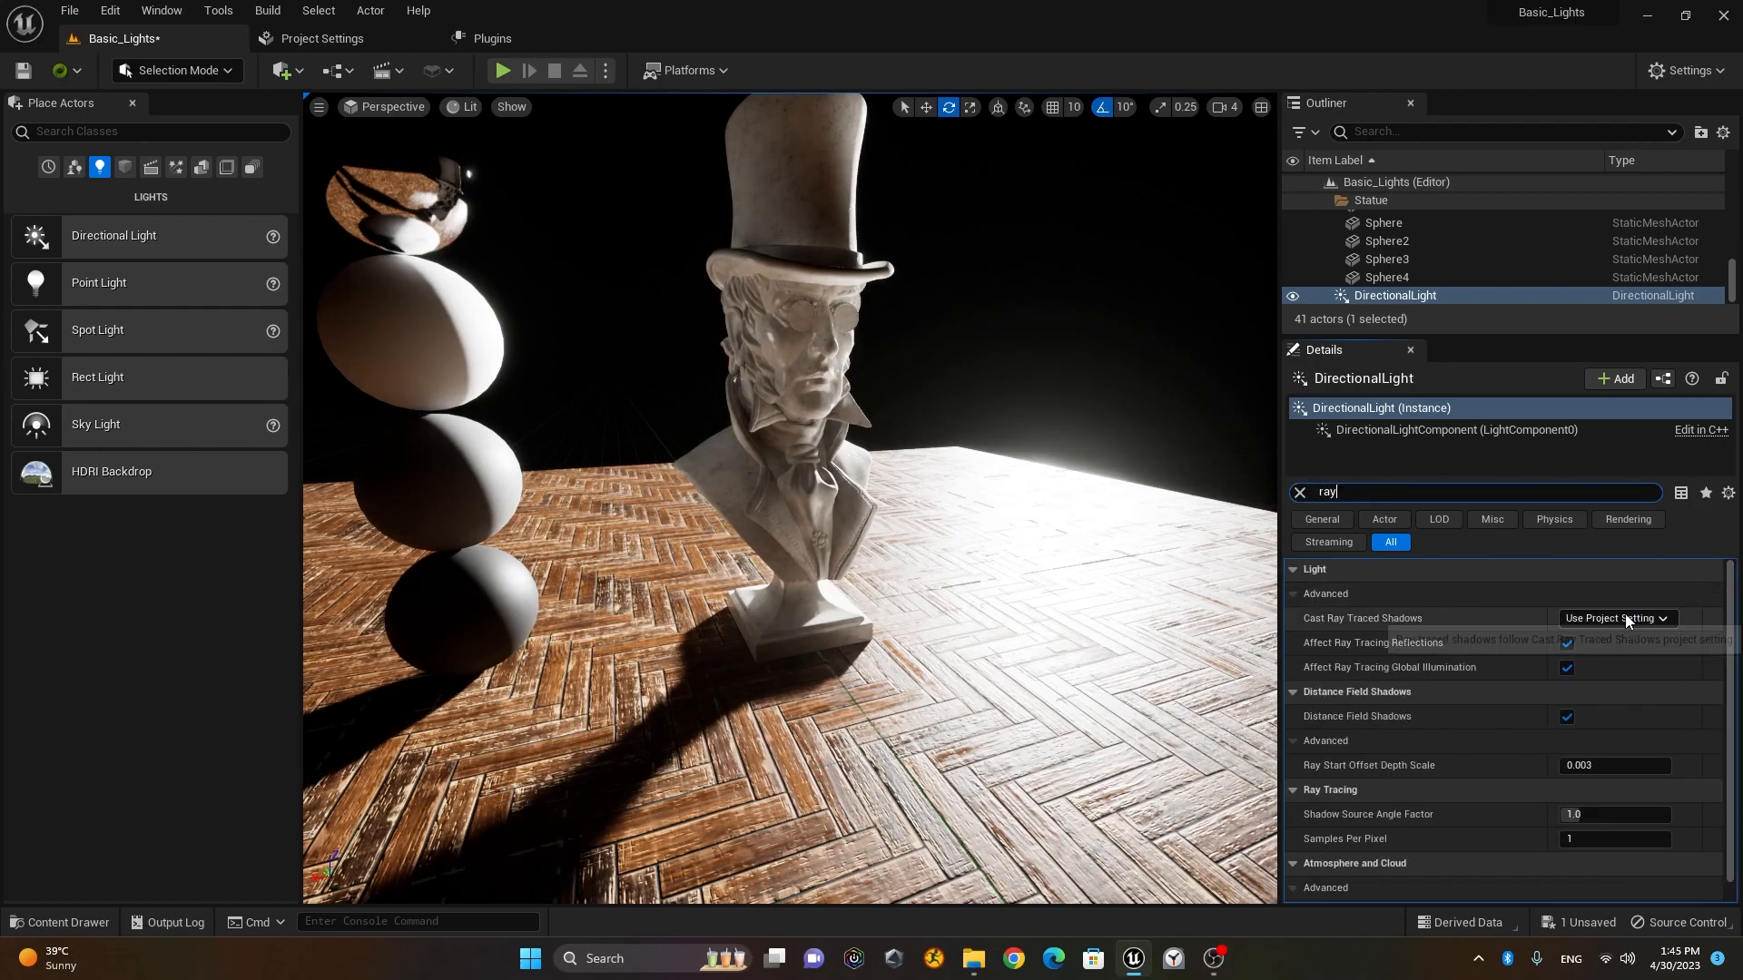
{"action": "left_click", "coordinate": [1567, 718]}
{"action": "left_click", "coordinate": [1566, 719]}
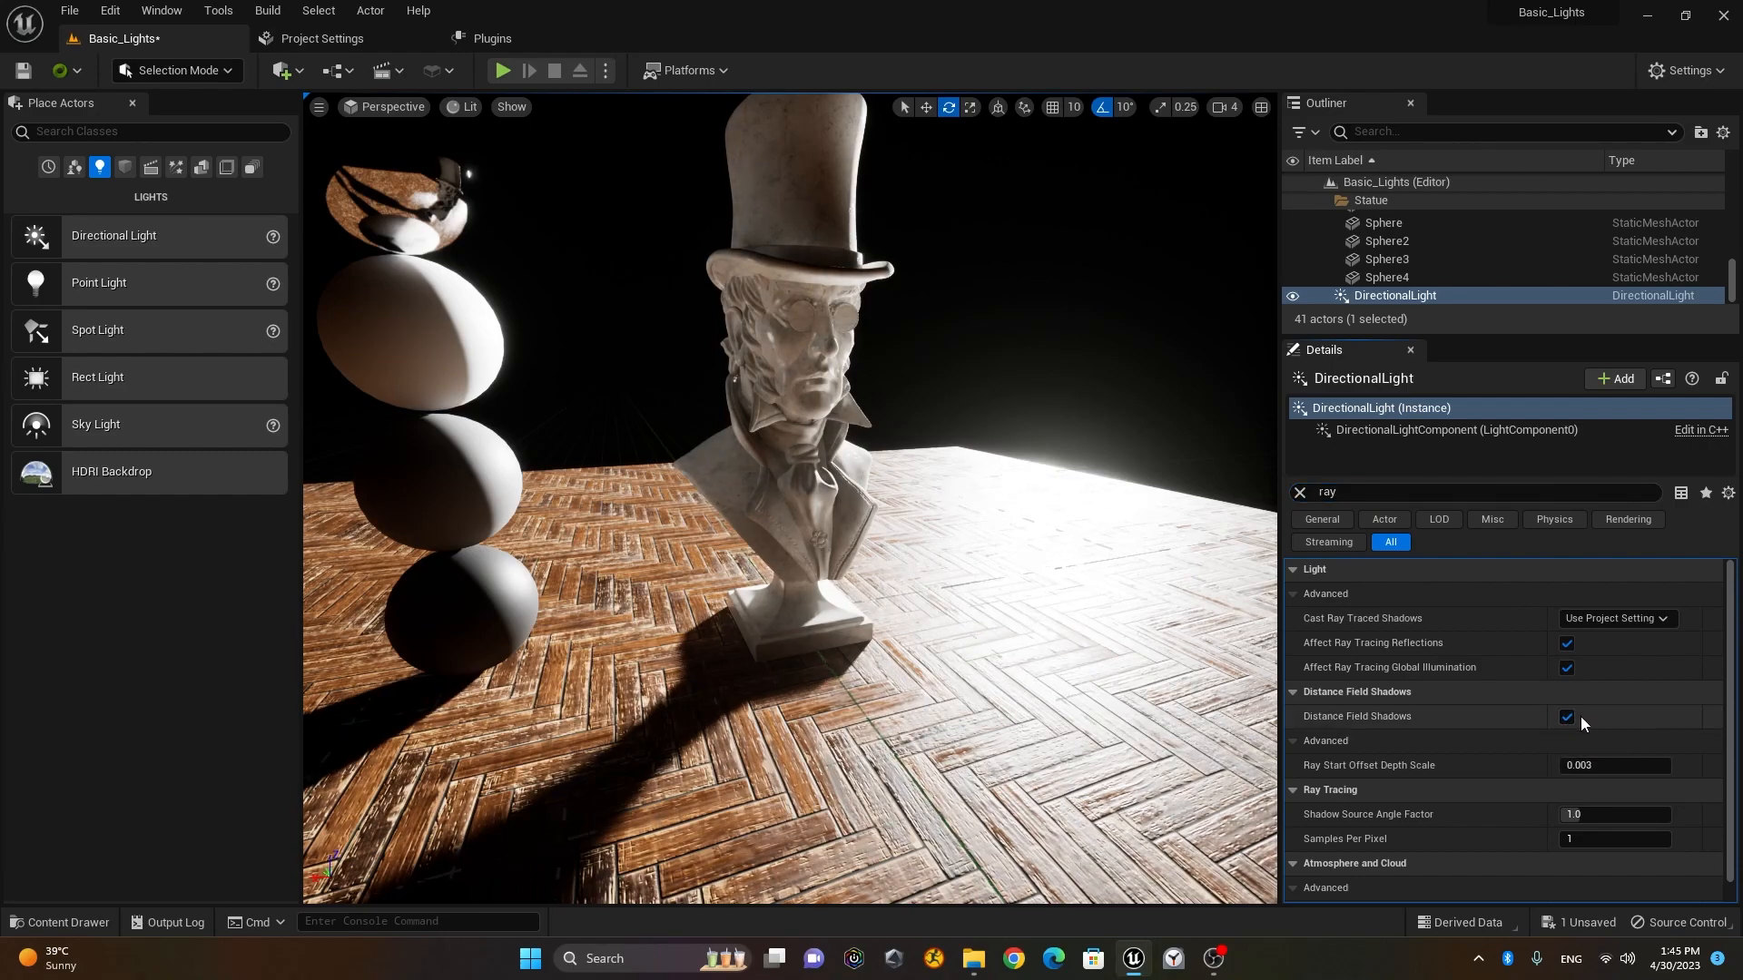
{"action": "left_click", "coordinate": [1300, 495]}
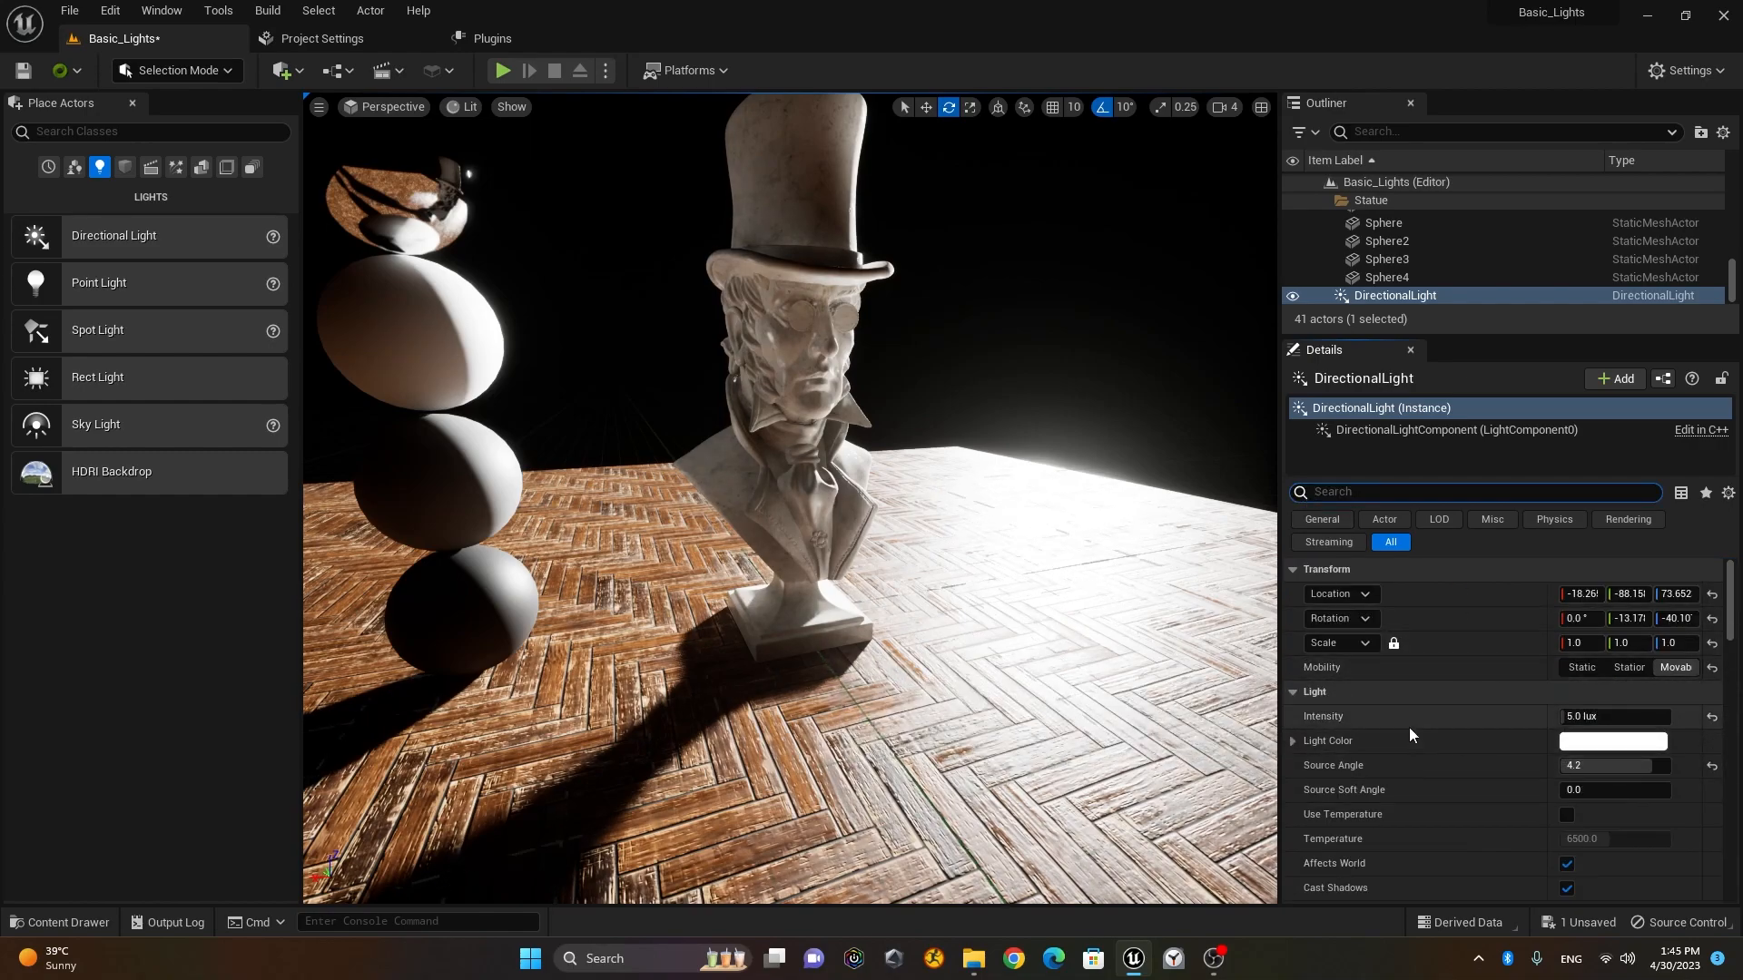
Step: Try an indirect lighting intensity of 5 on the directional light, then restore it to 1
{"action": "scroll", "coordinate": [1408, 727], "scroll_direction": "down", "scroll_amount": 2}
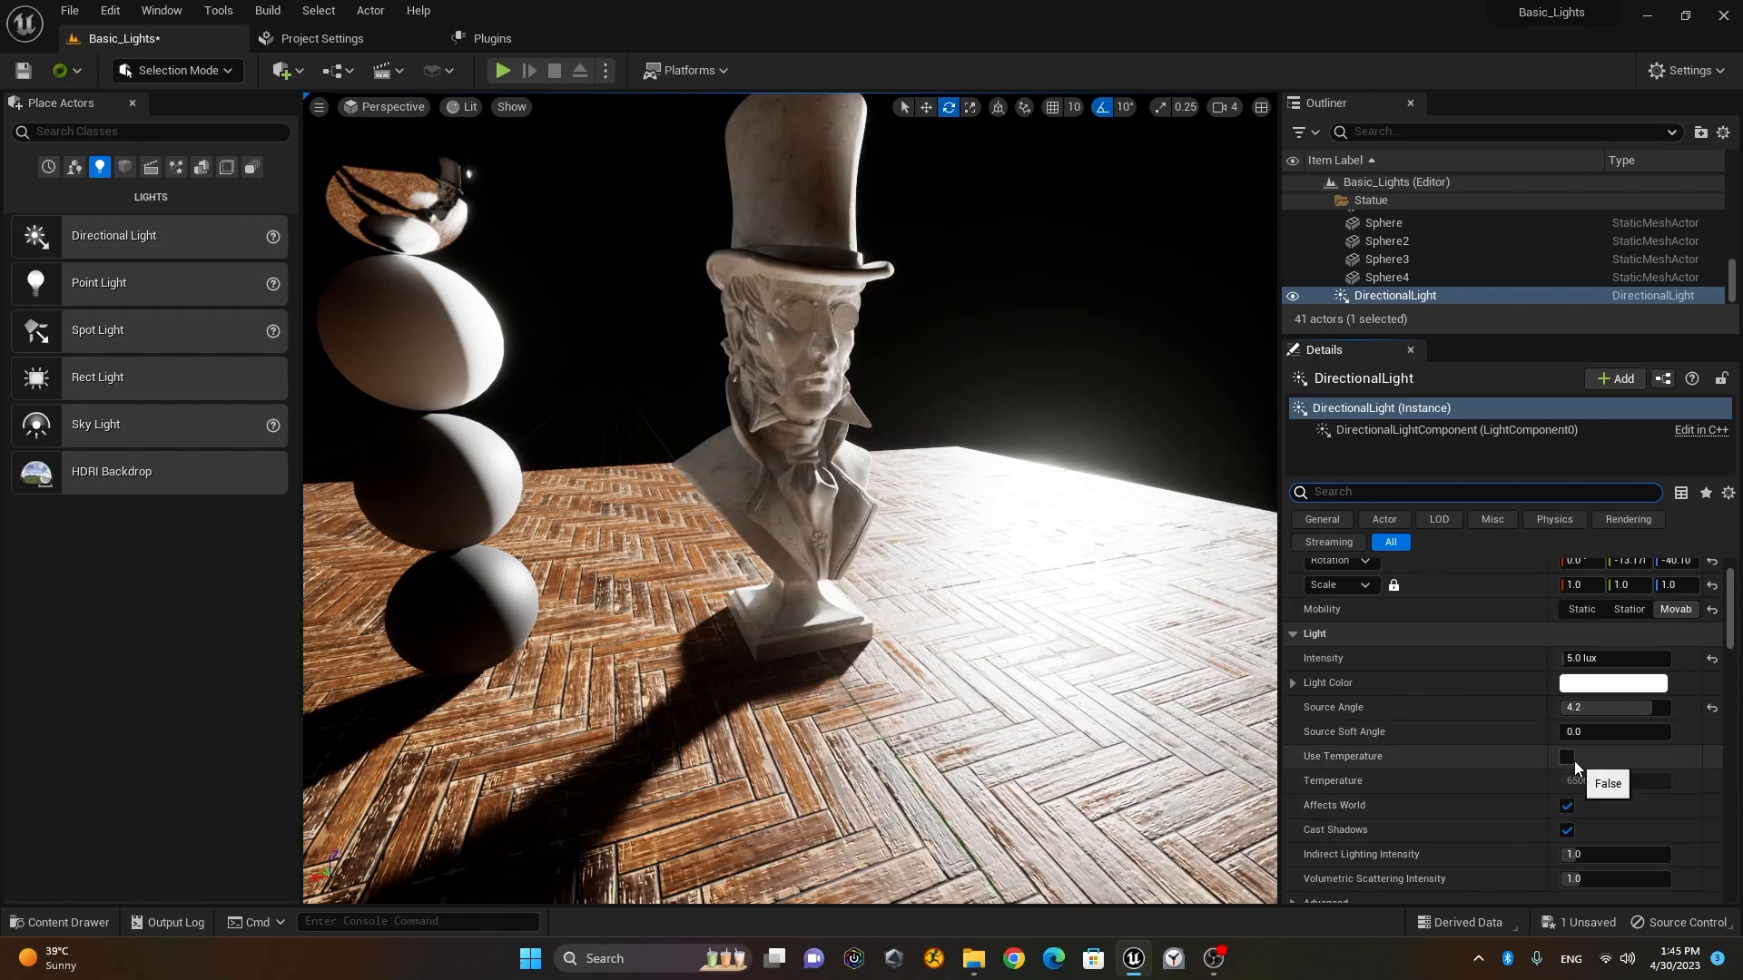
{"action": "scroll", "coordinate": [1574, 765], "scroll_direction": "down", "scroll_amount": 1}
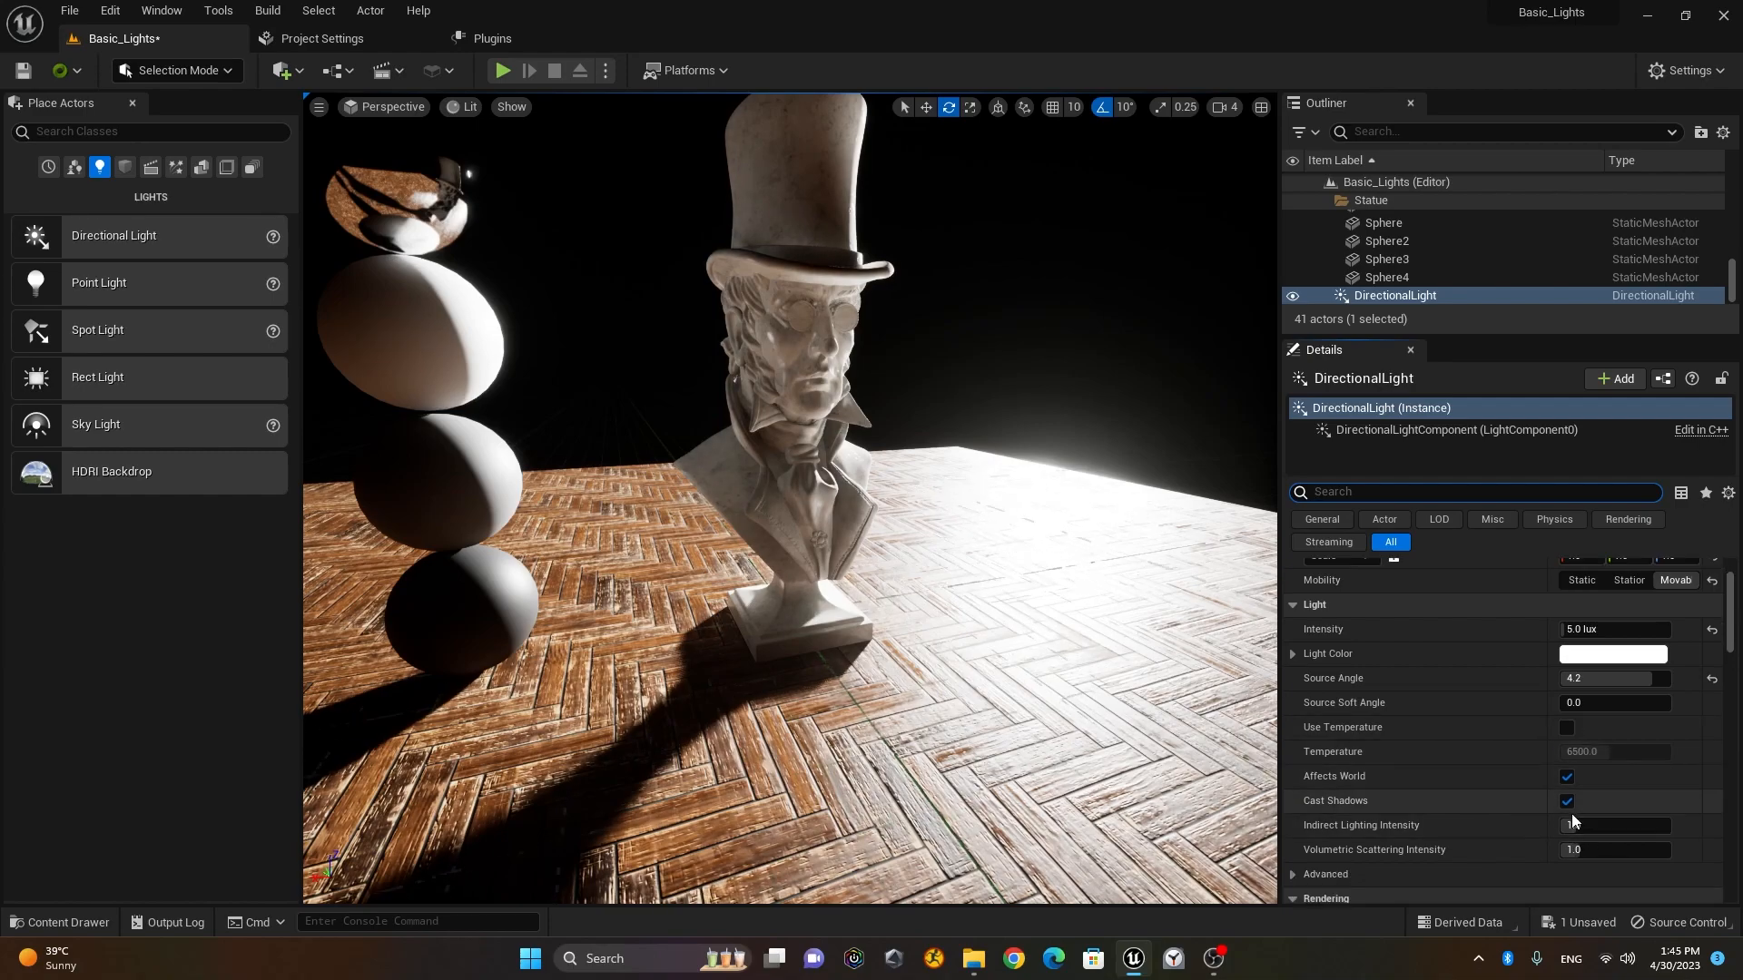
{"action": "scroll", "coordinate": [1571, 815], "scroll_direction": "down", "scroll_amount": 1}
{"action": "scroll", "coordinate": [1571, 818], "scroll_direction": "down", "scroll_amount": 2}
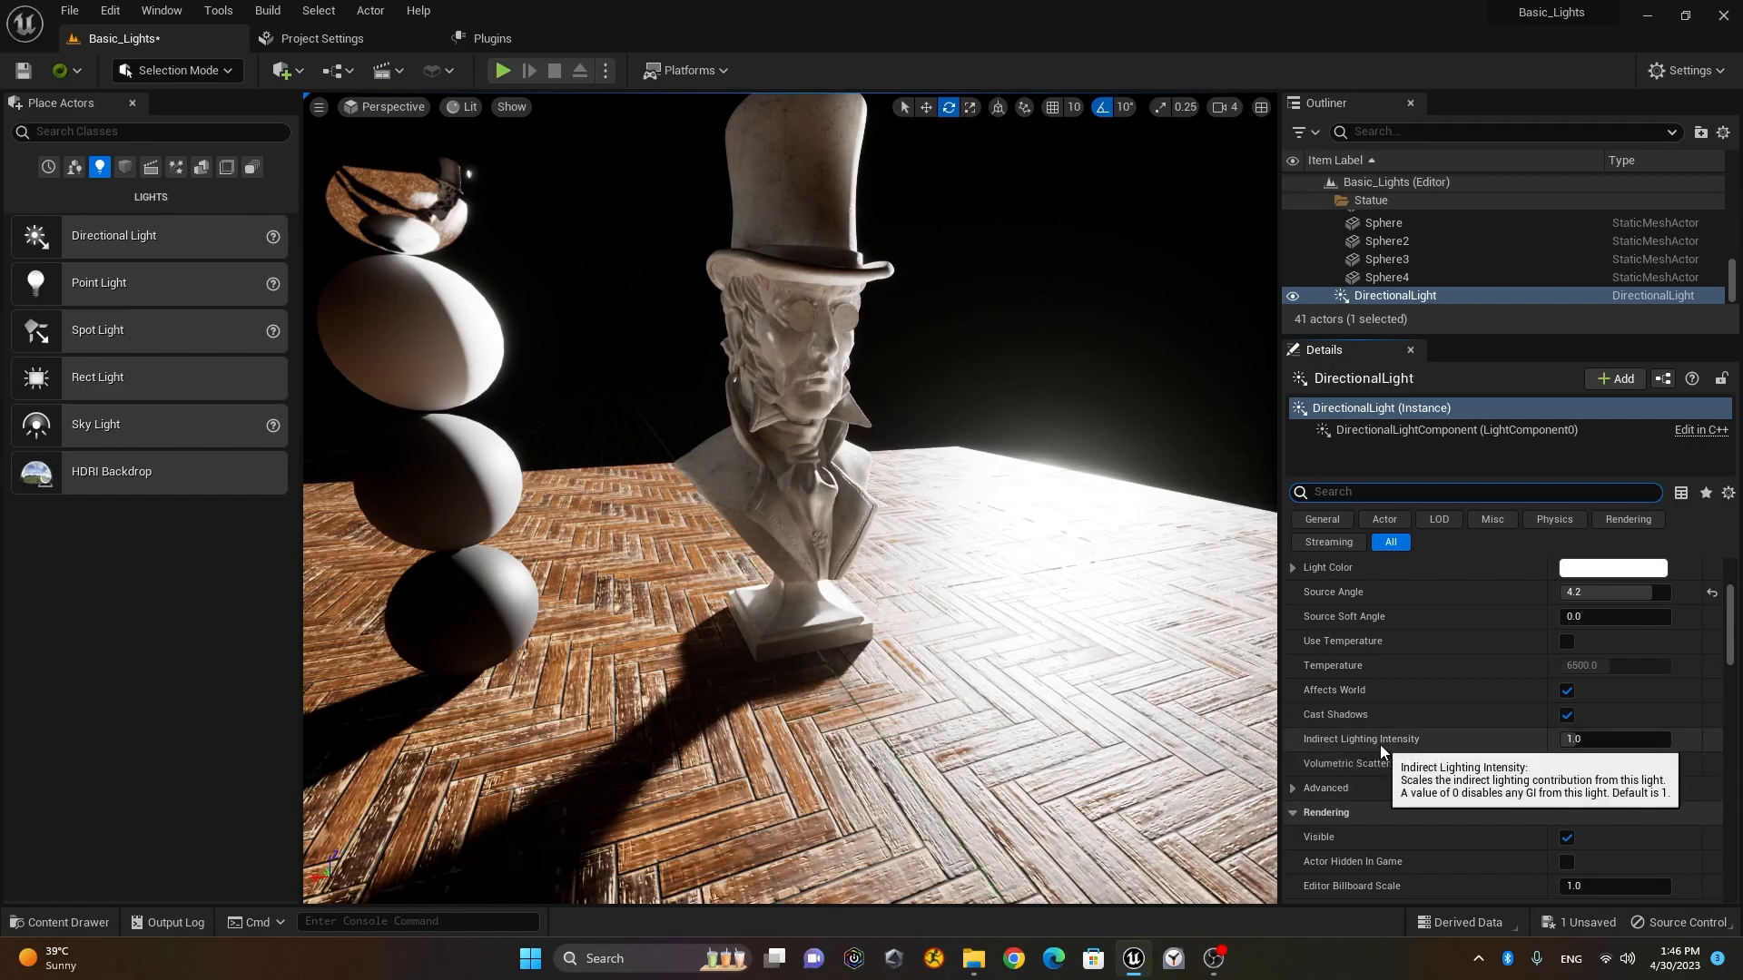
{"action": "left_click", "coordinate": [1605, 740]}
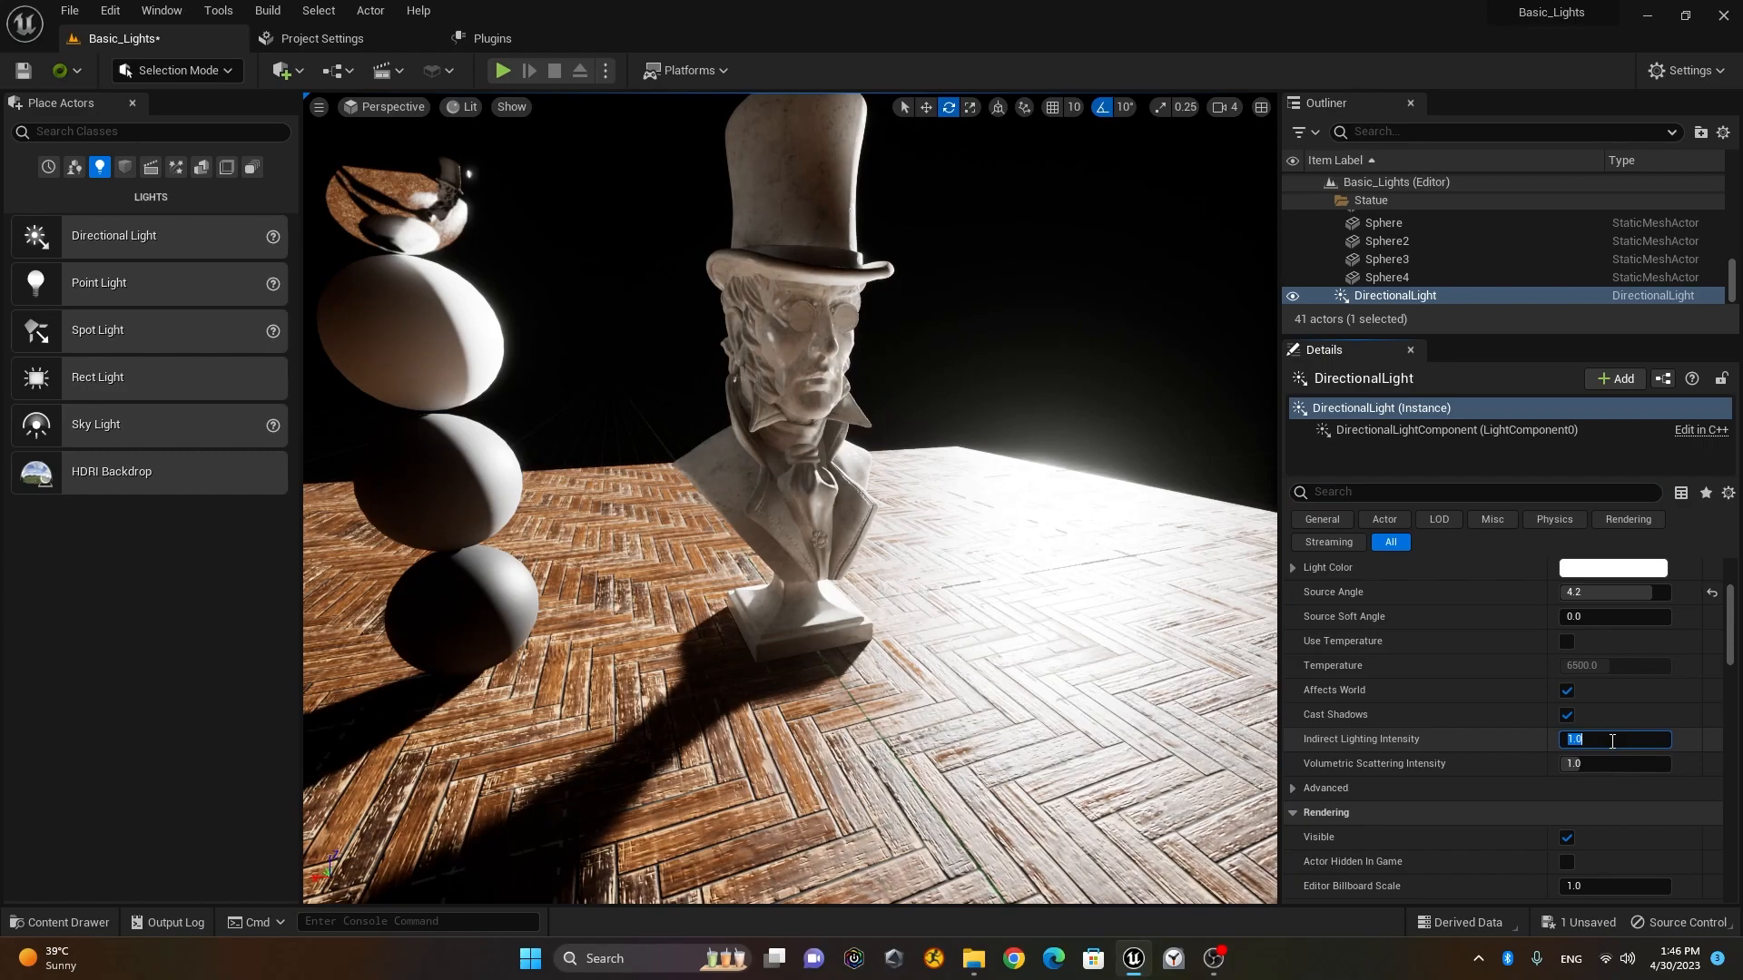
{"action": "type", "text": "5"}
{"action": "key", "text": "Return"}
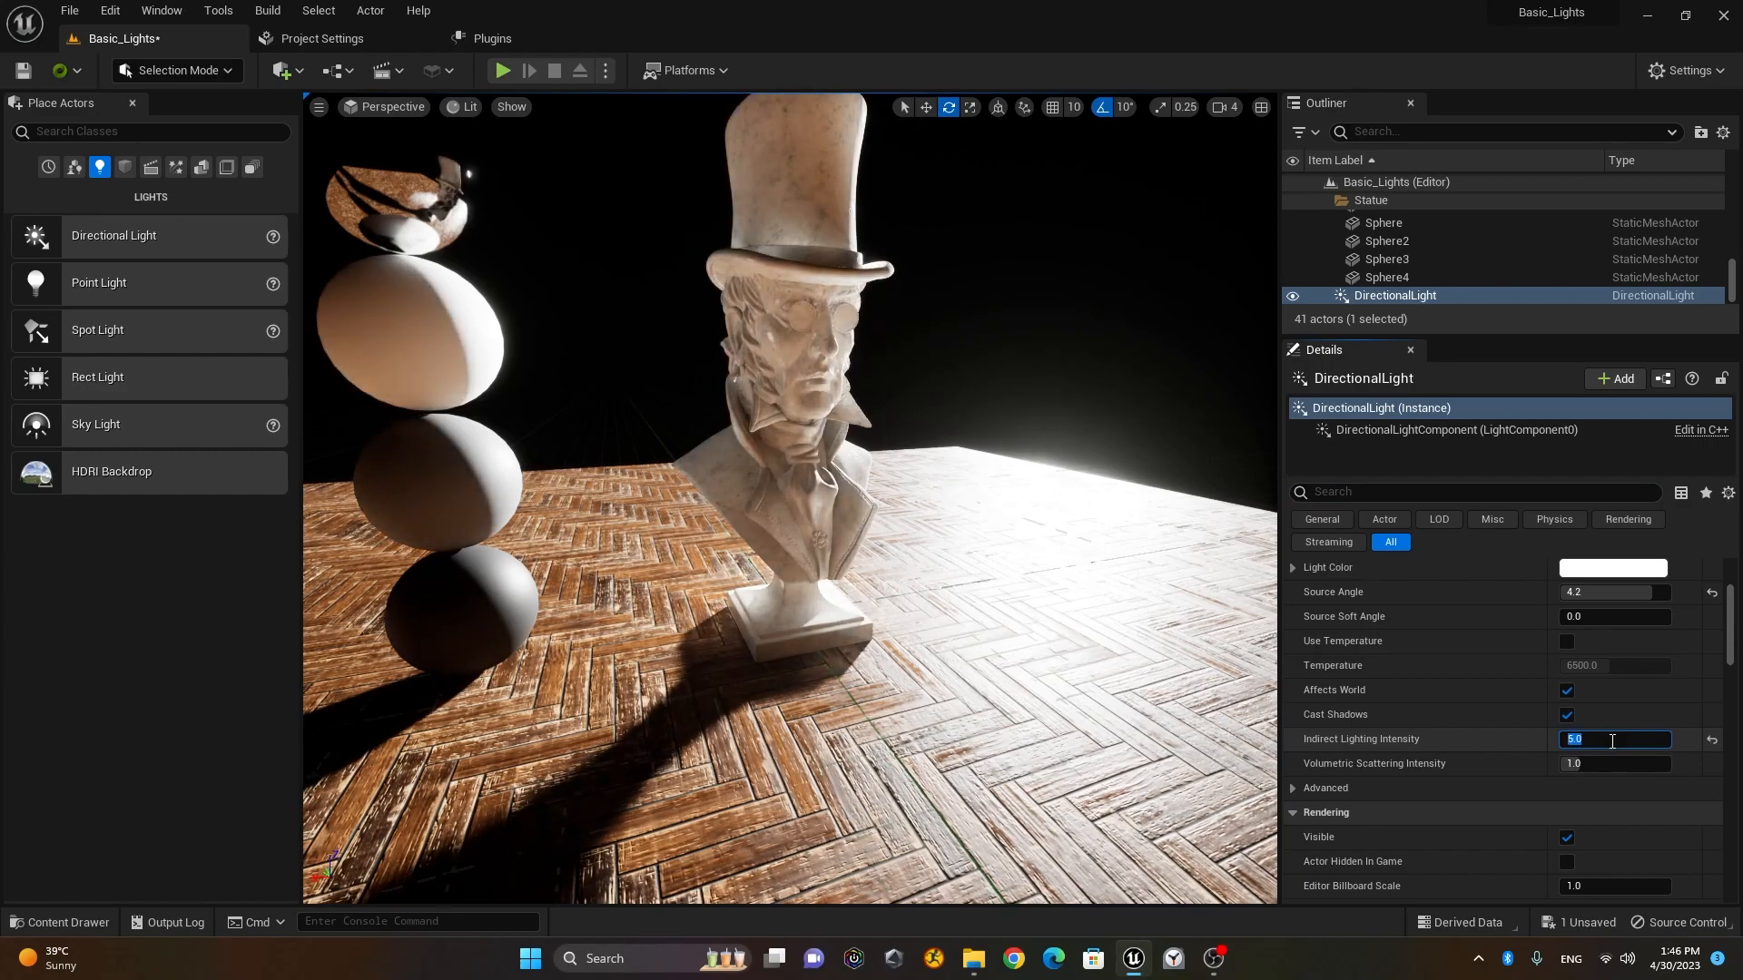
{"action": "left_click", "coordinate": [1612, 741]}
{"action": "key", "text": "Return"}
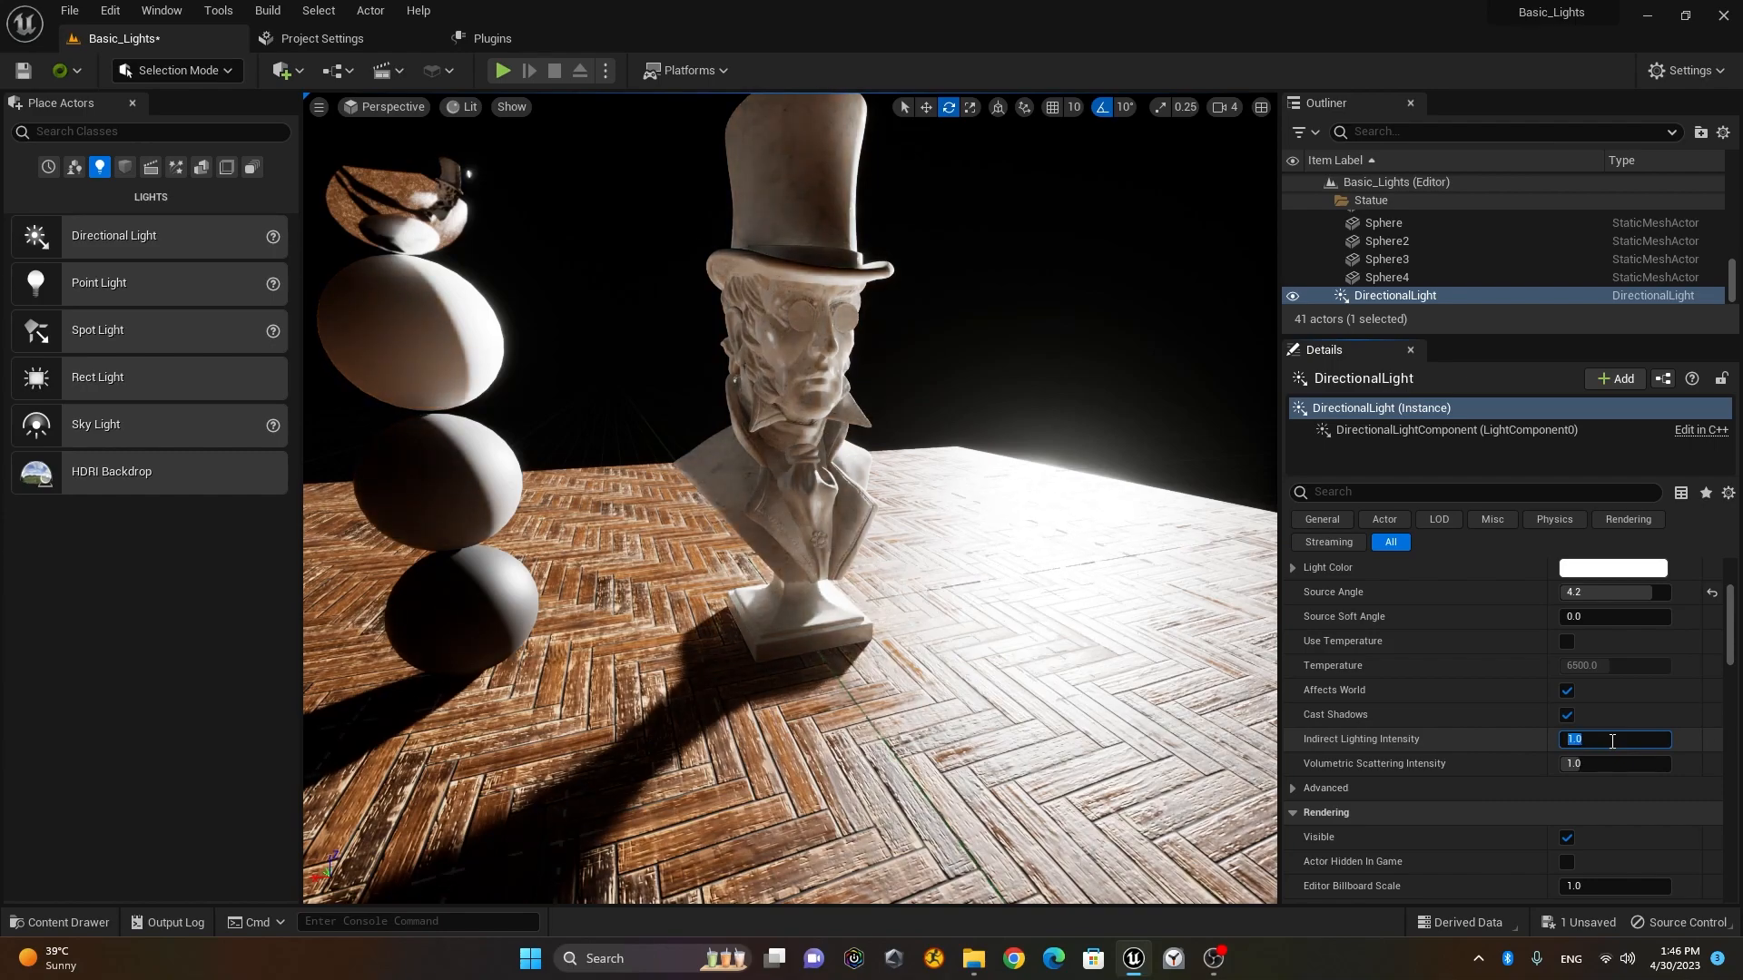
{"action": "scroll", "coordinate": [1479, 777], "scroll_direction": "down", "scroll_amount": 3}
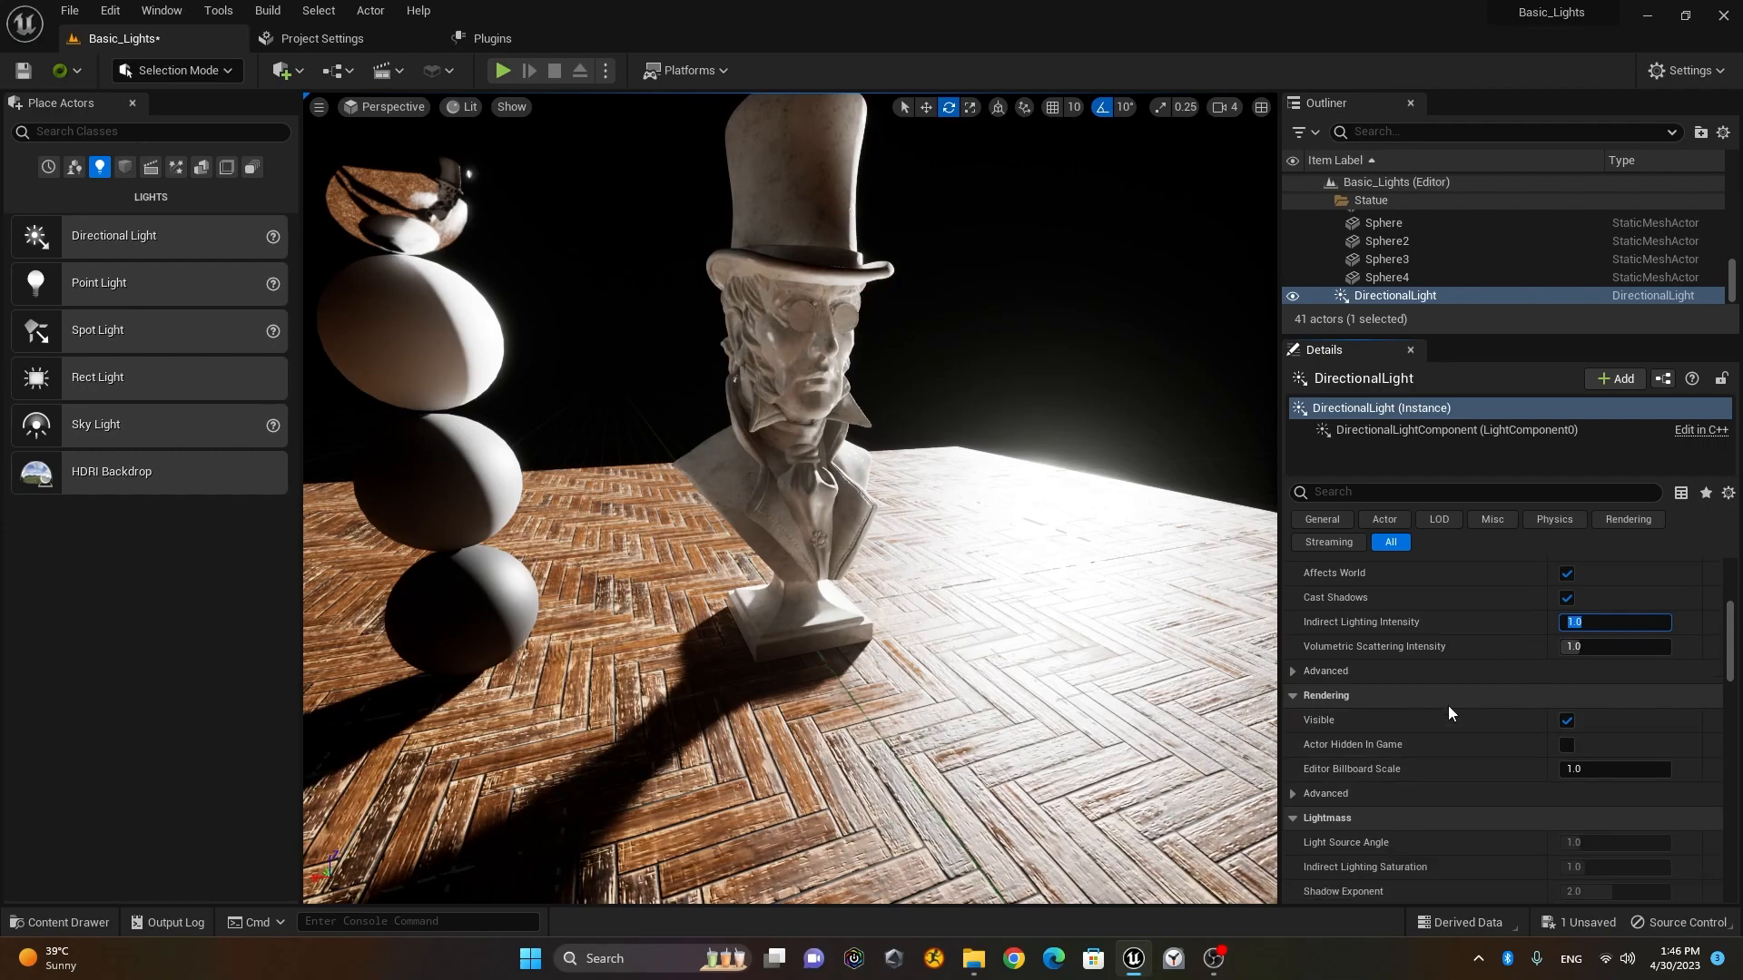
{"action": "scroll", "coordinate": [1447, 706], "scroll_direction": "up", "scroll_amount": 6}
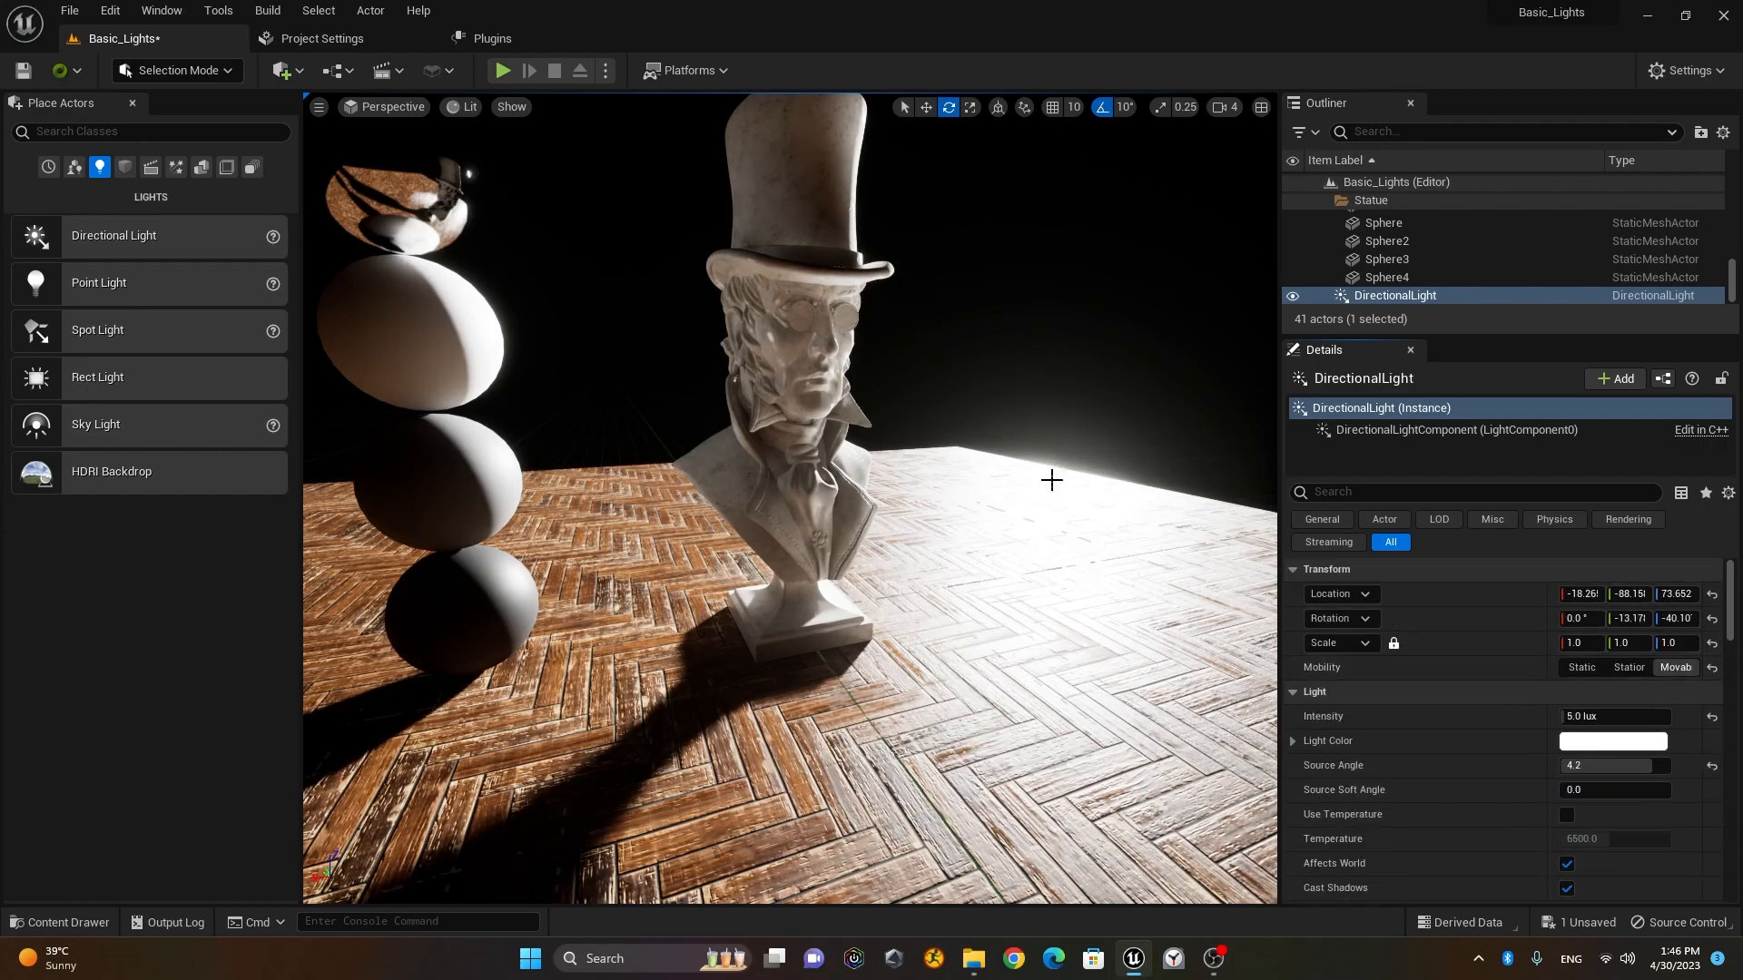
Step: Examine how the directional light falls on the statue and stacked spheres while moving around to the front of the scene
{"action": "key", "text": "s"}
{"action": "right_click_drag", "start_coordinate": [908, 484], "coordinate": [772, 418]}
{"action": "key", "text": "w"}
{"action": "key", "text": "e"}
{"action": "key", "text": "q"}
{"action": "key", "text": "w"}
{"action": "key", "text": "q"}
{"action": "key", "text": "d"}
{"action": "key", "text": "e"}
{"action": "key", "text": "a"}
{"action": "key", "text": "q"}
{"action": "key", "text": "d"}
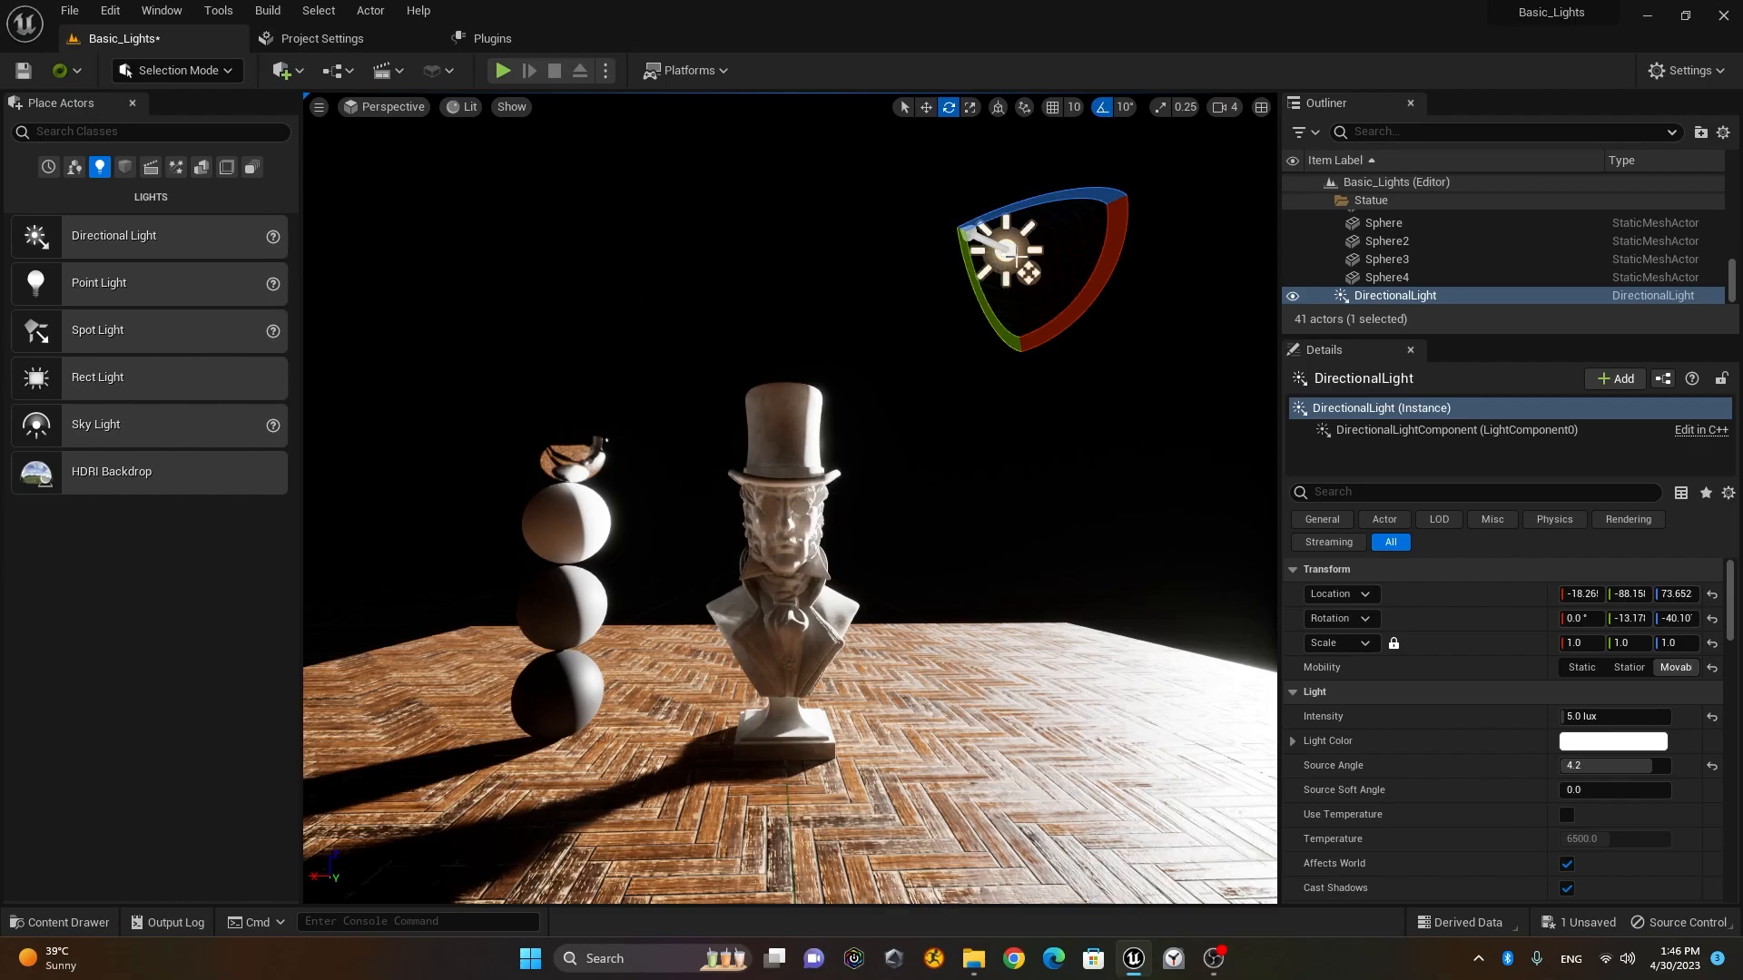
Step: Delete the directional light and place a sky light near the statue
{"action": "key", "text": "Delete"}
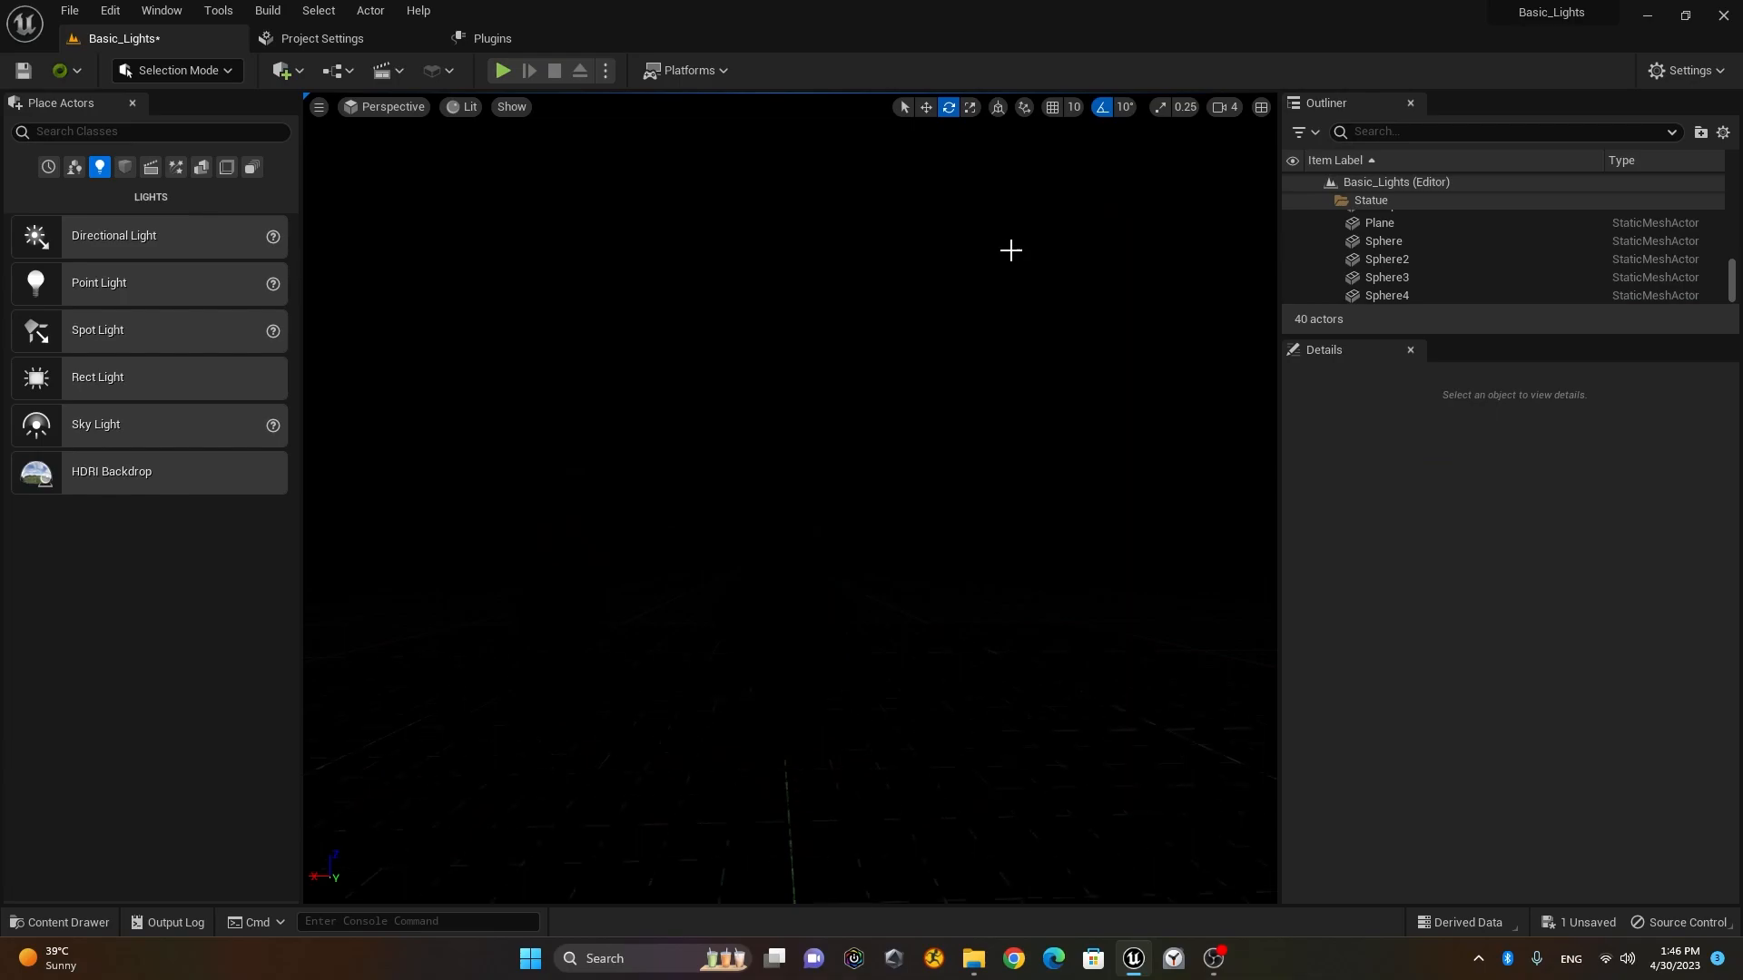
{"action": "left_click_drag", "start_coordinate": [148, 431], "coordinate": [854, 524]}
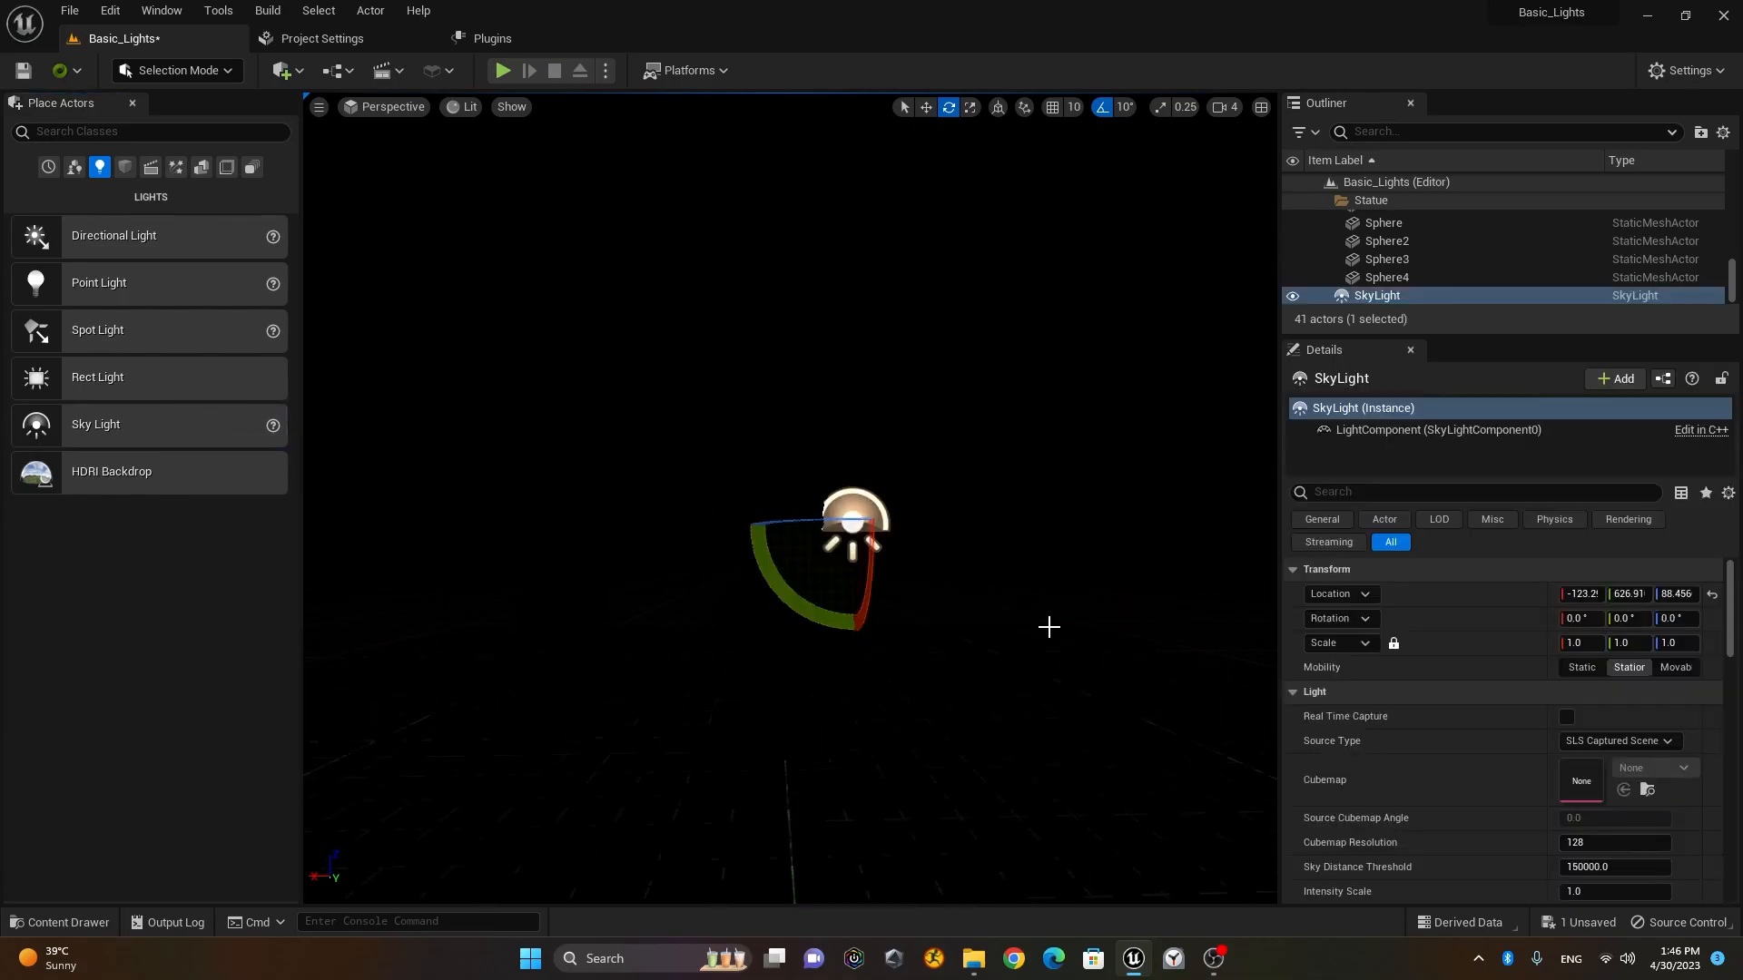
Step: Try an intensity scale of 100 on the sky light, then restore it to 1
{"action": "scroll", "coordinate": [1419, 661], "scroll_direction": "down", "scroll_amount": 2}
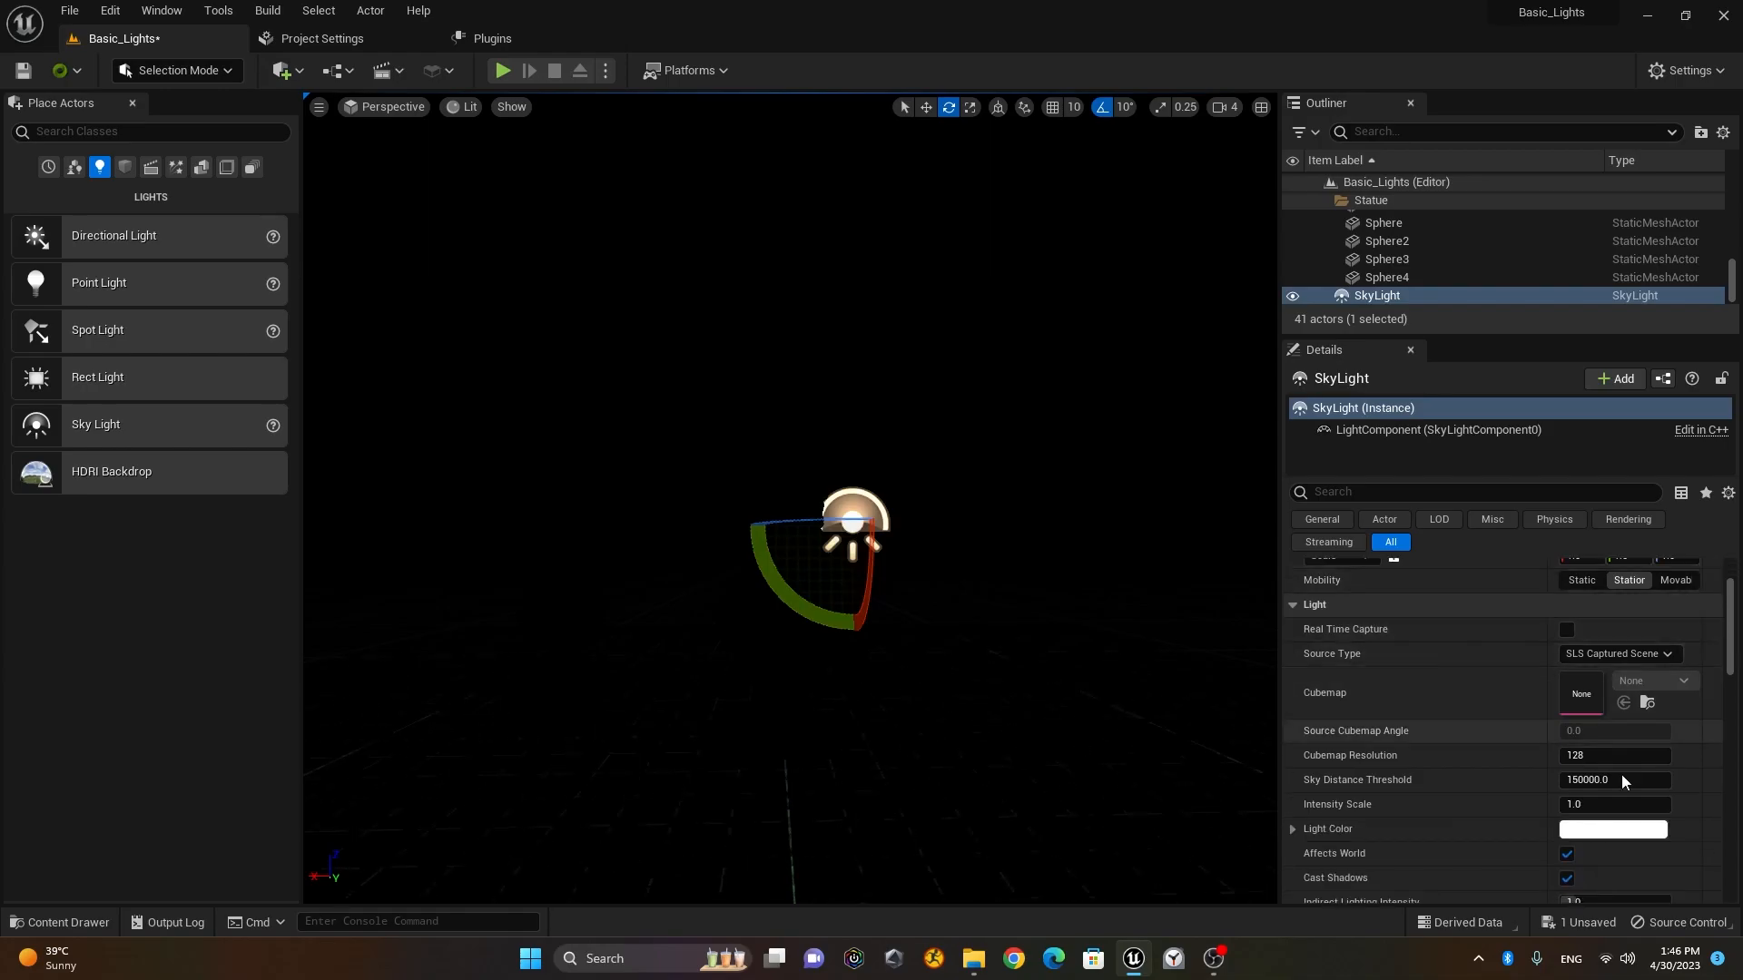
{"action": "left_click", "coordinate": [1618, 806]}
{"action": "type", "text": "100"}
{"action": "key", "text": "Return"}
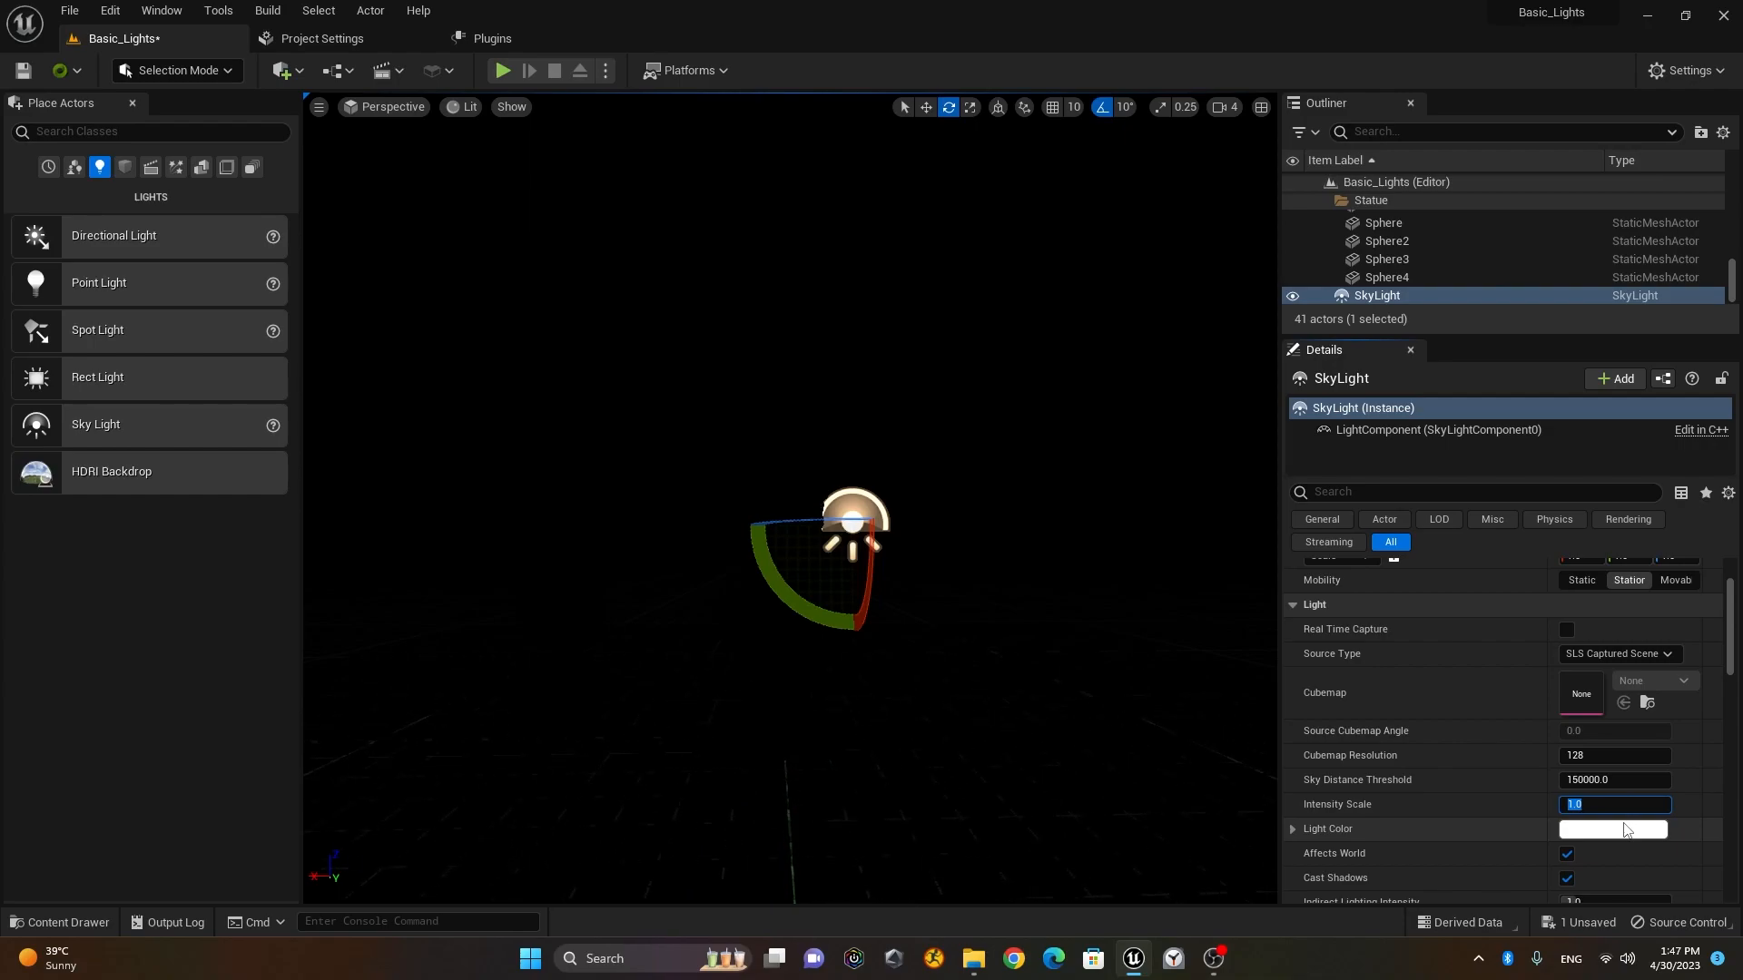
Step: Set the sky light's mobility to Movable and enable Real Time Capture
{"action": "scroll", "coordinate": [1478, 759], "scroll_direction": "up", "scroll_amount": 1}
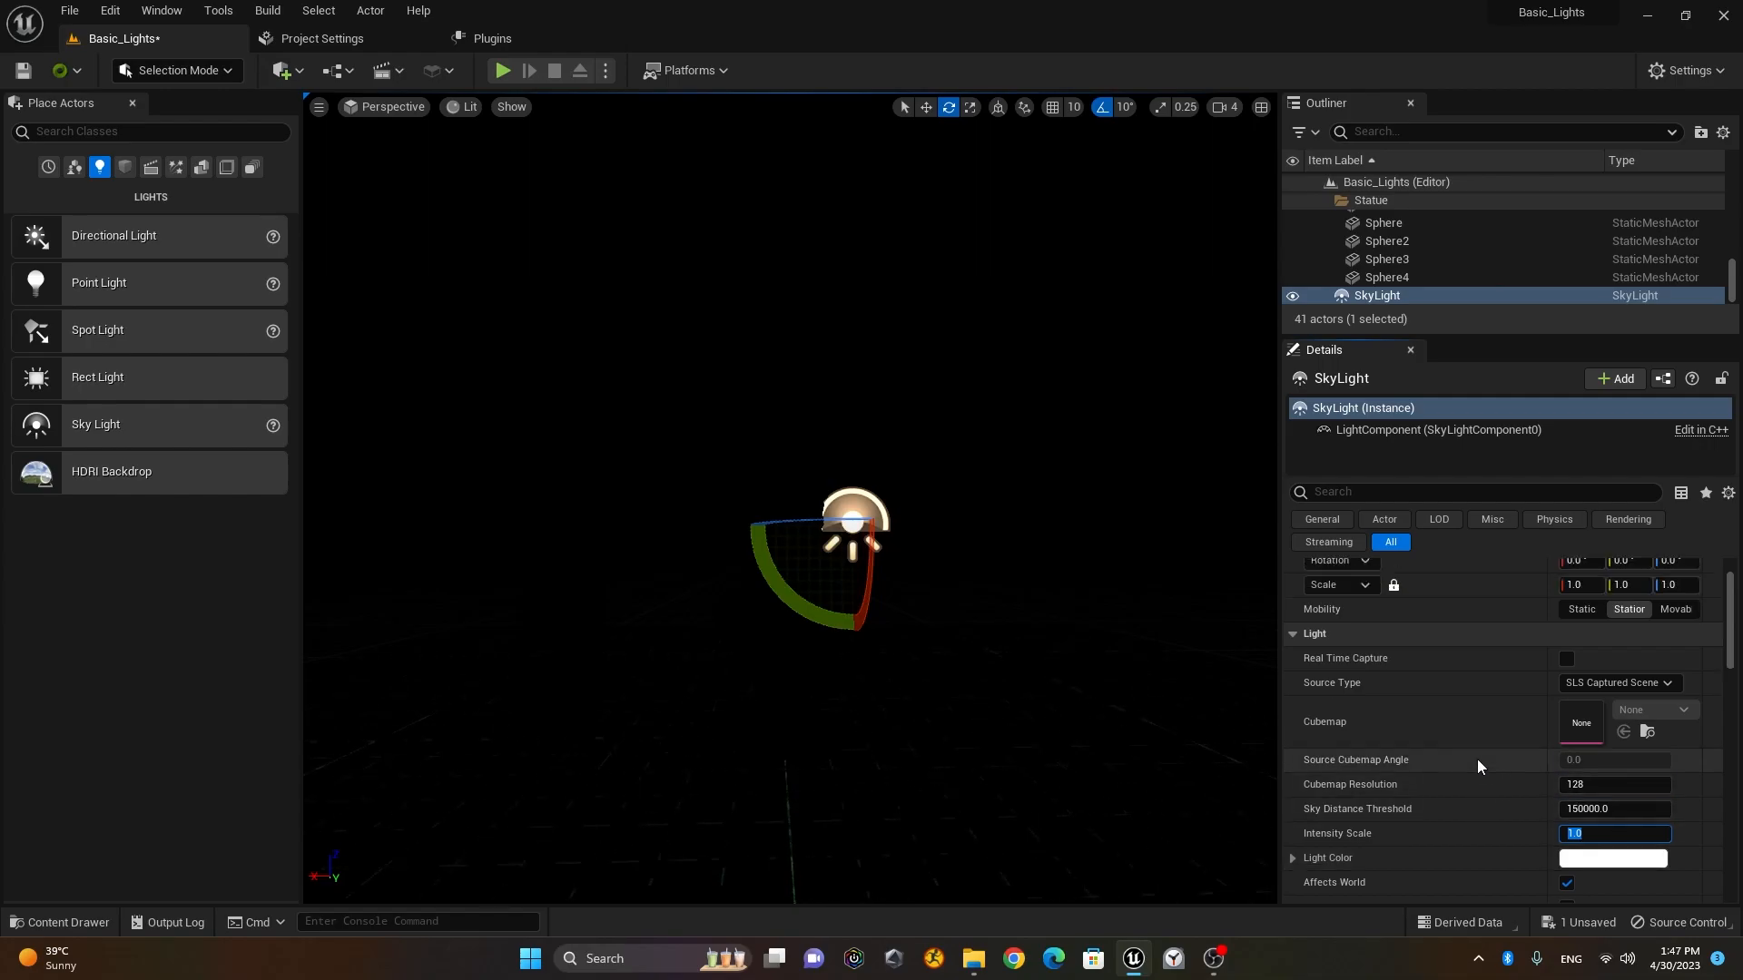
{"action": "scroll", "coordinate": [1474, 761], "scroll_direction": "down", "scroll_amount": 2}
{"action": "scroll", "coordinate": [1548, 774], "scroll_direction": "up", "scroll_amount": 4}
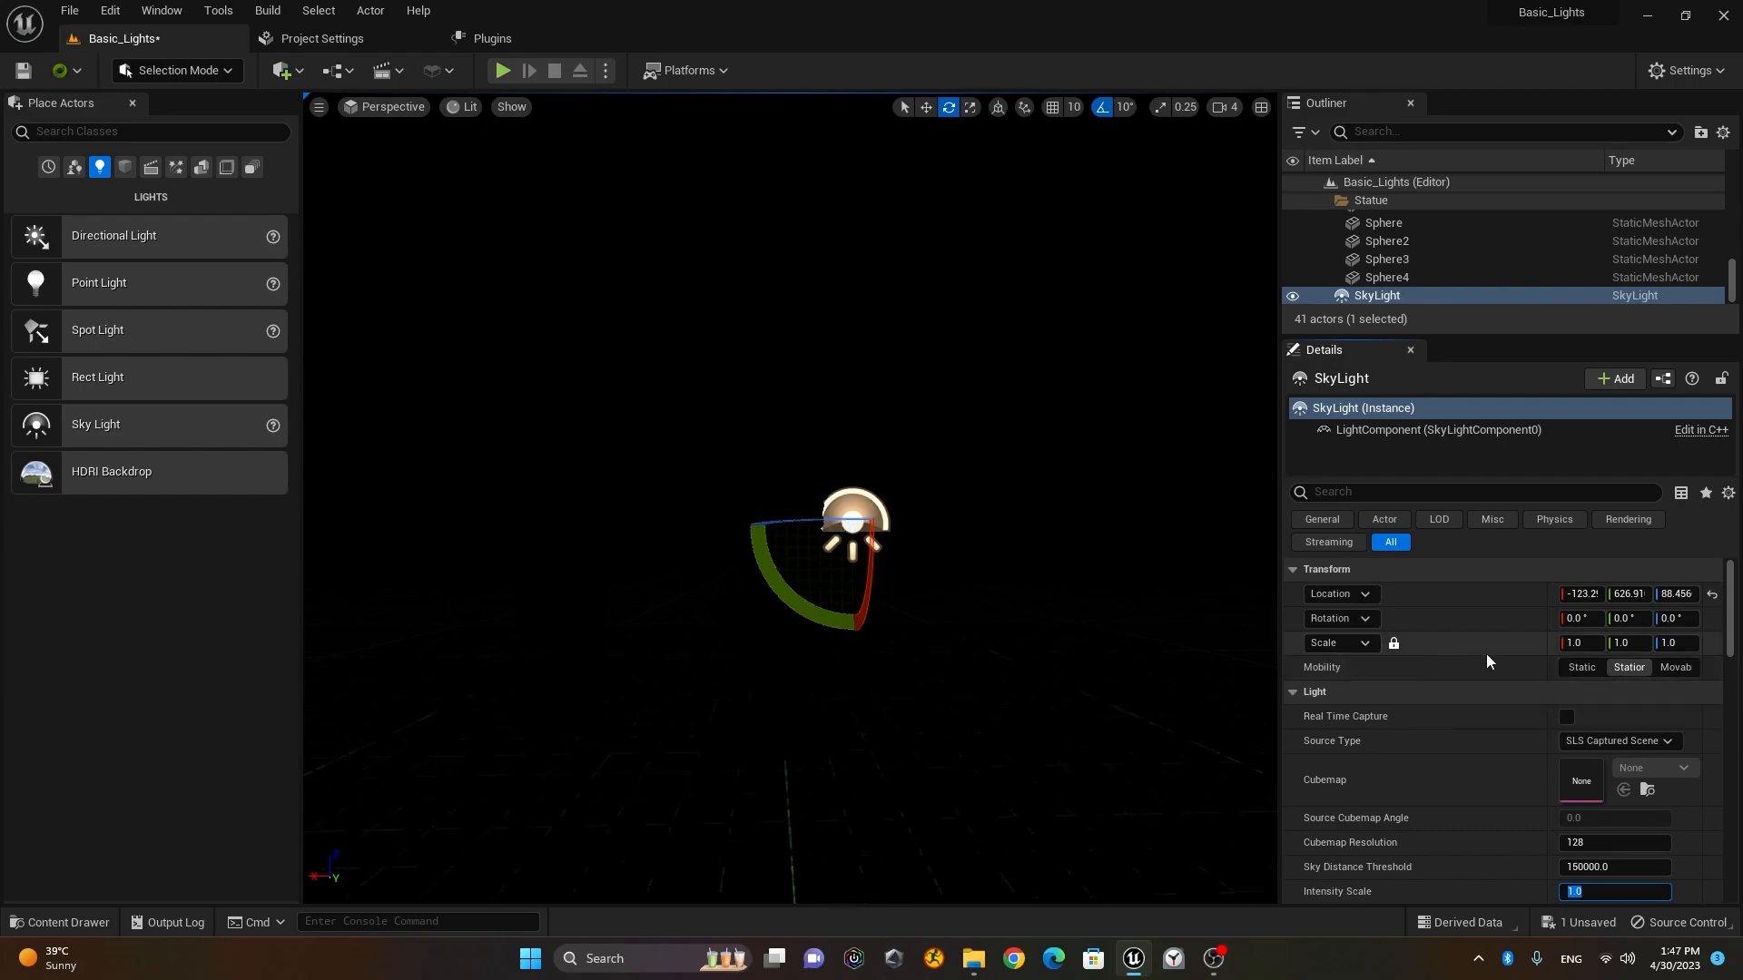
{"action": "left_click", "coordinate": [1668, 671]}
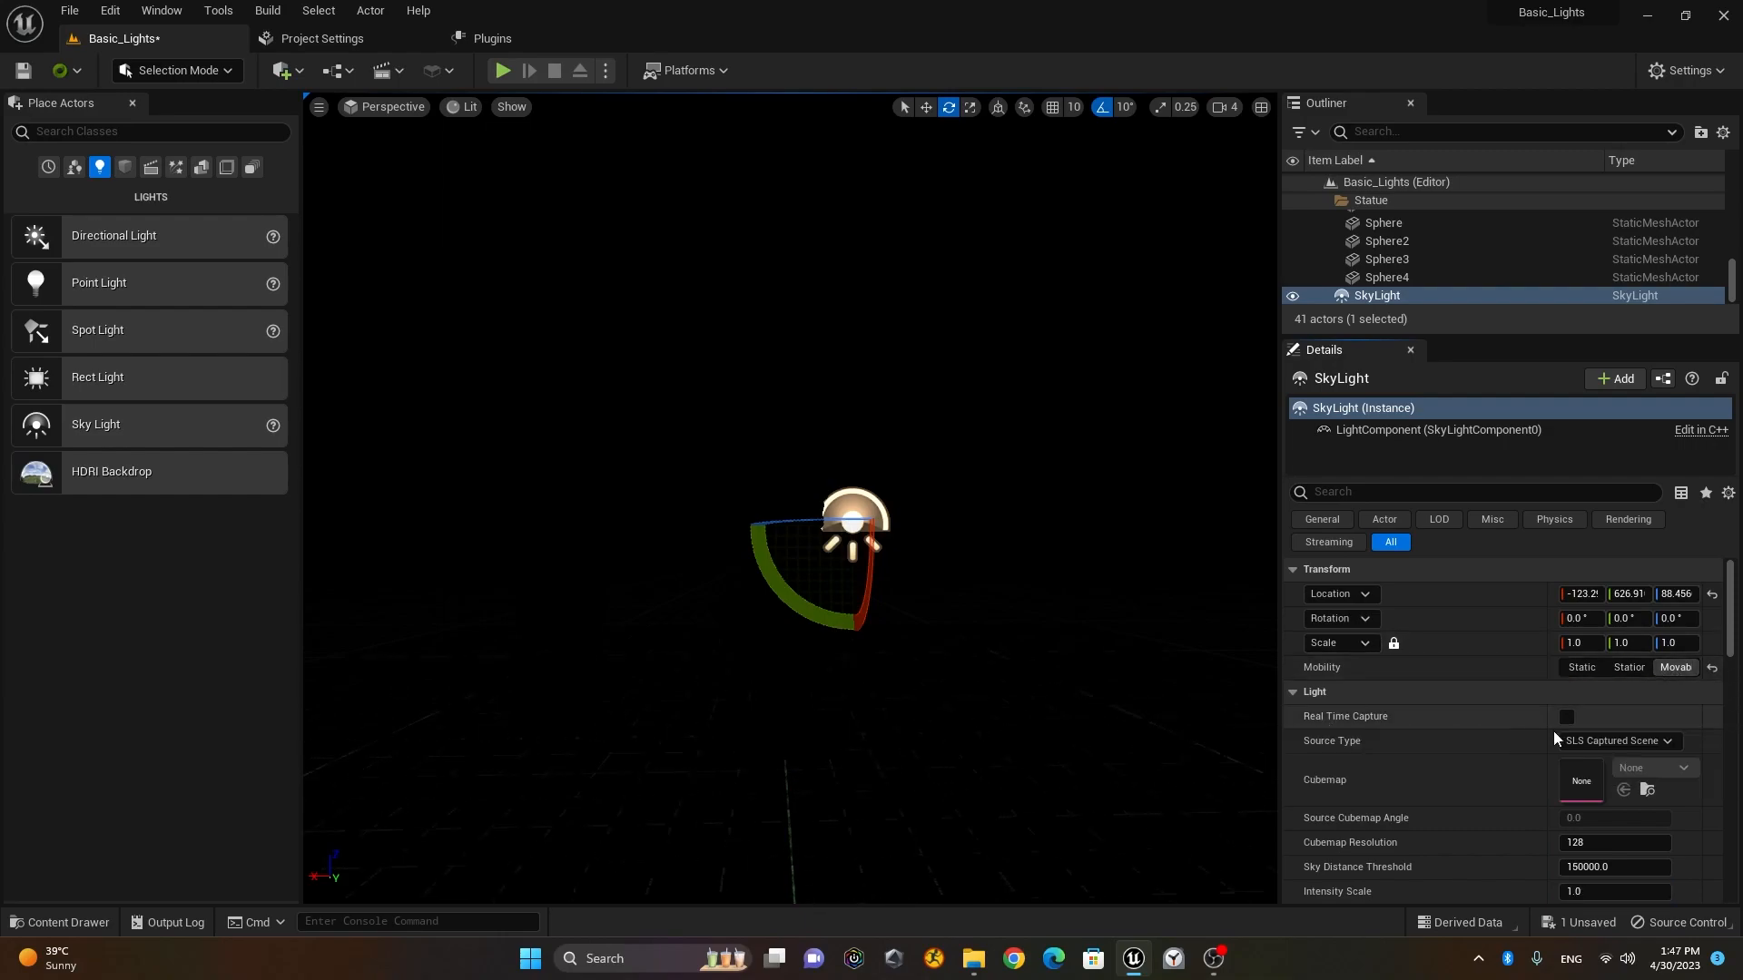
{"action": "left_click", "coordinate": [1568, 720]}
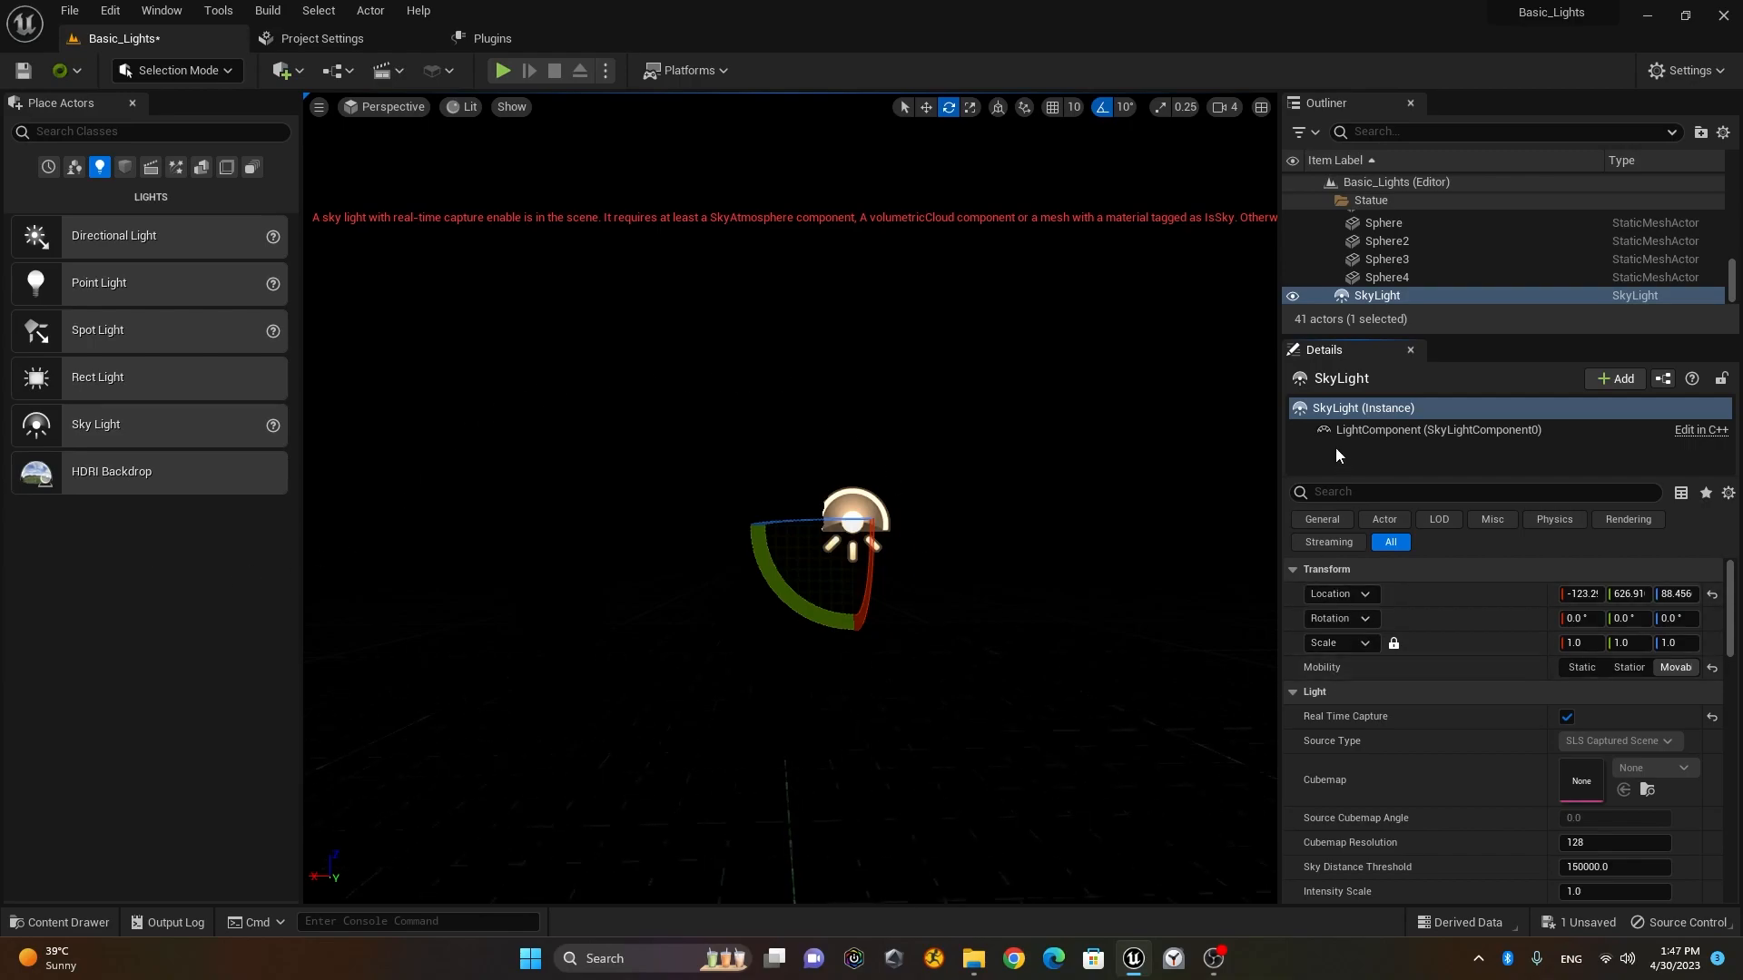
Step: Select the sky light in the actor list and delete it from the level
{"action": "left_click", "coordinate": [1430, 296]}
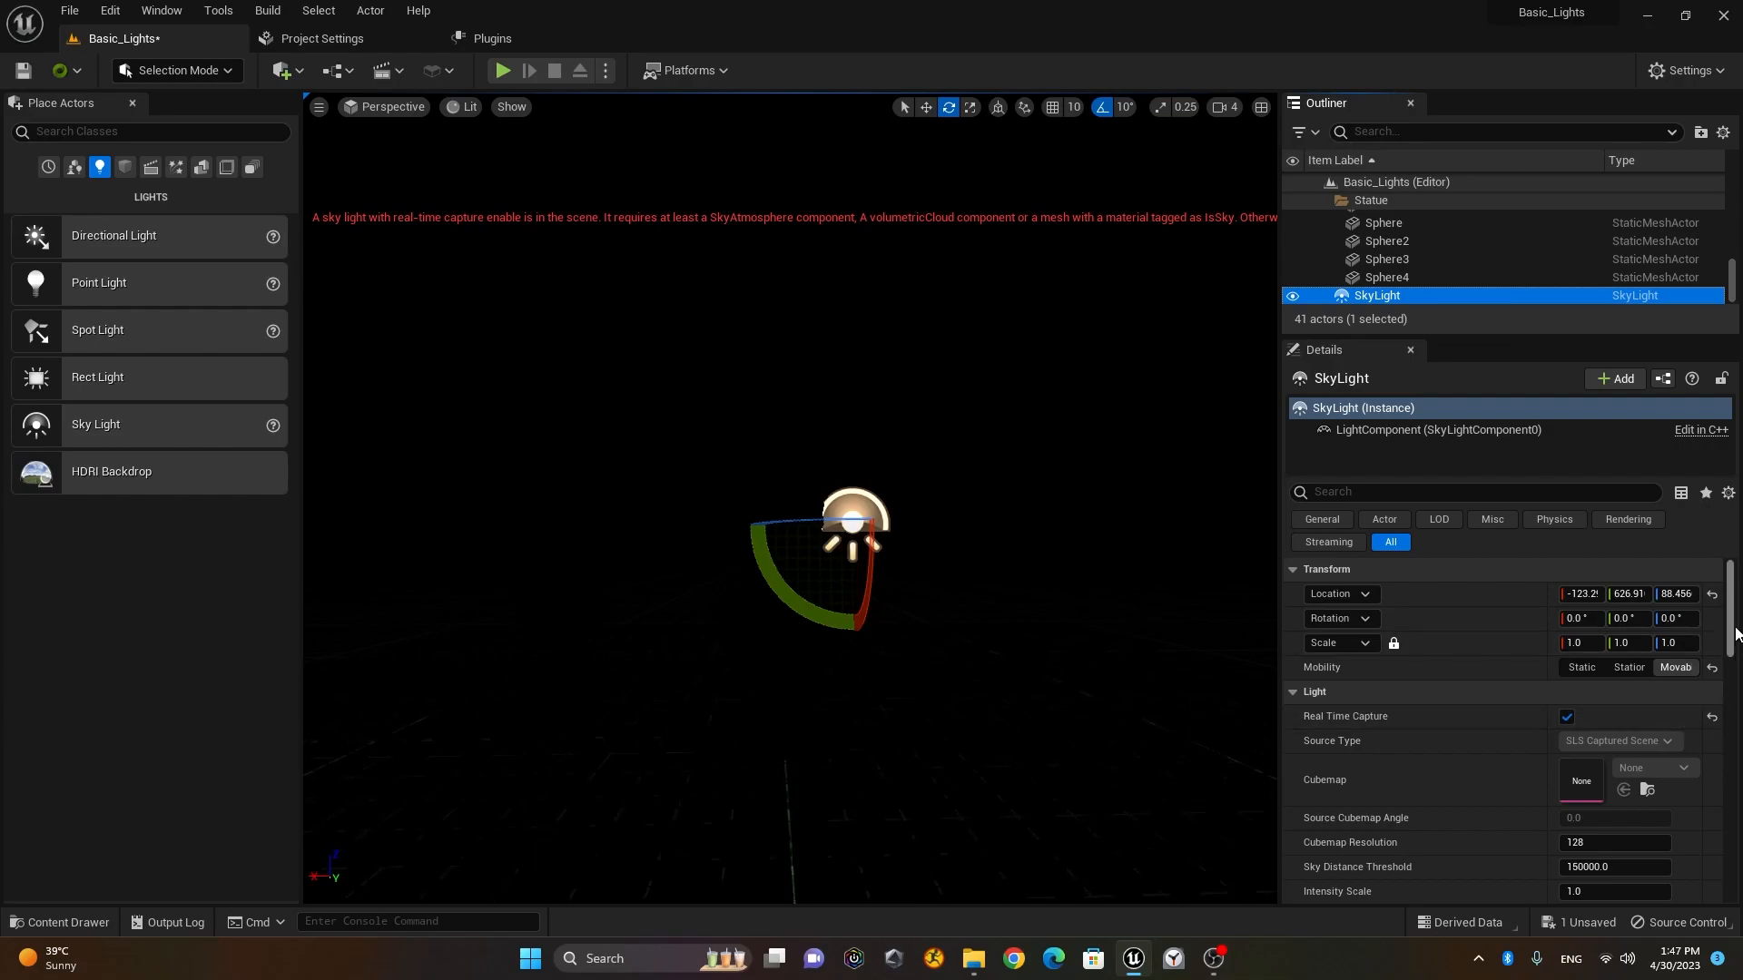
{"action": "left_click_drag", "start_coordinate": [1736, 633], "coordinate": [1735, 582]}
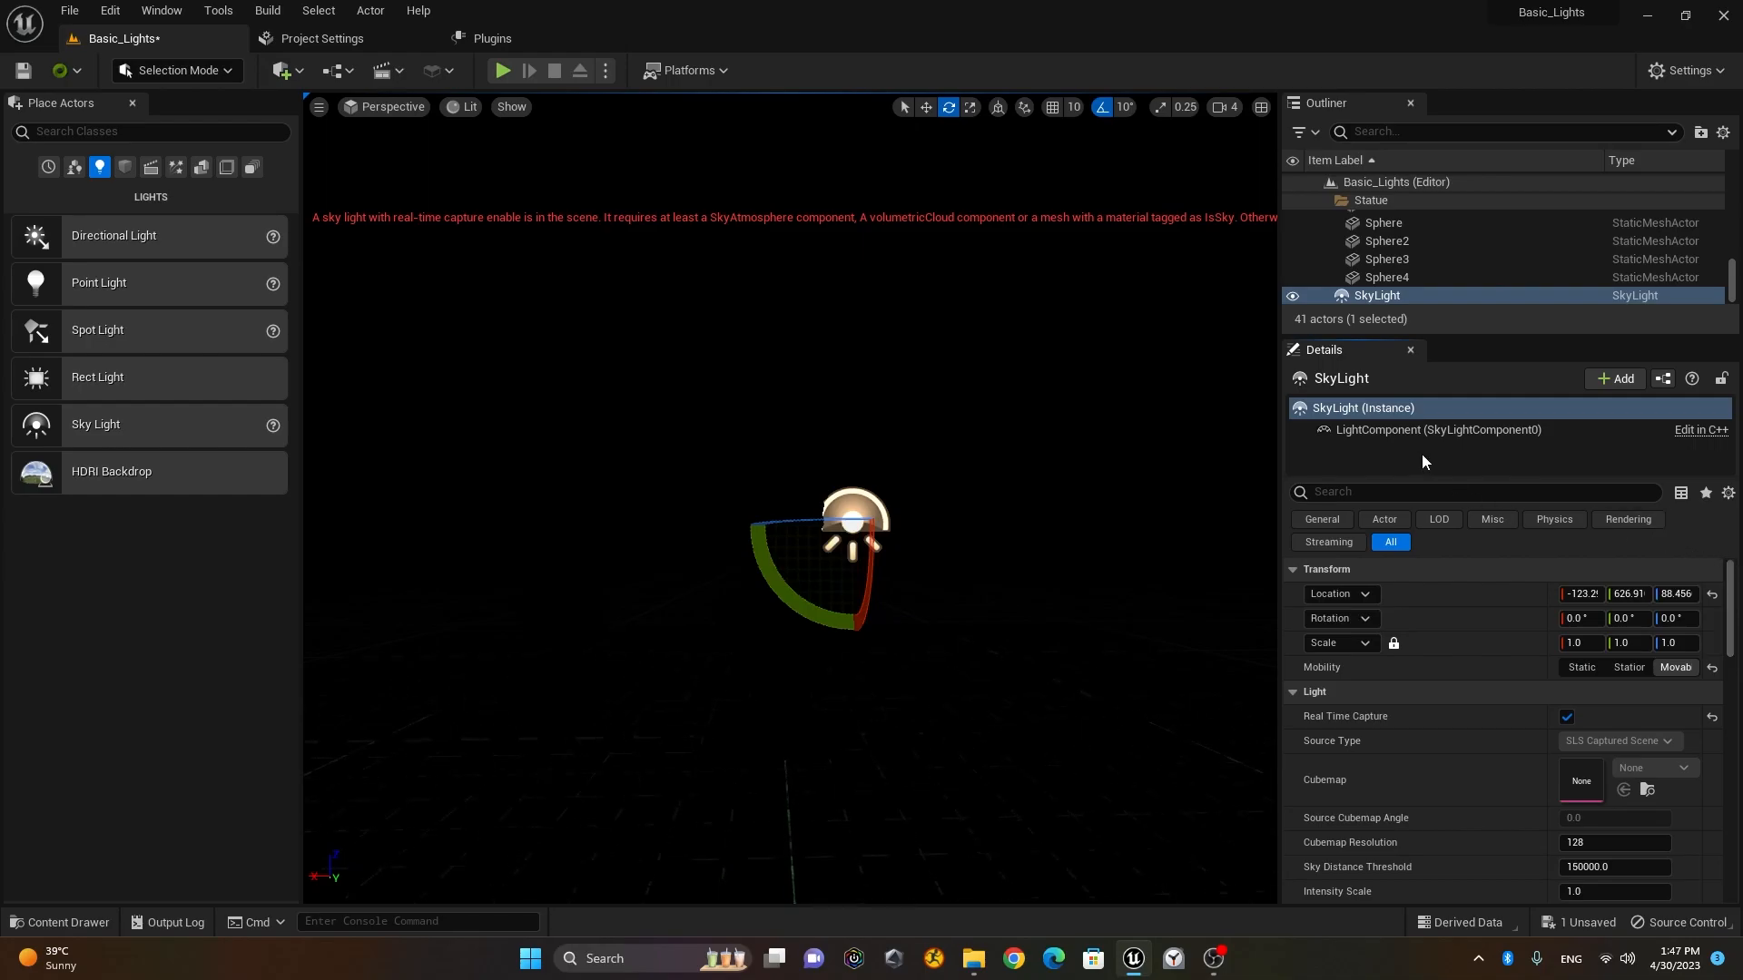
{"action": "left_click", "coordinate": [1343, 301]}
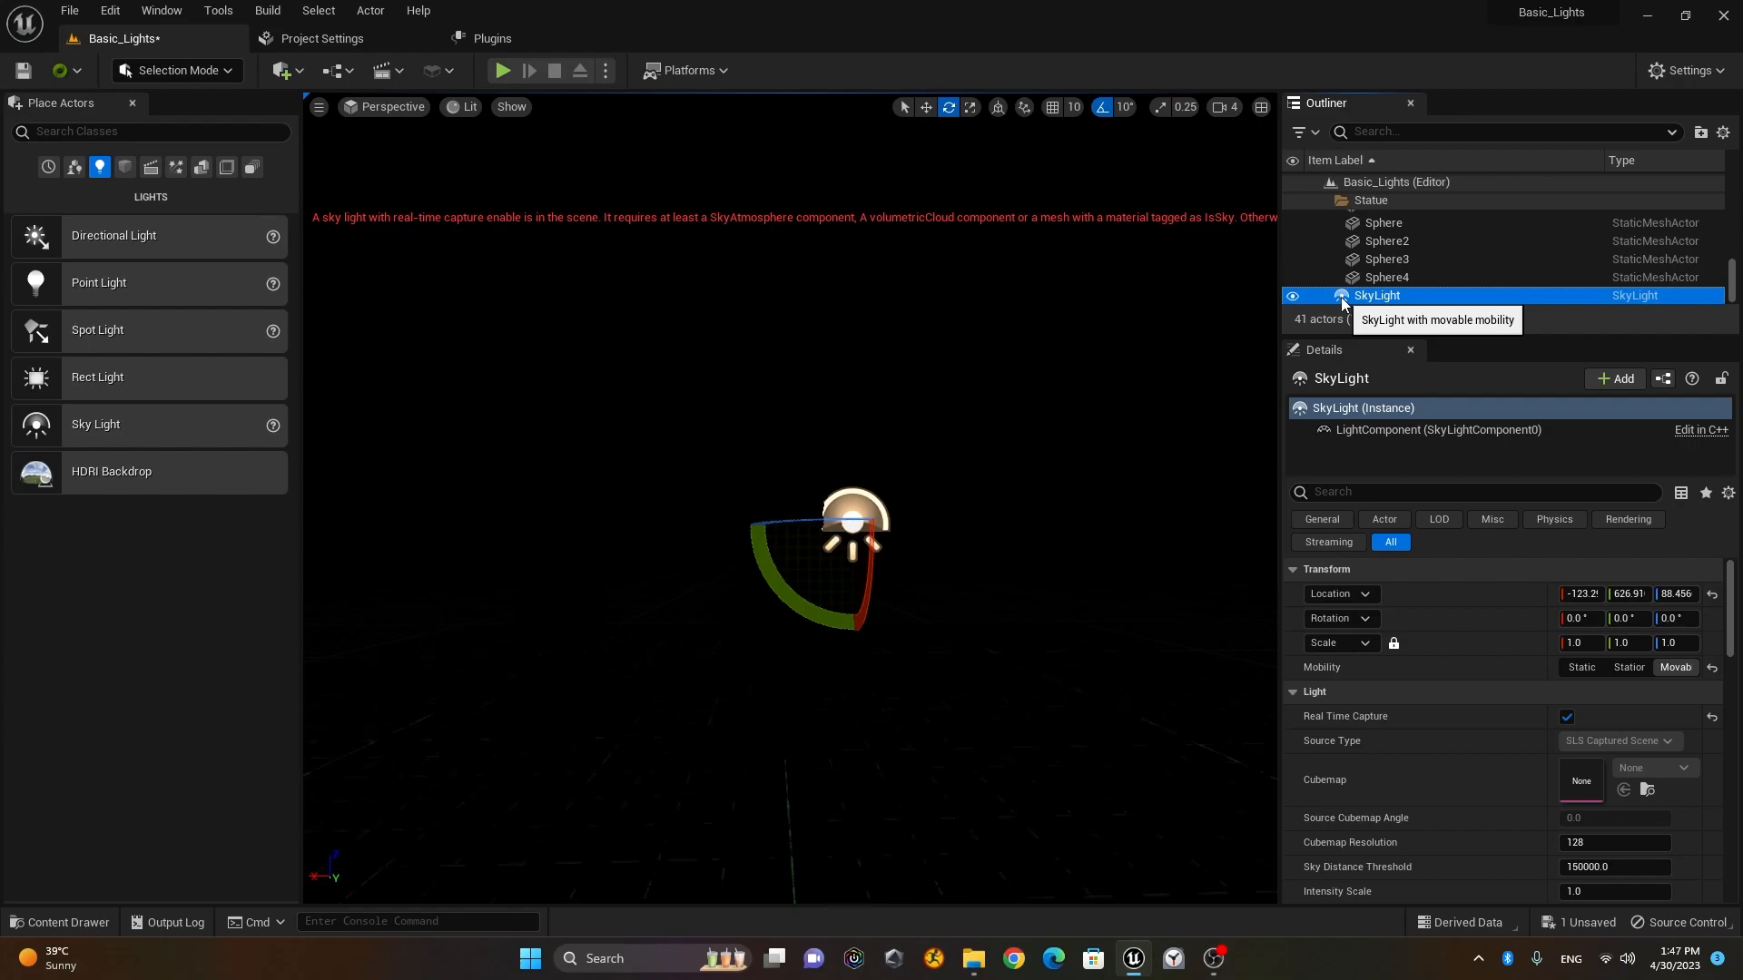
{"action": "key", "text": "Delete"}
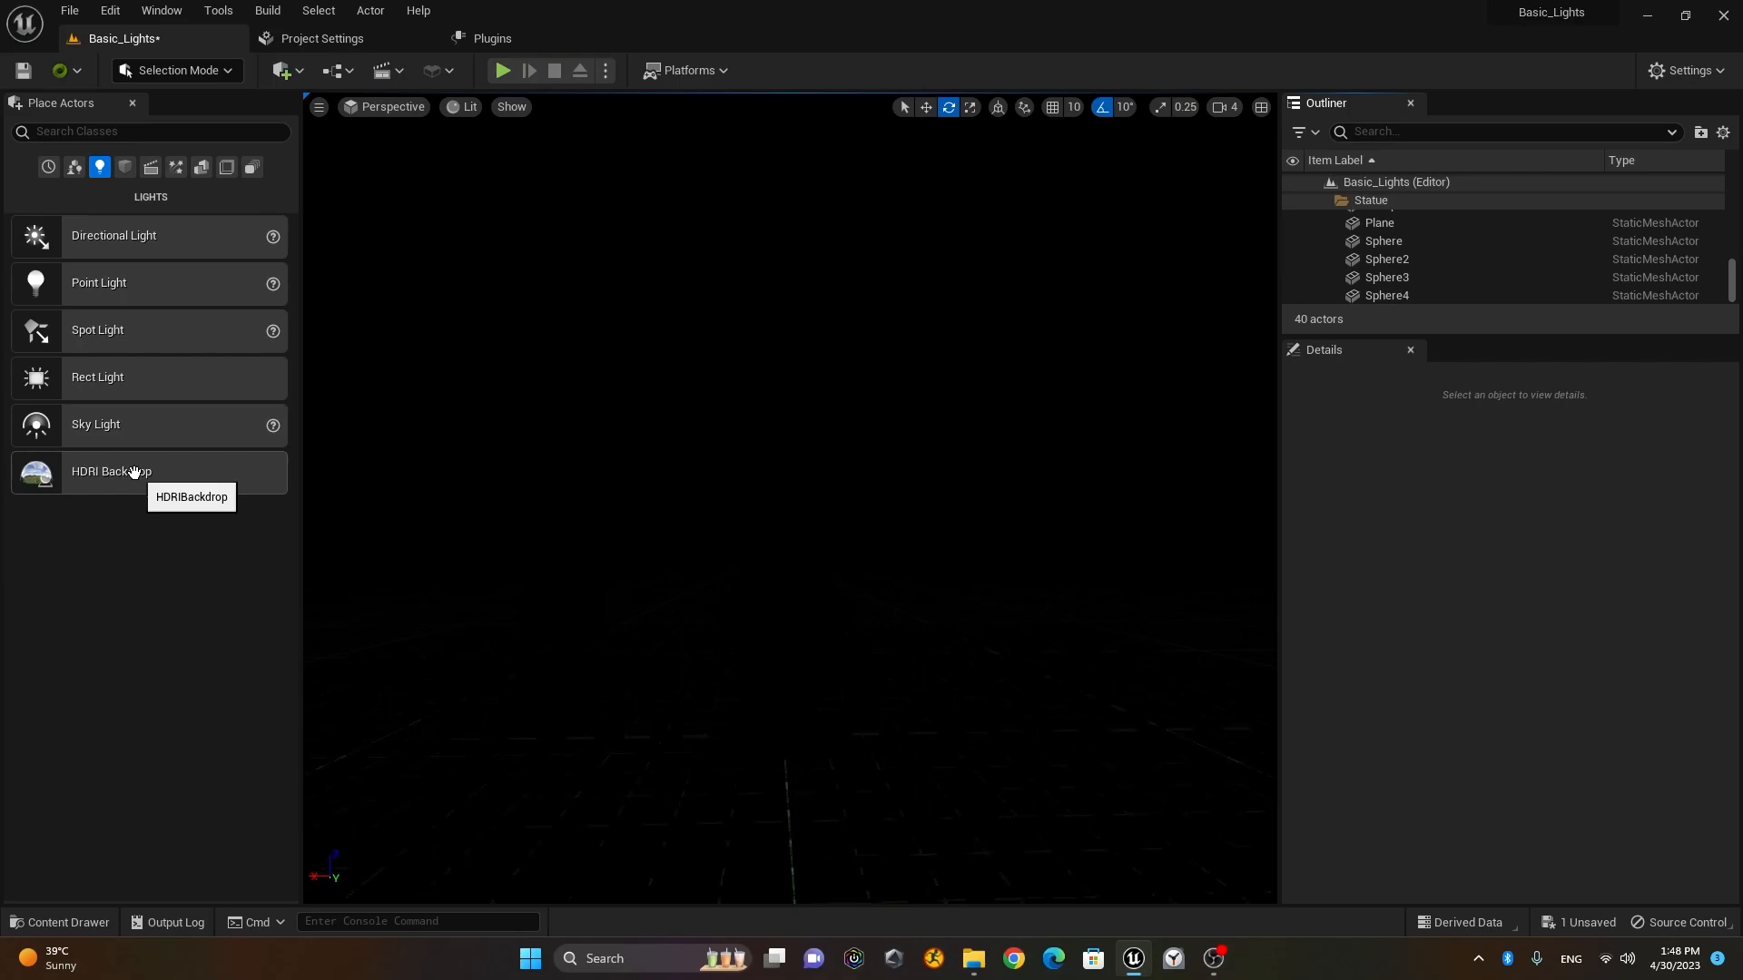
Step: Place an HDRI Backdrop at the statue and view the environment around the statue and chrome sphere
{"action": "left_click_drag", "start_coordinate": [133, 472], "coordinate": [754, 591]}
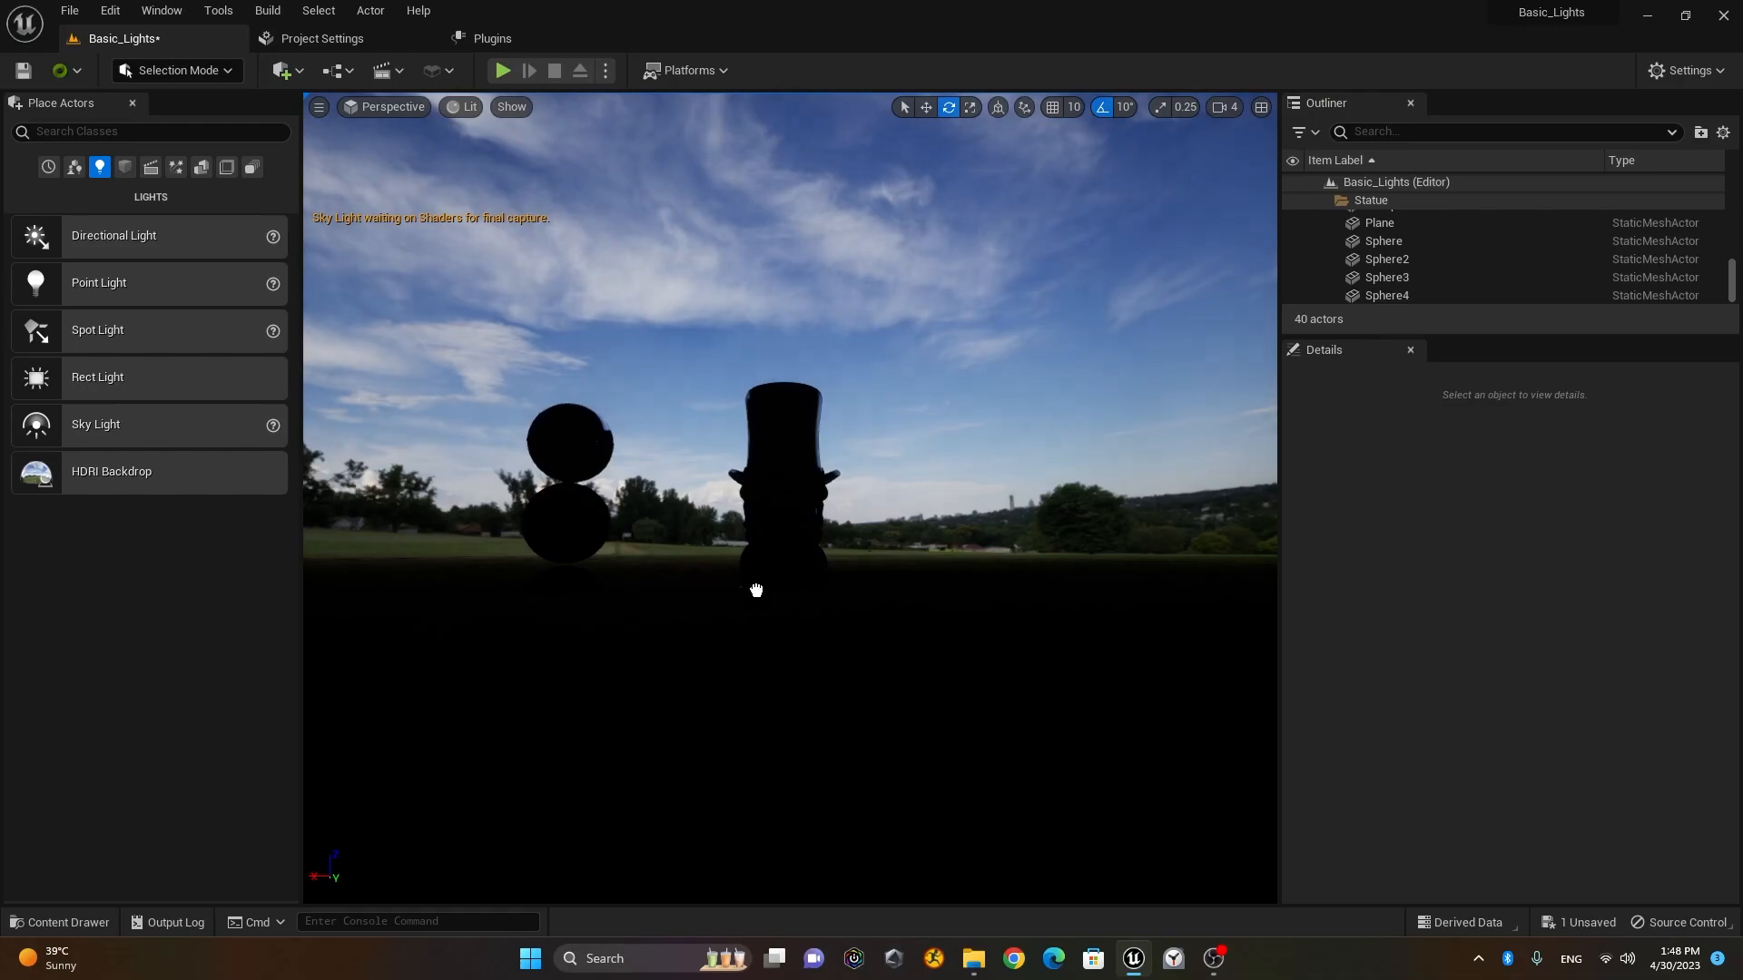
{"action": "mouse_move", "coordinate": [700, 552]}
{"action": "left_mouse_down", "text": "alt"}
{"action": "mouse_move", "coordinate": [799, 576]}
{"action": "mouse_move", "coordinate": [917, 649]}
{"action": "mouse_move", "coordinate": [726, 649]}
{"action": "mouse_move", "coordinate": [699, 517]}
{"action": "mouse_move", "coordinate": [772, 531]}
{"action": "mouse_move", "coordinate": [728, 559]}
{"action": "left_mouse_up", "text": "alt"}
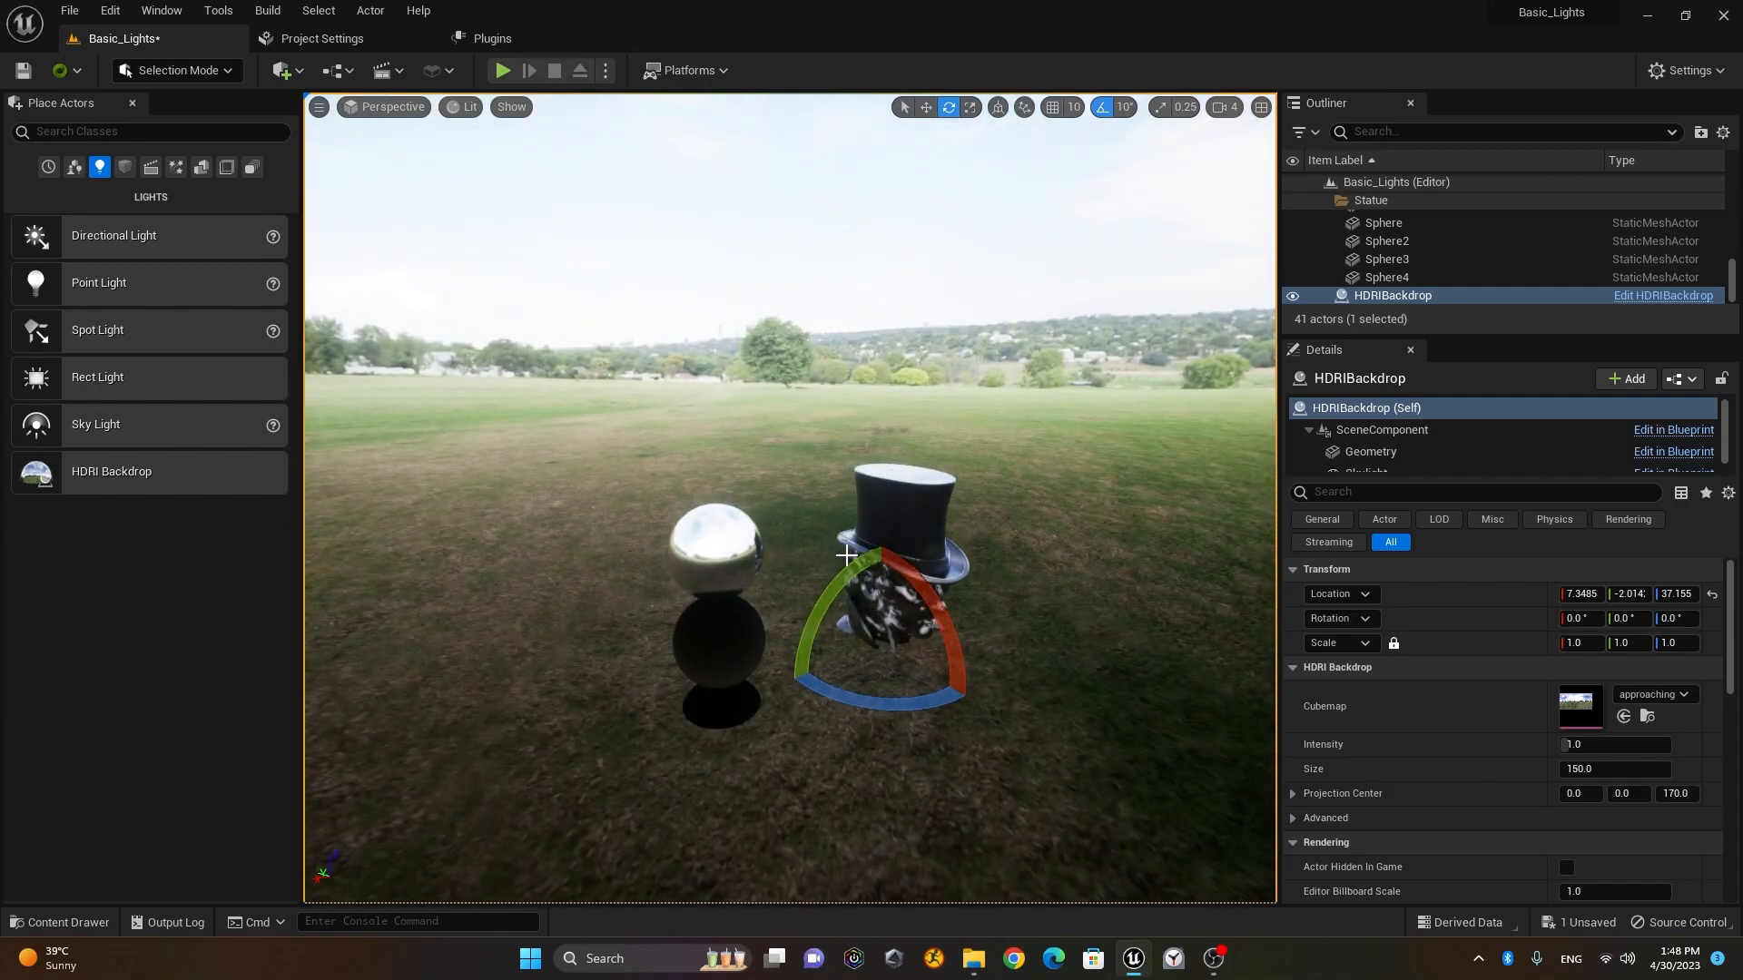
{"action": "left_click_drag", "start_coordinate": [1043, 754], "coordinate": [1008, 712], "text": "alt"}
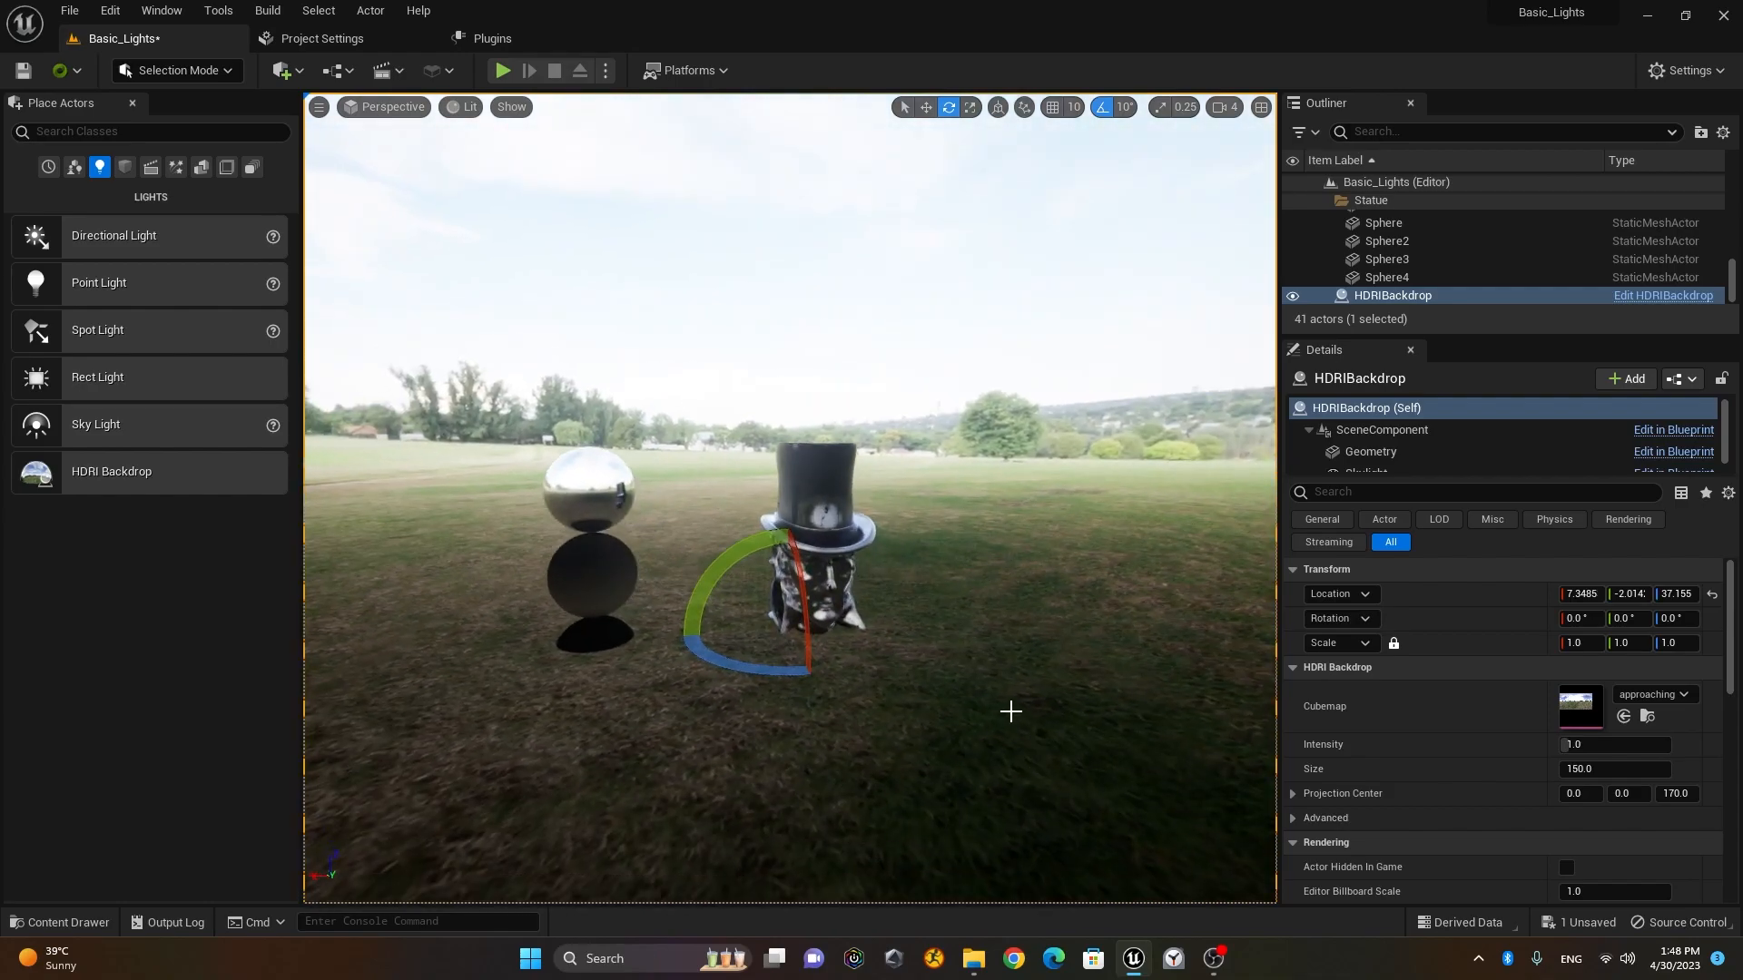
{"action": "right_click_drag", "start_coordinate": [1007, 712], "coordinate": [1058, 712], "text": "alt"}
{"action": "right_click_drag", "start_coordinate": [835, 573], "coordinate": [842, 573], "text": "alt"}
{"action": "mouse_move", "coordinate": [627, 759]}
{"action": "left_mouse_down", "text": "alt"}
{"action": "mouse_move", "coordinate": [654, 758]}
{"action": "mouse_move", "coordinate": [635, 751]}
{"action": "left_mouse_up", "text": "alt"}
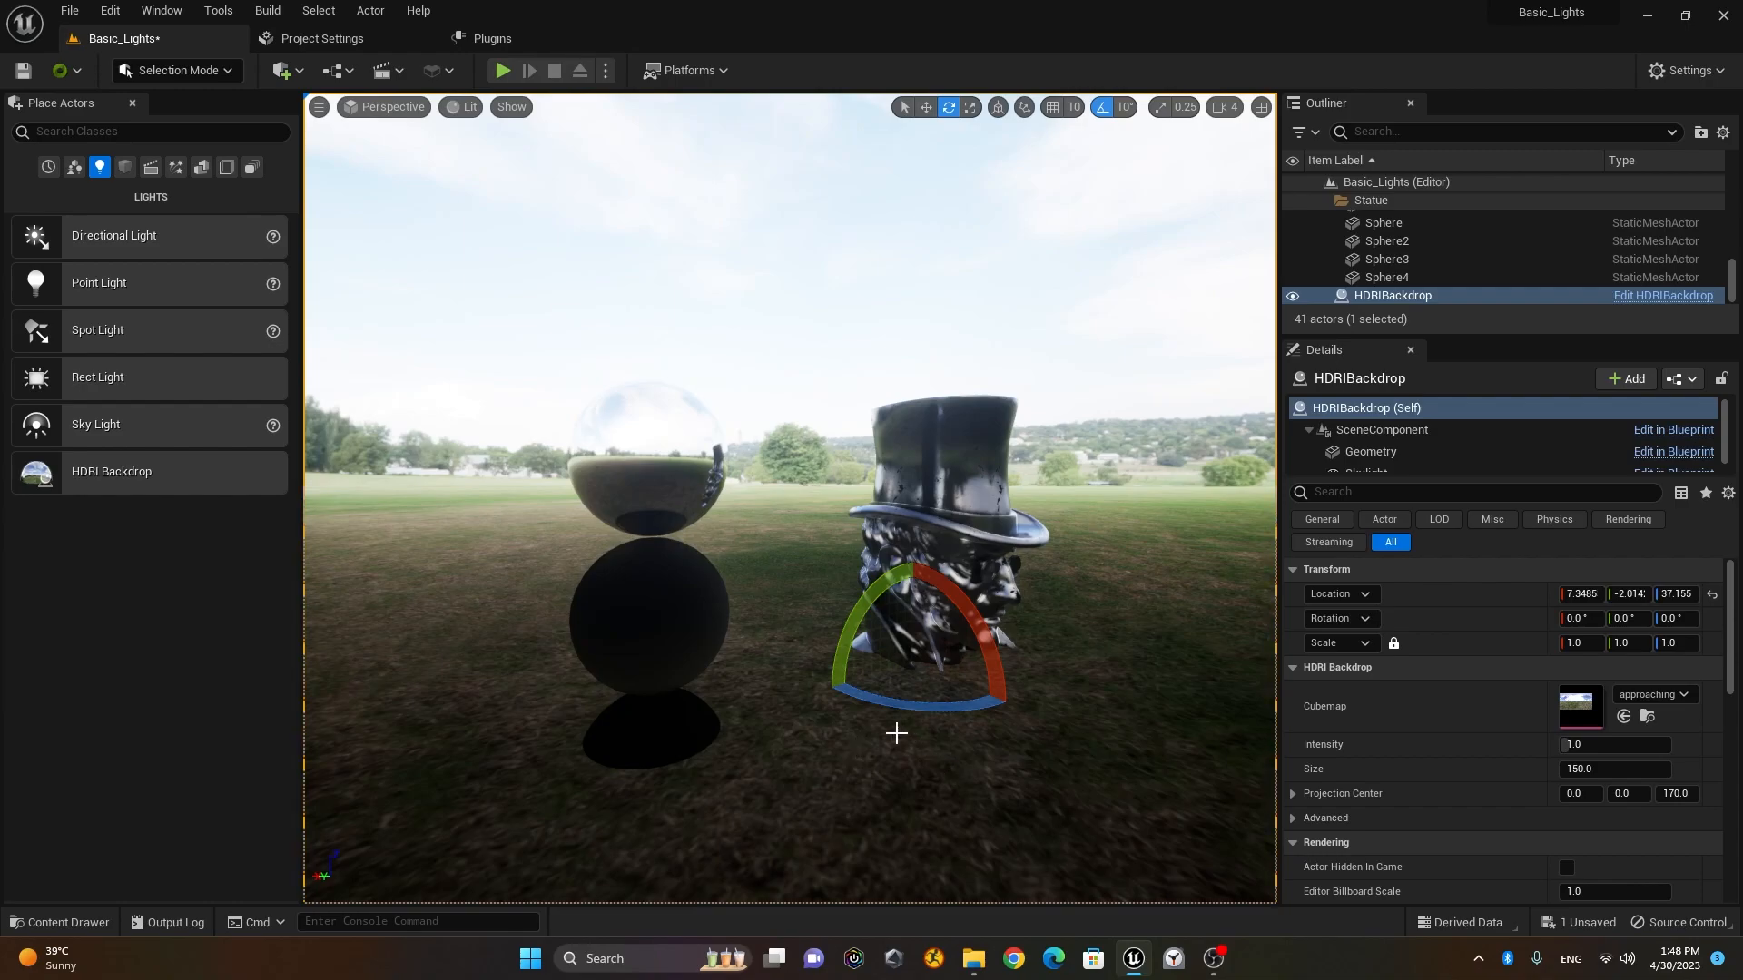
Step: Examine the whole HDRI backdrop dome and its projection center from outside at several distances
{"action": "key", "text": "f"}
{"action": "scroll", "coordinate": [850, 581], "scroll_direction": "down", "scroll_amount": 10}
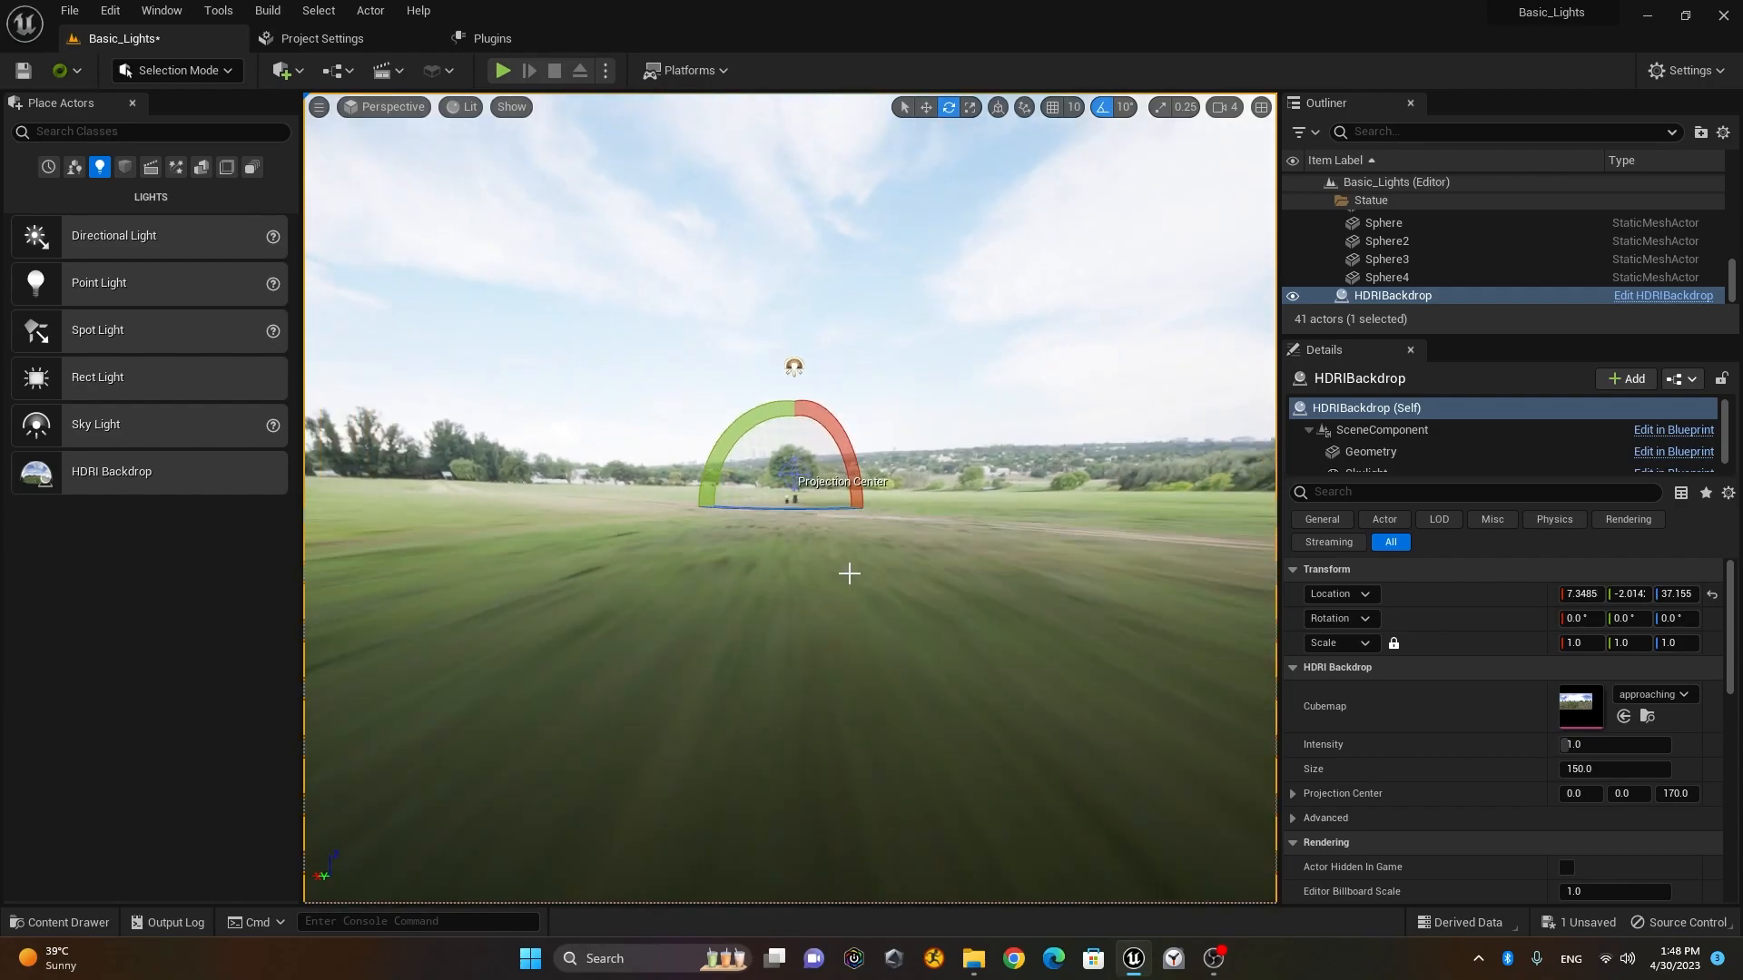
{"action": "left_click_drag", "start_coordinate": [850, 581], "coordinate": [855, 660], "text": "alt"}
{"action": "right_click_drag", "start_coordinate": [990, 661], "coordinate": [1054, 664], "text": "alt"}
{"action": "left_click_drag", "start_coordinate": [1054, 664], "coordinate": [1054, 575], "text": "alt"}
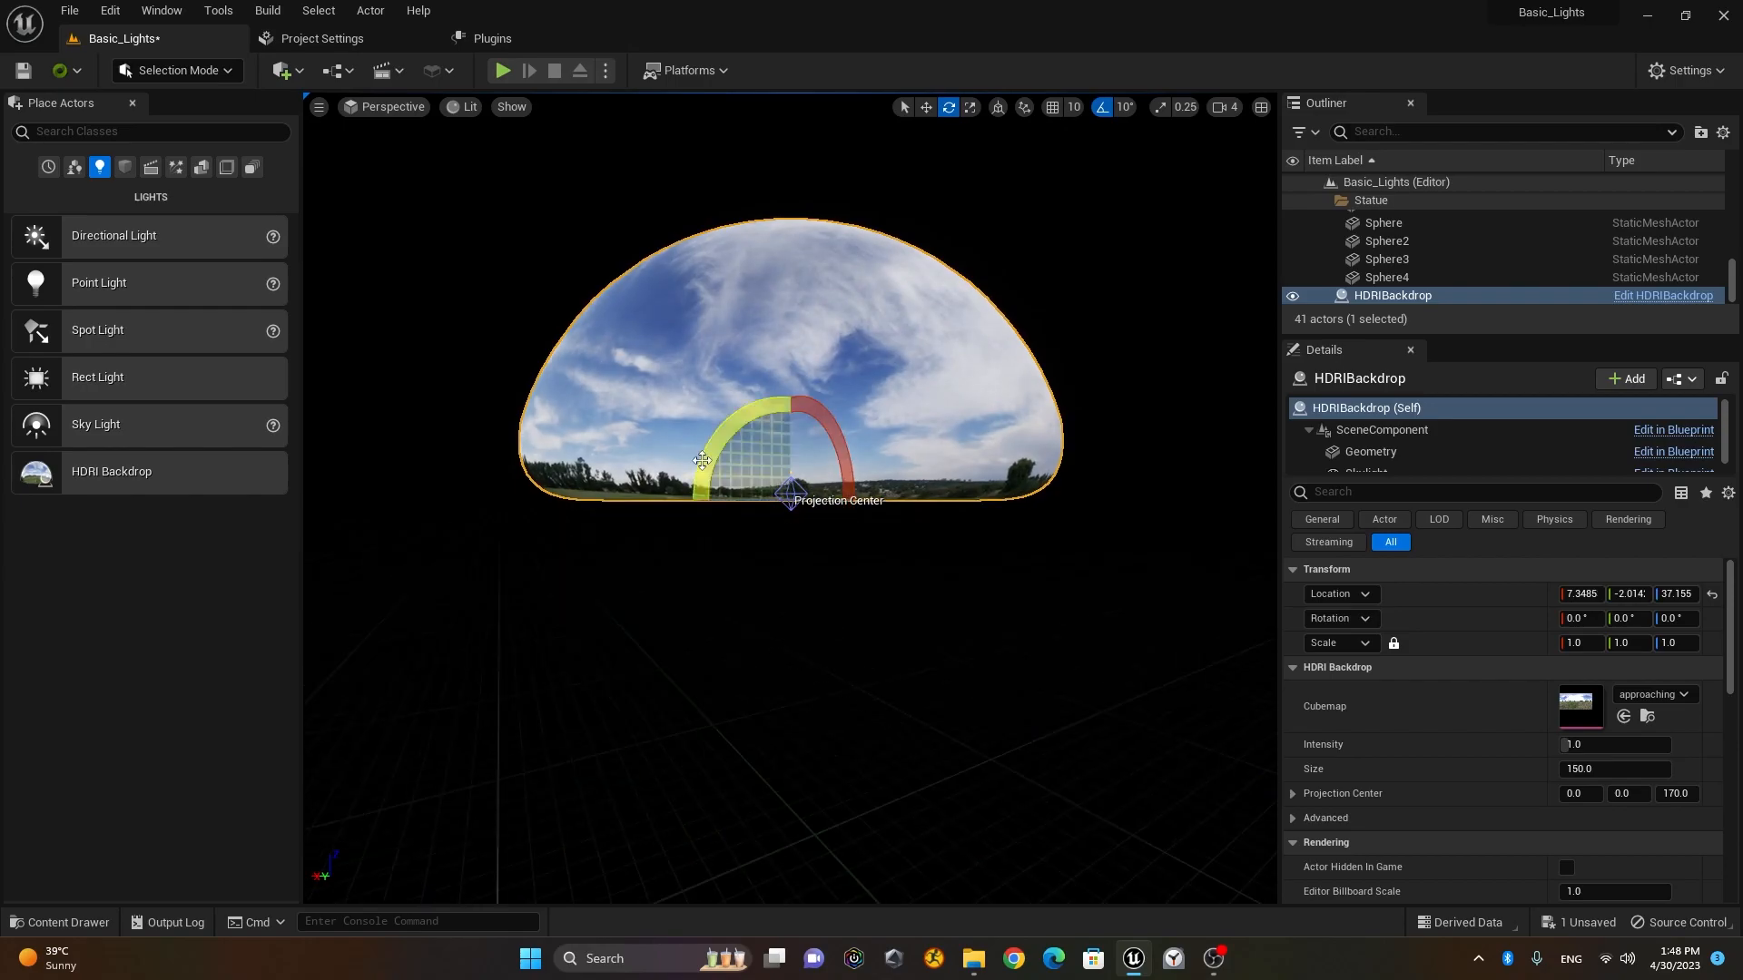
{"action": "scroll", "coordinate": [806, 511], "scroll_direction": "up", "scroll_amount": 3}
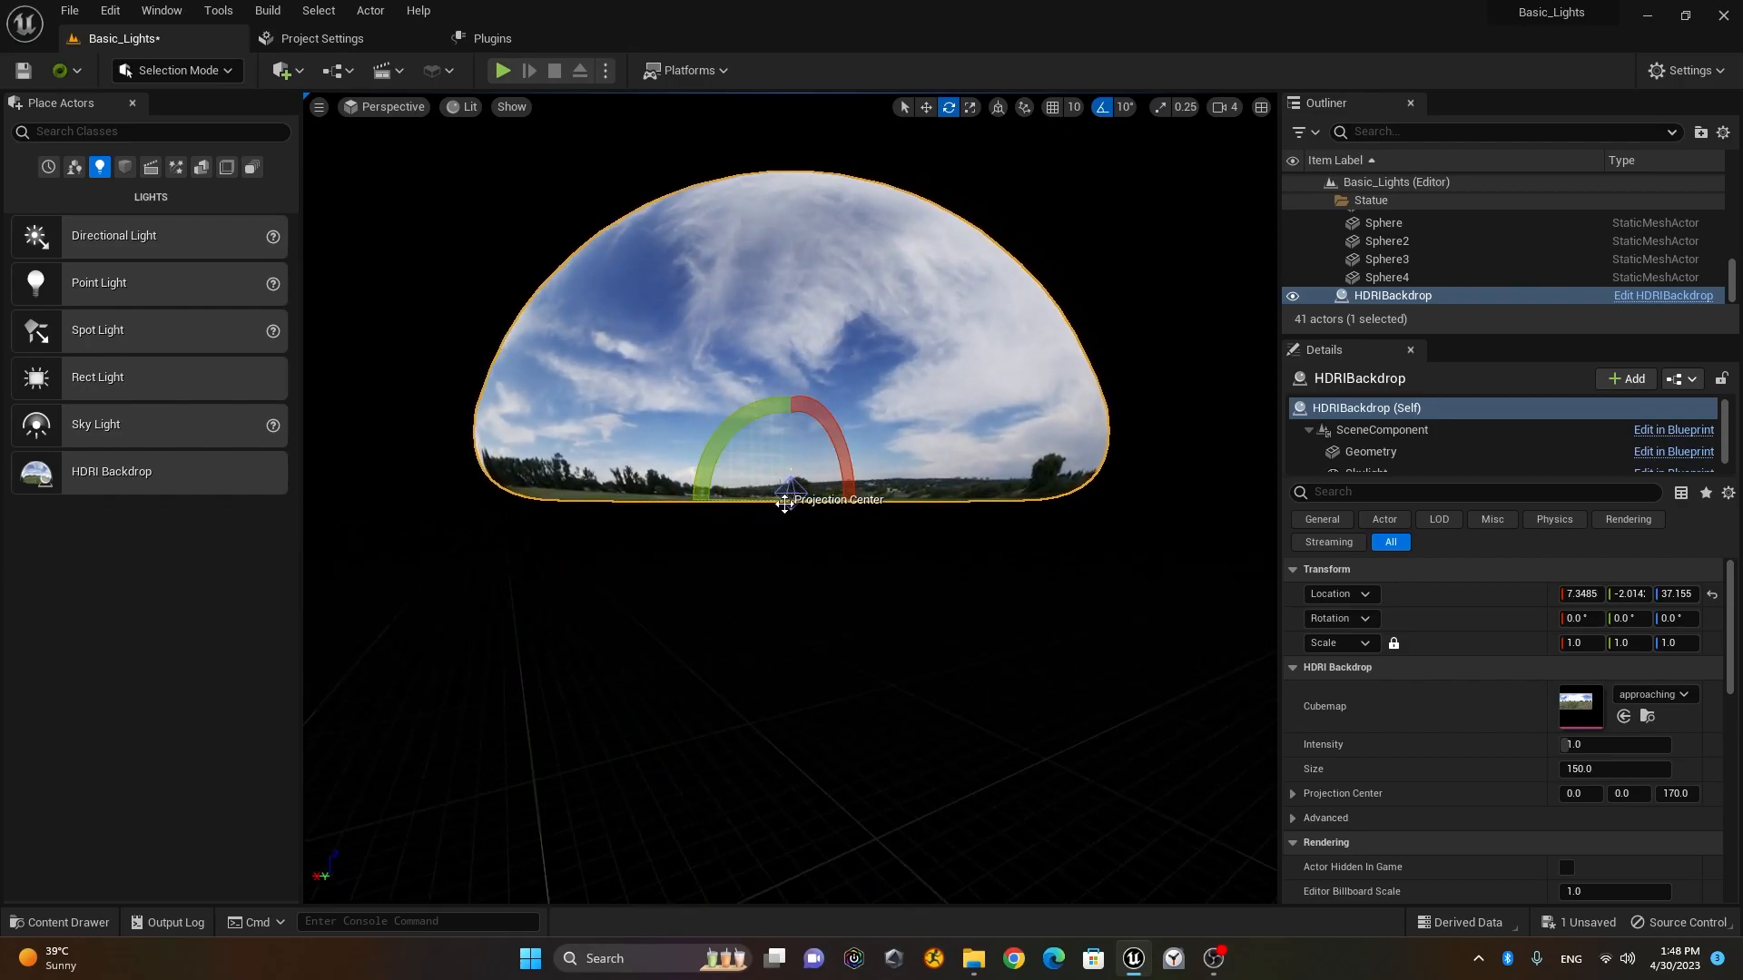
{"action": "scroll", "coordinate": [1414, 261], "scroll_direction": "up", "scroll_amount": 3}
{"action": "scroll", "coordinate": [1415, 259], "scroll_direction": "down", "scroll_amount": 3}
Step: Focus on the chrome sphere Sphere4 and view it beside the statue inside the backdrop
{"action": "left_click", "coordinate": [1416, 278]}
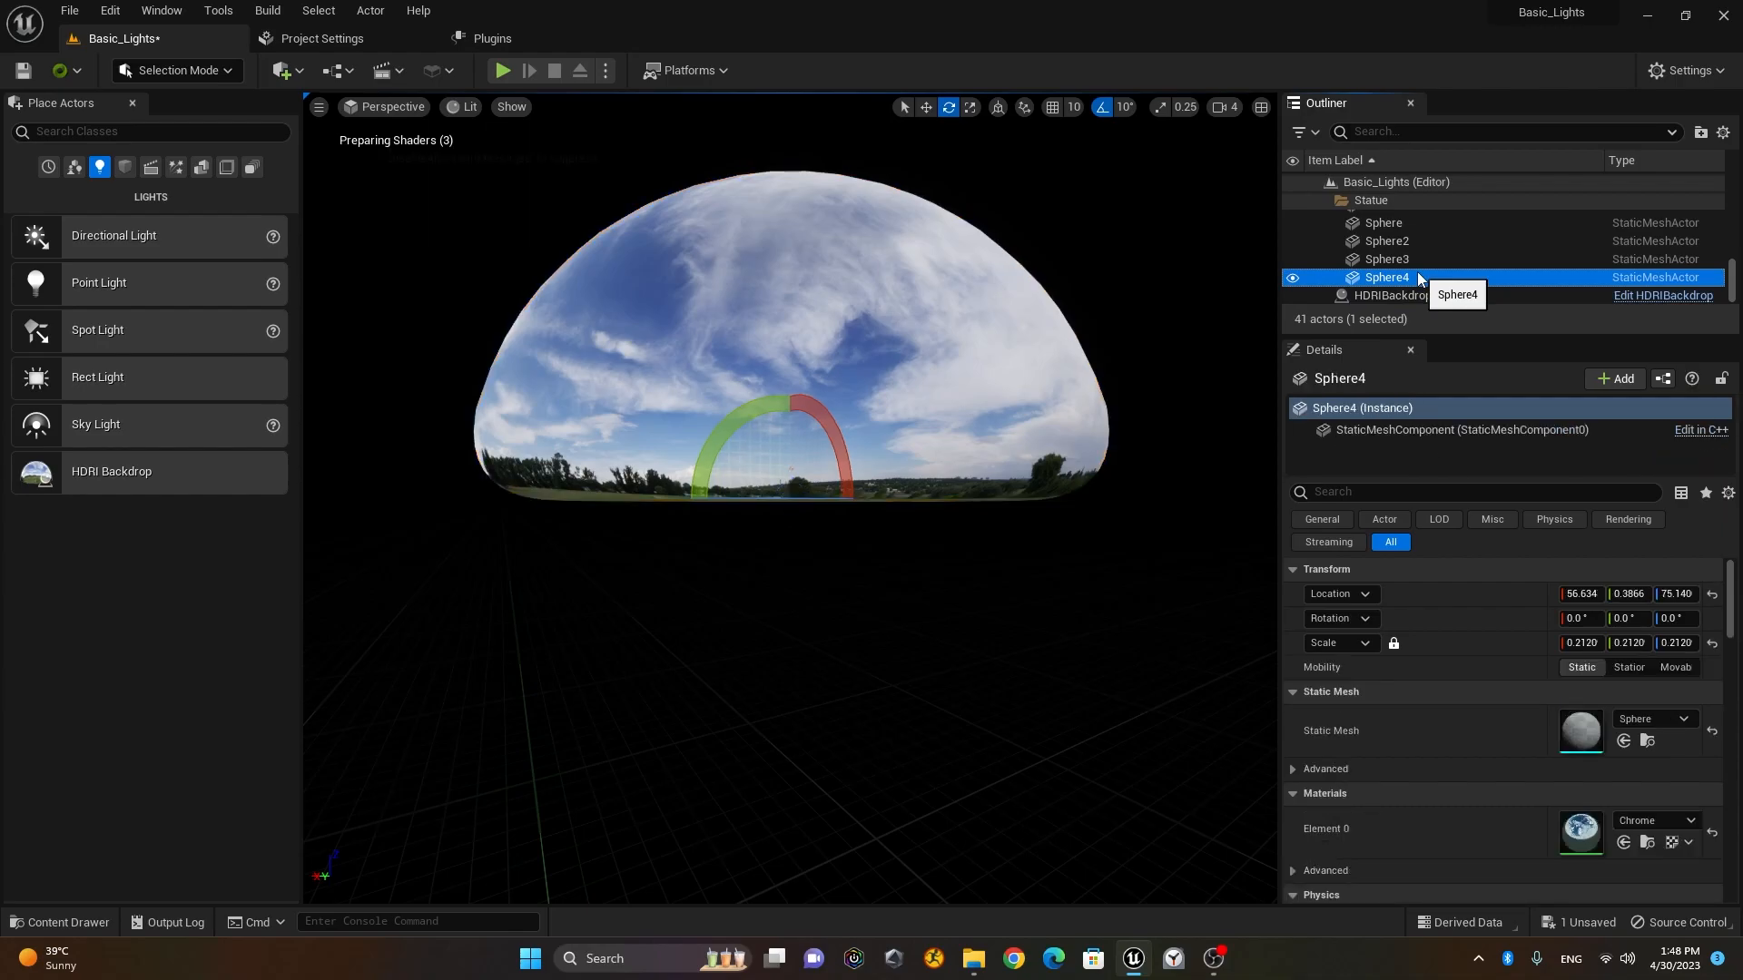
{"action": "double_click", "coordinate": [1418, 280]}
{"action": "scroll", "coordinate": [1026, 493], "scroll_direction": "down", "scroll_amount": 5}
{"action": "right_click_drag", "start_coordinate": [1026, 493], "coordinate": [1066, 556]}
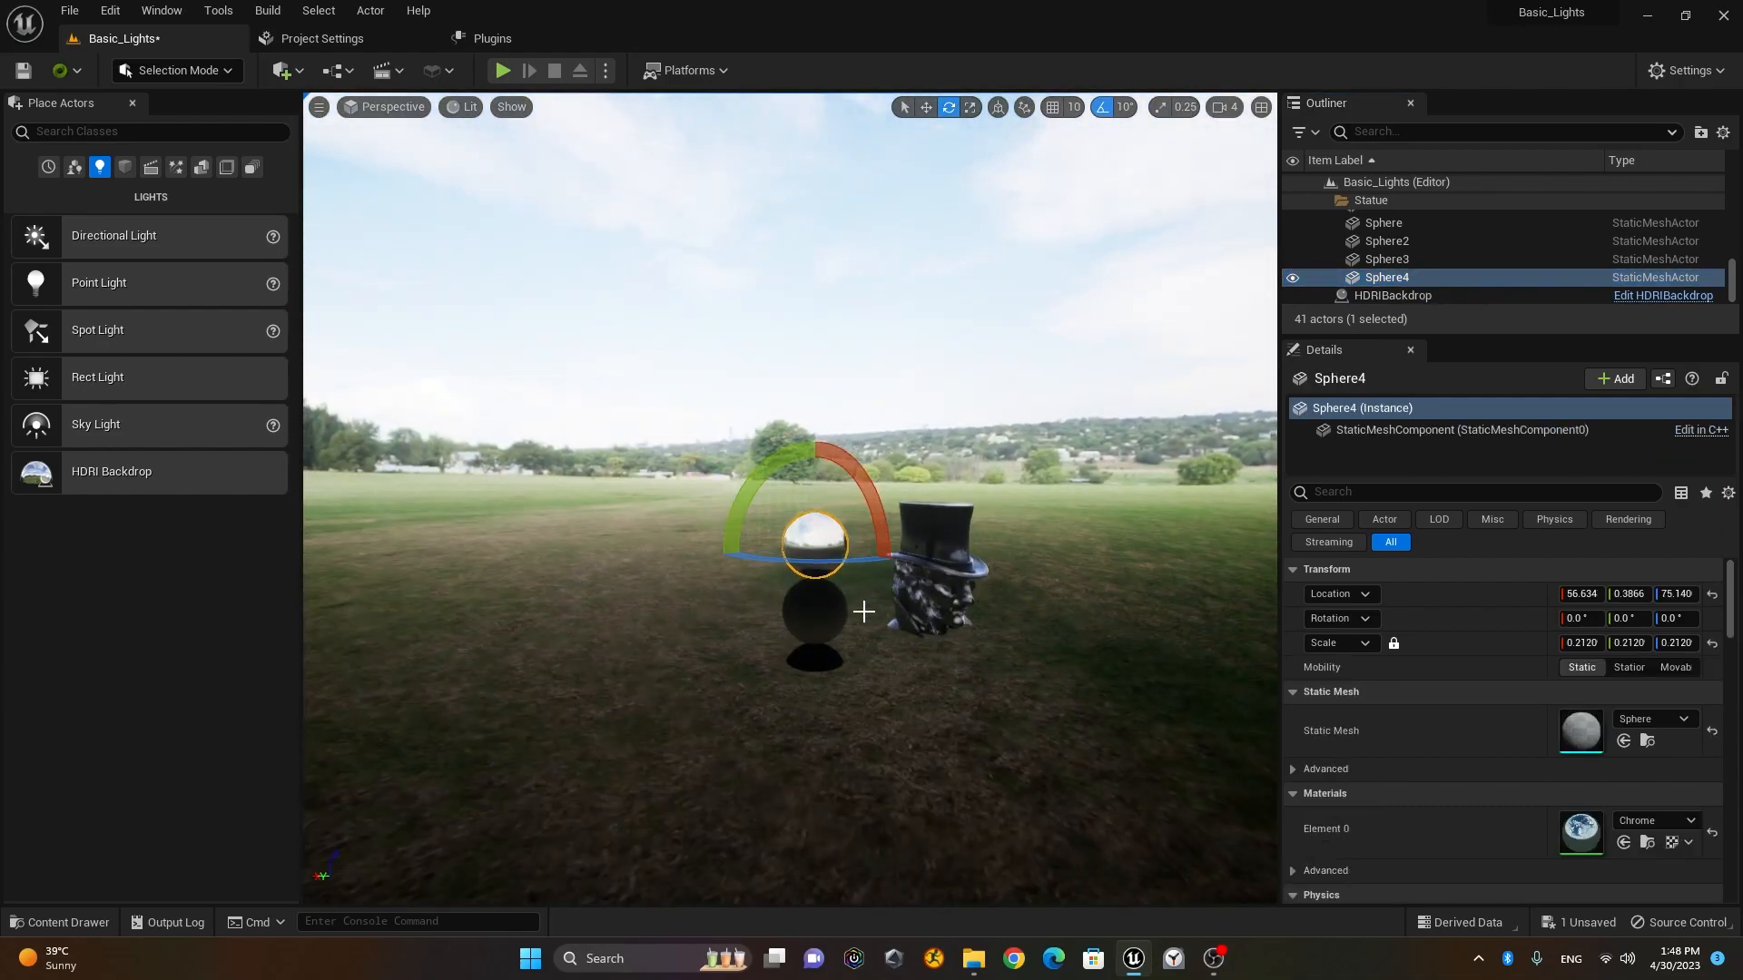
Step: Lower the HDRI backdrop along Z to about -0.18 so the statue's floor shows above the projected ground
{"action": "left_click_drag", "start_coordinate": [919, 707], "coordinate": [907, 710], "text": "alt"}
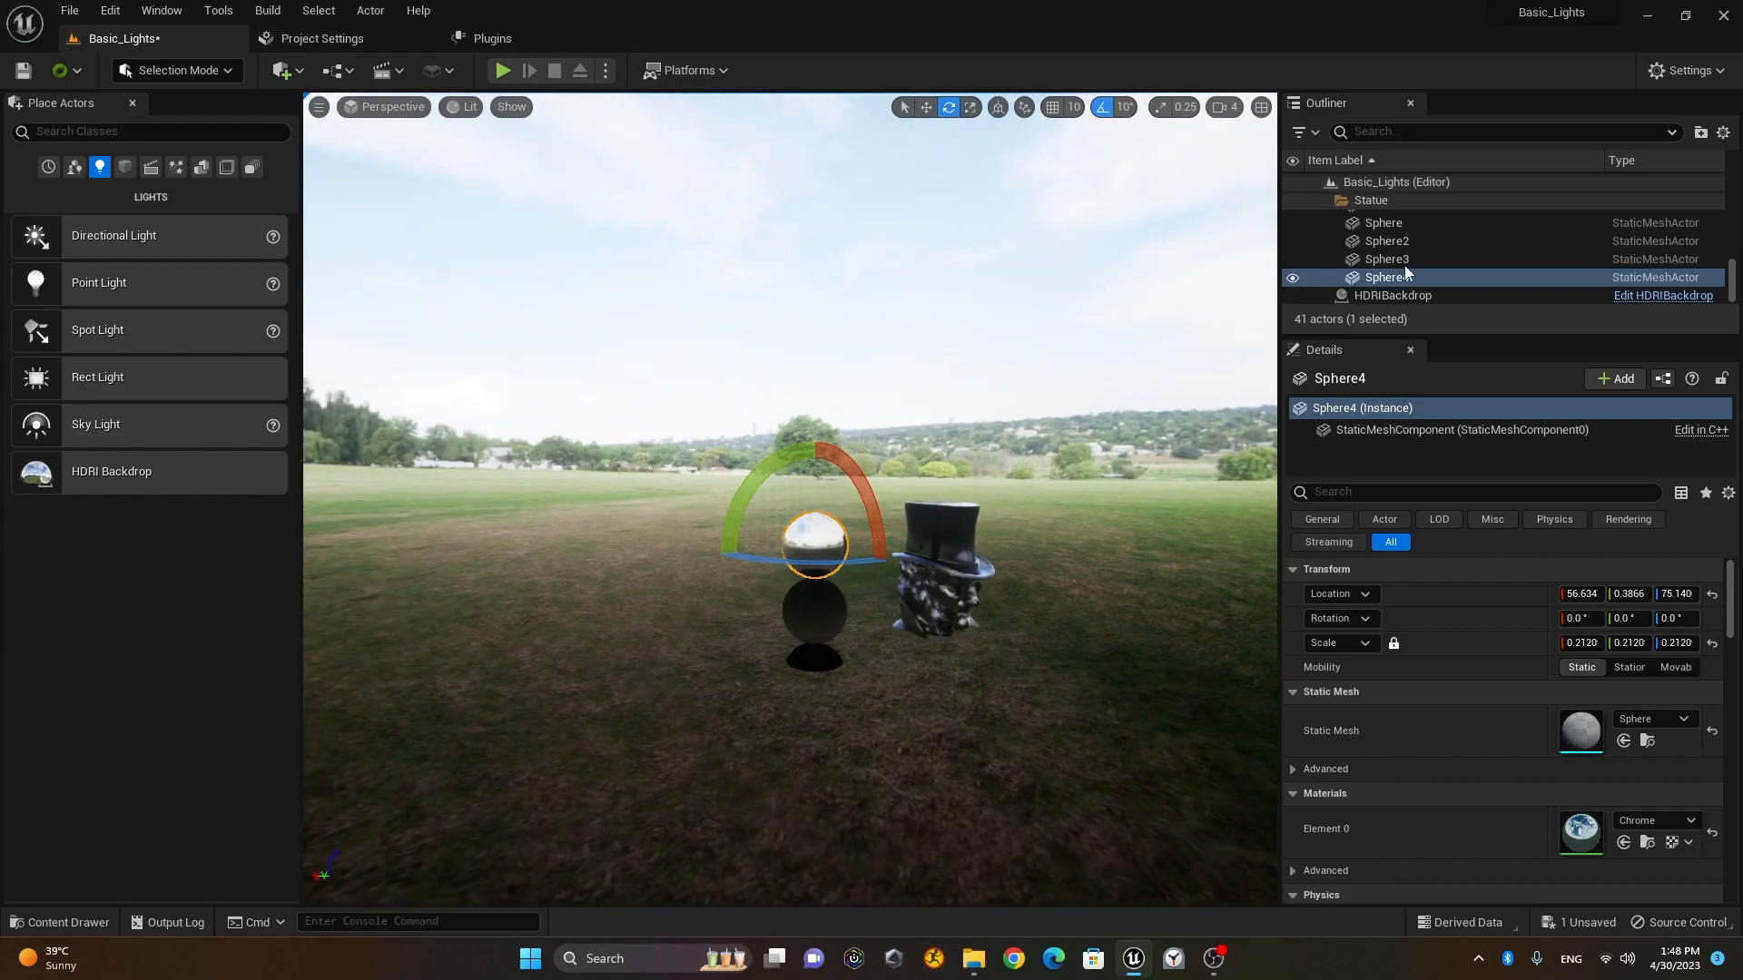
{"action": "left_click", "coordinate": [1421, 295]}
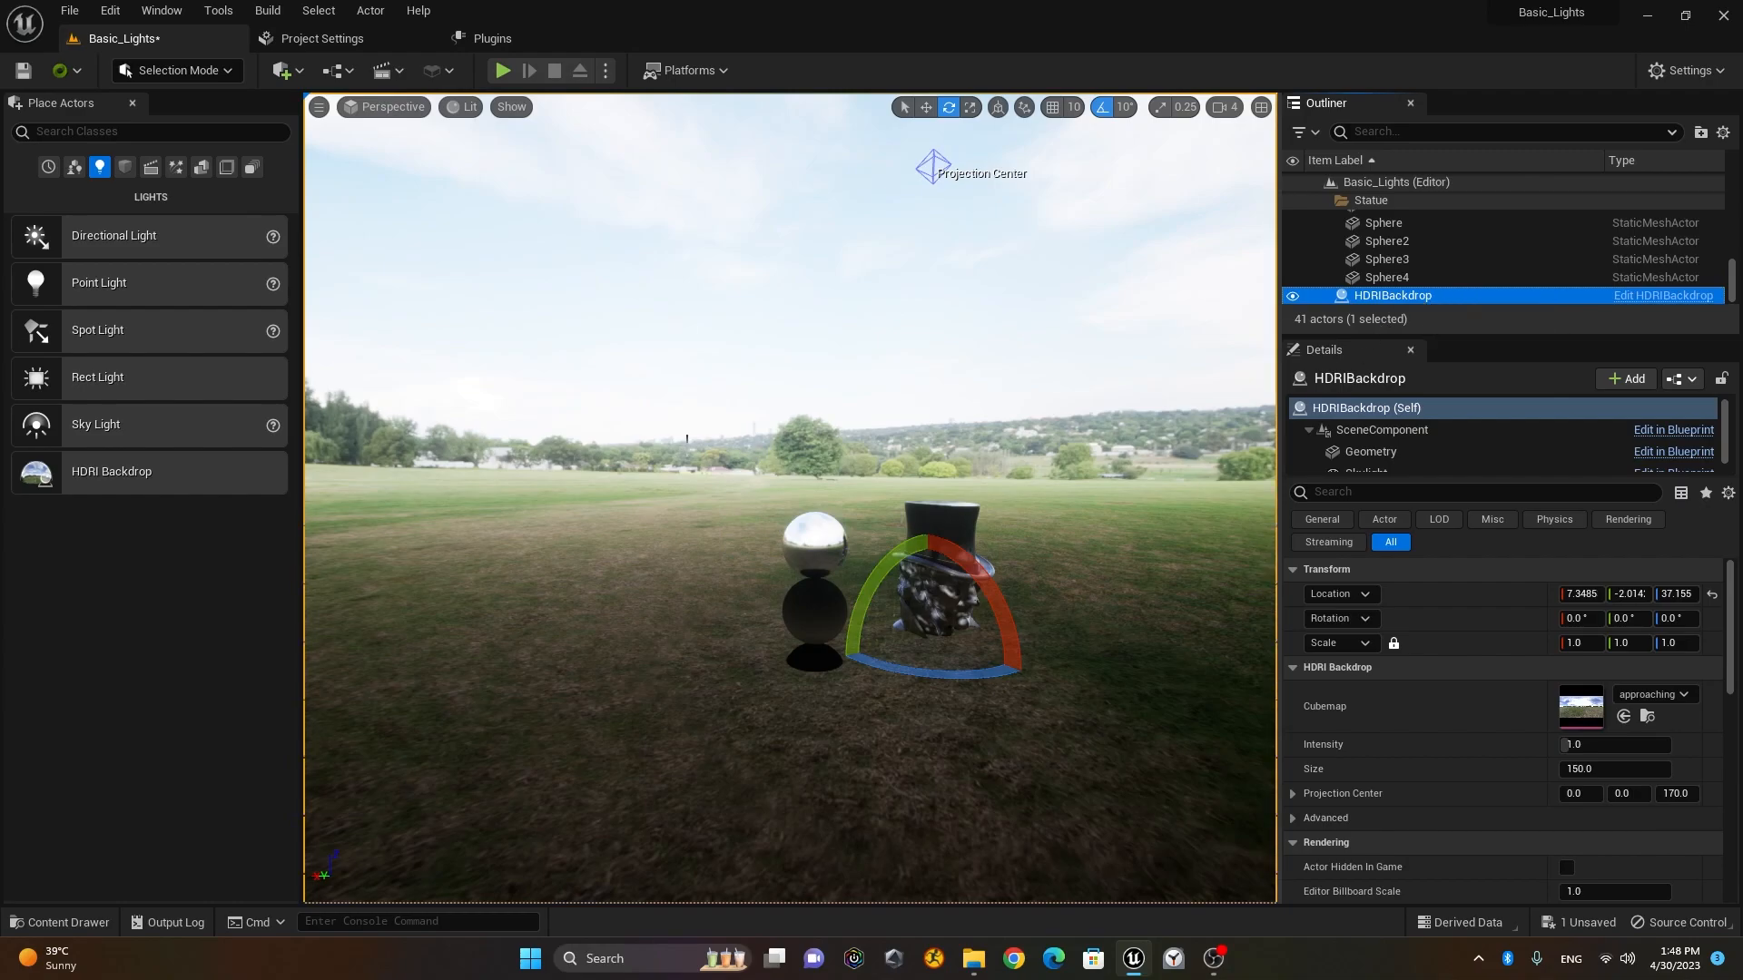
{"action": "left_click", "coordinate": [926, 107]}
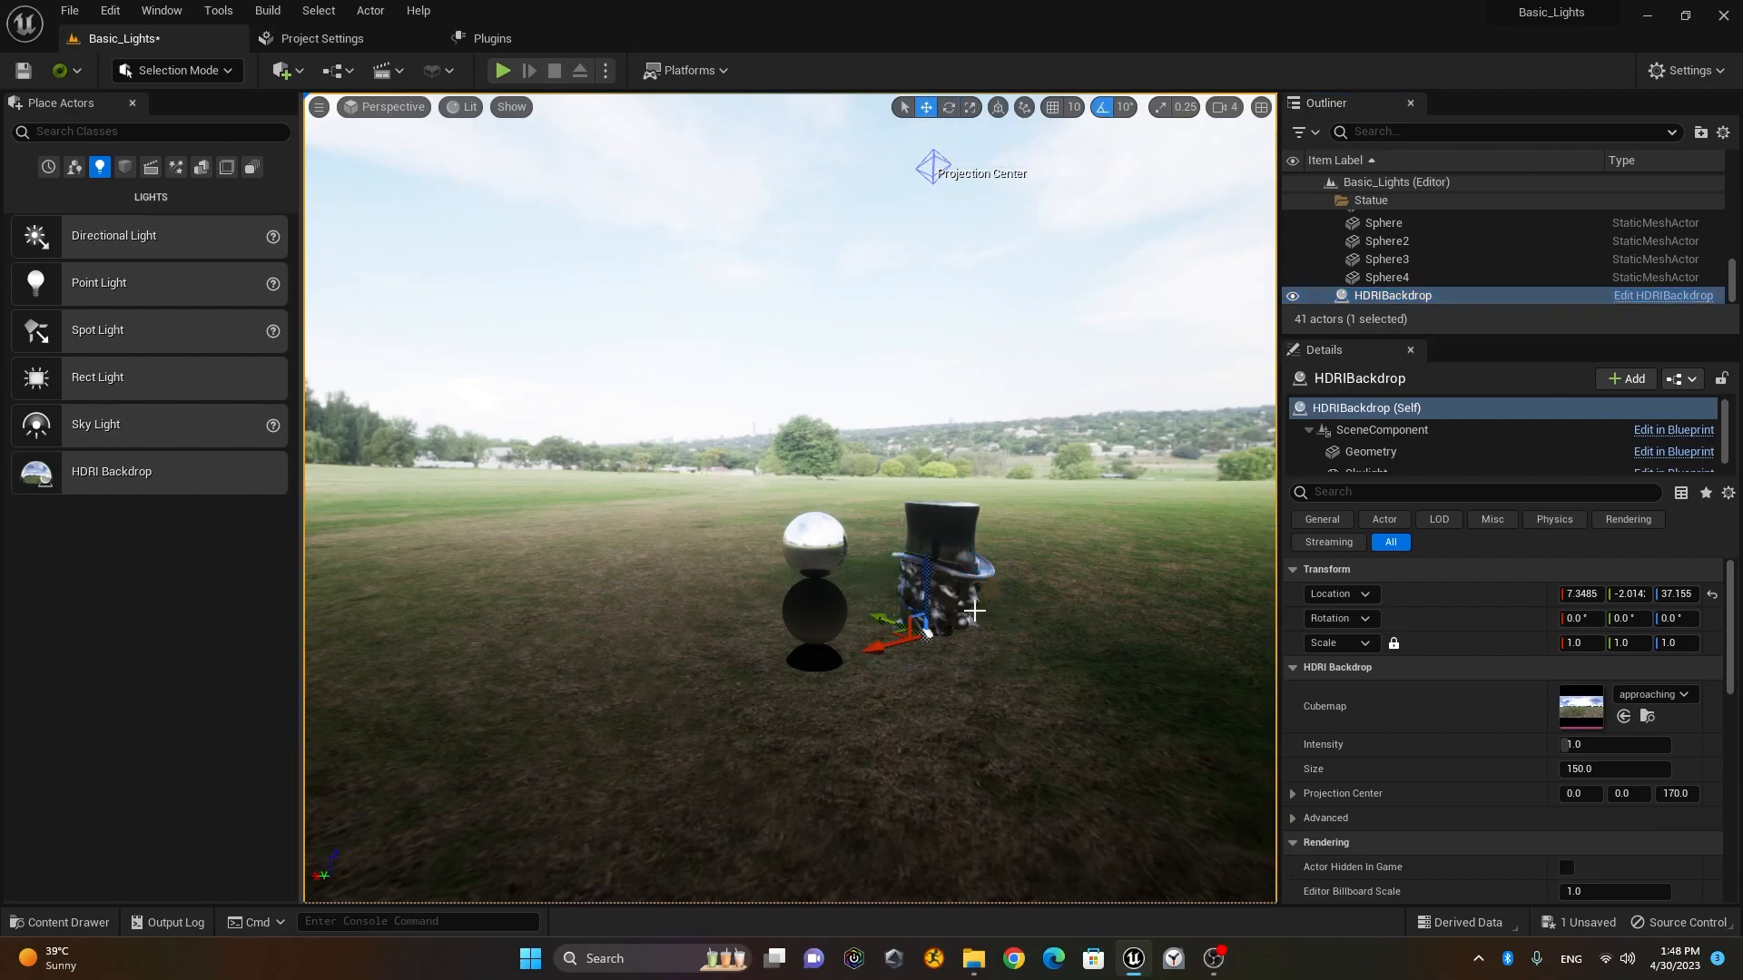
{"action": "left_click_drag", "start_coordinate": [927, 574], "coordinate": [951, 669]}
{"action": "left_click_drag", "start_coordinate": [1112, 701], "coordinate": [1071, 647], "text": "alt"}
{"action": "middle_click_drag", "start_coordinate": [1111, 701], "coordinate": [1176, 731]}
{"action": "scroll", "coordinate": [911, 700], "scroll_direction": "down", "scroll_amount": 3}
{"action": "left_click_drag", "start_coordinate": [911, 700], "coordinate": [922, 768], "text": "alt"}
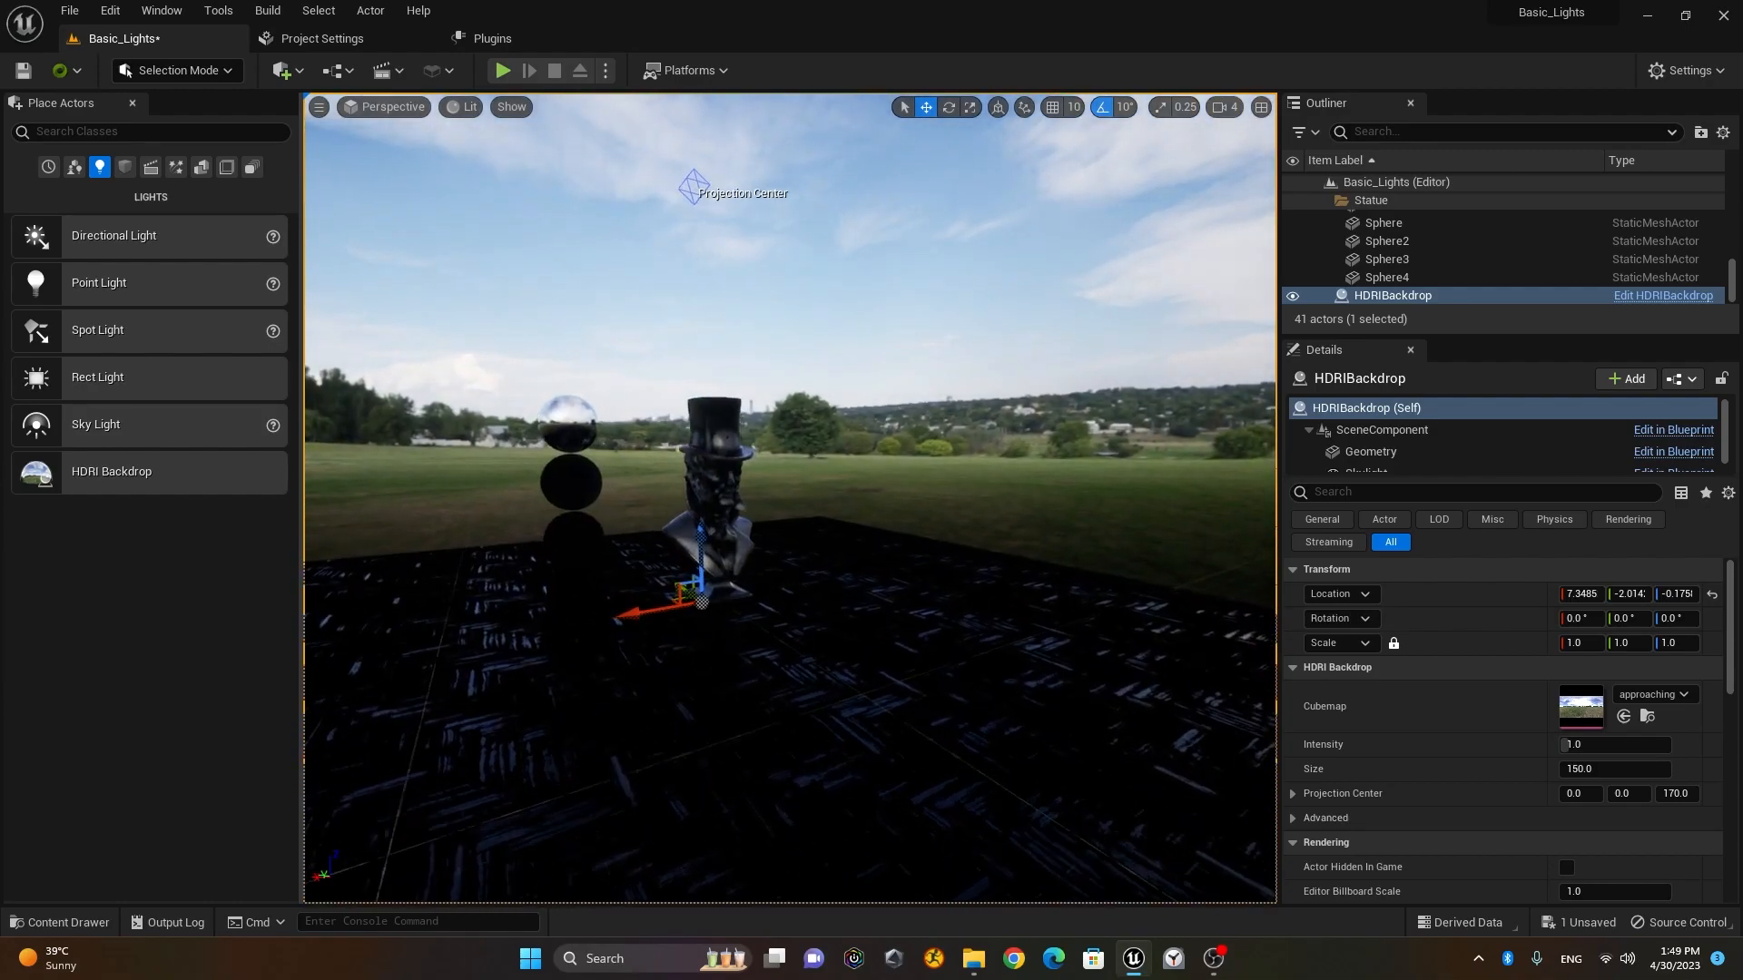
{"action": "mouse_move", "coordinate": [871, 645]}
{"action": "right_mouse_down"}
{"action": "mouse_move", "coordinate": [875, 667]}
{"action": "mouse_move", "coordinate": [862, 647]}
{"action": "right_mouse_up"}
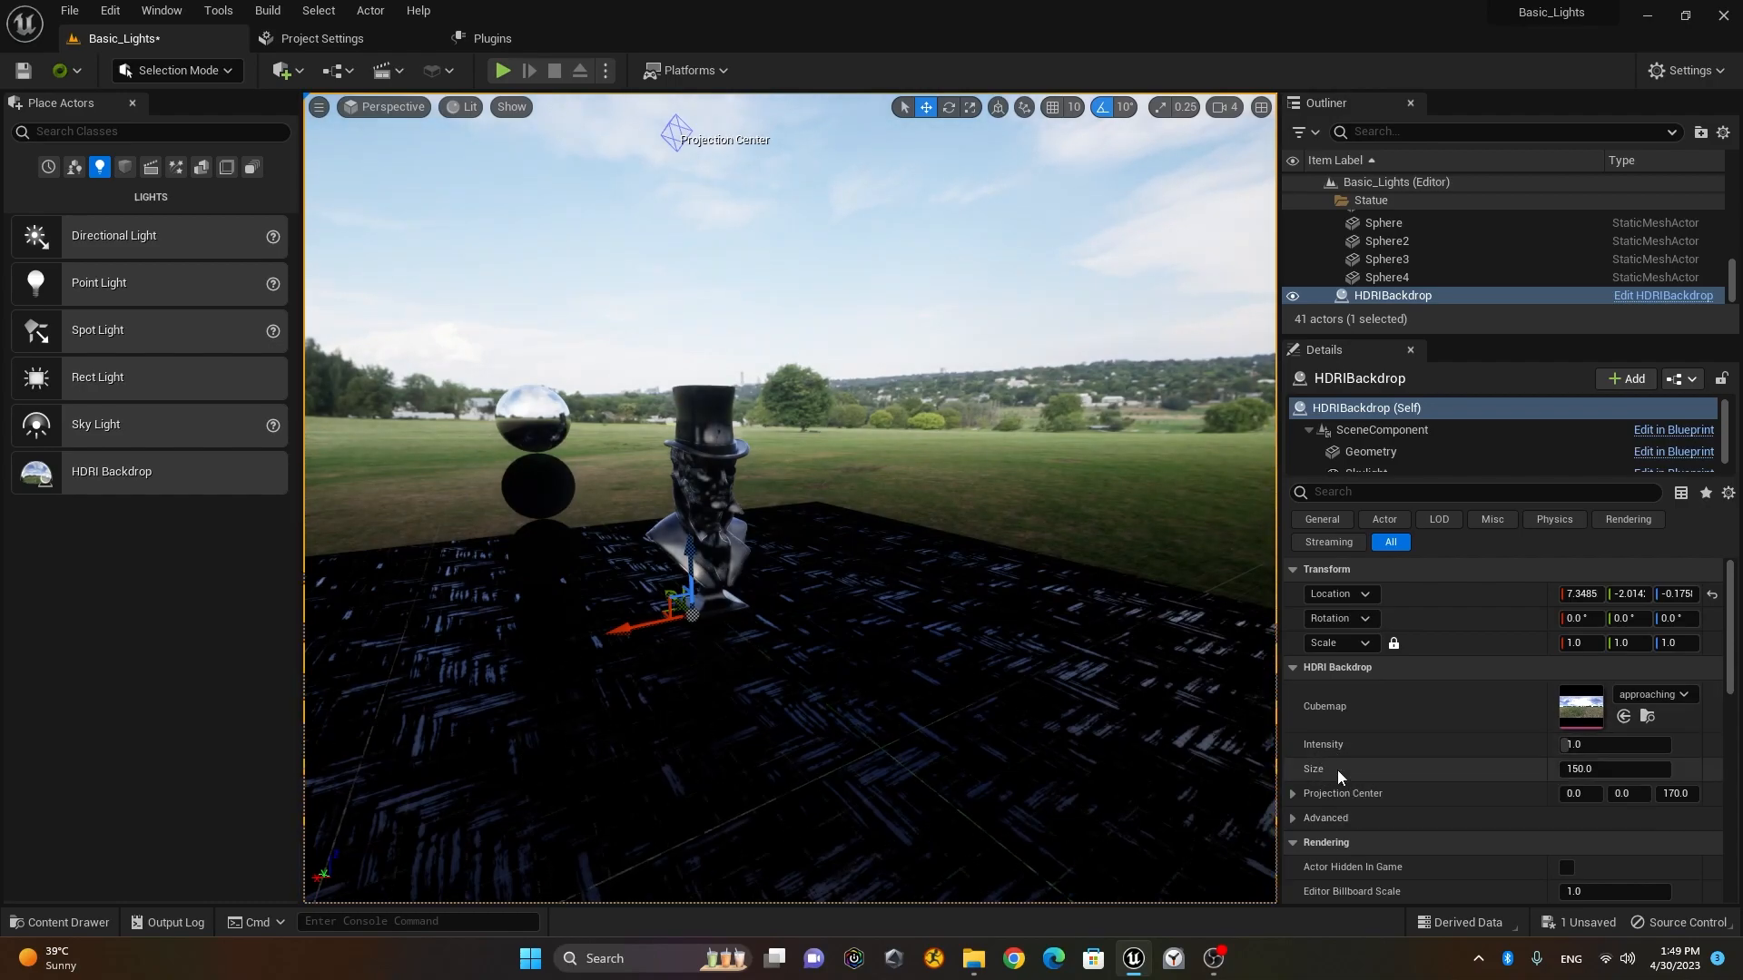
Step: Examine the full extent of the HDRI backdrop dome from outside
{"action": "left_click", "coordinate": [1617, 769]}
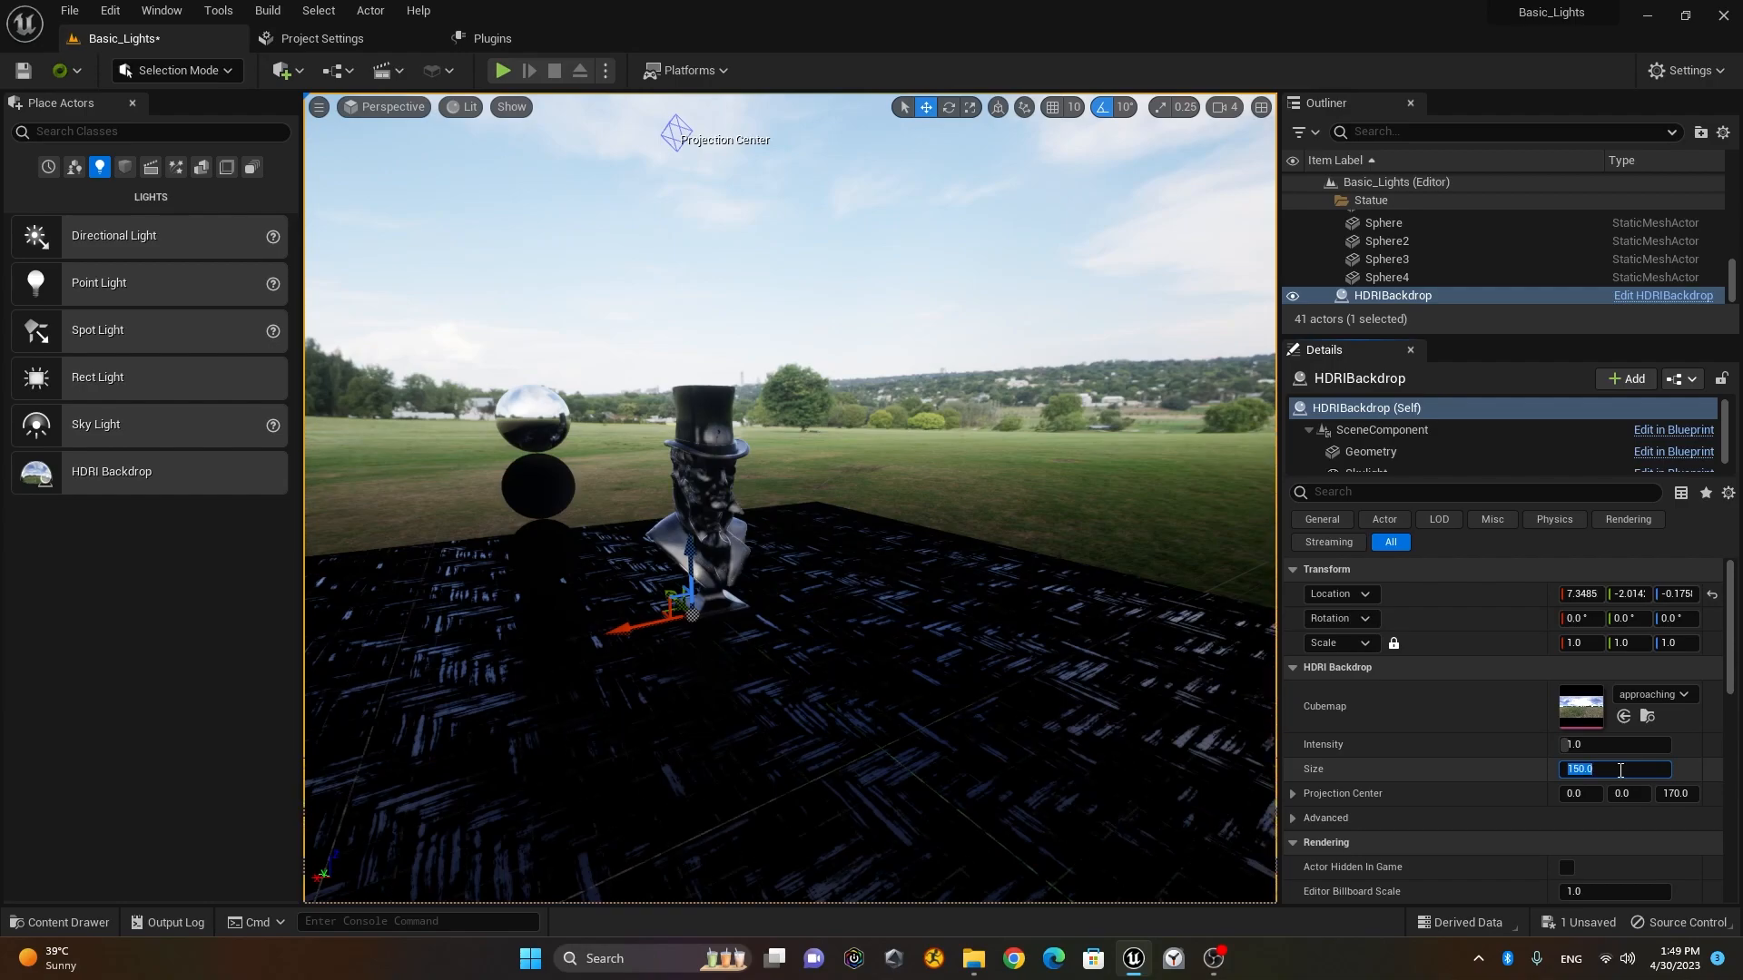
{"action": "scroll", "coordinate": [773, 479], "scroll_direction": "down", "scroll_amount": 15}
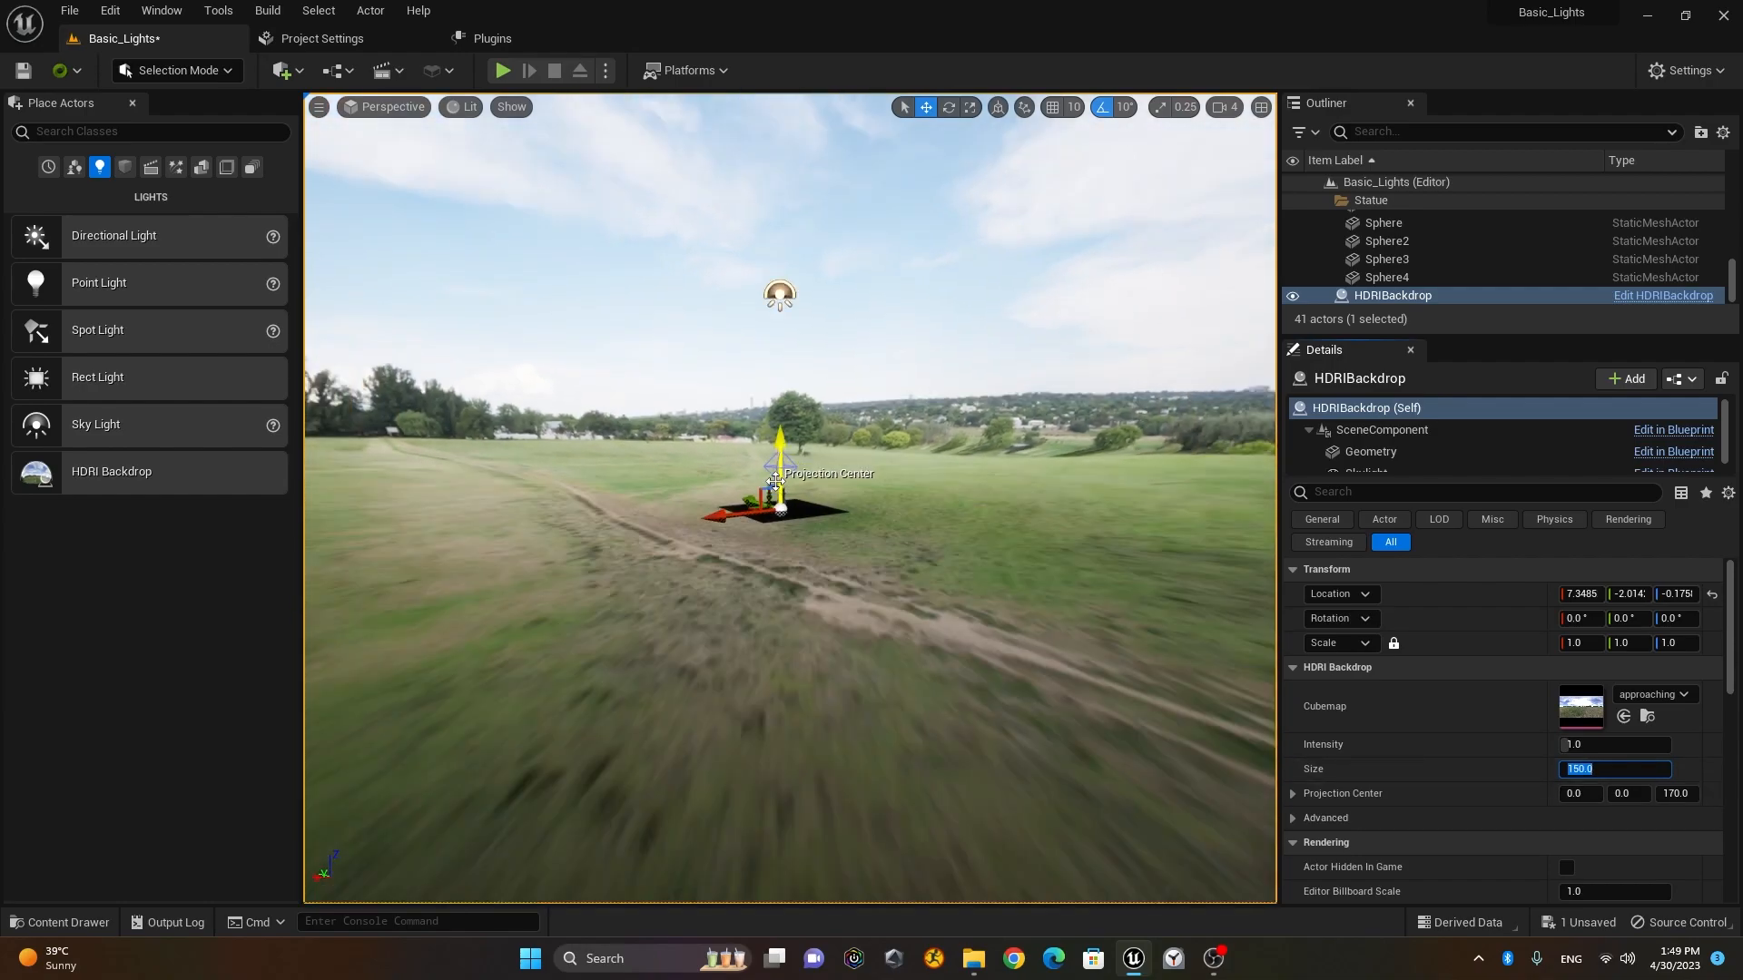
{"action": "scroll", "coordinate": [774, 480], "scroll_direction": "down", "scroll_amount": 6}
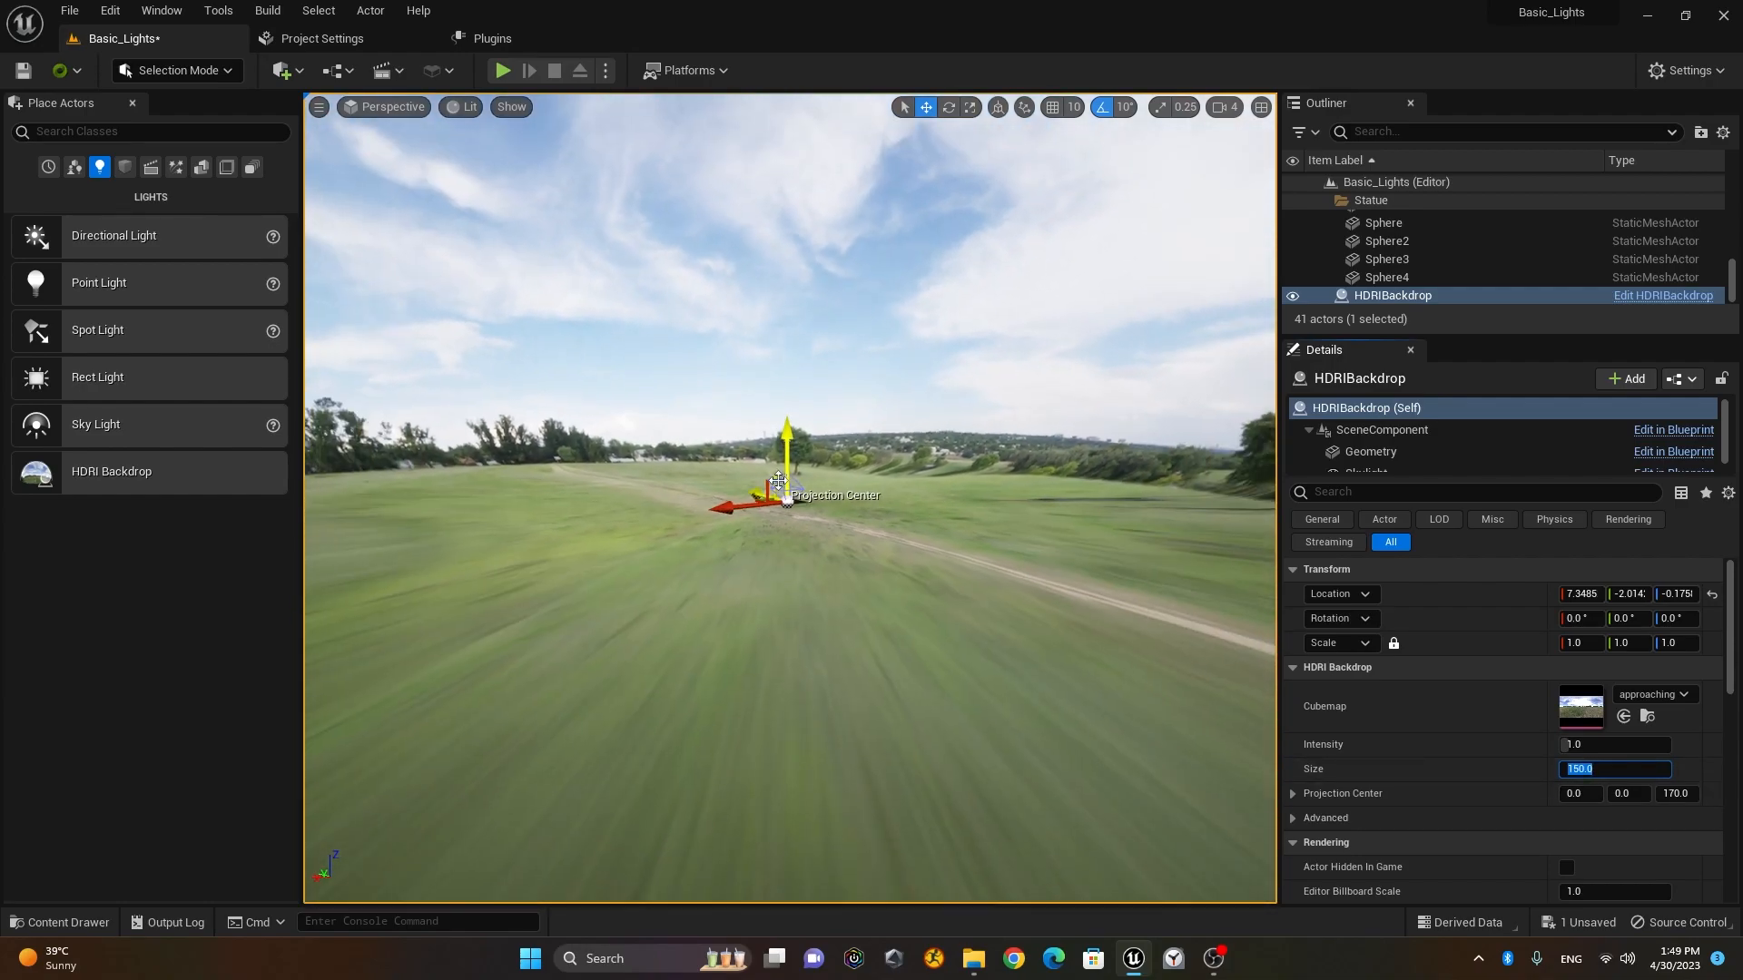
{"action": "scroll", "coordinate": [773, 479], "scroll_direction": "down", "scroll_amount": 8}
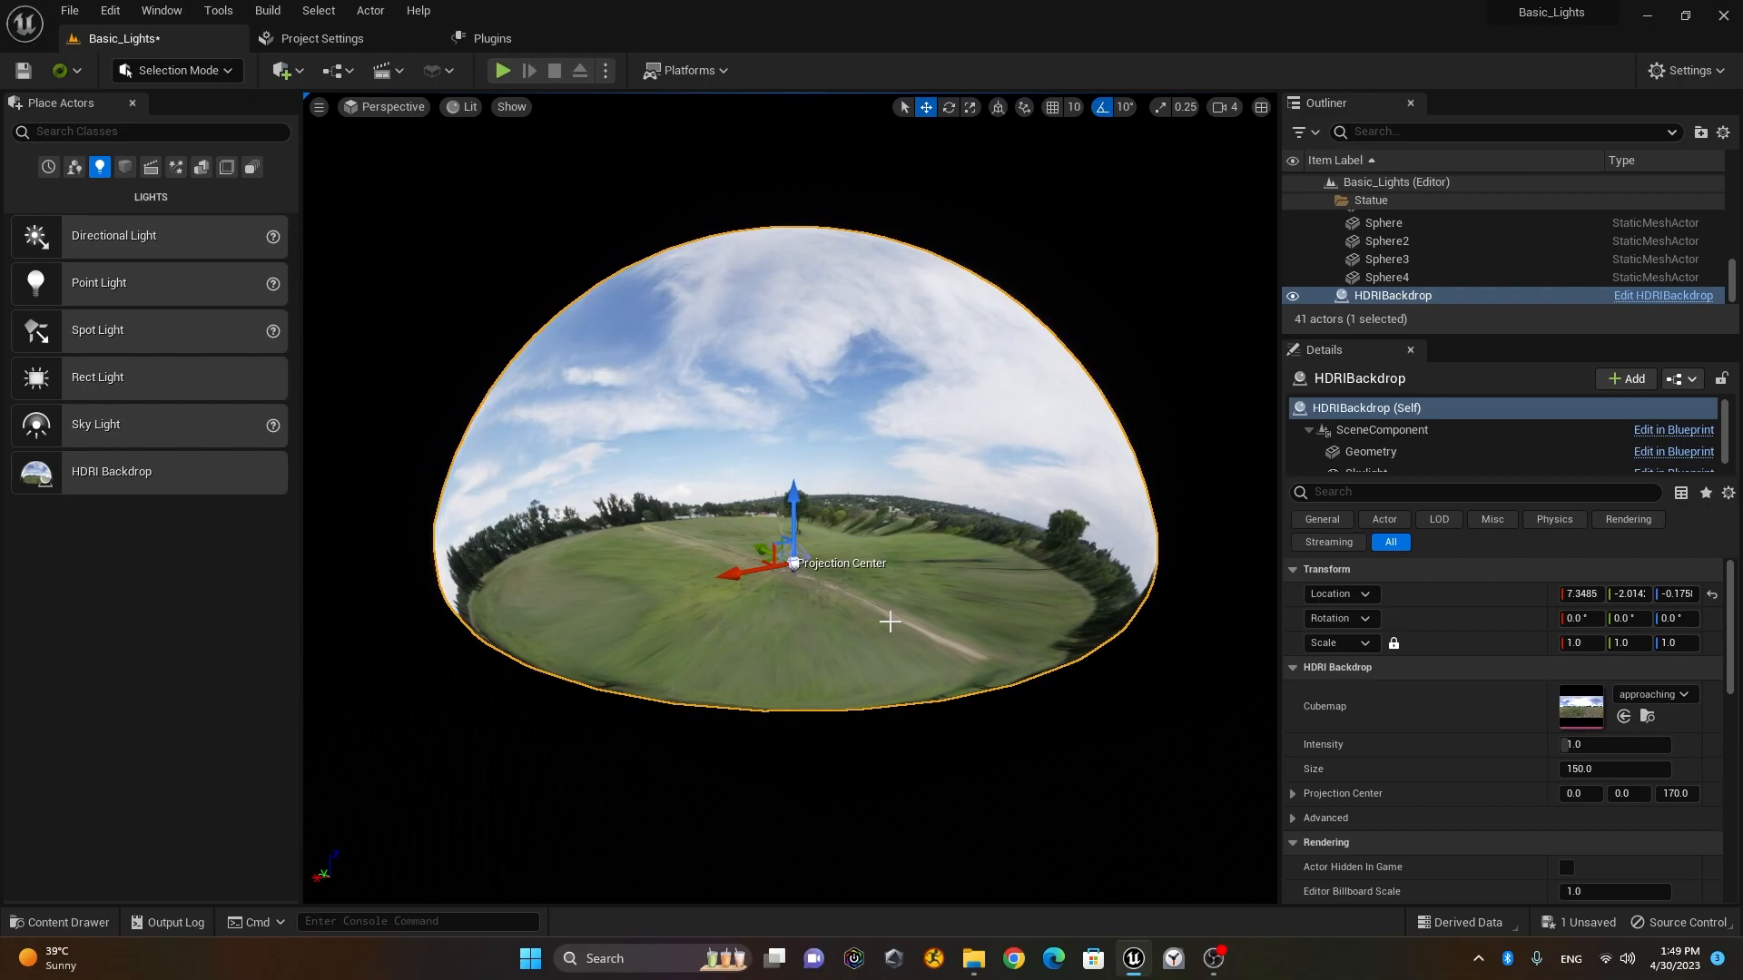
Step: Focus on Sphere3 and view it beside the statue on the wooden floor
{"action": "left_click", "coordinate": [1547, 259]}
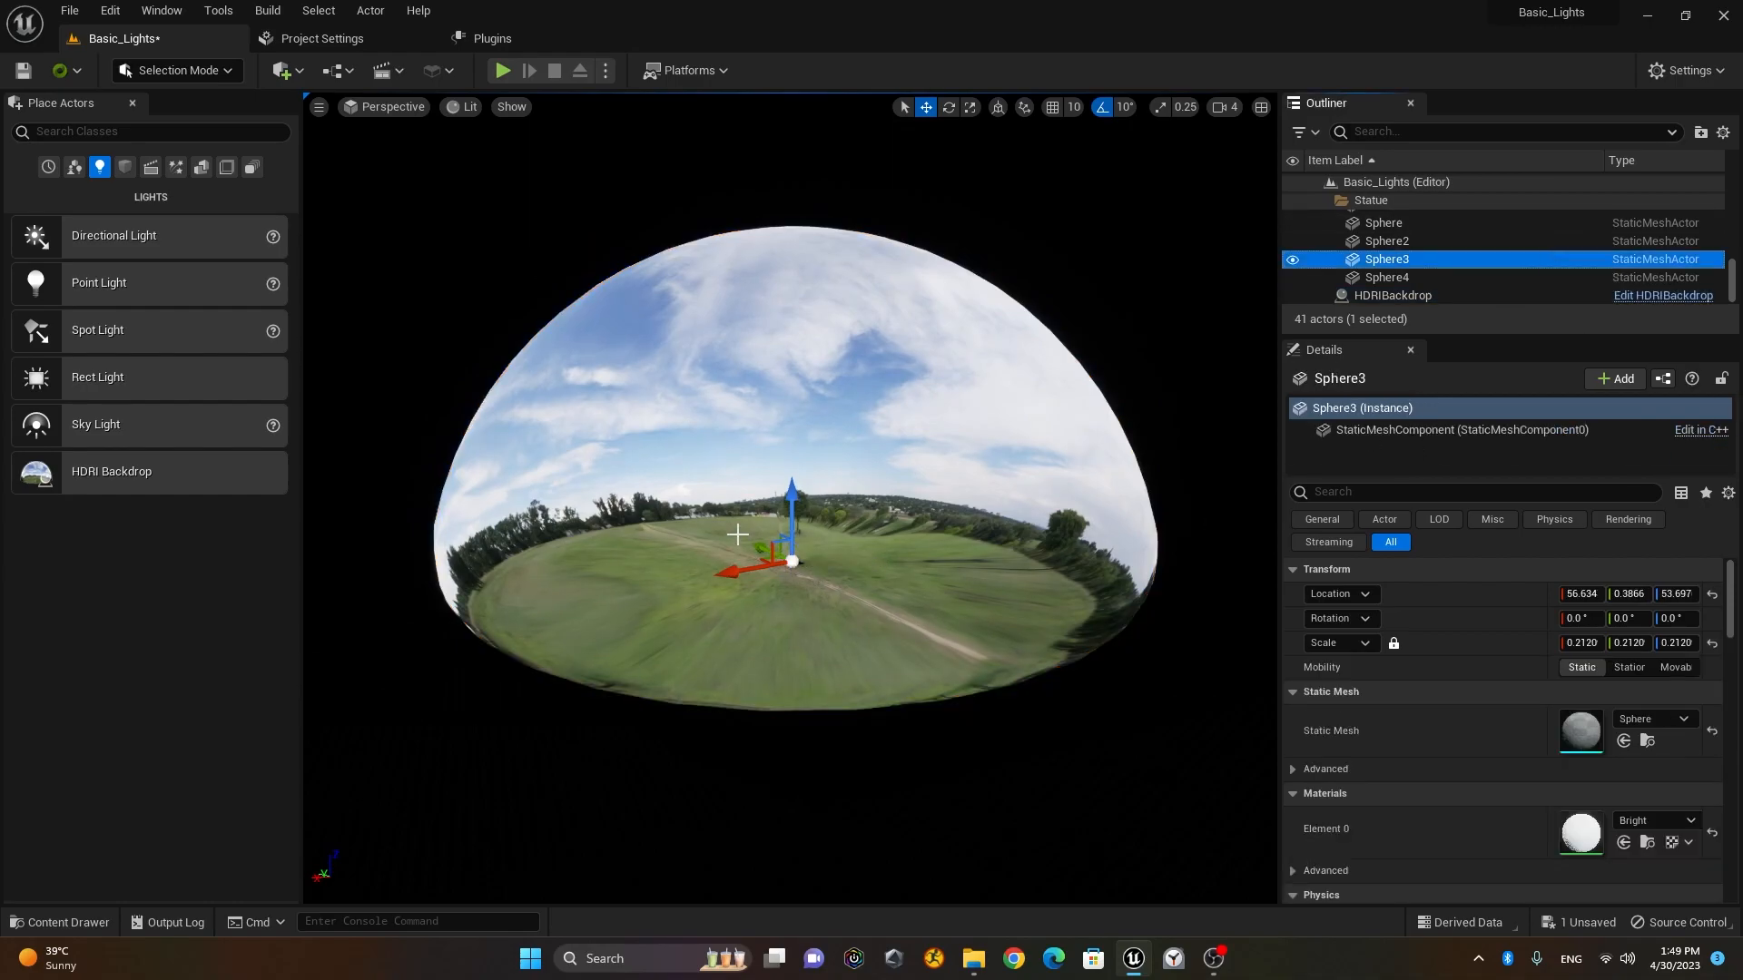
{"action": "key", "text": "f"}
{"action": "middle_click_drag", "start_coordinate": [891, 533], "coordinate": [1011, 592]}
{"action": "scroll", "coordinate": [890, 533], "scroll_direction": "down", "scroll_amount": 5}
{"action": "scroll", "coordinate": [890, 533], "scroll_direction": "up", "scroll_amount": 1}
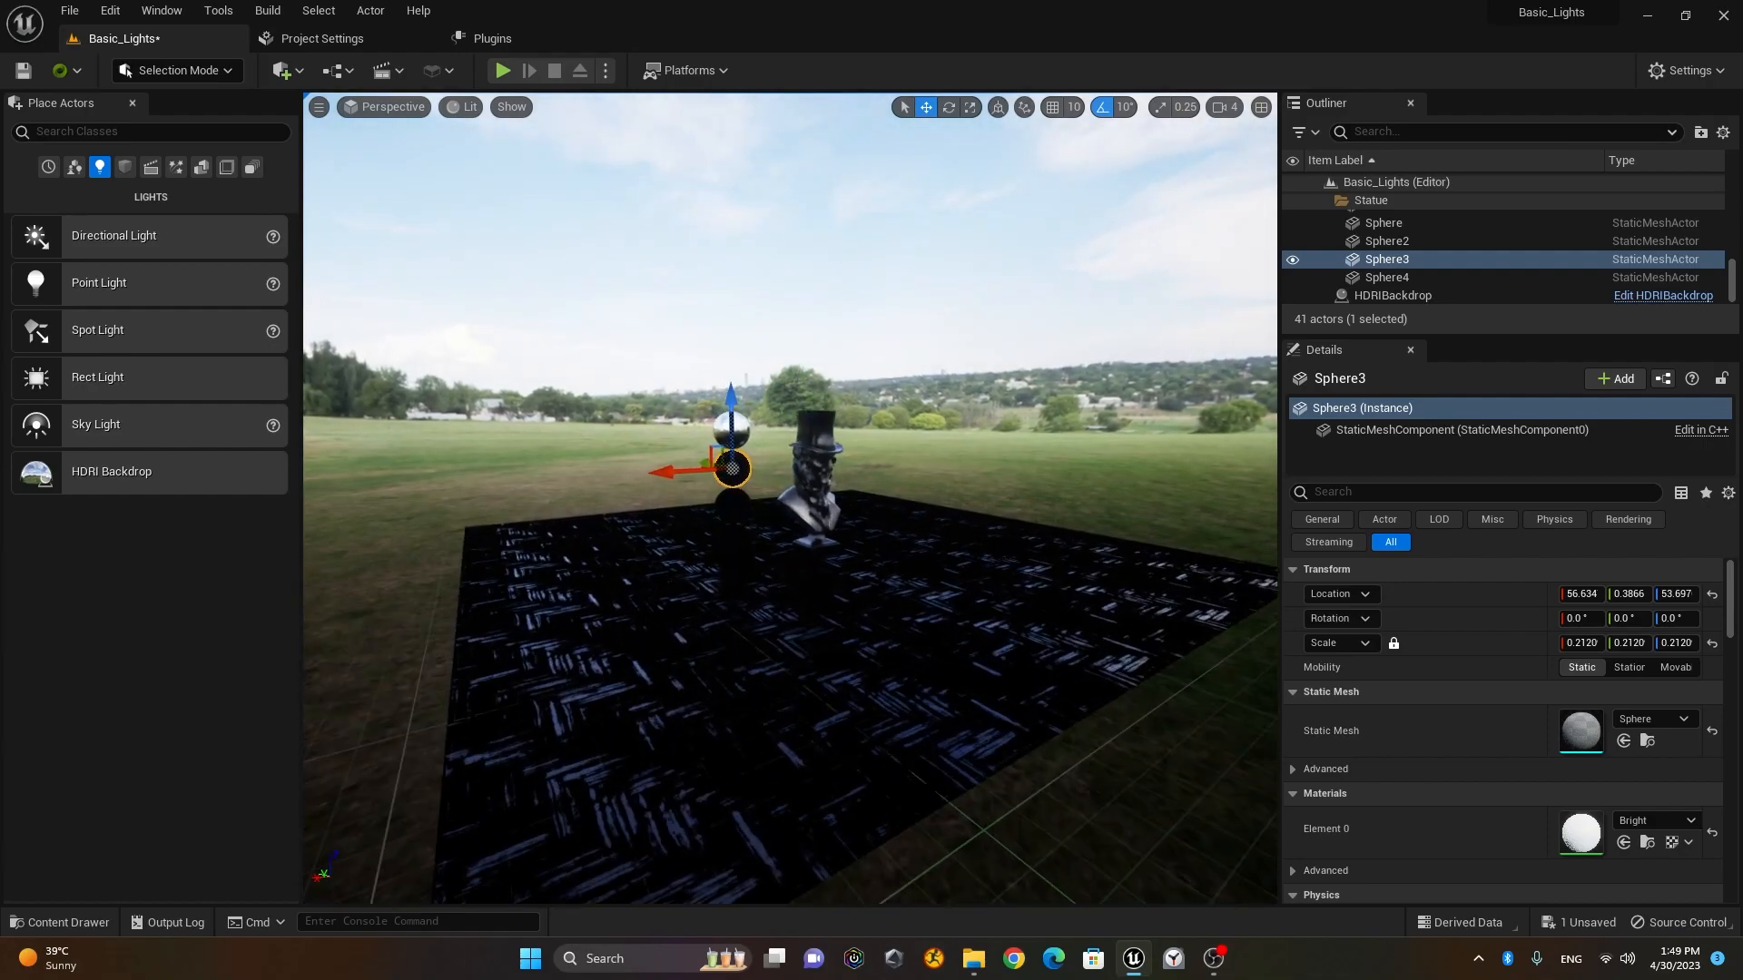
Step: Set the HDRI backdrop's size to 10000 and view the statue and spheres up close
{"action": "left_click", "coordinate": [1419, 297]}
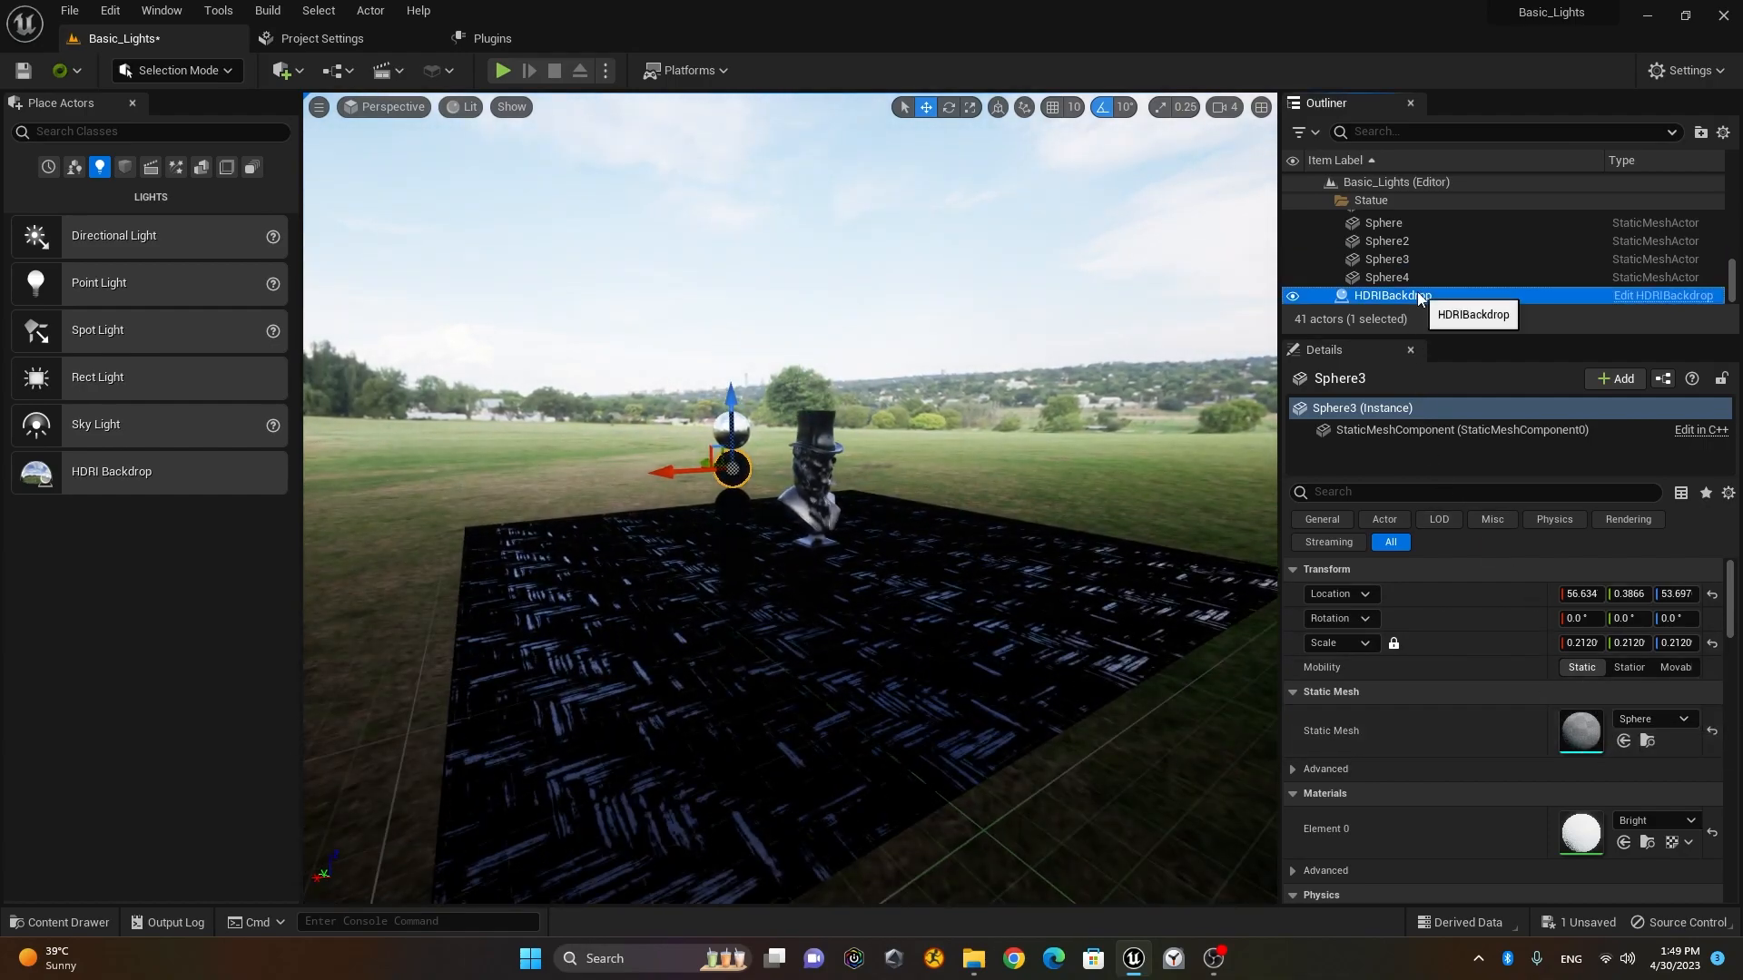
{"action": "left_click", "coordinate": [1637, 771]}
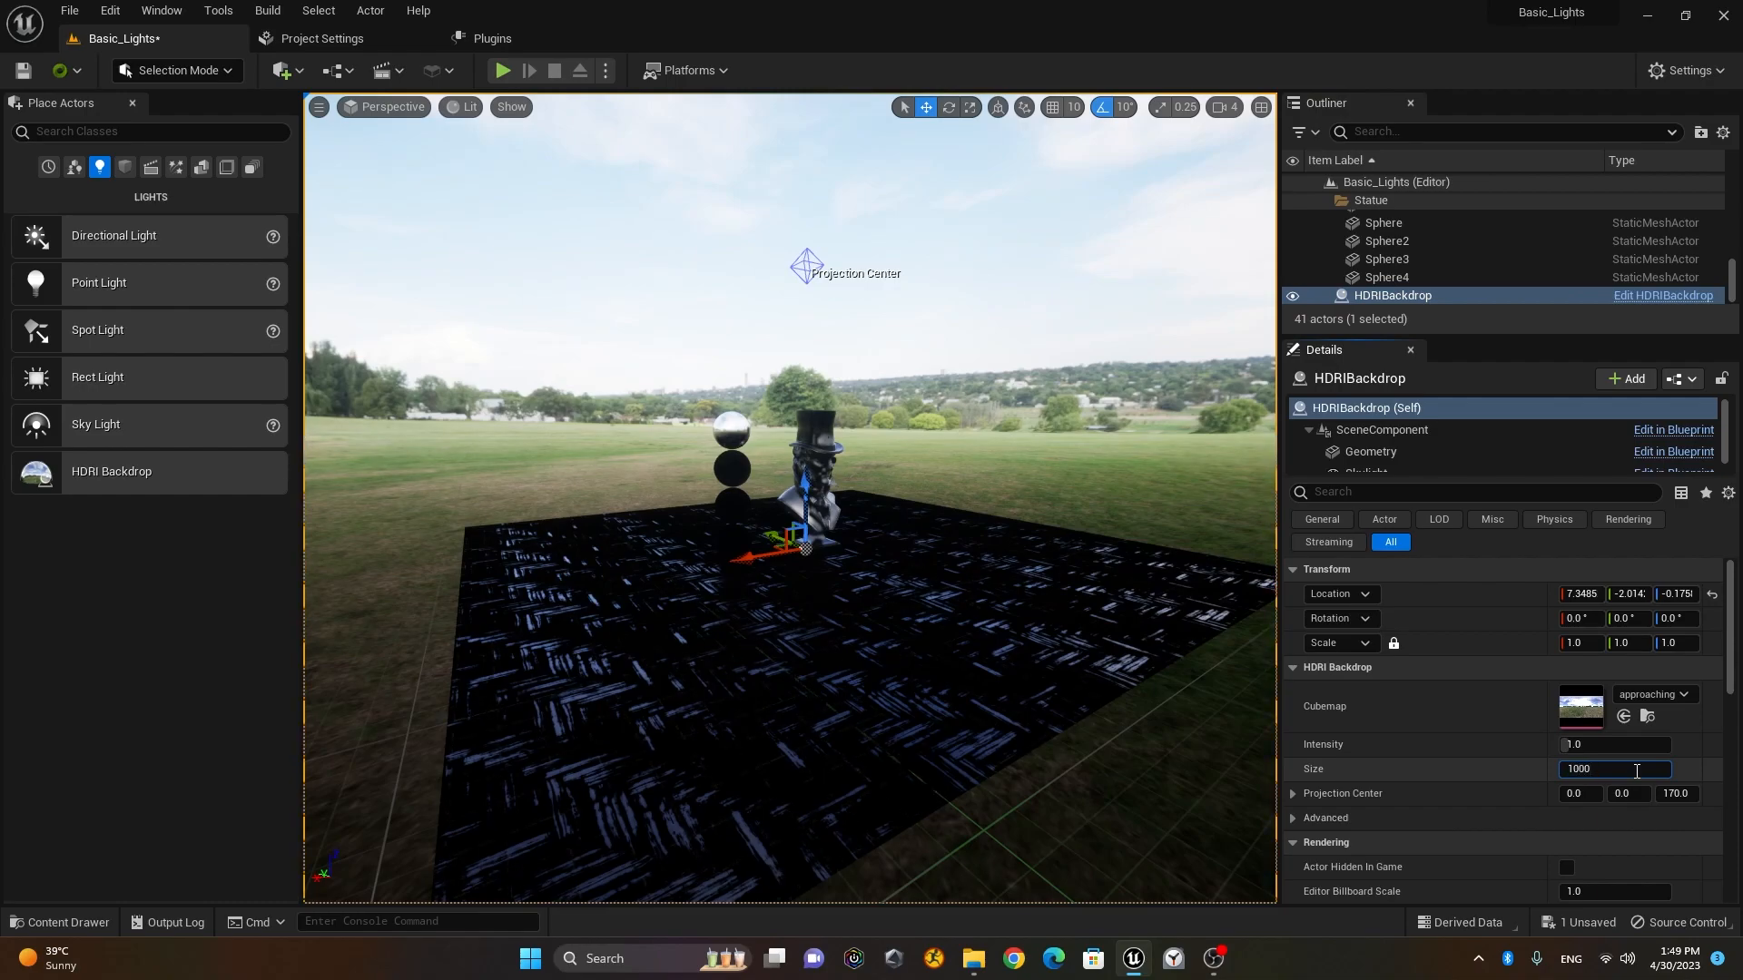
{"action": "type", "text": "10000"}
{"action": "key", "text": "Return"}
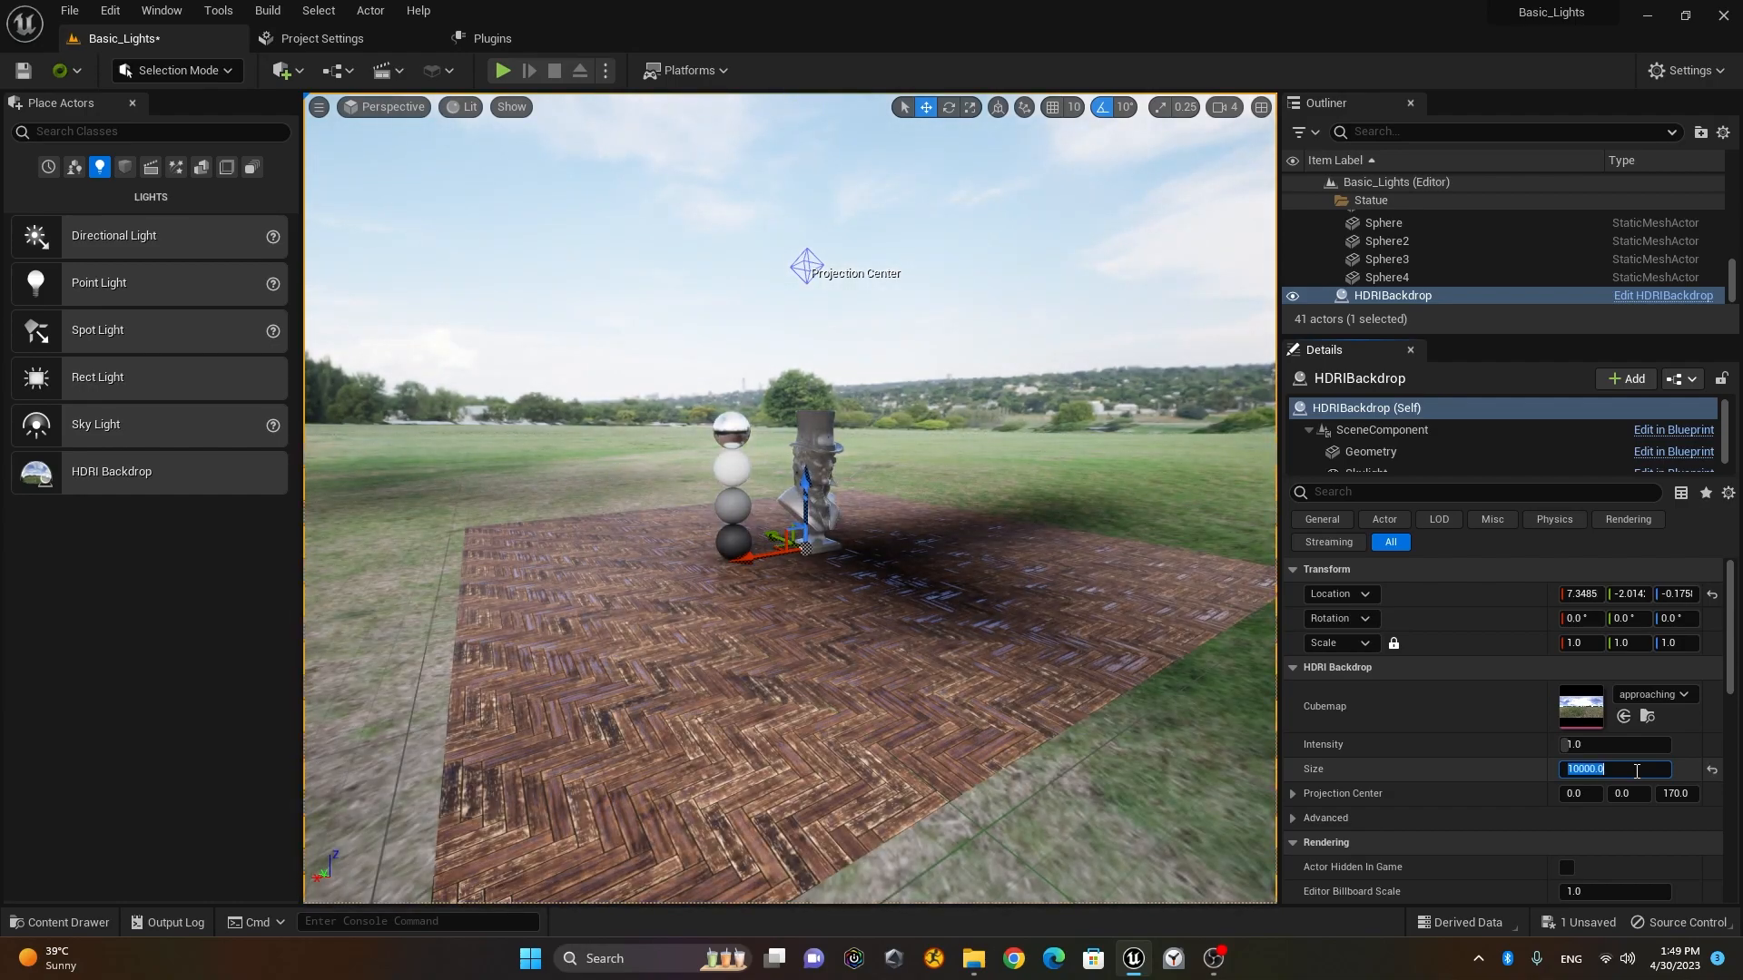
{"action": "left_click_drag", "start_coordinate": [1011, 597], "coordinate": [961, 585], "text": "alt"}
{"action": "right_click_drag", "start_coordinate": [960, 586], "coordinate": [857, 581]}
{"action": "right_click_drag", "start_coordinate": [910, 518], "coordinate": [1058, 556]}
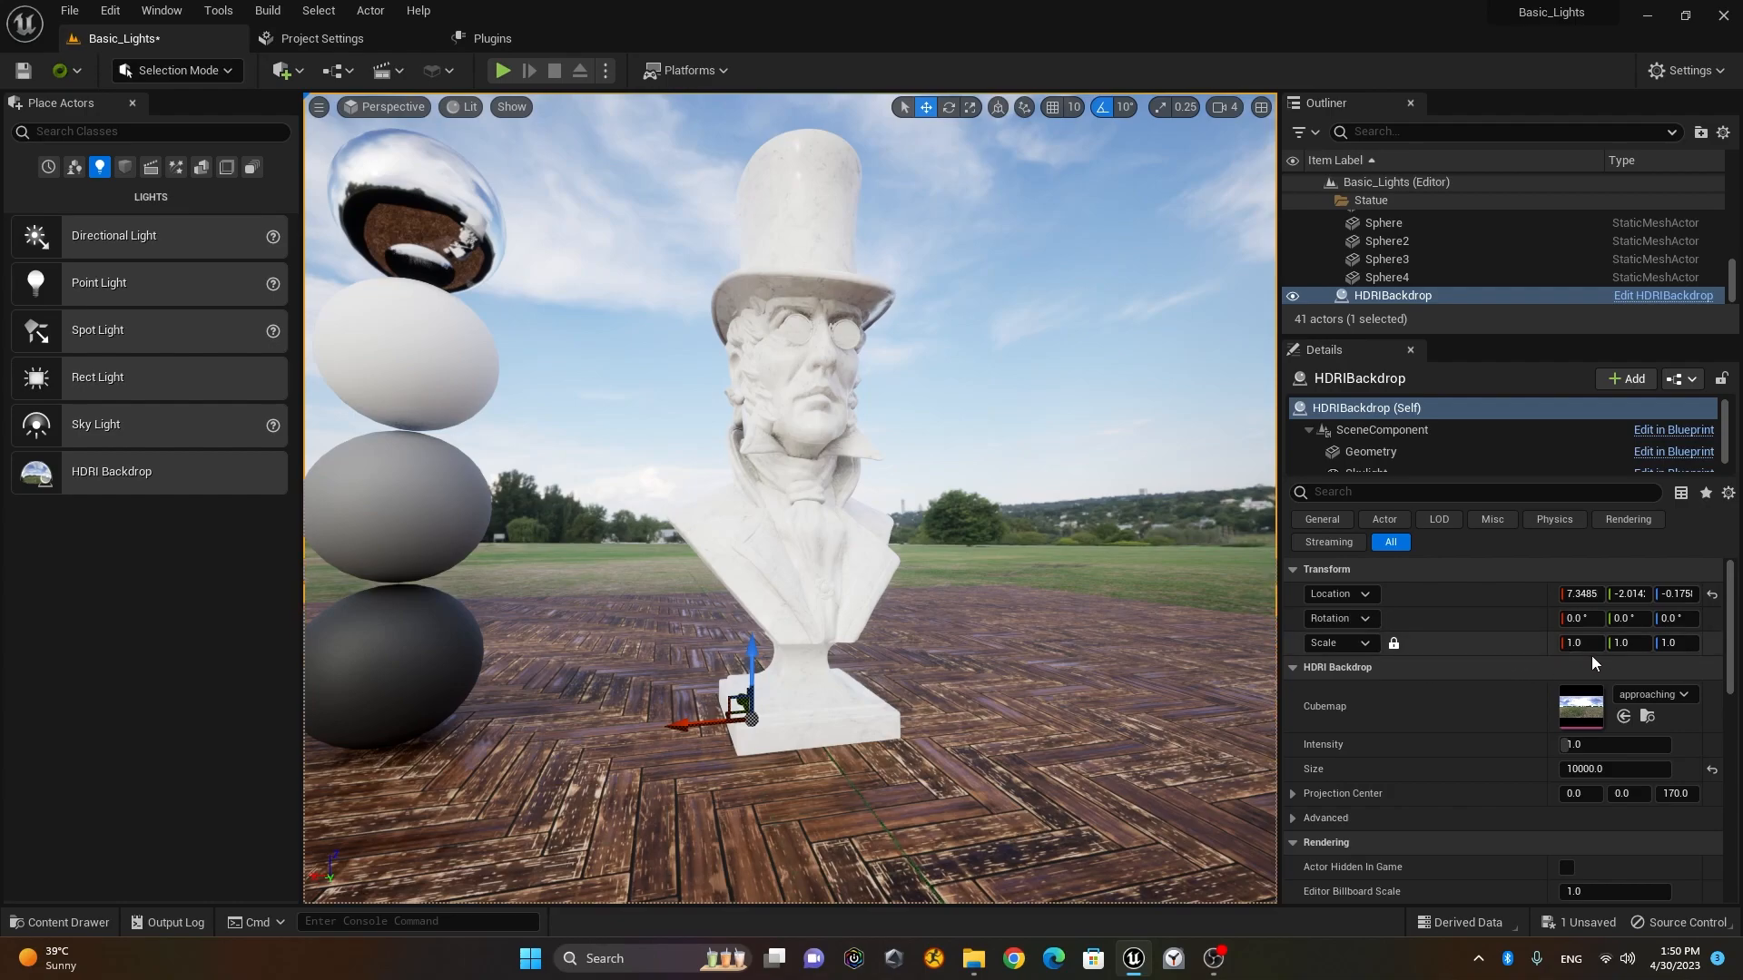
Step: Reset the HDRI backdrop's location to the origin and lower it to a Z of about -0.29
{"action": "left_click", "coordinate": [1711, 597]}
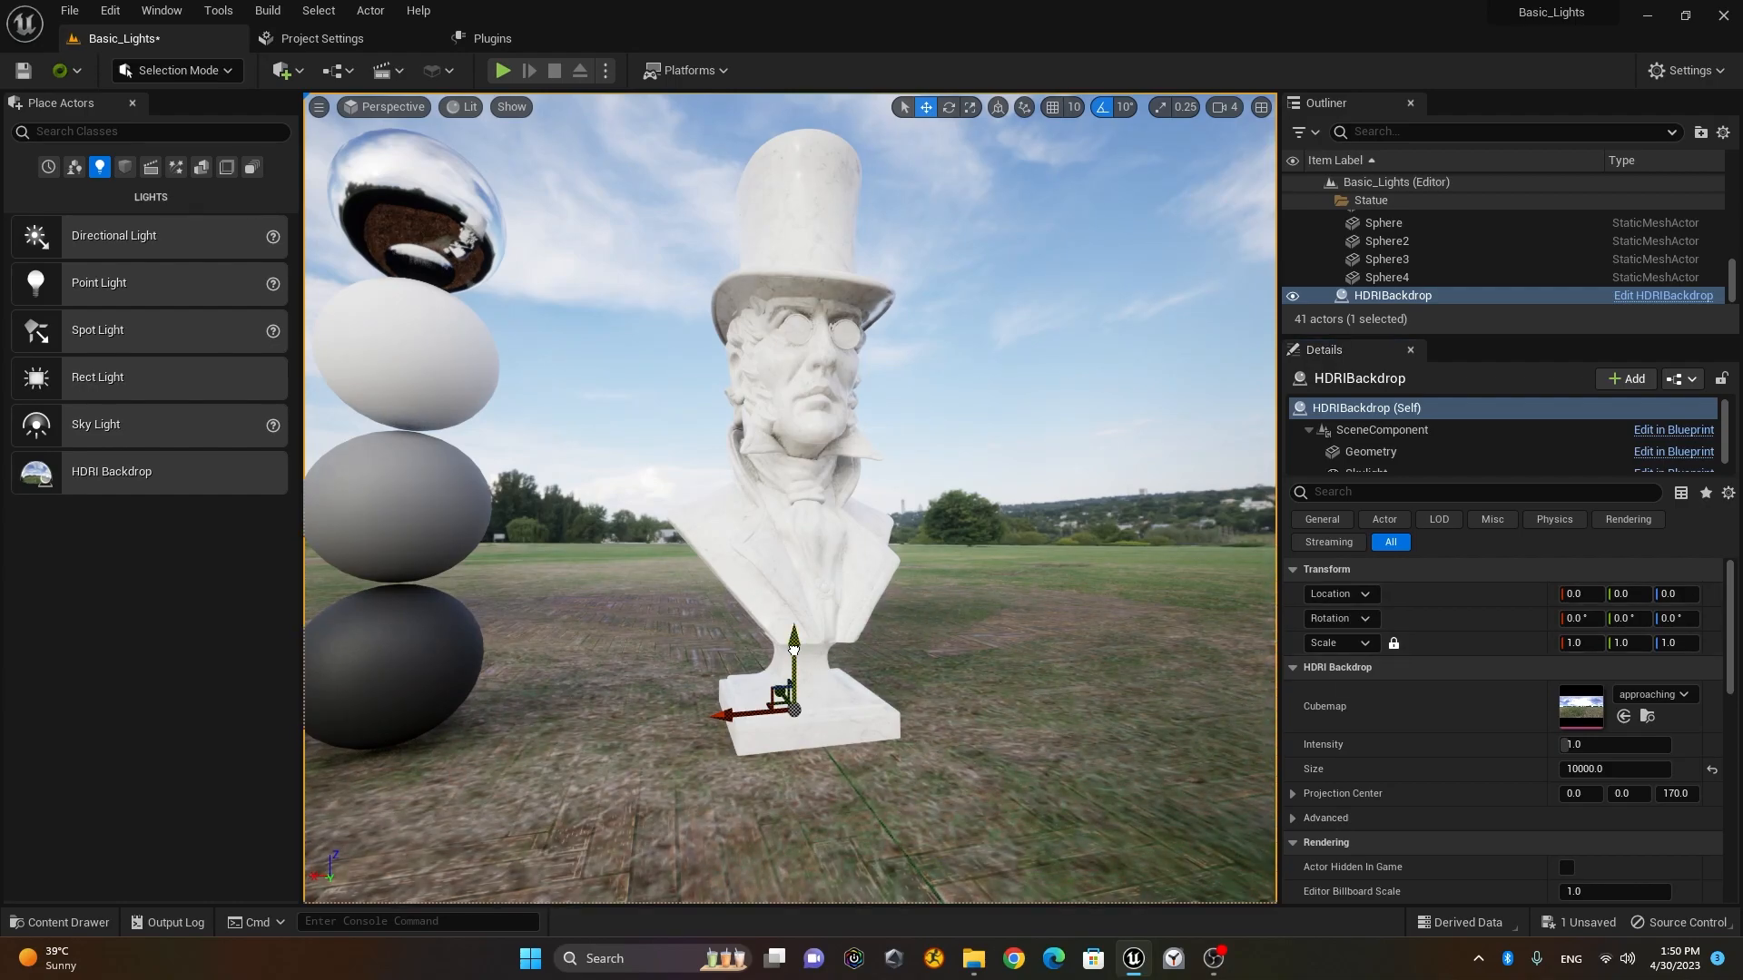
{"action": "left_click_drag", "start_coordinate": [794, 647], "coordinate": [794, 651]}
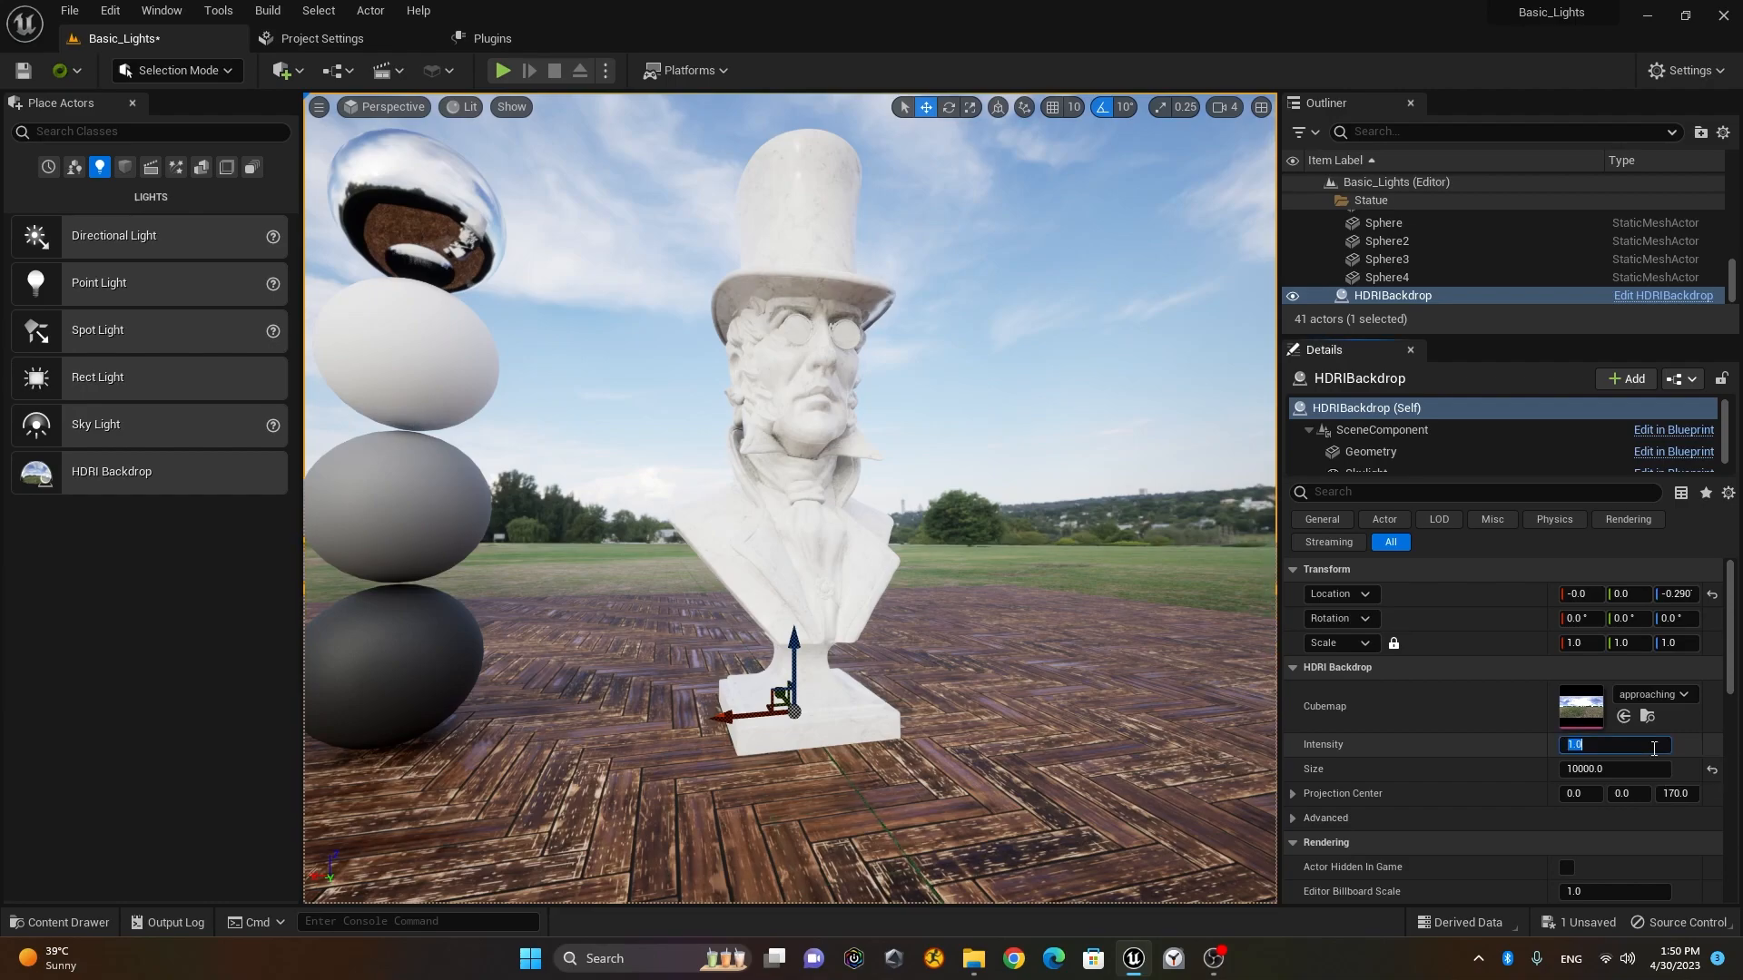
Step: Restore the HDRI backdrop's intensity to its default of 1.0 and set its size to 5000
{"action": "key", "text": "Return"}
{"action": "left_click", "coordinate": [1710, 747]}
{"action": "left_click", "coordinate": [1661, 770]}
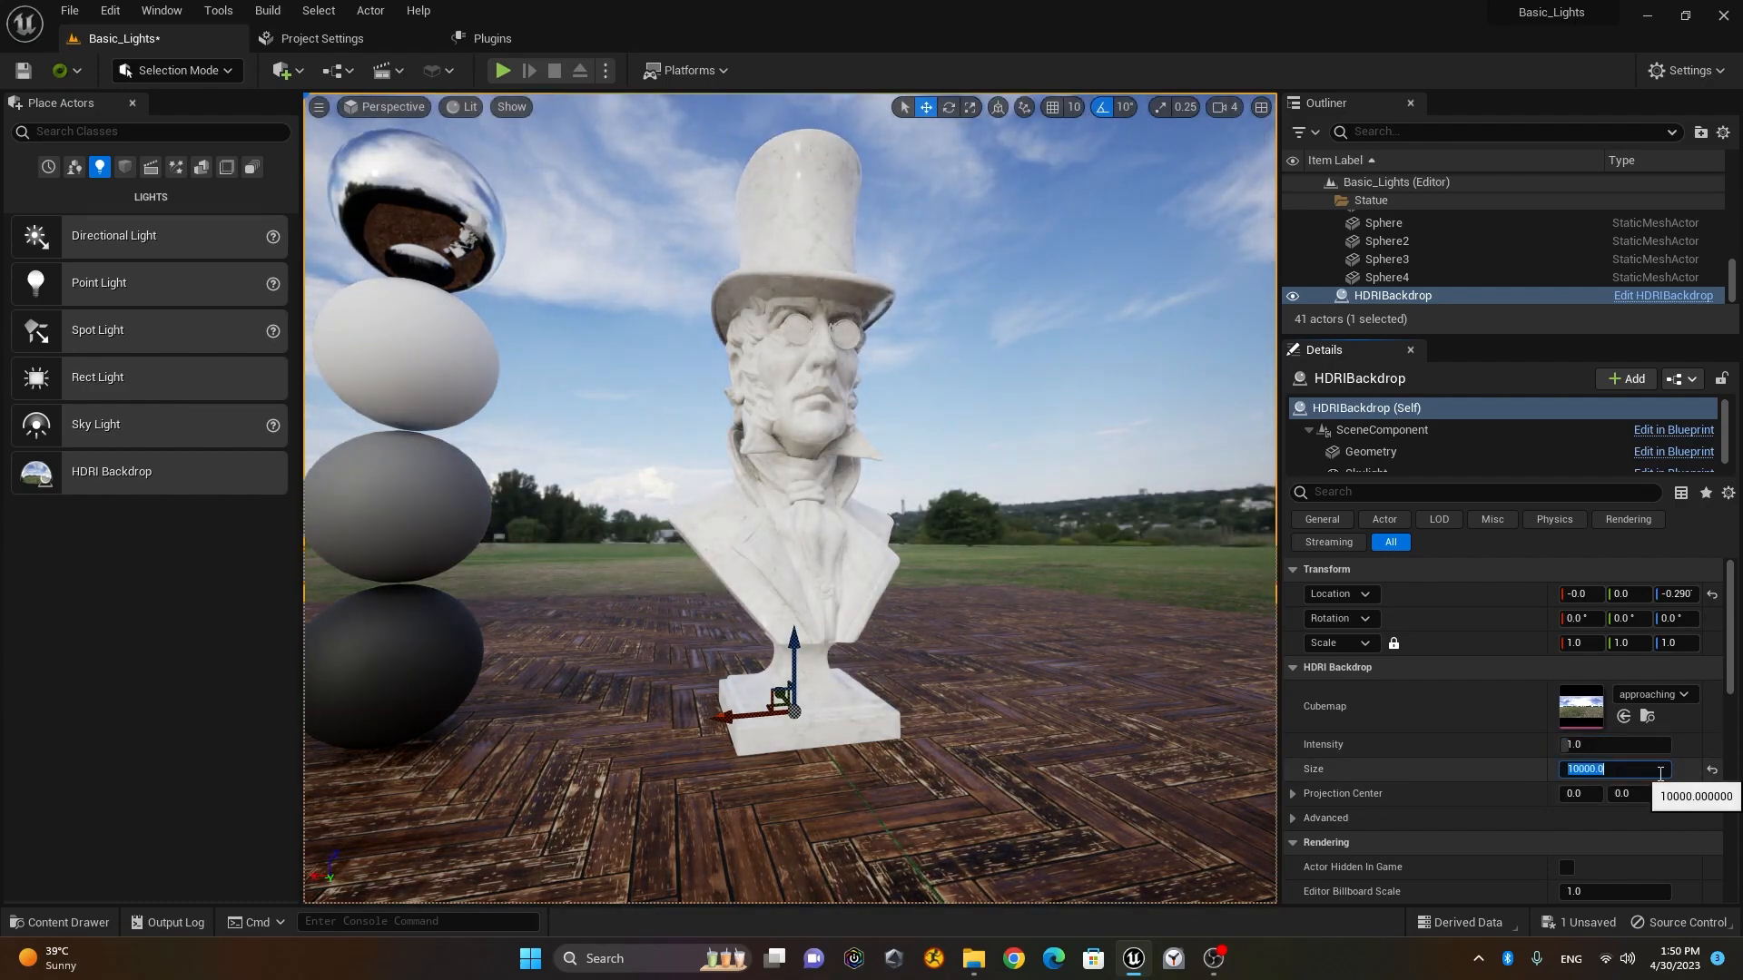
{"action": "type", "text": "5000"}
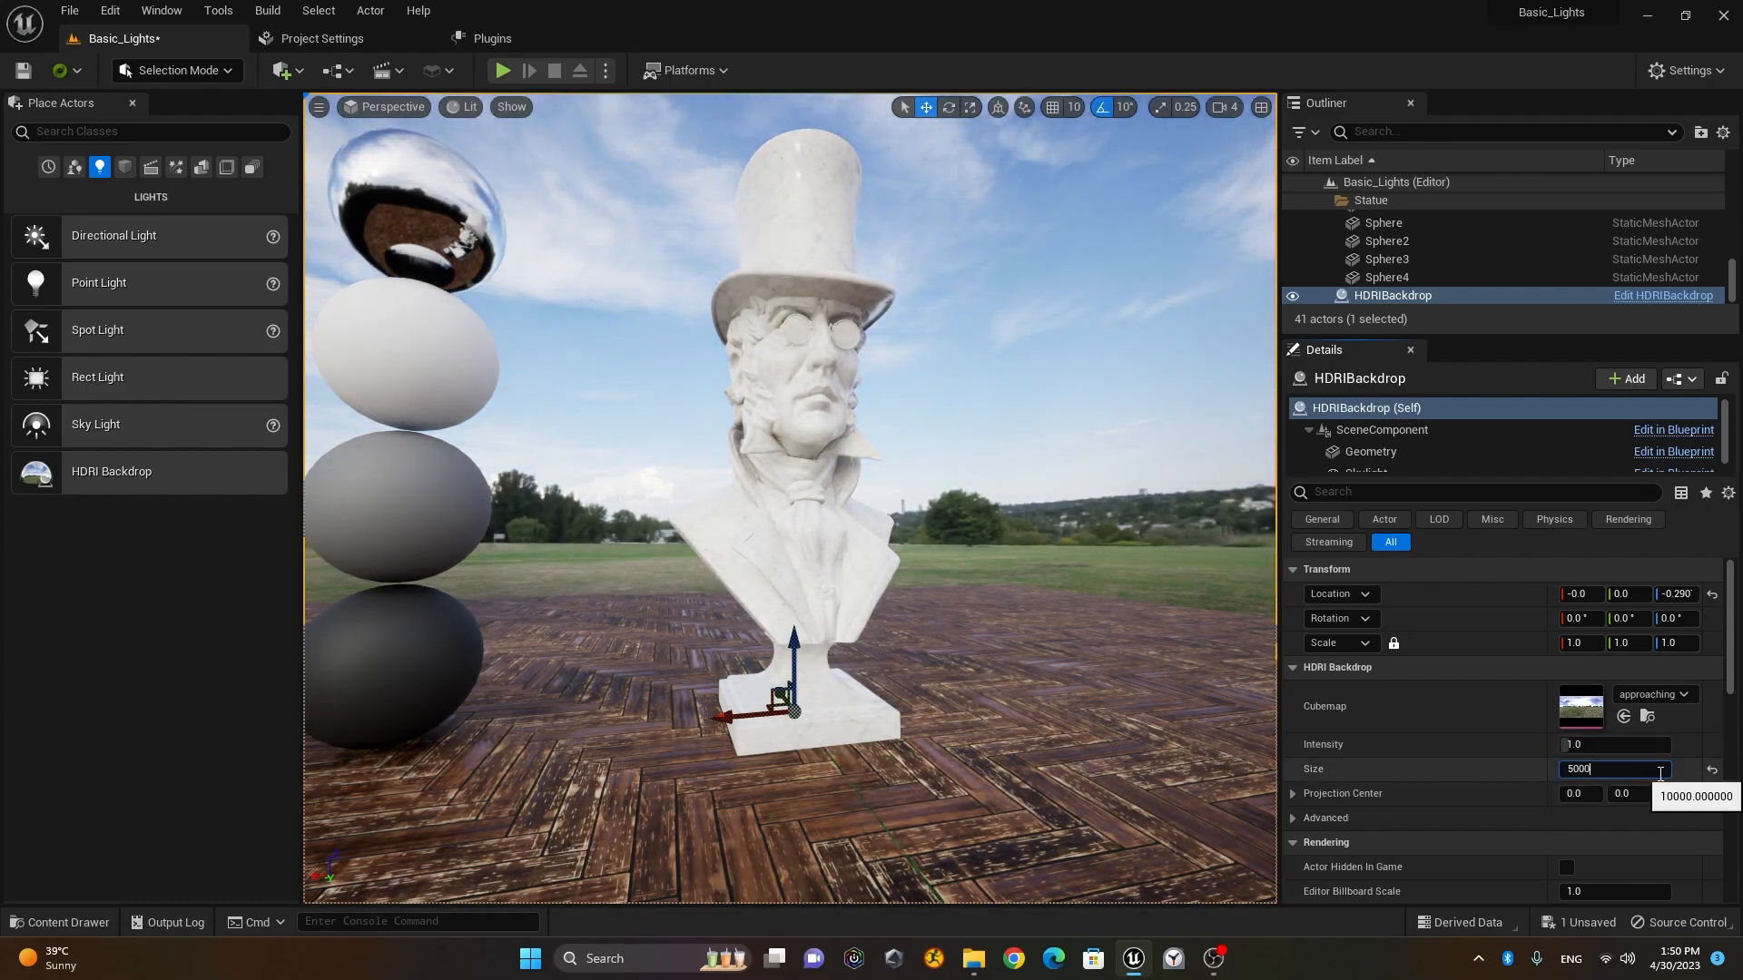
{"action": "key", "text": "Return"}
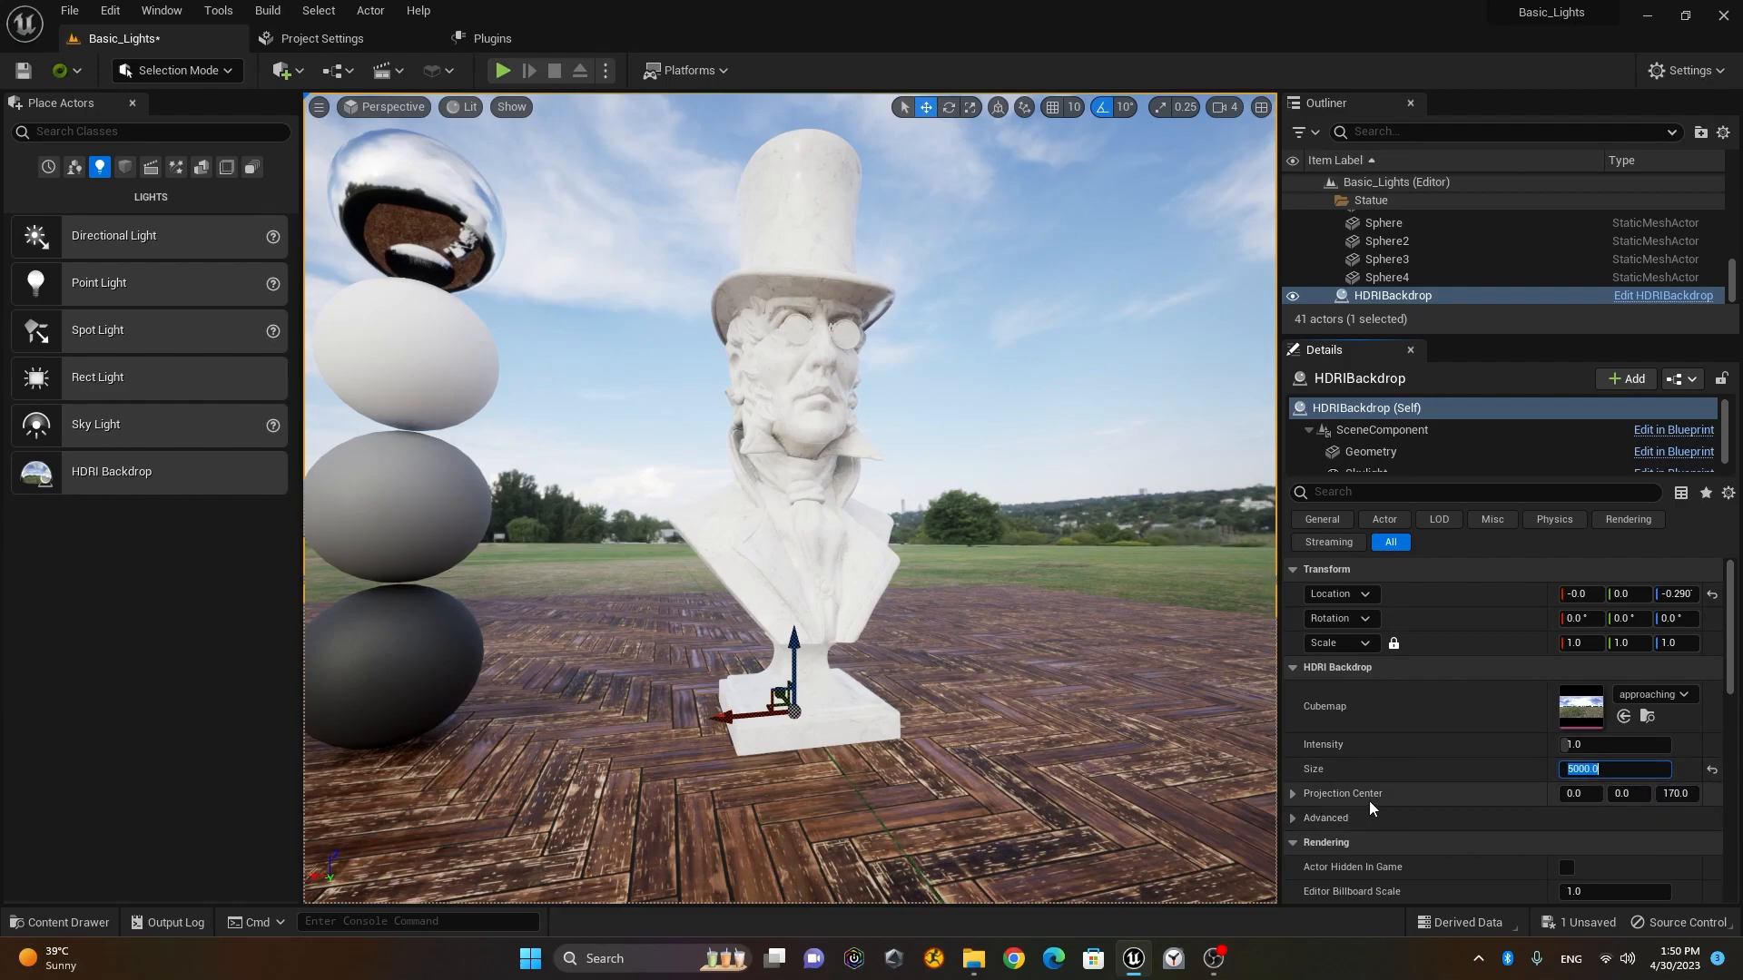
Step: Try moving the HDRI backdrop's projection center above the statue, and undo the move
{"action": "scroll", "coordinate": [798, 627], "scroll_direction": "down", "scroll_amount": 10}
{"action": "left_click_drag", "start_coordinate": [824, 593], "coordinate": [861, 333], "text": "alt"}
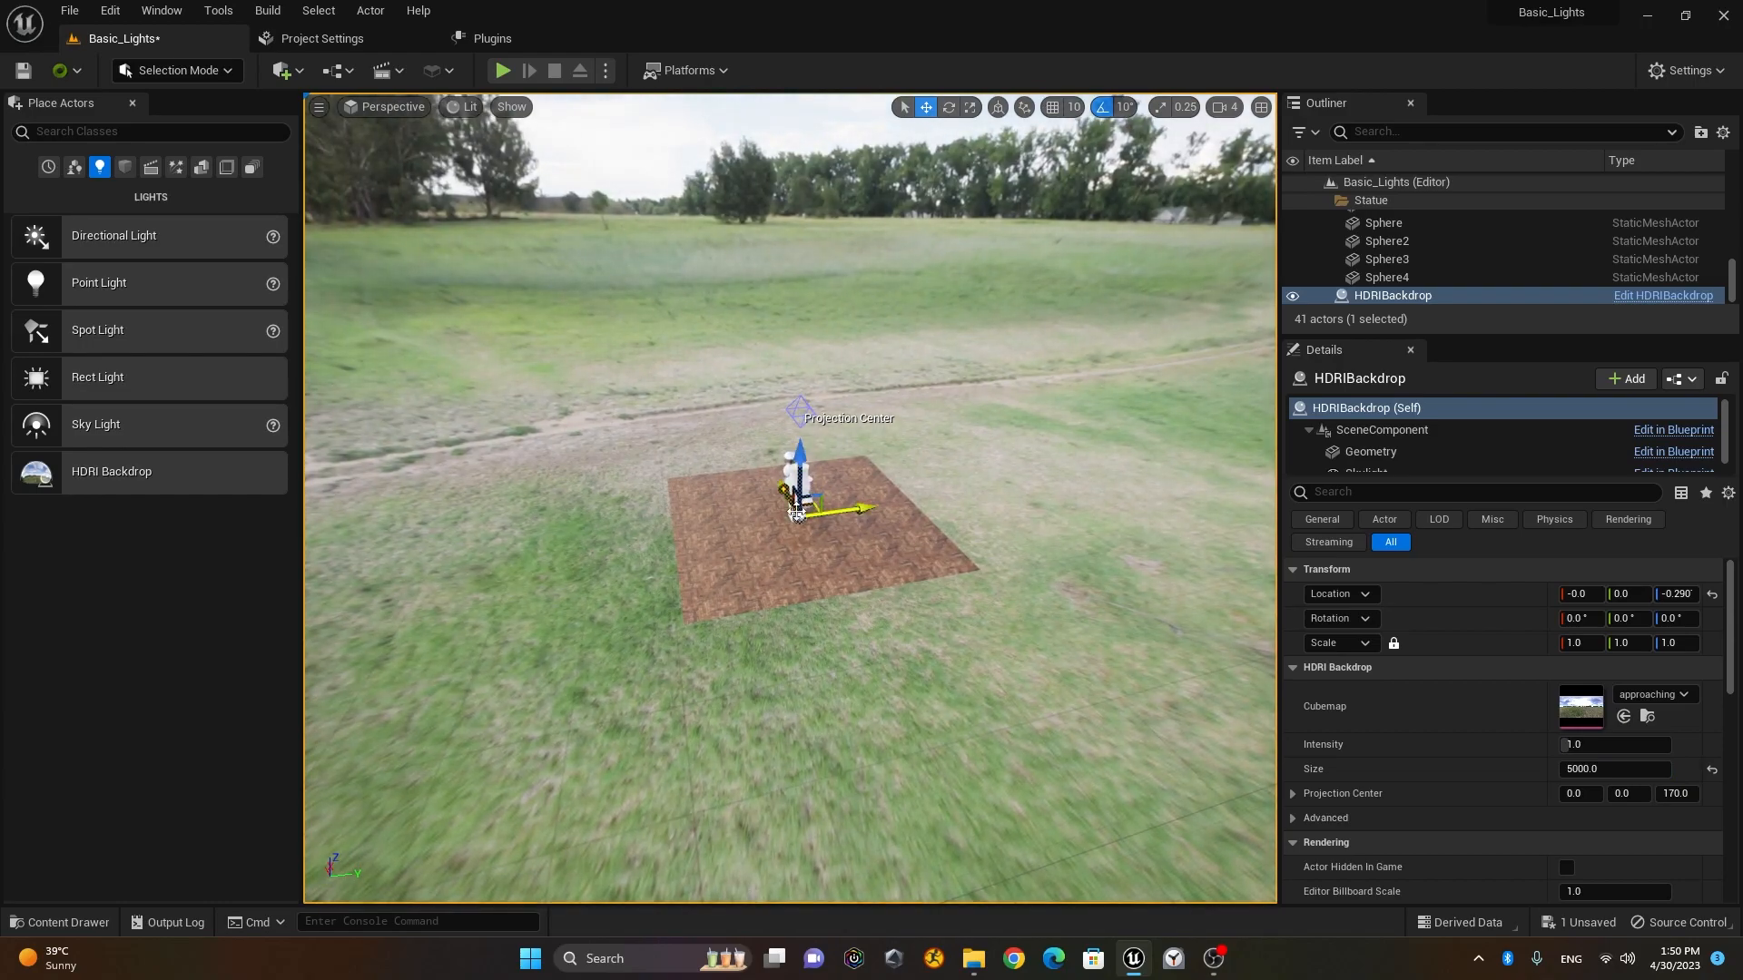
{"action": "left_click_drag", "start_coordinate": [759, 554], "coordinate": [799, 527], "text": "alt"}
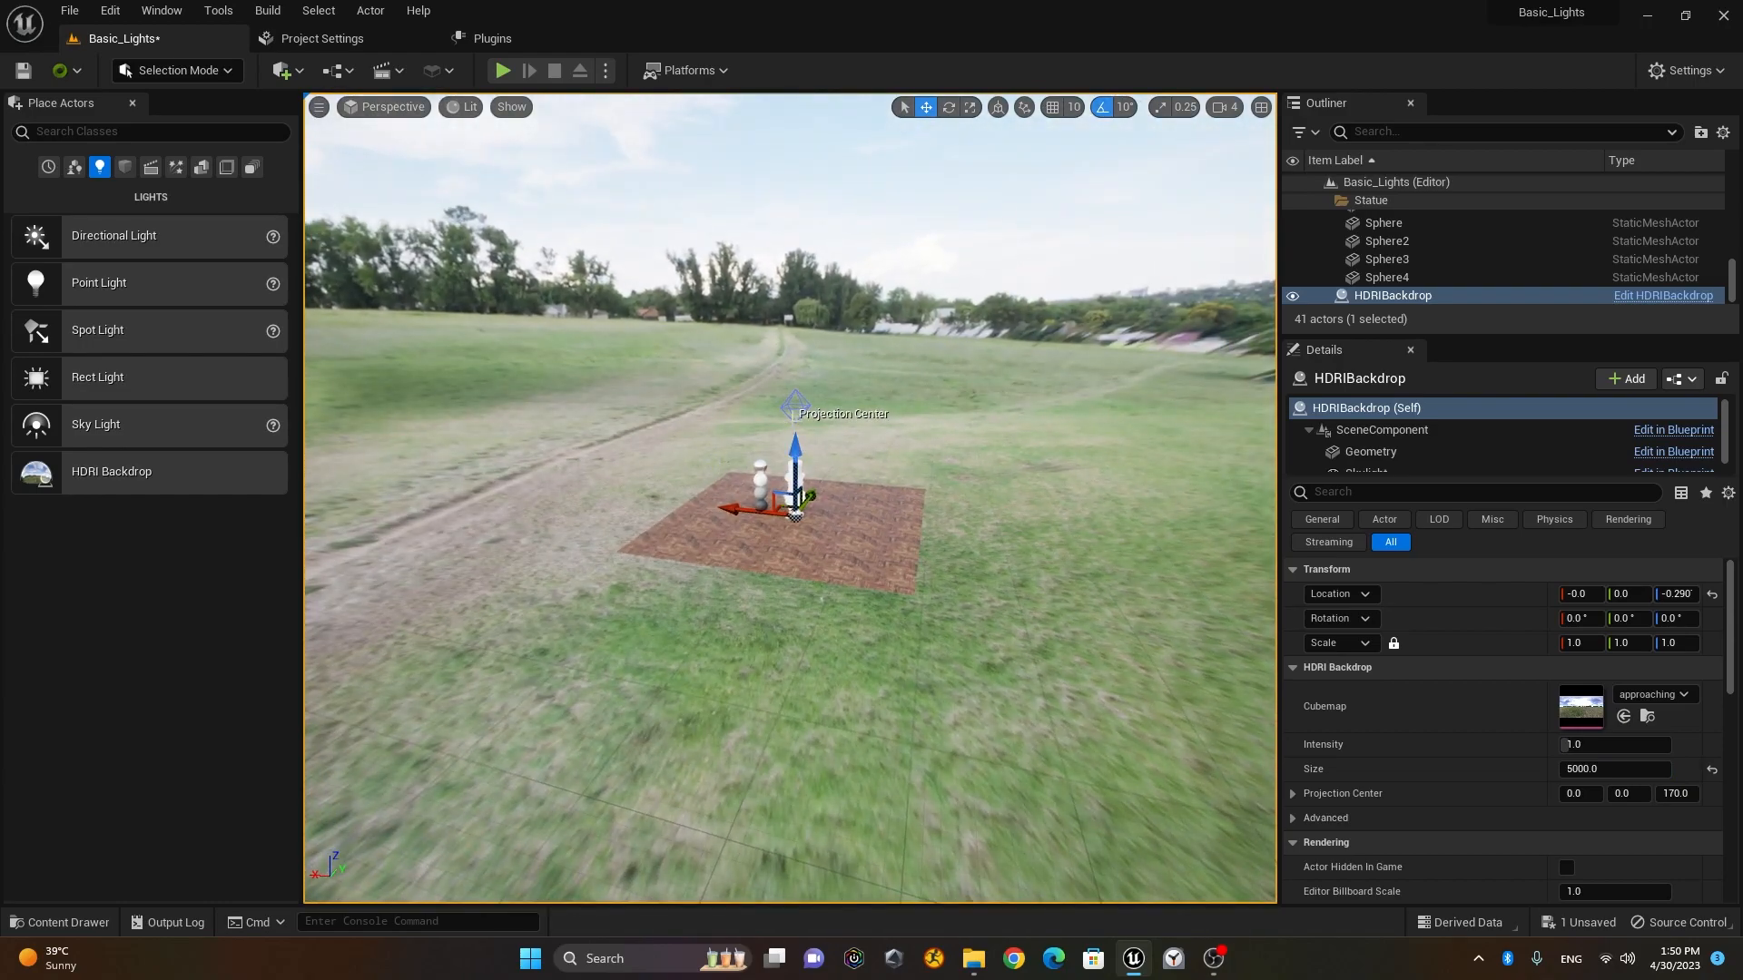
{"action": "left_click", "coordinate": [796, 407]}
{"action": "scroll", "coordinate": [813, 333], "scroll_direction": "up", "scroll_amount": 2}
{"action": "left_click_drag", "start_coordinate": [803, 331], "coordinate": [770, 300]}
{"action": "key", "text": "ctrl+z"}
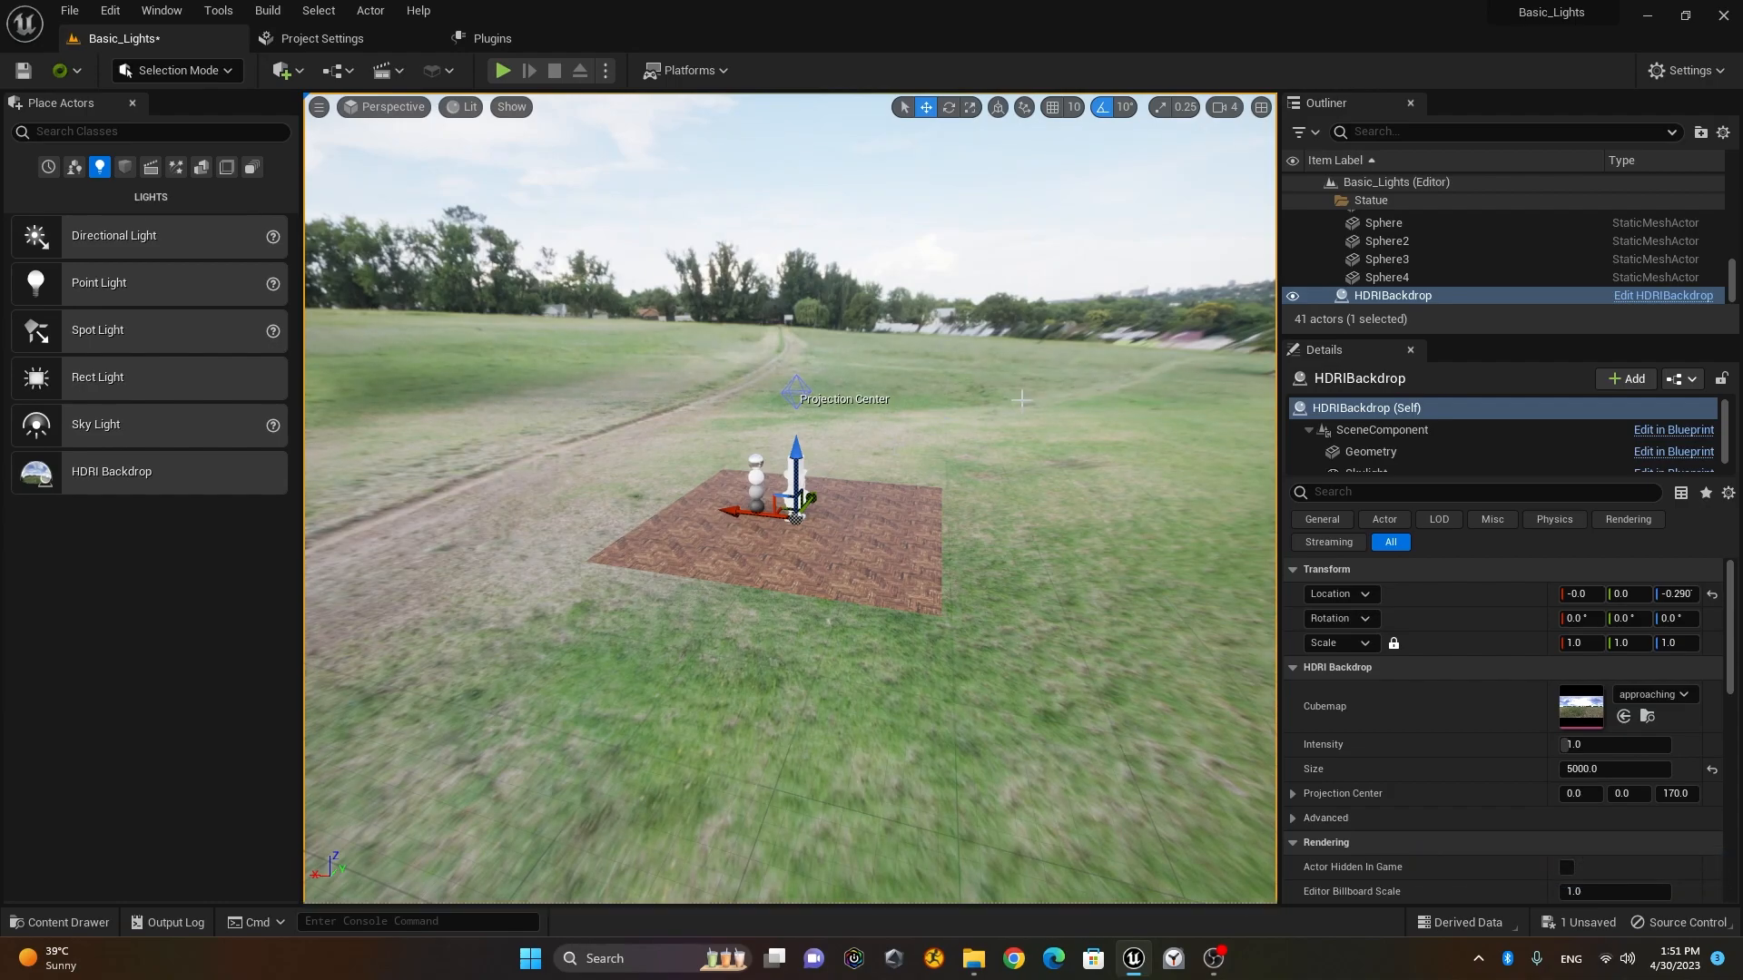
Step: Examine the backdrop's ground and sky projection around the wooden floor from farther away and nearer
{"action": "left_click_drag", "start_coordinate": [839, 482], "coordinate": [929, 409], "text": "alt"}
{"action": "middle_click_drag", "start_coordinate": [929, 409], "coordinate": [906, 353]}
{"action": "scroll", "coordinate": [906, 354], "scroll_direction": "down", "scroll_amount": 5}
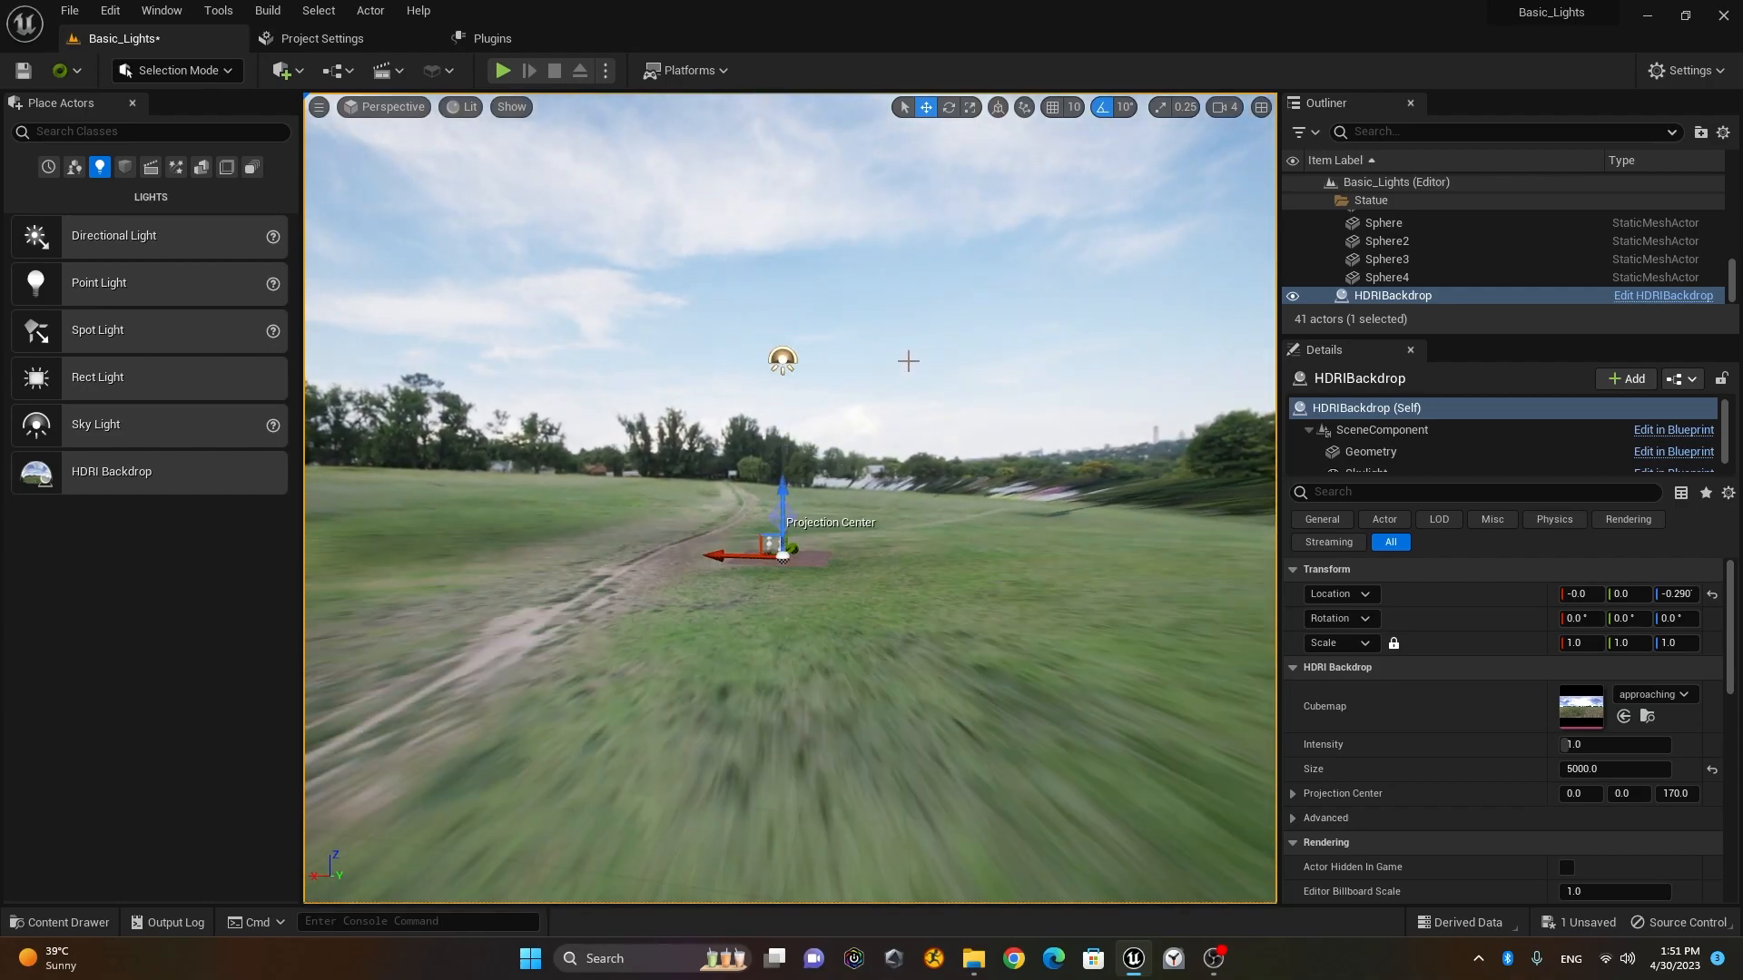
{"action": "scroll", "coordinate": [814, 588], "scroll_direction": "up", "scroll_amount": 6}
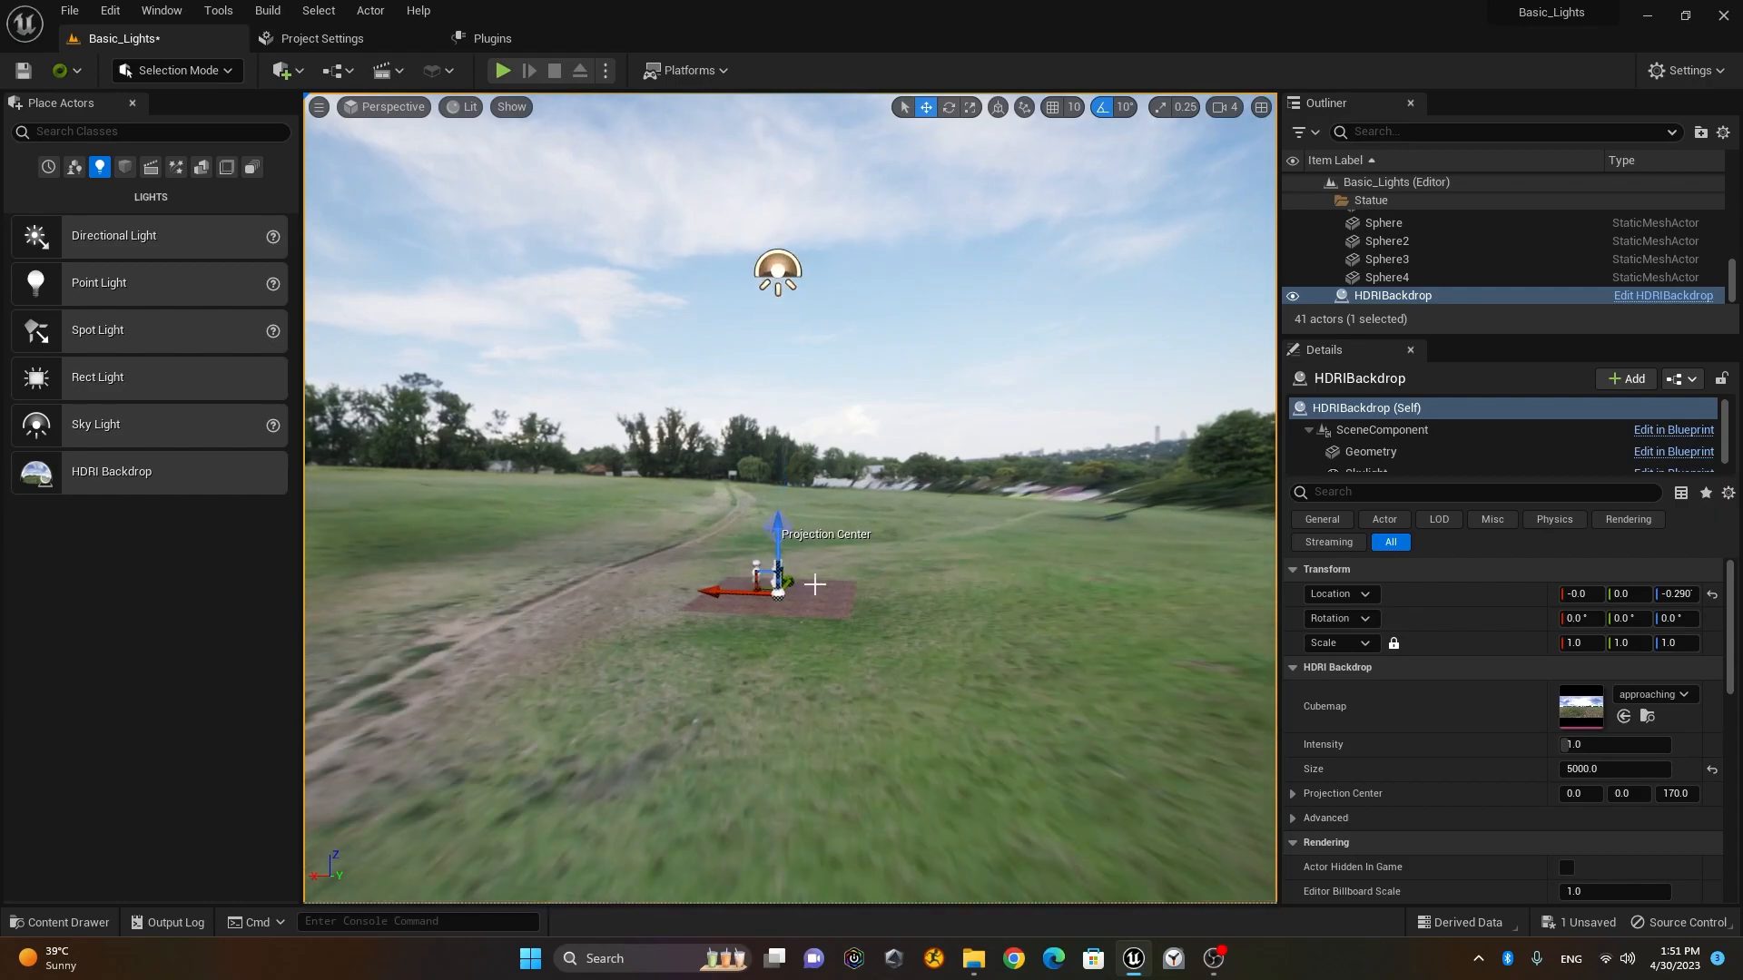
{"action": "middle_click_drag", "start_coordinate": [798, 686], "coordinate": [789, 740]}
{"action": "left_click_drag", "start_coordinate": [790, 693], "coordinate": [856, 640], "text": "alt"}
{"action": "scroll", "coordinate": [843, 236], "scroll_direction": "up", "scroll_amount": 4}
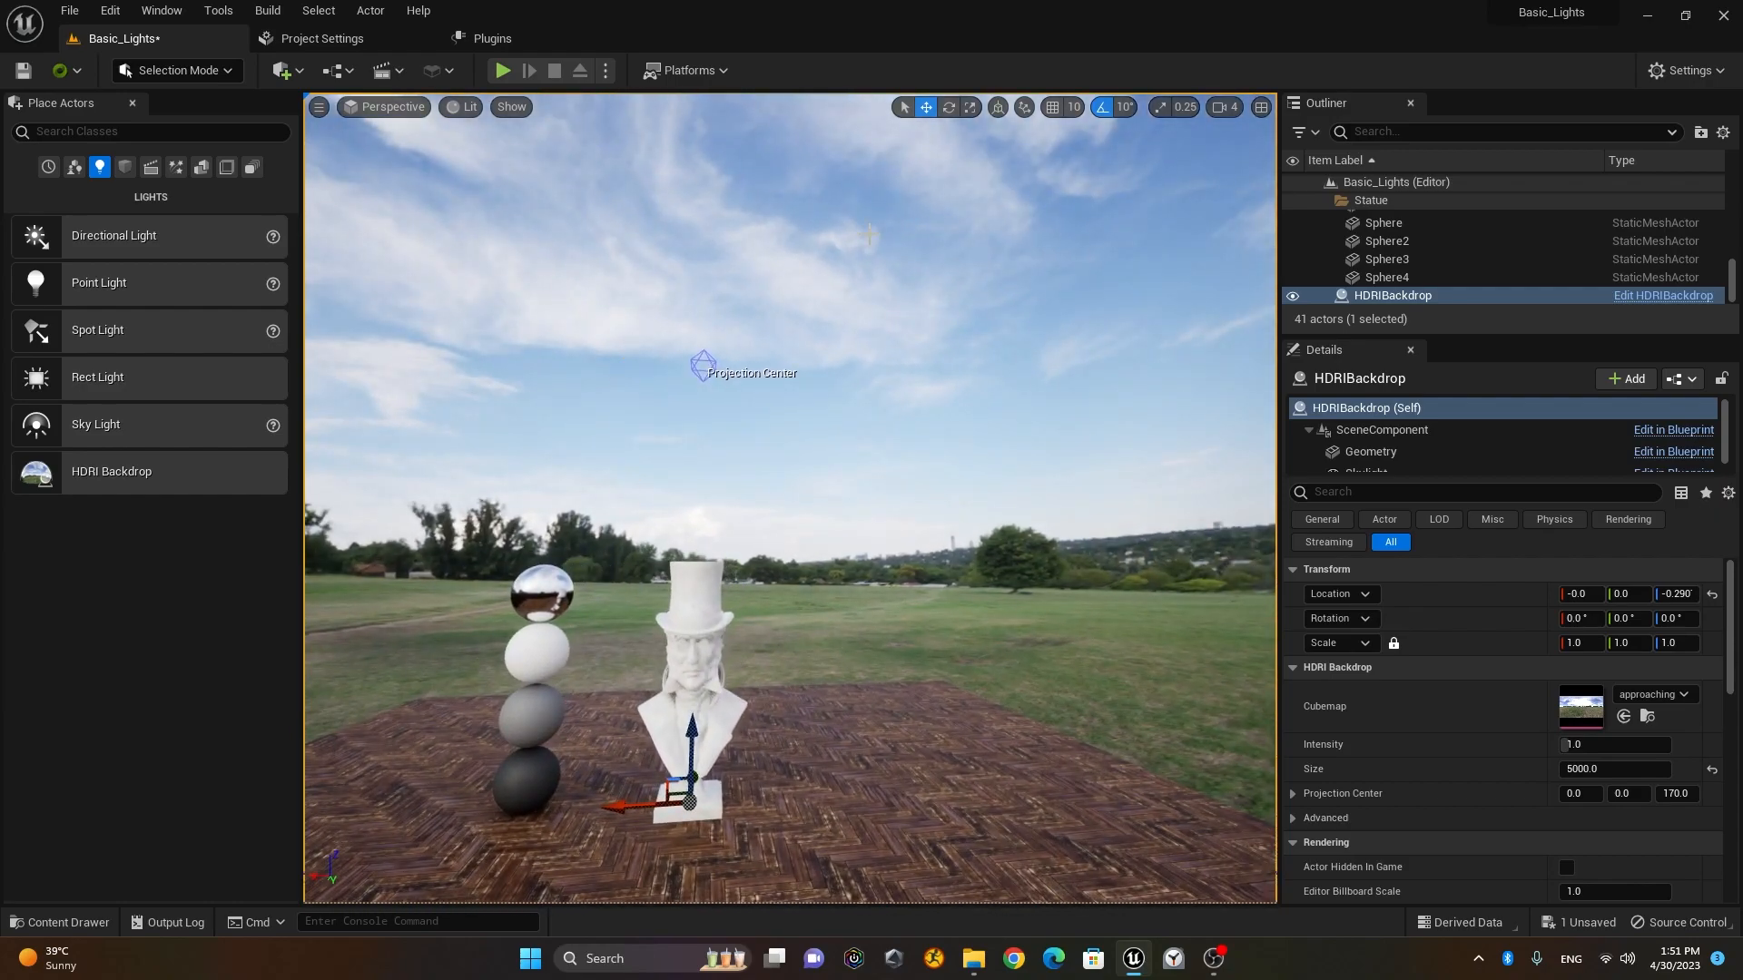
Step: Inspect the backdrop's lighting and reflections on the statue and the stacked spheres from several close angles
{"action": "scroll", "coordinate": [796, 644], "scroll_direction": "up", "scroll_amount": 5}
{"action": "scroll", "coordinate": [813, 647], "scroll_direction": "down", "scroll_amount": 2}
{"action": "middle_click_drag", "start_coordinate": [815, 649], "coordinate": [780, 705]}
{"action": "scroll", "coordinate": [814, 650], "scroll_direction": "up", "scroll_amount": 6}
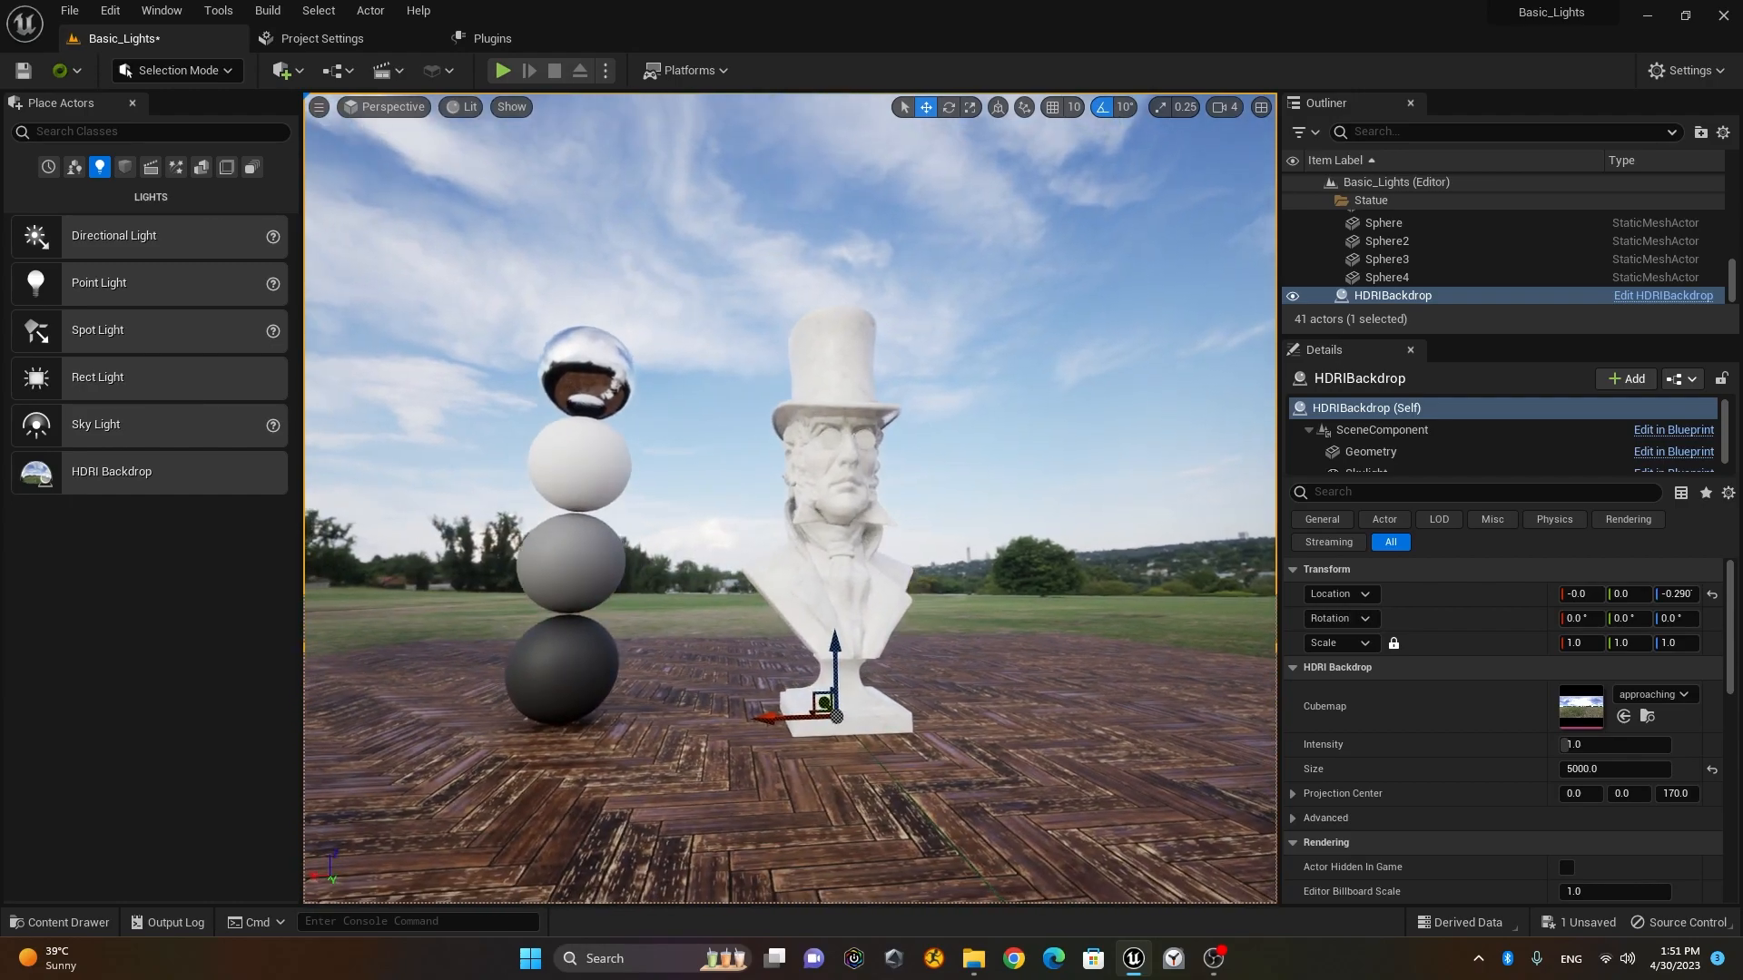
{"action": "scroll", "coordinate": [814, 649], "scroll_direction": "down", "scroll_amount": 2}
{"action": "left_click_drag", "start_coordinate": [814, 650], "coordinate": [726, 632], "text": "alt"}
{"action": "left_click_drag", "start_coordinate": [1008, 632], "coordinate": [1042, 631], "text": "alt"}
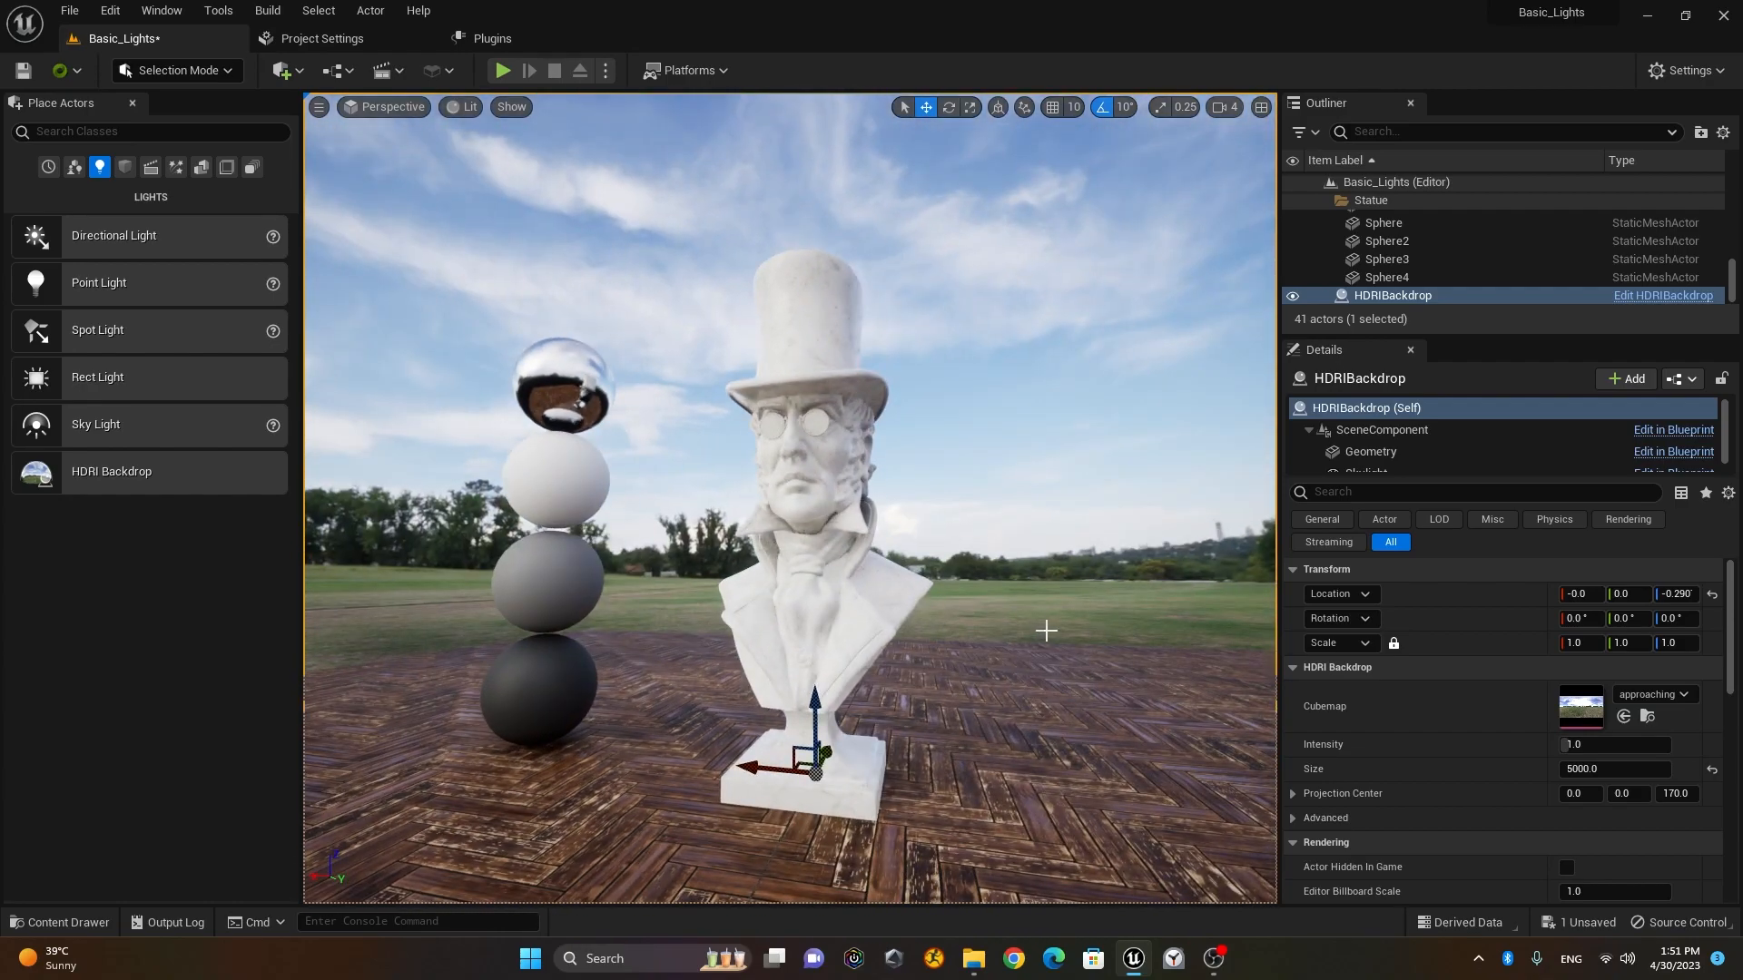
{"action": "right_click_drag", "start_coordinate": [1022, 594], "coordinate": [1067, 592], "text": "alt"}
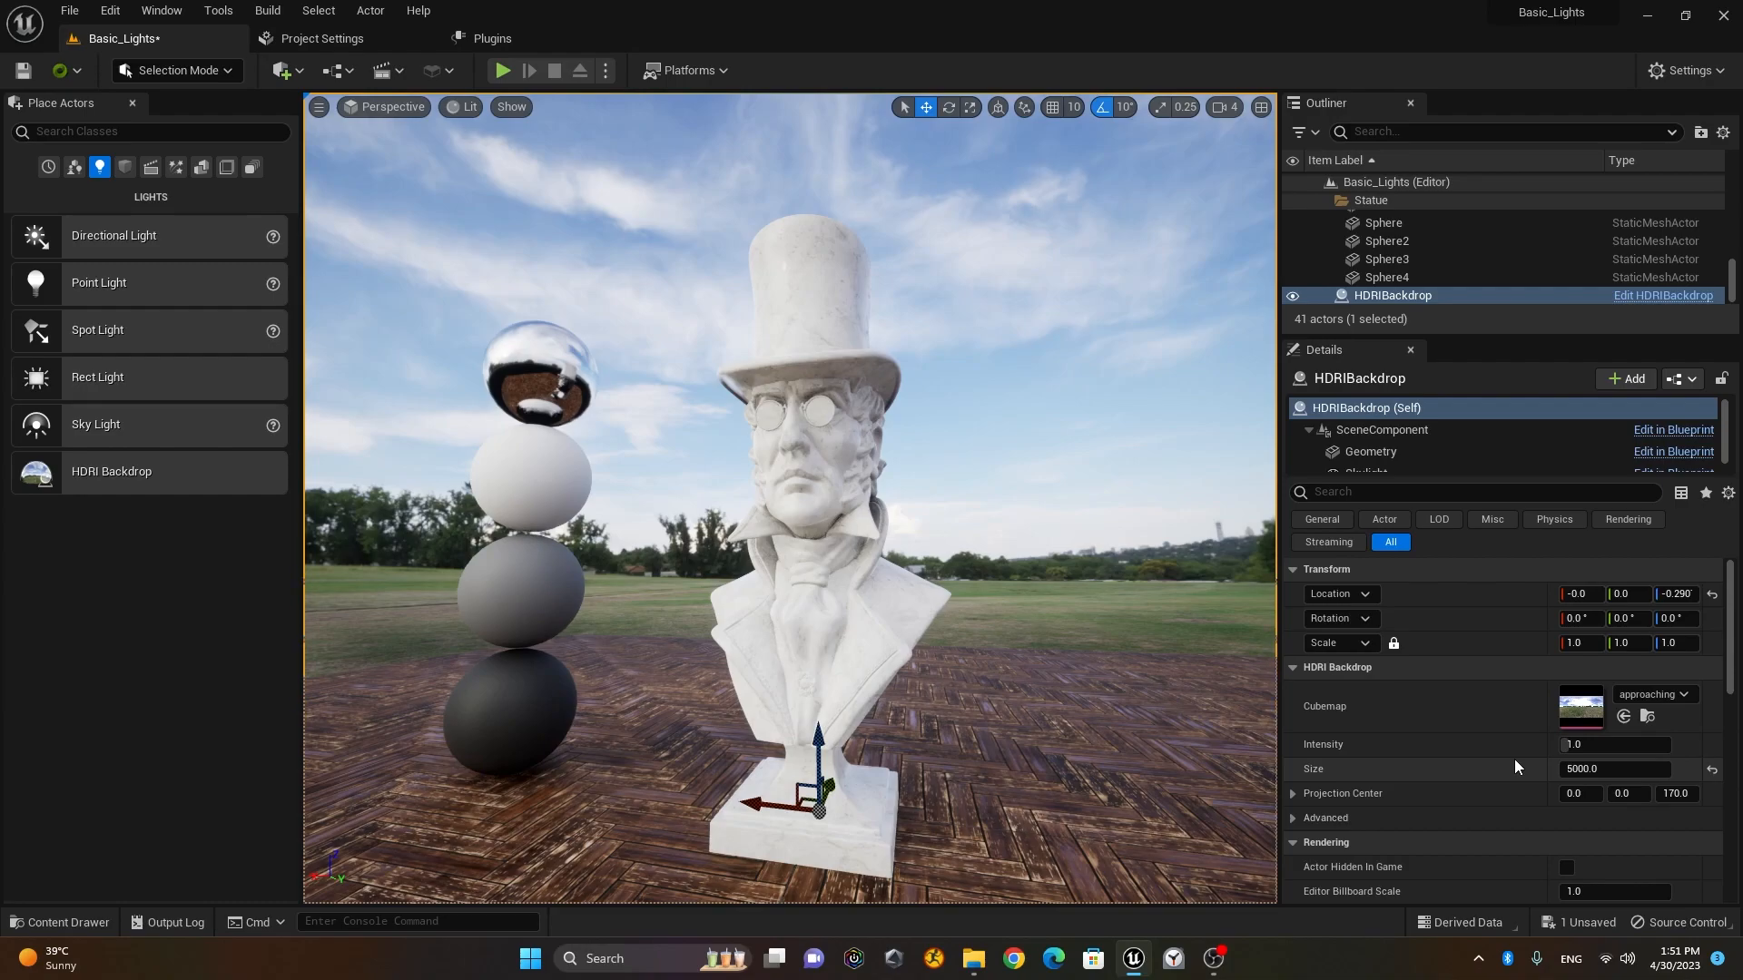
Step: Look over the HDRI backdrop's properties and expand its advanced settings
{"action": "scroll", "coordinate": [1479, 744], "scroll_direction": "down", "scroll_amount": 3}
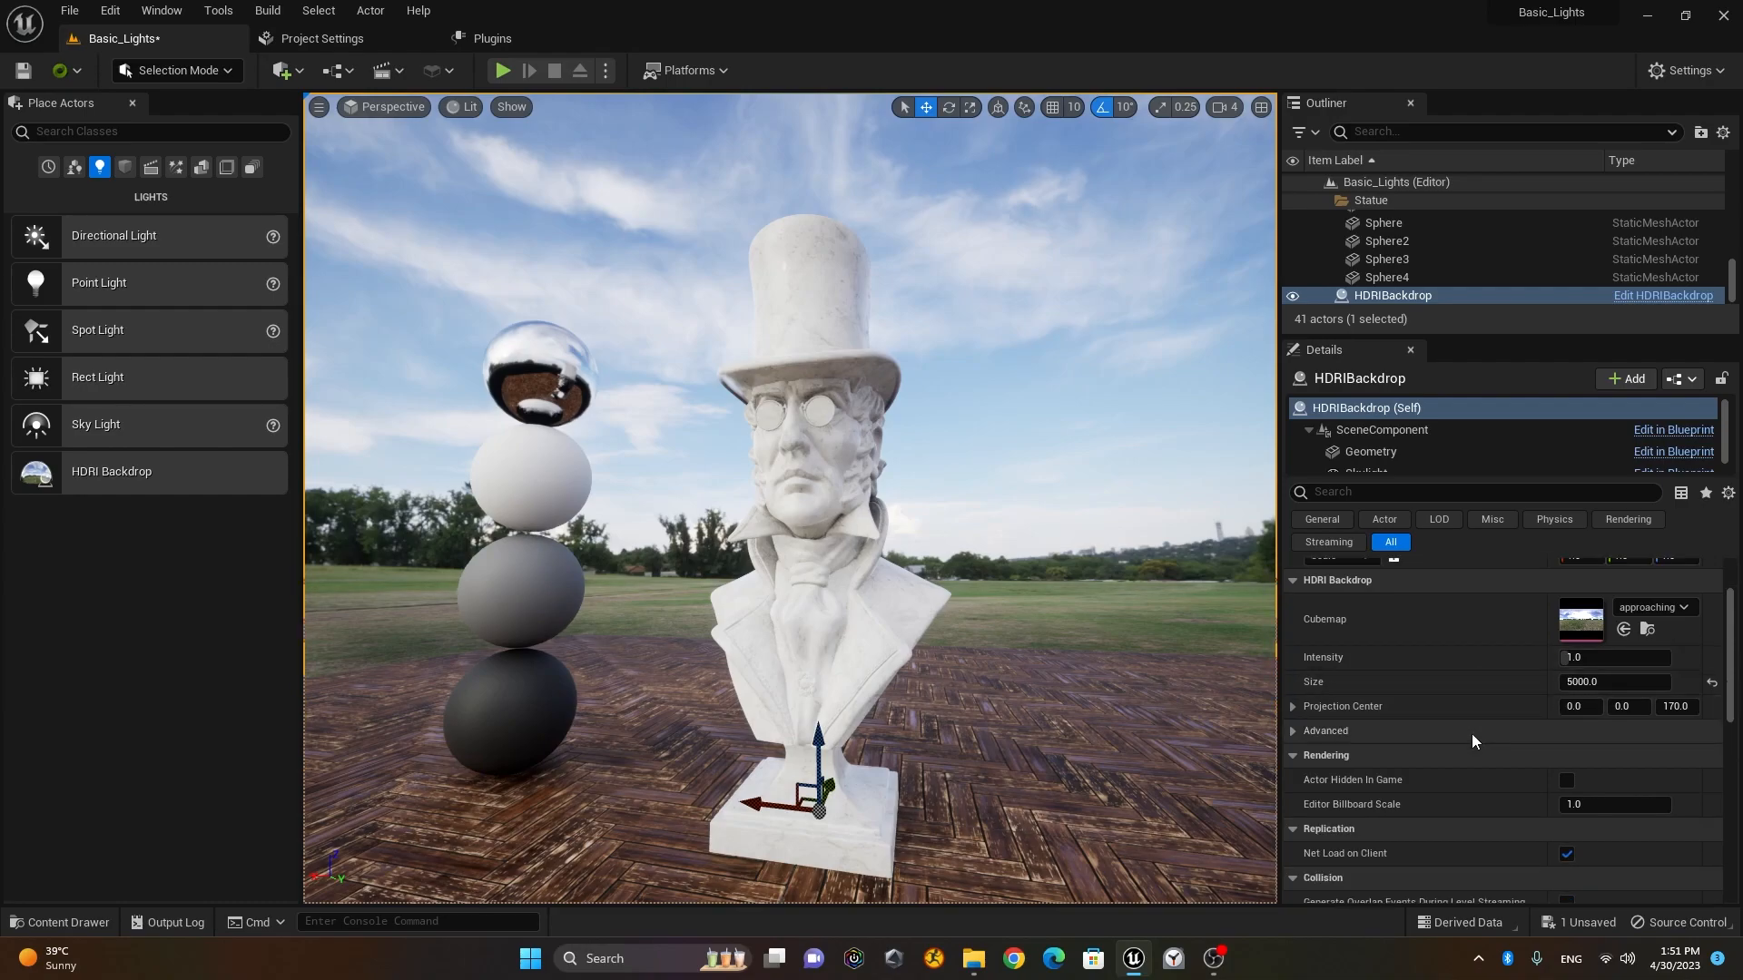
{"action": "scroll", "coordinate": [1445, 728], "scroll_direction": "up", "scroll_amount": 3}
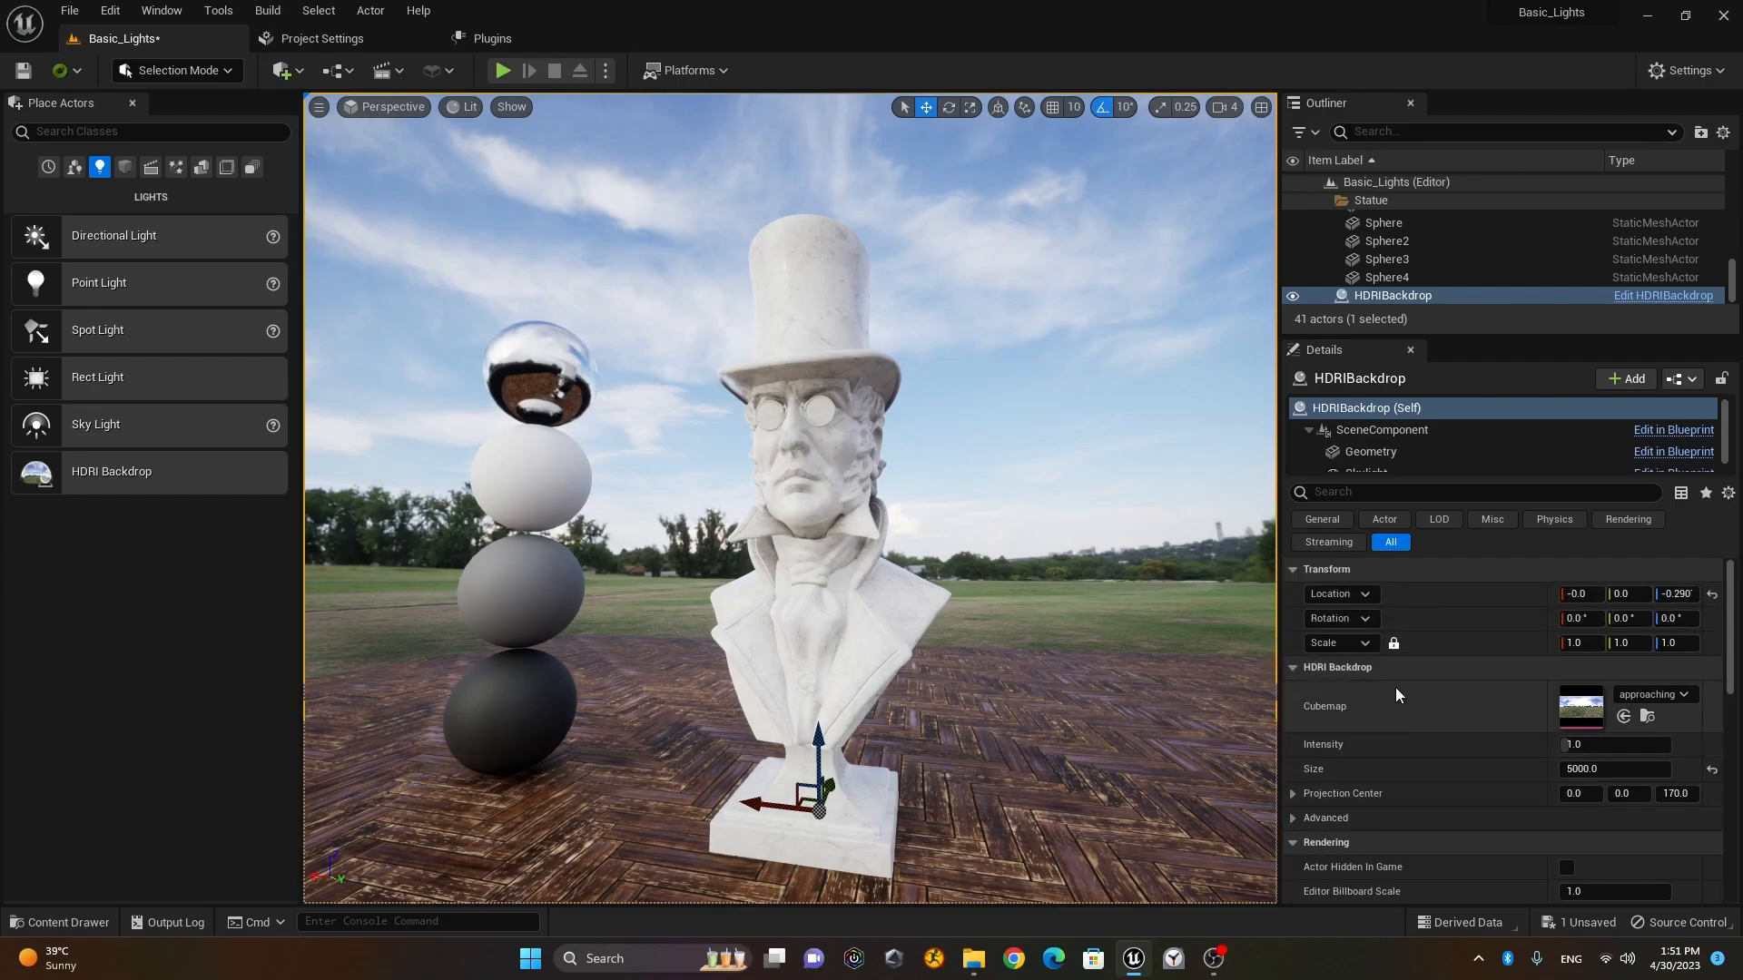
{"action": "scroll", "coordinate": [1357, 747], "scroll_direction": "down", "scroll_amount": 4}
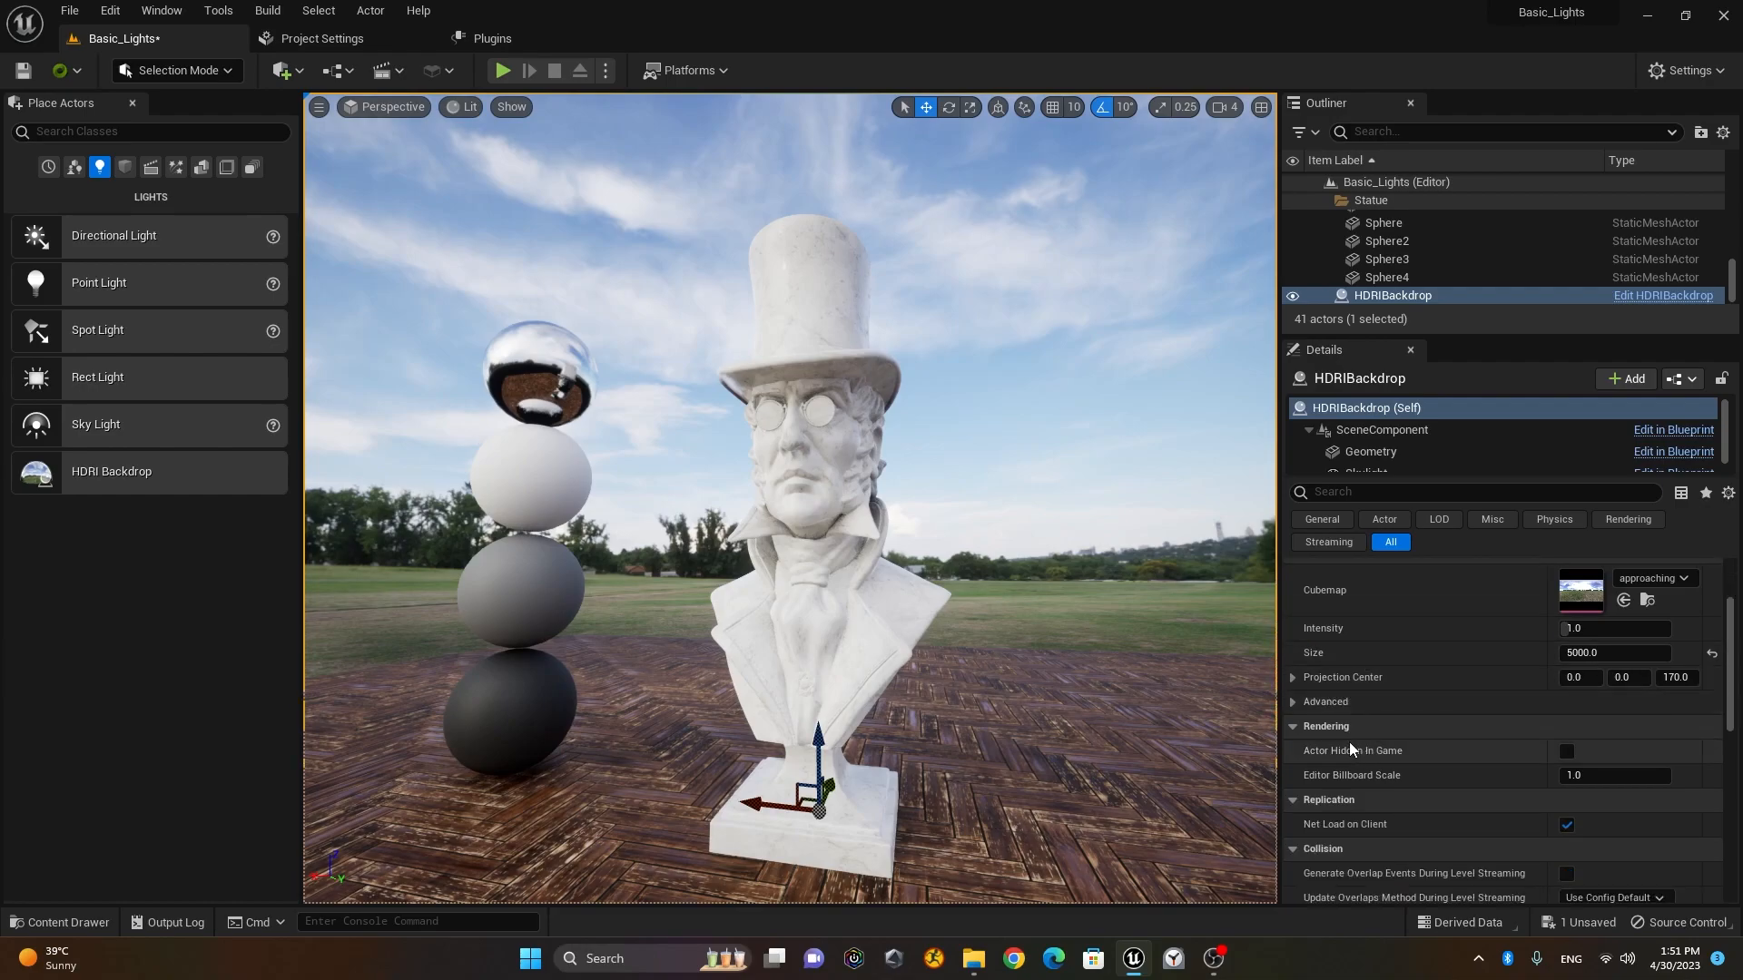
{"action": "left_click", "coordinate": [1291, 705]}
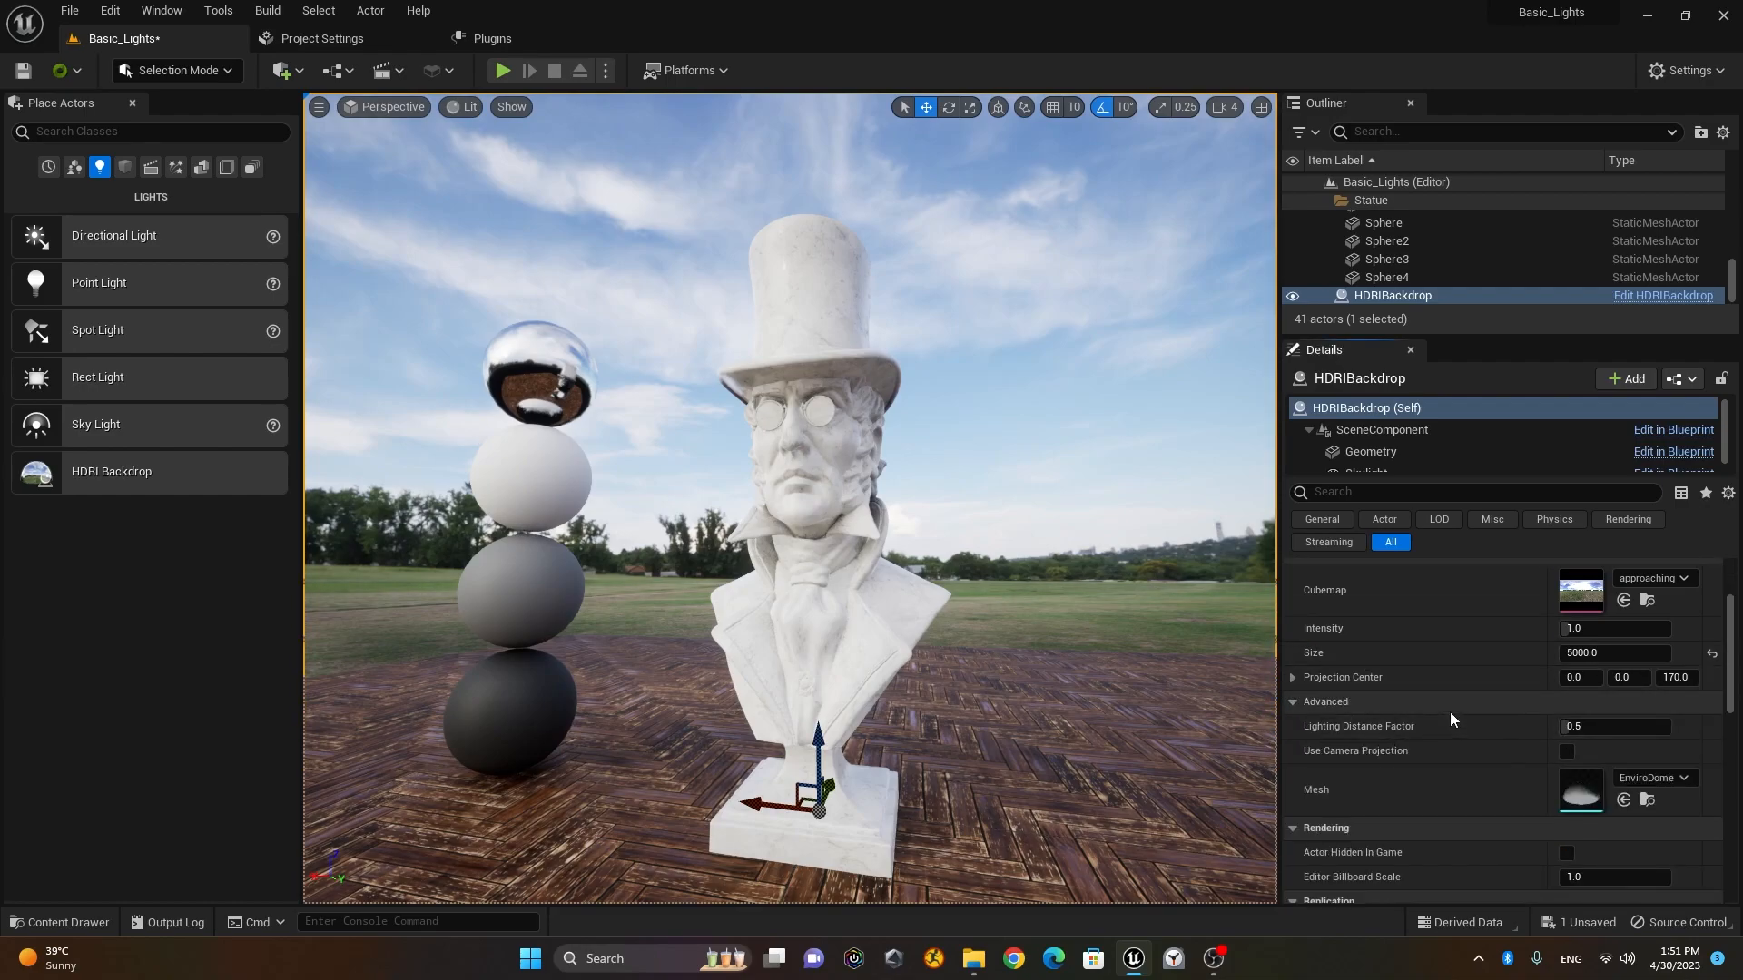
{"action": "scroll", "coordinate": [1451, 717], "scroll_direction": "down", "scroll_amount": 3}
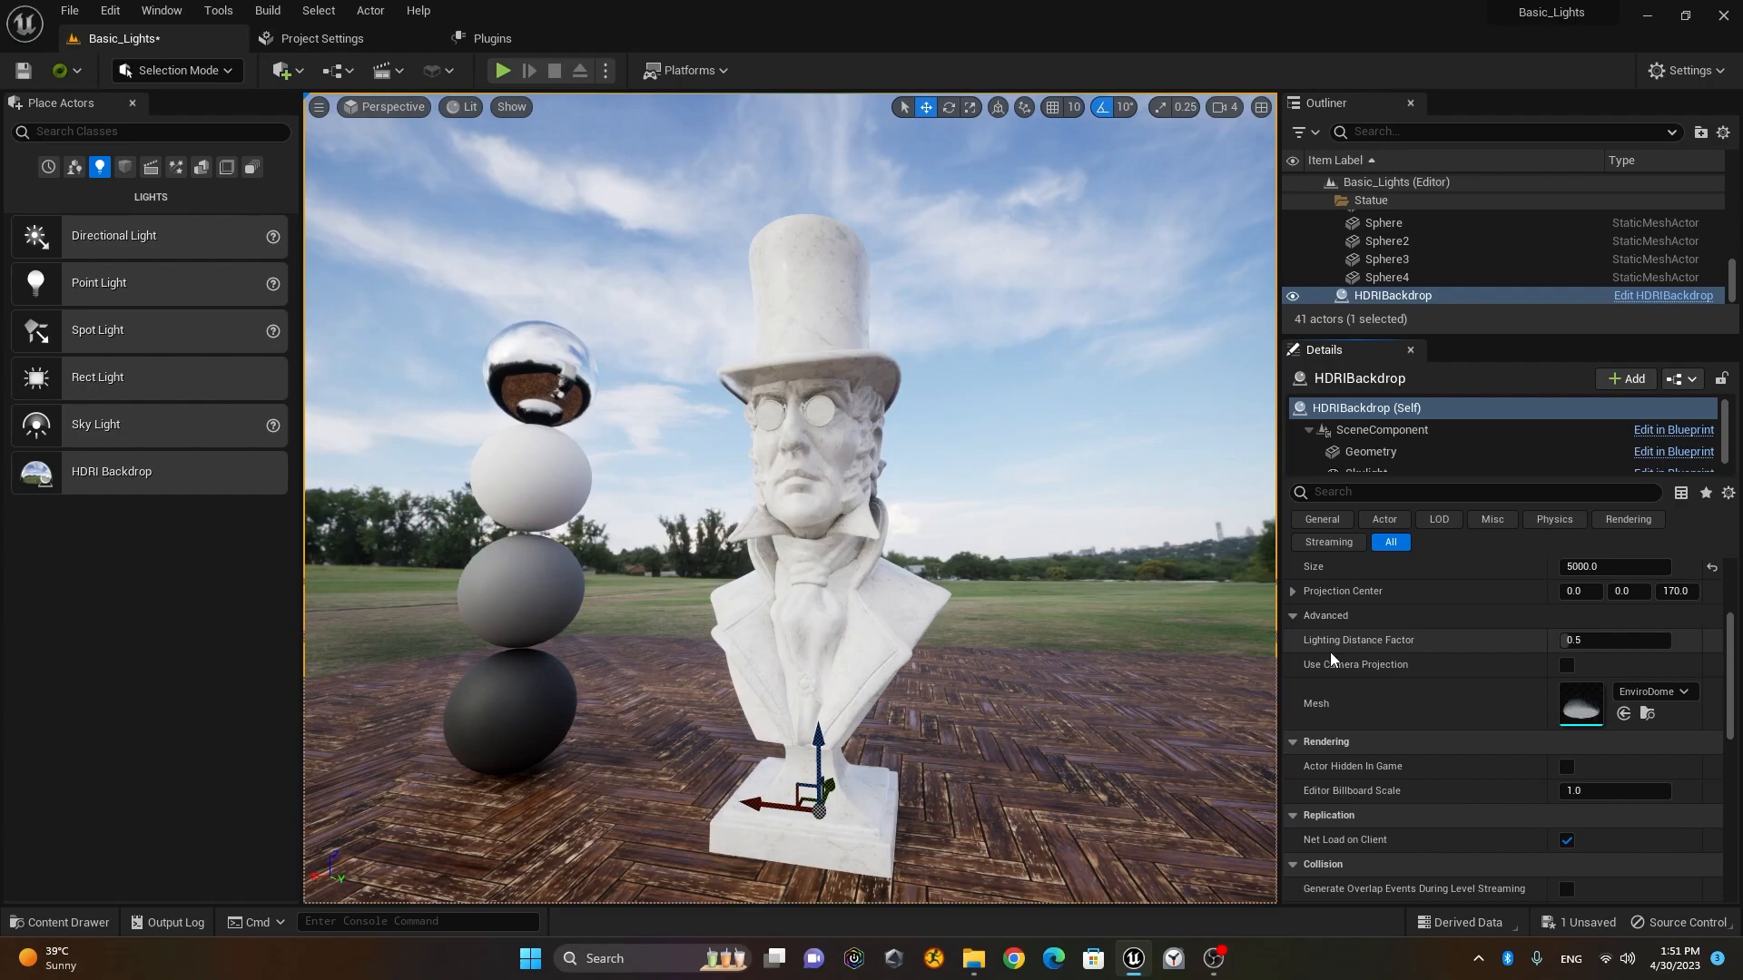
Step: Try raising the HDRI backdrop's lighting distance factor to 4.96, and restore it to the default 0.5
{"action": "left_click", "coordinate": [1615, 647]}
{"action": "left_click_drag", "start_coordinate": [1584, 643], "coordinate": [1599, 644]}
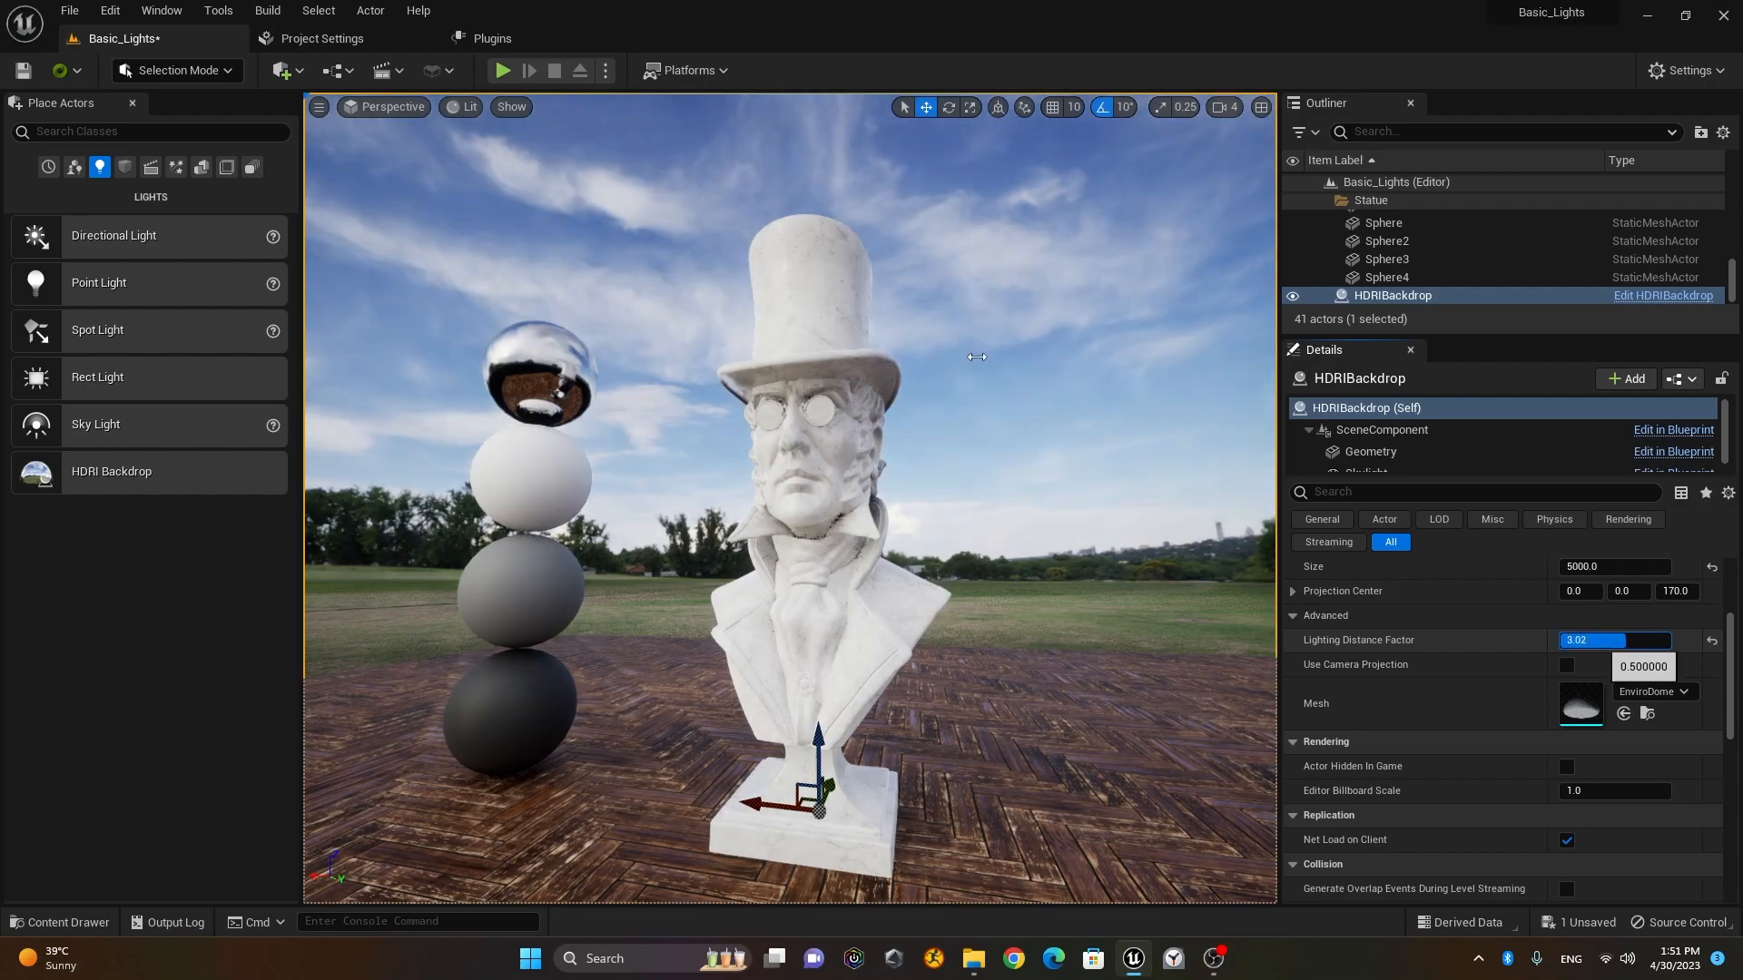
{"action": "left_click_drag", "start_coordinate": [982, 361], "coordinate": [1026, 361]}
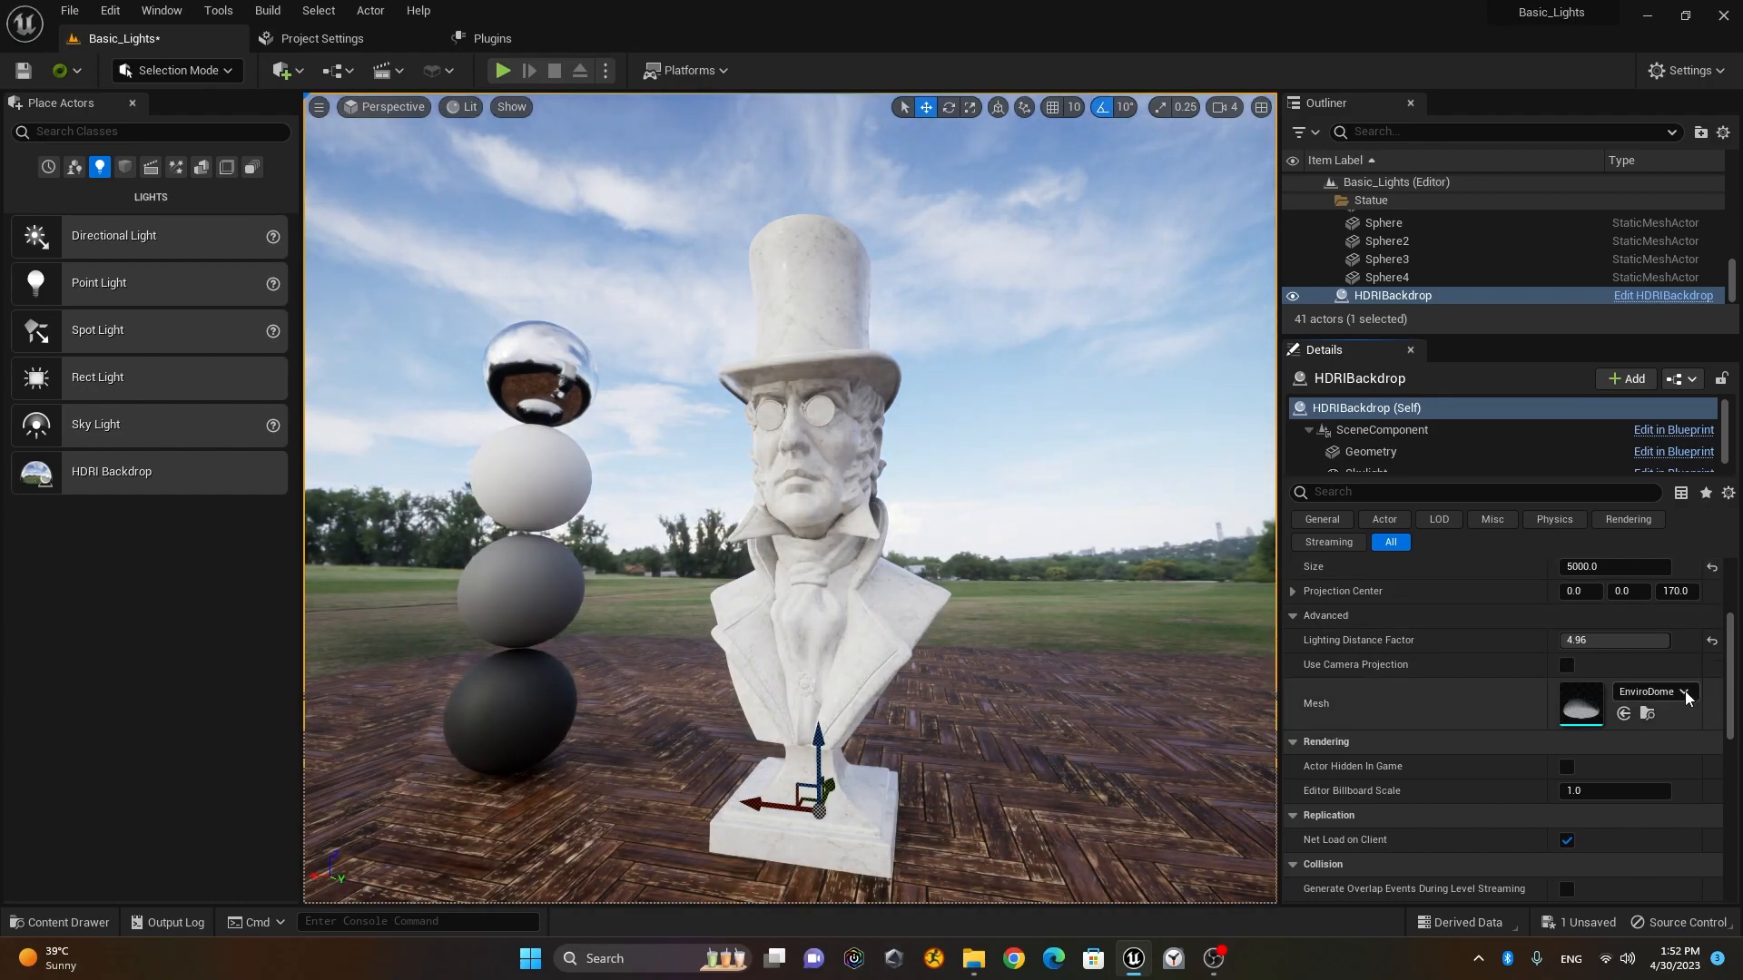
{"action": "left_click", "coordinate": [1712, 644]}
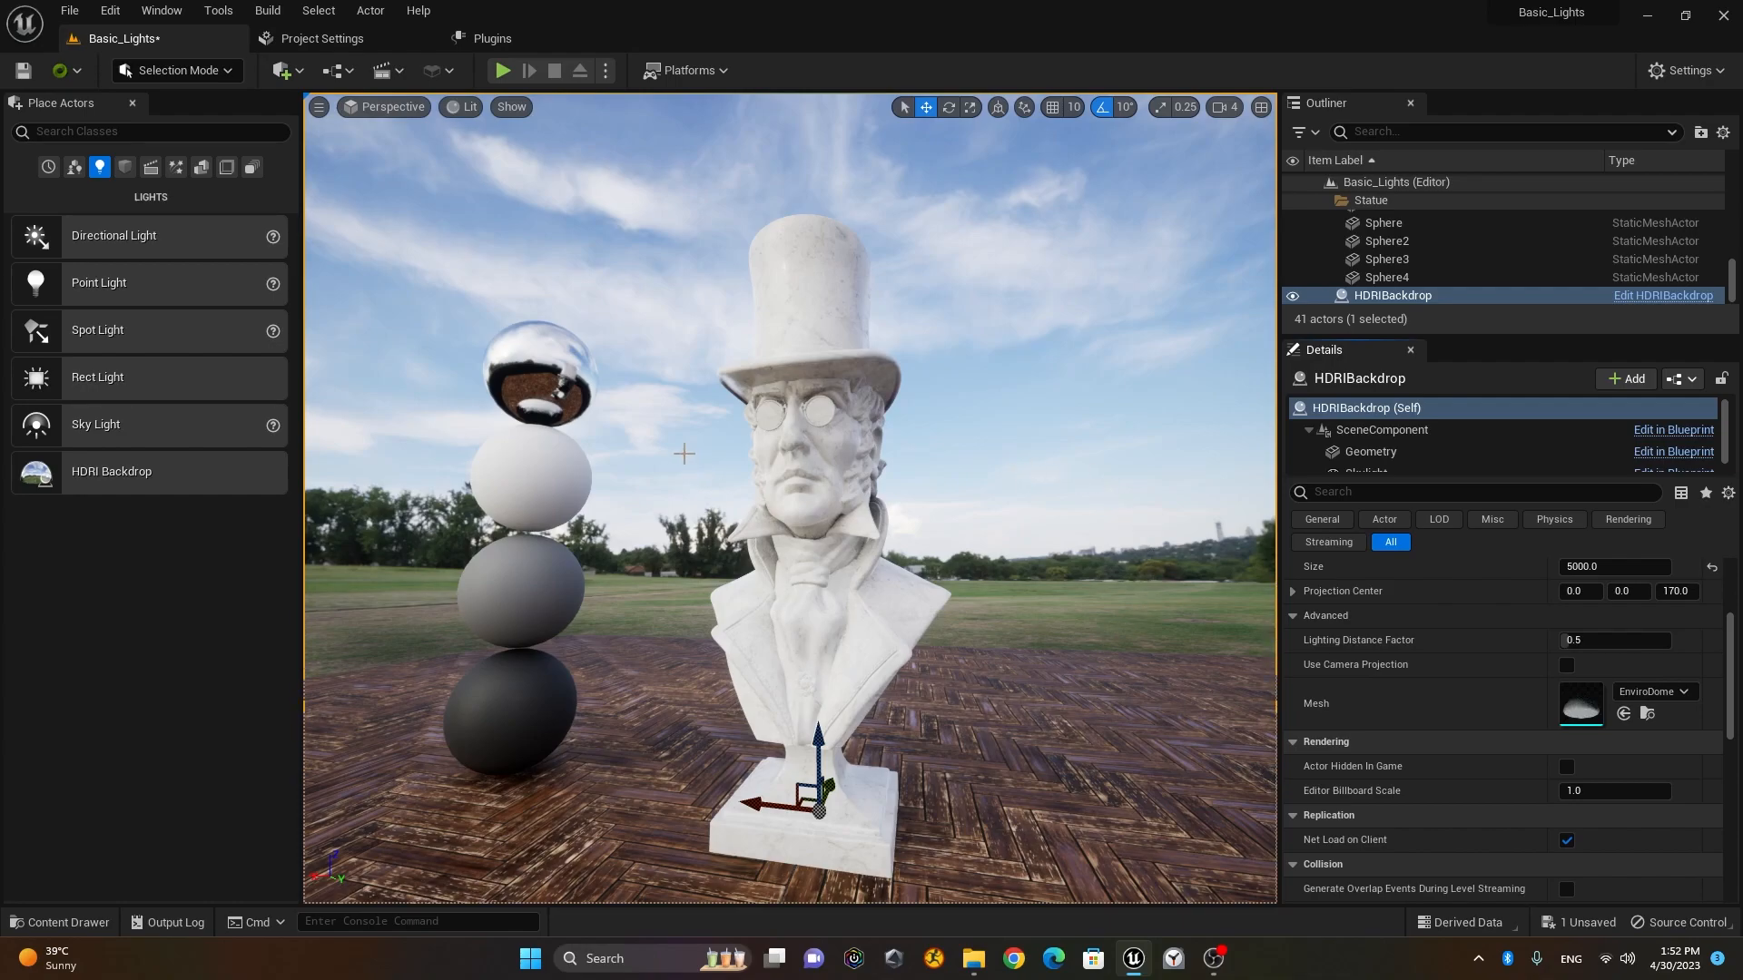
Step: Enable camera projection for the HDRI backdrop and check the result around the statue and spheres from several angles
{"action": "left_click", "coordinate": [1566, 664]}
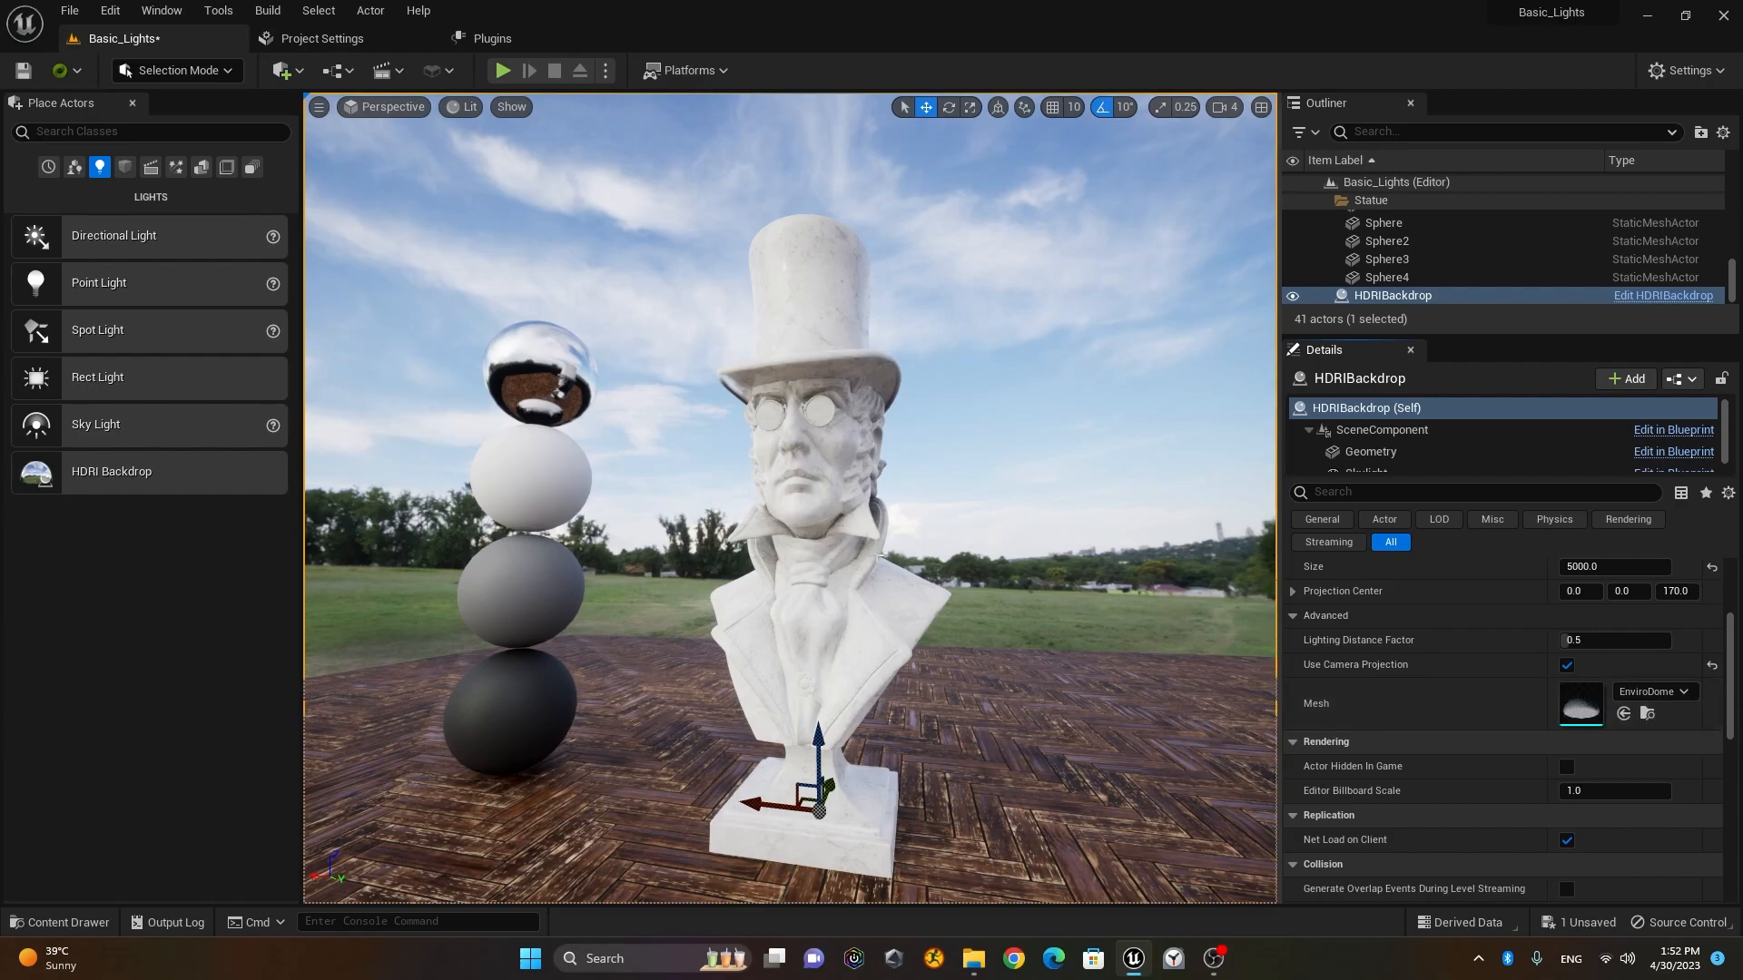
{"action": "scroll", "coordinate": [799, 499], "scroll_direction": "down", "scroll_amount": 5}
{"action": "left_click_drag", "start_coordinate": [944, 508], "coordinate": [1048, 604], "text": "alt"}
{"action": "scroll", "coordinate": [790, 498], "scroll_direction": "up", "scroll_amount": 5}
{"action": "left_click_drag", "start_coordinate": [789, 498], "coordinate": [990, 472], "text": "alt"}
{"action": "scroll", "coordinate": [1402, 694], "scroll_direction": "down", "scroll_amount": 3}
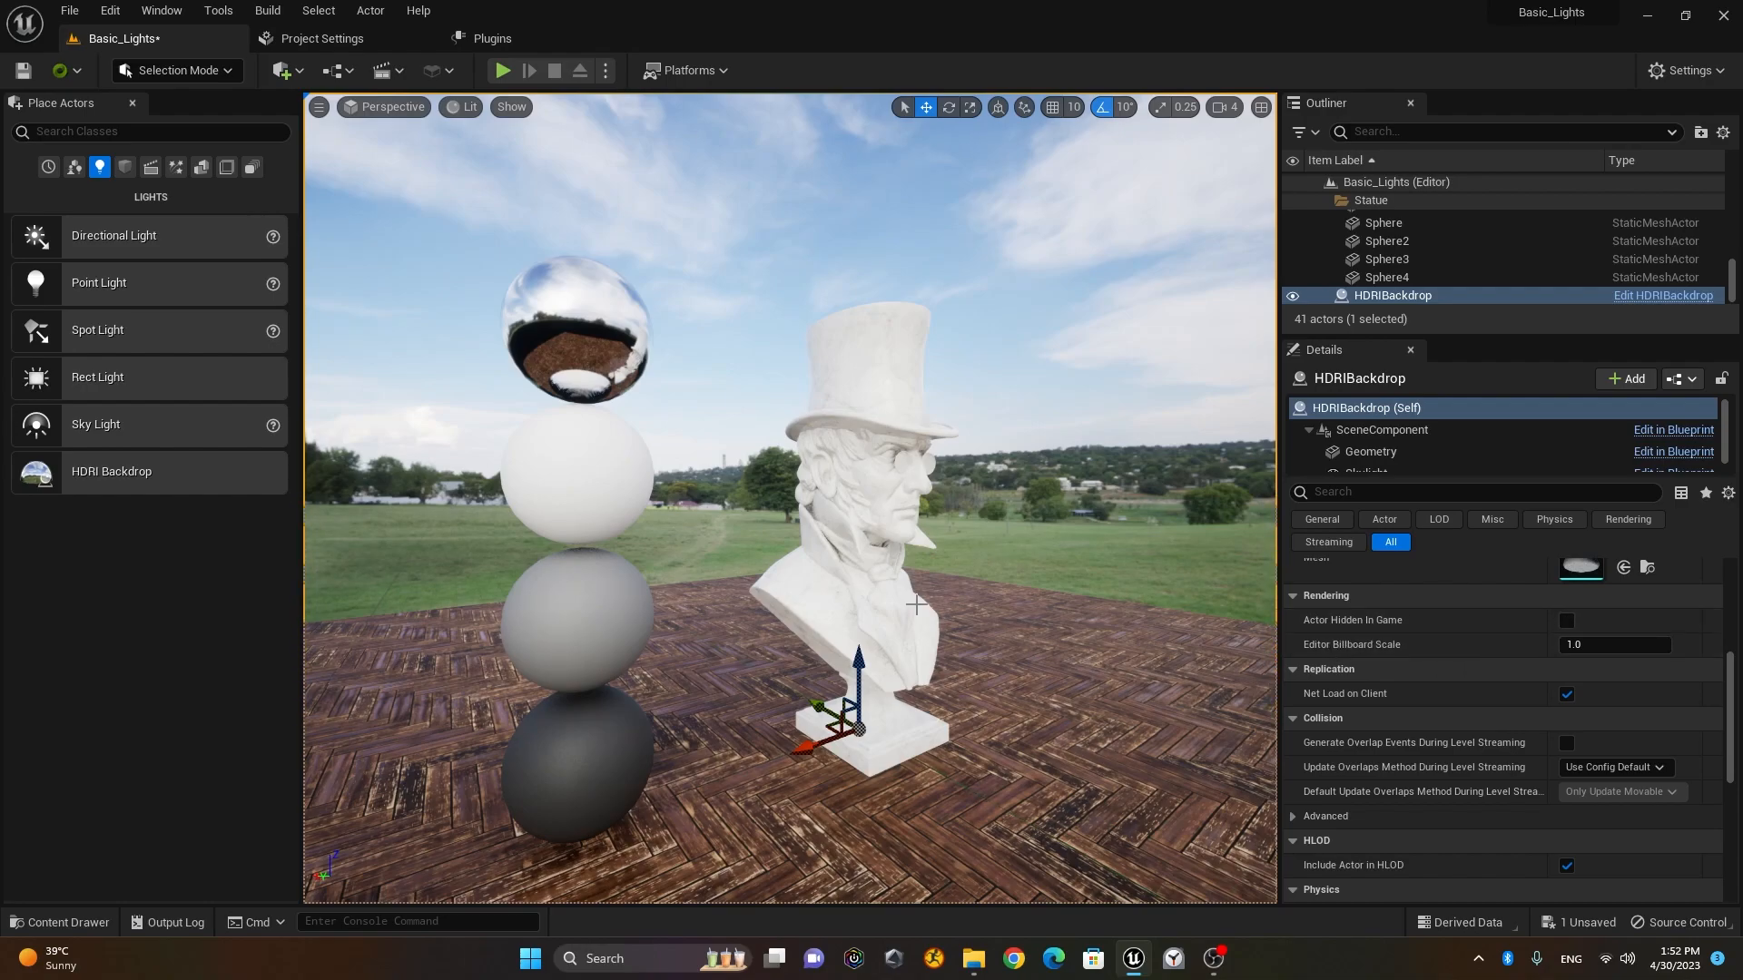
{"action": "left_click_drag", "start_coordinate": [1039, 738], "coordinate": [694, 694], "text": "alt"}
{"action": "right_click_drag", "start_coordinate": [1030, 734], "coordinate": [1103, 731], "text": "alt"}
{"action": "middle_click_drag", "start_coordinate": [1054, 730], "coordinate": [1176, 599], "text": "alt"}
{"action": "left_click_drag", "start_coordinate": [1055, 727], "coordinate": [1233, 736], "text": "alt"}
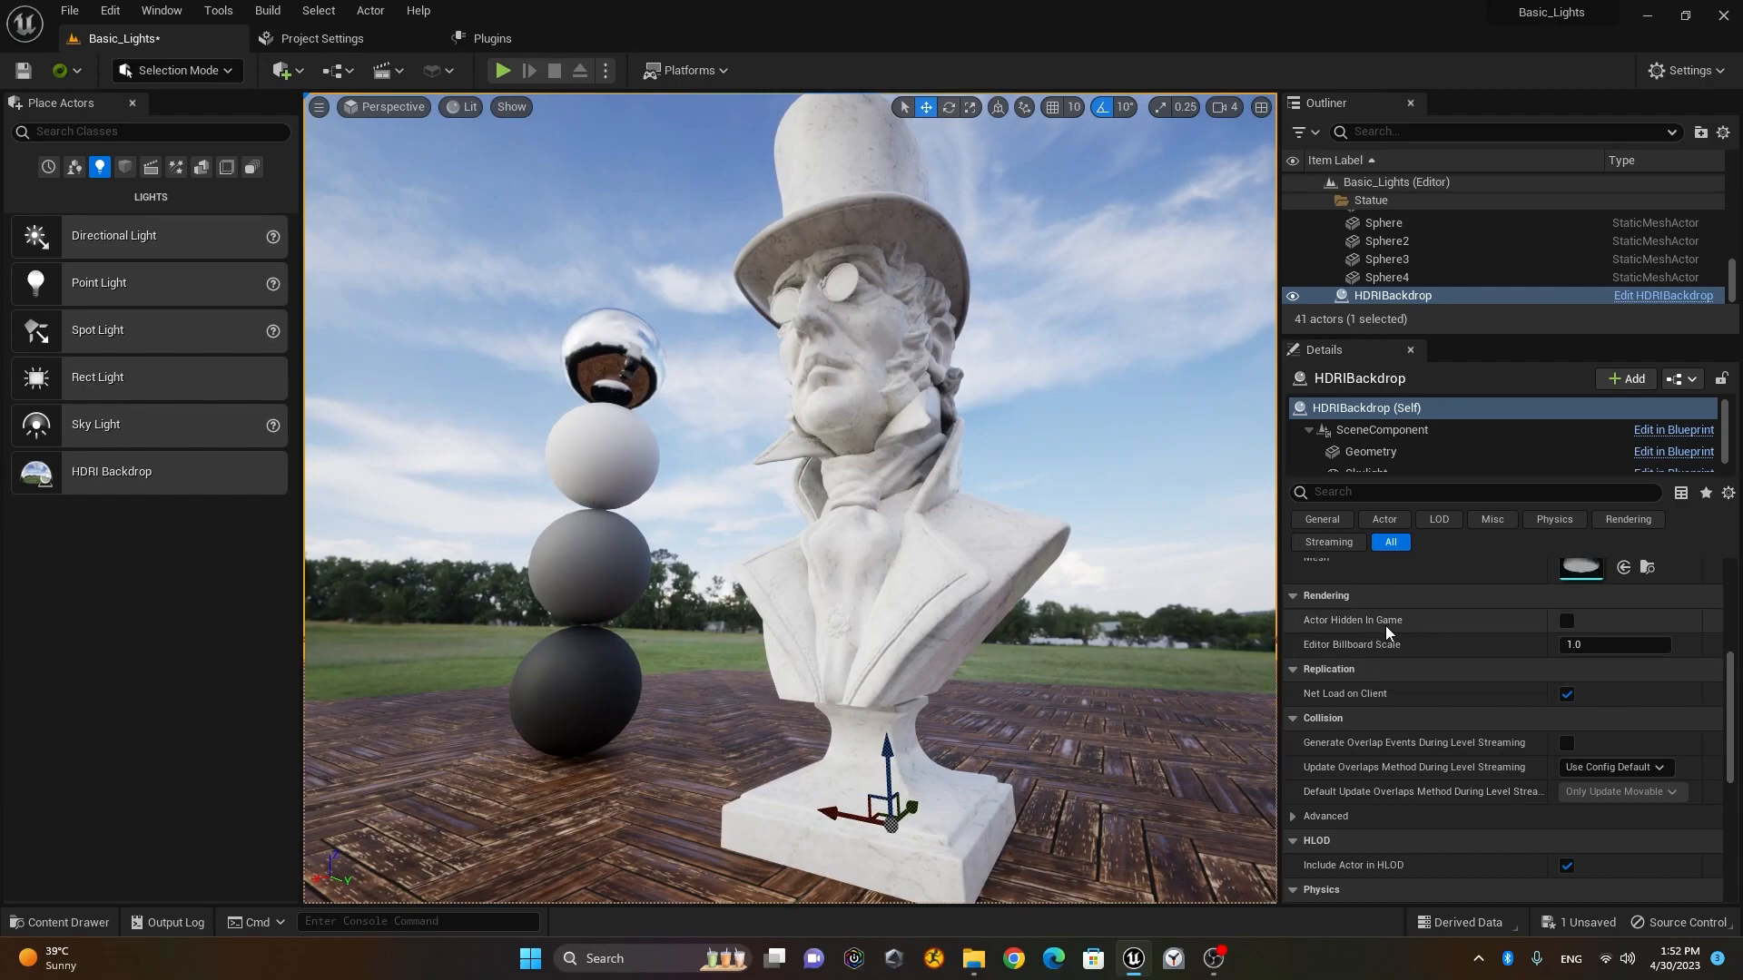
Step: Look through the HDRI backdrop's remaining properties, from rendering and collision to physics, networking and actor settings
{"action": "scroll", "coordinate": [1452, 717], "scroll_direction": "down", "scroll_amount": 2}
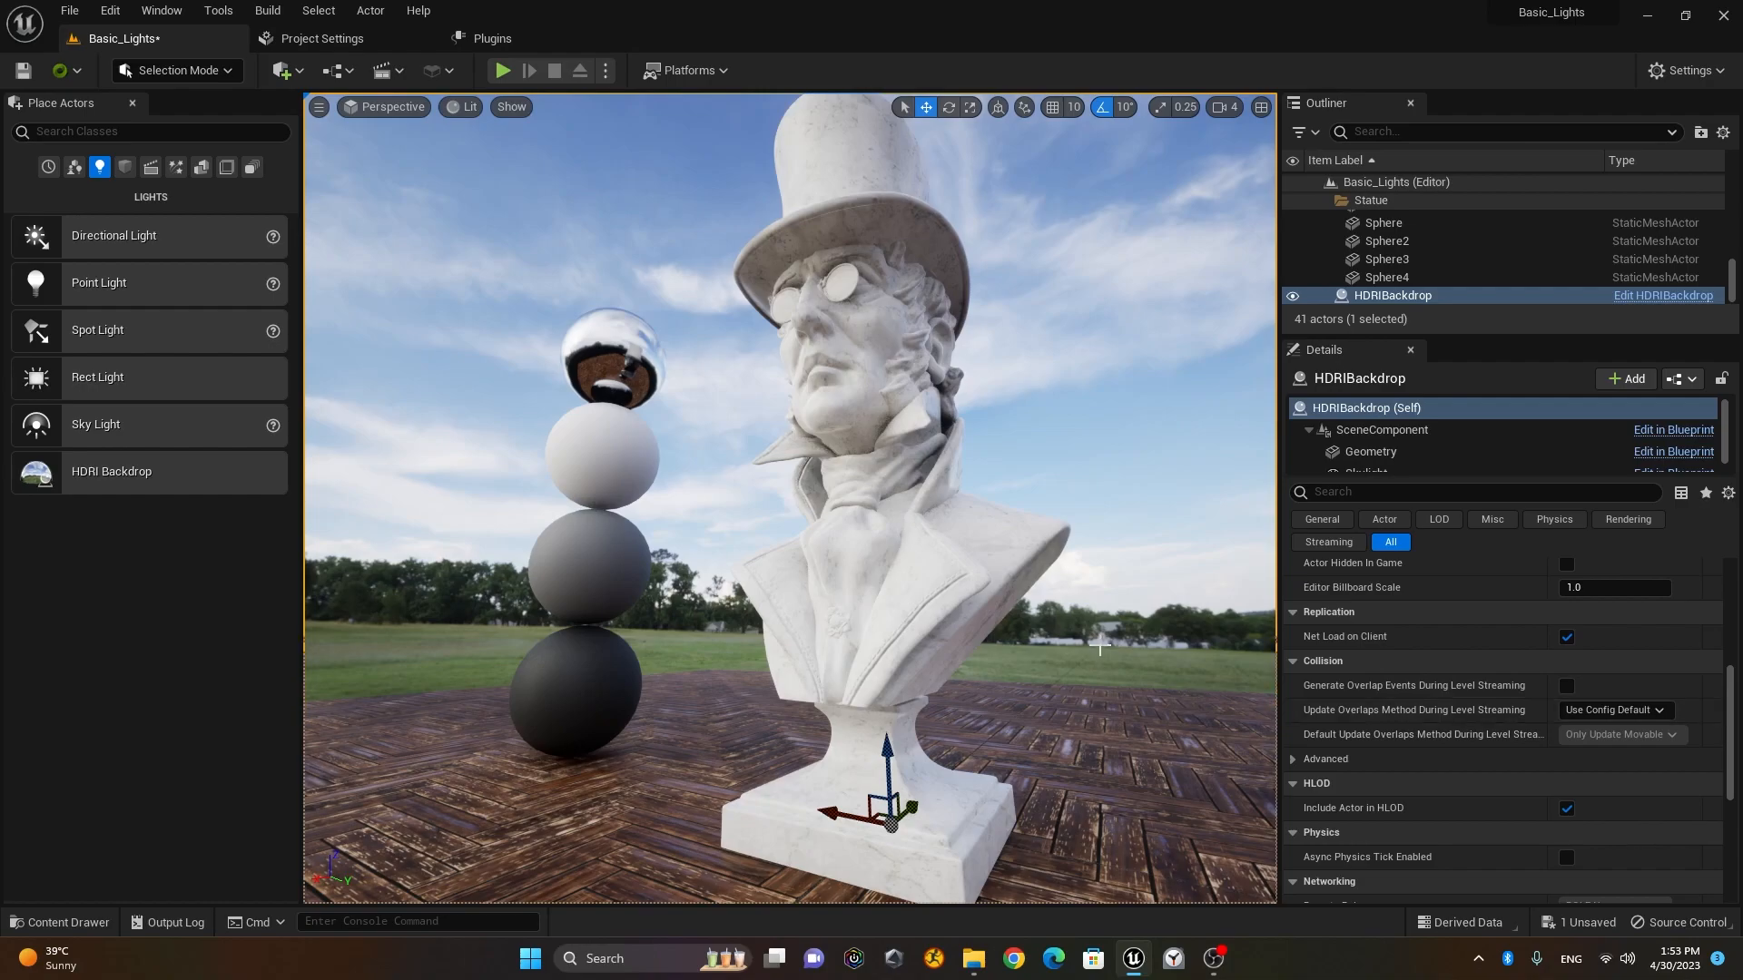
{"action": "mouse_move", "coordinate": [1434, 709]}
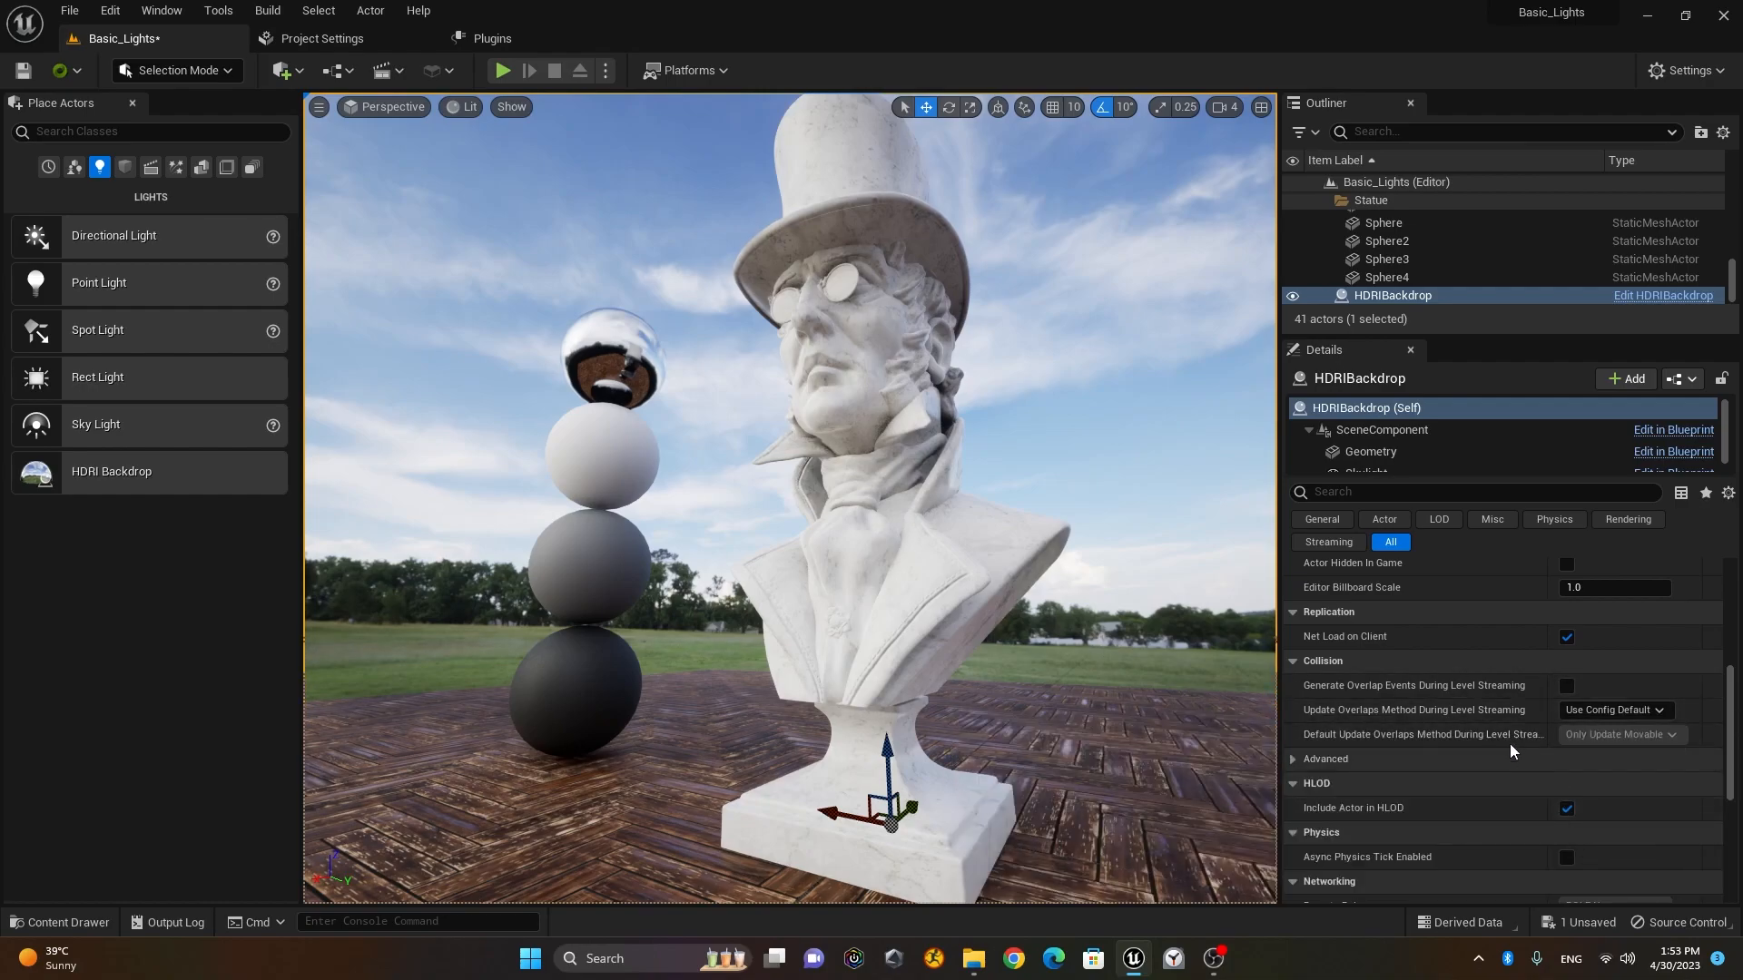
{"action": "scroll", "coordinate": [1490, 742], "scroll_direction": "down", "scroll_amount": 4}
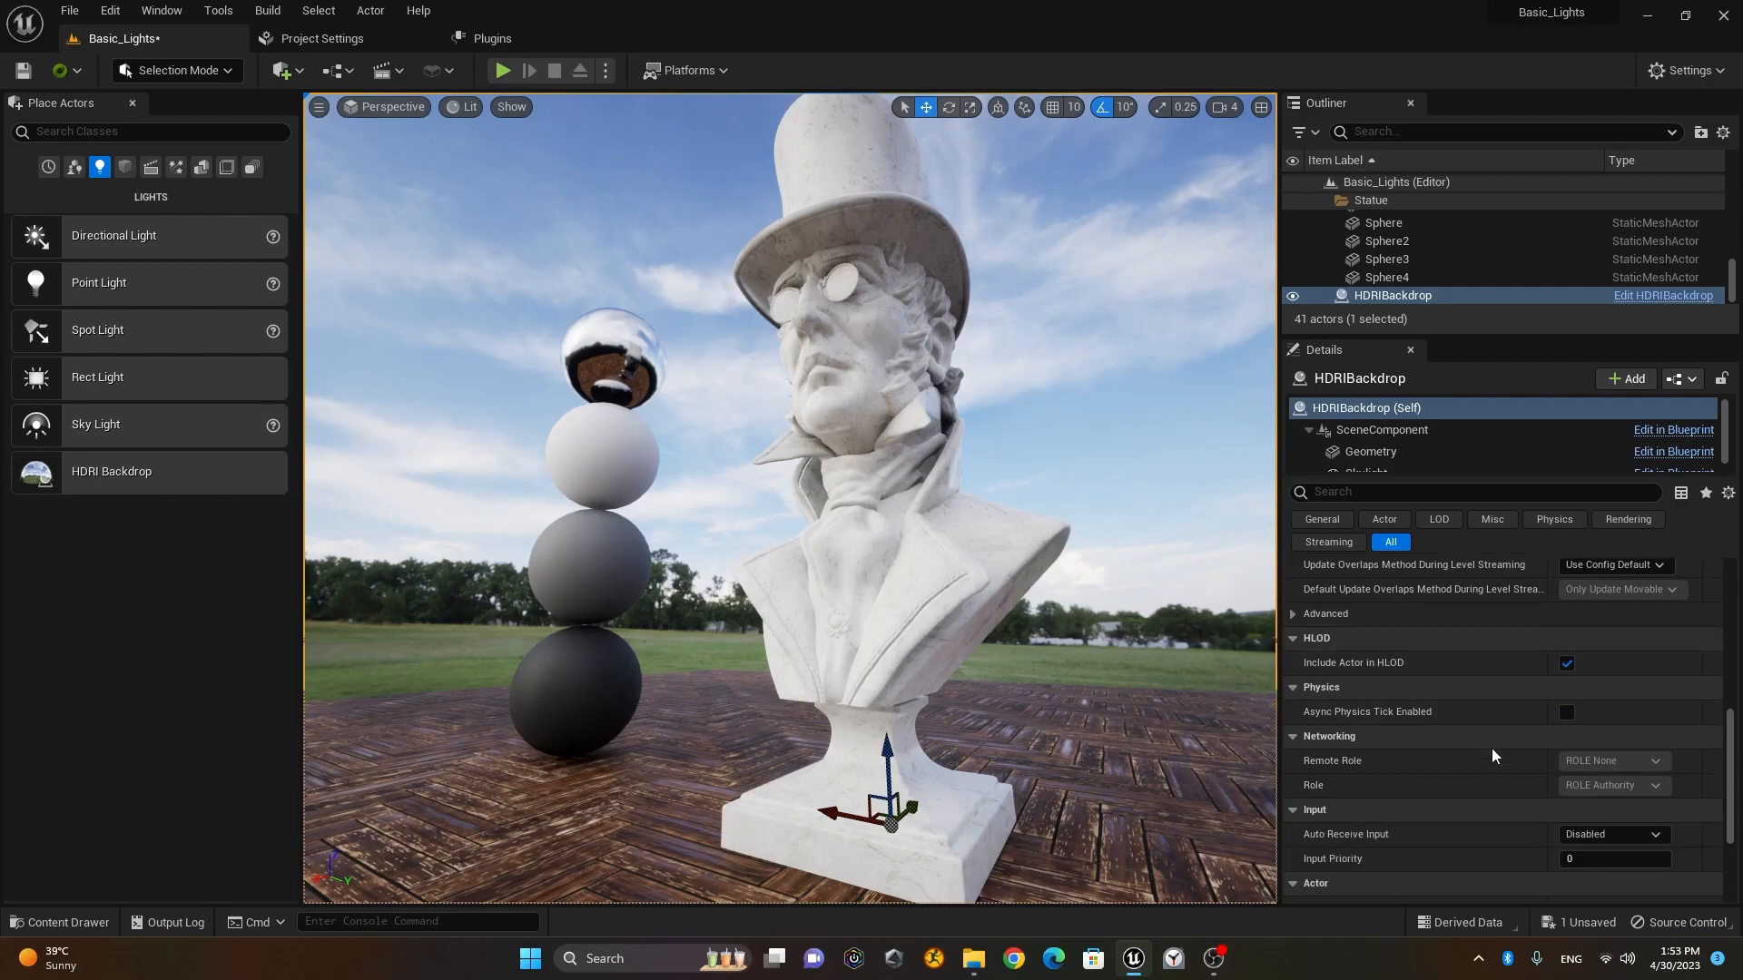
{"action": "scroll", "coordinate": [1443, 784], "scroll_direction": "down", "scroll_amount": 2}
{"action": "scroll", "coordinate": [1443, 783], "scroll_direction": "down", "scroll_amount": 3}
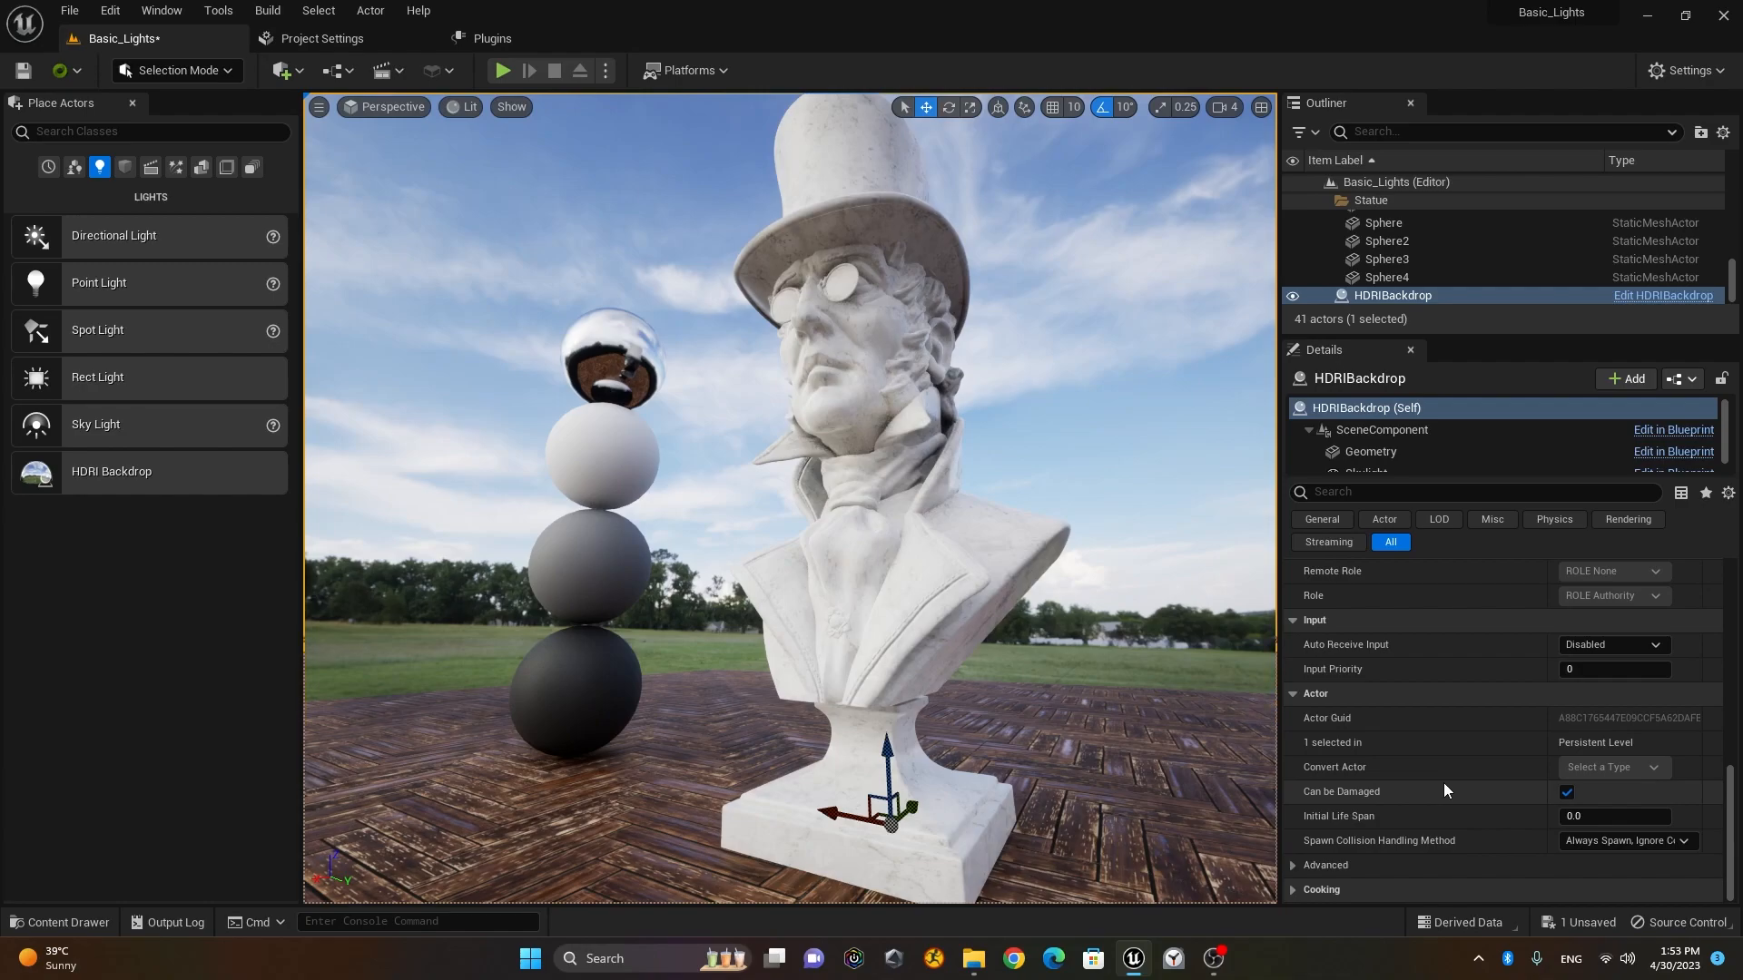
{"action": "scroll", "coordinate": [1445, 781], "scroll_direction": "up", "scroll_amount": 10}
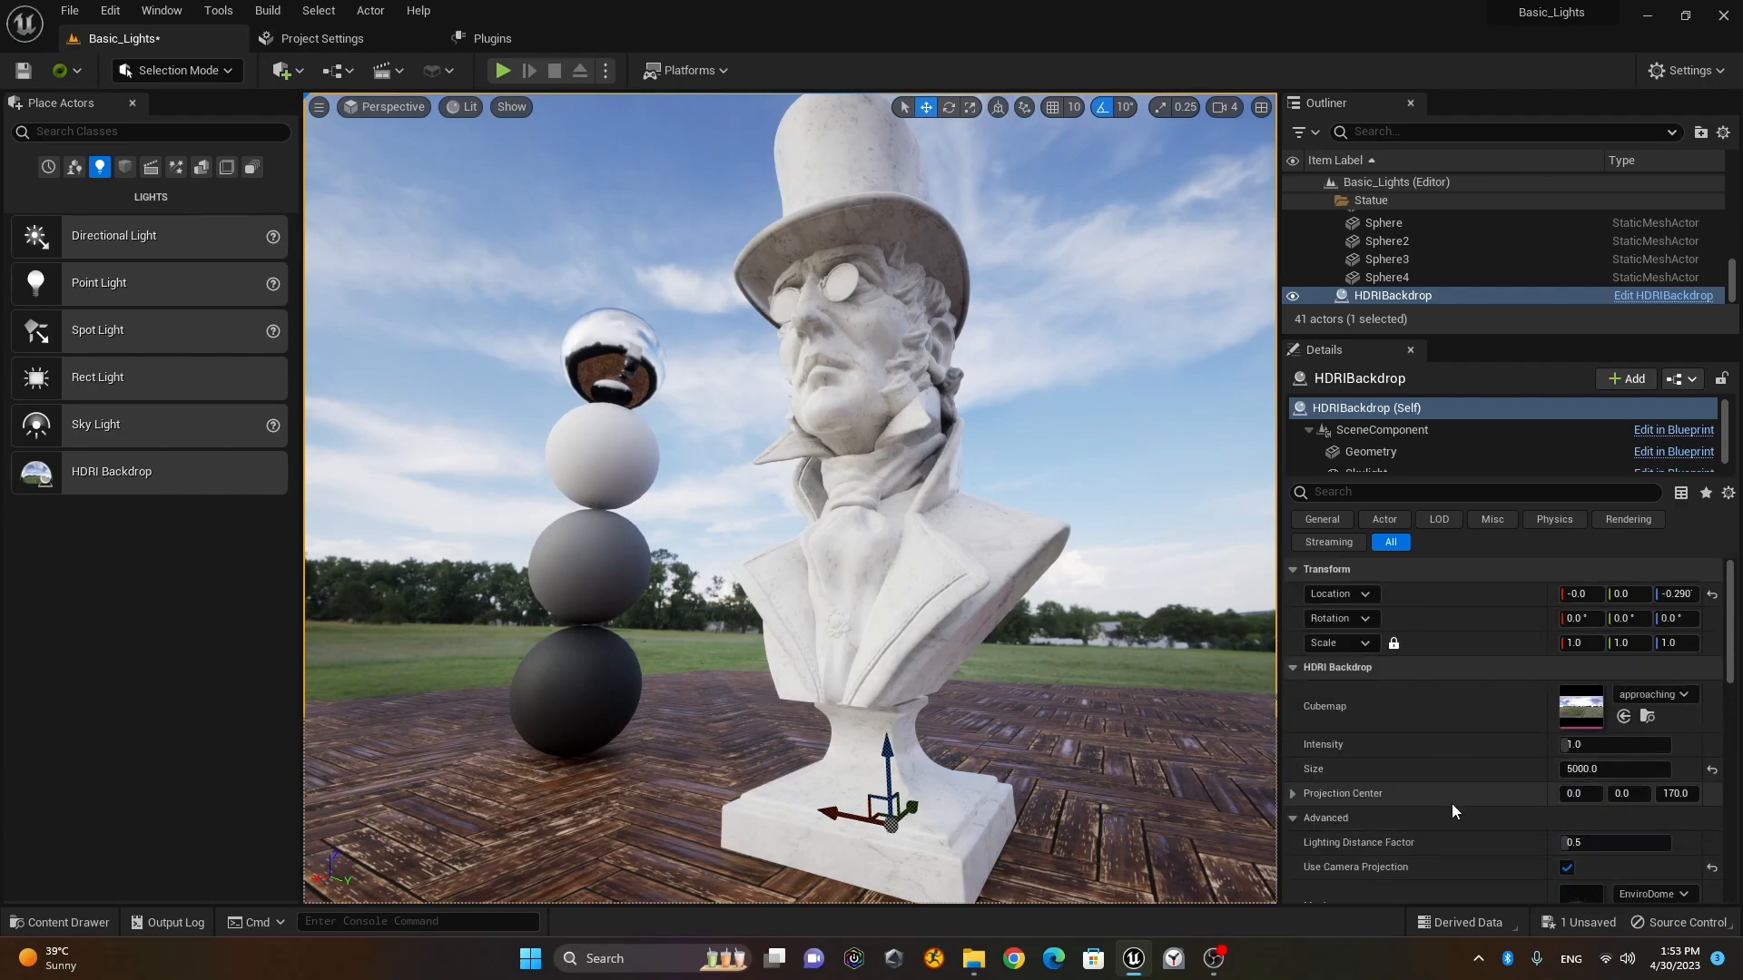
{"action": "scroll", "coordinate": [1479, 779], "scroll_direction": "down", "scroll_amount": 1}
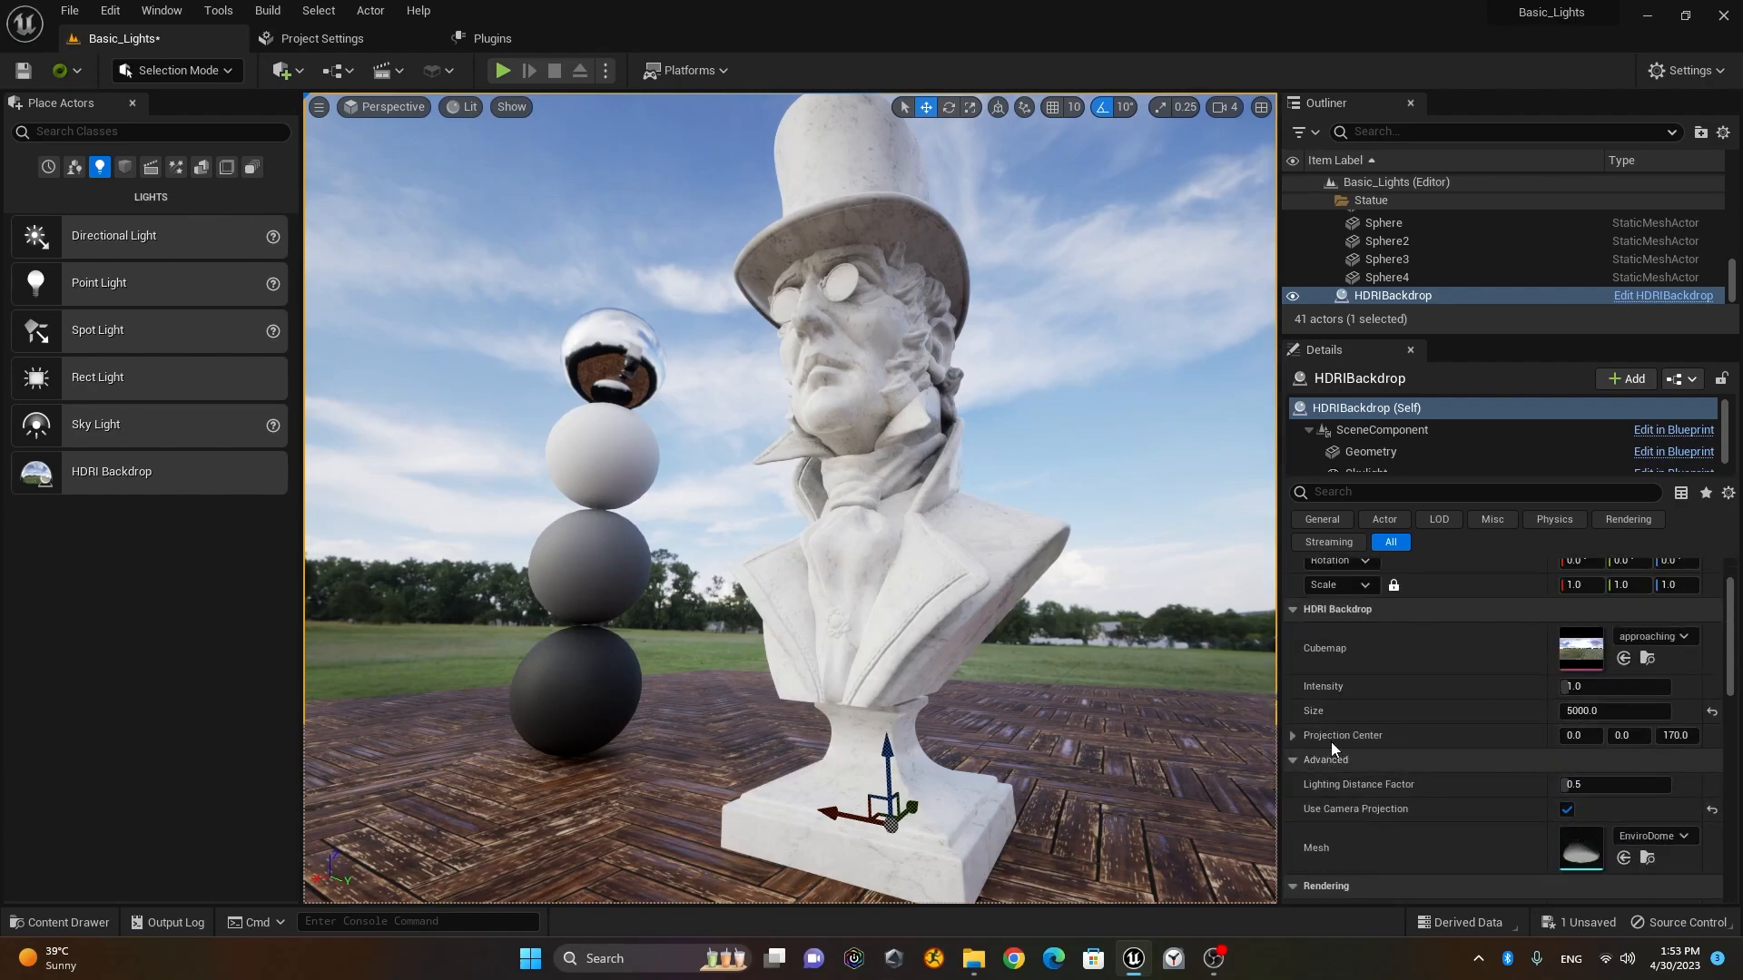
{"action": "scroll", "coordinate": [1397, 788], "scroll_direction": "down", "scroll_amount": 2}
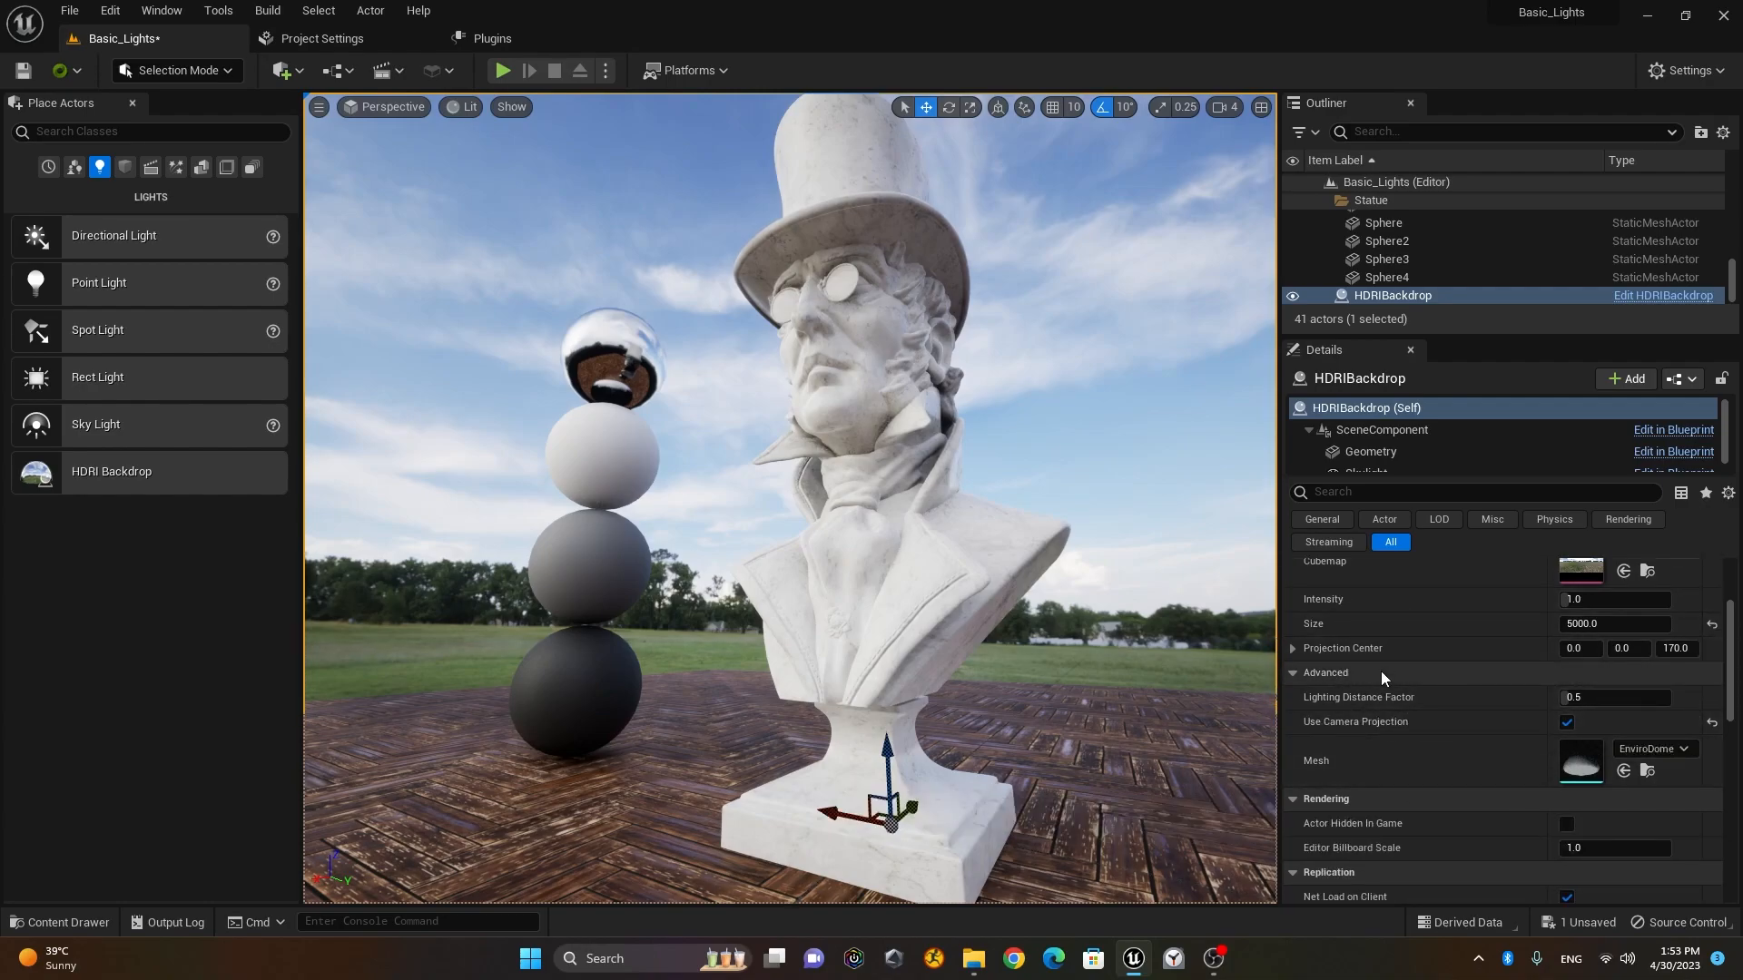
{"action": "scroll", "coordinate": [1371, 699], "scroll_direction": "up", "scroll_amount": 3}
Step: Search the HDRI backdrop's properties for "ray", and clear the search
{"action": "left_click", "coordinate": [1358, 490]}
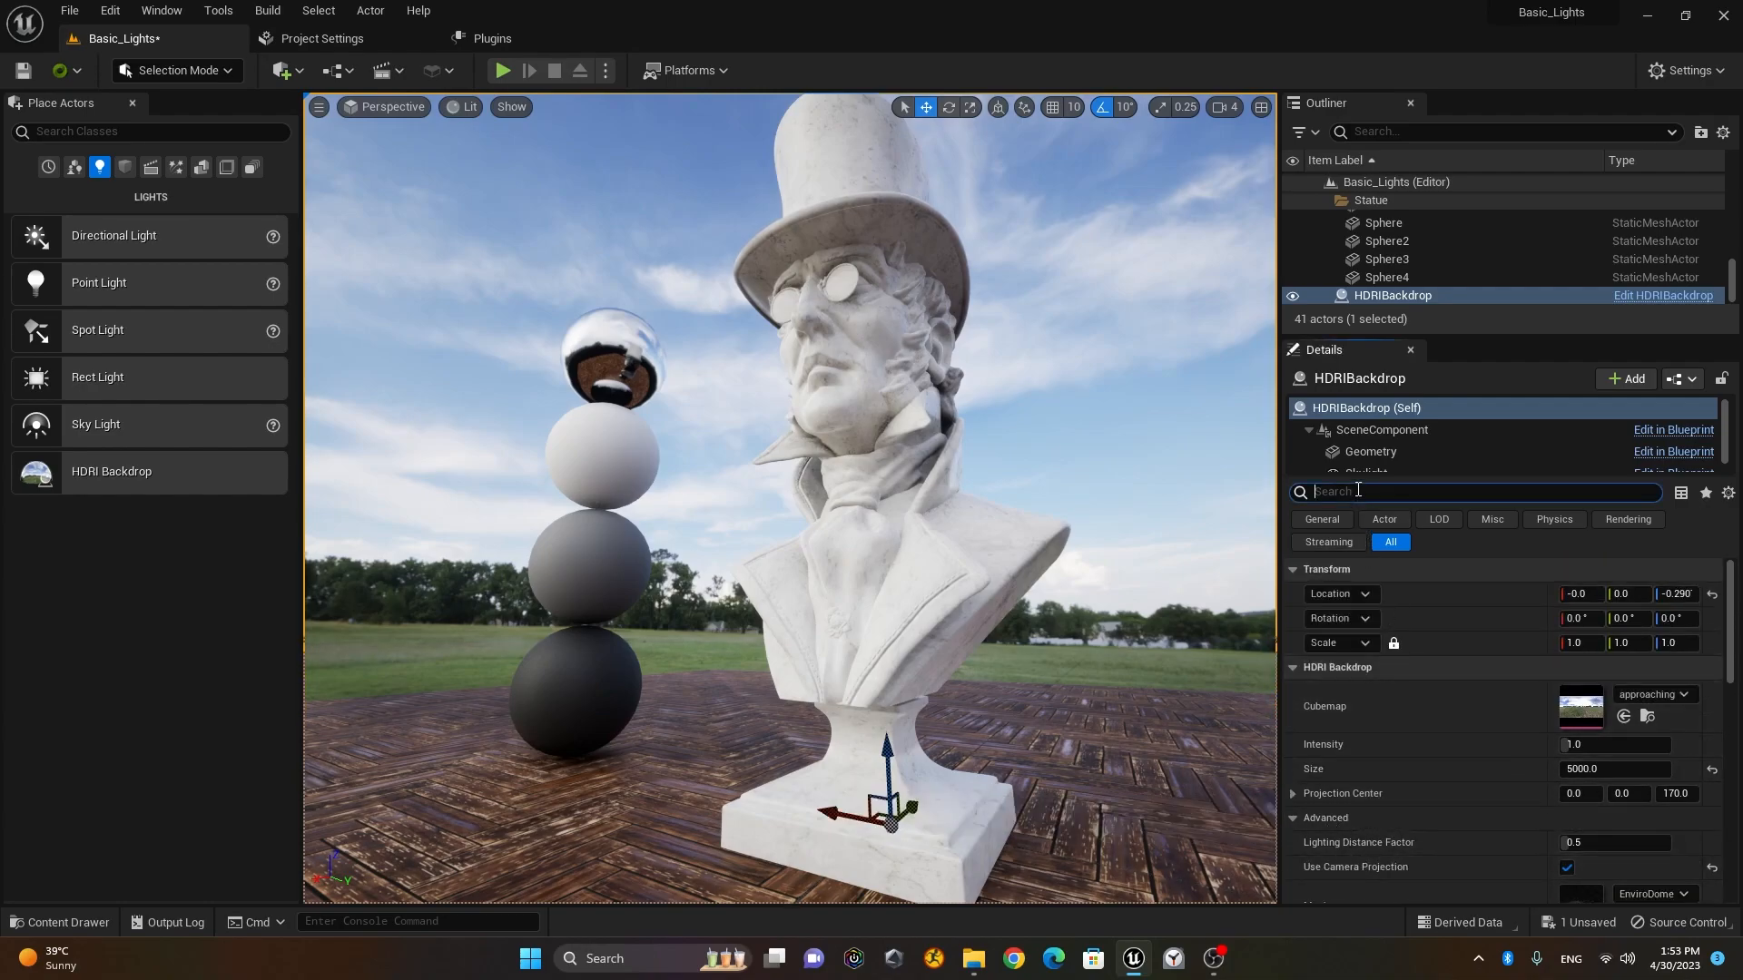
{"action": "type", "text": "r"}
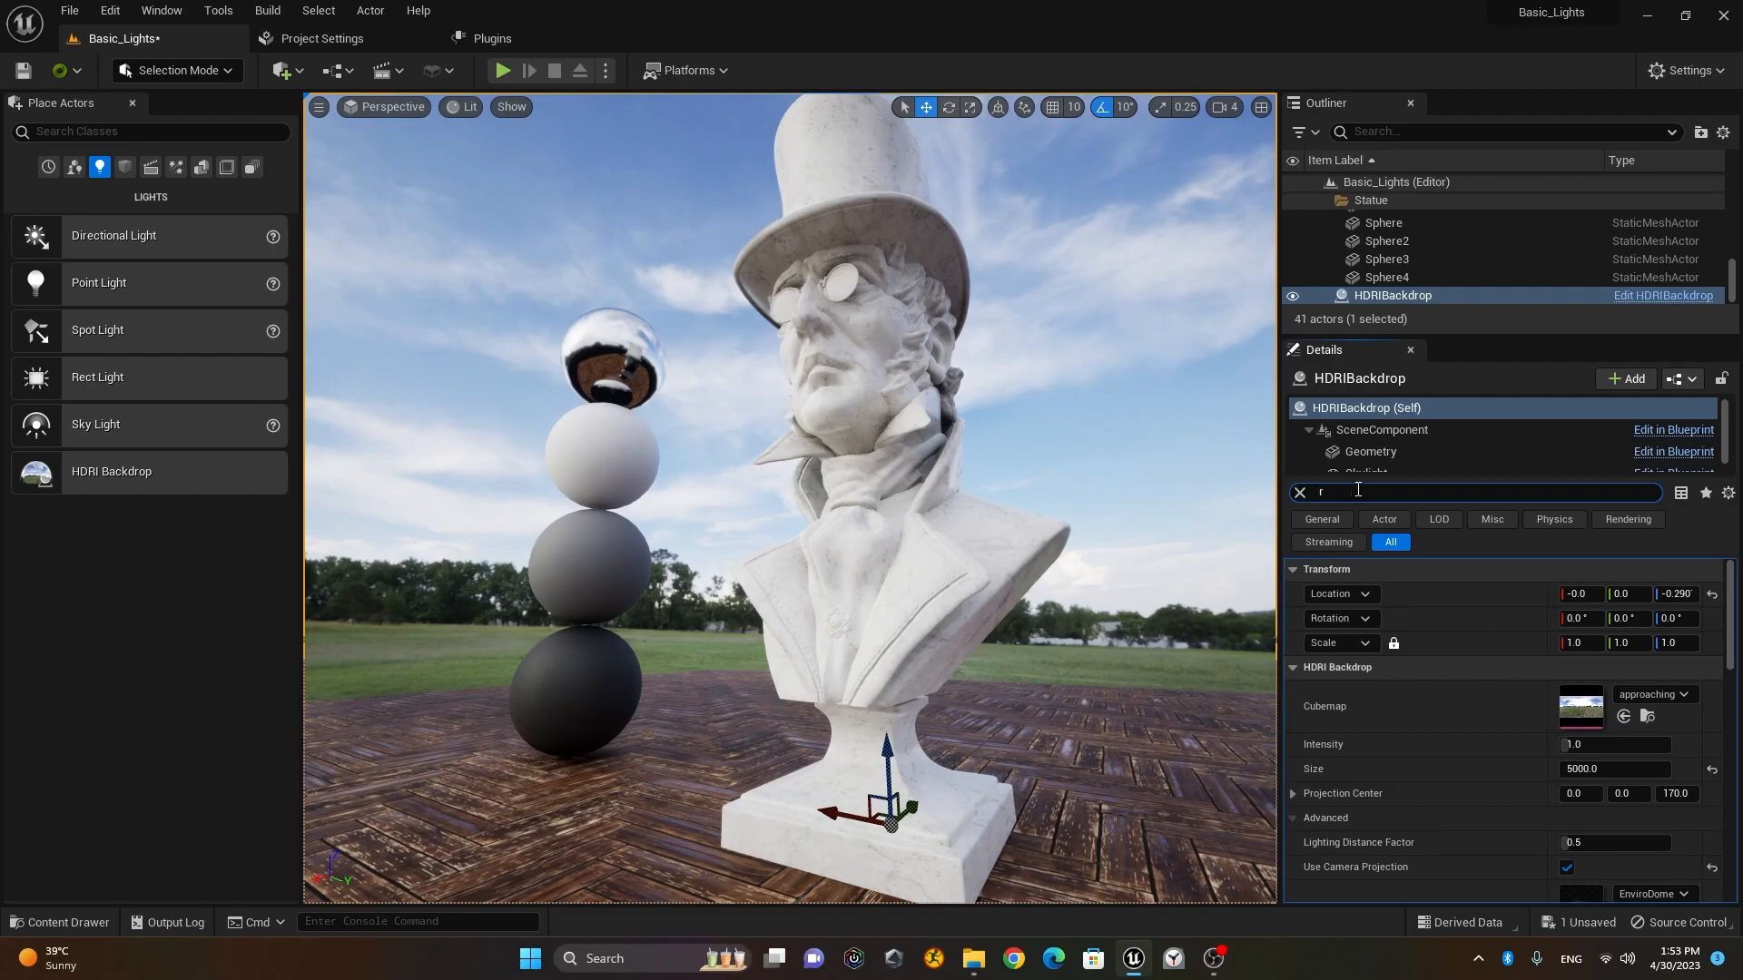
{"action": "type", "text": "ay"}
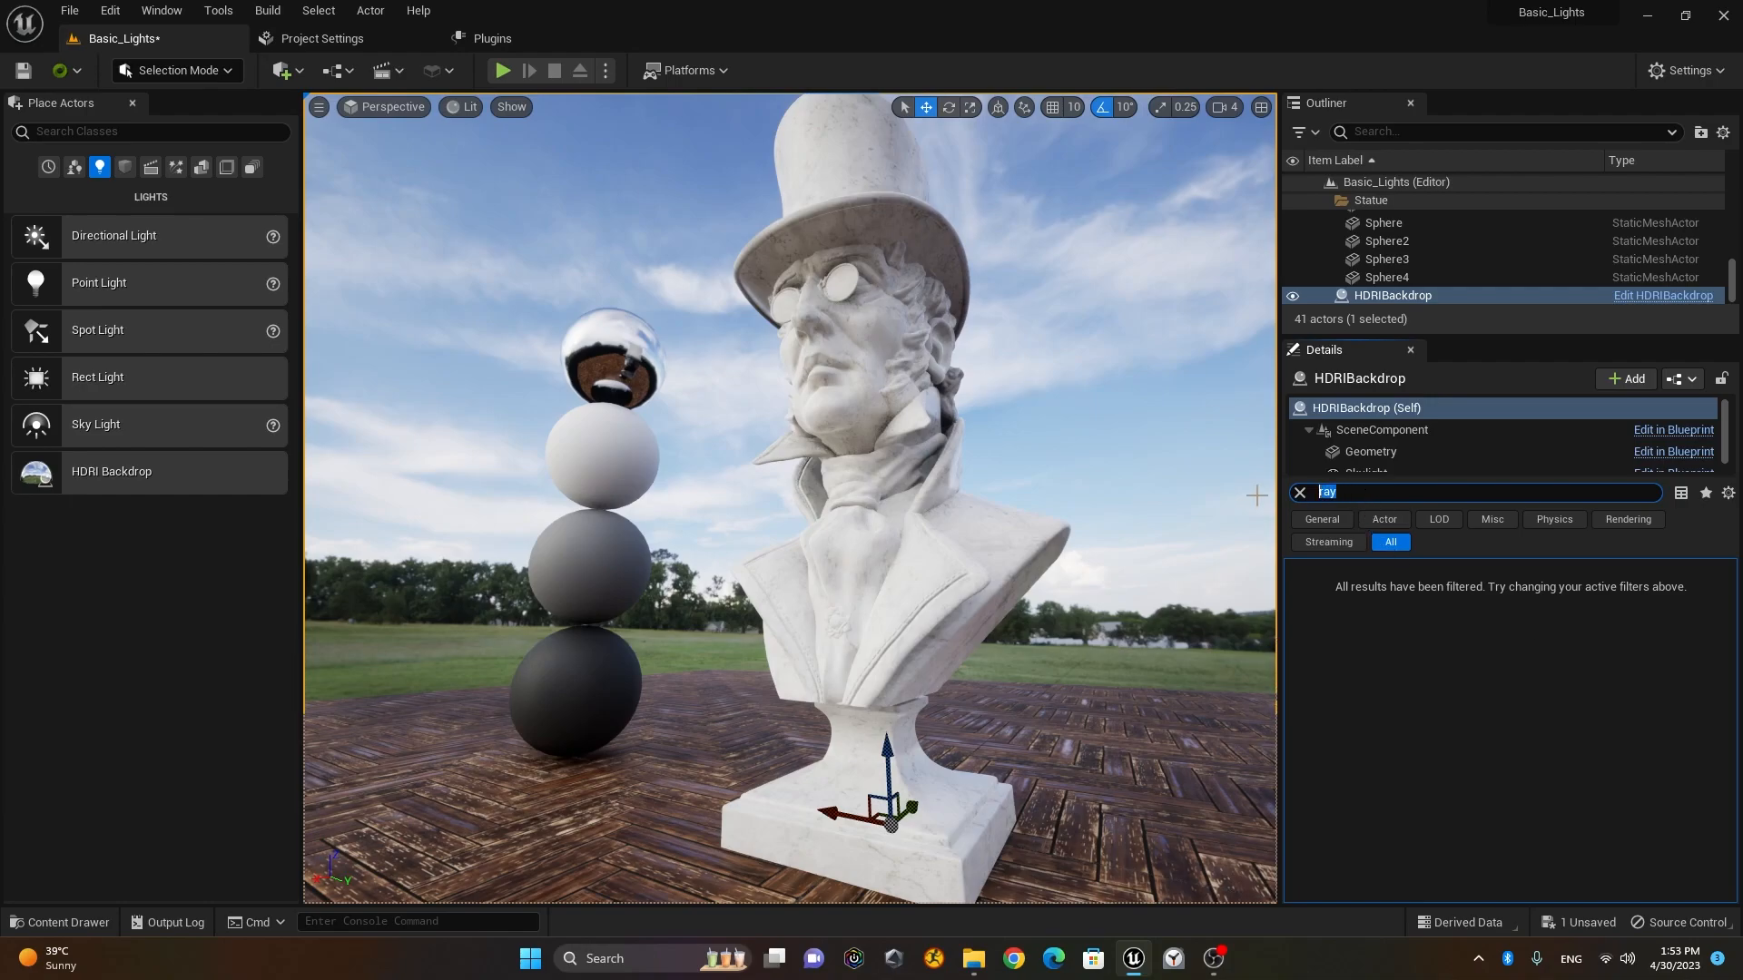
{"action": "key", "text": "BackSpace"}
{"action": "left_click", "coordinate": [1298, 495]}
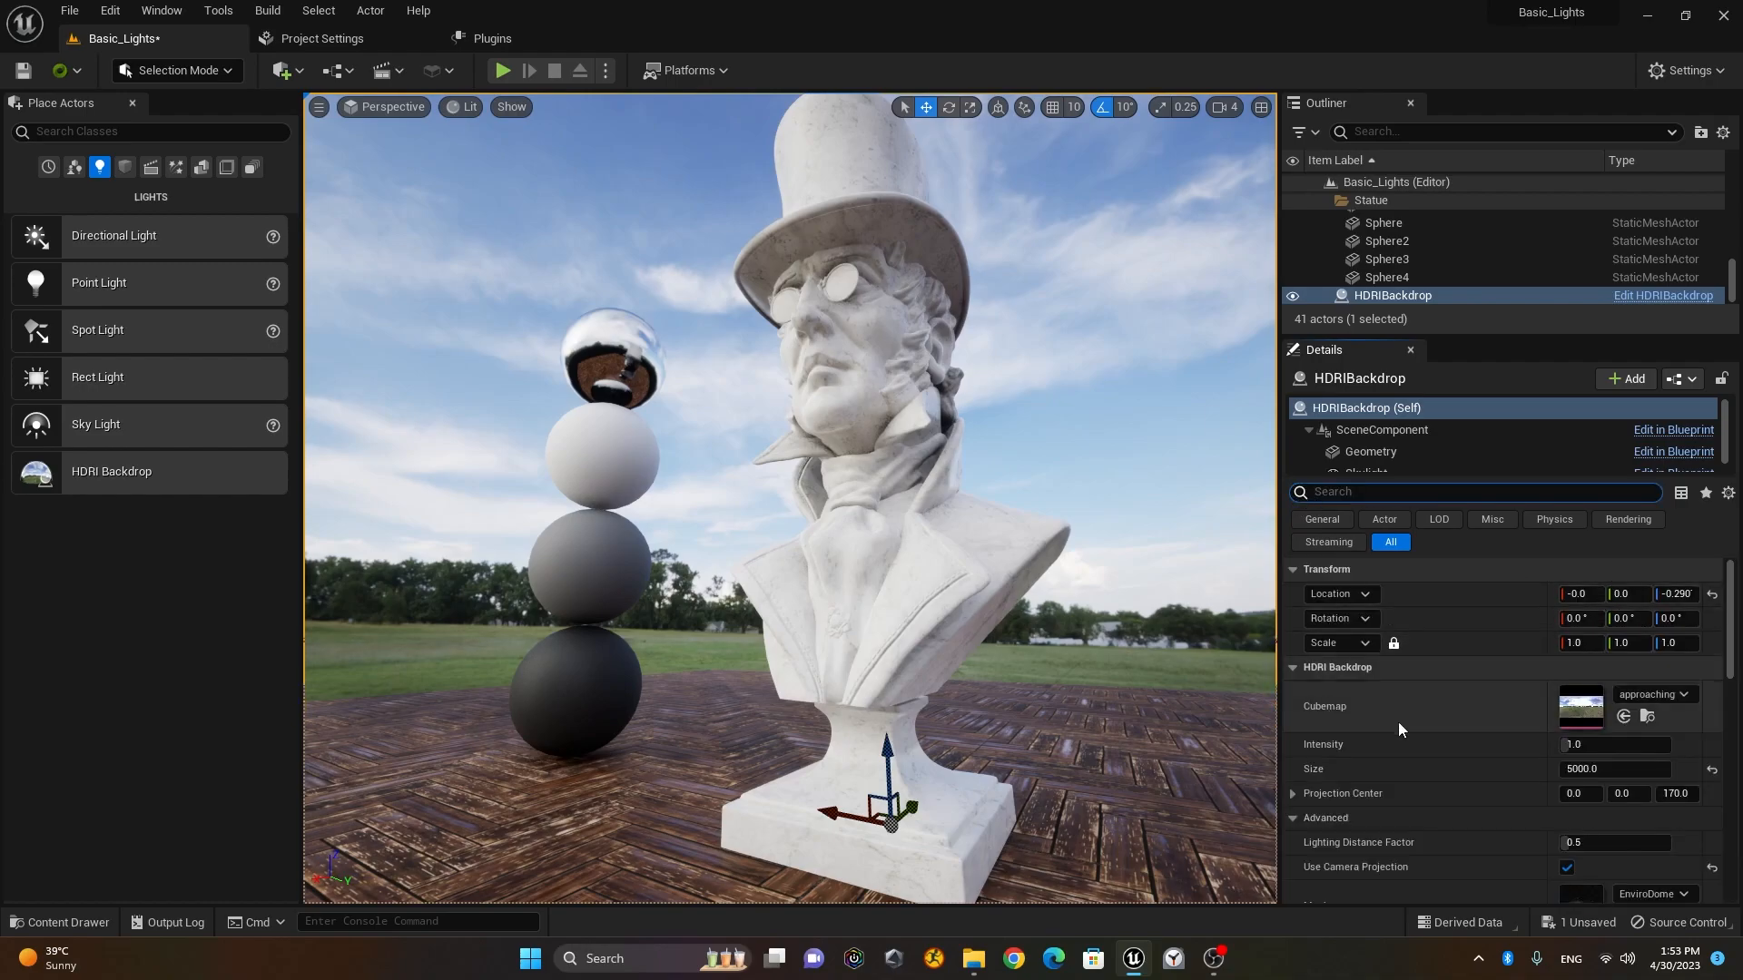
Step: View the statue scene from farther away and turn off the Desk Control reminders for today
{"action": "scroll", "coordinate": [767, 412], "scroll_direction": "down", "scroll_amount": 6}
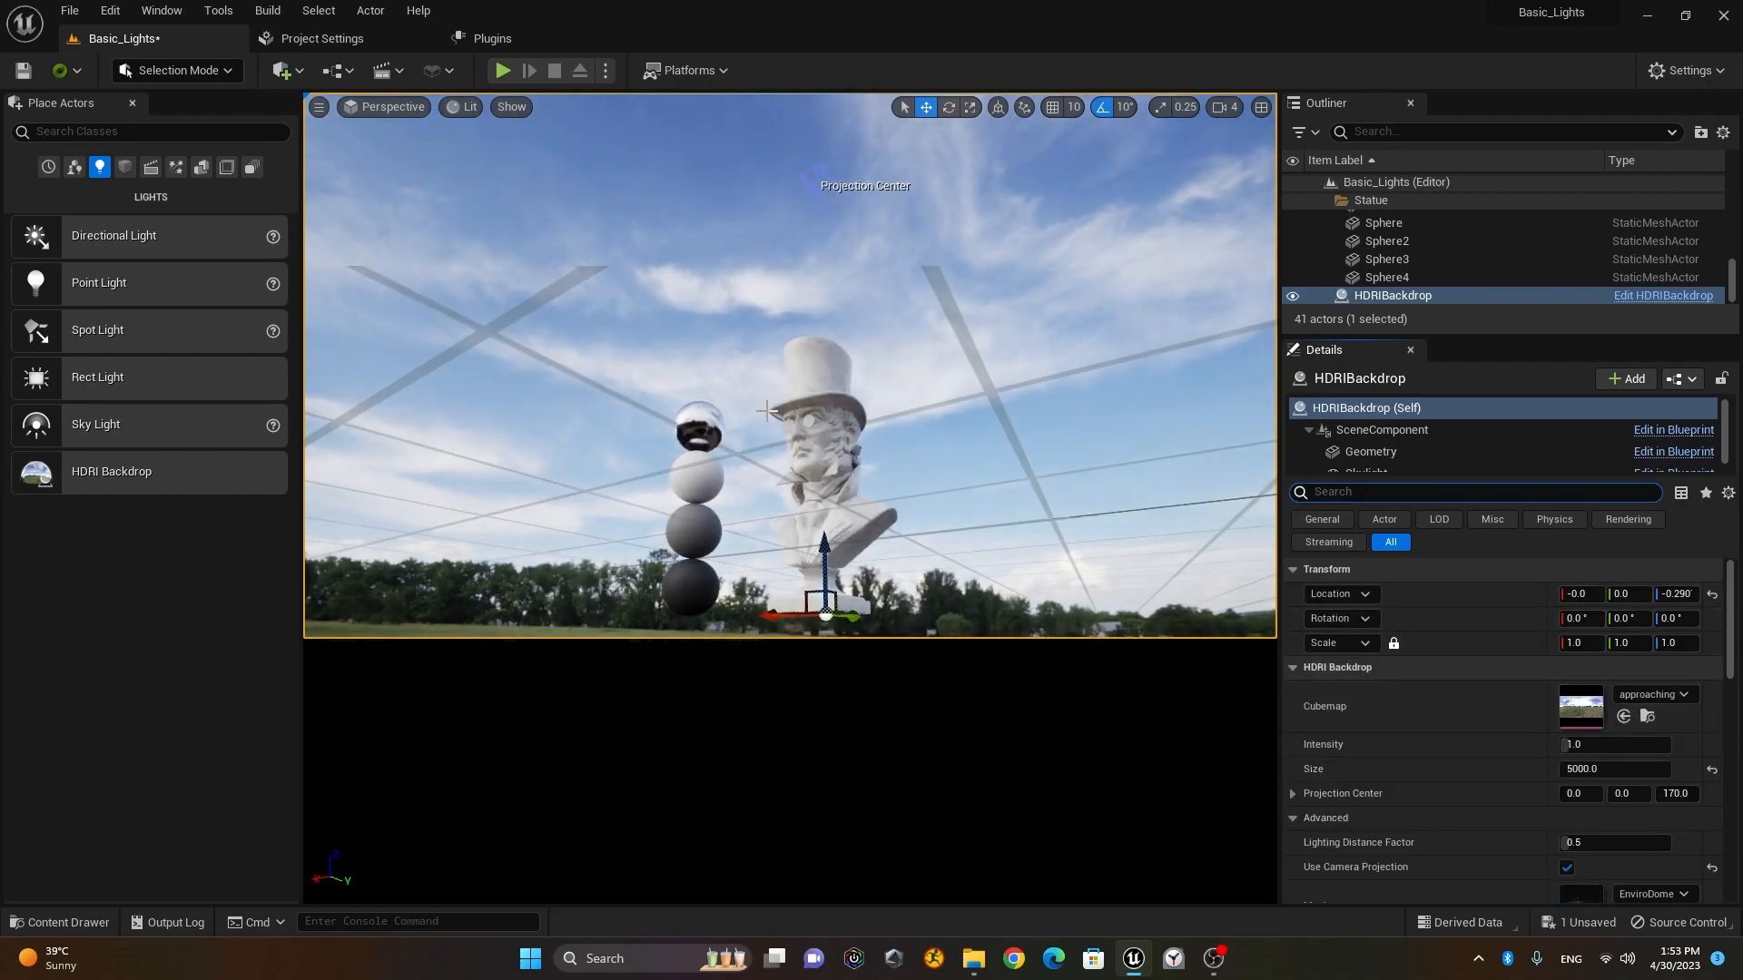
{"action": "left_click_drag", "start_coordinate": [830, 452], "coordinate": [763, 508], "text": "alt"}
{"action": "right_click_drag", "start_coordinate": [763, 508], "coordinate": [806, 445]}
{"action": "key", "text": "w"}
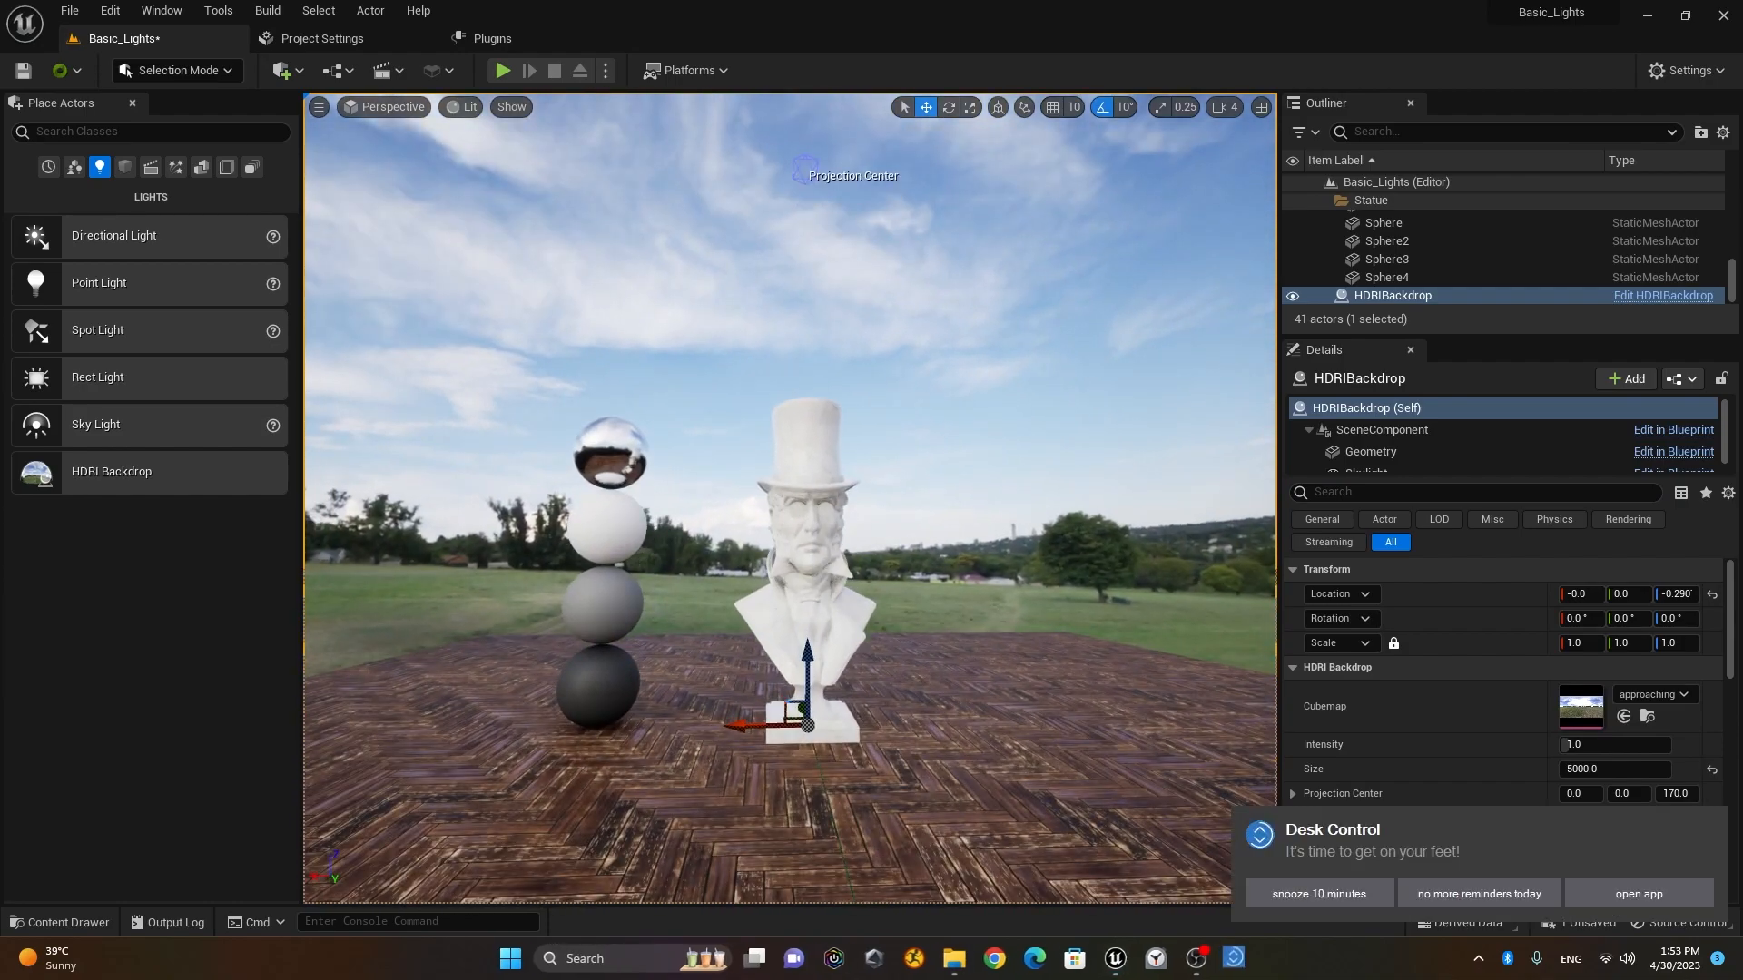
{"action": "left_click", "coordinate": [1479, 898]}
Step: Examine the camera-projected sky and ground from low behind the statue and from above the wooden floor
{"action": "left_click_drag", "start_coordinate": [941, 662], "coordinate": [590, 663], "text": "alt"}
{"action": "left_click_drag", "start_coordinate": [790, 497], "coordinate": [527, 562], "text": "alt"}
{"action": "right_click_drag", "start_coordinate": [598, 476], "coordinate": [672, 477], "text": "alt"}
{"action": "mouse_move", "coordinate": [671, 460]}
{"action": "middle_mouse_down"}
{"action": "mouse_move", "coordinate": [563, 400]}
{"action": "mouse_move", "coordinate": [671, 460]}
{"action": "middle_mouse_up"}
{"action": "mouse_move", "coordinate": [799, 528]}
{"action": "left_mouse_down", "text": "alt"}
{"action": "mouse_move", "coordinate": [671, 507]}
{"action": "mouse_move", "coordinate": [382, 508]}
{"action": "mouse_move", "coordinate": [608, 368]}
{"action": "mouse_move", "coordinate": [508, 372]}
{"action": "mouse_move", "coordinate": [525, 368]}
{"action": "left_mouse_up", "text": "alt"}
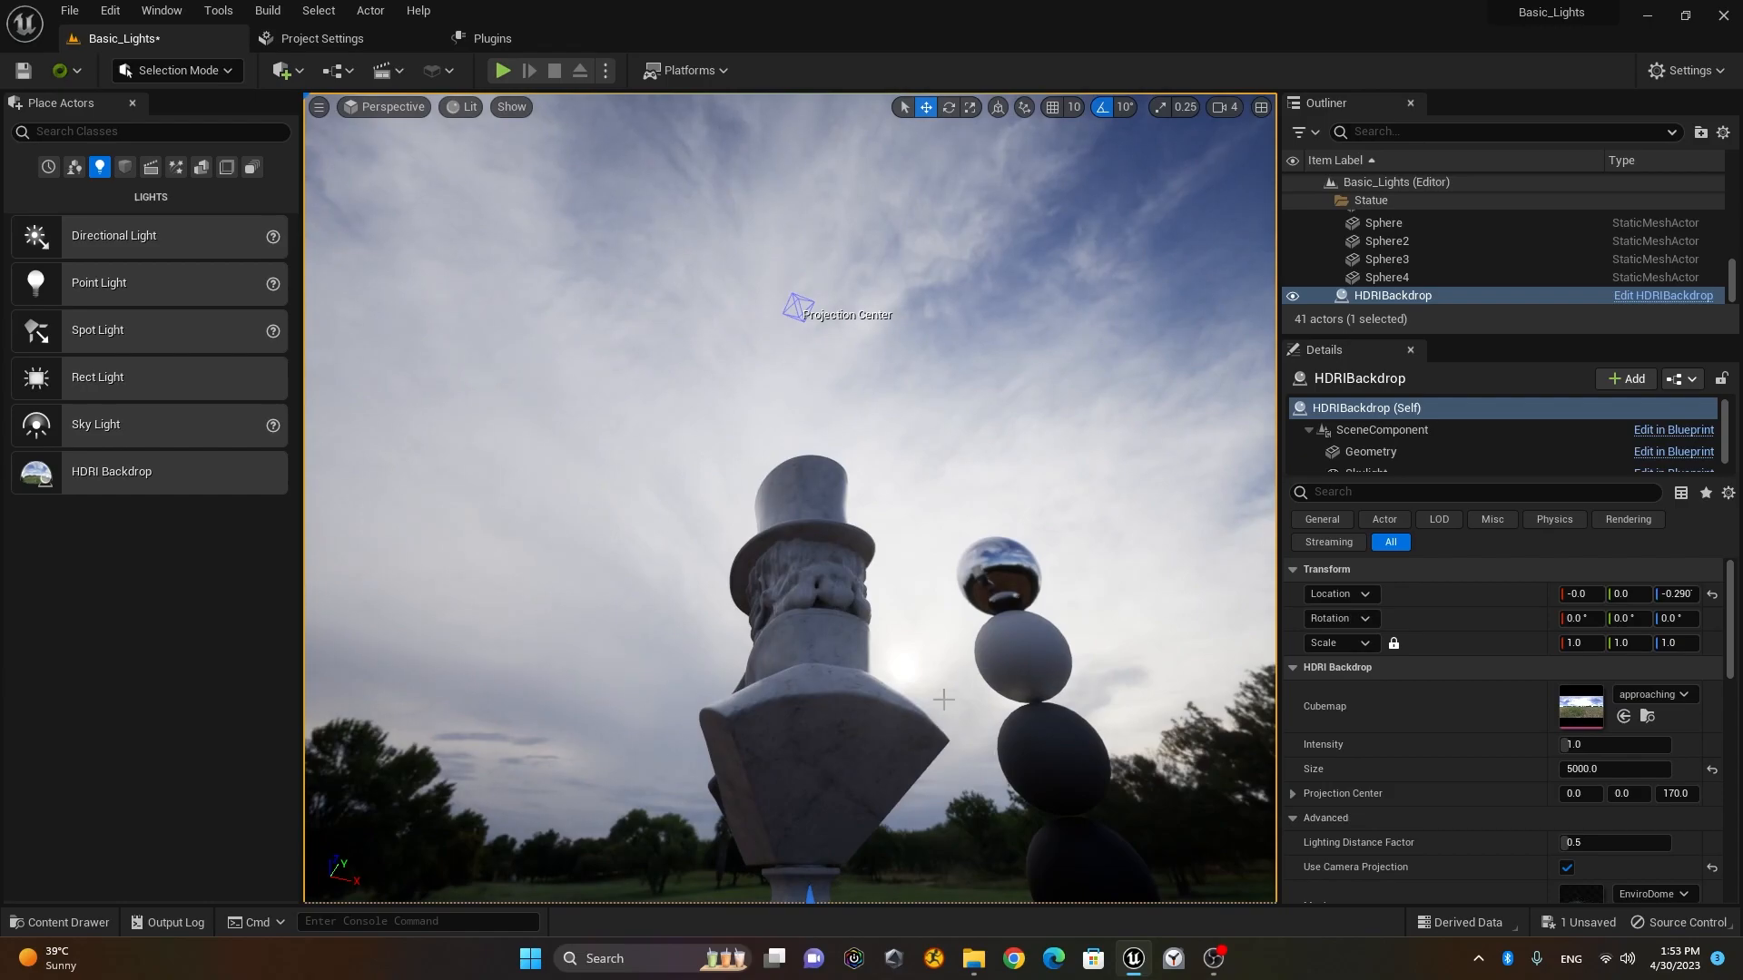
{"action": "left_click_drag", "start_coordinate": [806, 571], "coordinate": [1208, 649], "text": "alt"}
{"action": "scroll", "coordinate": [806, 571], "scroll_direction": "down", "scroll_amount": 7}
{"action": "scroll", "coordinate": [862, 535], "scroll_direction": "up", "scroll_amount": 3}
{"action": "left_click_drag", "start_coordinate": [1014, 452], "coordinate": [1112, 545], "text": "alt"}
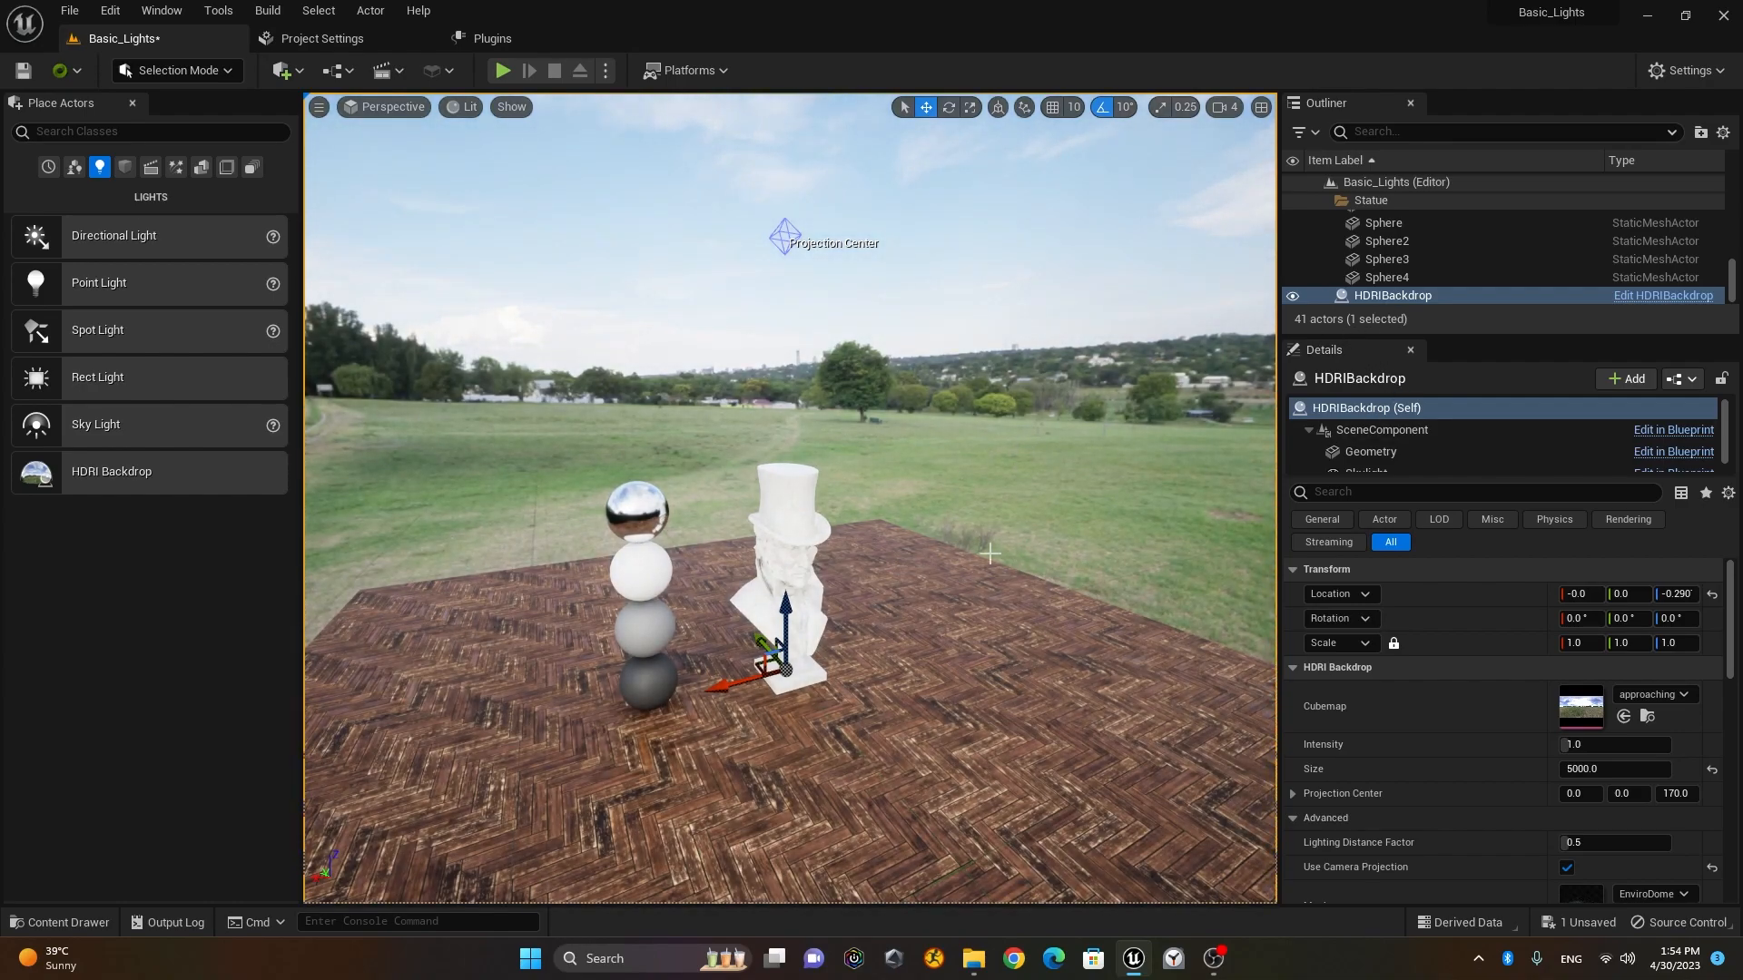
Step: Rotate the HDRI backdrop about its vertical axis, trying about -120° and 150° before leaving it at -20°
{"action": "left_click", "coordinate": [1418, 300]}
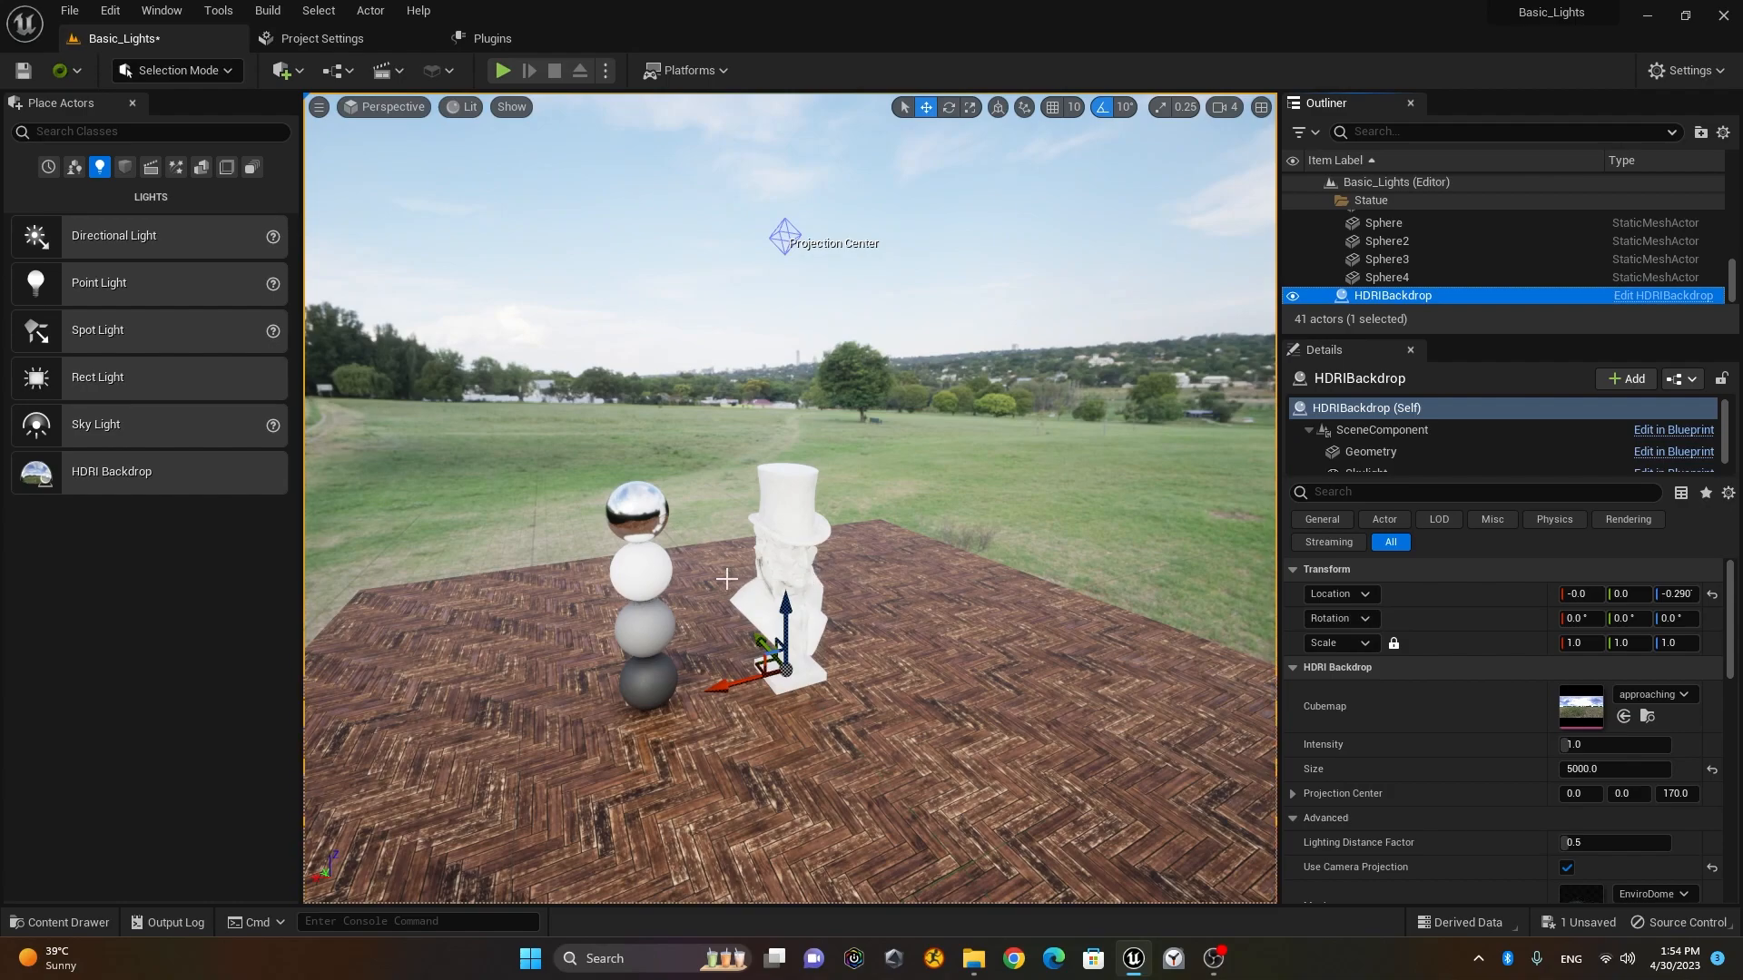
{"action": "key", "text": "e"}
{"action": "left_click_drag", "start_coordinate": [735, 724], "coordinate": [885, 712]}
{"action": "scroll", "coordinate": [581, 656], "scroll_direction": "up", "scroll_amount": 6}
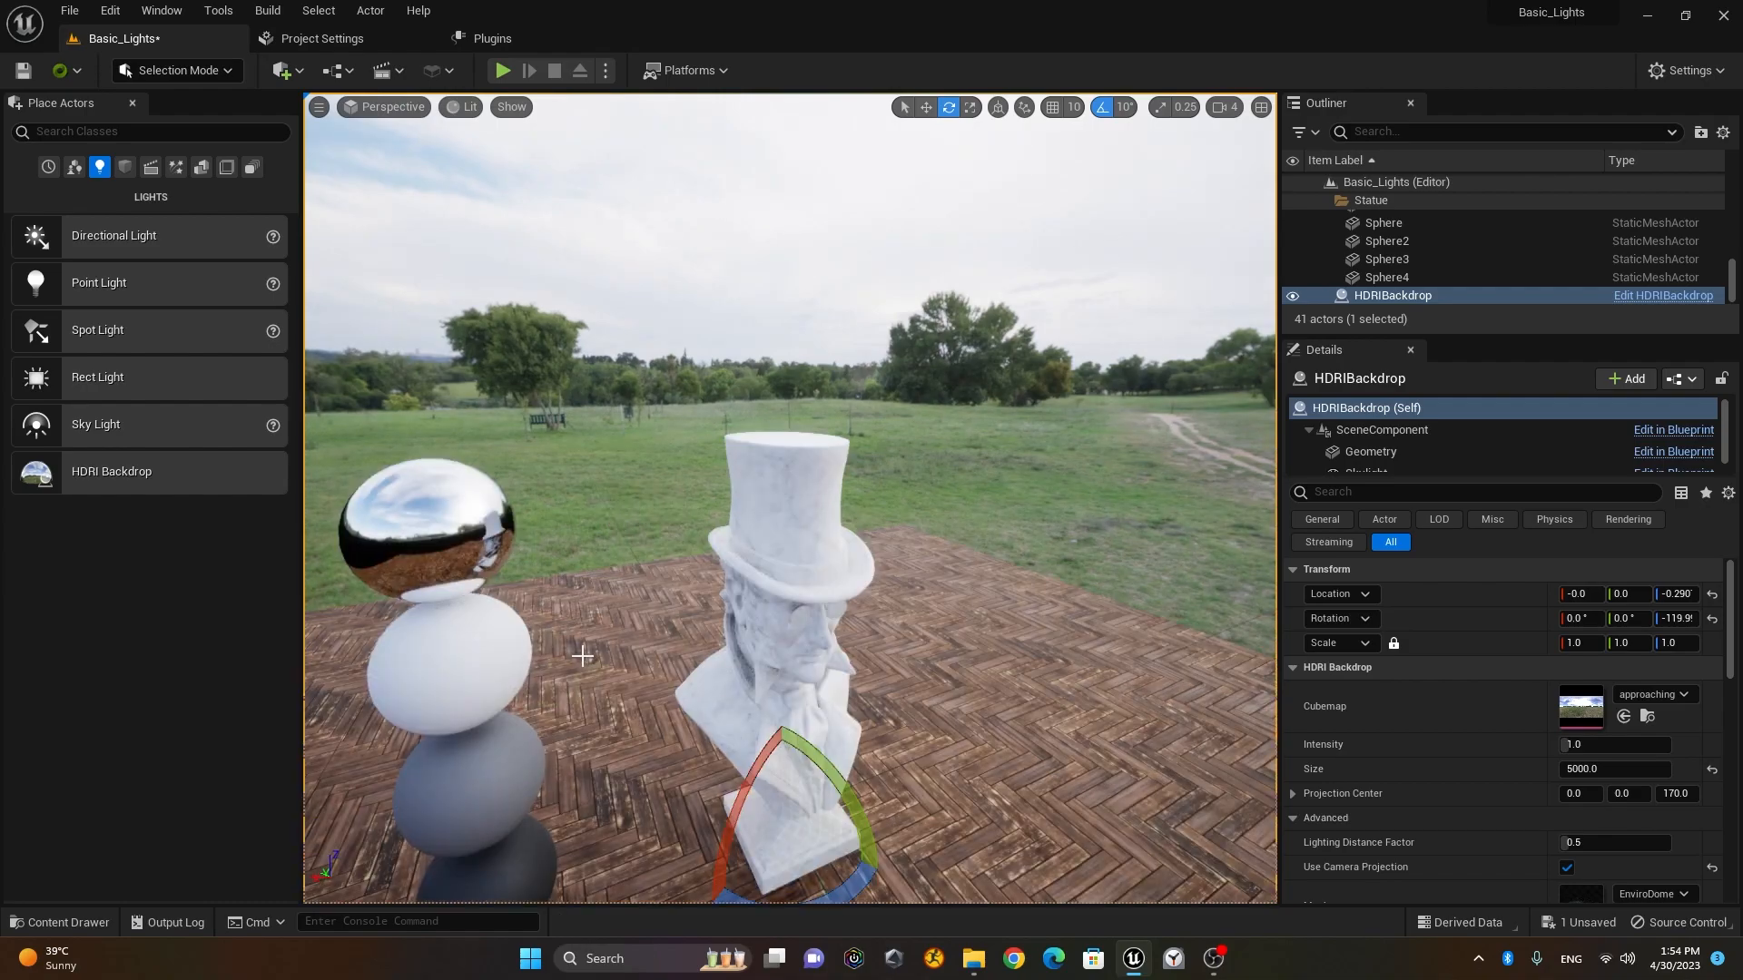
{"action": "middle_click_drag", "start_coordinate": [640, 681], "coordinate": [553, 772]}
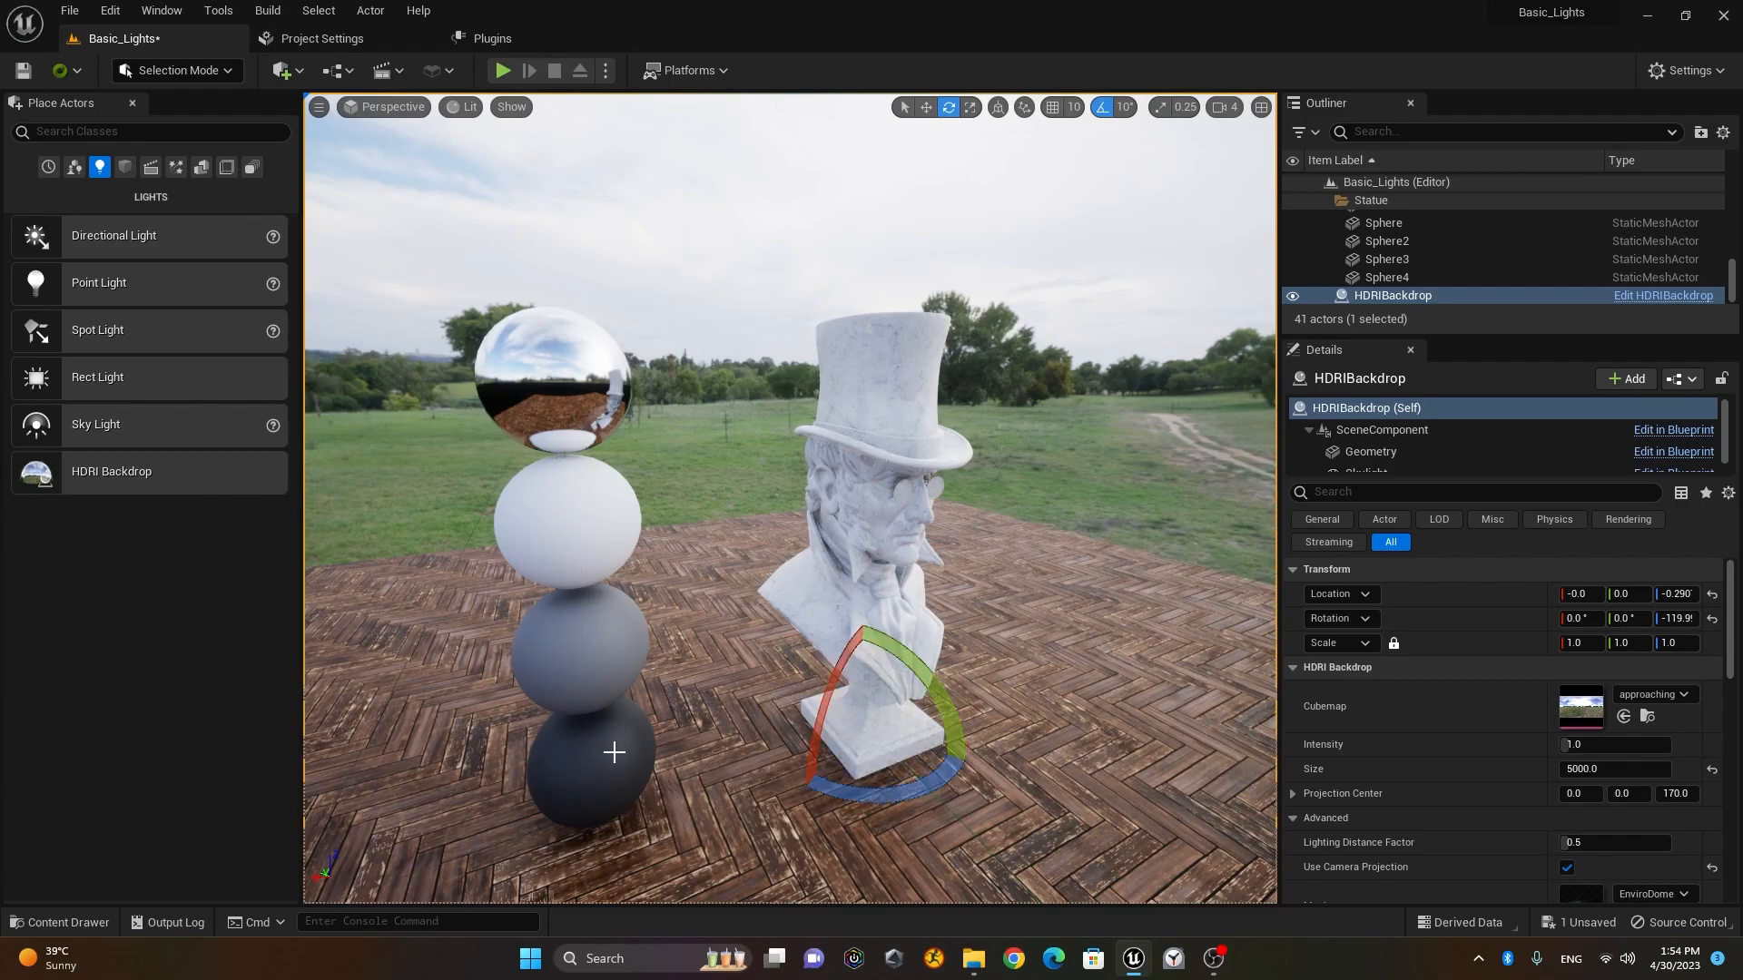
{"action": "left_click_drag", "start_coordinate": [880, 796], "coordinate": [920, 706]}
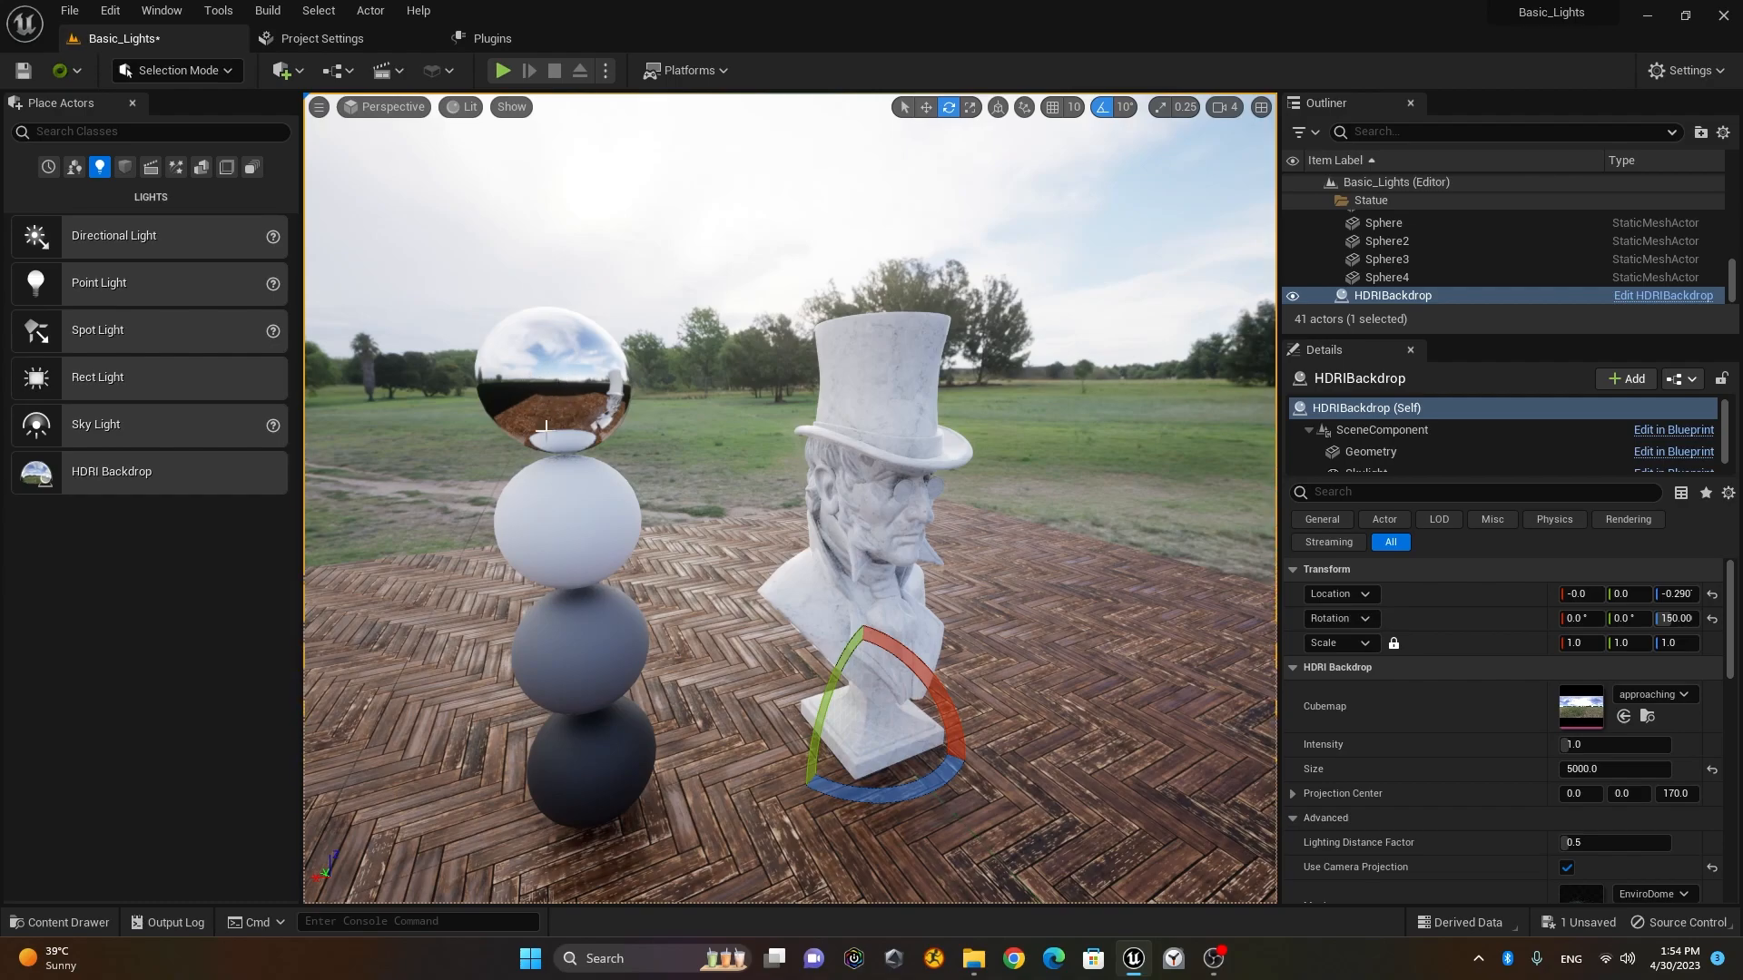
{"action": "left_click_drag", "start_coordinate": [940, 785], "coordinate": [738, 806]}
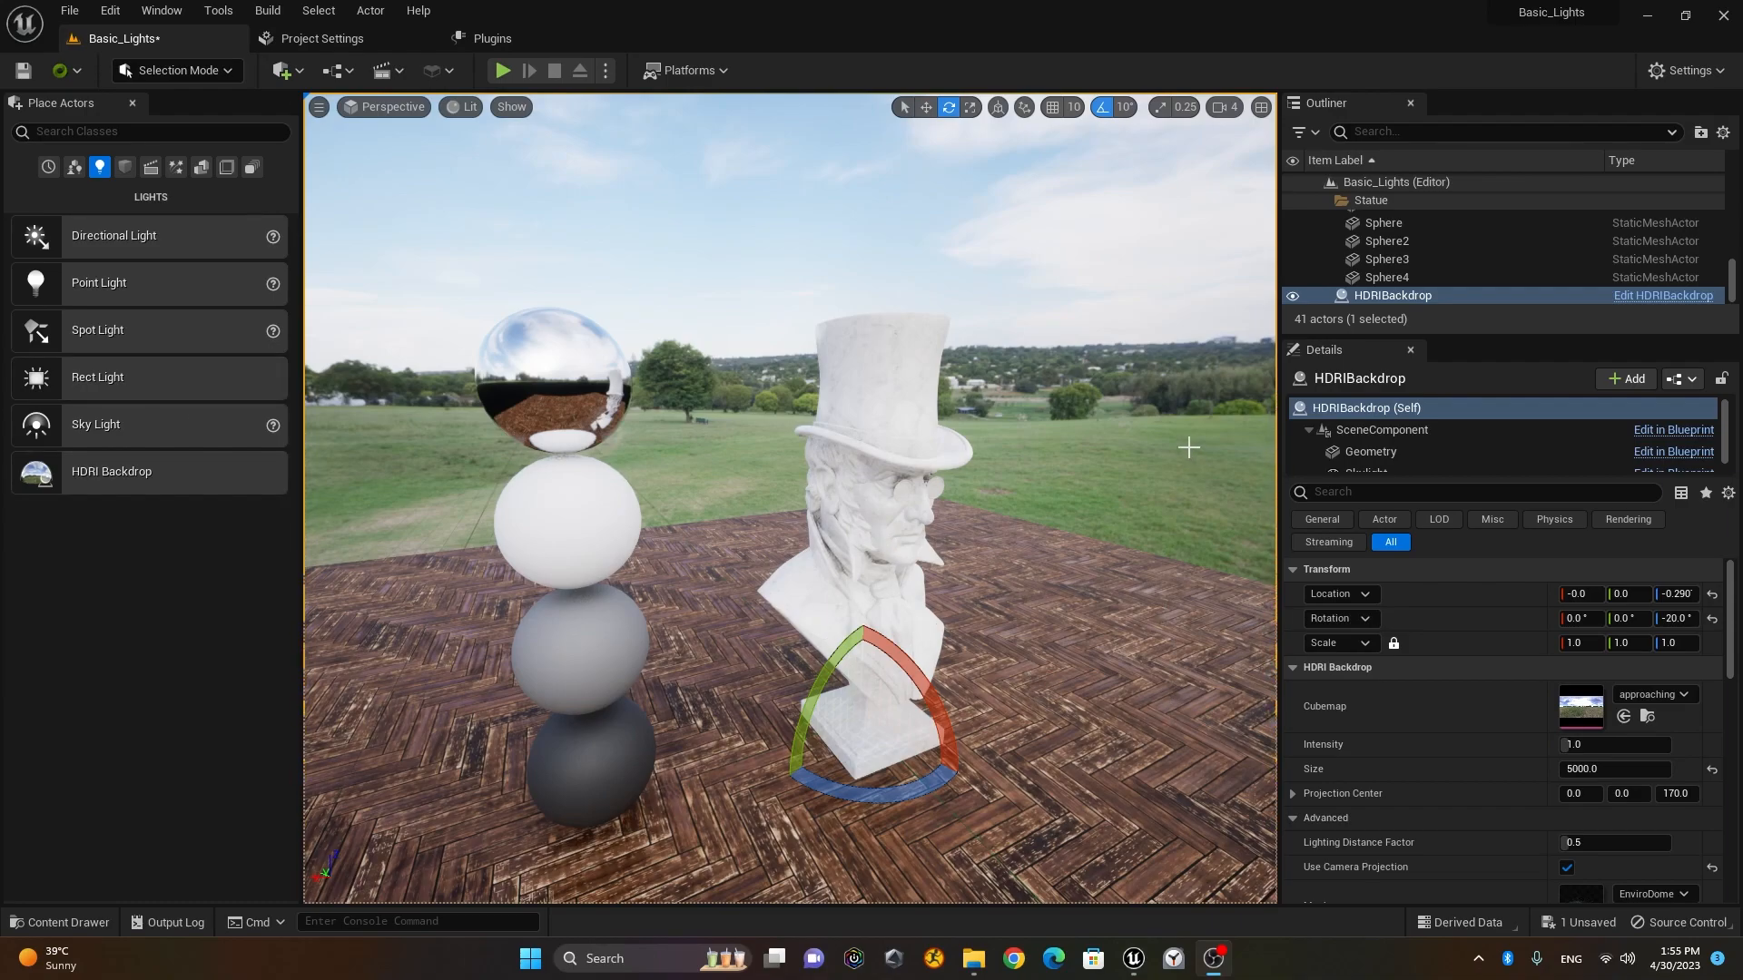
Step: Inspect the rotated backdrop's lighting on the statue and spheres from near and farther away, and select the dark bottom sphere
{"action": "scroll", "coordinate": [753, 767], "scroll_direction": "up", "scroll_amount": 3}
{"action": "mouse_move", "coordinate": [792, 753]}
{"action": "left_mouse_down", "text": "alt"}
{"action": "mouse_move", "coordinate": [783, 662]}
{"action": "mouse_move", "coordinate": [735, 703]}
{"action": "mouse_move", "coordinate": [799, 763]}
{"action": "left_mouse_up", "text": "alt"}
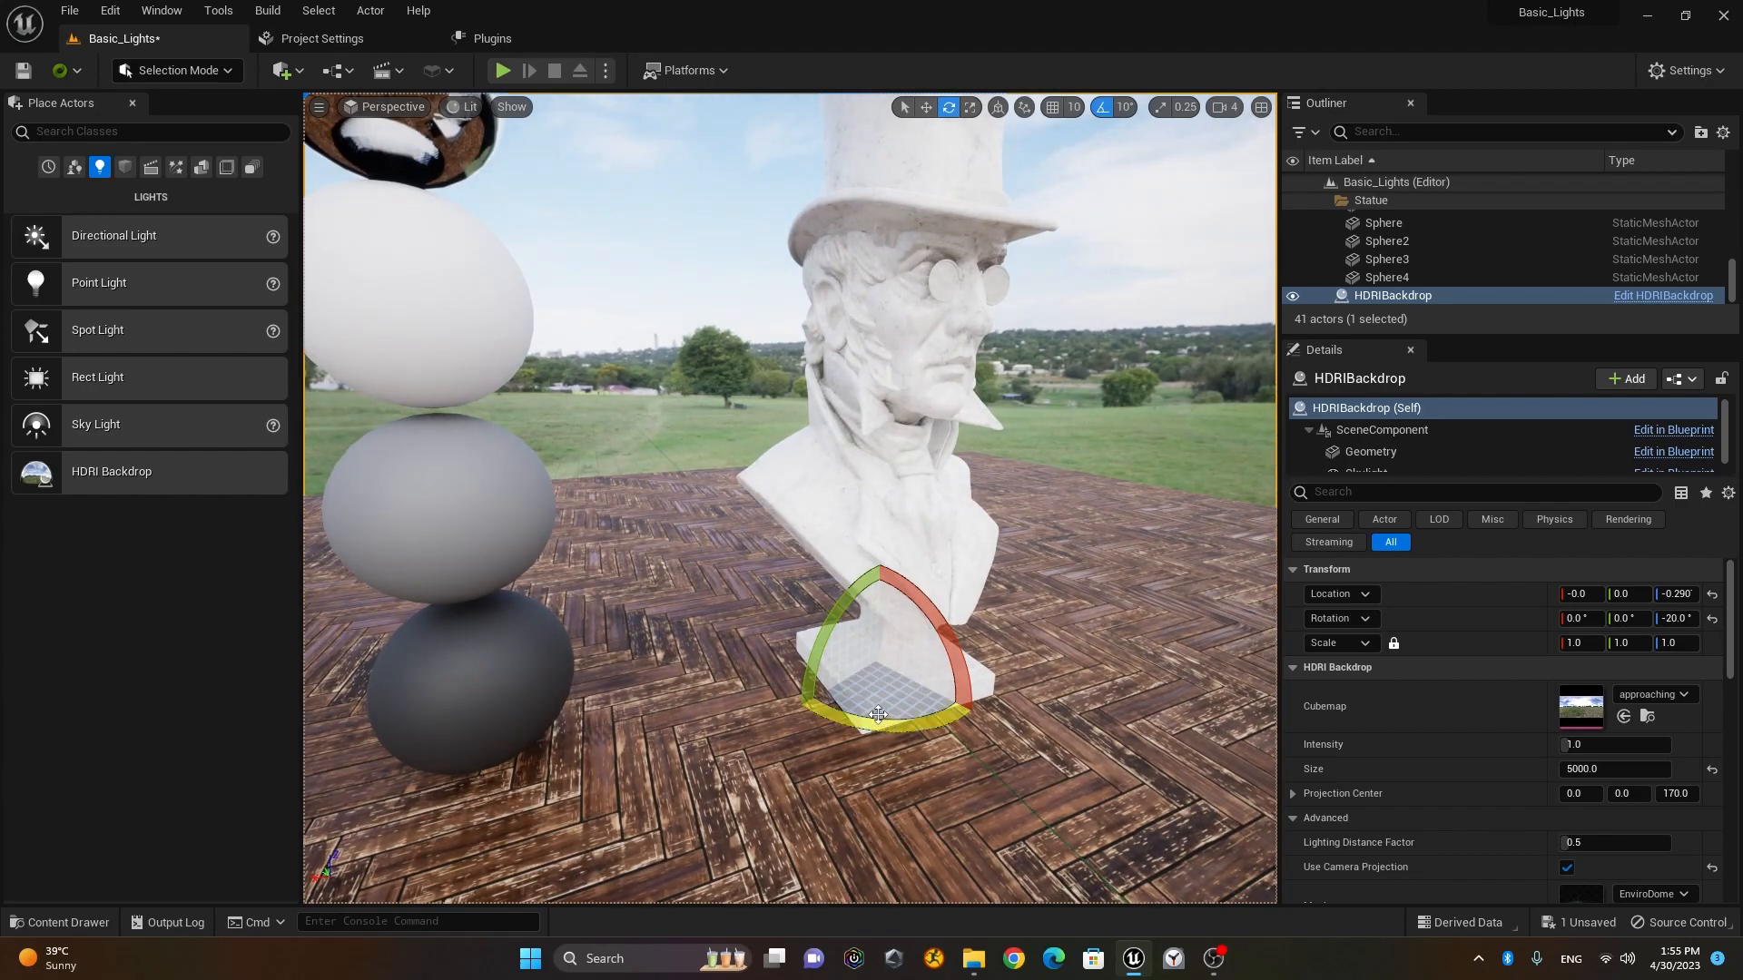
{"action": "mouse_move", "coordinate": [871, 751]}
{"action": "left_mouse_down", "text": "alt"}
{"action": "mouse_move", "coordinate": [813, 755]}
{"action": "mouse_move", "coordinate": [863, 772]}
{"action": "mouse_move", "coordinate": [822, 751]}
{"action": "mouse_move", "coordinate": [871, 749]}
{"action": "left_mouse_up", "text": "alt"}
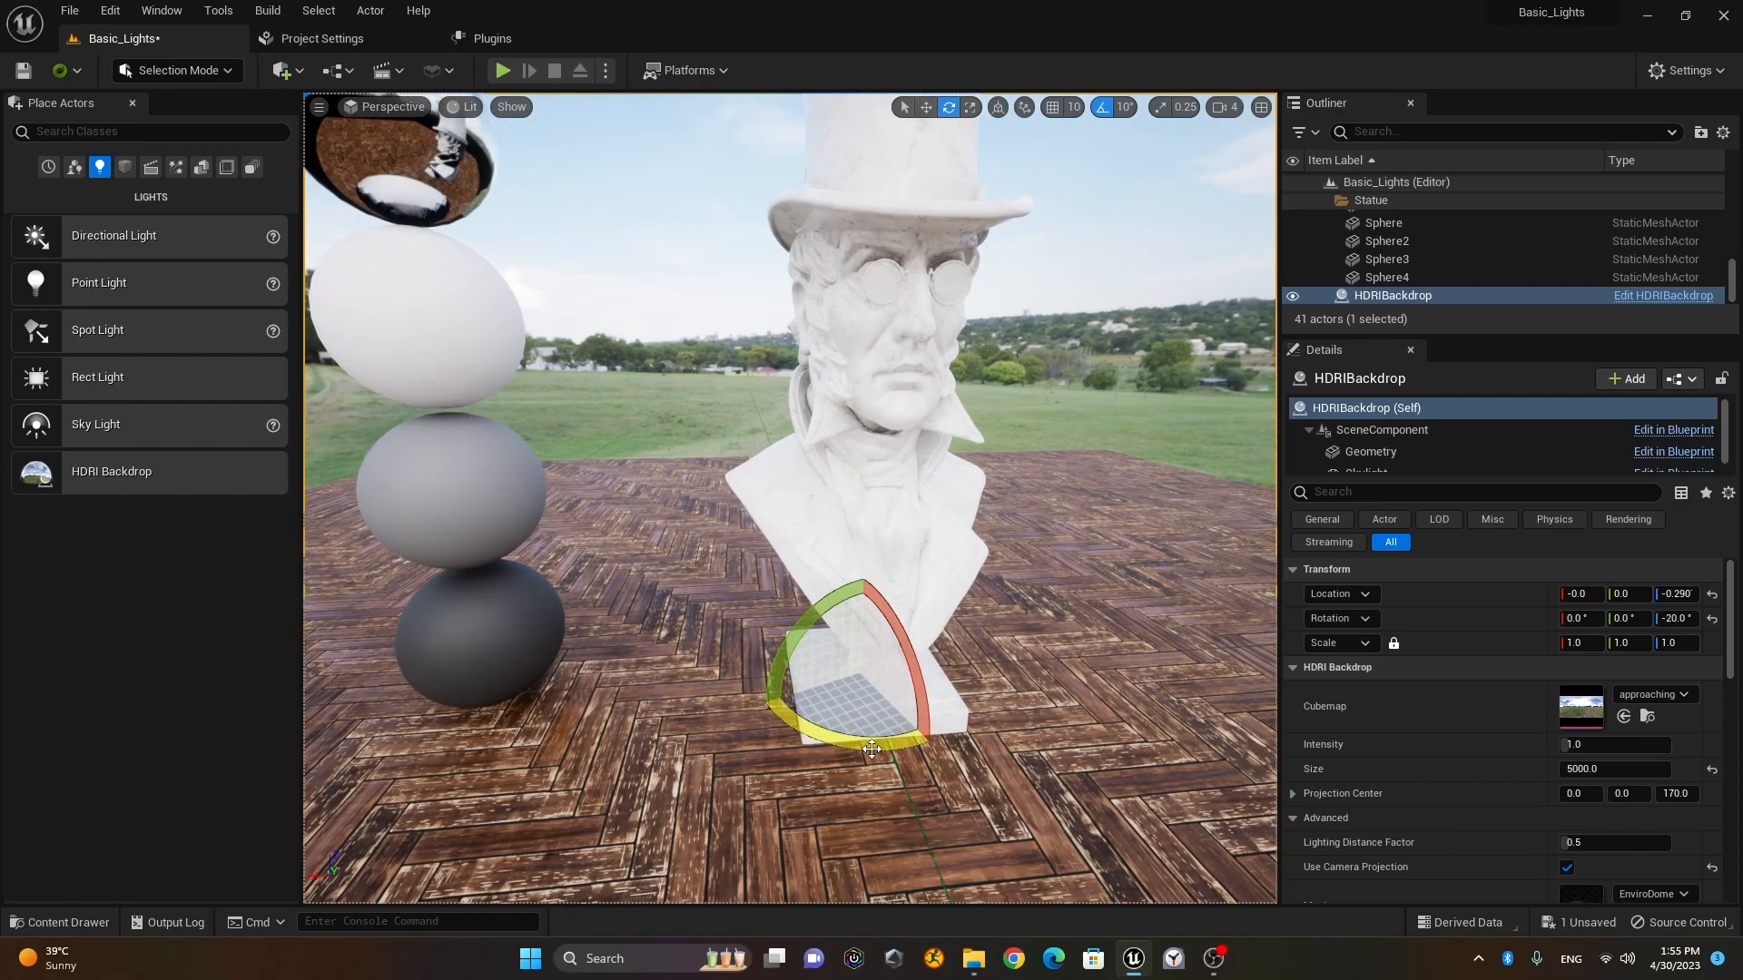
{"action": "left_click_drag", "start_coordinate": [871, 749], "coordinate": [949, 706], "text": "alt"}
{"action": "mouse_move", "coordinate": [695, 626]}
{"action": "left_mouse_down", "text": "alt"}
{"action": "mouse_move", "coordinate": [692, 700]}
{"action": "mouse_move", "coordinate": [690, 654]}
{"action": "left_mouse_up", "text": "alt"}
{"action": "scroll", "coordinate": [693, 700], "scroll_direction": "down", "scroll_amount": 5}
{"action": "right_click_drag", "start_coordinate": [693, 700], "coordinate": [736, 700], "text": "alt"}
{"action": "left_click_drag", "start_coordinate": [665, 681], "coordinate": [681, 682], "text": "alt"}
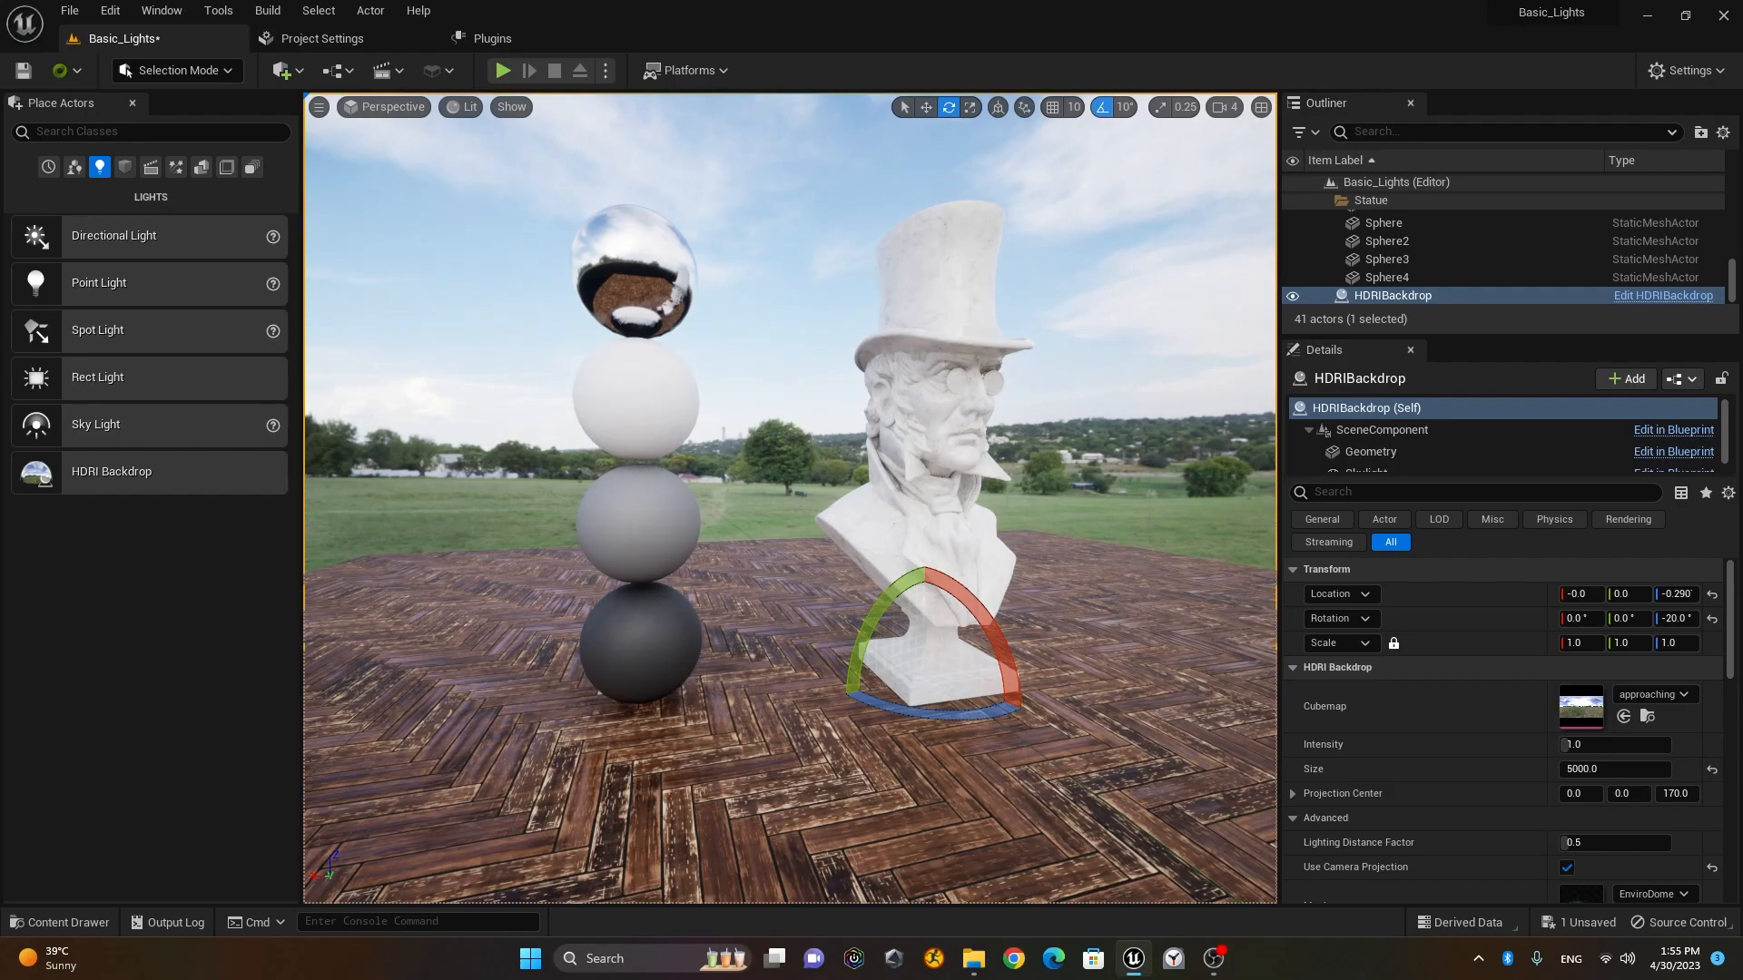
{"action": "left_click", "coordinate": [685, 681]}
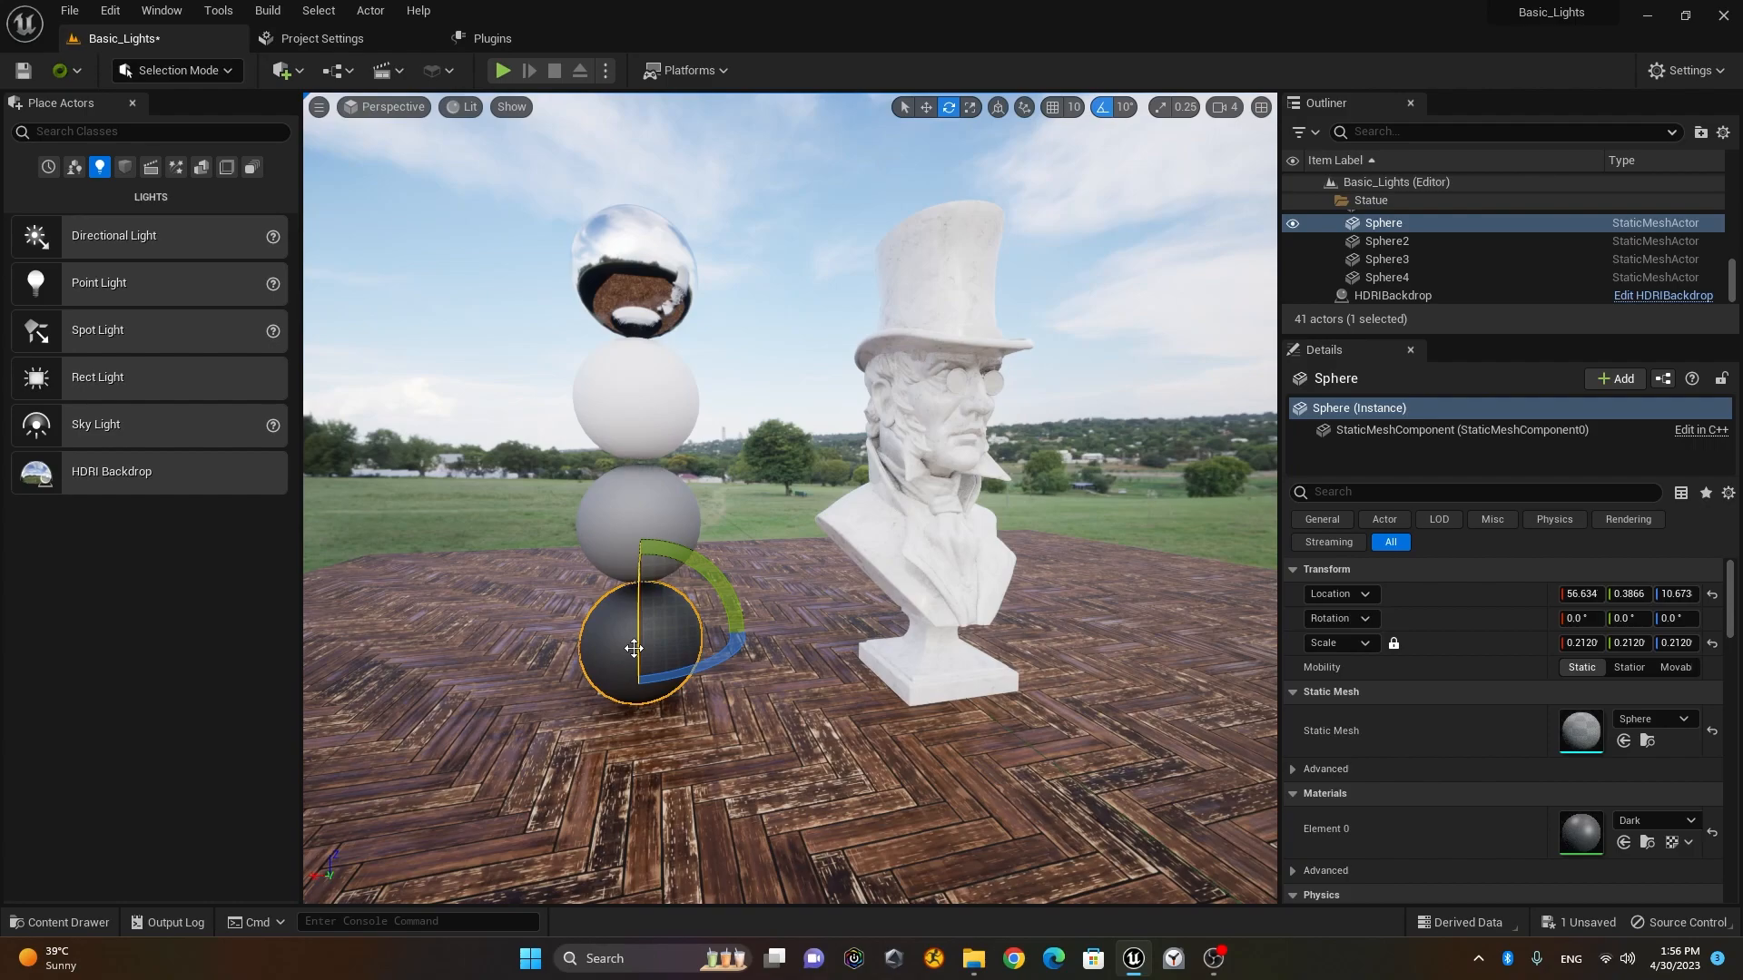
Step: Select the white sphere, view the statue scene from farther away, and switch to the Move tool
{"action": "left_click", "coordinate": [676, 413]}
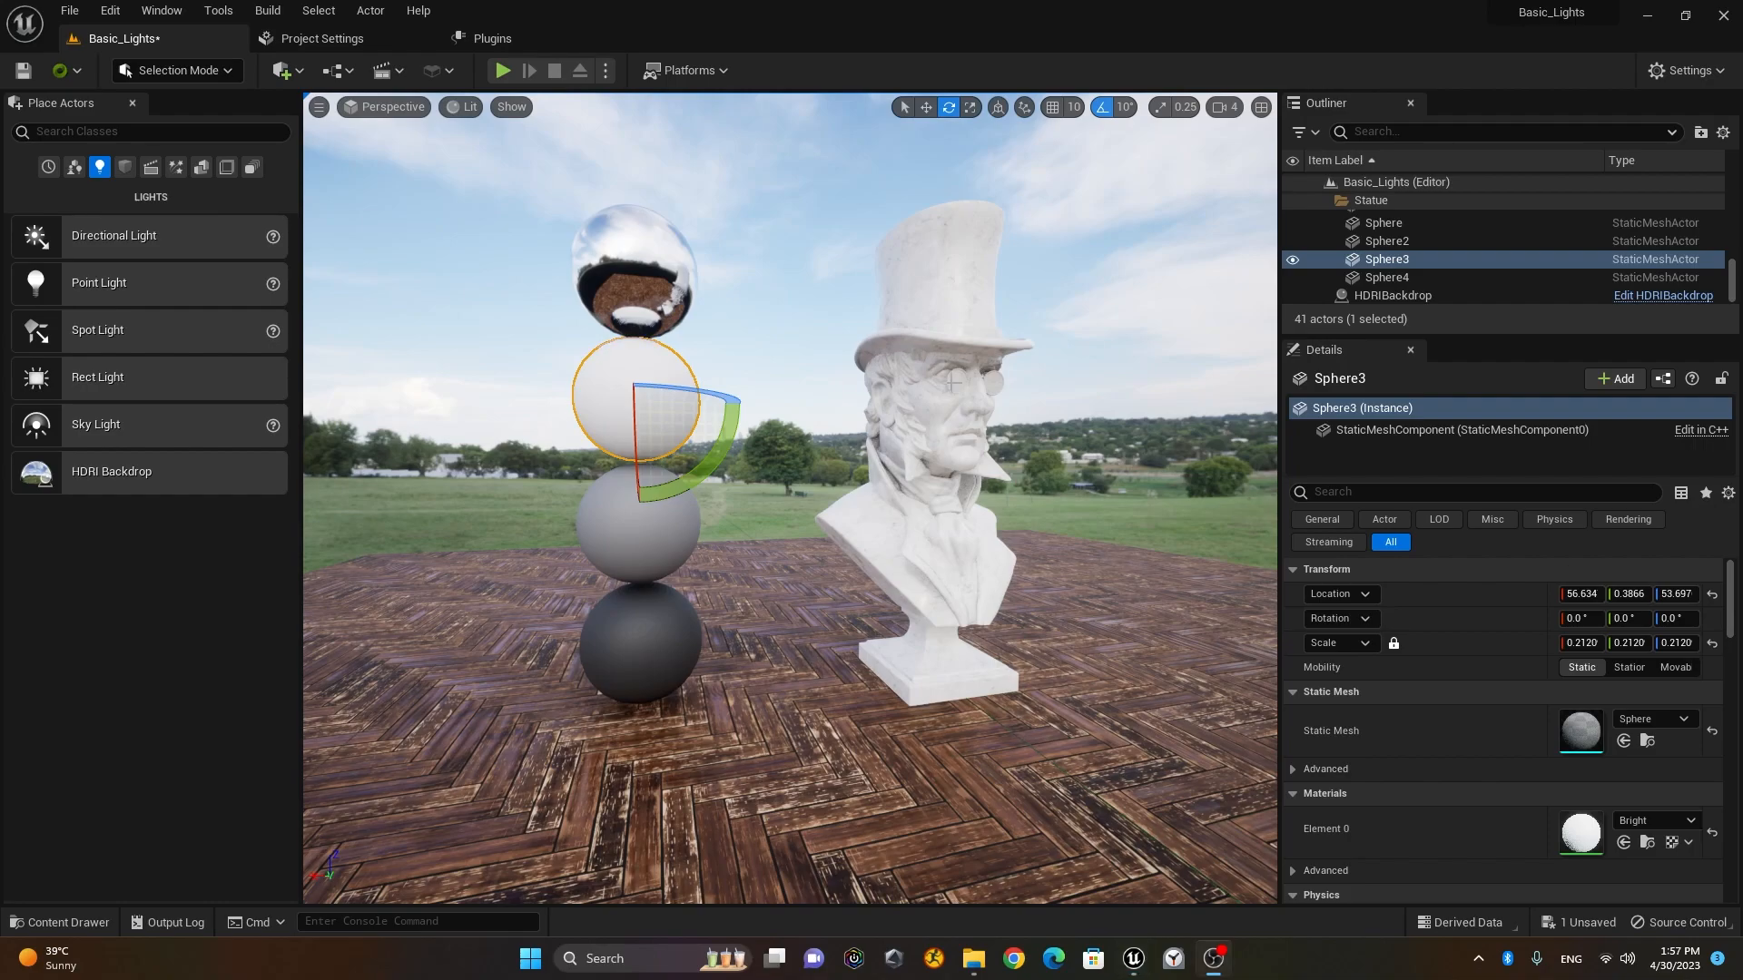
{"action": "scroll", "coordinate": [979, 461], "scroll_direction": "down", "scroll_amount": 5}
{"action": "left_click_drag", "start_coordinate": [978, 462], "coordinate": [817, 479], "text": "alt"}
{"action": "right_click_drag", "start_coordinate": [817, 479], "coordinate": [889, 480]}
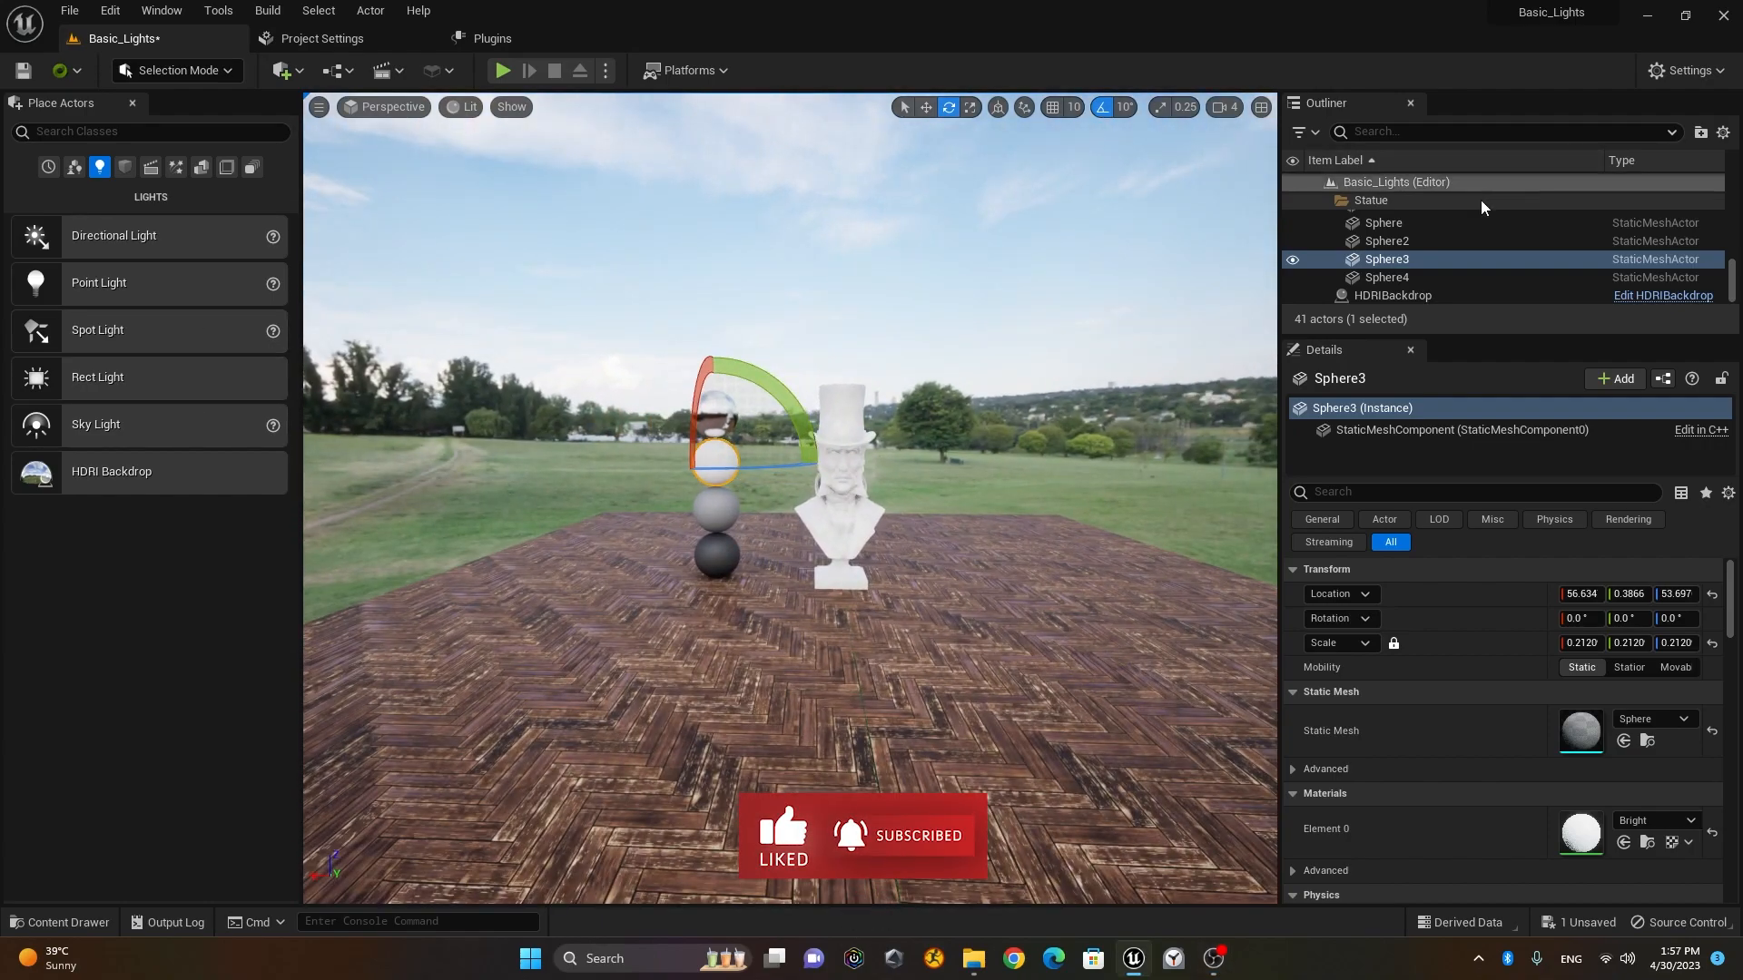
{"action": "left_click", "coordinate": [925, 107]}
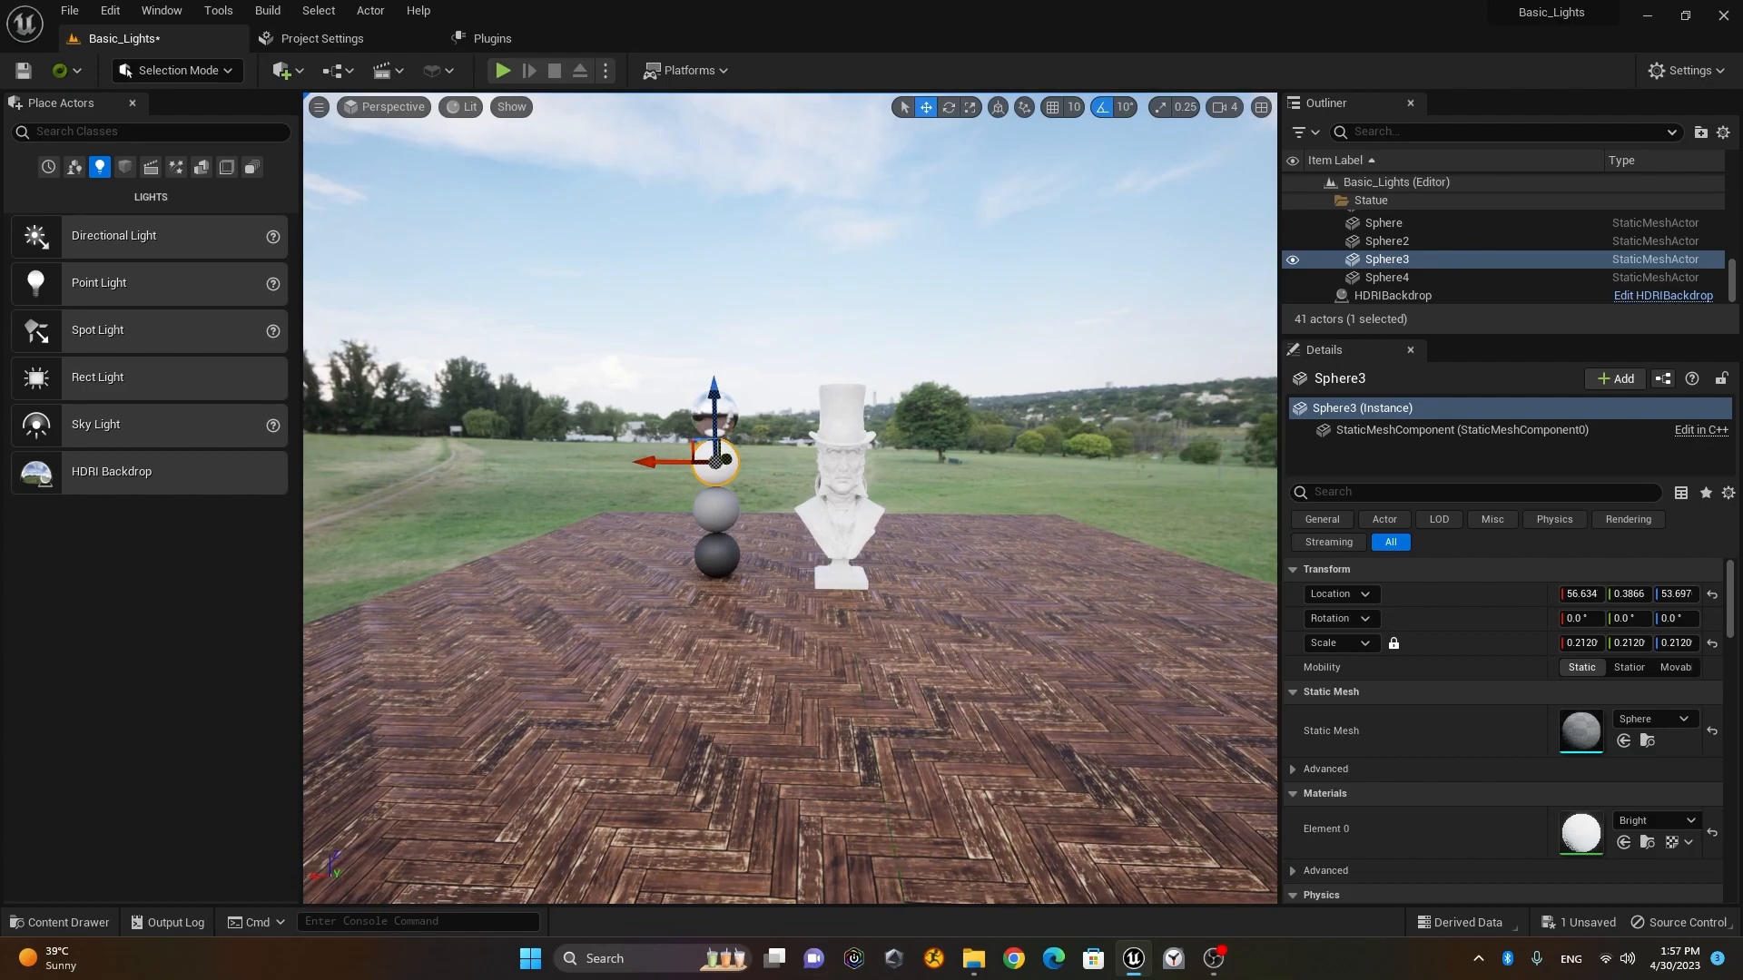
Step: Select the HDRI backdrop and assign the autumn_hockey_4k texture as its cubemap
{"action": "left_click", "coordinate": [992, 466]}
{"action": "key", "text": "w"}
{"action": "right_click_drag", "start_coordinate": [985, 523], "coordinate": [1122, 543]}
{"action": "left_click", "coordinate": [1648, 716]}
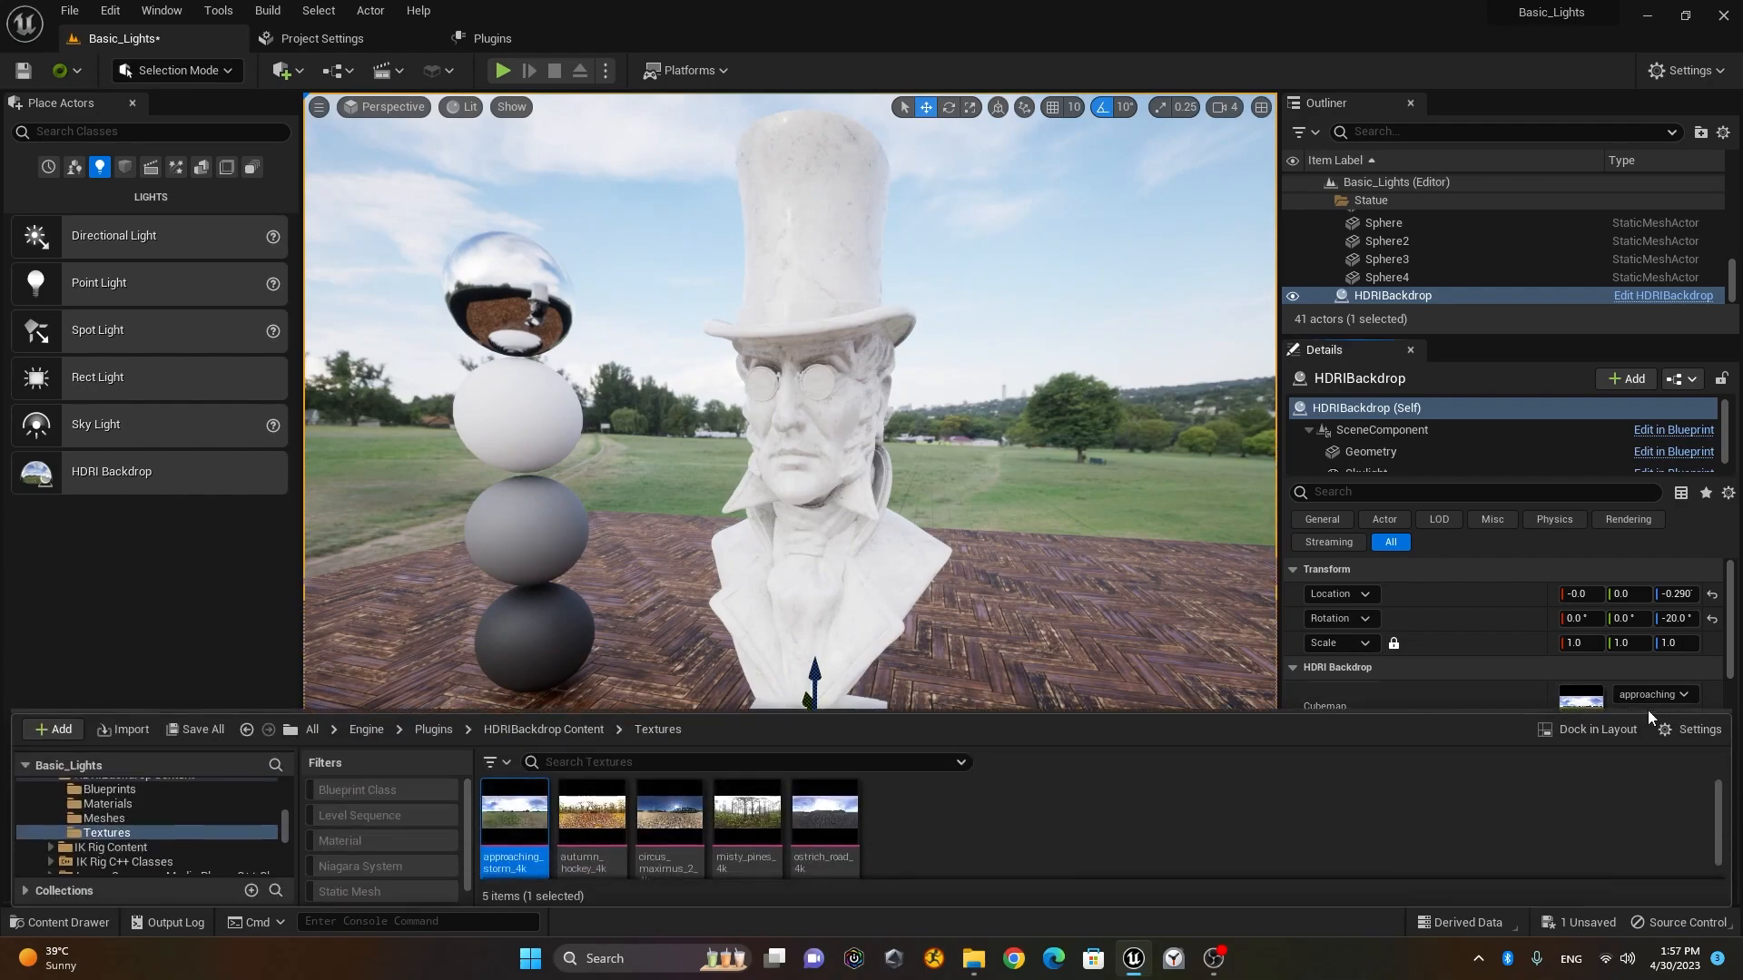
{"action": "scroll", "coordinate": [1490, 648], "scroll_direction": "down", "scroll_amount": 1}
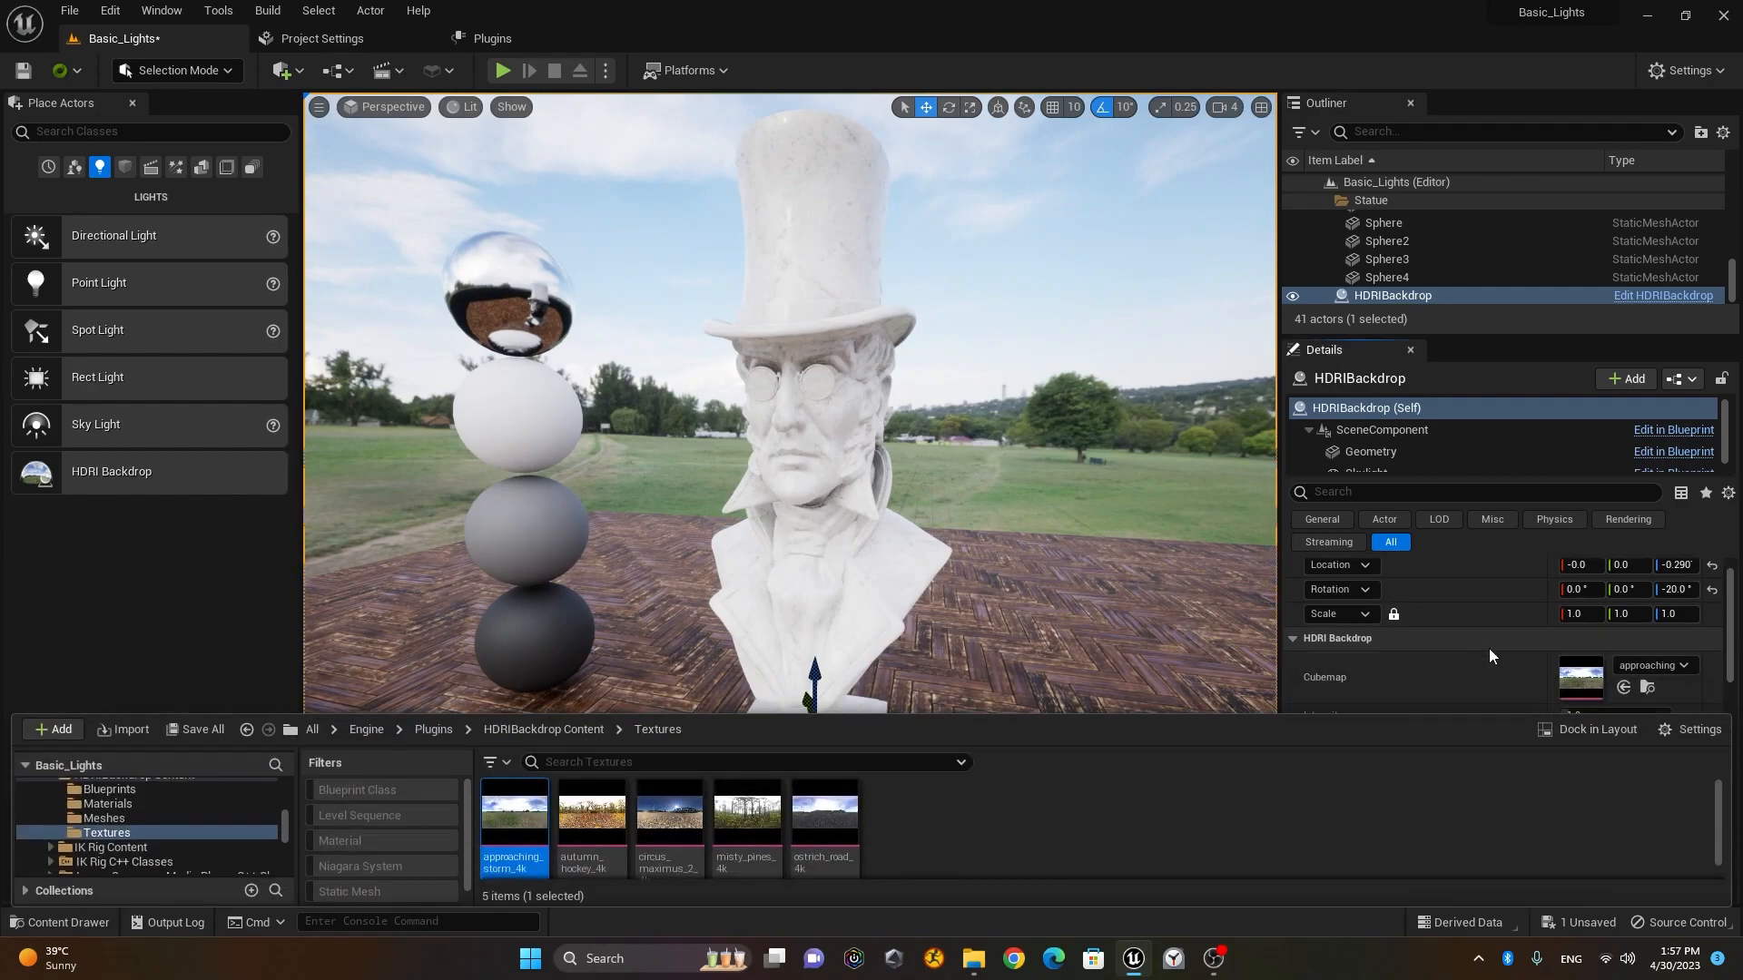
{"action": "left_click_drag", "start_coordinate": [591, 813], "coordinate": [1572, 686]}
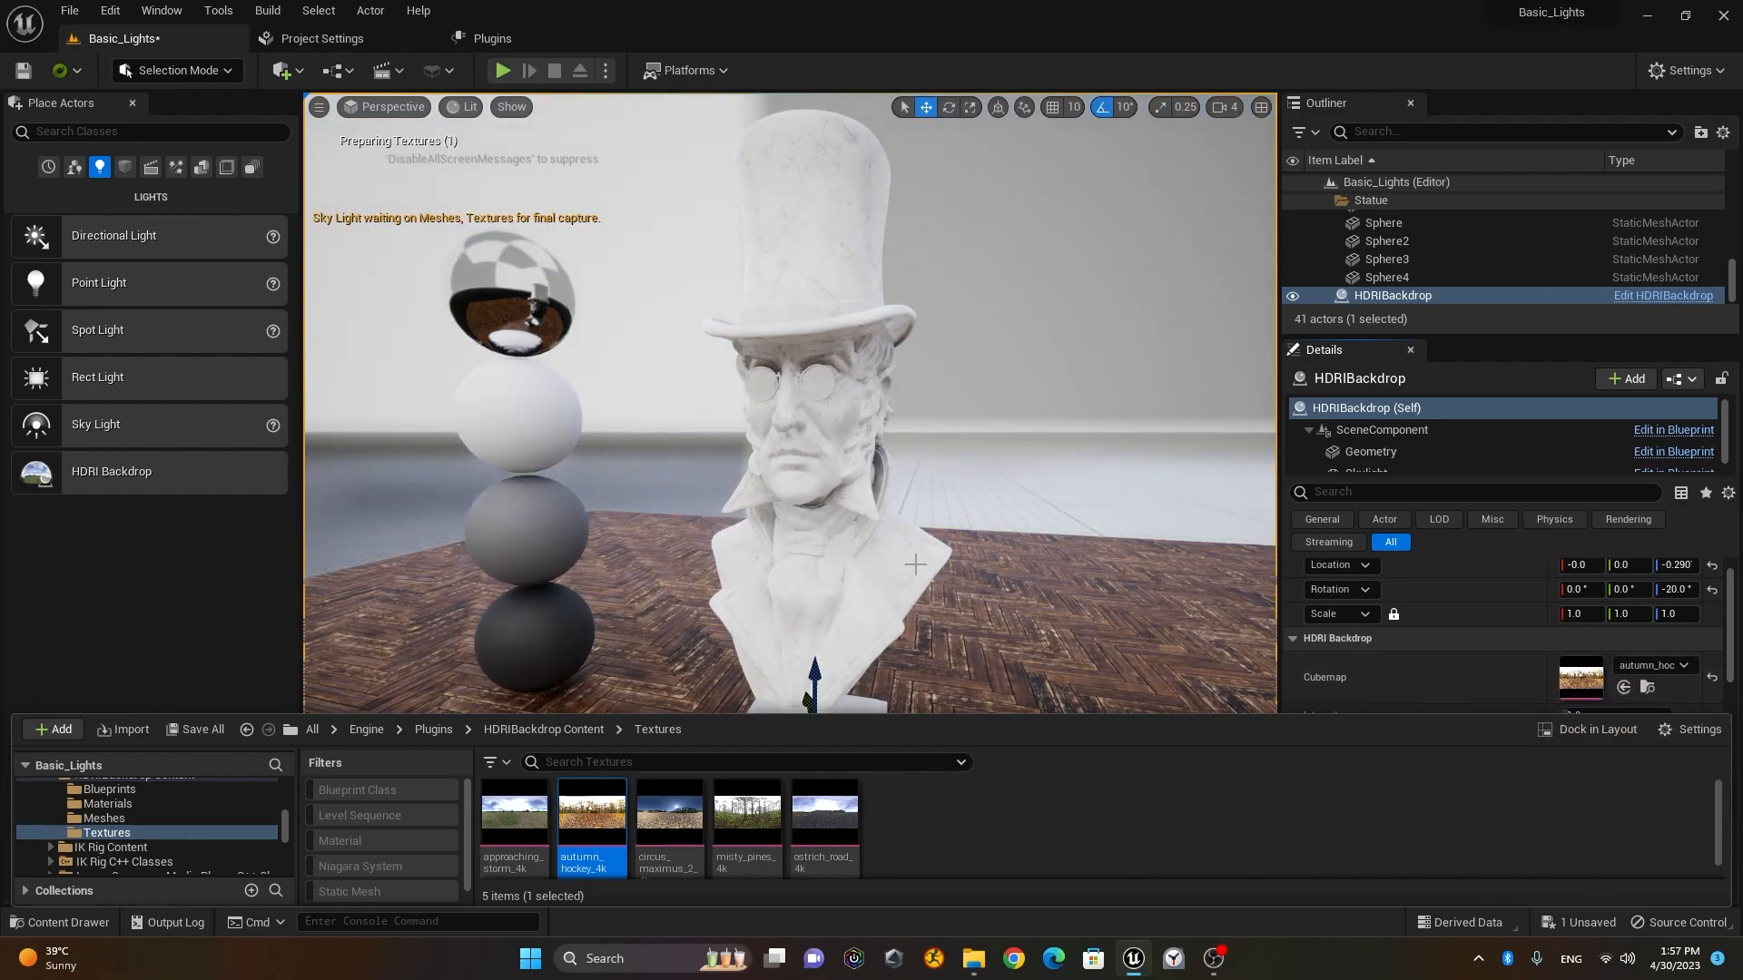
Step: View the autumn backdrop around the statue and spheres, and replace the cubemap with the circus_maximus texture
{"action": "key", "text": "s"}
{"action": "right_click_drag", "start_coordinate": [1046, 557], "coordinate": [1026, 574]}
{"action": "key", "text": "a"}
{"action": "left_click_drag", "start_coordinate": [981, 508], "coordinate": [1021, 508], "text": "alt"}
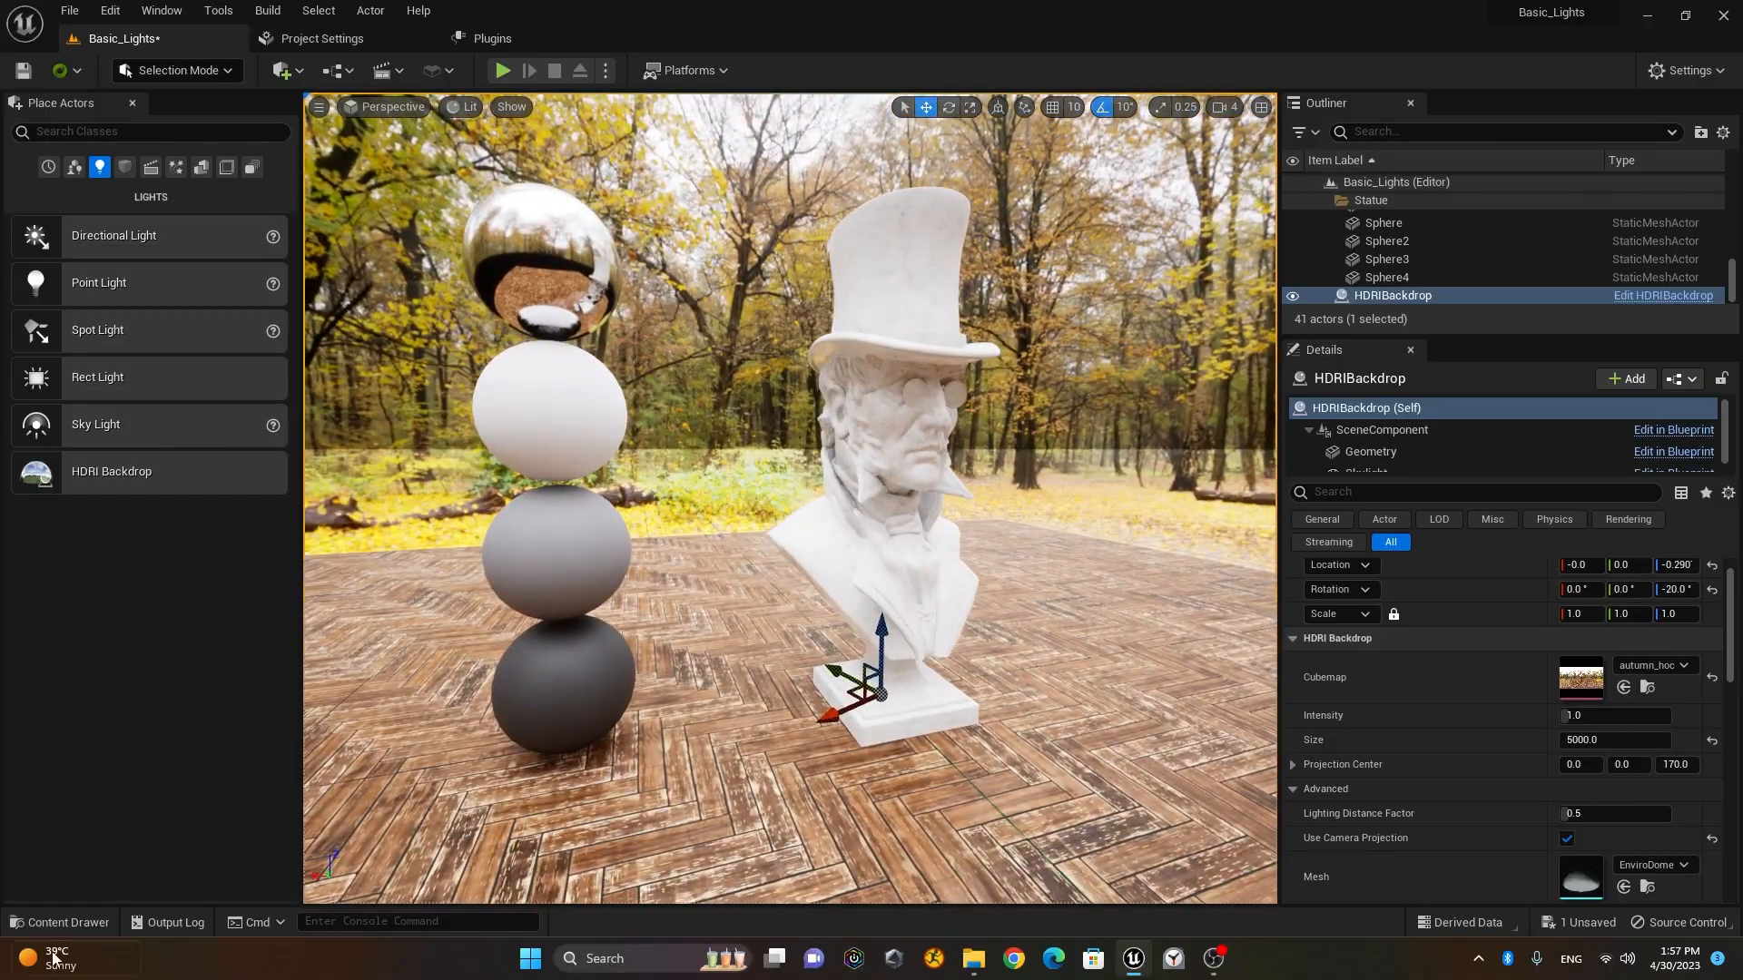
{"action": "left_click", "coordinate": [55, 922]}
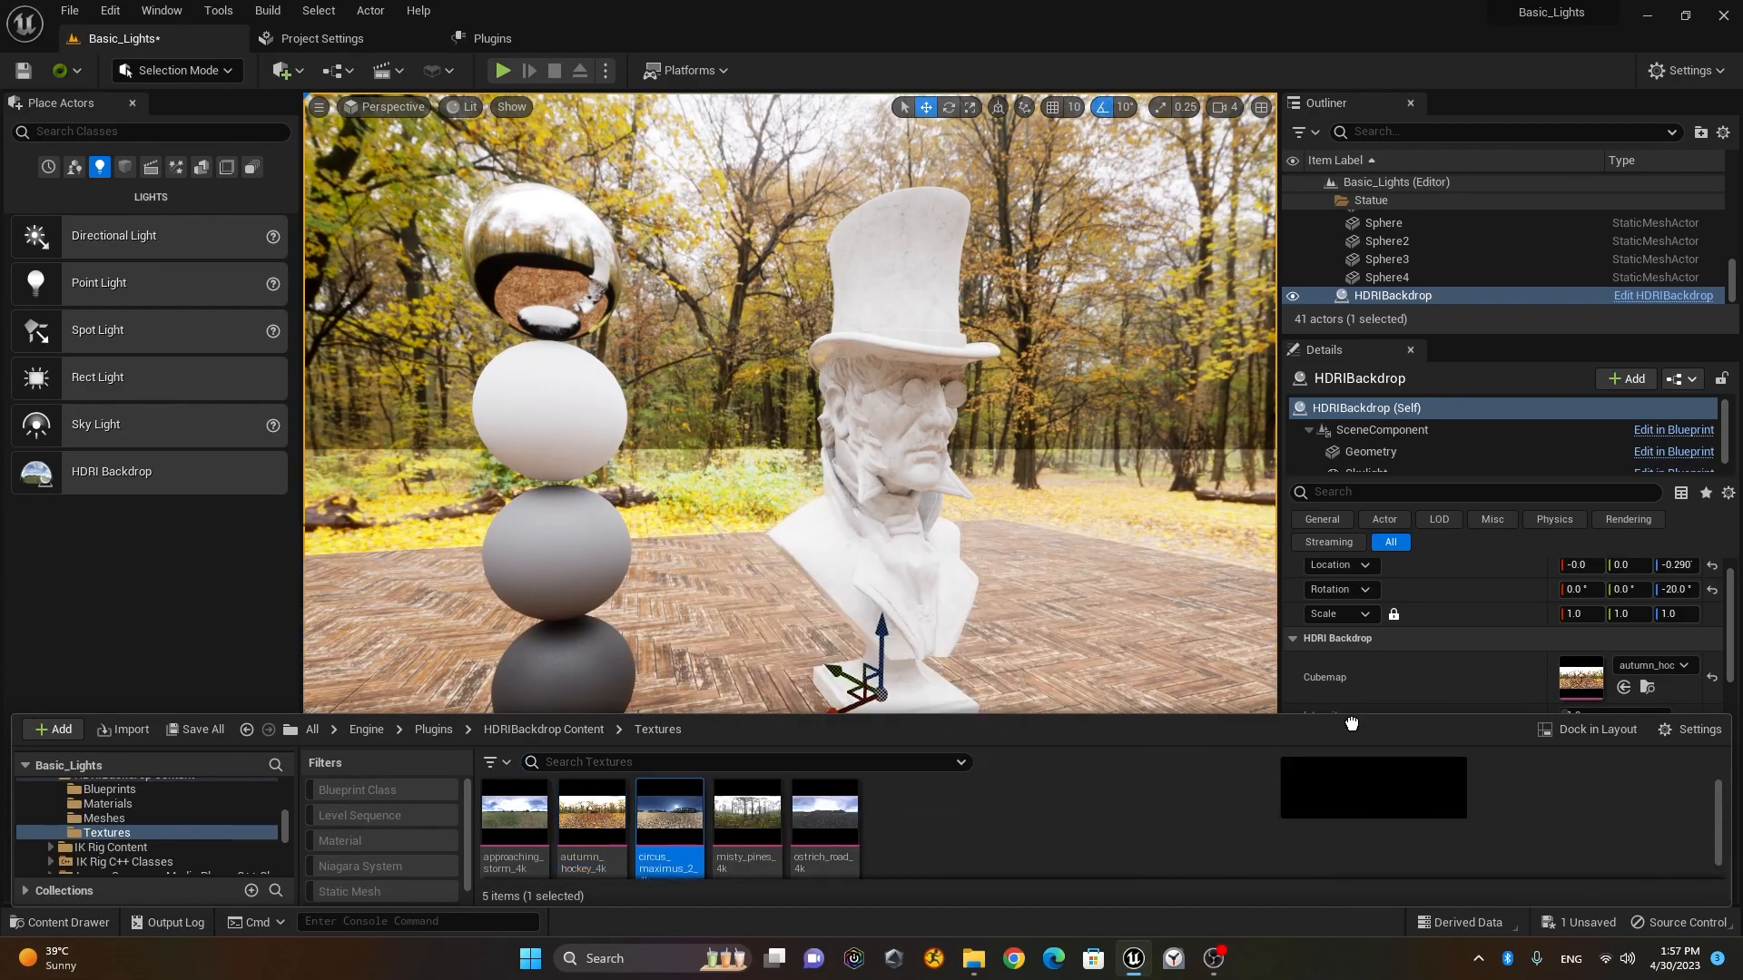
{"action": "left_click_drag", "start_coordinate": [1565, 679], "coordinate": [1567, 679]}
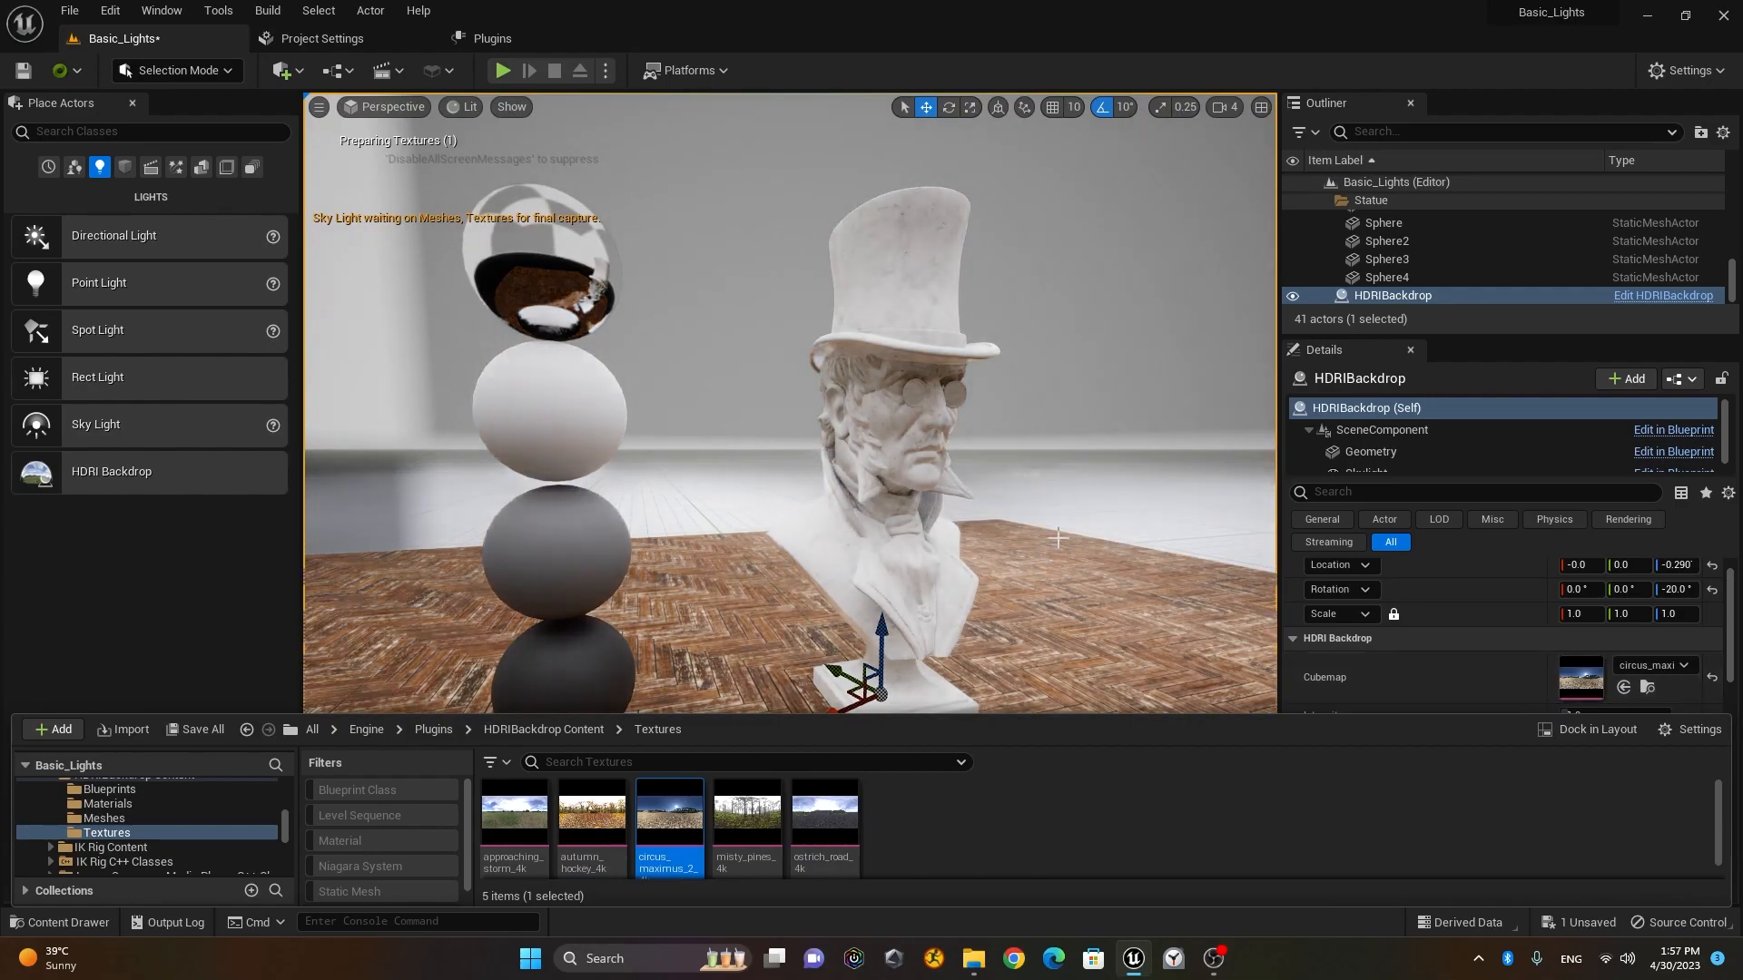
Step: Examine the circus_maximus backdrop around the statue and wooden floor from several angles and from farther away
{"action": "left_click", "coordinate": [1061, 477]}
{"action": "right_click_drag", "start_coordinate": [1081, 684], "coordinate": [1124, 669], "text": "alt"}
{"action": "left_click_drag", "start_coordinate": [1124, 669], "coordinate": [894, 640], "text": "alt"}
{"action": "right_click_drag", "start_coordinate": [894, 640], "coordinate": [744, 600], "text": "alt"}
{"action": "middle_click_drag", "start_coordinate": [744, 599], "coordinate": [745, 740], "text": "alt"}
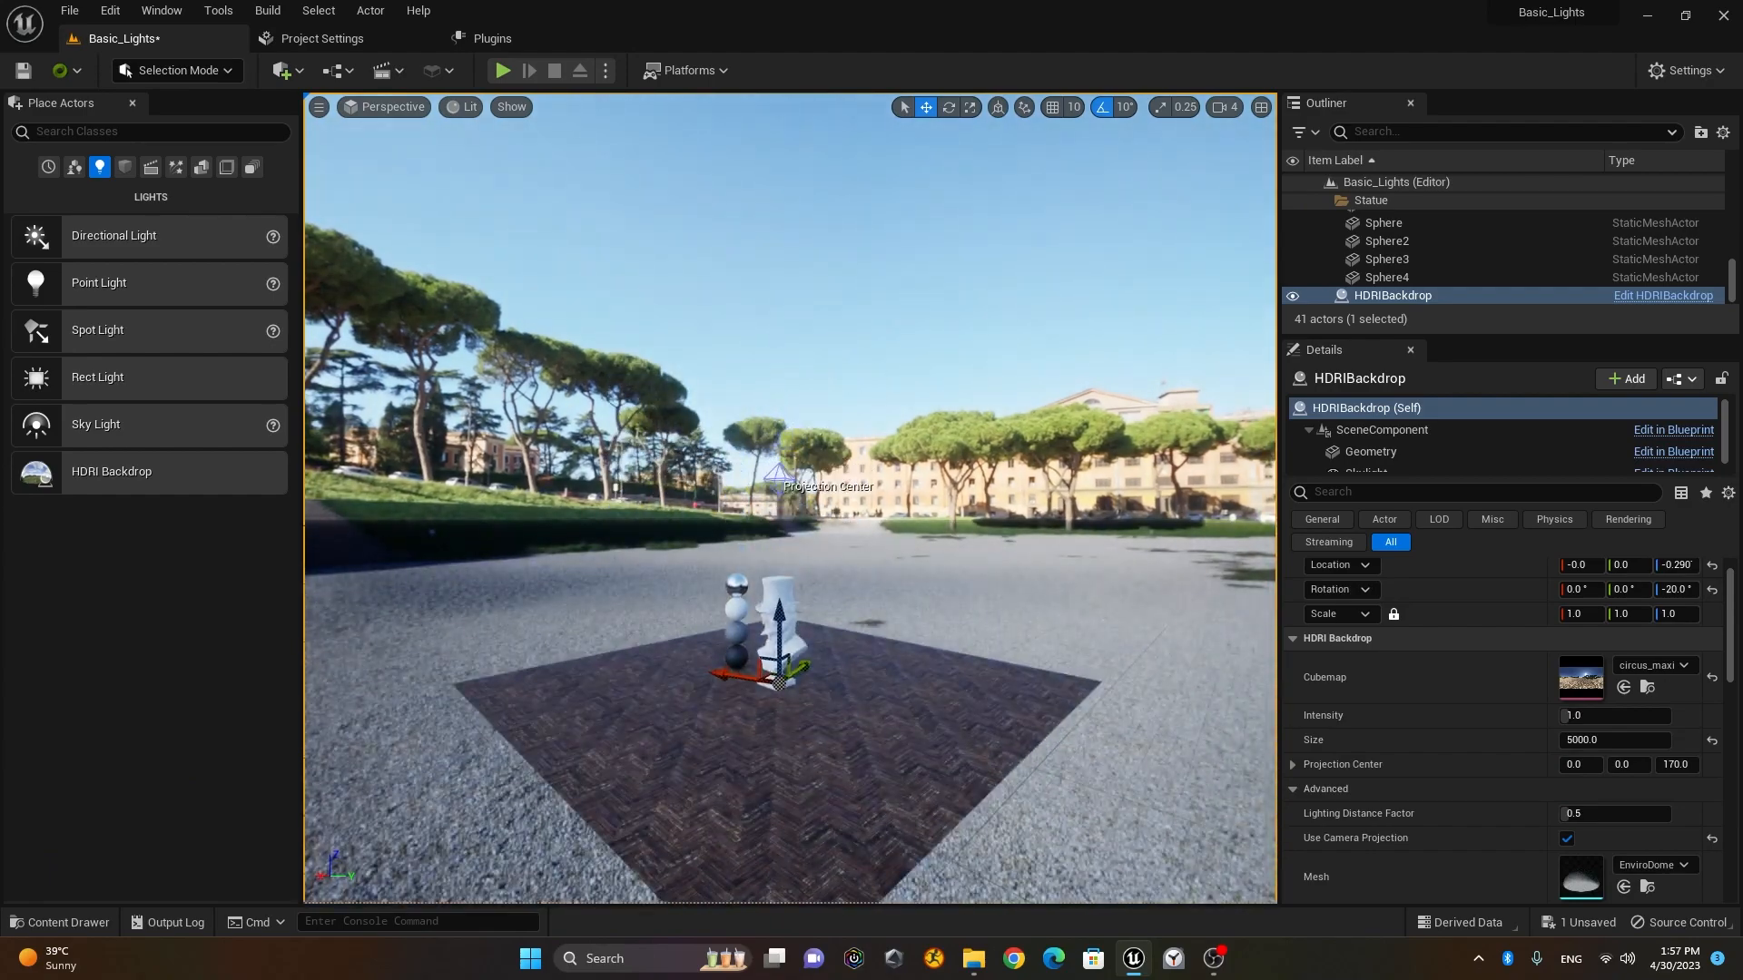
{"action": "left_click_drag", "start_coordinate": [744, 740], "coordinate": [935, 748], "text": "alt"}
{"action": "right_click_drag", "start_coordinate": [935, 749], "coordinate": [990, 771], "text": "alt"}
{"action": "left_click_drag", "start_coordinate": [1153, 721], "coordinate": [1162, 619], "text": "alt"}
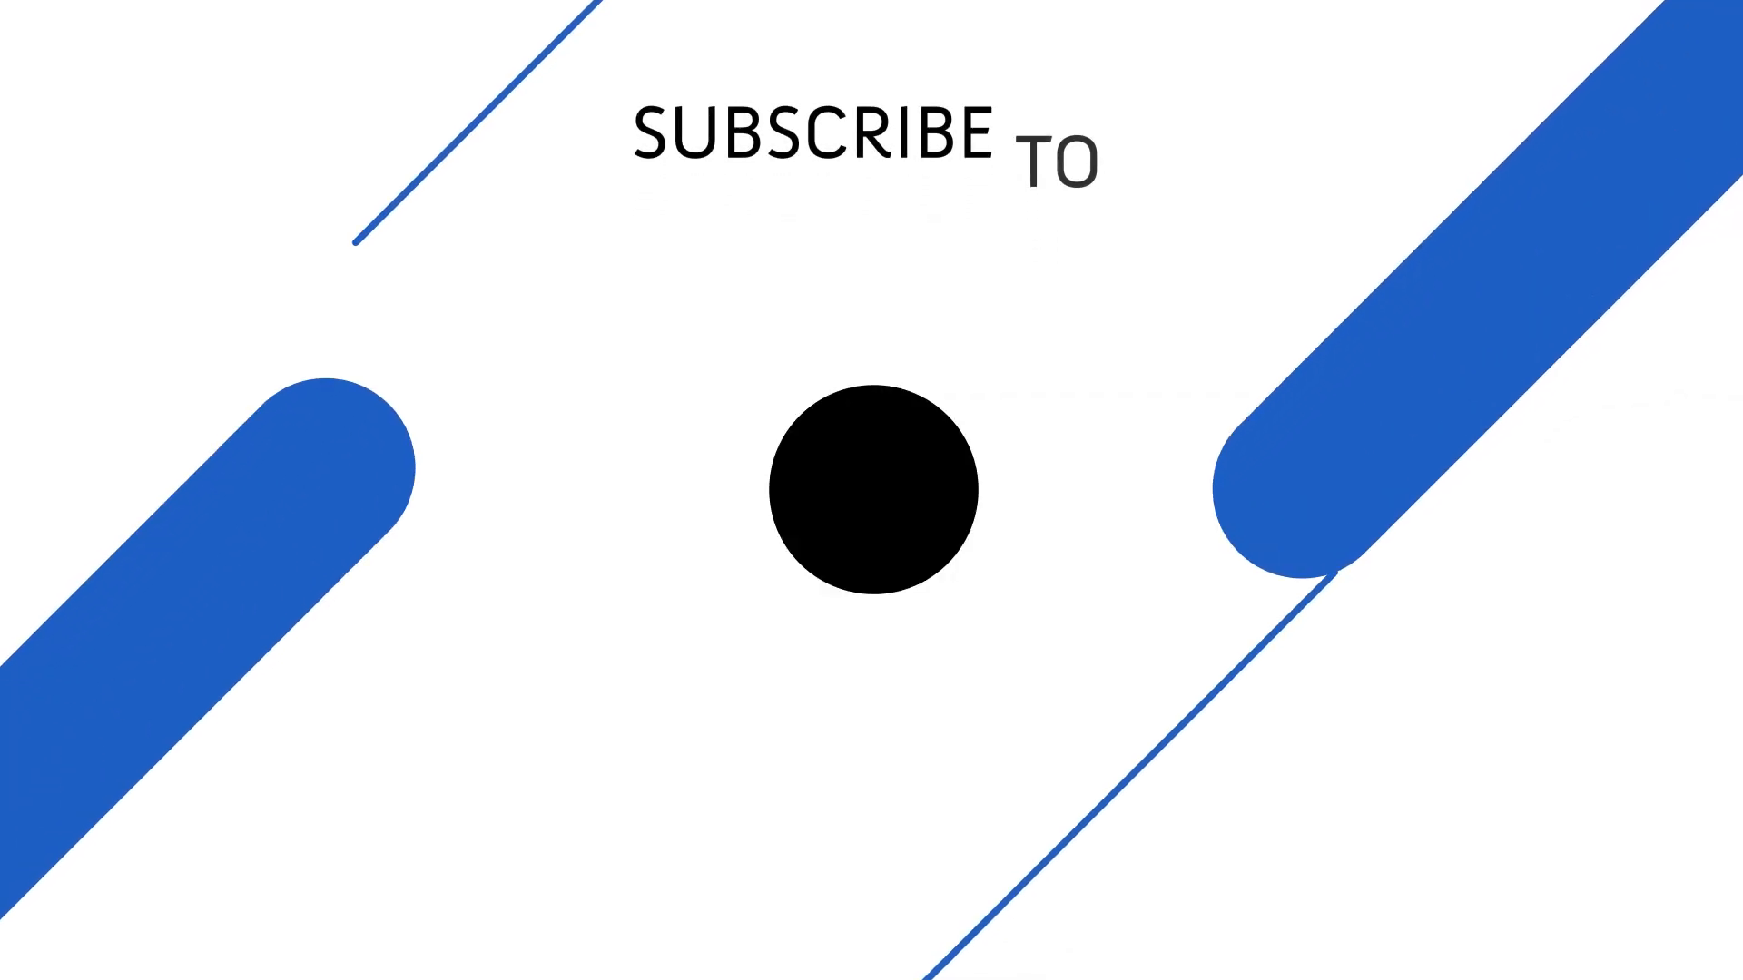